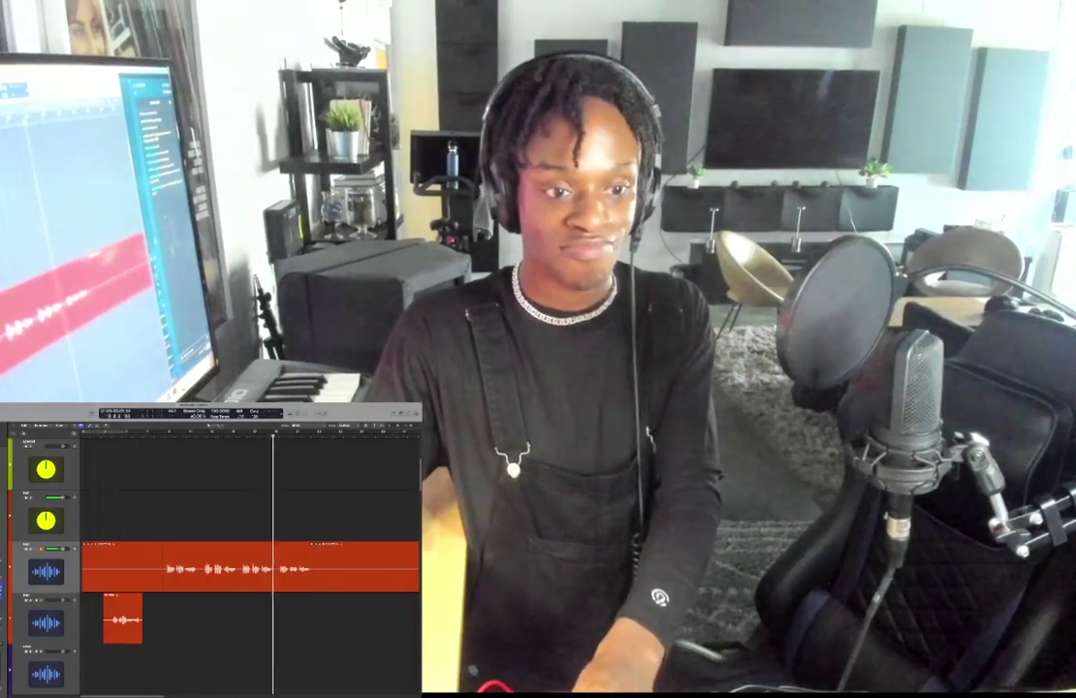
# - Stop playback and move the long comped vocal take folder from the REC track down to the LEAD track
pyautogui.press('space')
pyautogui.moveTo(233, 570); pyautogui.dragTo(232, 671)
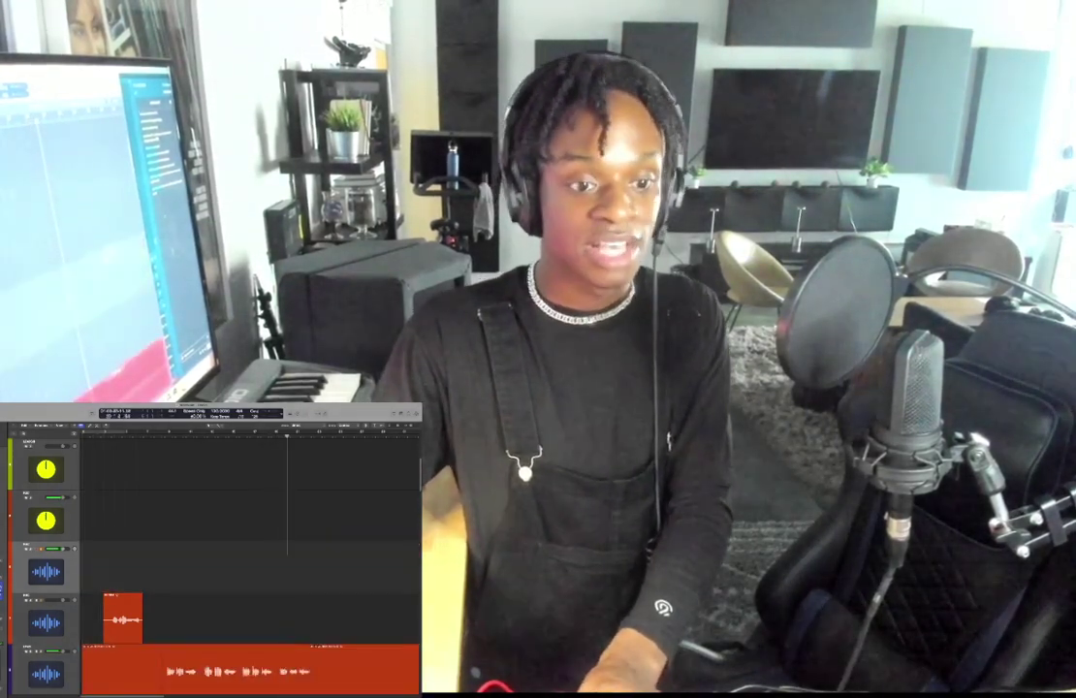
# - Switch back to Logic Pro and examine the inserts, sends and faders of the channel strips in the mixer
pyautogui.press('x')
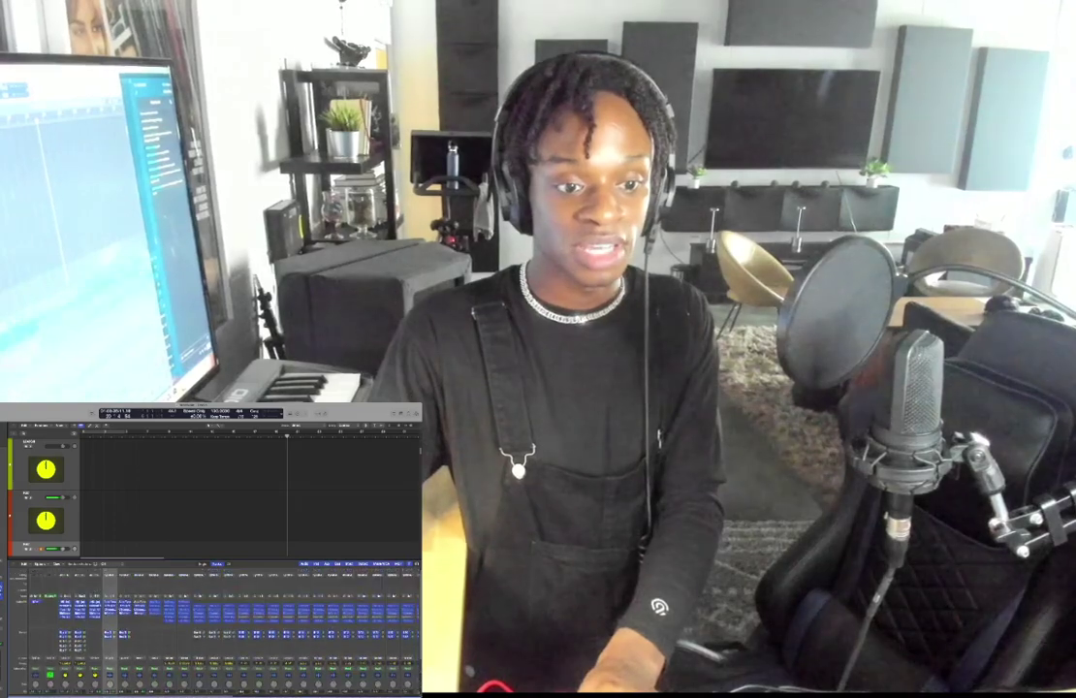
pyautogui.scroll(-5, 223, 630)
pyautogui.scroll(5, 223, 630)
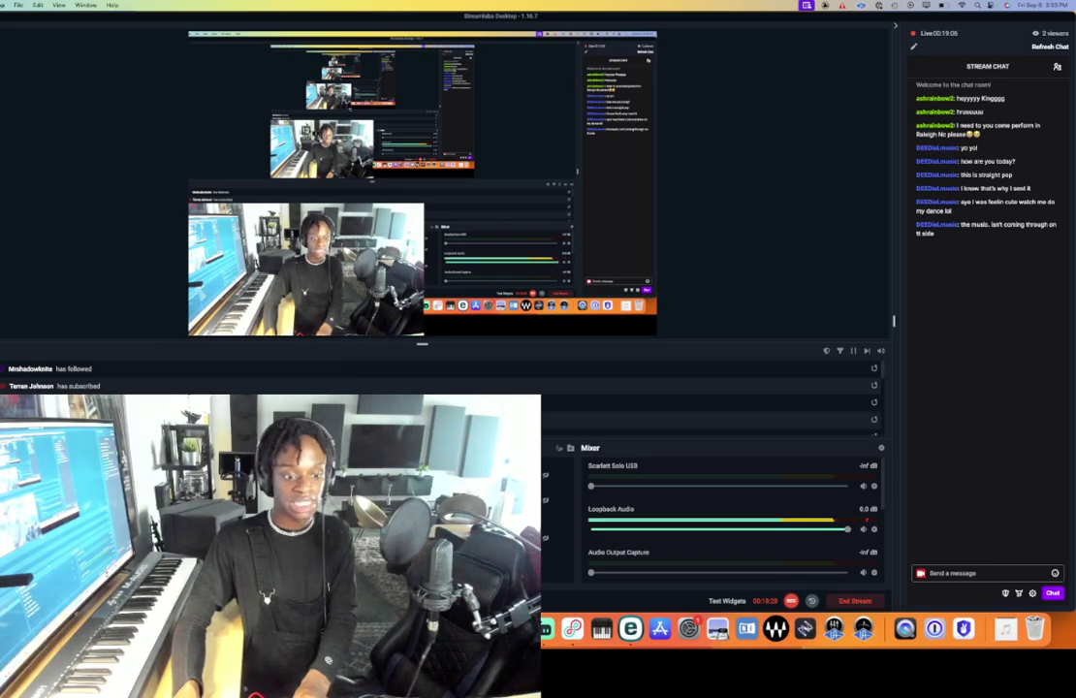
pyautogui.press('super+Tab')
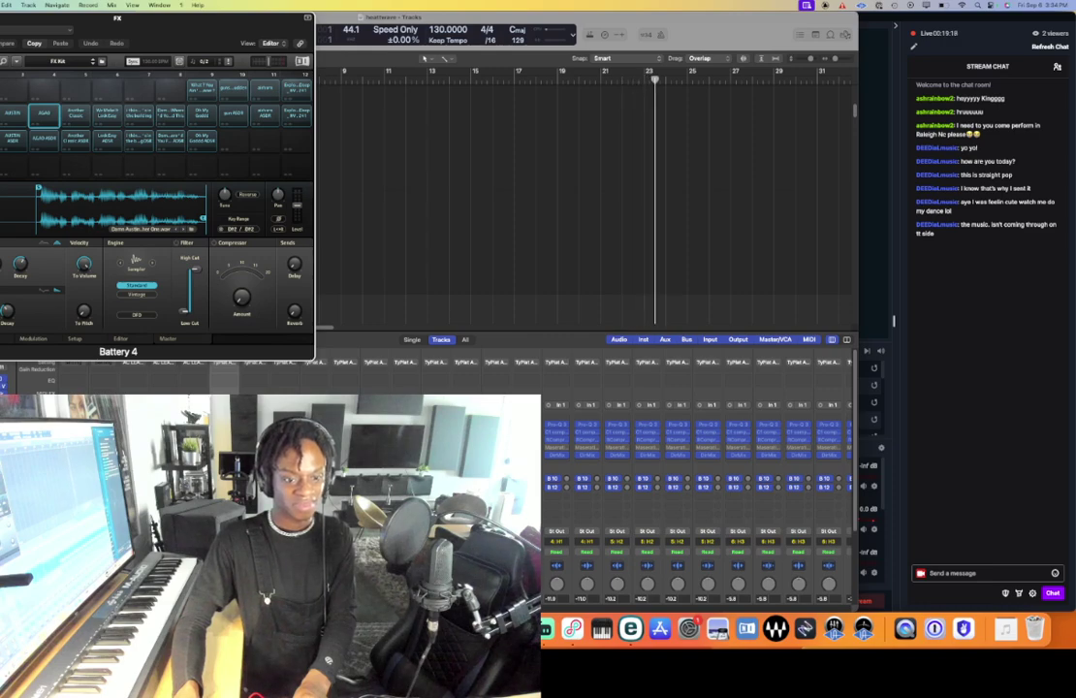
pyautogui.scroll(-3, 698, 485)
pyautogui.scroll(3, 698, 475)
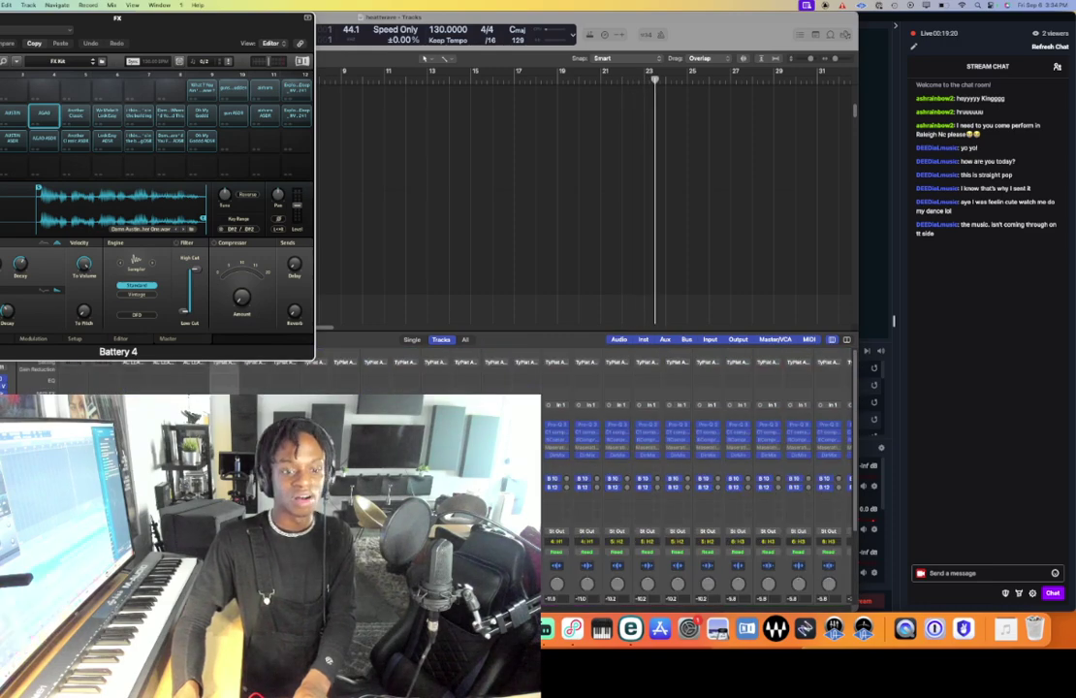
pyautogui.scroll(-3, 698, 485)
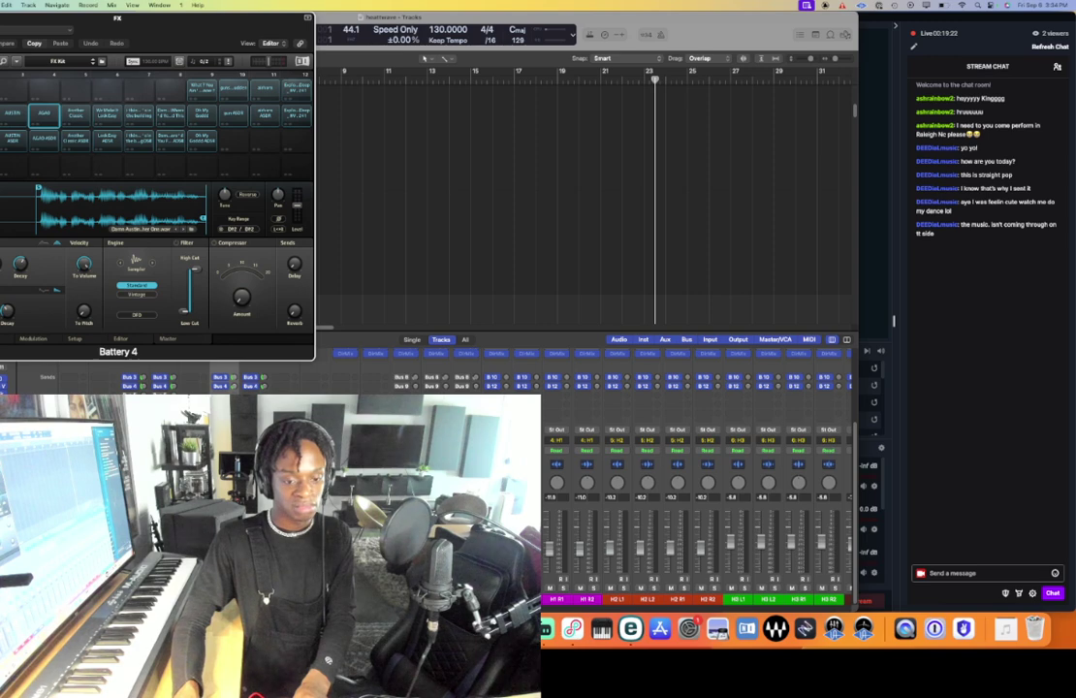
pyautogui.scroll(3, 698, 485)
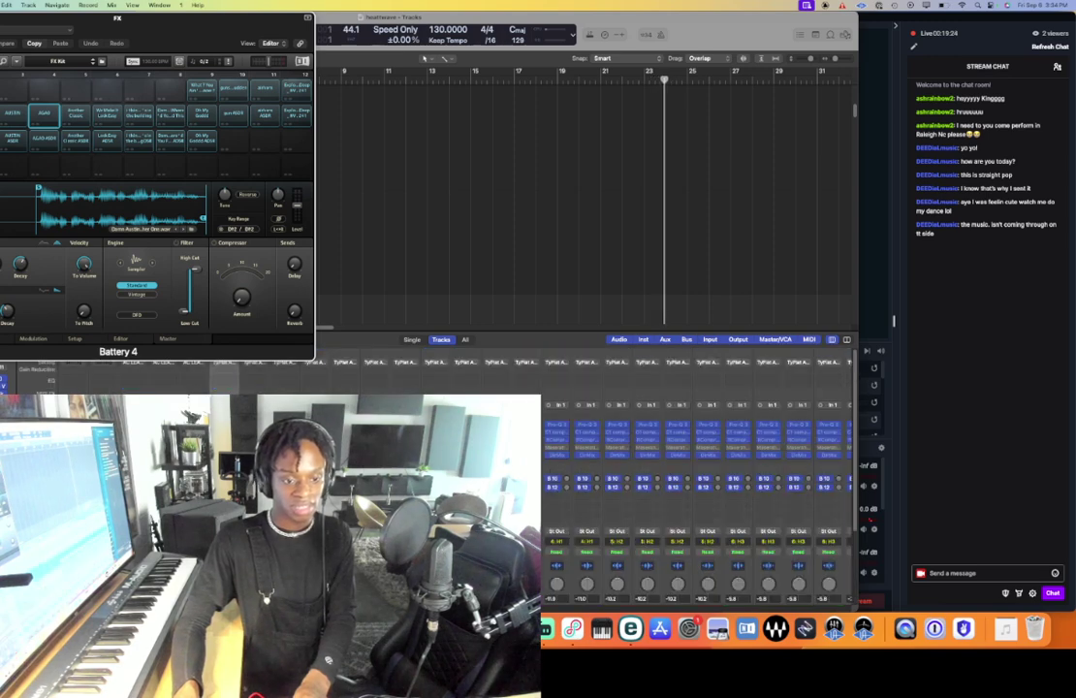
pyautogui.press('x')
# - Play the arrangement from about bar 17 and mute the short vocal region near the start of the REC track
pyautogui.click(469, 233)
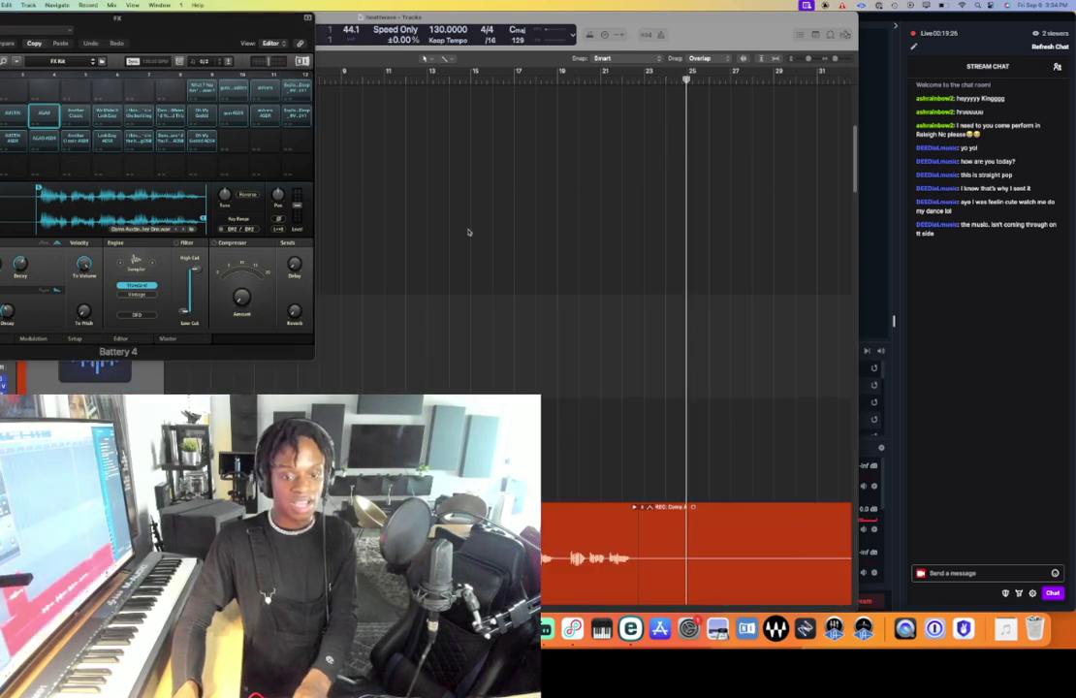
pyautogui.click(514, 78)
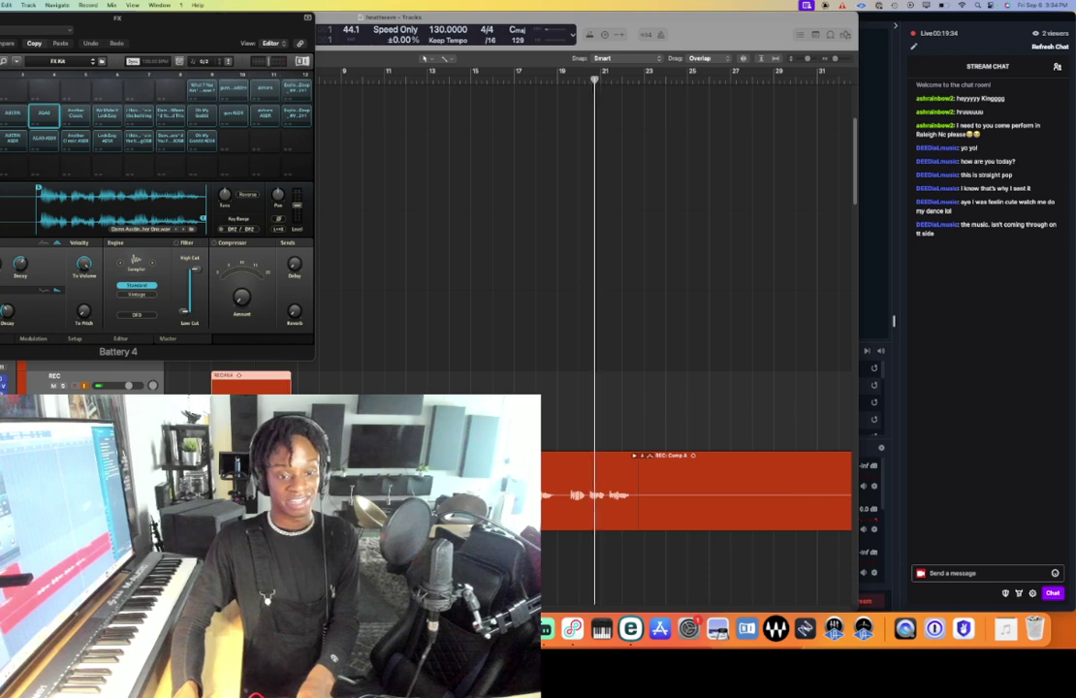
pyautogui.hotkey('ctrl', 'm')
# - Record a vocal take on the REC track starting at bar 21, then return the playhead to bar 21
pyautogui.hscroll(5, 451, 147)
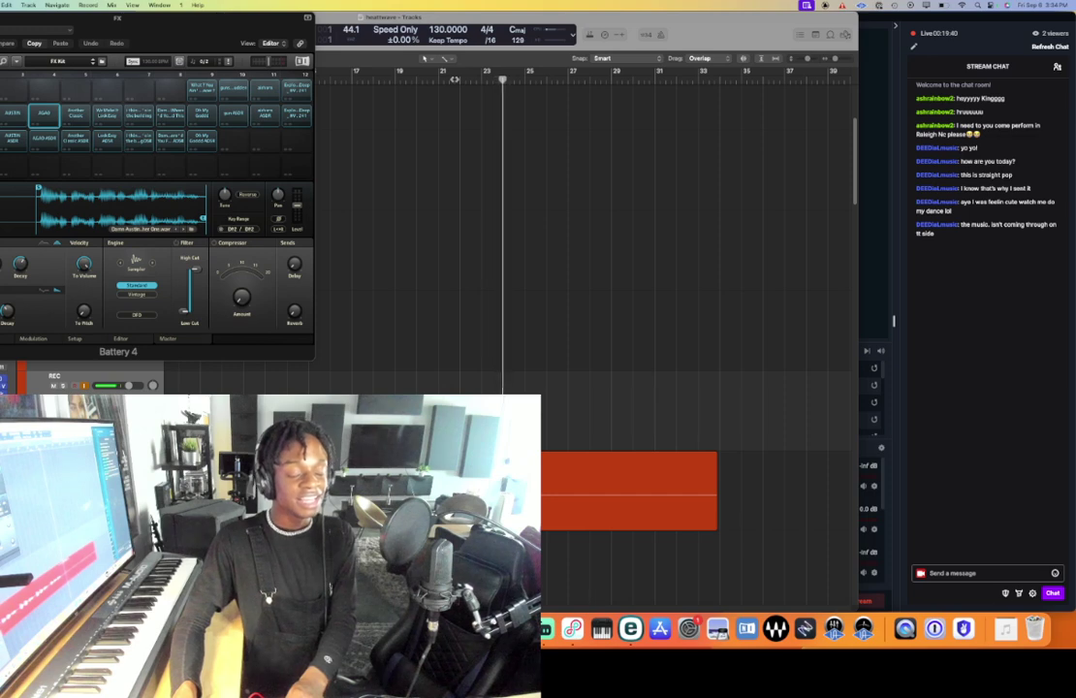
pyautogui.moveTo(455, 80); pyautogui.dragTo(439, 79)
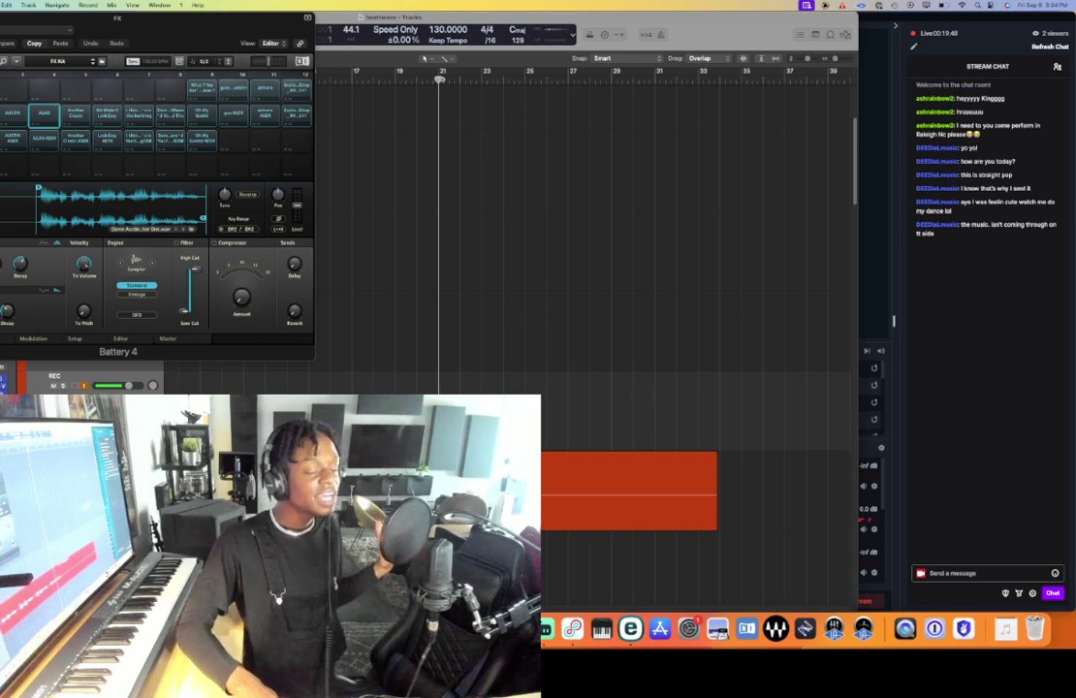
pyautogui.press('r')
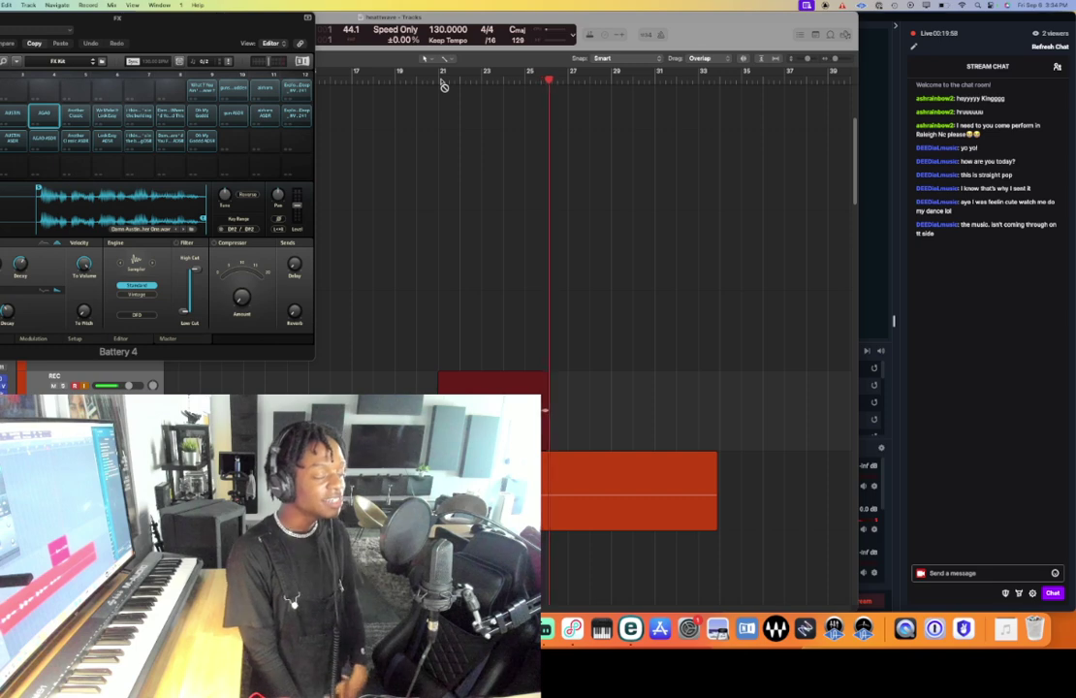
pyautogui.press('space')
pyautogui.click(442, 81)
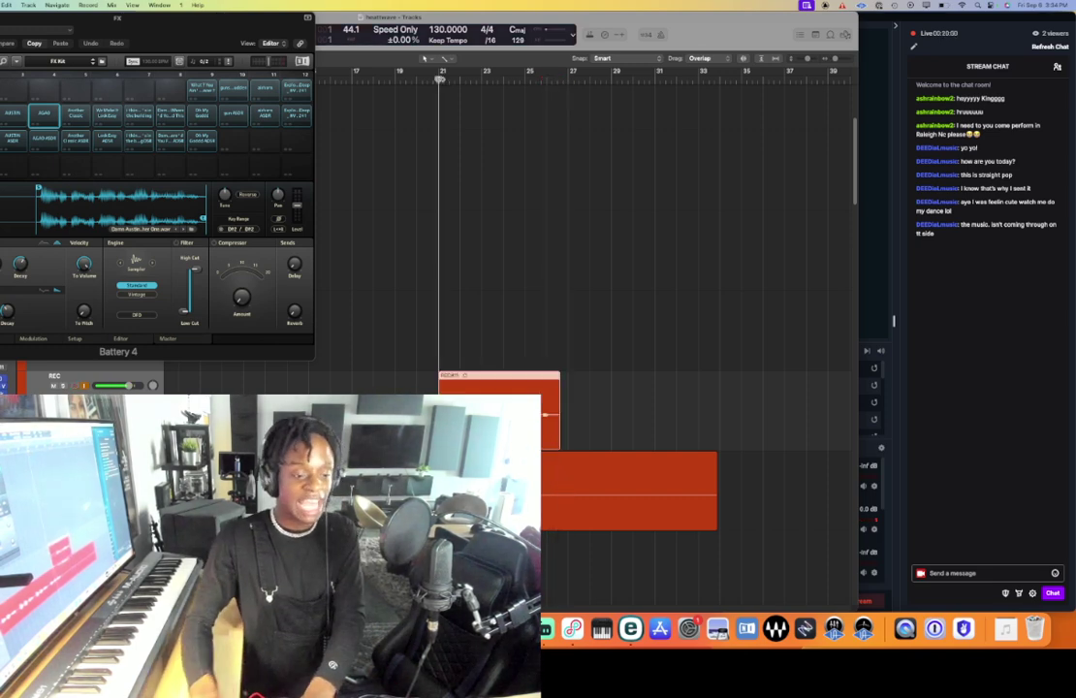
# - Record four more vocal takes over the same REC region from bar 21
pyautogui.press('r')
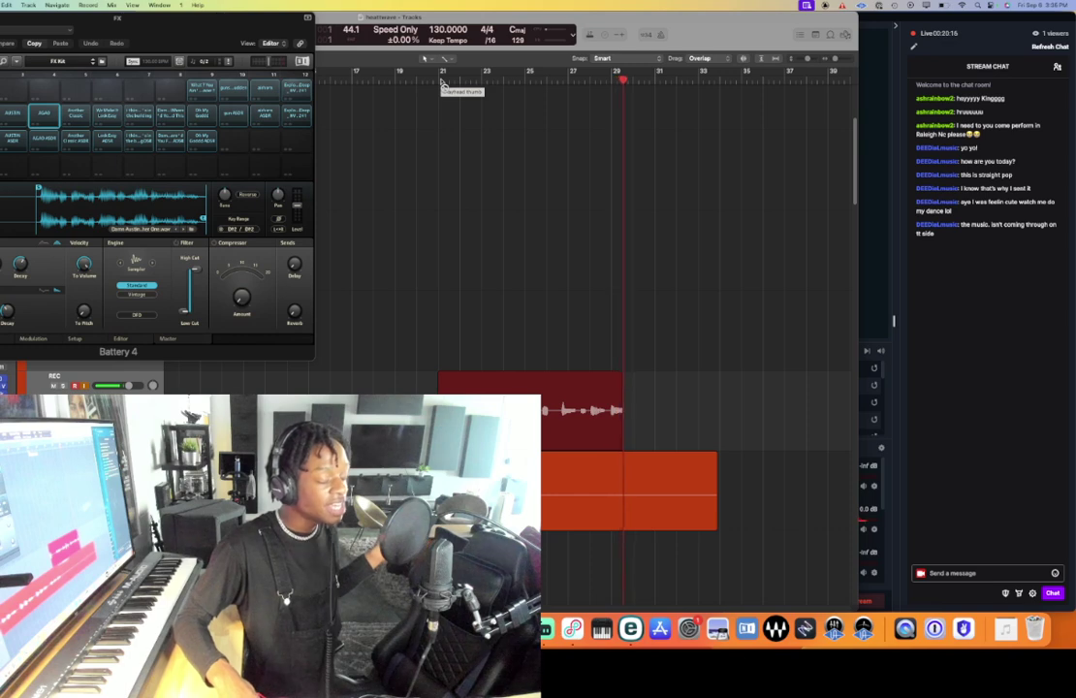
pyautogui.press('space')
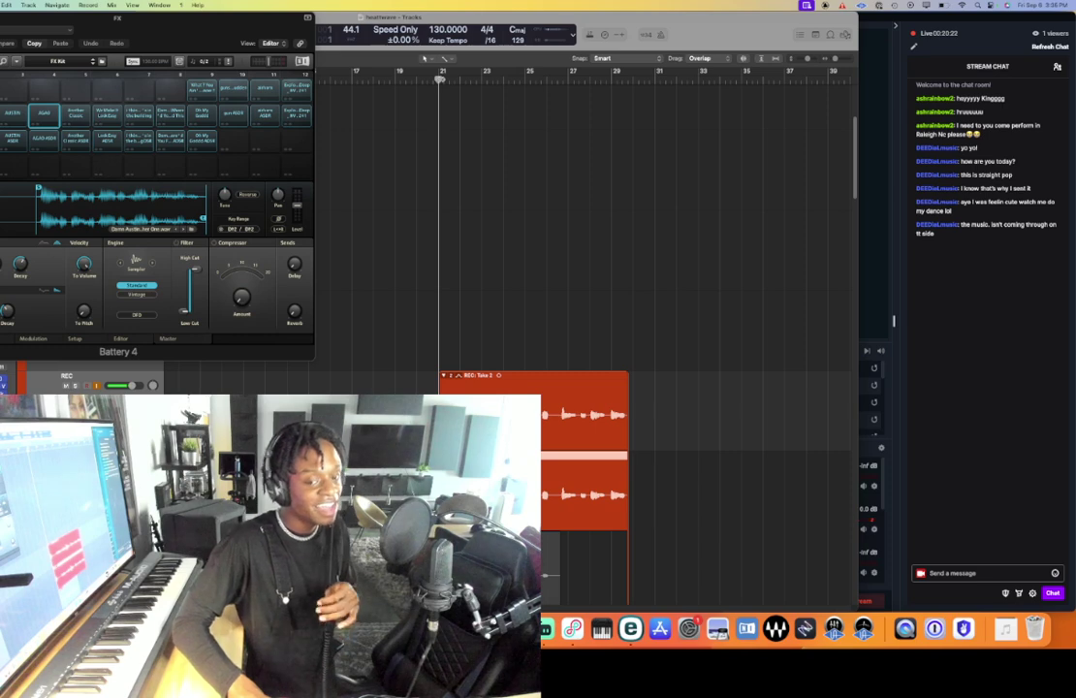
pyautogui.press('r')
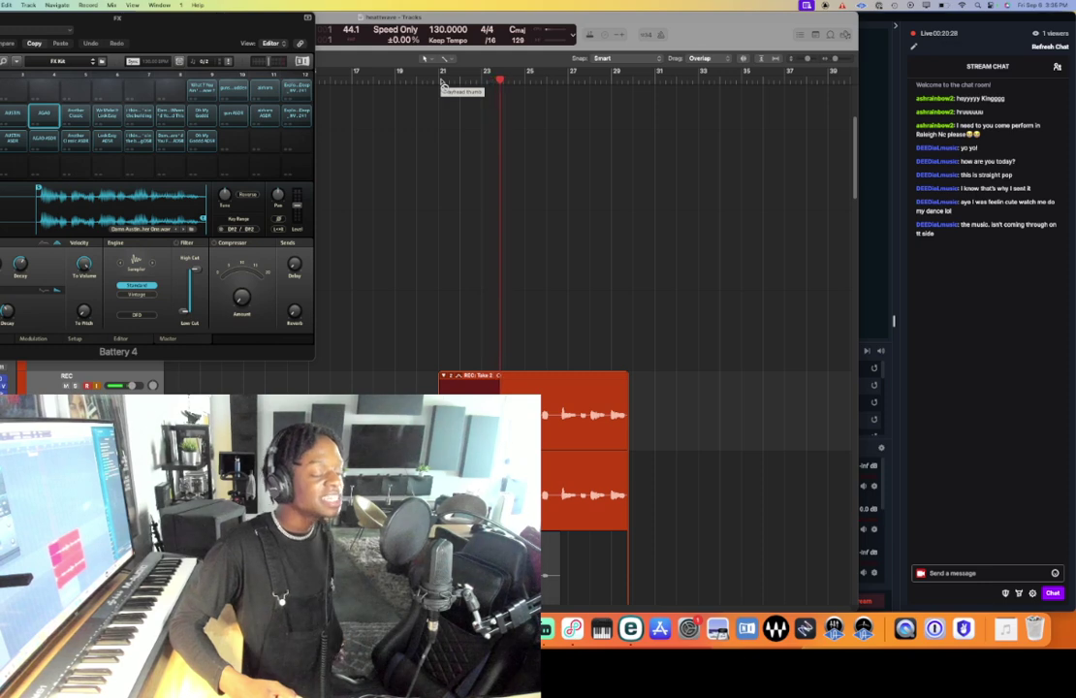
pyautogui.press('space')
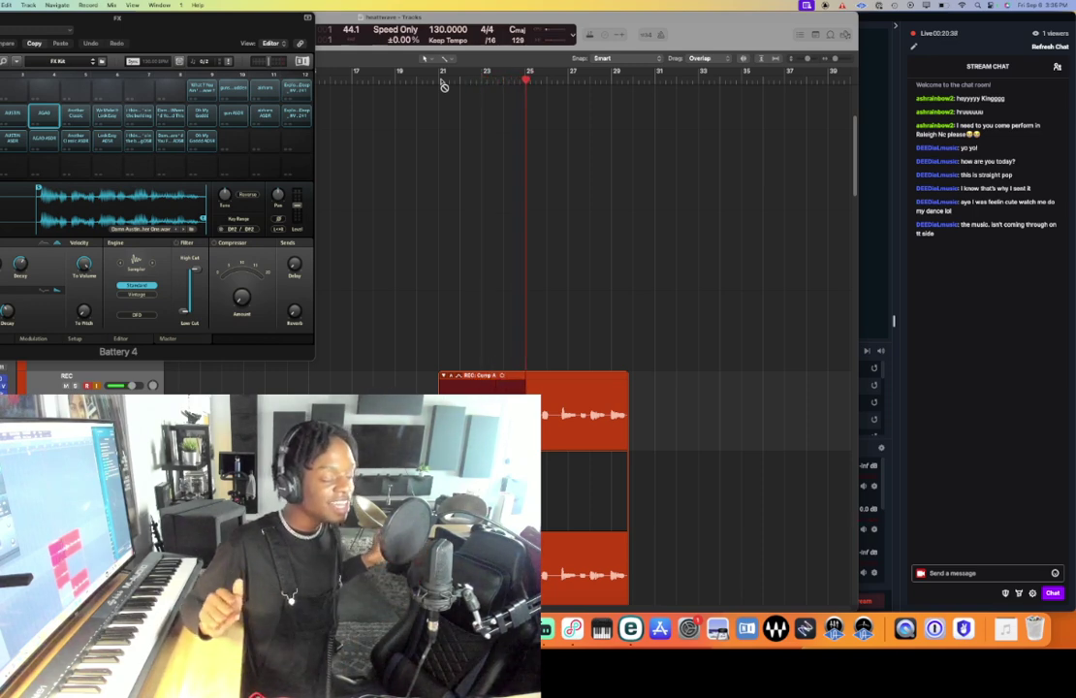
pyautogui.press('space')
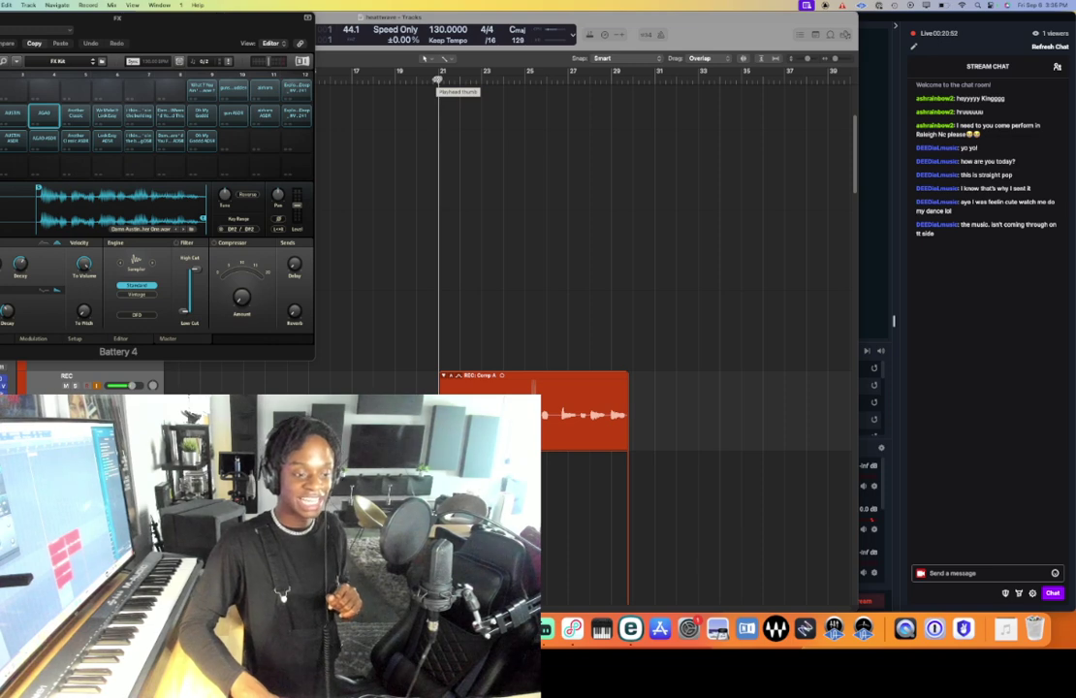
pyautogui.press('r')
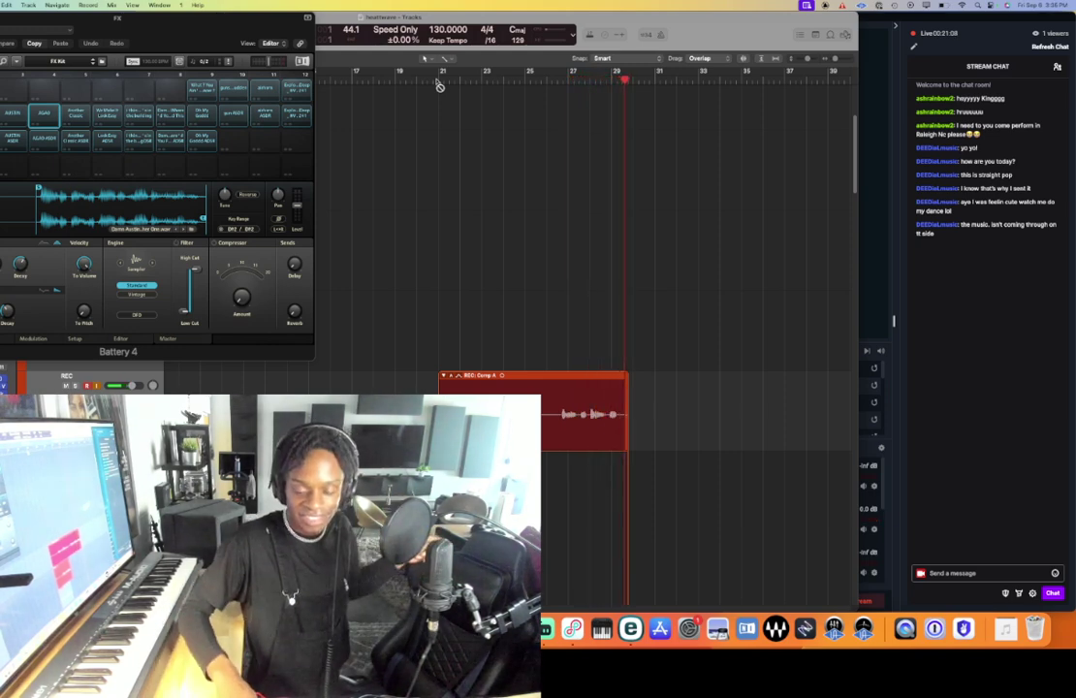
pyautogui.press('space')
pyautogui.click(437, 80)
# - Mute the five-take folder at bar 21 on the REC track
pyautogui.press('super+Up')
pyautogui.press('super+Up')
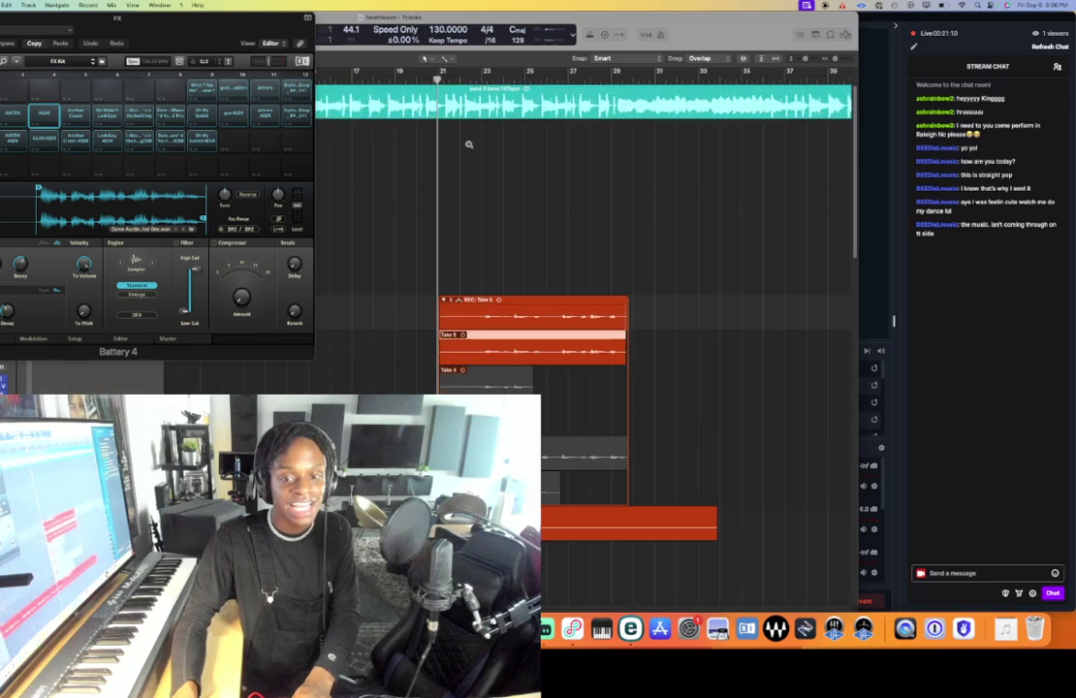
pyautogui.moveTo(488, 168); pyautogui.dragTo(535, 371)
pyautogui.hotkey('ctrl', 'm')
pyautogui.scroll(-4, 538, 368)
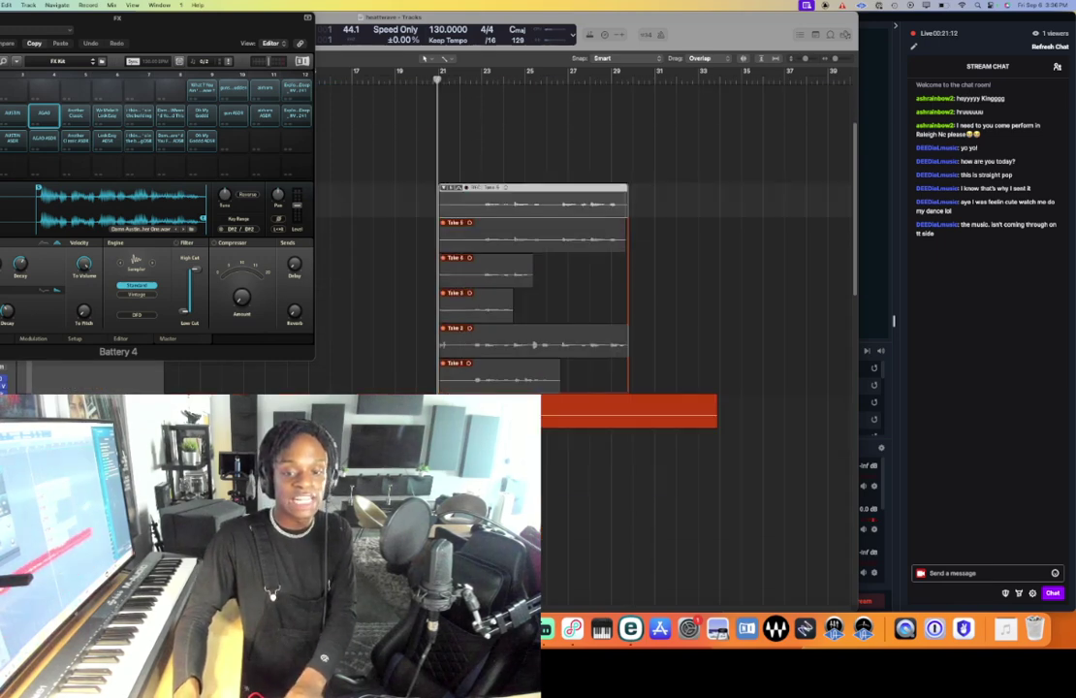
# - Select the take folder on the LEAD track and close the Battery 4 plug-in window covering the arrangement
pyautogui.click(523, 411)
pyautogui.press('super+Down')
pyautogui.press('super+Down')
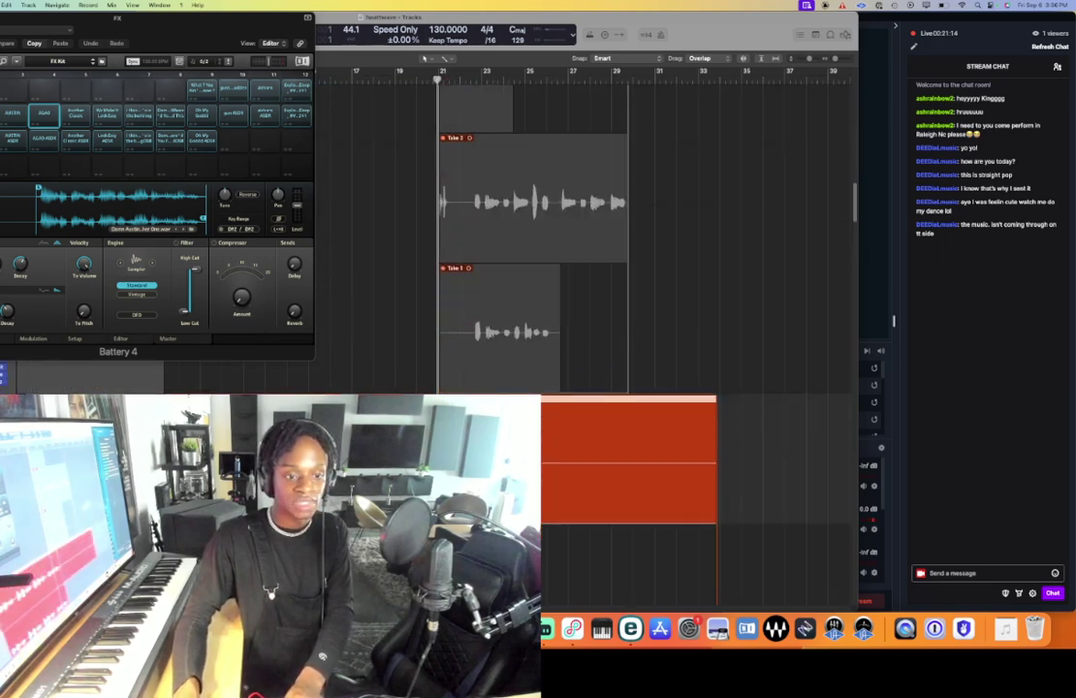
pyautogui.press('super+Up')
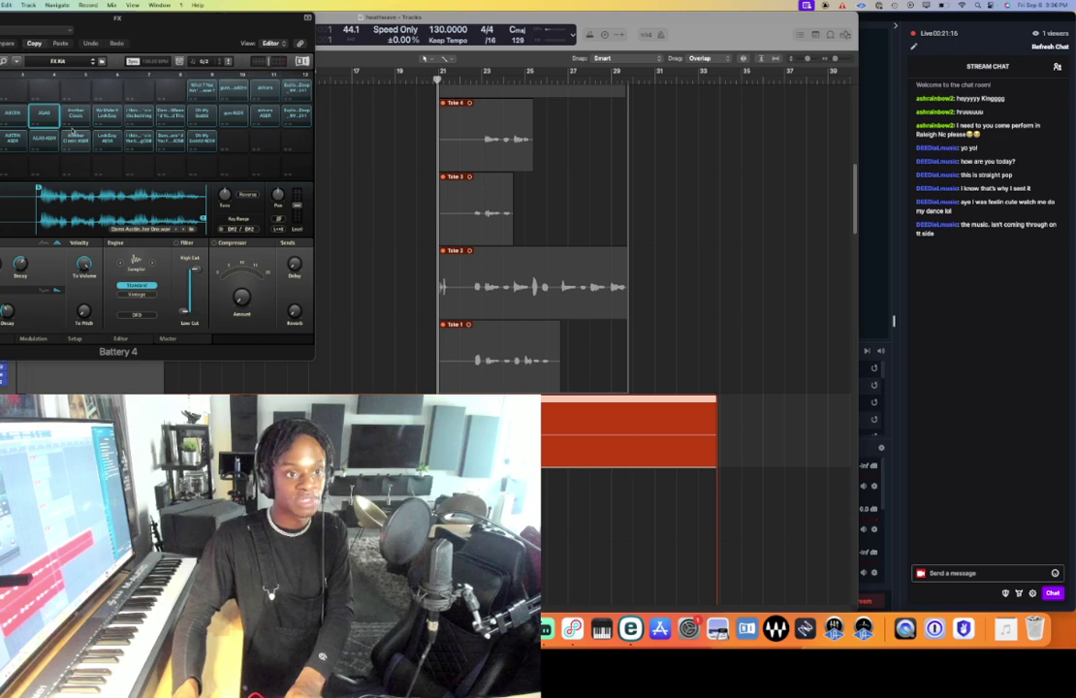
pyautogui.click(84, 119)
pyautogui.press('super+w')
pyautogui.scroll(-5, 548, 293)
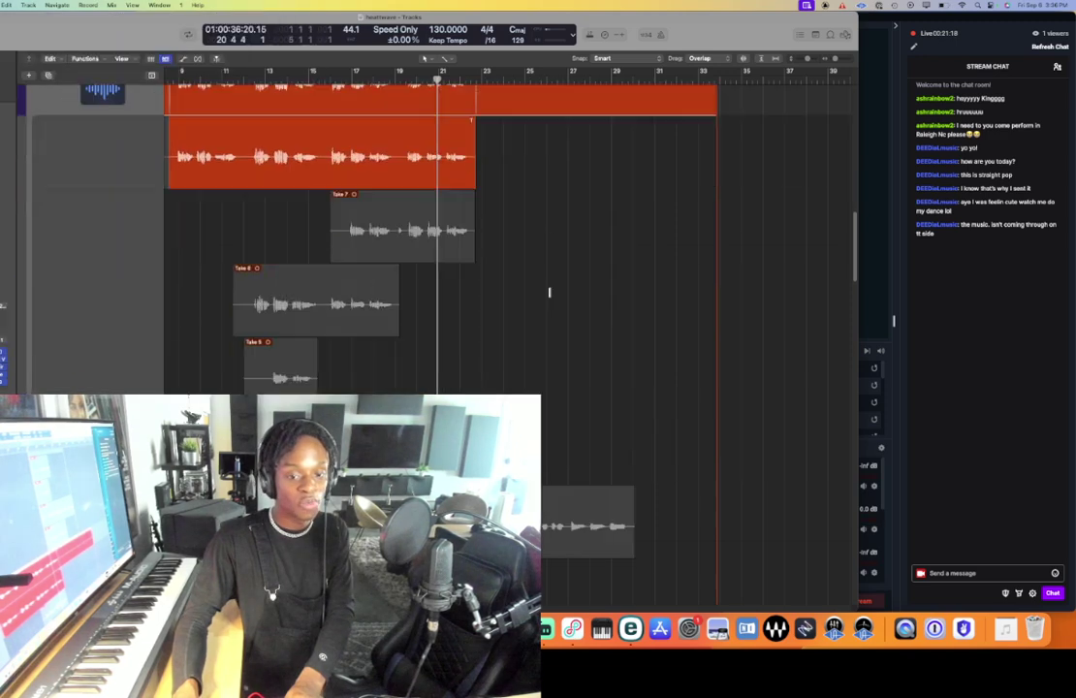
# - Comp Take 1 into the LEAD track from about bar 23 to its end, and play back from there
pyautogui.press('super+Up')
pyautogui.press('super+Up')
pyautogui.press('super+Up')
pyautogui.press('super+Down')
pyautogui.press('super+Down')
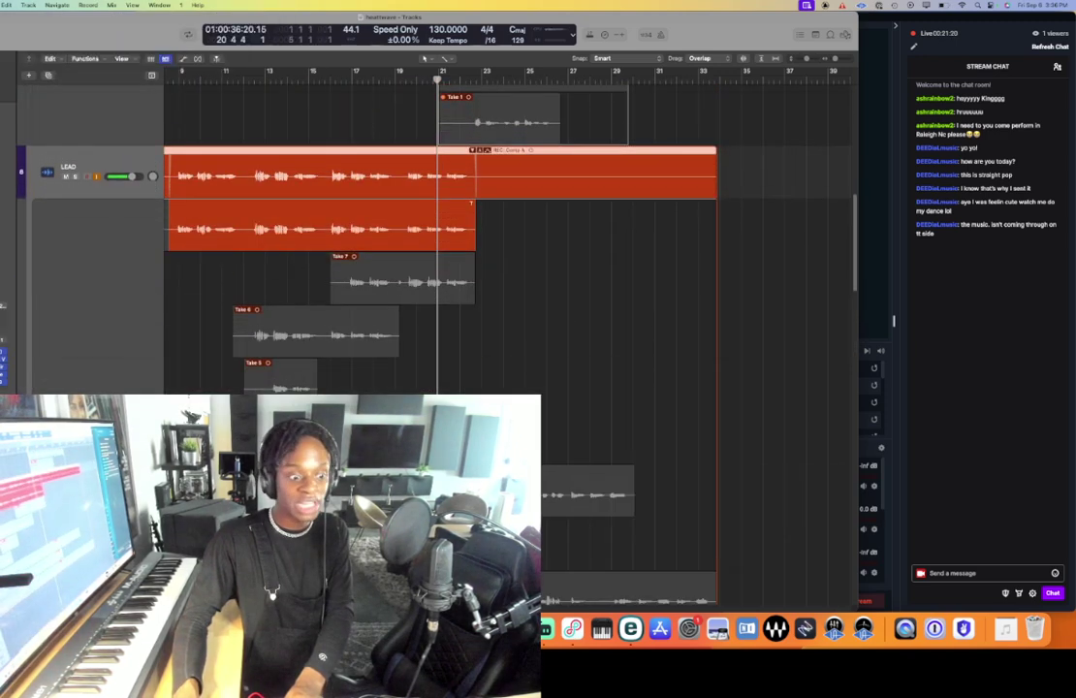
pyautogui.press('super+Left')
pyautogui.scroll(-1, 548, 293)
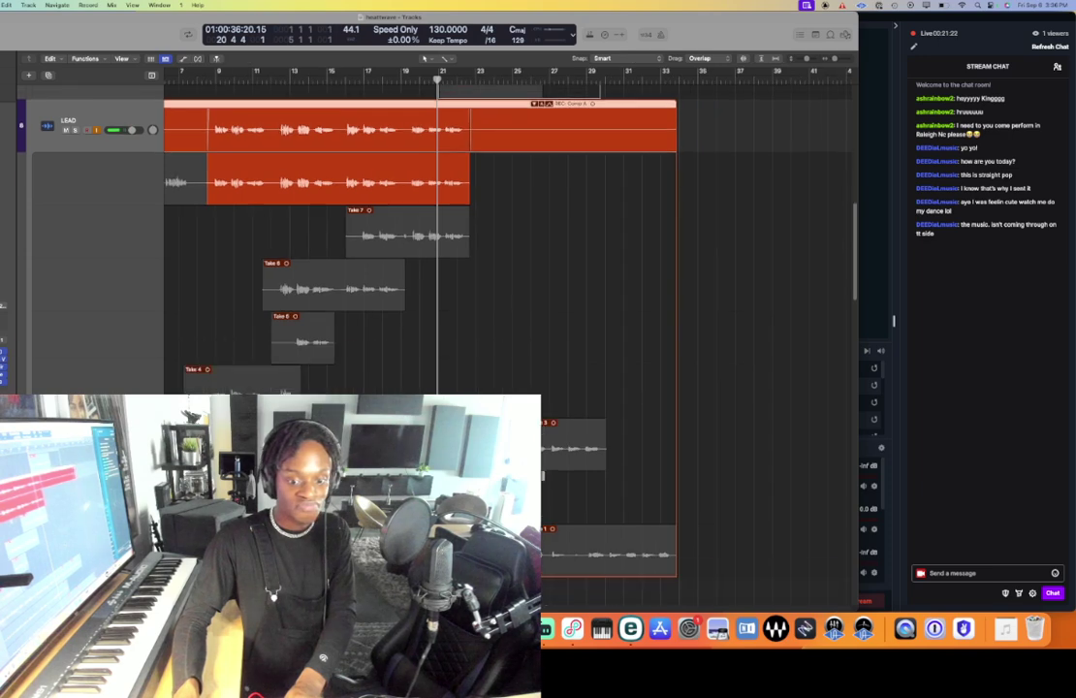
pyautogui.moveTo(473, 550); pyautogui.dragTo(778, 509)
pyautogui.press('space')
pyautogui.click(474, 79)
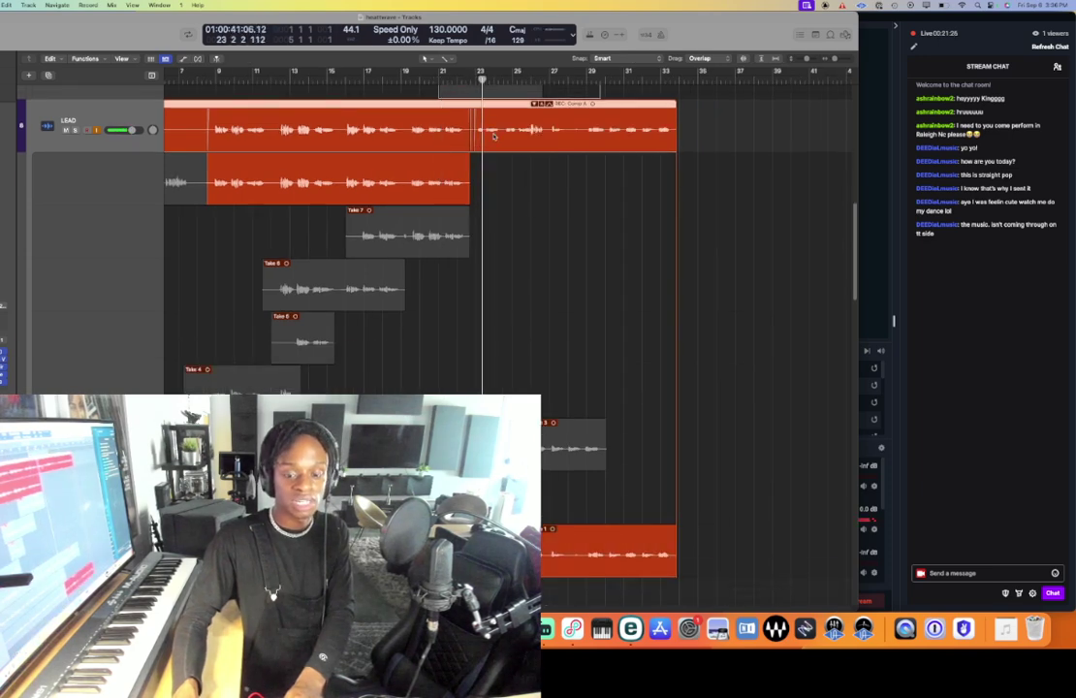
# - Collapse the muted take folder at bar 21 on the REC track and delete it with all its recorded audio files
pyautogui.scroll(5, 509, 190)
pyautogui.scroll(2, 437, 143)
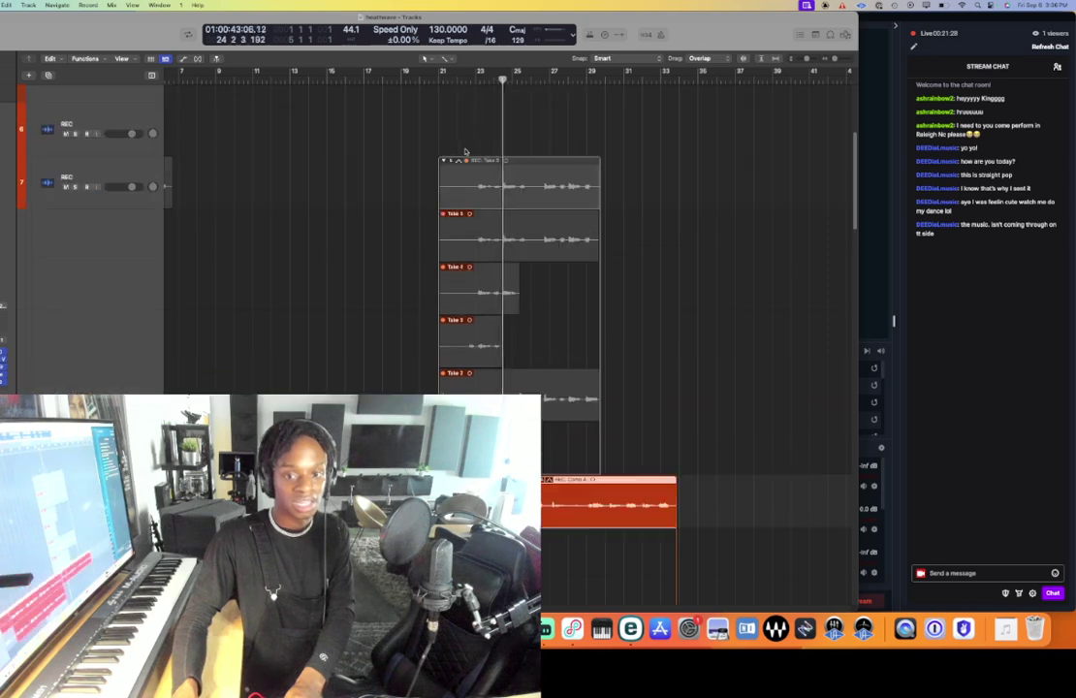
pyautogui.scroll(-5, 387, 144)
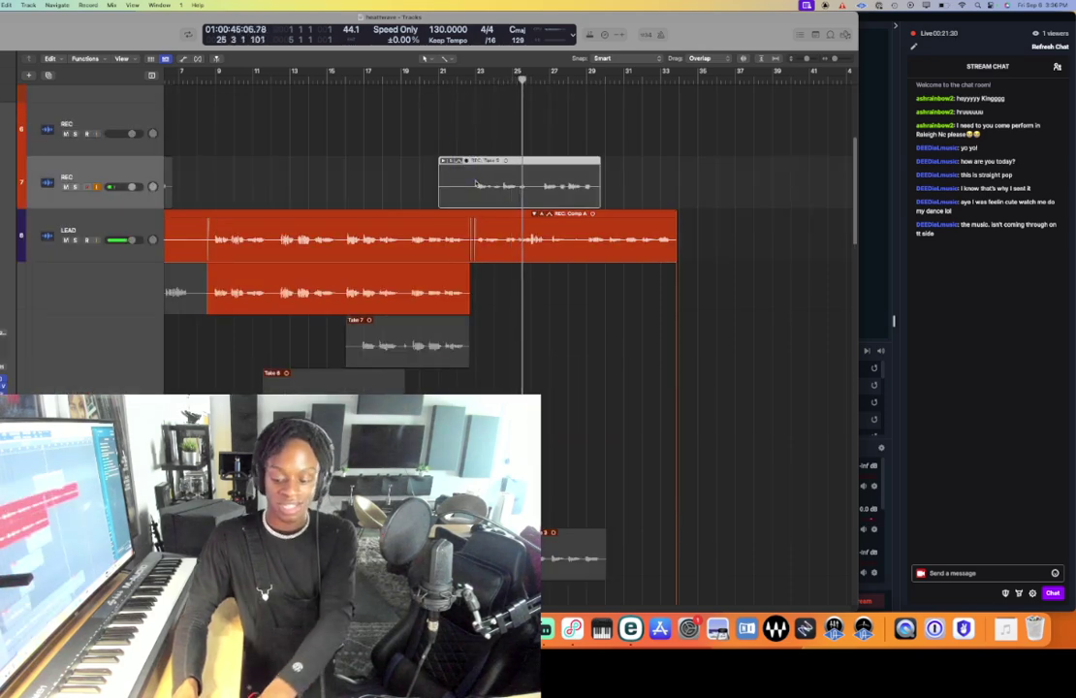
pyautogui.press('Delete')
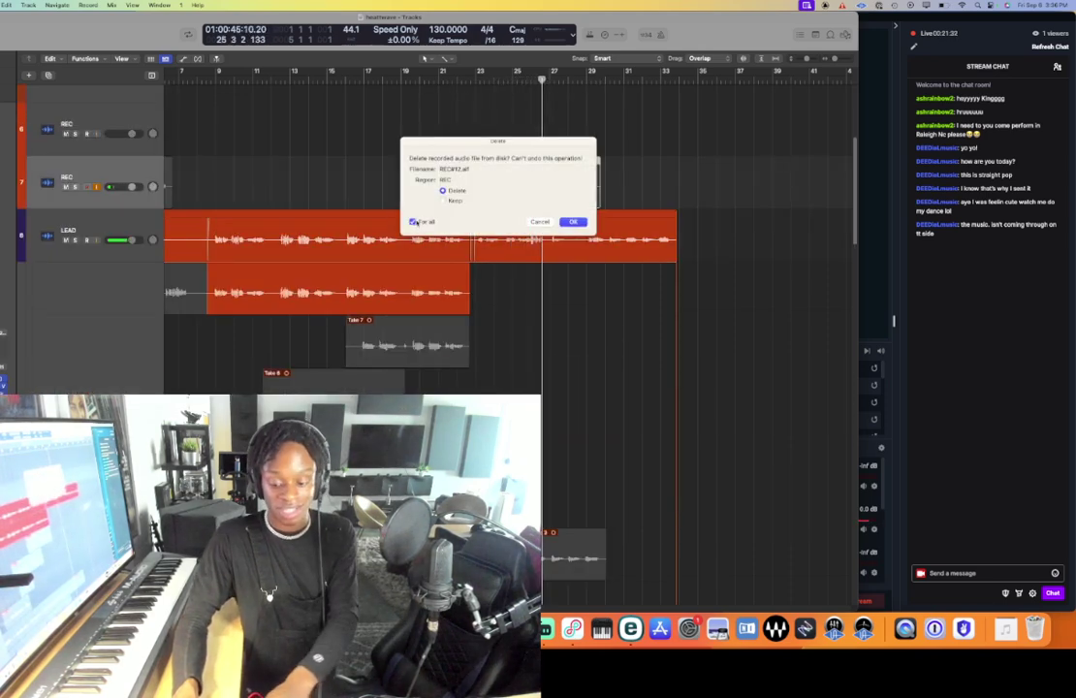
pyautogui.press('Return')
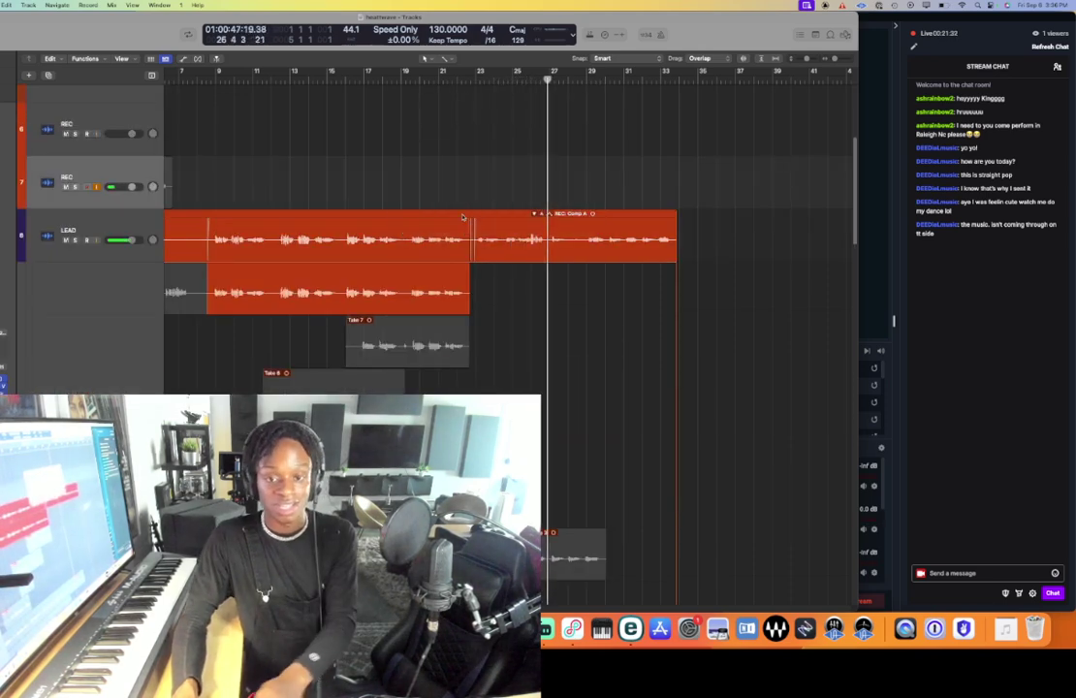
# - Record a short vocal take on the REC track from bar 22 to about bar 23, and select the LEAD take folder
pyautogui.click(459, 80)
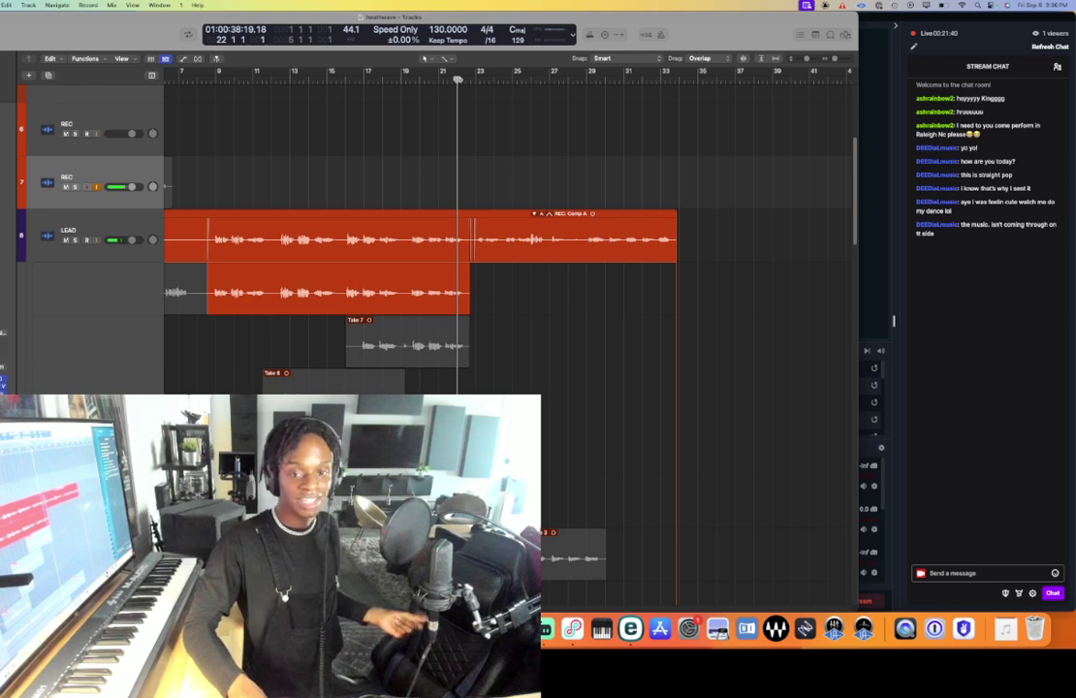
pyautogui.press('r')
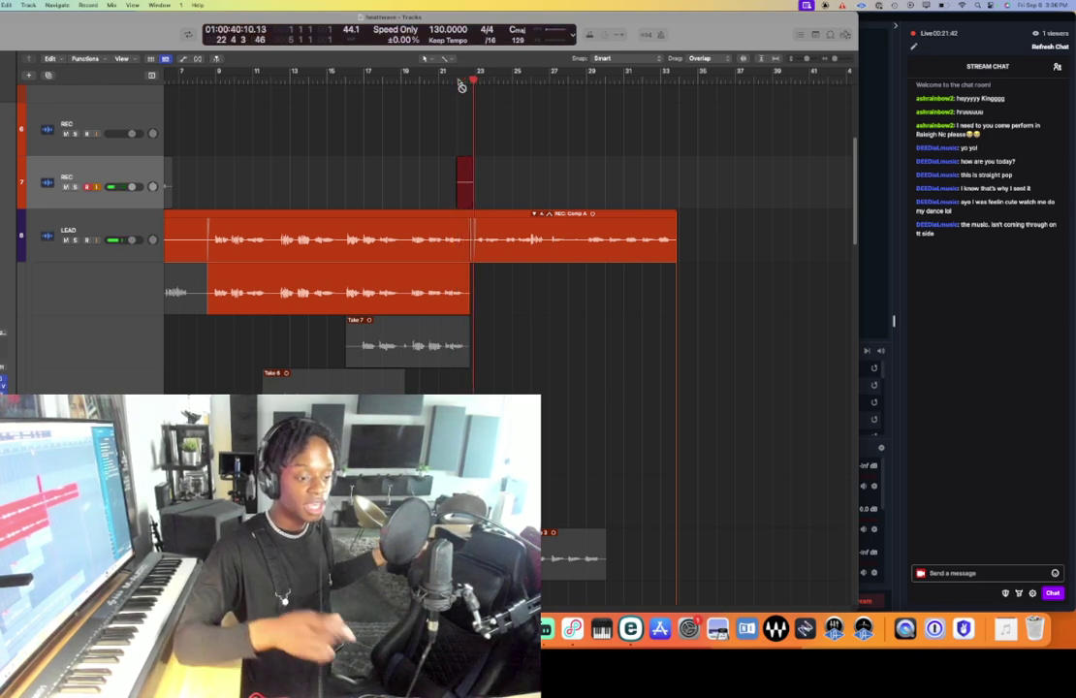
pyautogui.press('space')
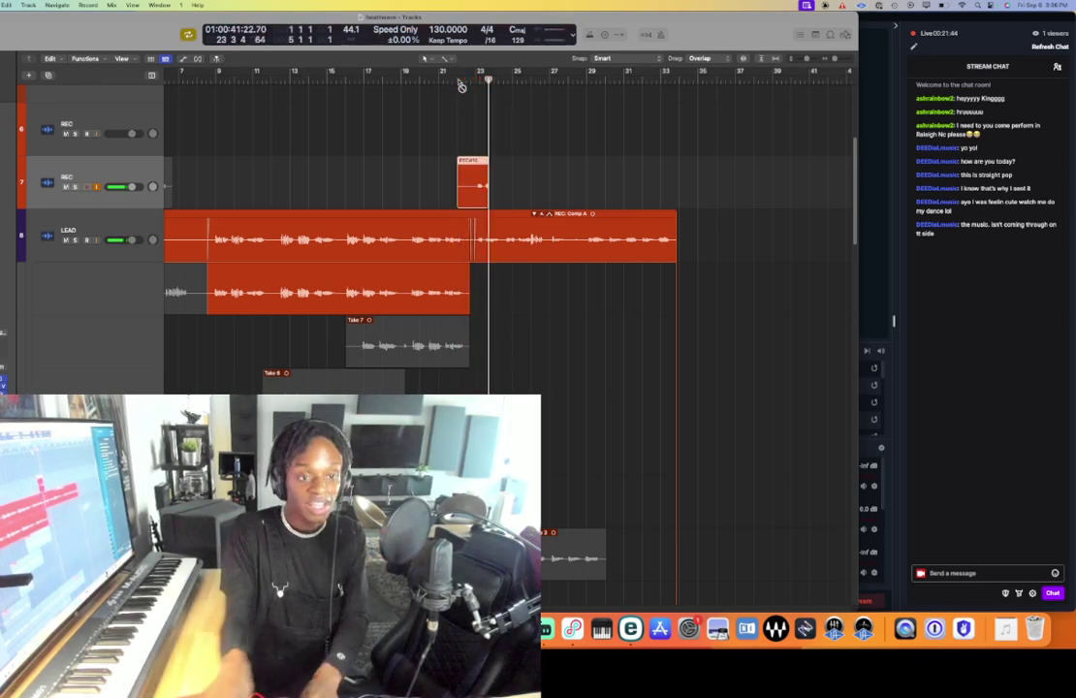
pyautogui.doubleClick(512, 218)
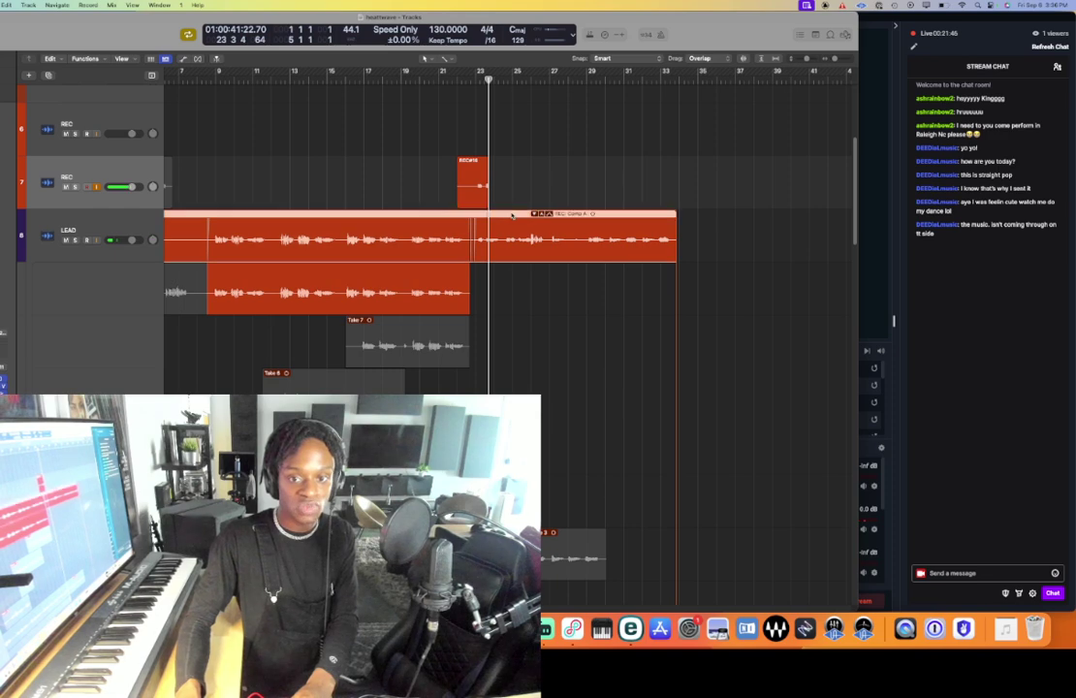
# - Split the LEAD take folder at bar 22 beat 4, move its second part to the LEAD II track and mute it
pyautogui.hscroll(-5, 528, 194)
pyautogui.moveTo(555, 79); pyautogui.dragTo(571, 79)
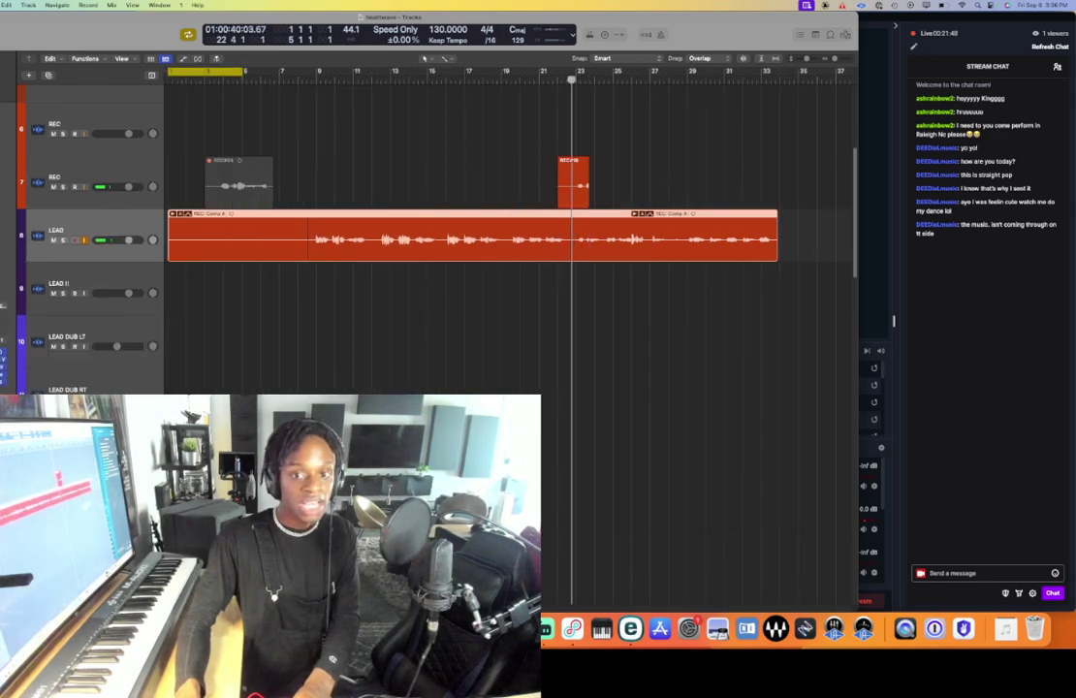
pyautogui.press('super+t')
pyautogui.moveTo(638, 227); pyautogui.dragTo(638, 276)
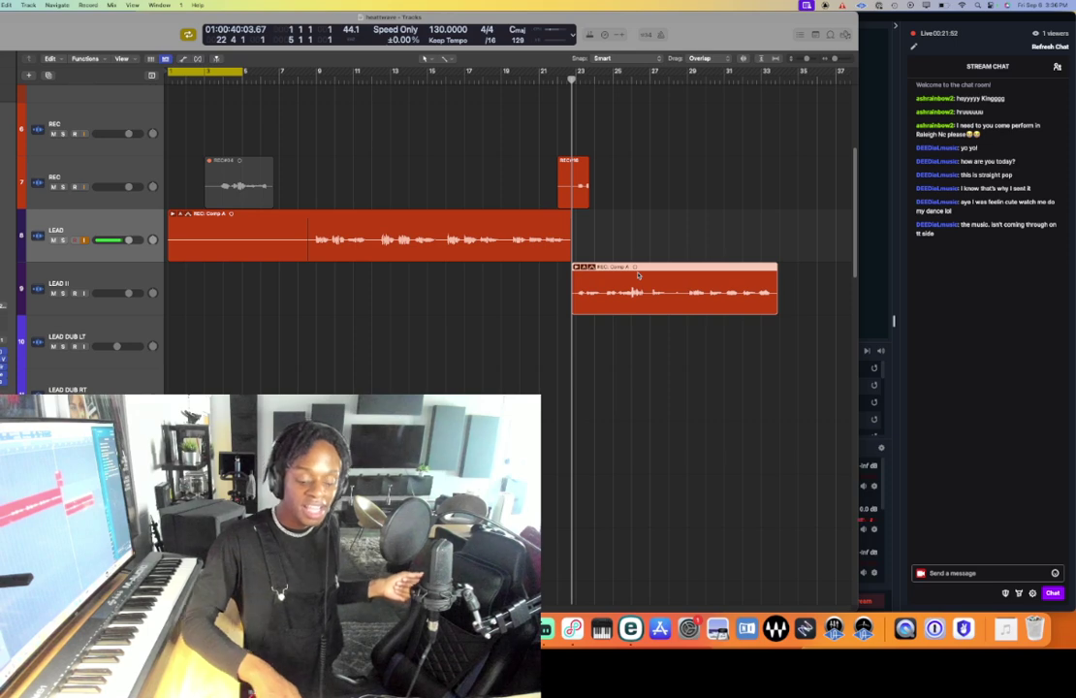
pyautogui.press('m')
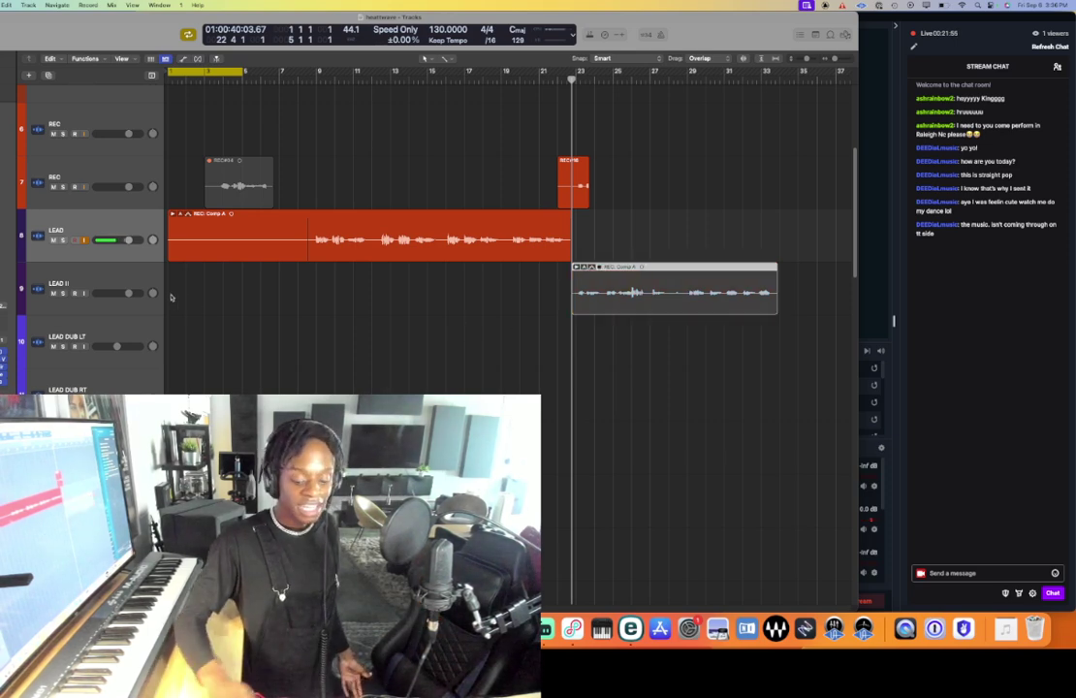
# - Duplicate the LEAD track, place the playhead at bar 22 and turn cycle mode off
pyautogui.press('super+d')
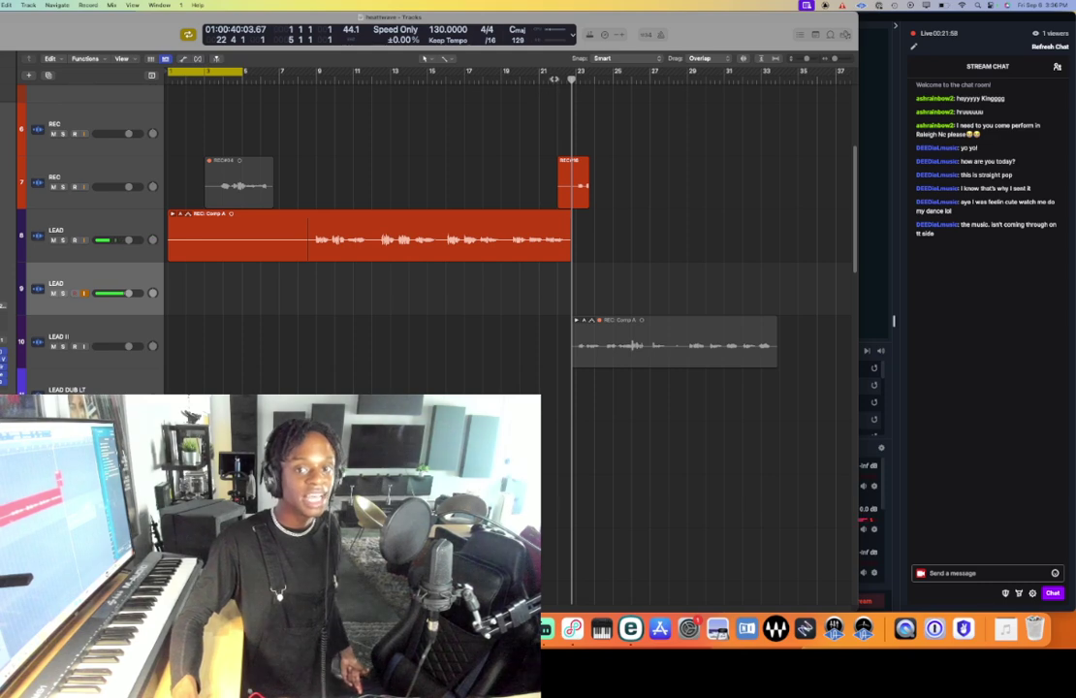
pyautogui.click(556, 79)
pyautogui.press('c')
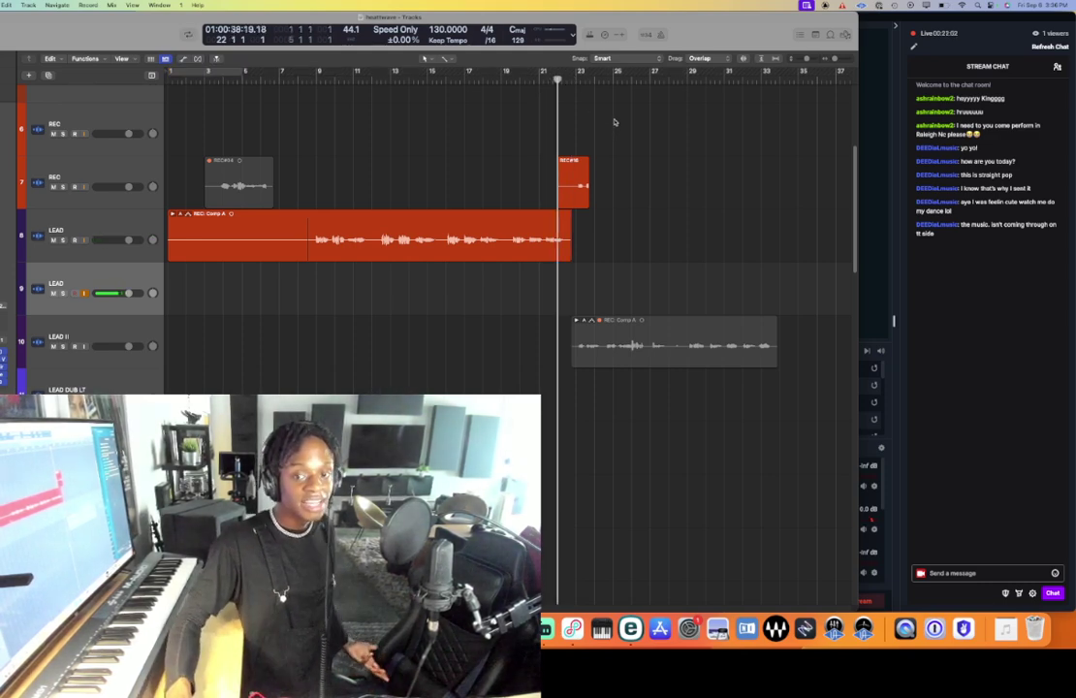
# - Delete the short take at bar 22 on the REC track along with its audio file
pyautogui.click(560, 192)
pyautogui.press('Delete')
pyautogui.press('Return')
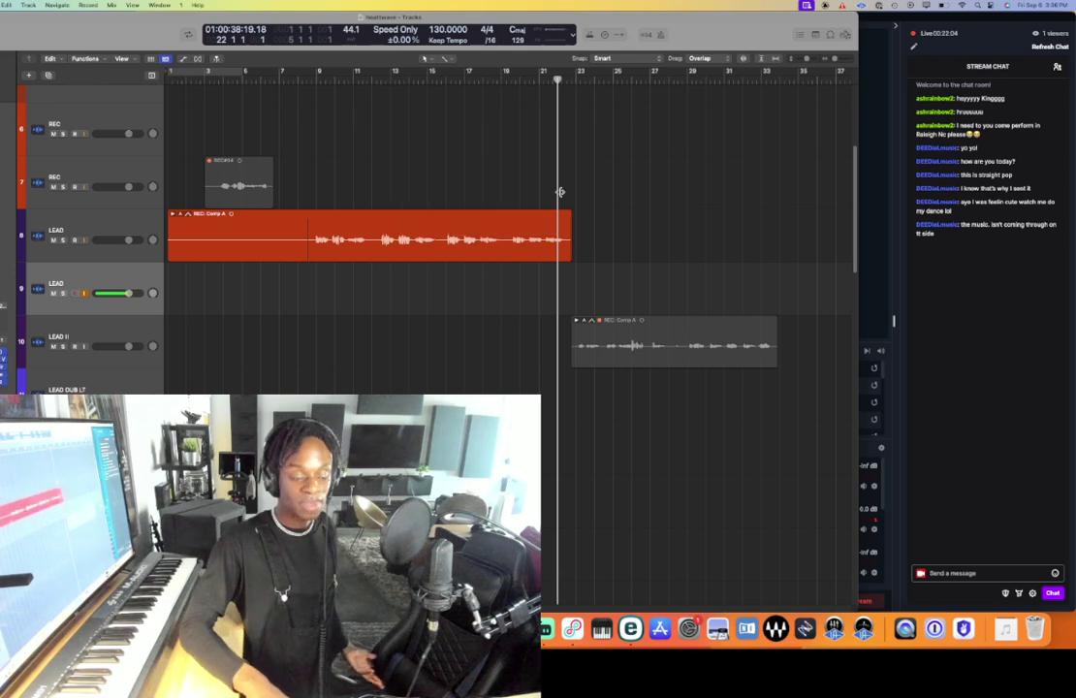
# - Record a vocal take on the duplicated LEAD track from bar 22 to about bar 30, and play it back from bar 22
pyautogui.press('r')
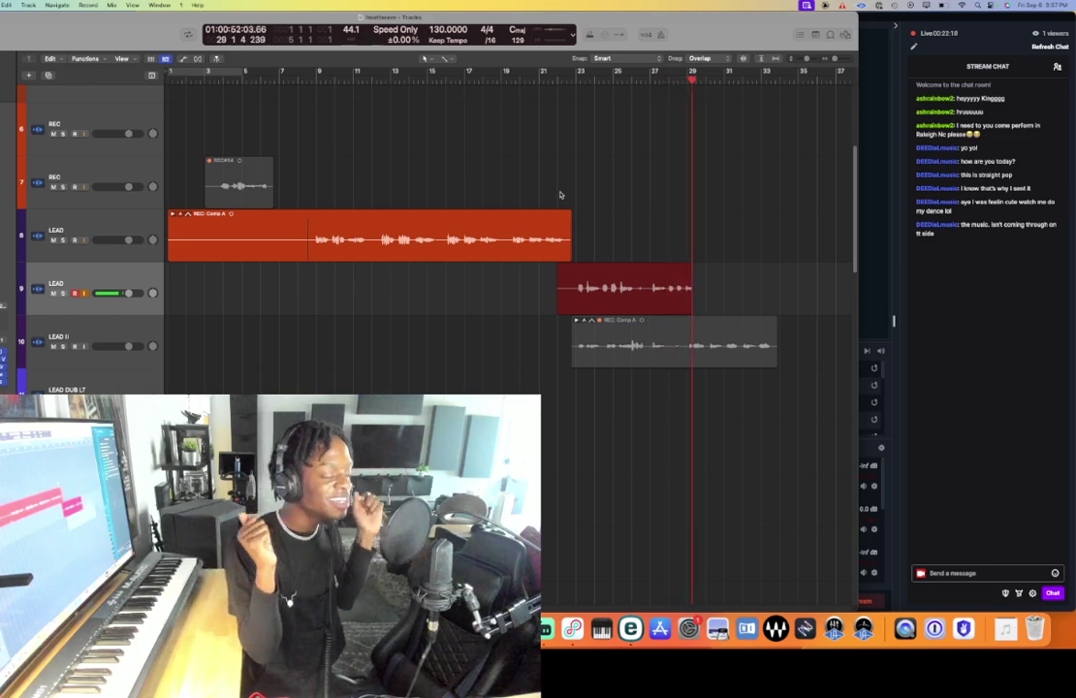
pyautogui.press('space')
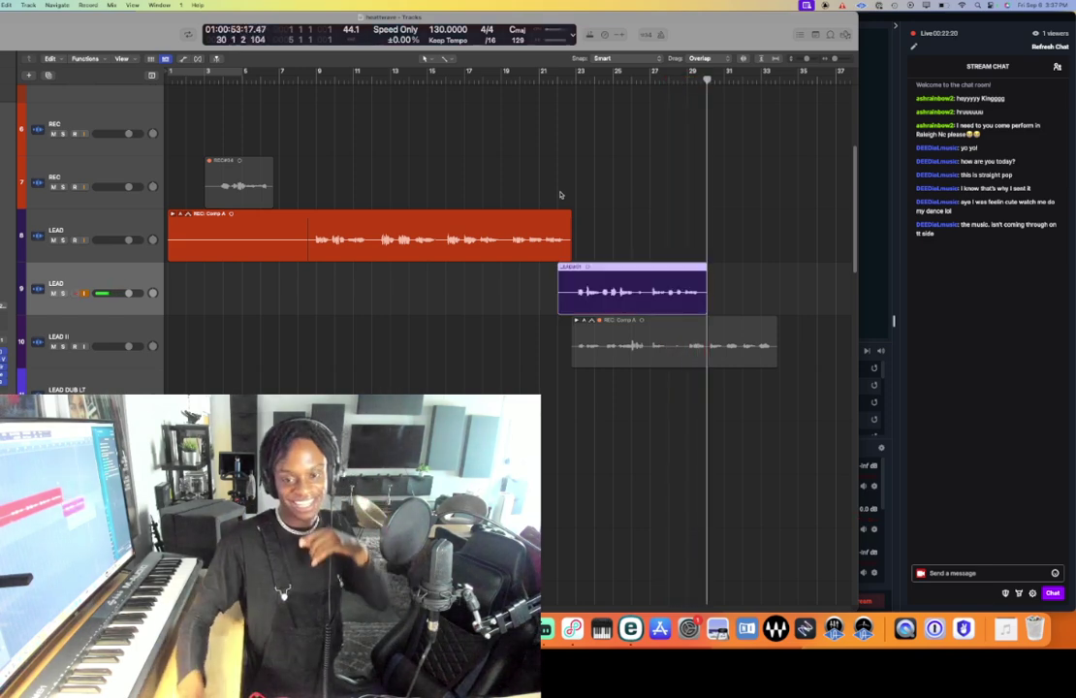
pyautogui.click(559, 80)
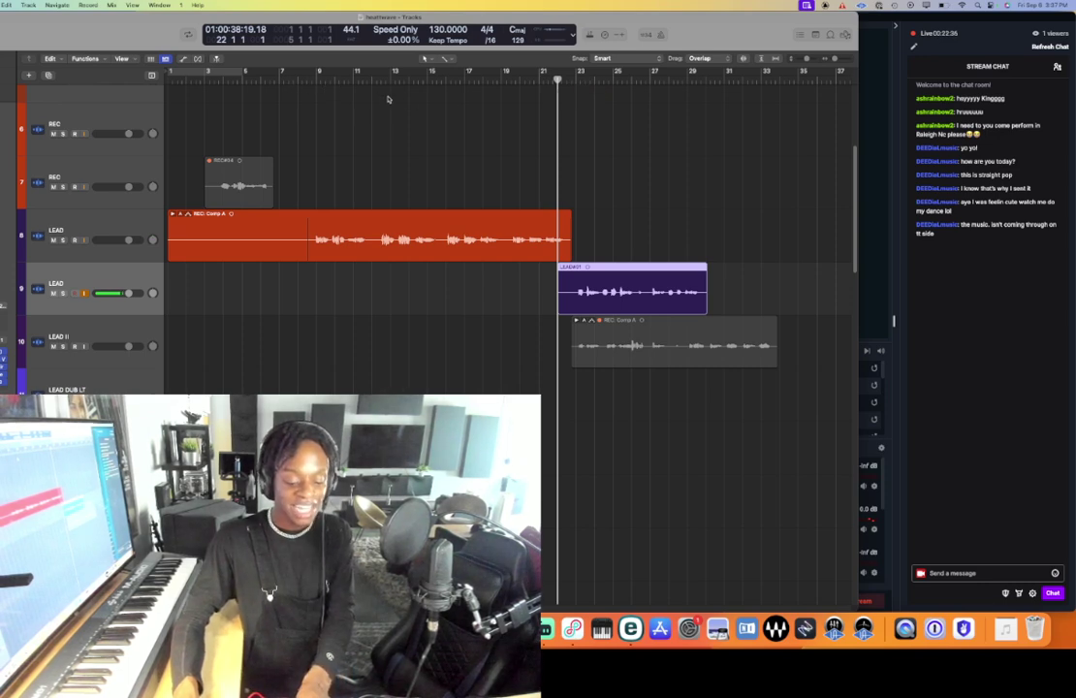
pyautogui.hscroll(5, 407, 194)
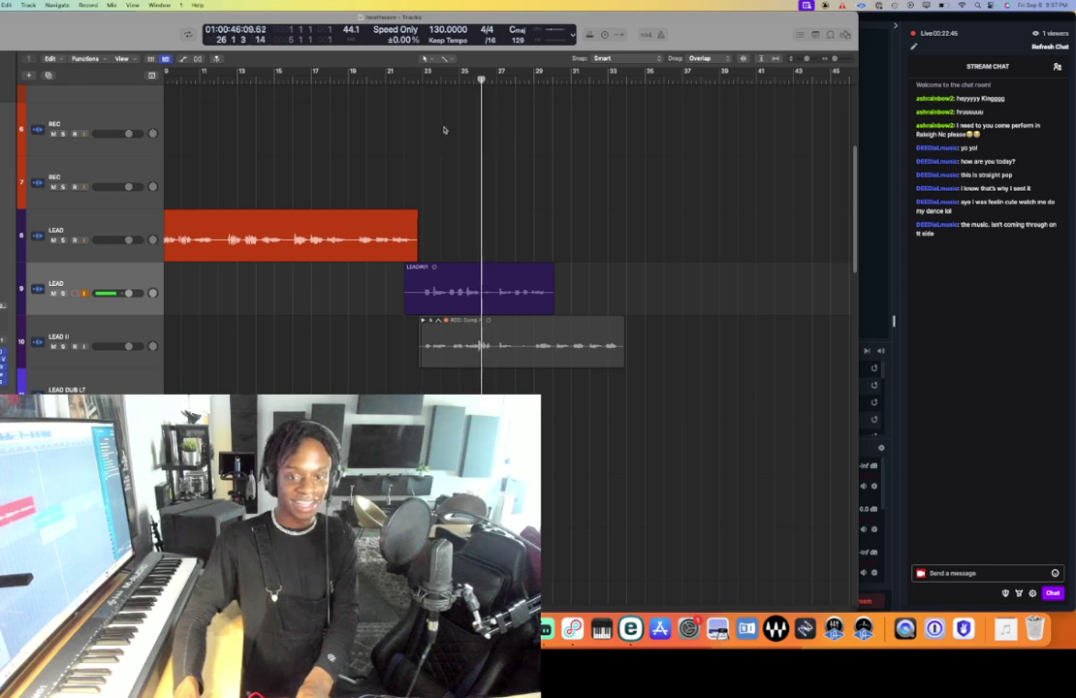
# - Record a second take on the duplicated LEAD track from bar 24 beat 3 to about bar 28 beat 3
pyautogui.click(459, 79)
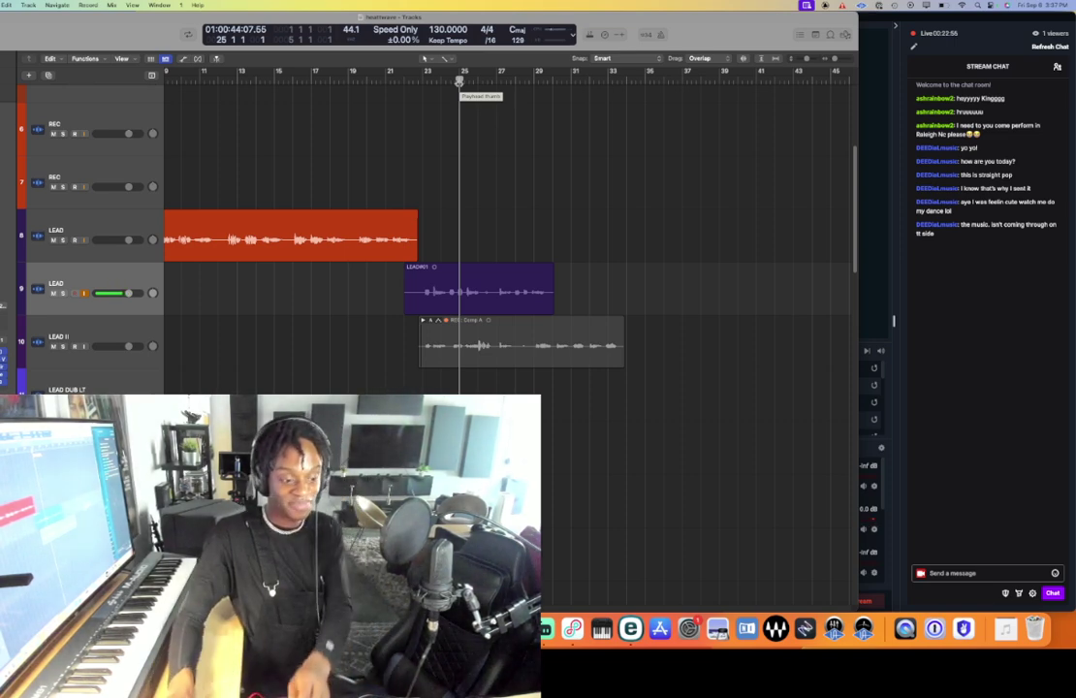
pyautogui.click(452, 80)
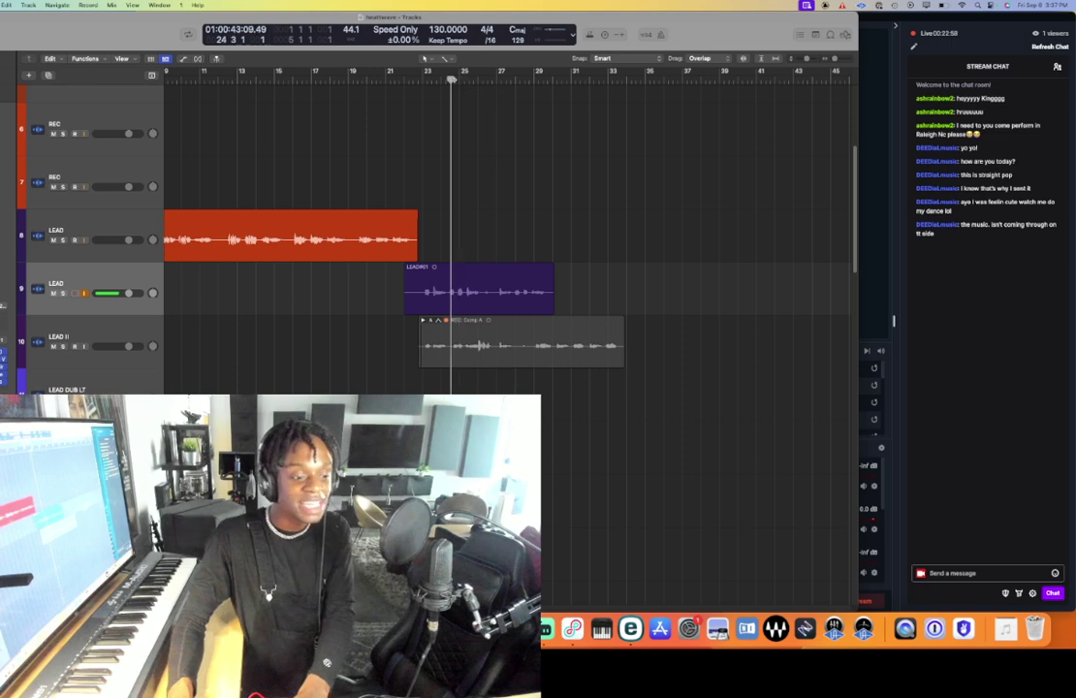
pyautogui.press('r')
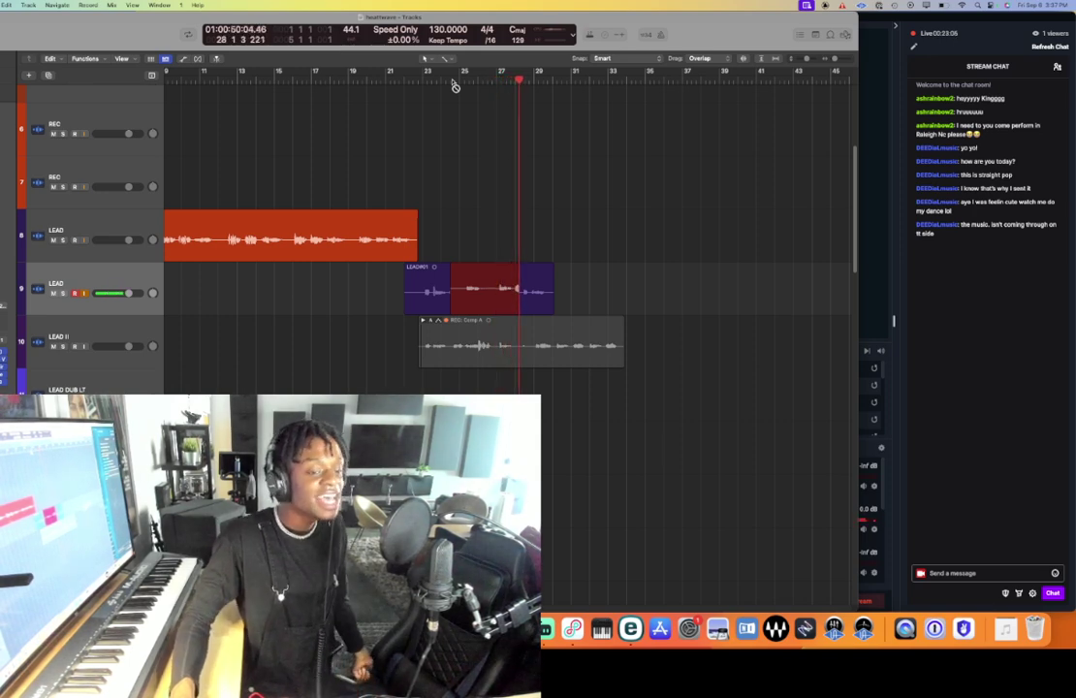
pyautogui.press('space')
# - Record a third take on the duplicated LEAD track from bar 26 beat 4 to about bar 30
pyautogui.click(490, 80)
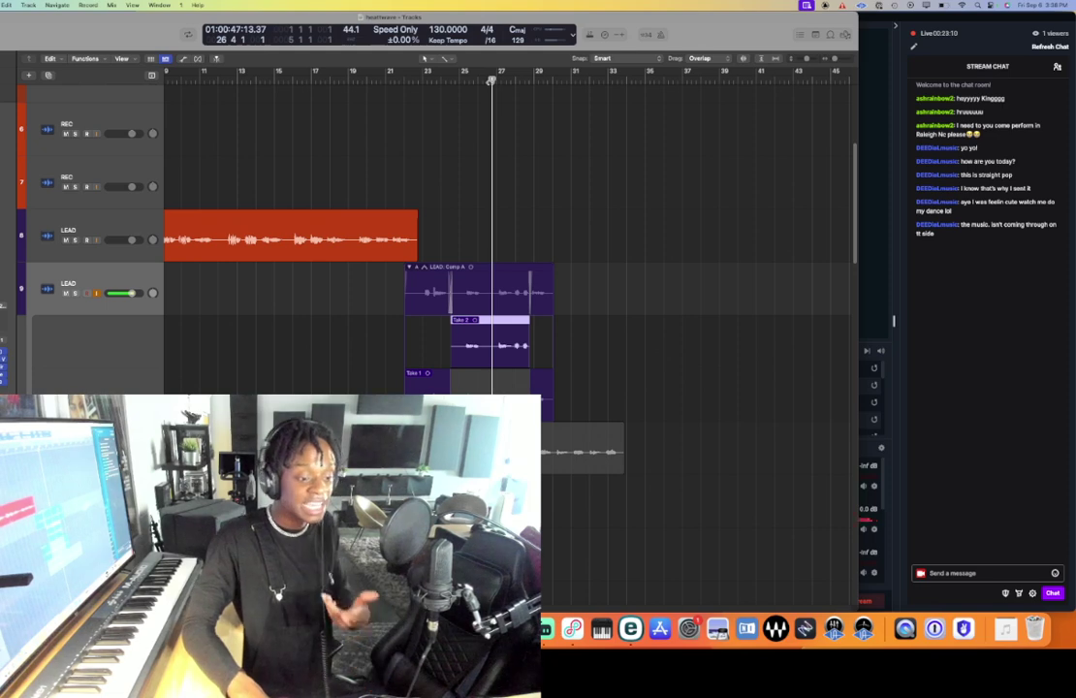
pyautogui.press('r')
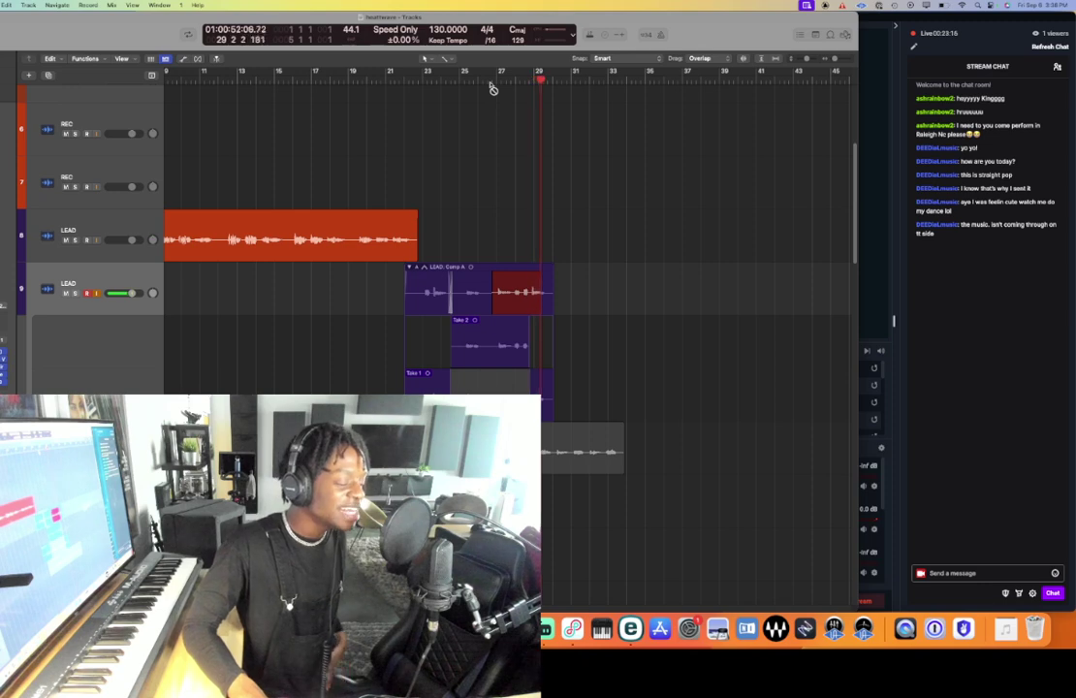
pyautogui.press('space')
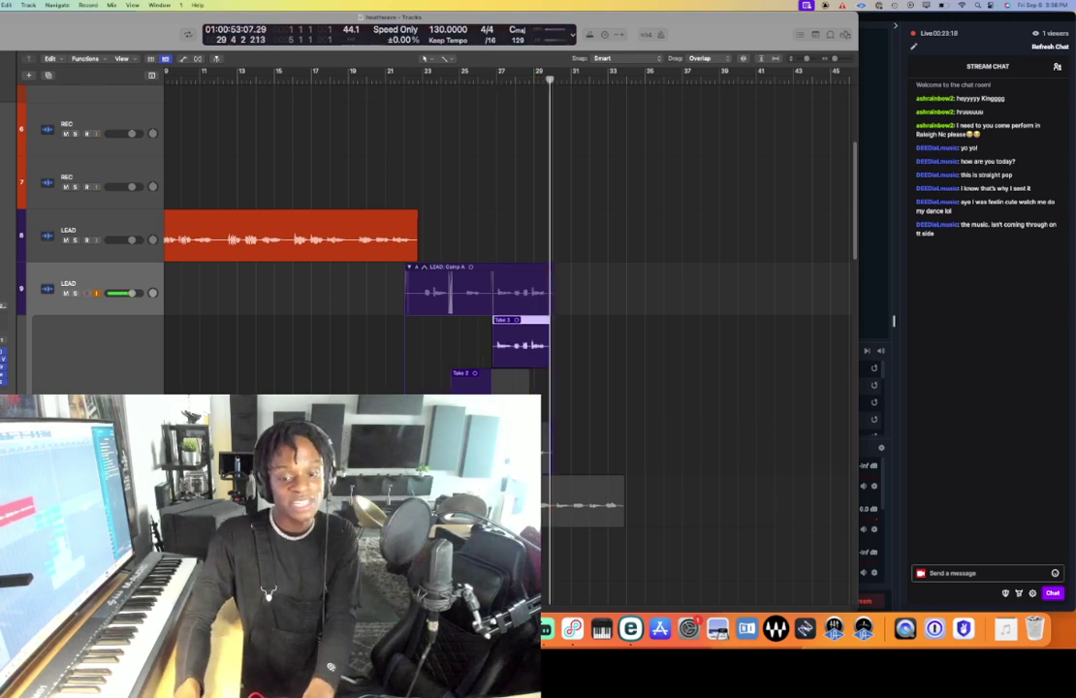
# - Comp the duplicated LEAD track's folder with Take 1 up to about bar 25 and Take 3 ending near bar 28 beat 3, and collapse it
pyautogui.click(598, 305)
pyautogui.doubleClick(470, 266)
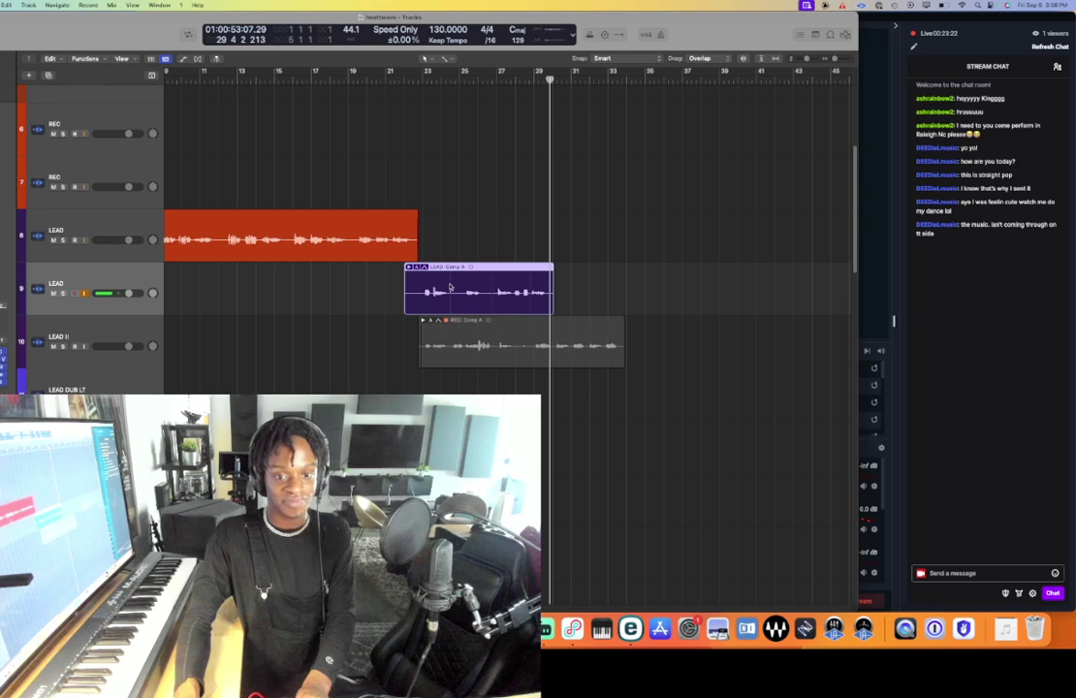
pyautogui.doubleClick(450, 287)
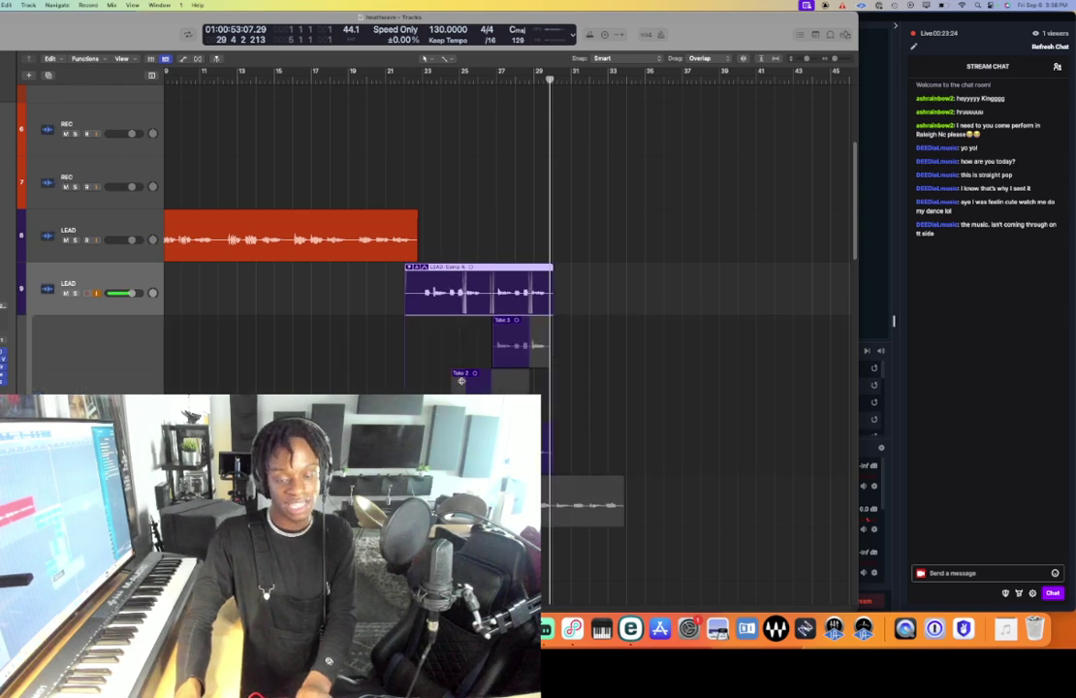
pyautogui.doubleClick(469, 266)
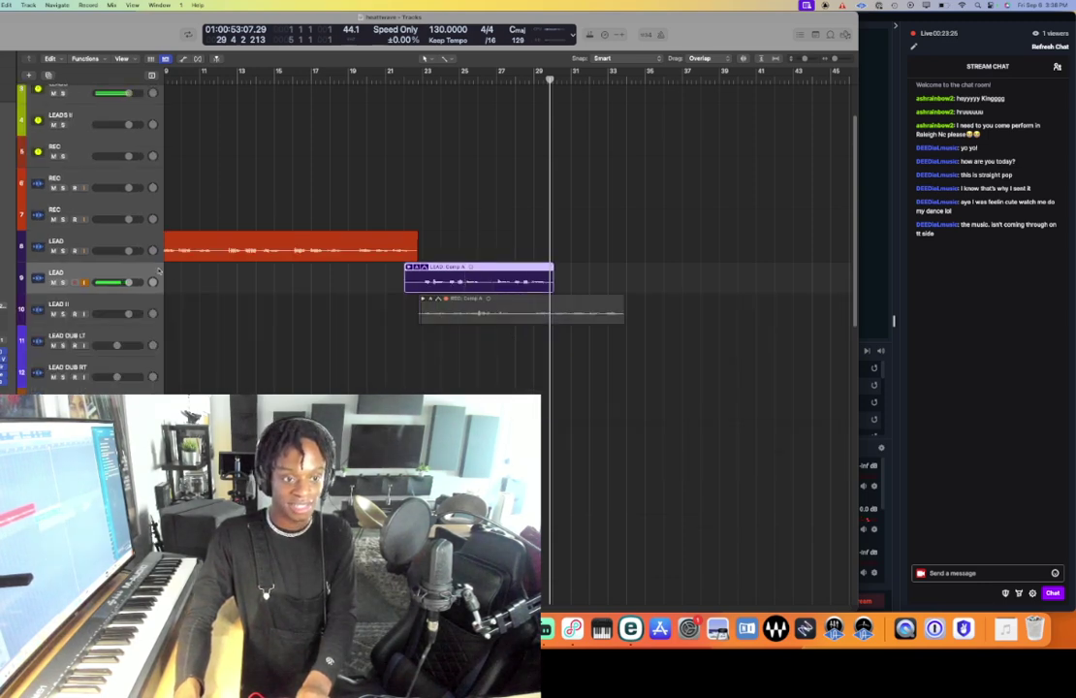
# - Select the original LEAD track and play back the comped vocals with the beat from about bar 28 and from about bar 21
pyautogui.click(121, 236)
pyautogui.scroll(5, 518, 264)
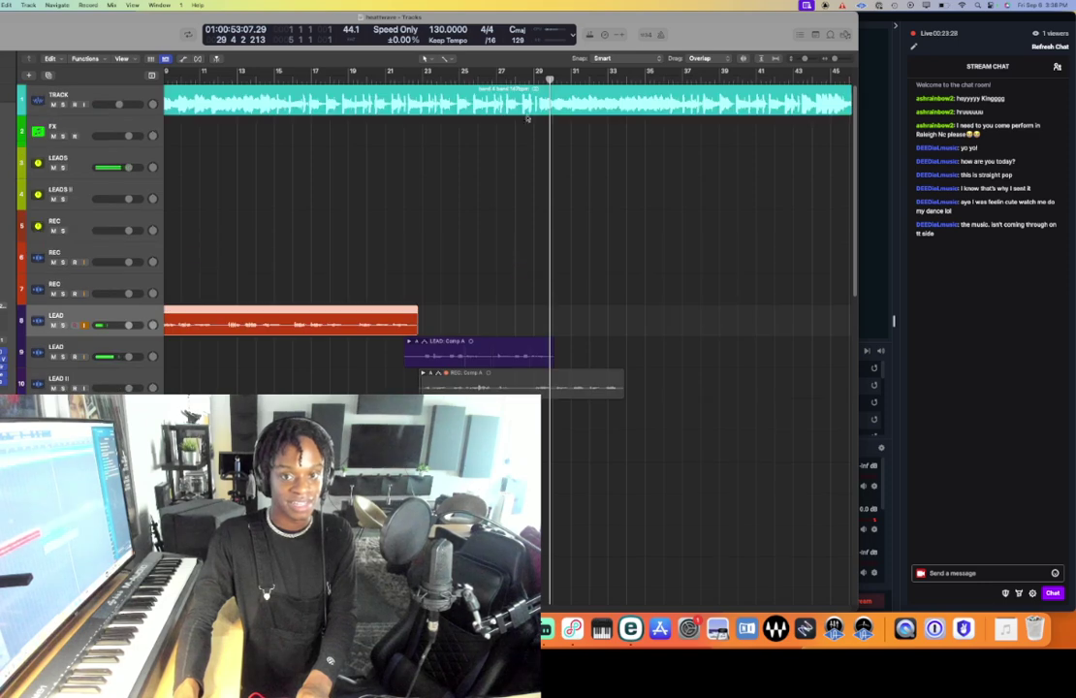
pyautogui.click(518, 82)
pyautogui.press('space')
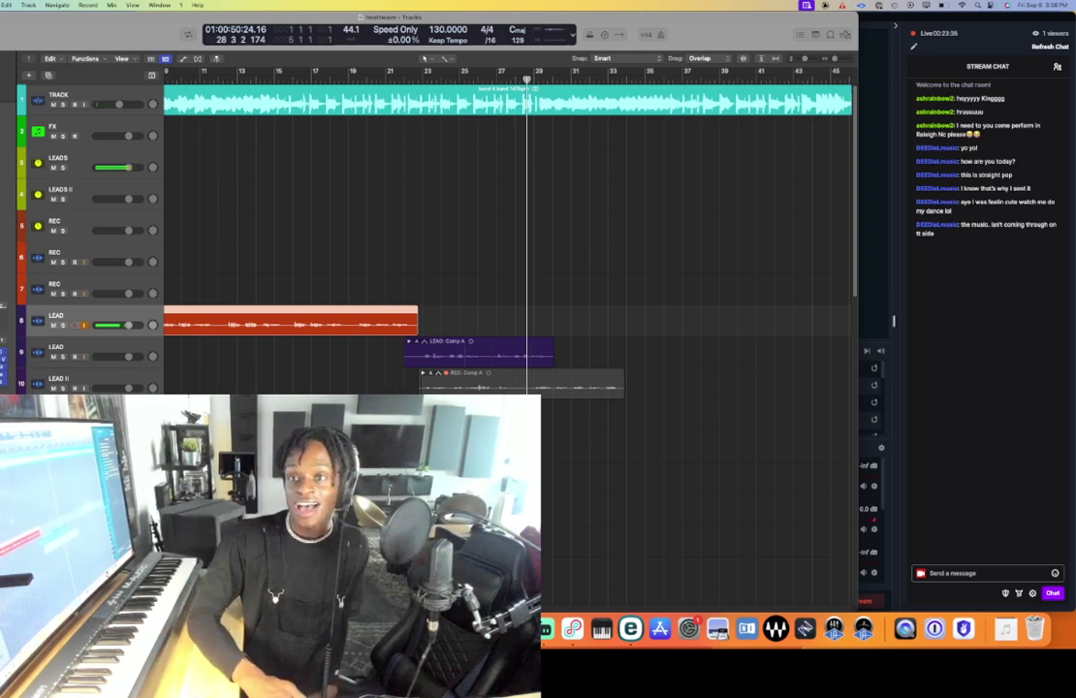
pyautogui.click(492, 76)
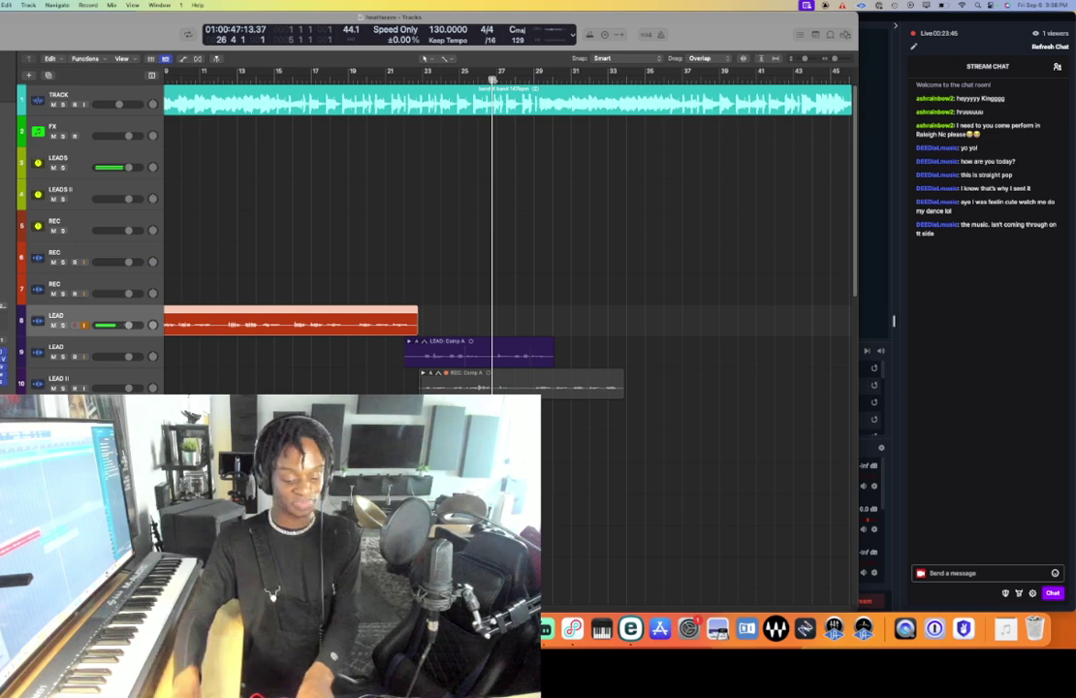
pyautogui.click(394, 77)
pyautogui.press('space')
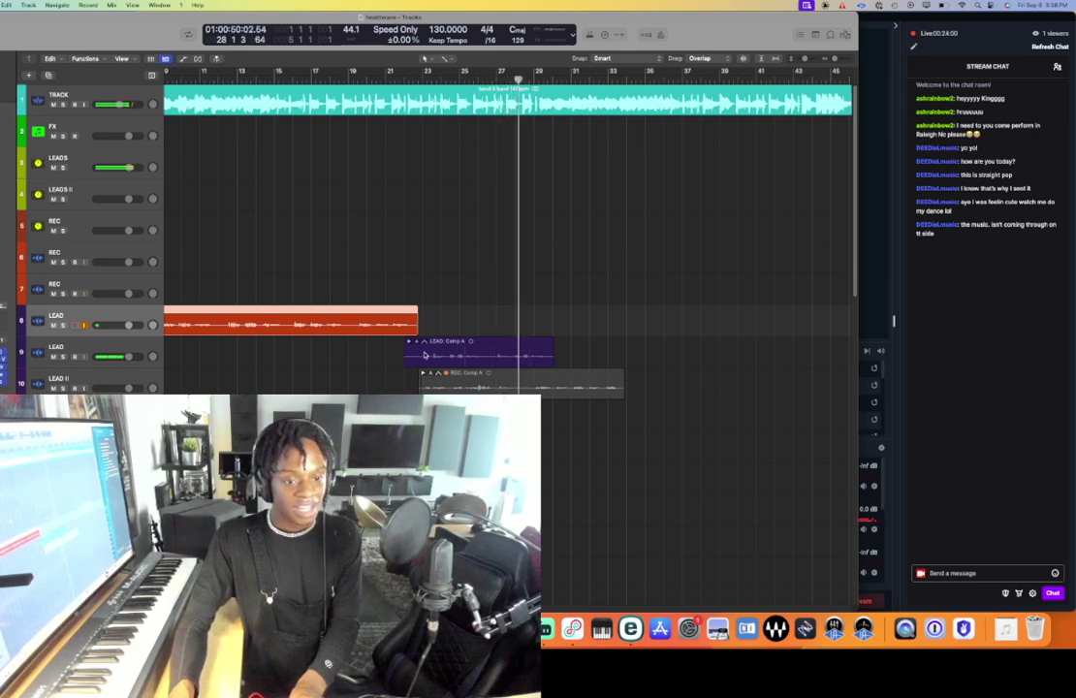
# - Record a short take on the duplicated LEAD track from bar 26 beat 3 to about bar 27
pyautogui.scroll(-3, 432, 356)
pyautogui.press('super+Right')
pyautogui.click(112, 263)
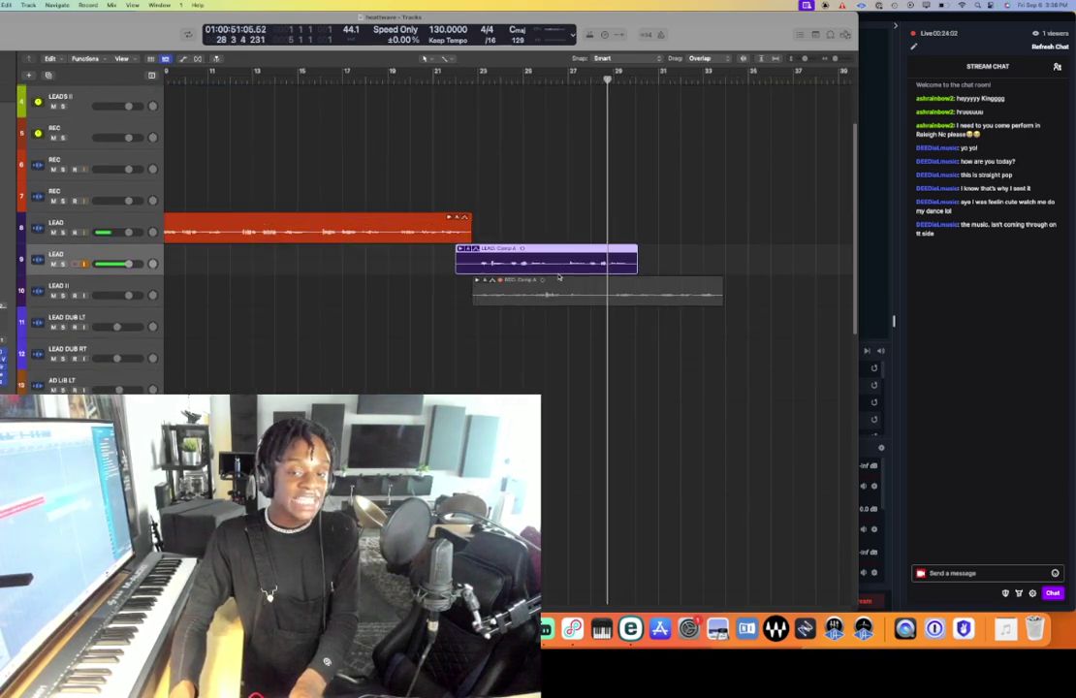
pyautogui.hscroll(5, 422, 180)
pyautogui.click(309, 78)
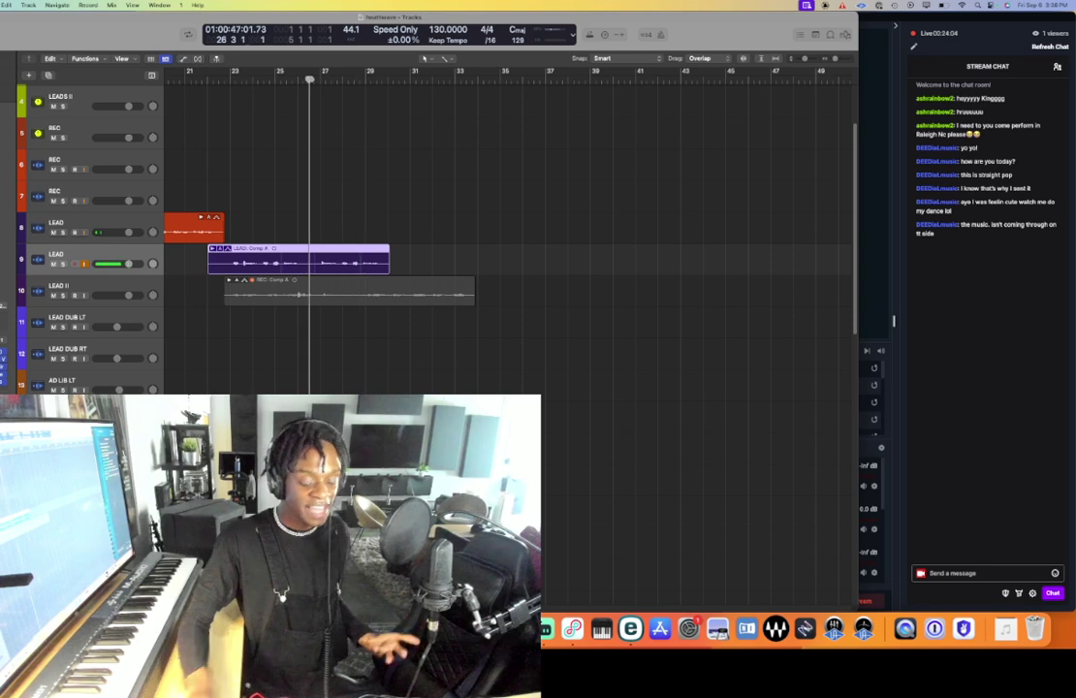
pyautogui.press('r')
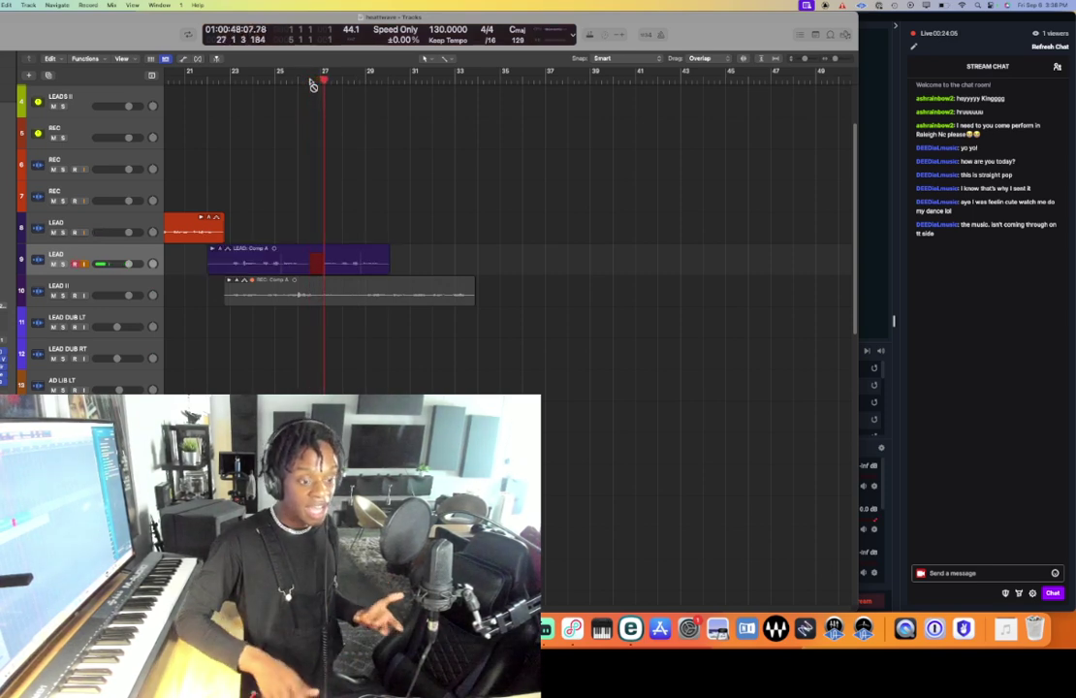
pyautogui.press('space')
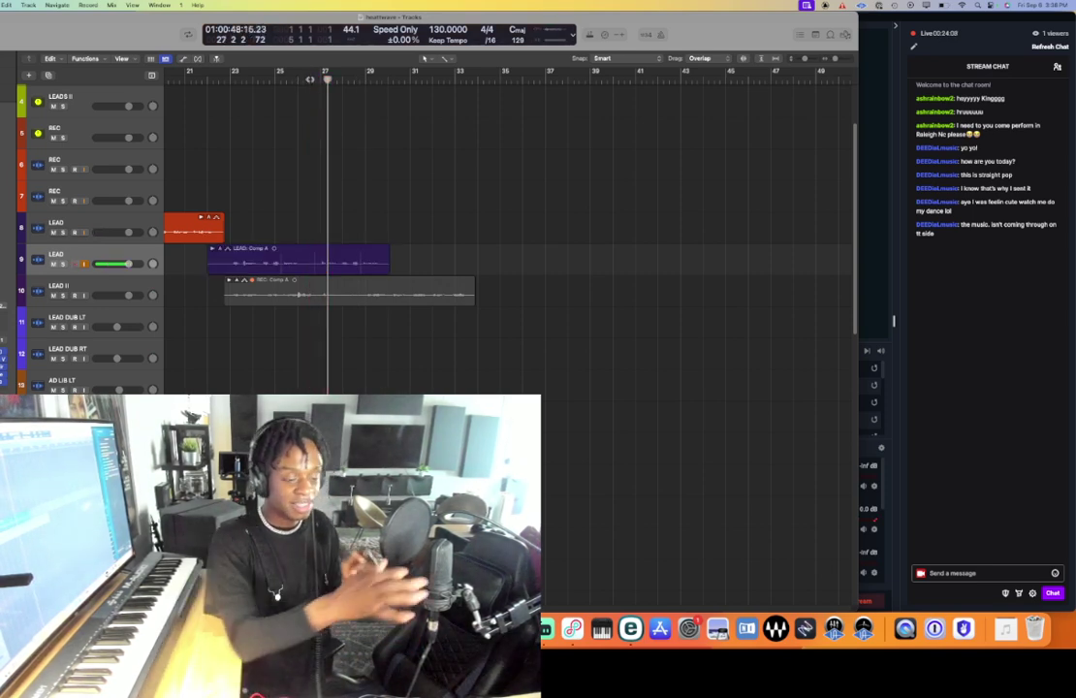
# - Record another take on the duplicated LEAD track from bar 26 beat 3 to about bar 30
pyautogui.click(311, 80)
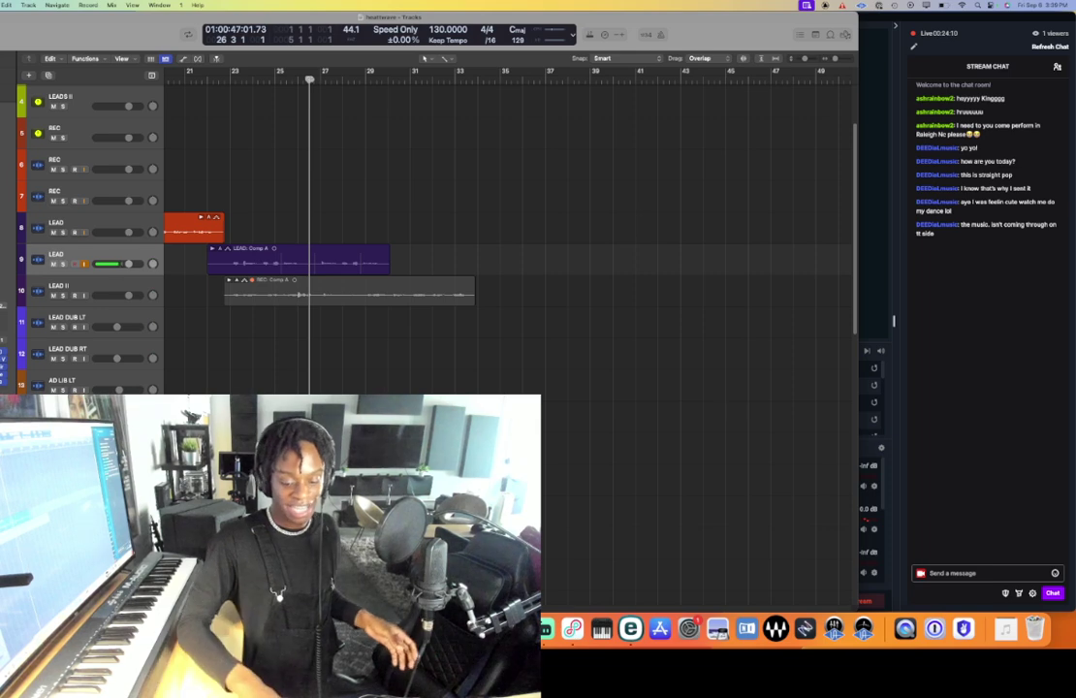
pyautogui.press('r')
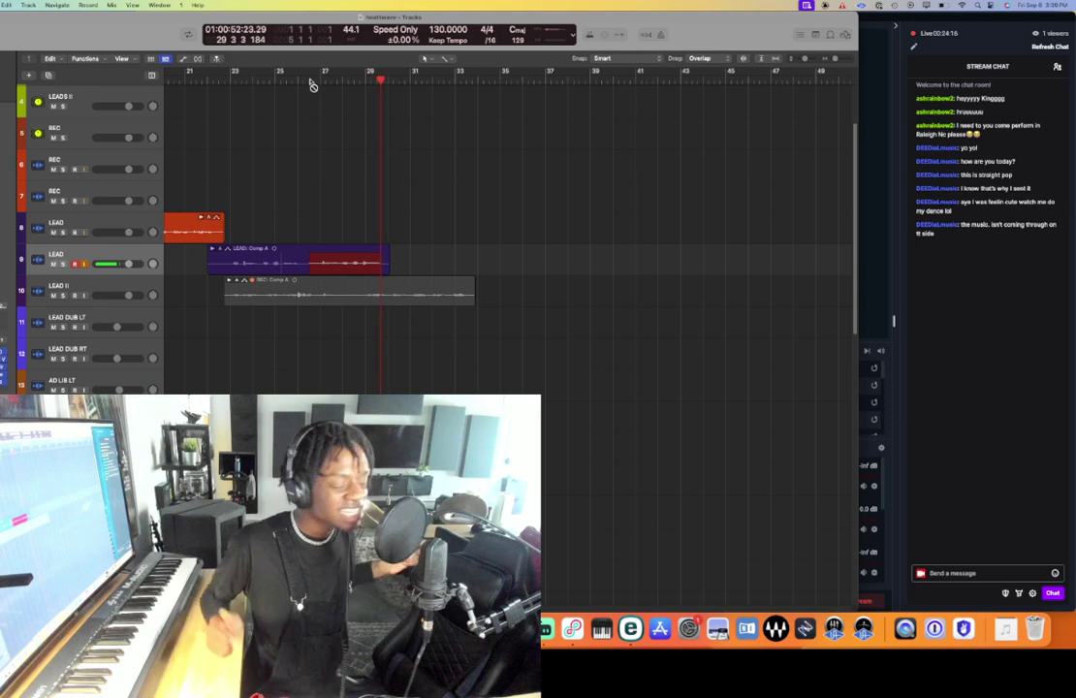
pyautogui.press('space')
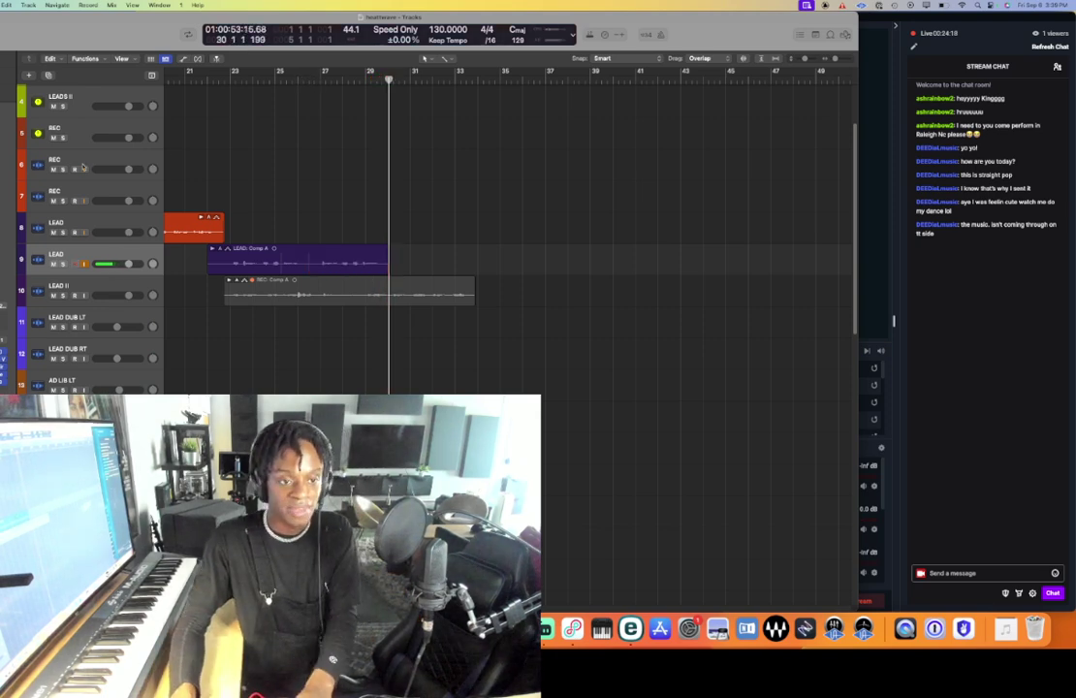
# - Record a take on the original LEAD track from bar 29 to about bar 37, and return the playhead to bar 26 beat 3
pyautogui.click(94, 227)
pyautogui.scroll(4, 427, 210)
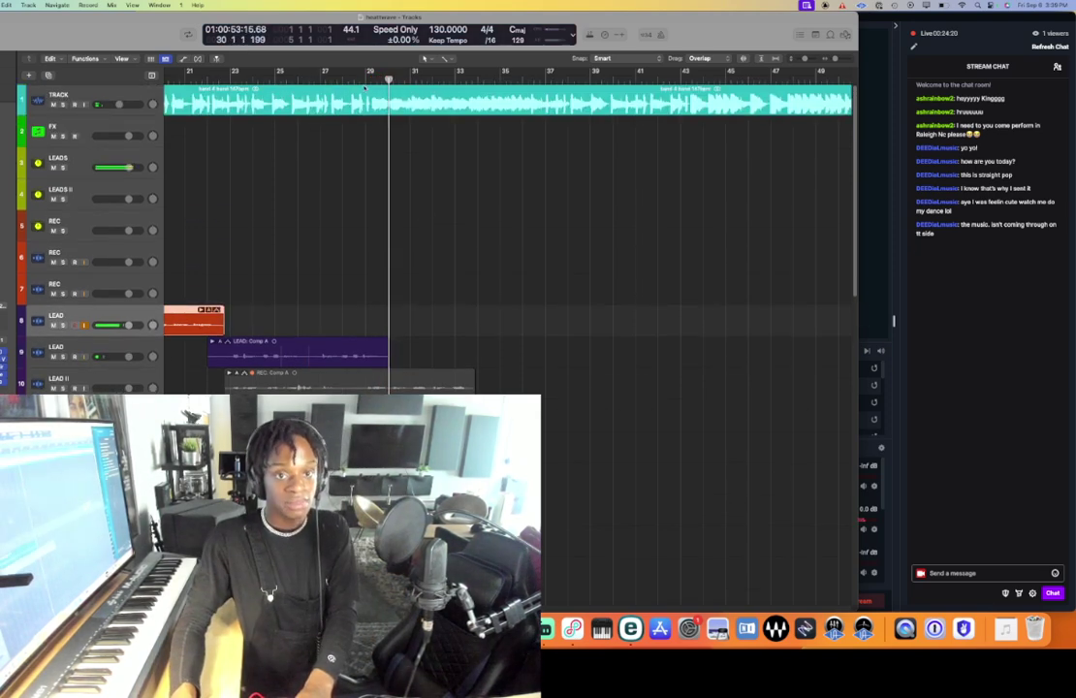
pyautogui.click(366, 77)
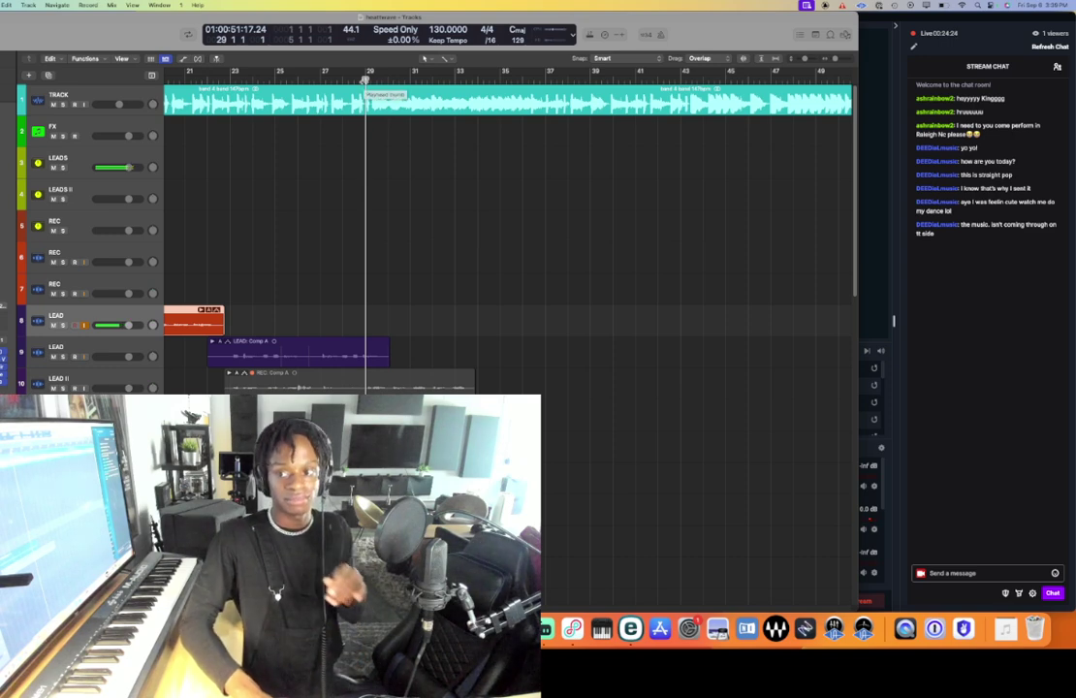
pyautogui.press('r')
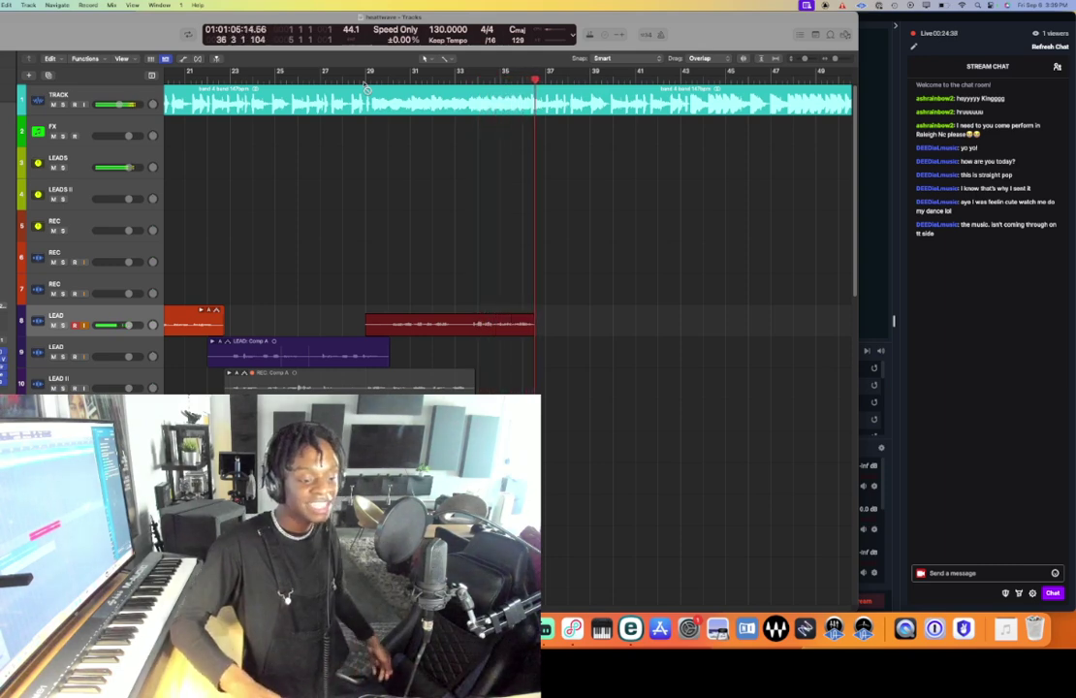
pyautogui.press('space')
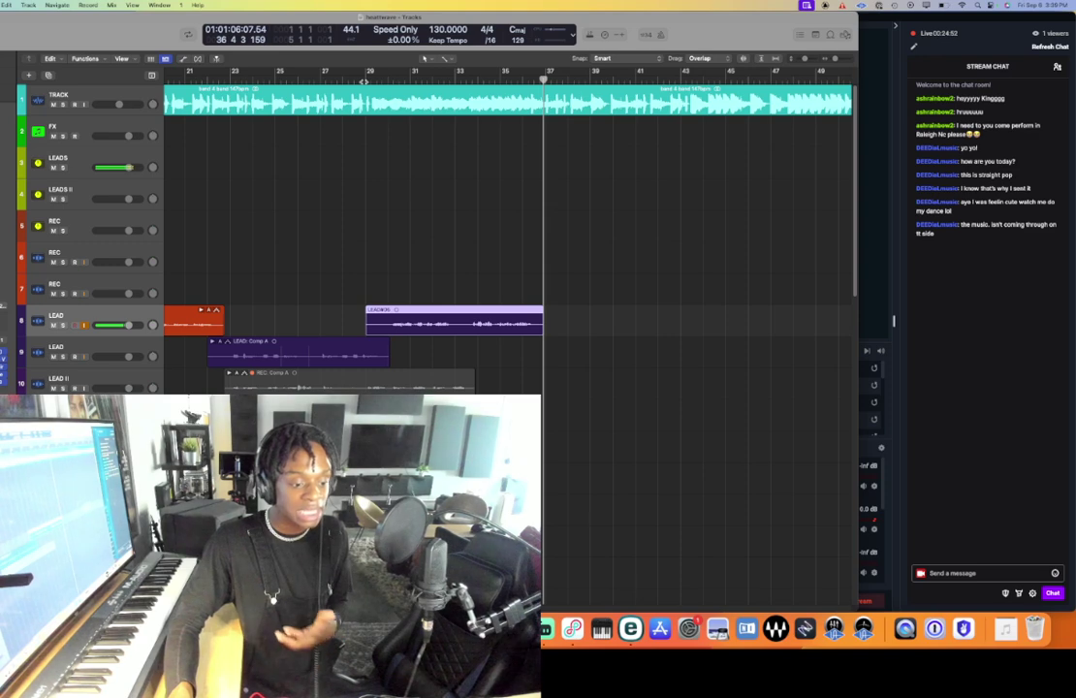
pyautogui.click(309, 80)
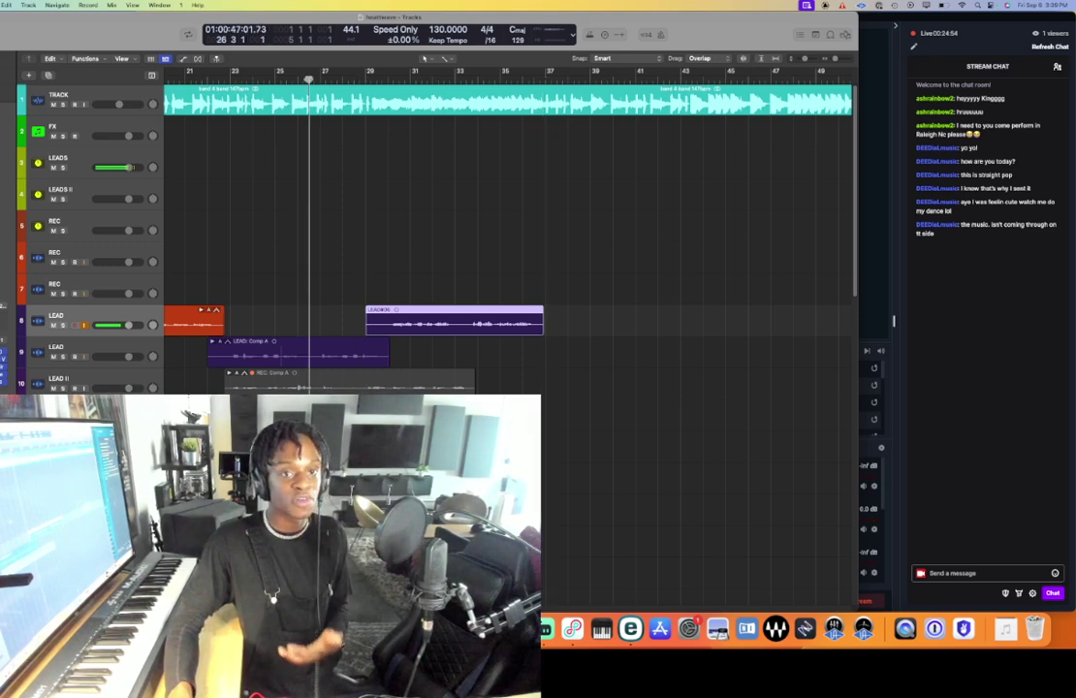
# - Clear the region selection and play back the vocals with the beat from bar 22 to about bar 28
pyautogui.click(338, 172)
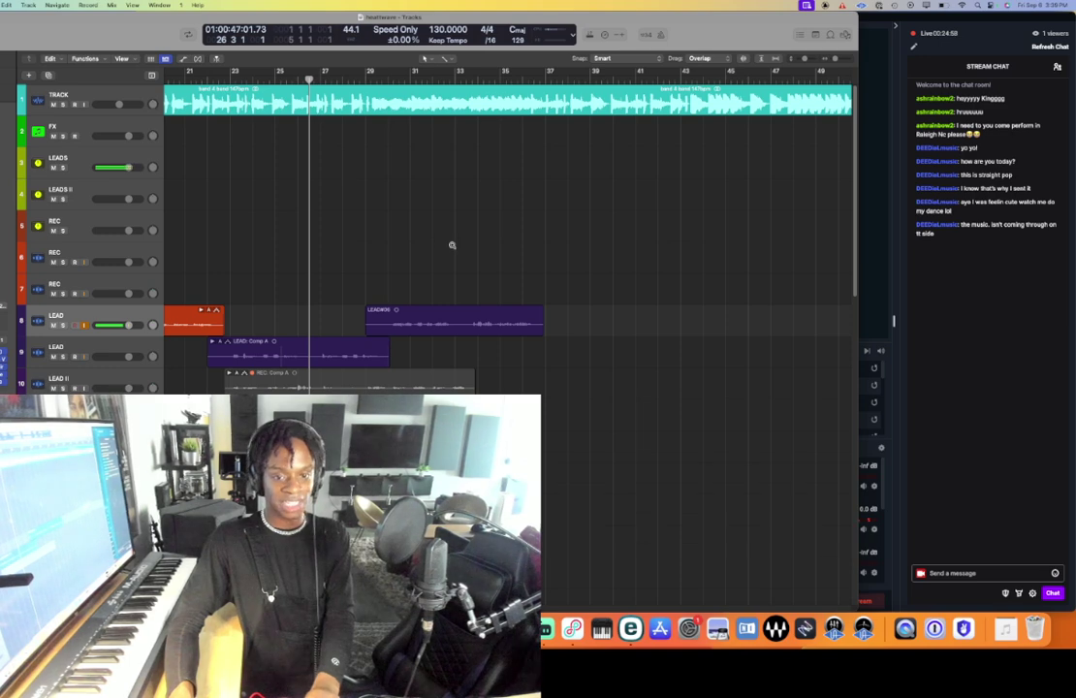
pyautogui.scroll(-1, 451, 245)
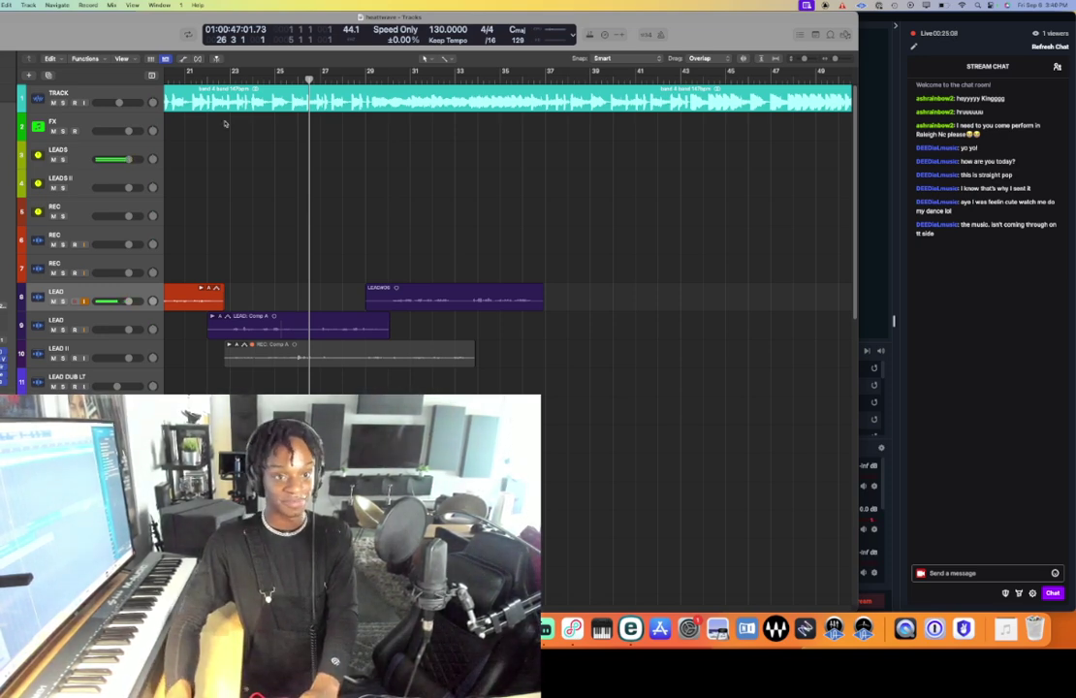
pyautogui.click(214, 81)
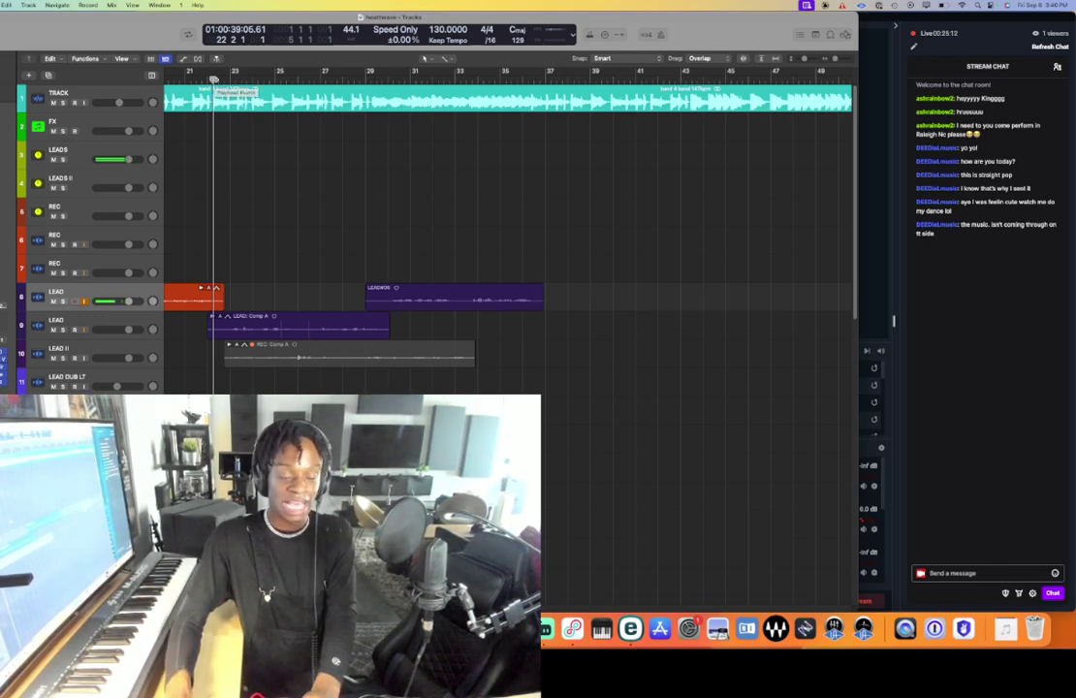
pyautogui.press('space')
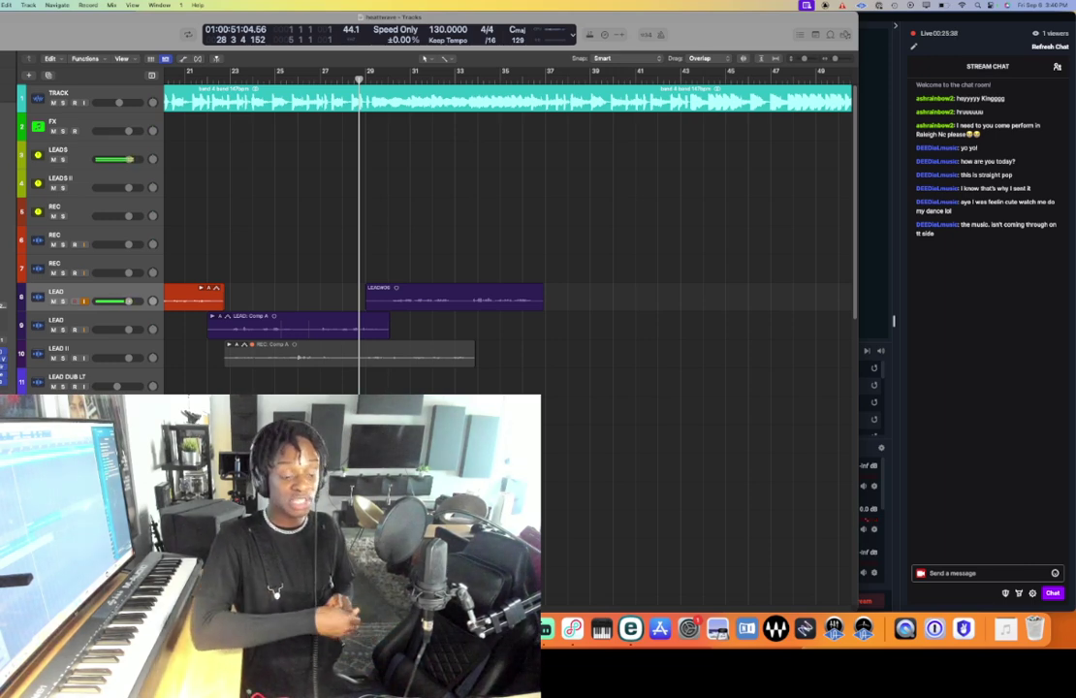
# - Switch to Gmail, return to the inbox to look through the beat submissions, and switch back to Logic Pro
pyautogui.press('super+Tab')
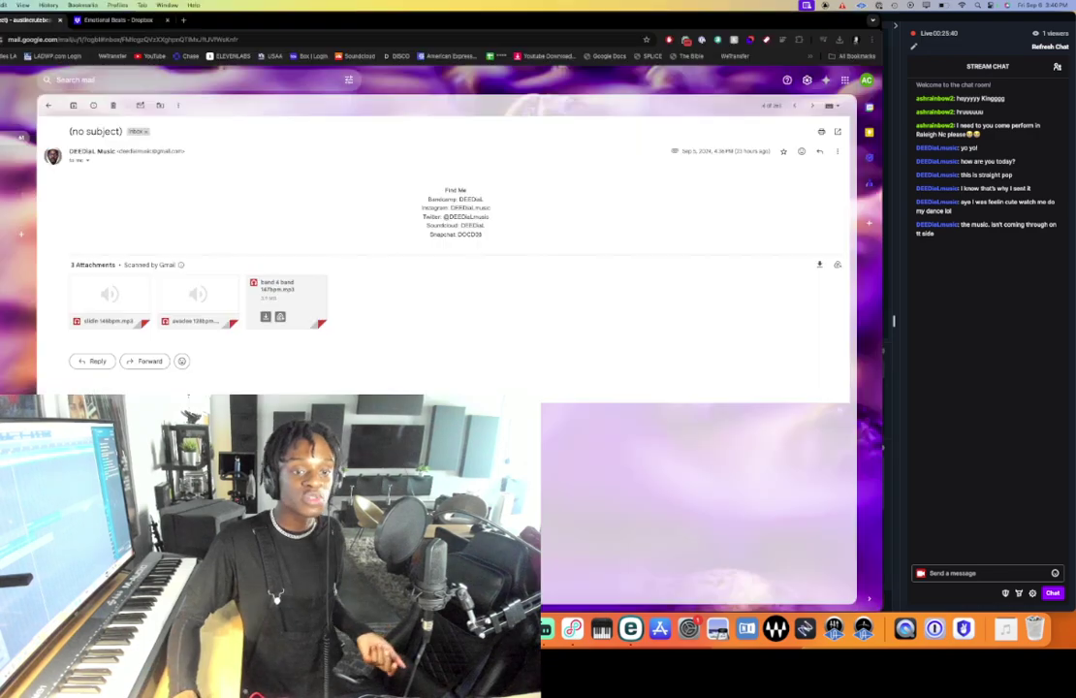
pyautogui.click(50, 104)
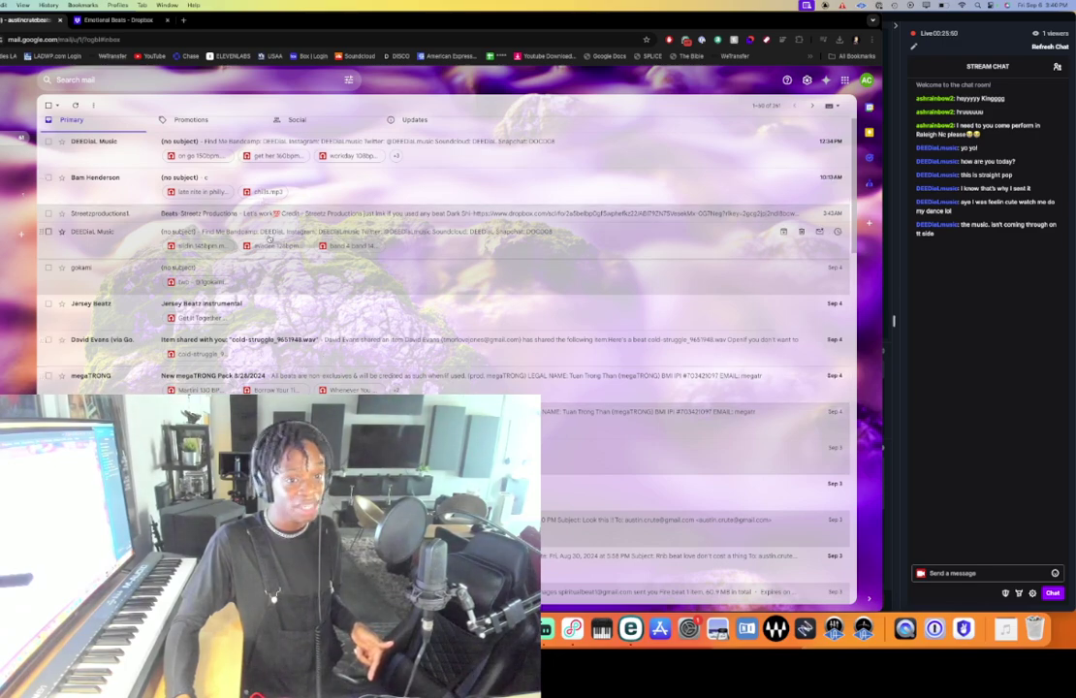
pyautogui.scroll(-5, 271, 237)
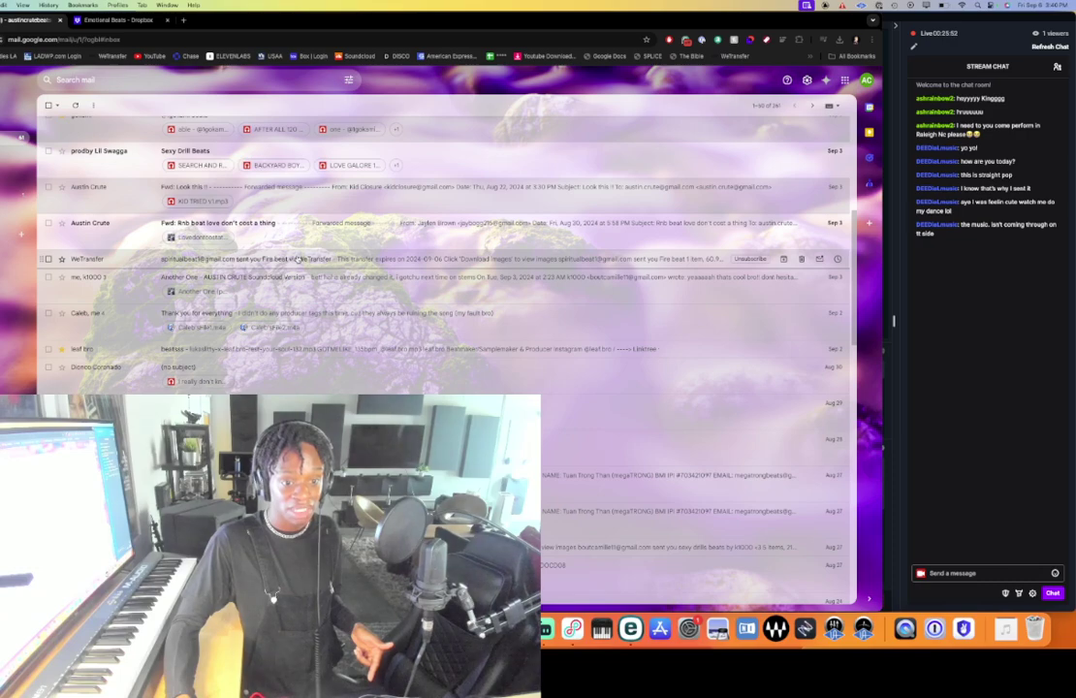
pyautogui.scroll(5, 298, 260)
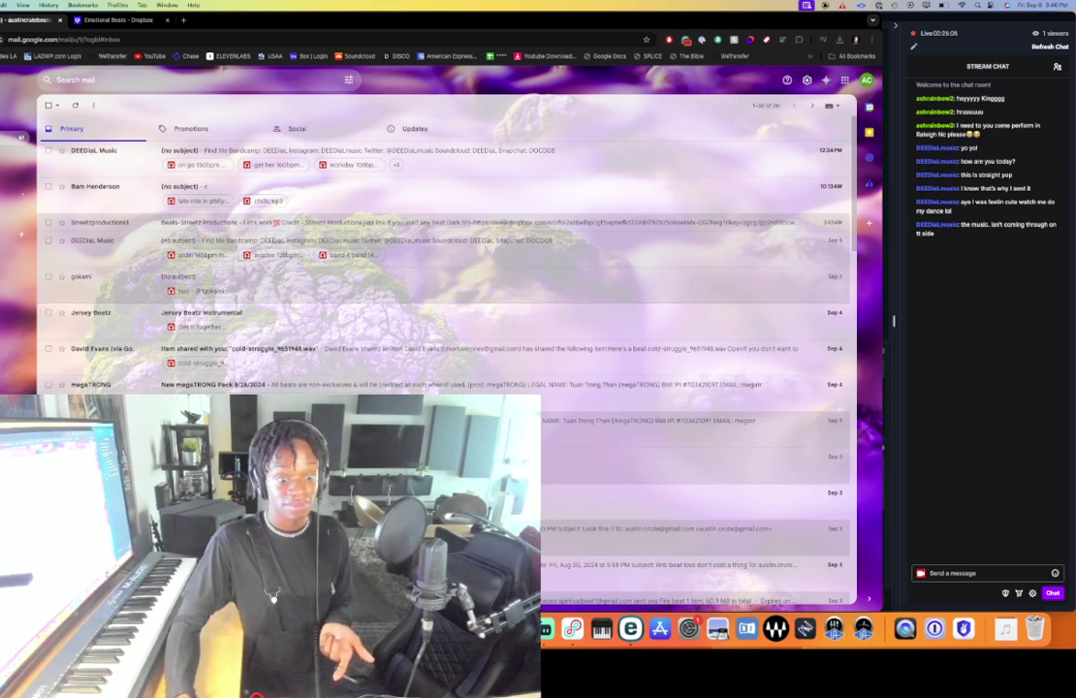
pyautogui.press('super+Tab')
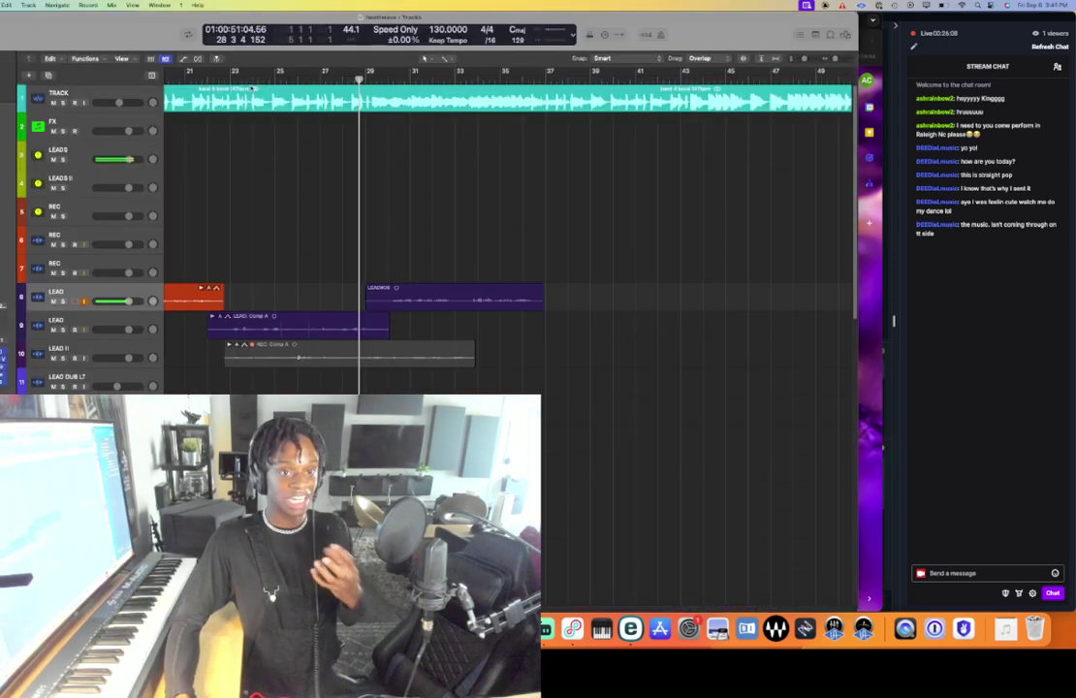
# - Play back the song from bar 21 and again from about bar 7
pyautogui.moveTo(206, 79); pyautogui.dragTo(184, 80)
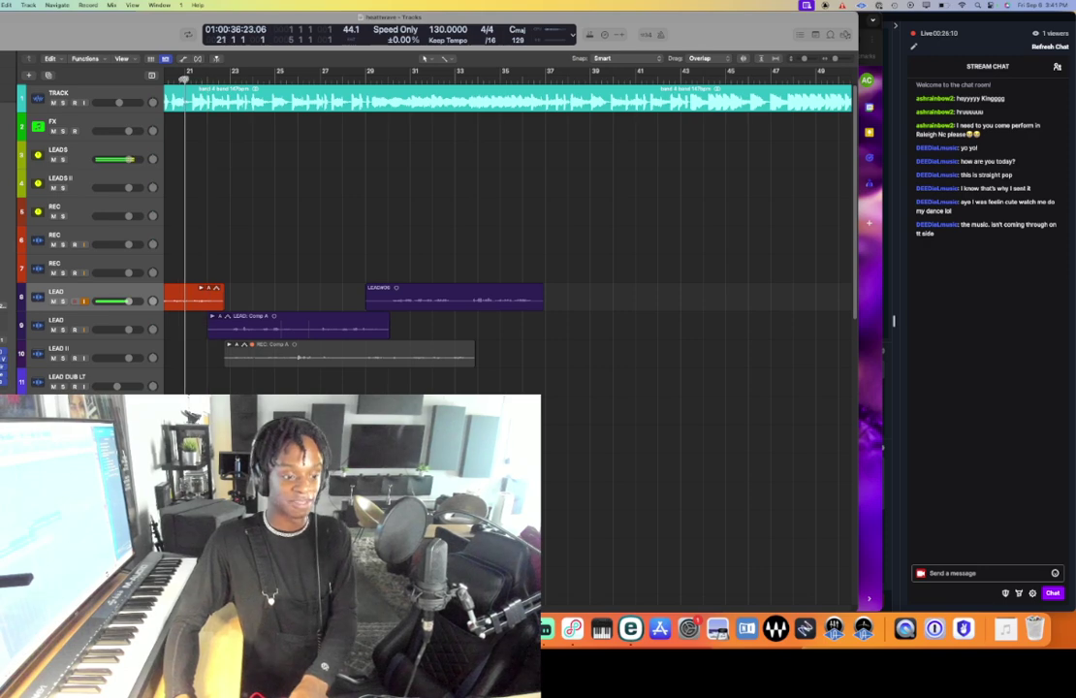
pyautogui.press('space')
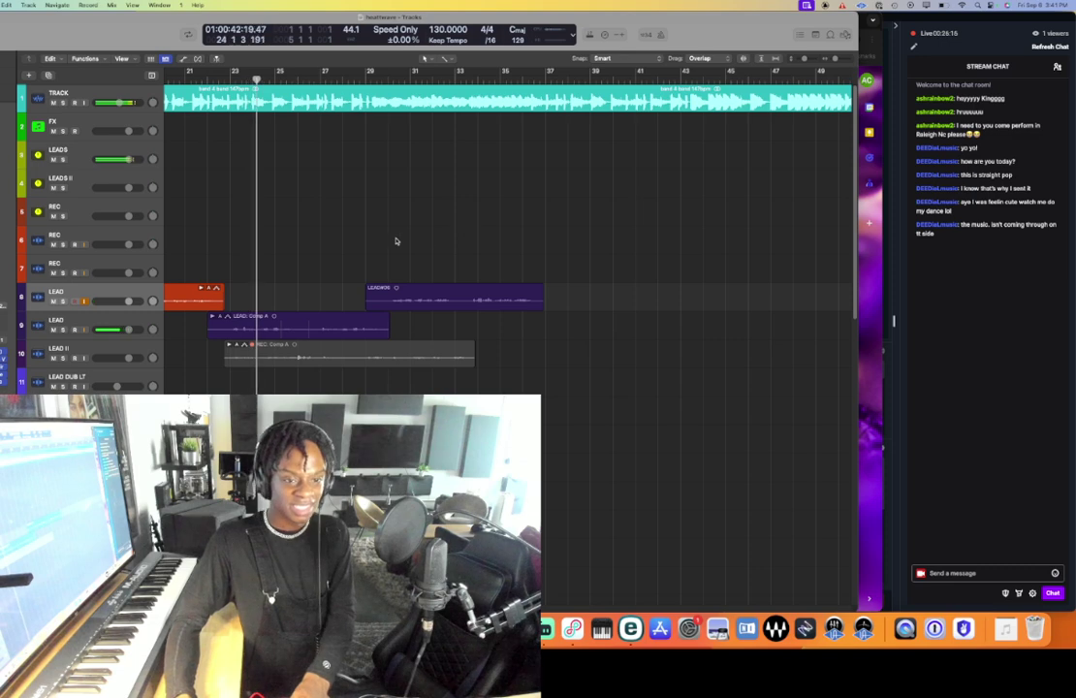
pyautogui.hscroll(-8, 367, 237)
pyautogui.click(222, 77)
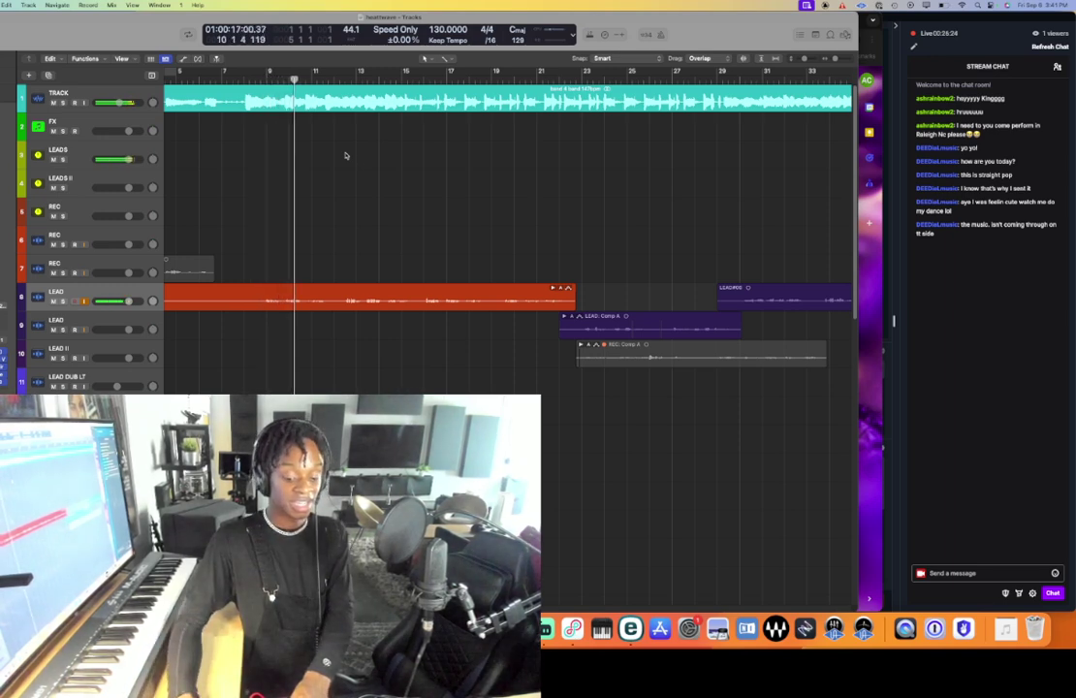
# - Record a take on the original LEAD track from bar 8 beat 2 to about bar 12
pyautogui.click(249, 76)
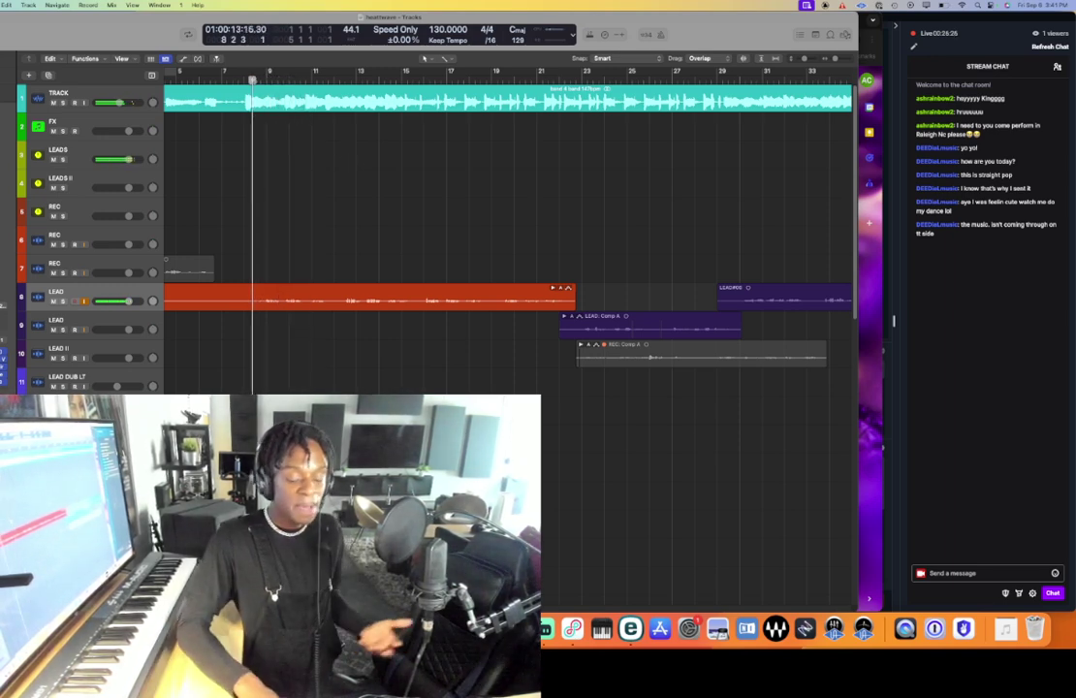
pyautogui.press('r')
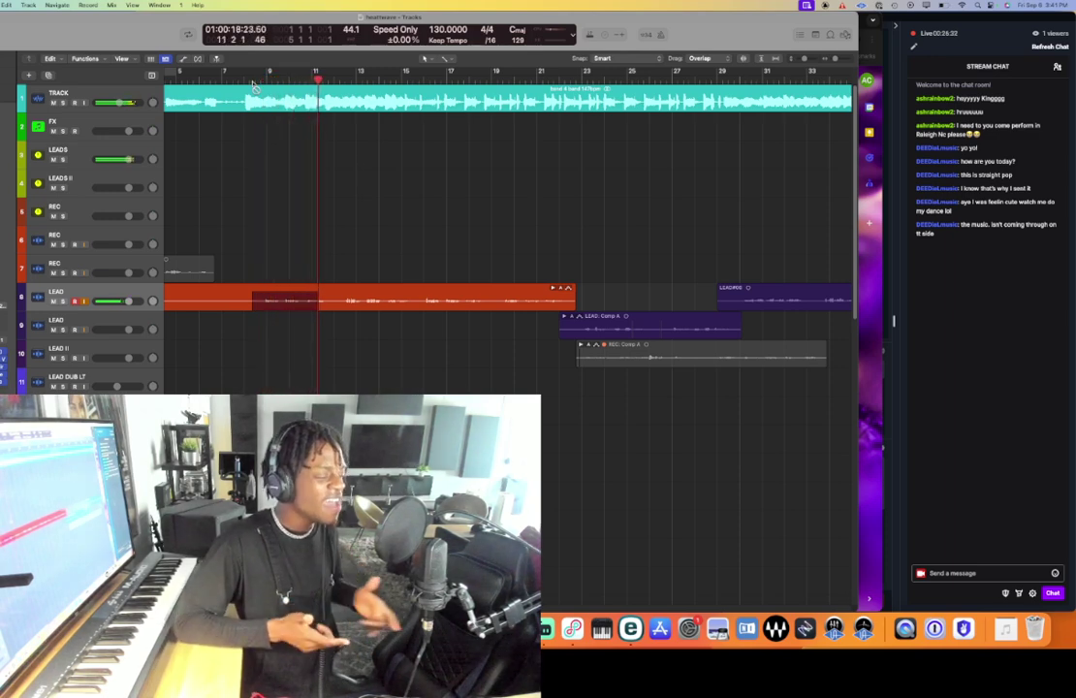
pyautogui.press('space')
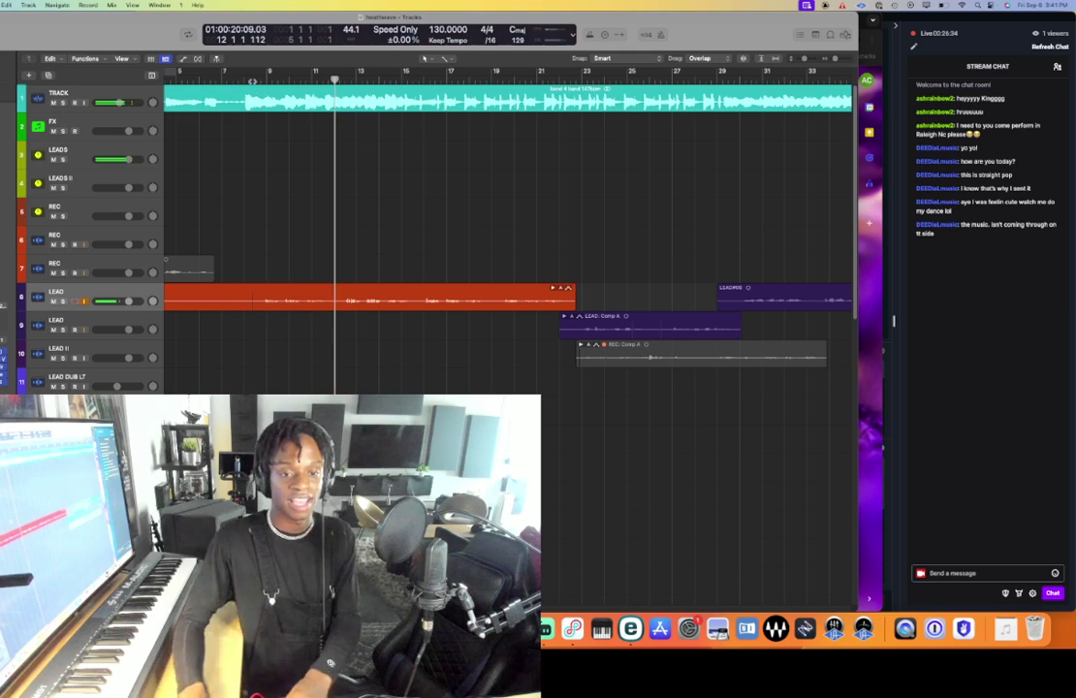
# - Listen through the lead vocals with the beat from about bar 12 to bar 26, enlarging the track waveforms
pyautogui.press('space')
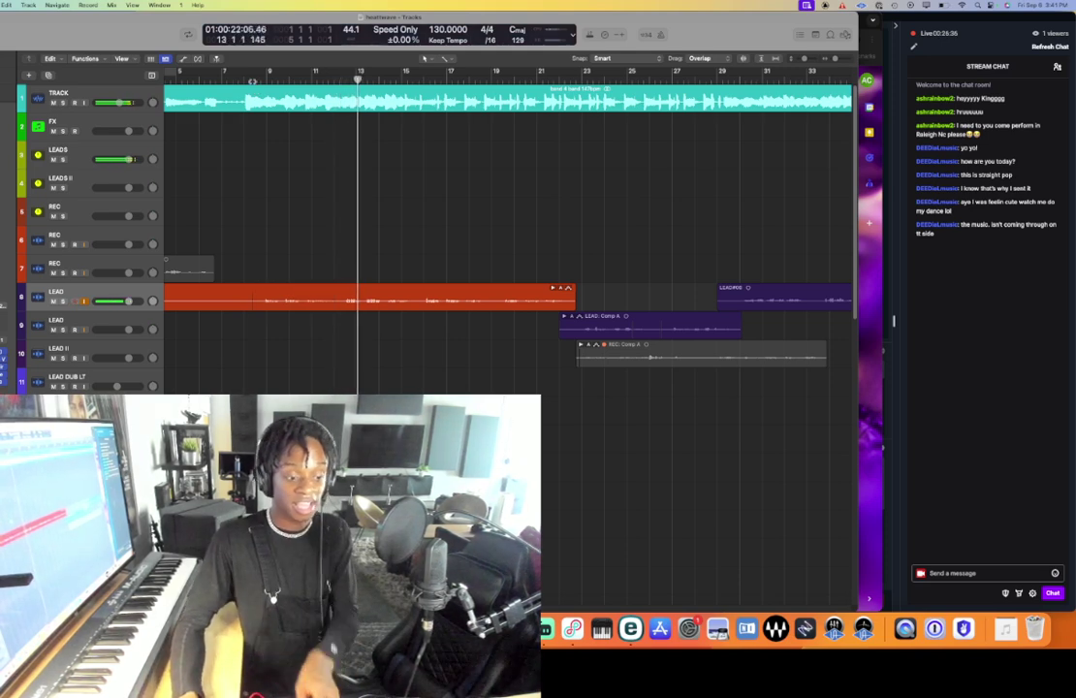
pyautogui.hscroll(-3, 252, 82)
pyautogui.press('super+Down')
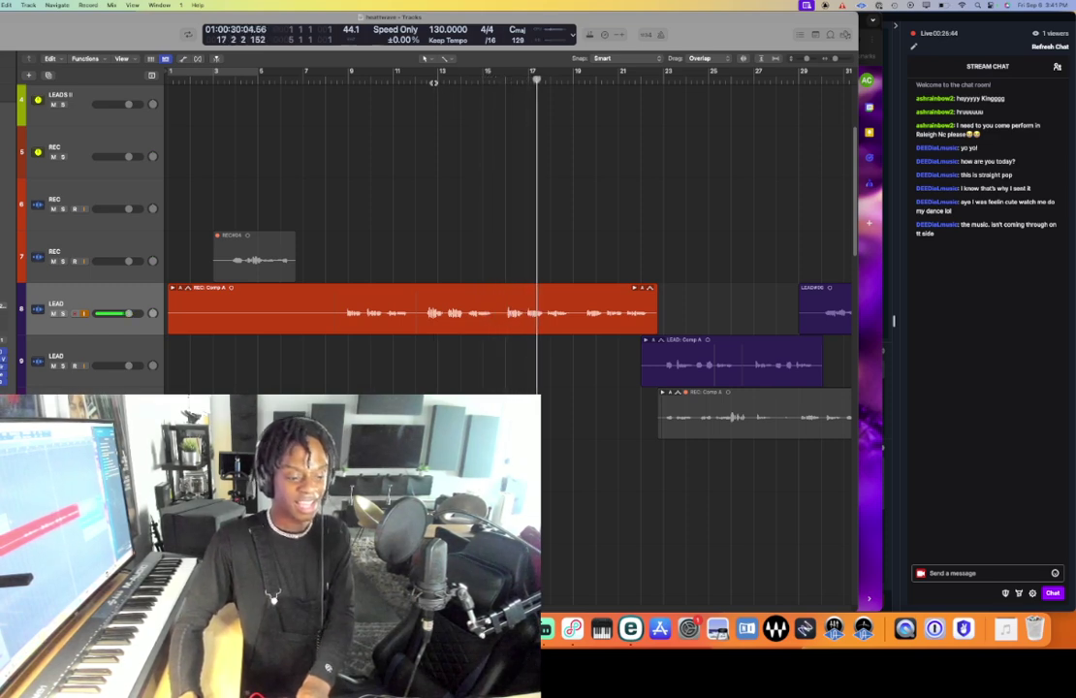
pyautogui.press('super+Down')
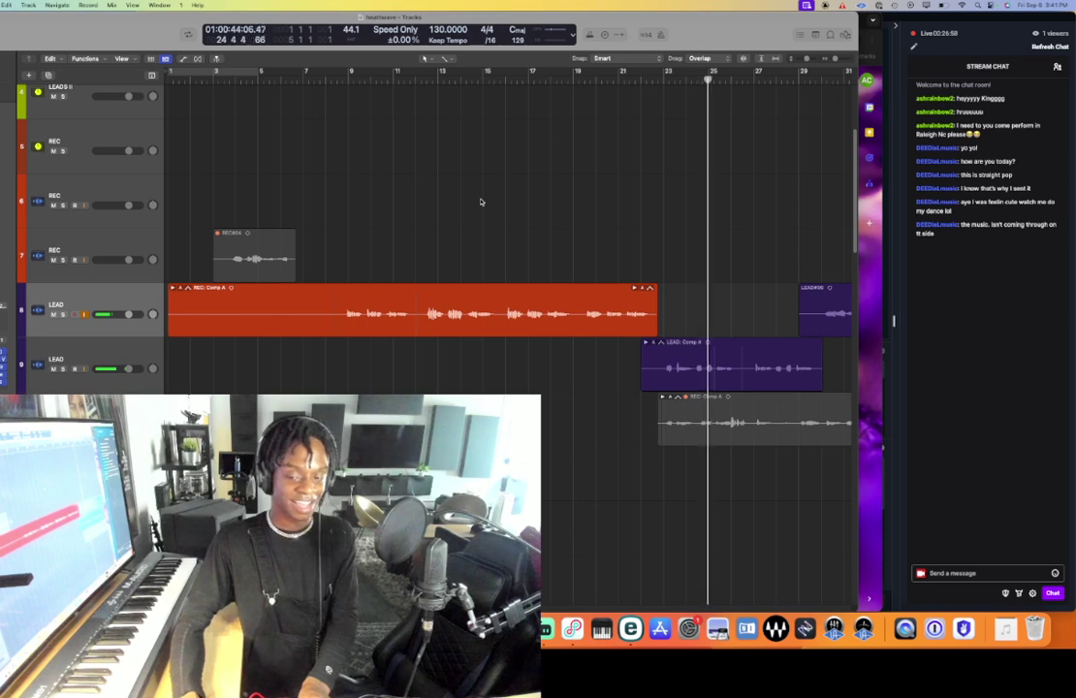
pyautogui.hscroll(5, 480, 202)
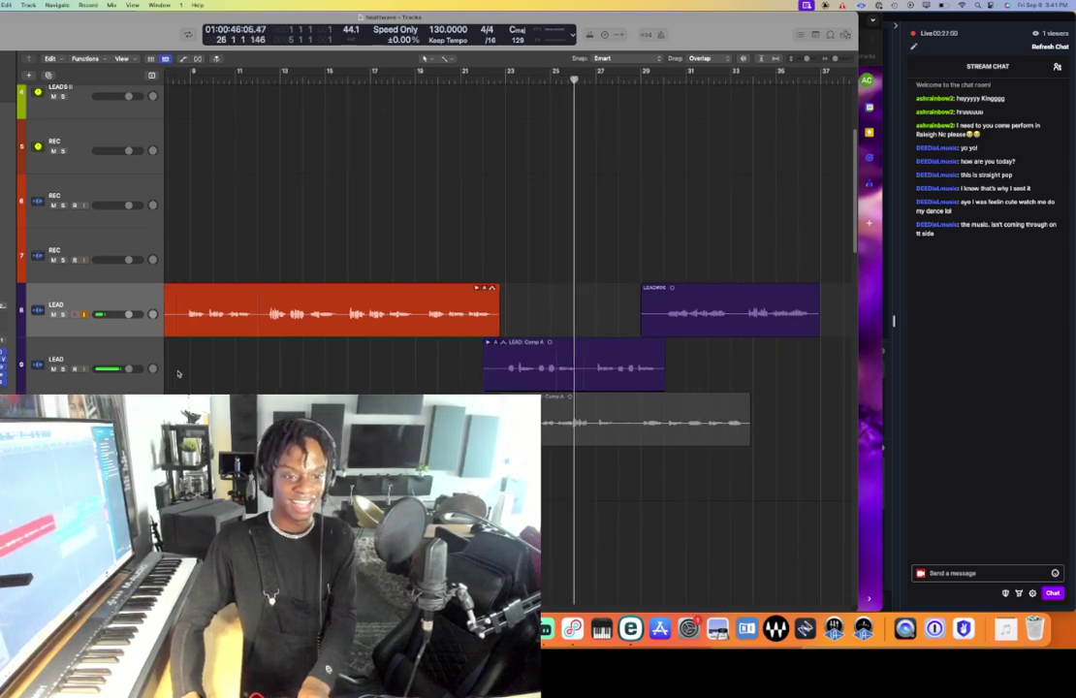
# - Record a take on the duplicated LEAD track from bar 22 to about bar 26
pyautogui.press('space')
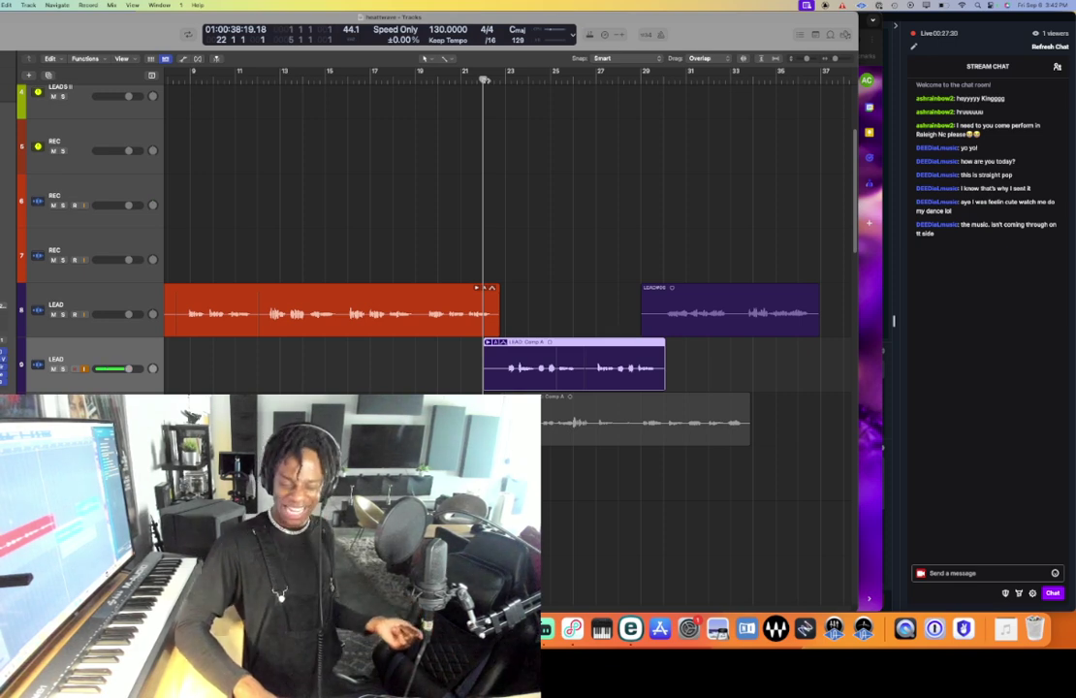
pyautogui.press('r')
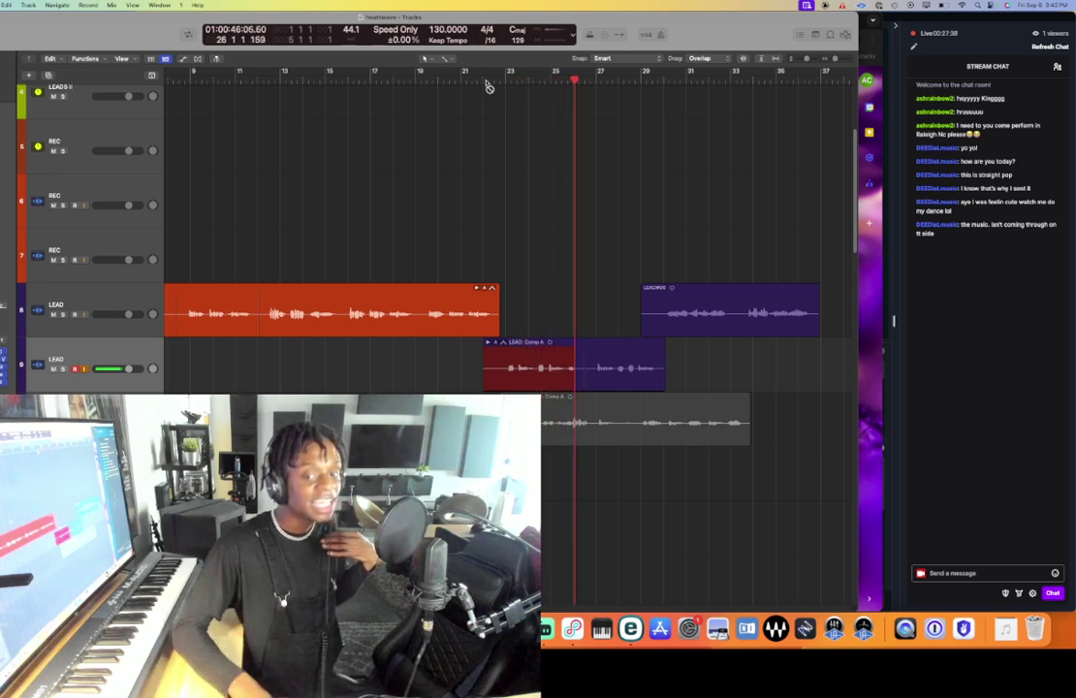
pyautogui.press('space')
# - Expand the duplicated LEAD take folder, comp in the earliest take from about bar 24 beat 4 to bar 26, and audition it
pyautogui.doubleClick(572, 342)
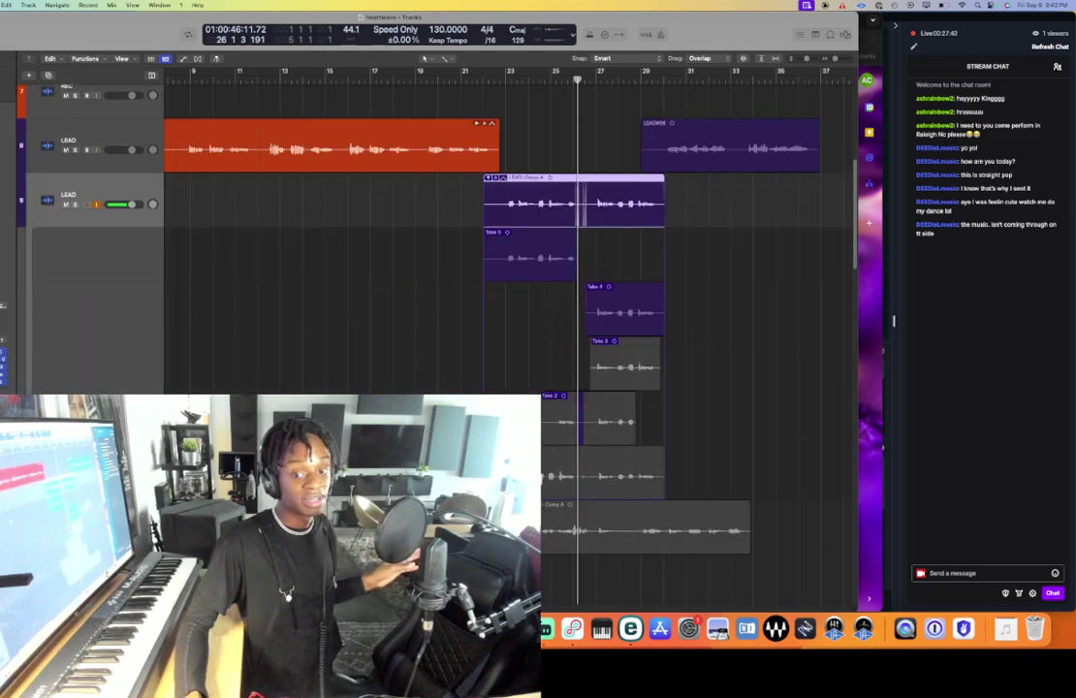
pyautogui.moveTo(548, 475); pyautogui.dragTo(577, 463)
pyautogui.moveTo(511, 82); pyautogui.dragTo(498, 81)
pyautogui.press('space')
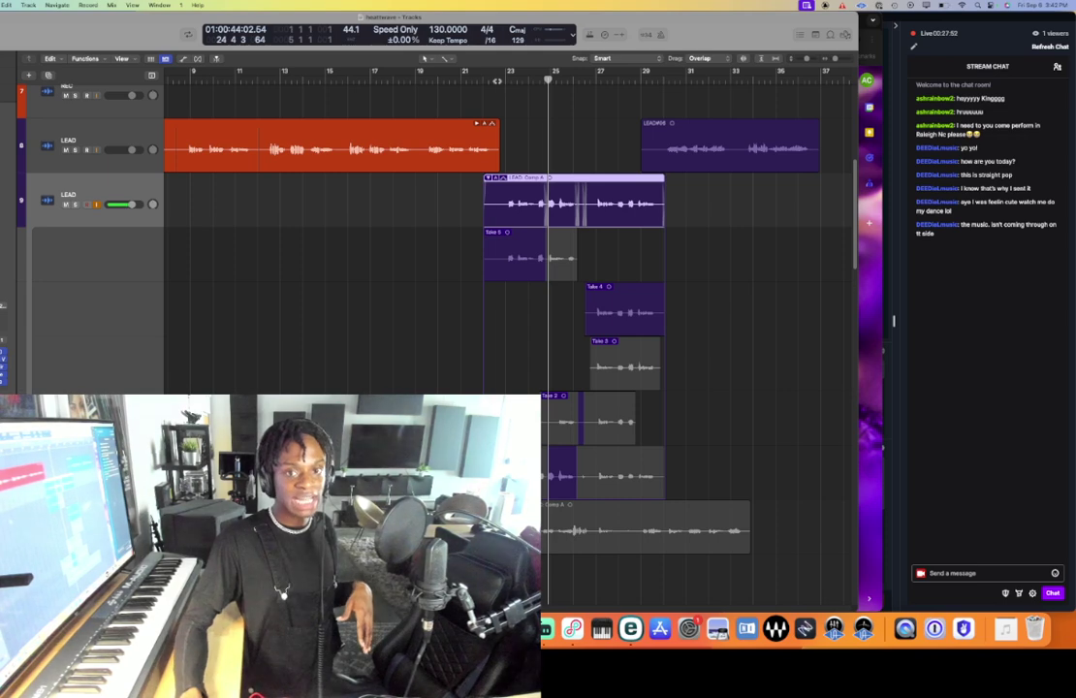
pyautogui.press('space')
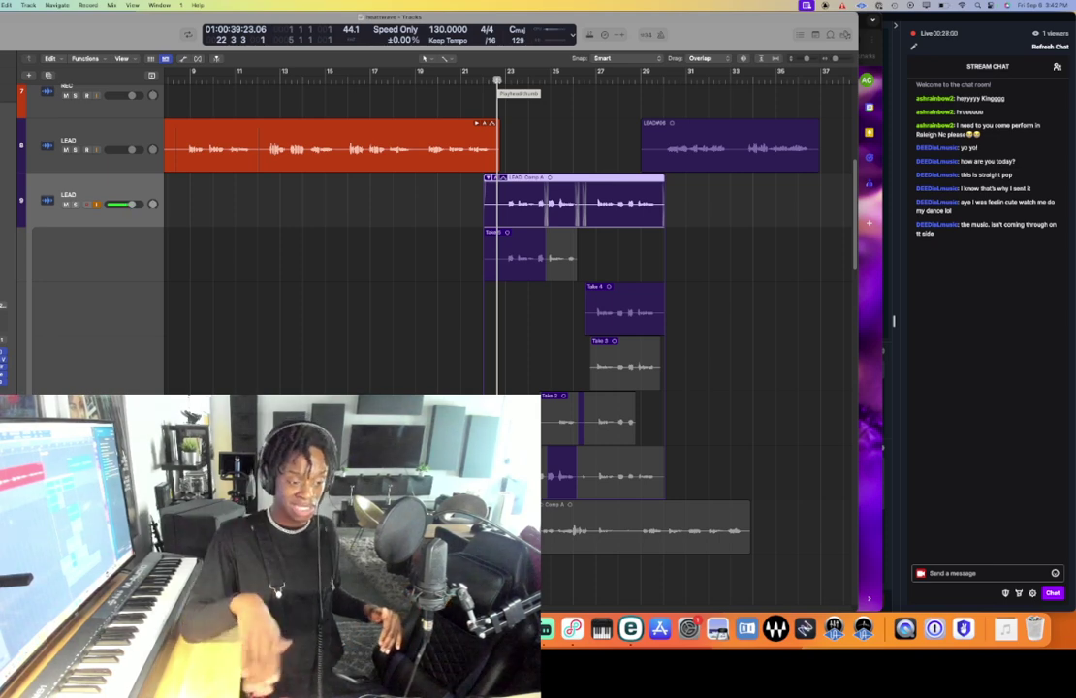
# - Replay the lead-in and record a take on the duplicated LEAD track from bar 22 beat 3 to about bar 26 beat 4
pyautogui.press('space')
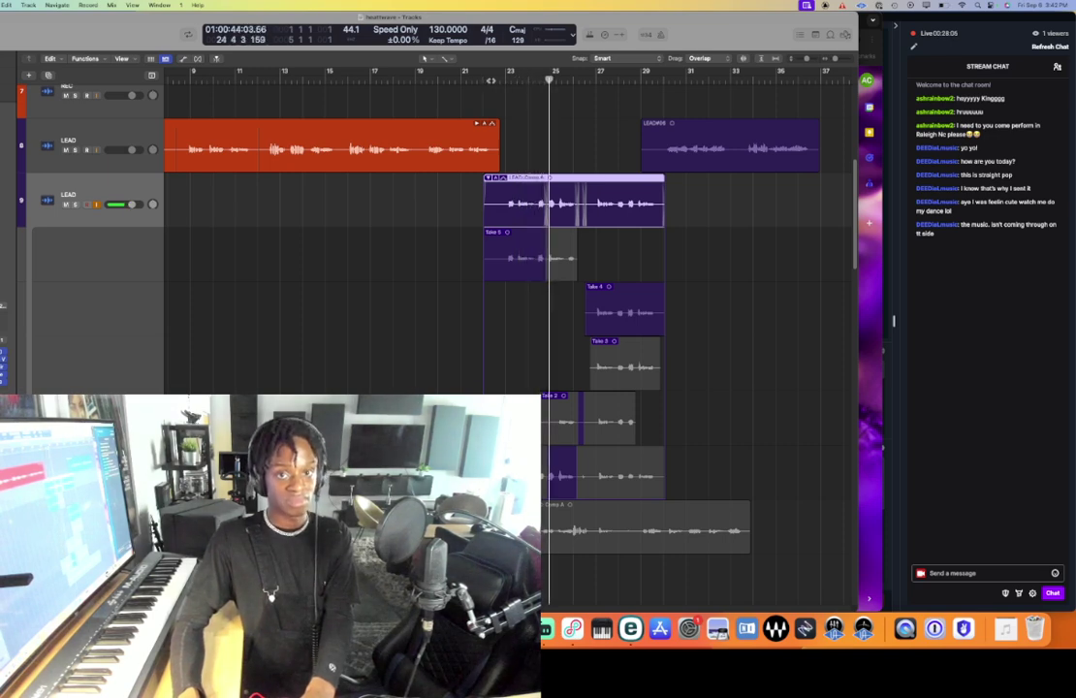
pyautogui.press('space')
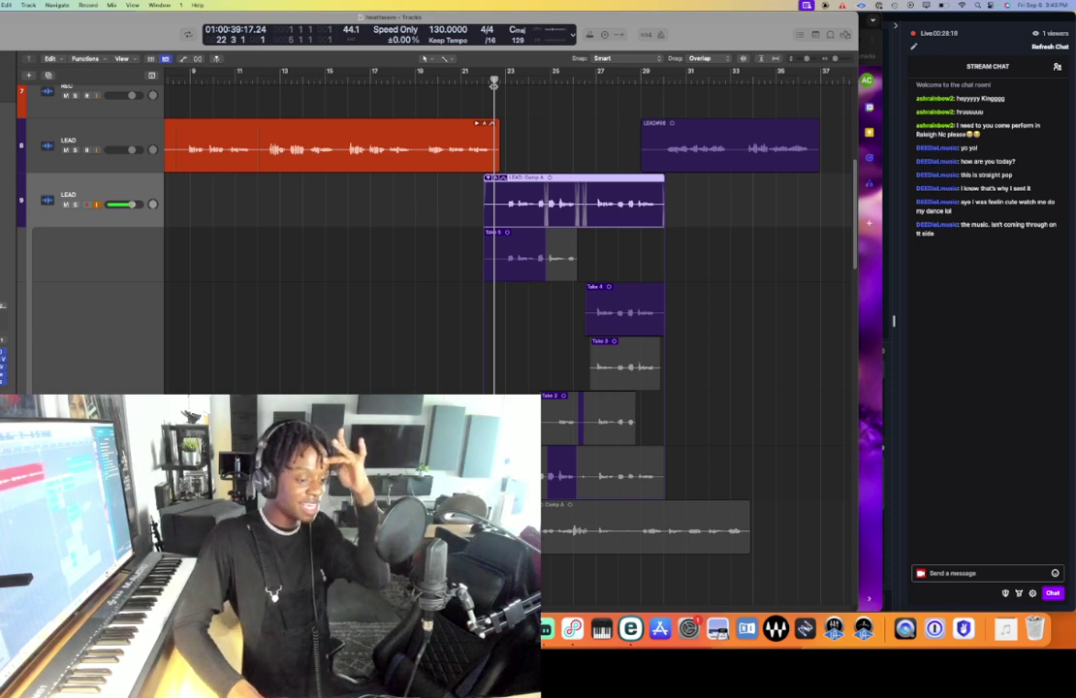
pyautogui.press('r')
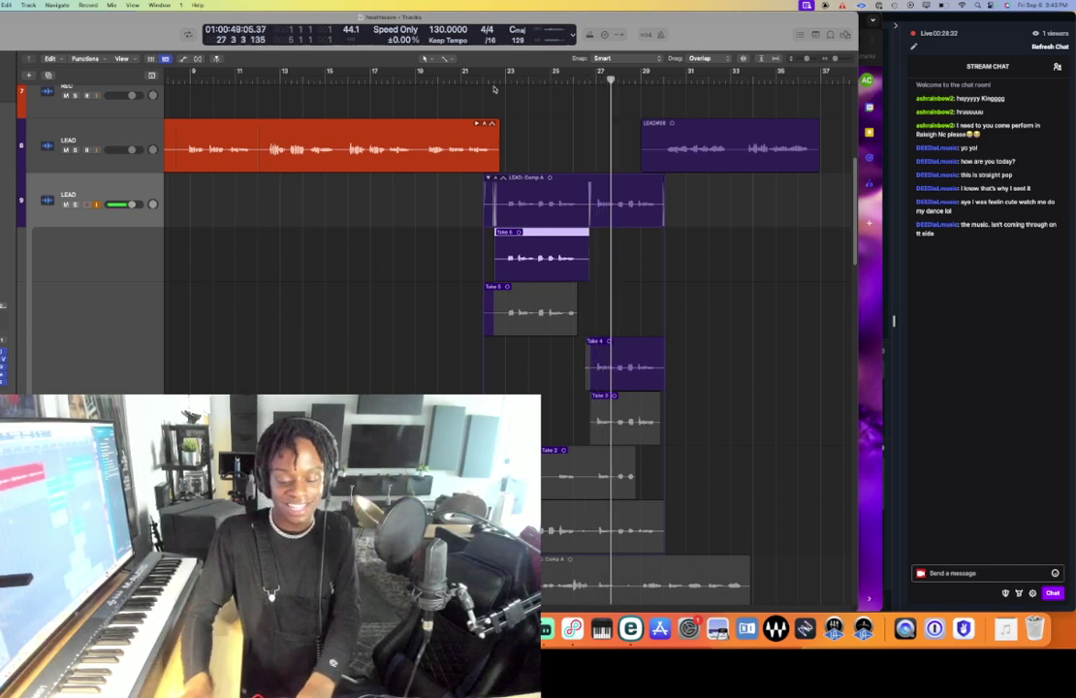
# - Record another take on the duplicated LEAD track from bar 26 beat 3 to about bar 30
pyautogui.click(586, 86)
pyautogui.press('r')
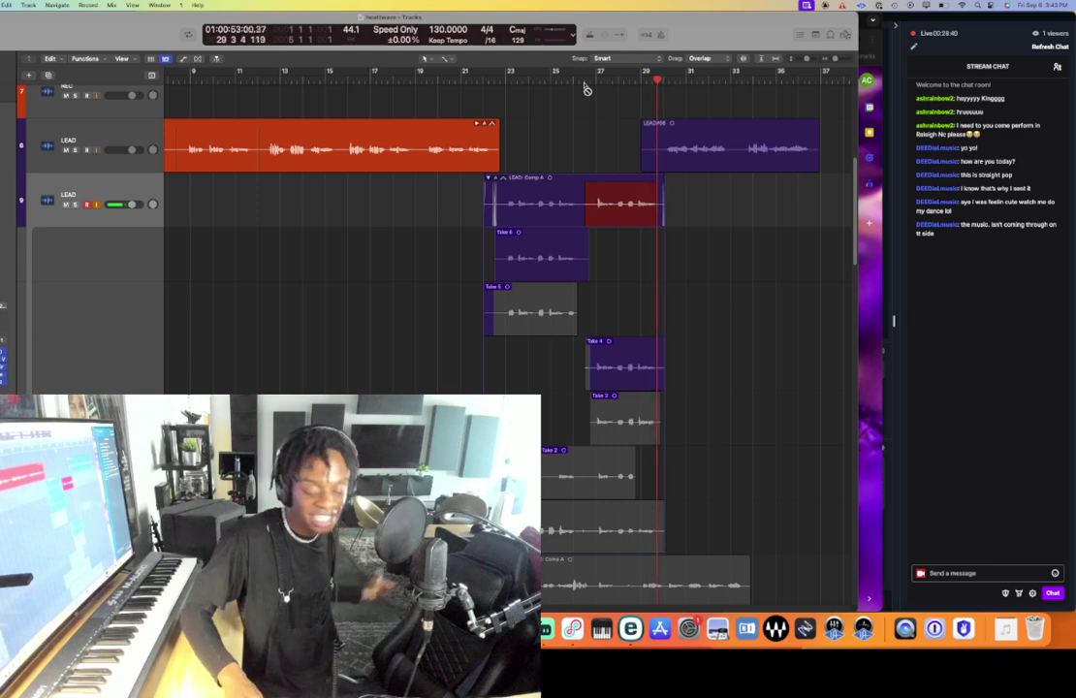
pyautogui.press('space')
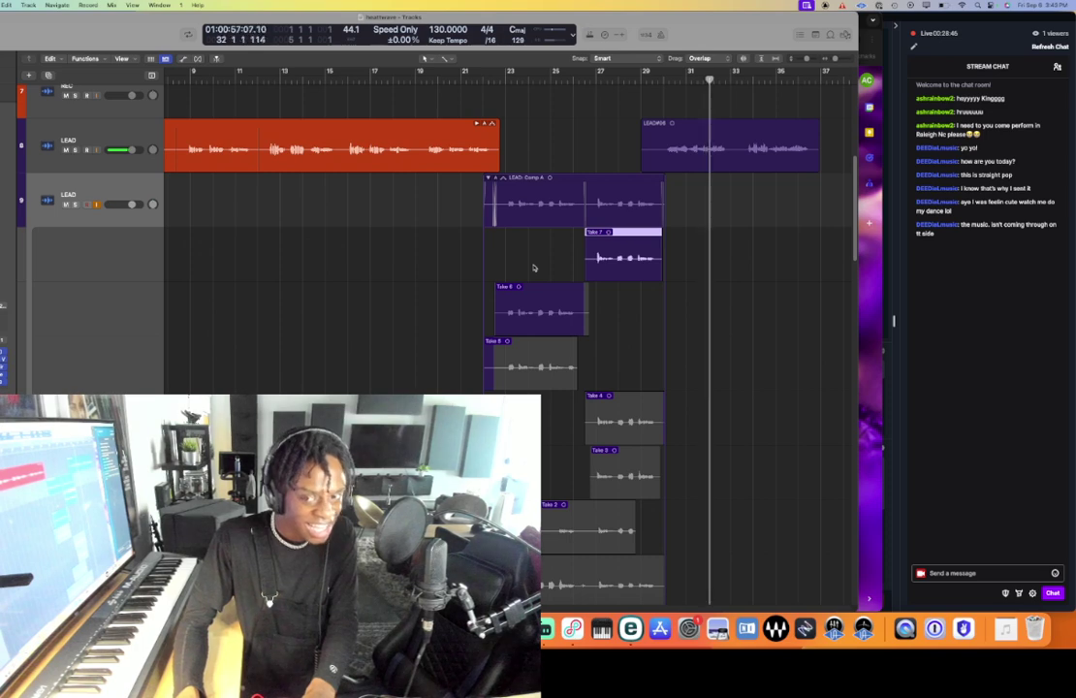
# - Collapse the duplicated LEAD track's take folder and play back from bar 29
pyautogui.hscroll(5, 534, 268)
pyautogui.click(129, 133)
pyautogui.press('space')
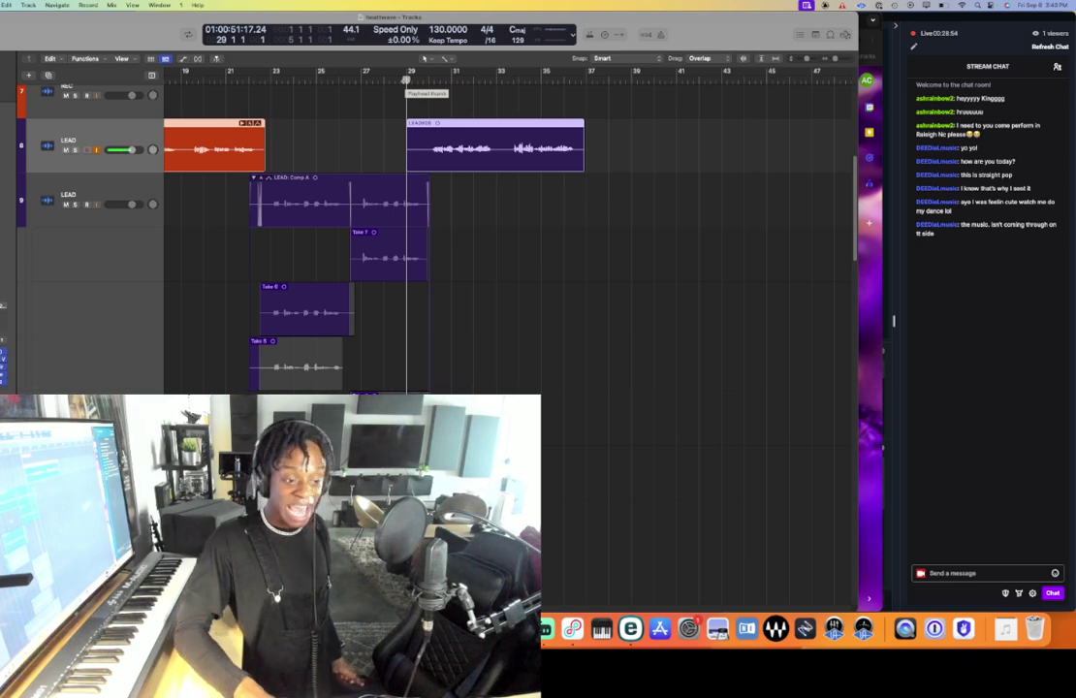
pyautogui.doubleClick(351, 184)
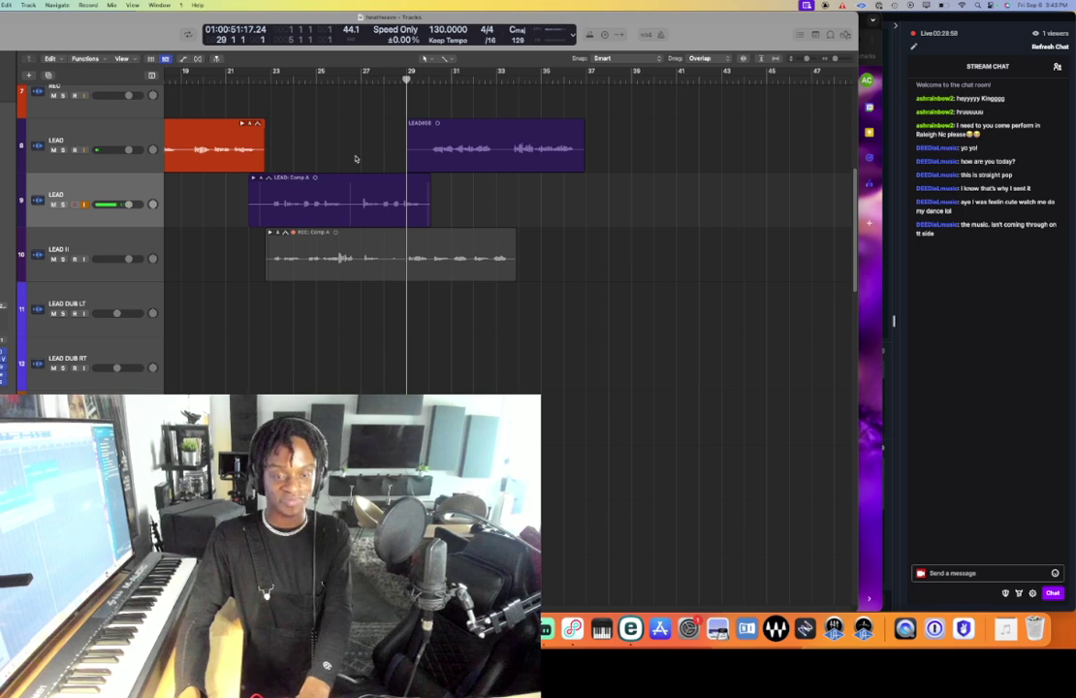
pyautogui.press('space')
# - Record a short take on the original LEAD track from bar 29 to about bar 31, over the existing purple region
pyautogui.click(123, 141)
pyautogui.hscroll(3, 323, 145)
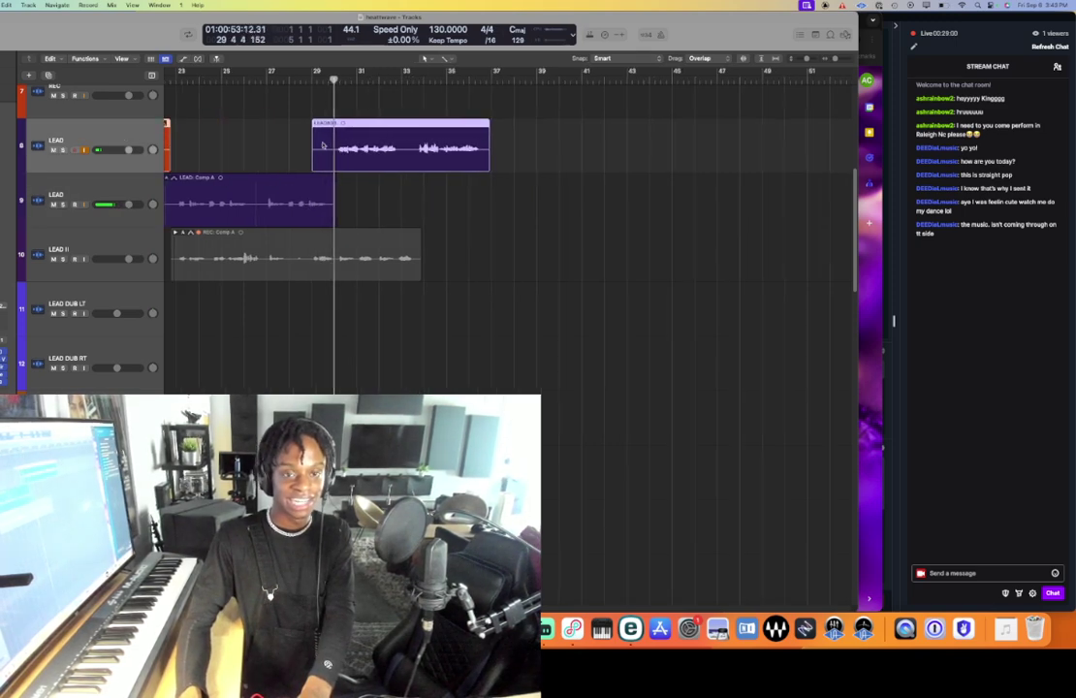
pyautogui.click(322, 80)
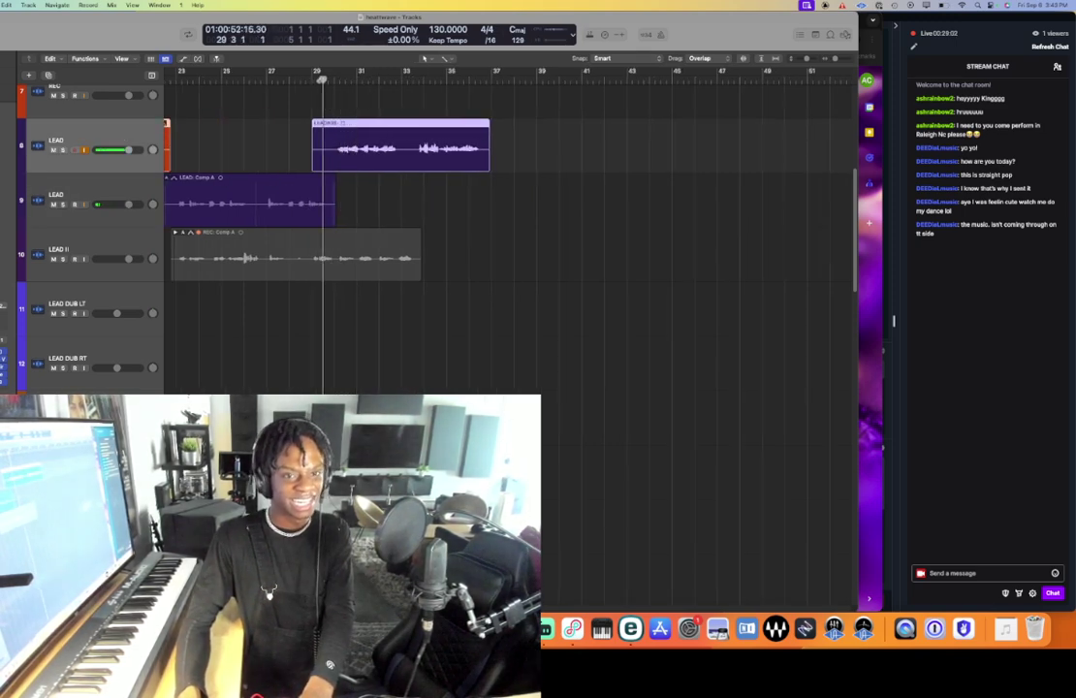
pyautogui.moveTo(322, 80); pyautogui.dragTo(312, 81)
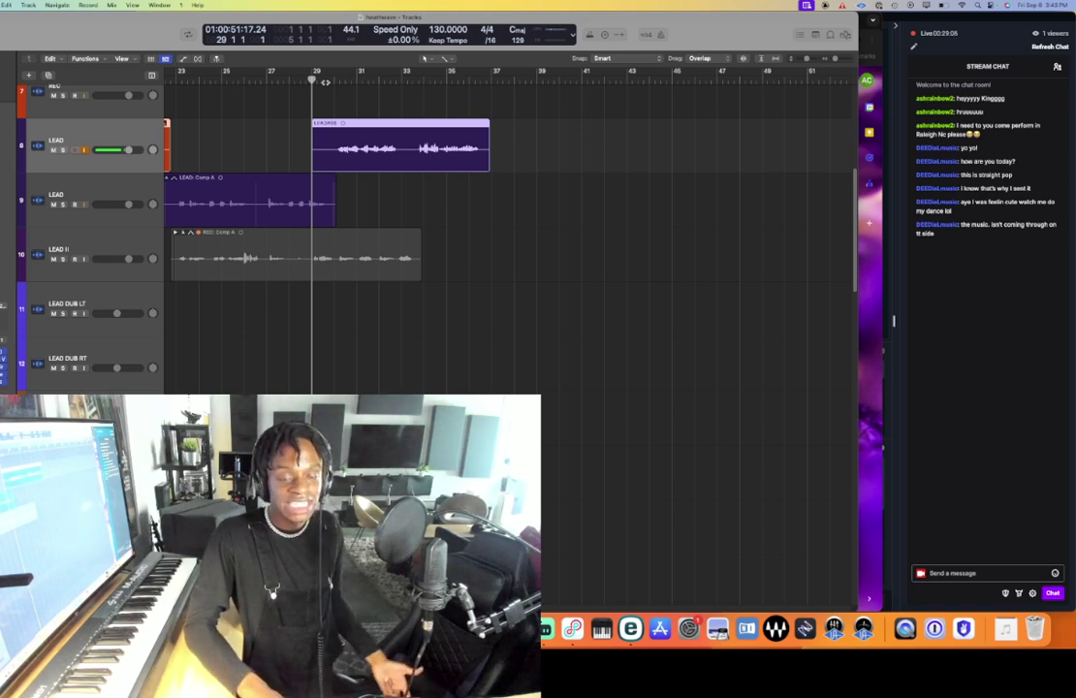
pyautogui.press('r')
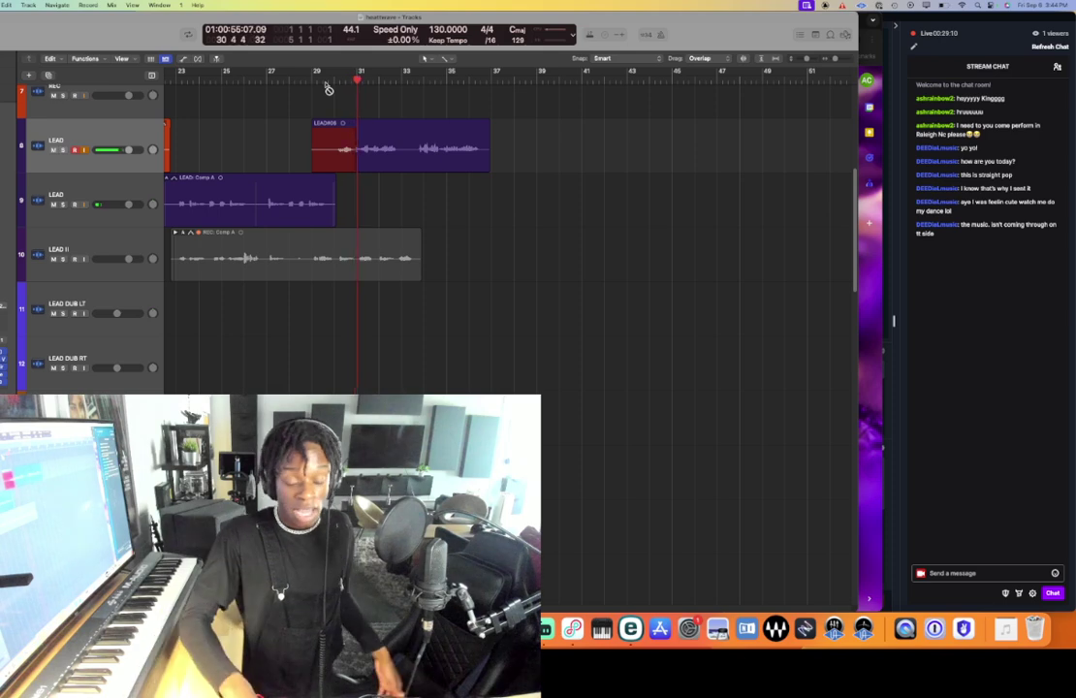
pyautogui.press('space')
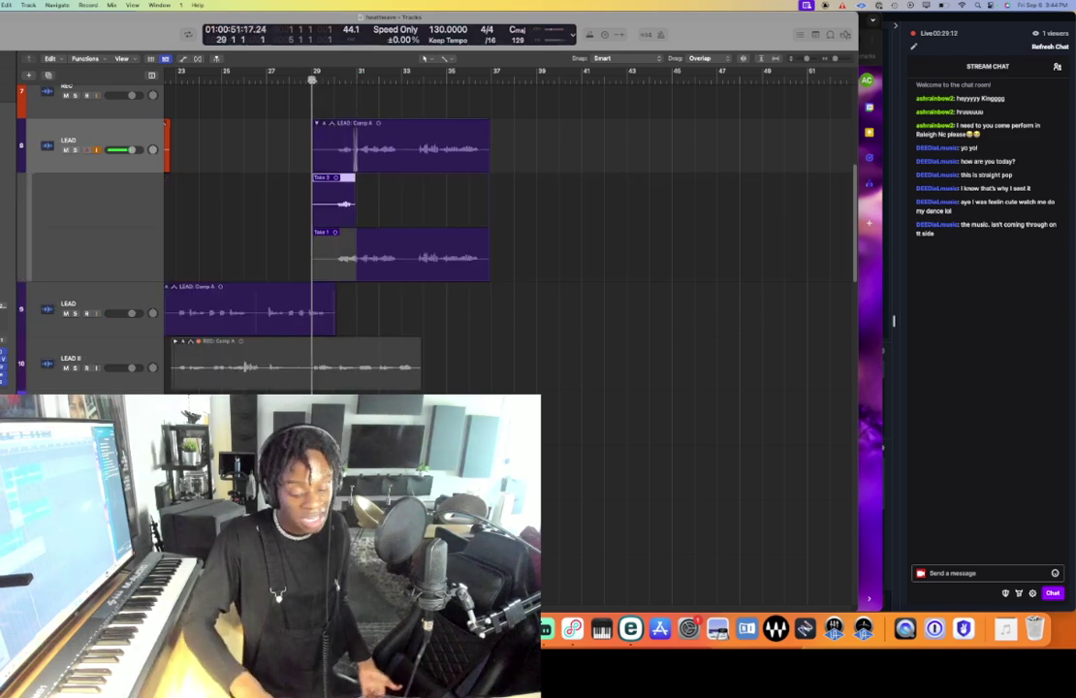
# - Record two more takes on the original LEAD track from bar 29, ending at about bar 32 beat 4 and bar 33 beat 2
pyautogui.press('r')
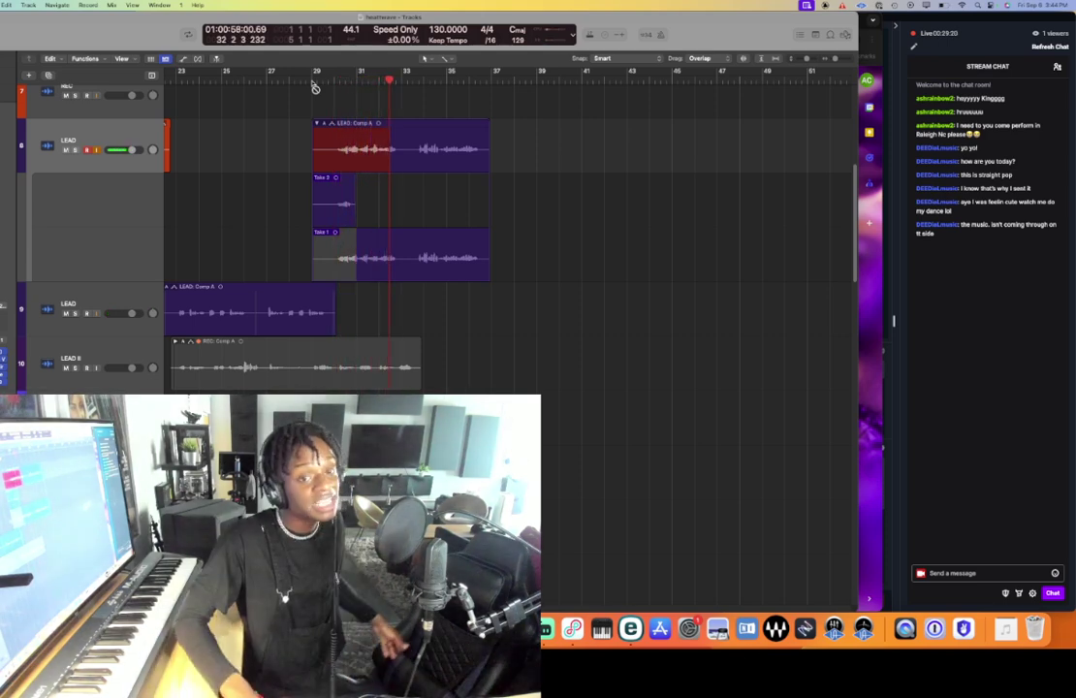
pyautogui.press('space')
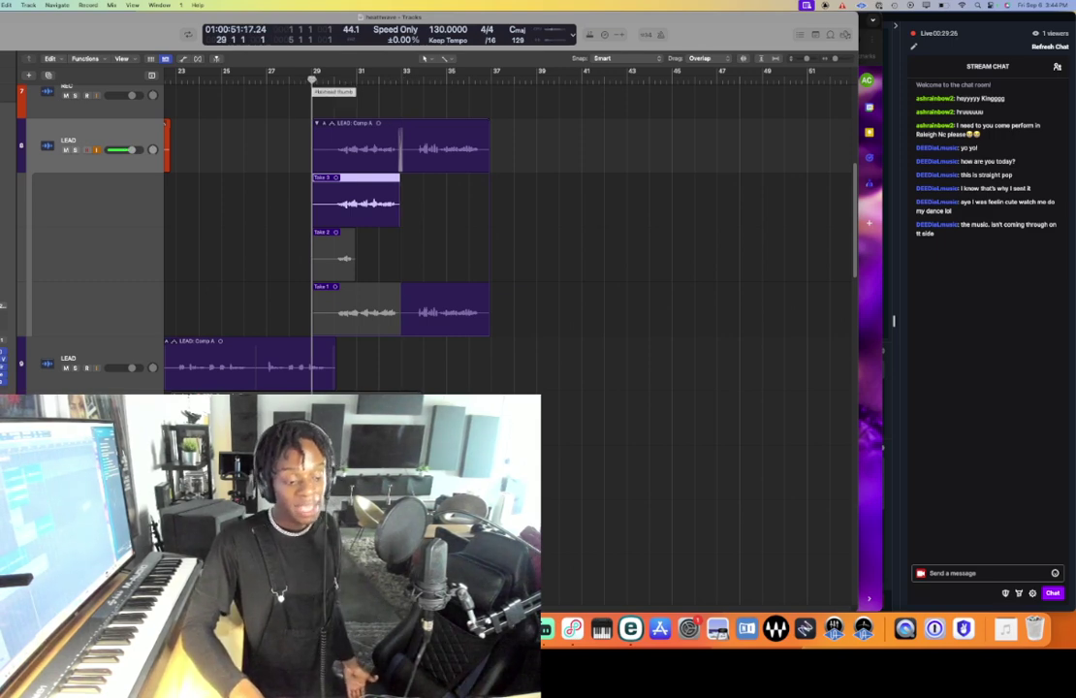
pyautogui.press('r')
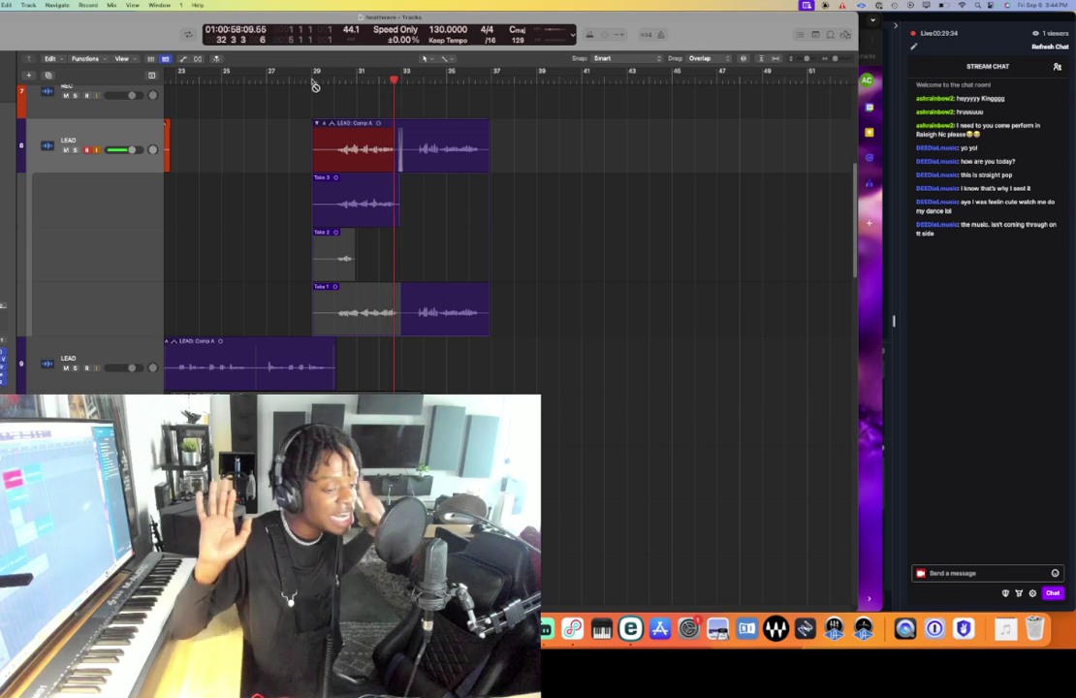
pyautogui.press('space')
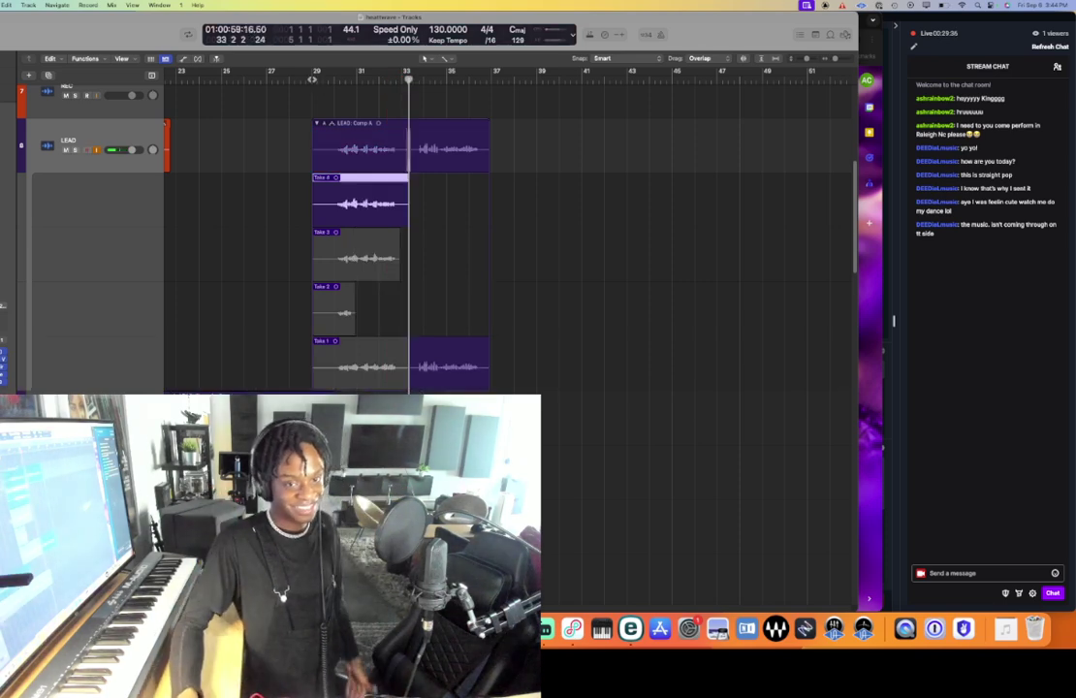
# - Remove Take 1's passage after about bar 33 from the original LEAD comp and collapse its take folder
pyautogui.moveTo(404, 362); pyautogui.dragTo(570, 380)
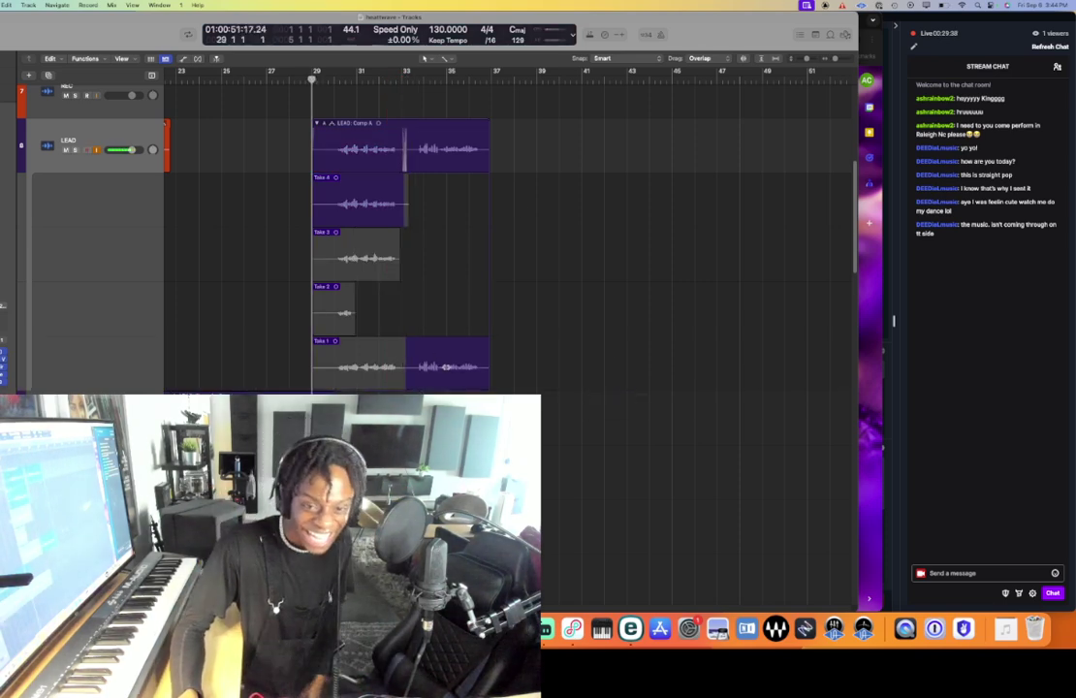
pyautogui.moveTo(407, 364); pyautogui.dragTo(599, 380)
pyautogui.doubleClick(429, 126)
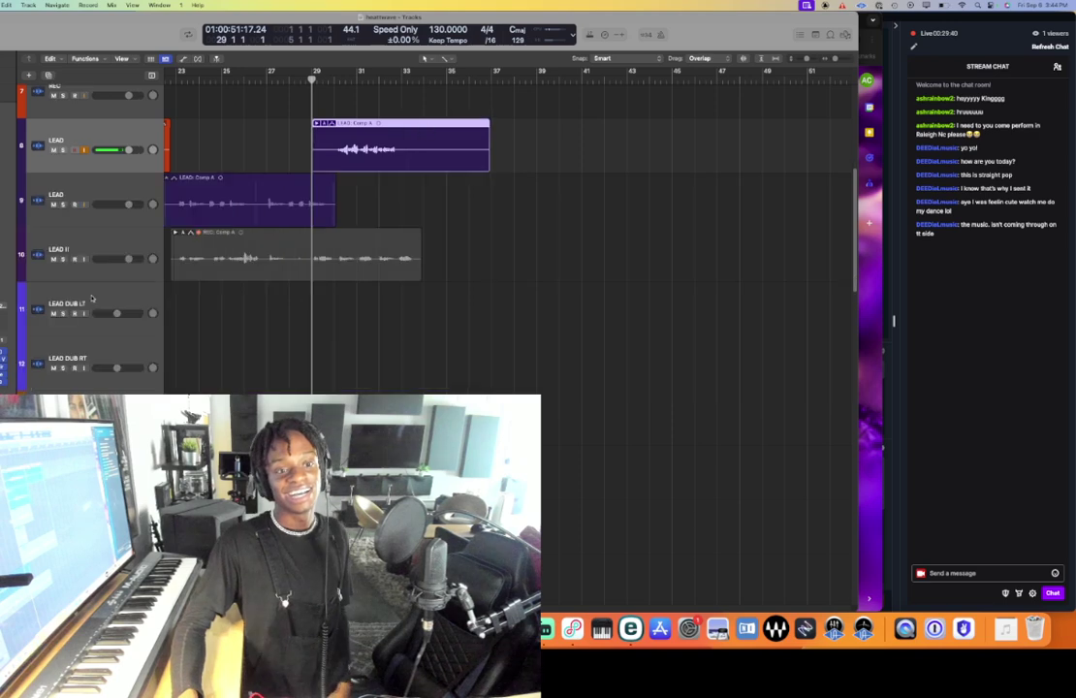
# - Select the duplicated LEAD track and play back from bar 32, checking the Gmail inbox in Chrome before returning to Logic Pro
pyautogui.click(93, 193)
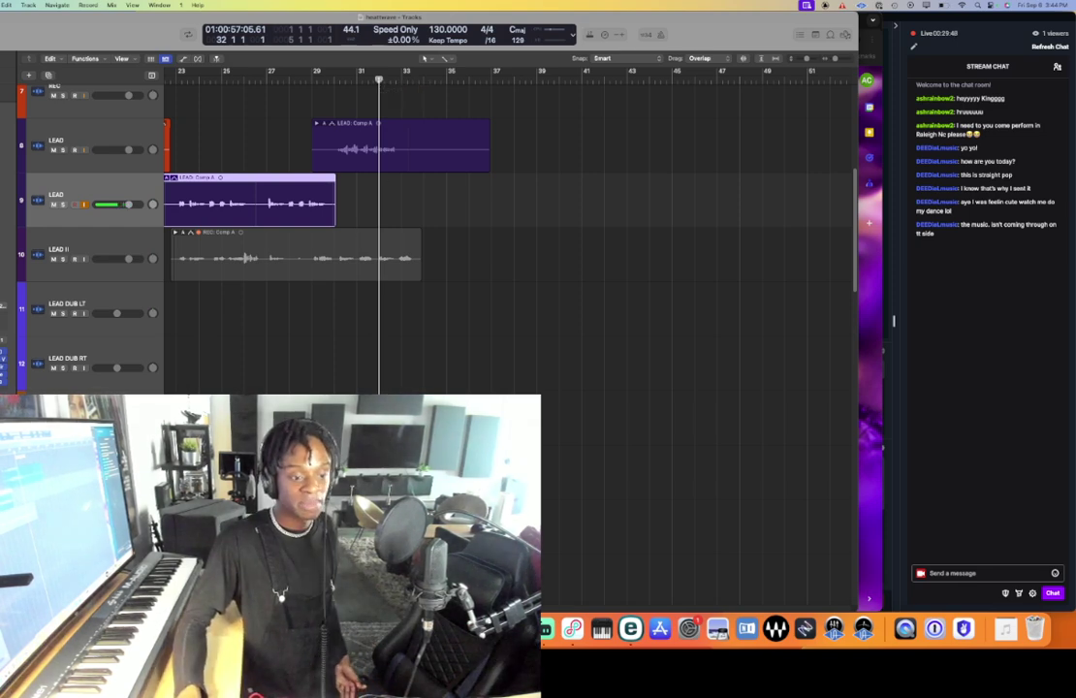
pyautogui.click(310, 628)
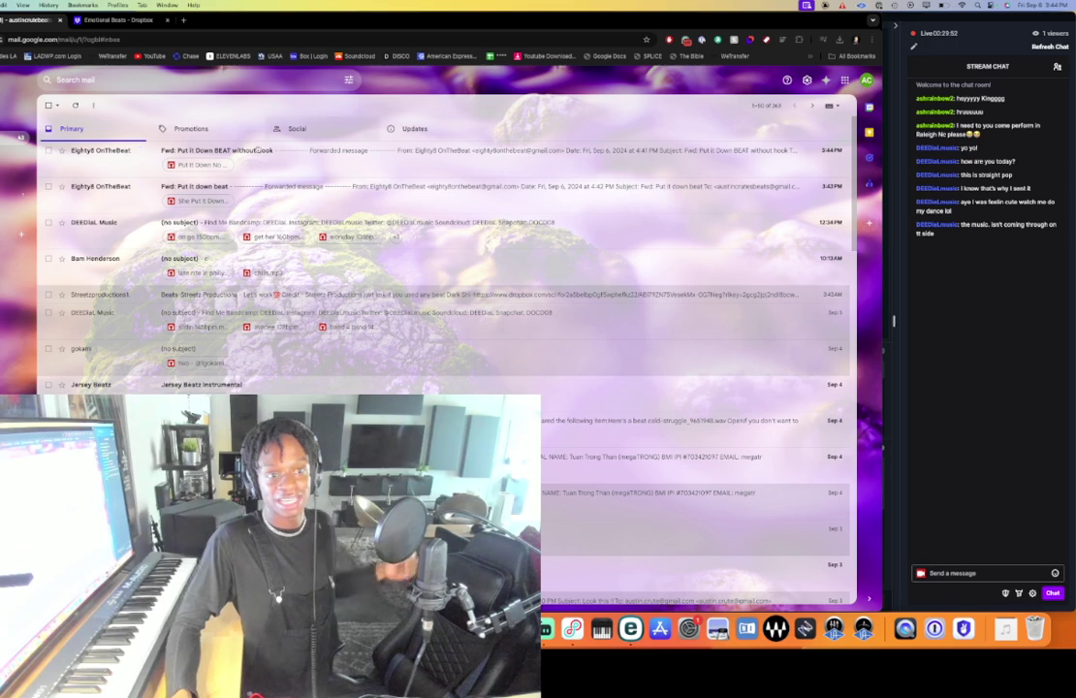
pyautogui.press('super+Tab')
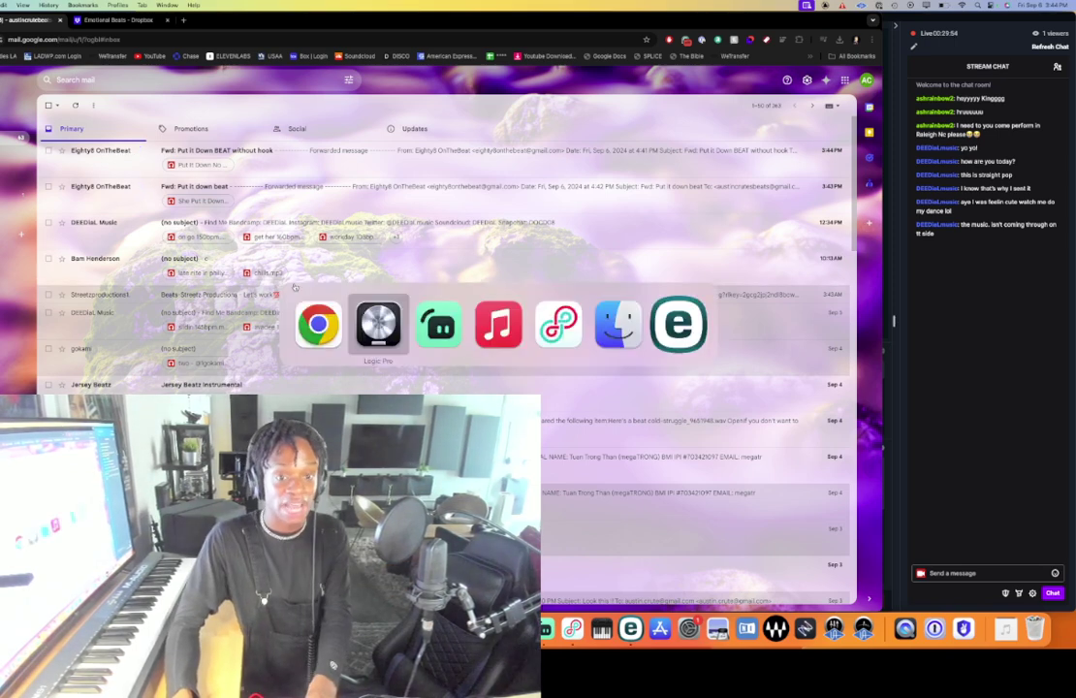
pyautogui.press('space')
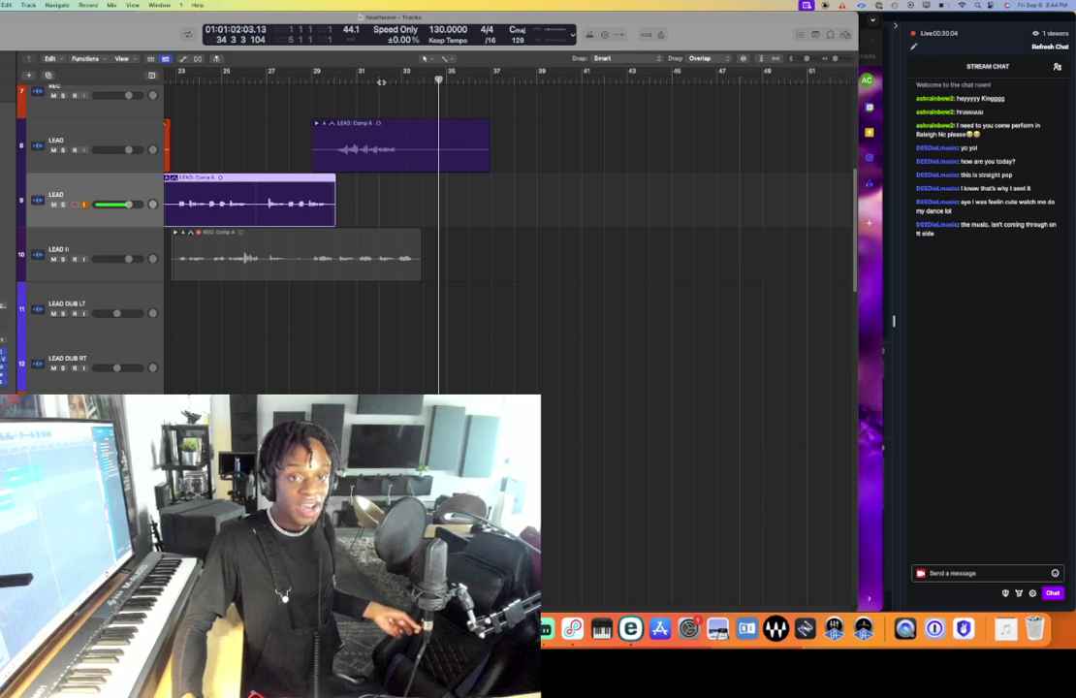
pyautogui.click(381, 82)
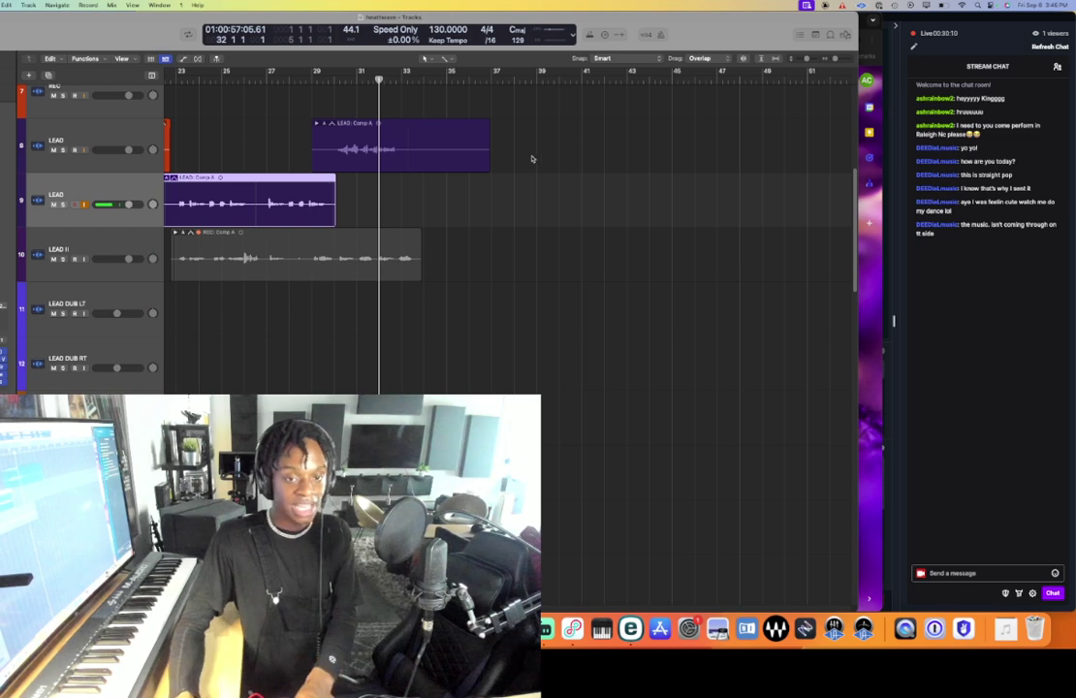
# - Split the original LEAD comp region at bar 33 and delete the part after it
pyautogui.hscroll(-10, 533, 150)
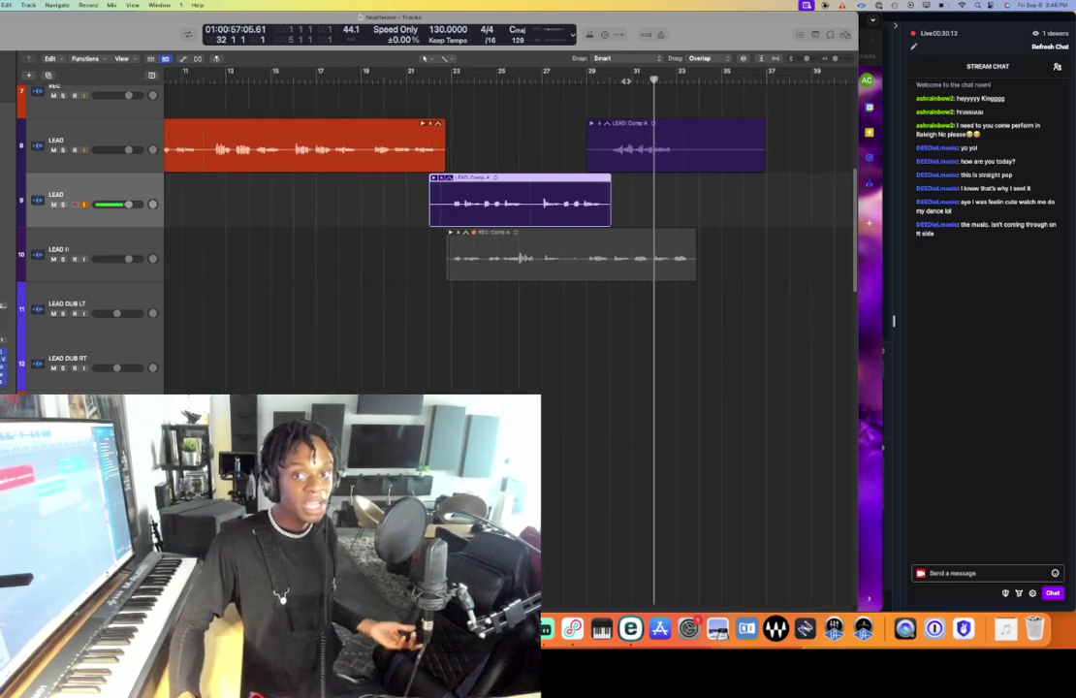
pyautogui.moveTo(631, 82); pyautogui.dragTo(645, 81)
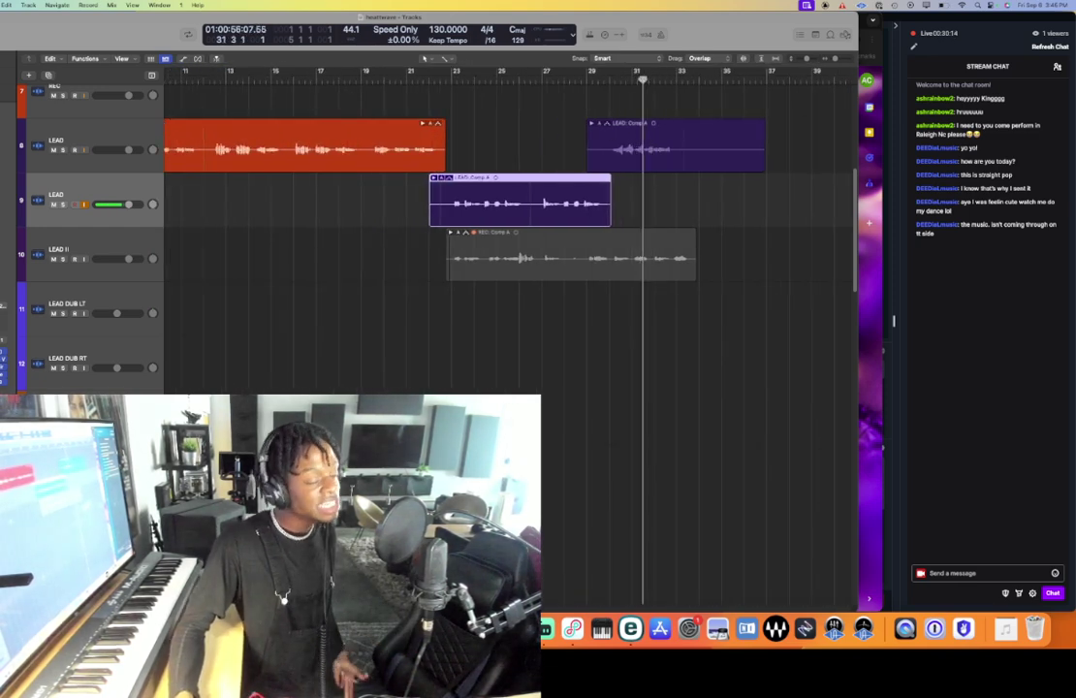
pyautogui.click(657, 145)
pyautogui.click(674, 84)
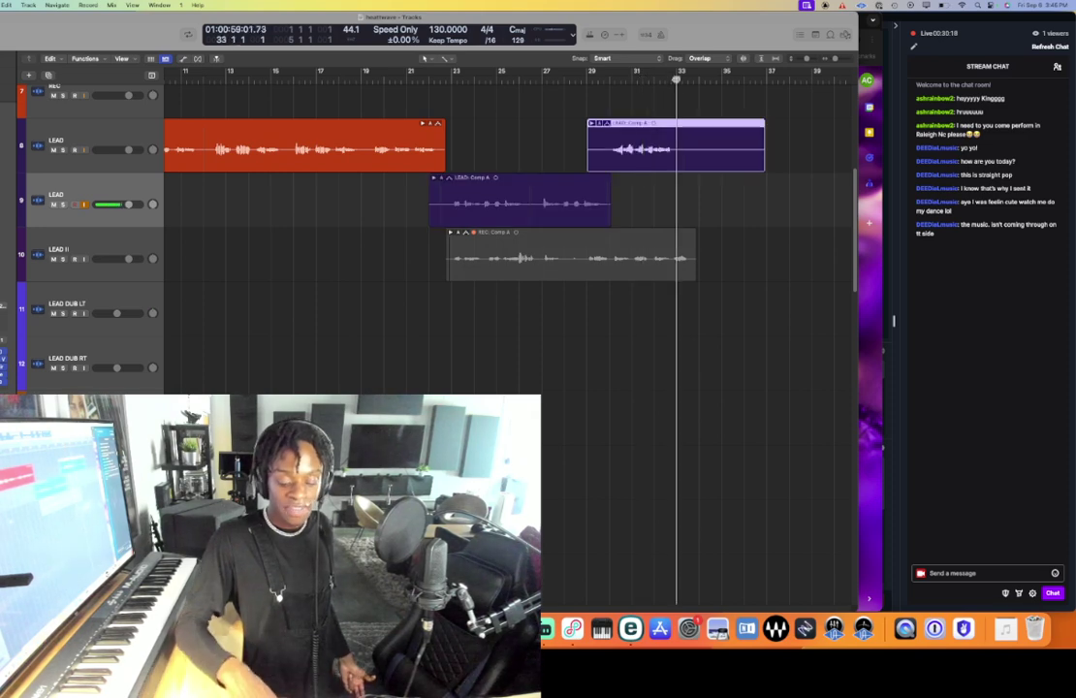
pyautogui.press('super+t')
pyautogui.press('Delete')
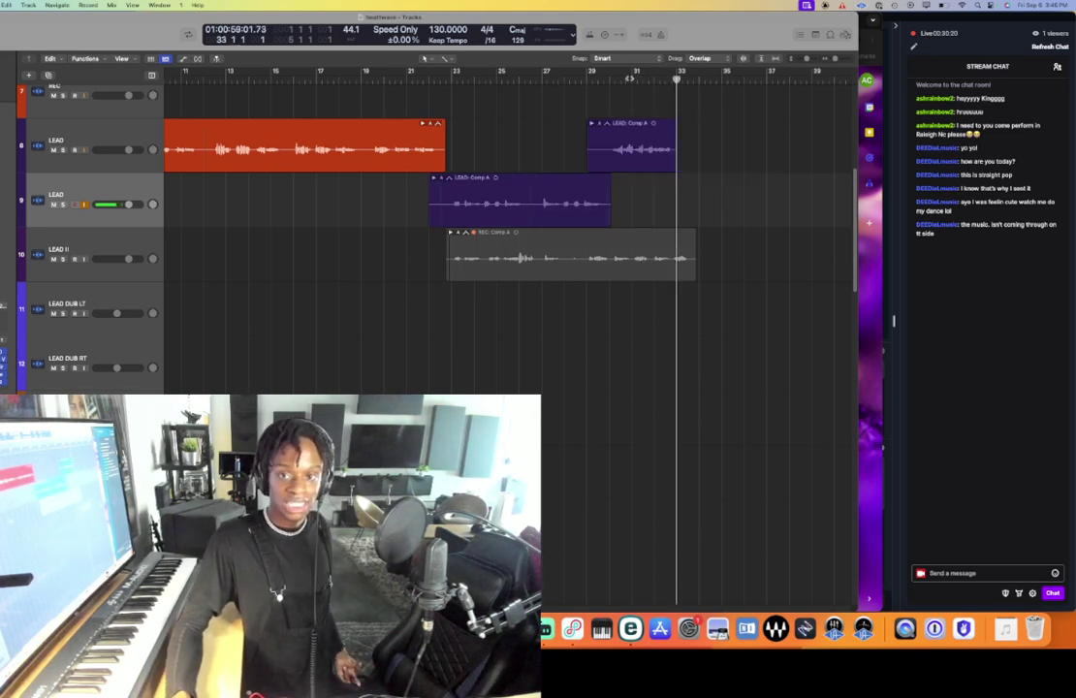
# - Record a take on the duplicated LEAD track from bar 31 beat 3 to about bar 36 beat 4
pyautogui.moveTo(630, 78); pyautogui.dragTo(643, 79)
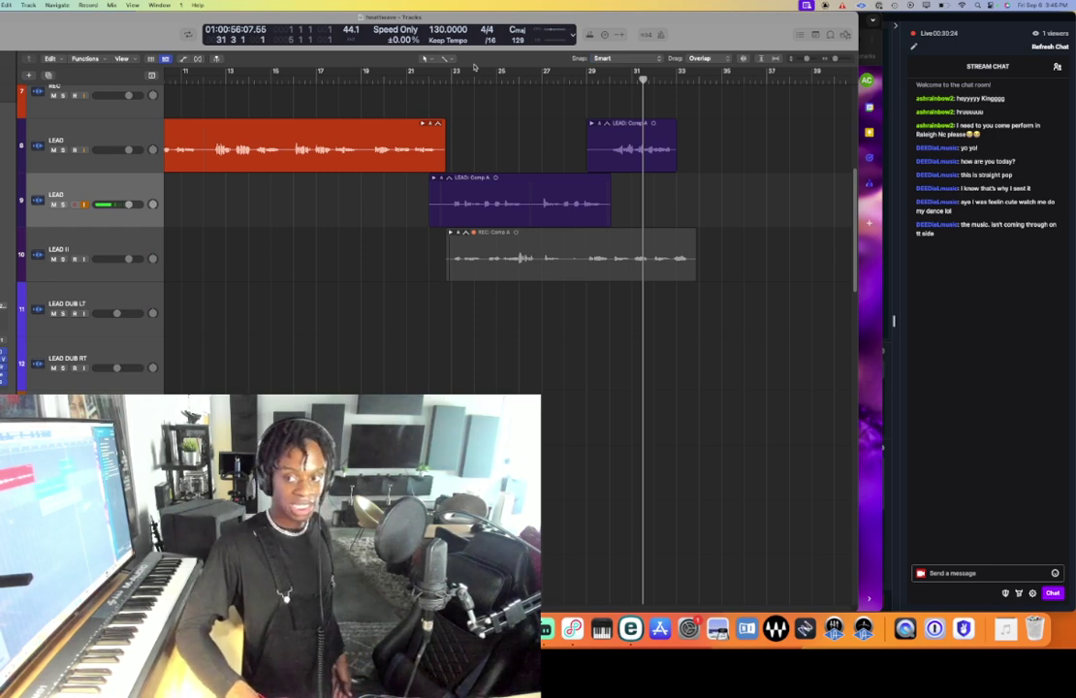
pyautogui.press('r')
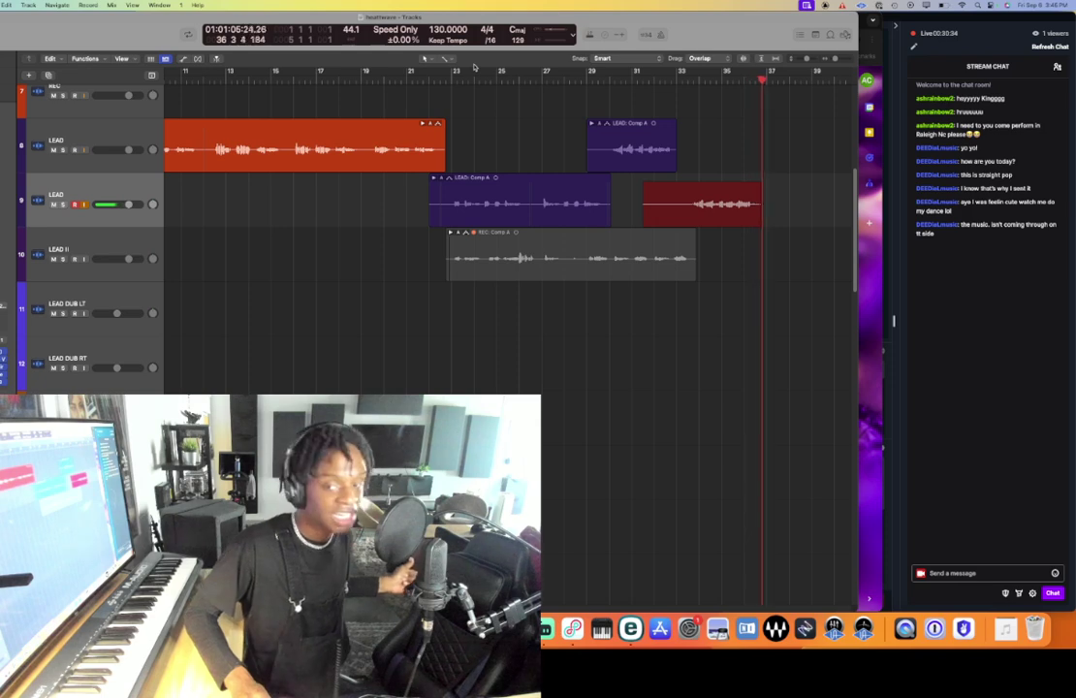
pyautogui.press('space')
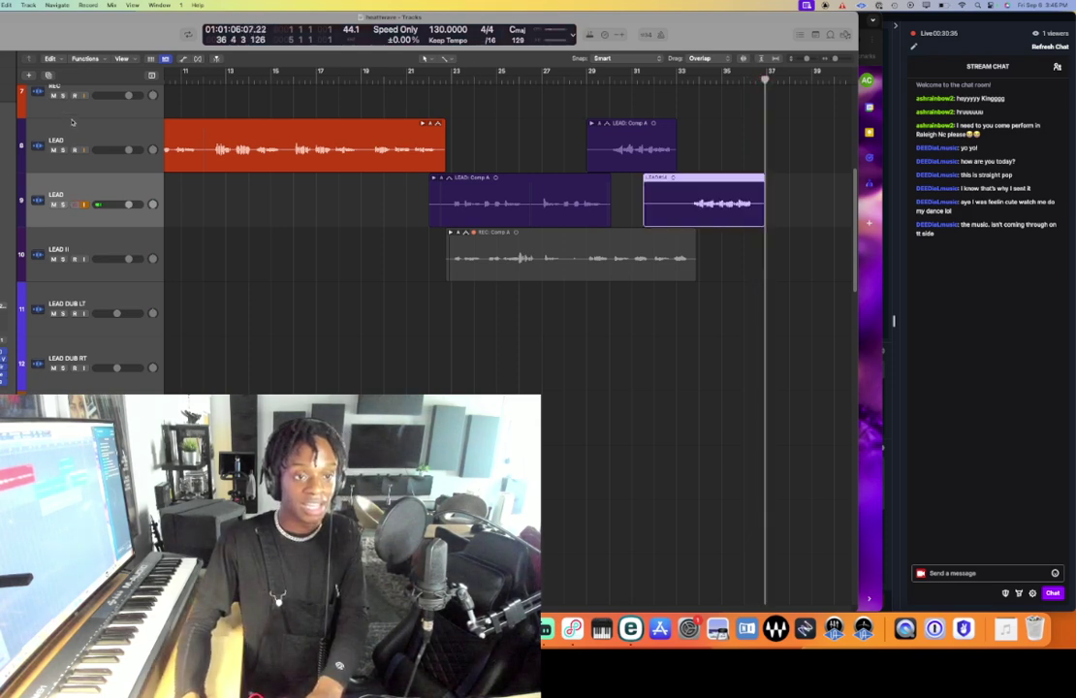
# - Select the original LEAD track, locate the next entry and record a vocal from bar 35 to about bar 43
pyautogui.click(73, 126)
pyautogui.hscroll(6, 564, 130)
pyautogui.click(455, 82)
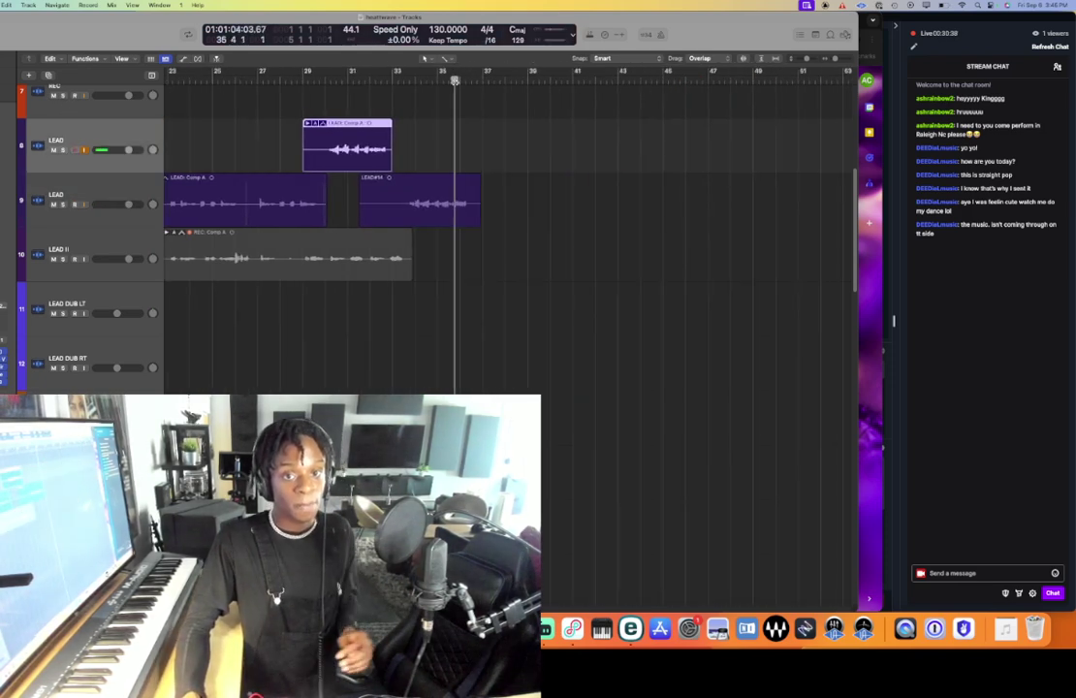
pyautogui.scroll(1, 455, 81)
pyautogui.click(460, 82)
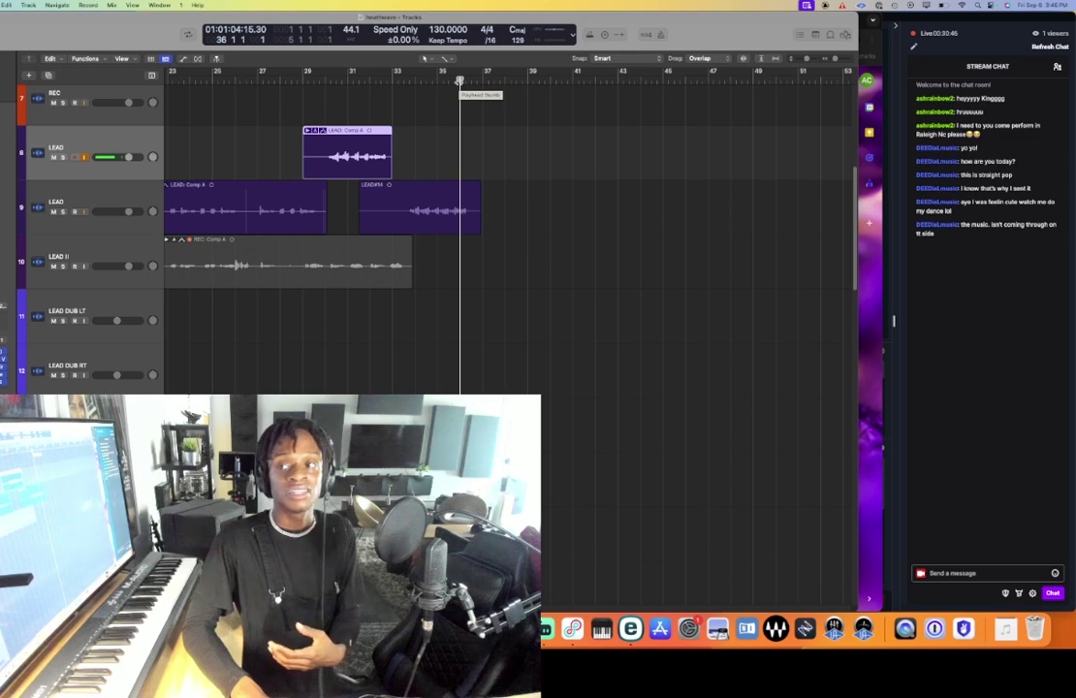
pyautogui.scroll(3, 639, 137)
pyautogui.scroll(5, 639, 136)
pyautogui.scroll(-6, 639, 136)
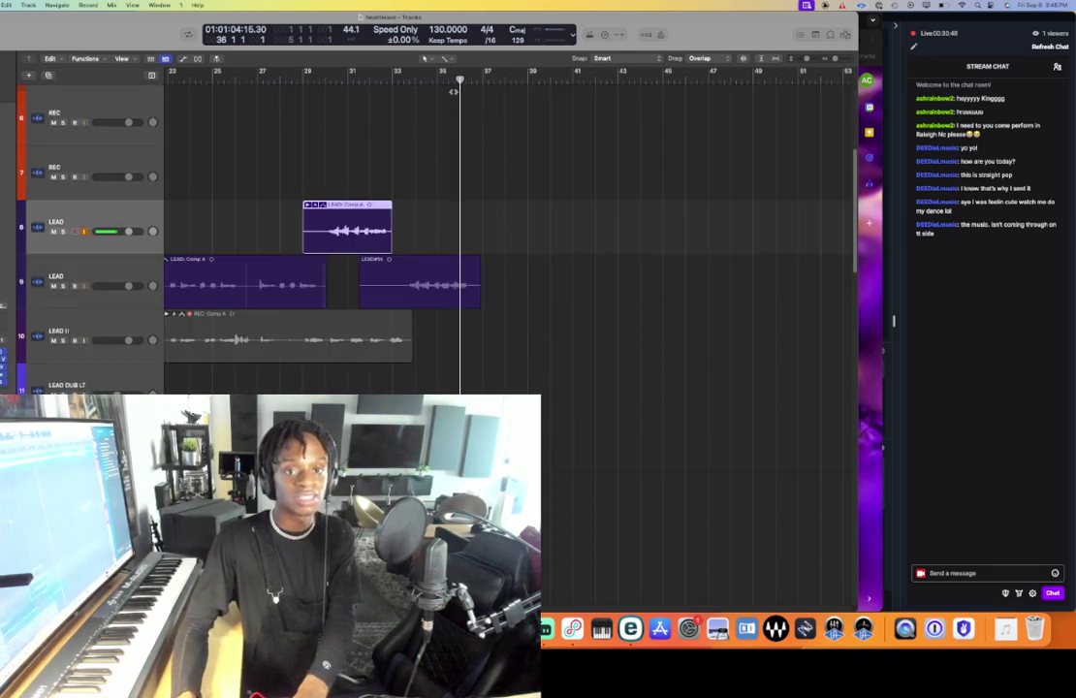
pyautogui.click(436, 79)
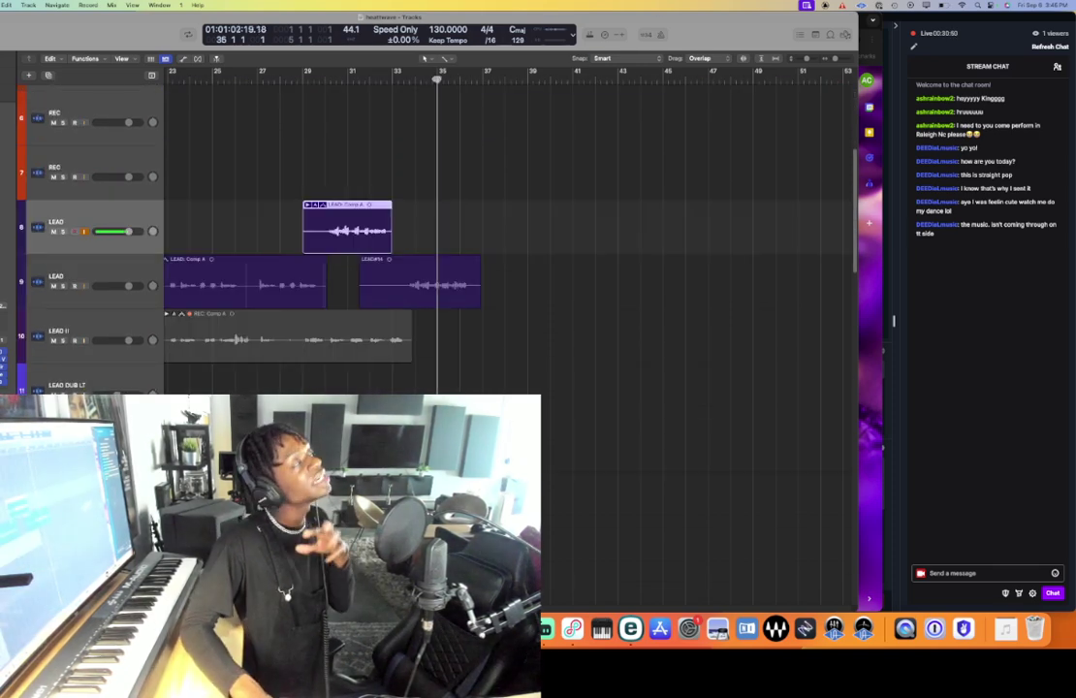
pyautogui.press('r')
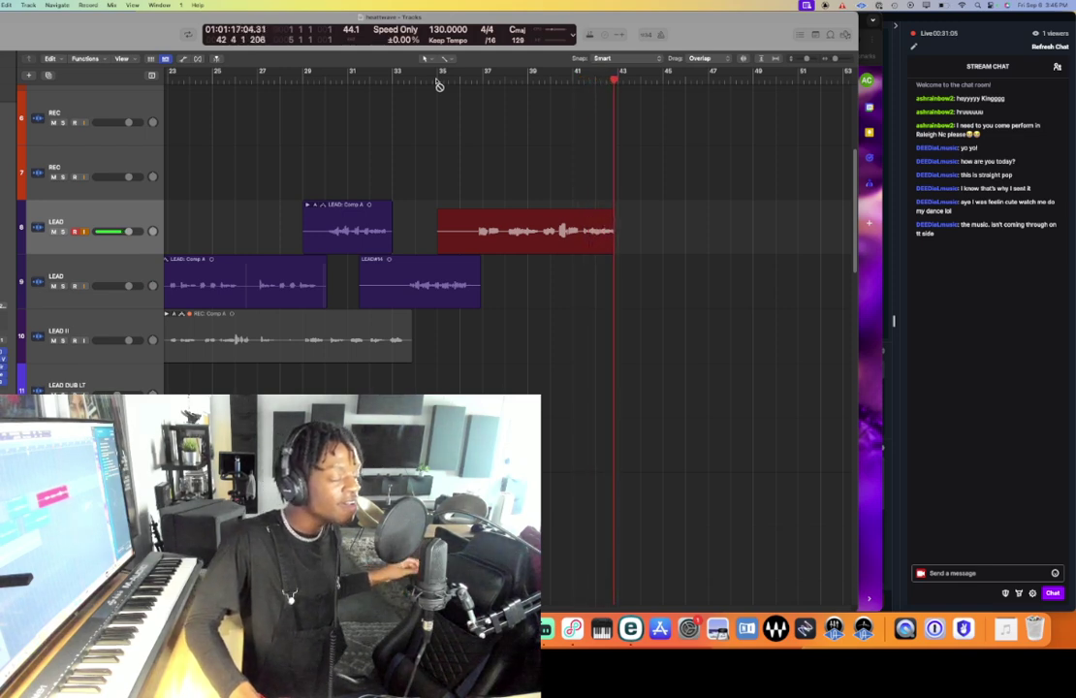
pyautogui.press('space')
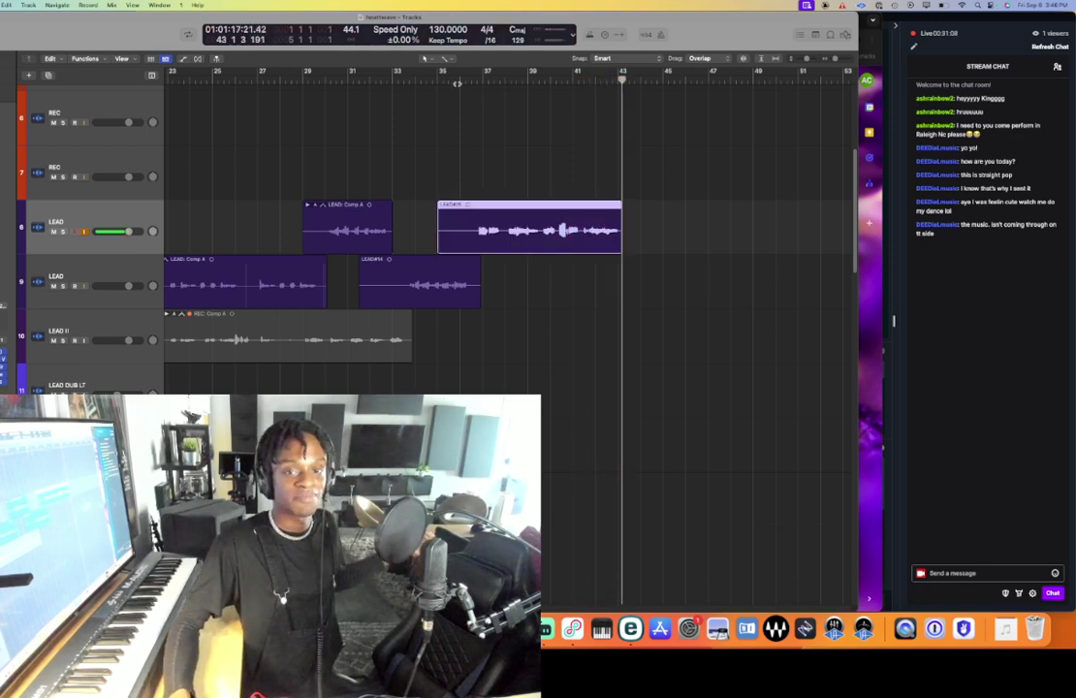
# - Replay the lead-in near bar 35 and record another take on the original LEAD track from bar 36 to about bar 43 beat 2
pyautogui.click(457, 83)
pyautogui.click(433, 80)
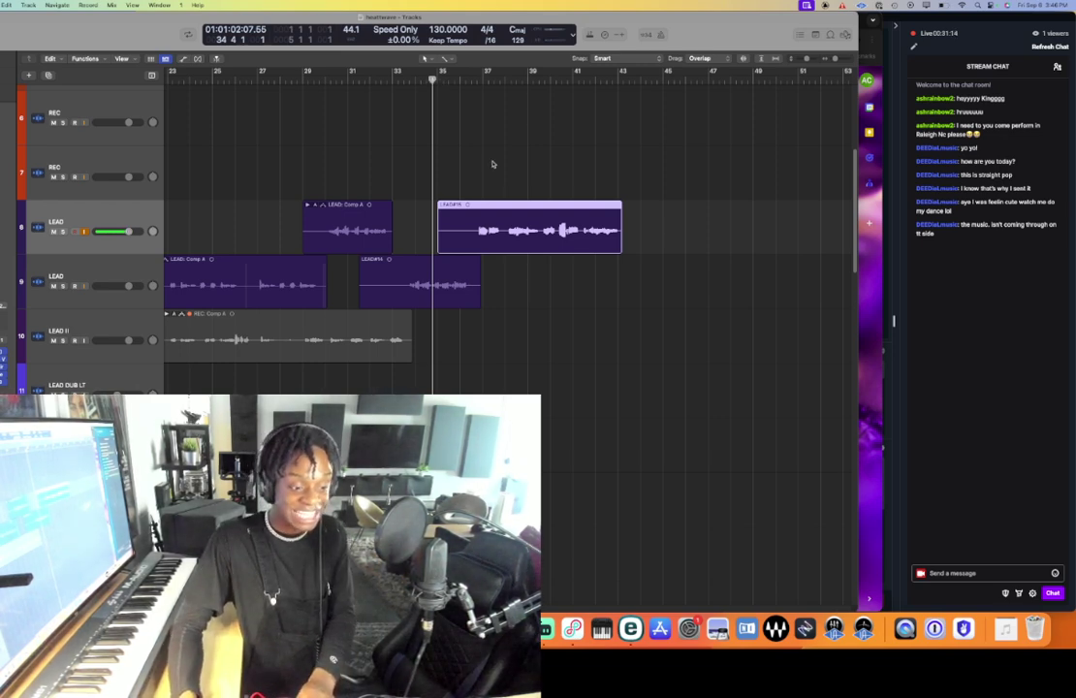
pyautogui.press('space')
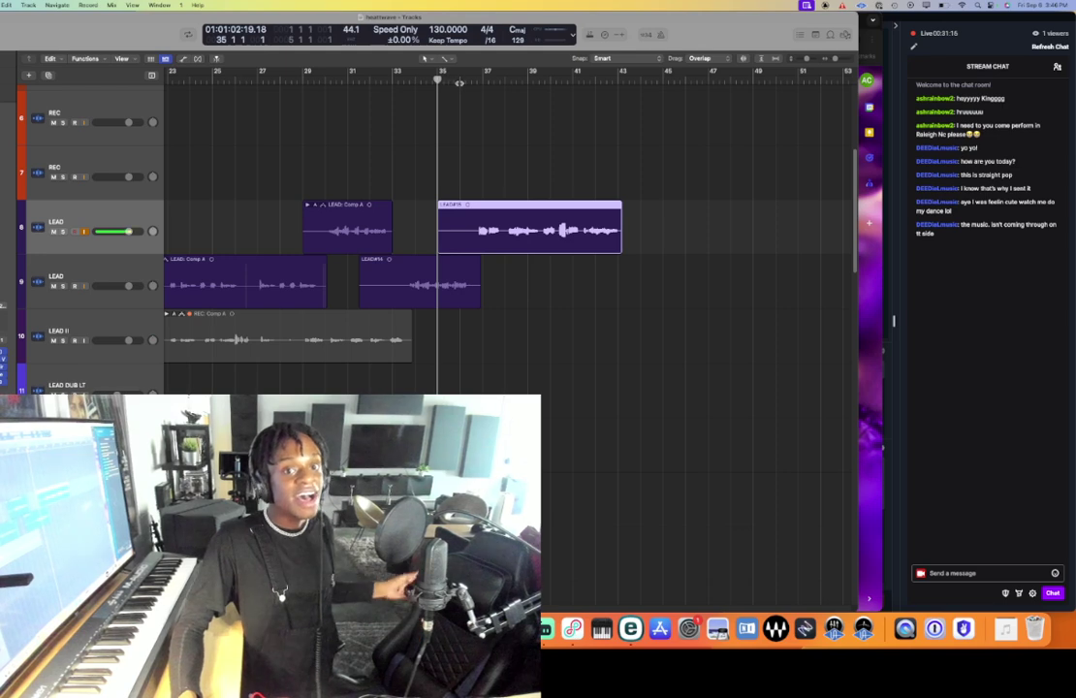
pyautogui.click(460, 82)
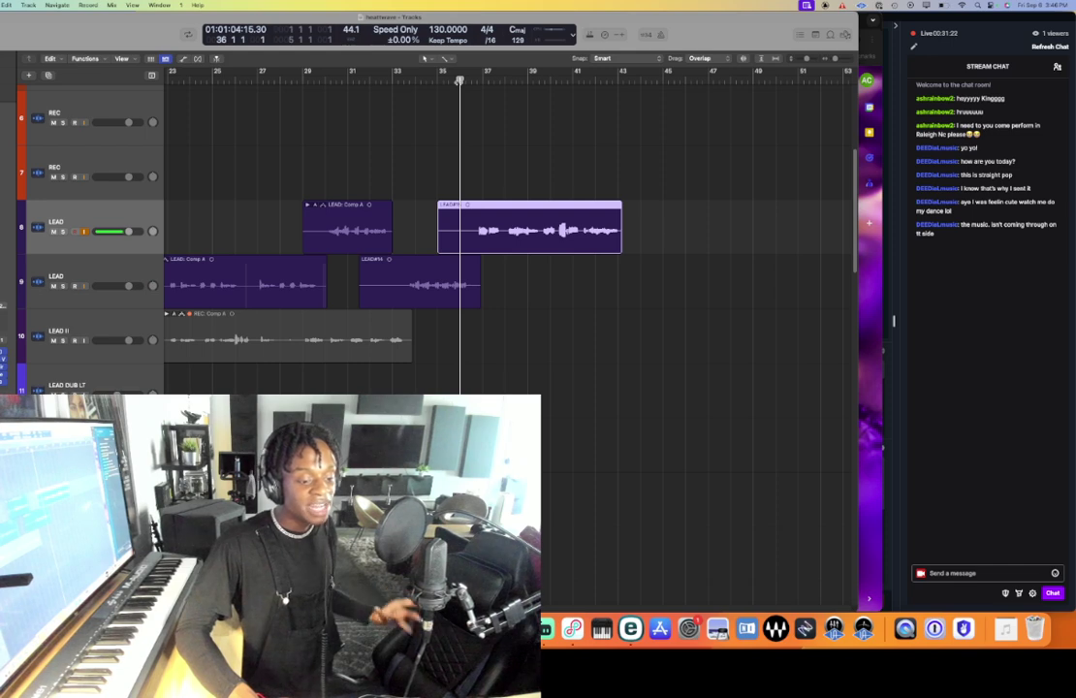
pyautogui.press('r')
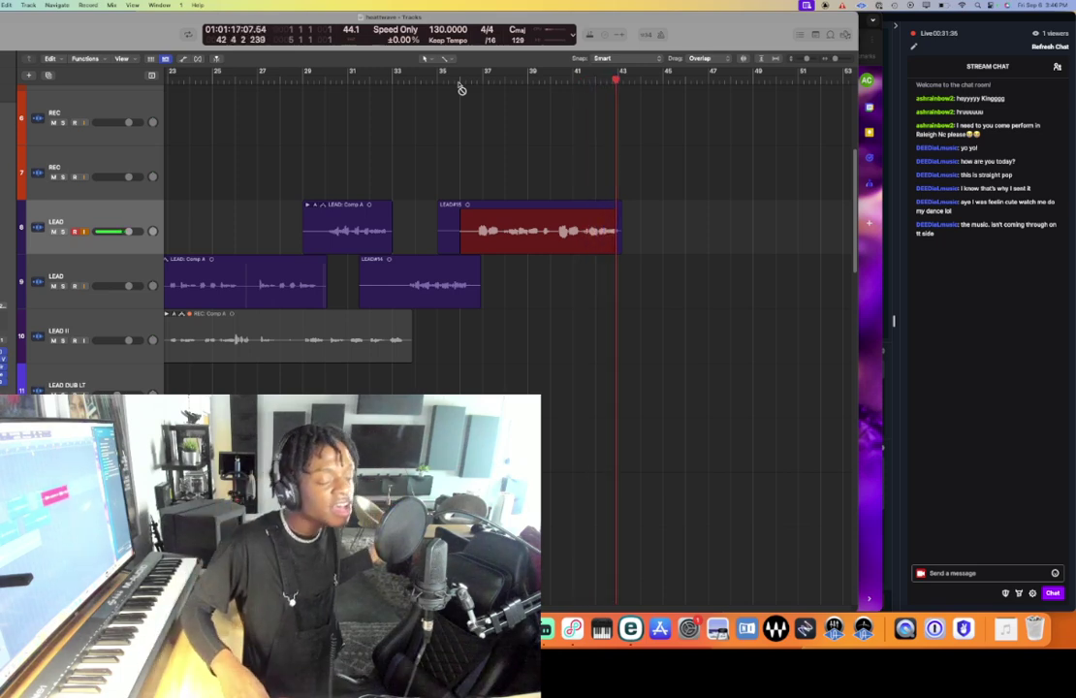
pyautogui.press('space')
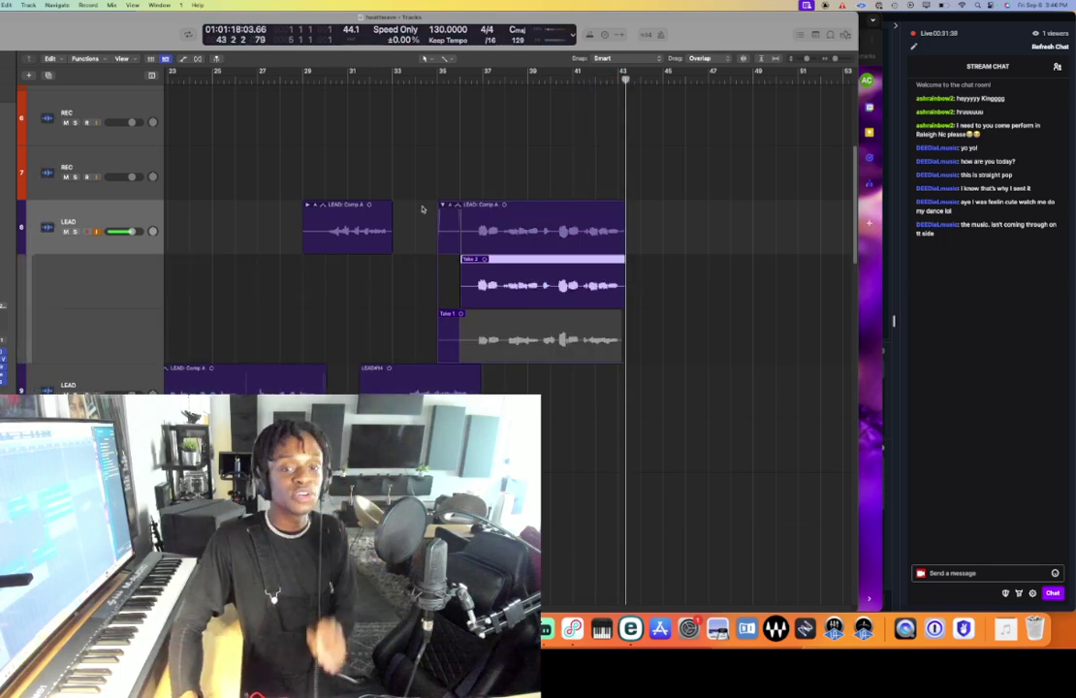
pyautogui.hscroll(-4, 436, 218)
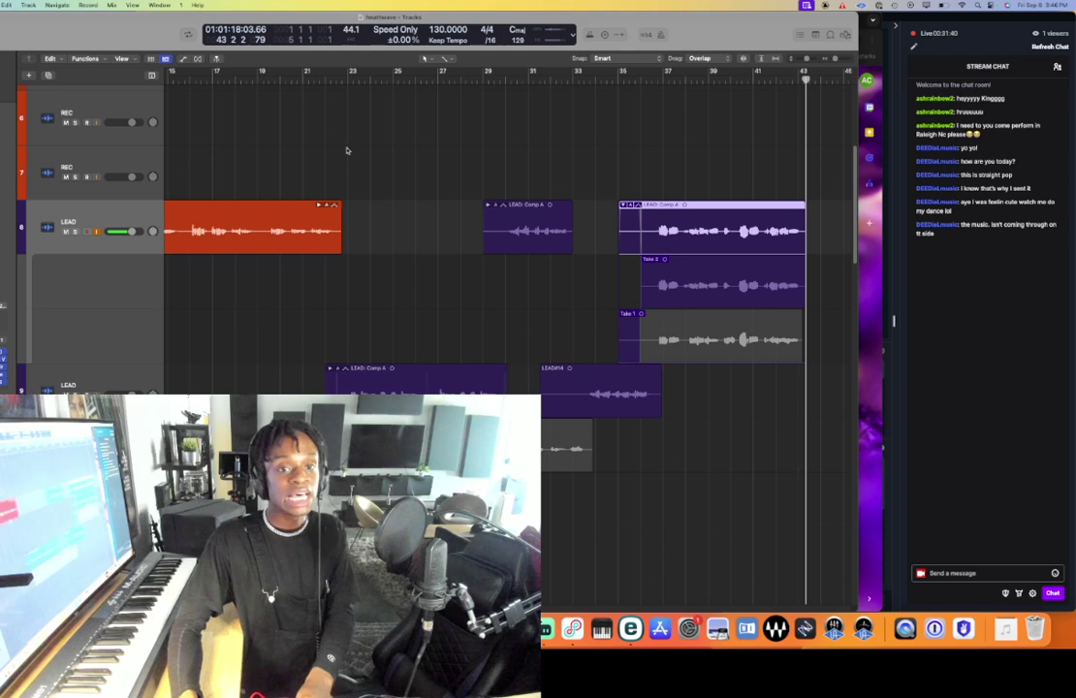
# - Set the playhead to bar 22, open the FX track's Battery 4 sampler and reselect the original LEAD track
pyautogui.click(325, 83)
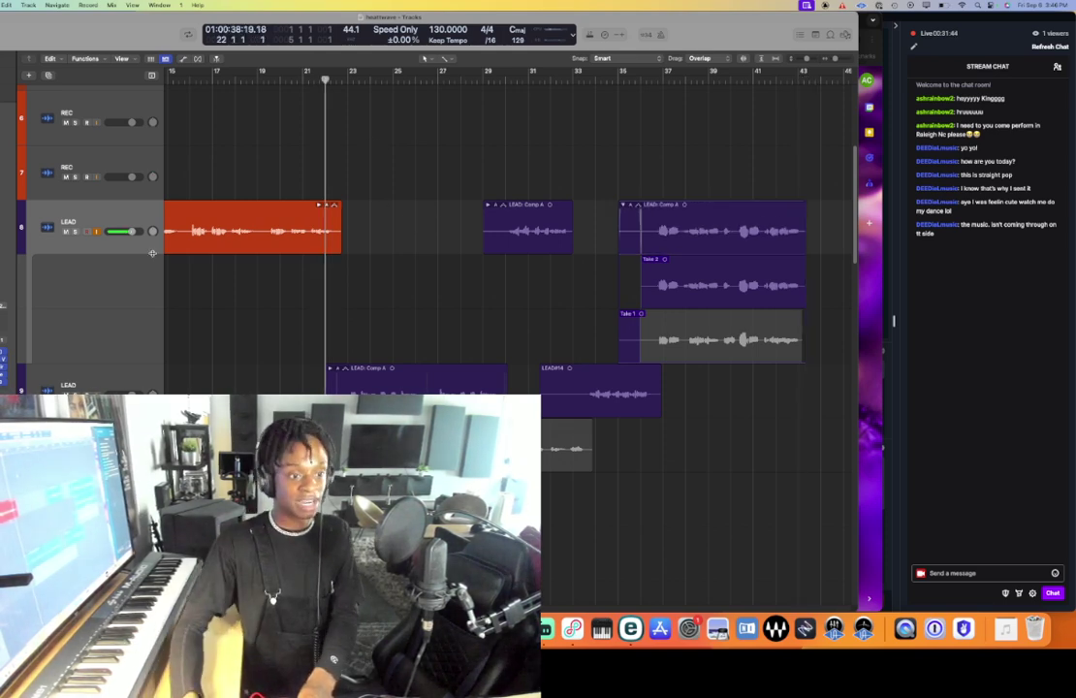
pyautogui.scroll(5, 171, 235)
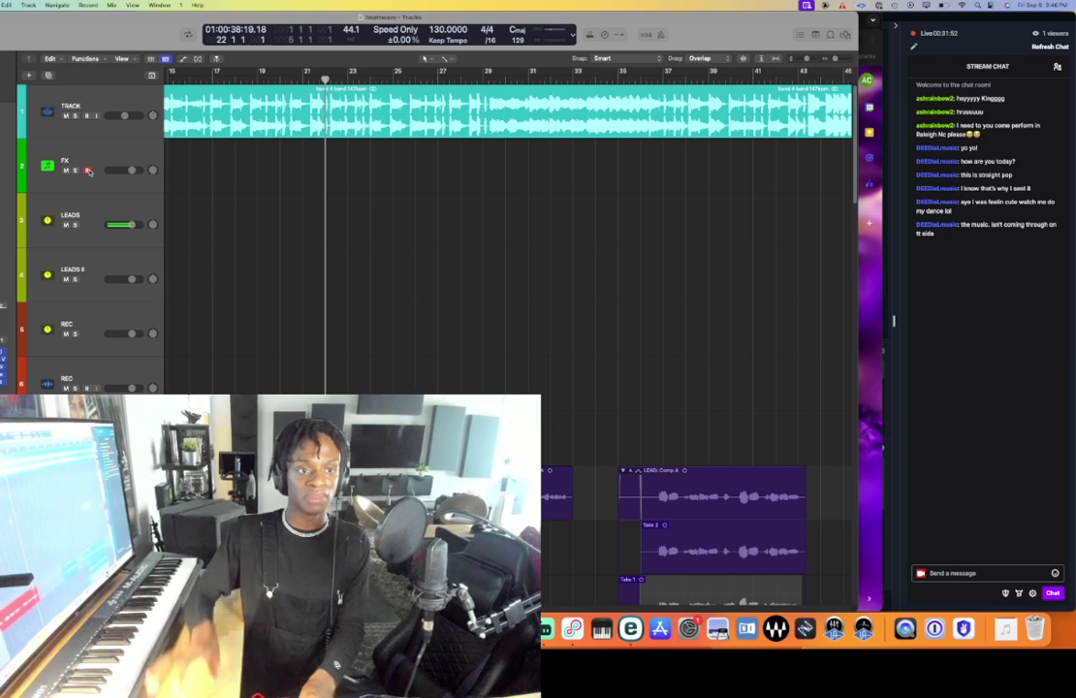
pyautogui.click(110, 162)
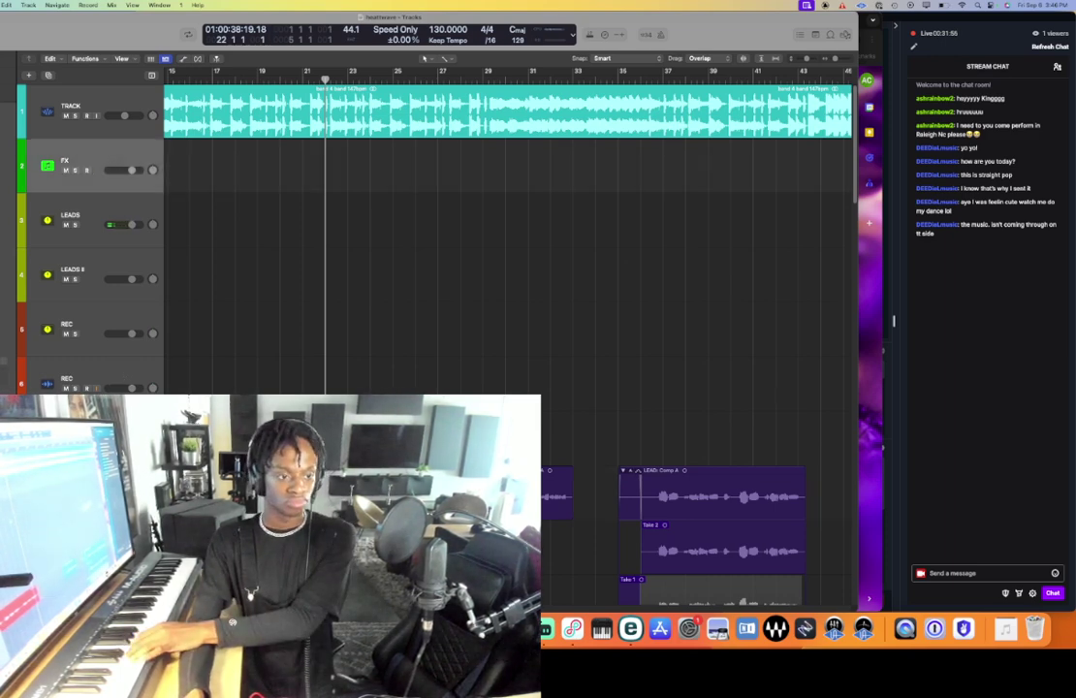
pyautogui.press('v')
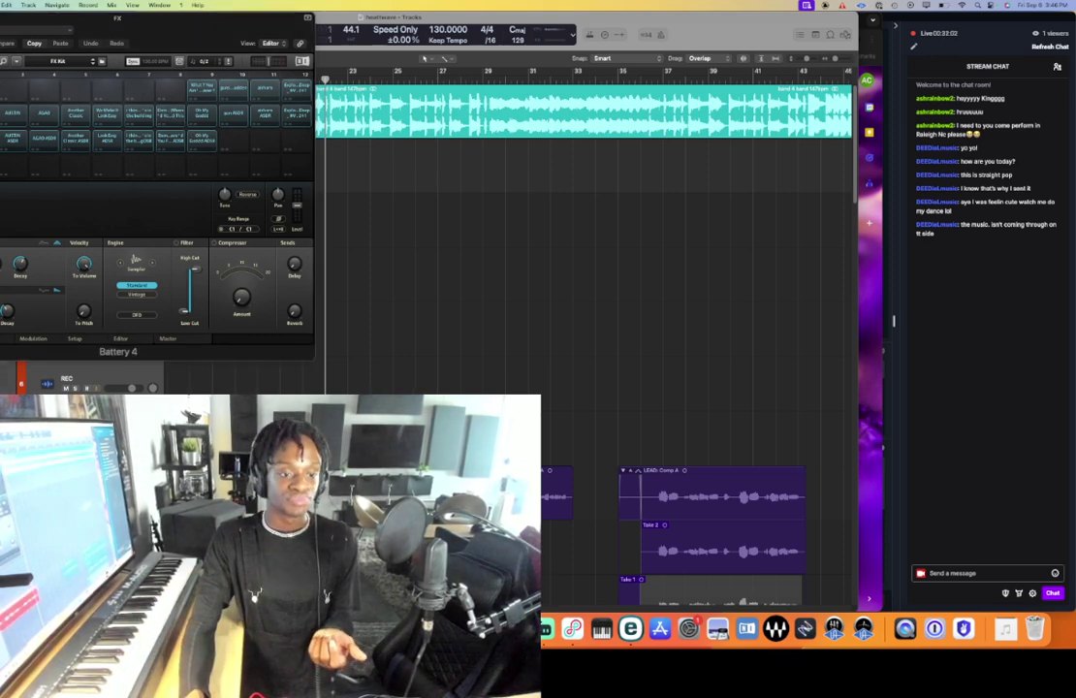
pyautogui.click(82, 488)
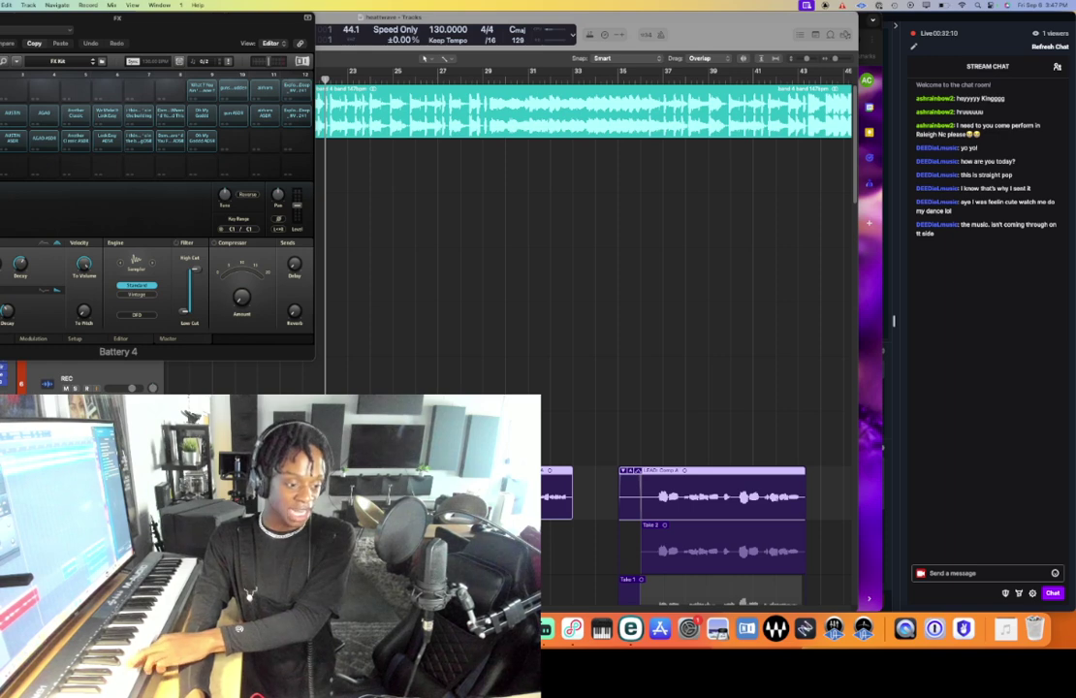
# - Play back the recorded leads from bar 22 to about bar 32 beat 4, and close the Battery 4 window
pyautogui.scroll(-5, 402, 129)
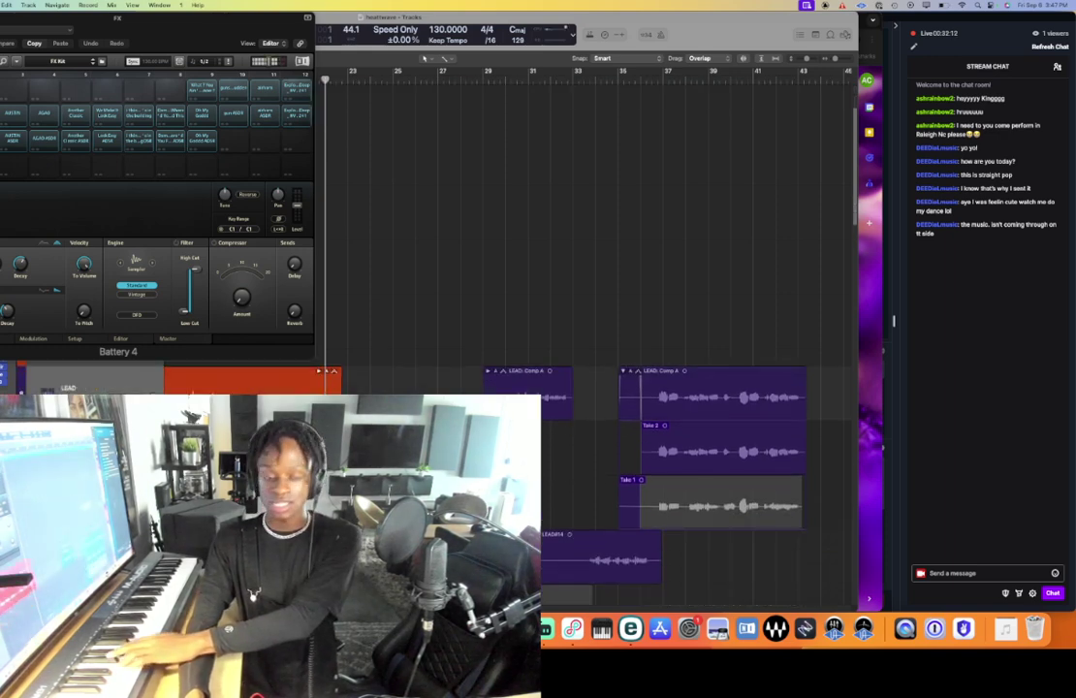
pyautogui.press('space')
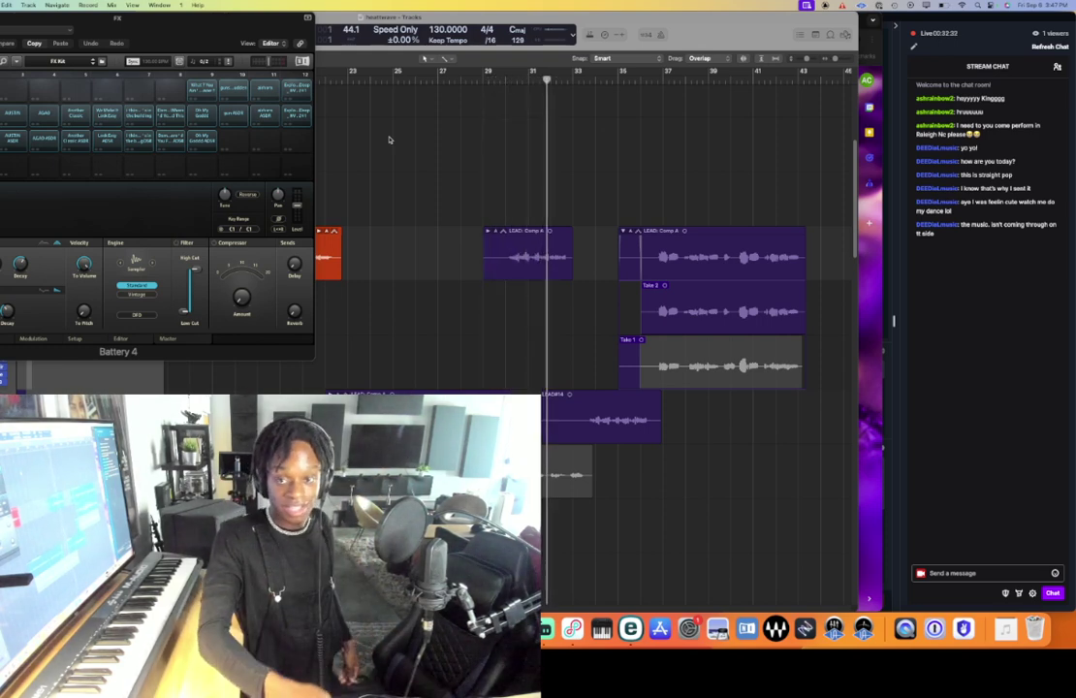
pyautogui.press('space')
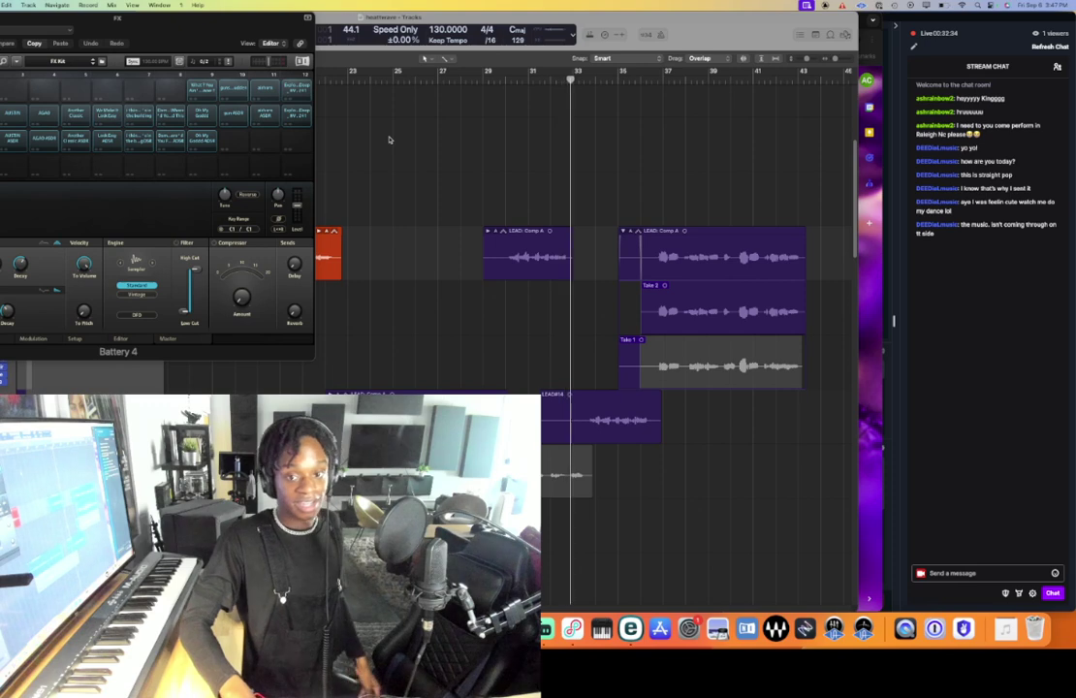
pyautogui.press('super+w')
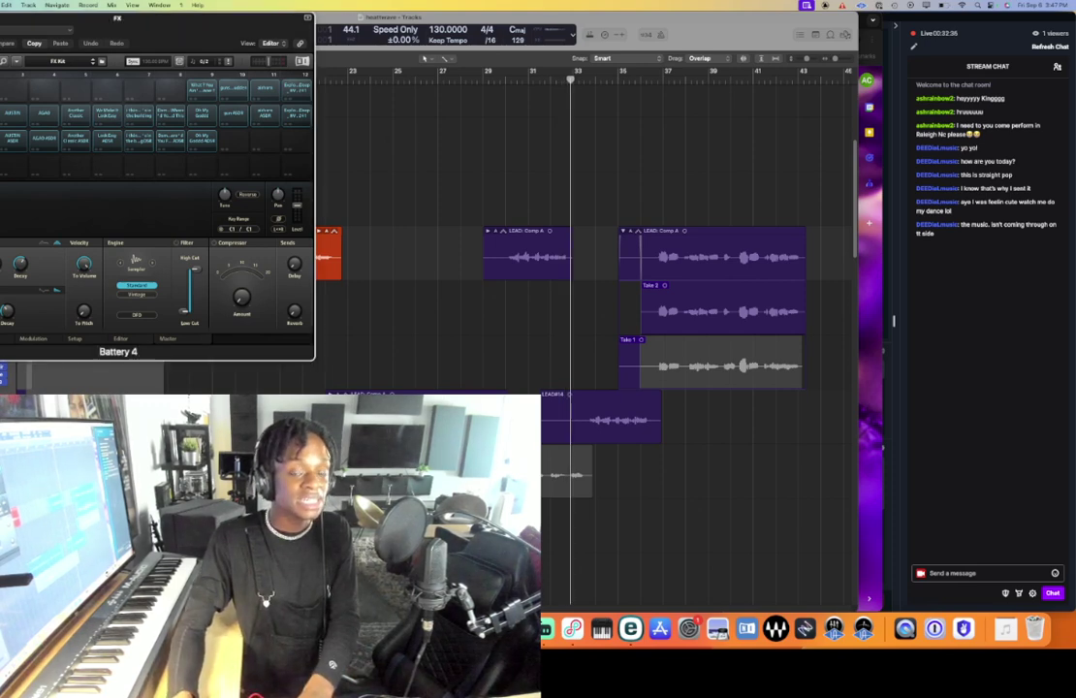
# - Move the playhead to bar 29 and collapse the take folder at bar 35 on the original LEAD track
pyautogui.click(494, 80)
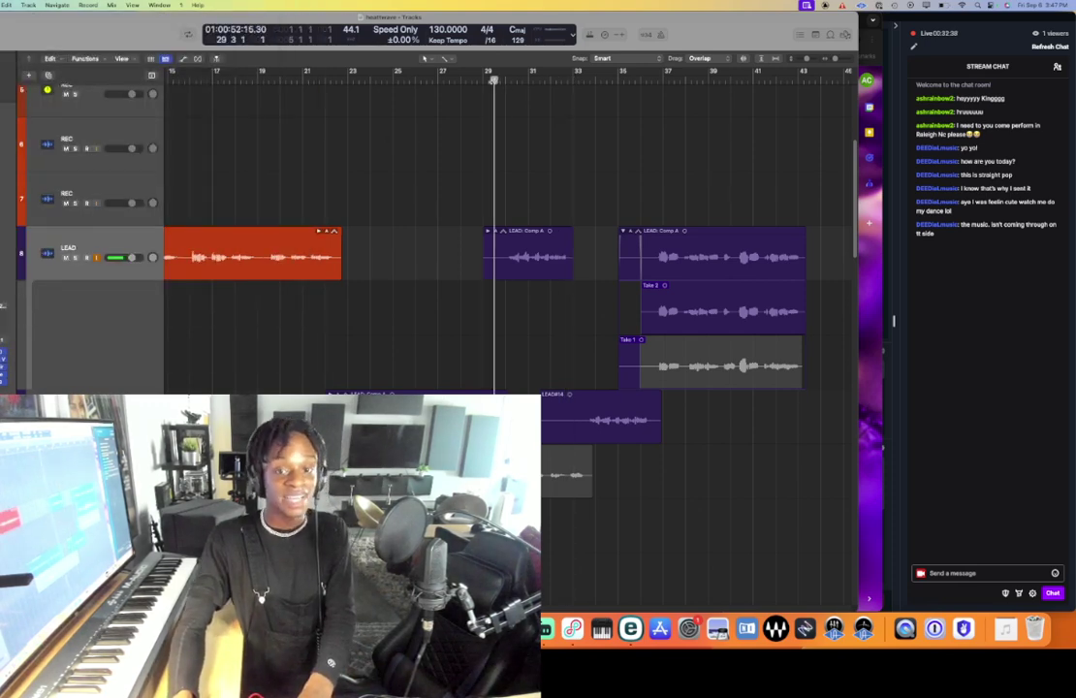
pyautogui.click(484, 75)
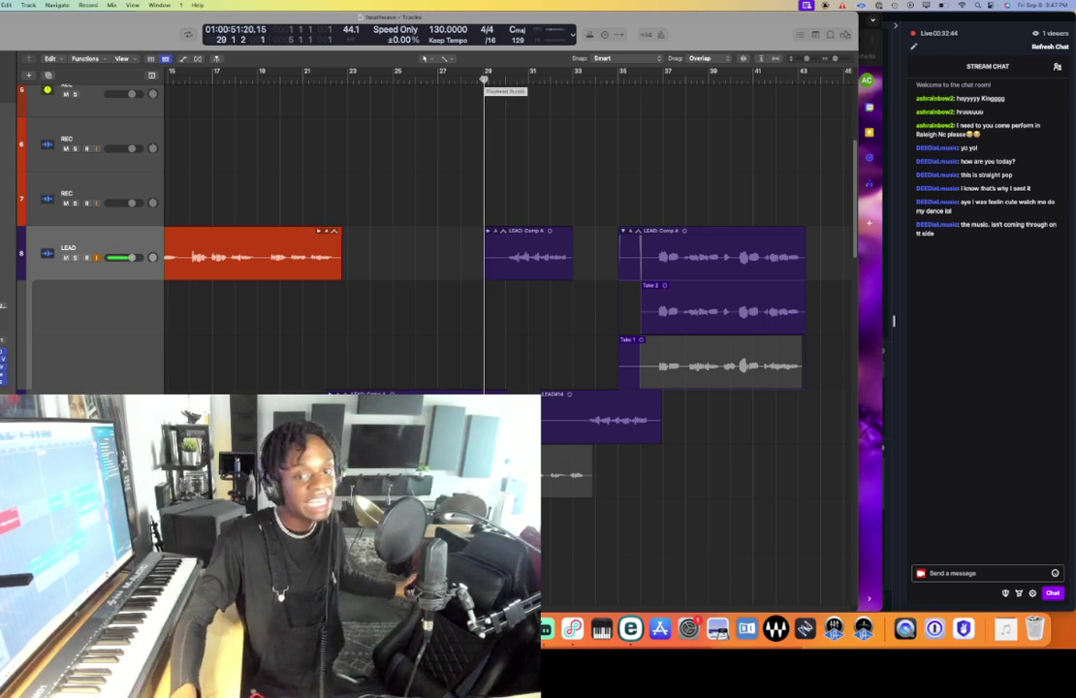
pyautogui.click(553, 266)
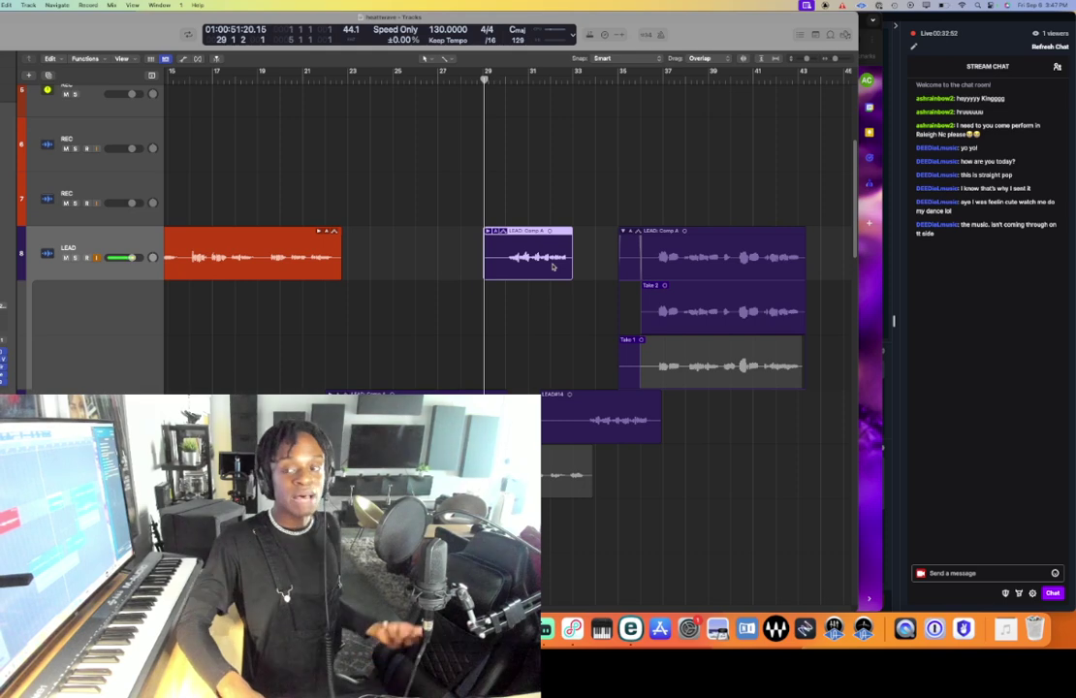
pyautogui.click(623, 230)
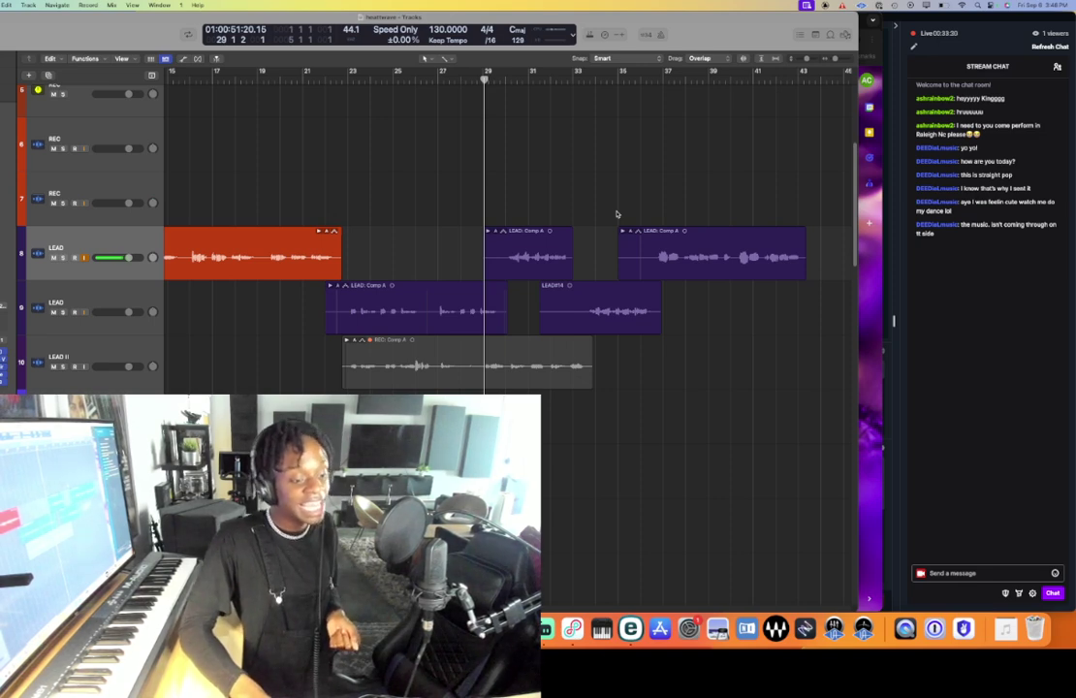
# - Play back the leads from bar 29 and undo the collapse of the bar 35 take folder
pyautogui.press('space')
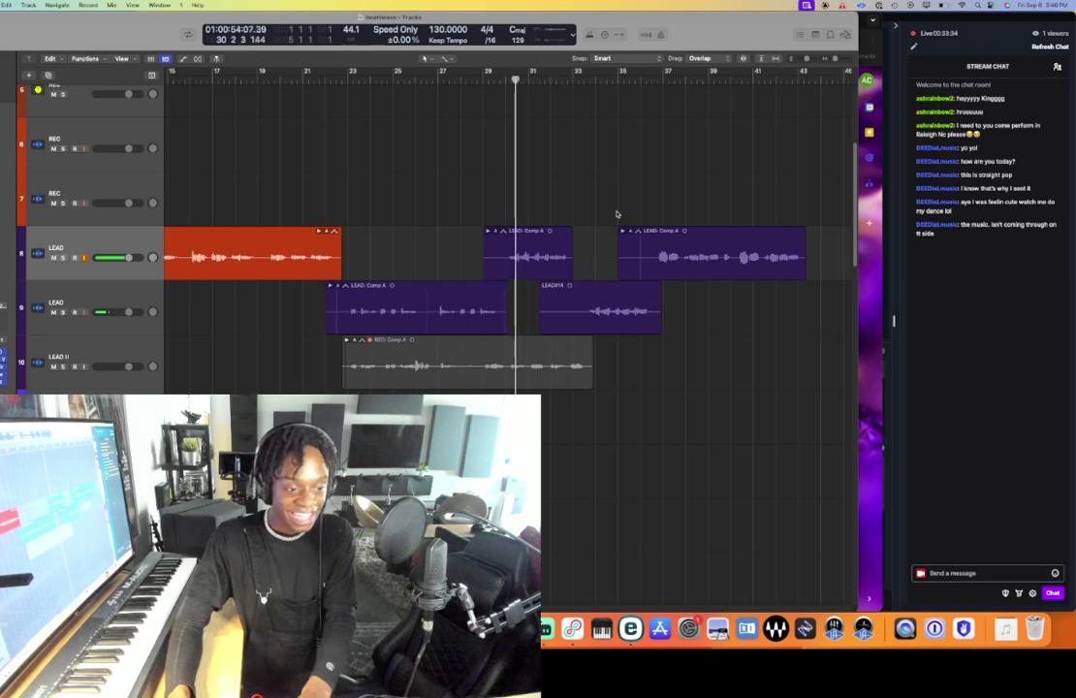
pyautogui.hscroll(5, 559, 204)
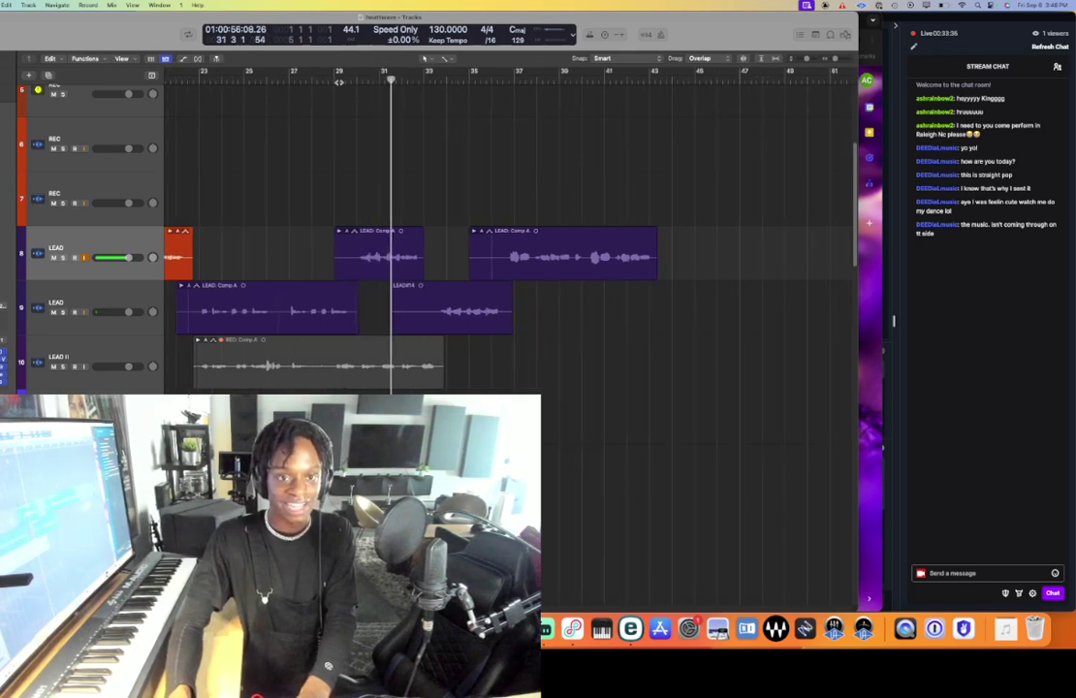
pyautogui.click(334, 80)
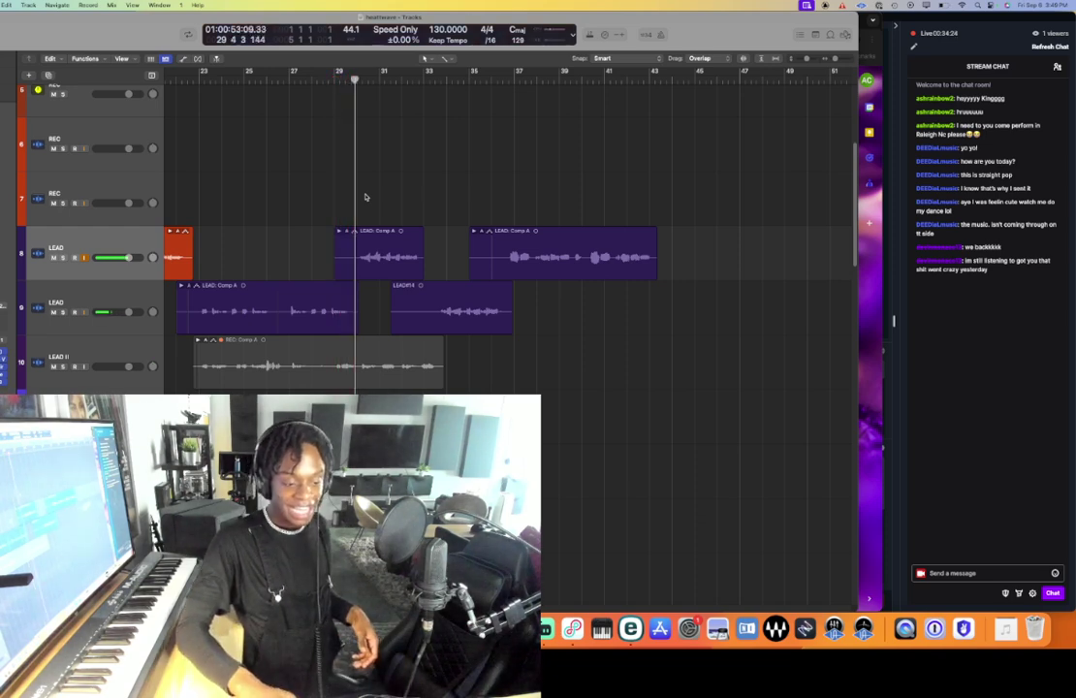
pyautogui.press('super+z')
pyautogui.press('space')
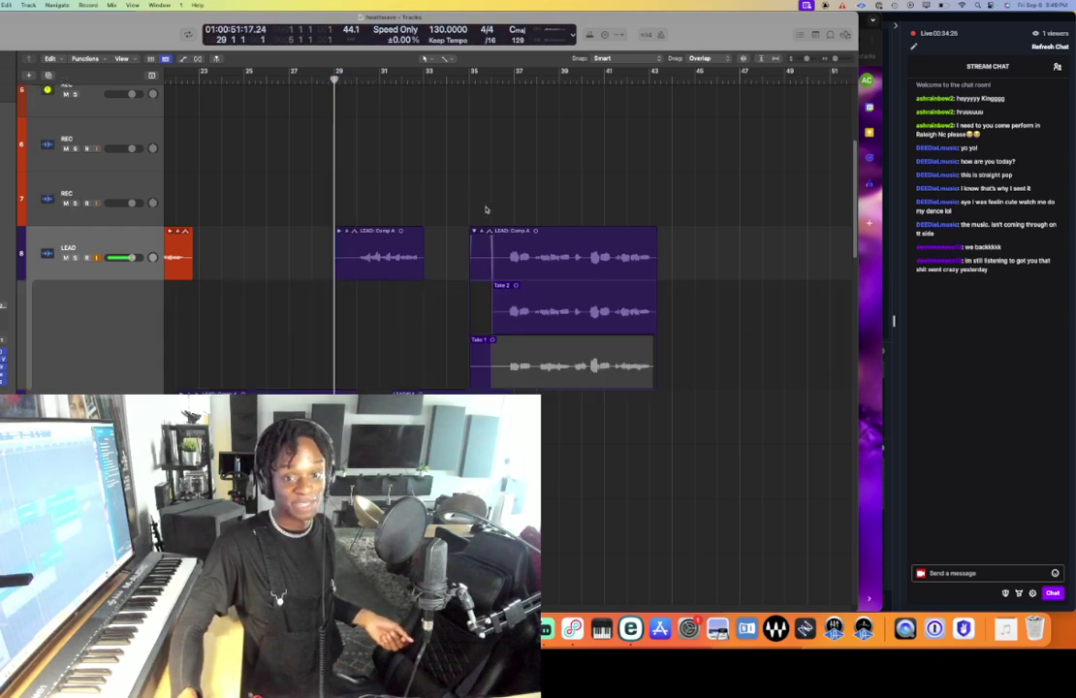
# - Collapse the original LEAD track's take folder at bar 35 and play back the section from bar 29
pyautogui.click(476, 232)
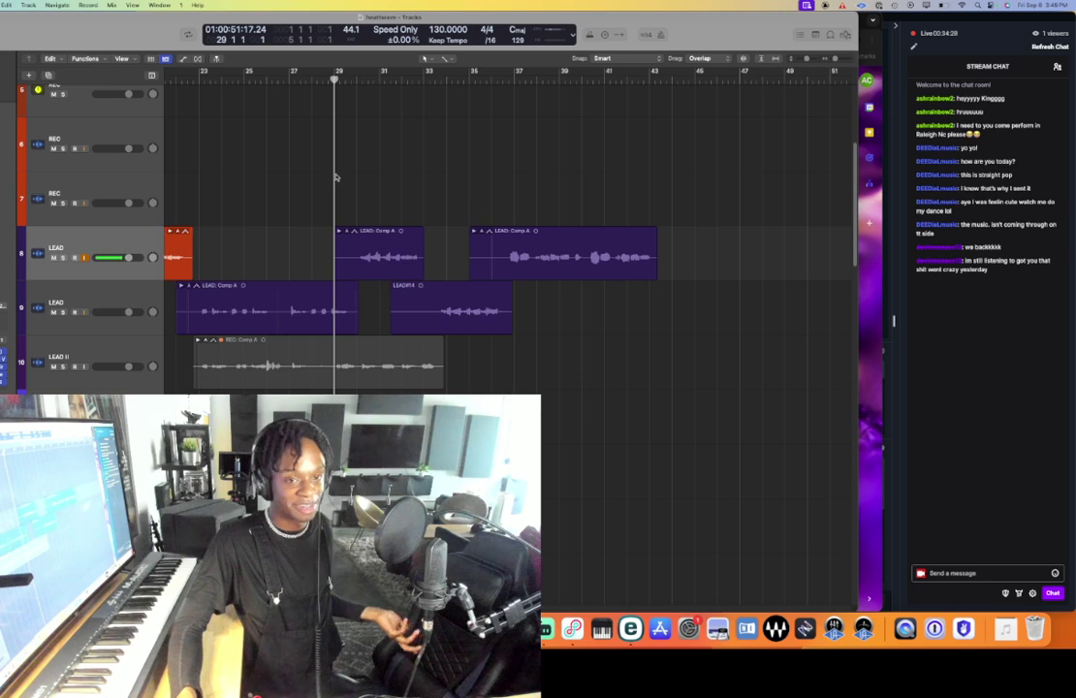
pyautogui.press('space')
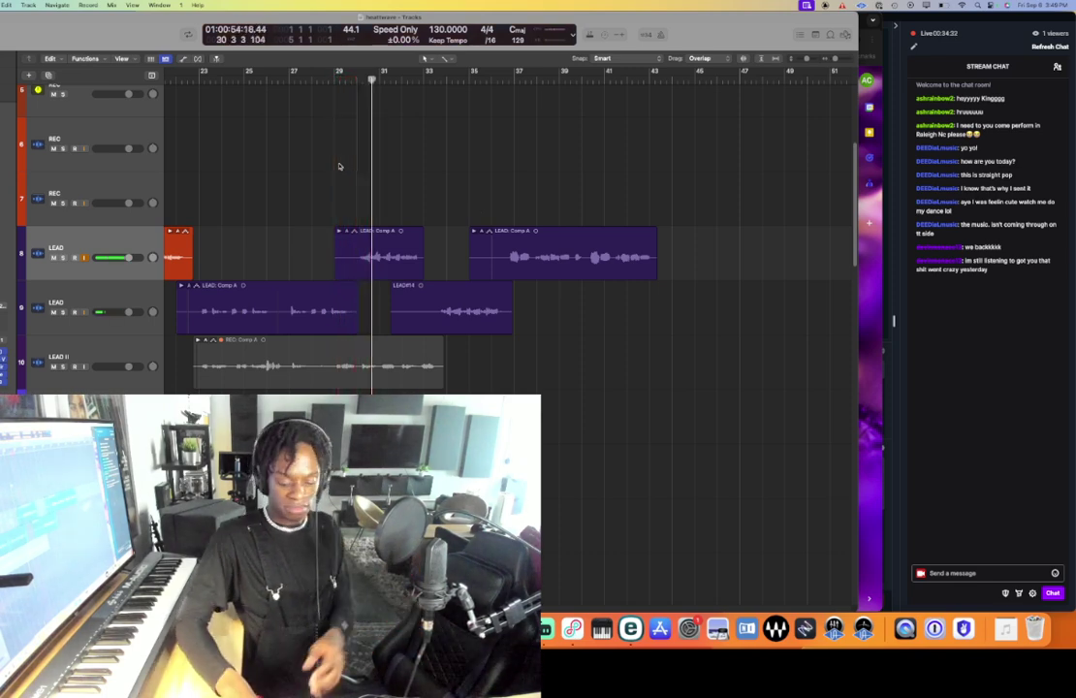
pyautogui.scroll(3, 338, 167)
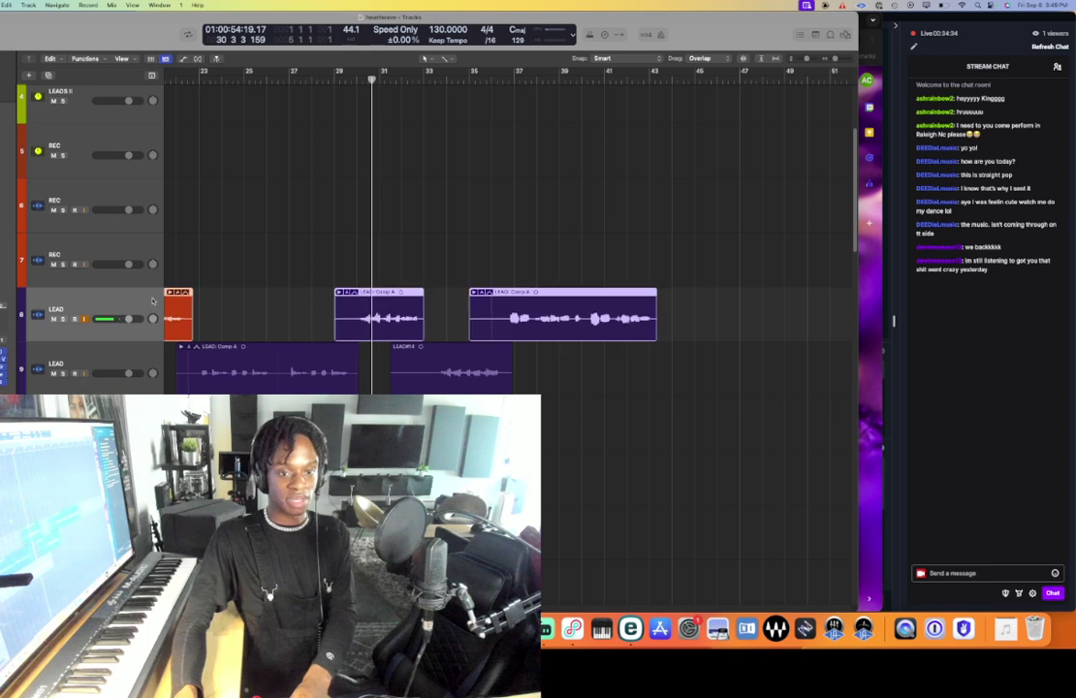
pyautogui.scroll(5, 99, 156)
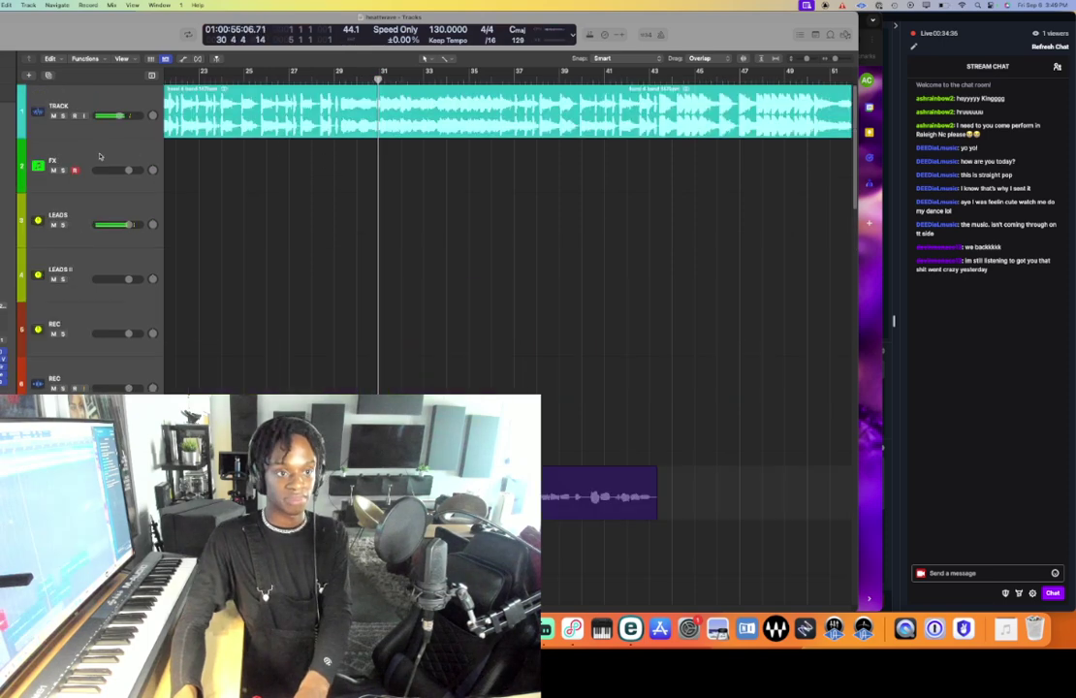
pyautogui.scroll(-6, 358, 136)
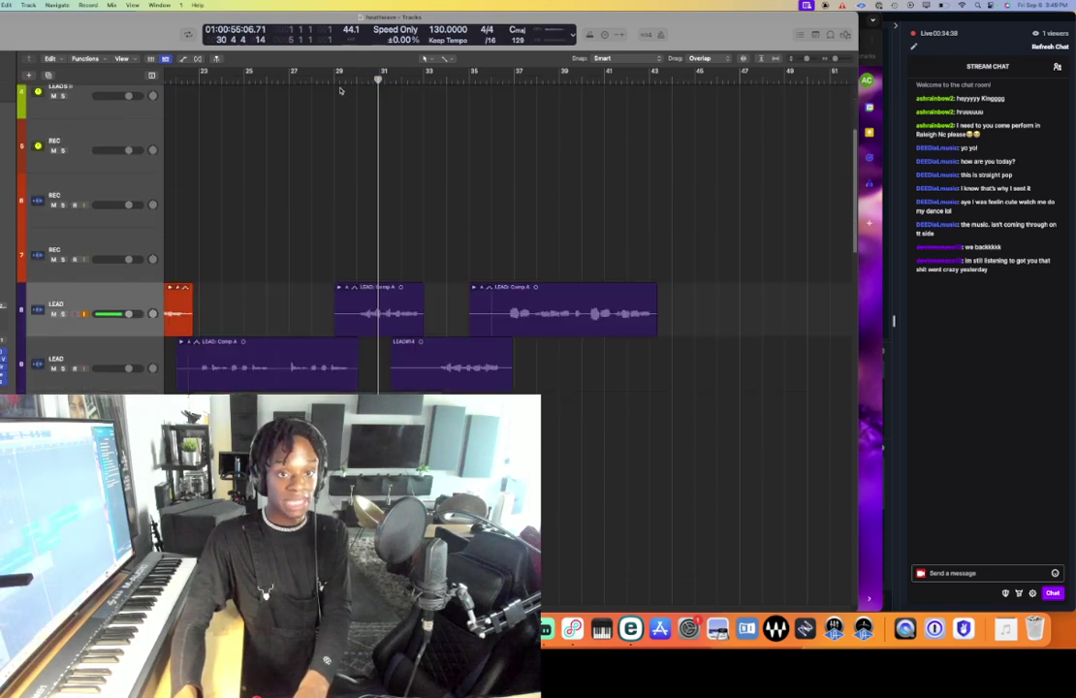
pyautogui.click(338, 82)
pyautogui.scroll(-2, 353, 99)
pyautogui.press('r')
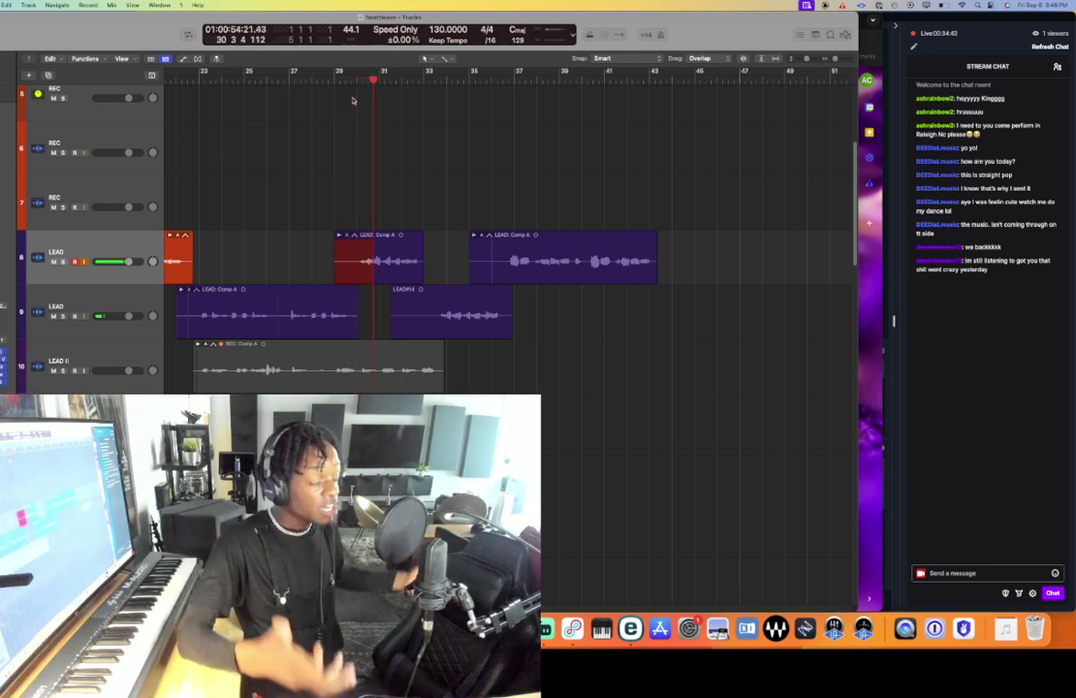
pyautogui.press('space')
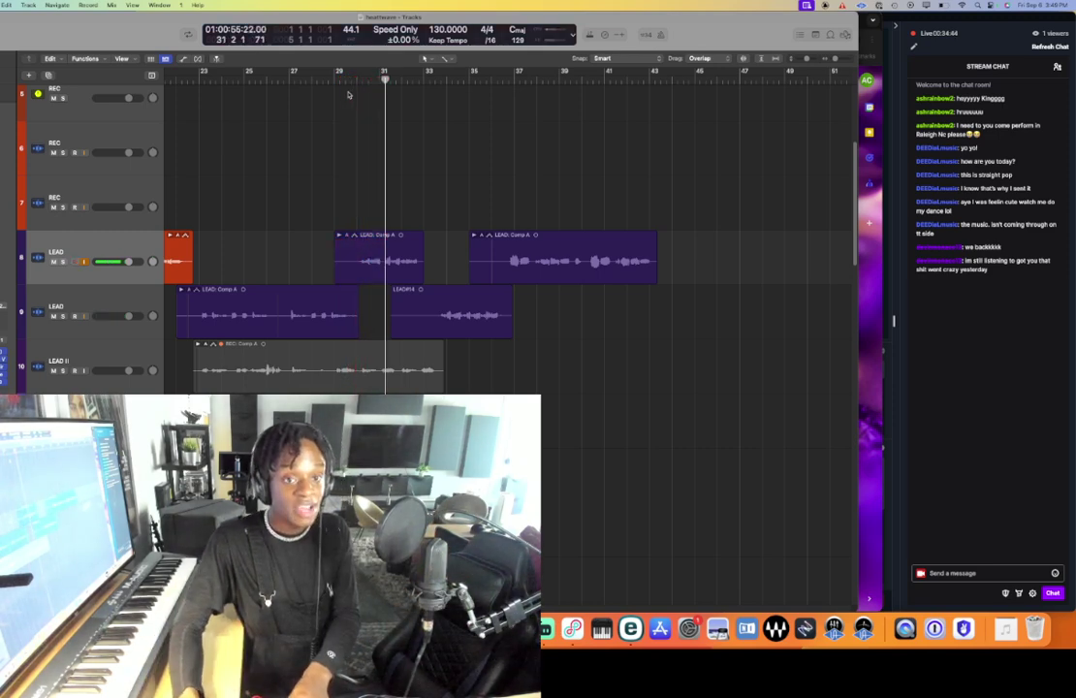
# - Record a new vocal take over the original LEAD comp from bar 29 to about bar 33
pyautogui.click(339, 79)
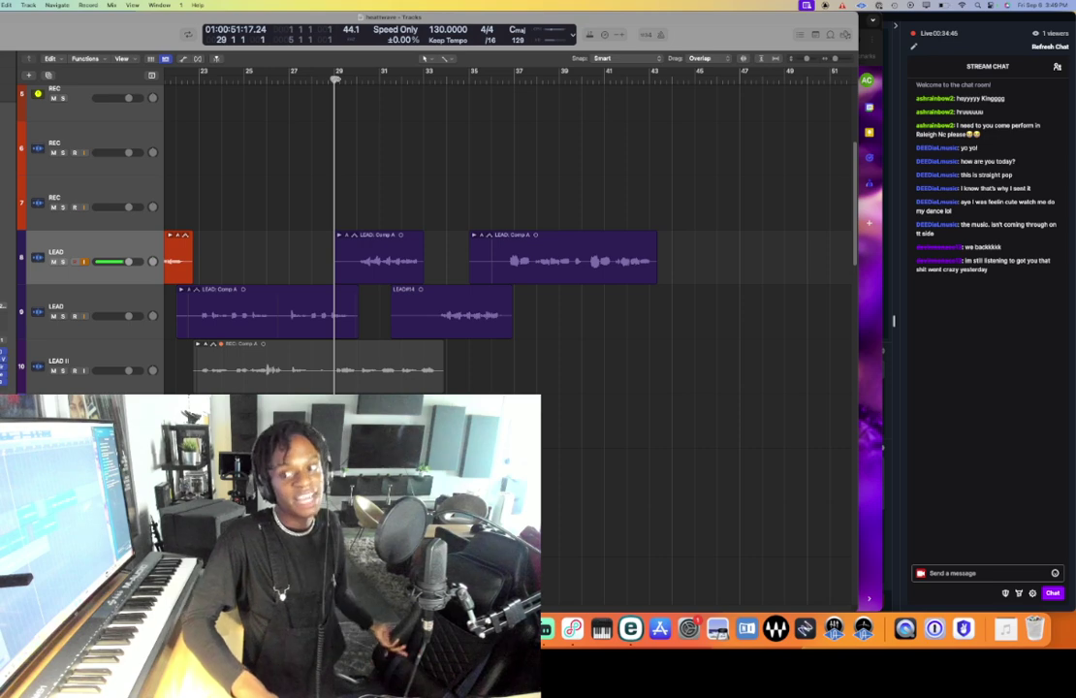
pyautogui.press('r')
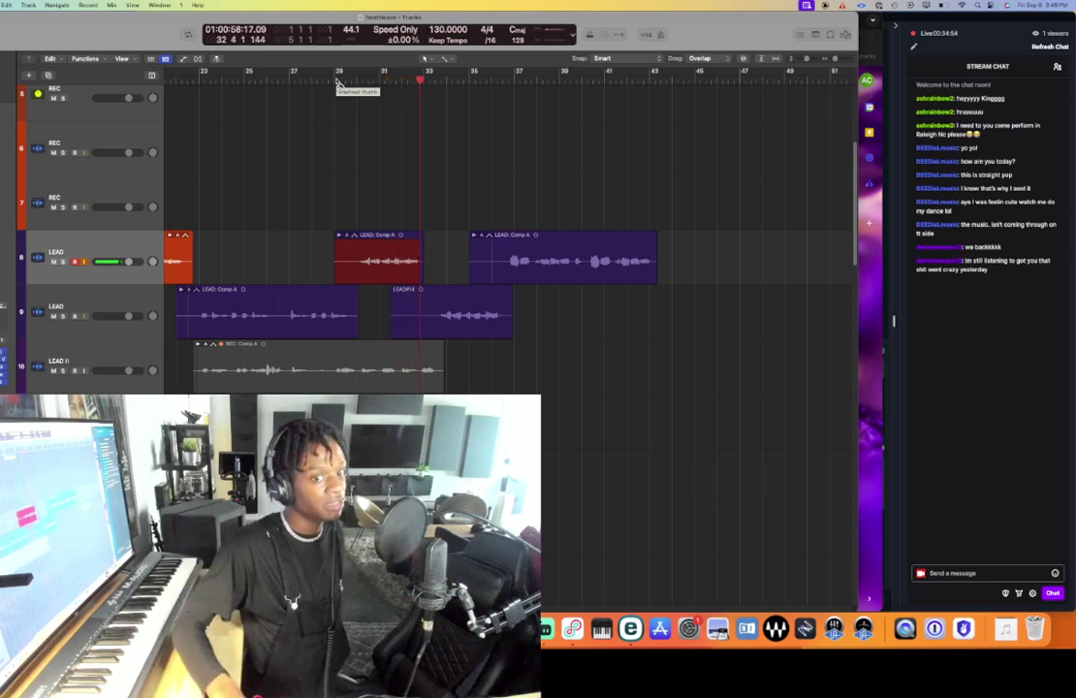
pyautogui.press('space')
# - Expand the bar 29 take folder, comp in Take 4 up to about bar 31 beat 3, and audition the comp
pyautogui.doubleClick(390, 246)
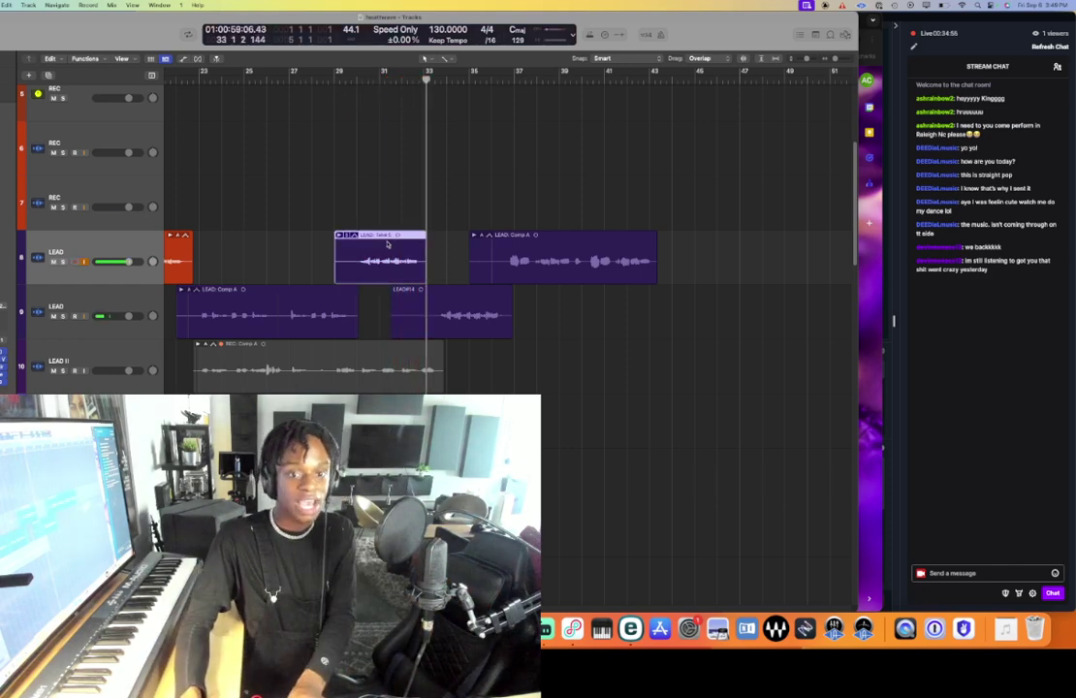
pyautogui.press('super+Down')
pyautogui.press('super+Right')
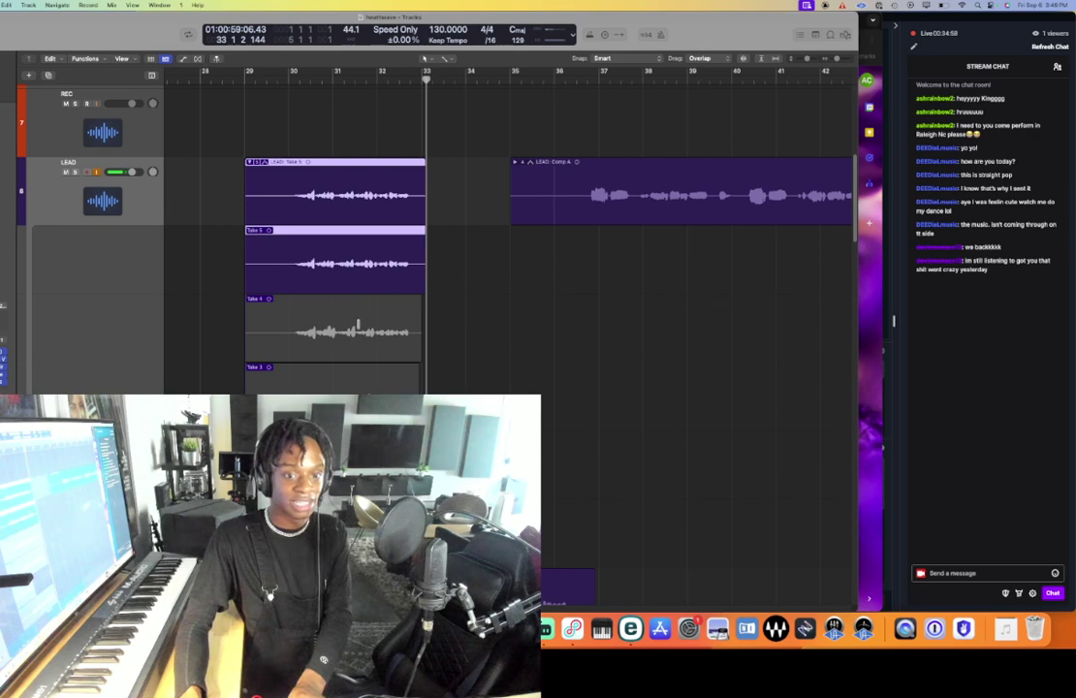
pyautogui.moveTo(357, 327); pyautogui.dragTo(245, 325)
pyautogui.doubleClick(285, 80)
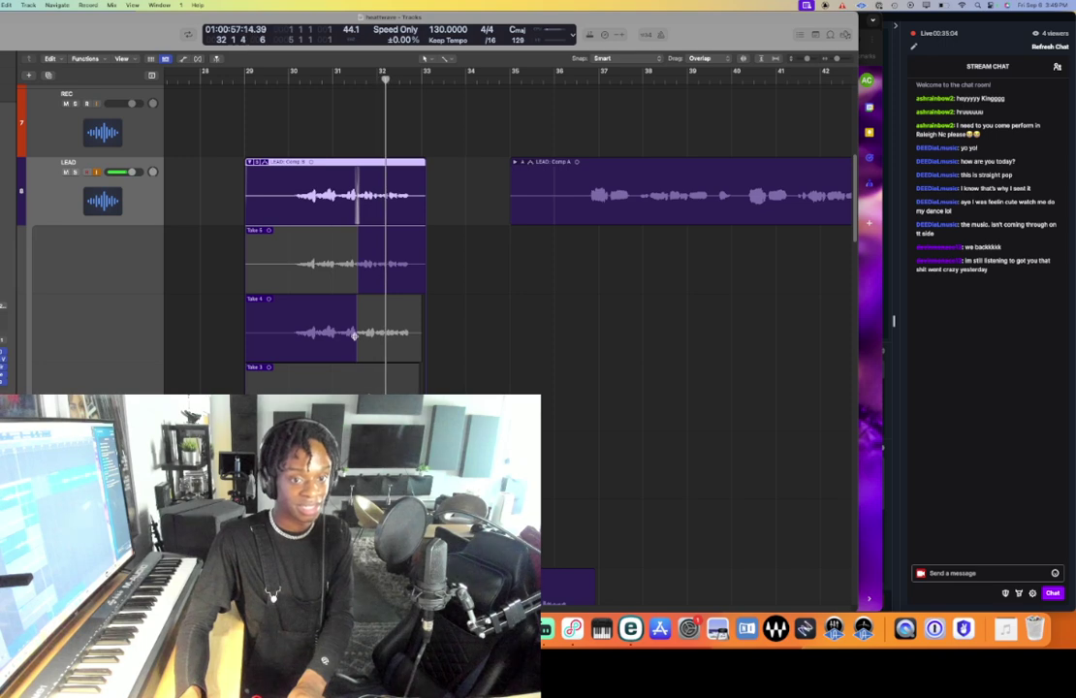
# - Fine-tune the comp transition from Take 4 to the newest take near bar 31 beat 3, and collapse the take folder
pyautogui.click(392, 271)
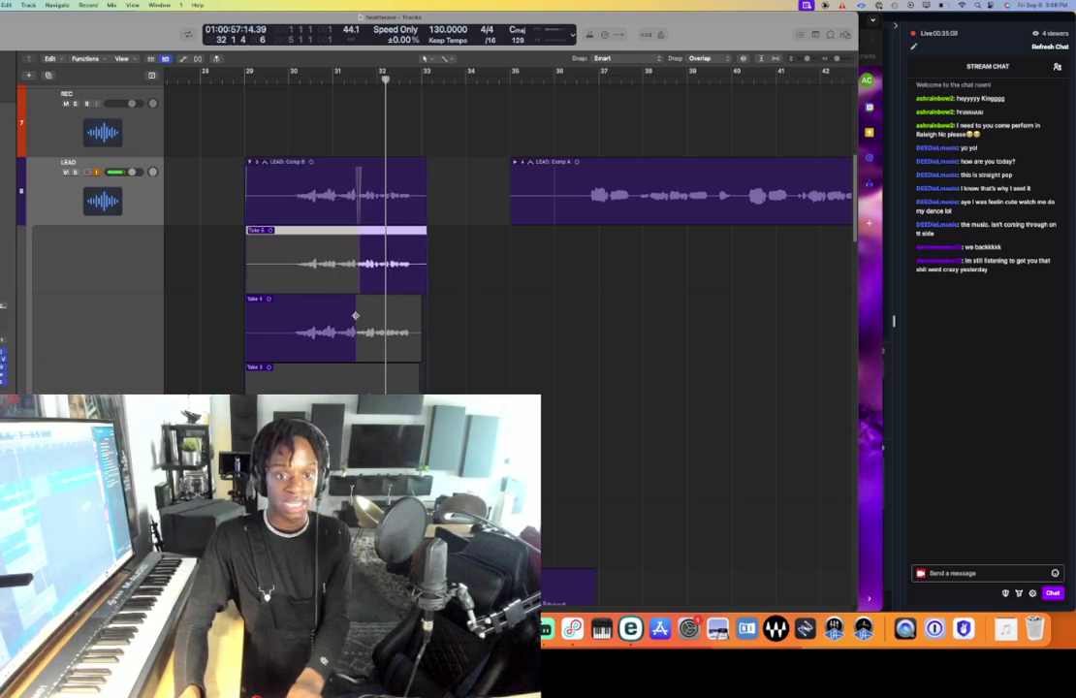
pyautogui.moveTo(355, 315); pyautogui.dragTo(355, 313)
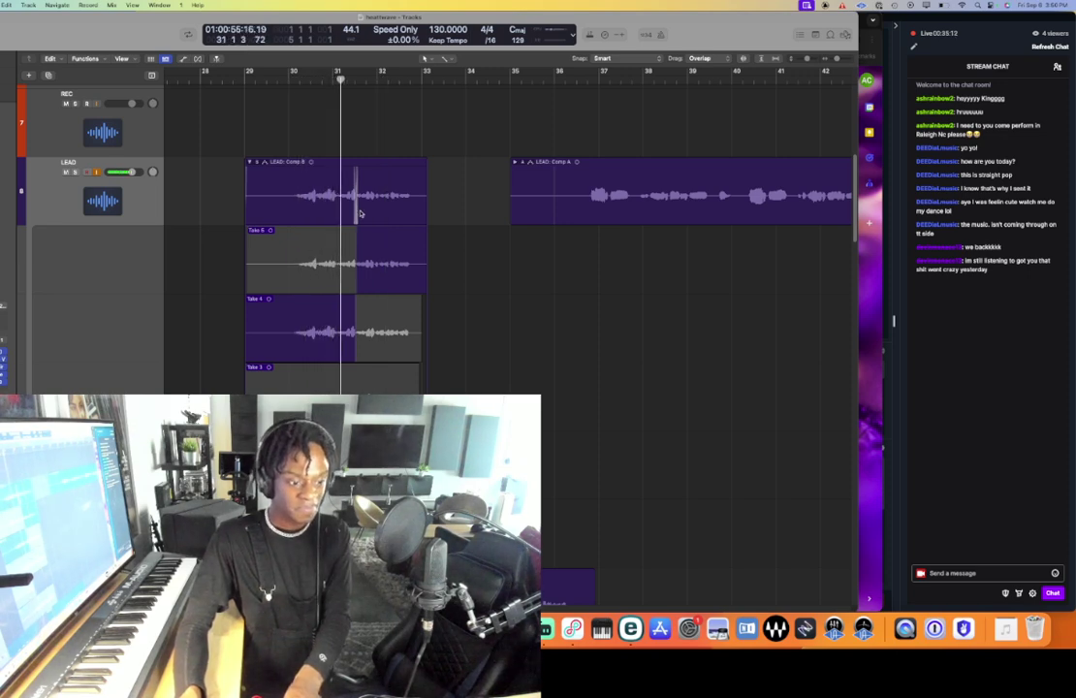
pyautogui.click(411, 236)
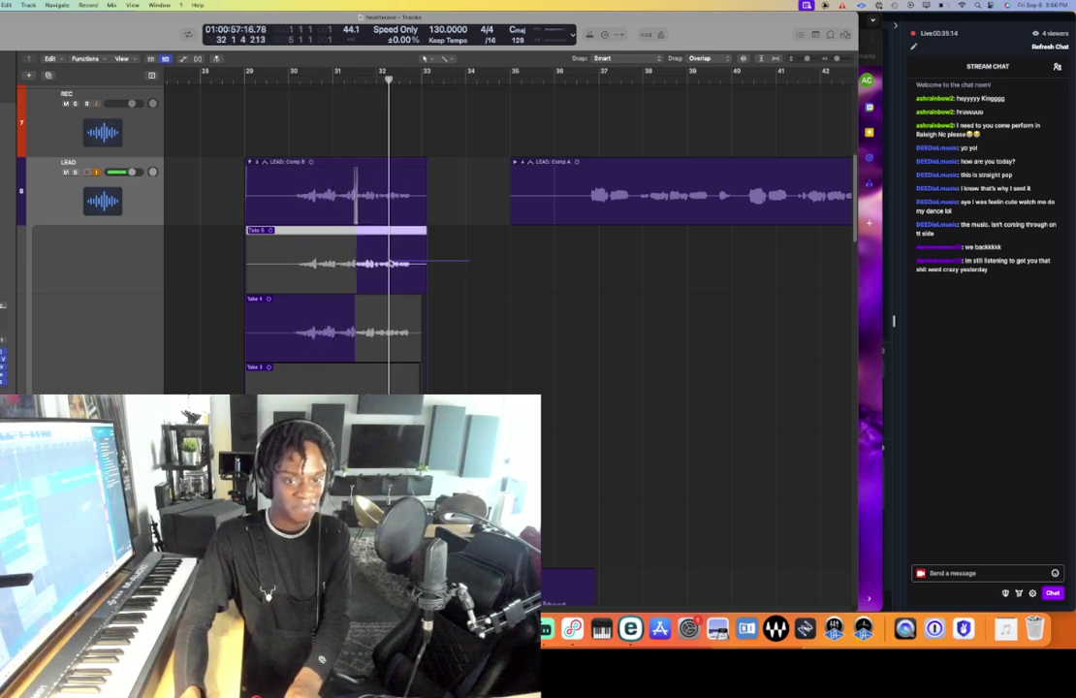
pyautogui.click(355, 305)
pyautogui.moveTo(355, 305); pyautogui.dragTo(357, 305)
pyautogui.doubleClick(390, 163)
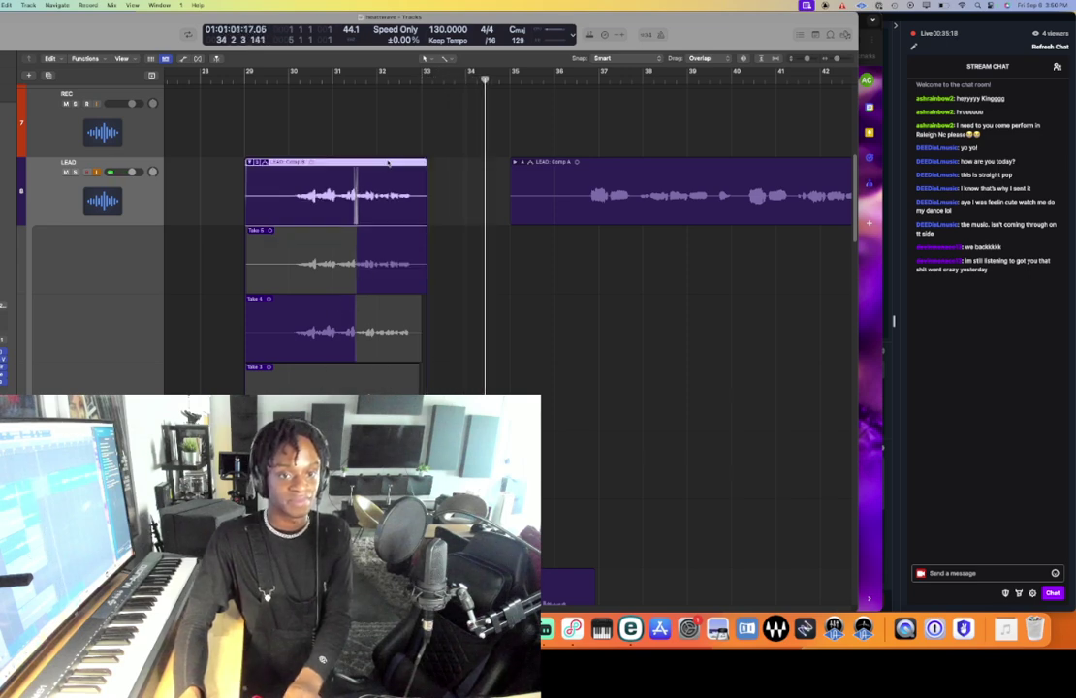
# - Select the duplicated LEAD track and record two new vocal takes over its region from bar 33 to about bar 36 beat 4
pyautogui.click(130, 267)
pyautogui.press('space')
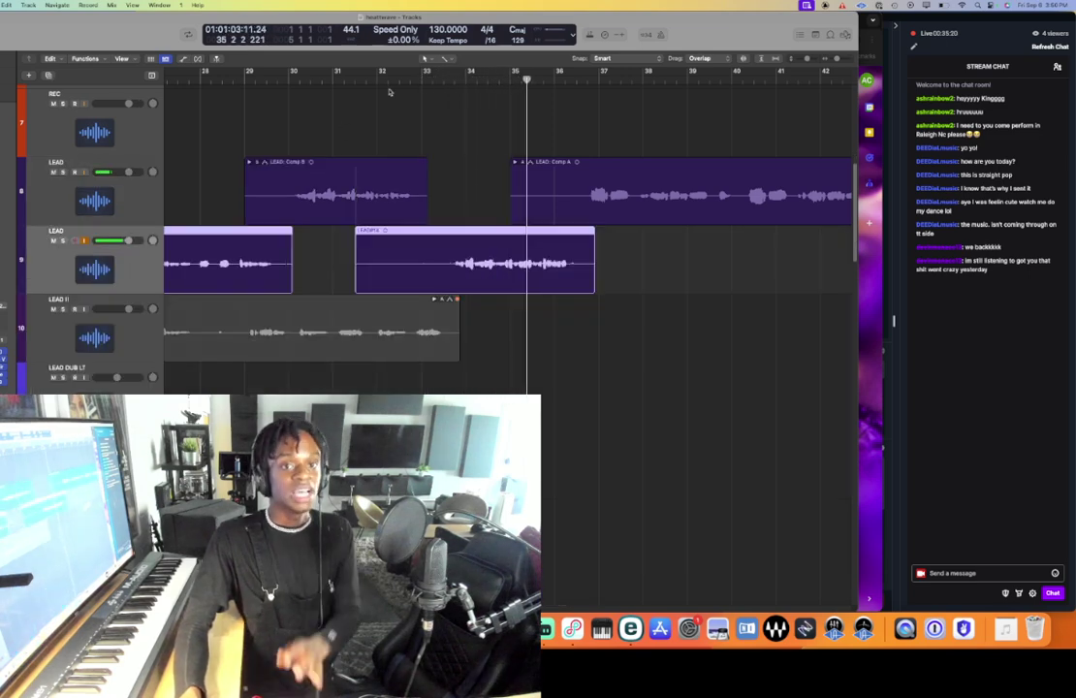
pyautogui.click(421, 79)
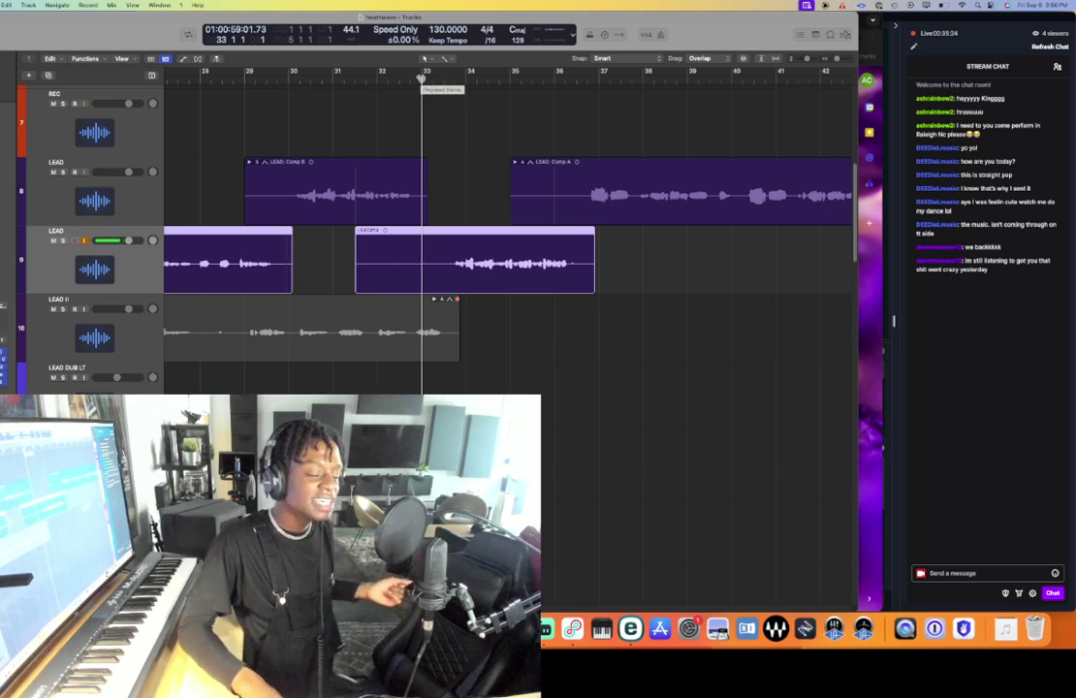
pyautogui.press('r')
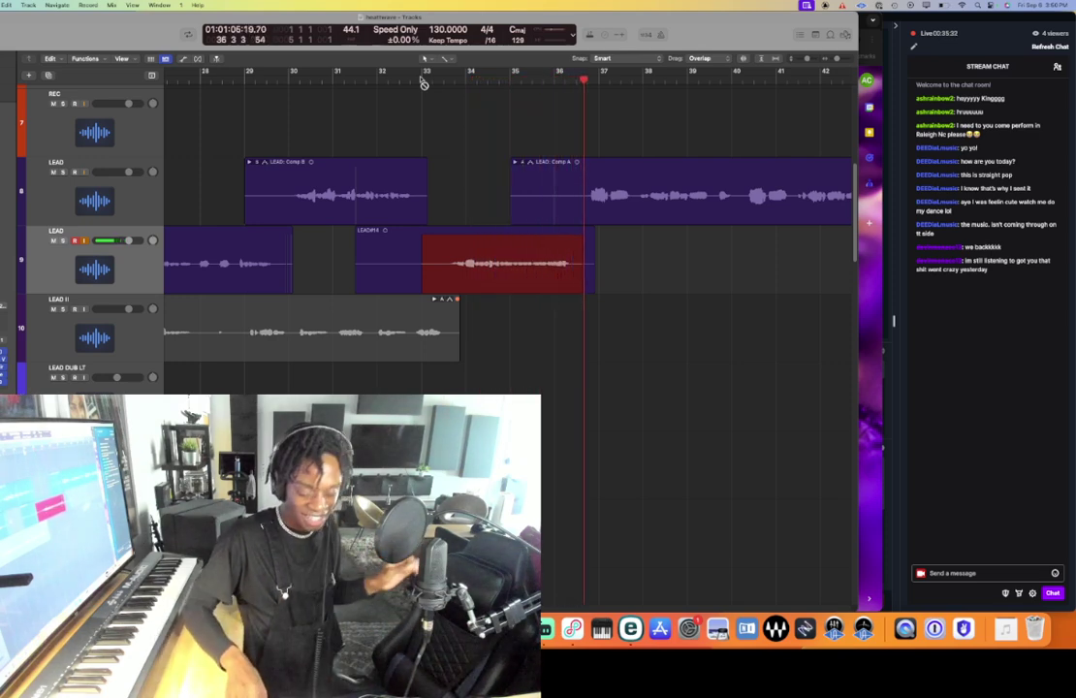
pyautogui.press('space')
pyautogui.click(424, 79)
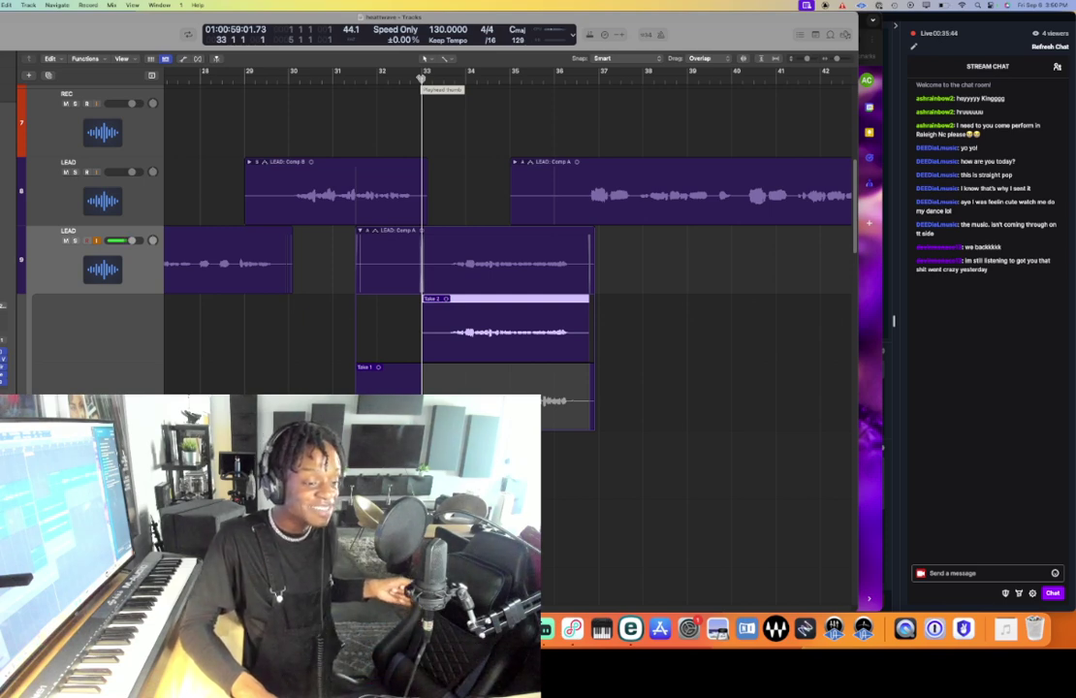
pyautogui.press('r')
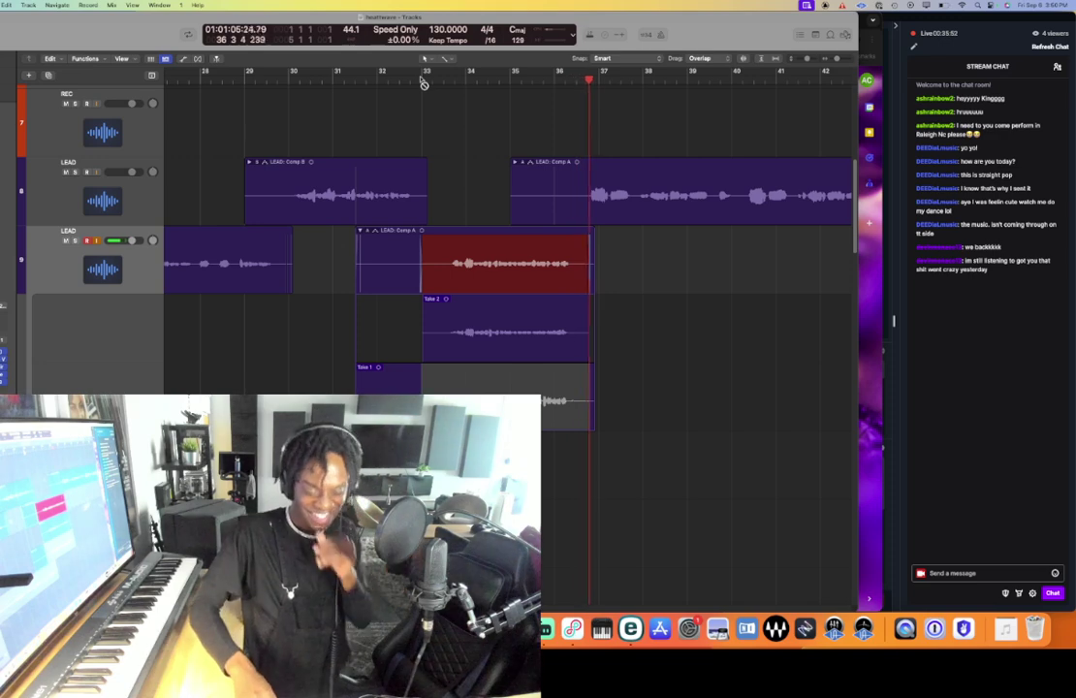
pyautogui.press('space')
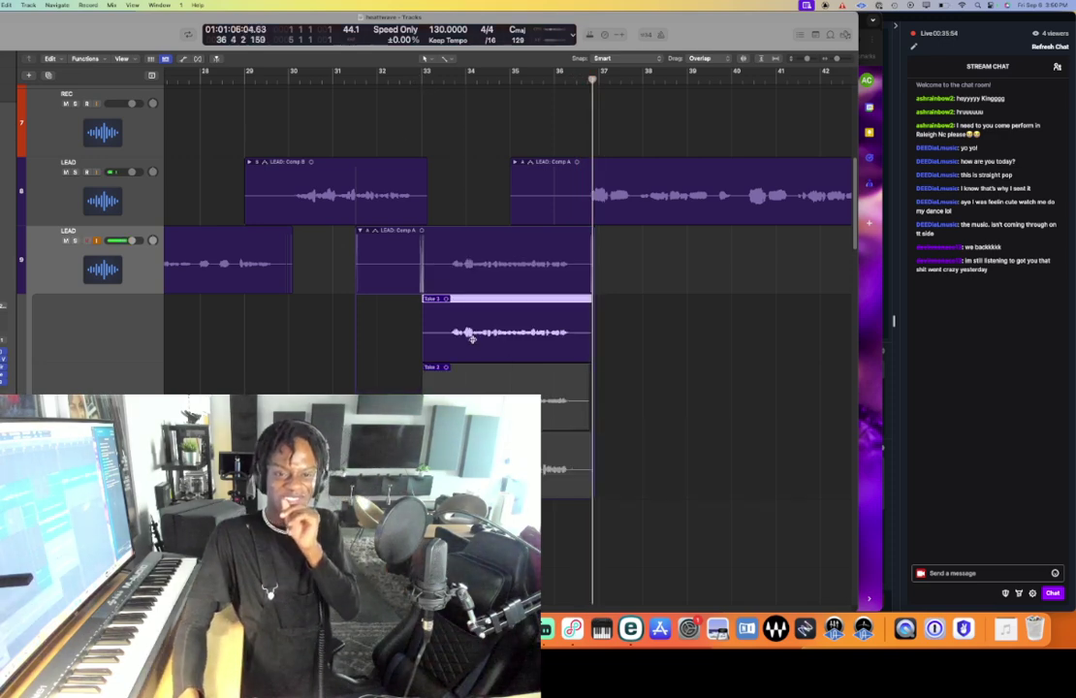
# - Collapse the duplicated LEAD track's new take folder and play back the vocals from bar 29 beat 4
pyautogui.doubleClick(448, 236)
pyautogui.click(277, 81)
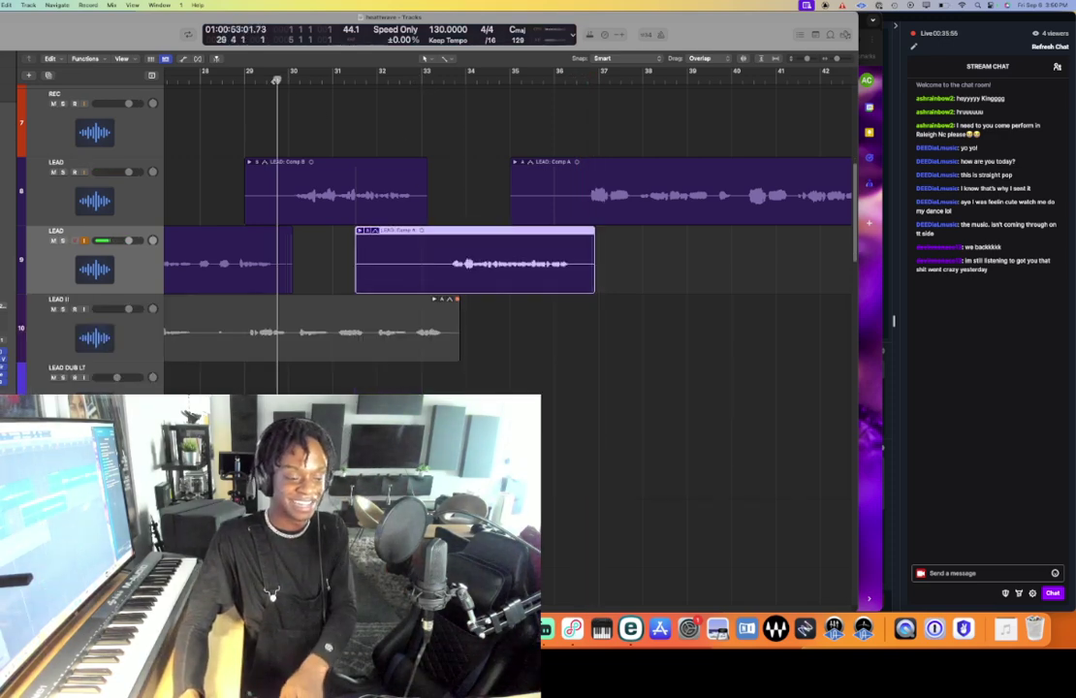
pyautogui.press('space')
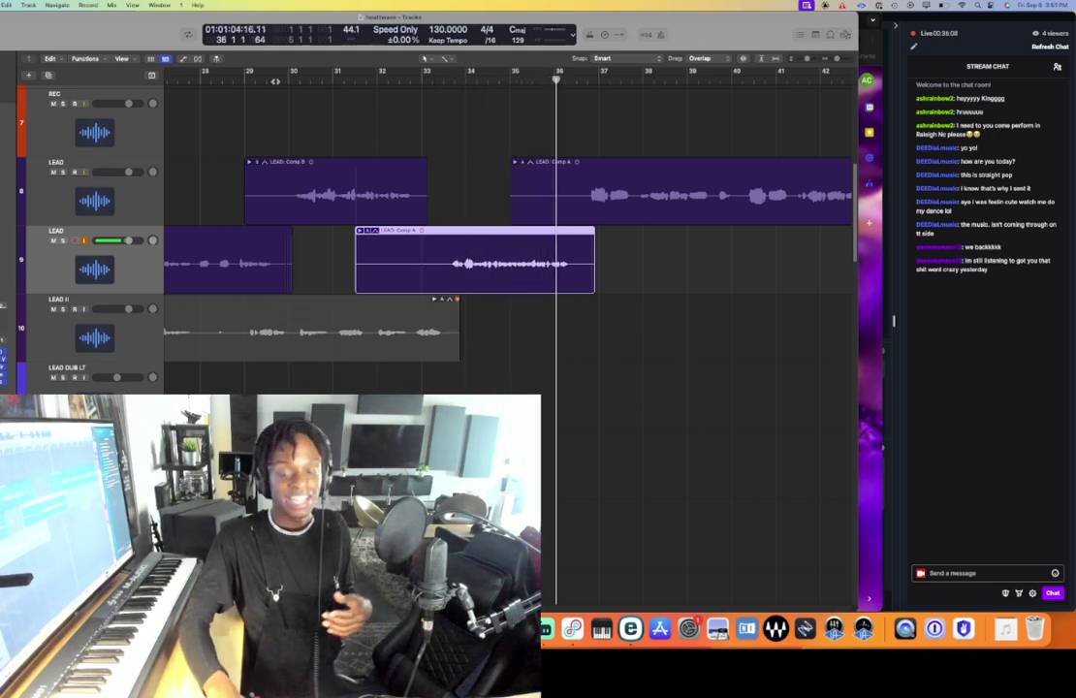
pyautogui.press('space')
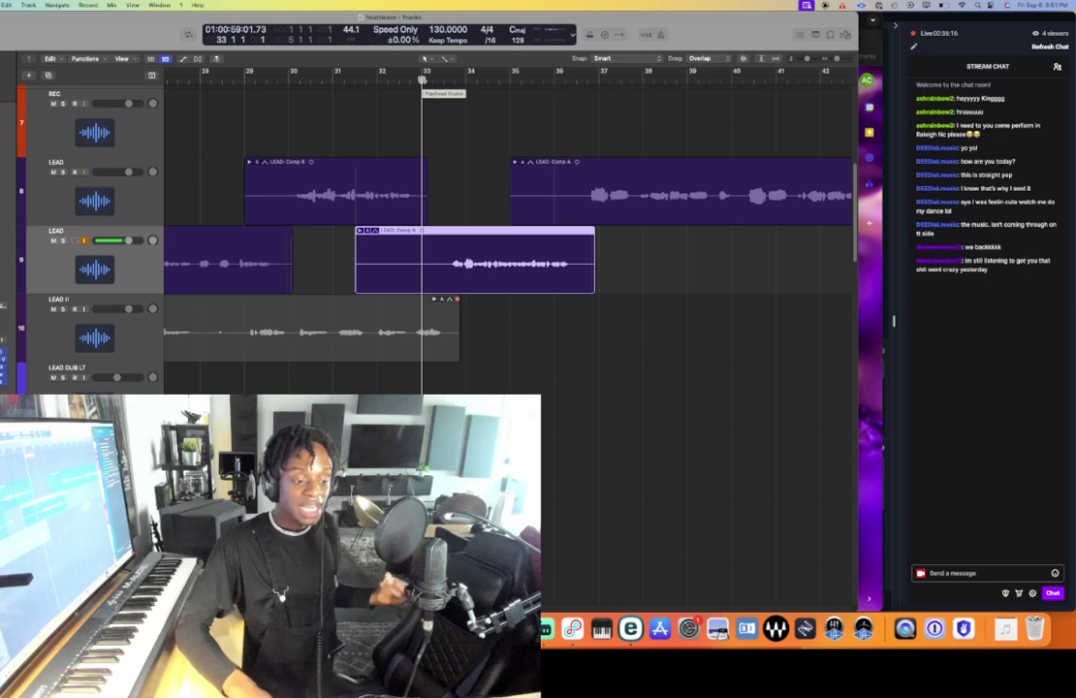
pyautogui.press('r')
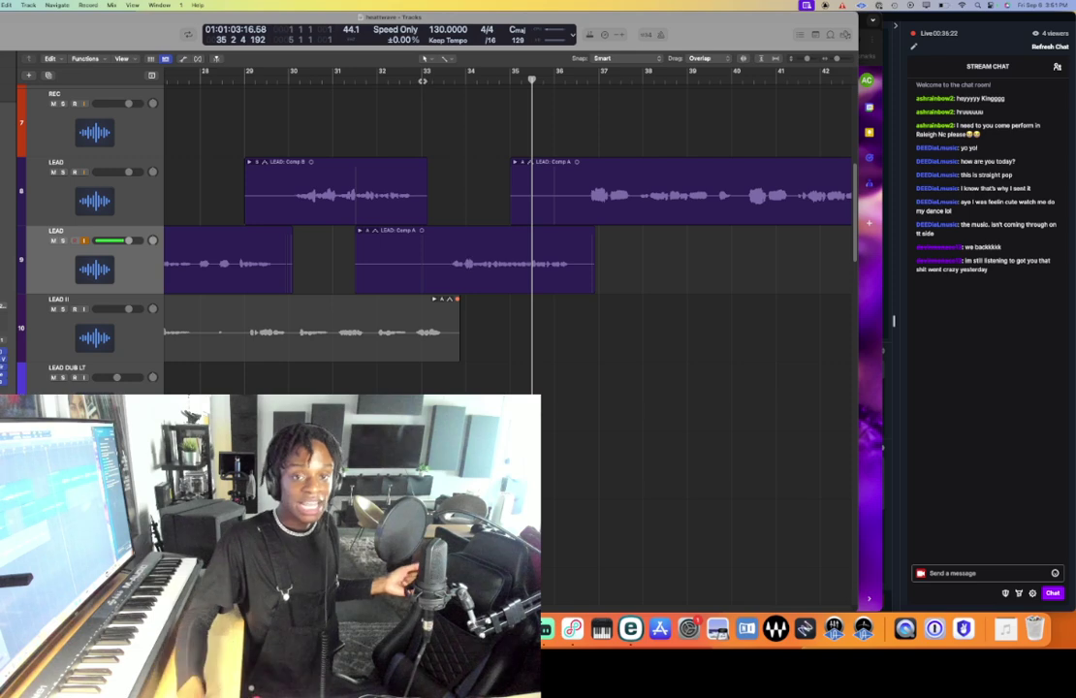
pyautogui.press('space')
pyautogui.press('r')
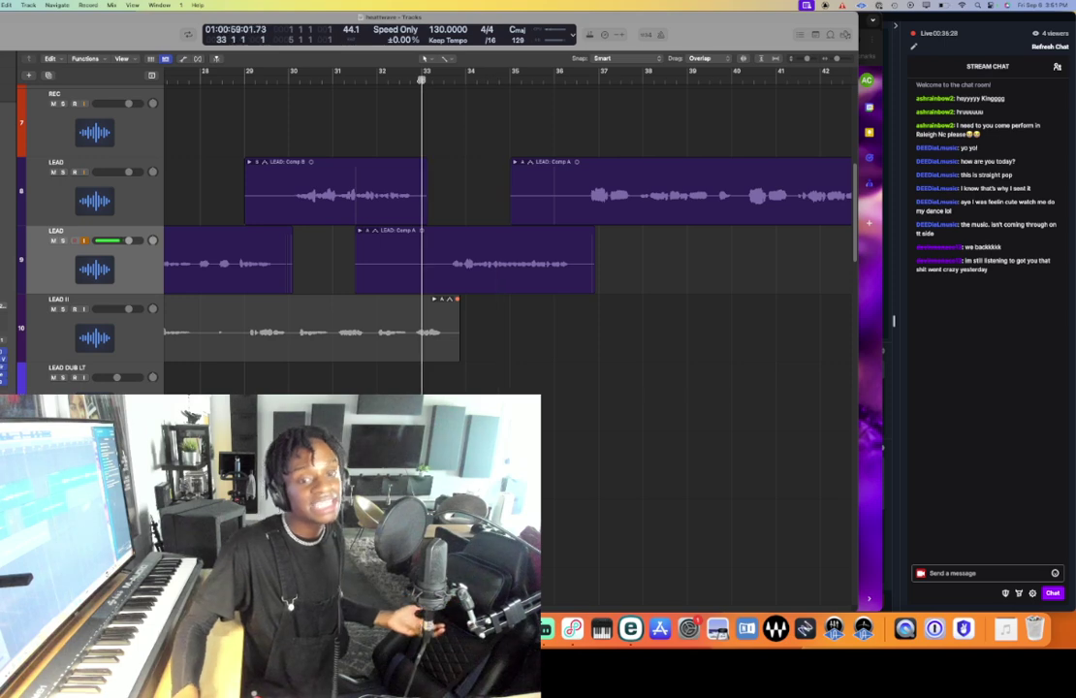
pyautogui.press('space')
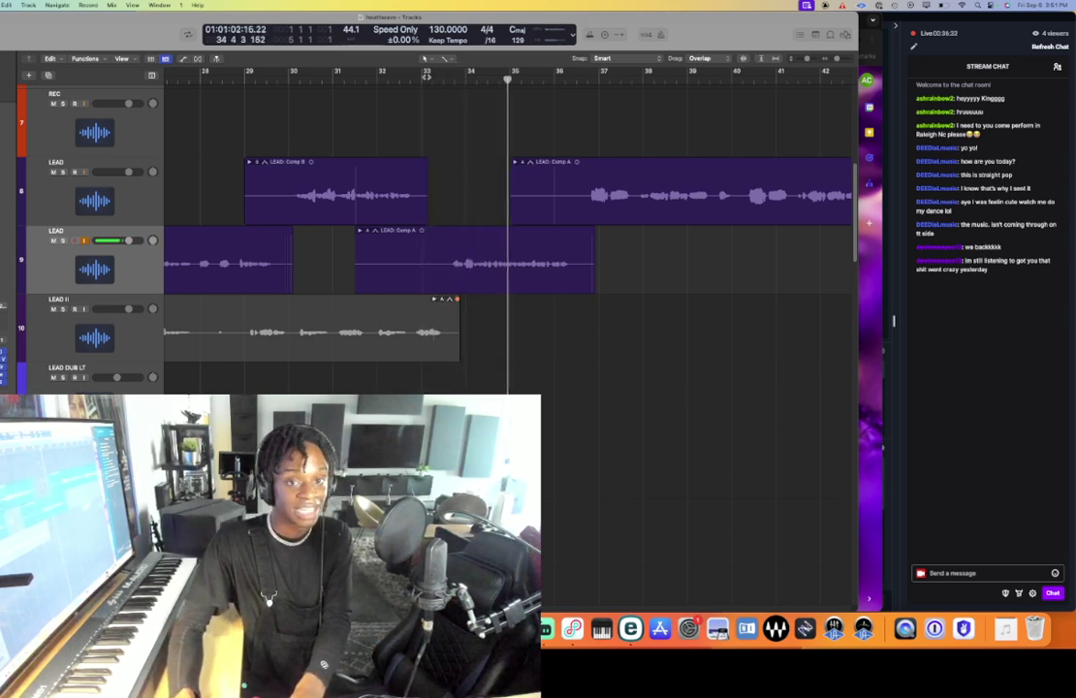
pyautogui.press('space')
# - Record another take on the duplicated LEAD track from bar 33 to about bar 36 beat 4 and audition the section
pyautogui.press('r')
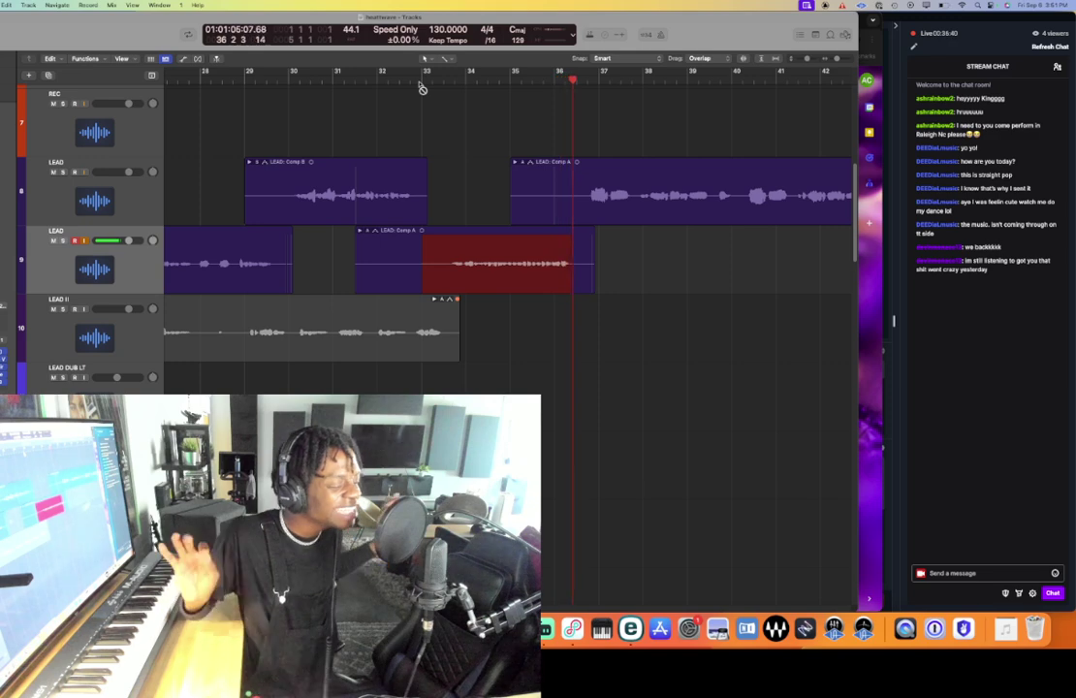
pyautogui.press('space')
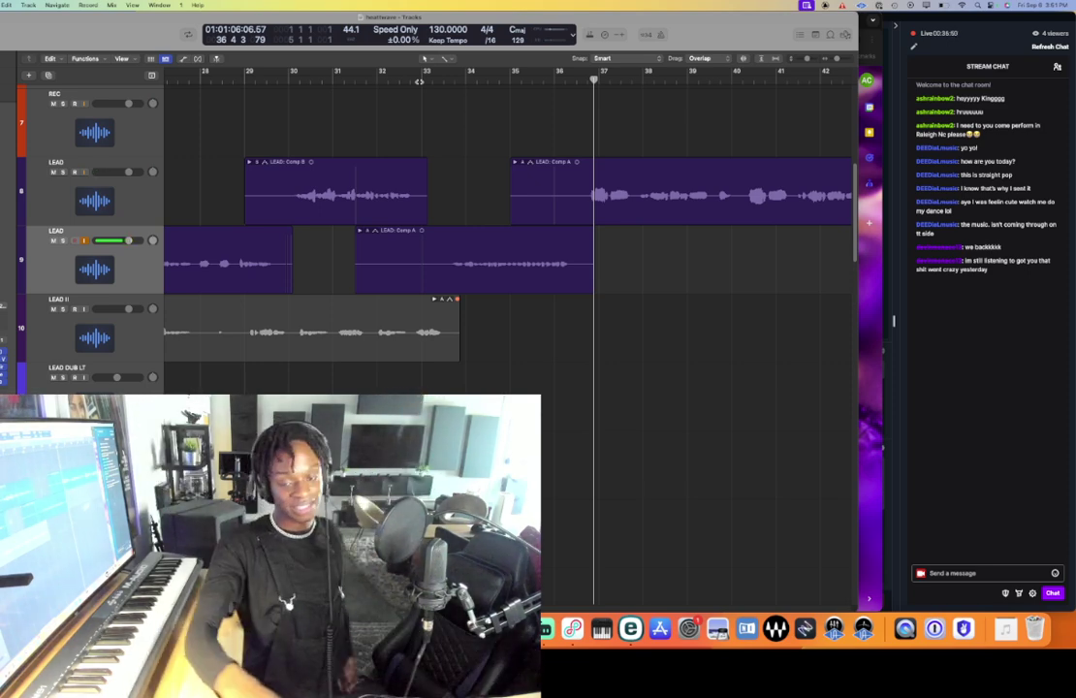
pyautogui.moveTo(275, 81); pyautogui.dragTo(270, 81)
pyautogui.press('space')
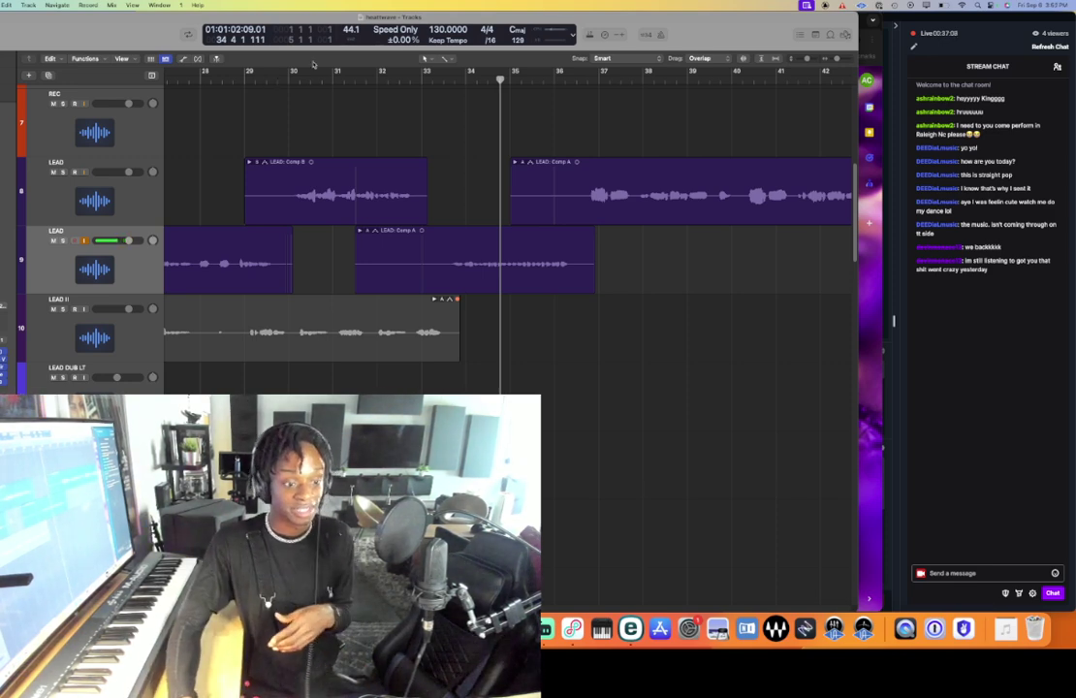
# - Reduce the track heights and move a REC track below AD LIB MID, directly above the H1 tracks
pyautogui.press('super+Up')
pyautogui.press('super+Up')
pyautogui.press('super+Up')
pyautogui.press('super+Up')
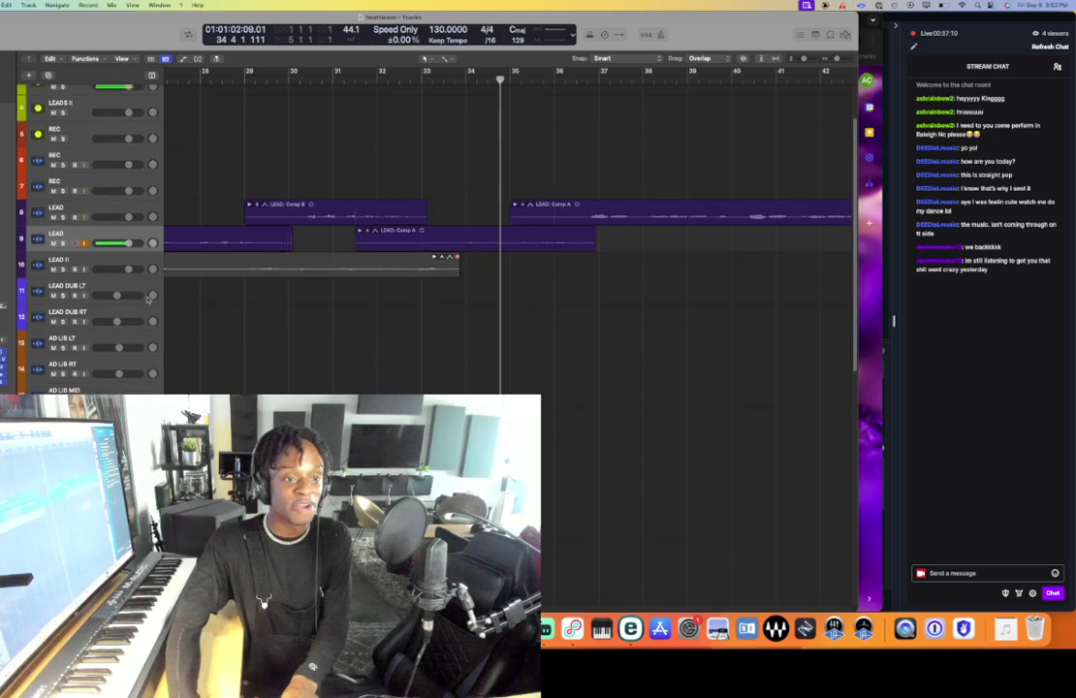
pyautogui.moveTo(72, 153); pyautogui.dragTo(72, 392)
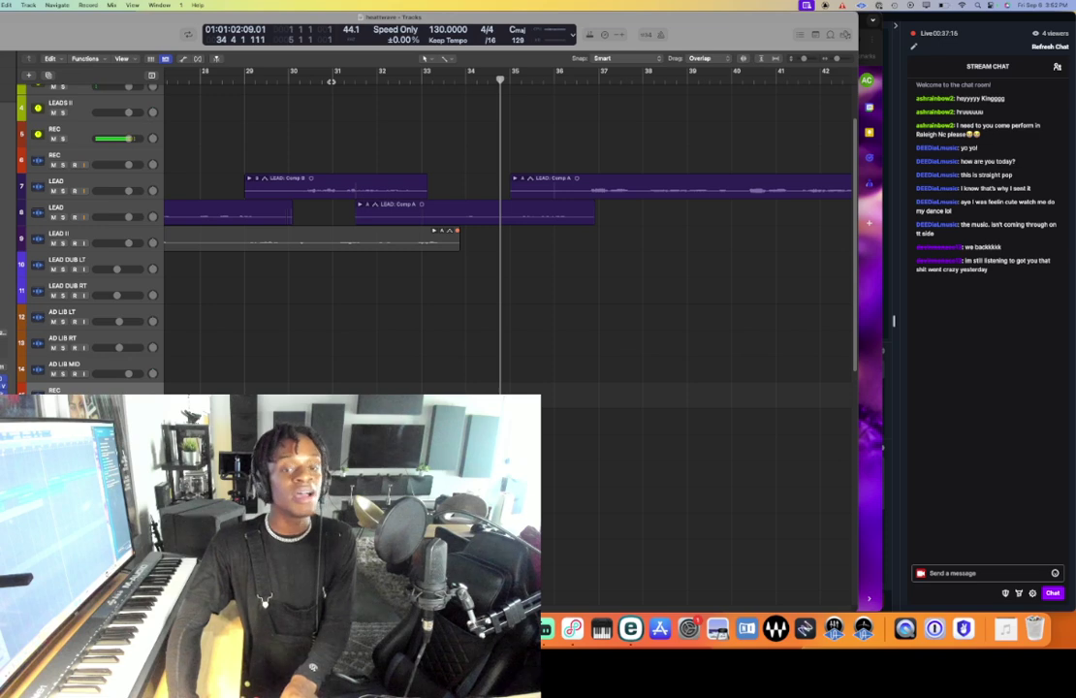
# - Copy the Auto-Tune insert onto the H1 channel strips in the mixer
pyautogui.click(331, 80)
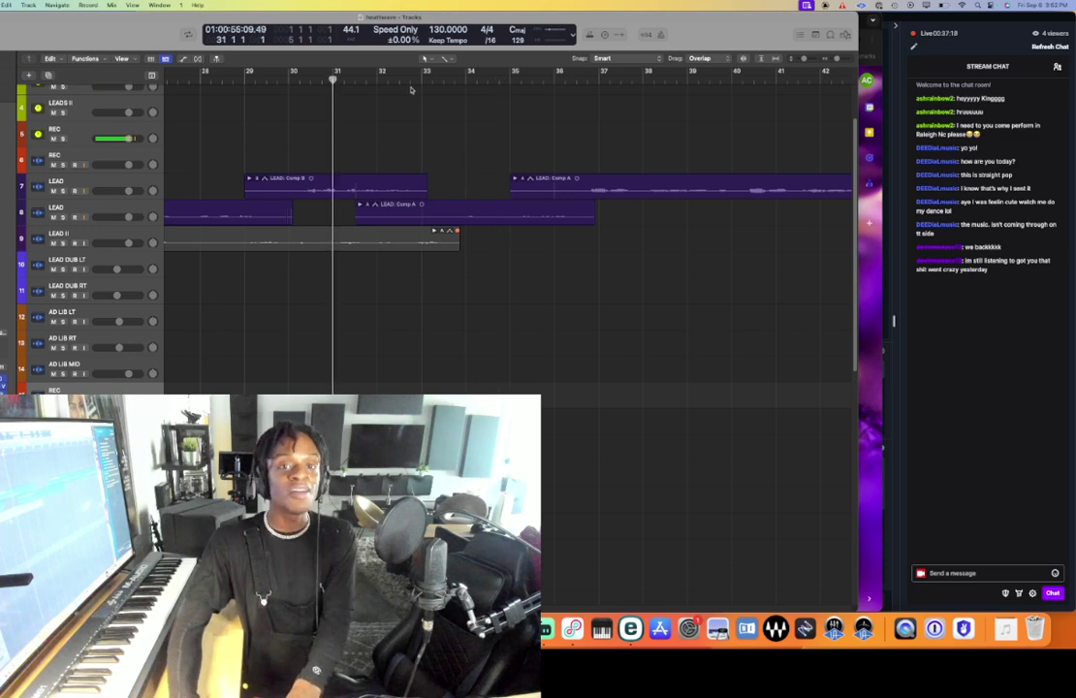
pyautogui.press('x')
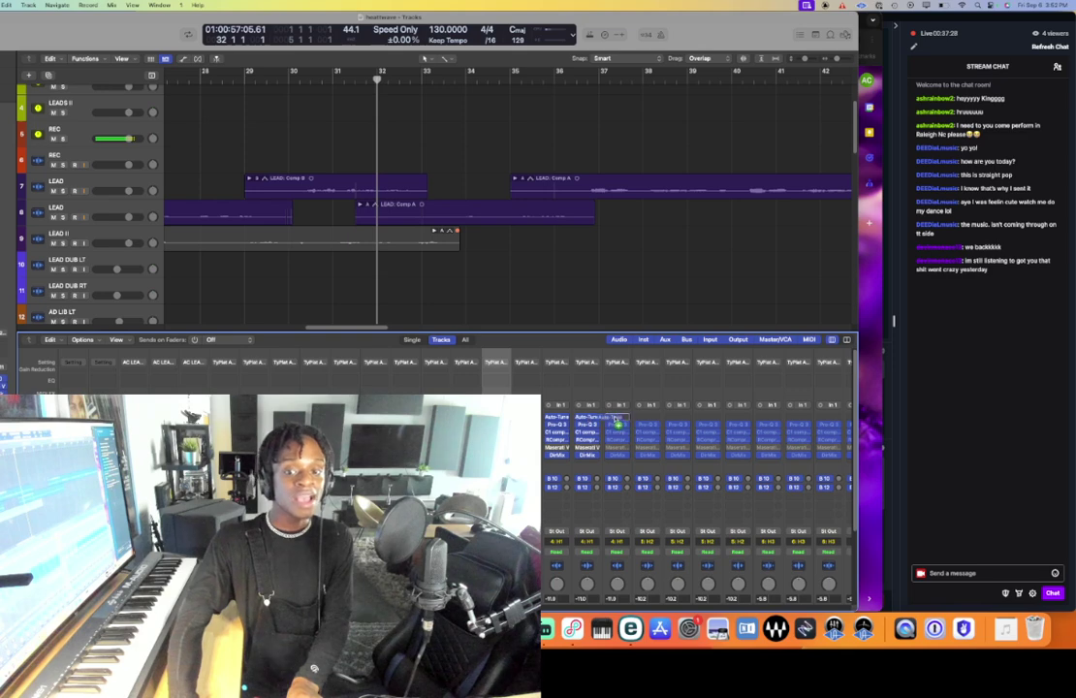
pyautogui.press('x')
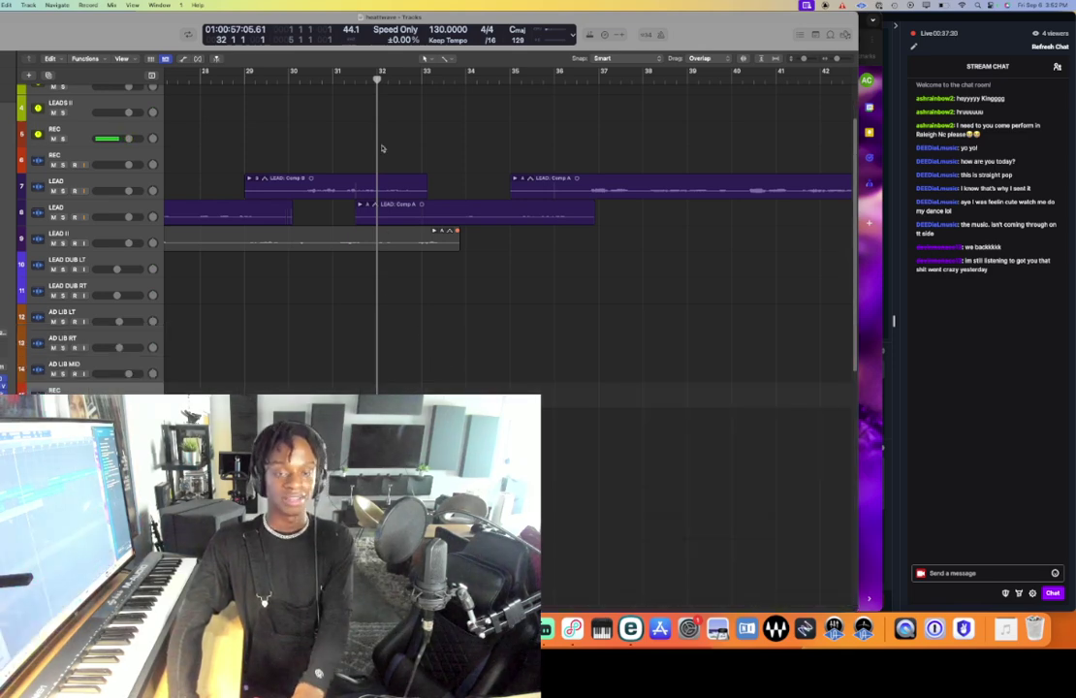
# - Record two harmony takes on the moved REC track from bar 32 to about bar 33 beat 3 and move the take folder to H1 L1
pyautogui.scroll(-3, 382, 146)
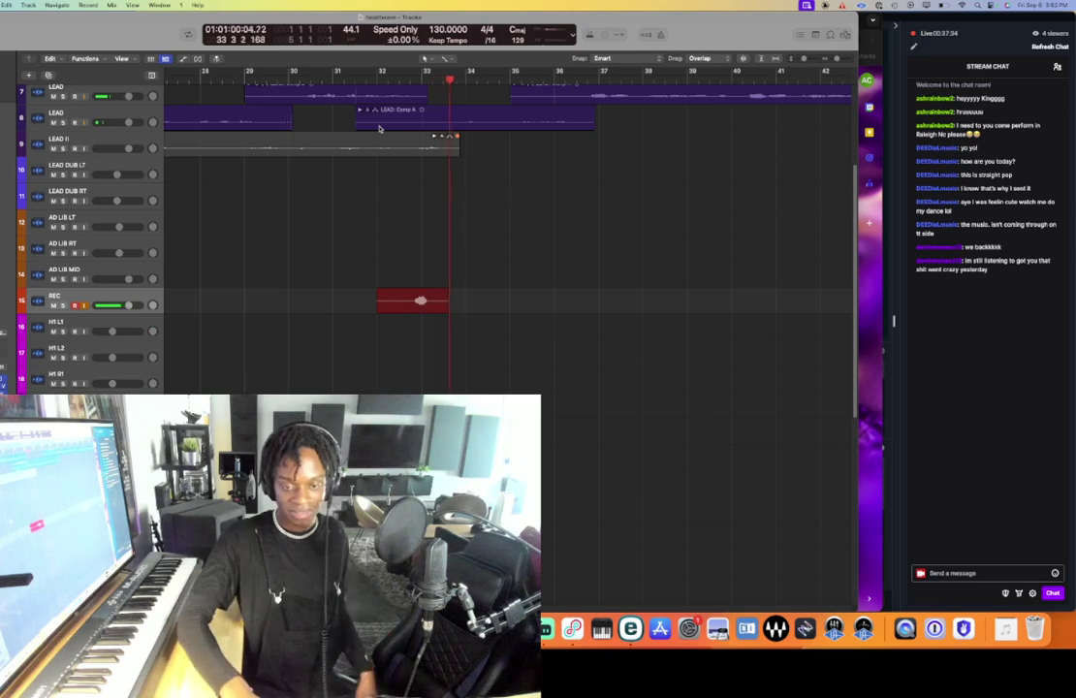
pyautogui.press('space')
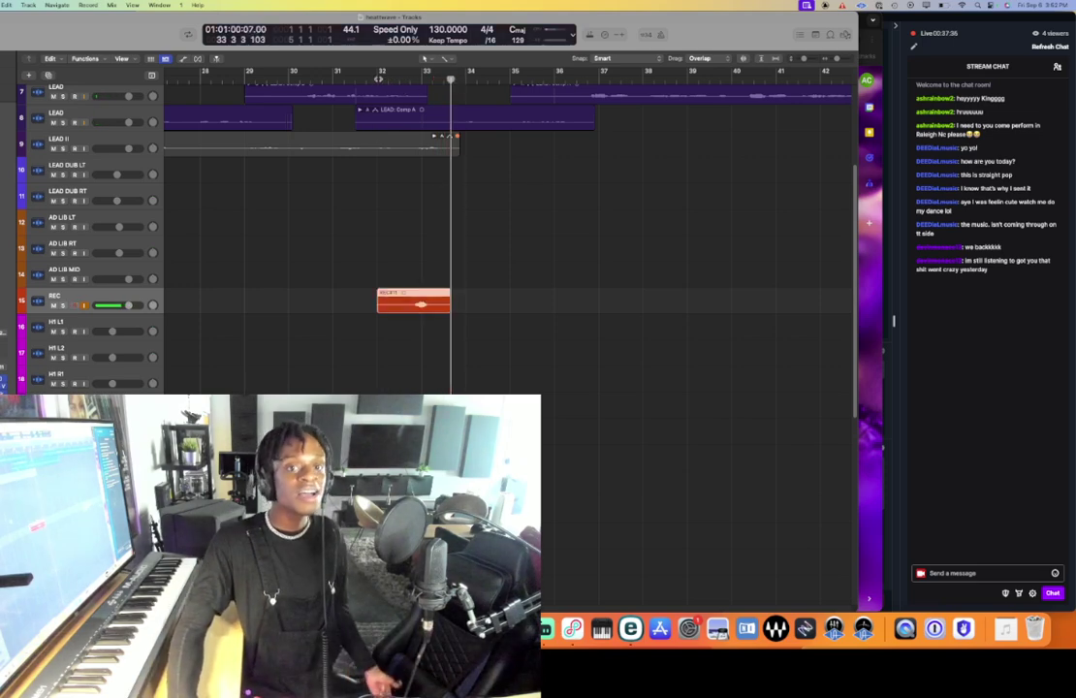
pyautogui.click(378, 77)
pyautogui.press('r')
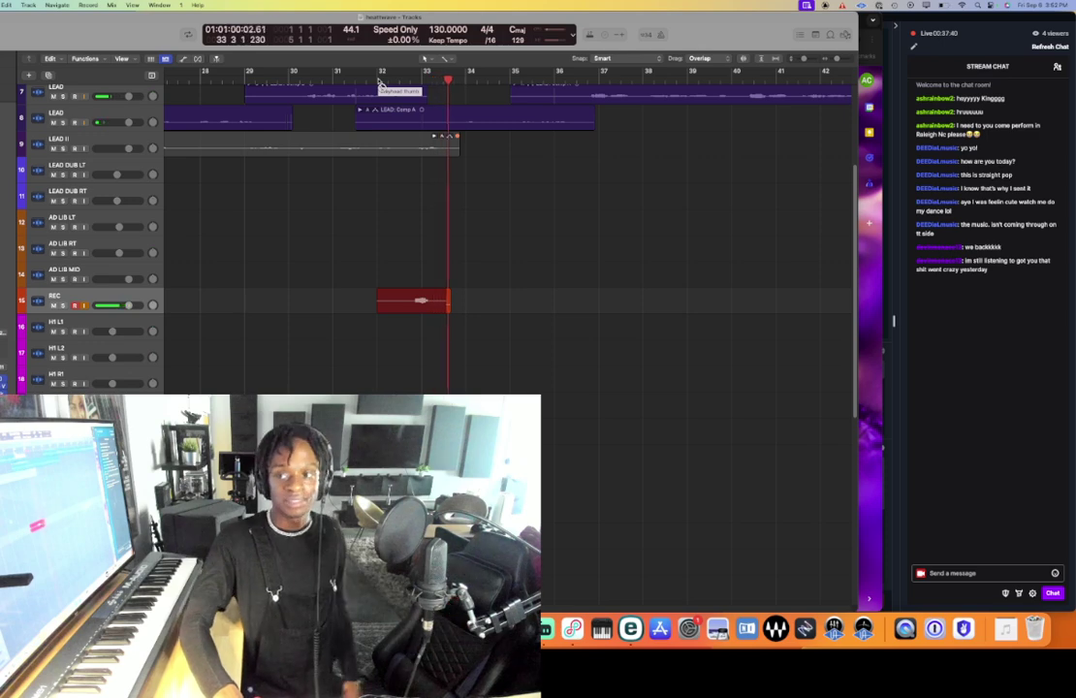
pyautogui.press('space')
pyautogui.doubleClick(410, 292)
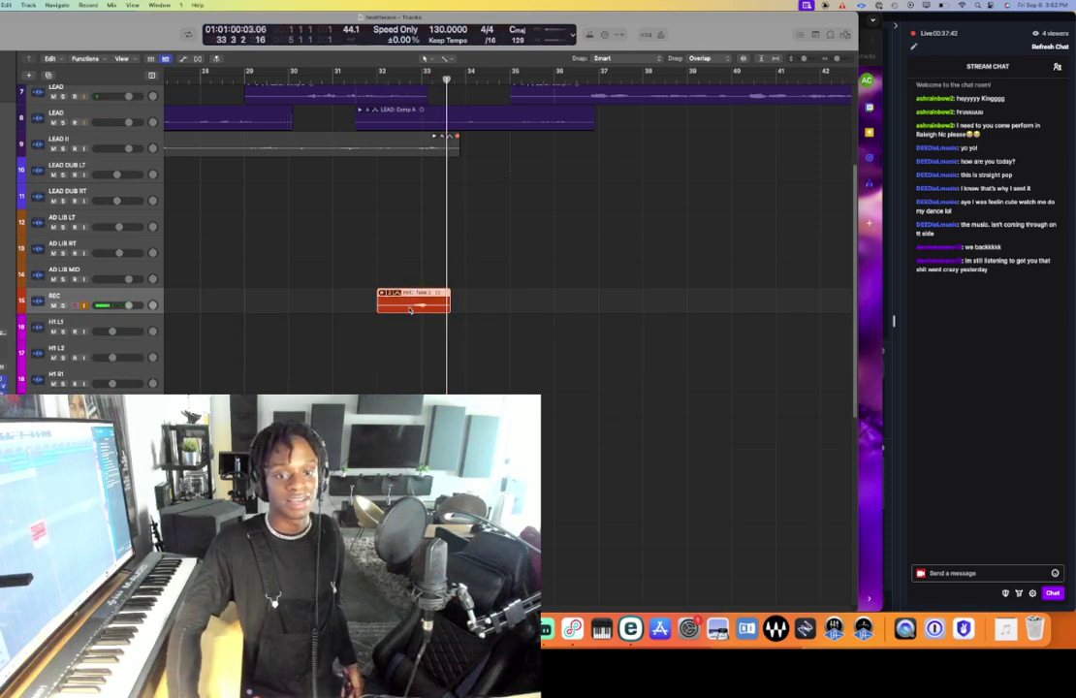
pyautogui.moveTo(410, 308); pyautogui.dragTo(410, 330)
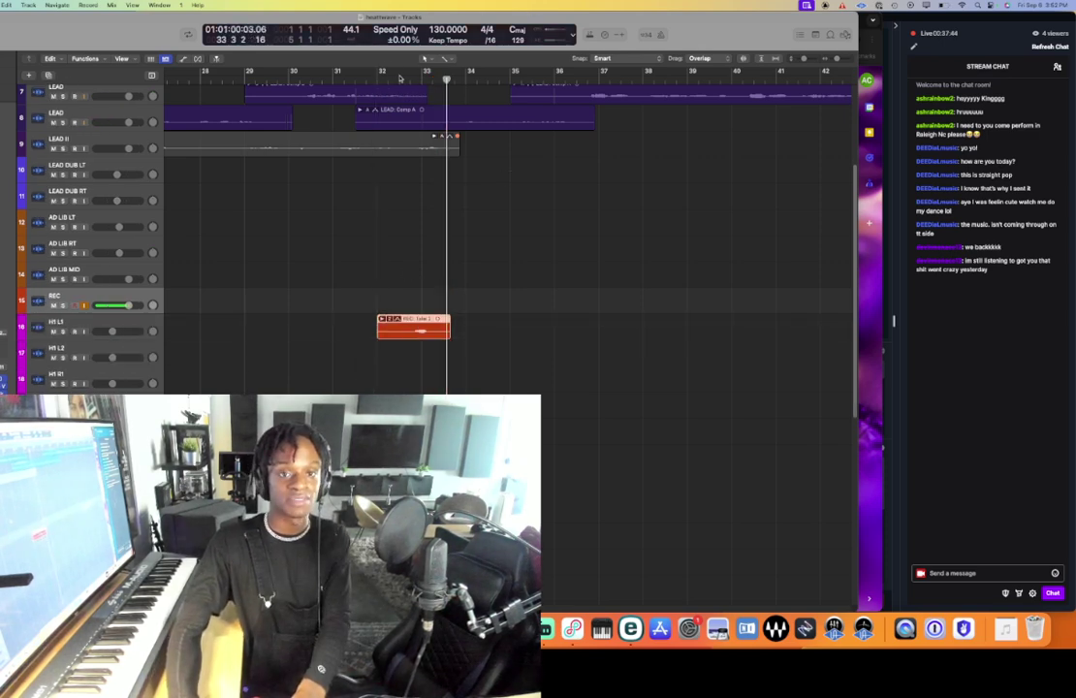
# - Set a cycle range from bar 32 beat 3 to bar 35 beat 3, record harmony takes on REC, and move them to H1 L2
pyautogui.moveTo(400, 73)
pyautogui.mouseDown()
pyautogui.moveTo(532, 96)
pyautogui.moveTo(532, 129)
pyautogui.mouseUp()
pyautogui.hscroll(-4, 532, 129)
pyautogui.press('r')
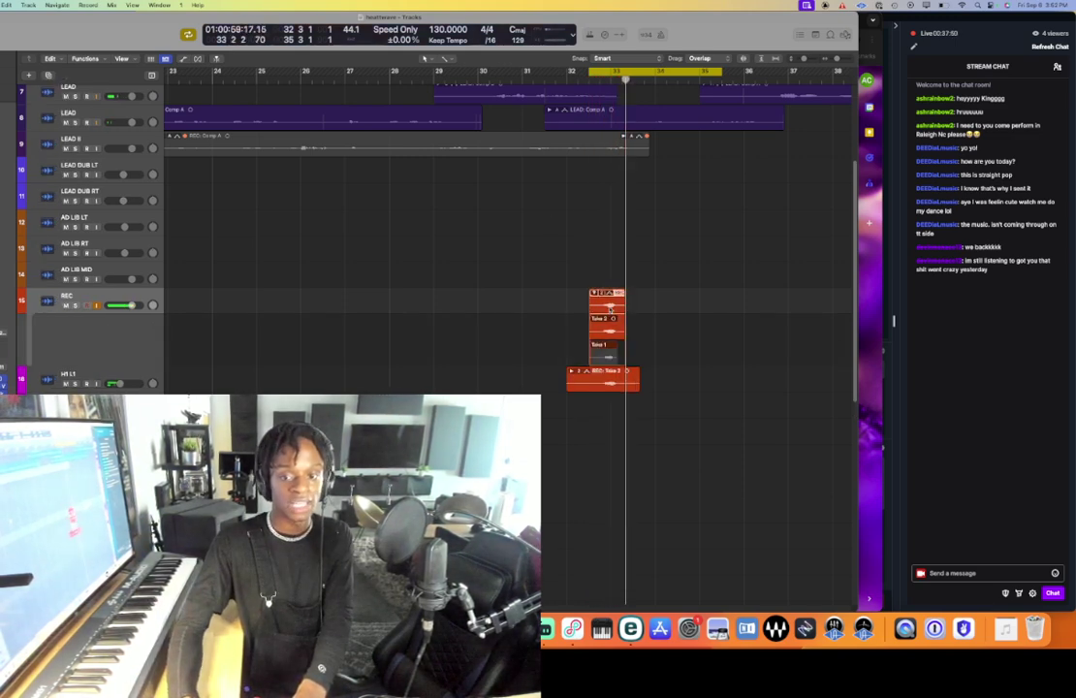
pyautogui.doubleClick(608, 299)
pyautogui.moveTo(609, 300); pyautogui.dragTo(609, 350)
# - Record two more harmony passes on REC from bar 32 beat 3, placing one on H1 R1 and the other on H1 R2
pyautogui.press('r')
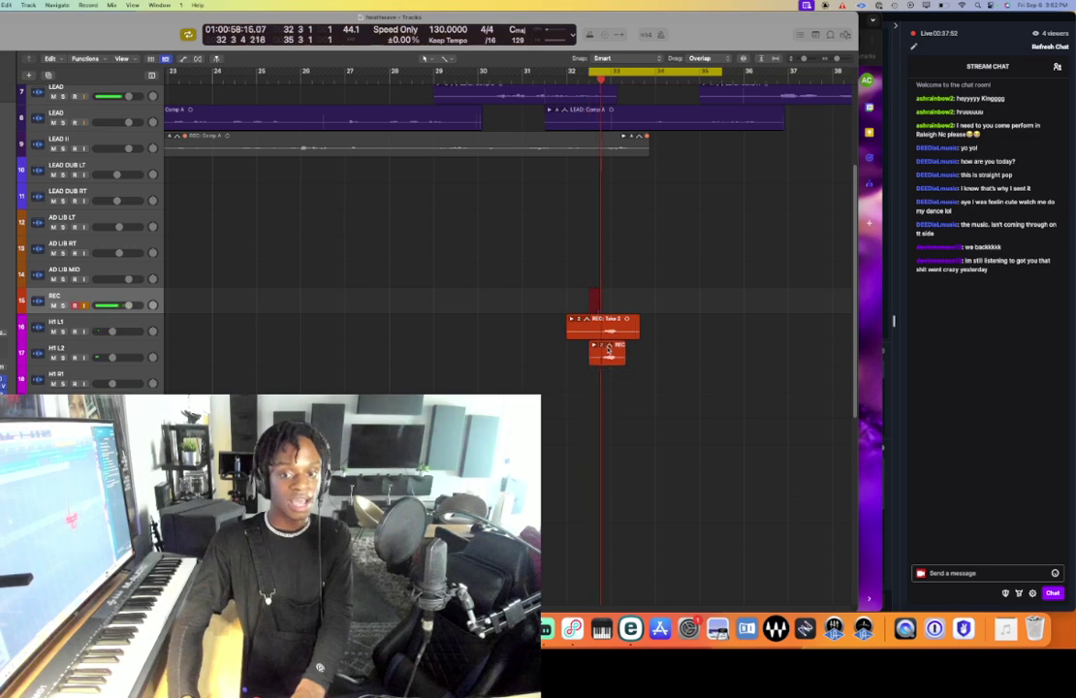
pyautogui.press('space')
pyautogui.moveTo(605, 301); pyautogui.dragTo(603, 386)
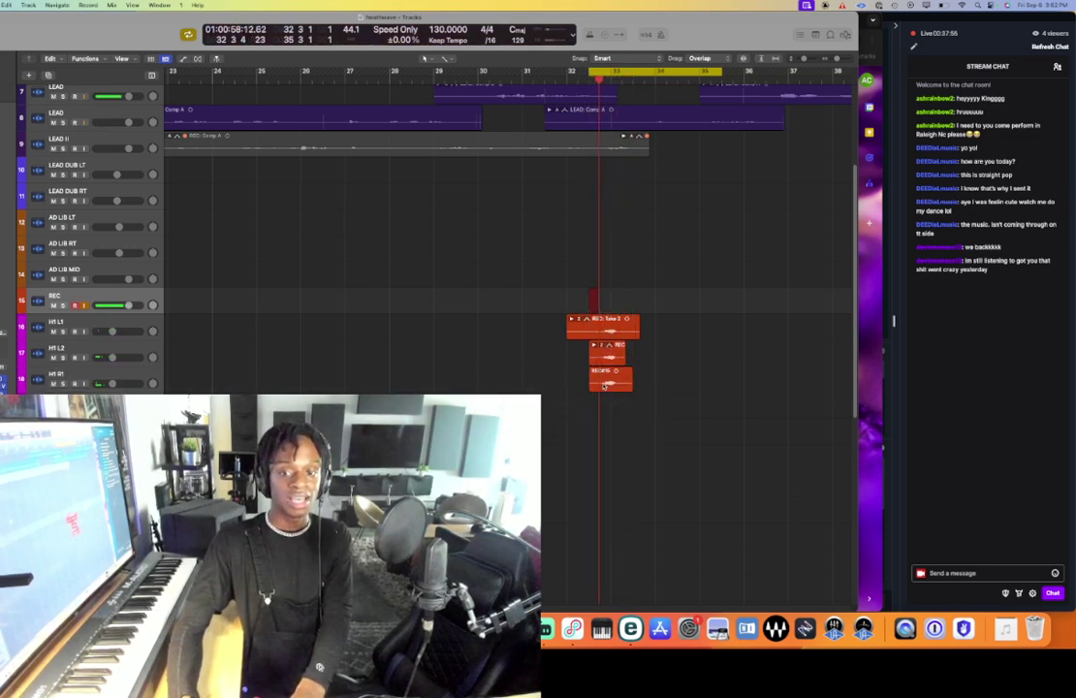
pyautogui.press('r')
pyautogui.press('space')
pyautogui.moveTo(605, 301); pyautogui.dragTo(605, 405)
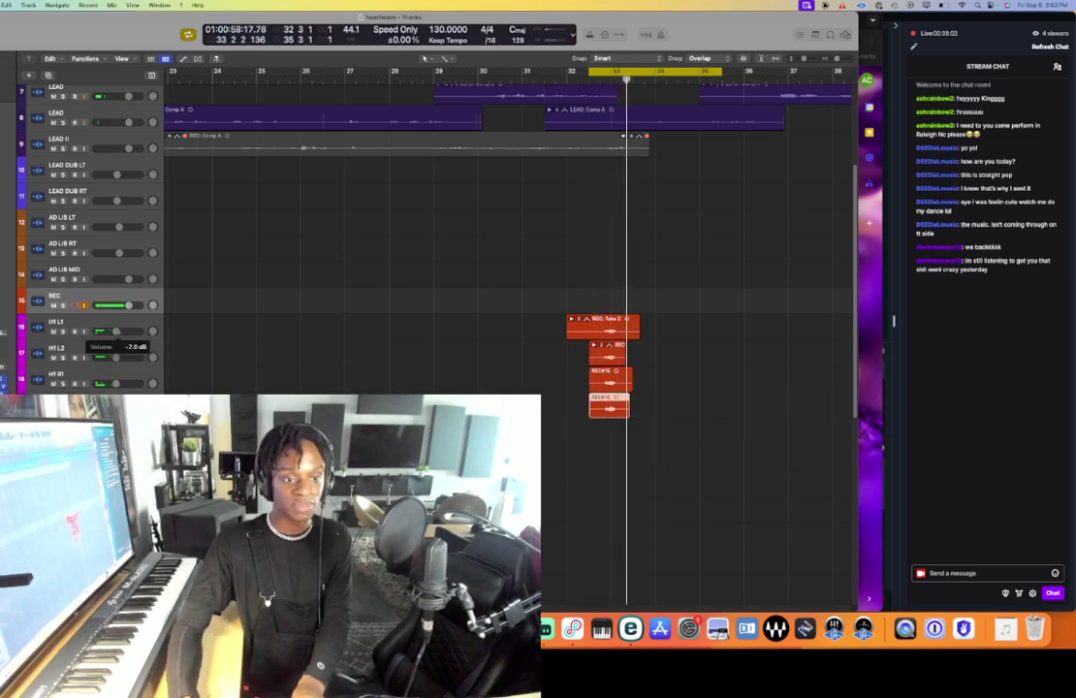
# - Raise the B 10 sends on the H1 channels and set the H1 track volumes to -4.2 dB
pyautogui.press('x')
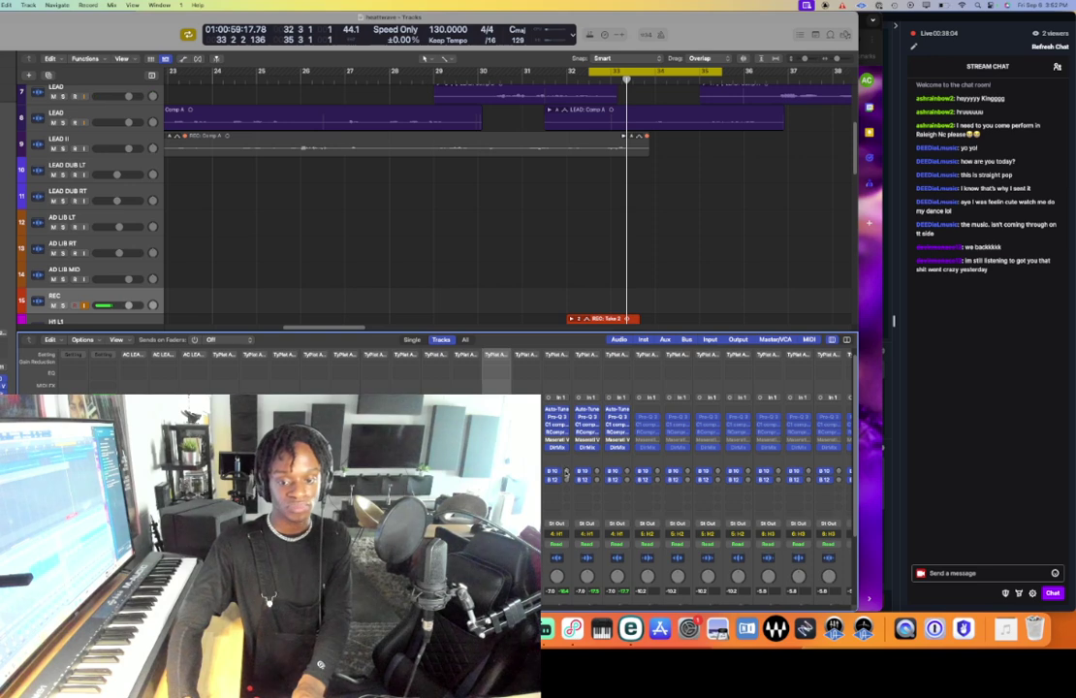
pyautogui.scroll(-4, 586, 223)
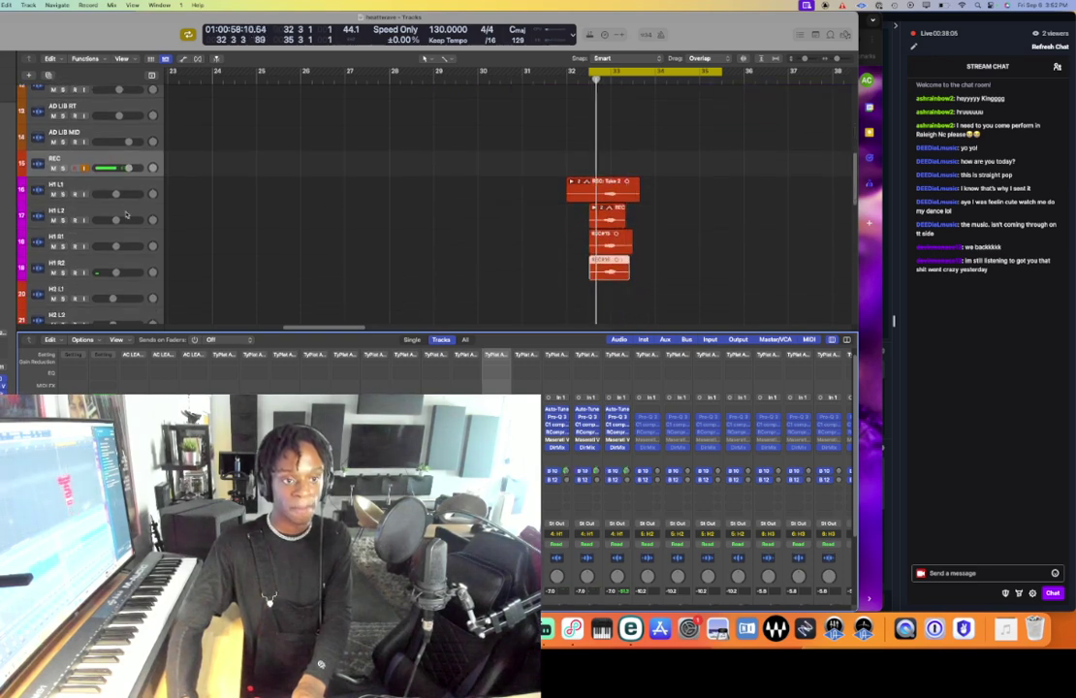
pyautogui.moveTo(115, 195); pyautogui.dragTo(120, 194)
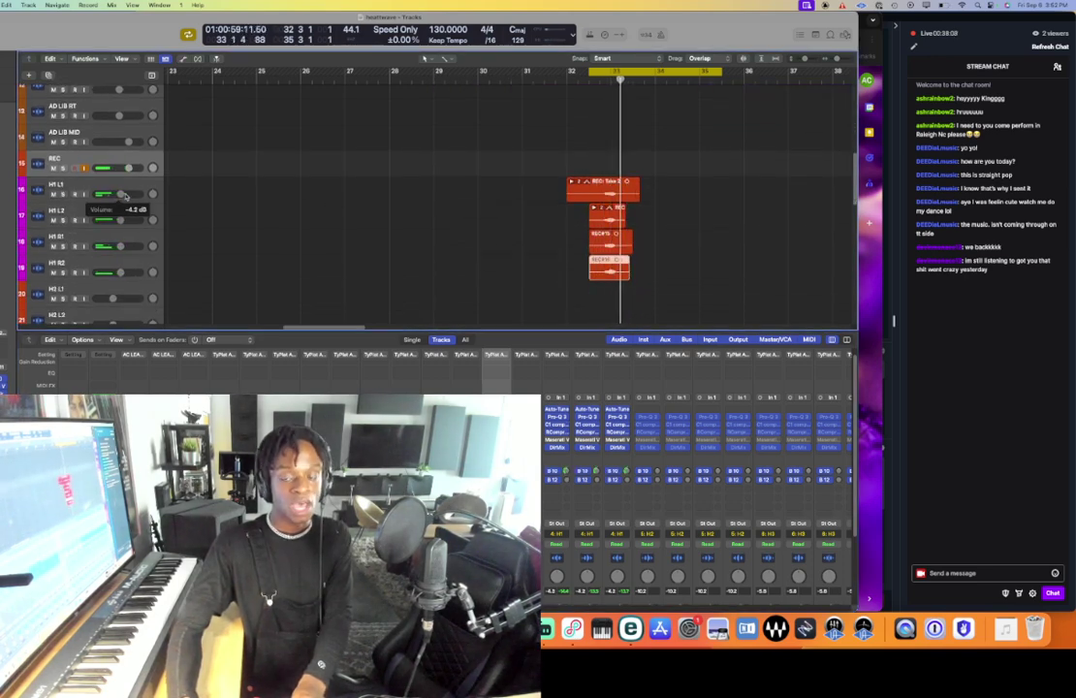
# - Delete the four harmony regions on the H1 tracks and record a fresh harmony take on REC from bar 32 beat 3
pyautogui.moveTo(530, 132); pyautogui.dragTo(612, 274)
pyautogui.press('Delete')
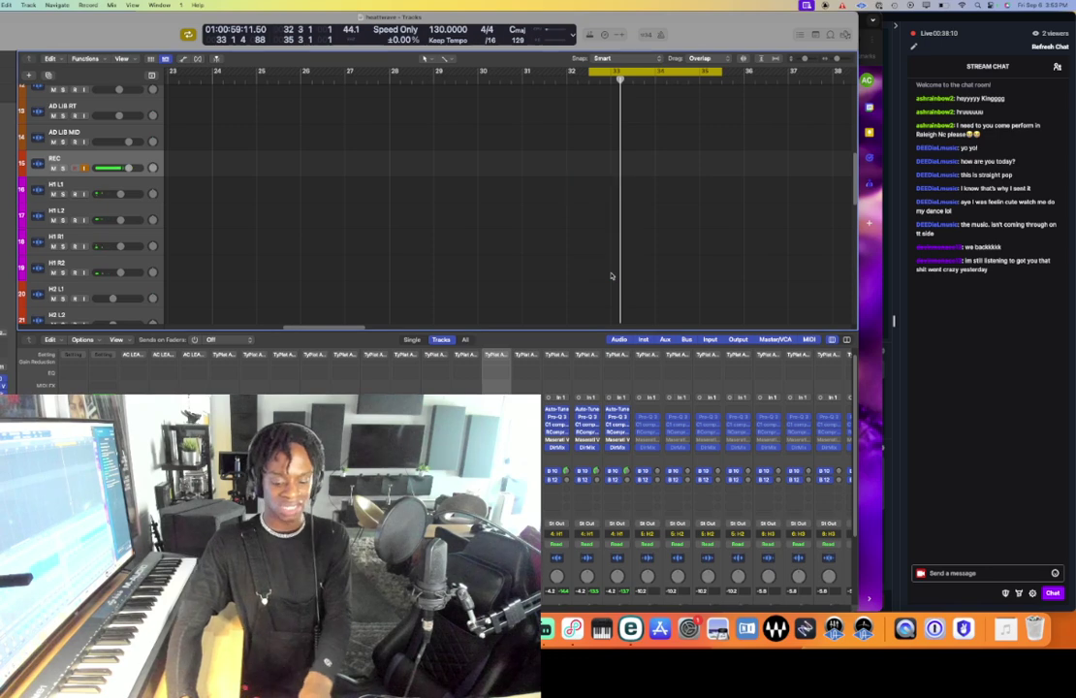
pyautogui.press('r')
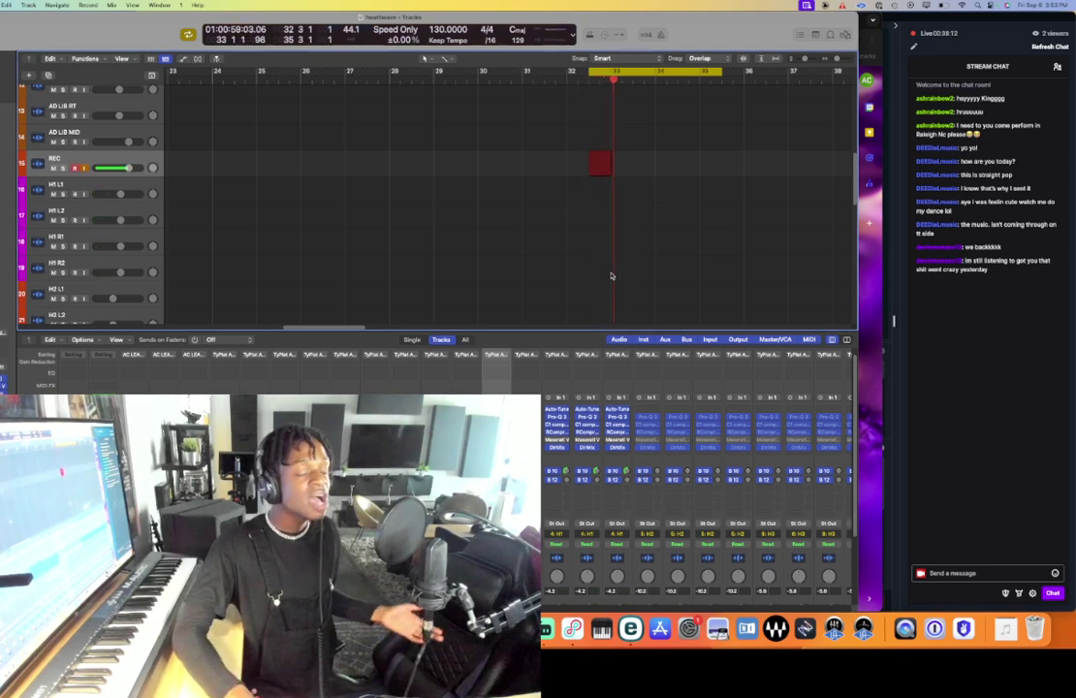
pyautogui.press('space')
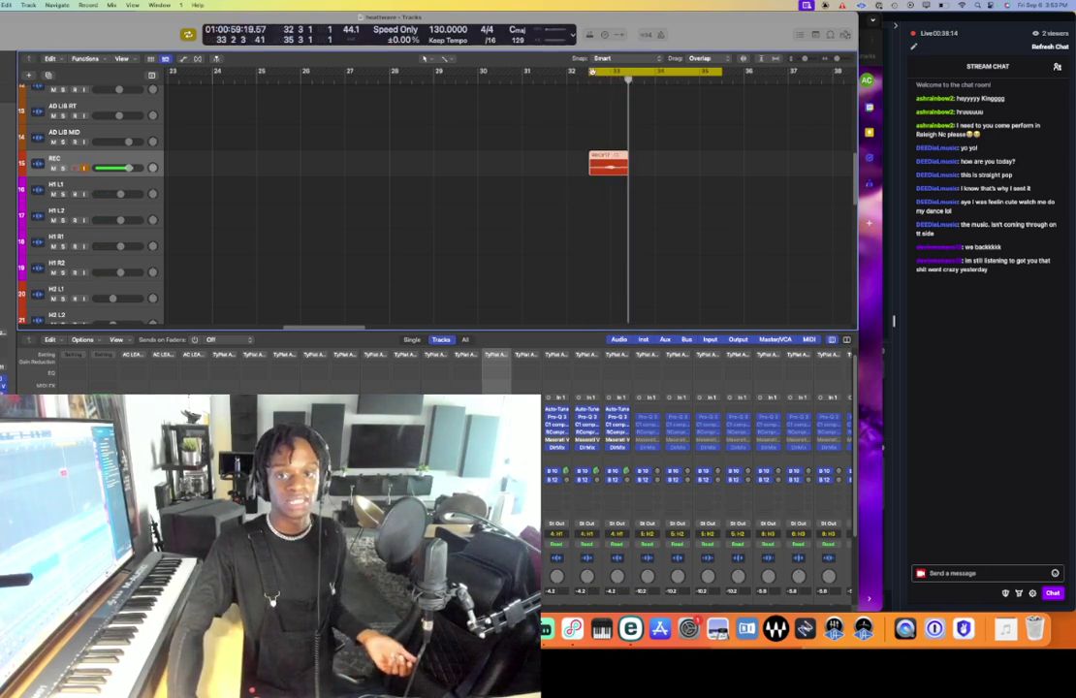
# - Record harmony takes on REC from bar 32, moving the first to H1 L1 and the second to H1 L2
pyautogui.press('r')
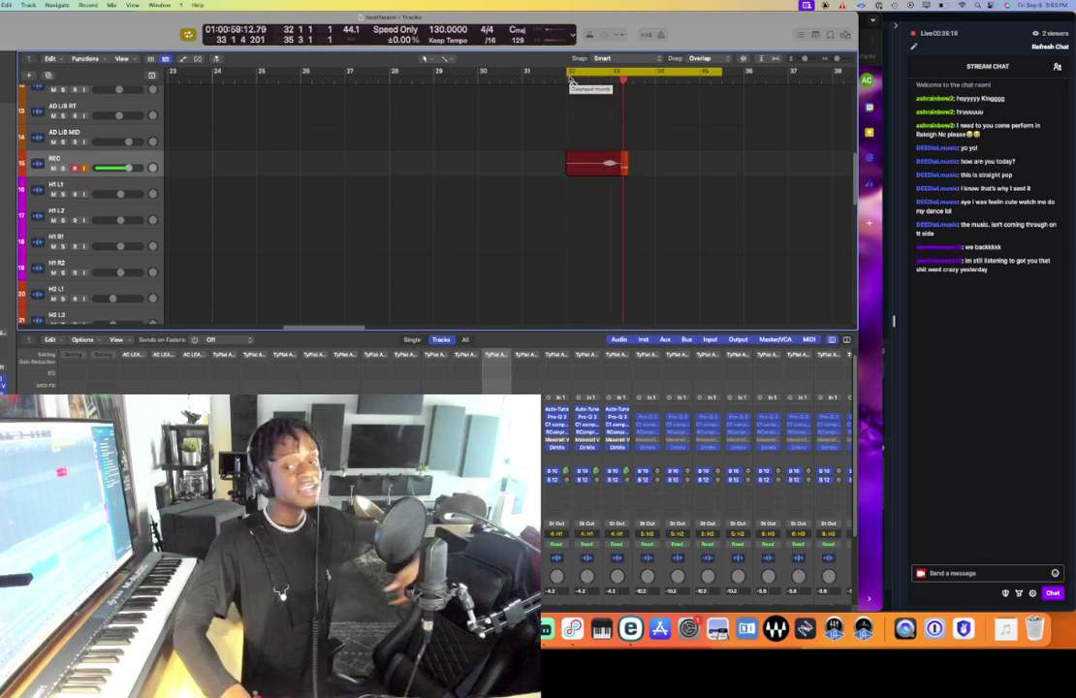
pyautogui.press('space')
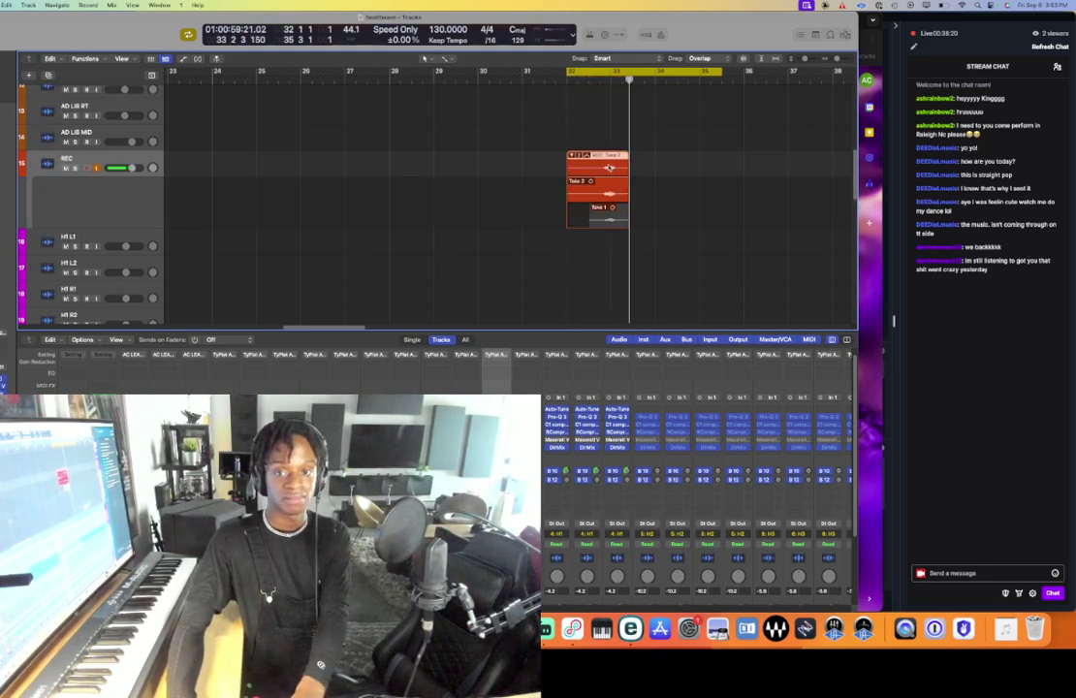
pyautogui.moveTo(610, 168); pyautogui.dragTo(605, 194)
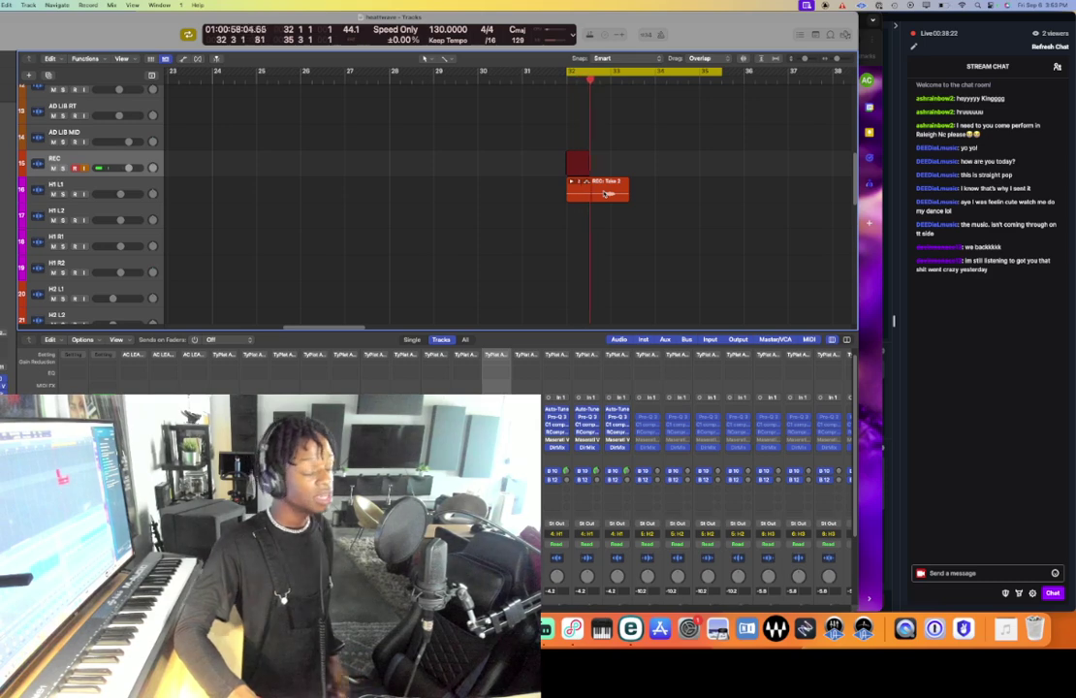
pyautogui.press('space')
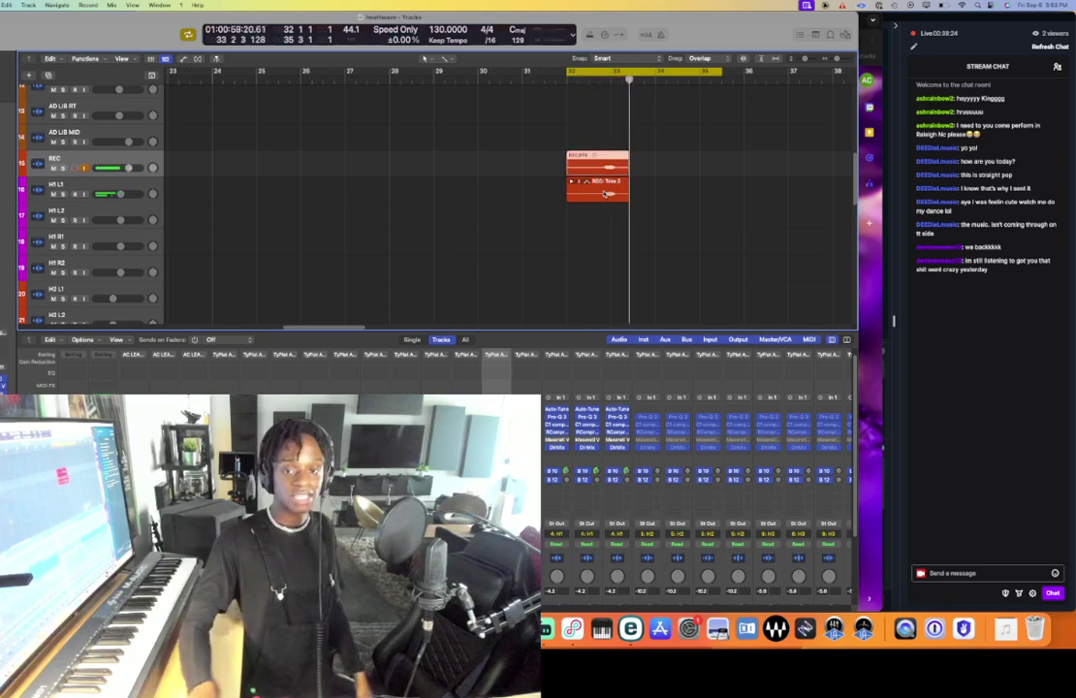
pyautogui.moveTo(601, 175); pyautogui.dragTo(602, 229)
# - Record two more harmony takes on REC from bar 32, place them on H1 R1 and H1 R2, and set the H1 volumes to -2.1 dB
pyautogui.press('r')
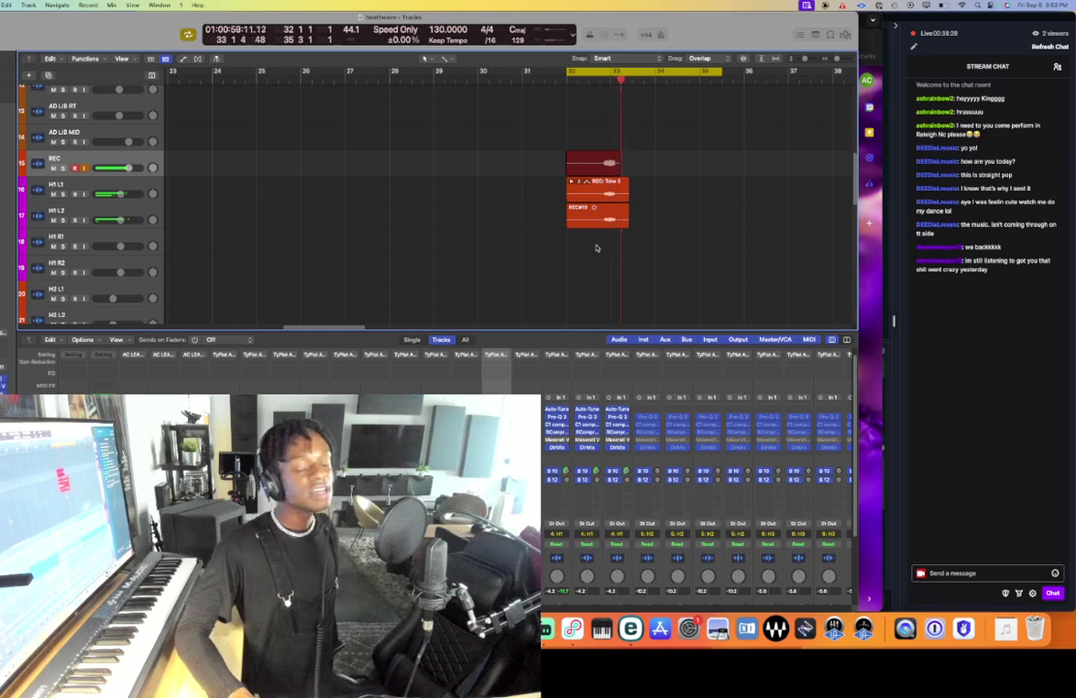
pyautogui.press('space')
pyautogui.moveTo(598, 173); pyautogui.dragTo(598, 240)
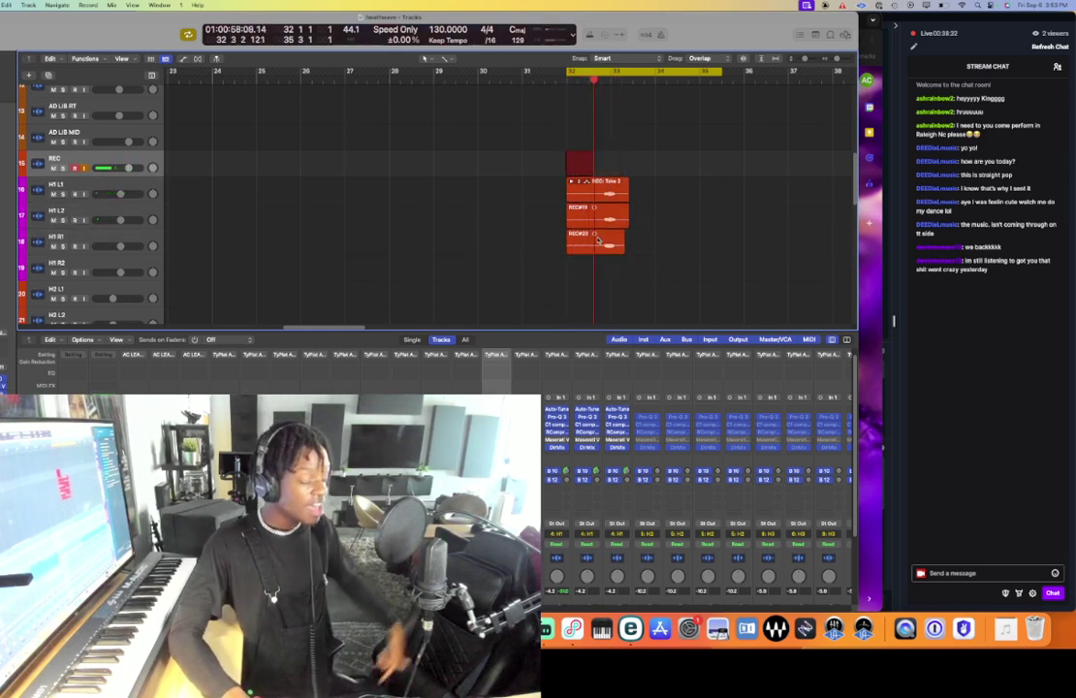
pyautogui.press('space')
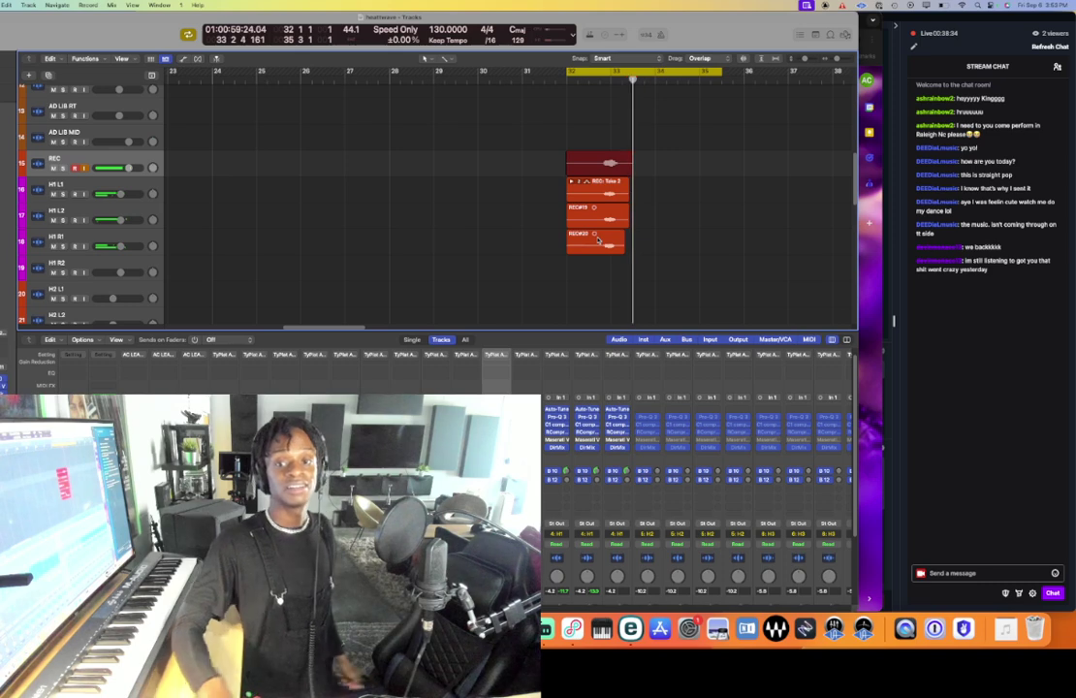
pyautogui.moveTo(602, 173); pyautogui.dragTo(600, 267)
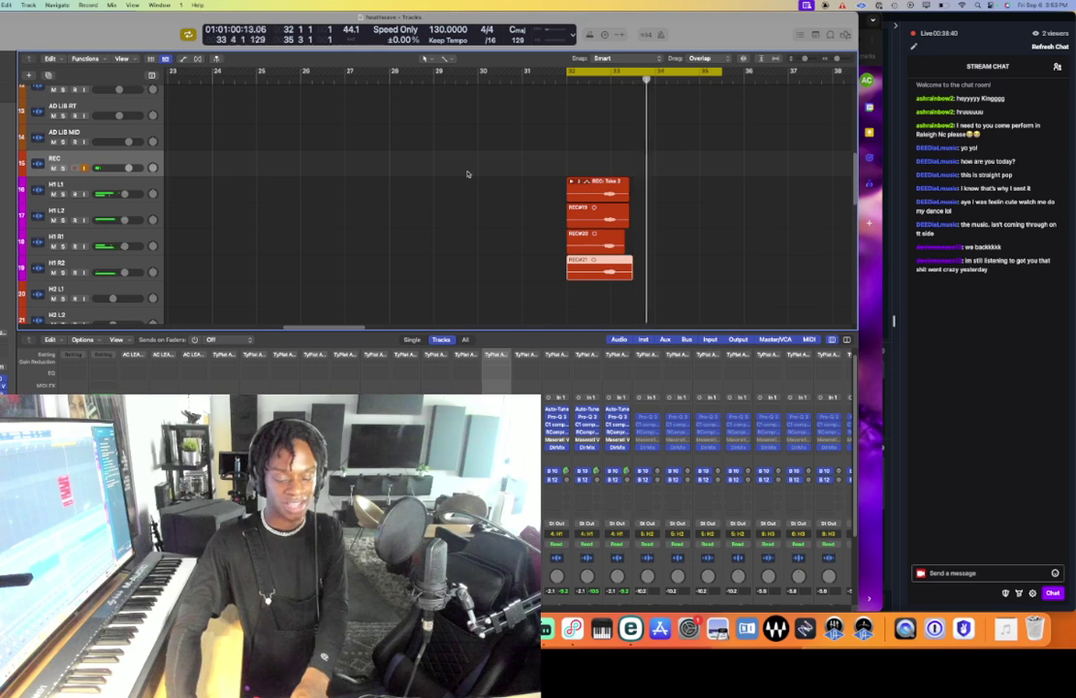
# - With the mixer hidden and cycle mode off, copy the four H1 harmony regions to start at bar 35
pyautogui.press('x')
pyautogui.press('space')
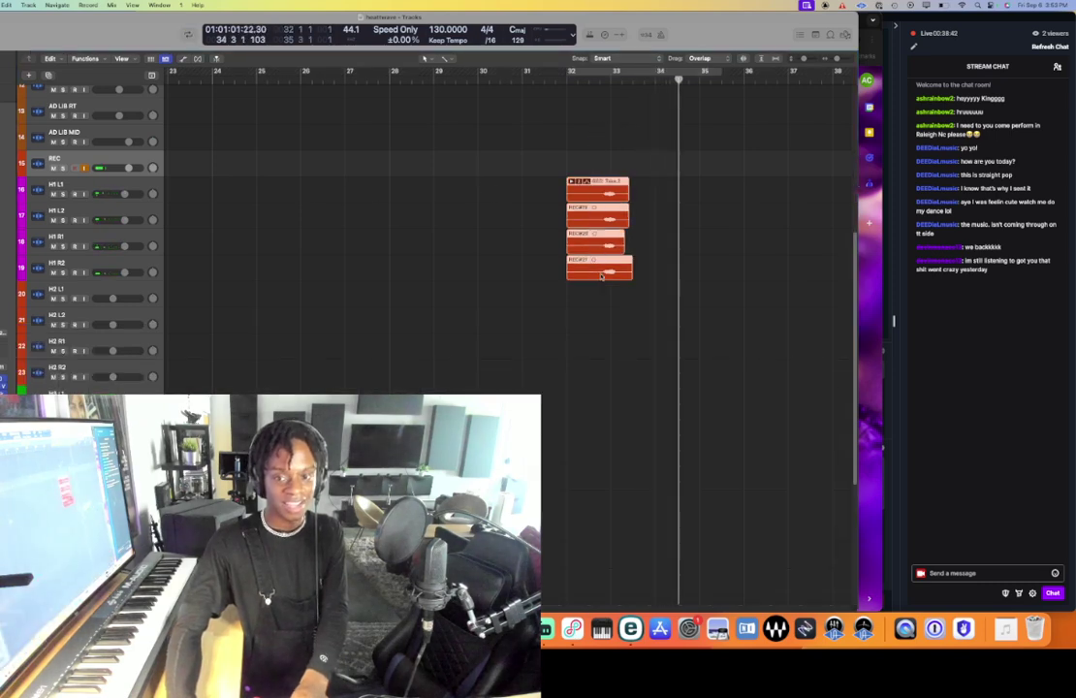
pyautogui.moveTo(583, 197); pyautogui.dragTo(670, 199)
pyautogui.scroll(5, 637, 238)
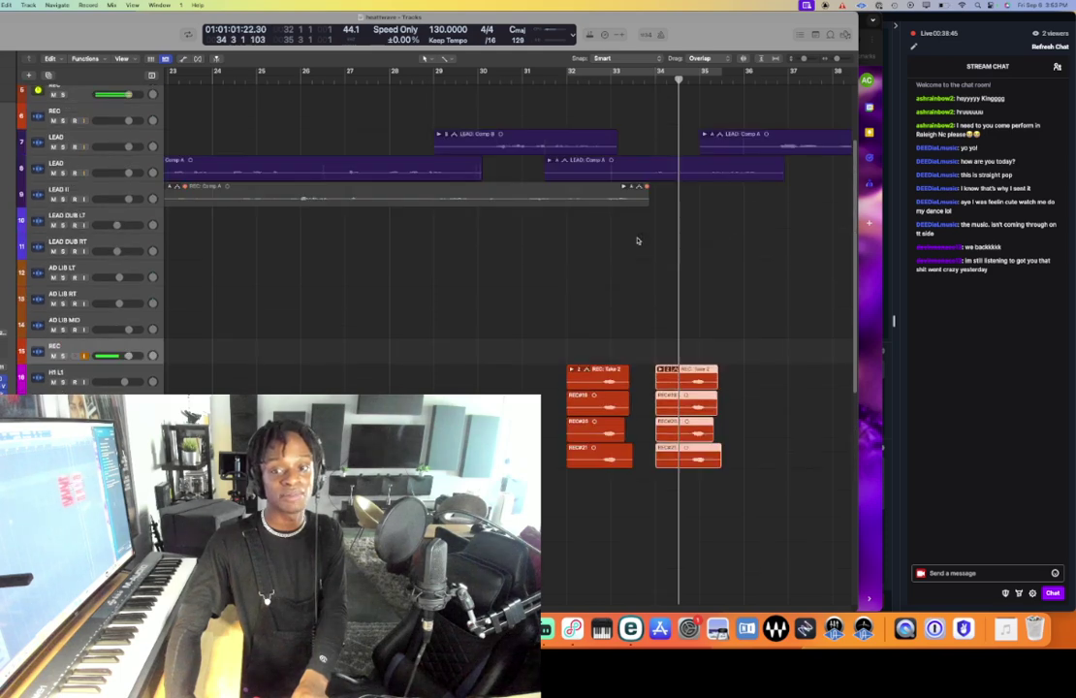
pyautogui.scroll(-3, 637, 239)
pyautogui.moveTo(657, 272); pyautogui.dragTo(702, 272)
# - Play back the song from just before bar 30 to check both sets of H1 harmonies against the leads
pyautogui.click(473, 79)
pyautogui.press('space')
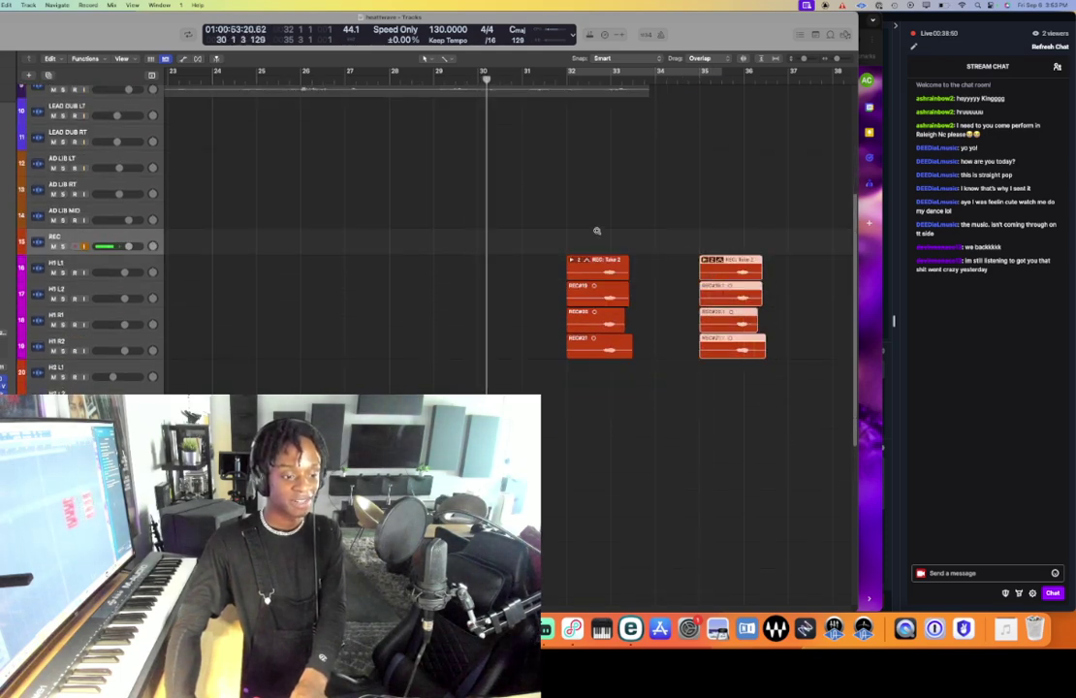
pyautogui.scroll(4, 597, 233)
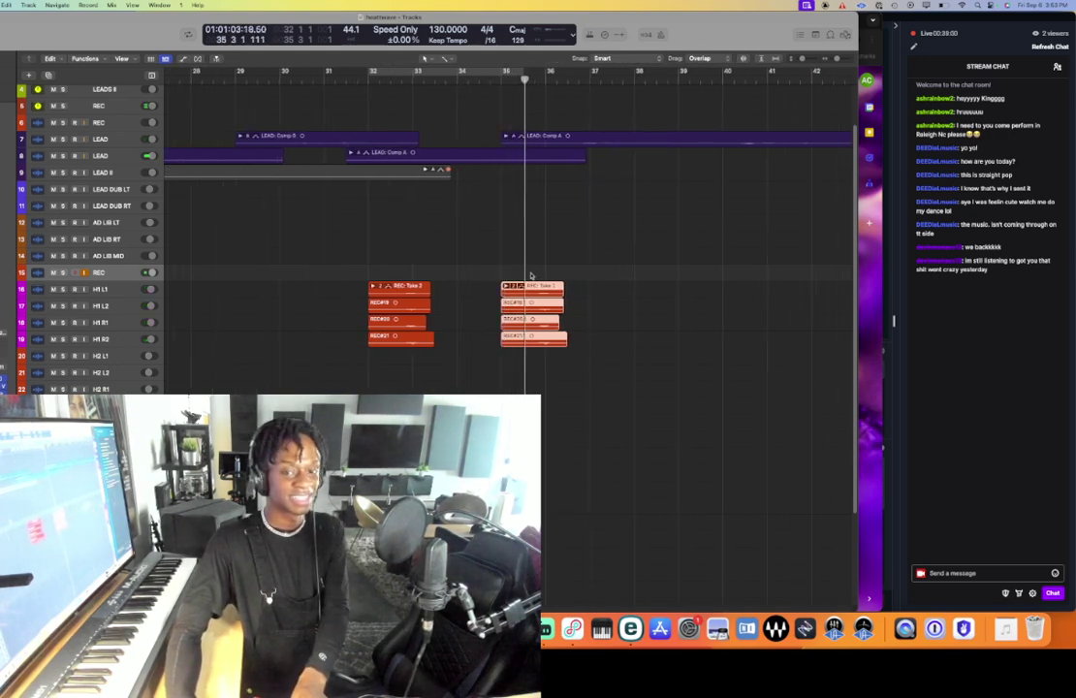
pyautogui.moveTo(529, 288); pyautogui.dragTo(528, 289)
pyautogui.scroll(3, 526, 277)
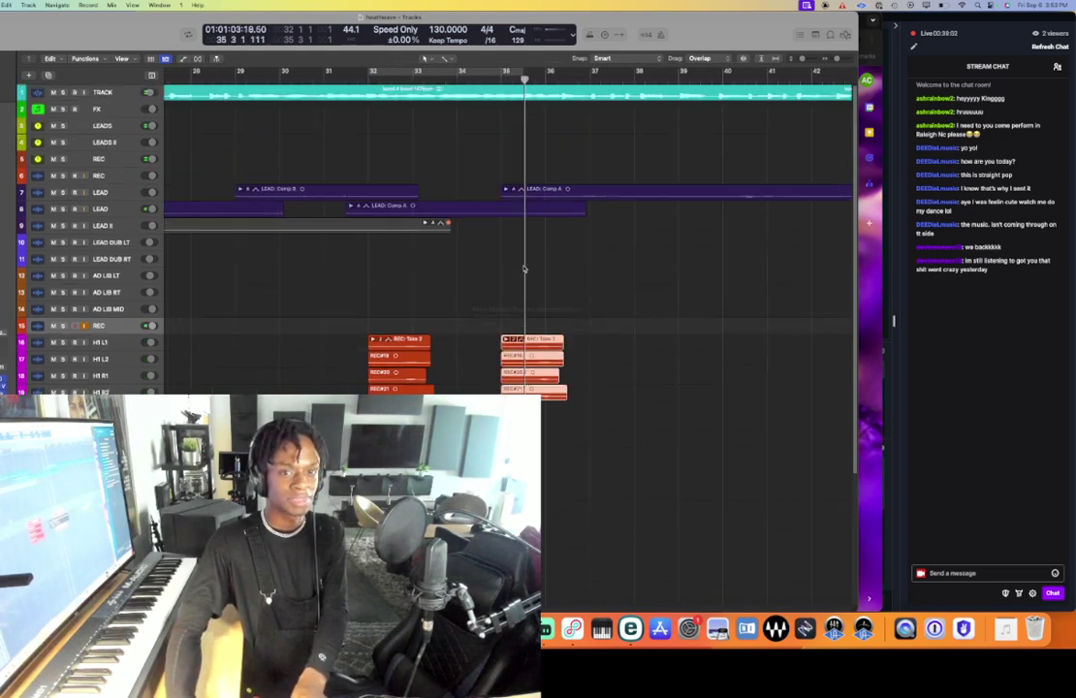
# - Examine how the lead vocal comps and harmony regions are laid out across the whole arrangement
pyautogui.press('super+Left')
pyautogui.press('super+Left')
pyautogui.press('super+Left')
pyautogui.press('super+Left')
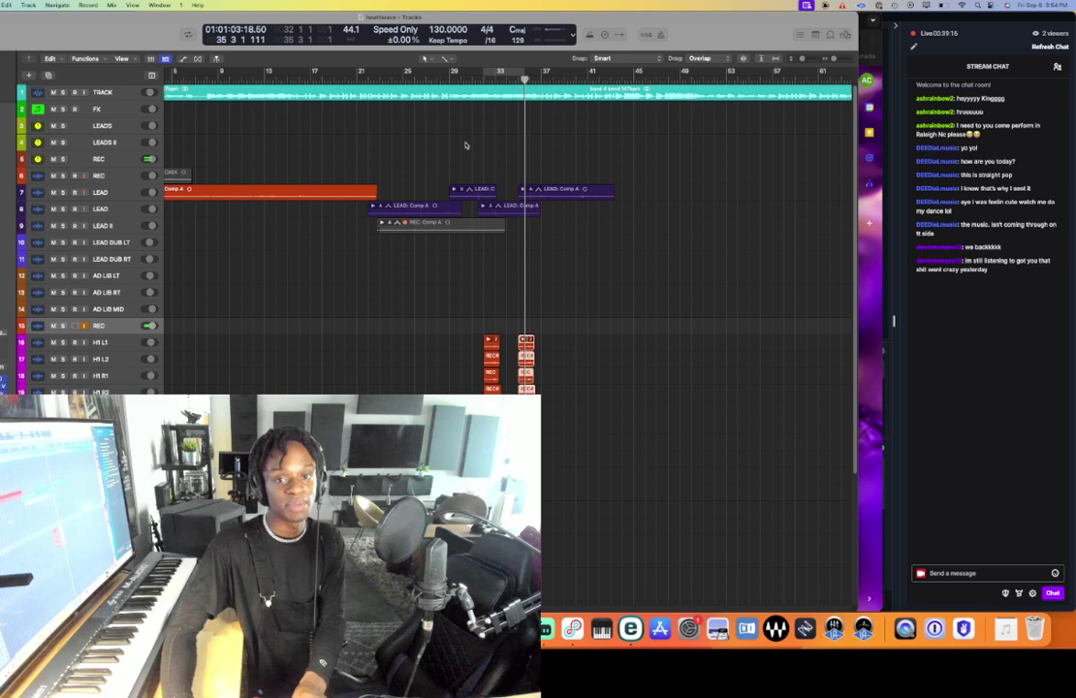
pyautogui.press('super+Right')
pyautogui.press('super+Right')
pyautogui.press('super+Down')
pyautogui.press('super+Down')
pyautogui.press('super+Down')
pyautogui.press('super+Right')
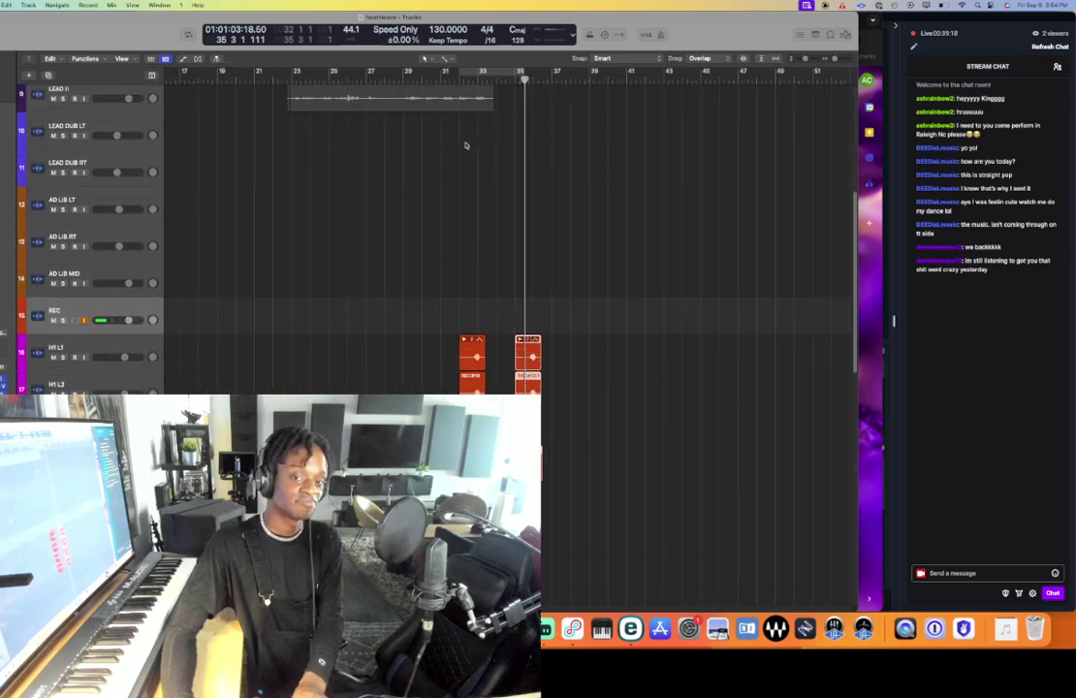
pyautogui.scroll(5, 465, 146)
pyautogui.hscroll(-6, 466, 146)
pyautogui.press('super+Left')
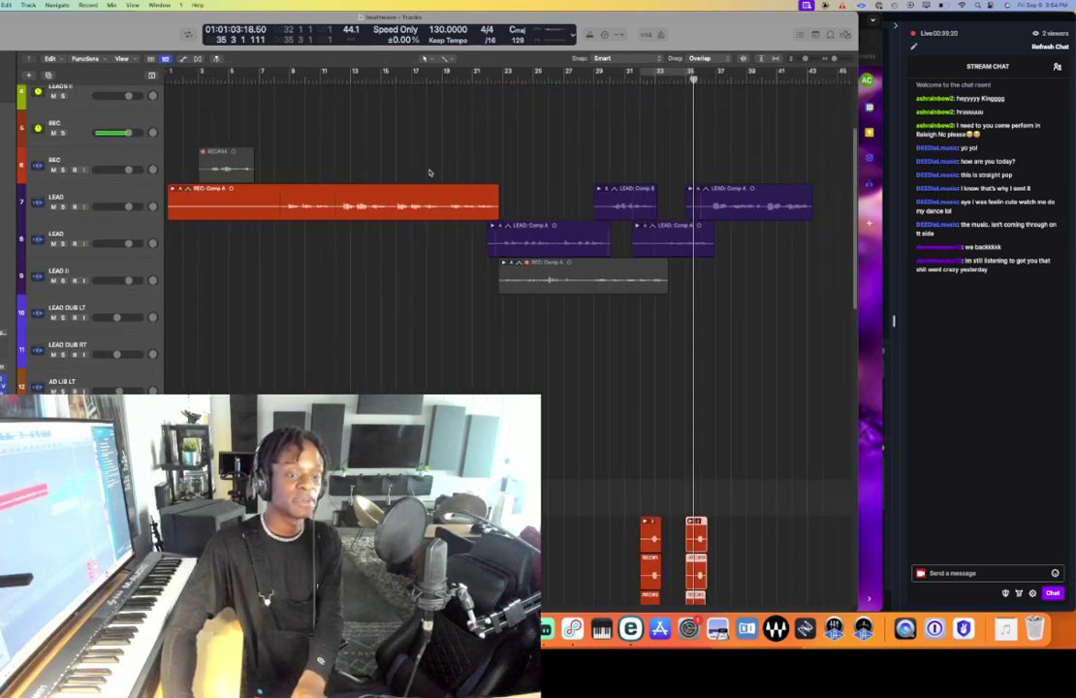
pyautogui.press('super+Left')
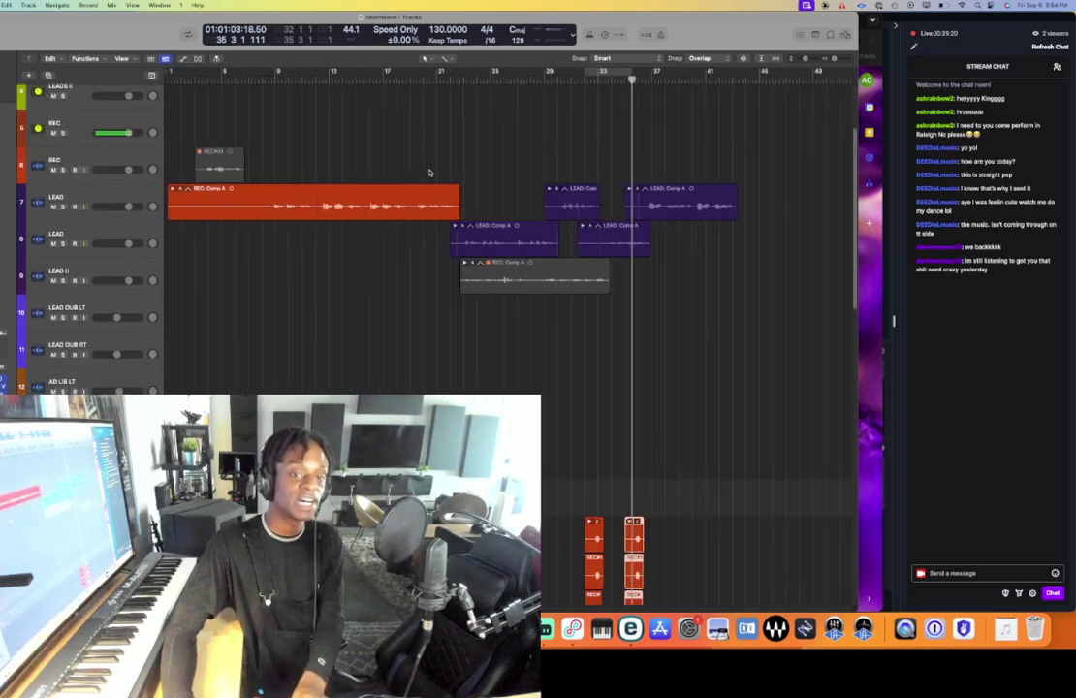
# - Bounce all regions on the first LEAD track in place to a new track named Lead, muting the source regions
pyautogui.click(138, 197)
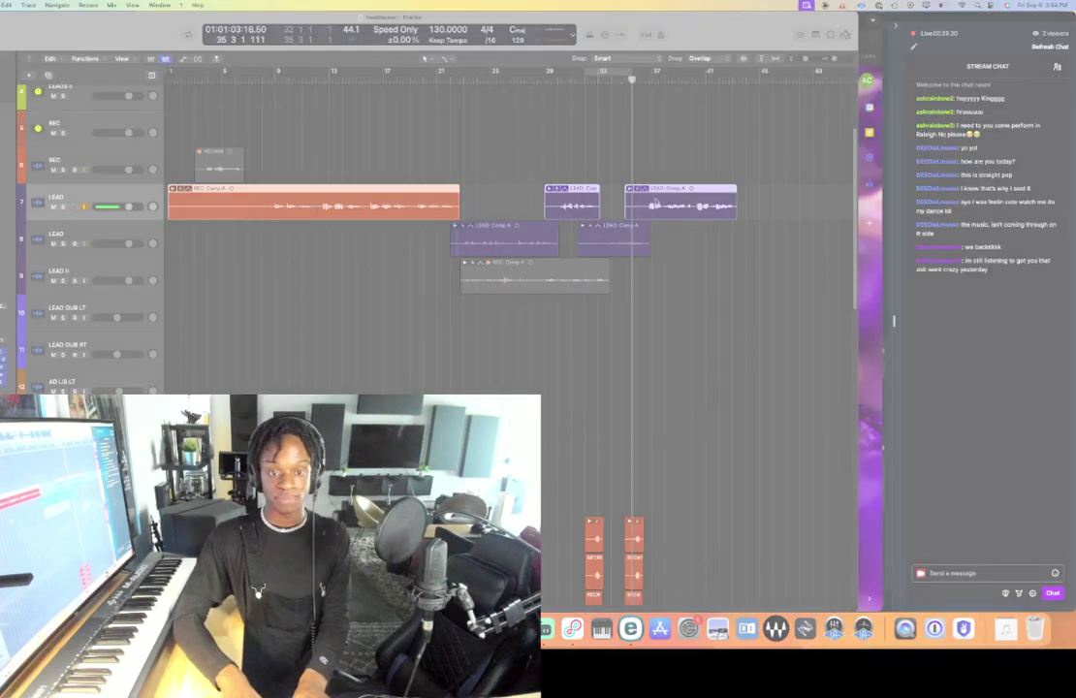
pyautogui.hotkey('ctrl', 'b')
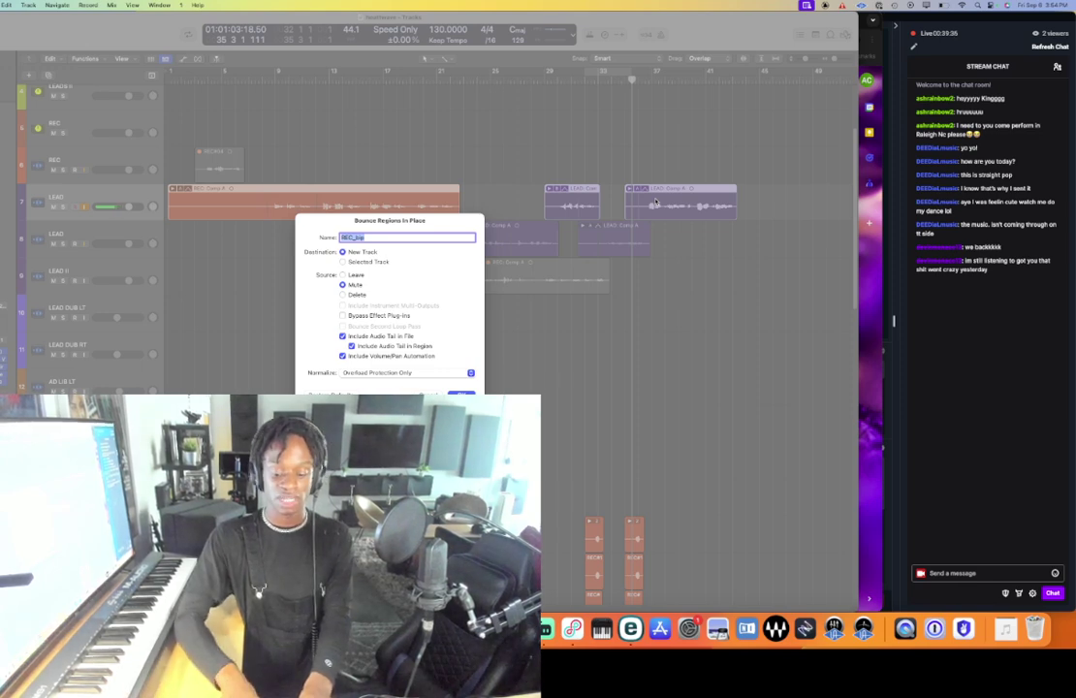
pyautogui.write('Lead')
pyautogui.press('Return')
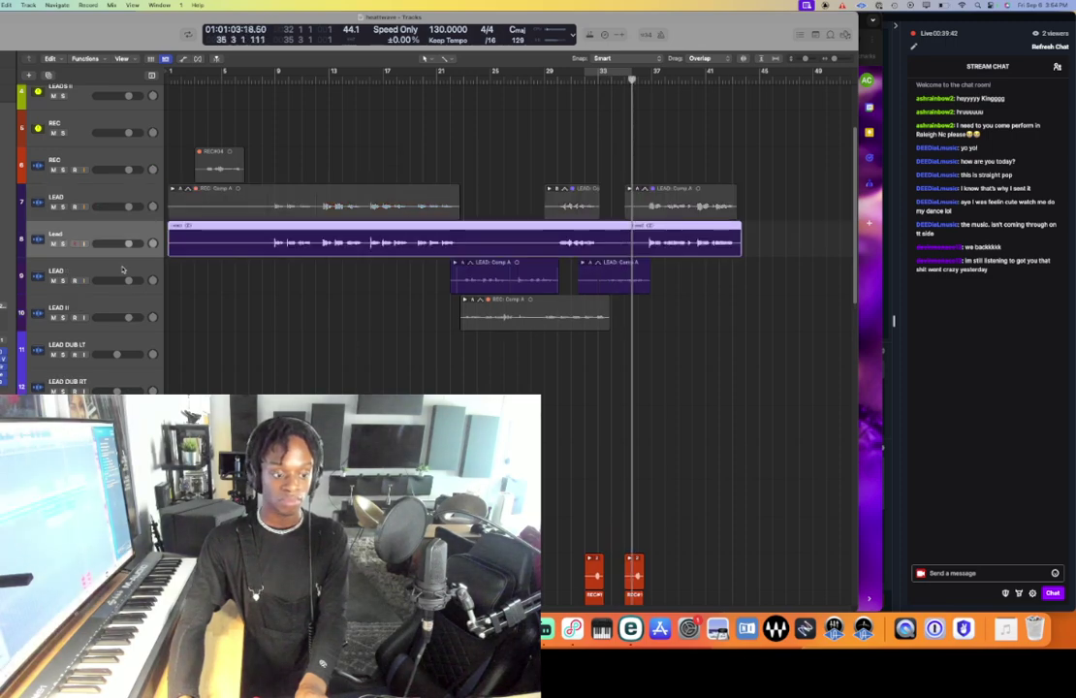
# - Bounce the two comp regions on the second LEAD track in place to a new track named LEAD_bip
pyautogui.click(122, 269)
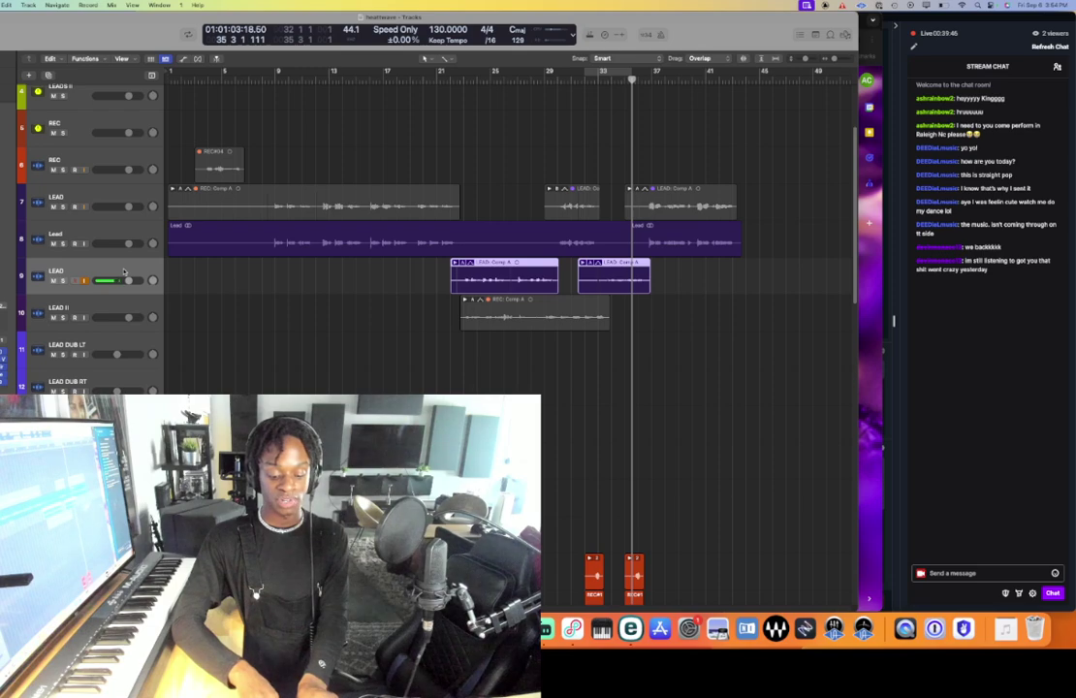
pyautogui.hotkey('ctrl', 'b')
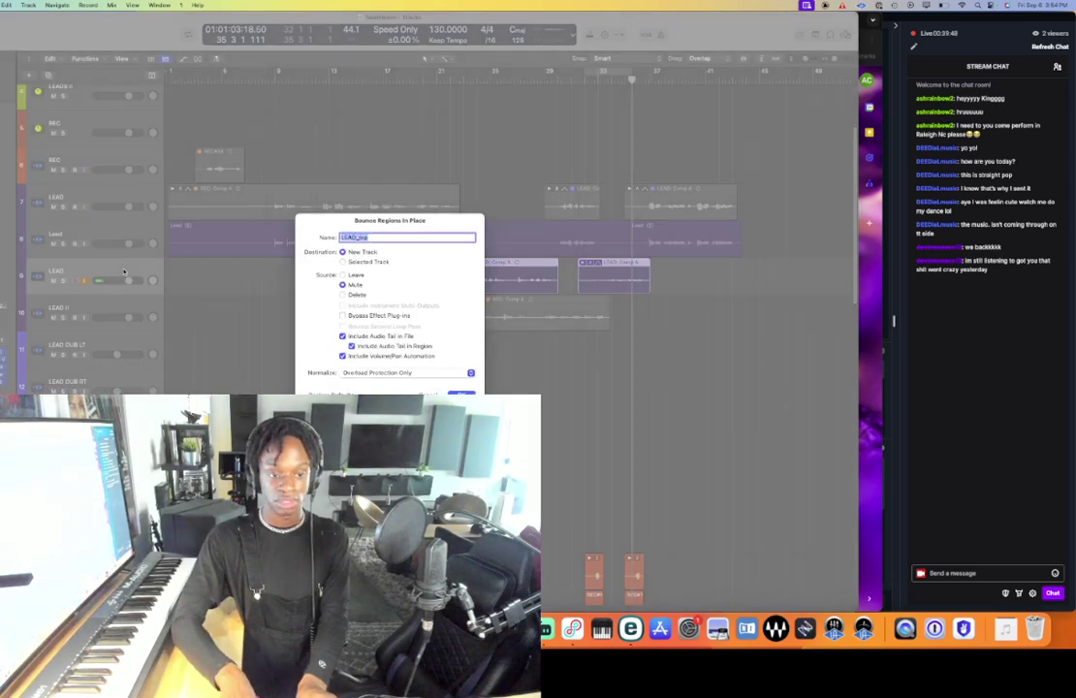
pyautogui.press('Return')
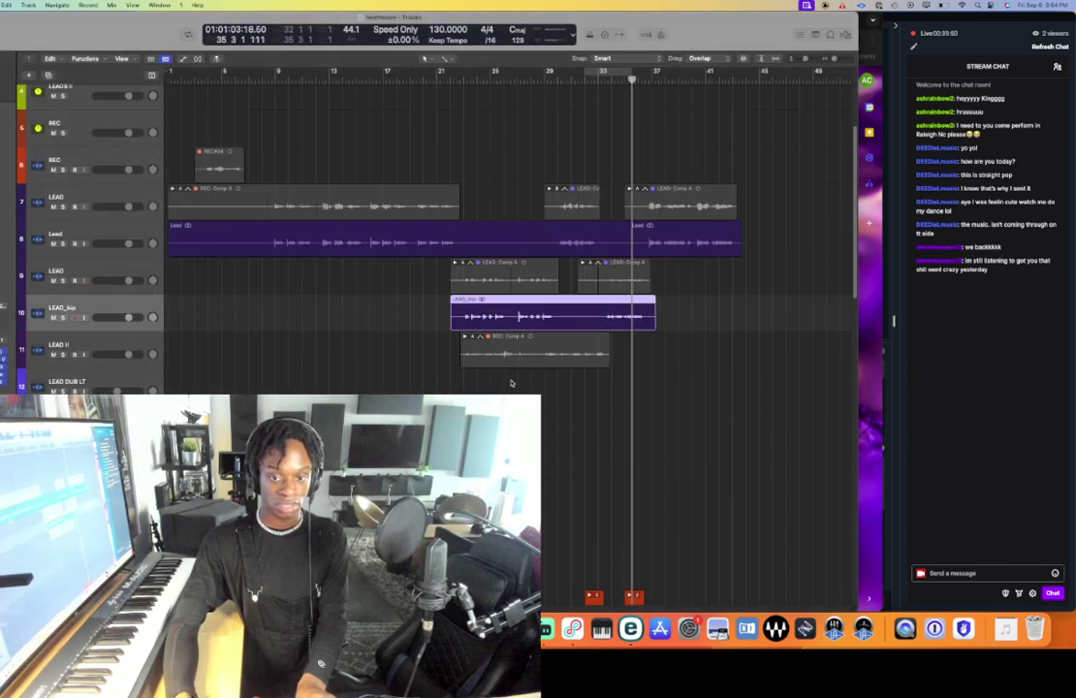
# - Extend the first comp region on the second LEAD track back to bar 1 and delete the bounced LEAD_bip region
pyautogui.moveTo(451, 290); pyautogui.dragTo(169, 290)
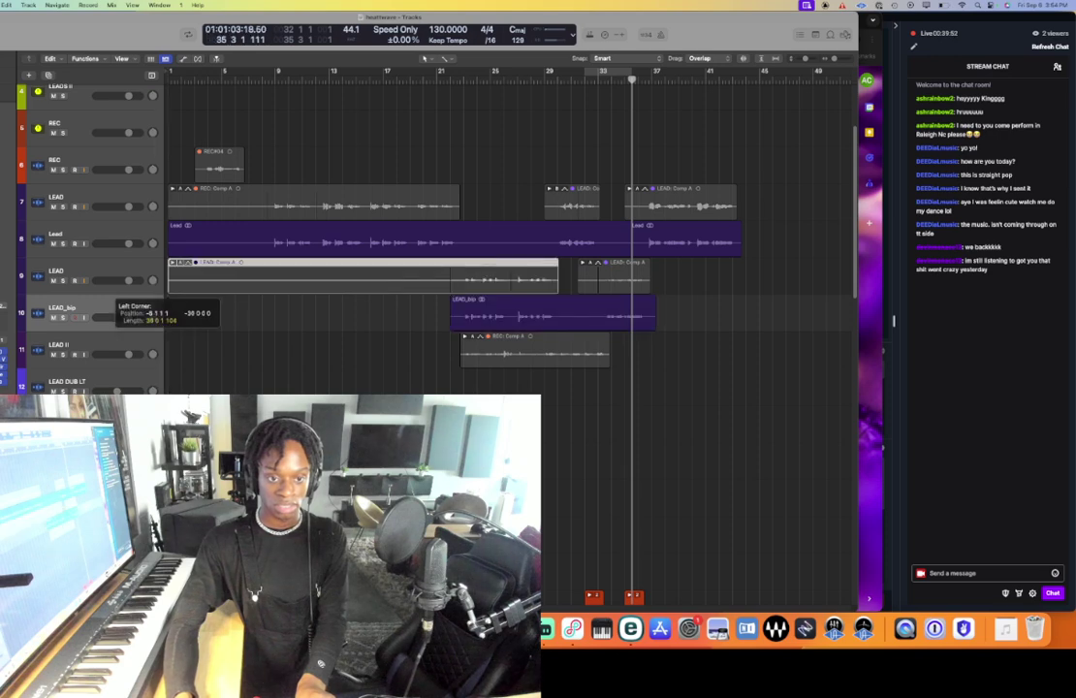
pyautogui.click(515, 307)
pyautogui.press('Delete')
pyautogui.press('Return')
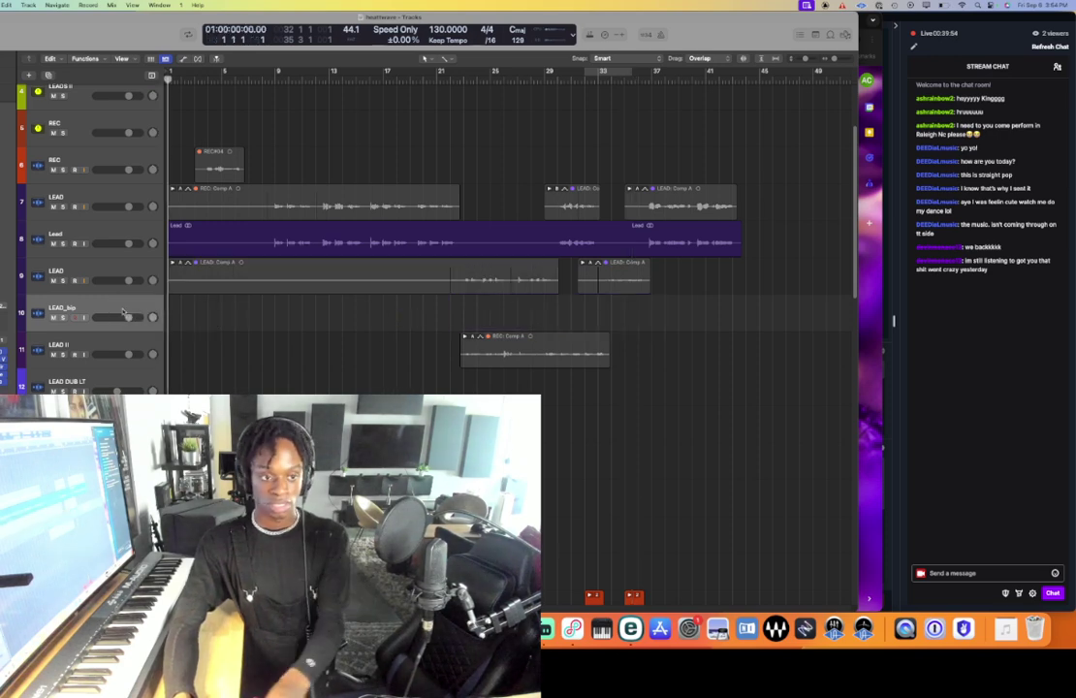
# - Unmute the second LEAD track's comp regions and bounce them in place to a new track, muting the source
pyautogui.click(124, 276)
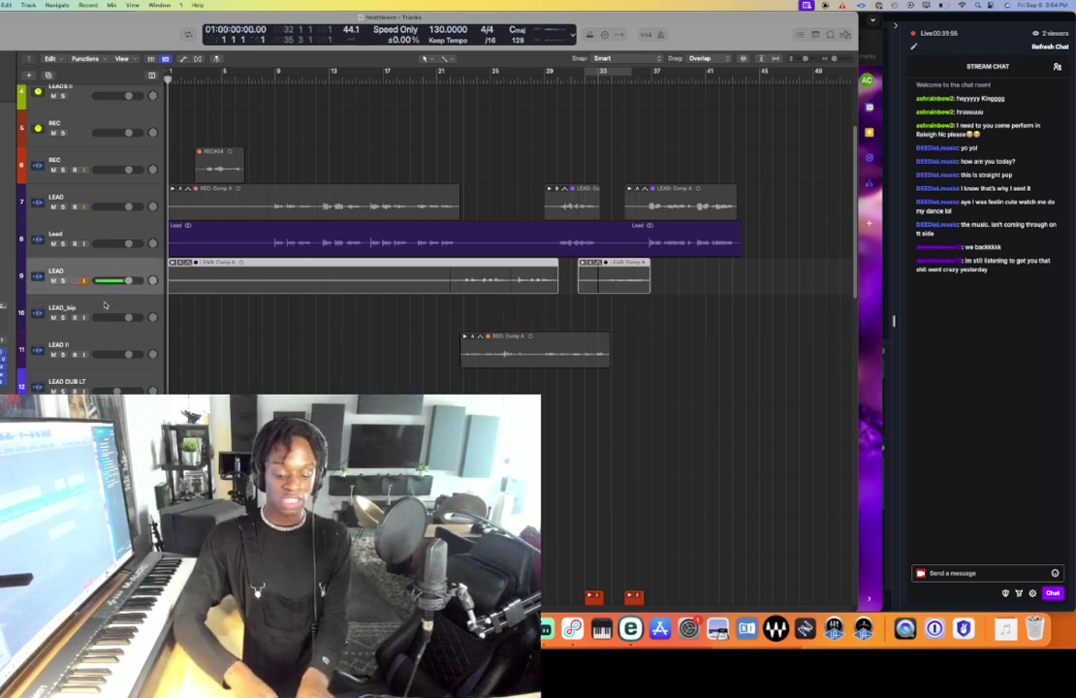
pyautogui.hotkey('ctrl', 'm')
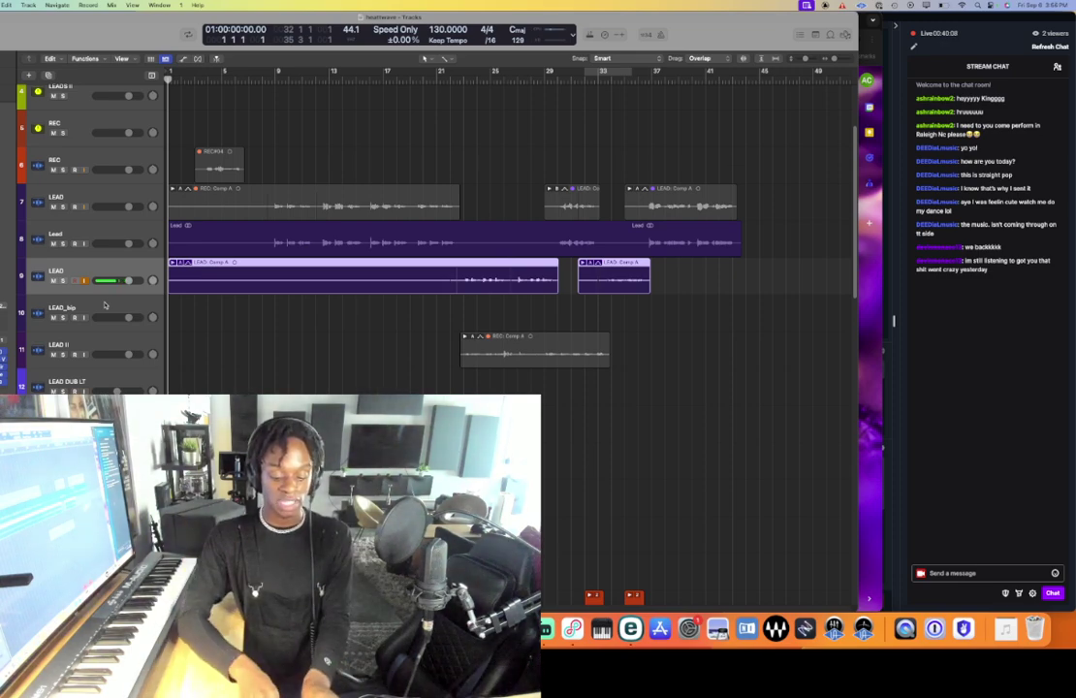
pyautogui.hotkey('ctrl', 'b')
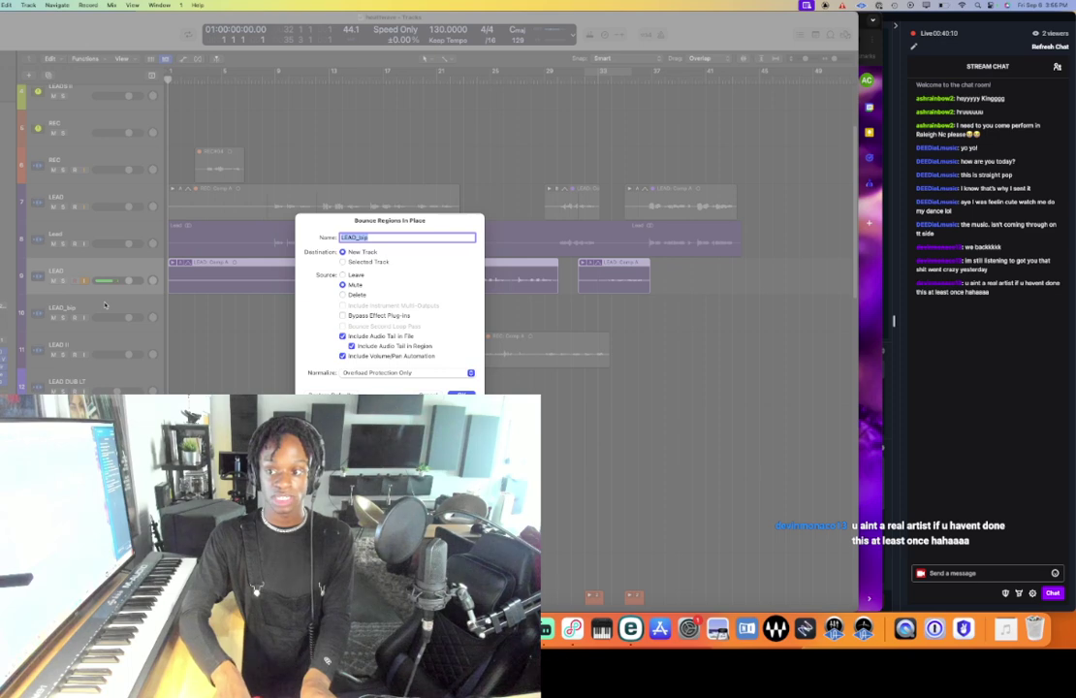
pyautogui.press('Return')
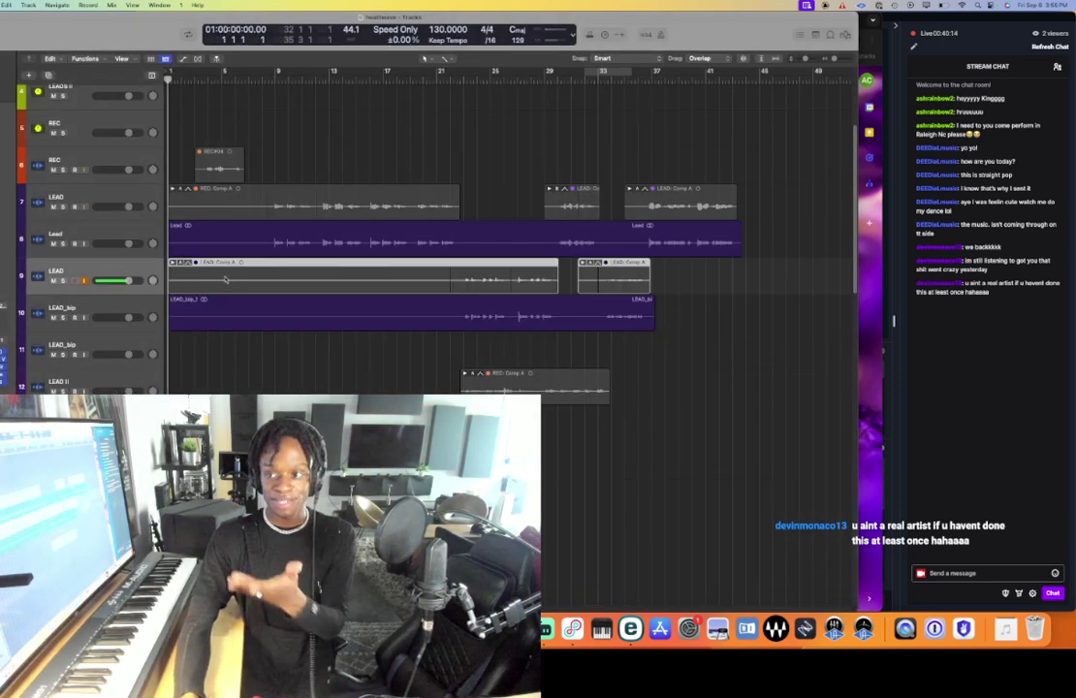
# - Set the project tempo to 147 BPM and play the bounced leads with the beat from bar 9
pyautogui.scroll(5, 257, 218)
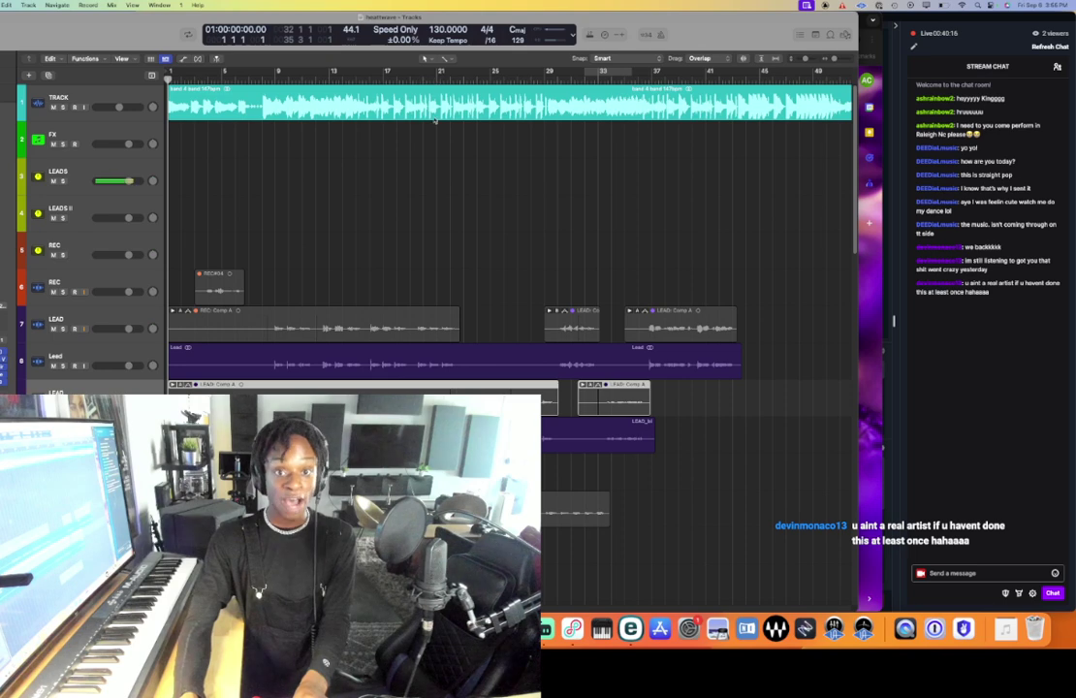
pyautogui.scroll(-5, 499, 217)
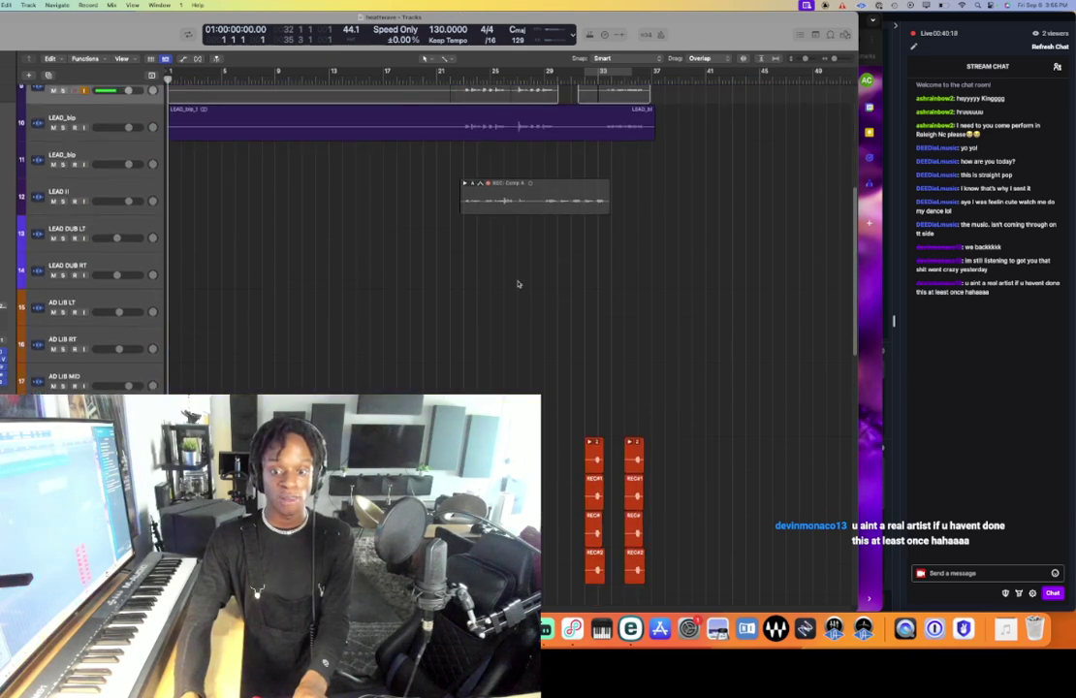
pyautogui.scroll(3, 532, 258)
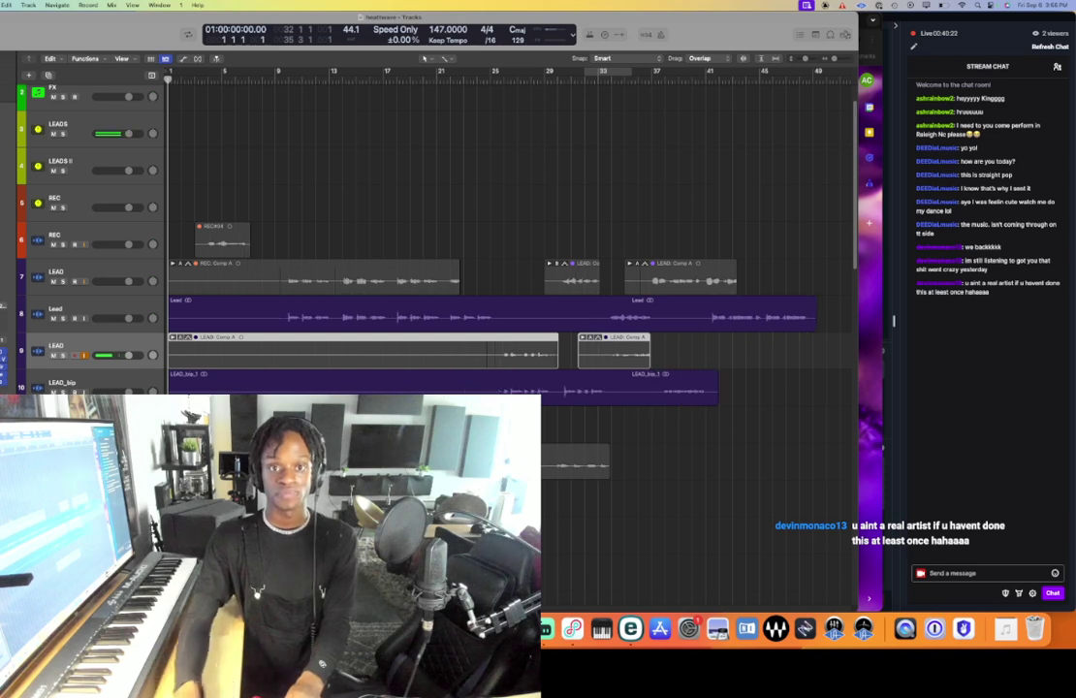
pyautogui.scroll(2, 462, 78)
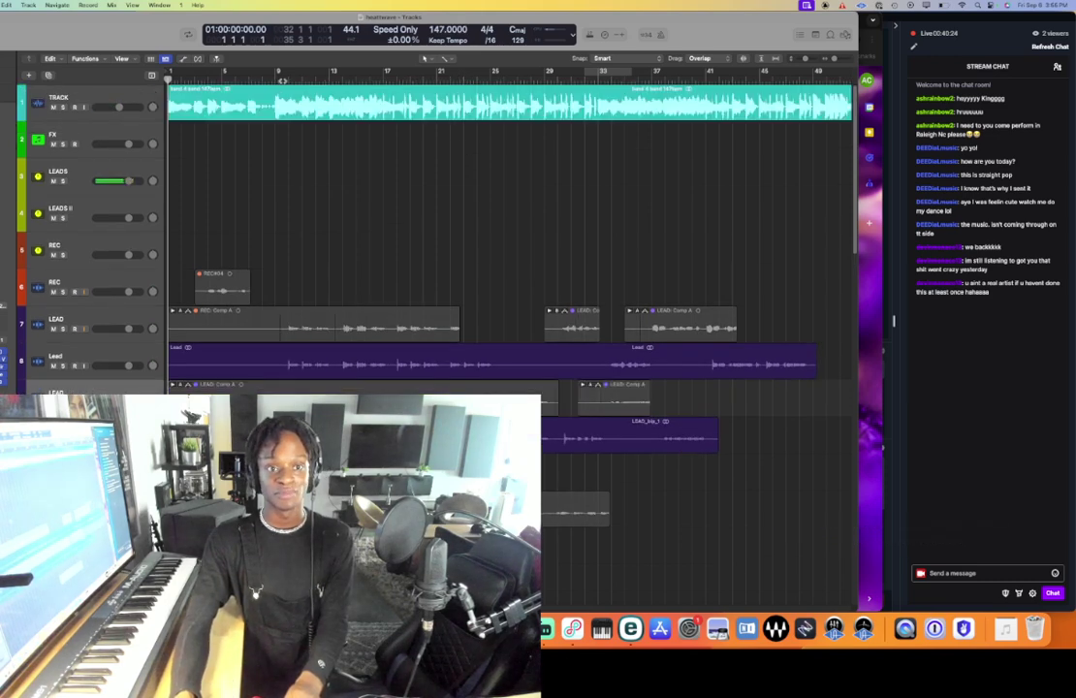
pyautogui.click(276, 78)
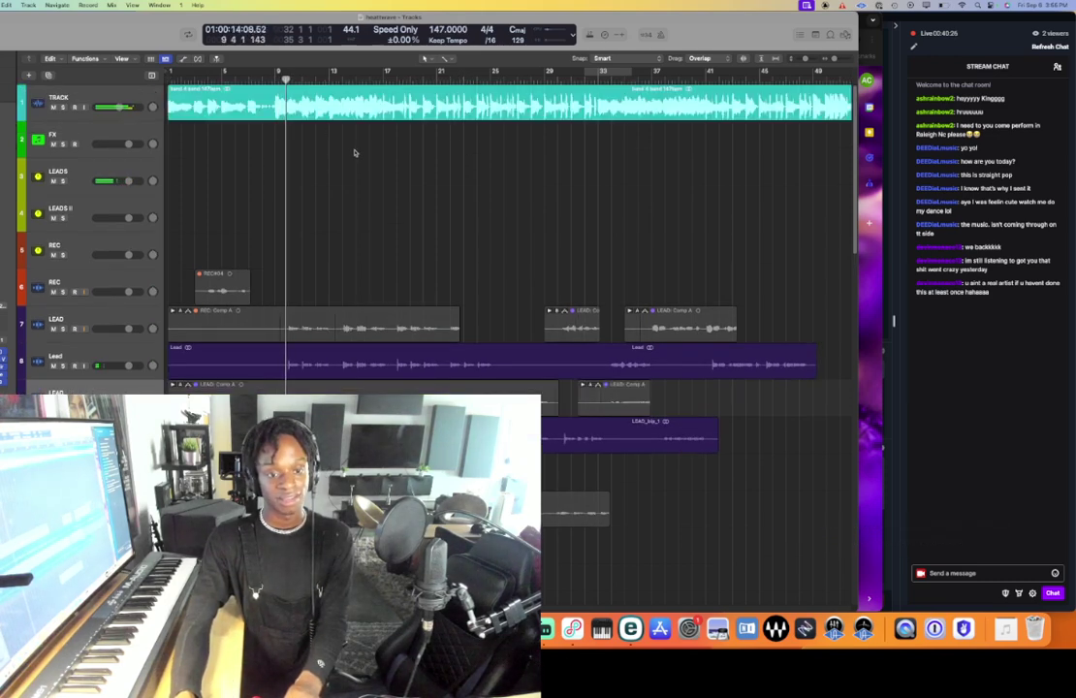
pyautogui.hscroll(5, 531, 331)
pyautogui.hscroll(-6, 530, 331)
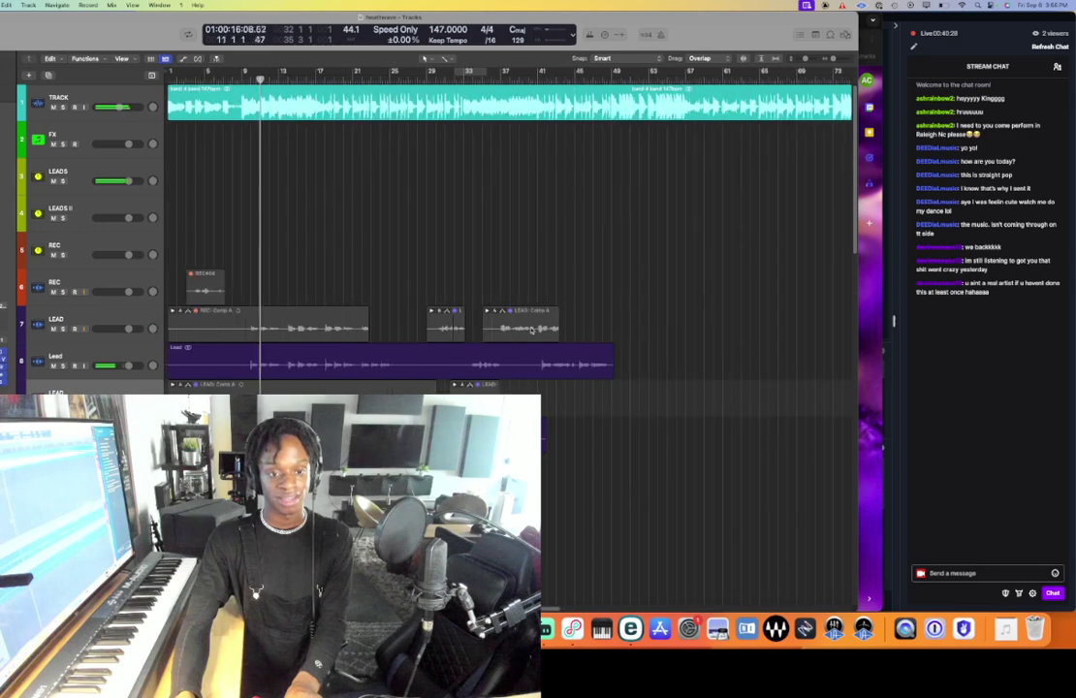
# - Play the bounced leads with the beat up to about bar 28, examining the lead, dub, ad-lib and harmony tracks
pyautogui.scroll(4, 530, 331)
pyautogui.hscroll(2, 531, 331)
pyautogui.press('super+Right')
pyautogui.press('super+Right')
pyautogui.press('super+Up')
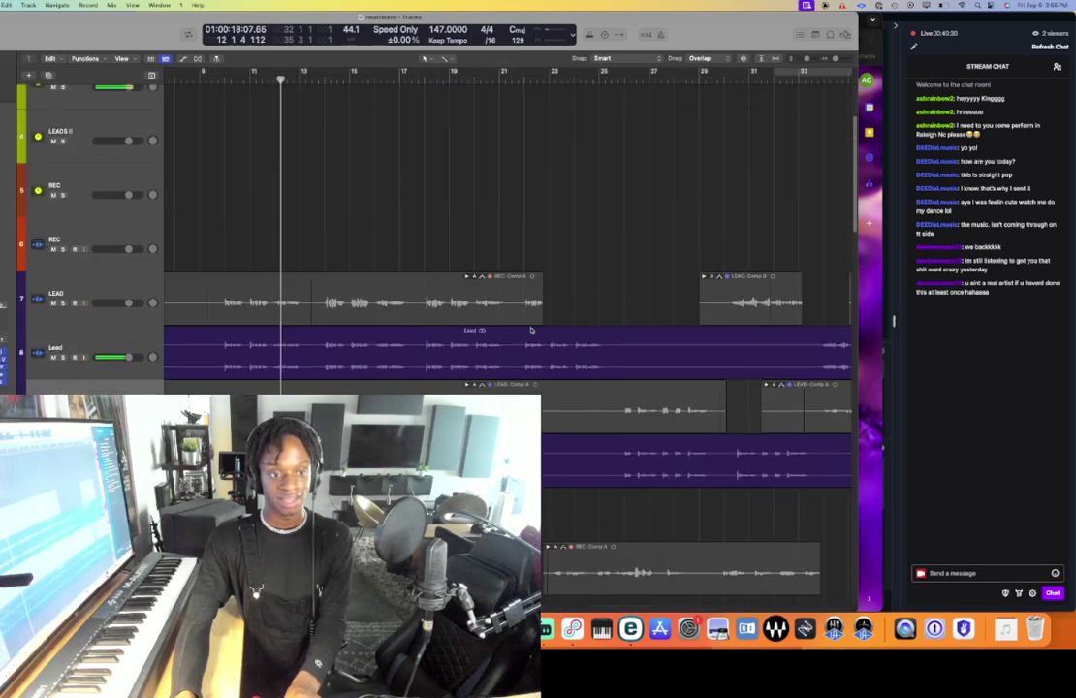
pyautogui.click(140, 341)
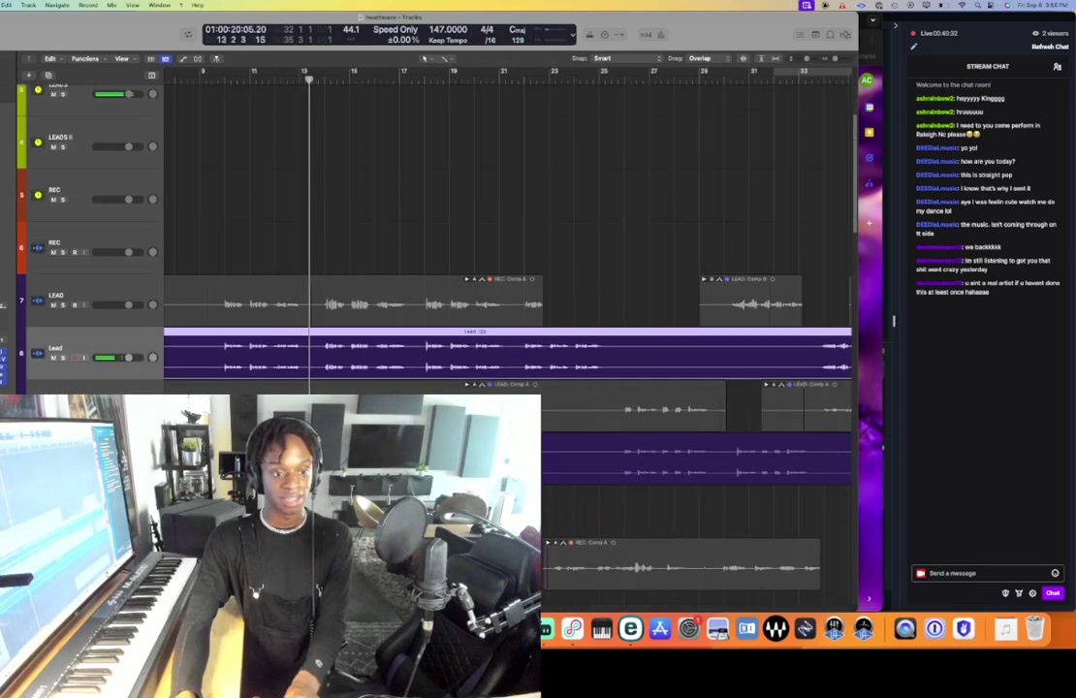
pyautogui.press('super+Up')
pyautogui.press('super+Left')
pyautogui.press('super+Left')
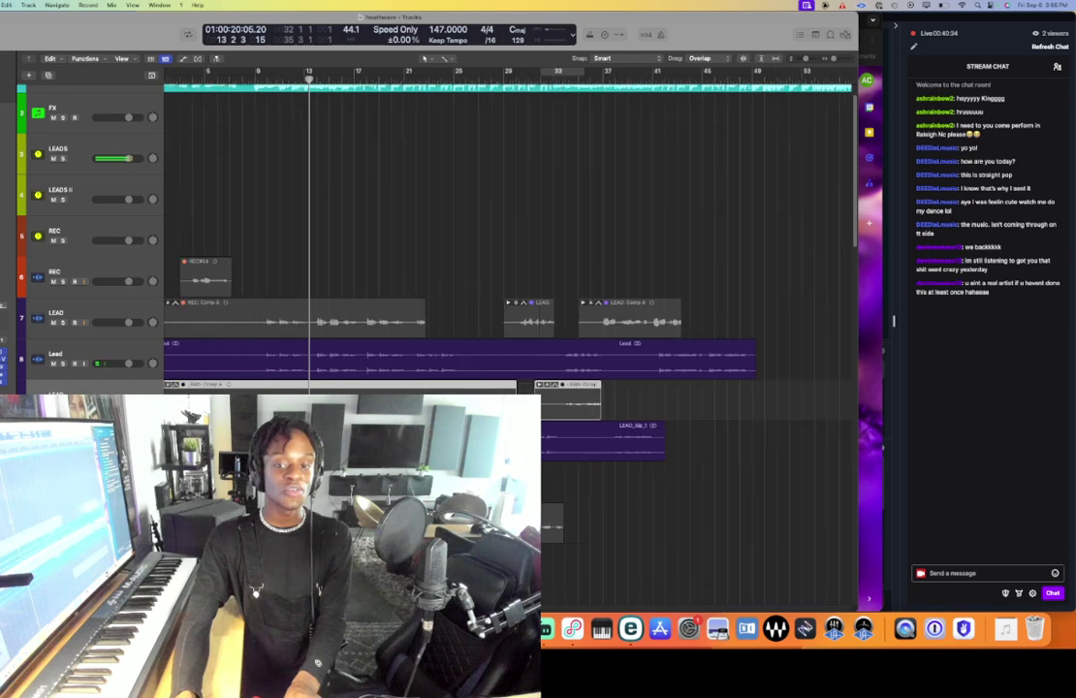
pyautogui.scroll(-3, 304, 138)
pyautogui.hscroll(4, 304, 138)
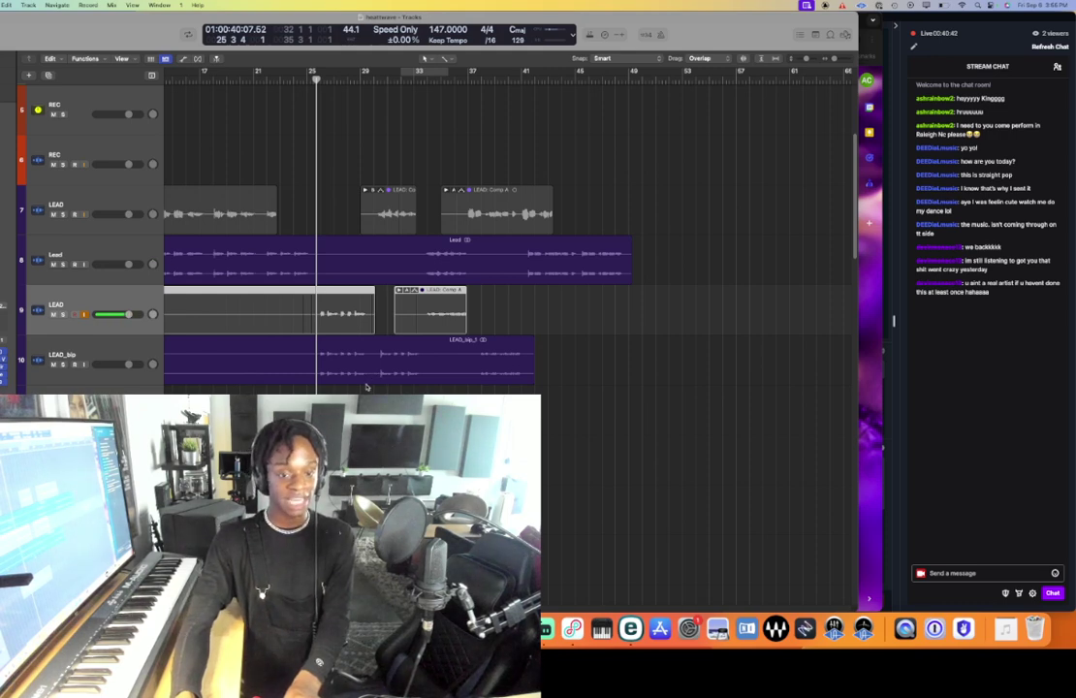
pyautogui.scroll(-5, 367, 387)
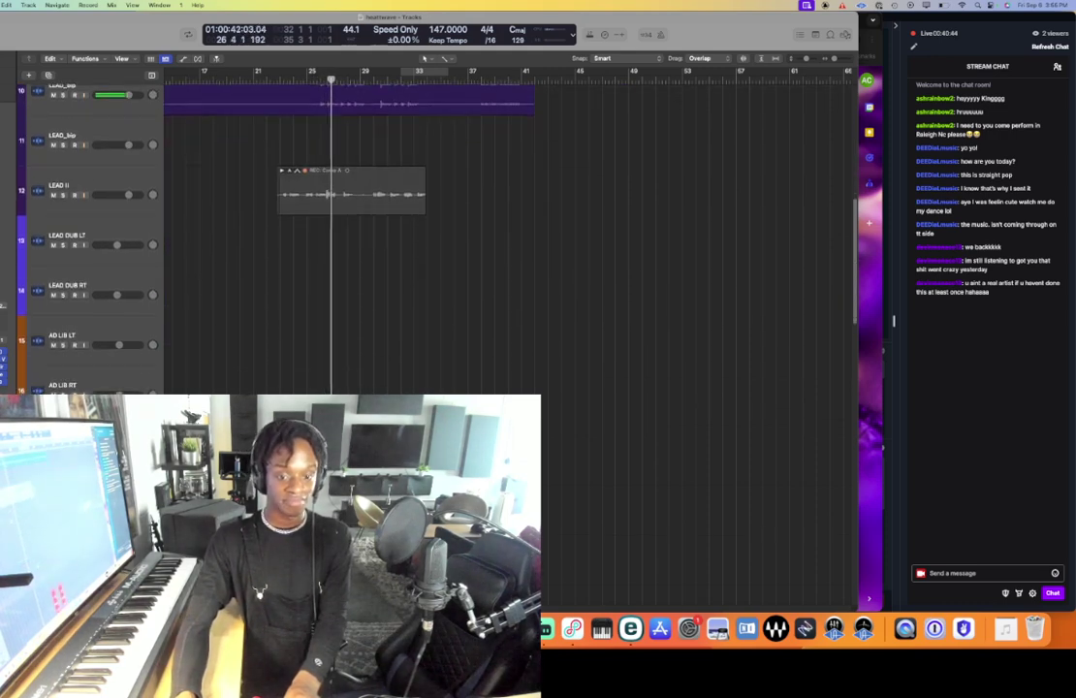
pyautogui.scroll(-5, 484, 233)
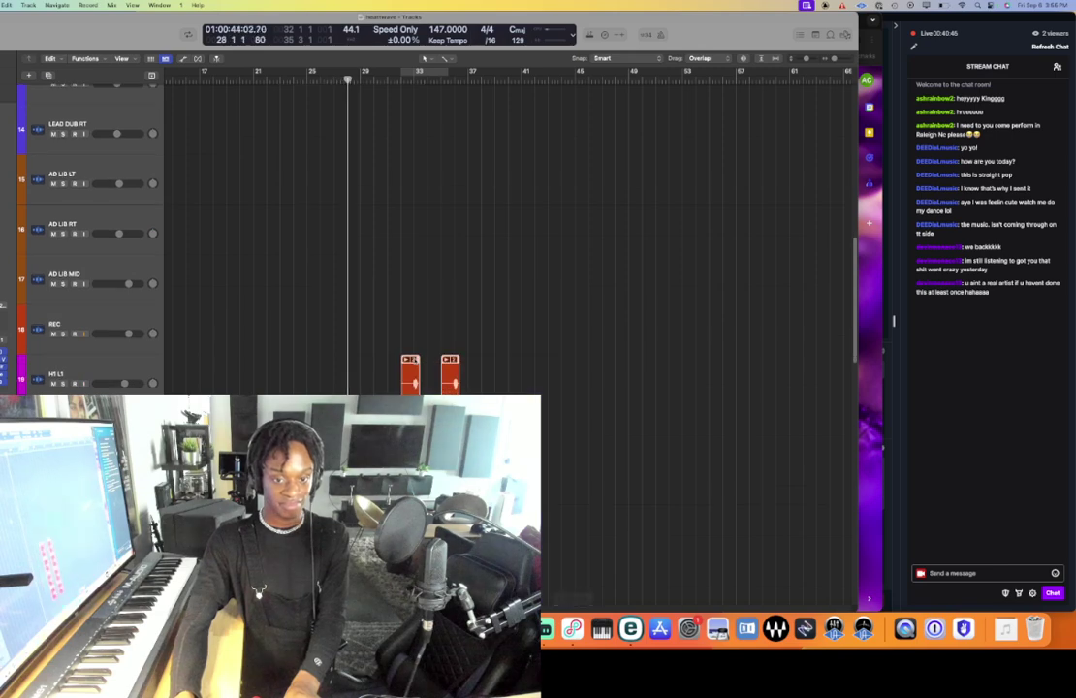
# - Move the two groups of H1 harmony regions to about bars 36 and 39, copy them to about bars 43 and 46, and audition them
pyautogui.press('super+Right')
pyautogui.press('super+Right')
pyautogui.click(425, 330)
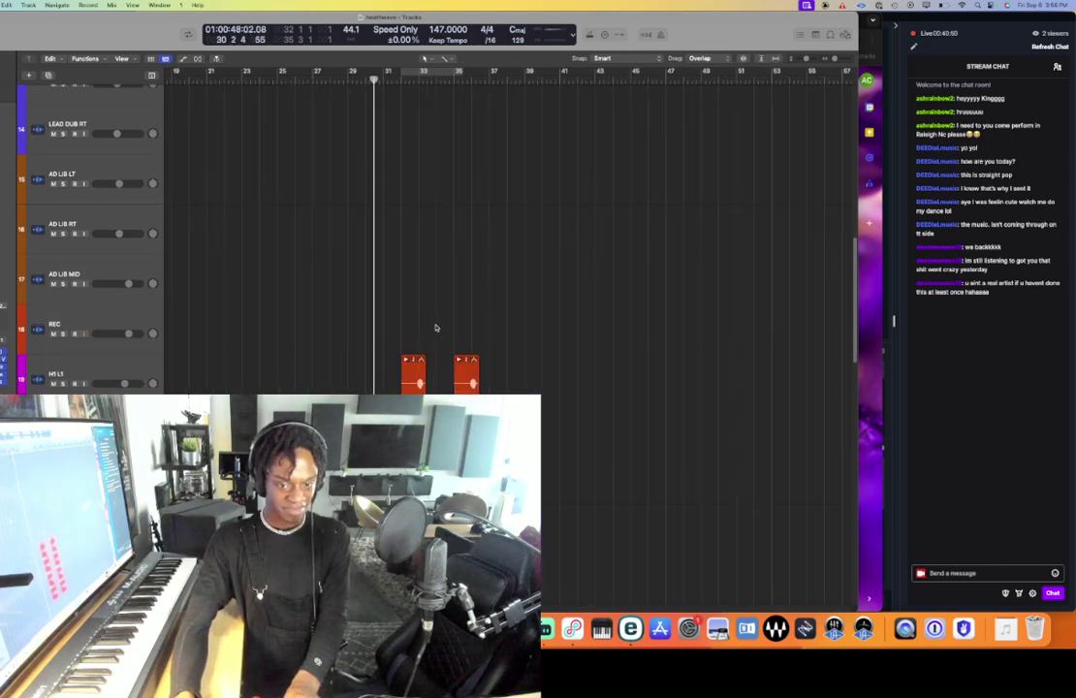
pyautogui.moveTo(408, 328); pyautogui.dragTo(566, 608)
pyautogui.press('space')
pyautogui.moveTo(416, 381); pyautogui.dragTo(619, 393)
pyautogui.press('space')
pyautogui.scroll(10, 574, 401)
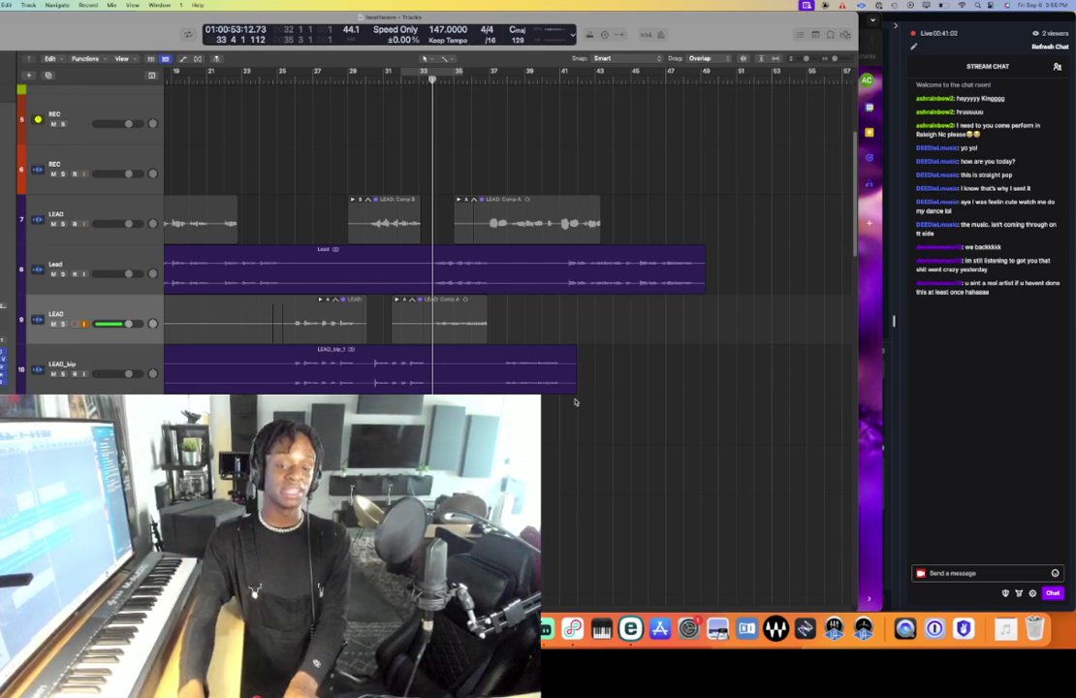
pyautogui.scroll(-1, 575, 401)
pyautogui.scroll(-3, 575, 401)
pyautogui.press('space')
pyautogui.scroll(-2, 575, 399)
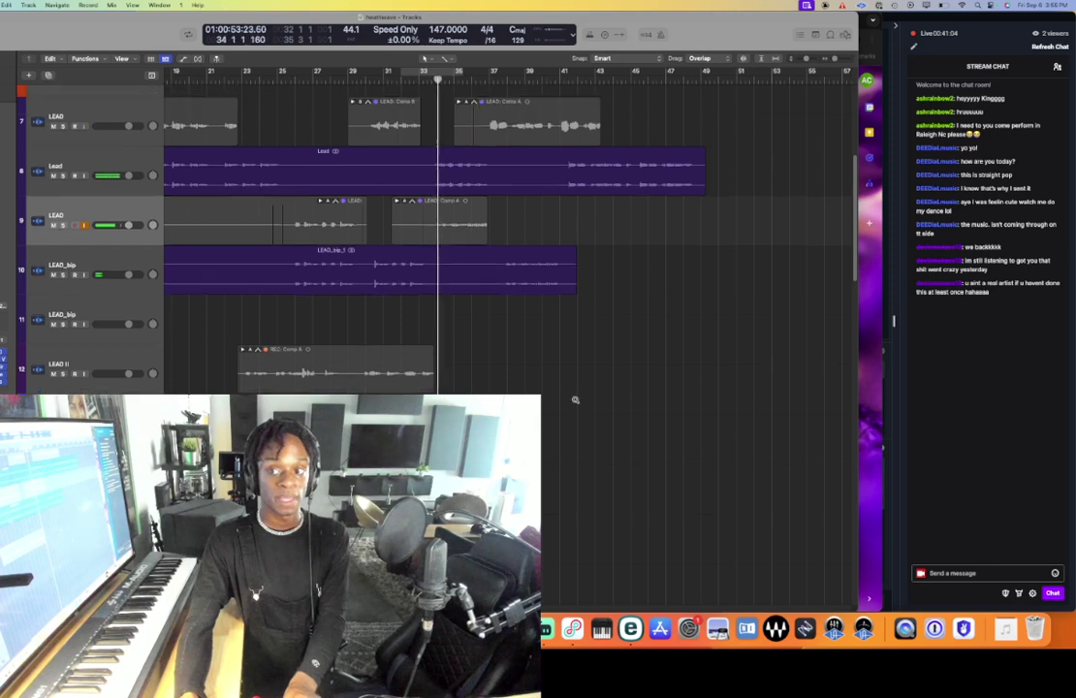
pyautogui.scroll(-3, 575, 400)
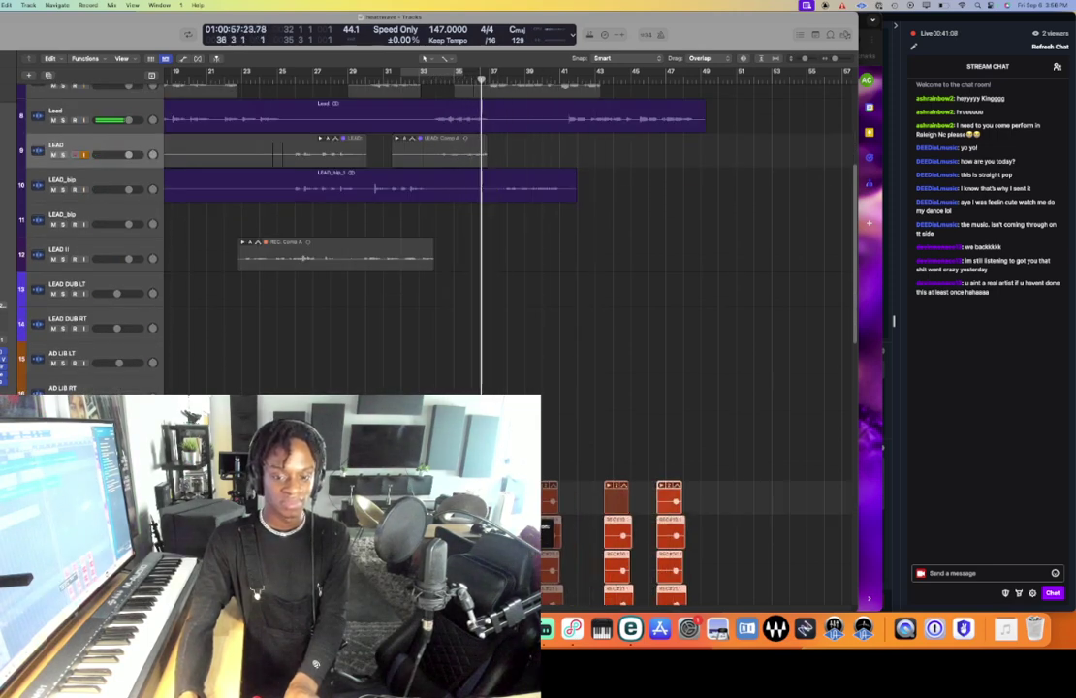
# - Undo the harmony copies, align the two H1 region groups to bars 36 and 39, and check playback around bar 37
pyautogui.press('super+z')
pyautogui.press('space')
pyautogui.press('super+Right')
pyautogui.press('super+Right')
pyautogui.press('super+Down')
pyautogui.press('super+Down')
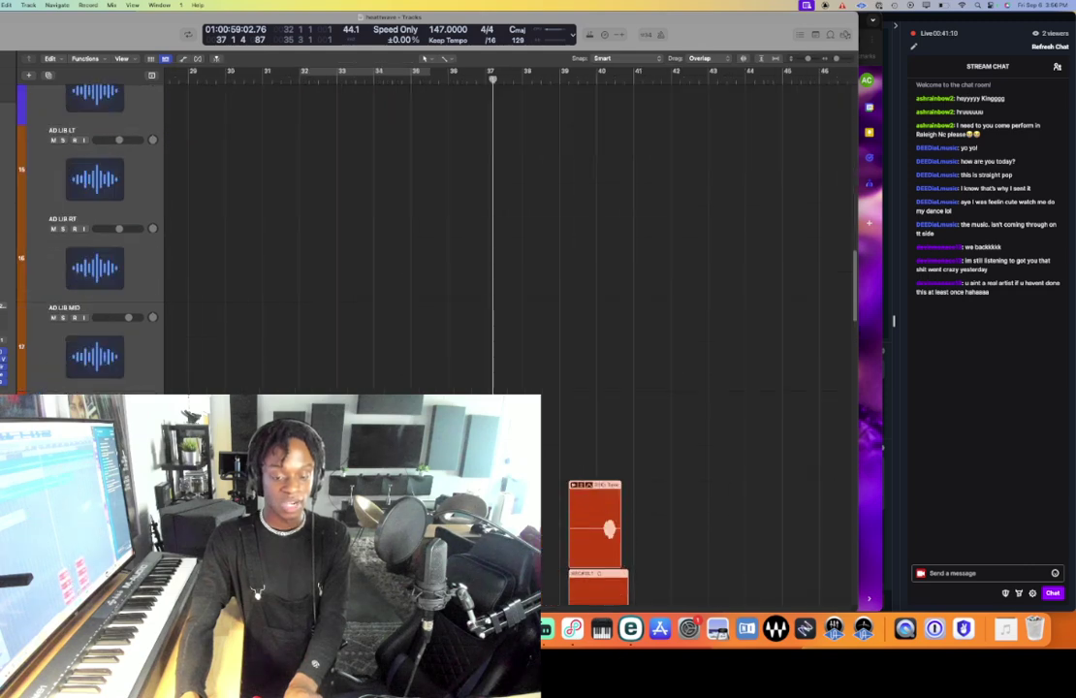
pyautogui.scroll(-4, 486, 366)
pyautogui.moveTo(486, 364); pyautogui.dragTo(482, 330)
pyautogui.click(485, 80)
pyautogui.press('space')
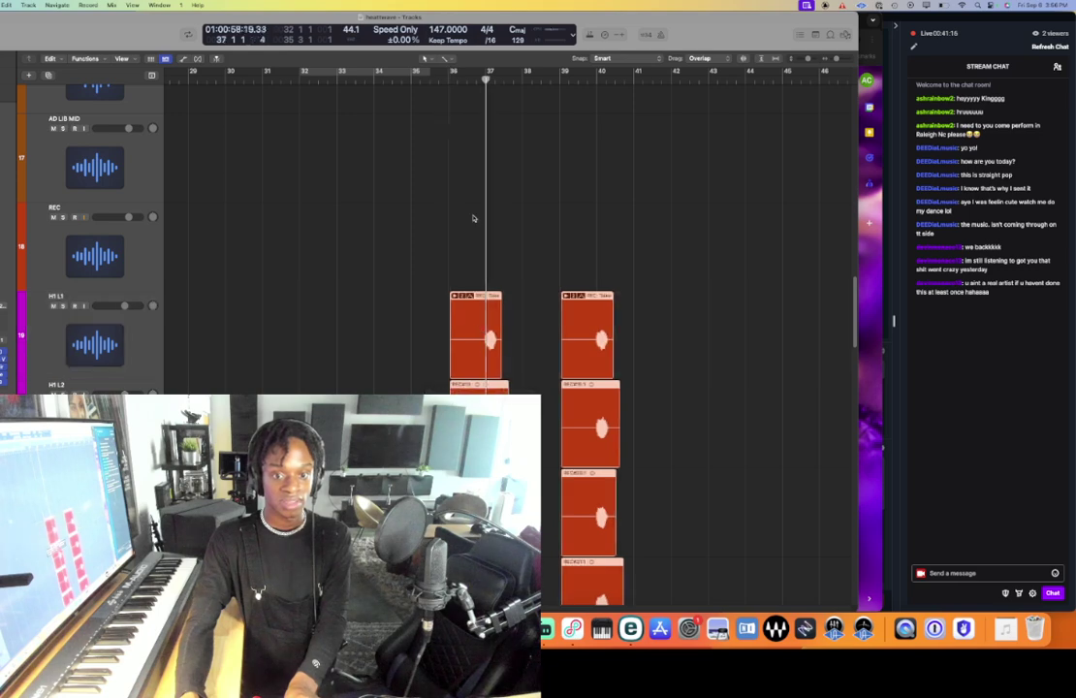
# - Try to extend the start of the bar 36 harmony regions on the H1 tracks to before bar 36
pyautogui.click(447, 79)
pyautogui.scroll(-3, 455, 194)
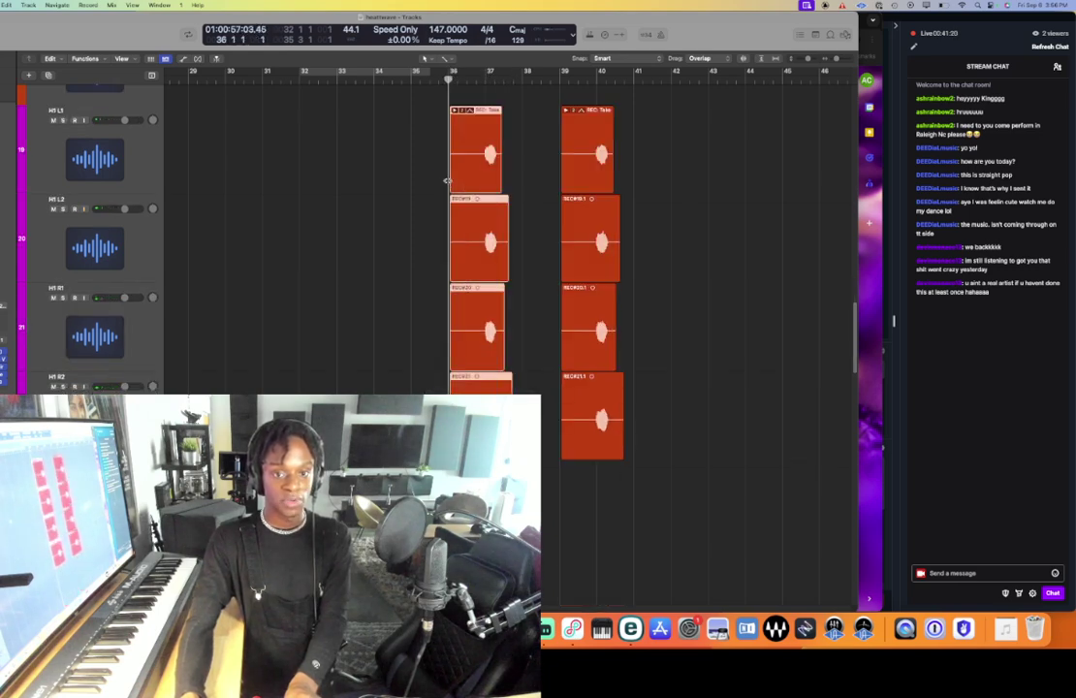
pyautogui.moveTo(447, 180); pyautogui.dragTo(437, 185)
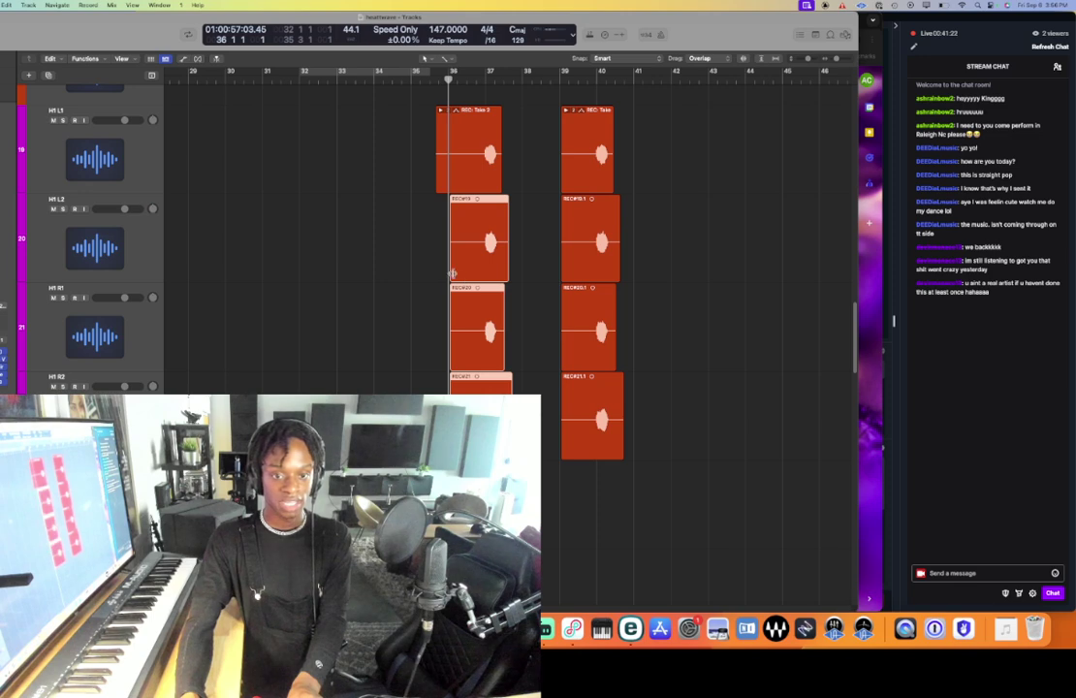
pyautogui.moveTo(452, 274); pyautogui.dragTo(366, 230)
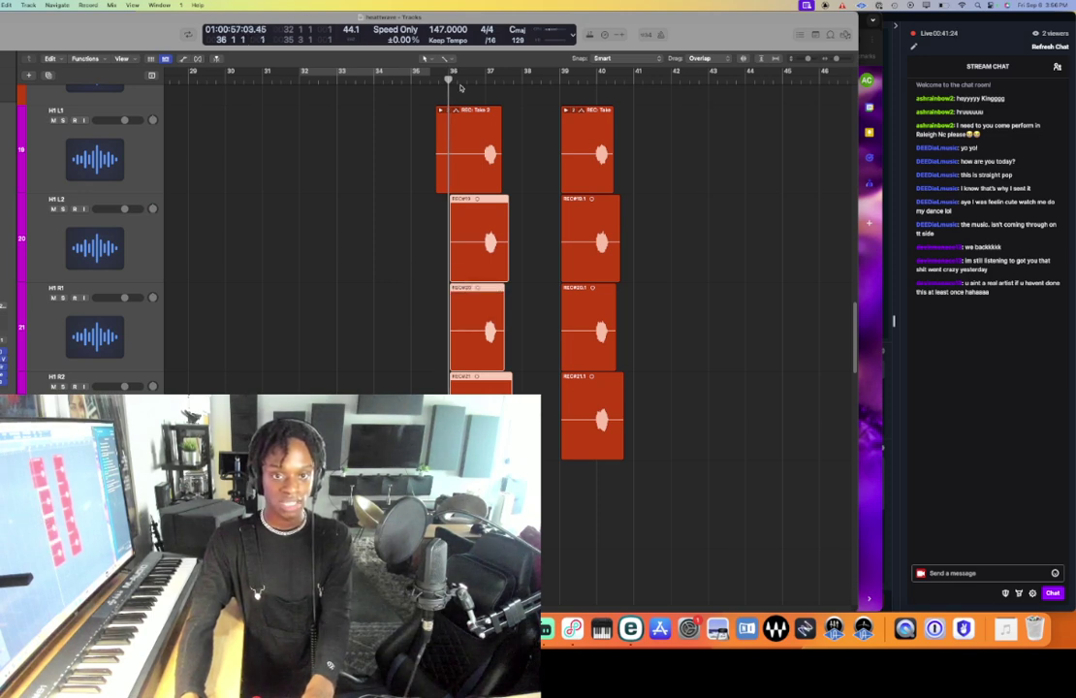
# - Split the first group of H1 harmony regions at 36 3 1 1, deleting their leading pieces and the bar 39 group
pyautogui.click(466, 78)
pyautogui.moveTo(429, 100); pyautogui.dragTo(532, 427)
pyautogui.press('super+t')
pyautogui.moveTo(621, 497); pyautogui.dragTo(581, 158)
pyautogui.press('Delete')
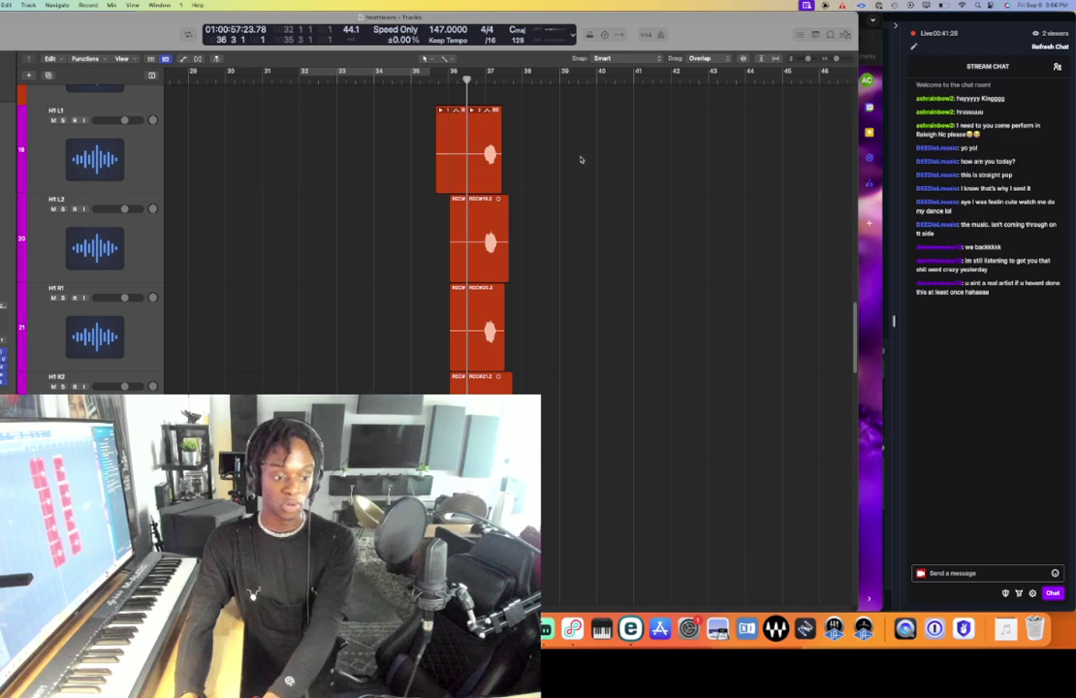
pyautogui.moveTo(387, 130)
pyautogui.mouseDown()
pyautogui.moveTo(430, 425)
pyautogui.moveTo(460, 432)
pyautogui.mouseUp()
pyautogui.press('Delete')
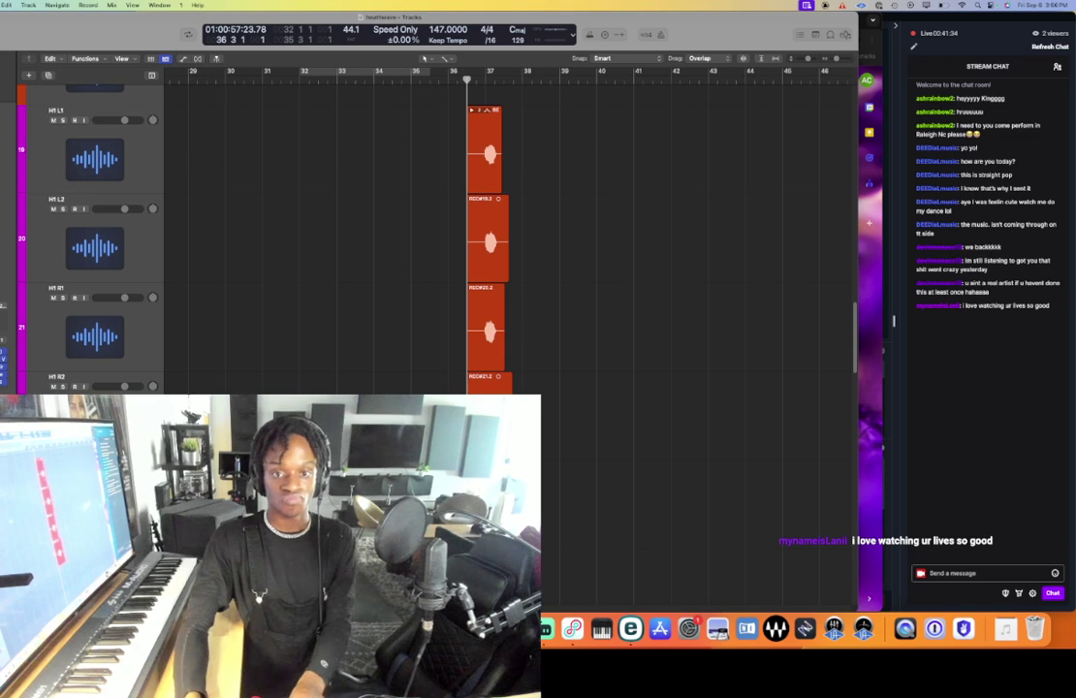
# - Copy the trimmed H1 harmony regions to about bar 39 beat 3 and audition the section from bar 35 beat 4
pyautogui.scroll(3, 493, 137)
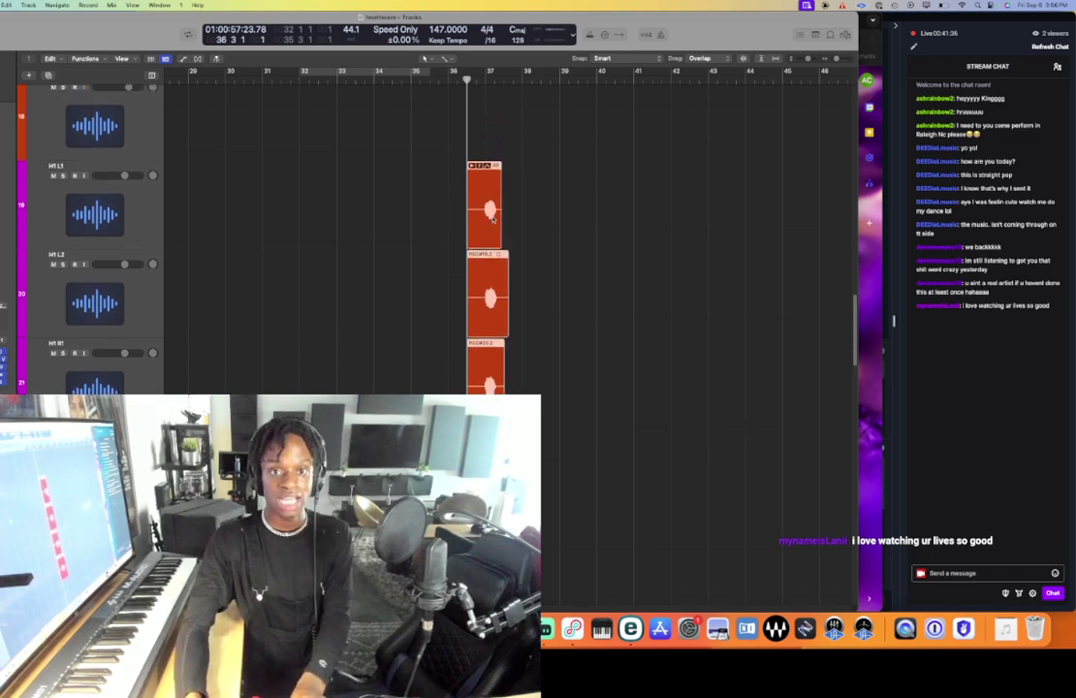
pyautogui.moveTo(492, 219); pyautogui.dragTo(569, 216)
pyautogui.scroll(10, 568, 216)
pyautogui.click(438, 81)
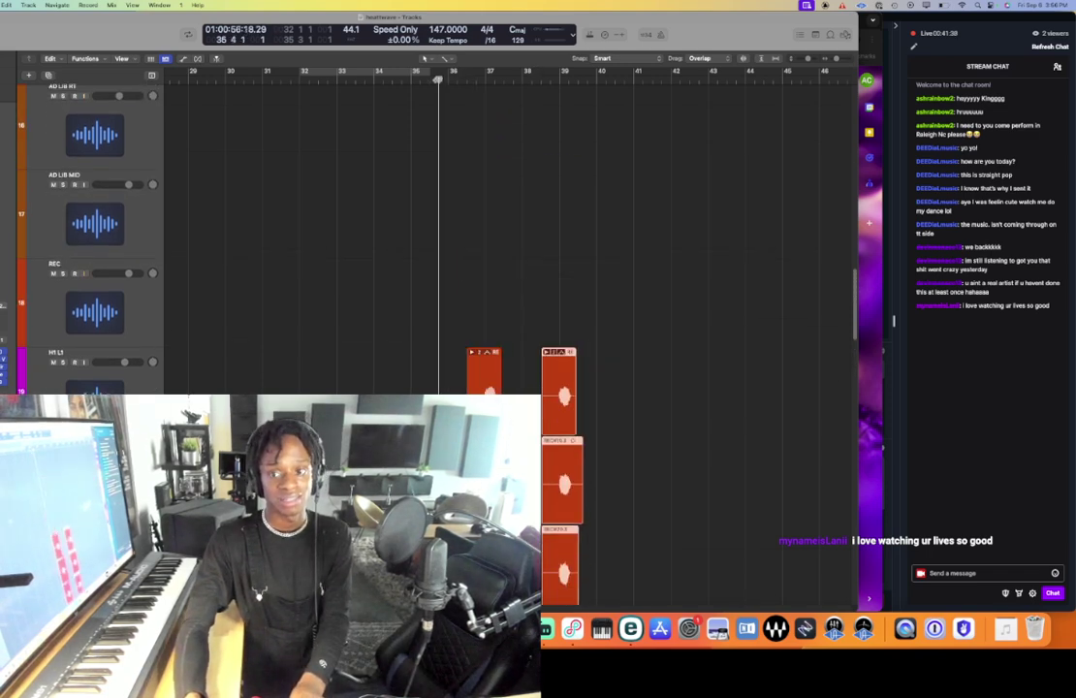
pyautogui.moveTo(558, 387); pyautogui.dragTo(595, 373)
pyautogui.scroll(15, 528, 358)
pyautogui.scroll(-15, 528, 357)
pyautogui.scroll(-1, 529, 357)
pyautogui.scroll(-5, 529, 357)
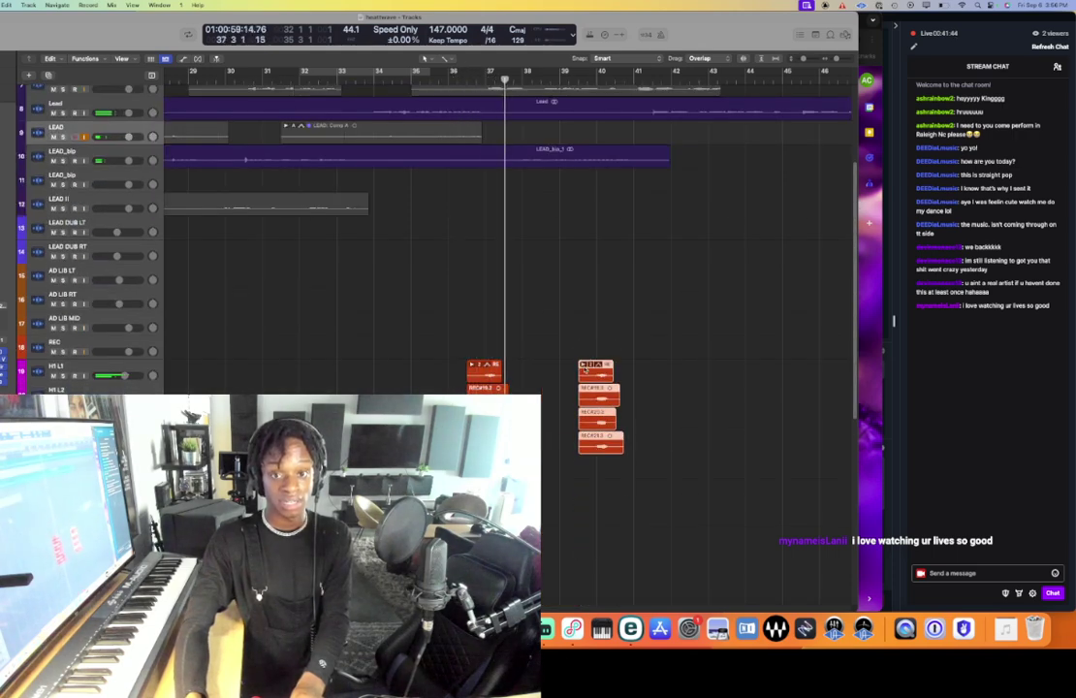
# - Move the copied harmony regions to about bar 40 beat 3 and play through to about bar 44 with the leads
pyautogui.moveTo(591, 374); pyautogui.dragTo(628, 375)
pyautogui.click(644, 322)
pyautogui.scroll(-1, 621, 348)
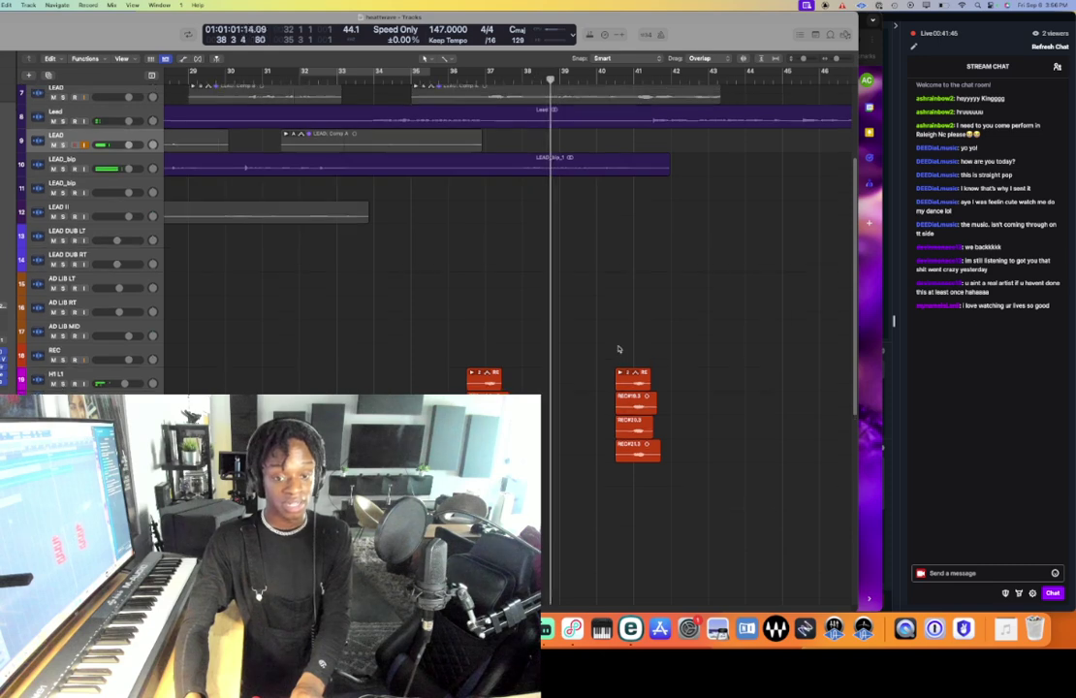
pyautogui.click(145, 370)
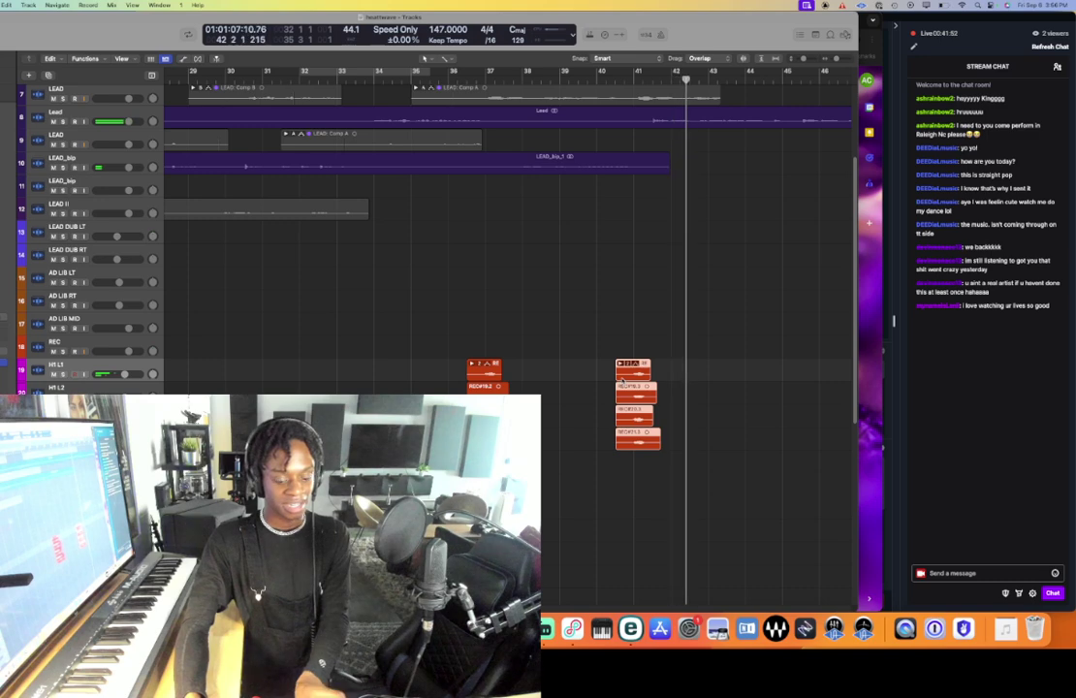
pyautogui.scroll(1, 623, 380)
pyautogui.scroll(3, 579, 338)
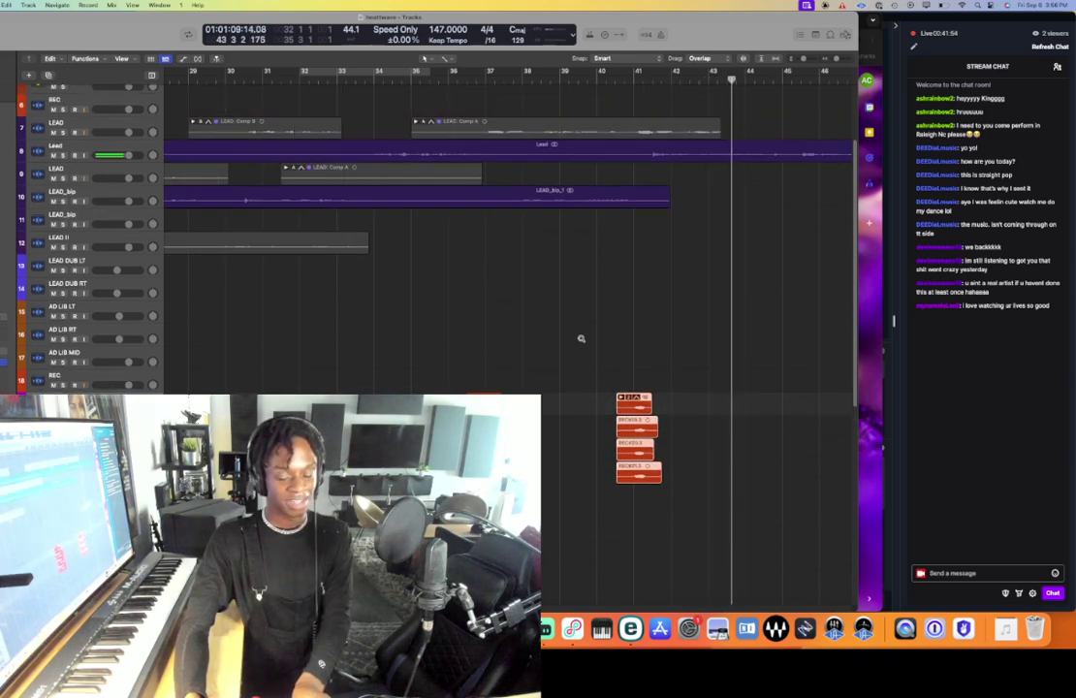
pyautogui.hscroll(5, 495, 233)
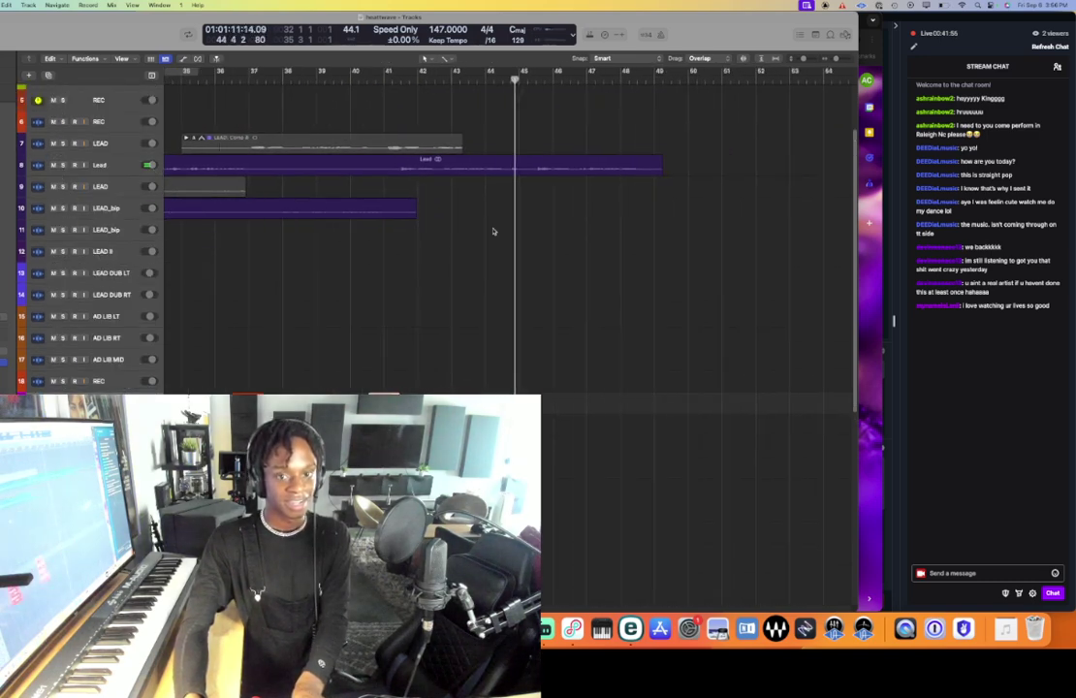
# - Split the bounced Lead region at about bar 40 beat 4 and select the second LEAD track
pyautogui.press('super+Down')
pyautogui.scroll(4, 490, 229)
pyautogui.click(438, 190)
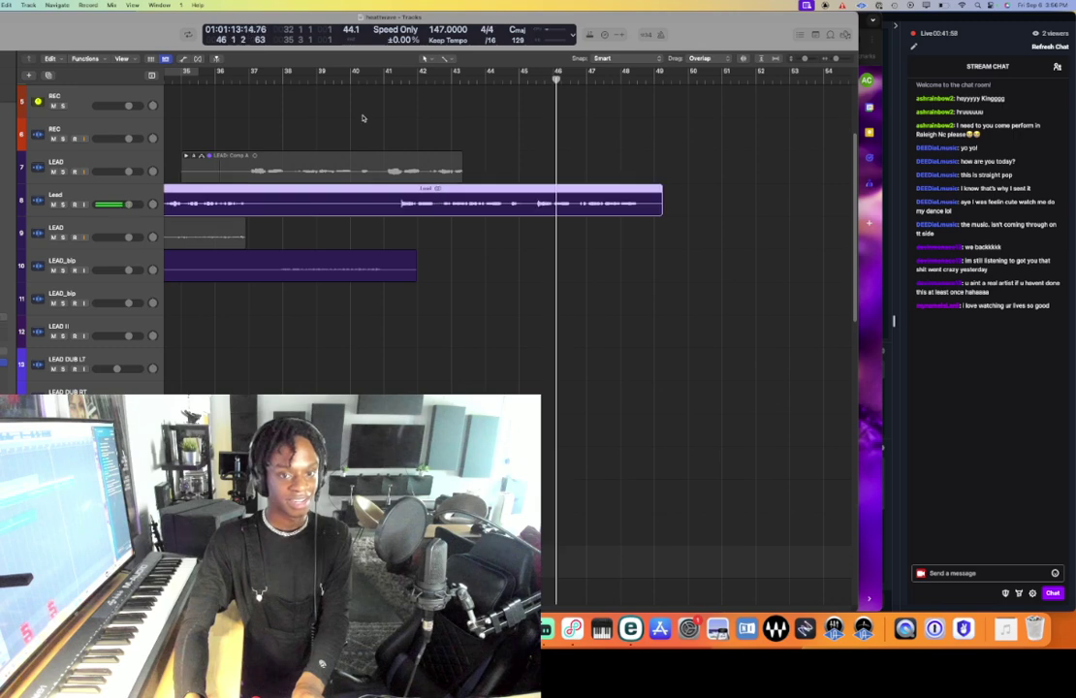
pyautogui.click(381, 81)
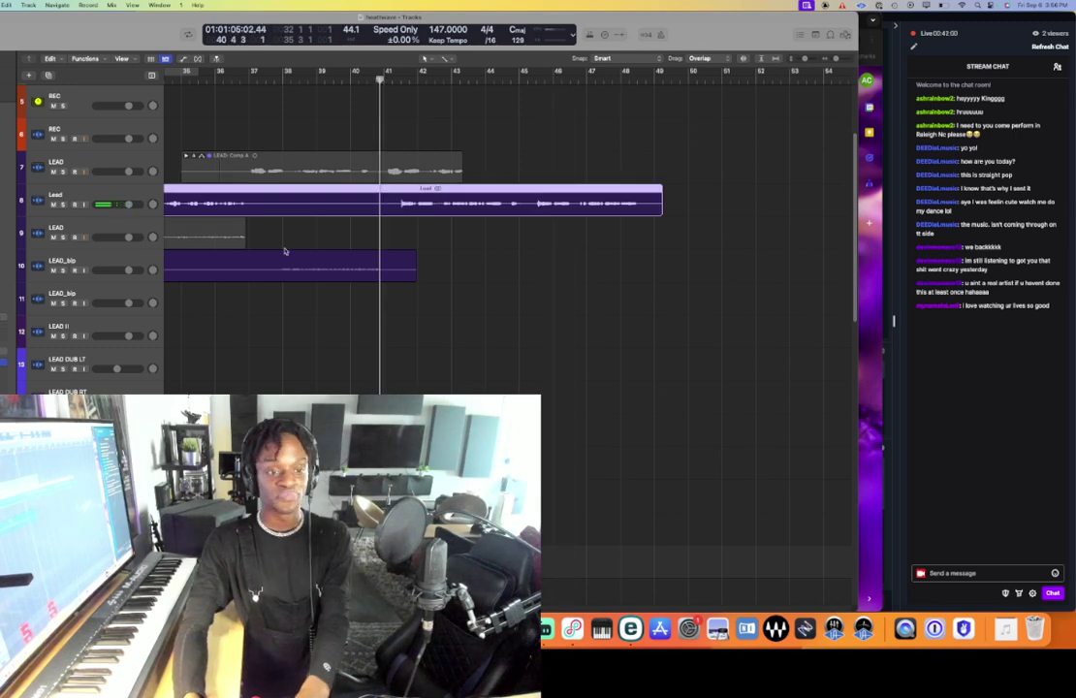
pyautogui.click(208, 233)
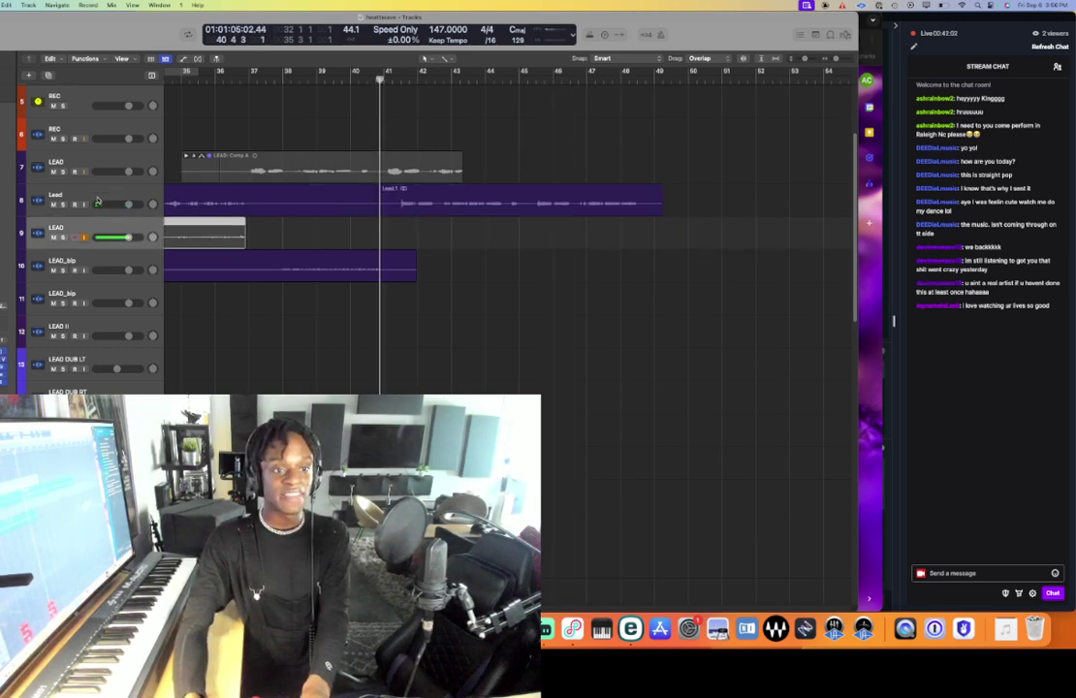
# - Delete the section of the bounced Lead region that follows the split near bar 41
pyautogui.press('super+Left')
pyautogui.press('super+Left')
pyautogui.press('super+Left')
pyautogui.hscroll(-5, 182, 211)
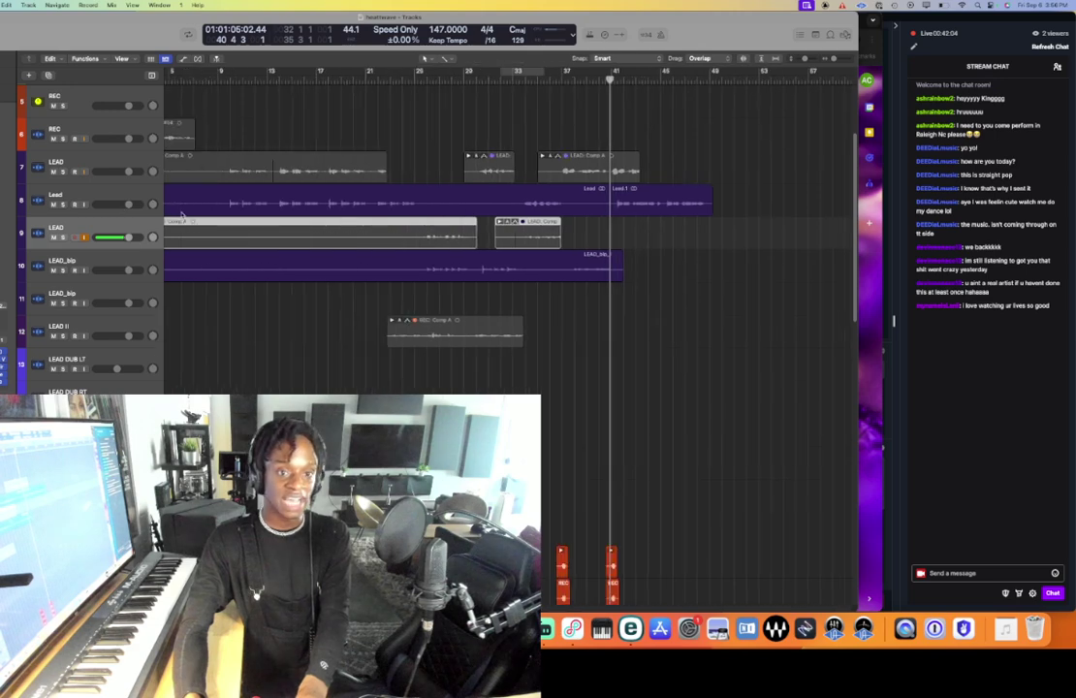
pyautogui.hscroll(5, 181, 214)
pyautogui.hscroll(2, 181, 214)
pyautogui.click(388, 204)
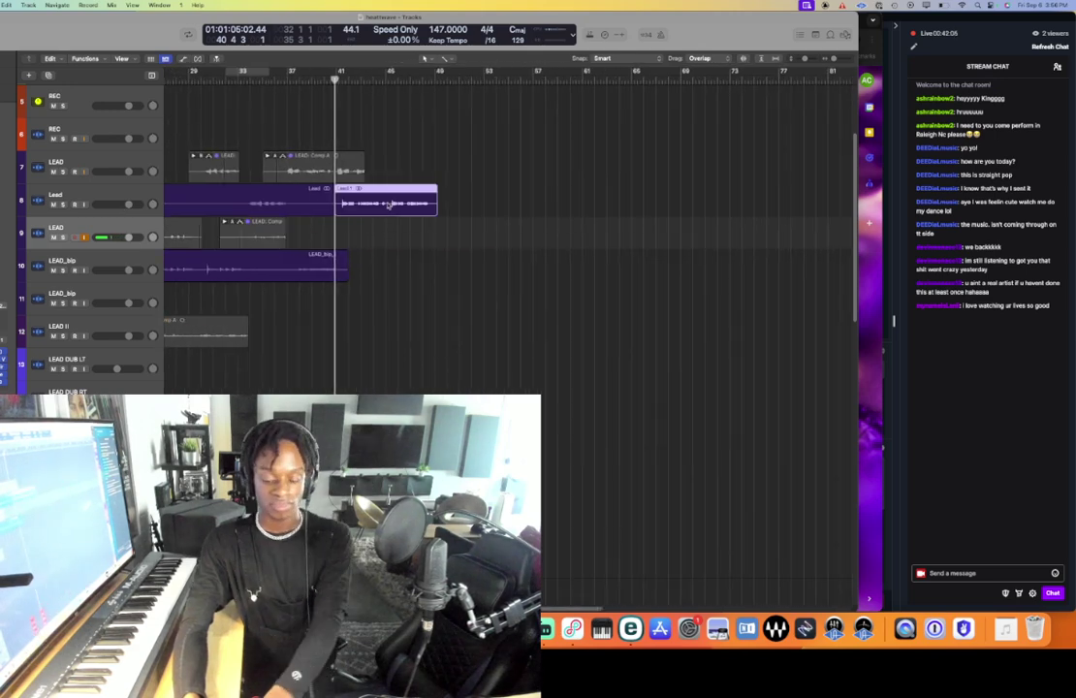
pyautogui.press('Delete')
# - Rehearse with playback from about bar 37, then record a new take on the second LEAD track from bar 40 to about bar 45
pyautogui.click(323, 78)
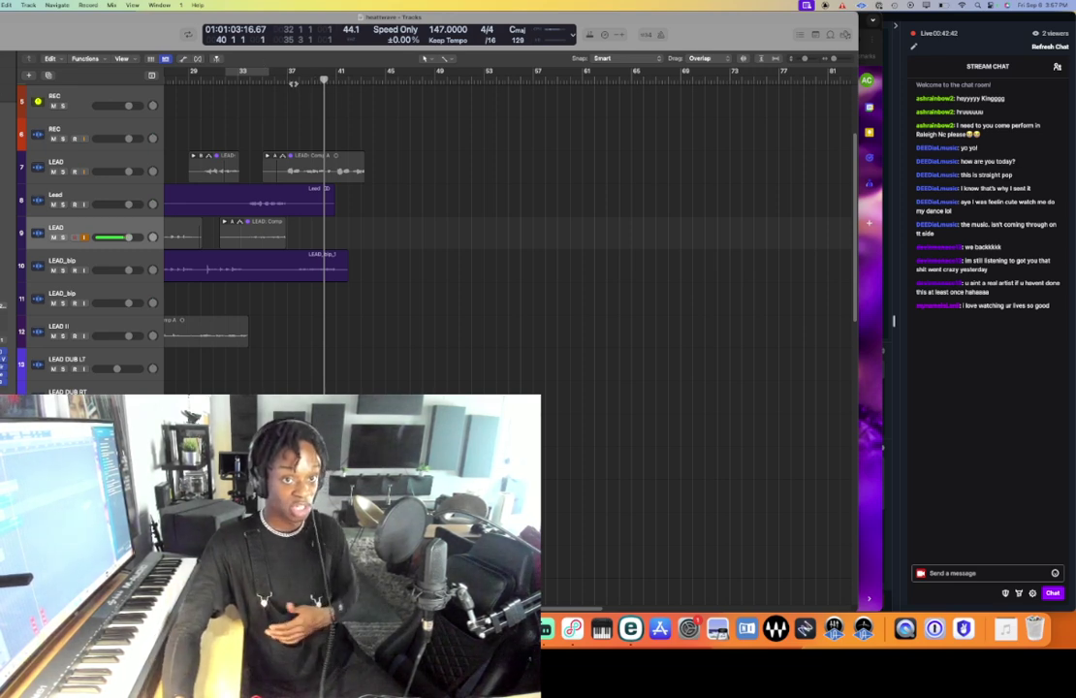
pyautogui.click(283, 81)
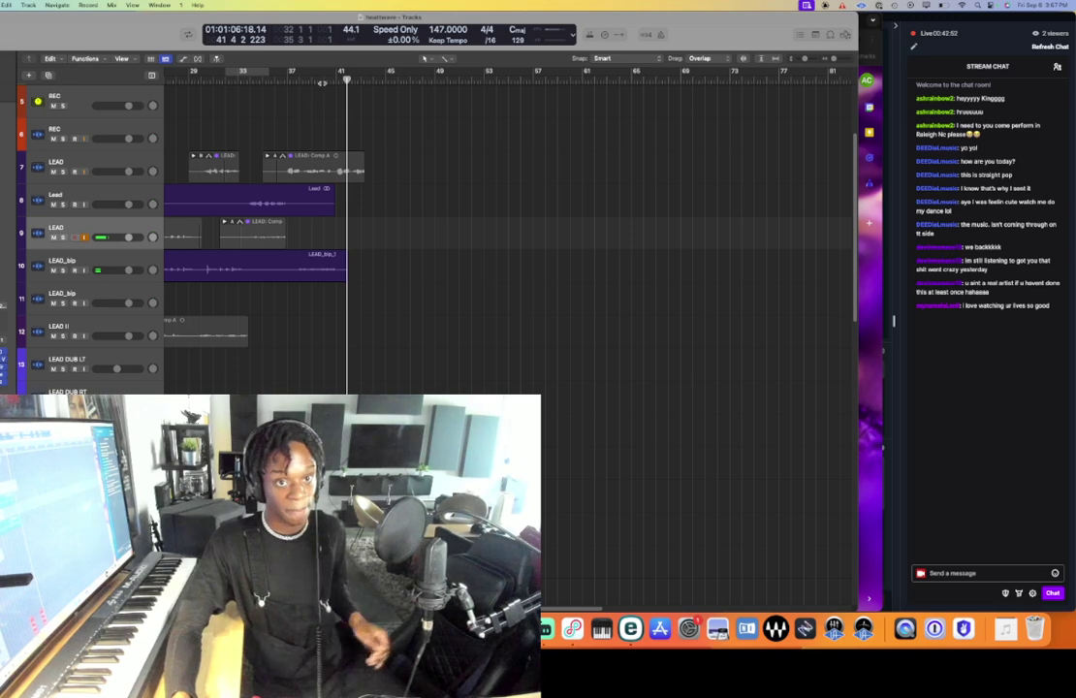
pyautogui.press('space')
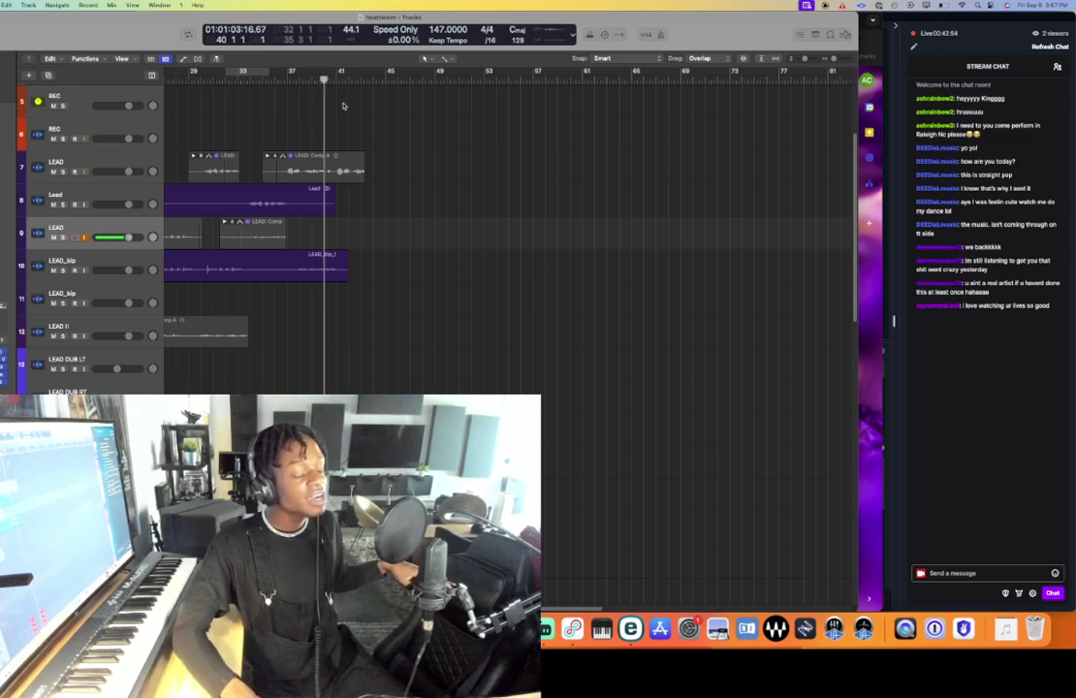
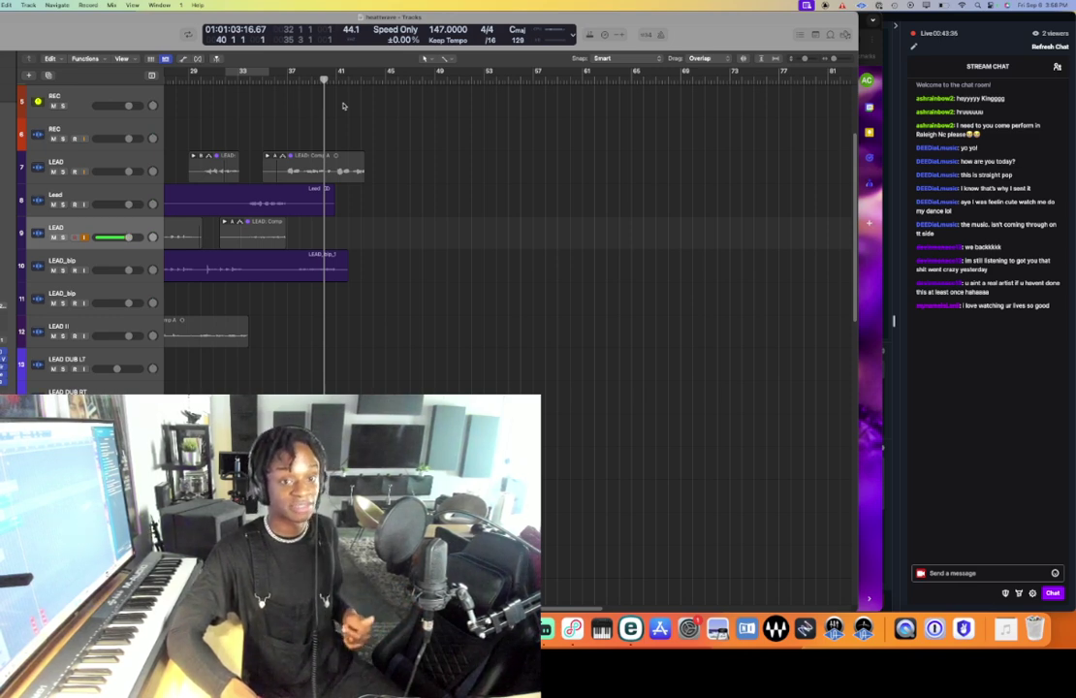
pyautogui.press('r')
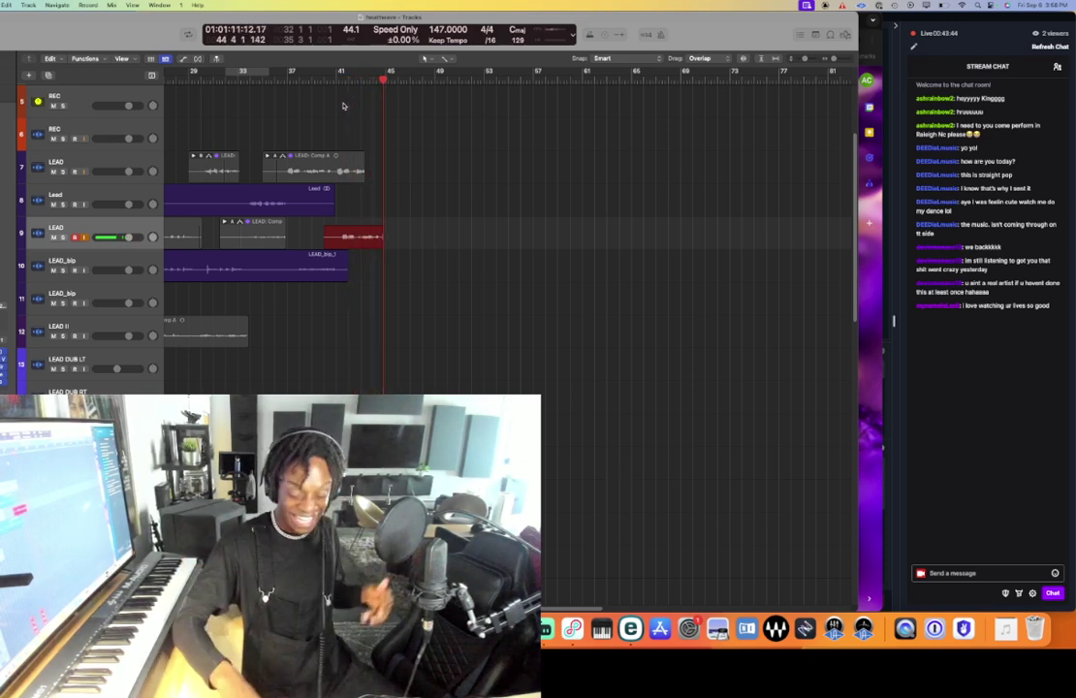
pyautogui.press('space')
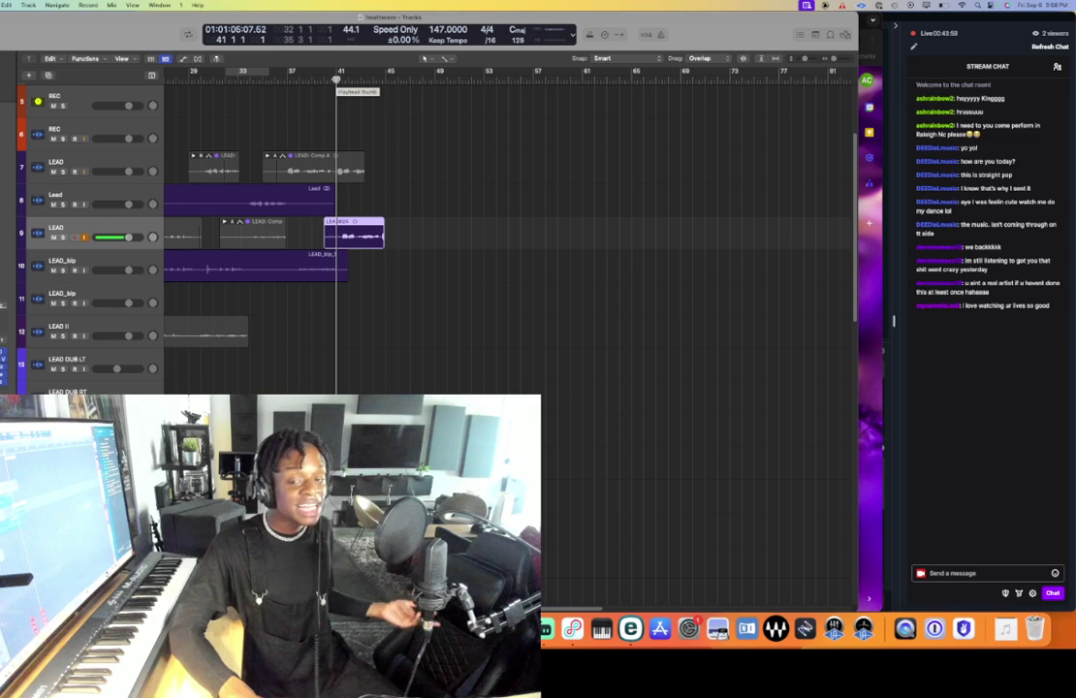
# - Record a new take on the second LEAD track from bar 41 to about bar 44 beat 3, then set the playhead at bar 40 beat 3
pyautogui.press('r')
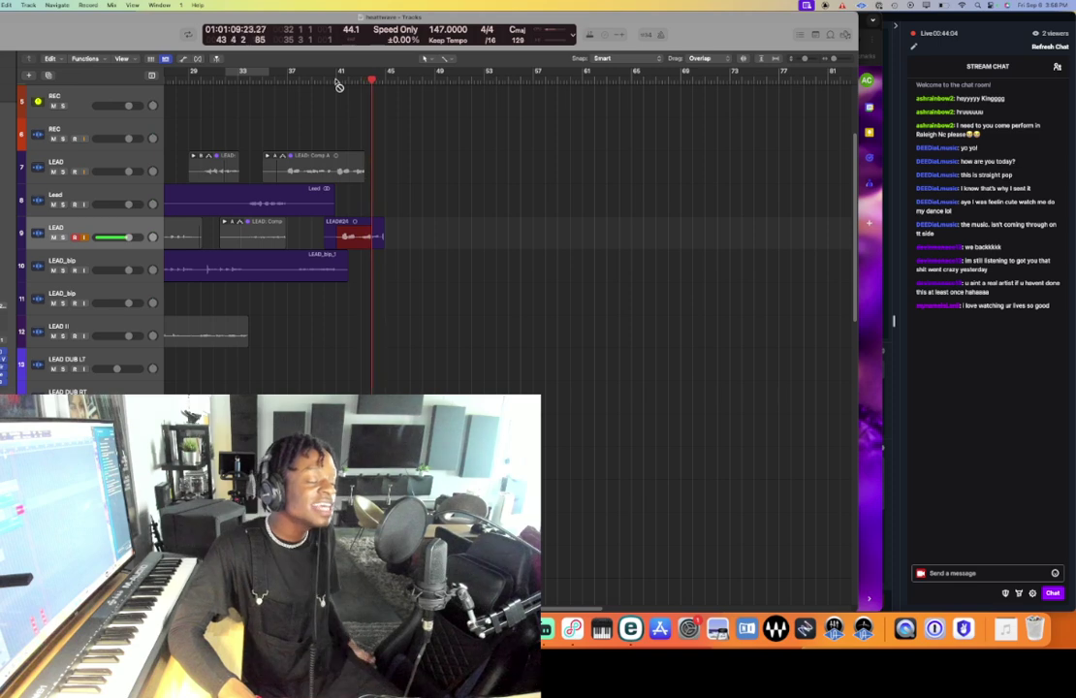
pyautogui.press('space')
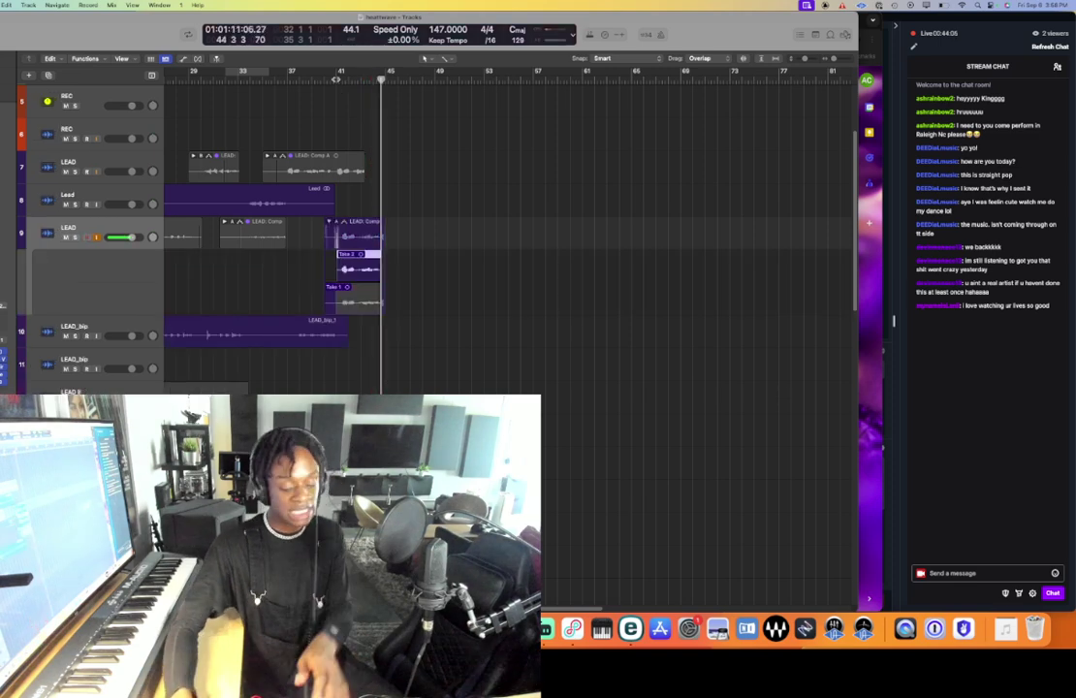
pyautogui.press('super+Right')
pyautogui.press('super+Right')
pyautogui.press('super+Right')
pyautogui.press('super+Right')
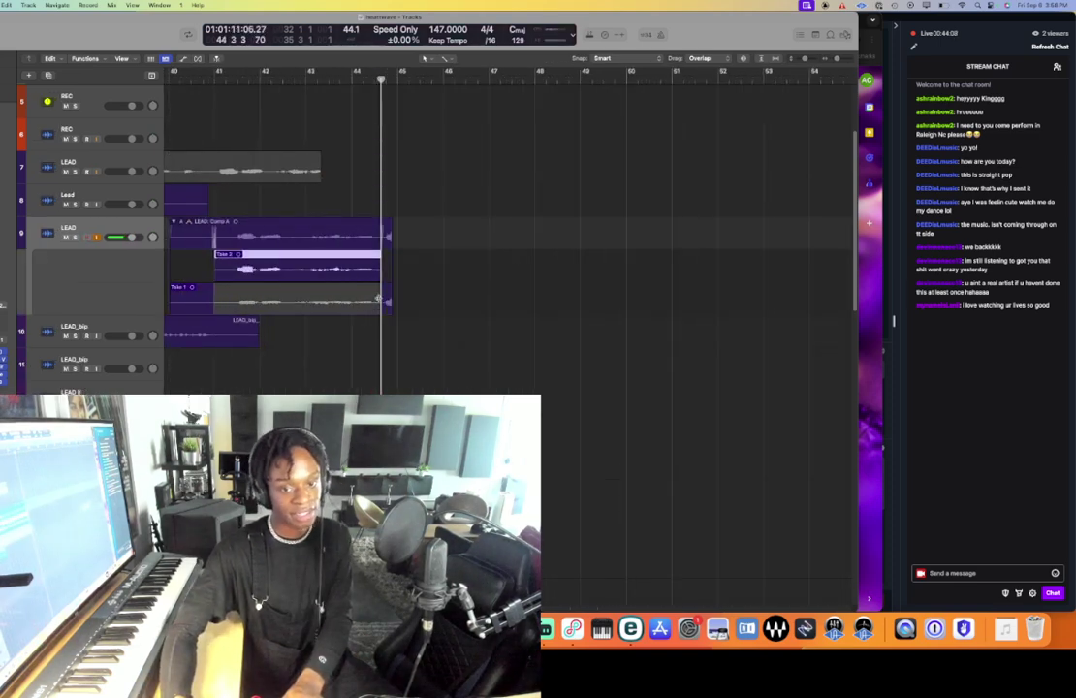
pyautogui.hscroll(-3, 345, 221)
pyautogui.hscroll(-1, 337, 182)
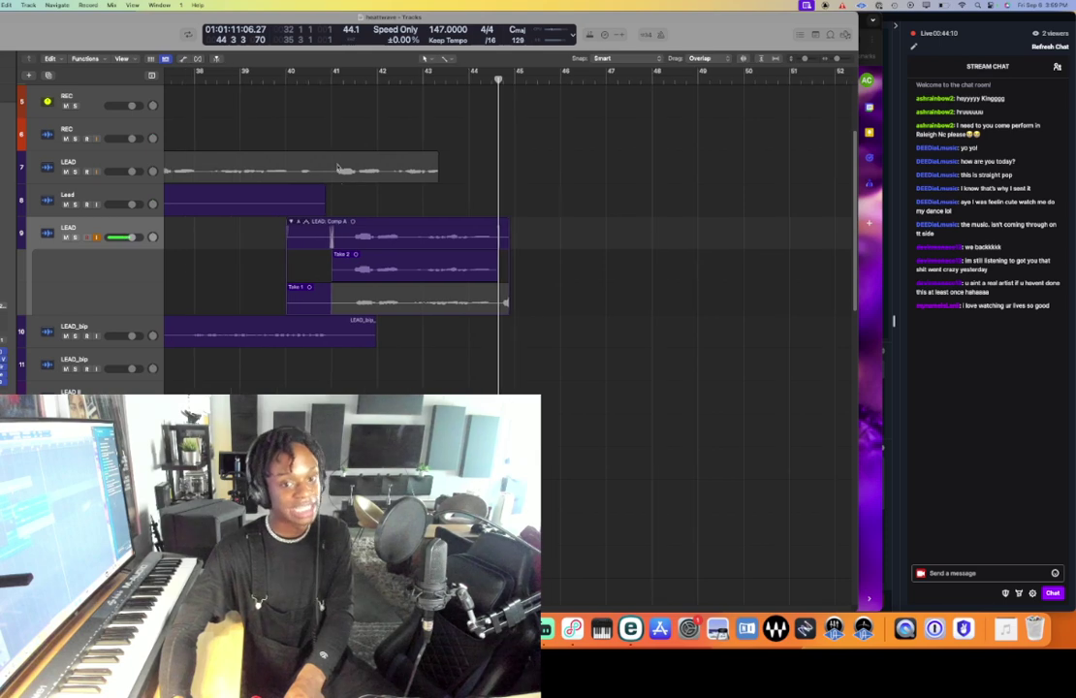
pyautogui.click(318, 78)
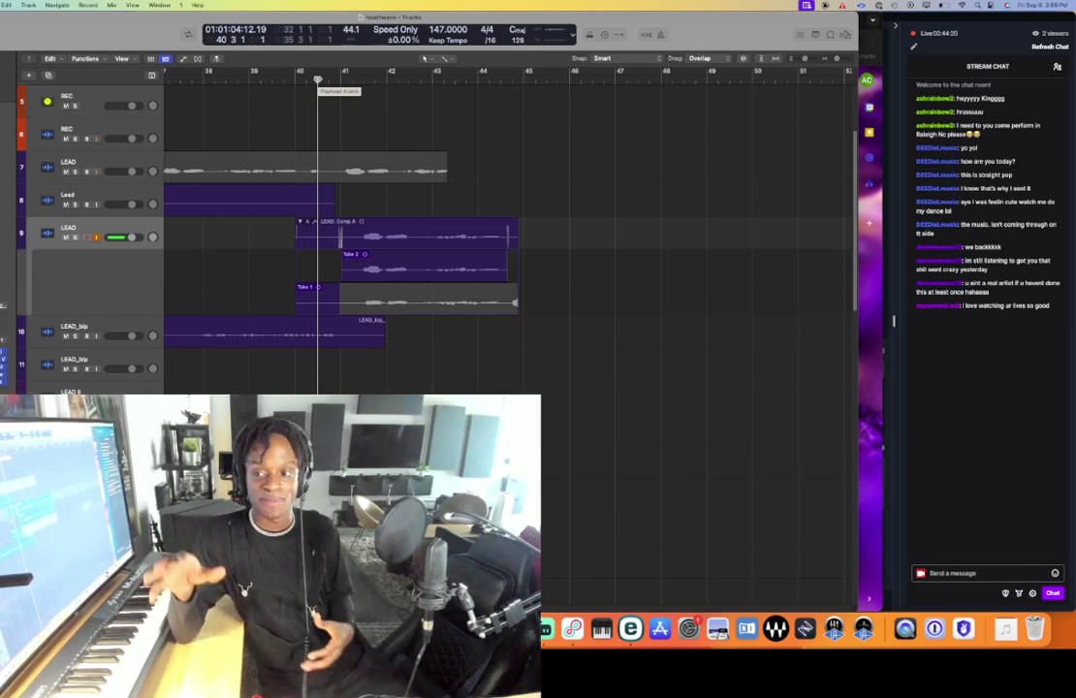
# - Switch to Streamlabs Desktop to check the live stream, and return to the heatwave project in Logic Pro
pyautogui.click(946, 399)
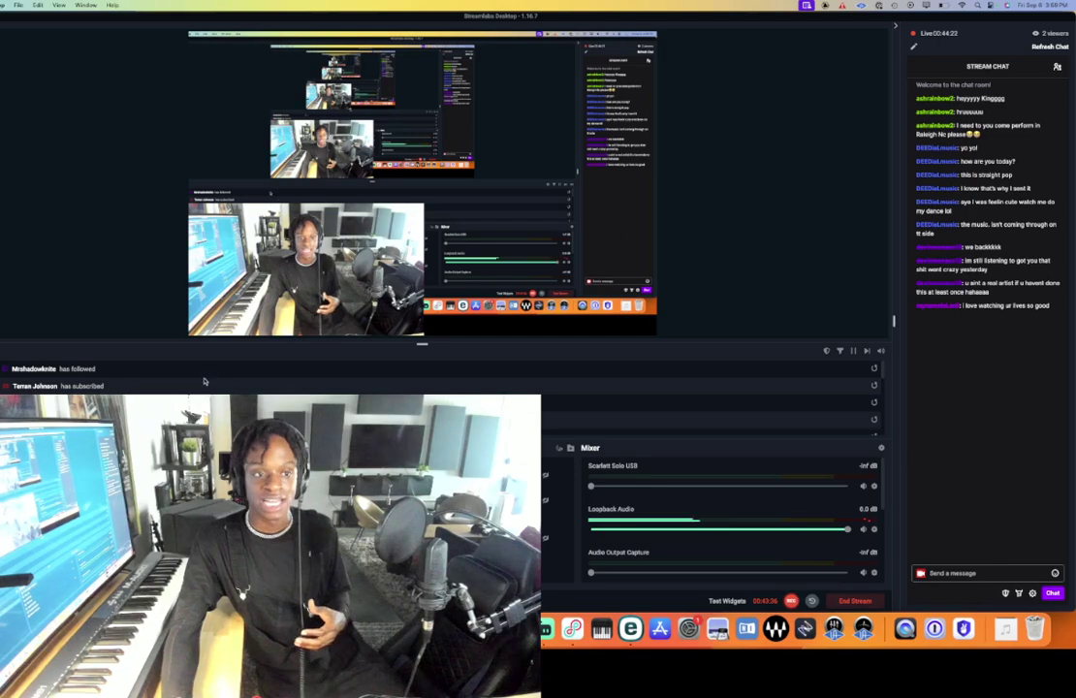
pyautogui.hotkey('ctrl', 'Up')
pyautogui.click(58, 196)
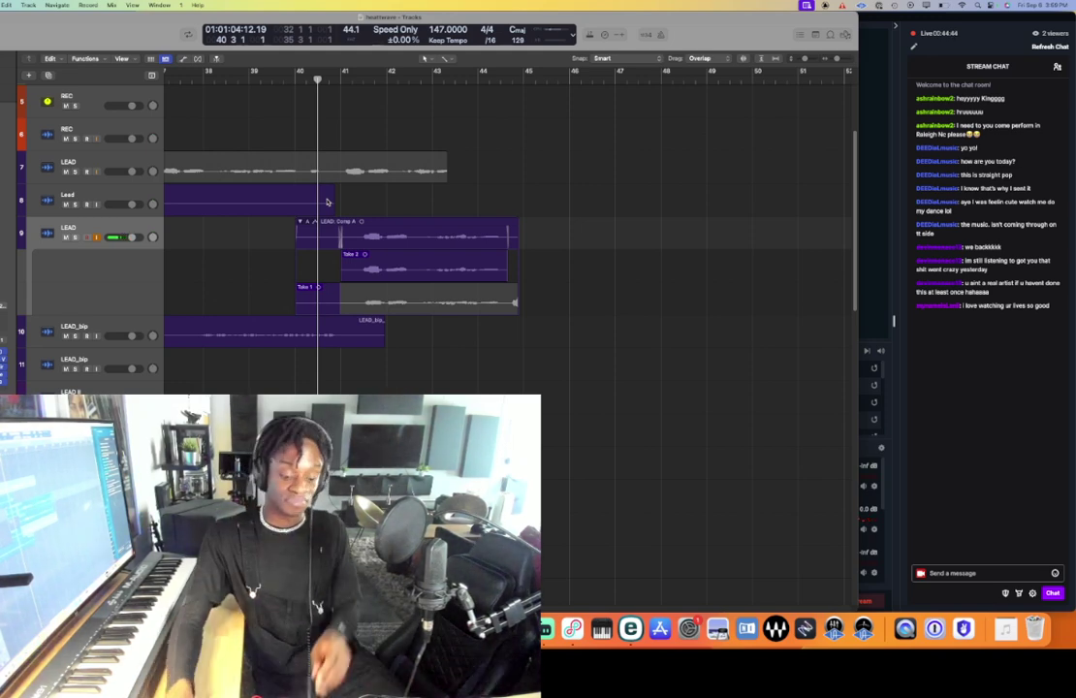
# - Play the stacked vocals from about bar 33 to past bar 42, listening through to the new LEAD takes
pyautogui.hscroll(-10, 327, 202)
pyautogui.press('super+Left')
pyautogui.press('super+Left')
pyautogui.press('super+Left')
pyautogui.press('super+Left')
pyautogui.press('super+Left')
pyautogui.press('super+Left')
pyautogui.press('super+Left')
pyautogui.press('super+Left')
pyautogui.press('super+Left')
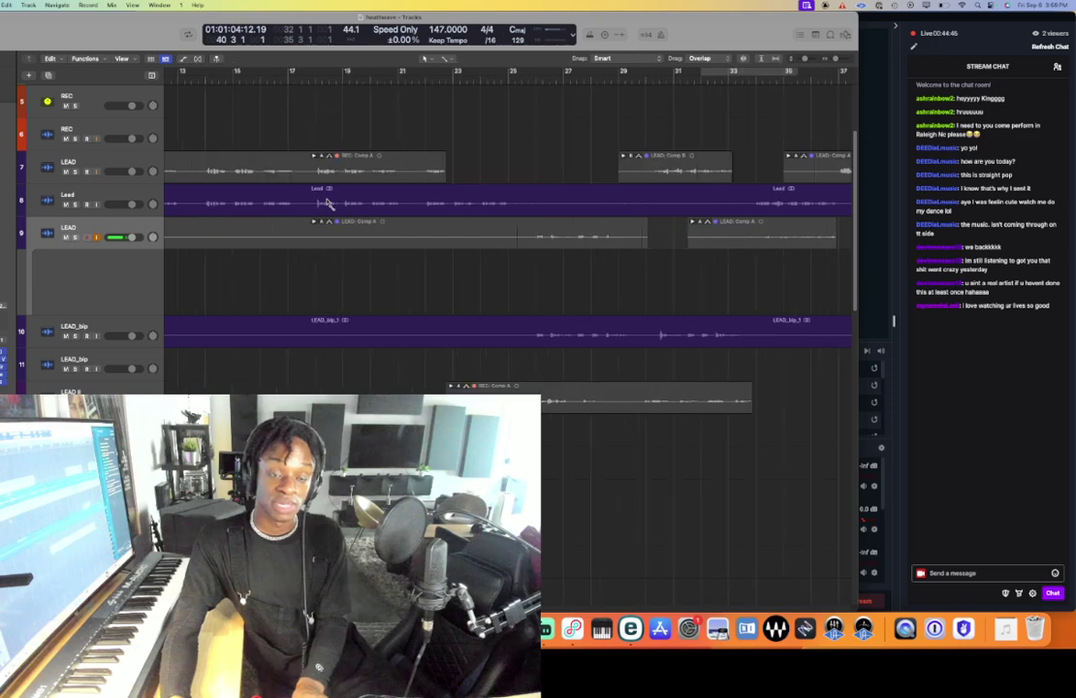
pyautogui.press('super+Right')
pyautogui.hscroll(-3, 327, 201)
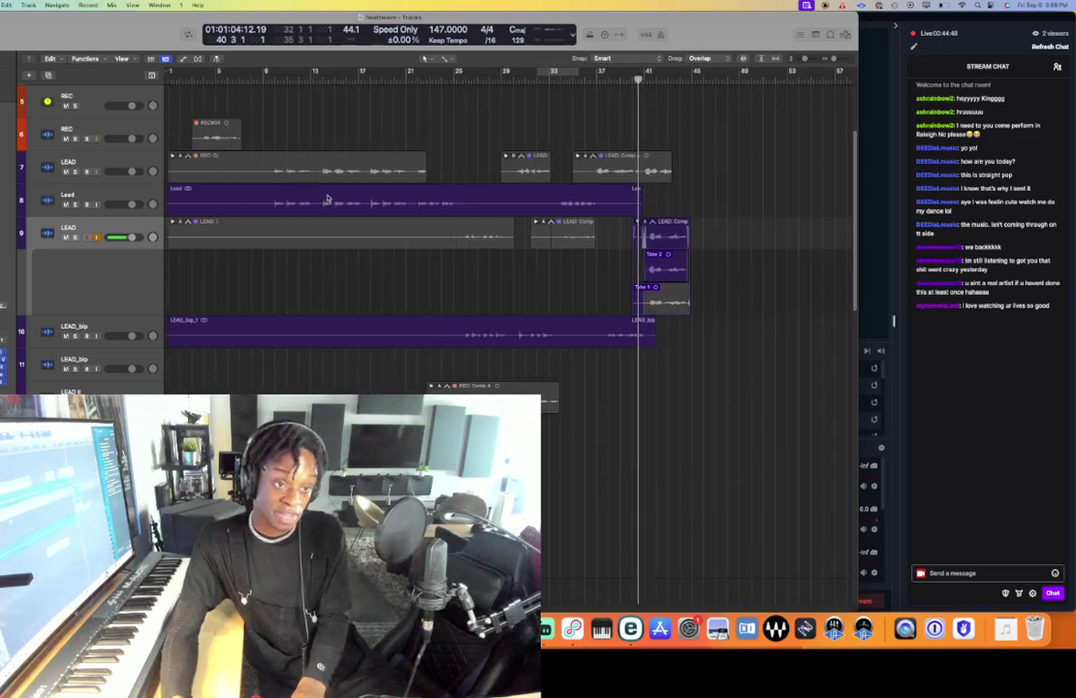
pyautogui.scroll(1, 388, 204)
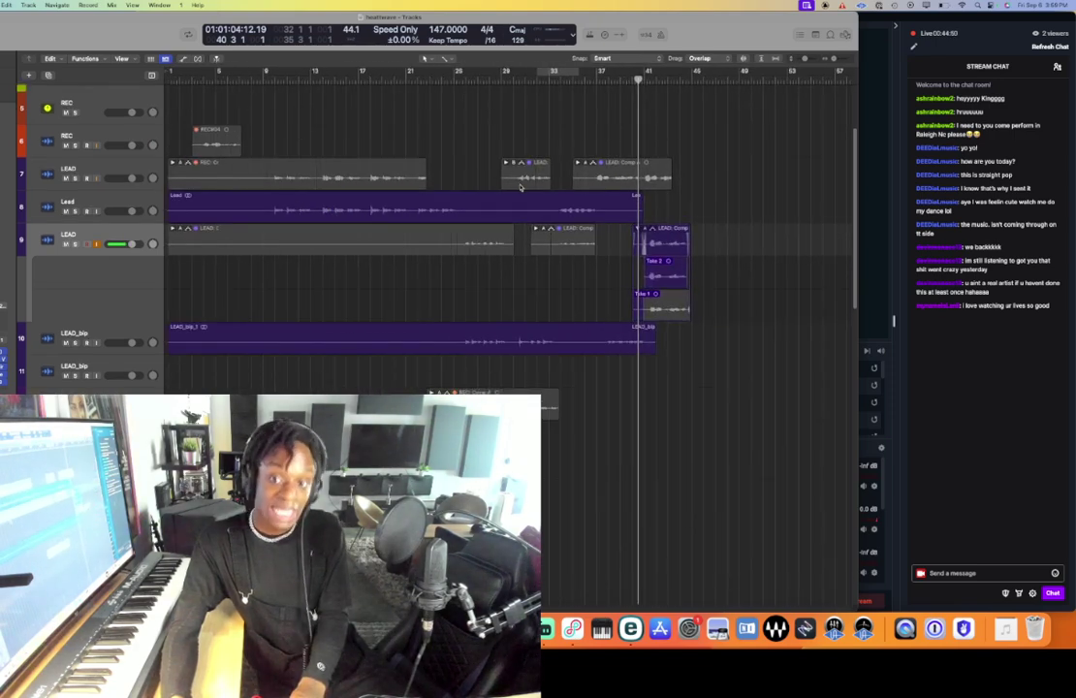
pyautogui.click(548, 78)
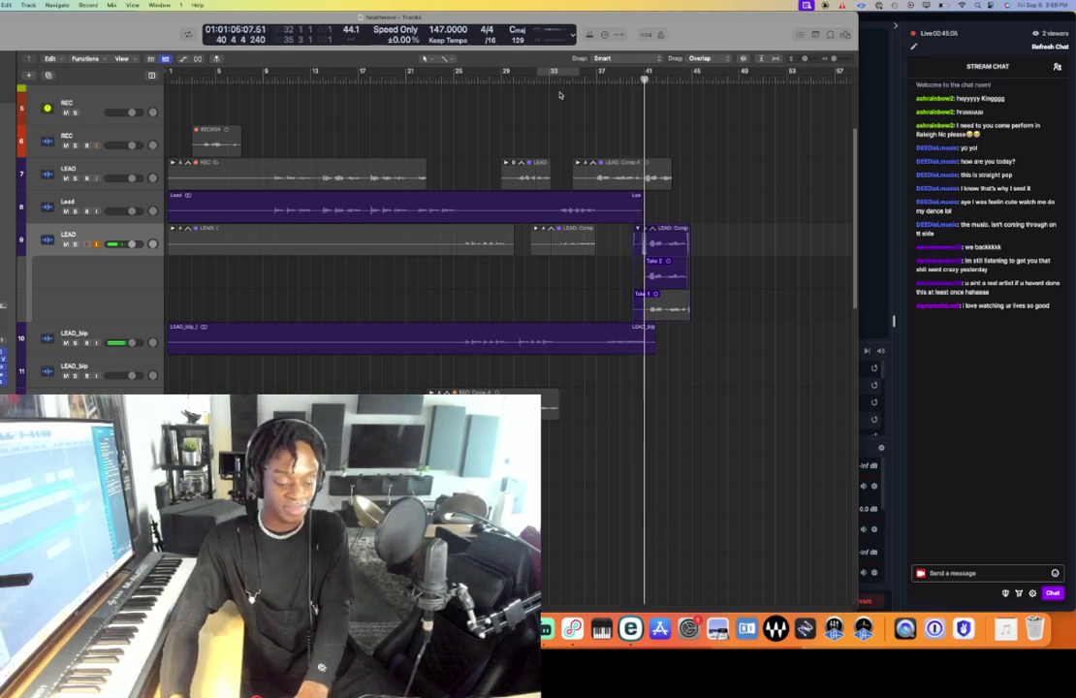
pyautogui.press('super+Right')
pyautogui.press('super+Right')
pyautogui.press('super+Right')
pyautogui.hscroll(5, 541, 220)
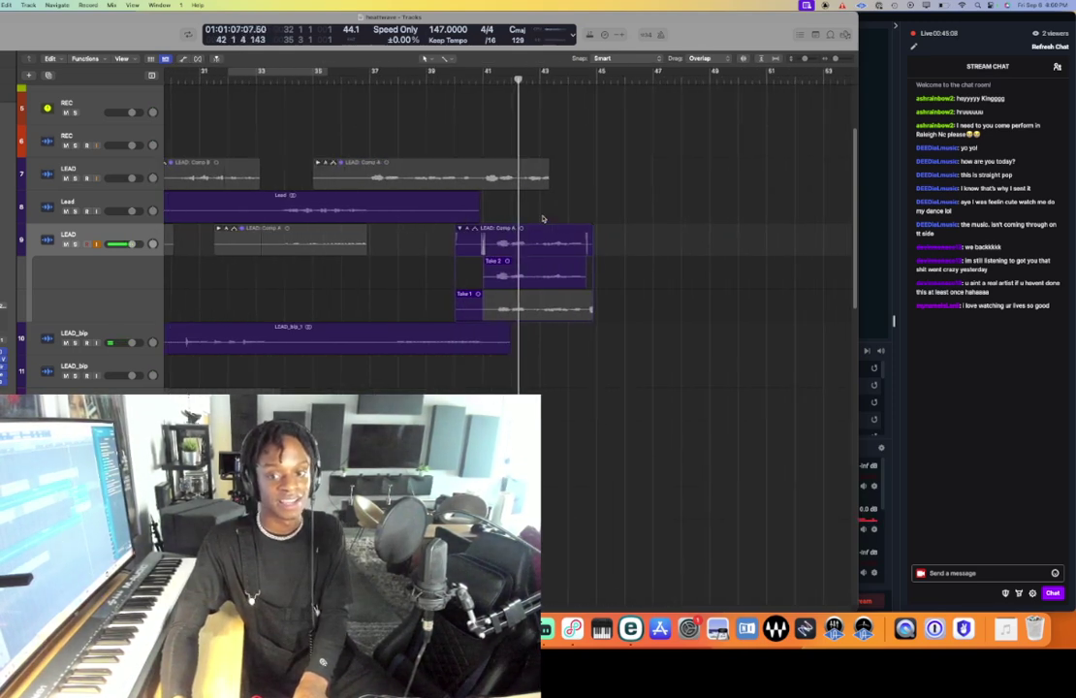
pyautogui.press('space')
pyautogui.press('space')
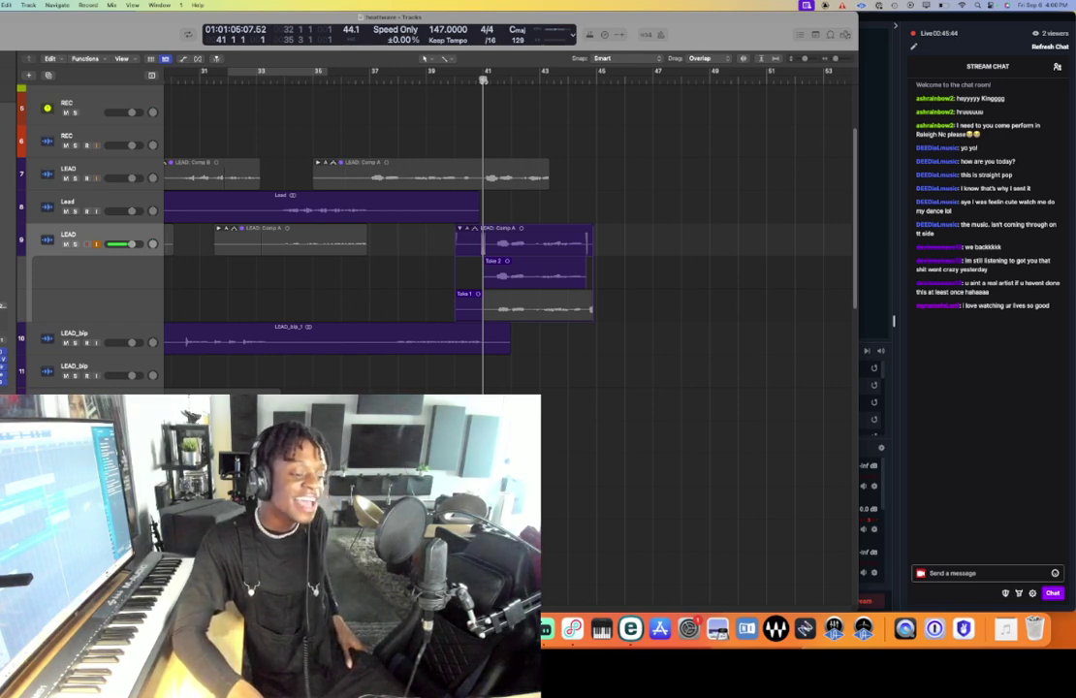
# - Record two more takes on the second LEAD track from bar 41, the second to about bar 45 beat 3, and collapse the take folder
pyautogui.press('r')
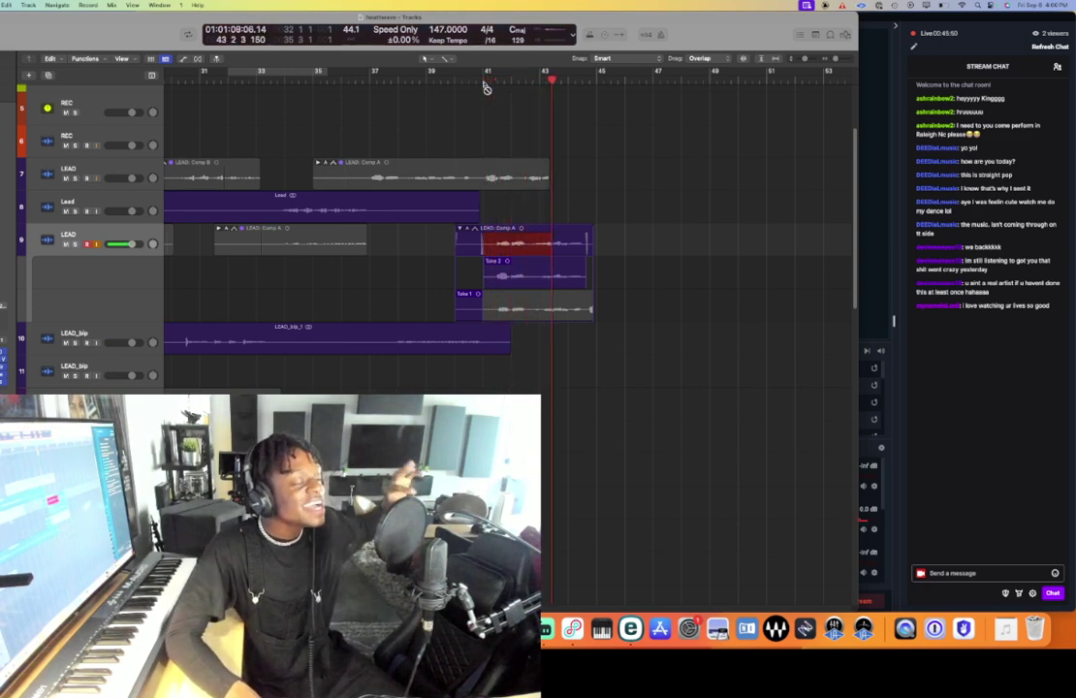
pyautogui.press('space')
pyautogui.click(484, 81)
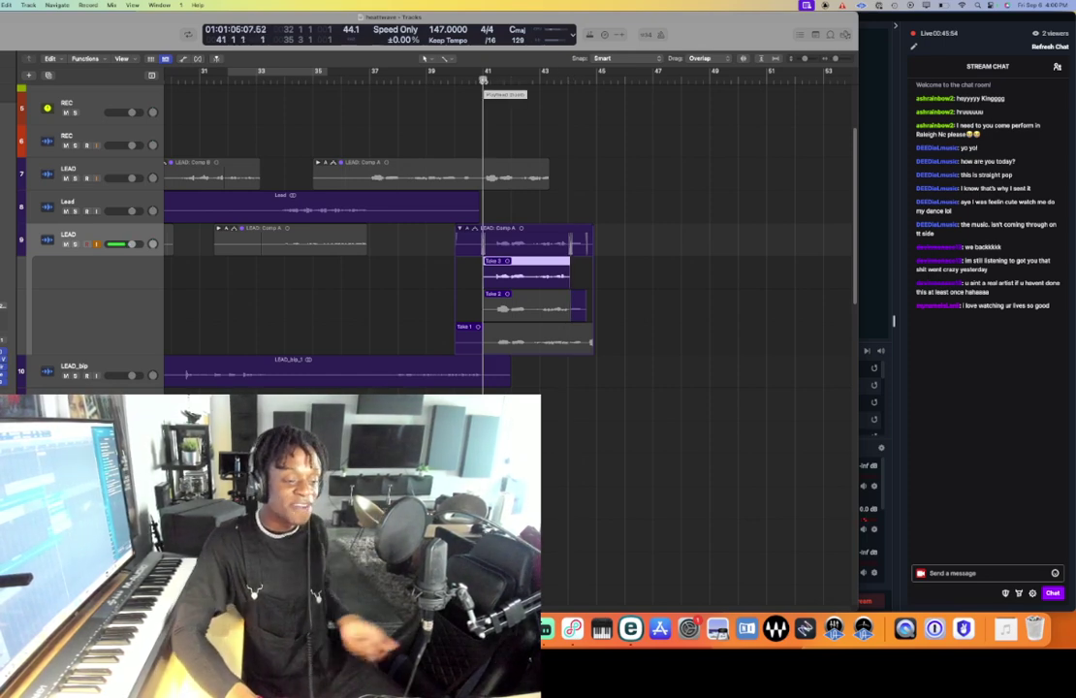
pyautogui.press('r')
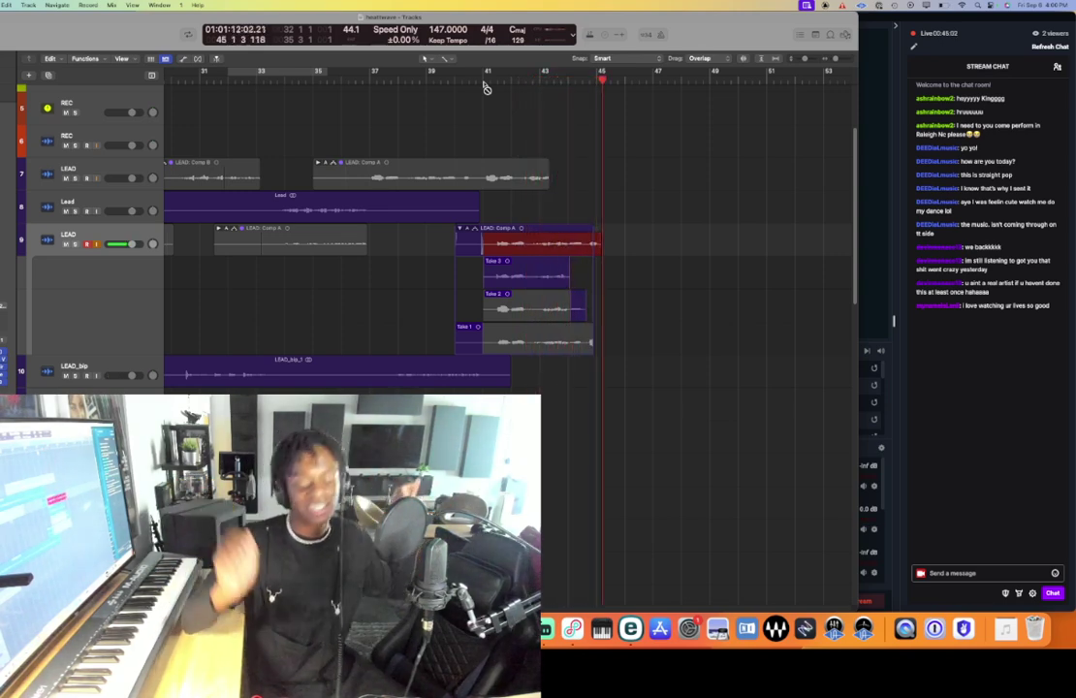
pyautogui.press('space')
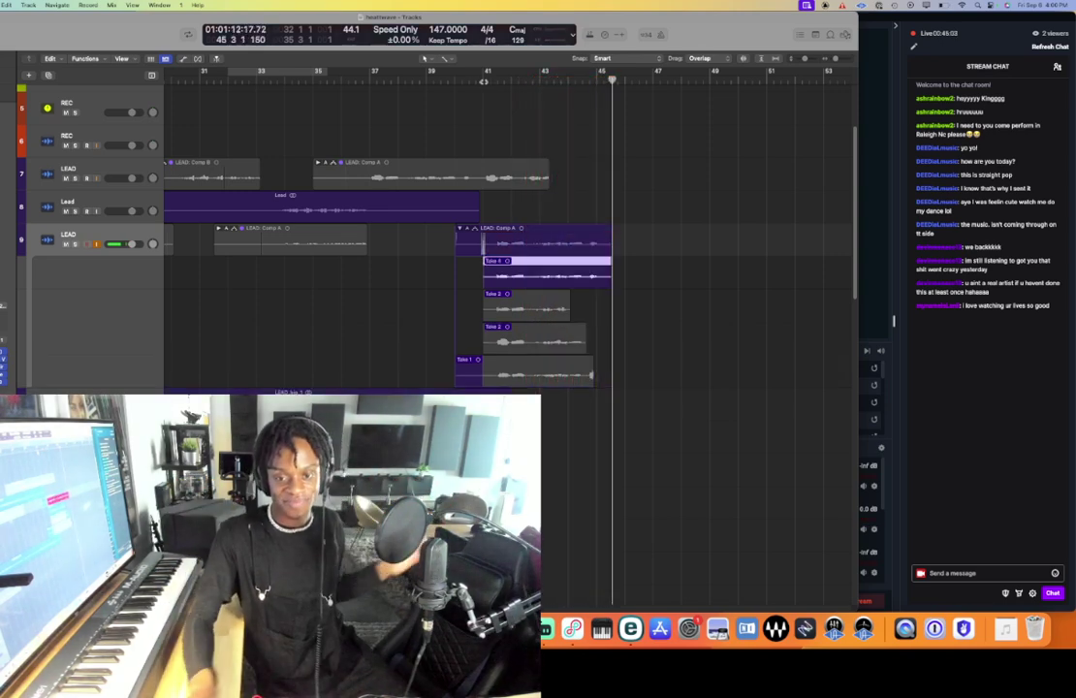
pyautogui.doubleClick(543, 244)
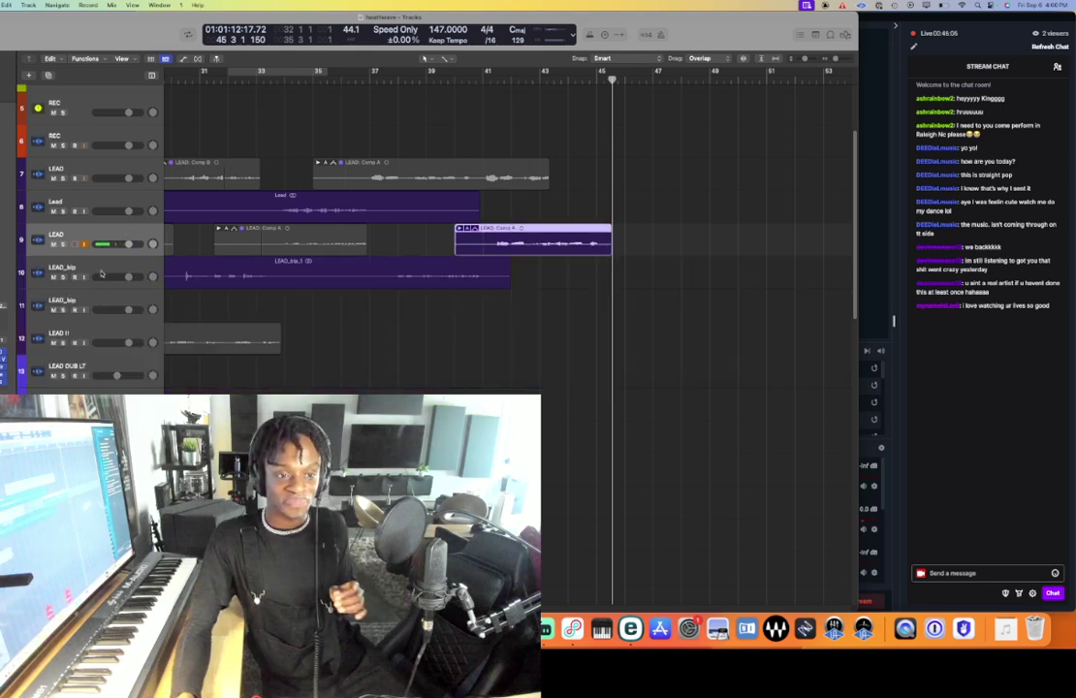
# - Move the muted comp regions of the second LEAD track onto LEADS II and those of the first LEAD track onto LEADS
pyautogui.click(112, 270)
pyautogui.click(105, 298)
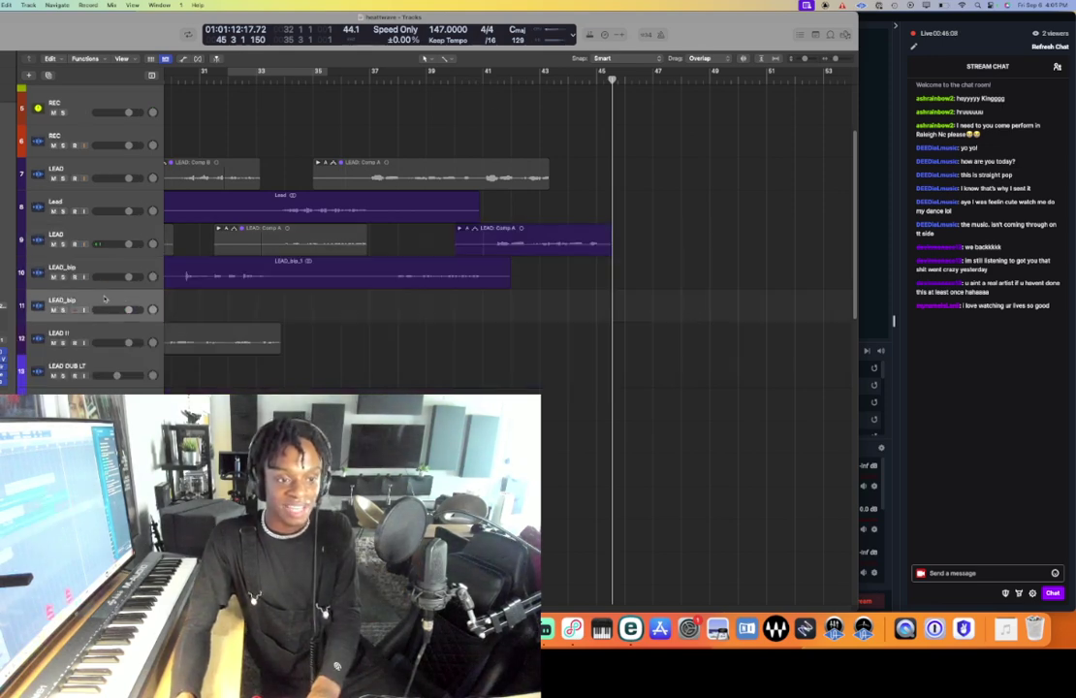
pyautogui.click(84, 342)
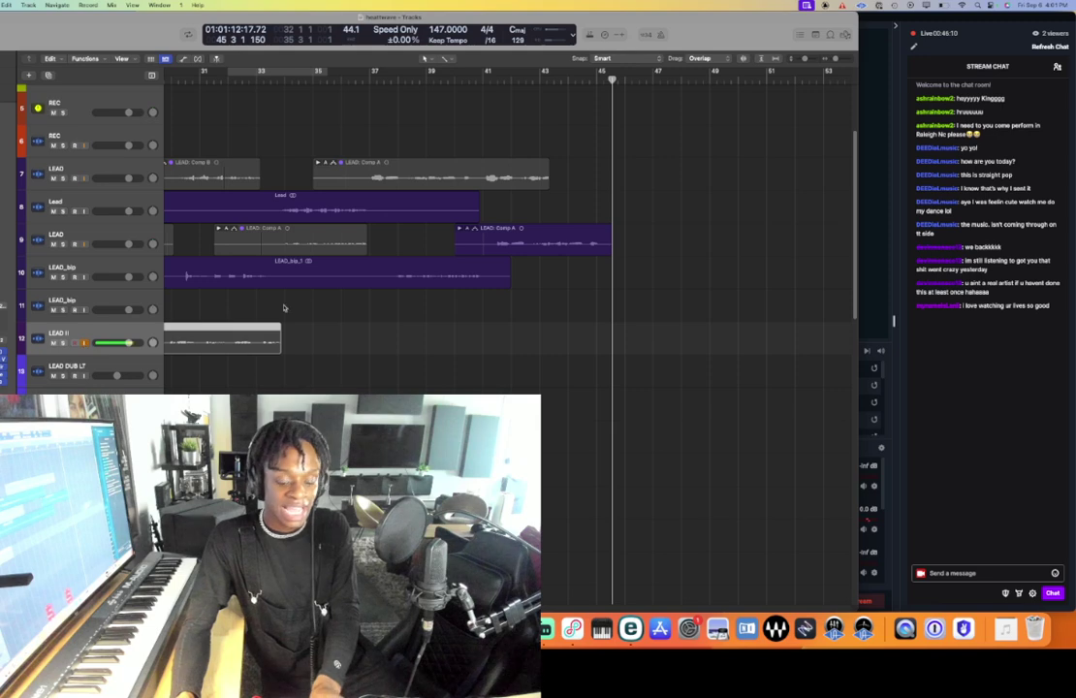
pyautogui.press('super+Left')
pyautogui.hscroll(-8, 310, 298)
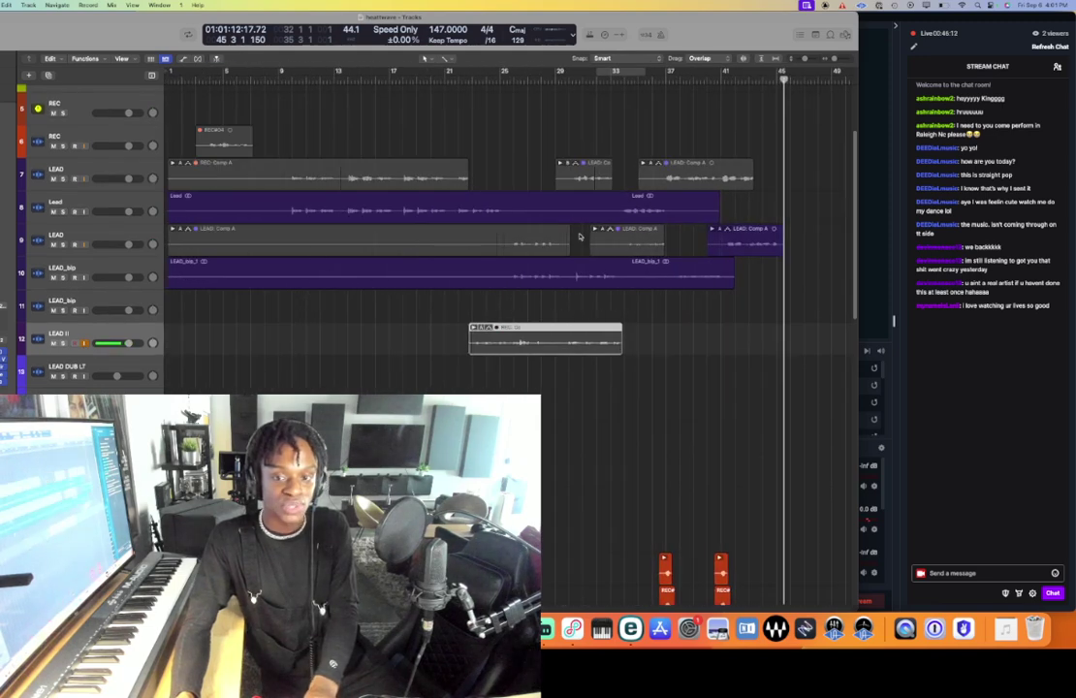
pyautogui.moveTo(667, 233); pyautogui.dragTo(480, 230)
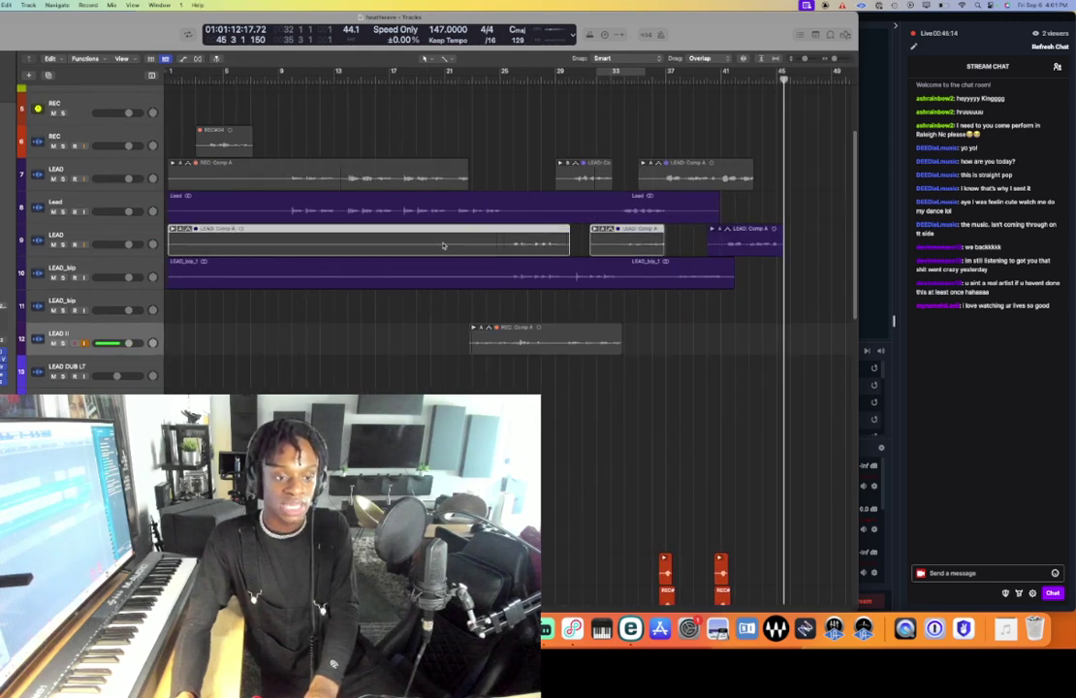
pyautogui.scroll(4, 417, 266)
pyautogui.moveTo(322, 357); pyautogui.dragTo(322, 208)
pyautogui.moveTo(321, 275); pyautogui.dragTo(642, 281)
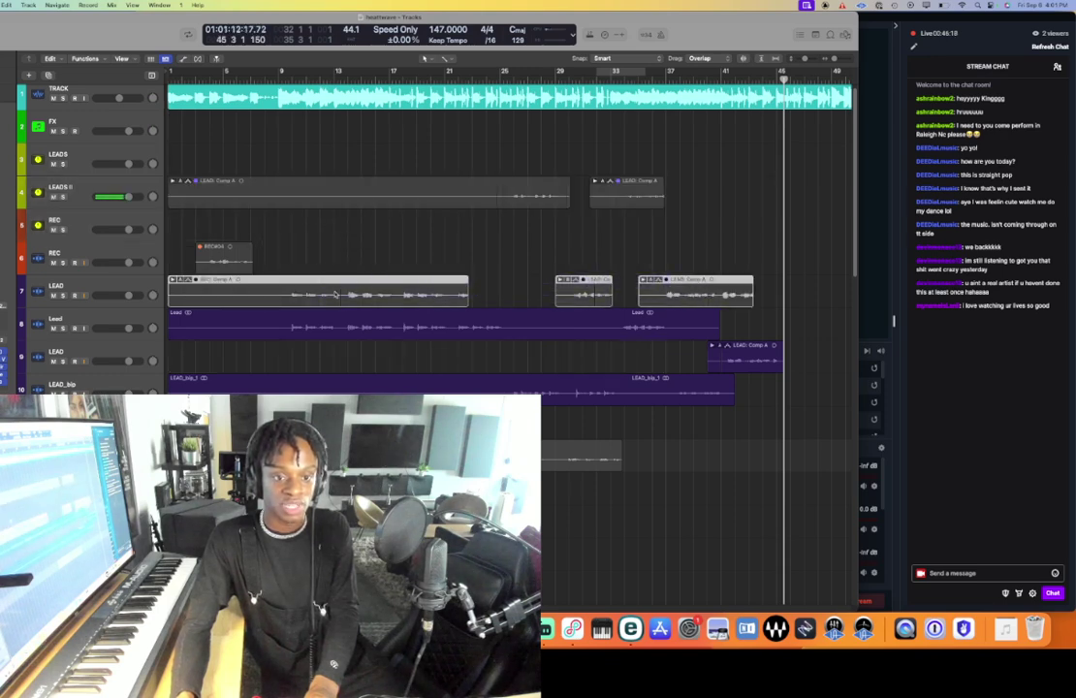
pyautogui.moveTo(334, 293); pyautogui.dragTo(335, 162)
# - Move the bounced Lead region onto the first LEAD track and the LEAD_bip_1 region onto the second LEAD track, keeping their timing
pyautogui.click(273, 321)
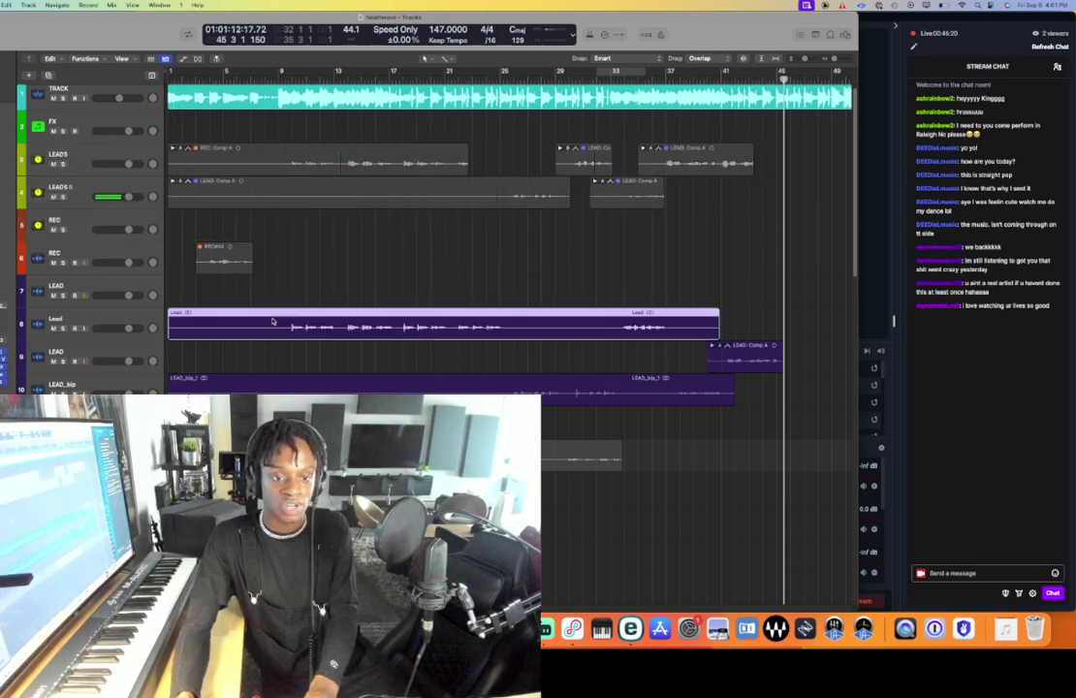
pyautogui.moveTo(273, 321); pyautogui.dragTo(274, 306)
pyautogui.moveTo(234, 388); pyautogui.dragTo(234, 375)
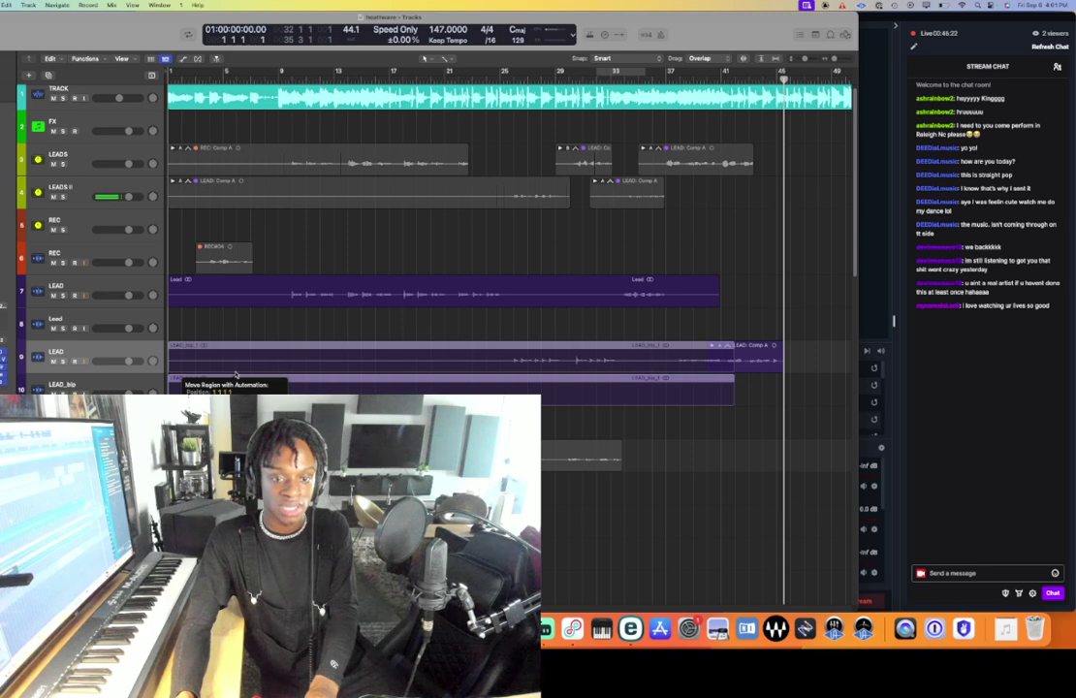
# - Delete the emptied Lead track and both empty LEAD_bip tracks
pyautogui.click(122, 323)
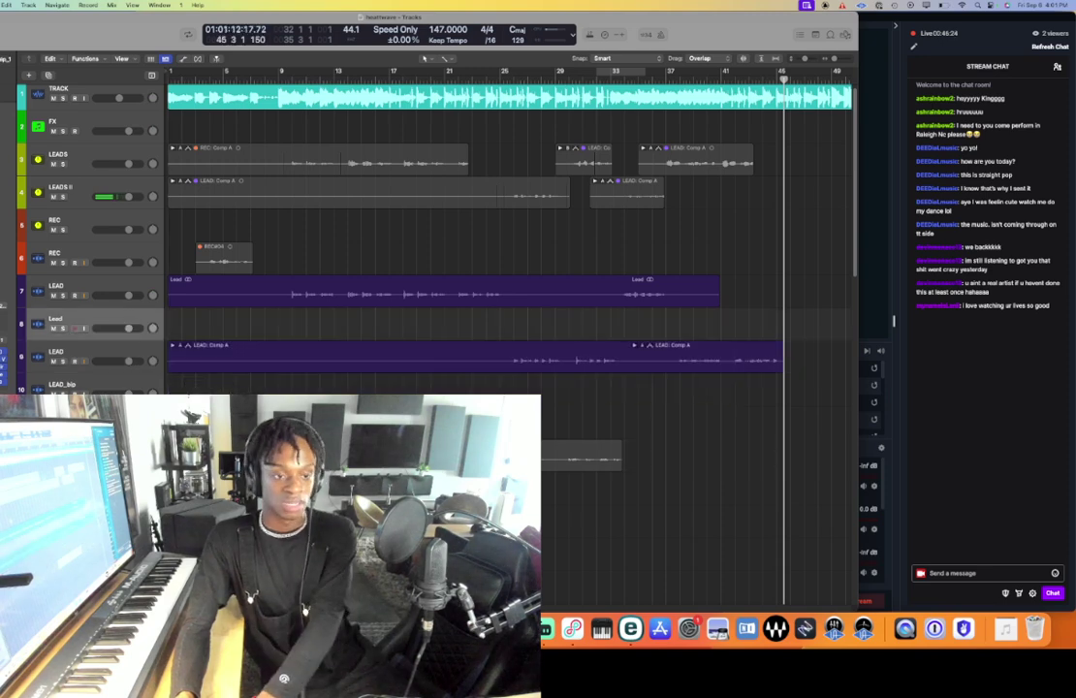
pyautogui.press('BackSpace')
pyautogui.click(102, 371)
pyautogui.press('BackSpace')
pyautogui.press('BackSpace')
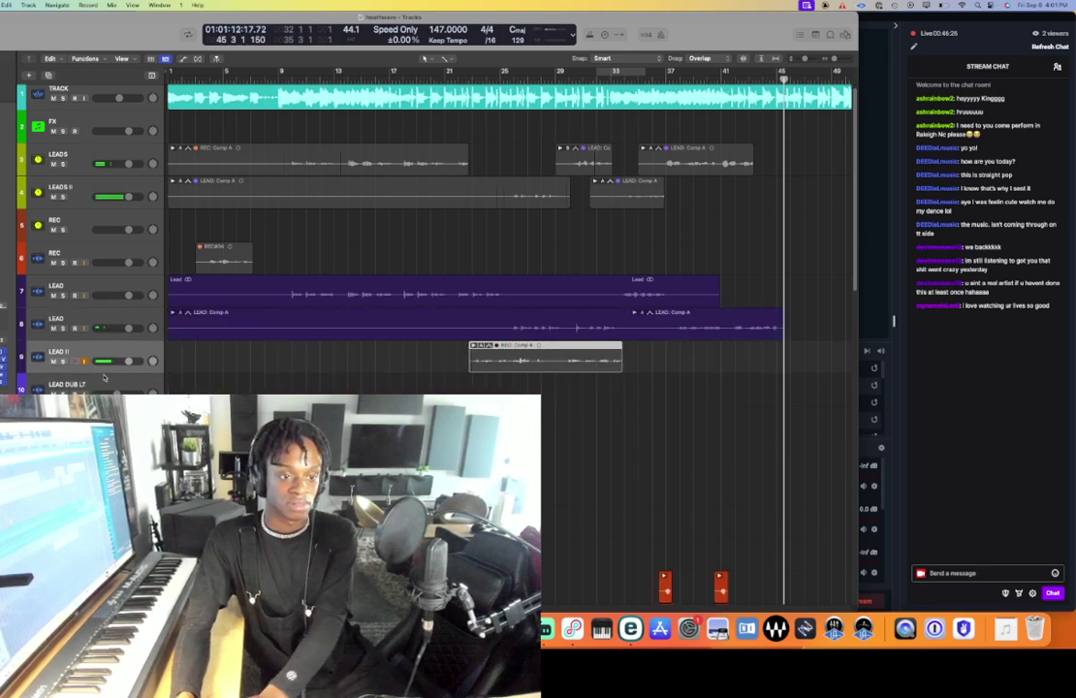
# - Play the leads from about bar 32, check the second LEAD track's take folder and collapse it, and increase the track height
pyautogui.hscroll(5, 492, 312)
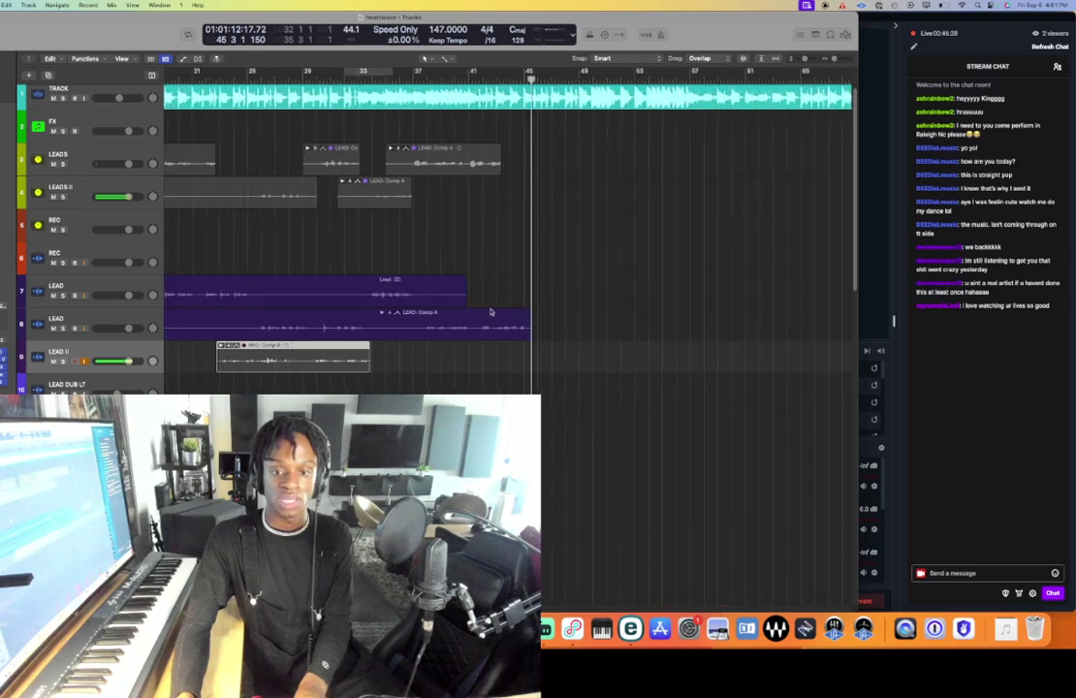
pyautogui.moveTo(351, 78)
pyautogui.mouseDown()
pyautogui.moveTo(448, 79)
pyautogui.moveTo(351, 79)
pyautogui.mouseUp()
pyautogui.press('space')
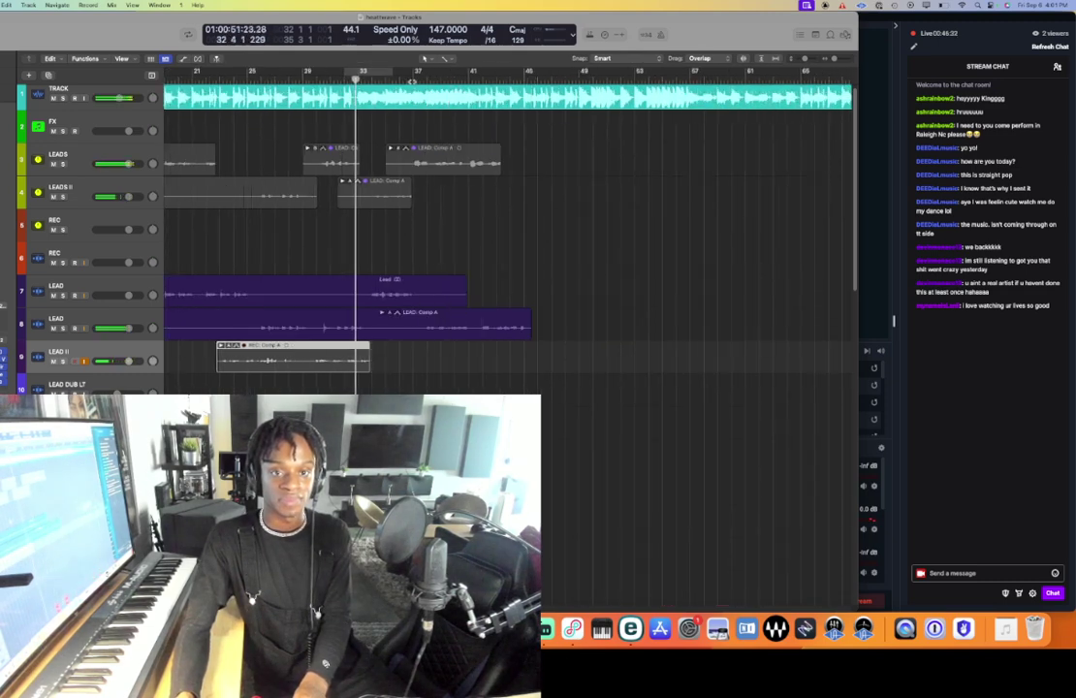
pyautogui.doubleClick(480, 332)
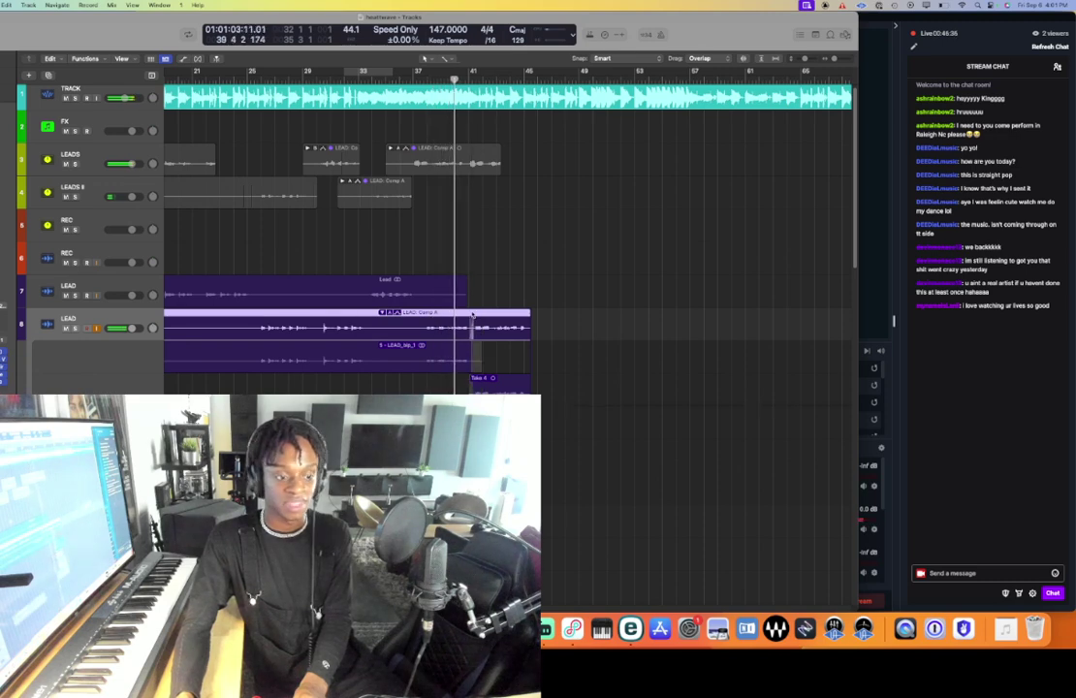
pyautogui.doubleClick(504, 324)
pyautogui.press('super+Down')
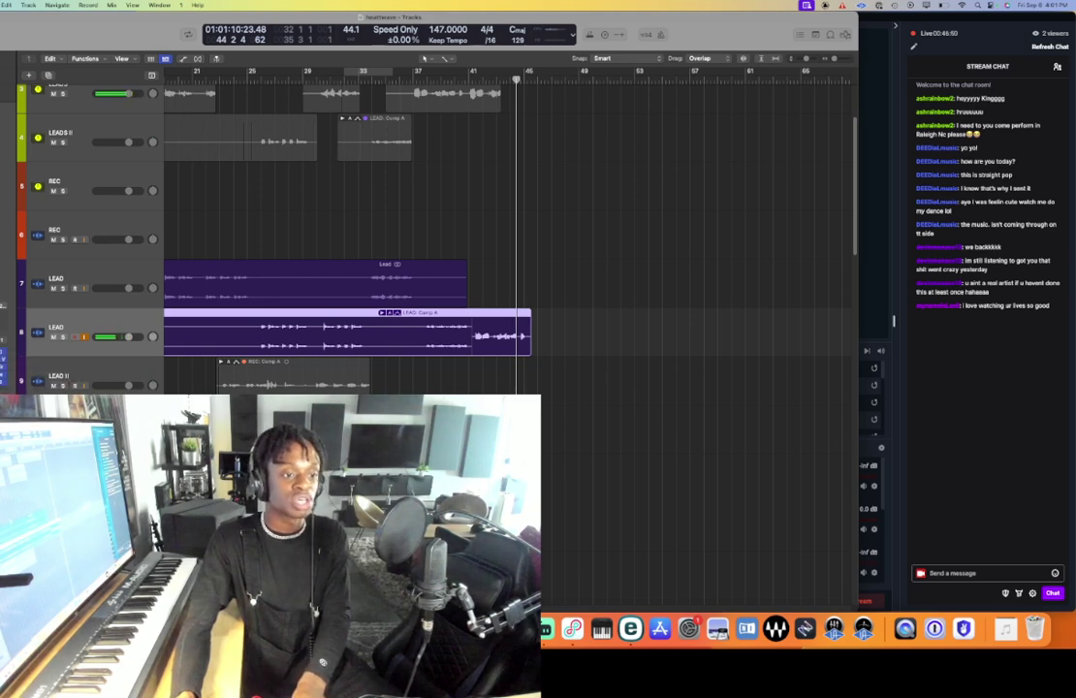
# - Select the first LEAD track, play the leads from about bar 39, and set the playhead at bar 44
pyautogui.click(94, 279)
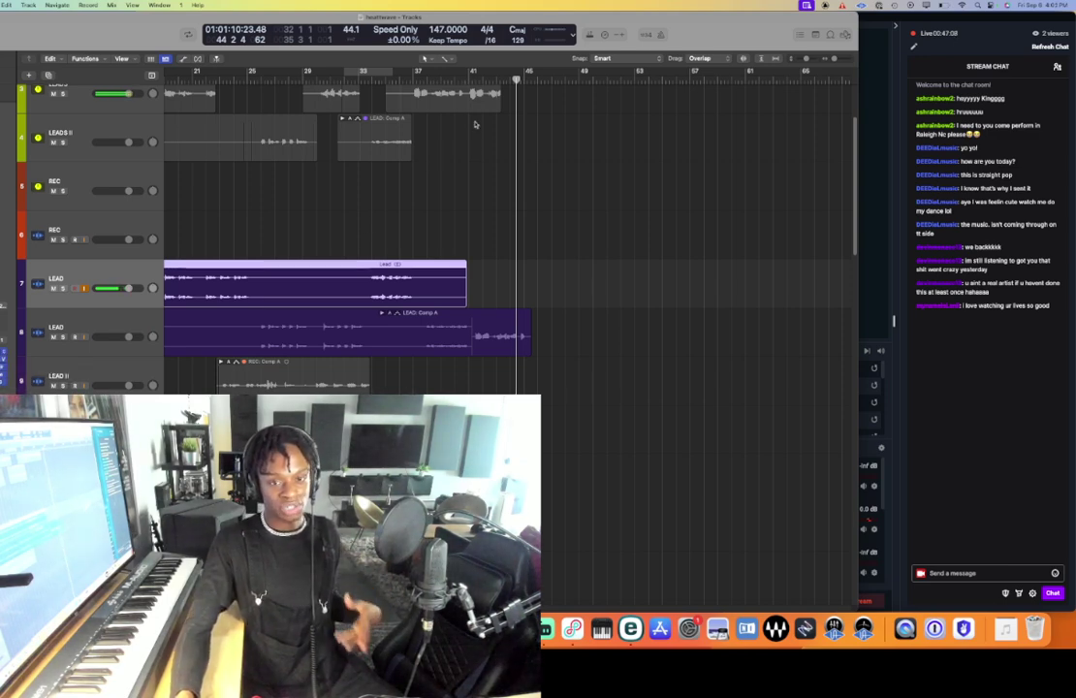
pyautogui.moveTo(462, 82); pyautogui.dragTo(445, 82)
pyautogui.press('space')
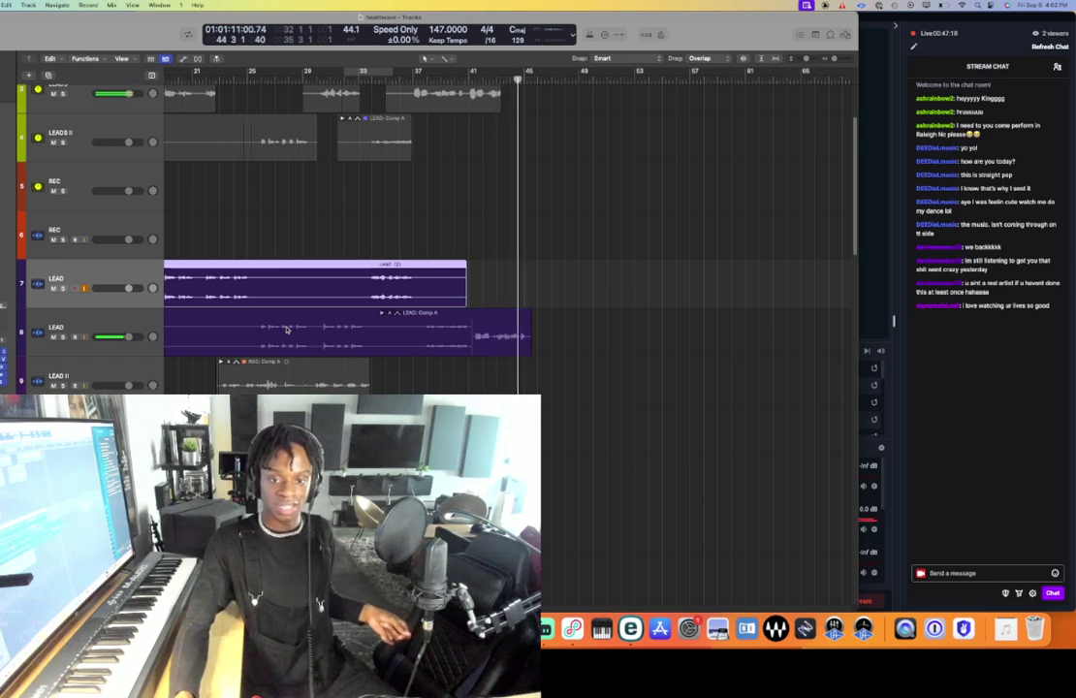
pyautogui.click(511, 79)
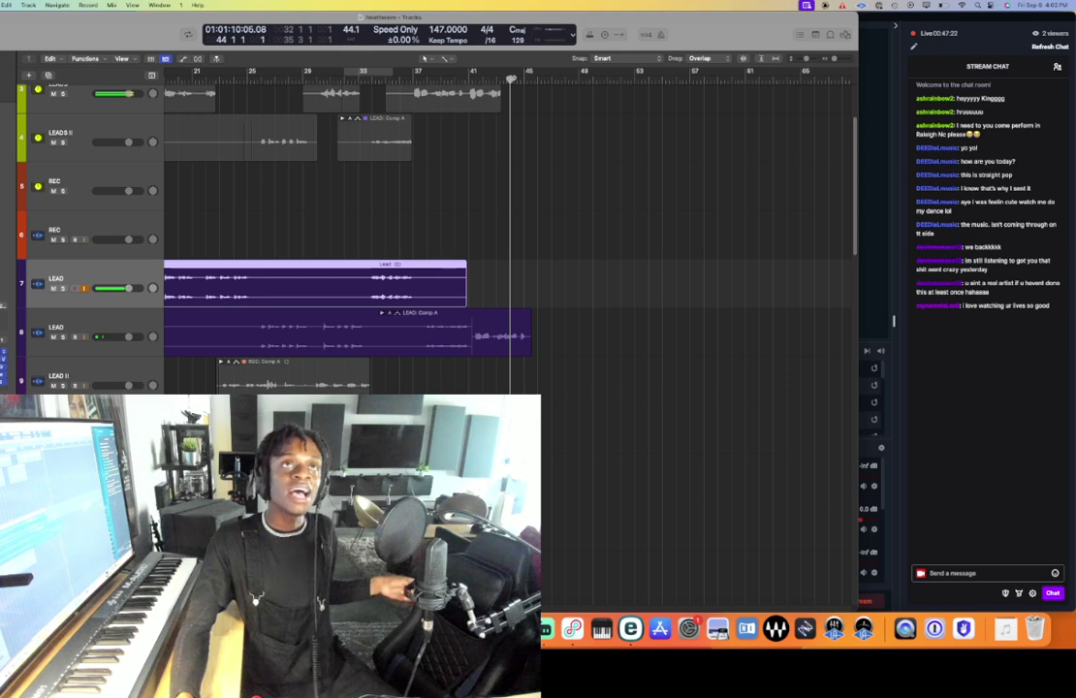
pyautogui.moveTo(513, 78); pyautogui.dragTo(513, 78)
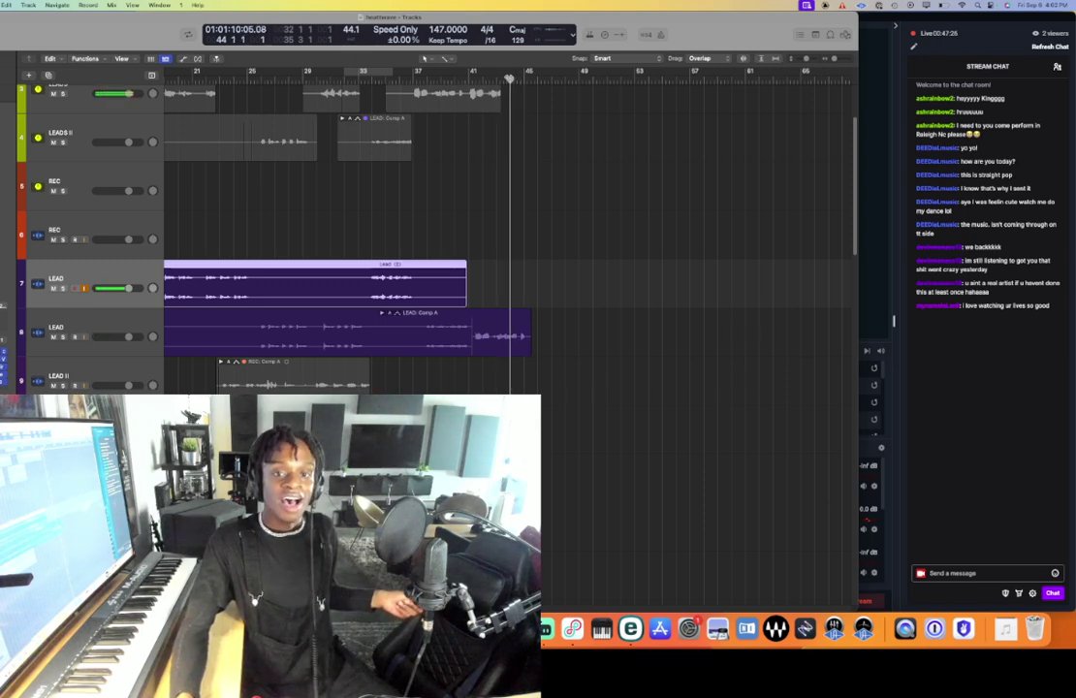
# - Record a new vocal line on the first LEAD track from bar 44 to about bar 49
pyautogui.click(553, 234)
pyautogui.press('super+Right')
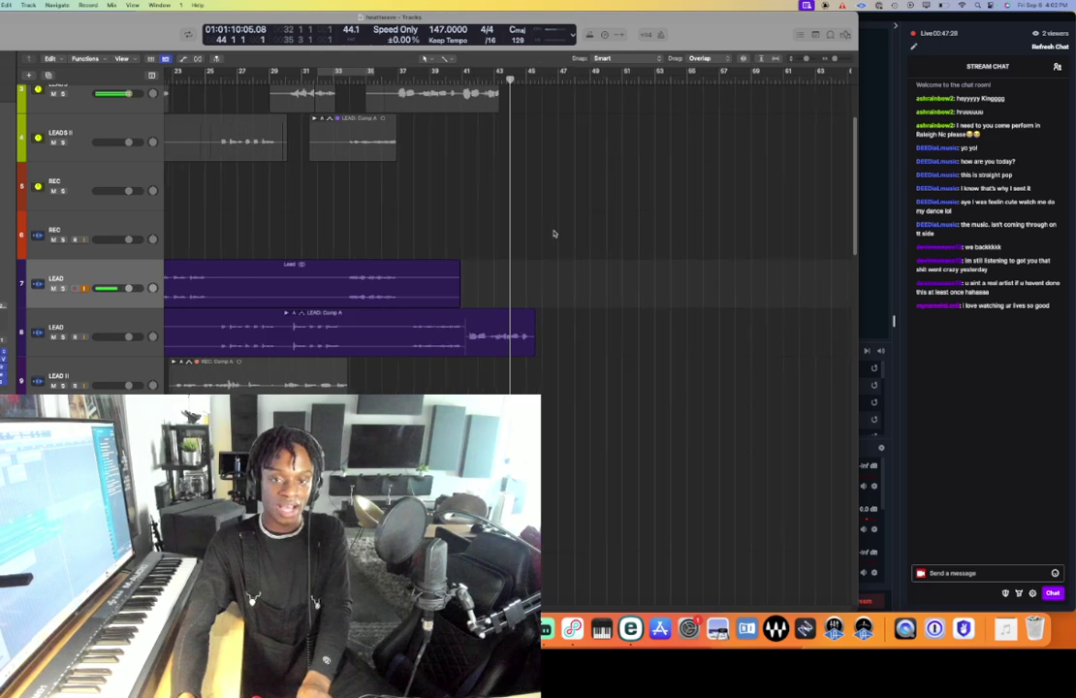
pyautogui.hscroll(1, 554, 234)
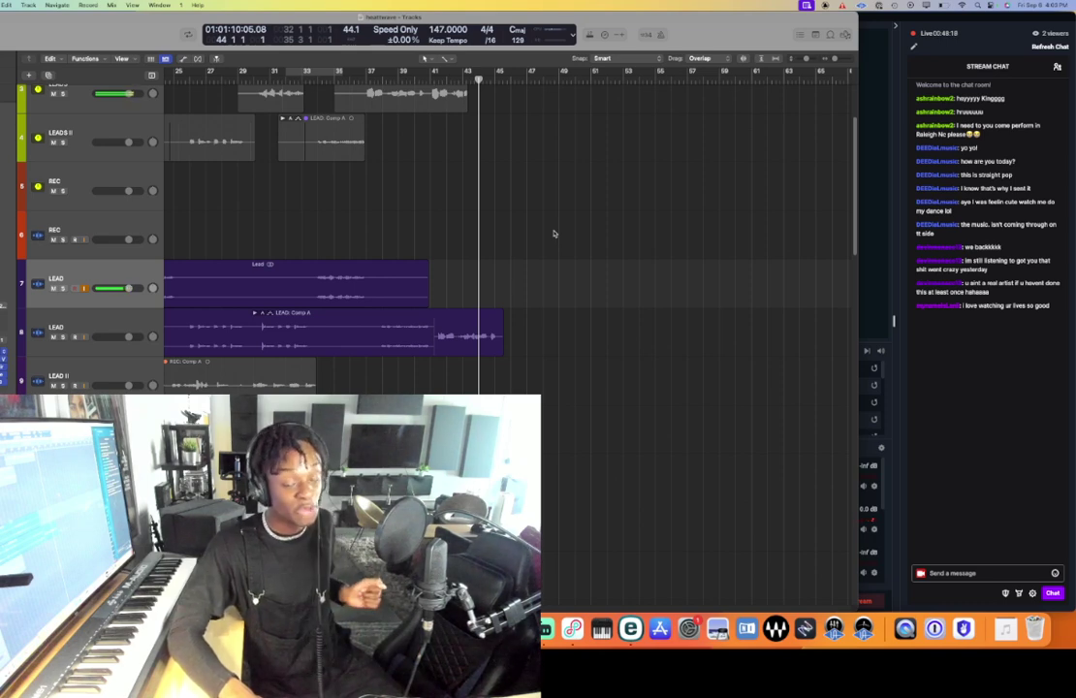
pyautogui.press('r')
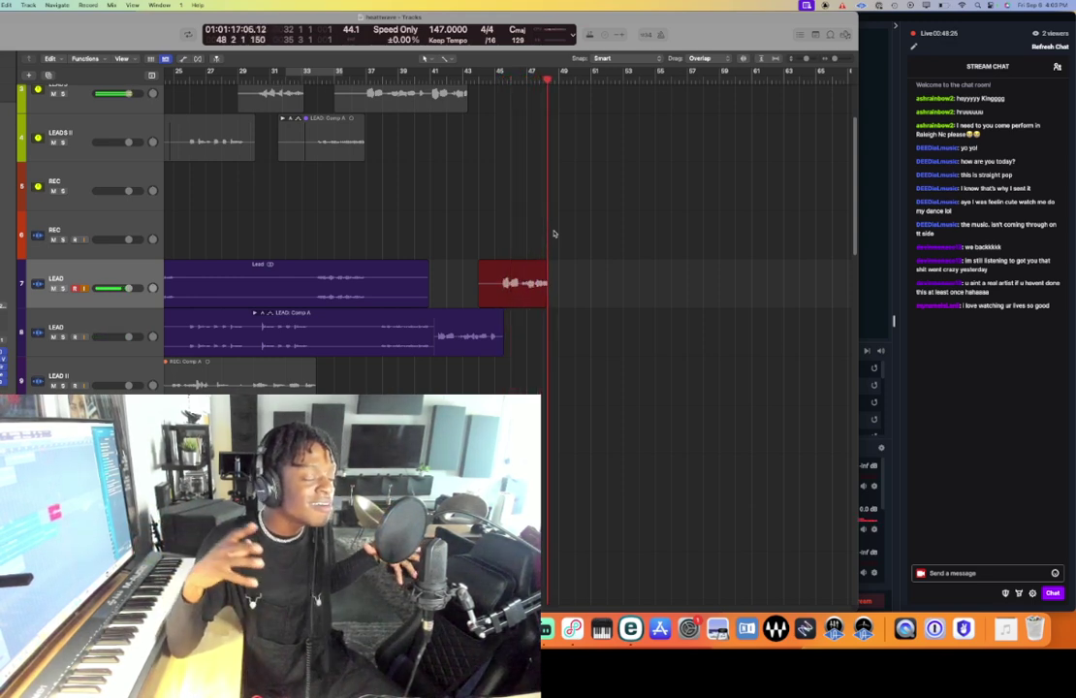
pyautogui.press('space')
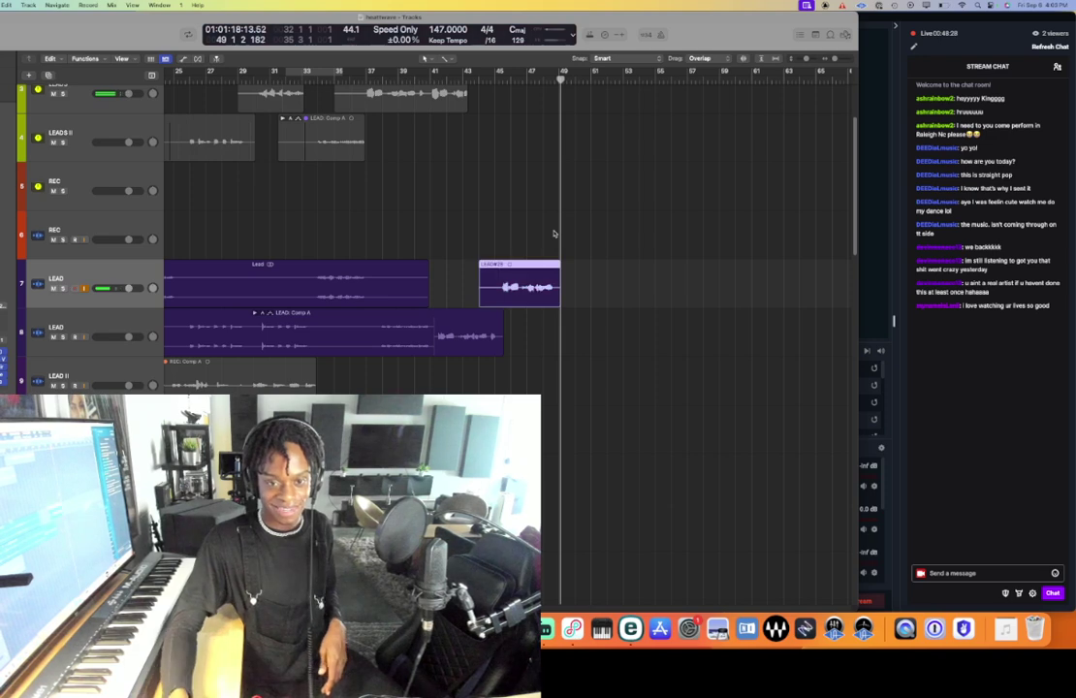
# - Record a second take from bar 45 to about bar 47.5 and comp Take 1 back in from about bar 46.5
pyautogui.click(494, 80)
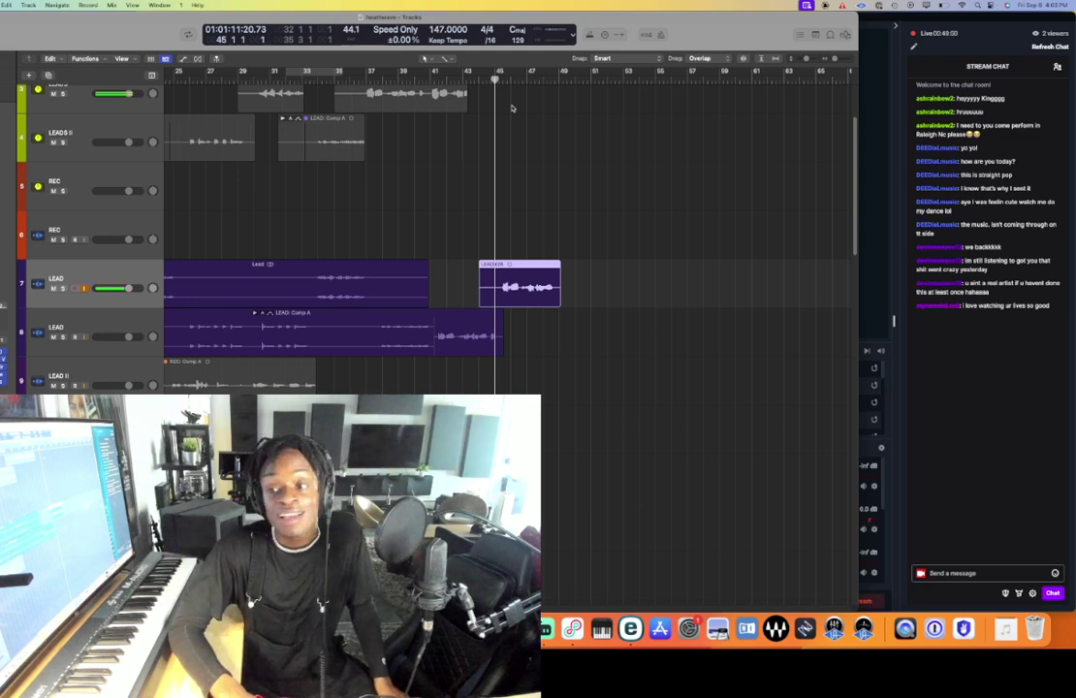
pyautogui.press('r')
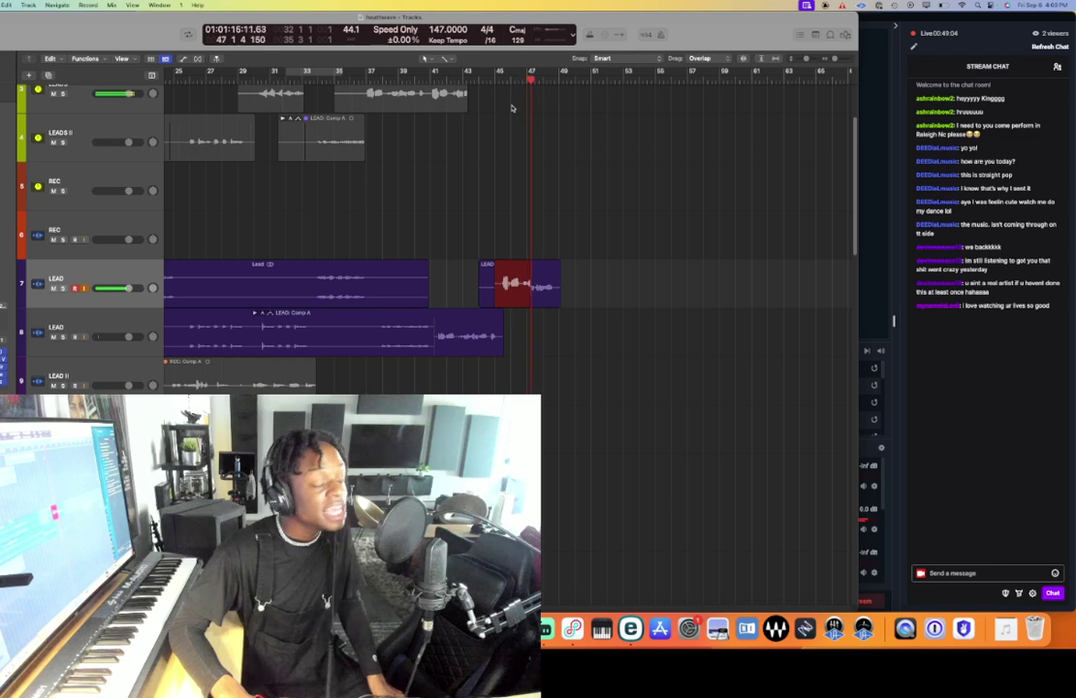
pyautogui.press('space')
pyautogui.press('super+Right')
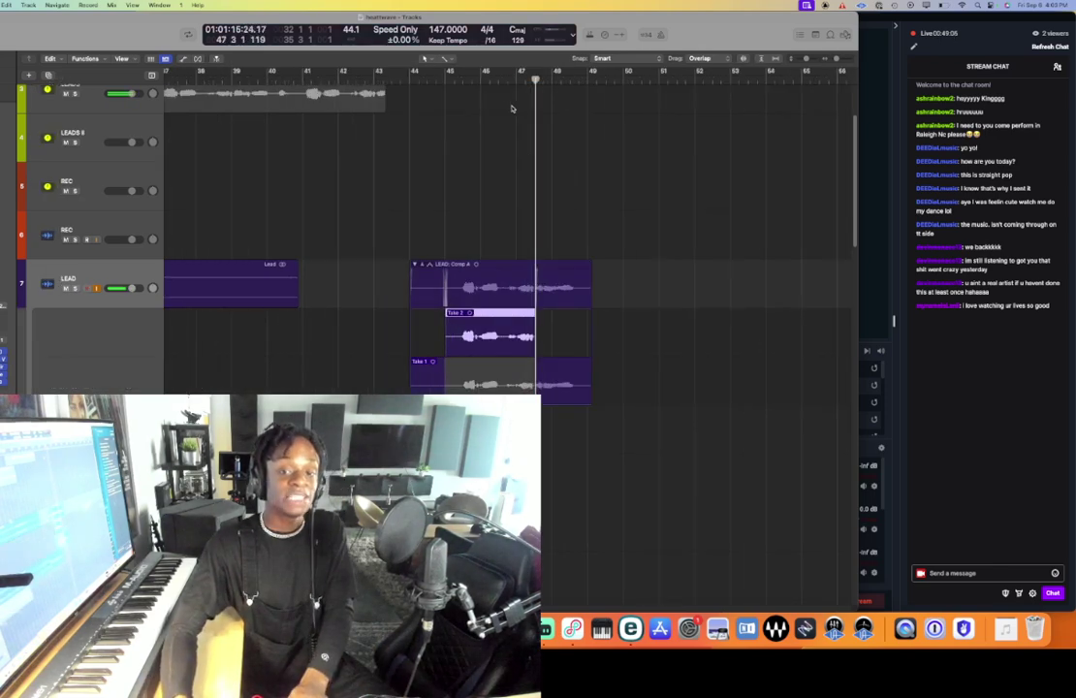
pyautogui.moveTo(502, 369); pyautogui.dragTo(538, 371)
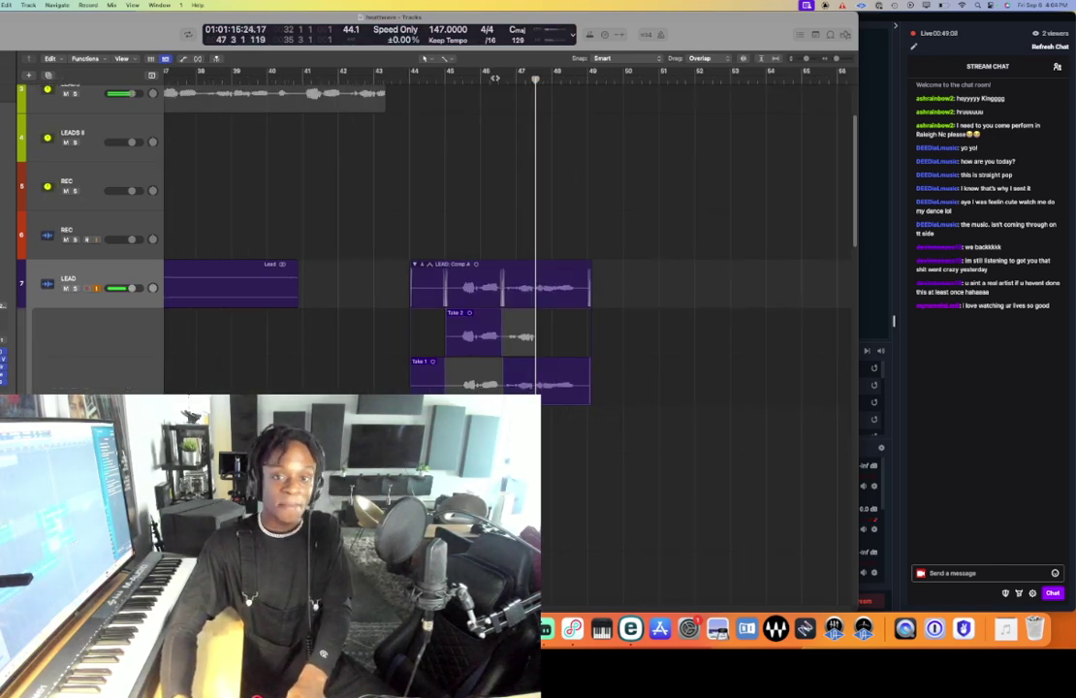
# - Play the new line from bar 46 beat 3 and record another take from there to about bar 49
pyautogui.click(496, 78)
pyautogui.press('space')
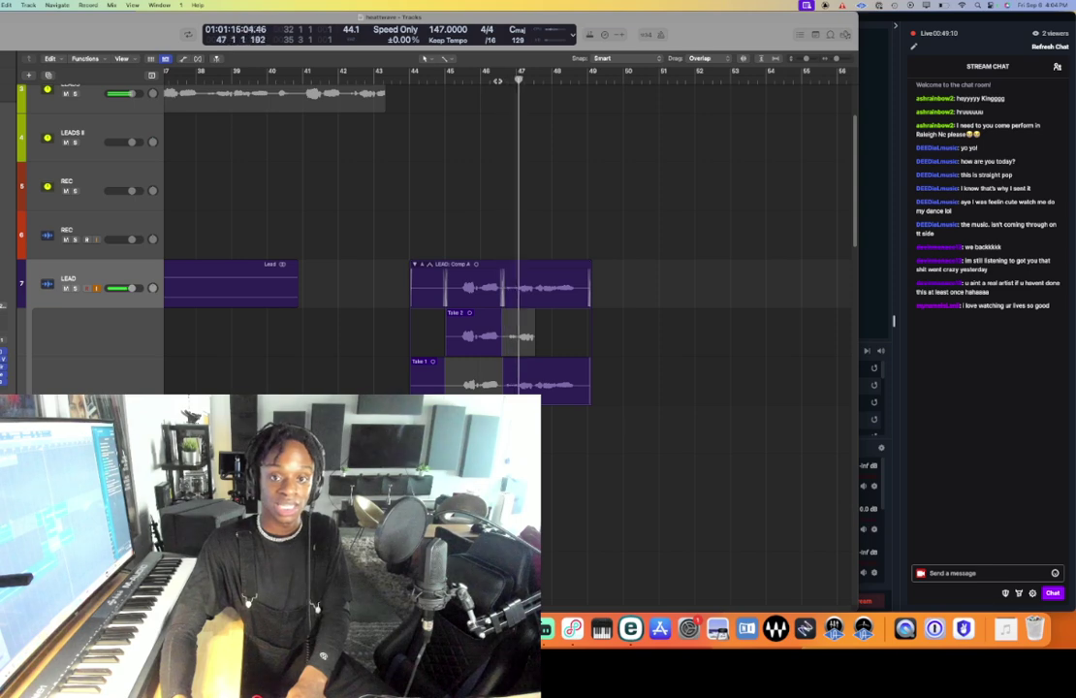
pyautogui.press('space')
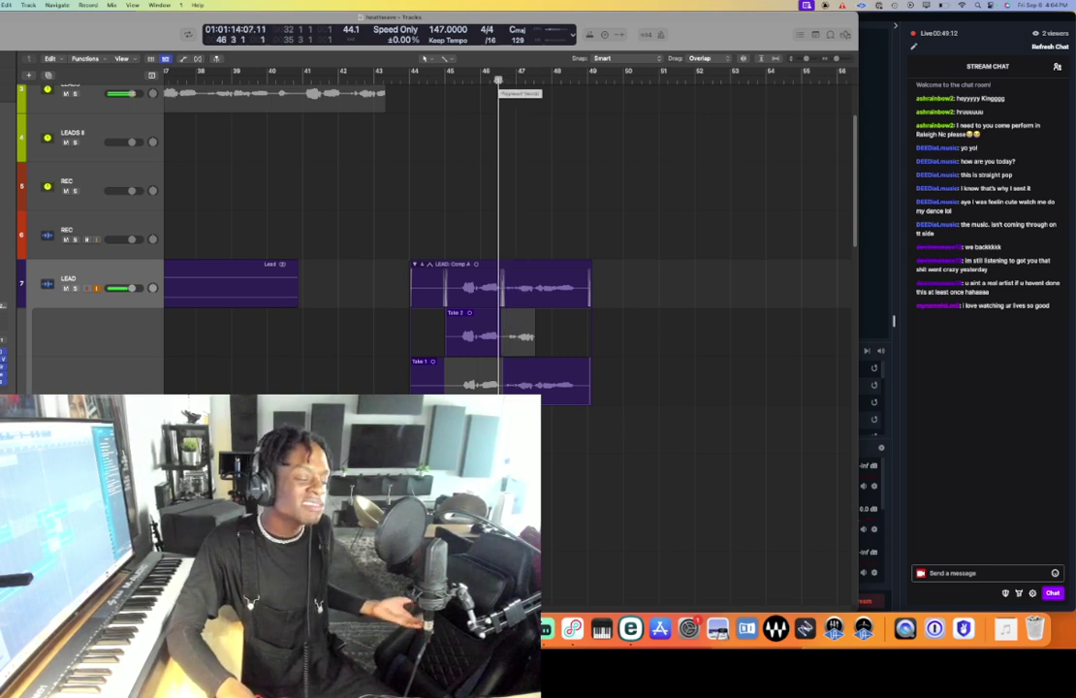
pyautogui.press('r')
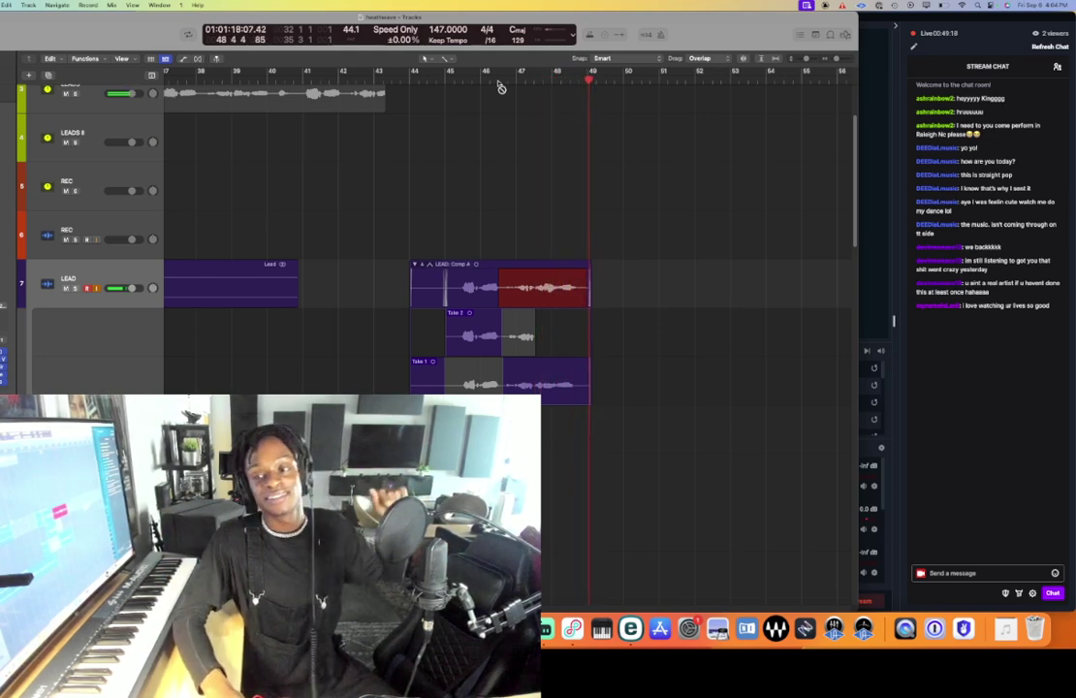
pyautogui.press('space')
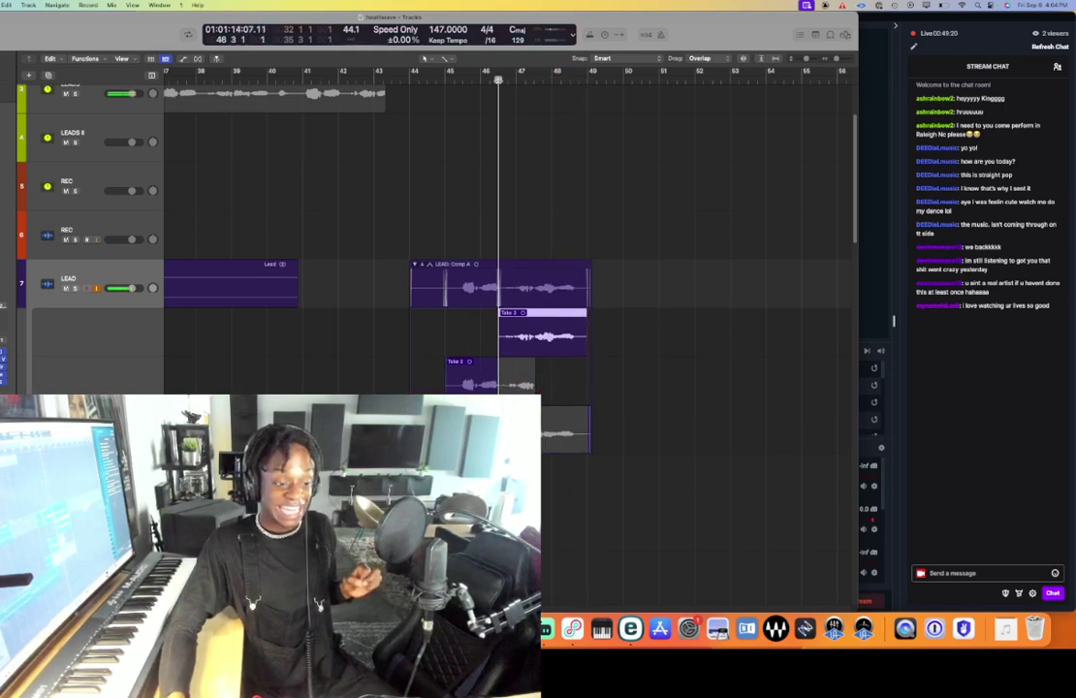
# - Play the earlier leads from bar 22 and look over the regions up to the new take folder
pyautogui.hscroll(-3, 511, 130)
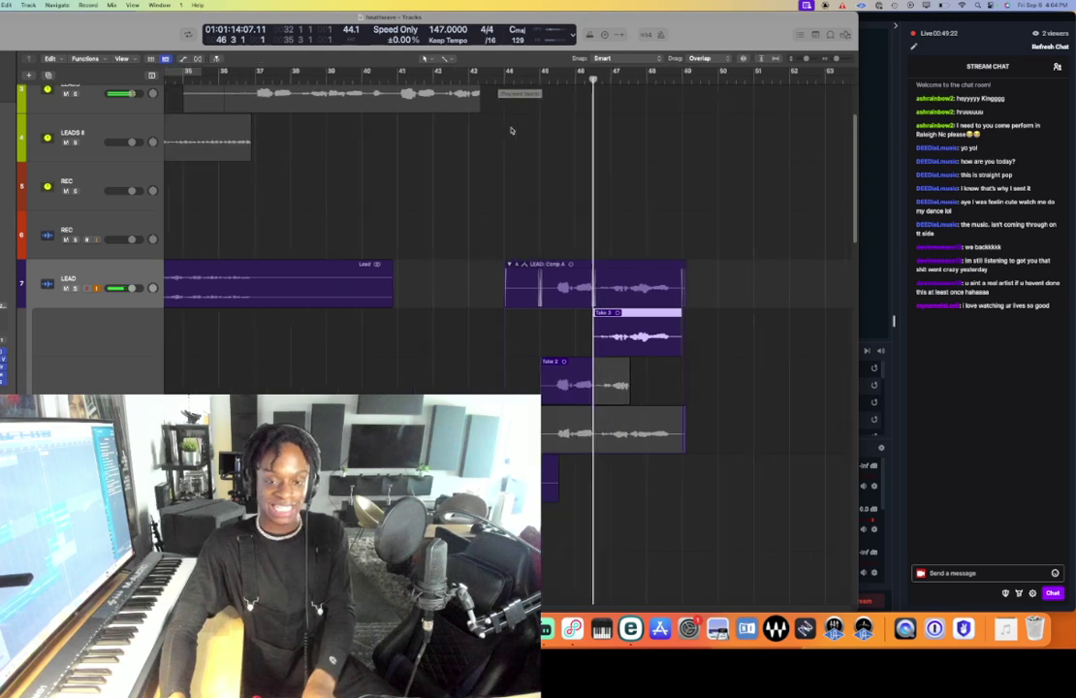
pyautogui.hscroll(-2, 555, 154)
pyautogui.scroll(2, 554, 154)
pyautogui.hscroll(-5, 554, 156)
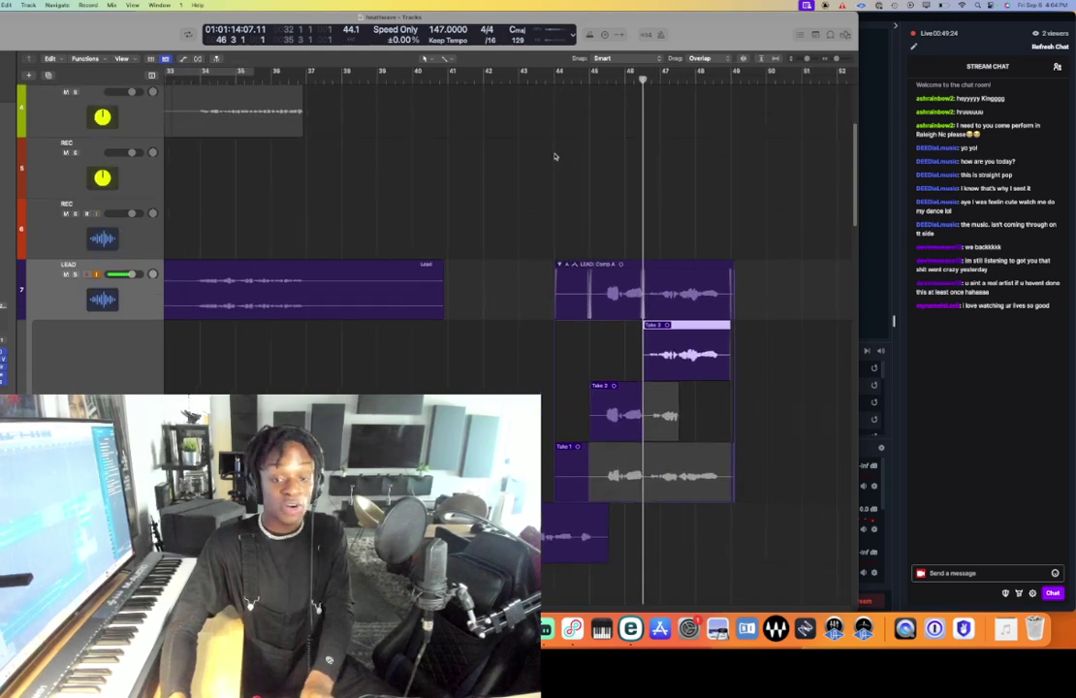
pyautogui.hscroll(5, 555, 156)
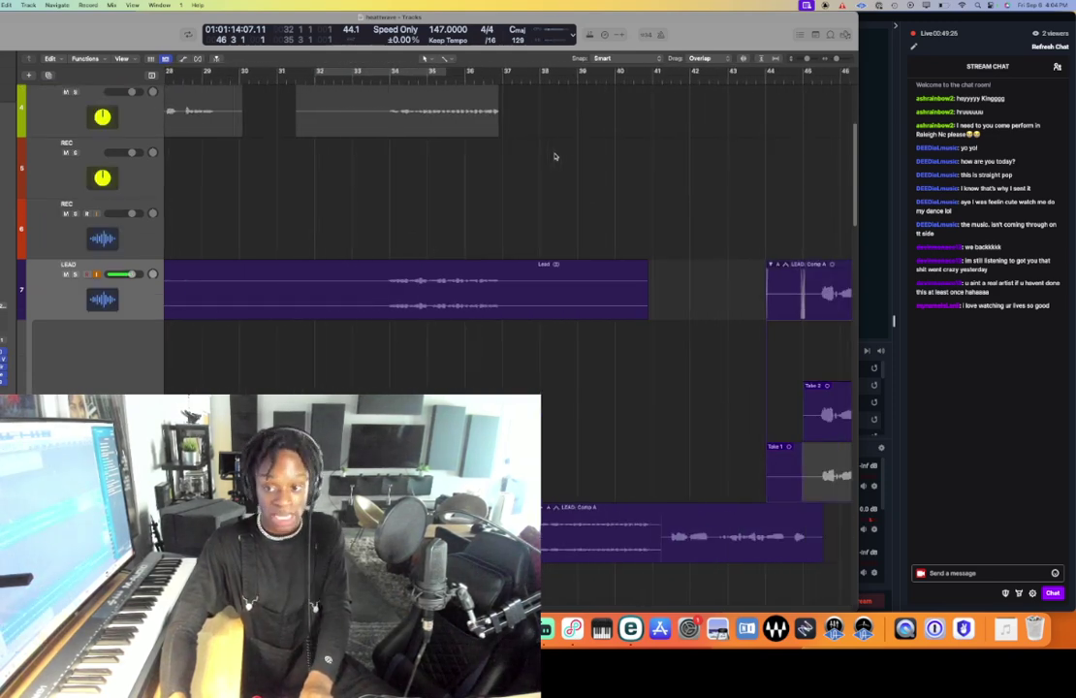
pyautogui.scroll(-2, 555, 154)
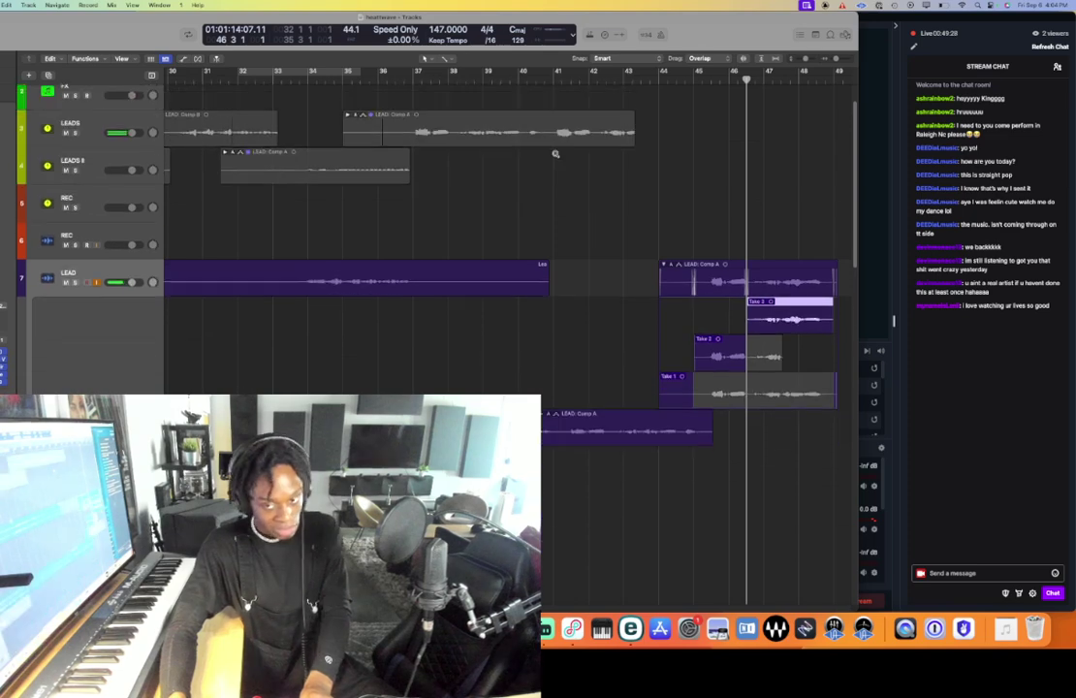
pyautogui.hscroll(3, 516, 204)
pyautogui.hscroll(-10, 516, 204)
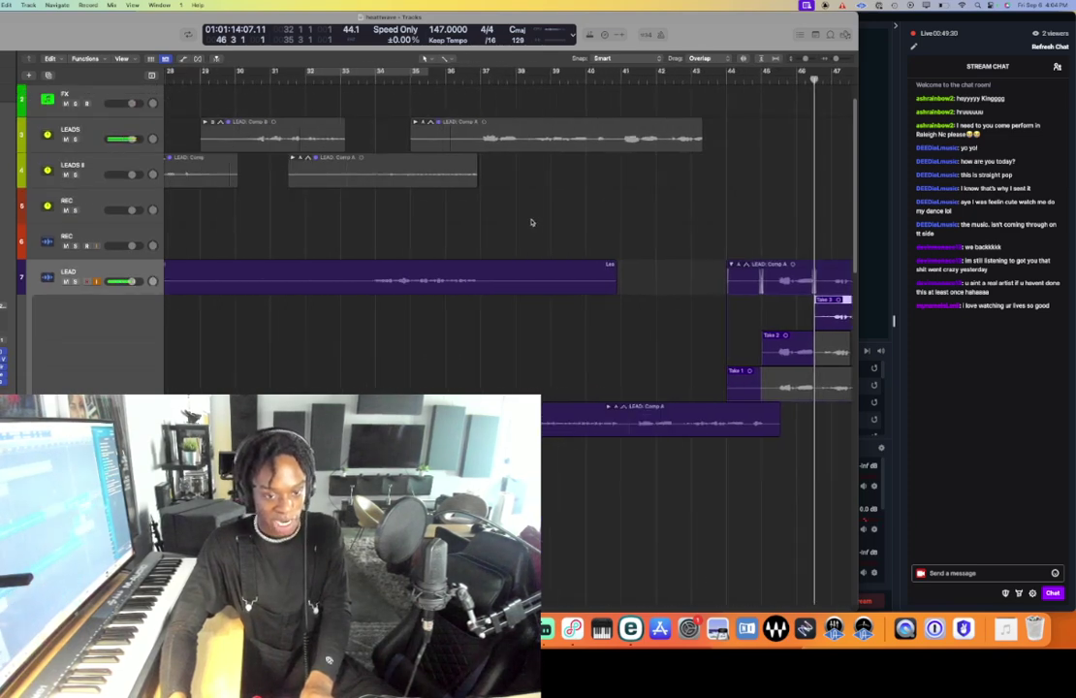
pyautogui.click(309, 80)
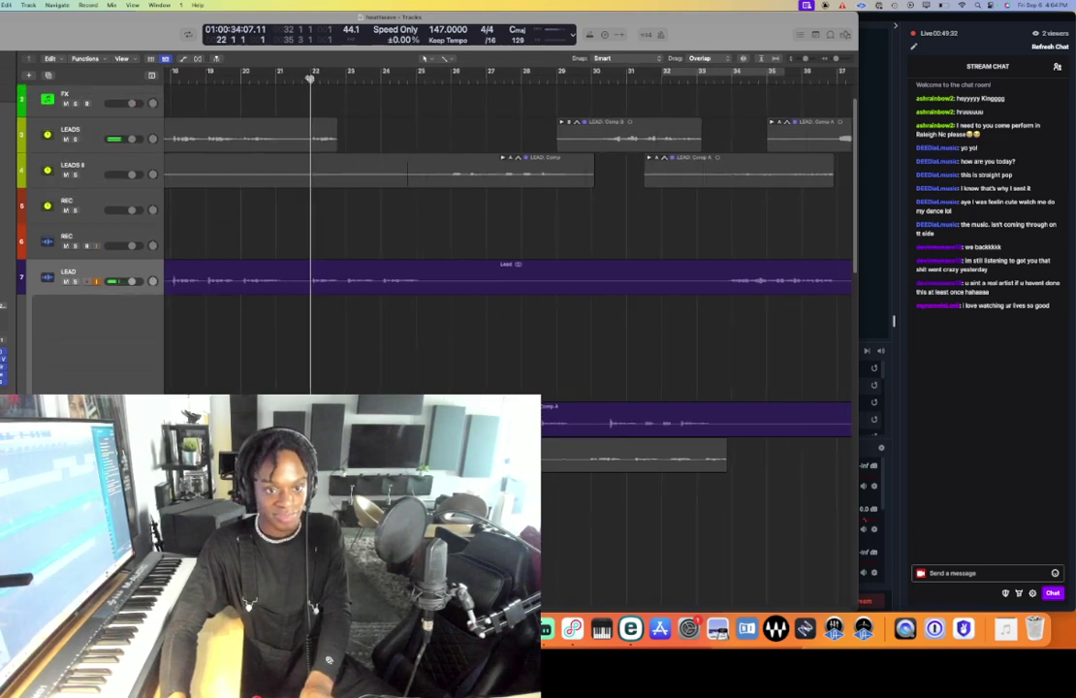
pyautogui.press('space')
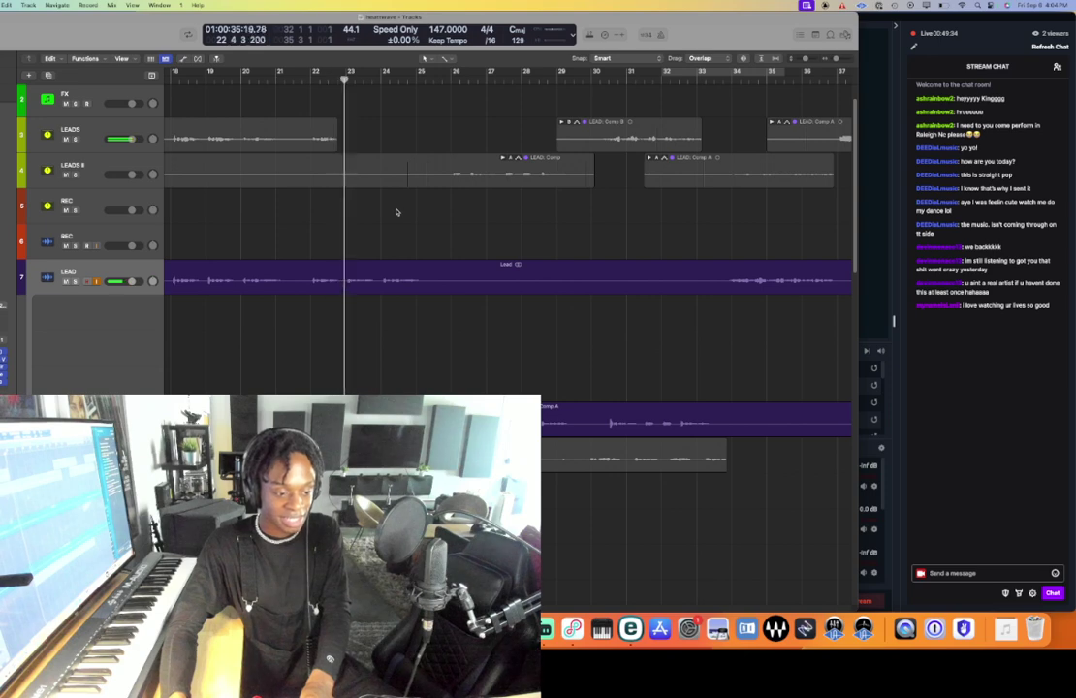
pyautogui.hscroll(10, 395, 211)
pyautogui.hscroll(2, 397, 211)
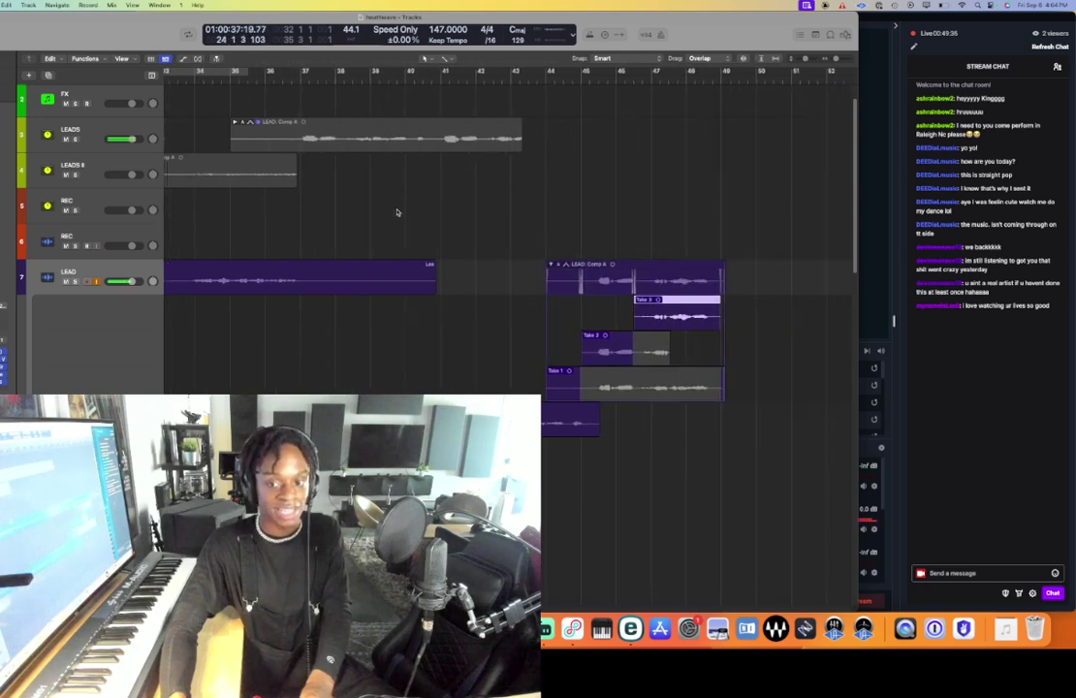
pyautogui.press('space')
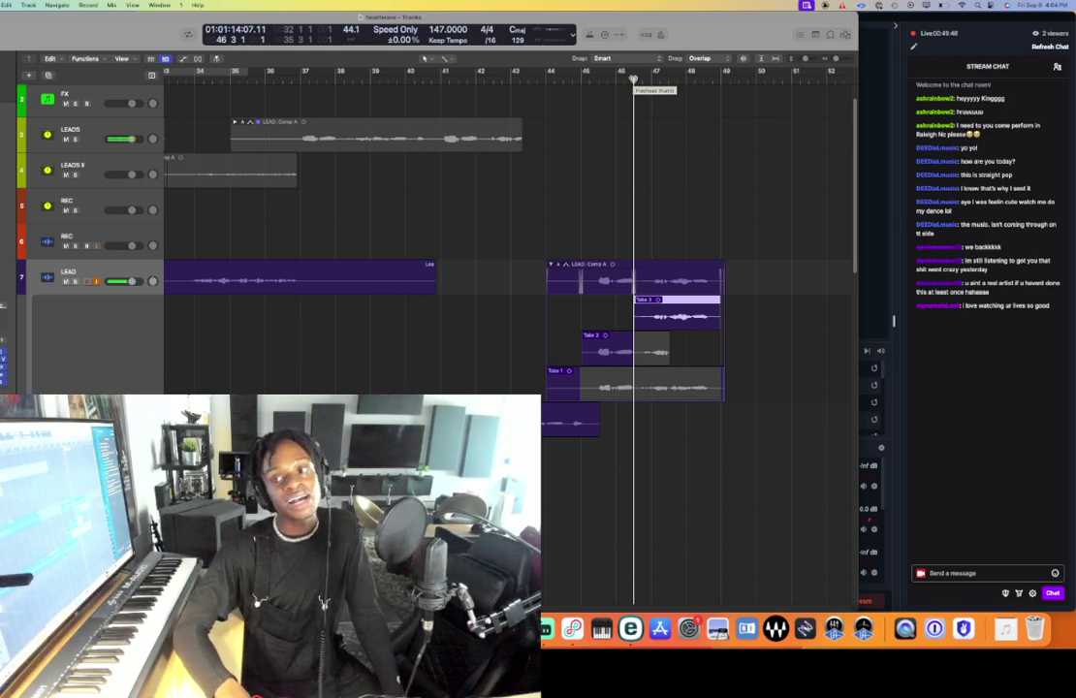
# - Play the comped line from bar 45 and record another take from there to about bar 47.8
pyautogui.click(584, 79)
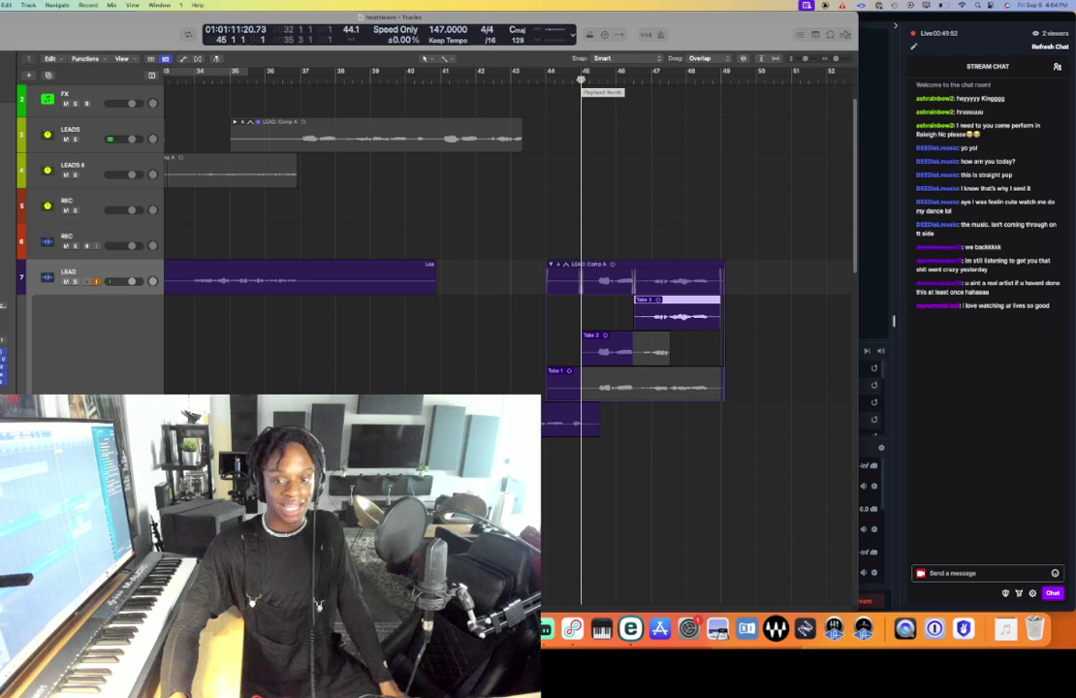
pyautogui.press('space')
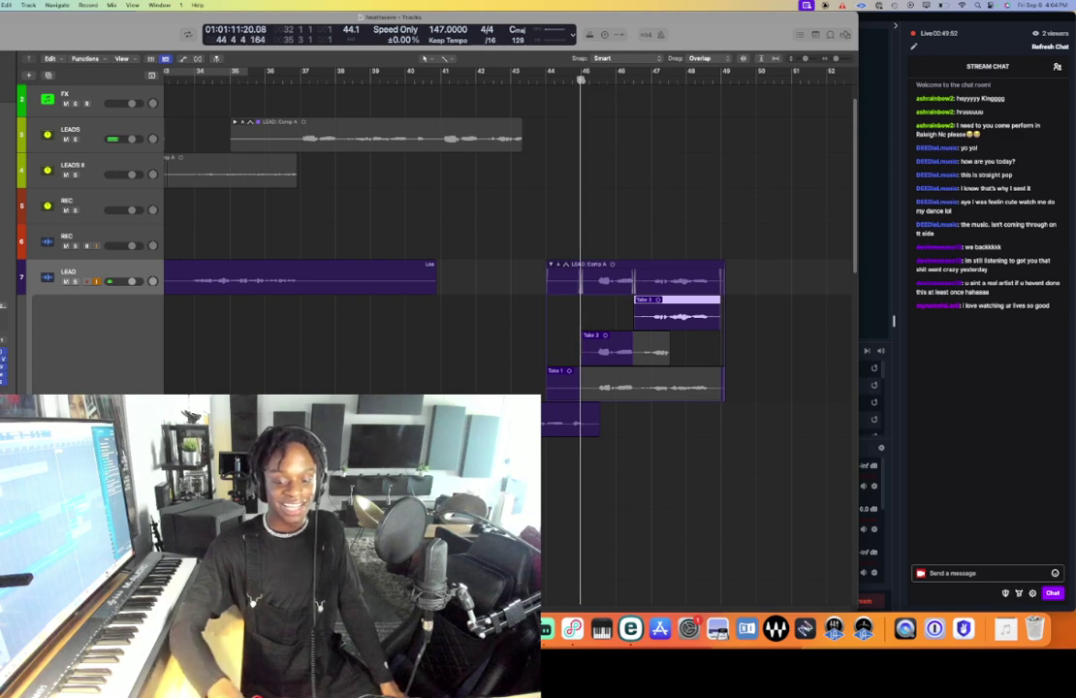
pyautogui.press('space')
pyautogui.click(582, 81)
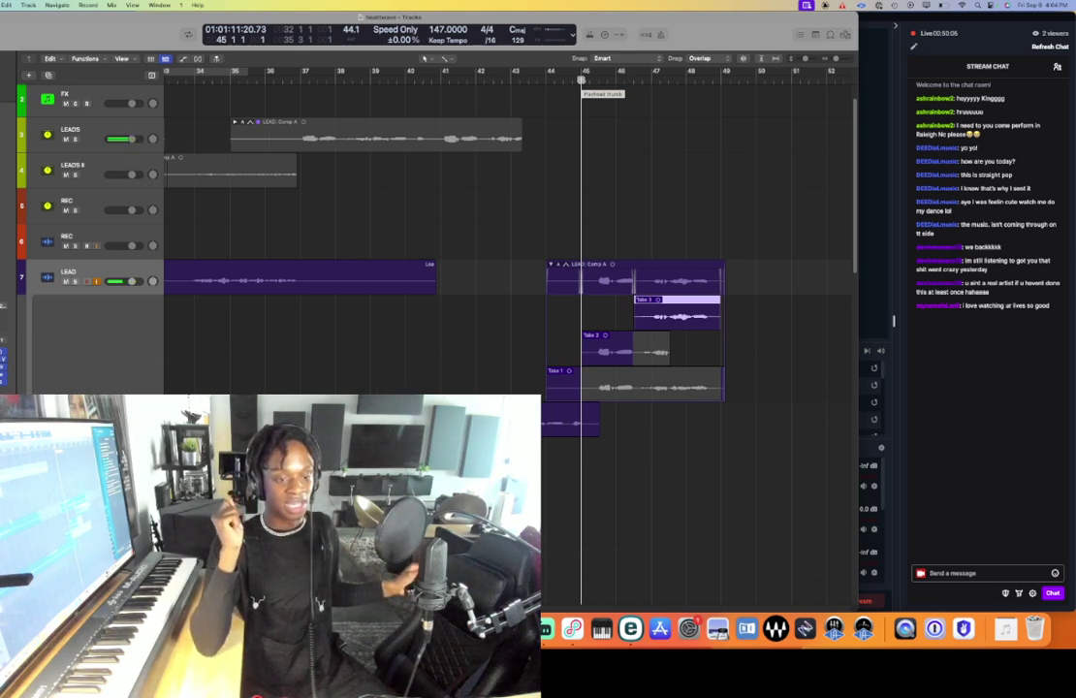
pyautogui.press('r')
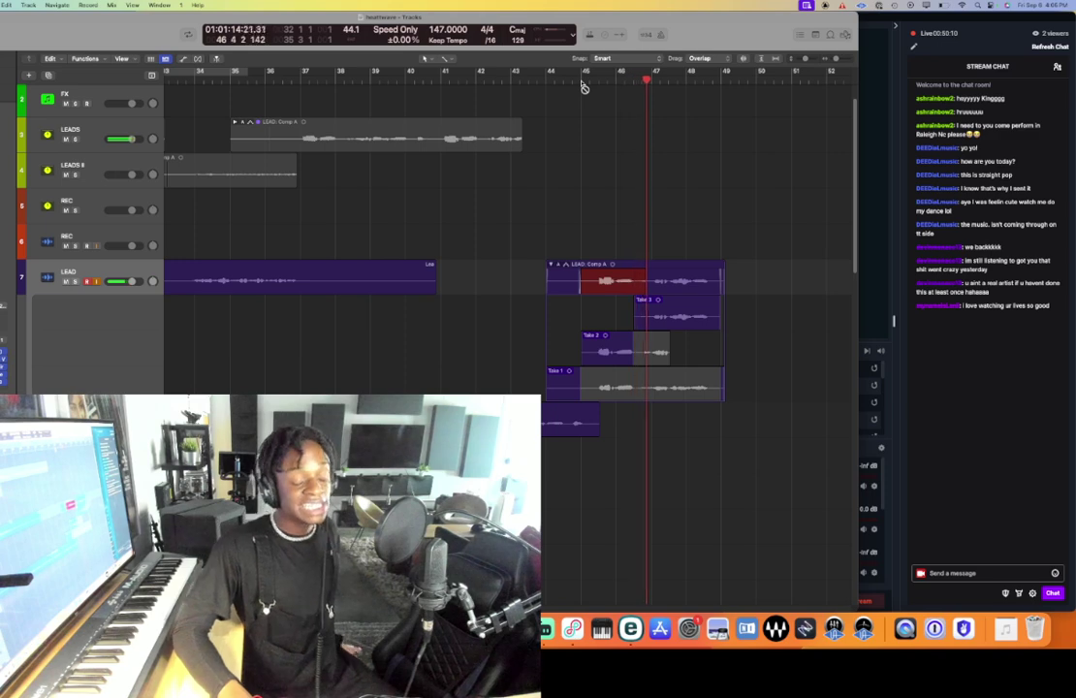
pyautogui.press('space')
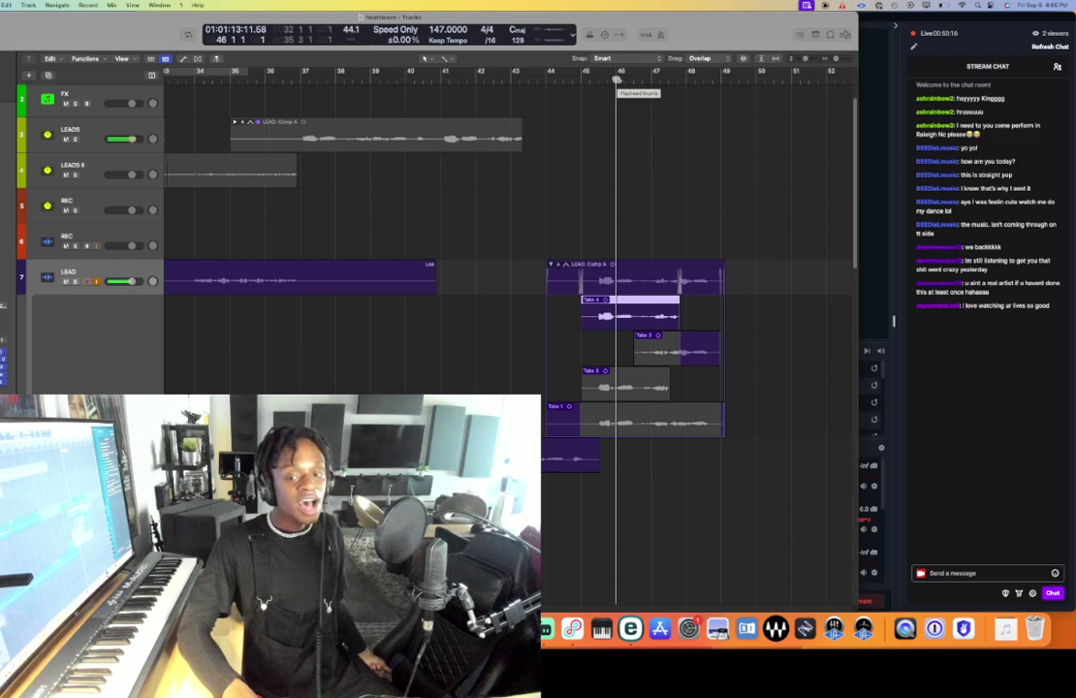
# - Play the song from before bar 41 through the new line, with the first LEAD track selected
pyautogui.moveTo(617, 79); pyautogui.dragTo(582, 79)
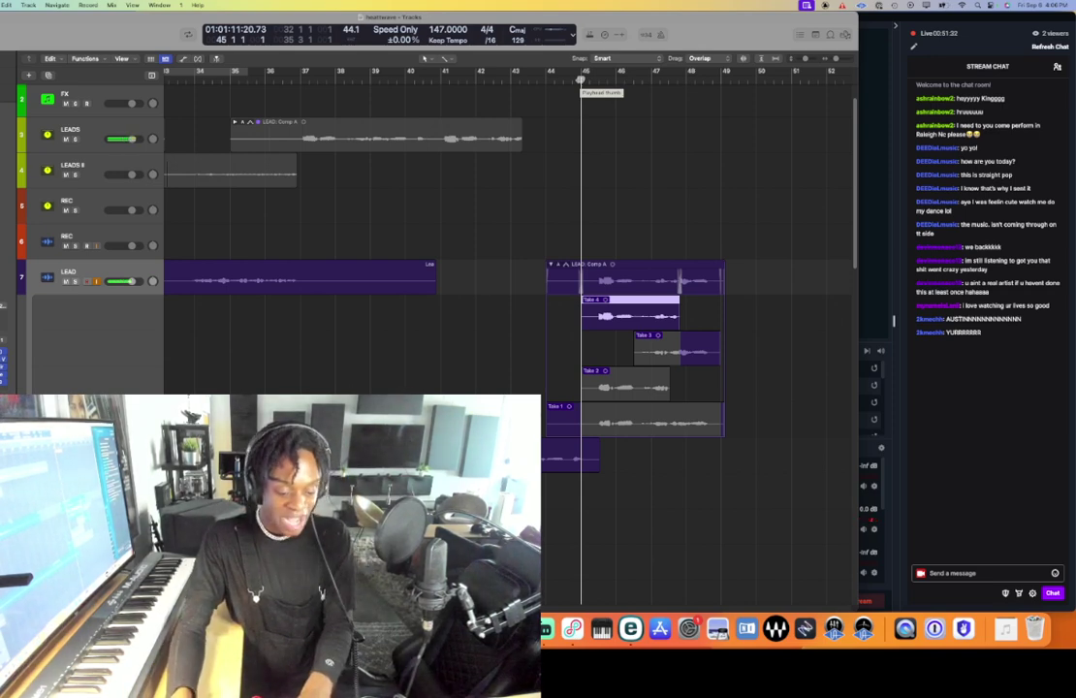
pyautogui.moveTo(437, 77); pyautogui.dragTo(260, 80)
pyautogui.press('space')
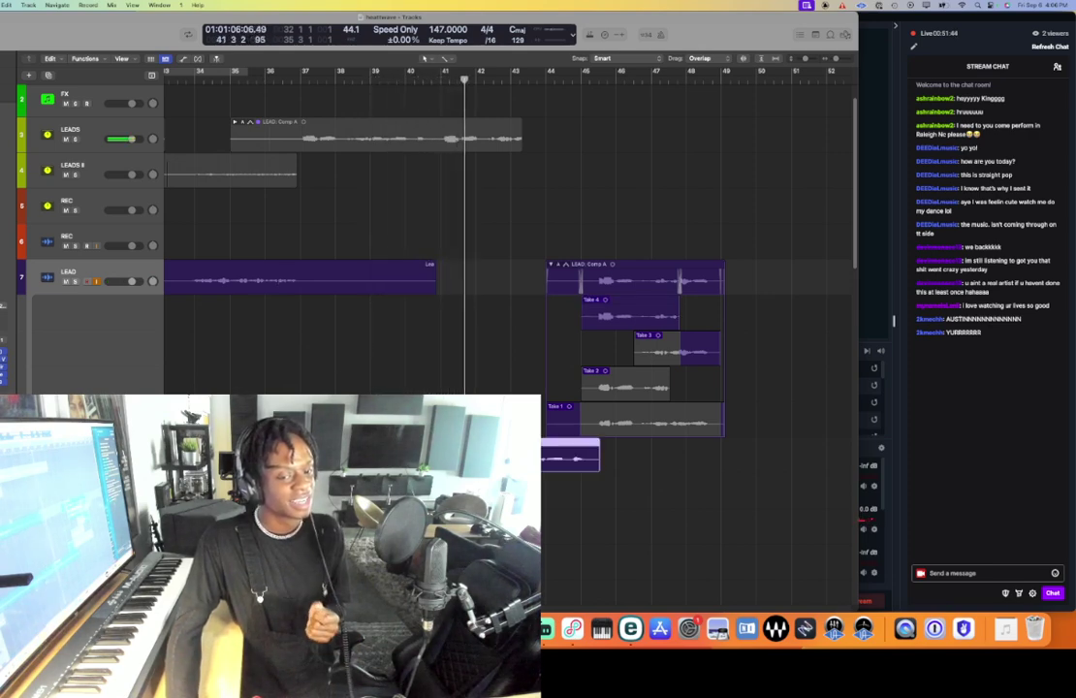
pyautogui.scroll(-2, 504, 242)
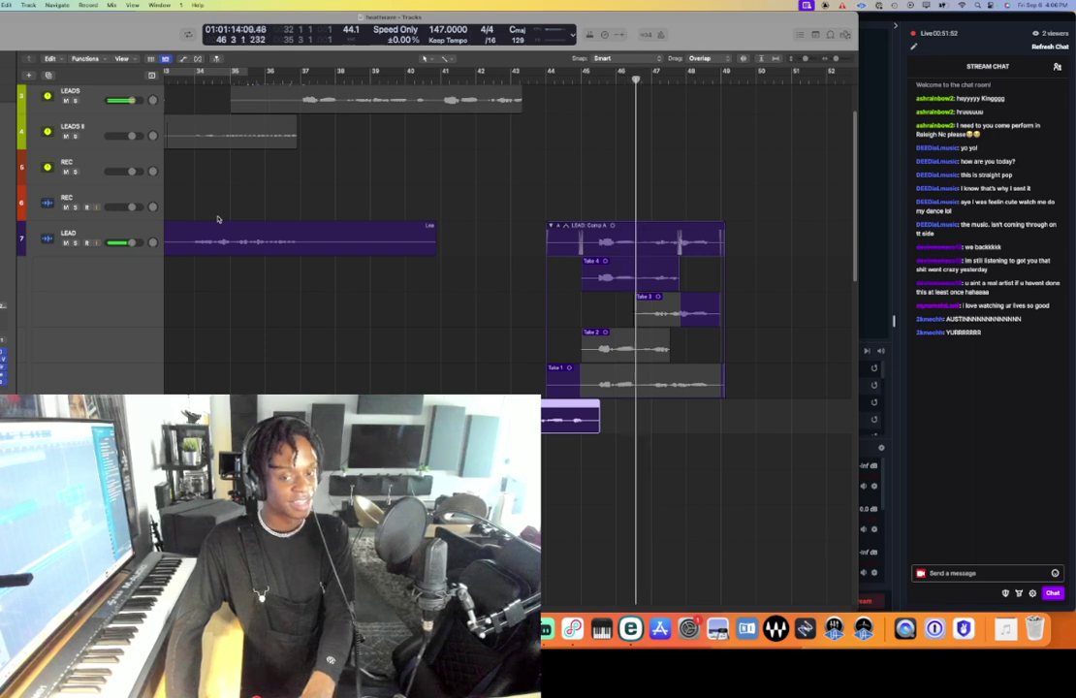
pyautogui.hscroll(5, 570, 350)
pyautogui.click(112, 237)
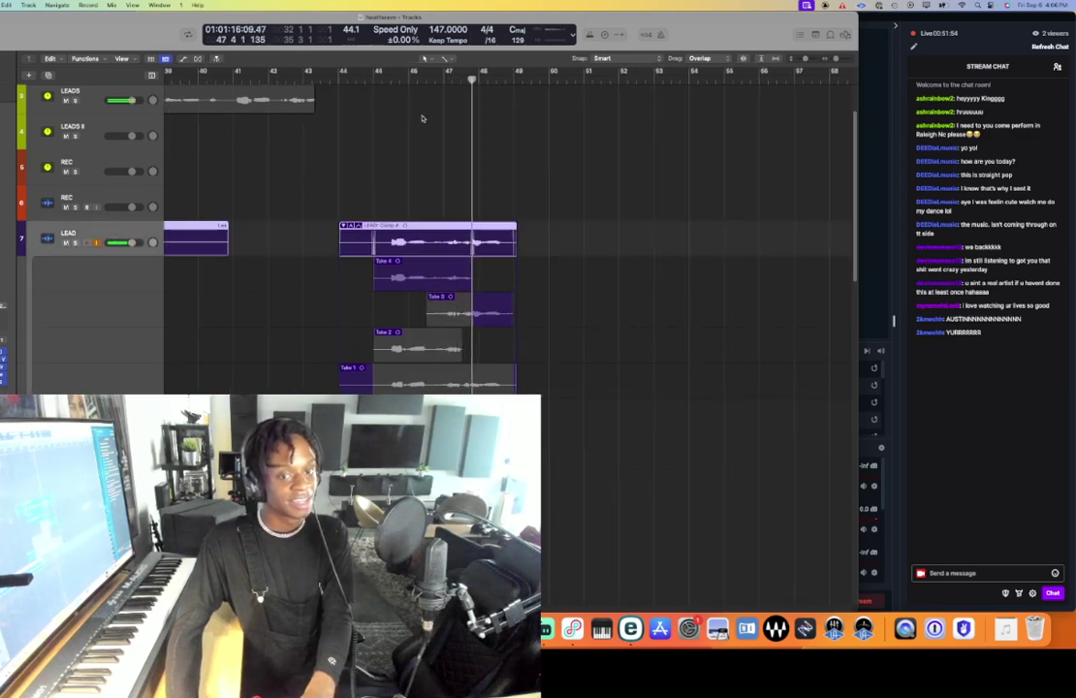
pyautogui.press('space')
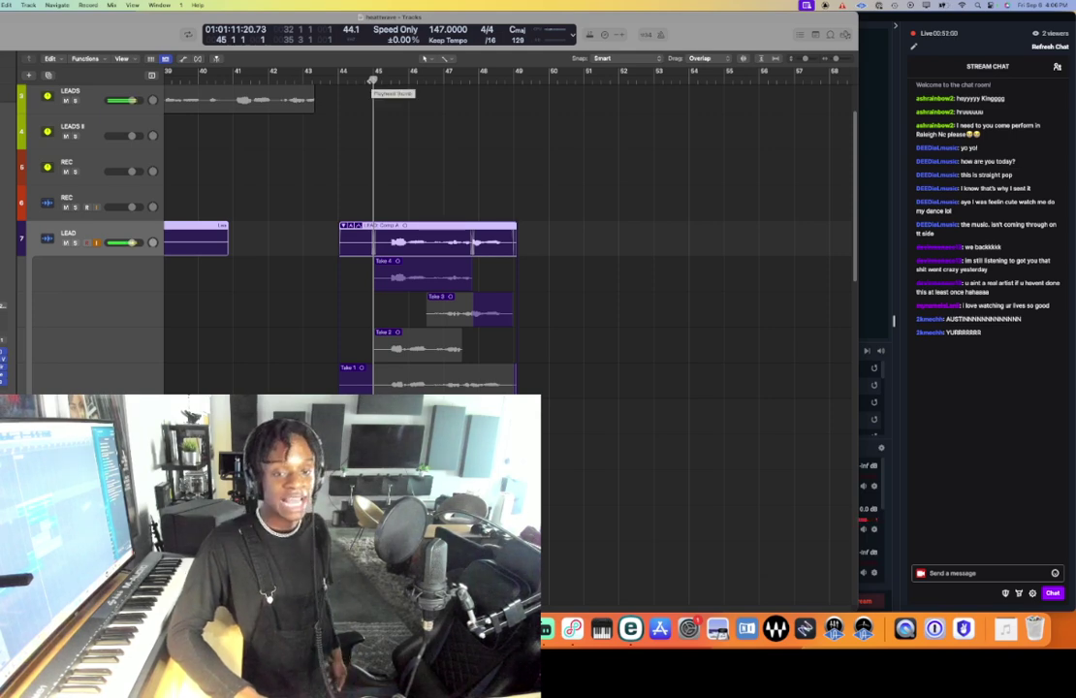
# - Record two more takes on the first LEAD track, one from bar 45 and one from bar 44, each to about bar 47
pyautogui.press('r')
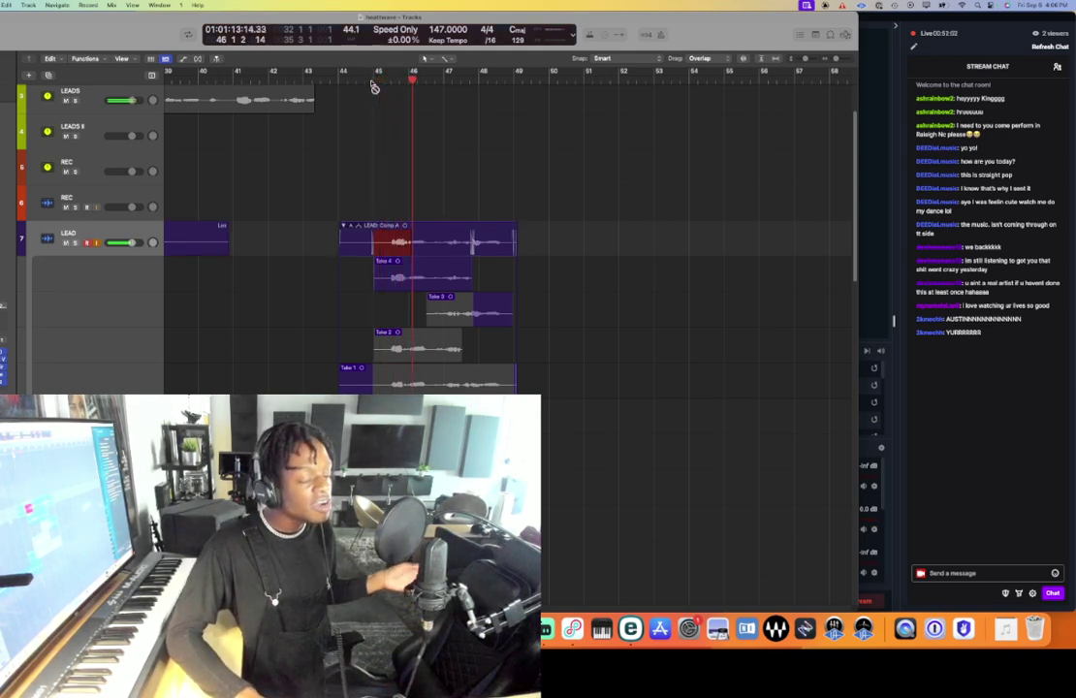
pyautogui.press('space')
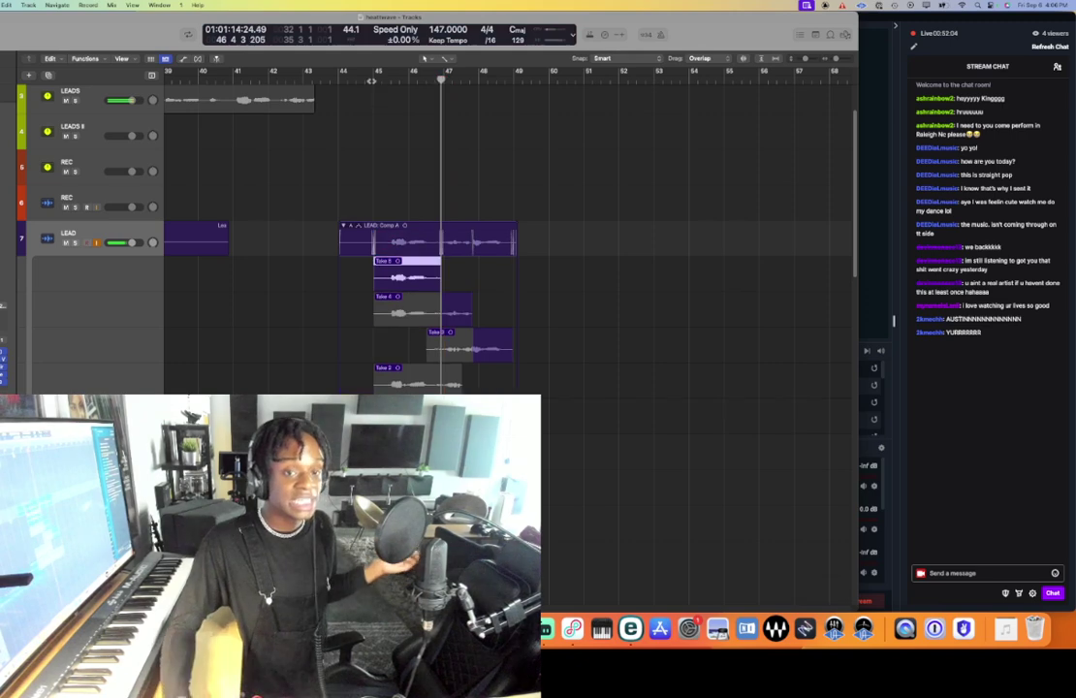
pyautogui.click(339, 80)
pyautogui.press('r')
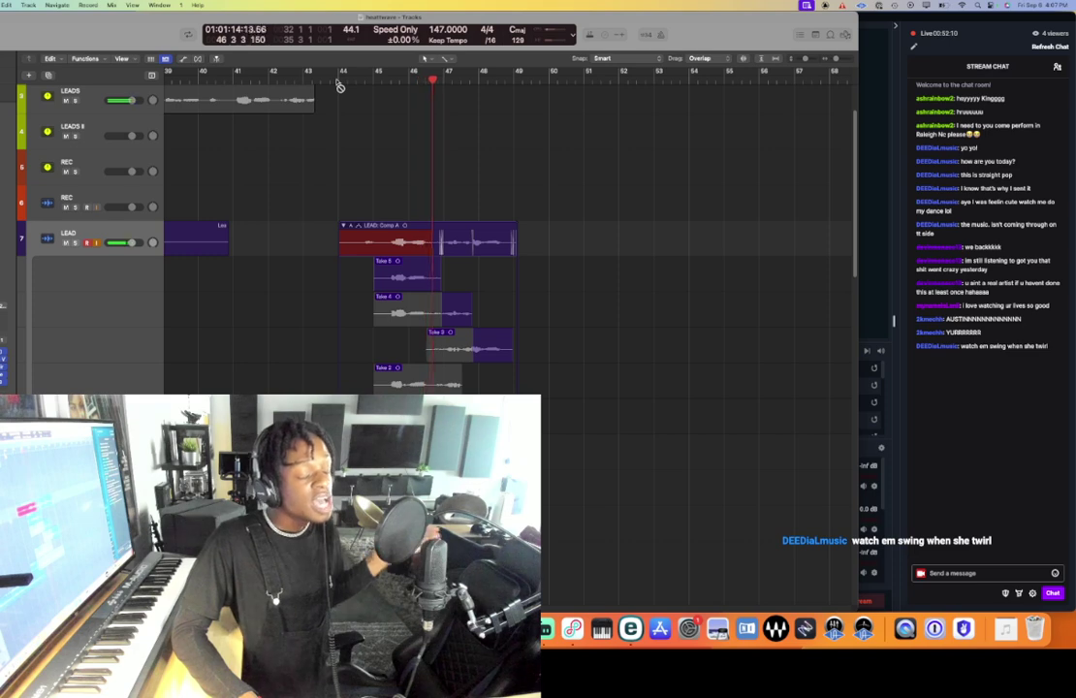
pyautogui.press('space')
# - Record a further take on the first LEAD track from bar 46 to about bar 49
pyautogui.click(408, 79)
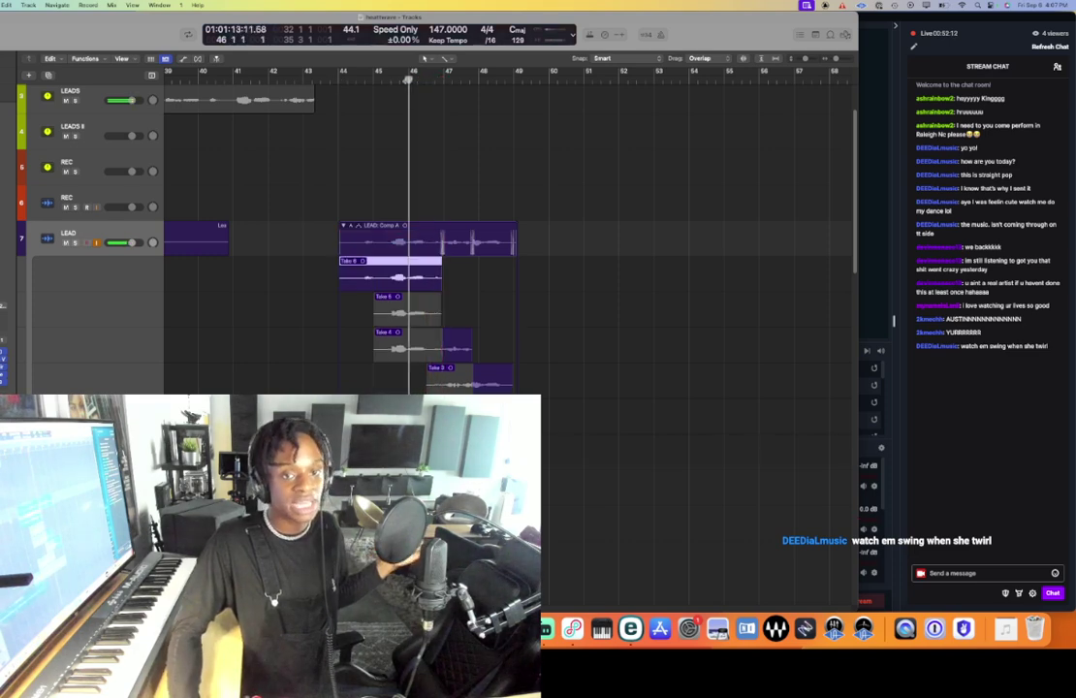
pyautogui.press('r')
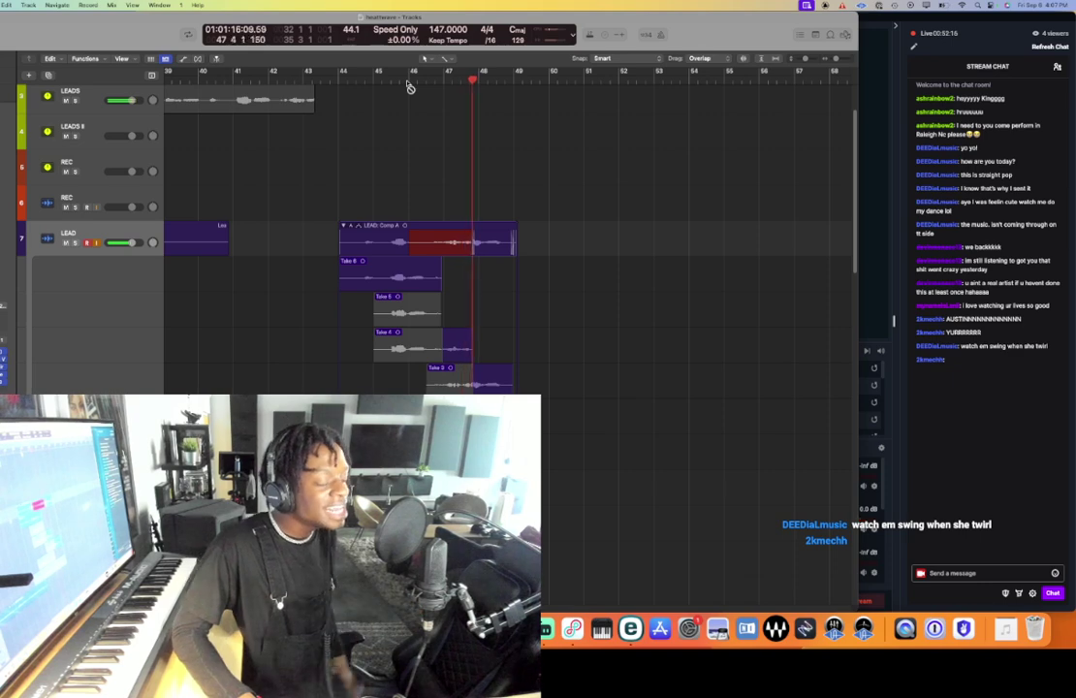
pyautogui.press('space')
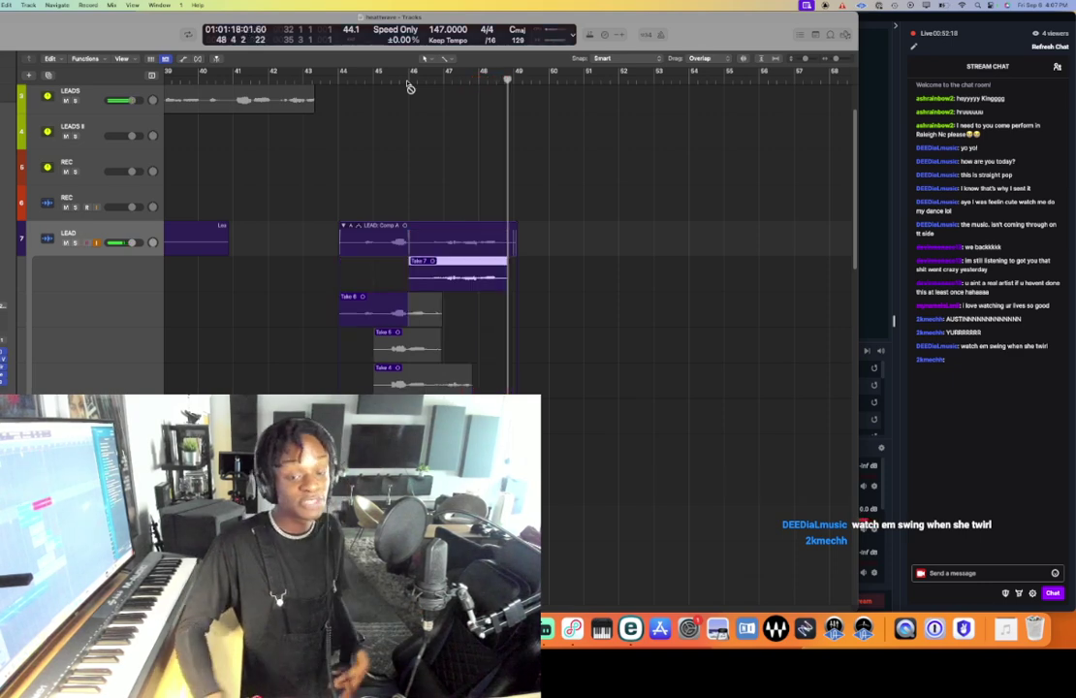
# - Comp Take 6 from about bar 45 to 46.6 with Take 7 after it, collapse the take folder, and set the playhead at bar 47
pyautogui.moveTo(410, 307); pyautogui.dragTo(430, 304)
pyautogui.moveTo(349, 316); pyautogui.dragTo(378, 308)
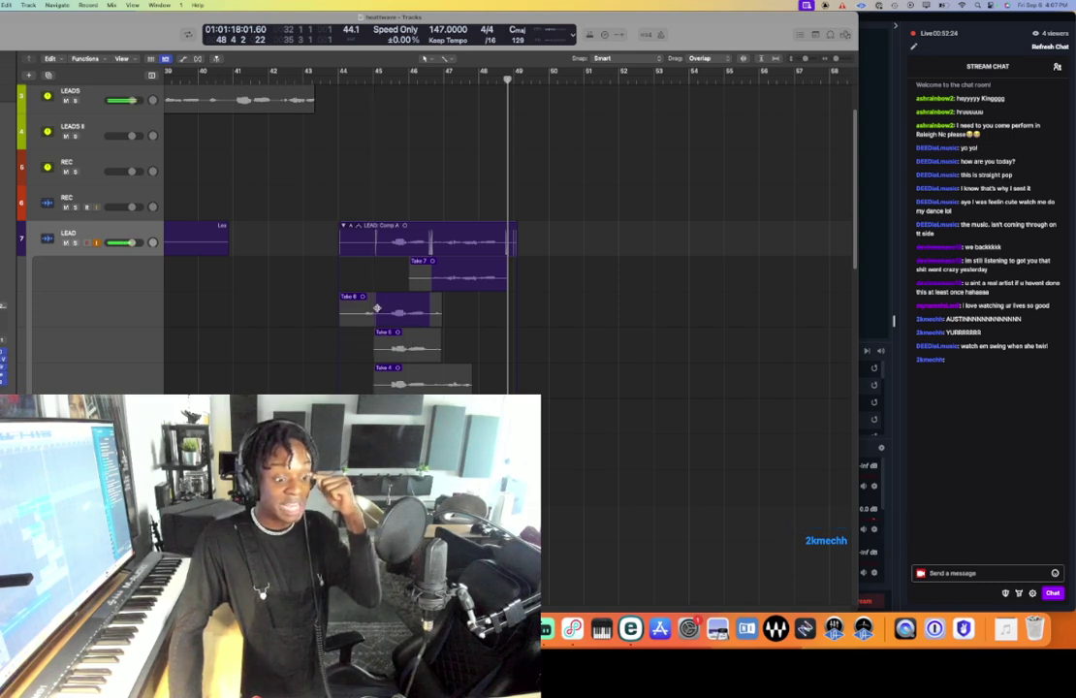
pyautogui.click(343, 226)
pyautogui.click(445, 83)
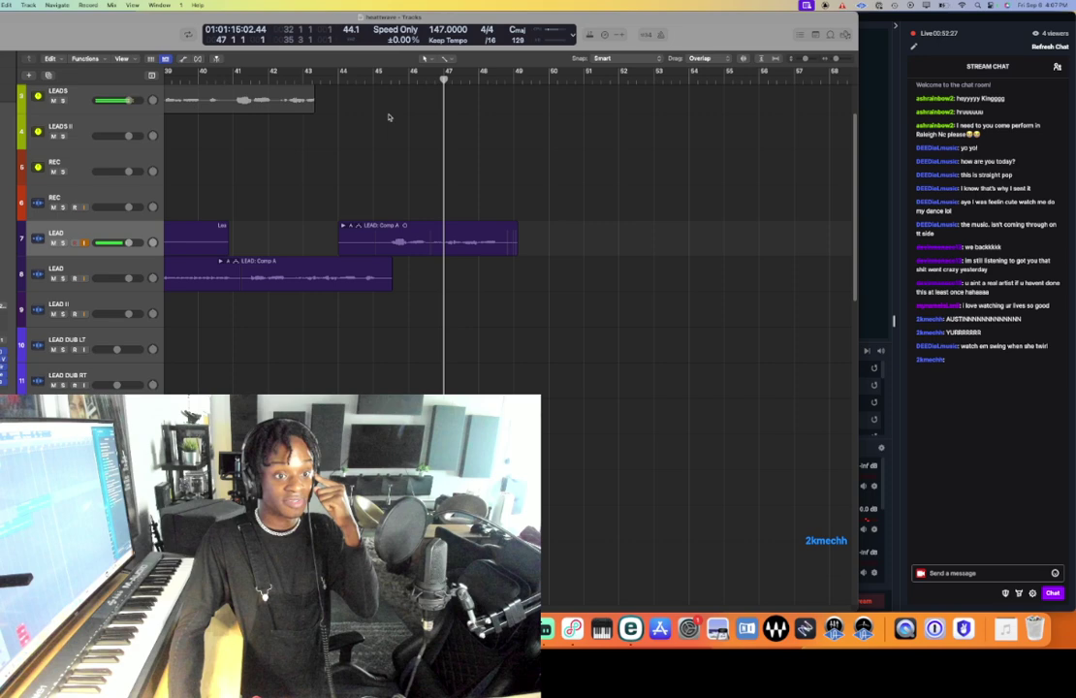
# - Position the playhead at bar 48 and select the second LEAD track (track 8) for recording
pyautogui.click(75, 271)
pyautogui.click(137, 236)
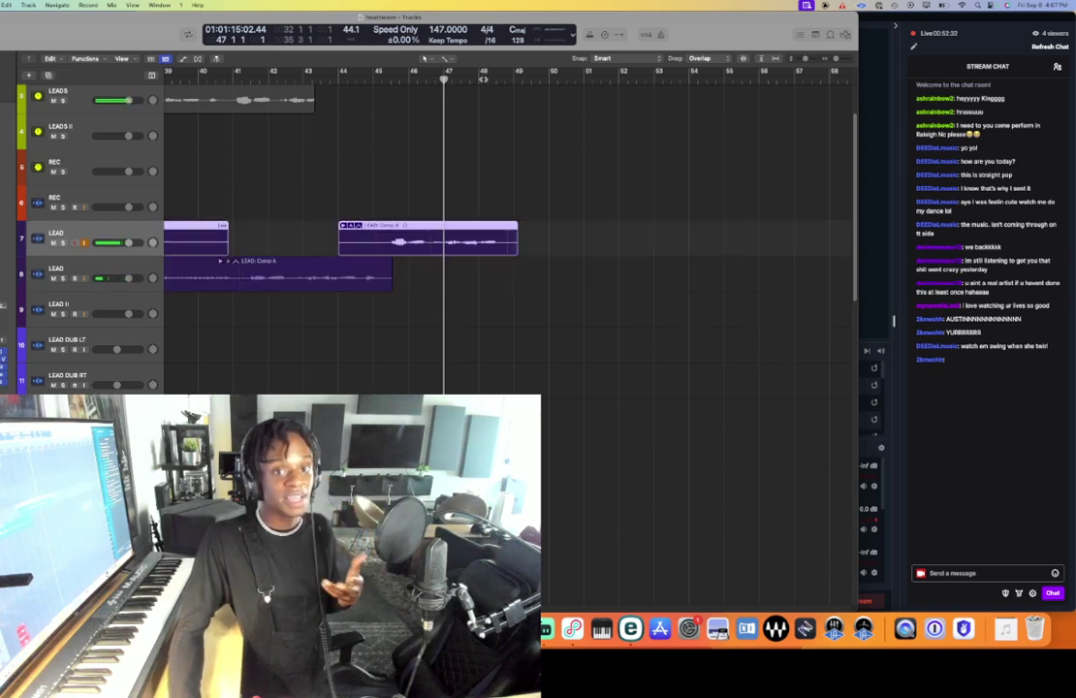
pyautogui.click(482, 79)
pyautogui.click(123, 270)
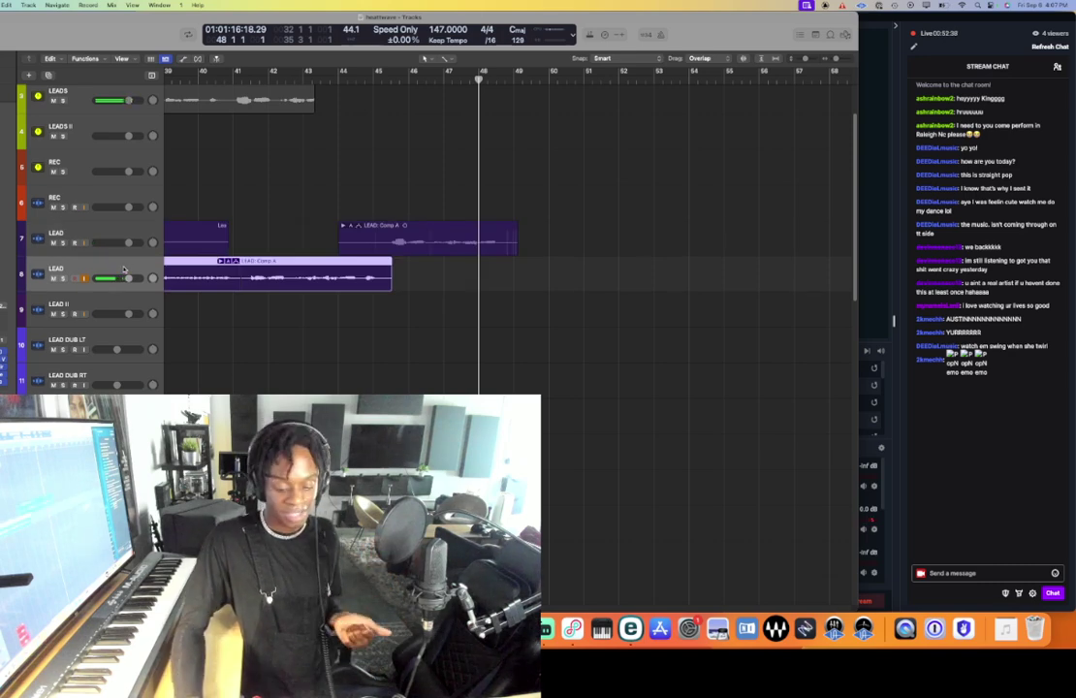
pyautogui.press('r')
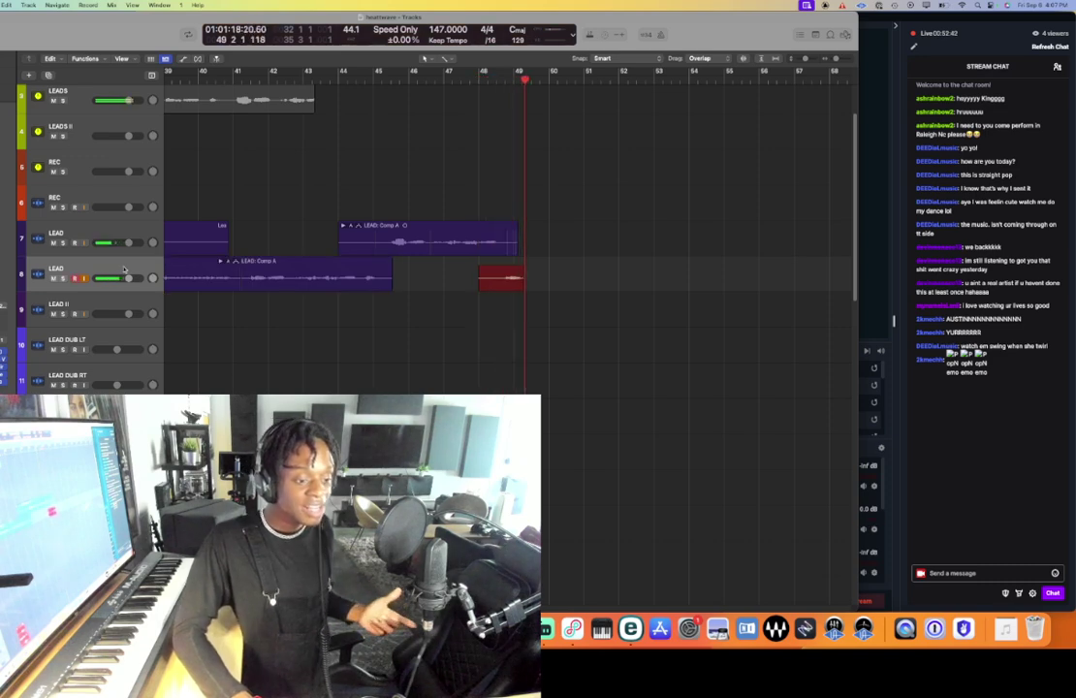
pyautogui.press('space')
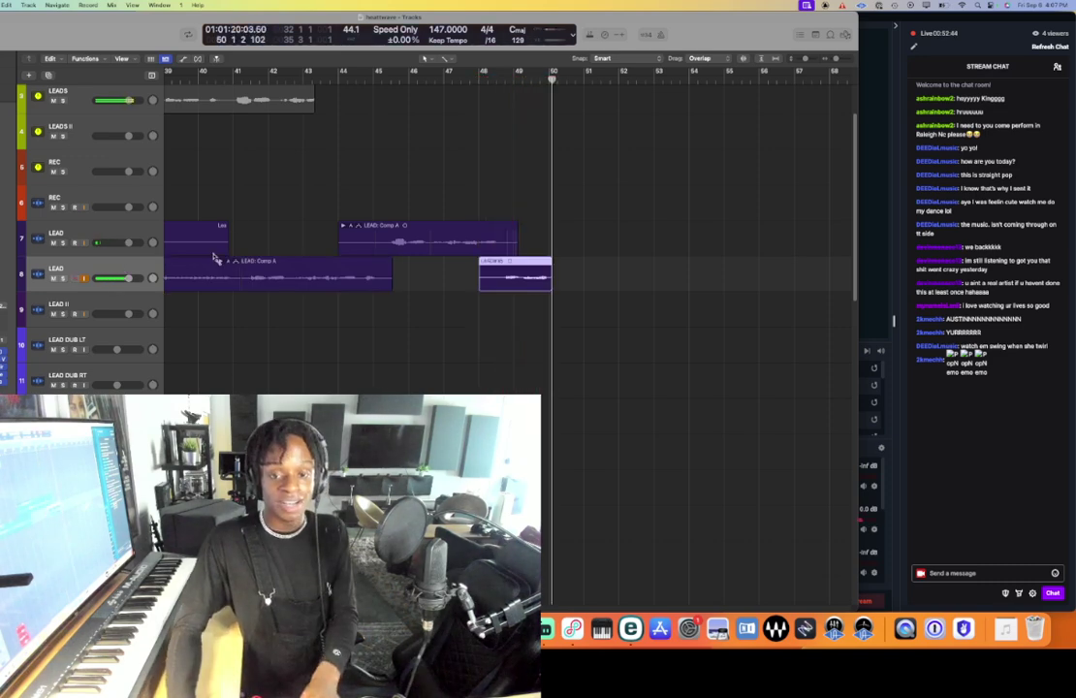
pyautogui.press('super+z')
# - Record a vocal take on the LEAD track 8 starting at bar 48
pyautogui.click(481, 79)
pyautogui.scroll(3, 534, 148)
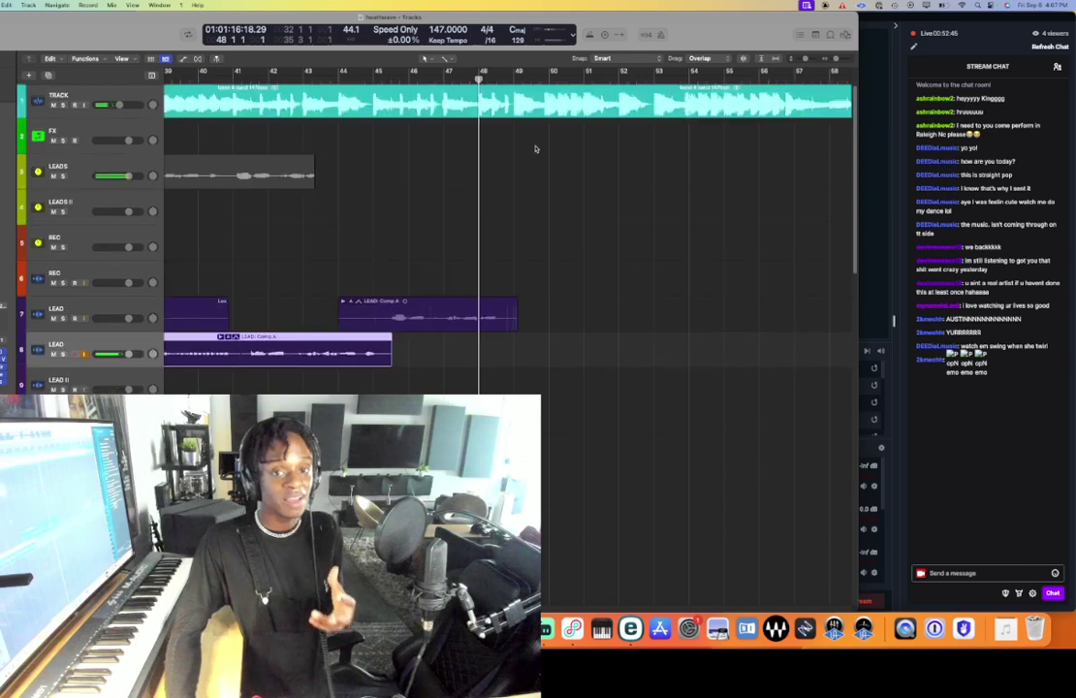
pyautogui.press('r')
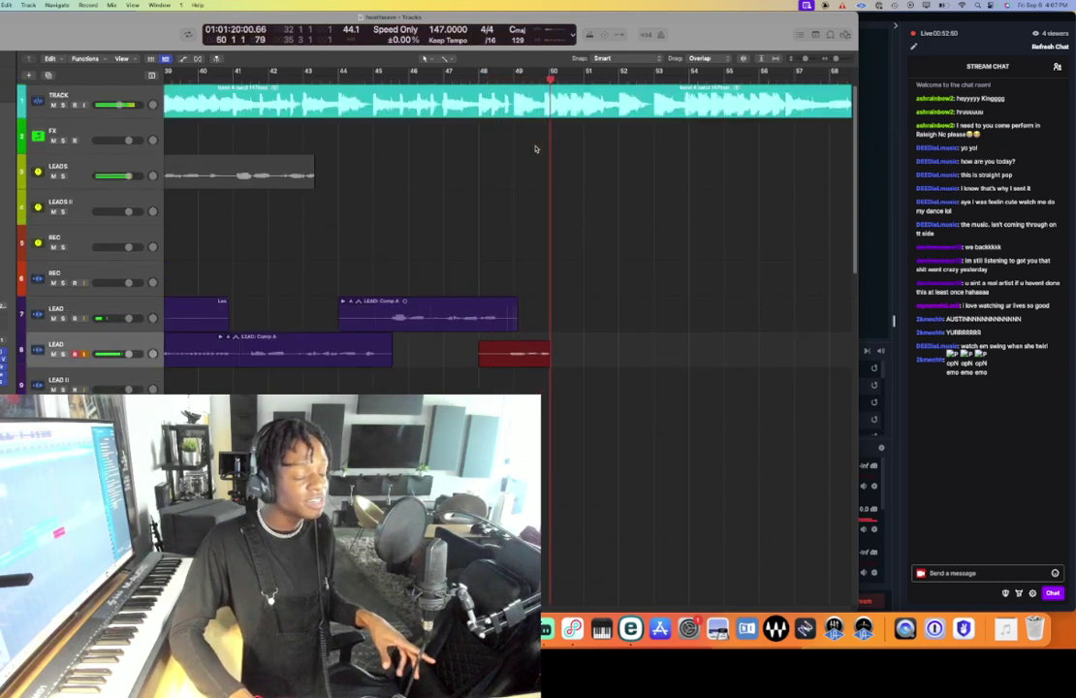
pyautogui.press('space')
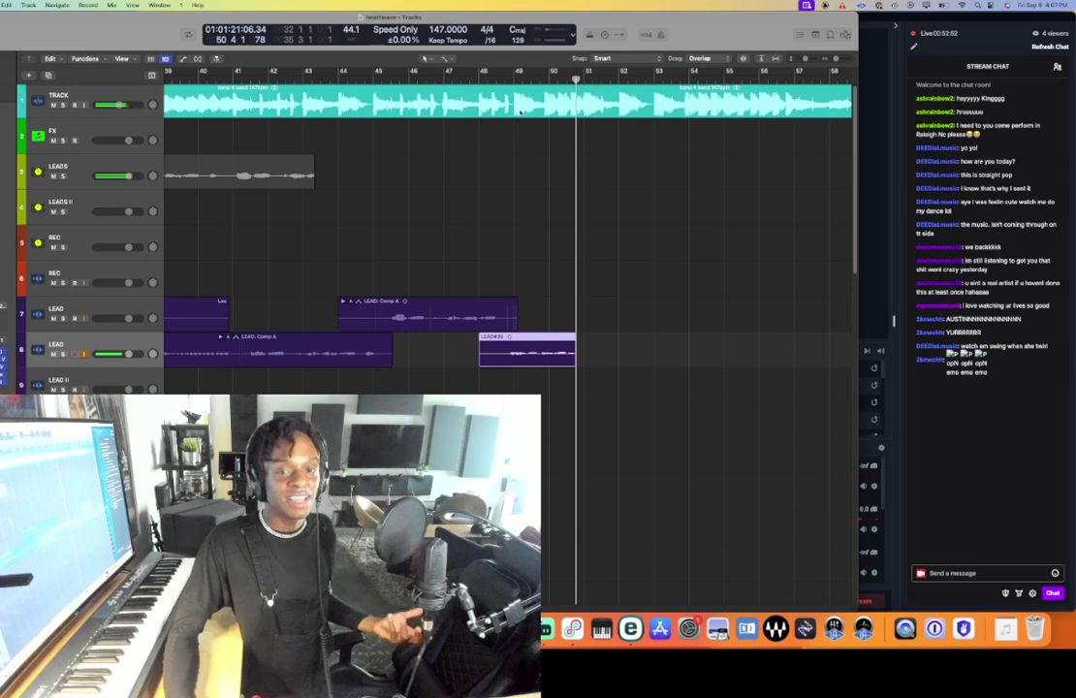
# - Play the vocals back from about bar 45 and inspect the takes inside the comp at bar 44 on LEAD track 7
pyautogui.click(476, 81)
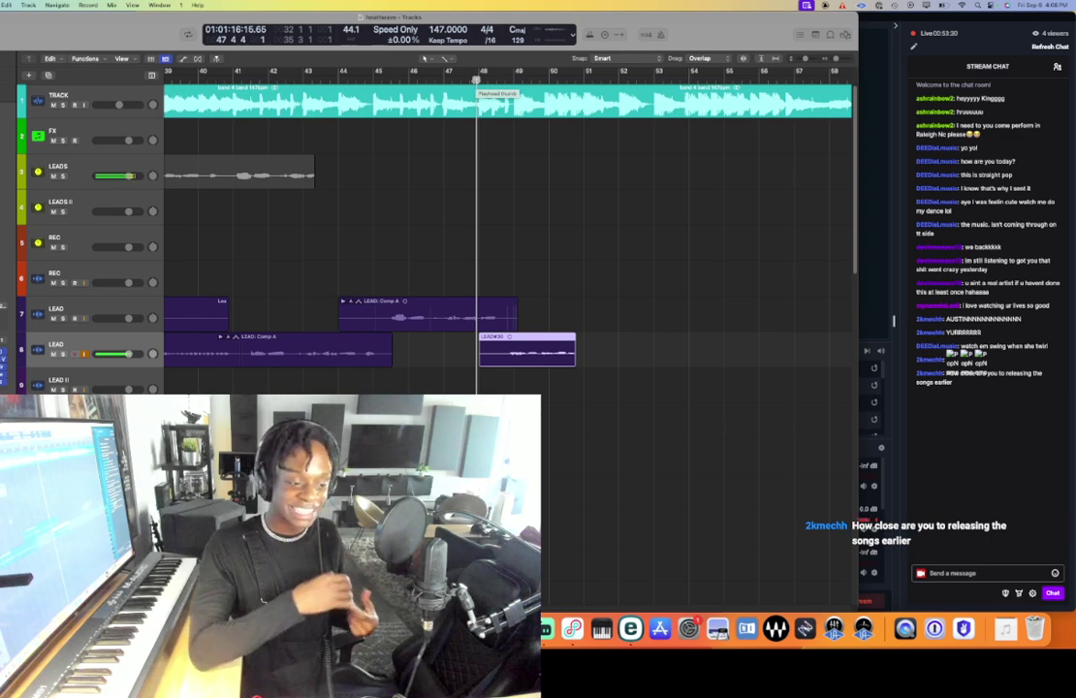
pyautogui.click(465, 181)
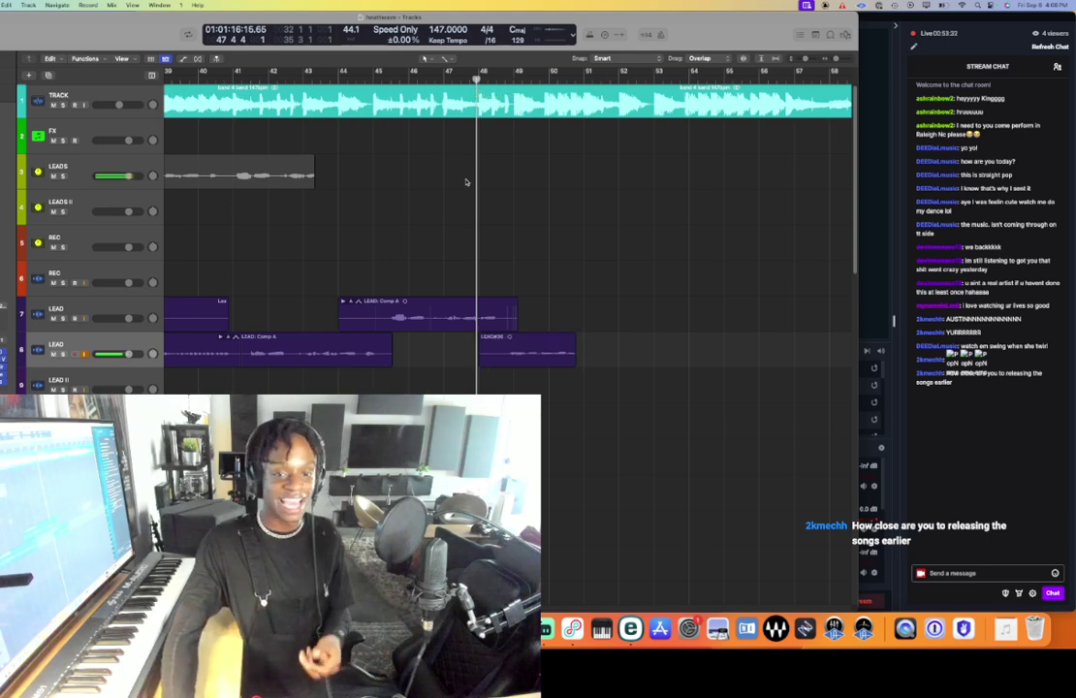
pyautogui.click(372, 77)
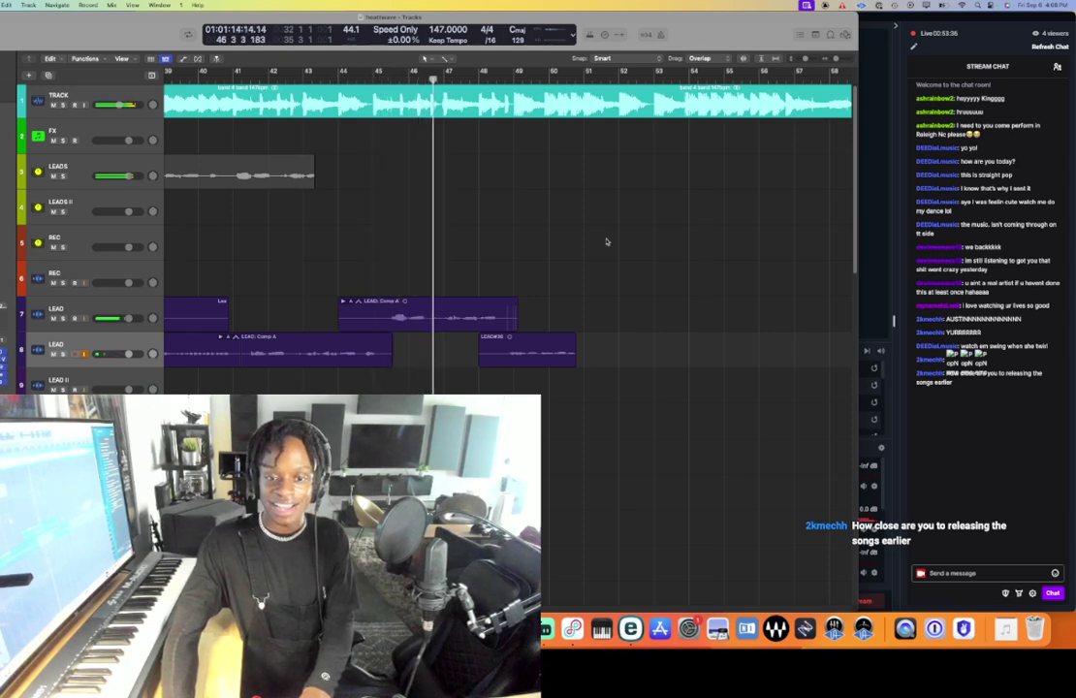
pyautogui.doubleClick(455, 322)
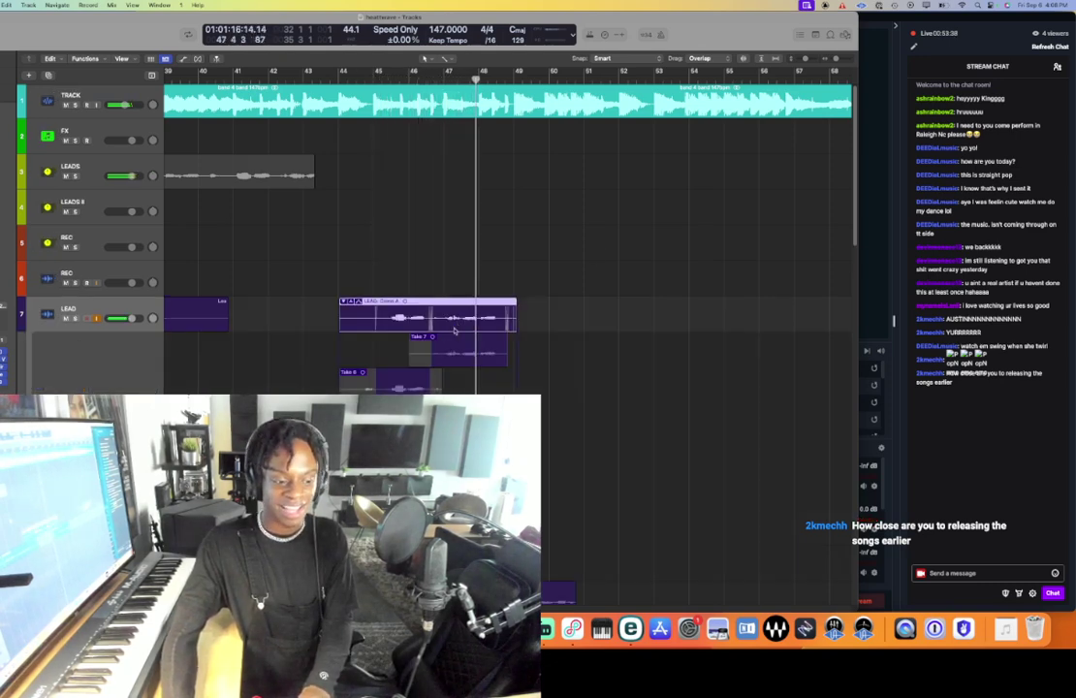
pyautogui.press('super+Right')
pyautogui.press('super+Right')
pyautogui.press('super+Right')
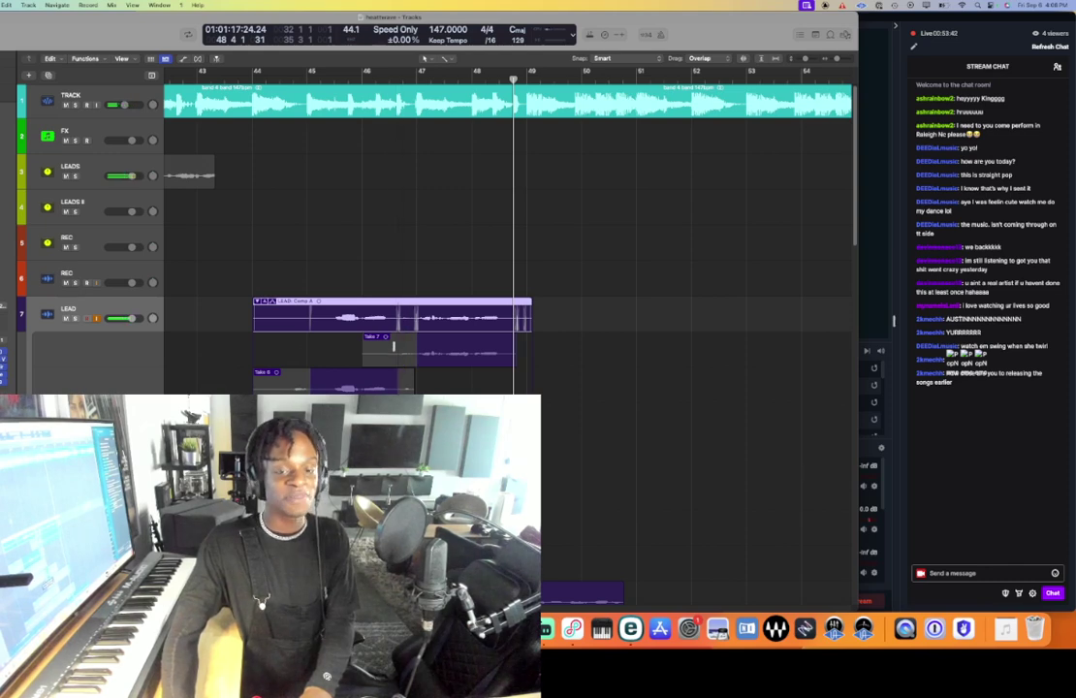
pyautogui.doubleClick(409, 307)
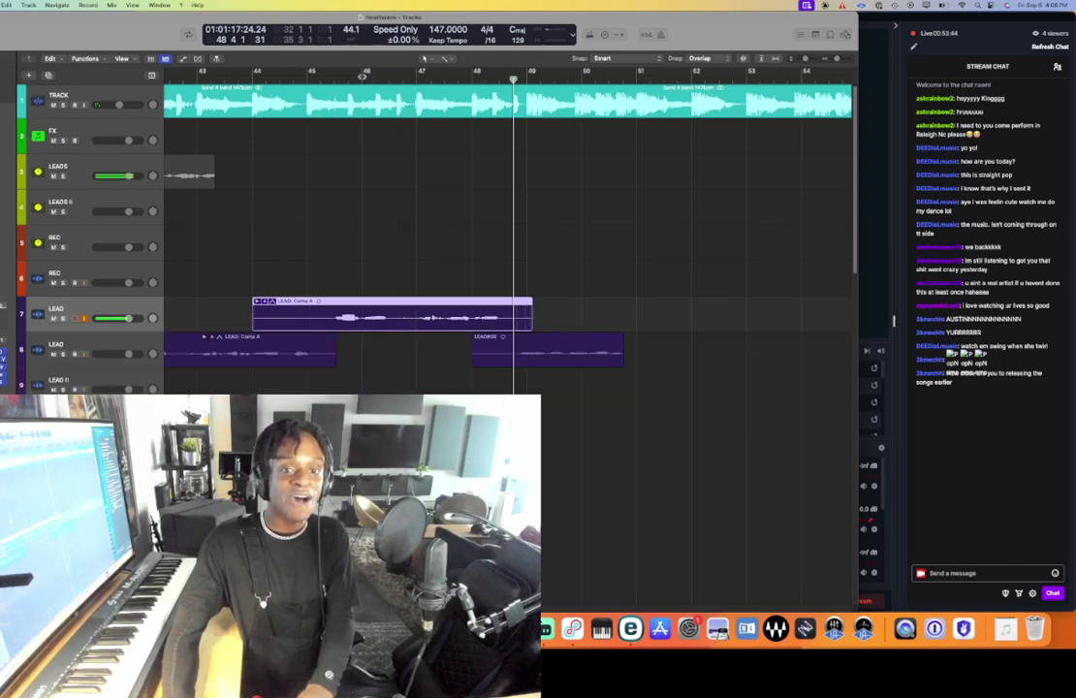
# - Record another vocal take over the comp on LEAD track 7 starting at bar 46
pyautogui.click(362, 75)
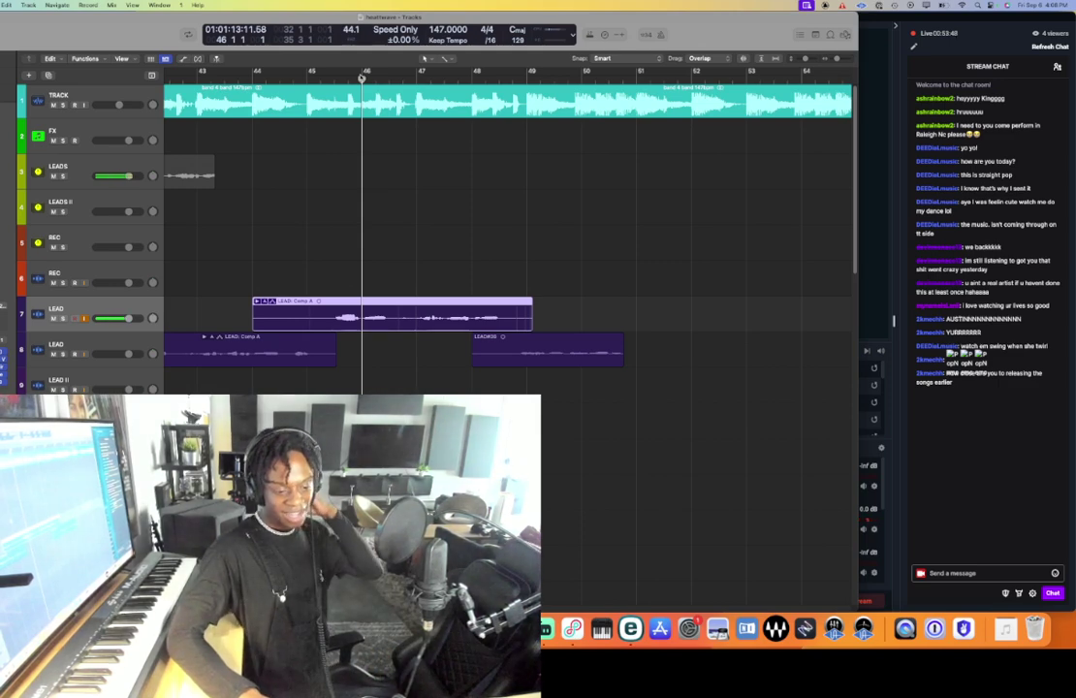
pyautogui.press('r')
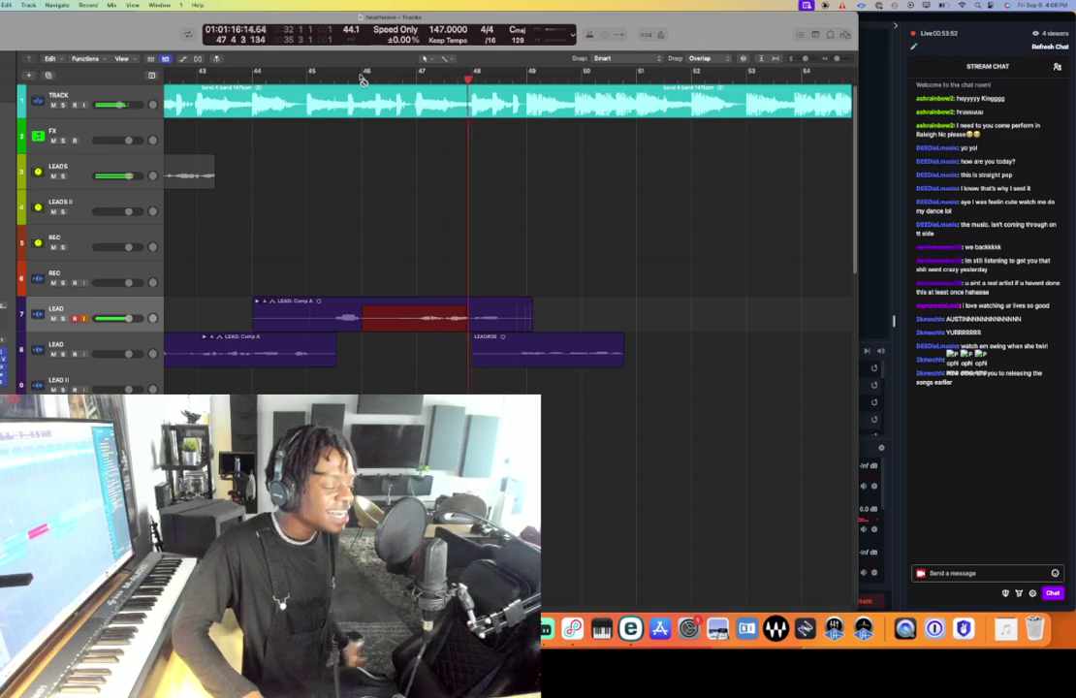
pyautogui.press('space')
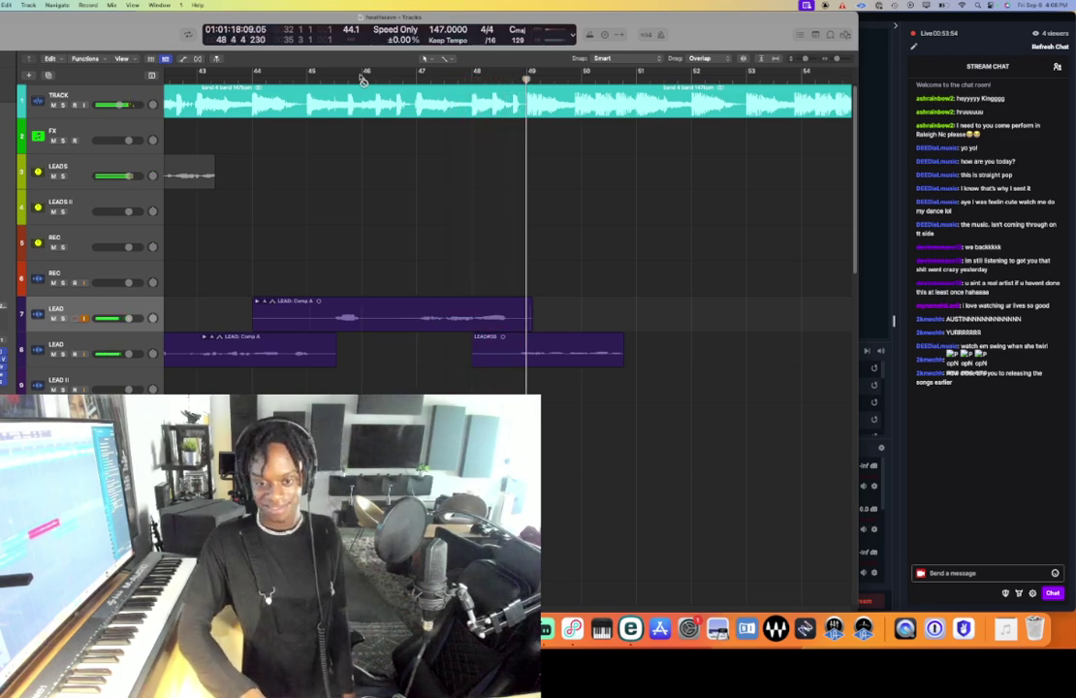
# - Check the takes in the track 7 comp and listen to both LEAD tracks from bar 44
pyautogui.click(364, 74)
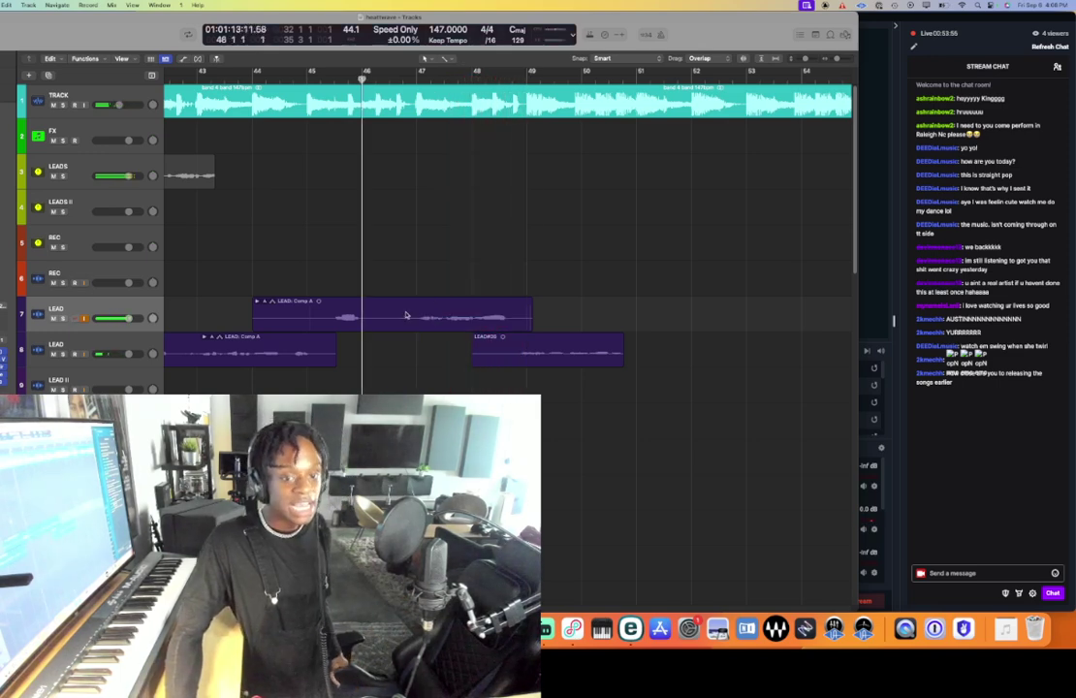
pyautogui.doubleClick(406, 315)
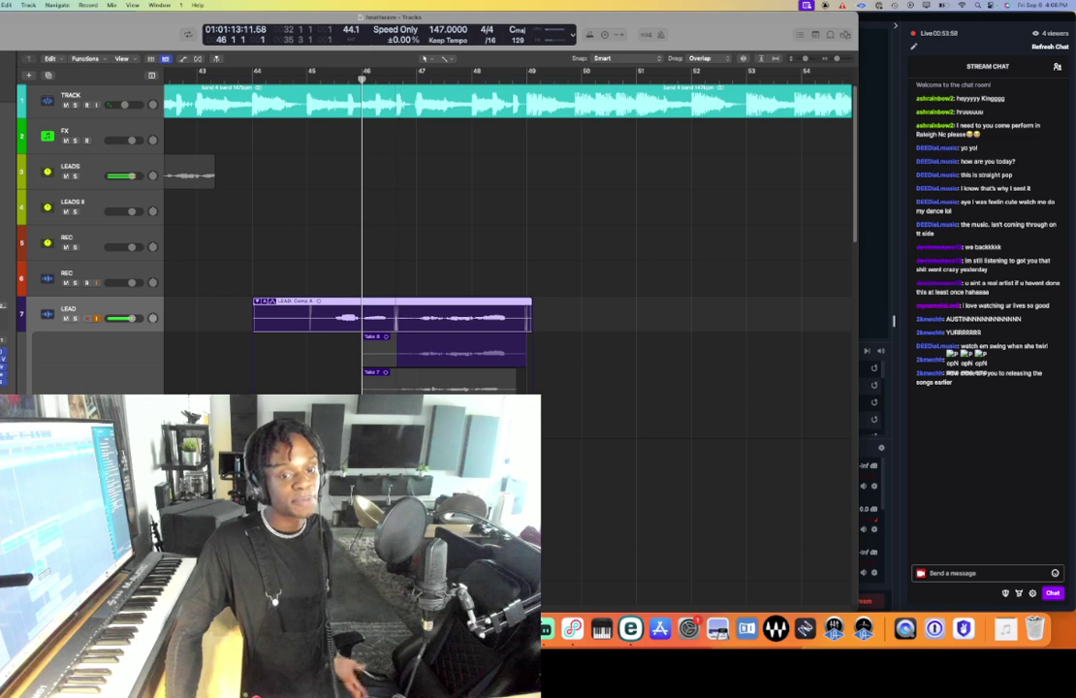
pyautogui.doubleClick(381, 307)
pyautogui.moveTo(289, 81); pyautogui.dragTo(258, 81)
pyautogui.click(317, 154)
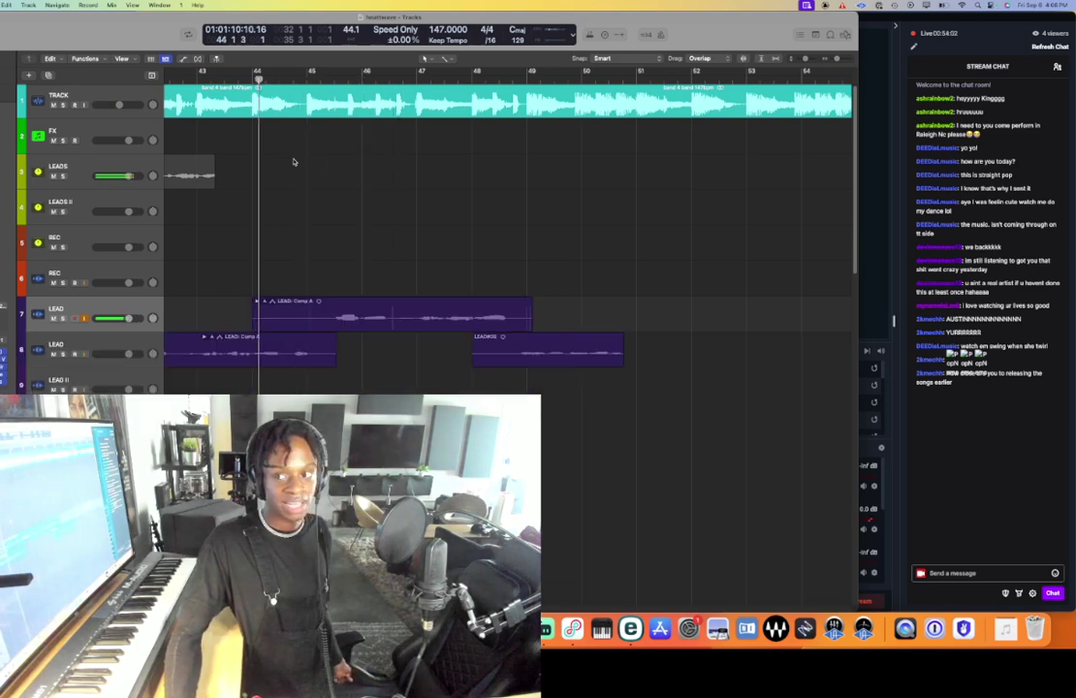
pyautogui.click(250, 81)
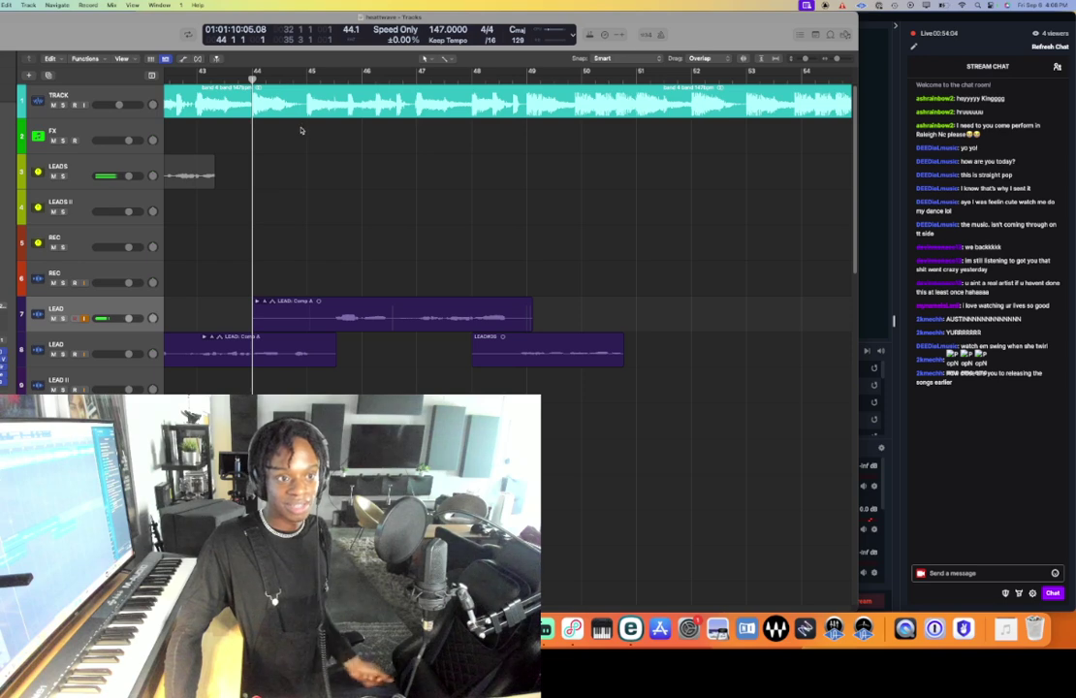
pyautogui.scroll(-2, 305, 136)
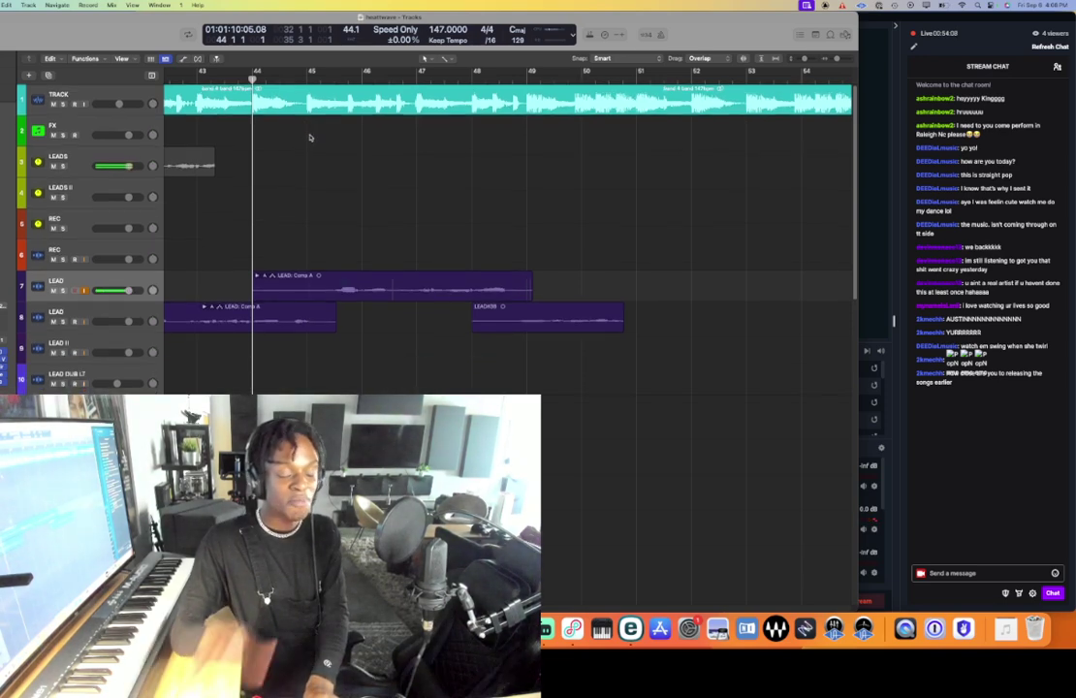
pyautogui.press('space')
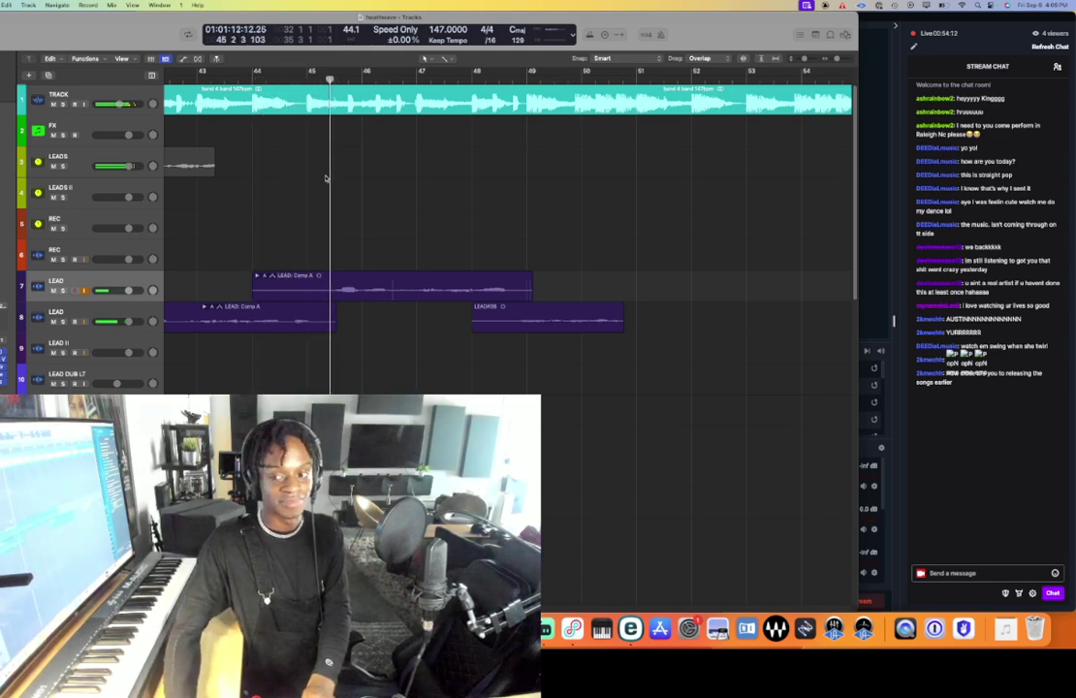
pyautogui.click(116, 311)
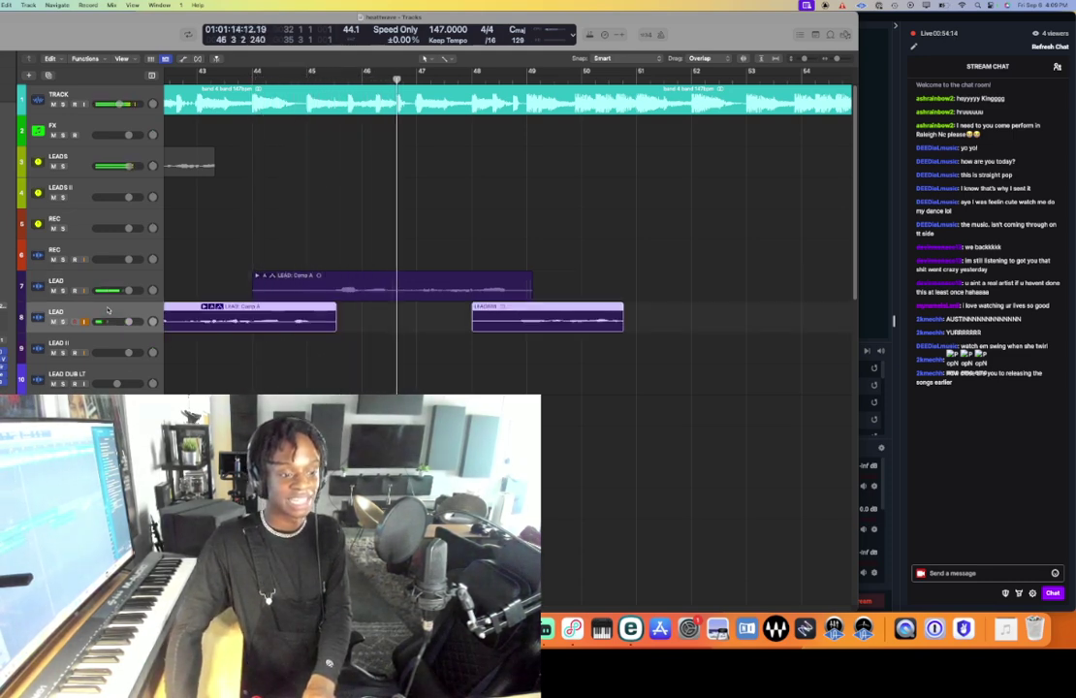
# - Expand the track 7 take folder and use Take 7 for the short passage just before bar 47 in the comp
pyautogui.doubleClick(428, 290)
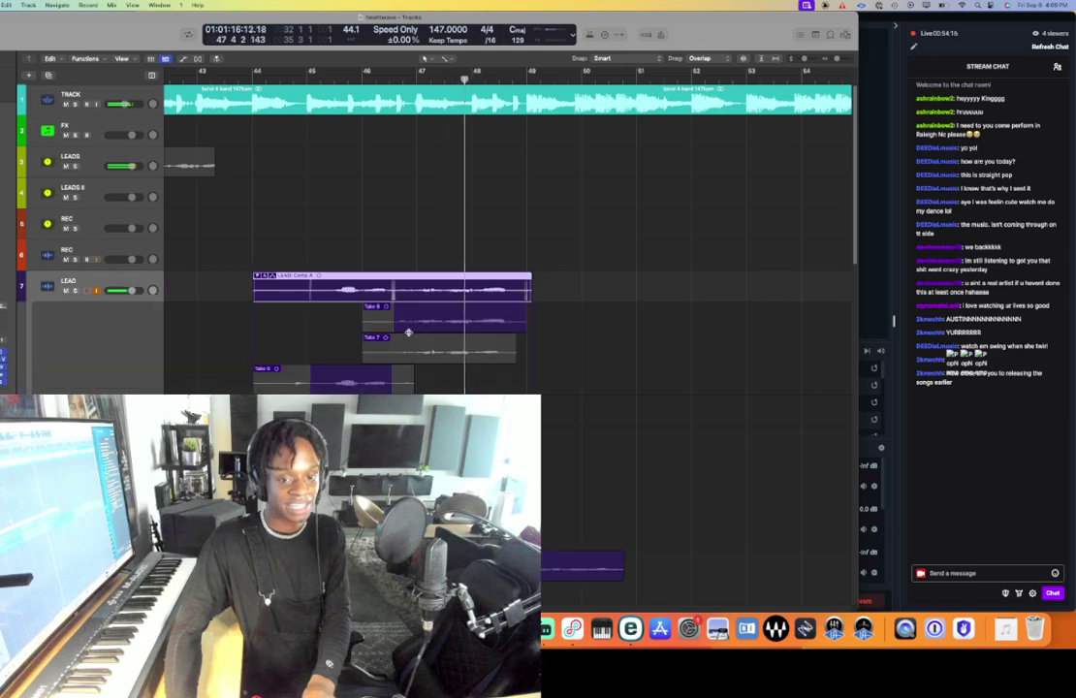
pyautogui.press('space')
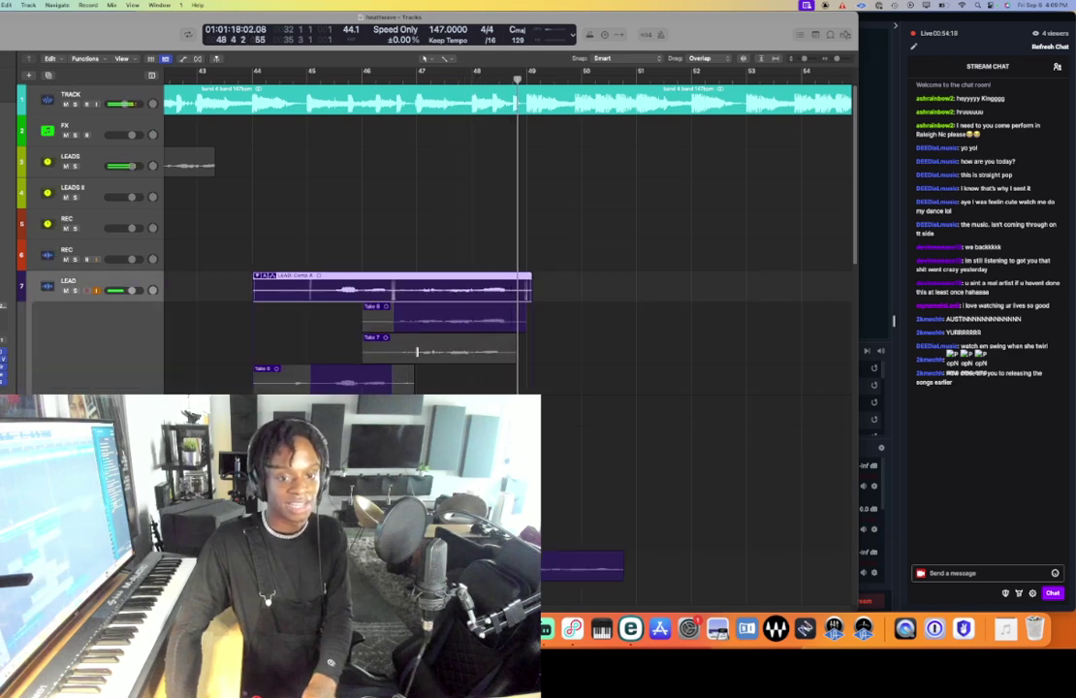
pyautogui.moveTo(417, 351); pyautogui.dragTo(395, 350)
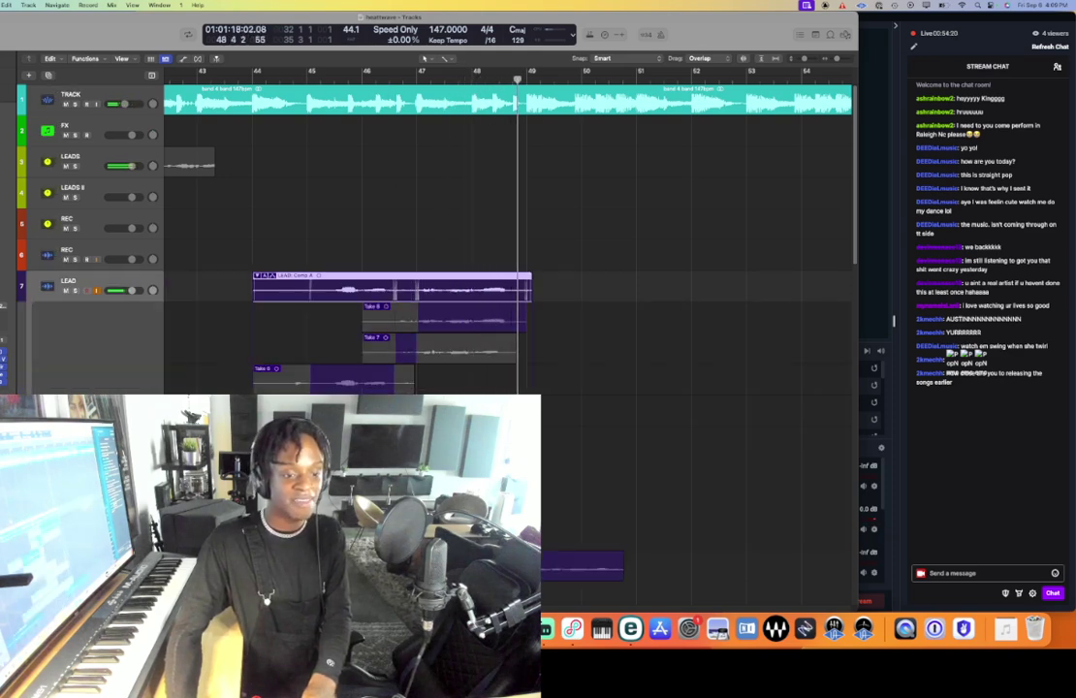
# - Record another take over the newest region on LEAD track 8, starting at bar 48 beat 2
pyautogui.click(580, 567)
pyautogui.scroll(-3, 580, 485)
pyautogui.press('super+Right')
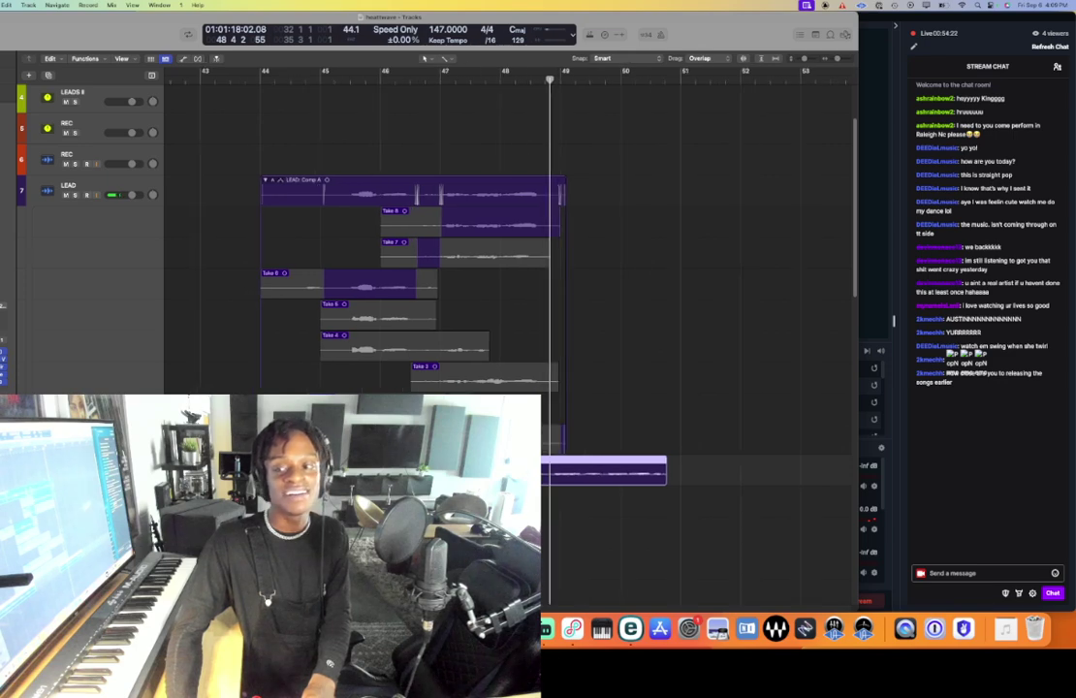
pyautogui.press('space')
pyautogui.hscroll(5, 580, 485)
pyautogui.scroll(-4, 582, 533)
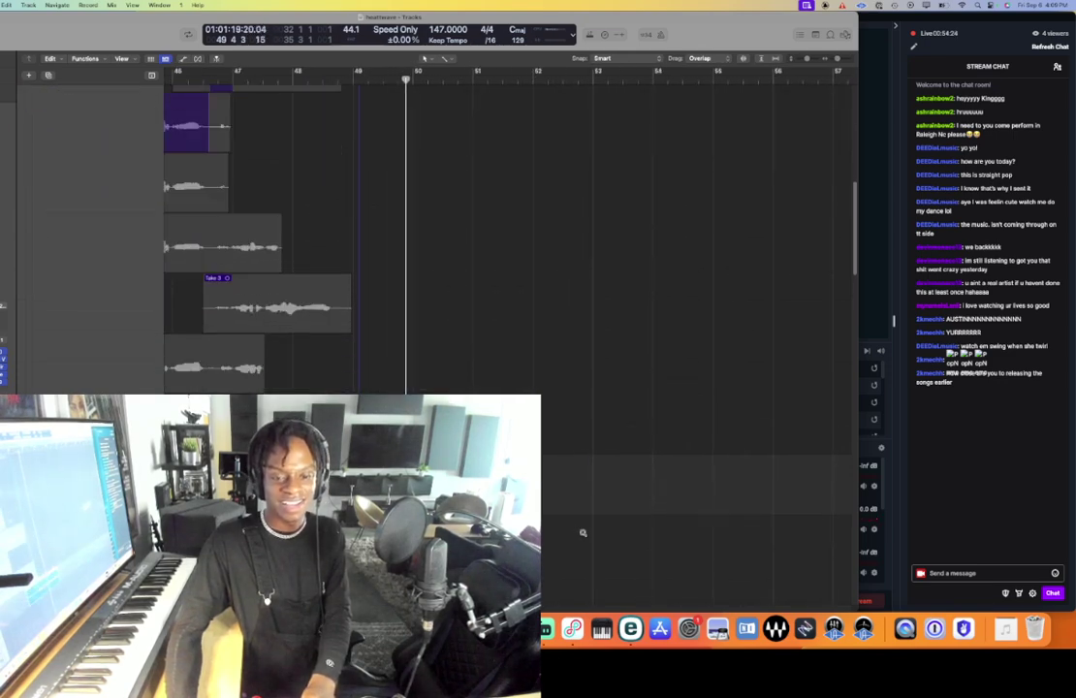
pyautogui.click(319, 78)
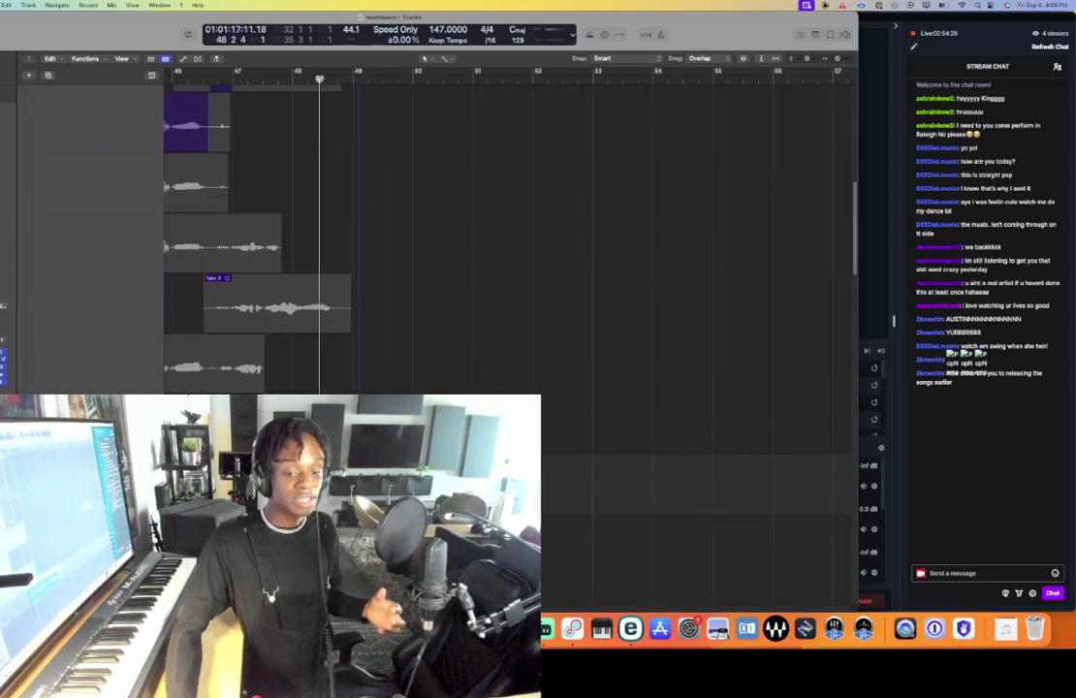
pyautogui.press('r')
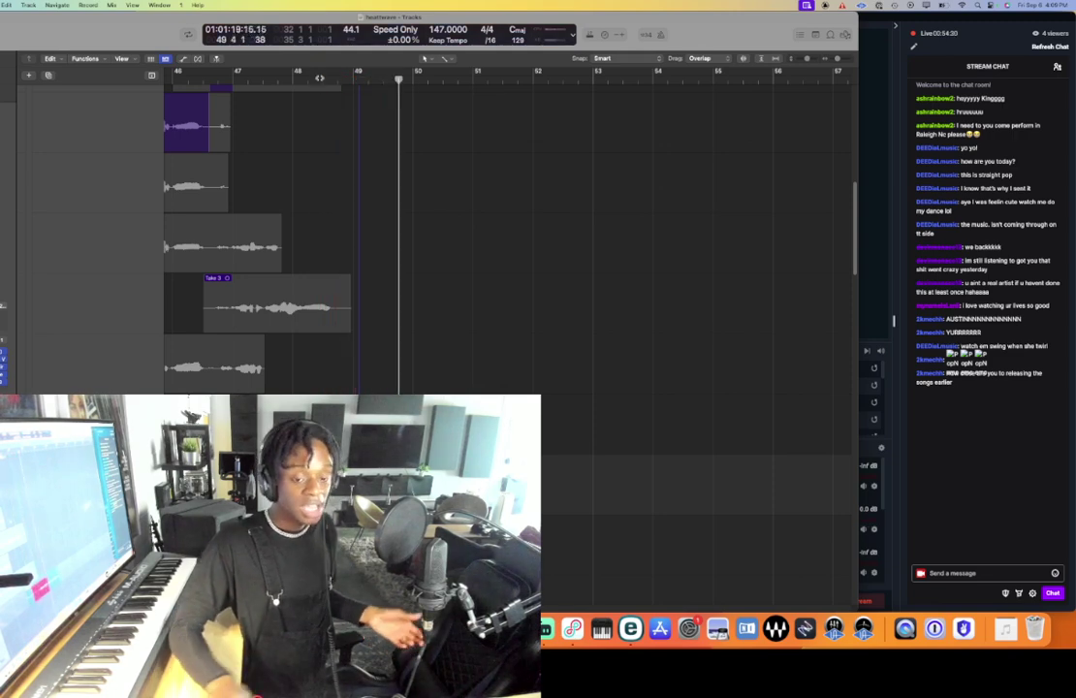
pyautogui.press('space')
# - Record one more short take on LEAD track 8 starting just after bar 48
pyautogui.moveTo(319, 79); pyautogui.dragTo(304, 80)
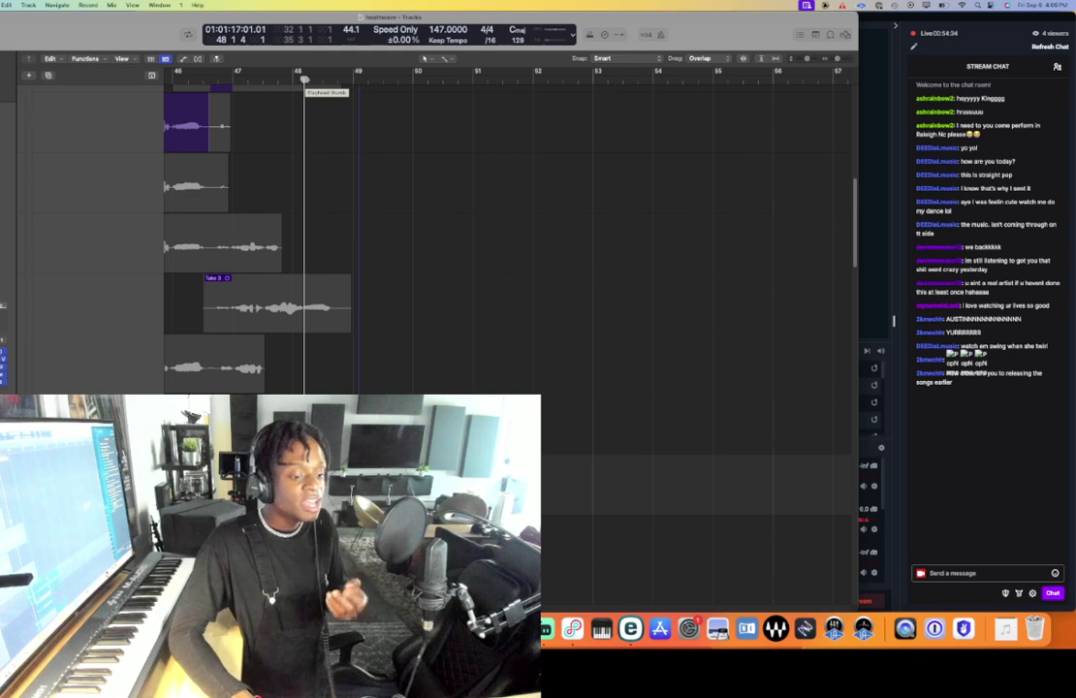
pyautogui.hscroll(-10, 463, 297)
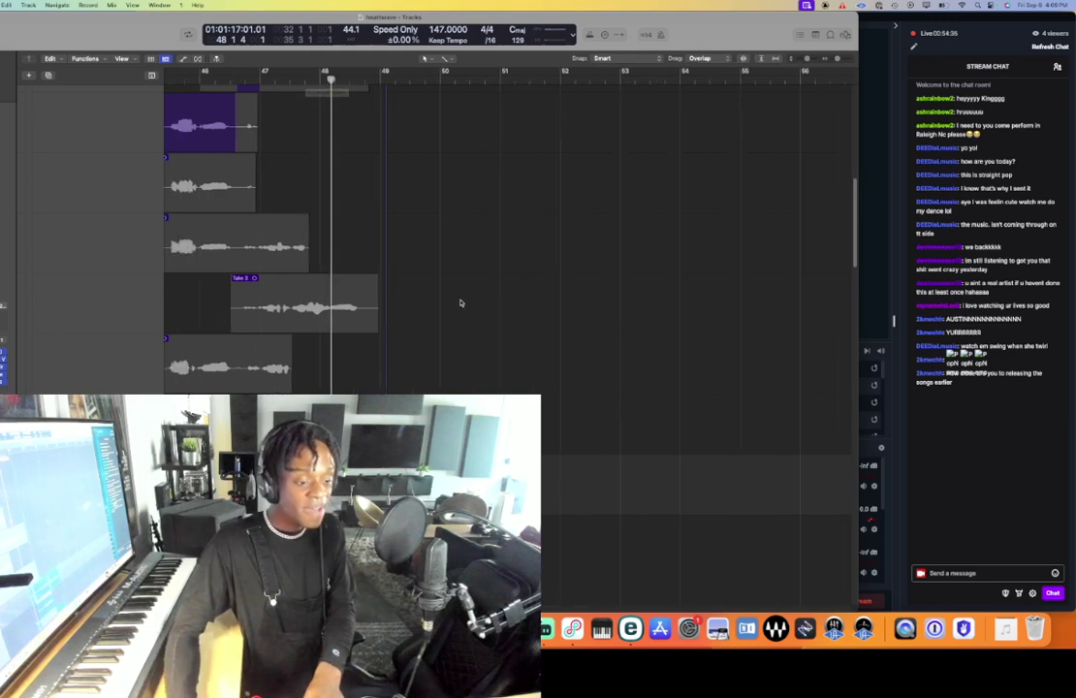
pyautogui.hscroll(1, 462, 303)
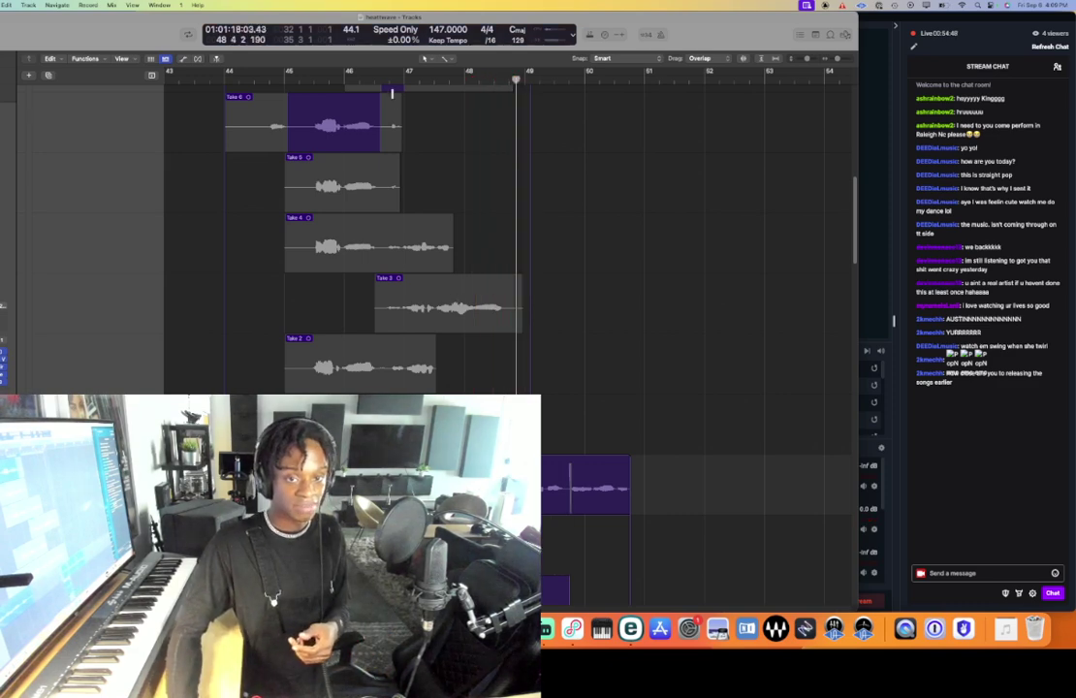
# - Record a longer vocal take on LEAD track 8 from bar 47 to about bar 57
pyautogui.click(405, 82)
pyautogui.press('r')
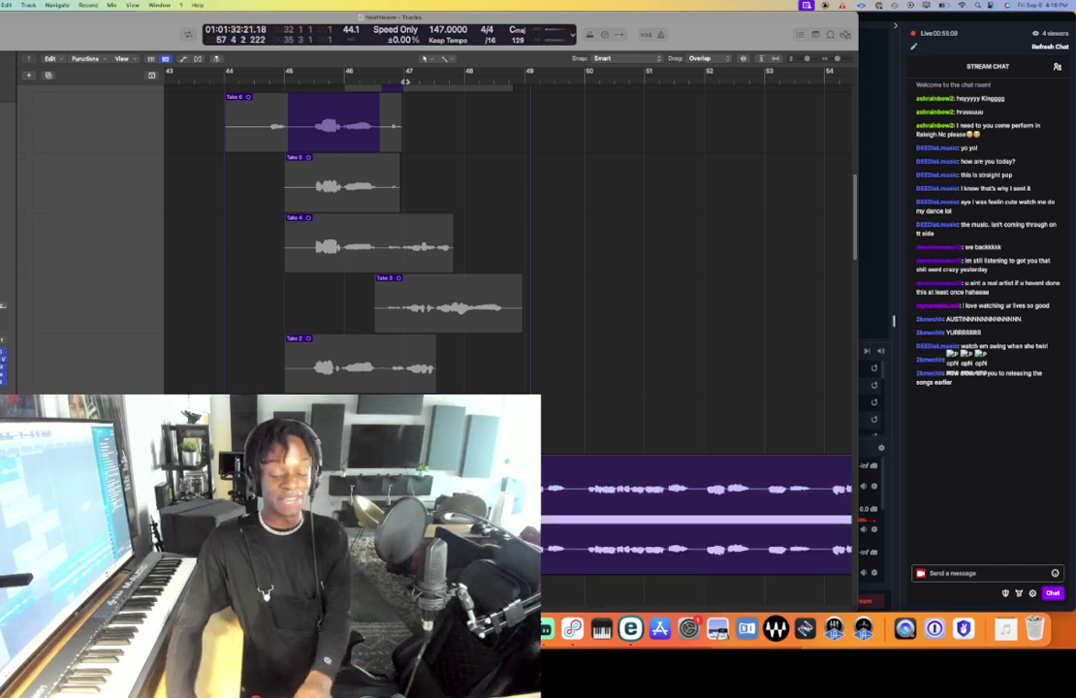
pyautogui.keyDown('ctrl'); pyautogui.keyDown('alt'); pyautogui.click(602, 307); pyautogui.keyUp('alt'); pyautogui.keyUp('ctrl')
pyautogui.hscroll(-15, 469, 300)
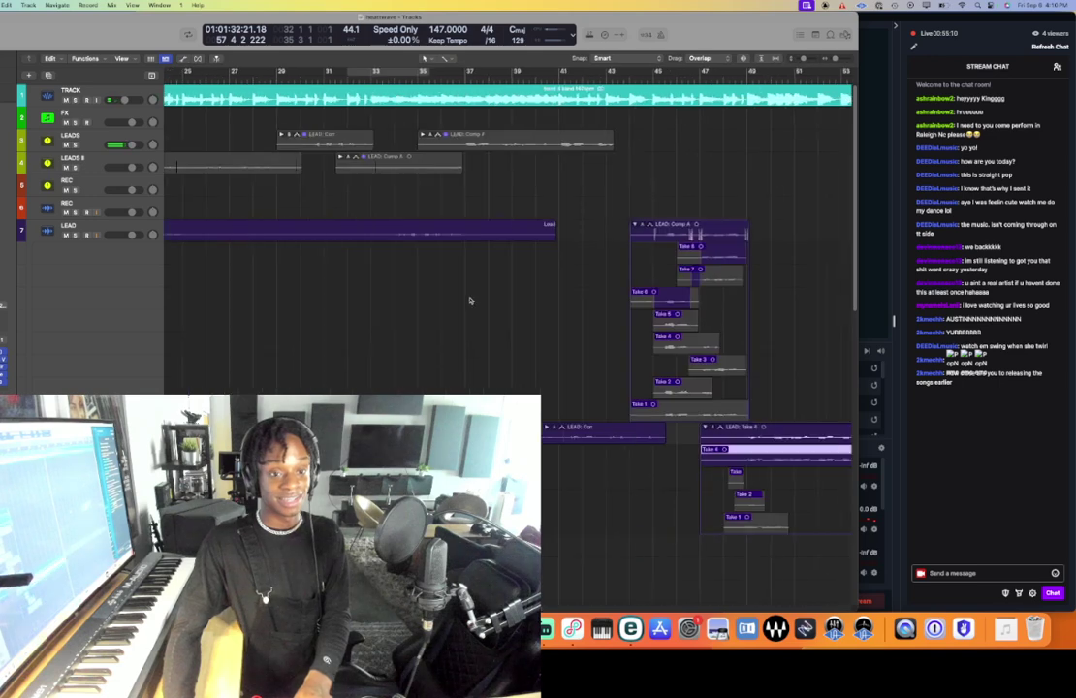
# - Split the long Lead region on LEAD track 7 at bar 9
pyautogui.click(455, 230)
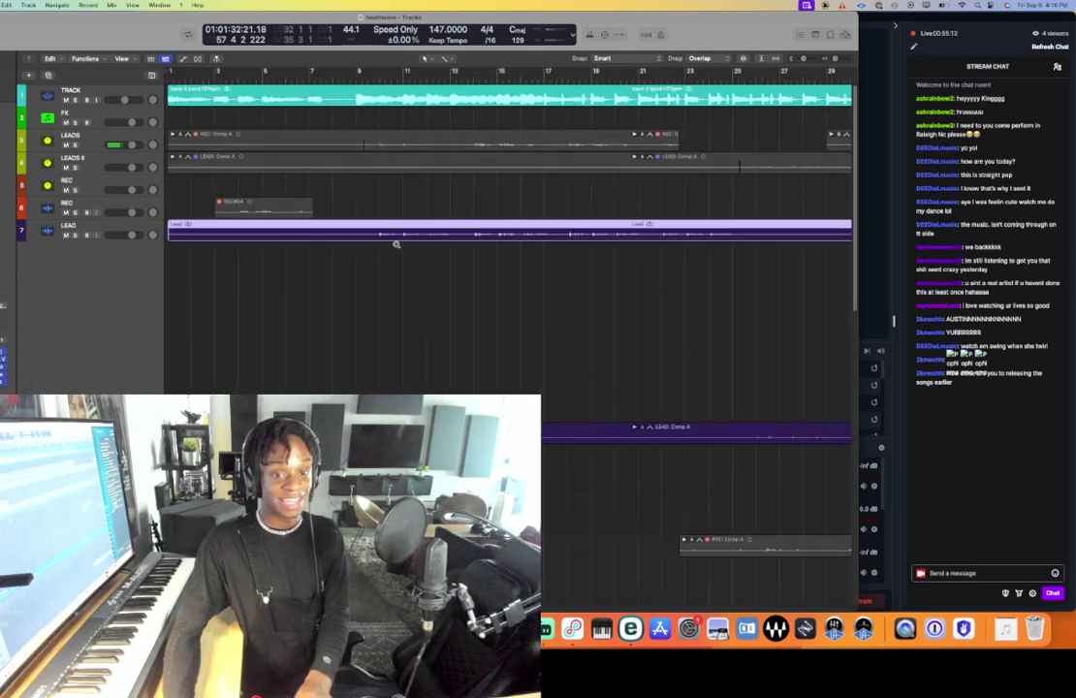
pyautogui.scroll(3, 397, 244)
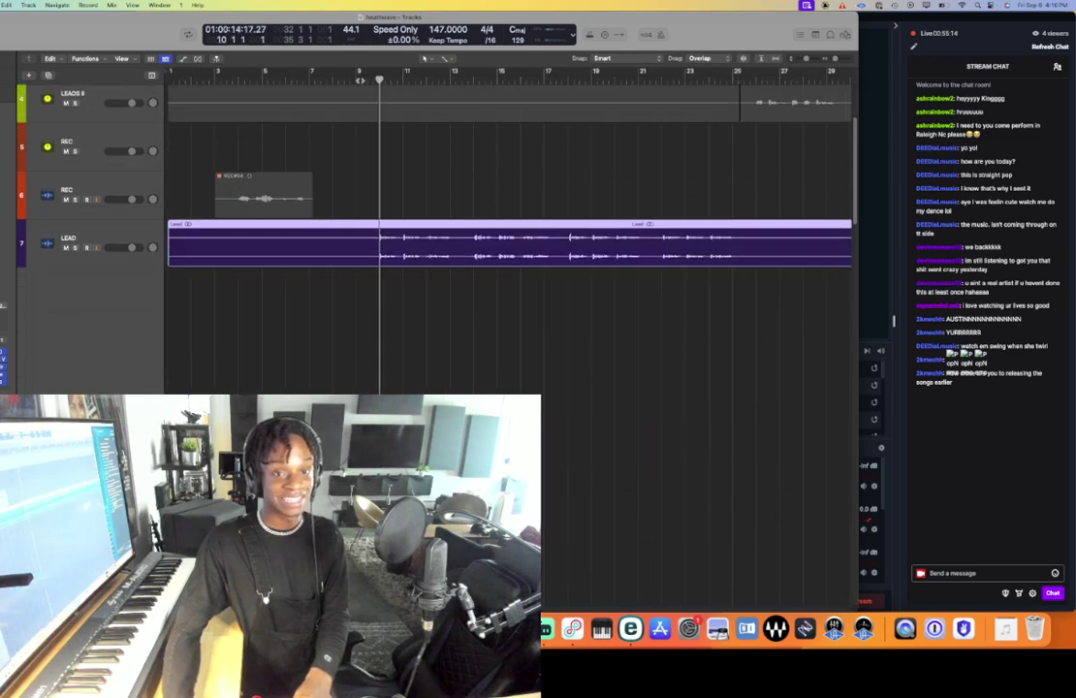
pyautogui.moveTo(379, 80); pyautogui.dragTo(356, 81)
pyautogui.press('super+t')
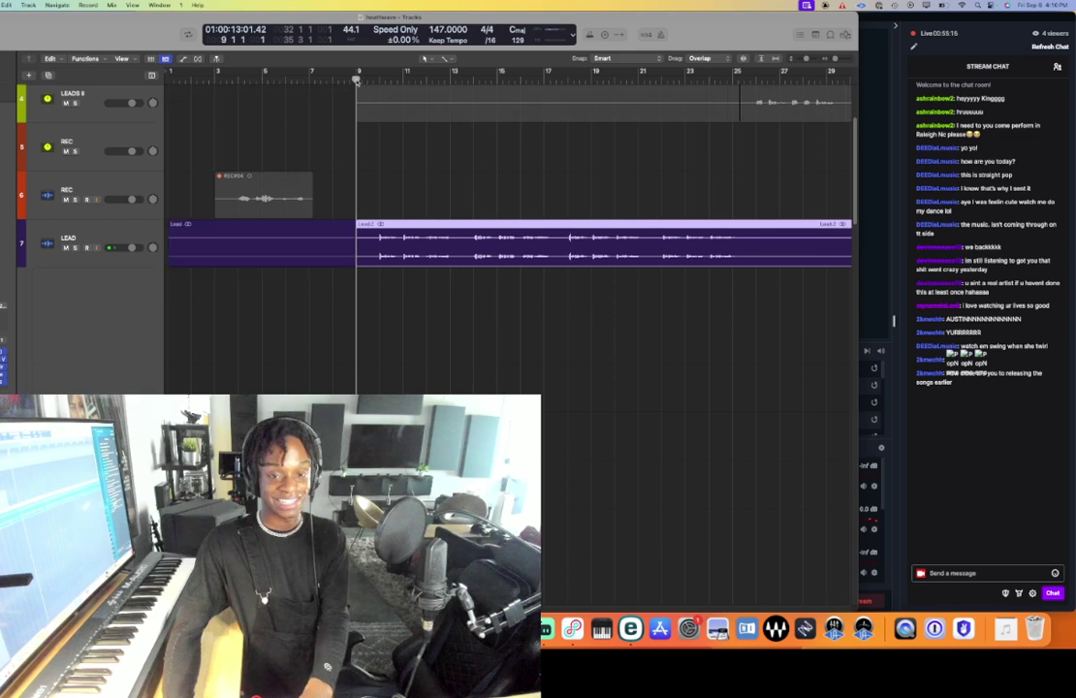
# - Collapse the take folder on LEAD track 7 and split the Lead region near the end of bar 25
pyautogui.press('space')
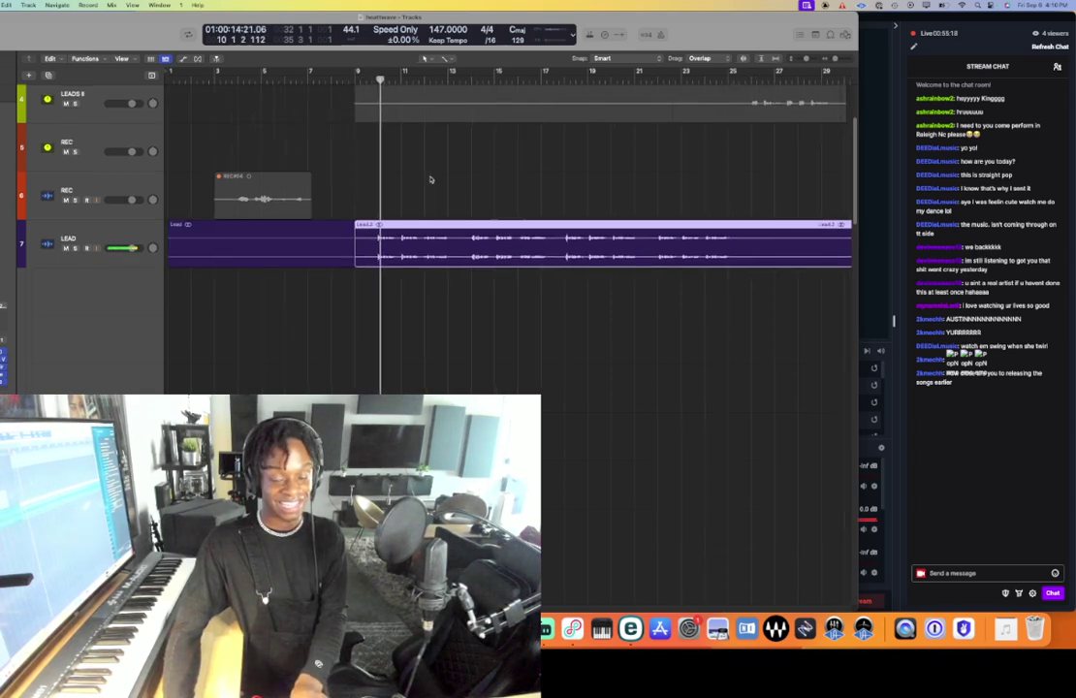
pyautogui.press('super+Left')
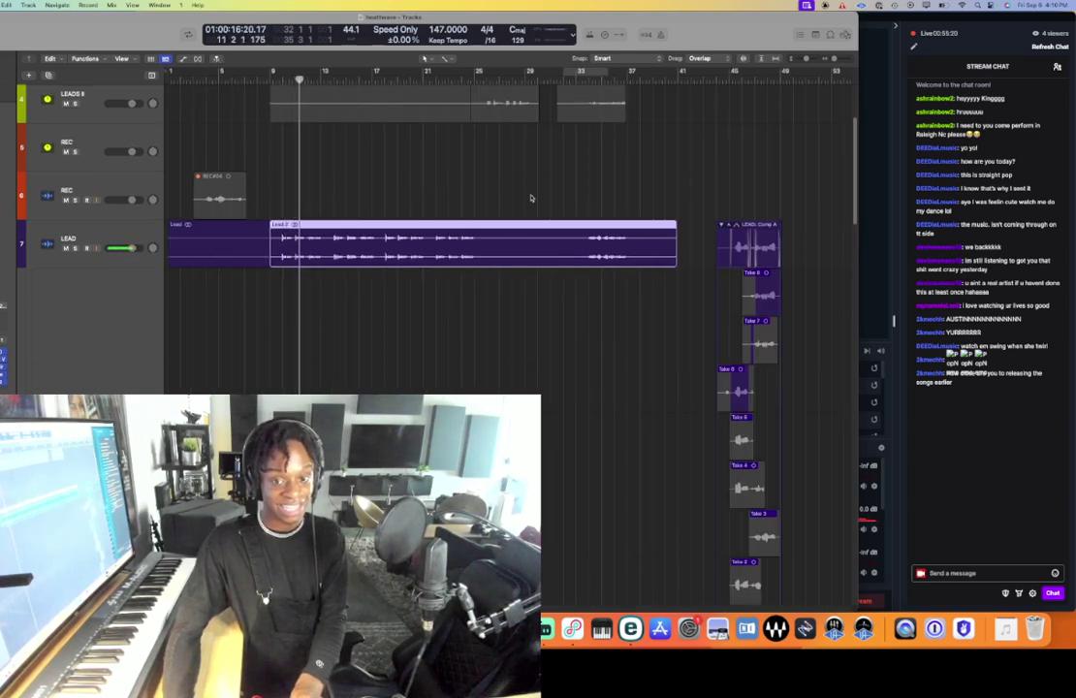
pyautogui.click(721, 225)
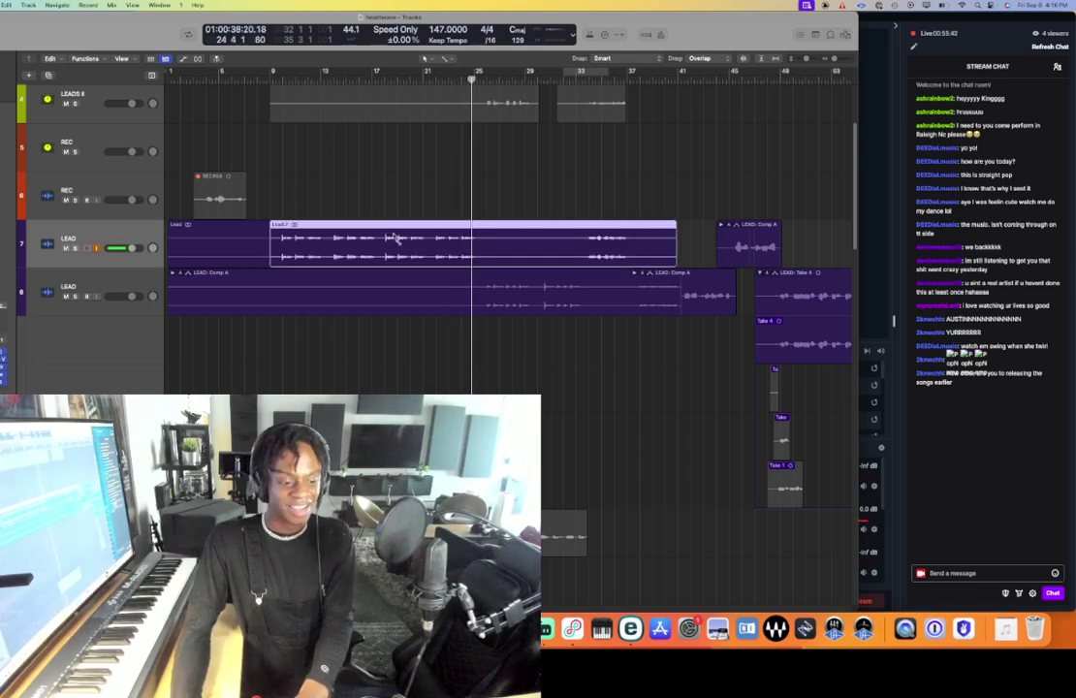
pyautogui.press('super+t')
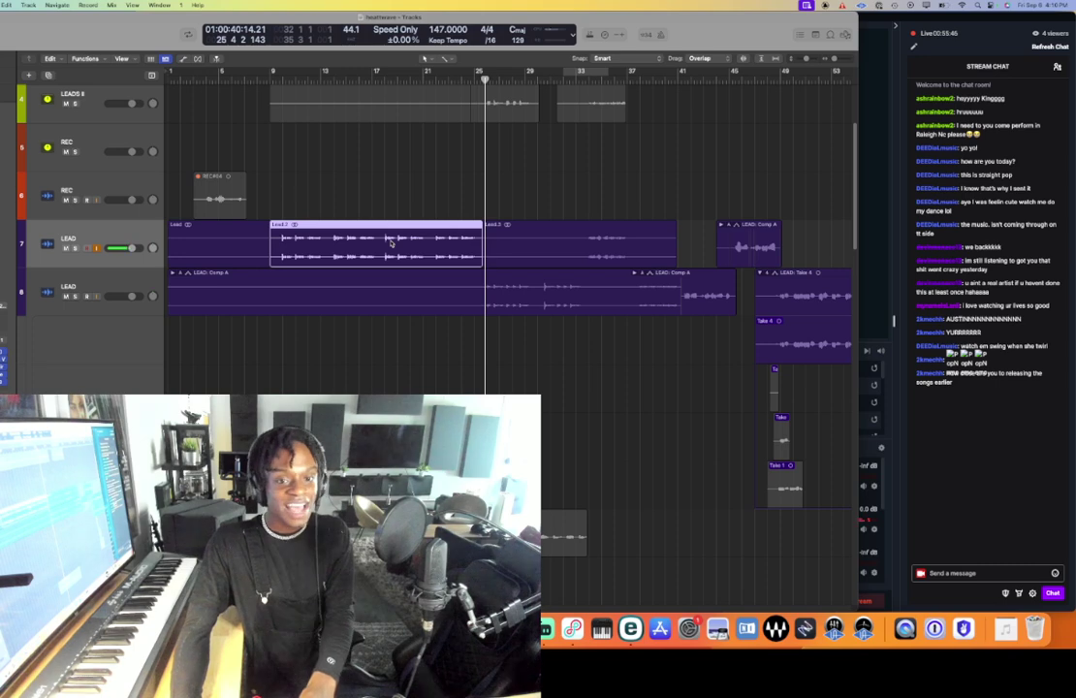
# - Paste a copy of the bar 9 to 25 Lead region on LEAD track 7 at bar 57
pyautogui.hscroll(6, 390, 243)
pyautogui.hscroll(4, 387, 247)
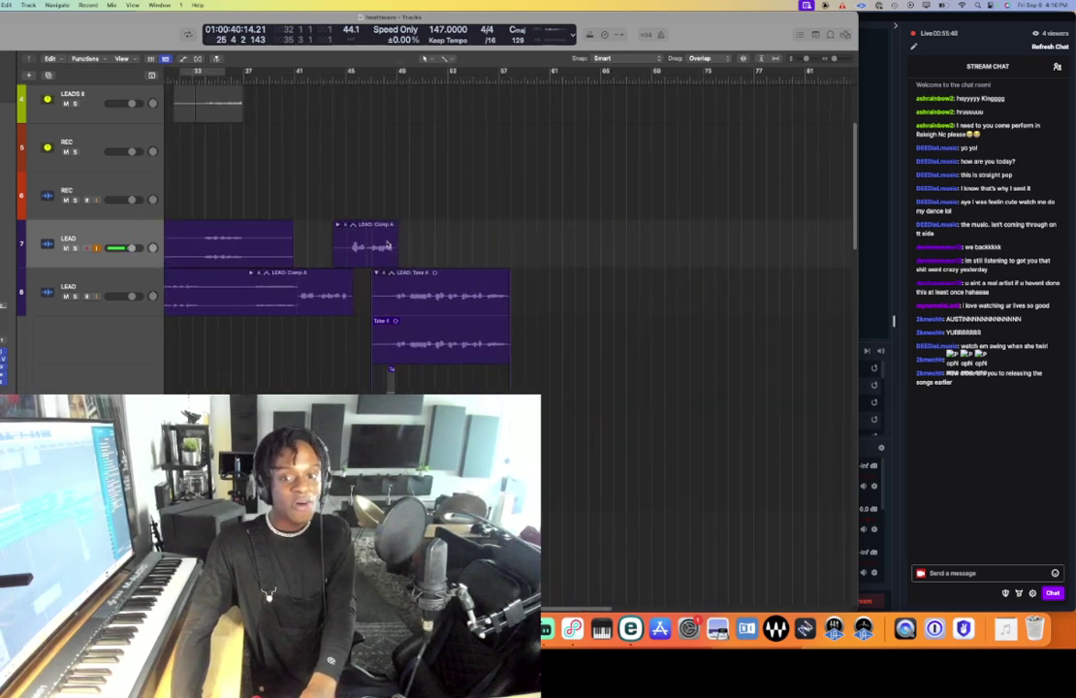
pyautogui.scroll(5, 457, 262)
pyautogui.hscroll(6, 456, 262)
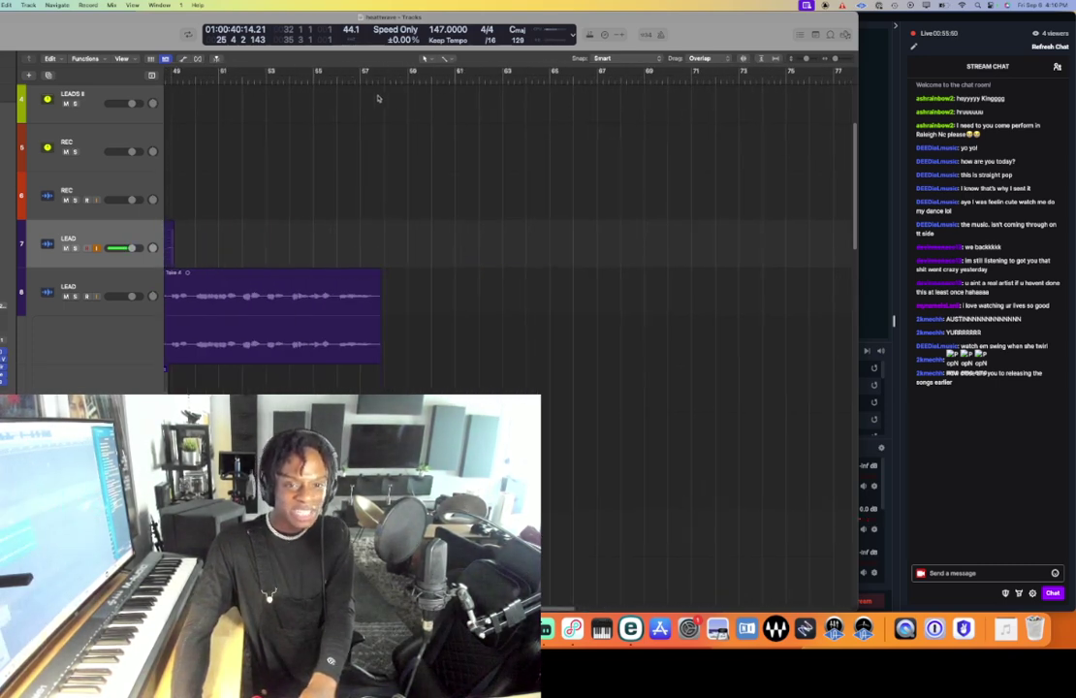
pyautogui.press('super+v')
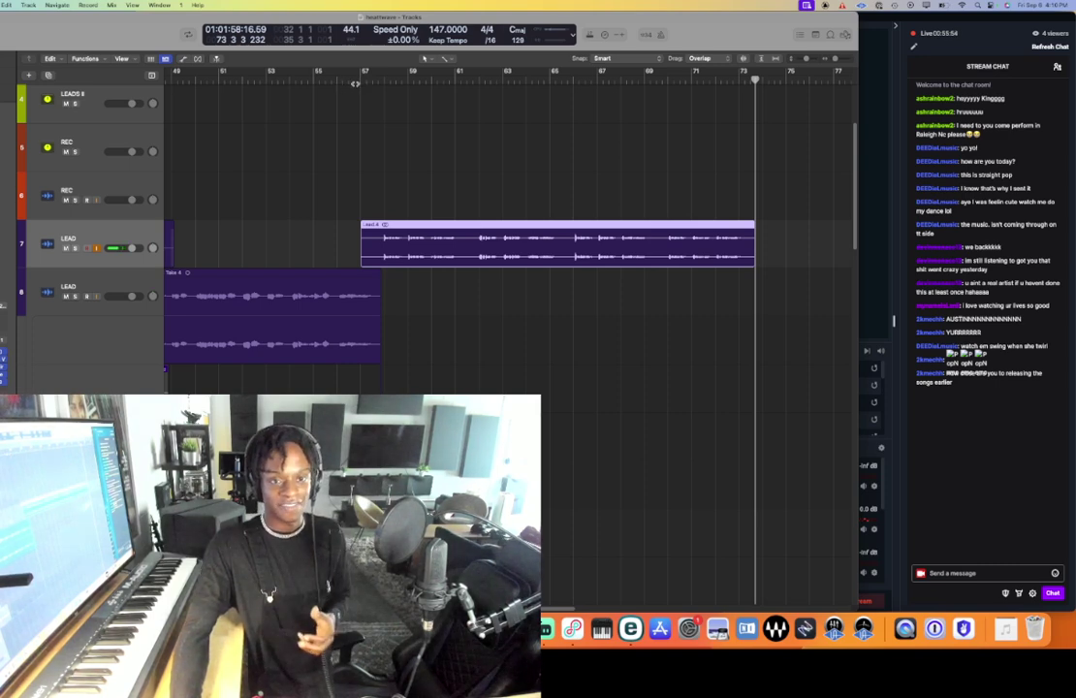
# - Record a take over the pasted Lead region on track 7 from bar 65 to about bar 74
pyautogui.moveTo(355, 84); pyautogui.dragTo(550, 76)
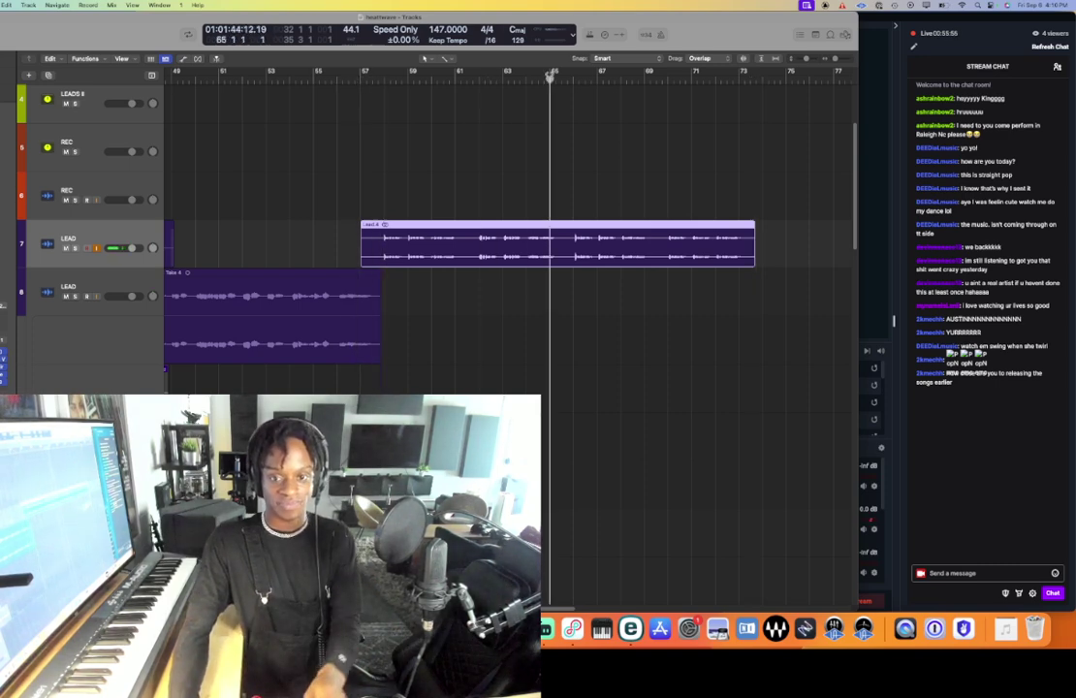
pyautogui.press('r')
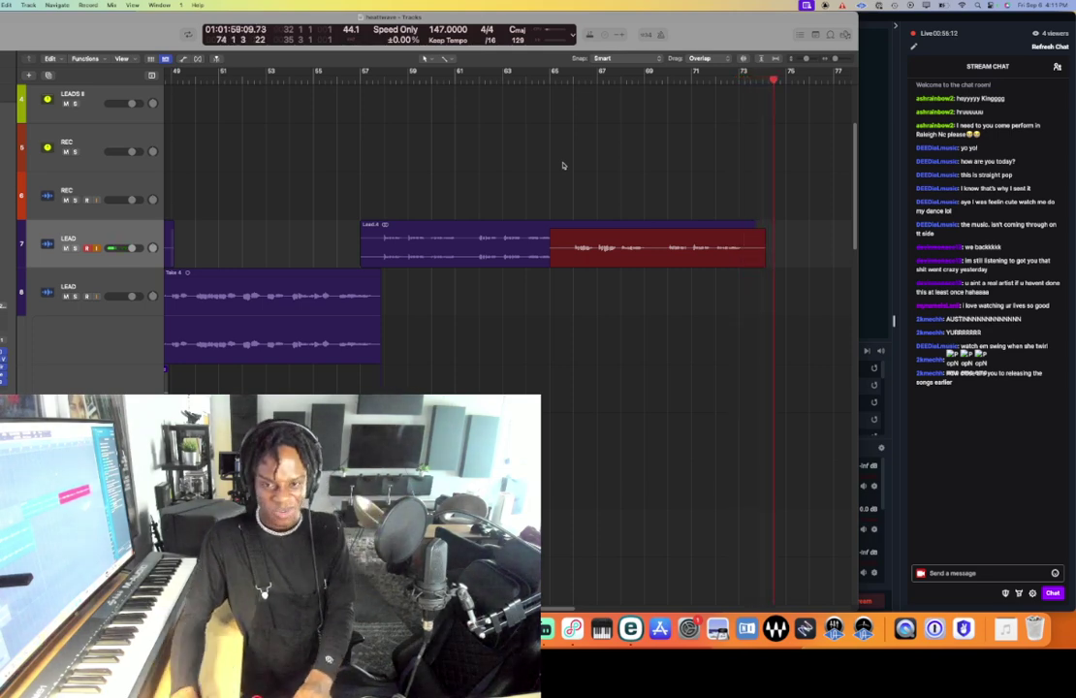
pyautogui.press('space')
# - Move the comp's switch to Take 2 slightly past bar 65 on track 7 and collapse the take folder
pyautogui.scroll(3, 577, 221)
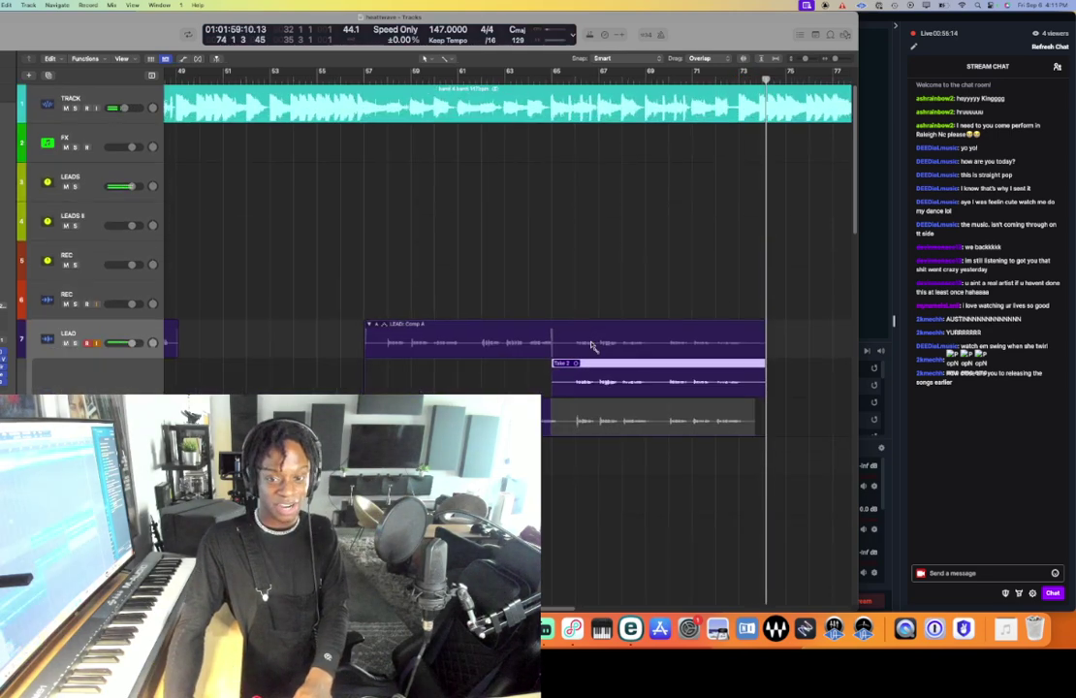
pyautogui.press('super+Left')
pyautogui.moveTo(618, 403); pyautogui.dragTo(626, 402)
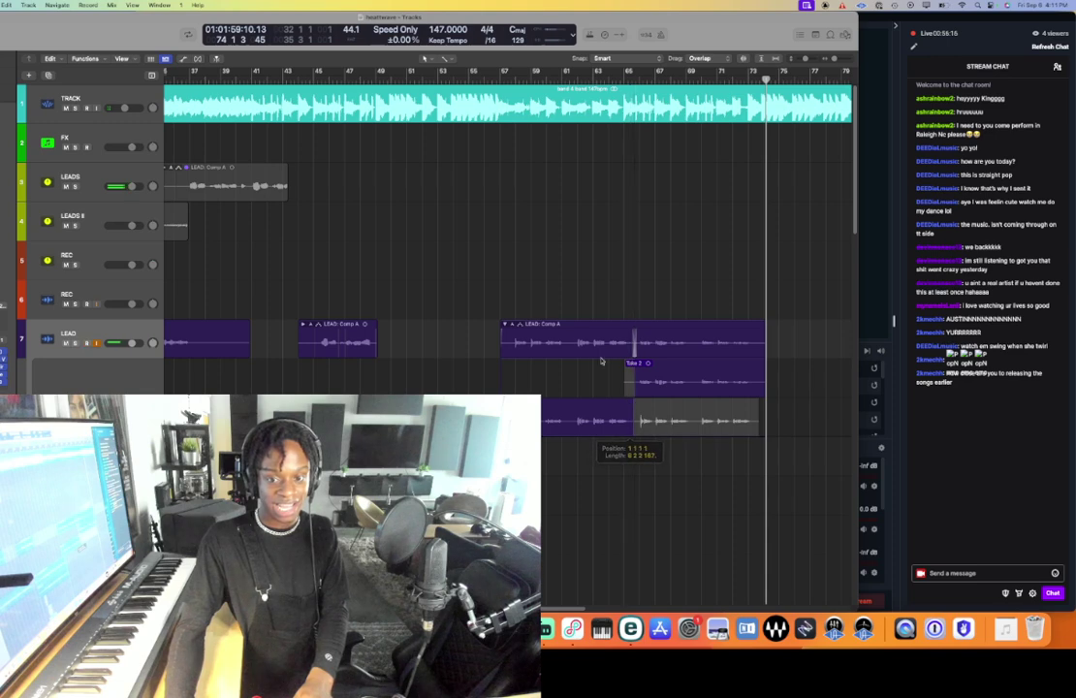
pyautogui.click(505, 325)
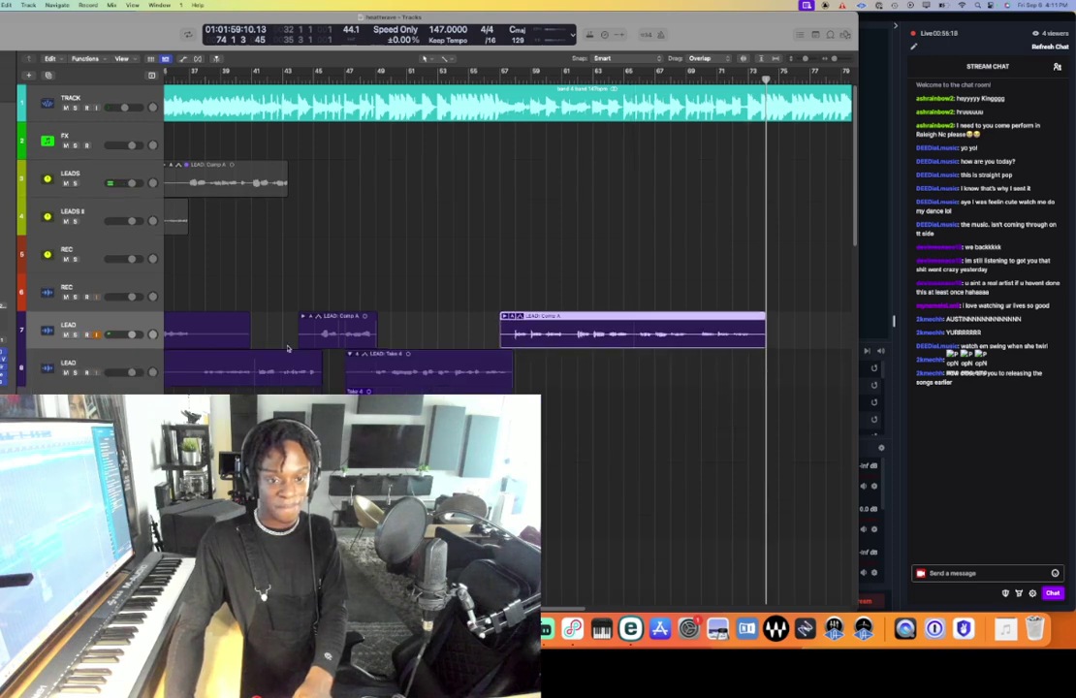
# - Play back the passage from bar 47 and collapse the take folder on LEAD track 8
pyautogui.click(343, 77)
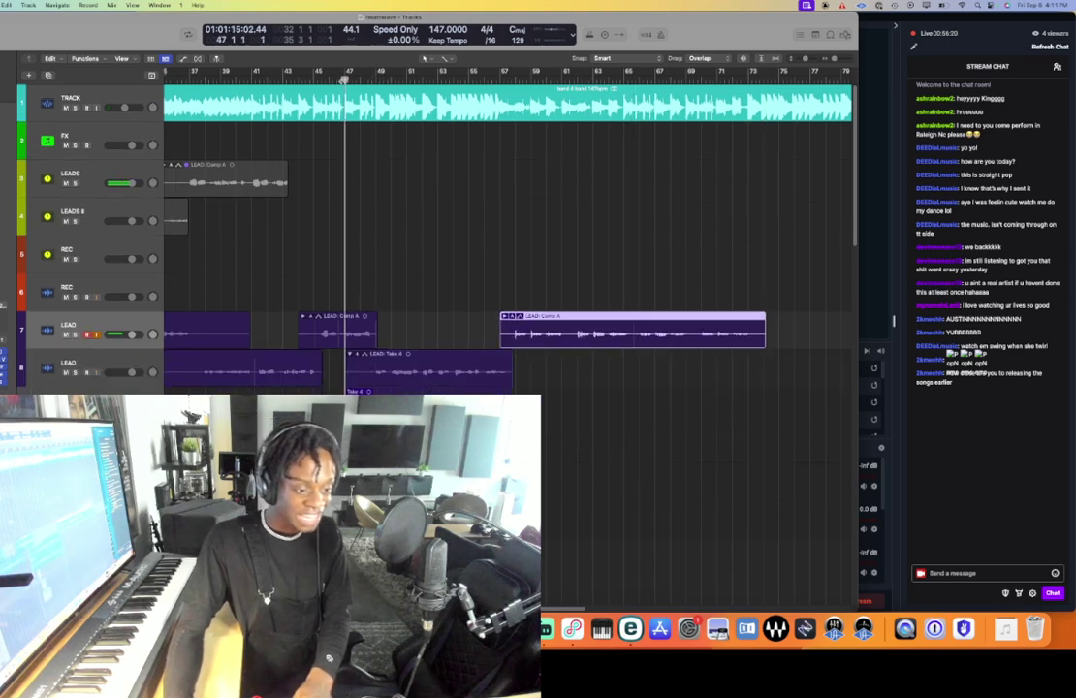
pyautogui.press('super+Right')
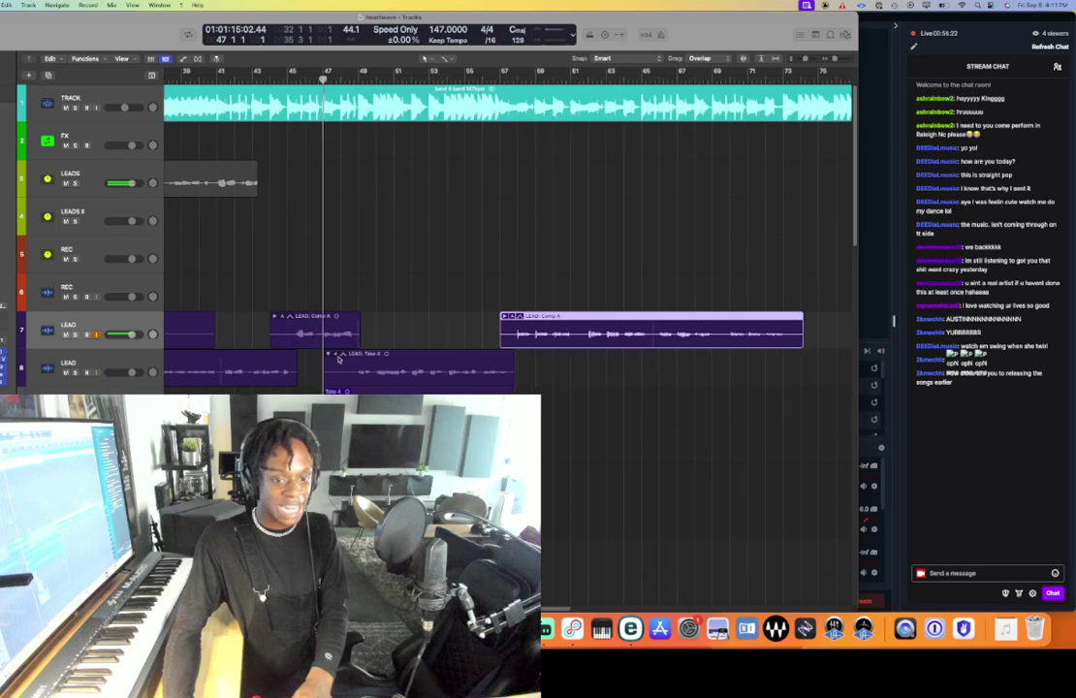
pyautogui.press('space')
pyautogui.click(330, 355)
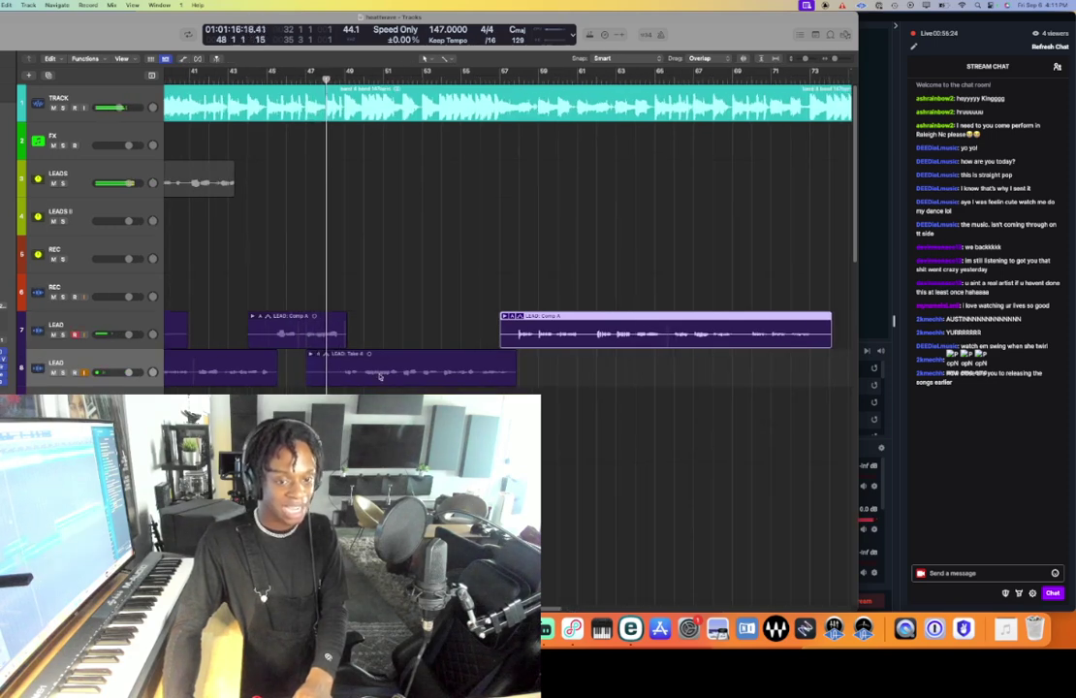
pyautogui.click(174, 322)
pyautogui.press('space')
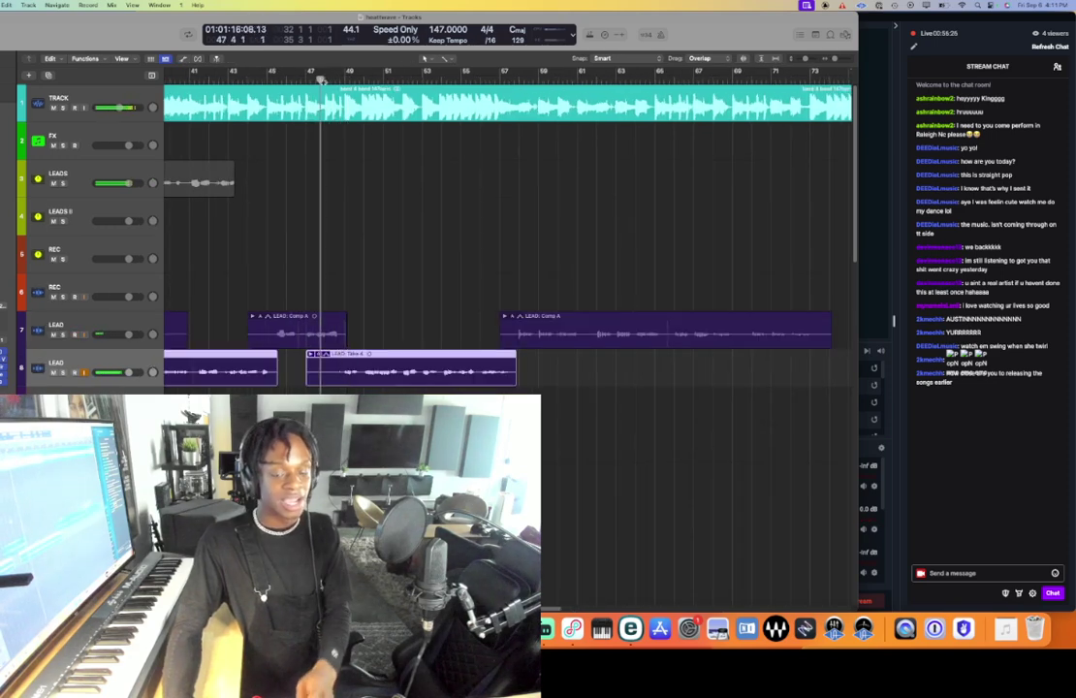
# - Delete the take folder on LEAD track 8 between bars 47 and 57
pyautogui.moveTo(389, 161); pyautogui.dragTo(378, 377)
pyautogui.press('Delete')
pyautogui.press('Return')
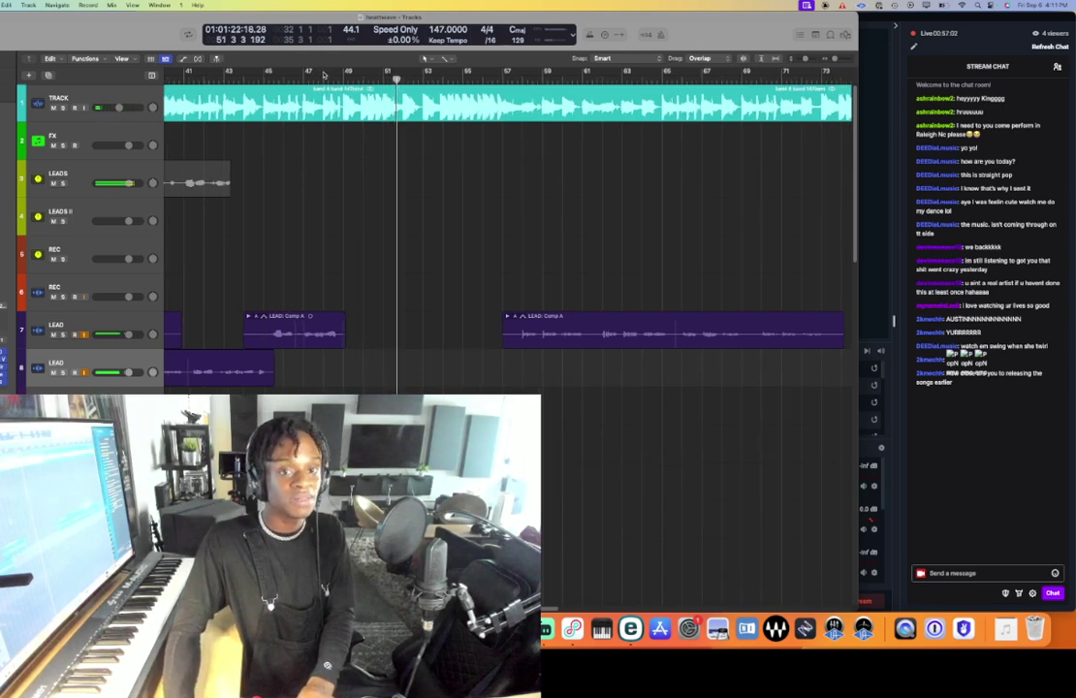
# - Set a cycle range from bar 48 beat 3 to bar 59
pyautogui.moveTo(325, 75); pyautogui.dragTo(543, 73)
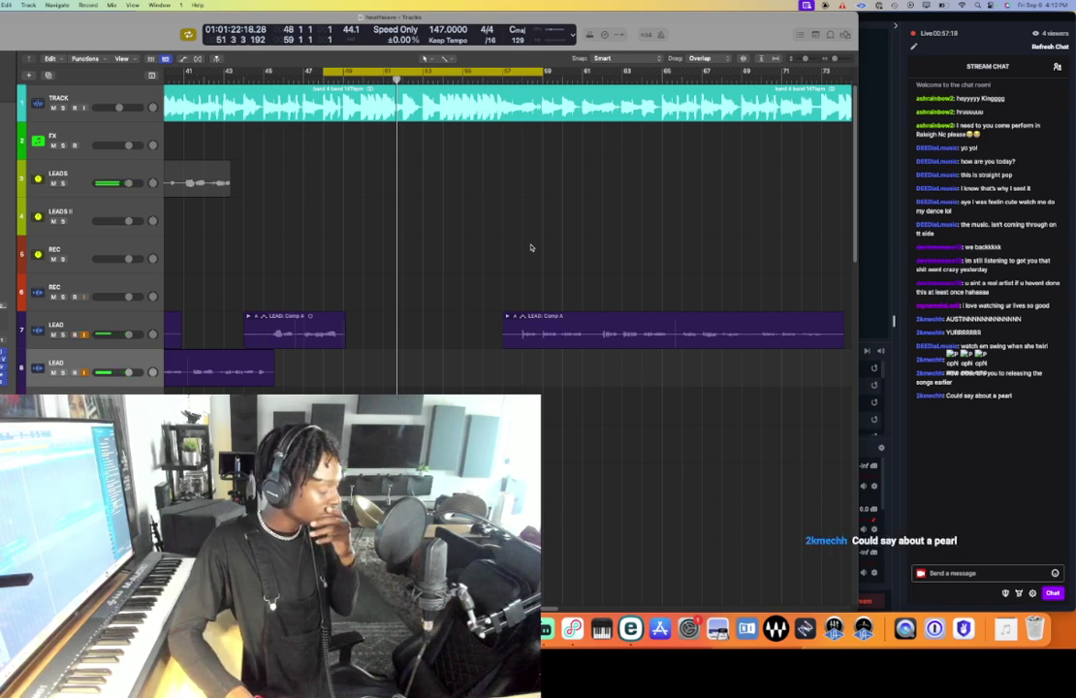
pyautogui.press('r')
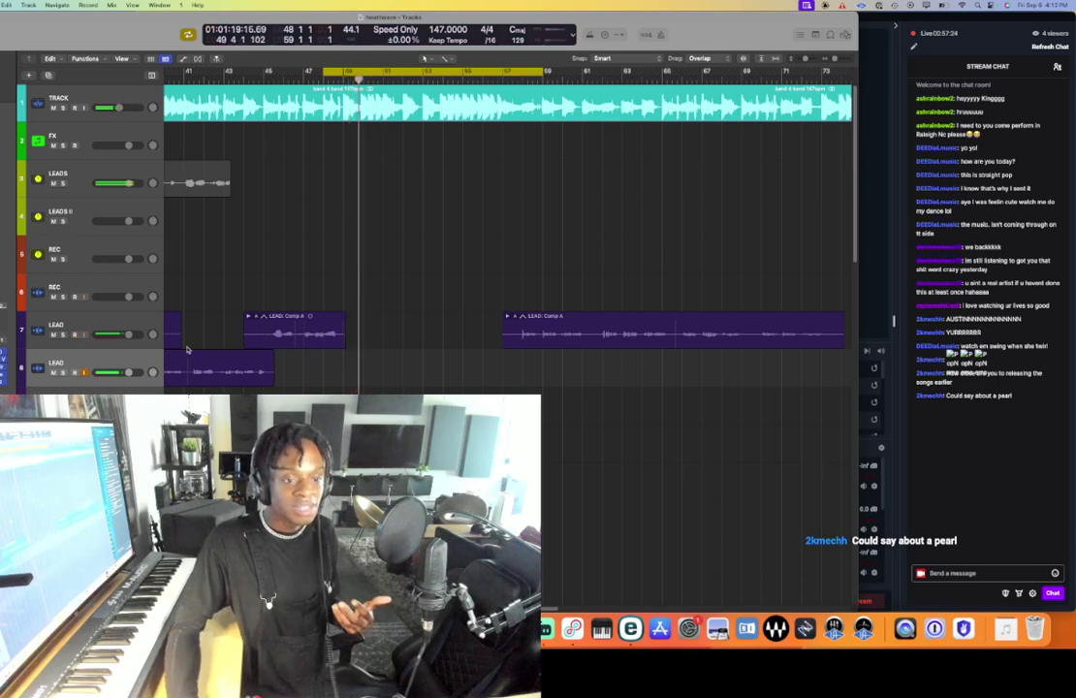
pyautogui.moveTo(323, 71); pyautogui.dragTo(333, 70)
pyautogui.press('r')
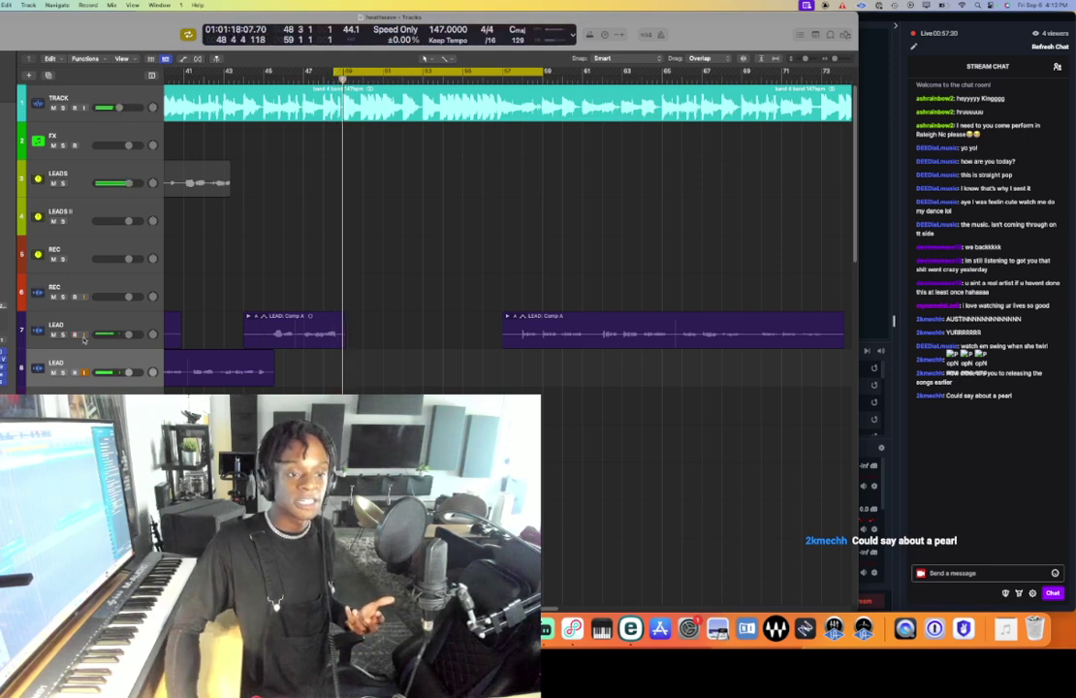
# - Record a new vocal region on LEAD track 8 from bar 48 beat 3 to about bar 57
pyautogui.hscroll(-5, 167, 382)
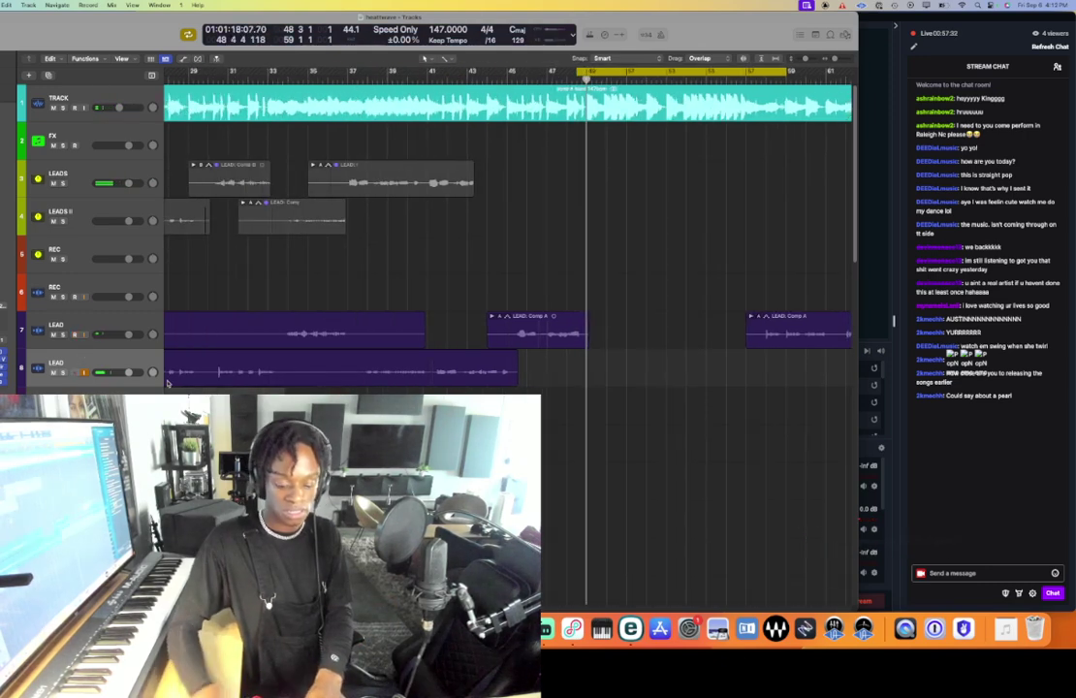
pyautogui.press('r')
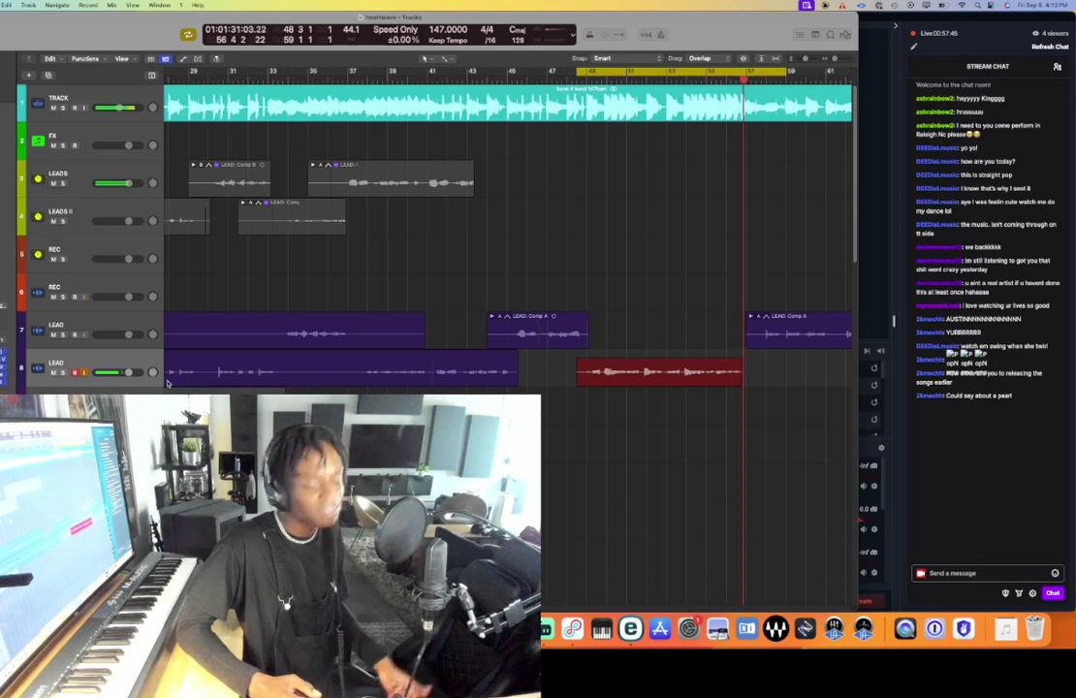
pyautogui.press('space')
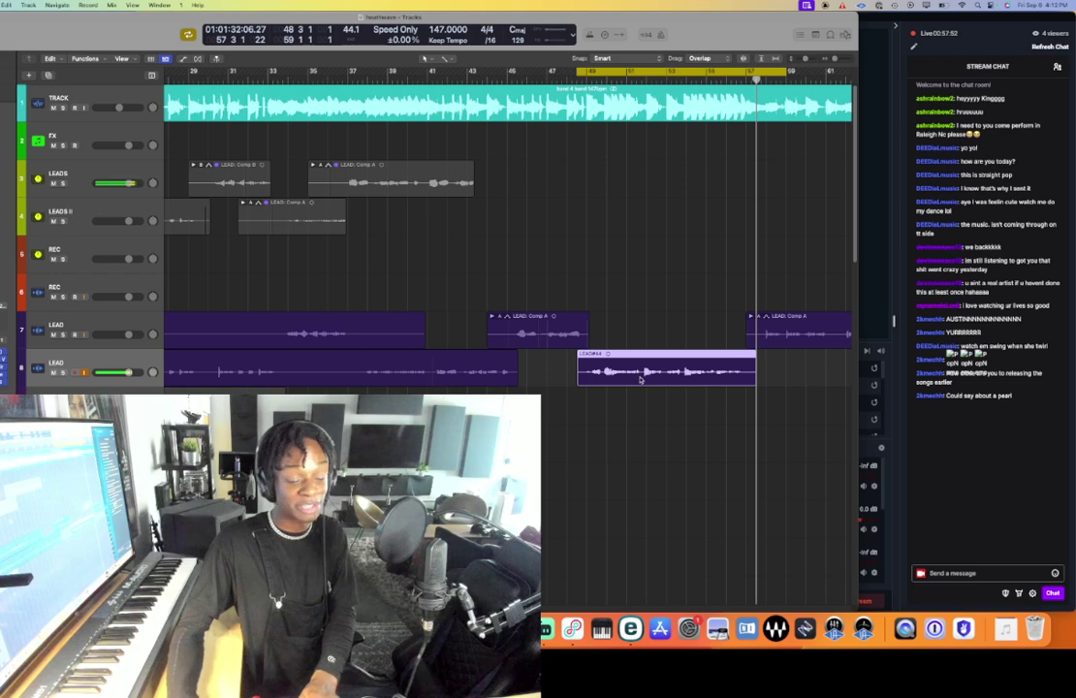
# - Turn off the cycle range and play back the lead vocals from around bars 45 and 41
pyautogui.press('super+Down')
pyautogui.press('super+Down')
pyautogui.press('super+Down')
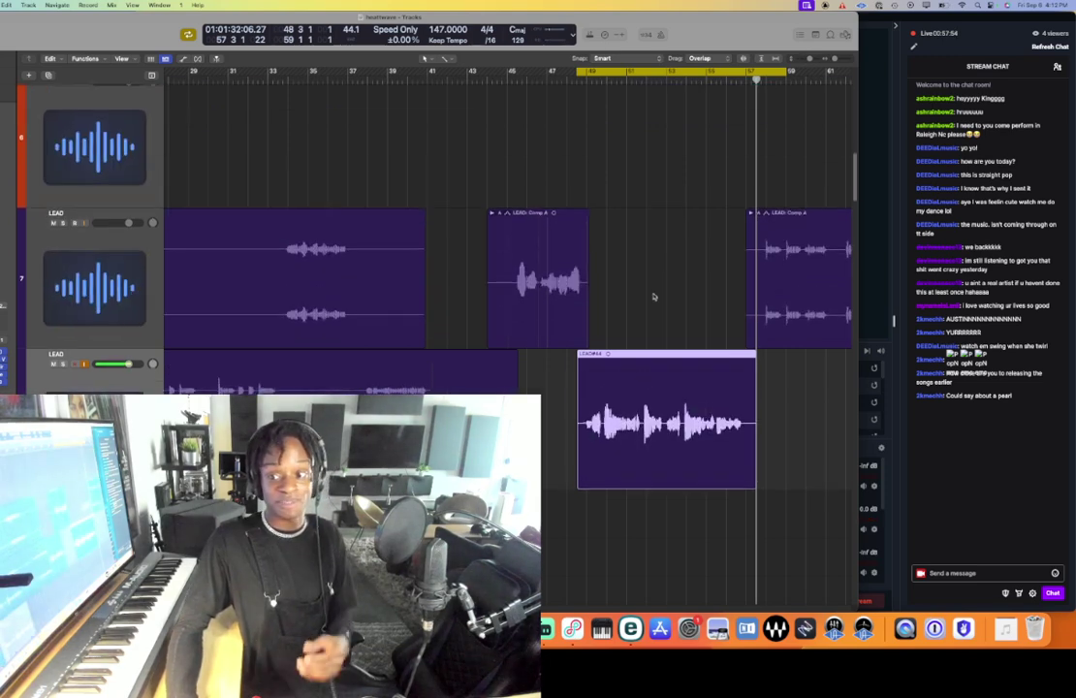
pyautogui.click(653, 296)
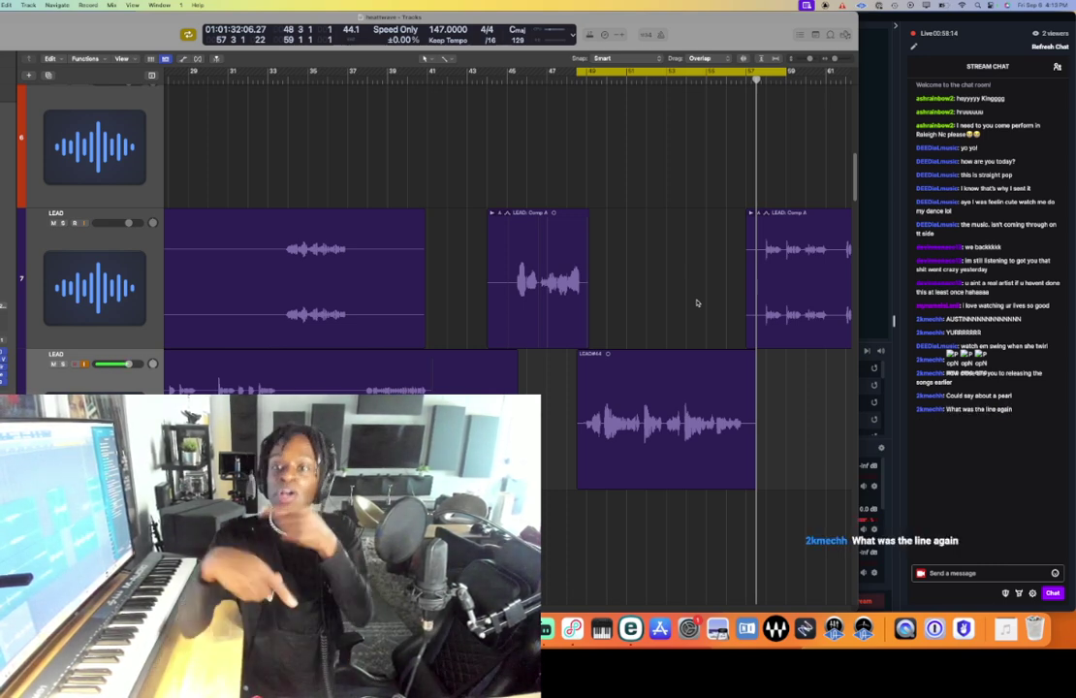
pyautogui.press('c')
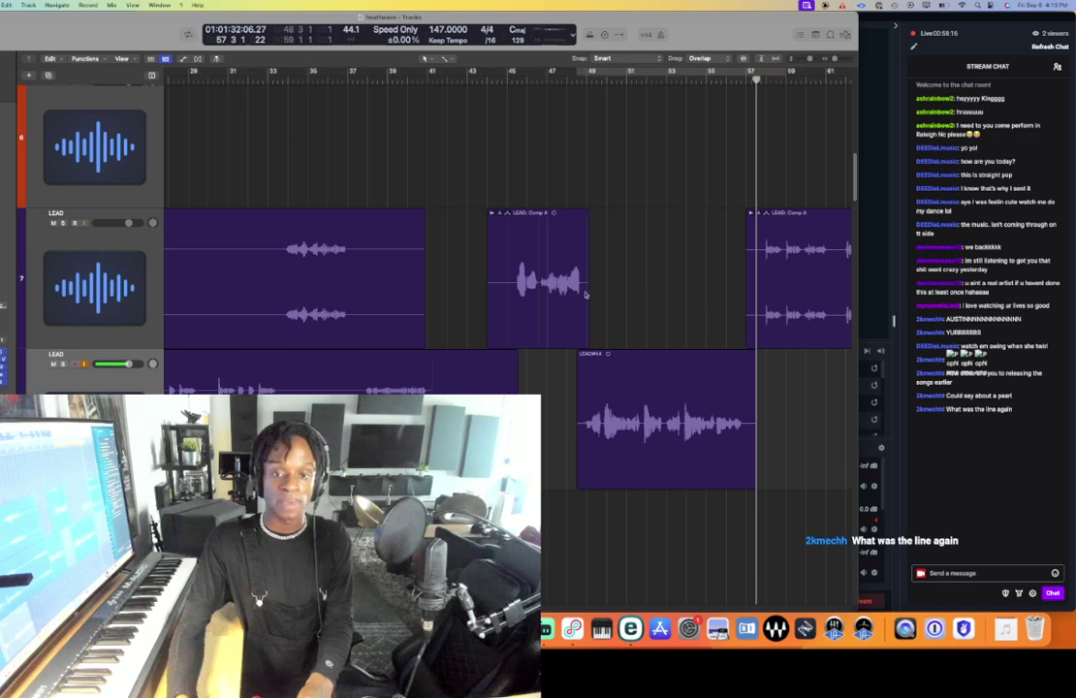
pyautogui.click(513, 79)
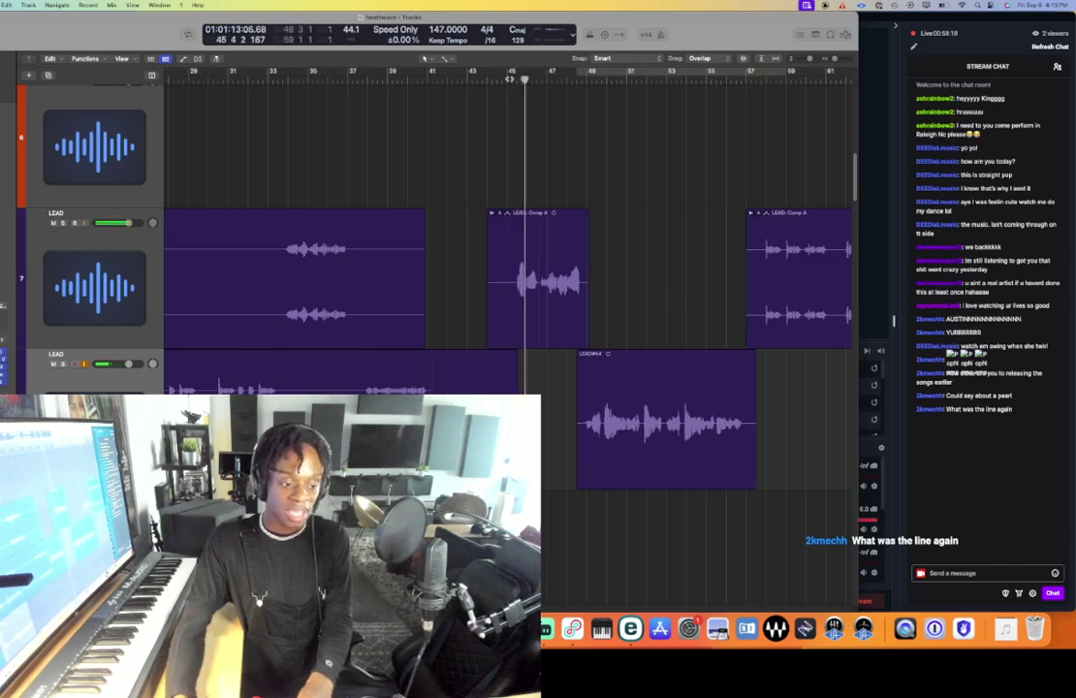
pyautogui.click(427, 80)
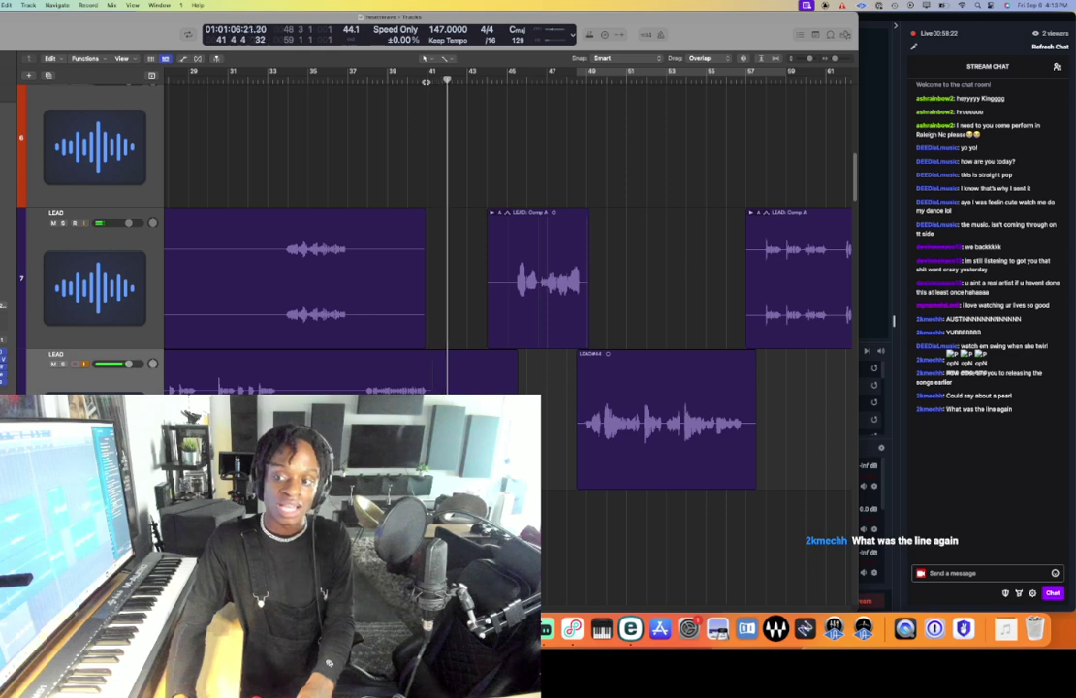
# - Try to record a new take into the LEAD track 7 take folder from bar 46 to about bar 48 beat 4
pyautogui.click(152, 240)
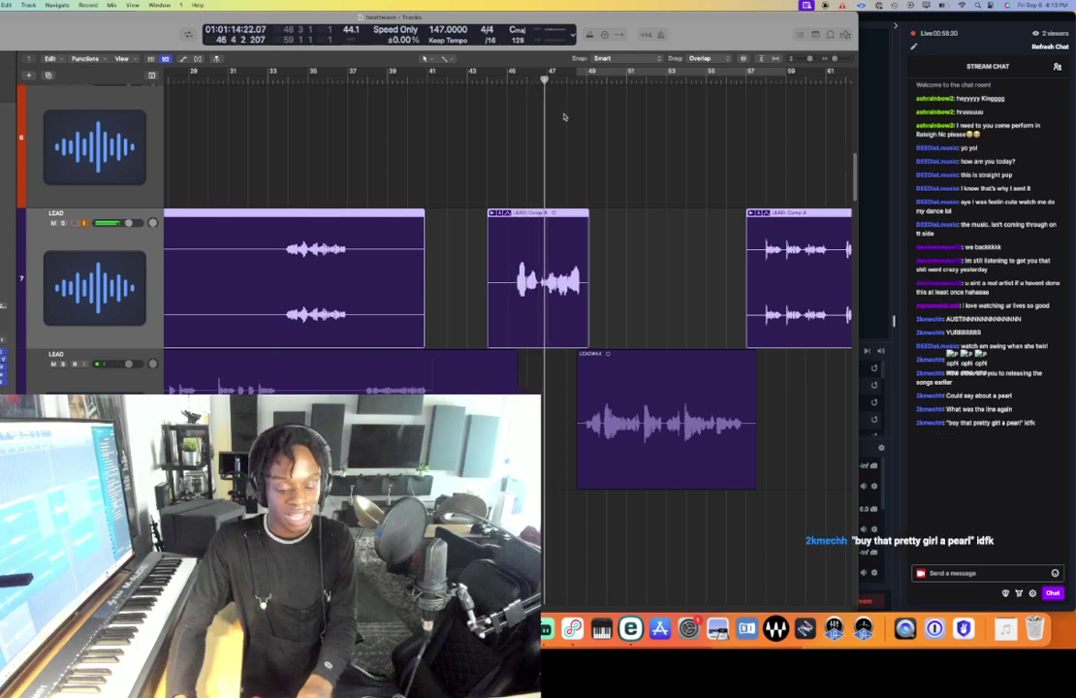
pyautogui.press('super+Right')
pyautogui.moveTo(542, 81); pyautogui.dragTo(533, 80)
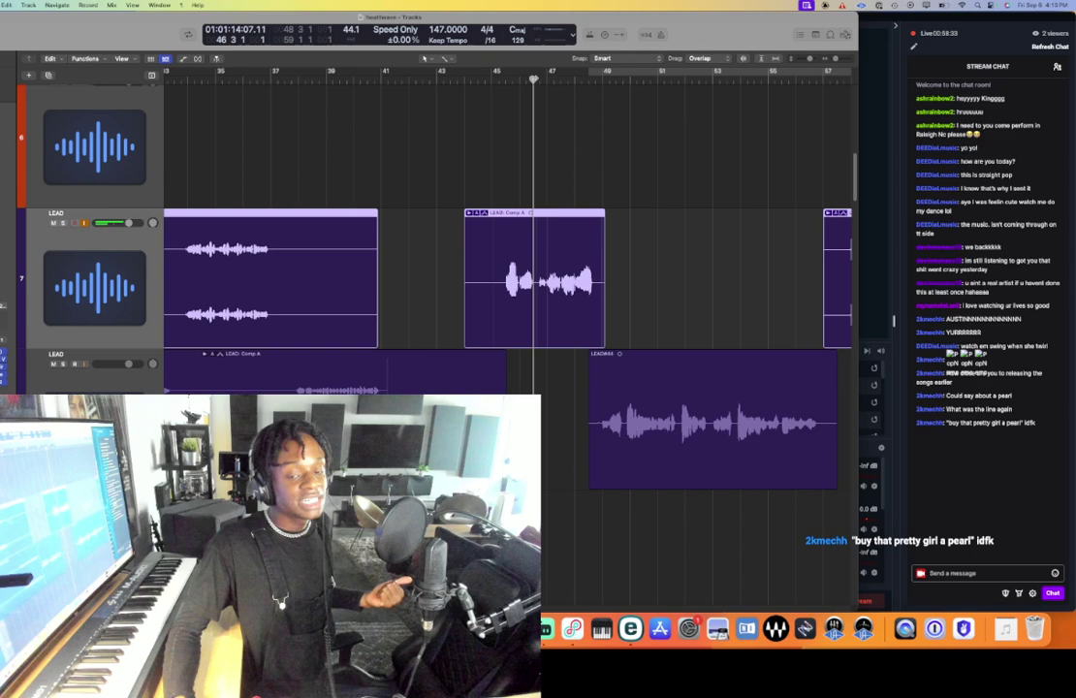
pyautogui.click(548, 161)
pyautogui.click(549, 220)
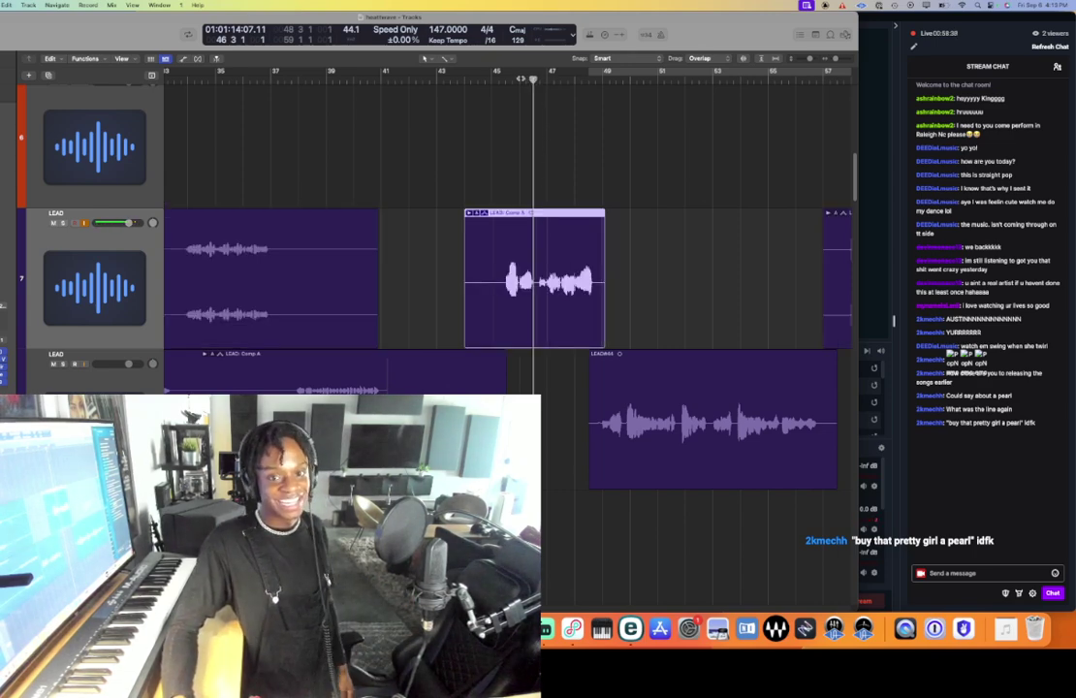
pyautogui.click(521, 78)
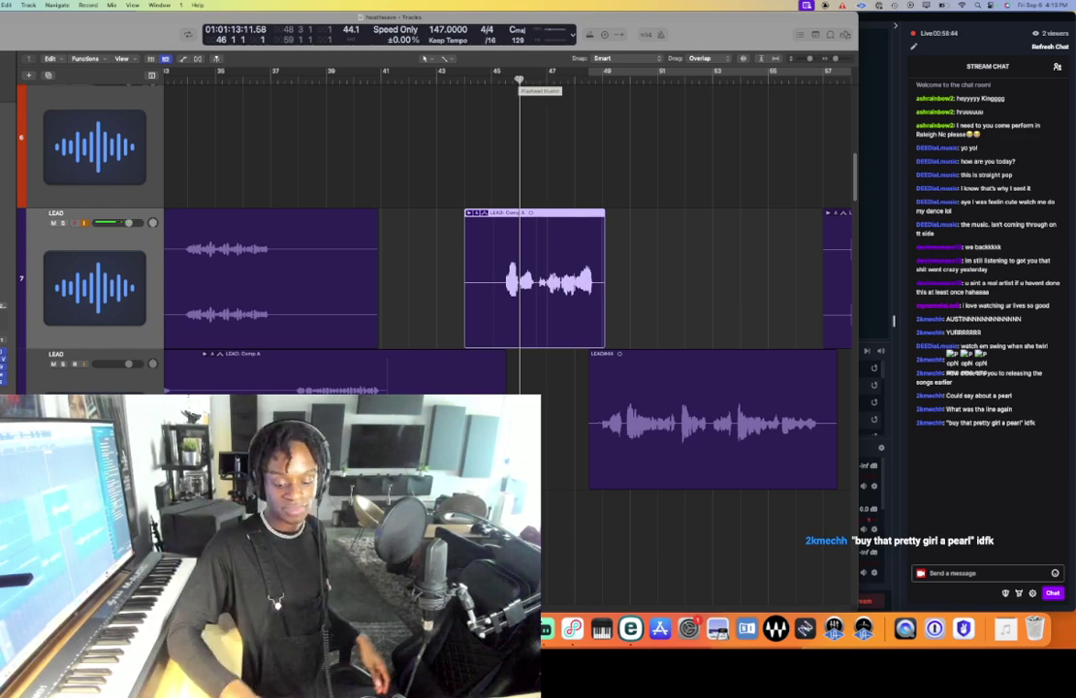
pyautogui.press('r')
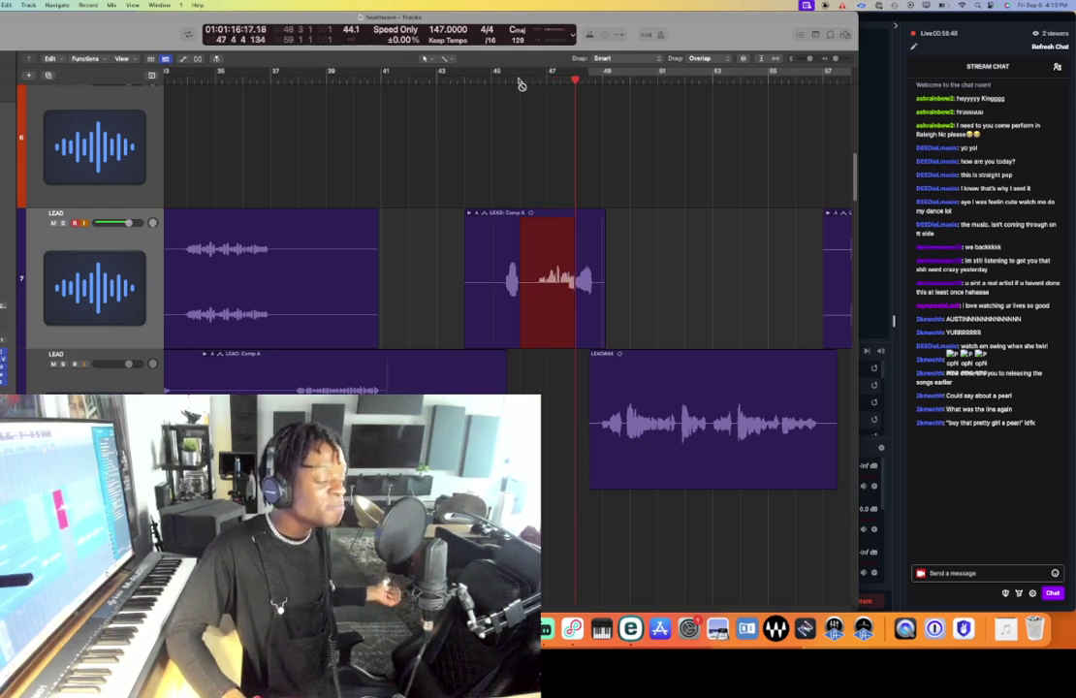
pyautogui.press('space')
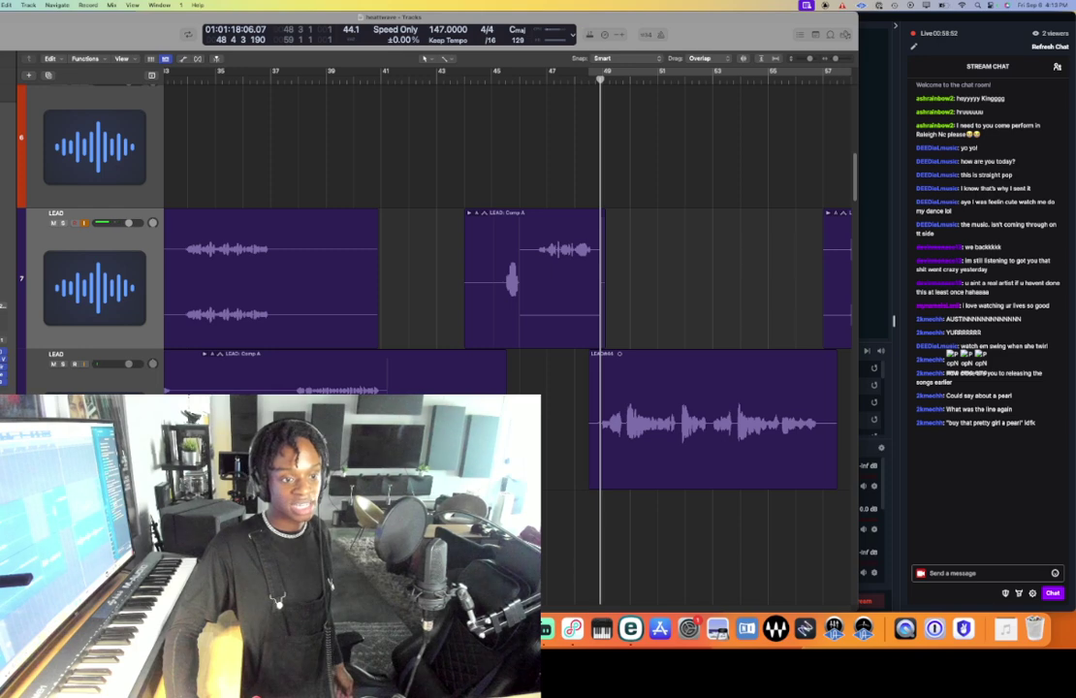
# - Check the LEAD track's plug-in settings and inspect the REC channel's compressor plug-in in the mixer
pyautogui.click(104, 385)
pyautogui.click(92, 308)
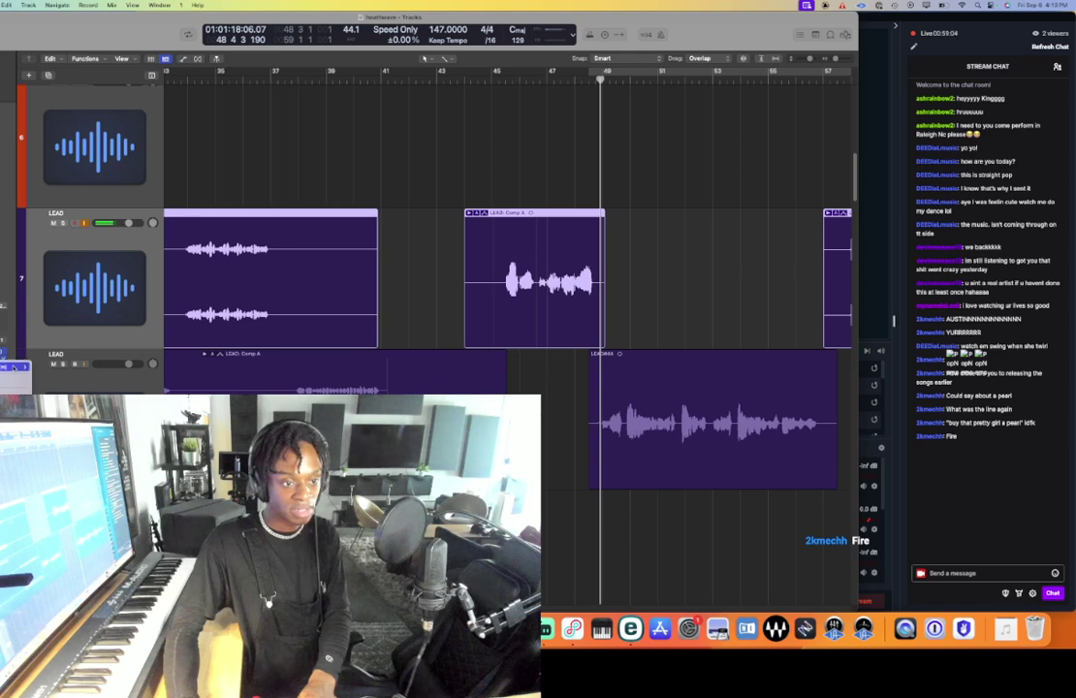
pyautogui.moveTo(6, 374)
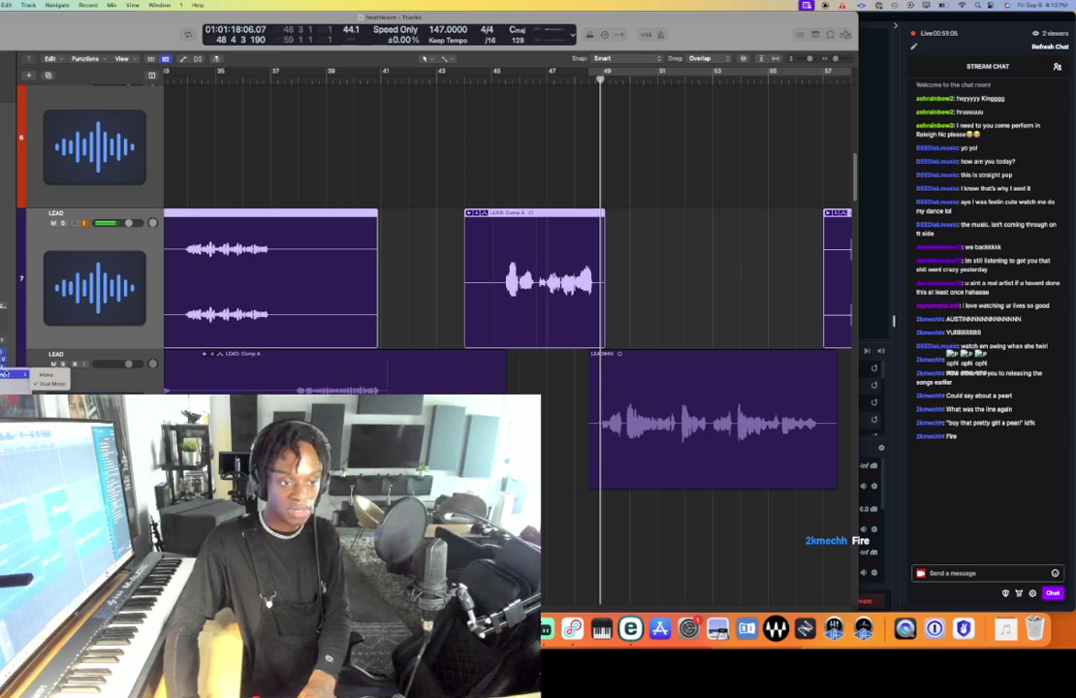
pyautogui.press('x')
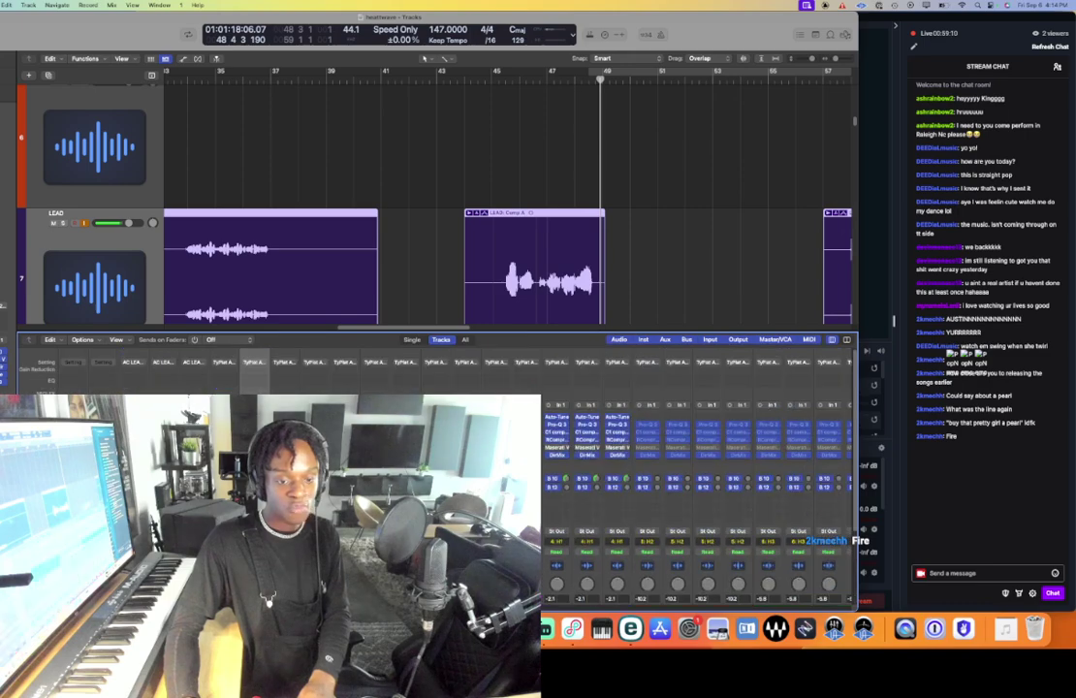
pyautogui.click(254, 432)
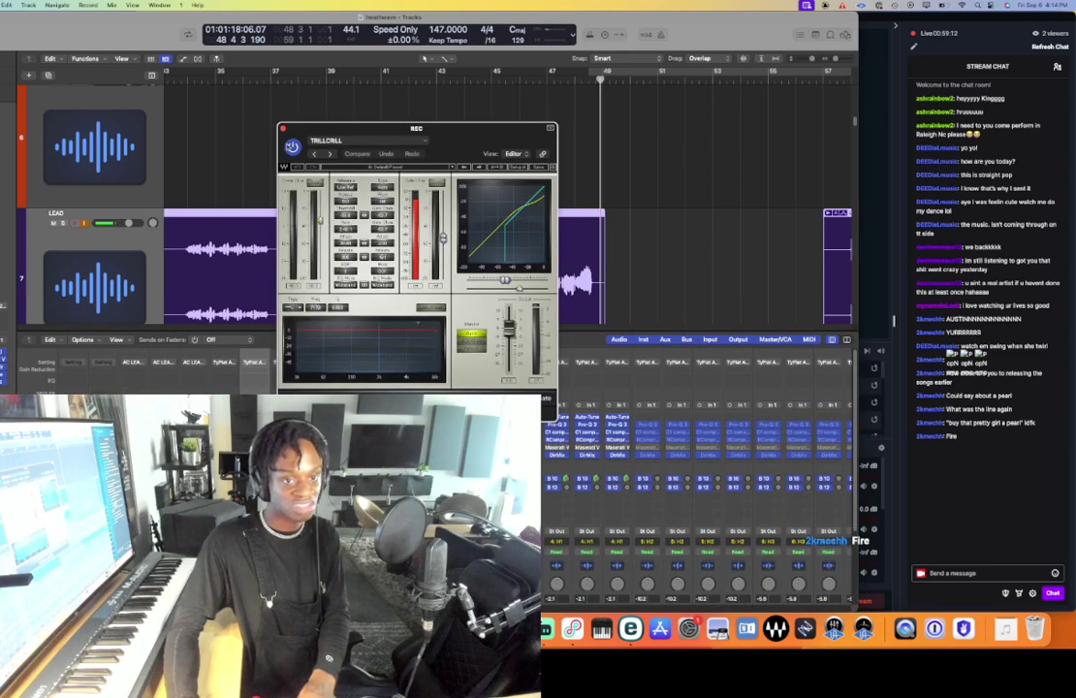
pyautogui.click(282, 129)
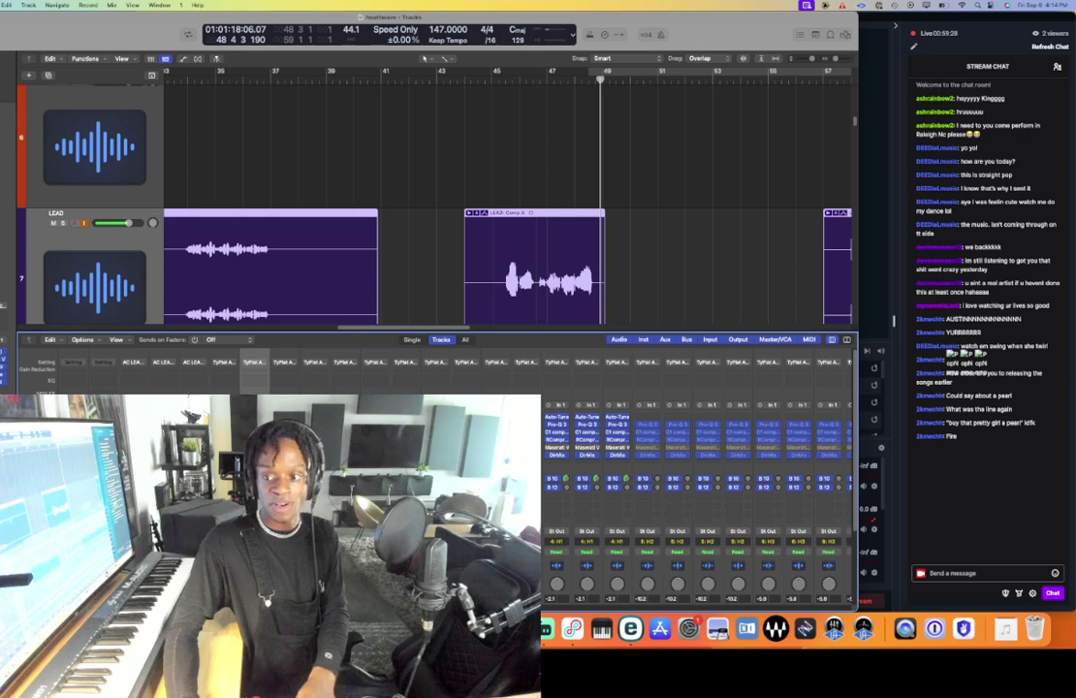
pyautogui.press('x')
# - Record another take on LEAD track 7 from bar 46 to about bar 49, comping it in from about bar 46 beat 3
pyautogui.click(500, 80)
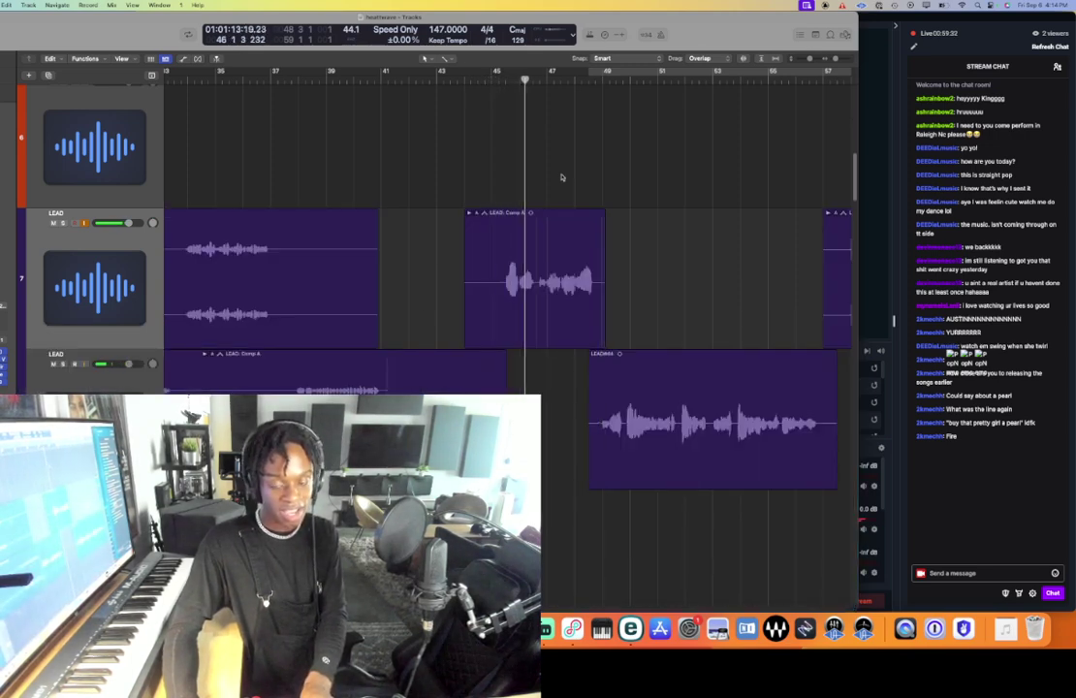
pyautogui.hscroll(3, 567, 184)
pyautogui.click(482, 259)
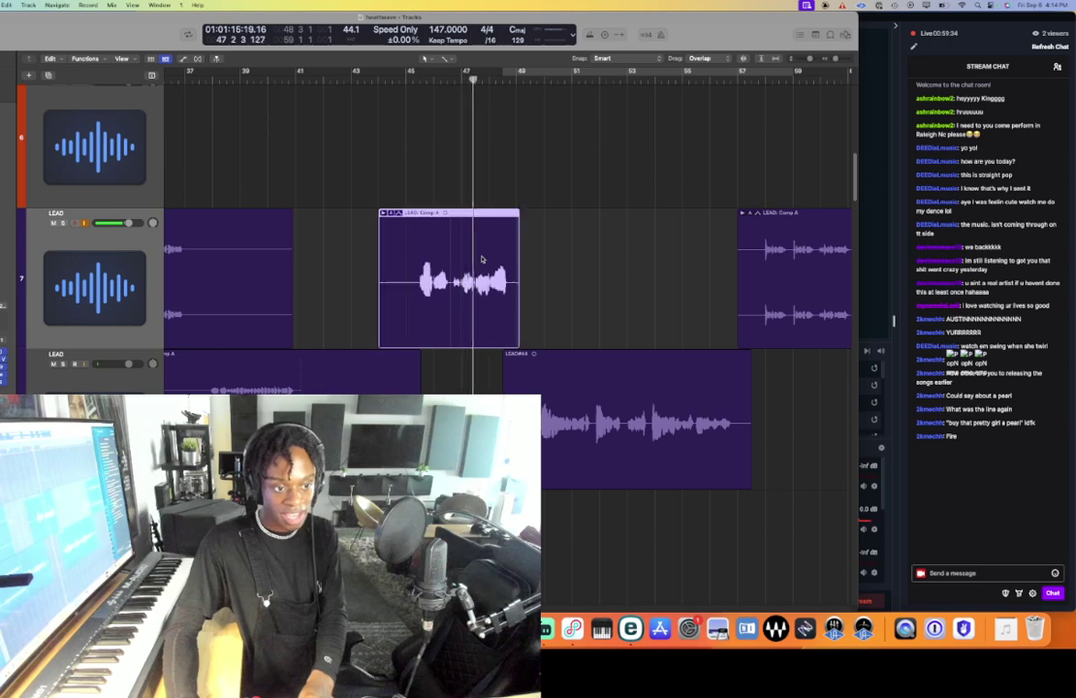
pyautogui.click(432, 80)
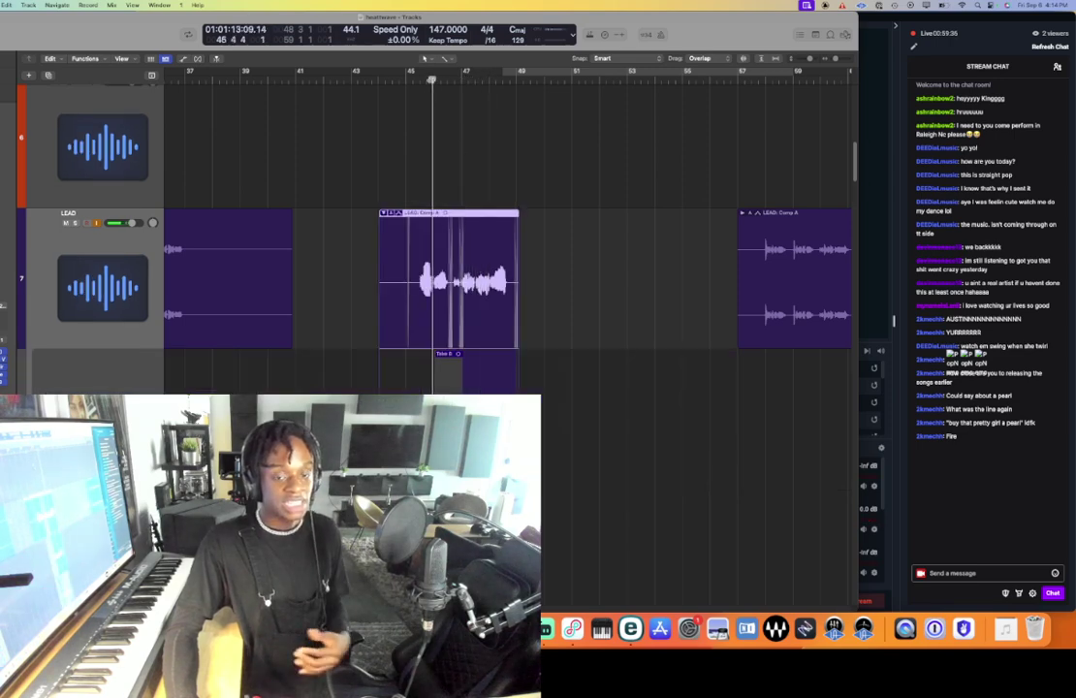
pyautogui.press('r')
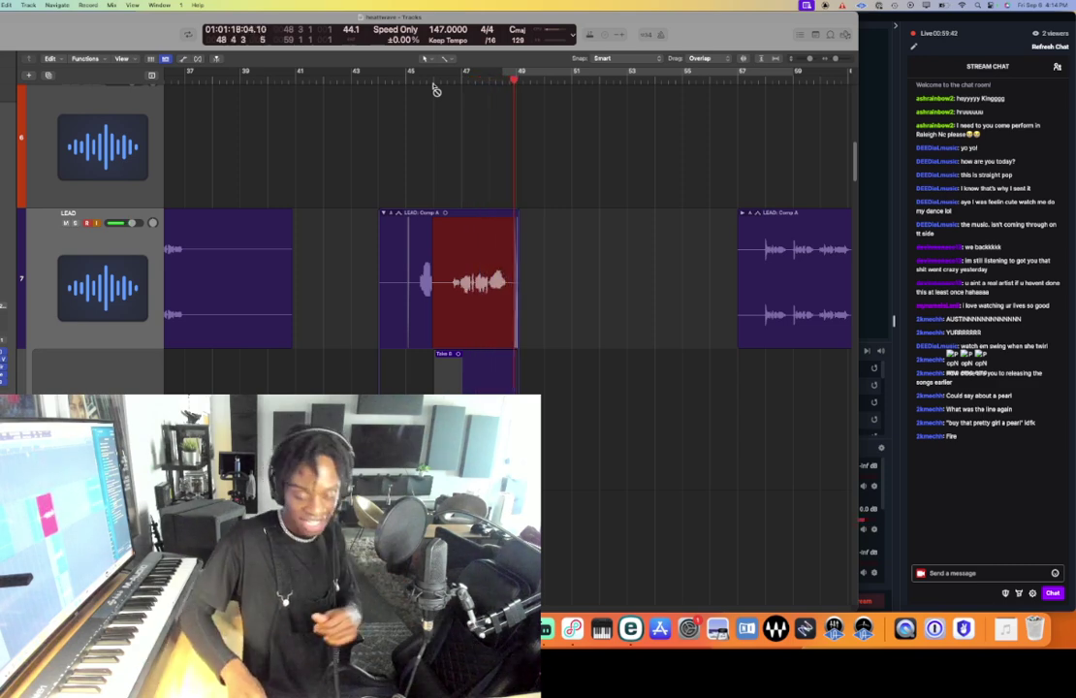
pyautogui.press('space')
pyautogui.click(433, 82)
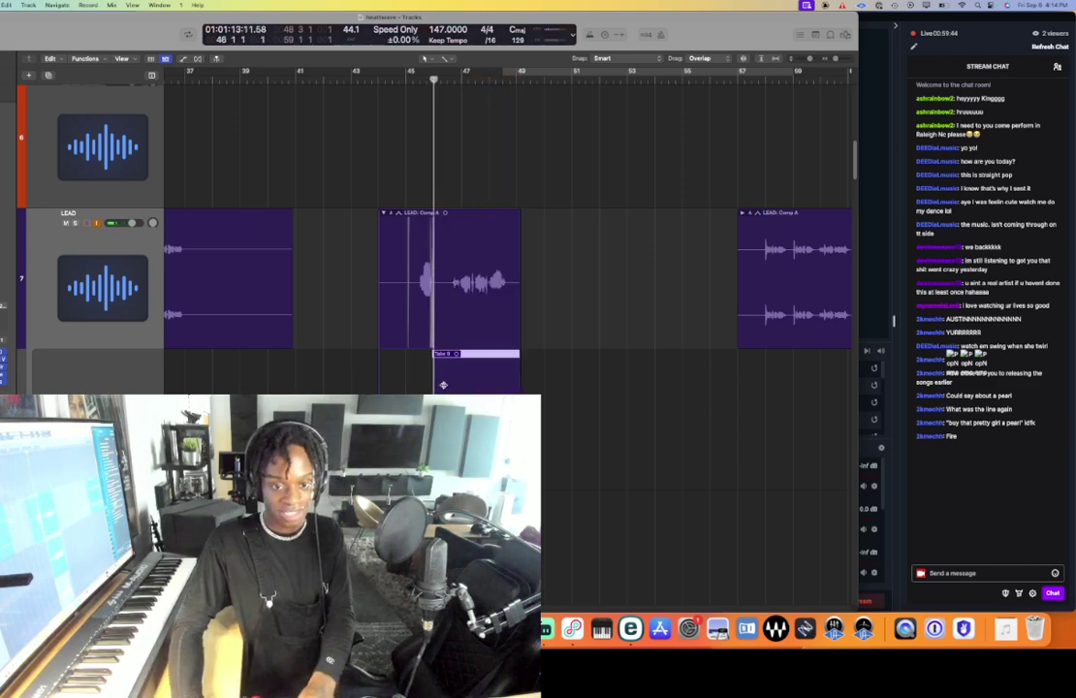
pyautogui.doubleClick(481, 214)
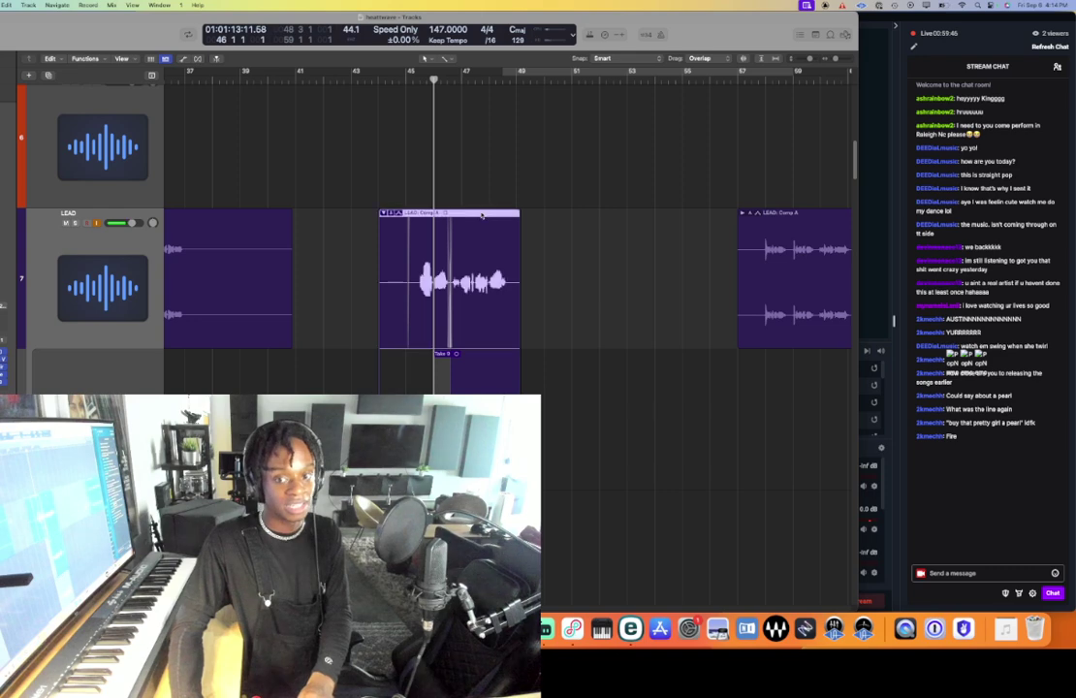
# - Move the empty REC track 6 down below the AD LIB MID track
pyautogui.press('super+Up')
pyautogui.press('super+Up')
pyautogui.press('super+Up')
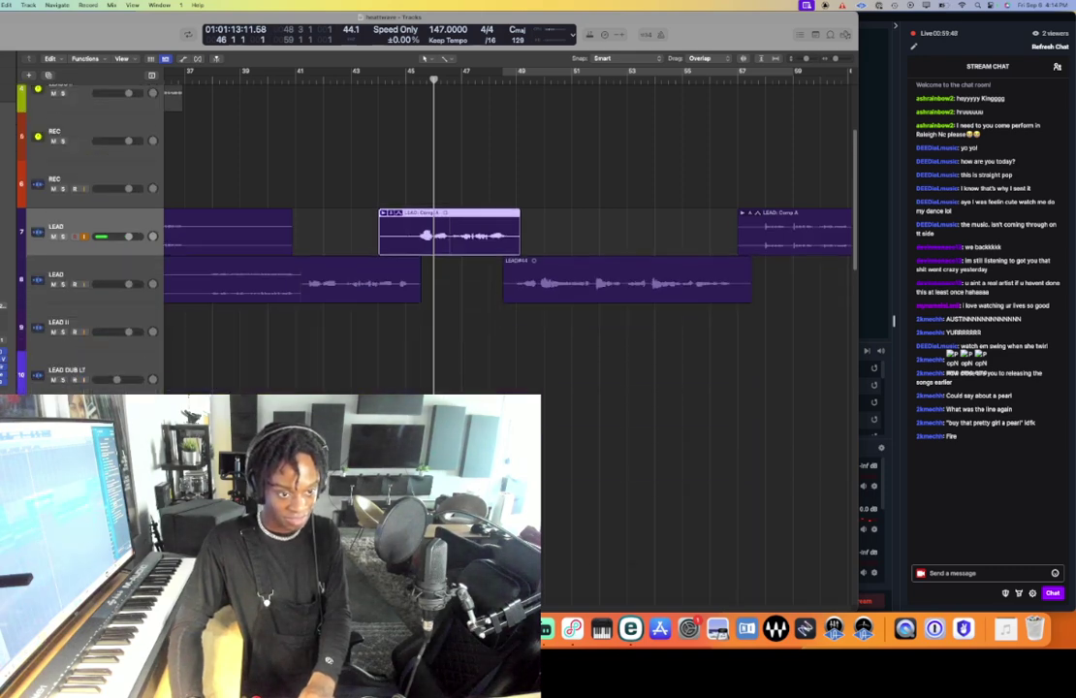
pyautogui.moveTo(145, 177); pyautogui.dragTo(145, 565)
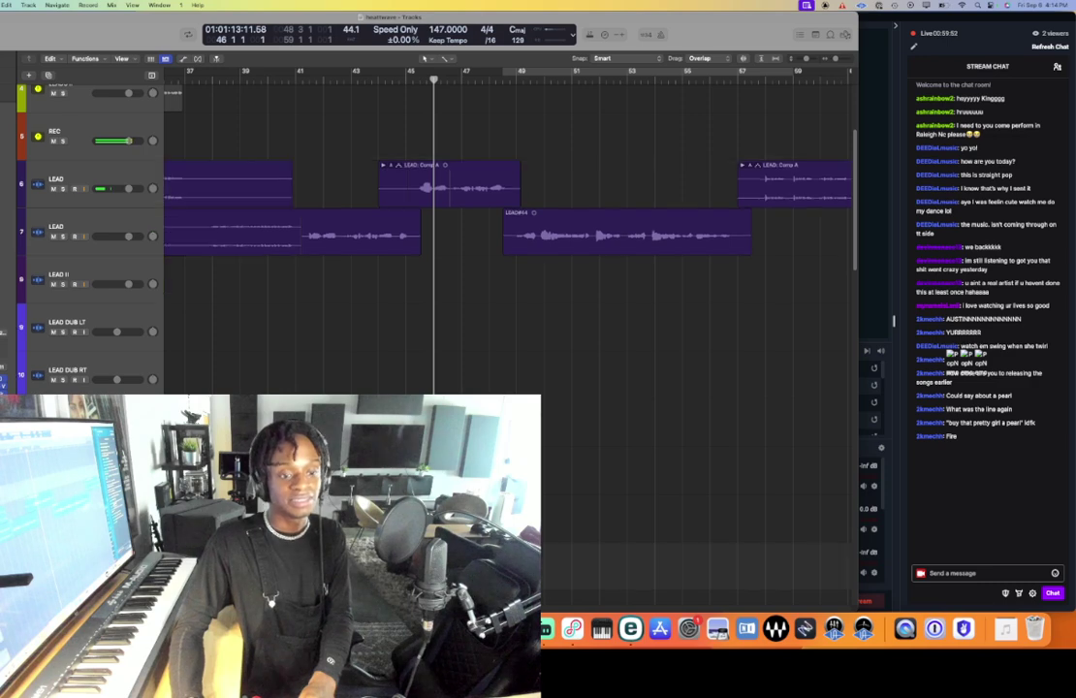
# - Set a cycle range from bar 48 to bar 54
pyautogui.scroll(-4, 144, 565)
pyautogui.scroll(2, 291, 485)
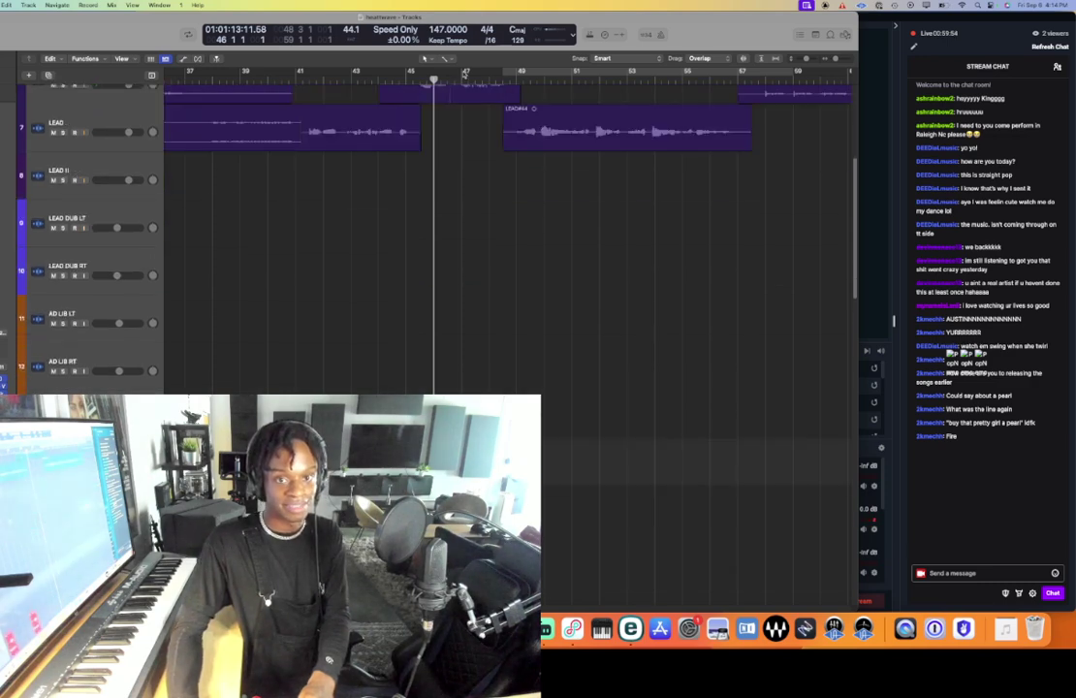
pyautogui.moveTo(463, 73); pyautogui.dragTo(644, 76)
pyautogui.click(489, 73)
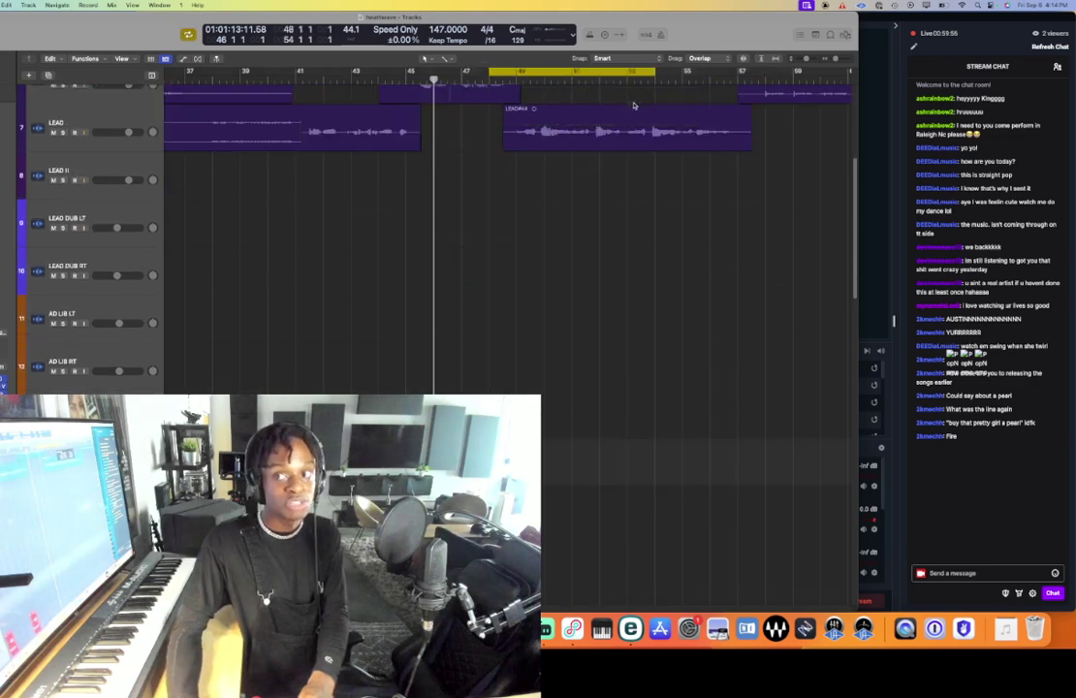
pyautogui.scroll(-1, 569, 257)
# - Record a vocal region on the REC track from bar 48 to about bar 50 and move it onto track H1 L1
pyautogui.press('r')
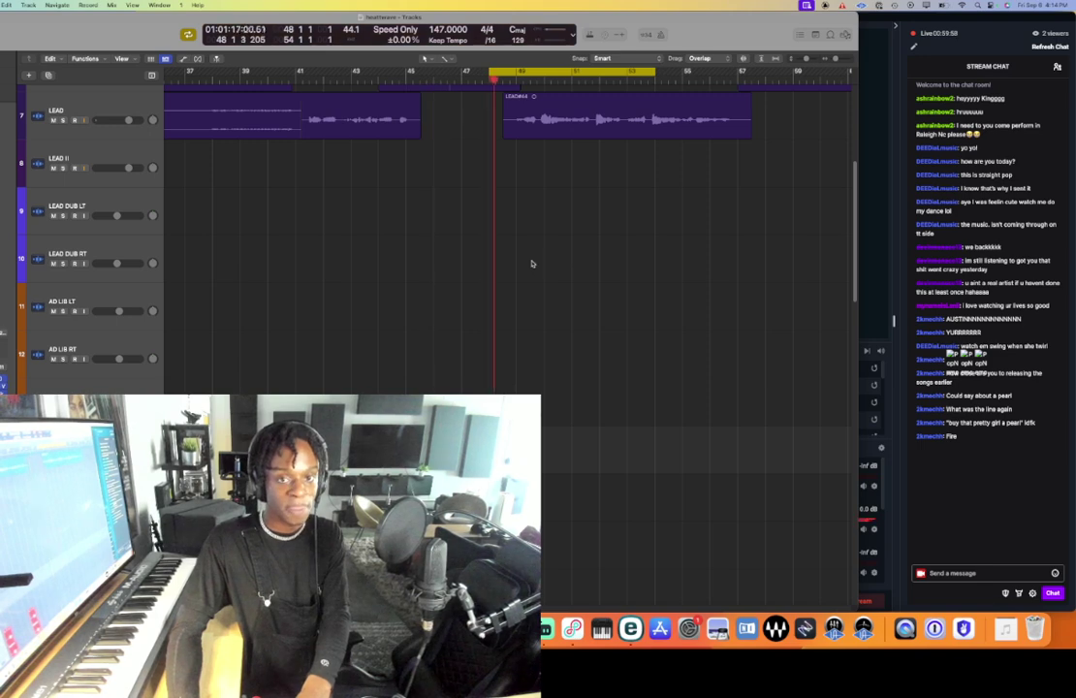
pyautogui.scroll(-3, 532, 263)
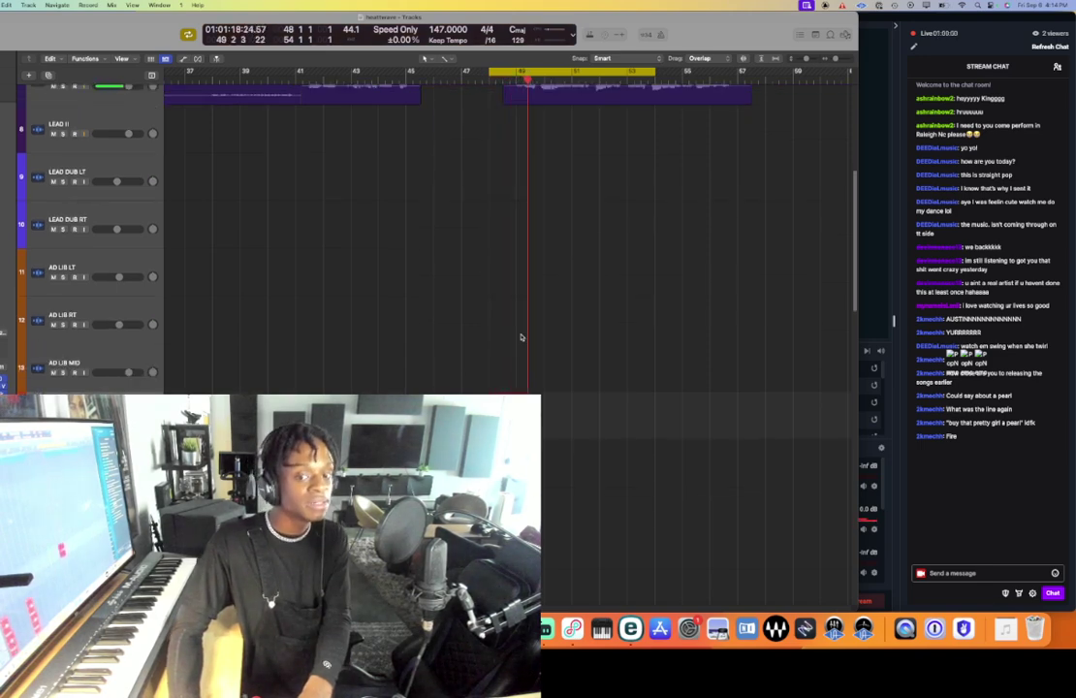
pyautogui.scroll(-2, 562, 427)
pyautogui.moveTo(519, 384); pyautogui.dragTo(519, 431)
pyautogui.scroll(-10, 519, 427)
pyautogui.moveTo(517, 274); pyautogui.dragTo(516, 304)
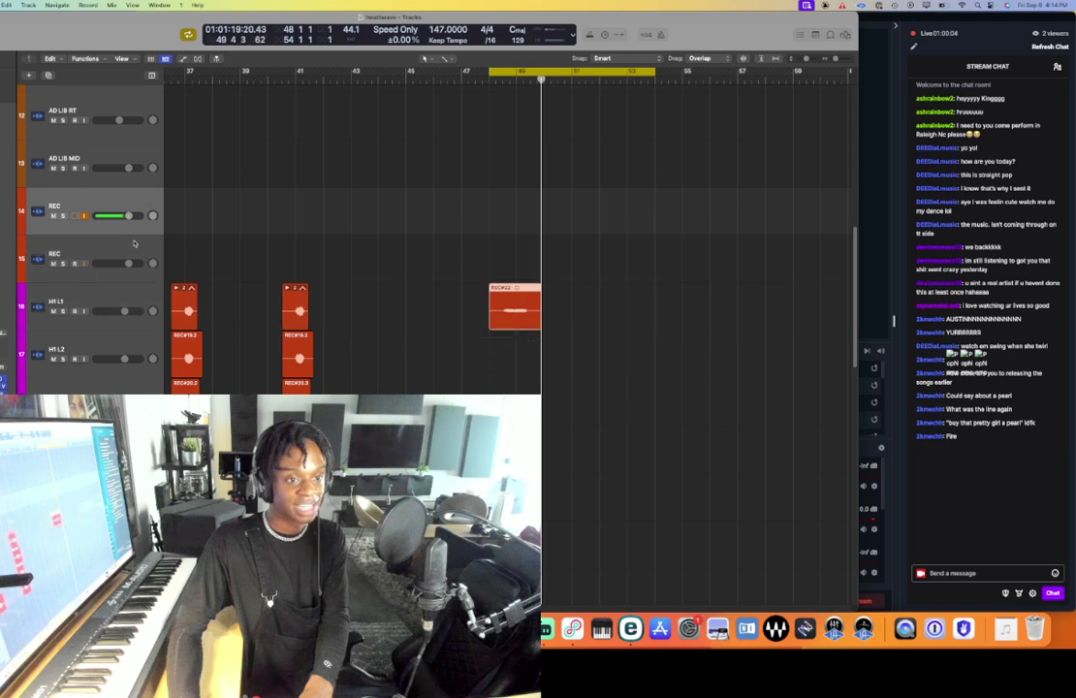
# - Delete the empty REC track 15 and select REC track 14 for recording
pyautogui.click(135, 245)
pyautogui.press('super+BackSpace')
pyautogui.click(133, 208)
# - Record three more takes on REC track 14 from bar 48 to about bar 50, moving them onto H1 L2, H1 R1 and H1 R2
pyautogui.press('r')
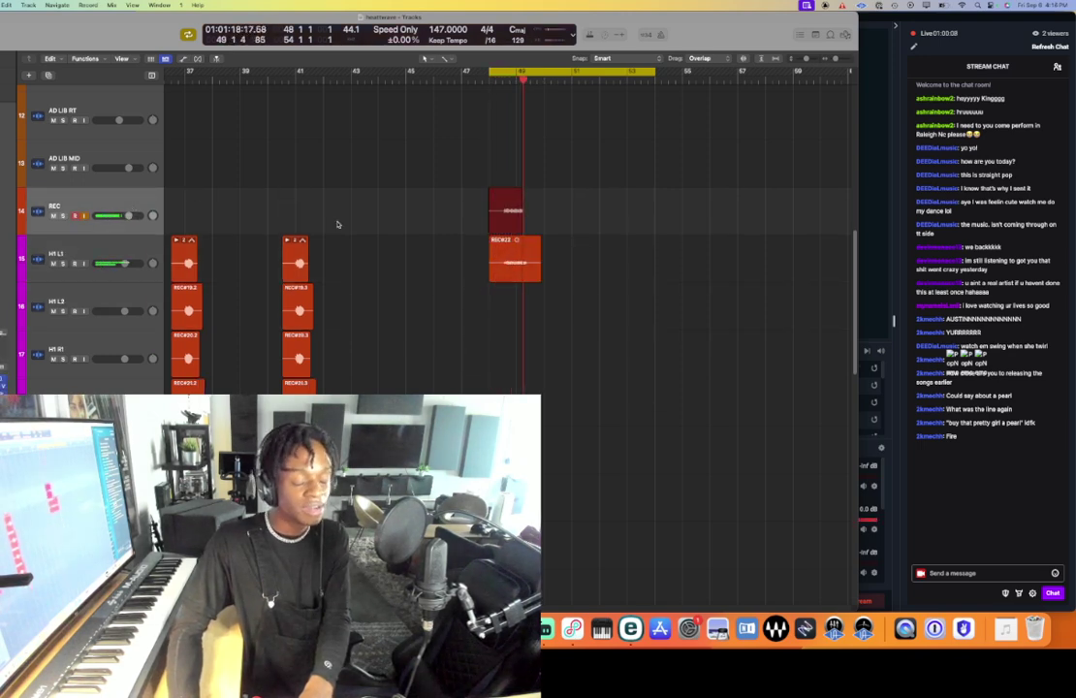
pyautogui.press('space')
pyautogui.moveTo(514, 209); pyautogui.dragTo(524, 298)
pyautogui.press('r')
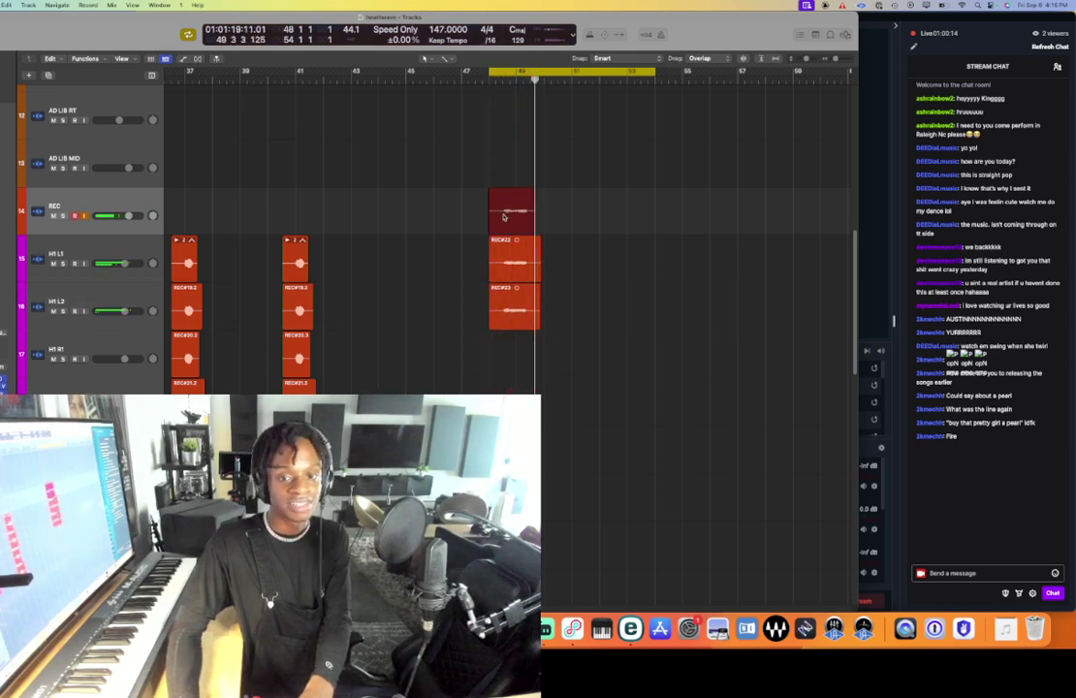
pyautogui.press('space')
pyautogui.moveTo(512, 208); pyautogui.dragTo(506, 344)
pyautogui.press('r')
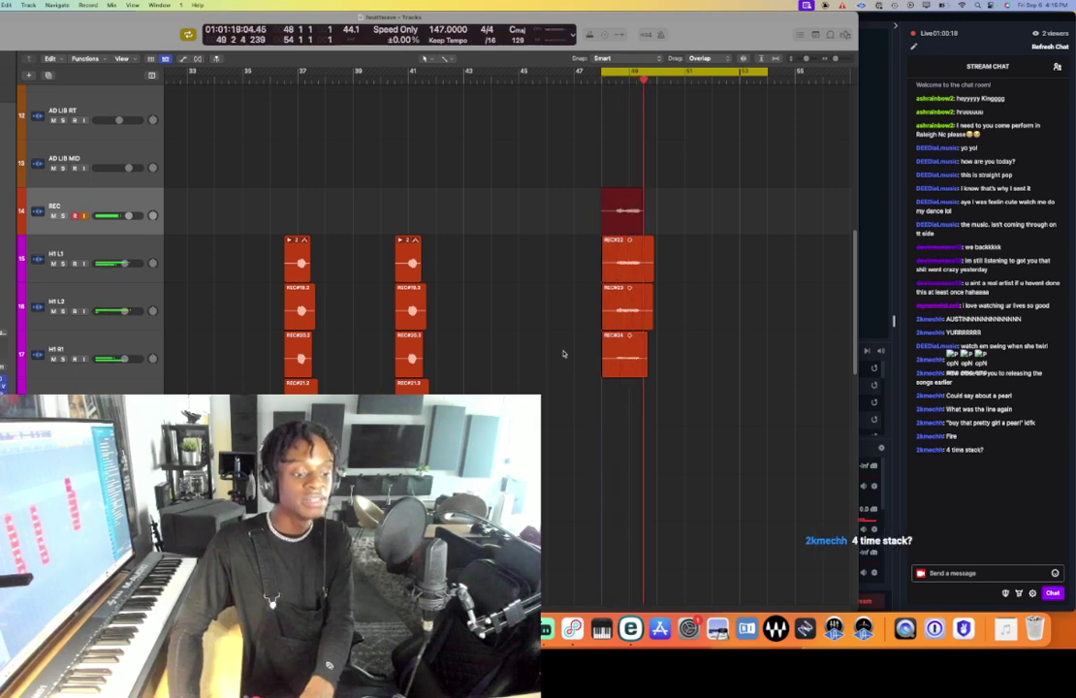
pyautogui.press('space')
pyautogui.moveTo(610, 230); pyautogui.dragTo(608, 386)
# - Play back the four stacked H1 regions from bar 48 and examine their waveforms
pyautogui.press('space')
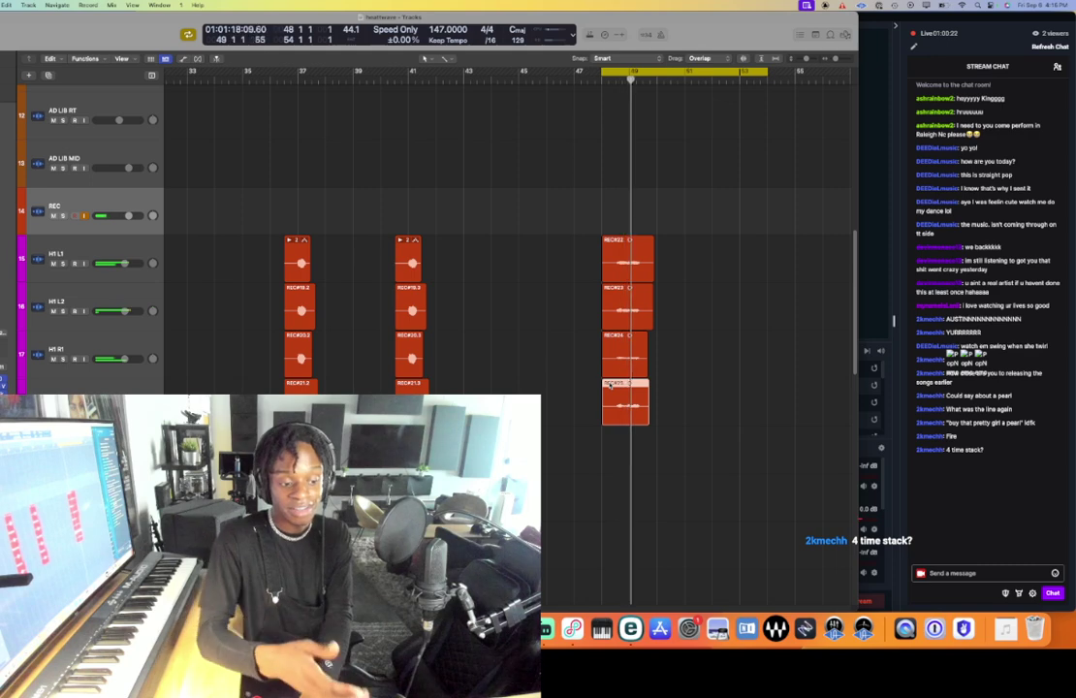
pyautogui.press('super+Down')
pyautogui.press('super+Right')
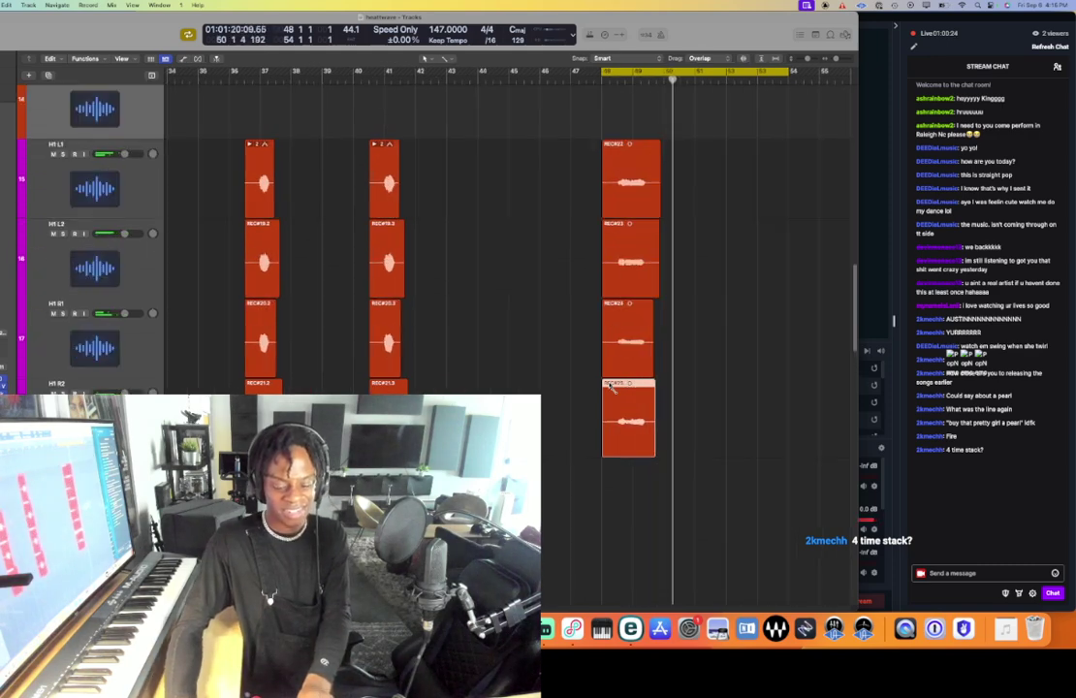
pyautogui.scroll(5, 610, 385)
pyautogui.press('x')
pyautogui.press('x')
pyautogui.press('z')
pyautogui.scroll(3, 610, 386)
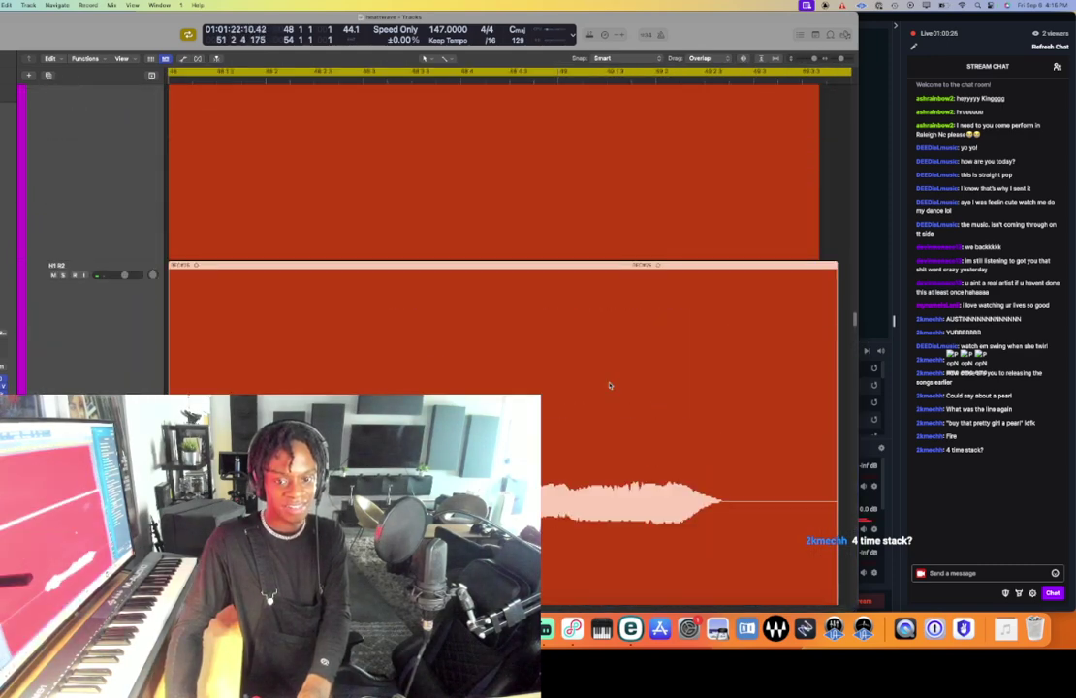
pyautogui.press('x')
pyautogui.press('x')
pyautogui.press('z')
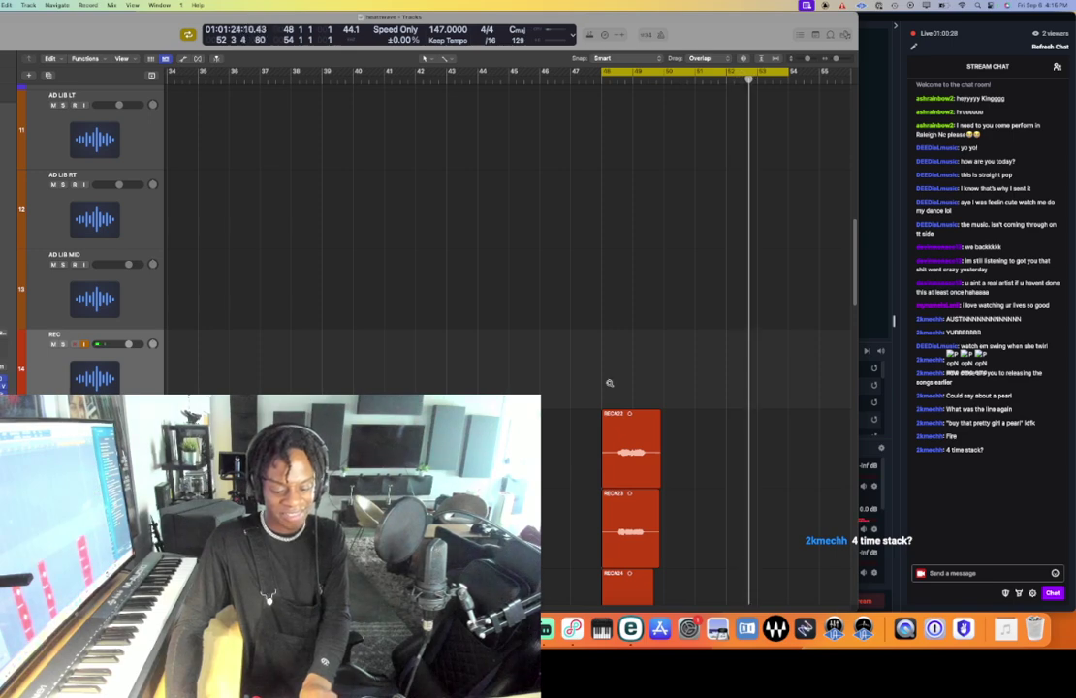
# - Return to the lead vocal tracks and select the second LEAD track (track 7) for recording
pyautogui.scroll(5, 608, 384)
pyautogui.scroll(-2, 341, 335)
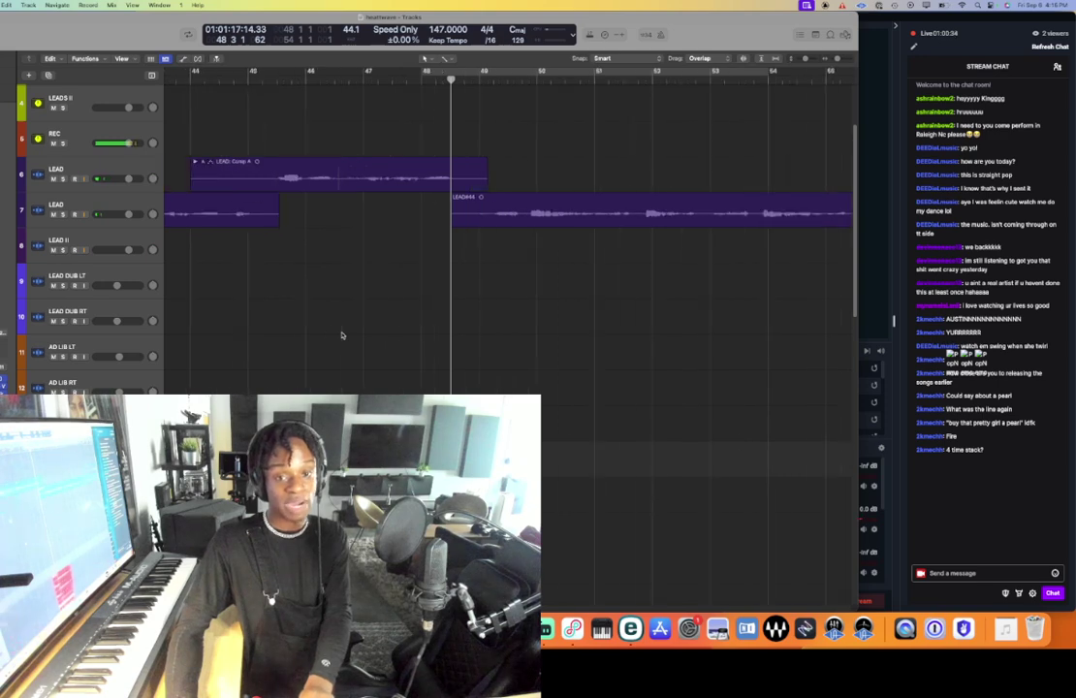
pyautogui.press('z')
pyautogui.scroll(5, 341, 333)
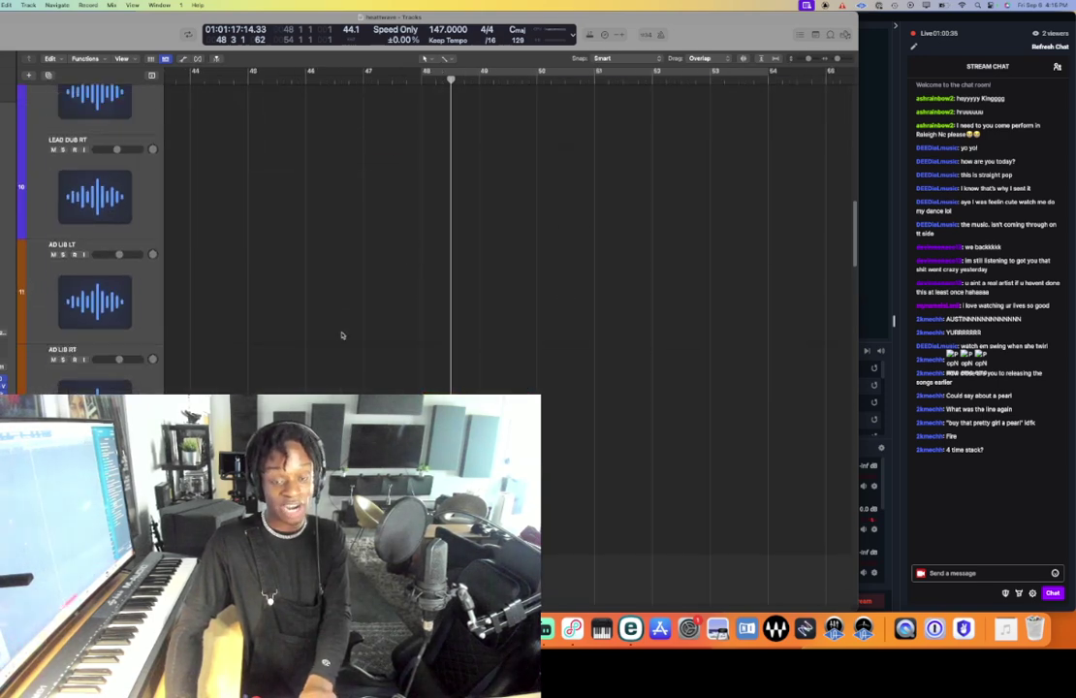
pyautogui.scroll(4, 342, 336)
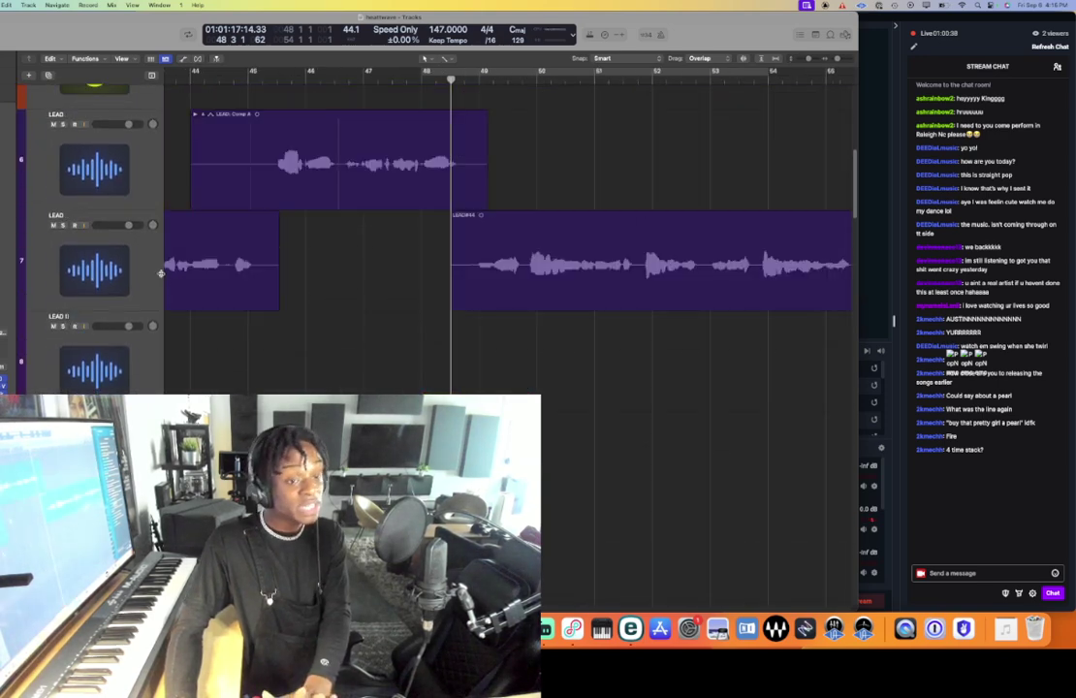
pyautogui.click(152, 275)
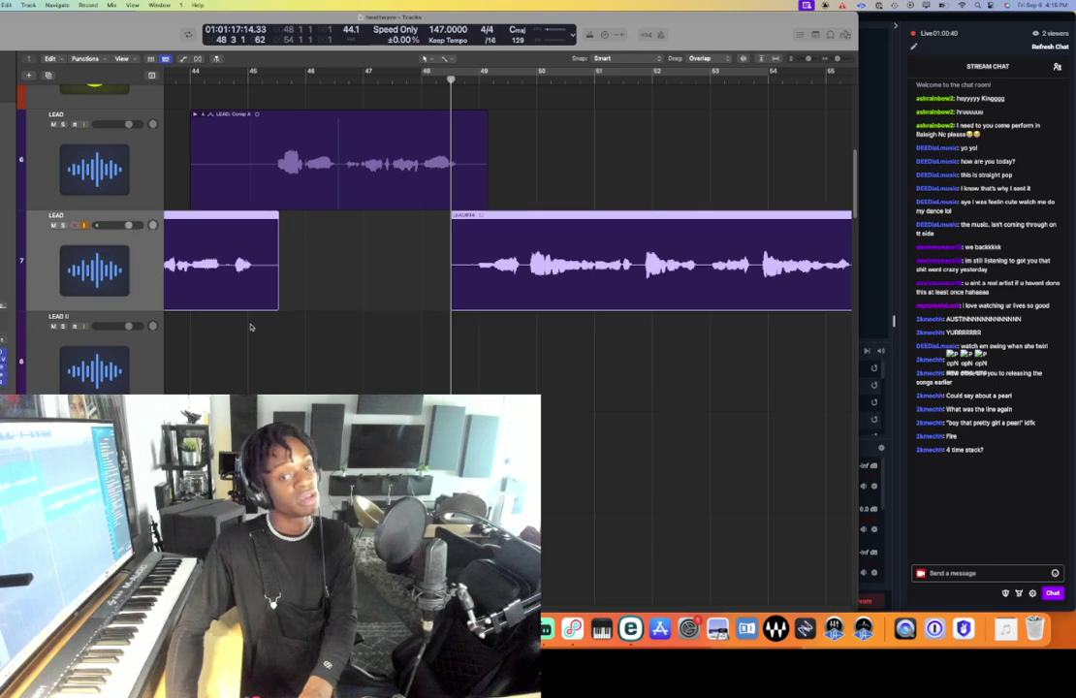
# - Record a second take over the LEAD track 7 region from its start in bar 48 to about bar 50, and collapse the take folder
pyautogui.hscroll(3, 383, 356)
pyautogui.hscroll(-3, 383, 356)
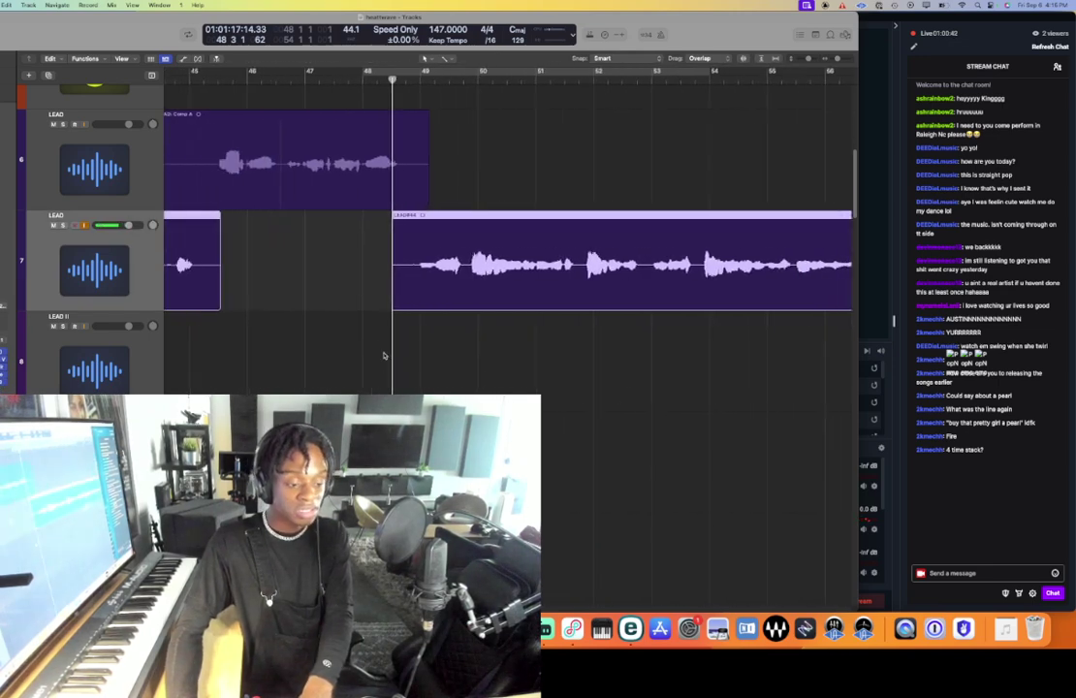
pyautogui.hscroll(2, 383, 355)
pyautogui.scroll(-4, 383, 356)
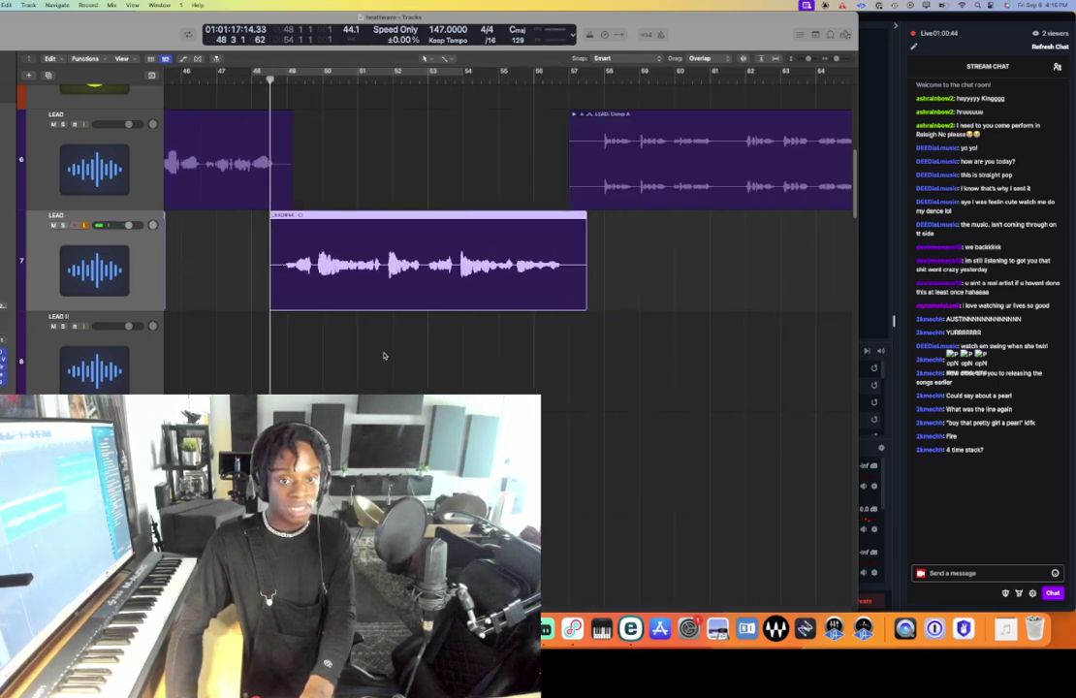
pyautogui.scroll(1, 383, 356)
pyautogui.hscroll(-3, 383, 356)
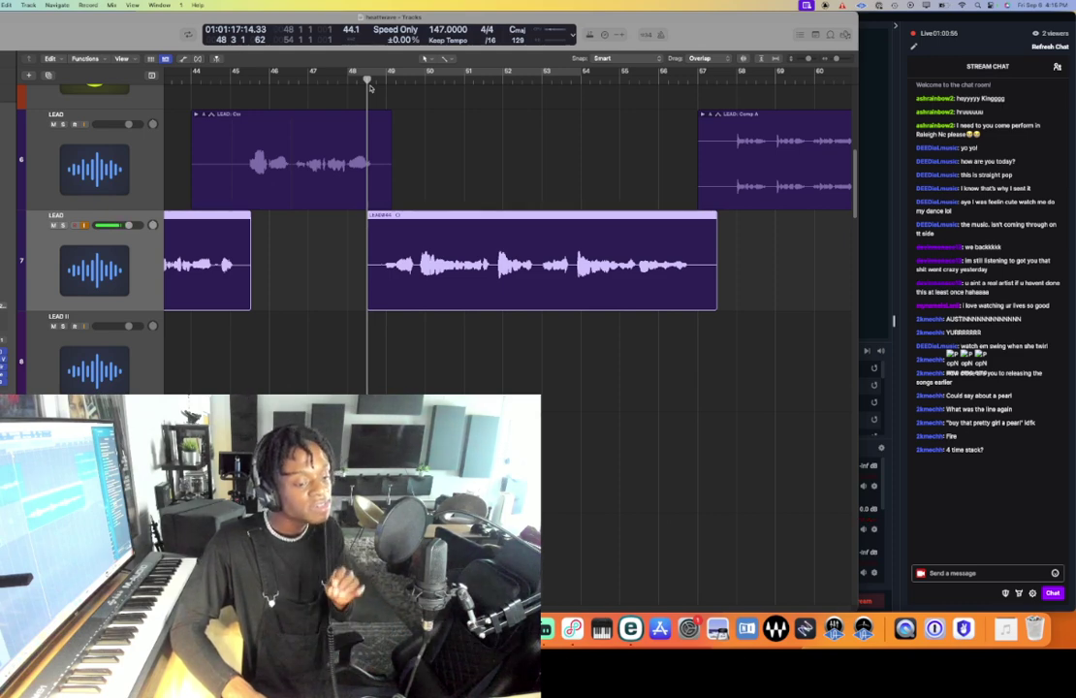
pyautogui.press('r')
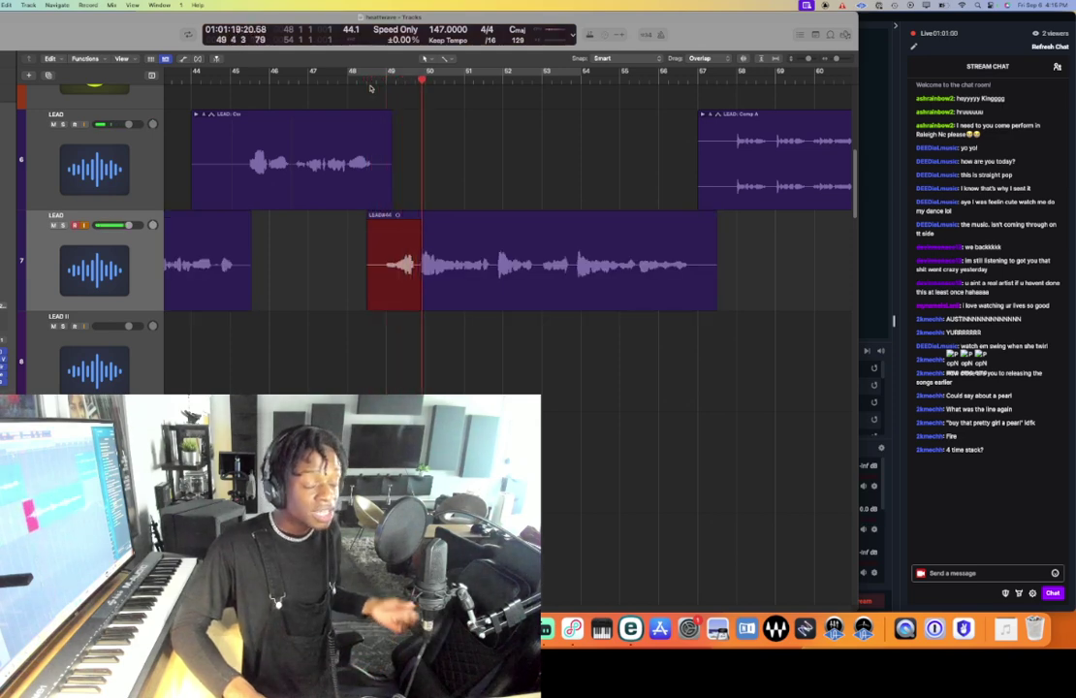
pyautogui.press('space')
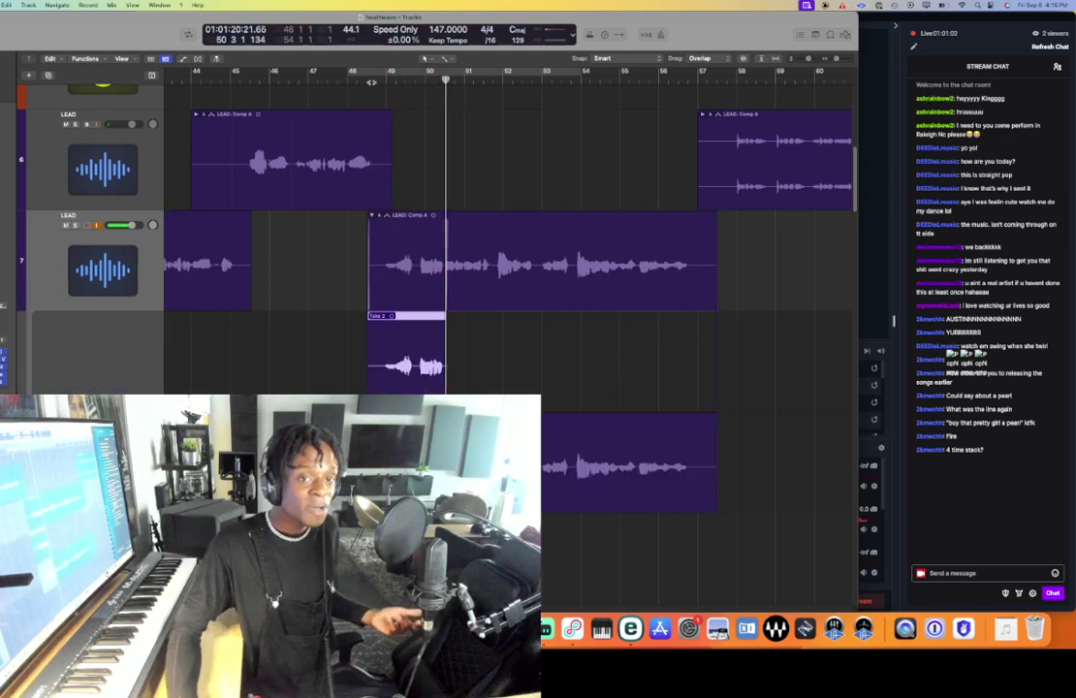
pyautogui.click(371, 86)
pyautogui.click(373, 215)
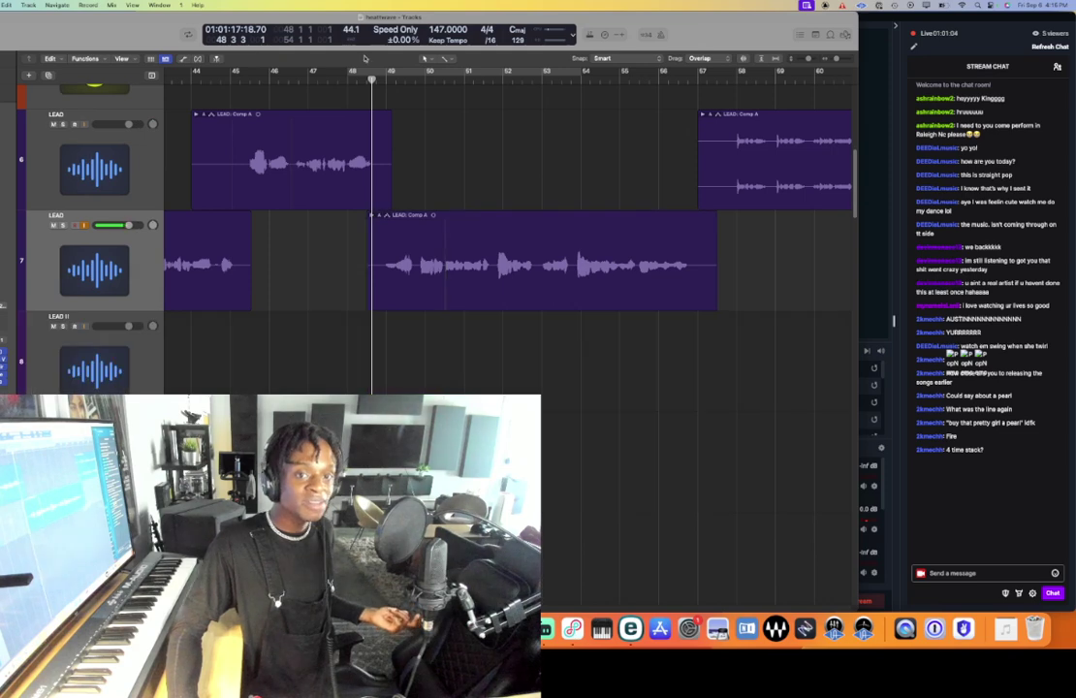
# - Play back the LEAD track 7 comp from bar 48 beat 3 and record a third take to about bar 52
pyautogui.click(366, 82)
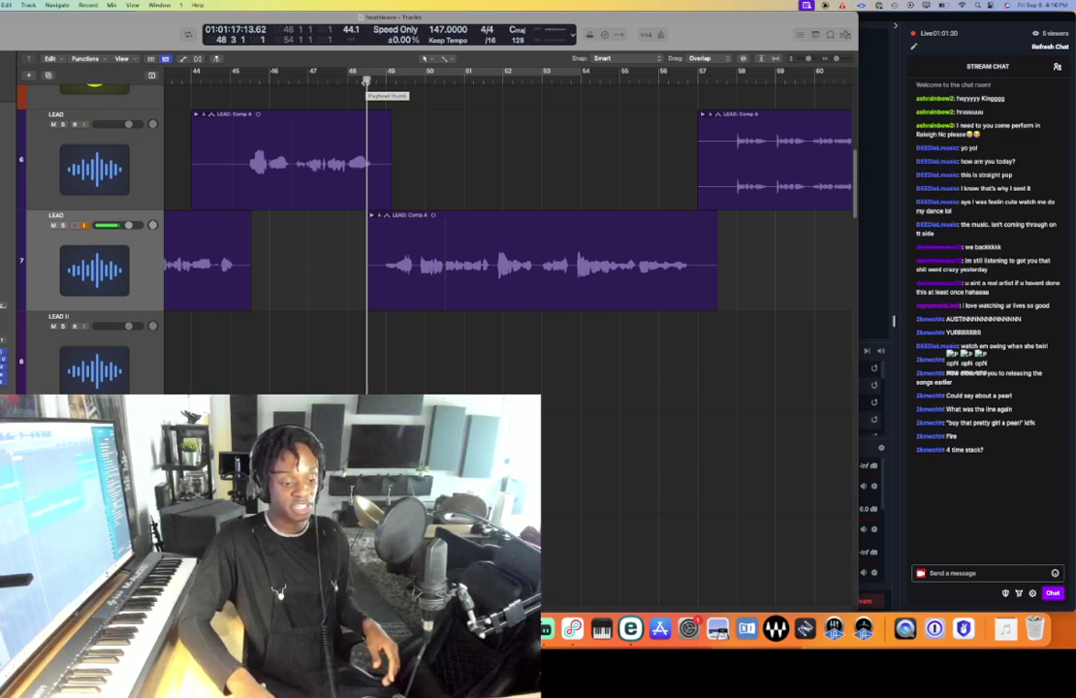
pyautogui.press('space')
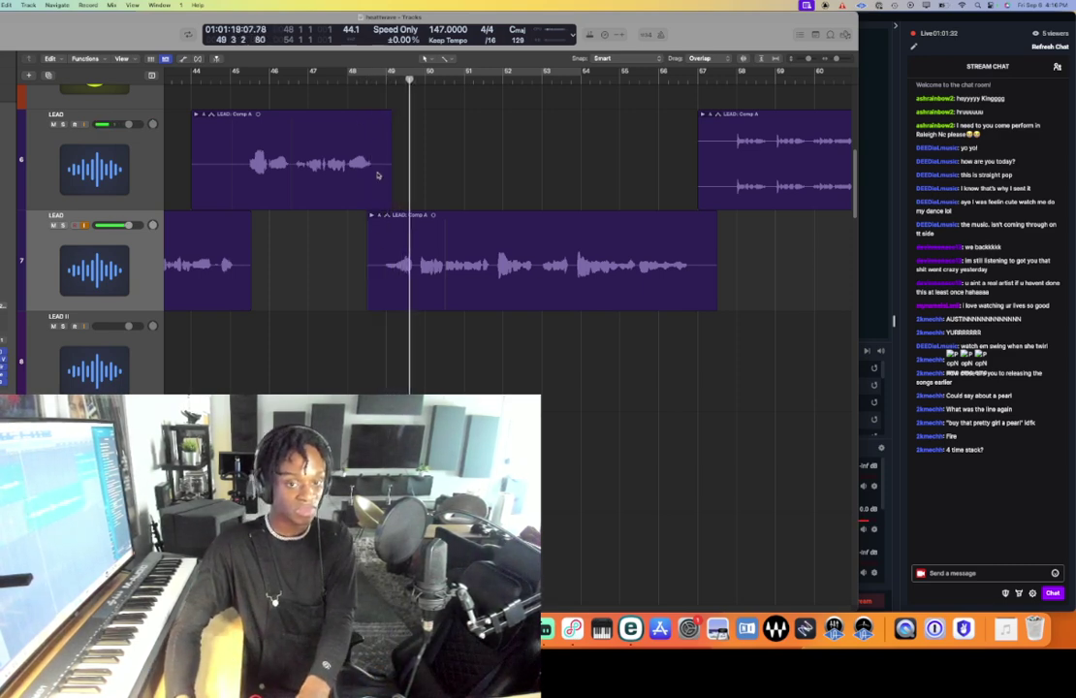
pyautogui.press('space')
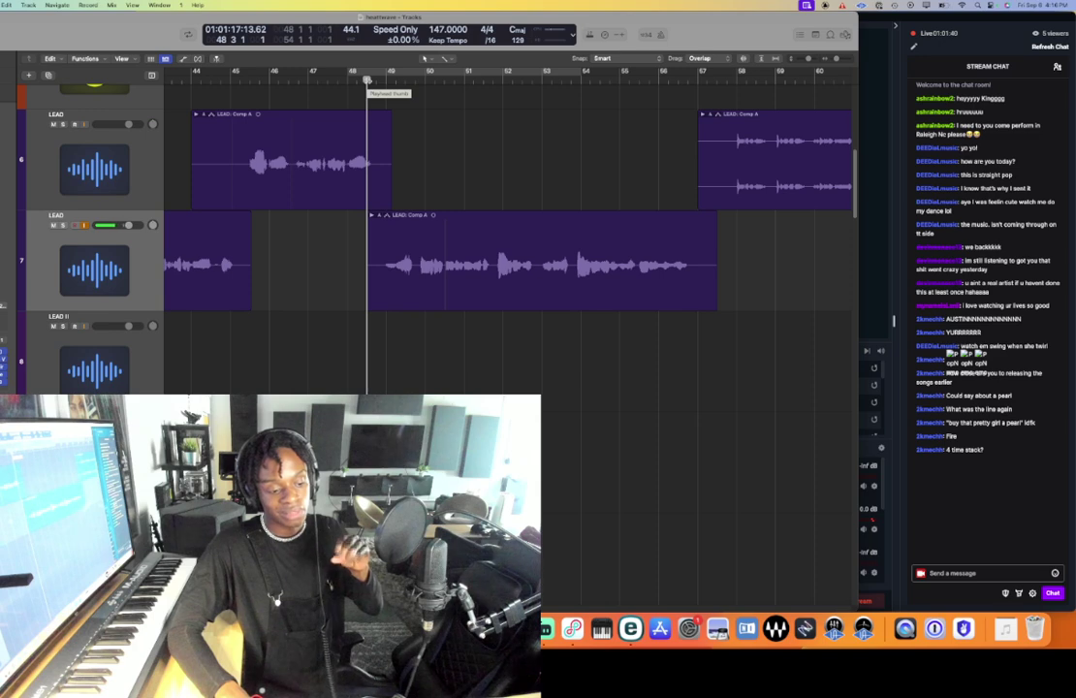
pyautogui.press('r')
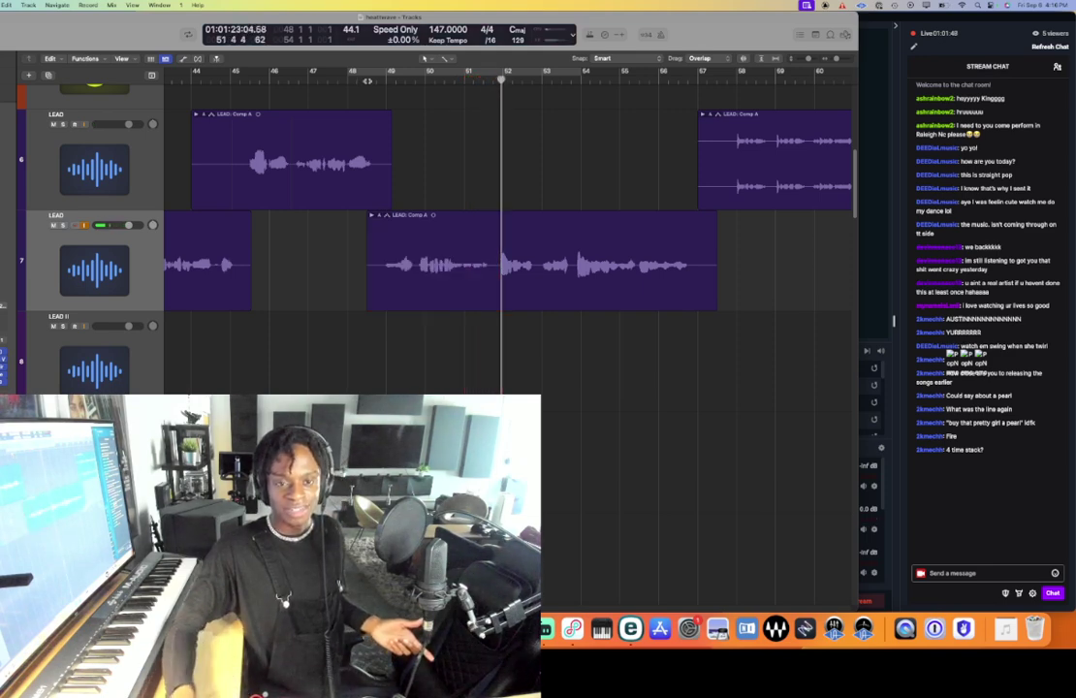
# - Review the third take from bar 48 beat 3 and record a fourth take on LEAD track 7 to about bar 52
pyautogui.click(367, 81)
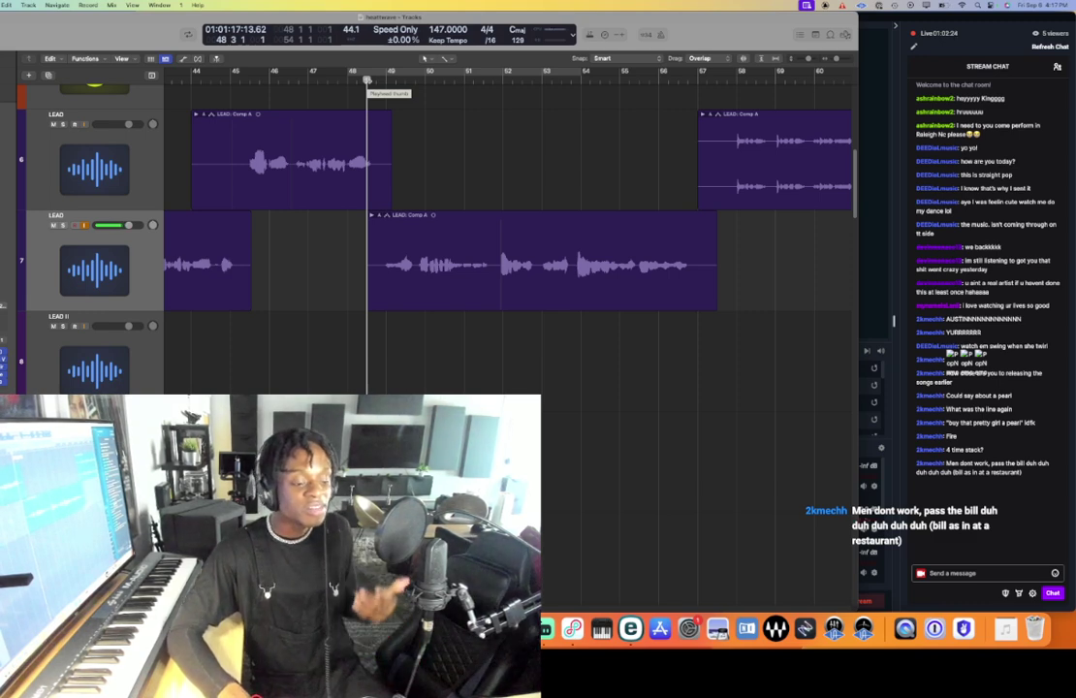
pyautogui.press('space')
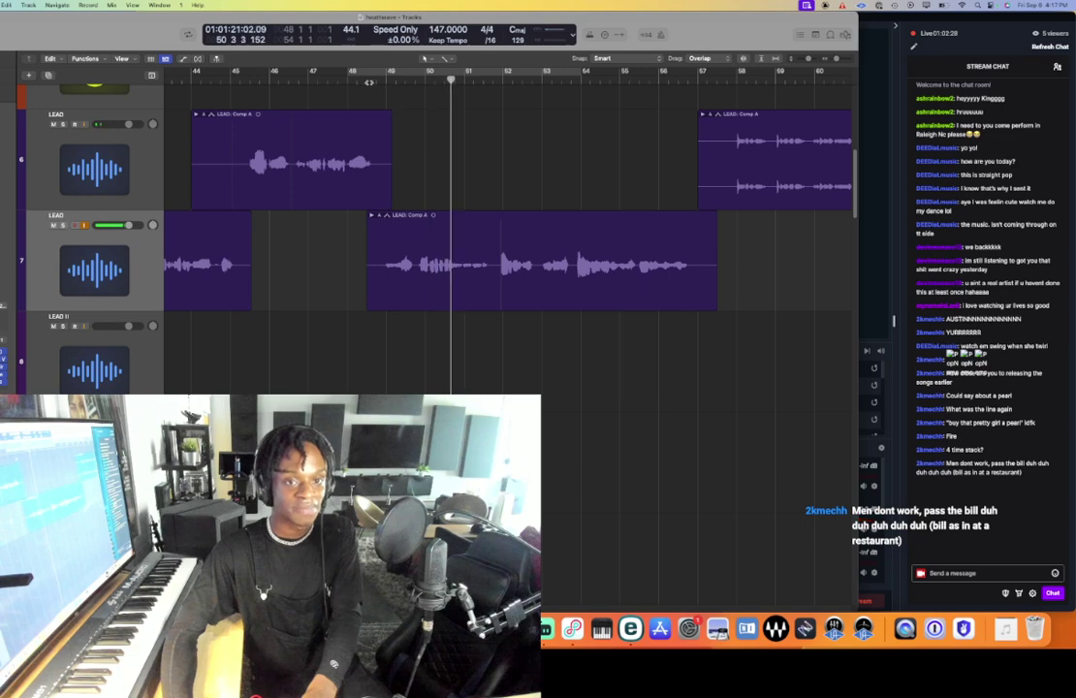
pyautogui.press('space')
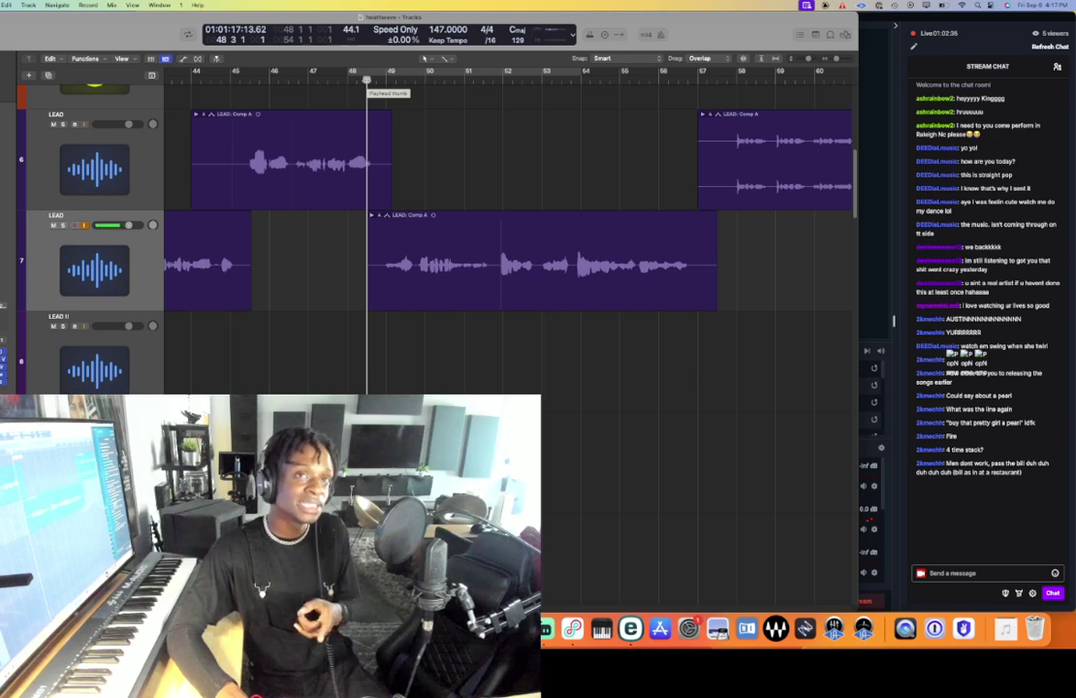
pyautogui.press('r')
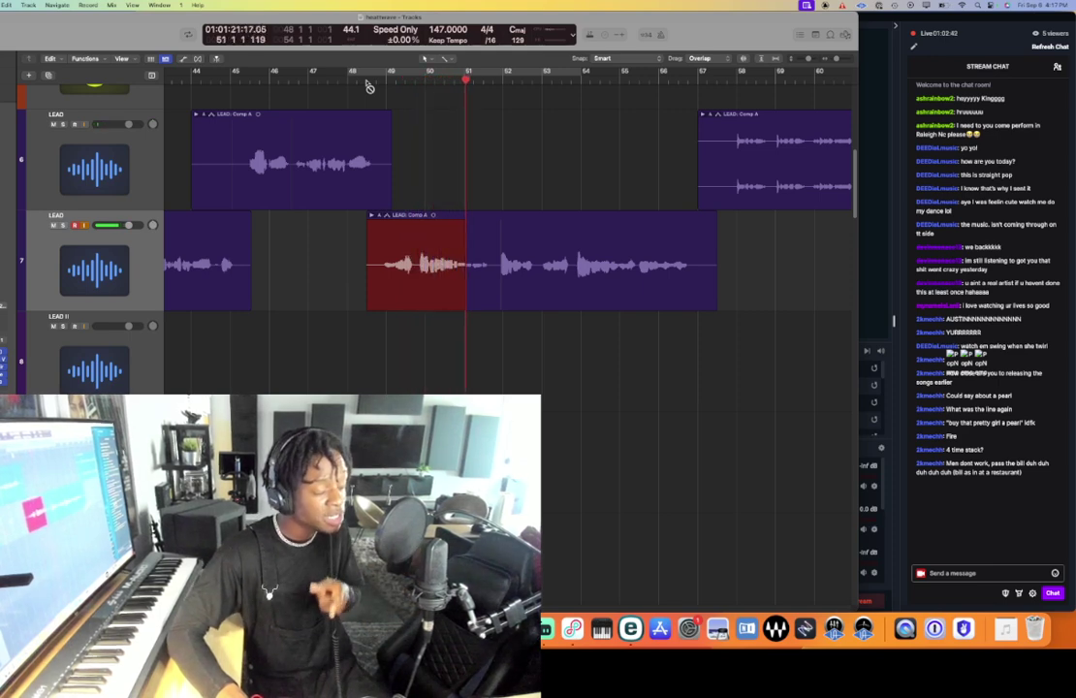
pyautogui.press('space')
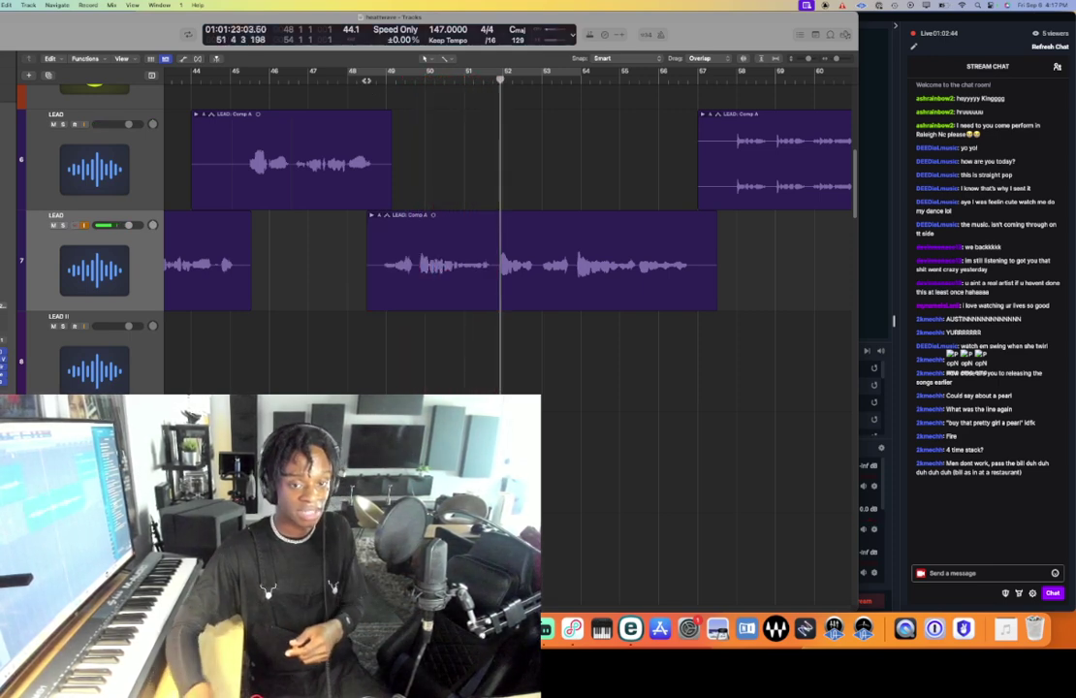
# - Record a fifth take on LEAD track 7 from bar 48 beat 3 to about bar 52
pyautogui.click(367, 84)
pyautogui.press('r')
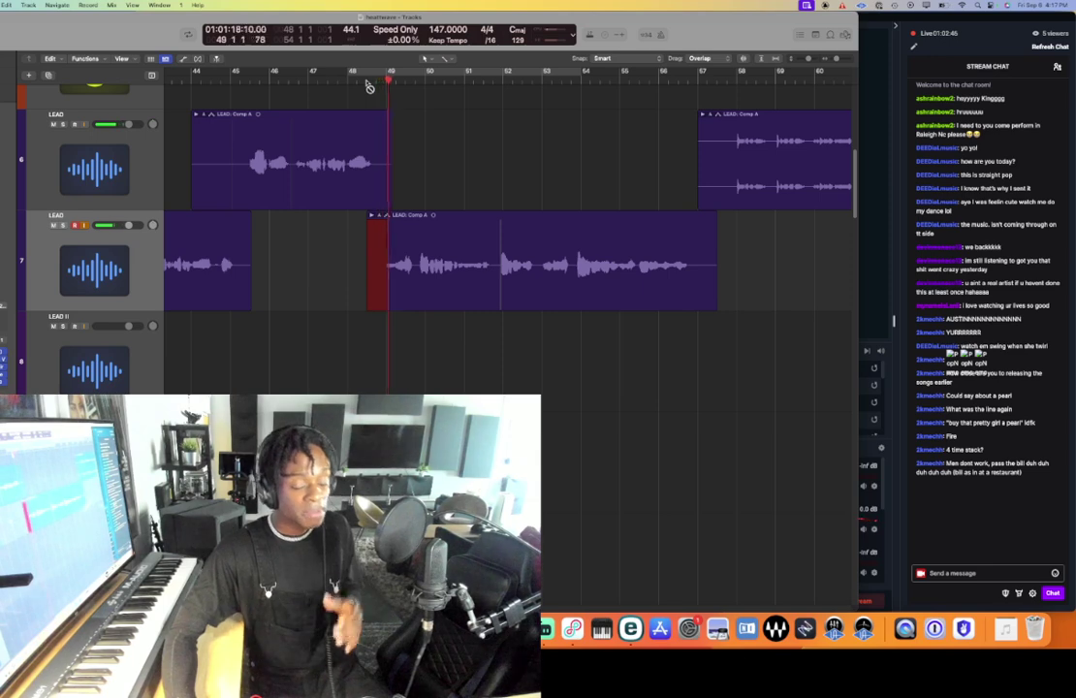
pyautogui.hscroll(-3, 469, 307)
pyautogui.hscroll(-1, 469, 305)
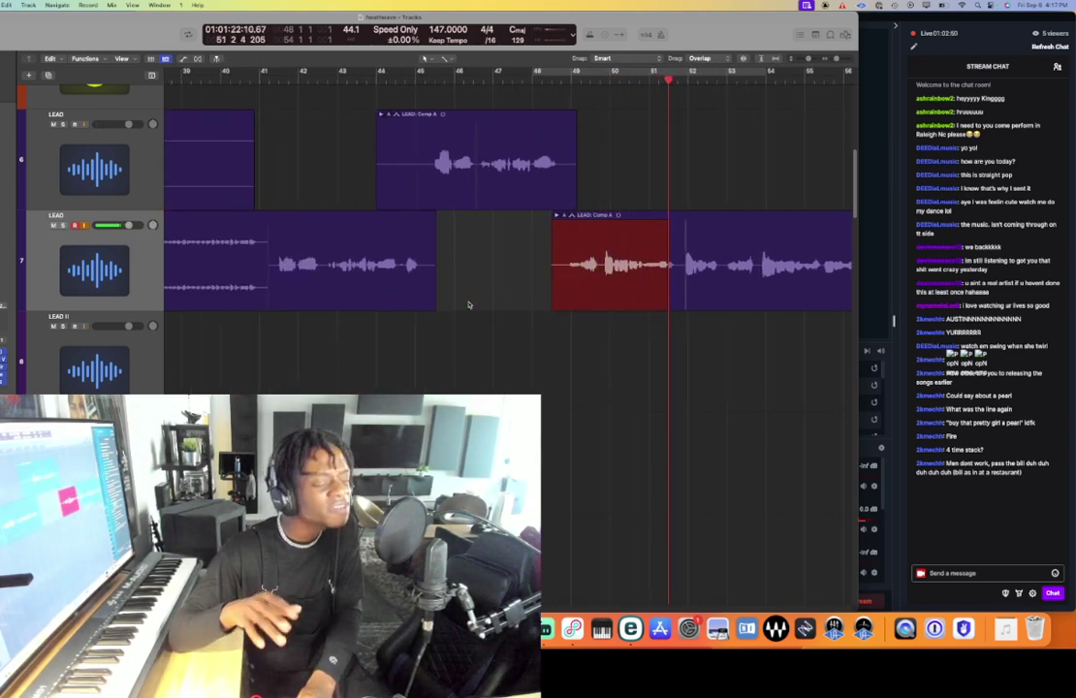
pyautogui.press('space')
# - Expand the LEAD take folder, remove the Take 1 section after bar 52 from the comp and collapse the folder
pyautogui.doubleClick(640, 257)
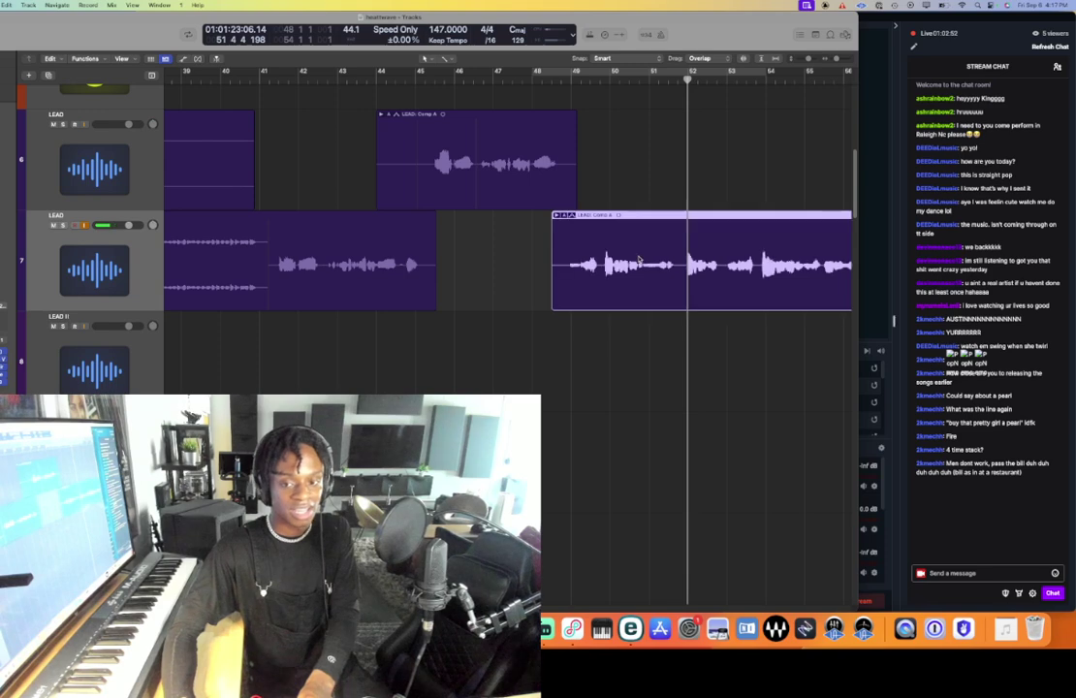
pyautogui.press('super+Up')
pyautogui.press('super+Up')
pyautogui.press('super+Up')
pyautogui.press('super+Up')
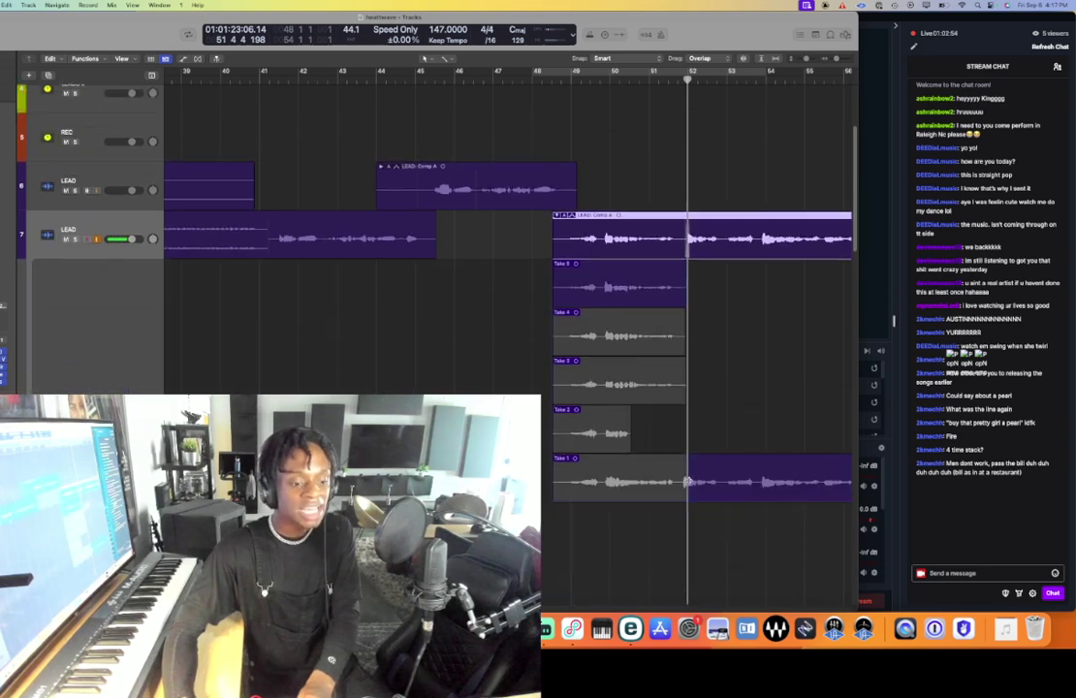
pyautogui.keyDown('shift'); pyautogui.click(822, 456); pyautogui.keyUp('shift')
pyautogui.doubleClick(691, 224)
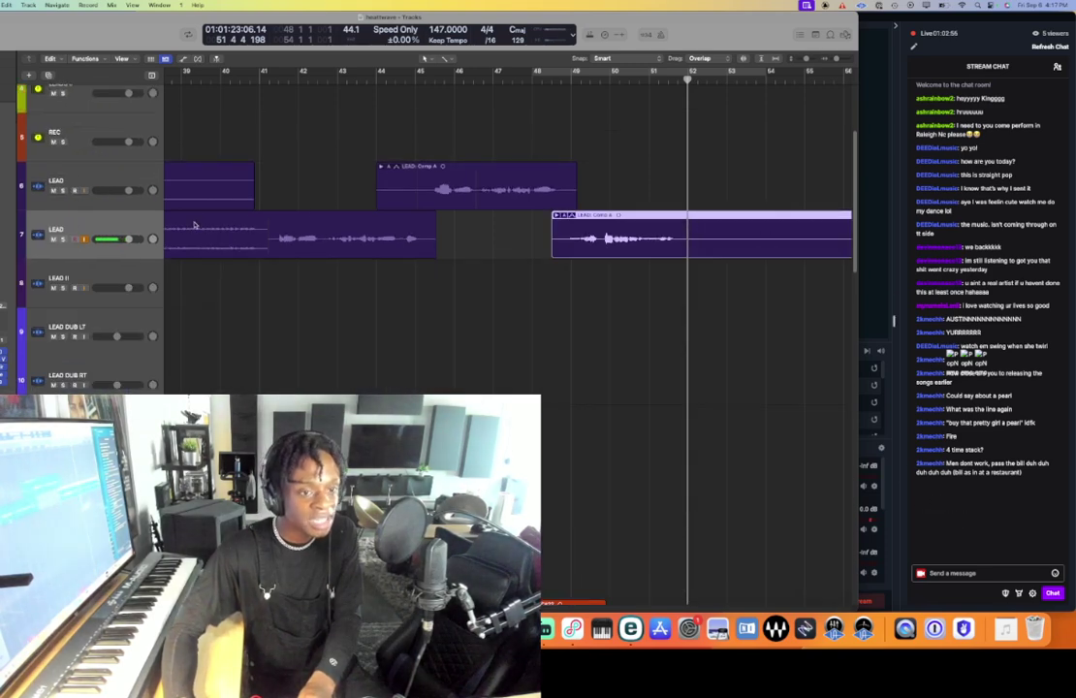
# - Select the LEAD II track and play back the LEAD comp from bar 48 beat 3
pyautogui.click(131, 270)
pyautogui.hscroll(5, 446, 273)
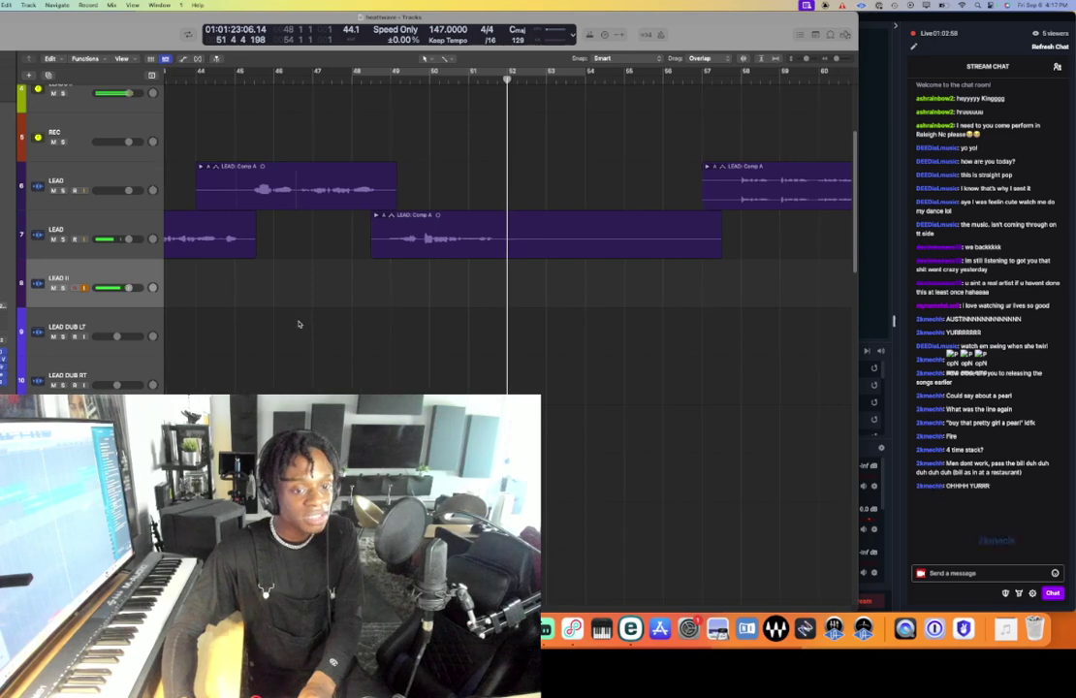
pyautogui.press('x')
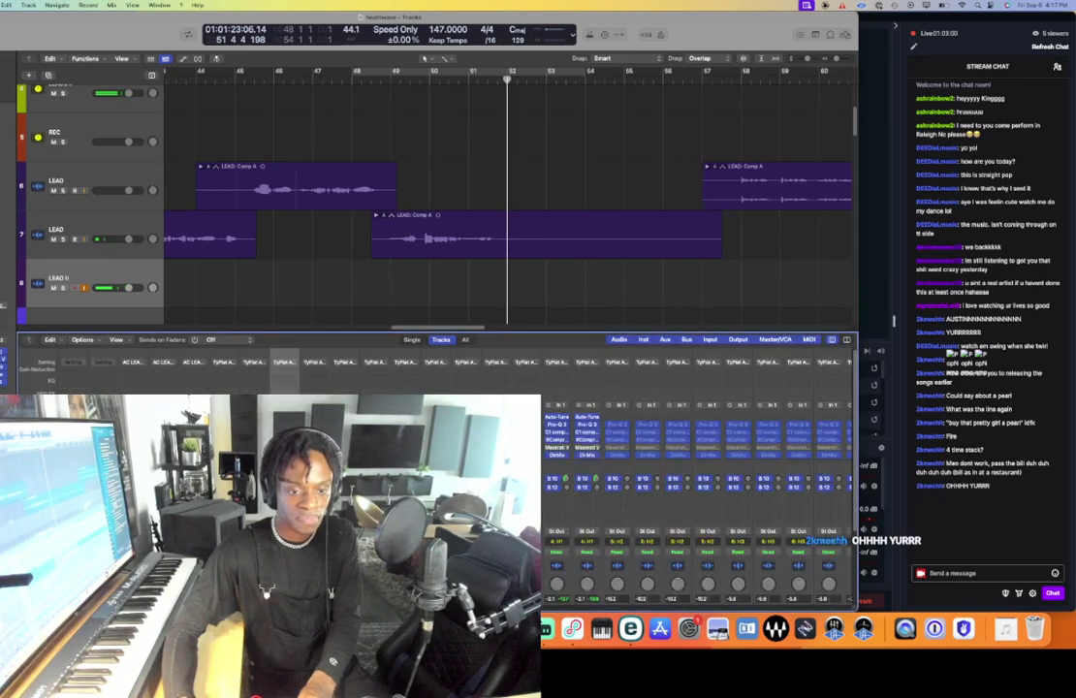
pyautogui.press('x')
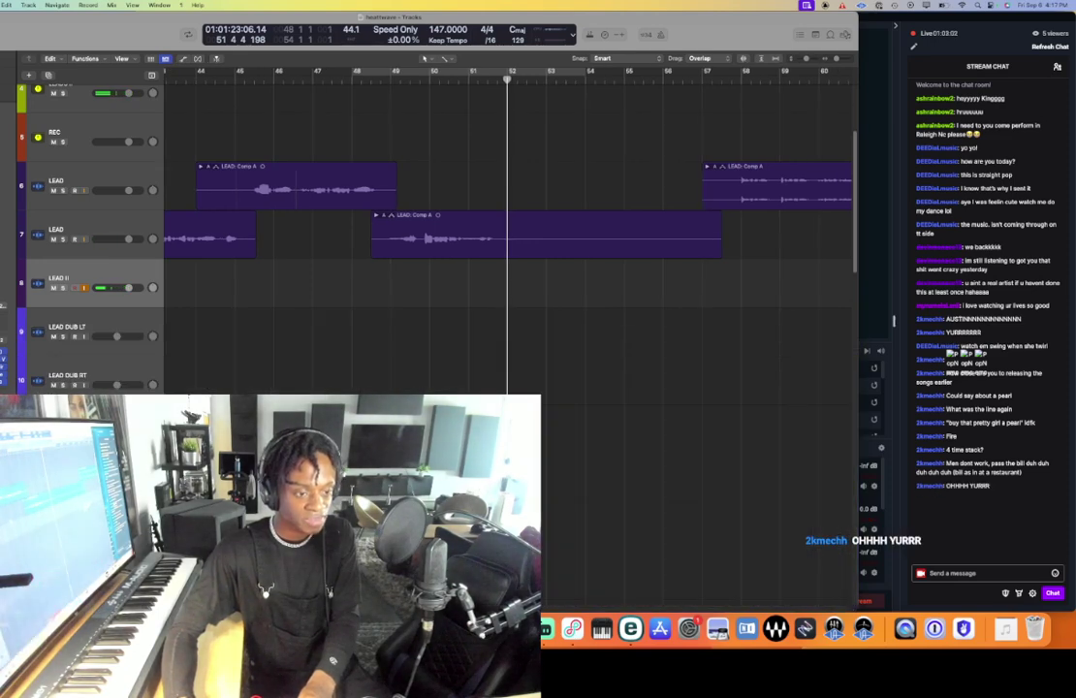
pyautogui.moveTo(492, 81); pyautogui.dragTo(483, 81)
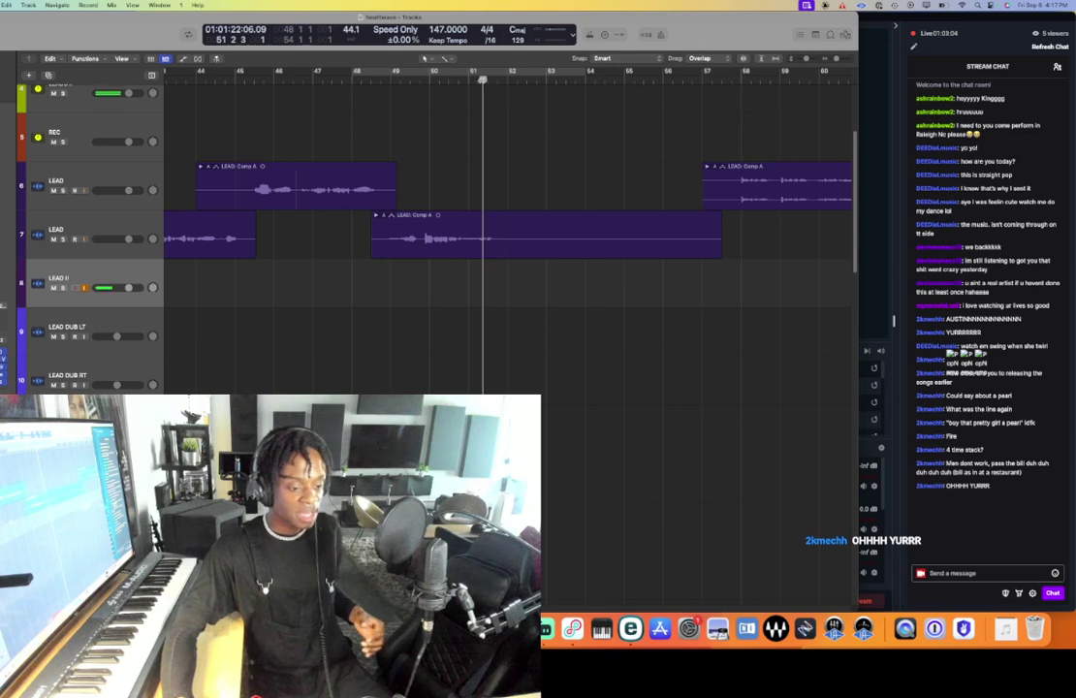
pyautogui.click(445, 82)
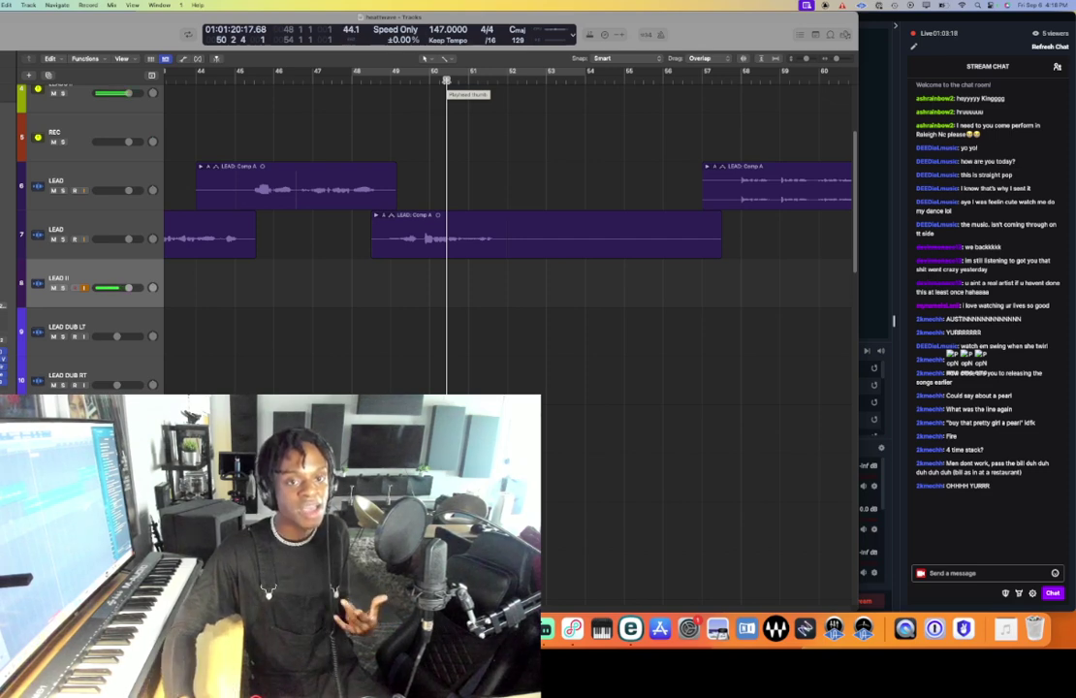
pyautogui.click(371, 79)
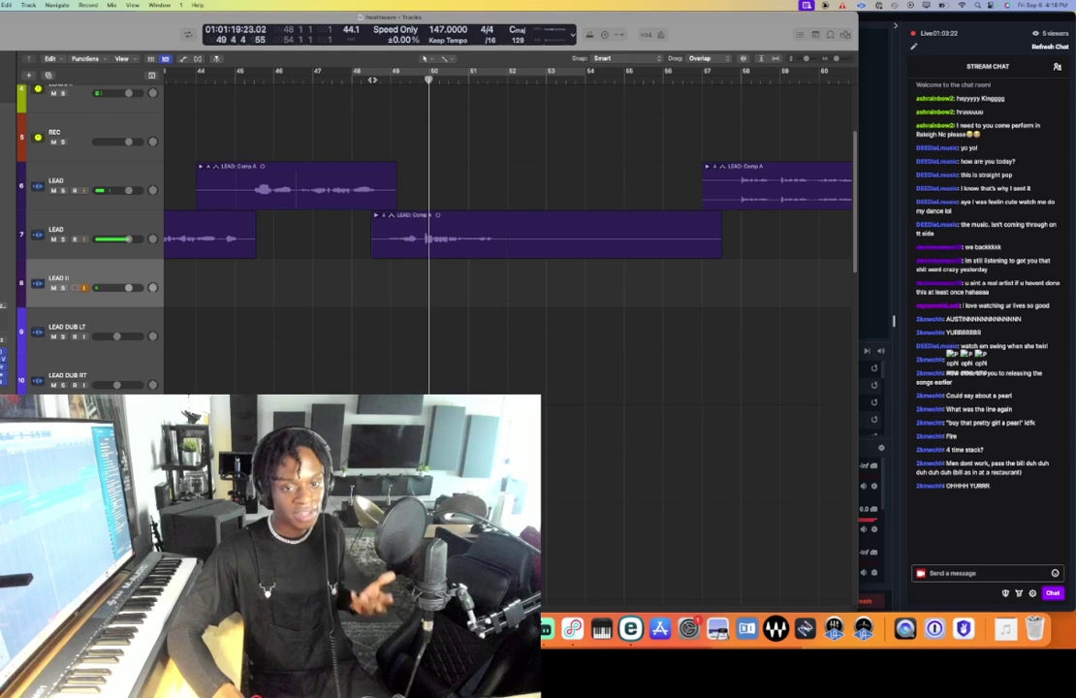
# - Comp a short Take 4 section just after bar 50 into the LEAD take folder, restoring Take 5 before it
pyautogui.doubleClick(437, 248)
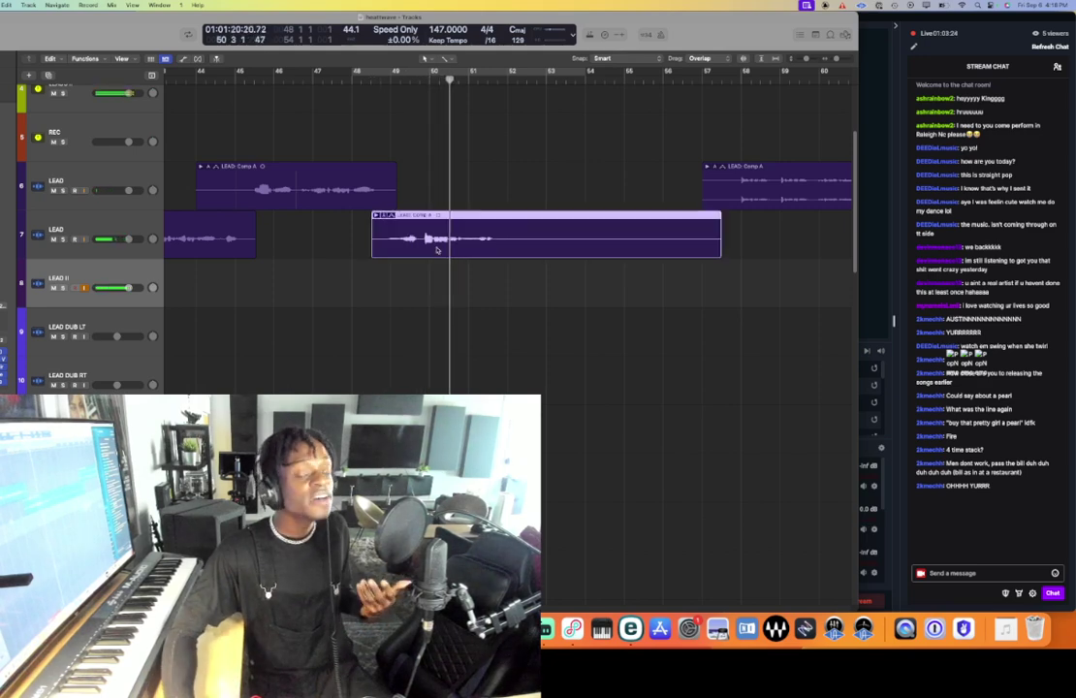
pyautogui.moveTo(424, 337); pyautogui.dragTo(440, 338)
pyautogui.click(421, 81)
pyautogui.press('space')
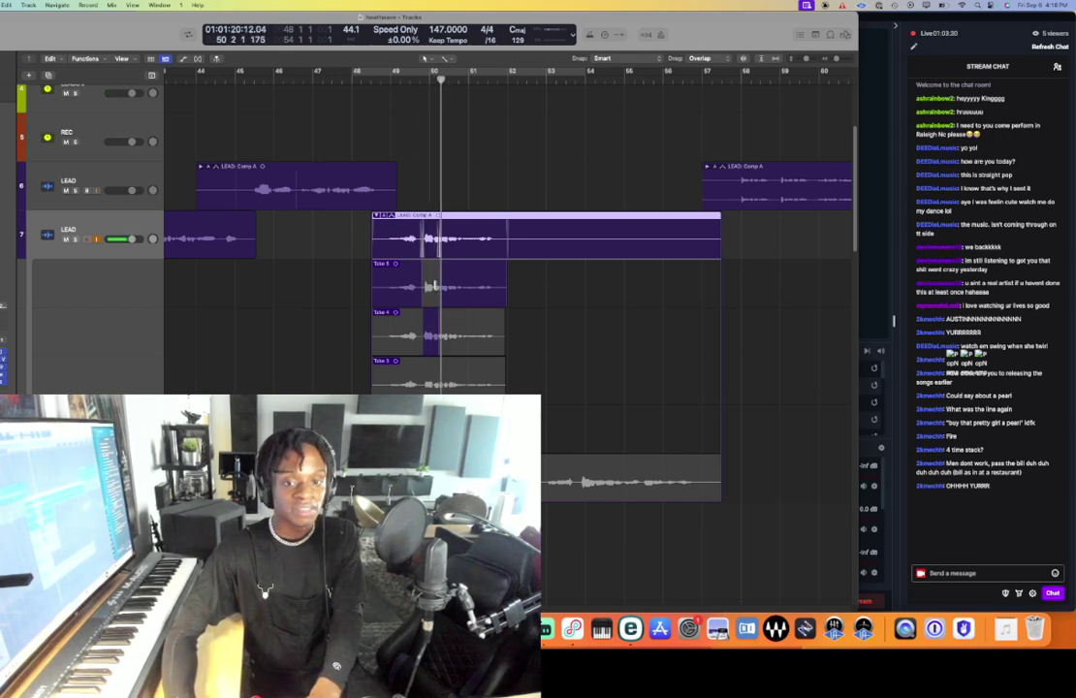
pyautogui.moveTo(432, 279); pyautogui.dragTo(423, 280)
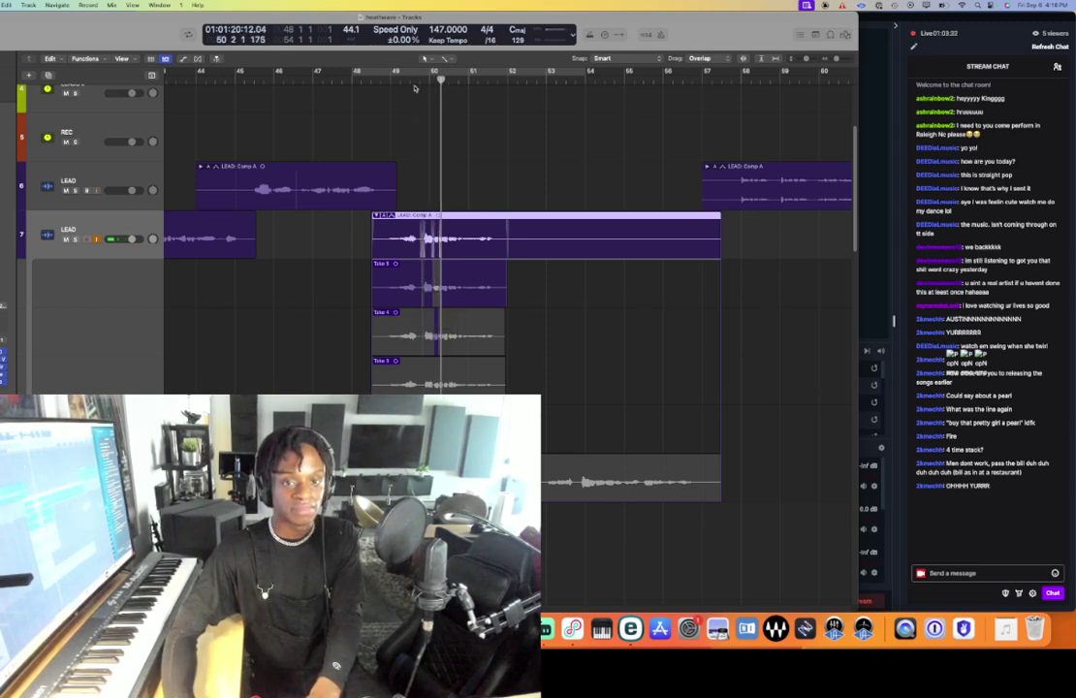
# - Play back the edited comp around bar 50, collapse the take folder and return the playhead to bar 48 beat 3
pyautogui.click(415, 82)
pyautogui.press('space')
pyautogui.press('super+Right')
pyautogui.press('super+Right')
pyautogui.press('super+Right')
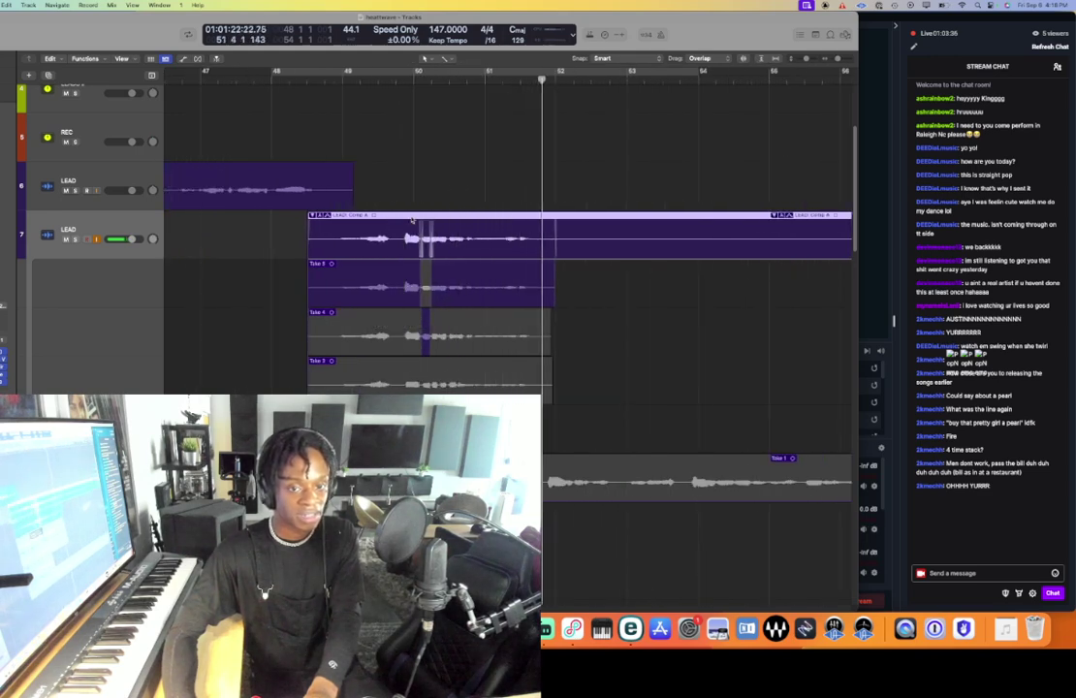
pyautogui.click(312, 216)
pyautogui.click(308, 82)
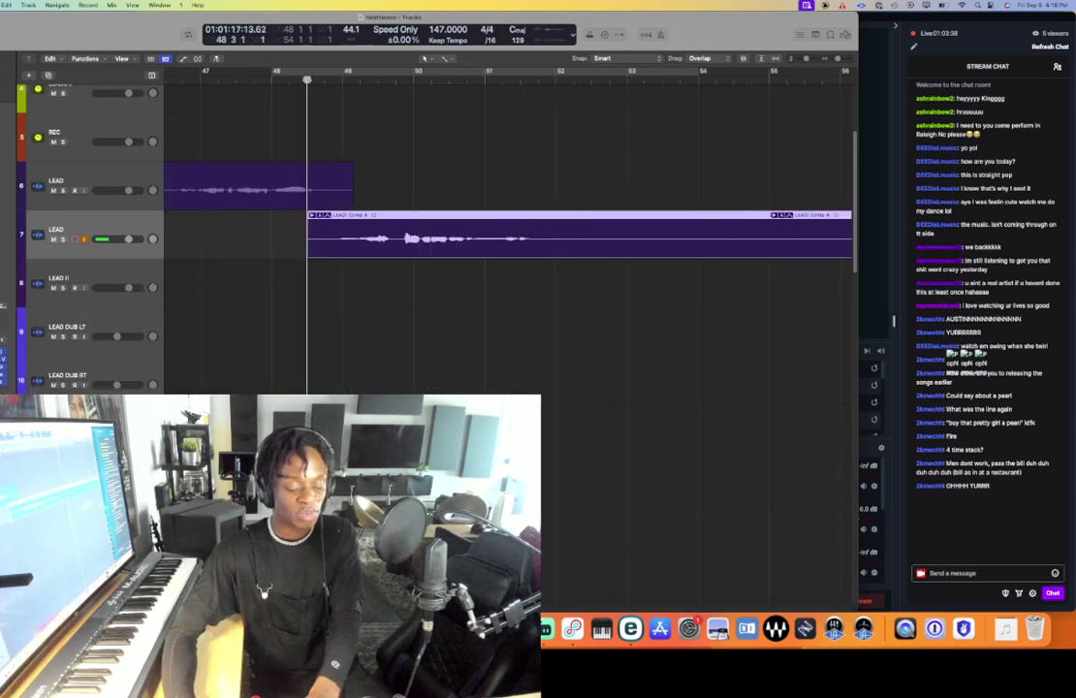
# - Record another full take into the LEAD take folder from bar 48 beat 3 to bar 52
pyautogui.press('r')
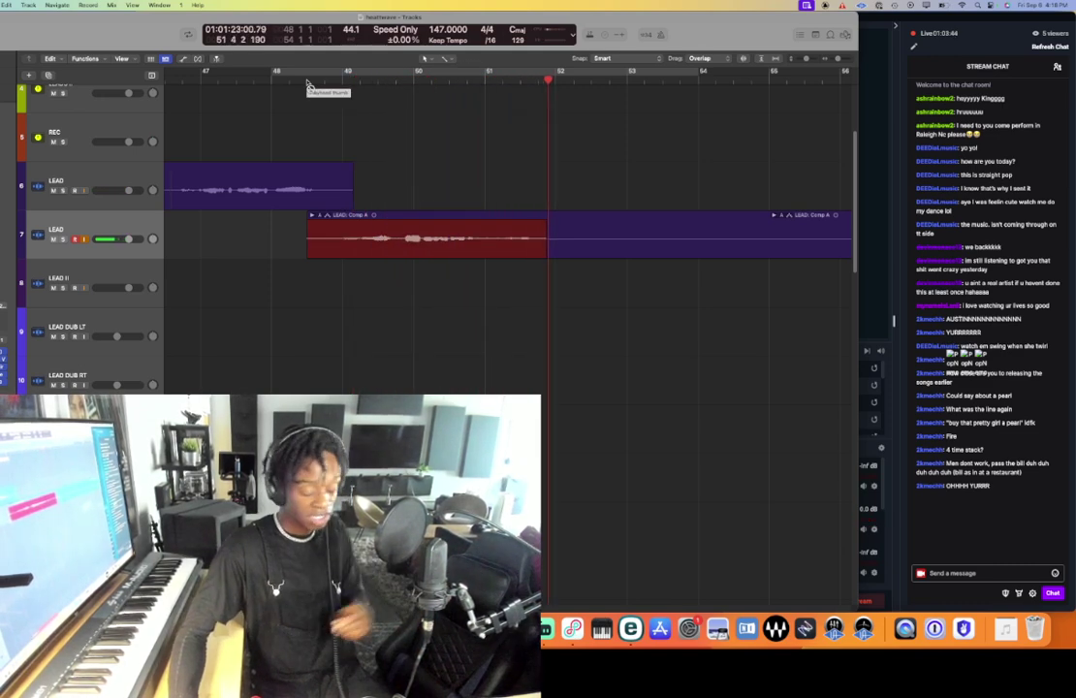
pyautogui.press('space')
# - Record a vocal line on the LEAD II track from bar 51 to just after bar 54
pyautogui.click(150, 276)
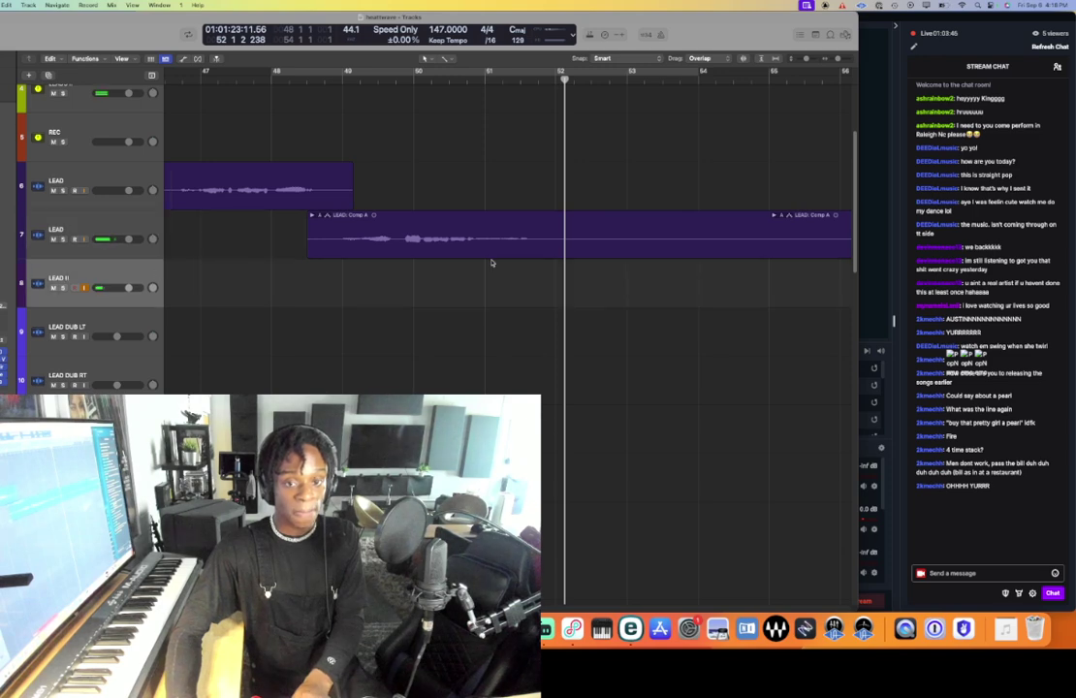
pyautogui.press('super+Left')
pyautogui.click(493, 78)
pyautogui.press('super+Left')
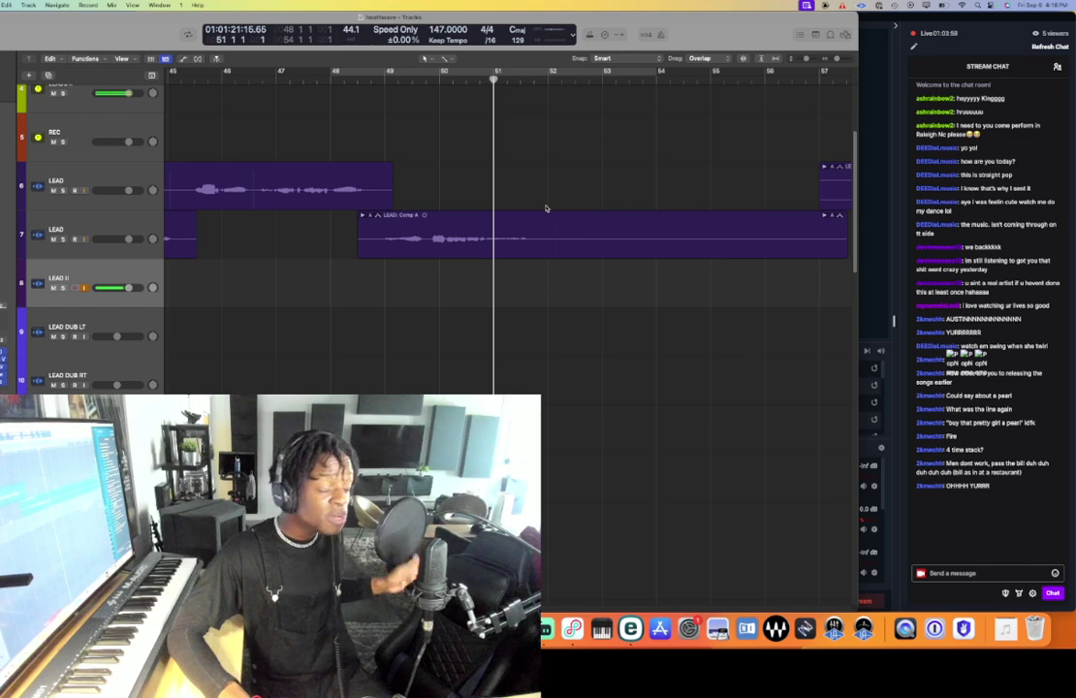
pyautogui.press('r')
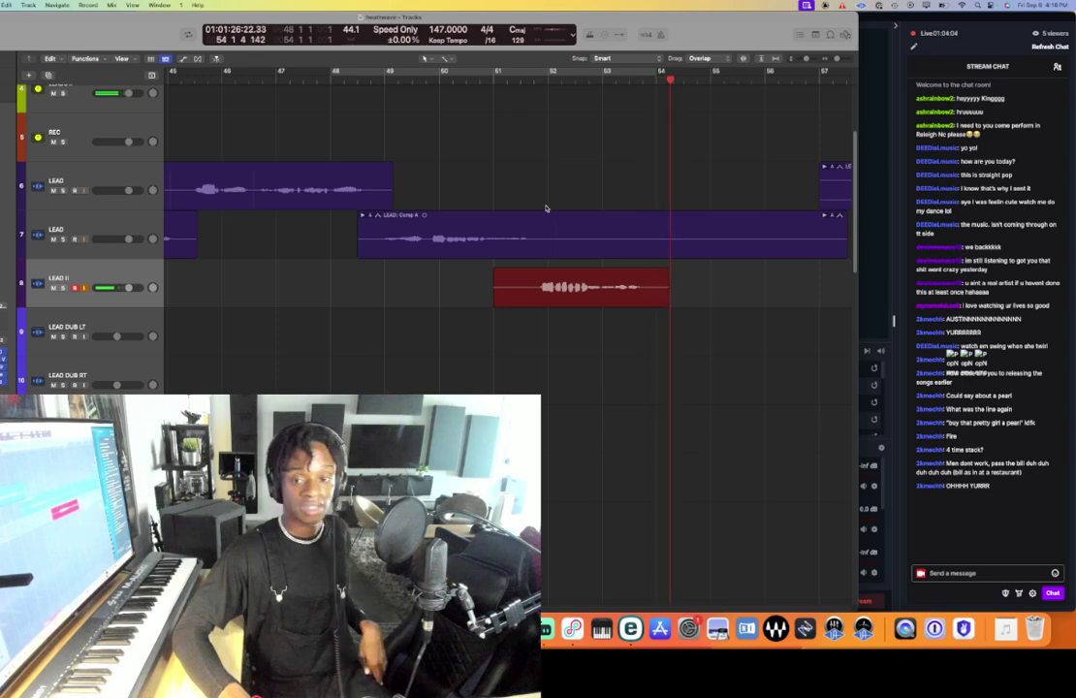
pyautogui.press('space')
# - Play back the LEAD comp together with the new LEAD II line from bar 48 to bar 54
pyautogui.click(333, 79)
pyautogui.press('space')
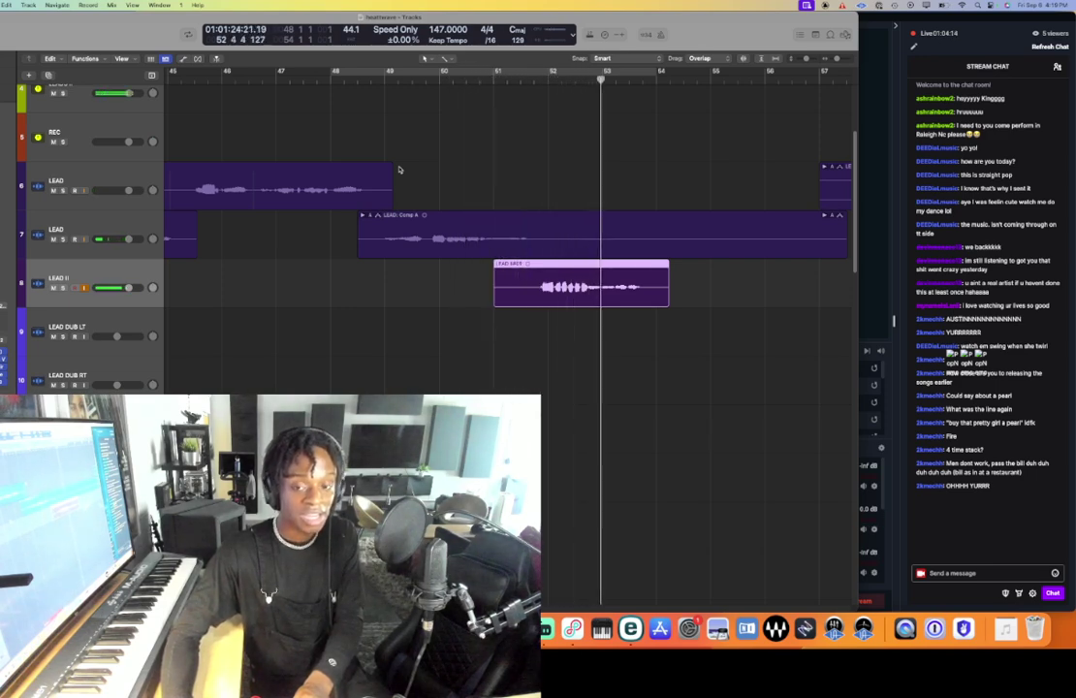
pyautogui.press('space')
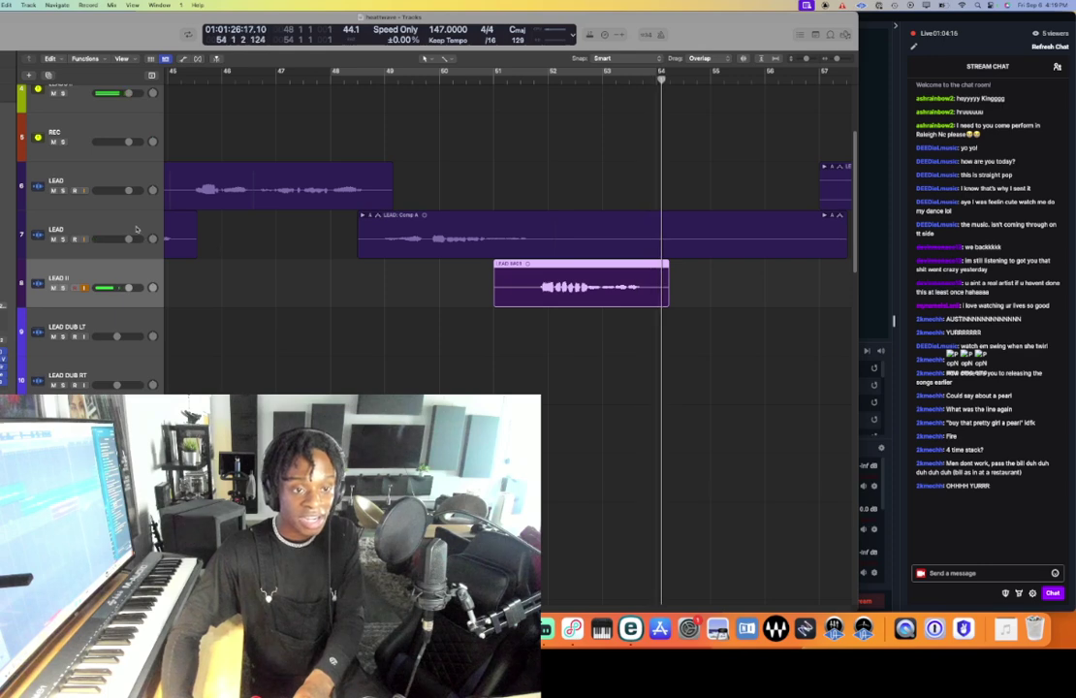
# - Select the LEAD track holding the bar 48 take folder and briefly play back from bar 57
pyautogui.click(136, 232)
pyautogui.scroll(-4, 607, 271)
pyautogui.scroll(1, 607, 271)
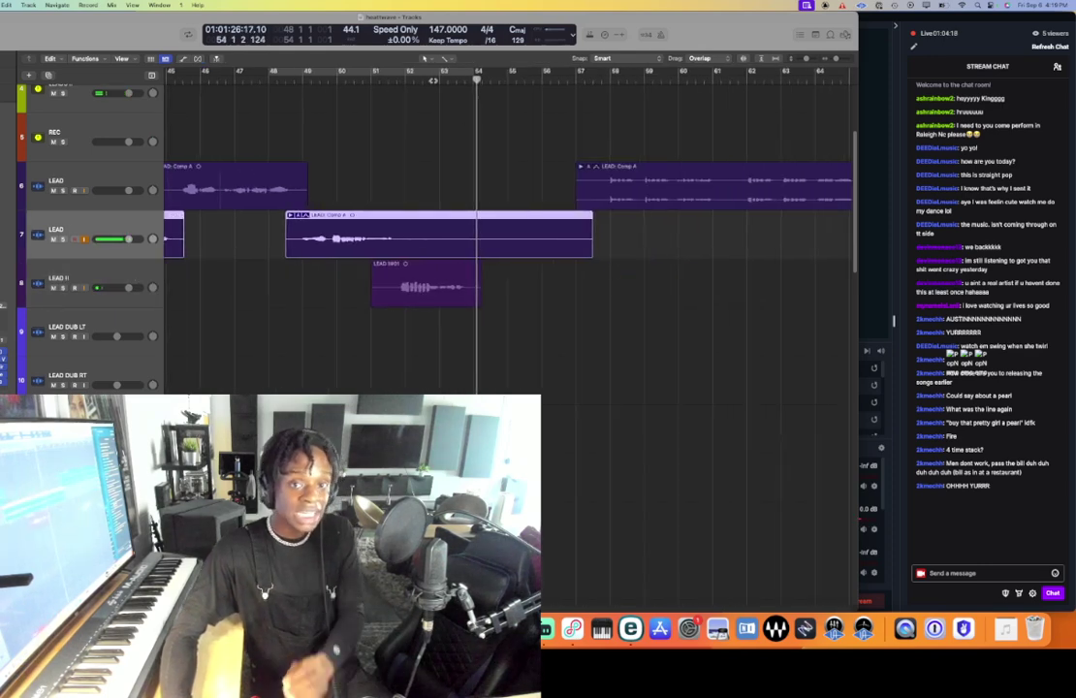
pyautogui.click(436, 80)
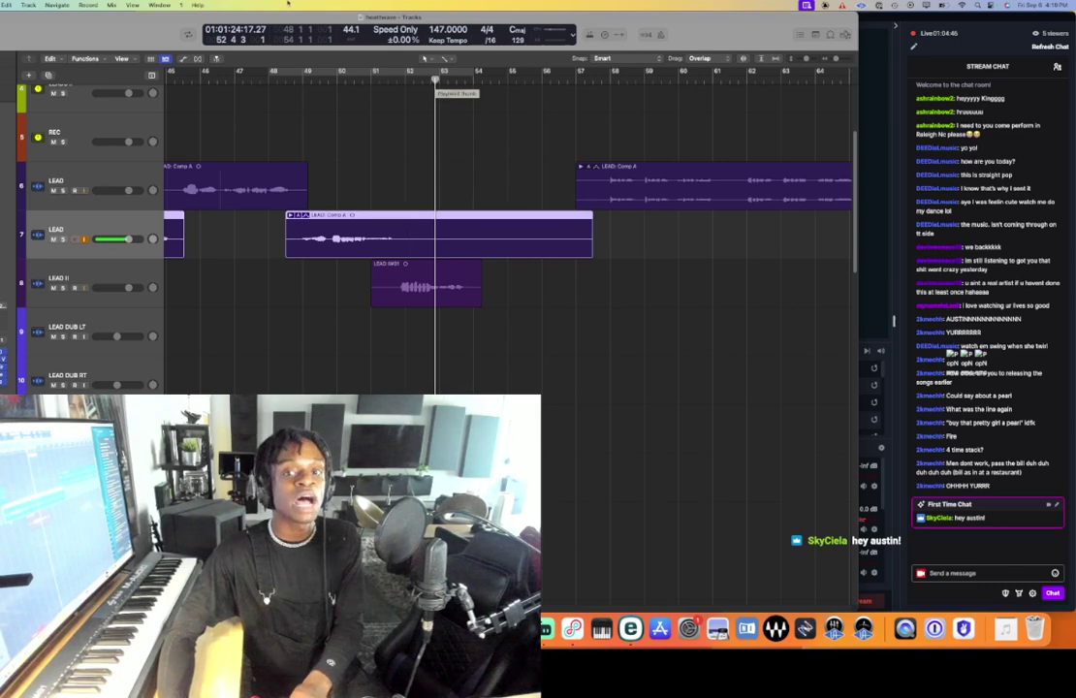
pyautogui.click(576, 74)
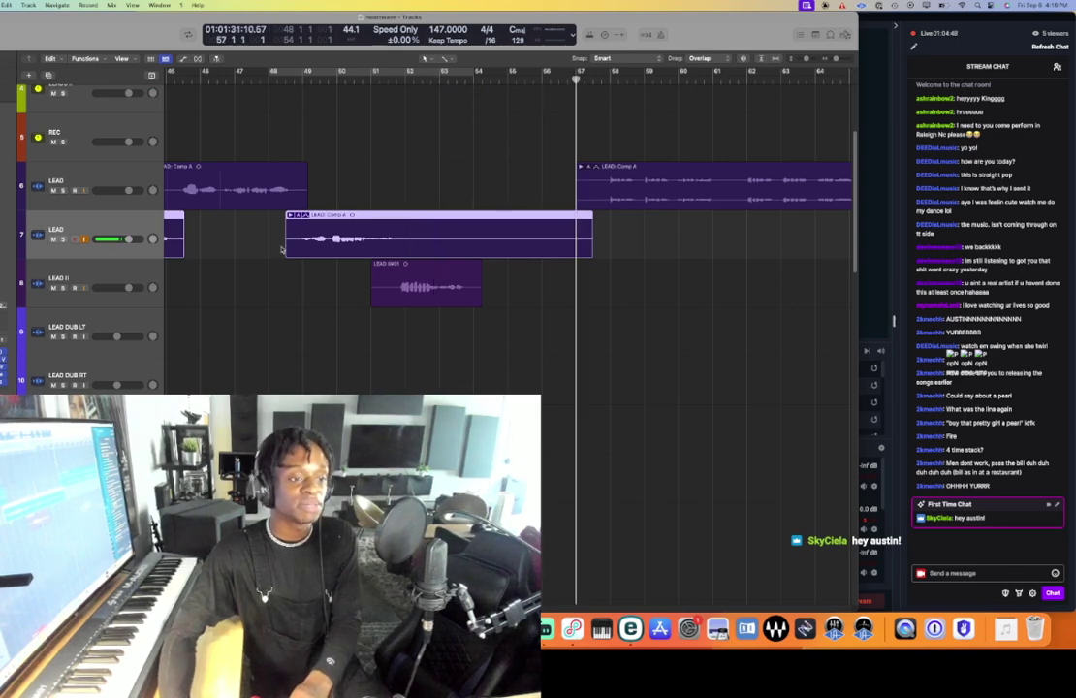
pyautogui.press('space')
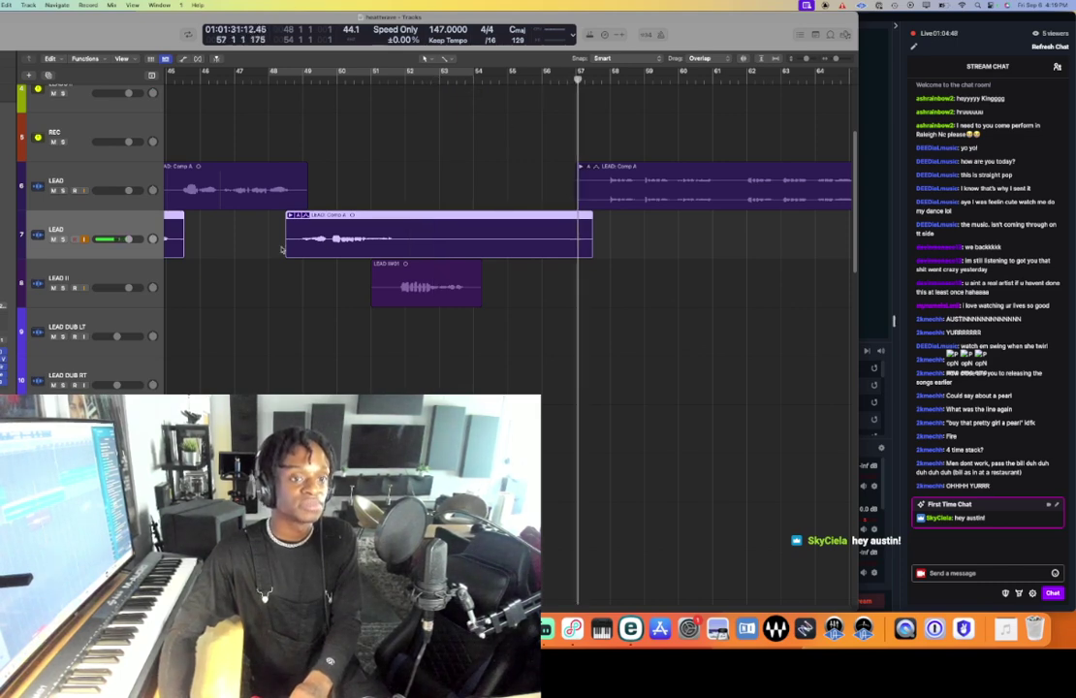
# - Record short LEAD takes from bar 53 beat 3, returning the playhead to the start point after each attempt
pyautogui.click(458, 79)
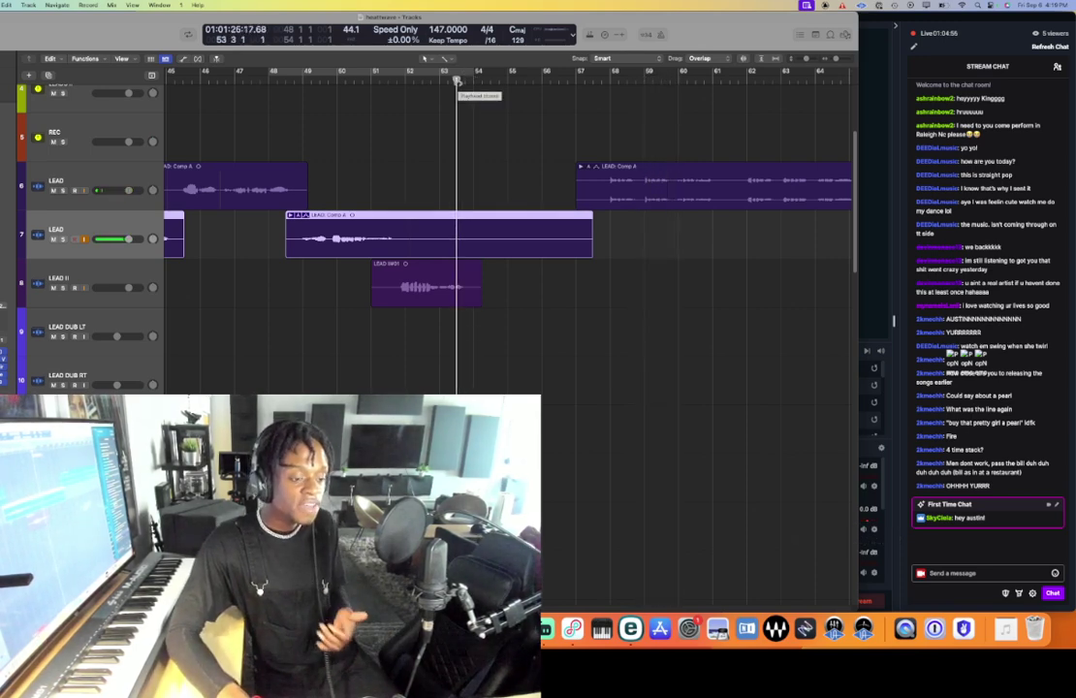
pyautogui.press('r')
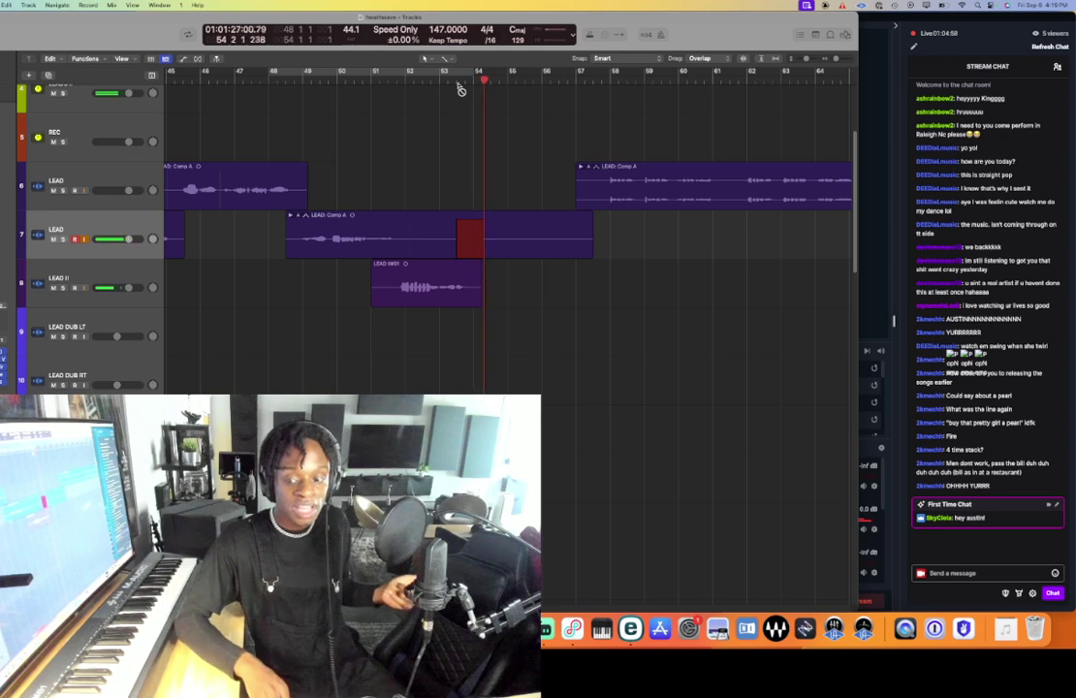
pyautogui.press('space')
pyautogui.click(458, 81)
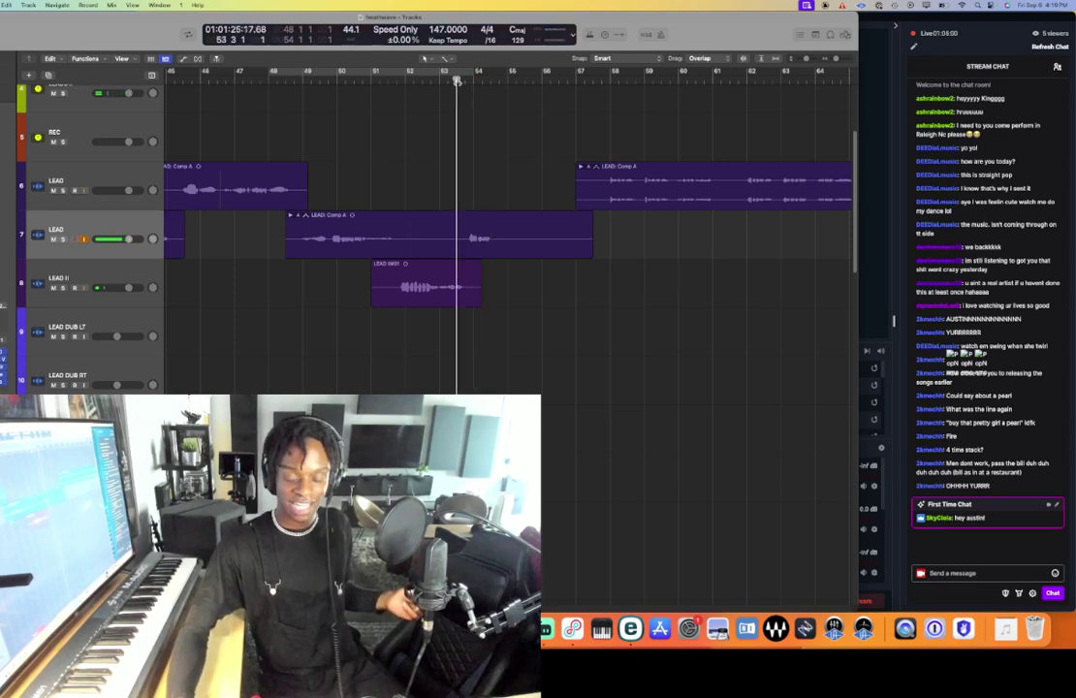
pyautogui.press('r')
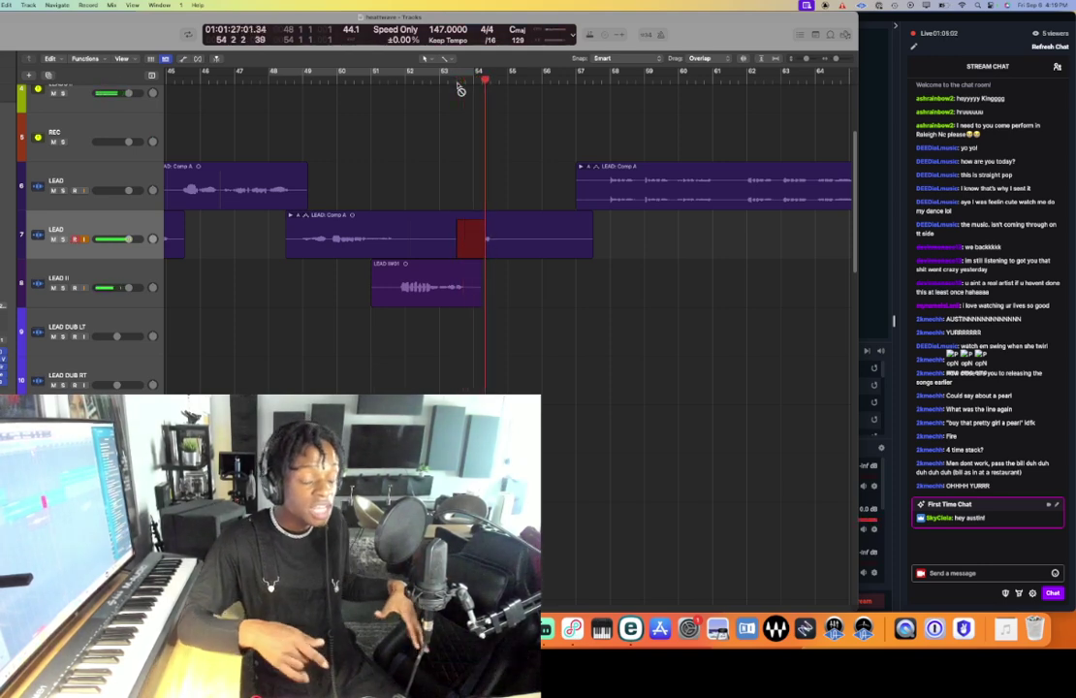
pyautogui.press('space')
pyautogui.click(458, 82)
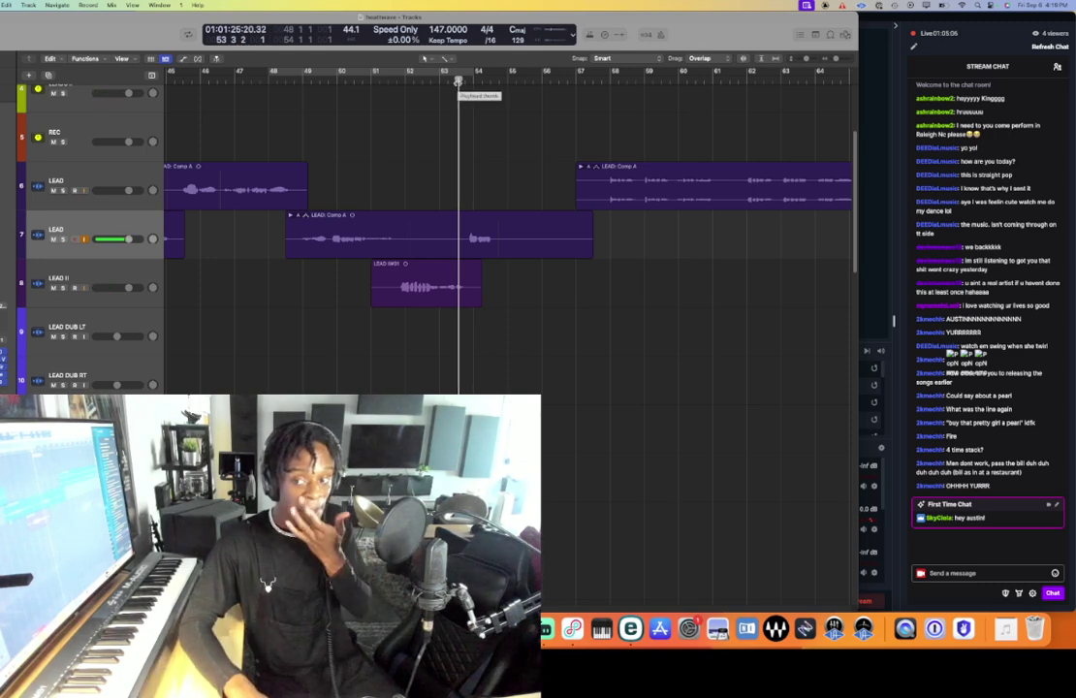
pyautogui.press('r')
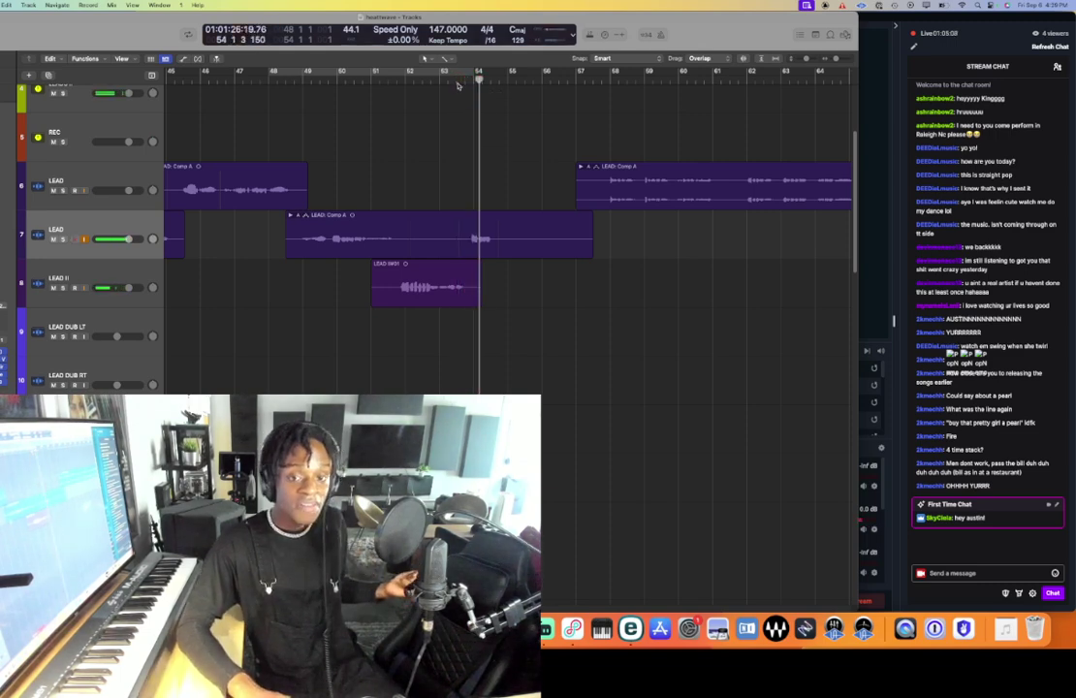
pyautogui.click(457, 83)
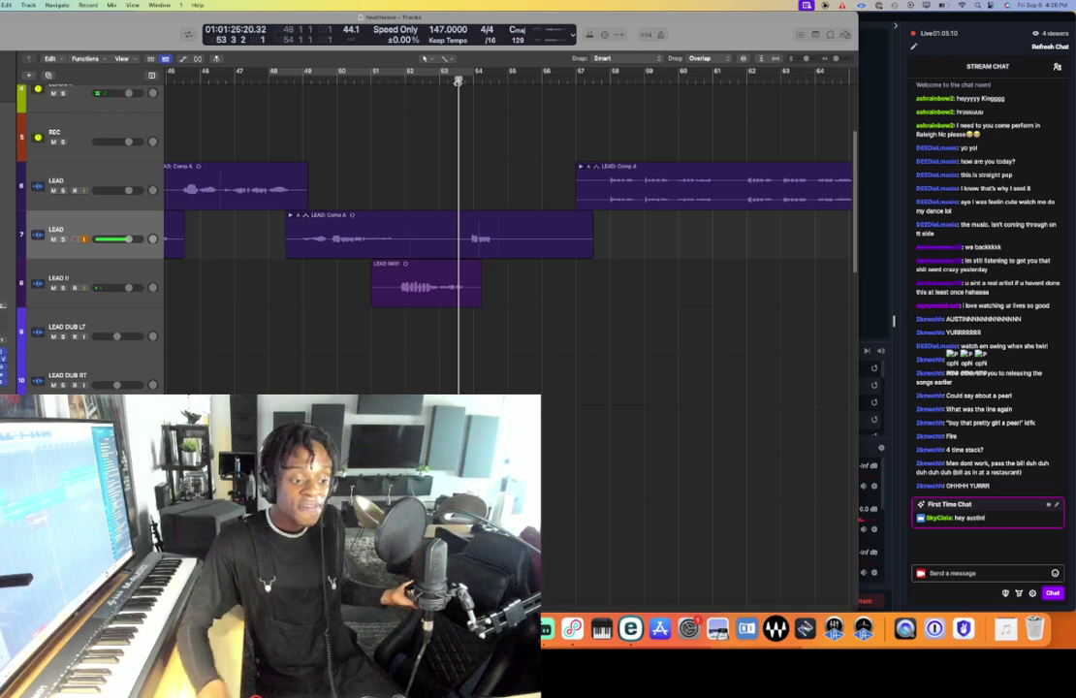
# - Record a longer LEAD take from bar 53 beat 3 past bar 55, followed by a short retake
pyautogui.click(456, 82)
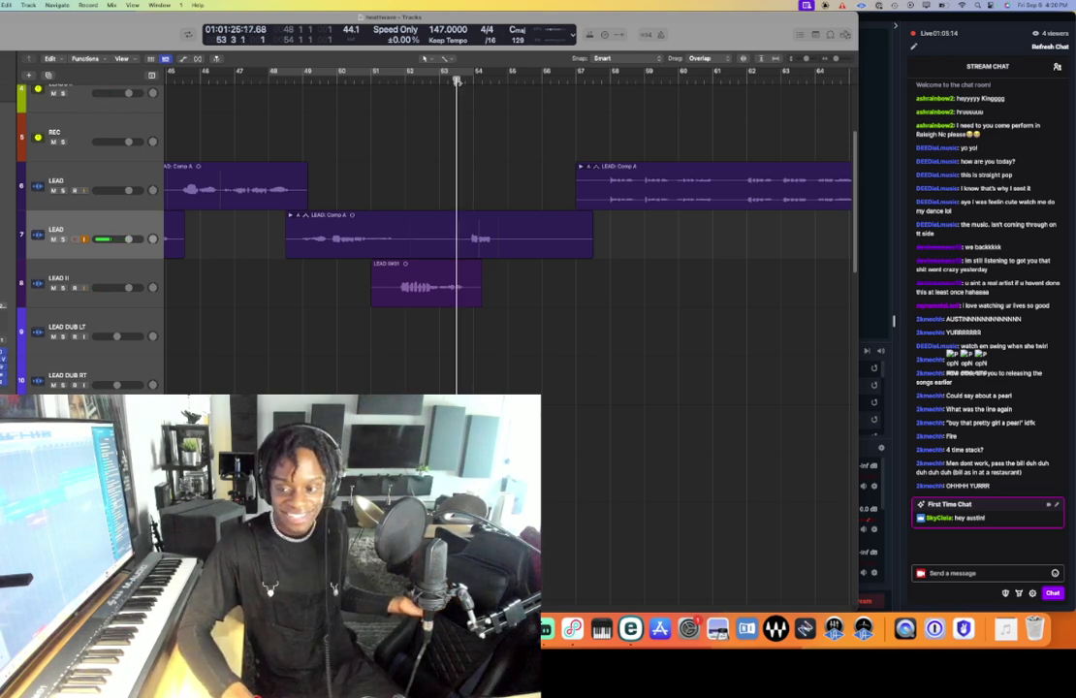
pyautogui.press('r')
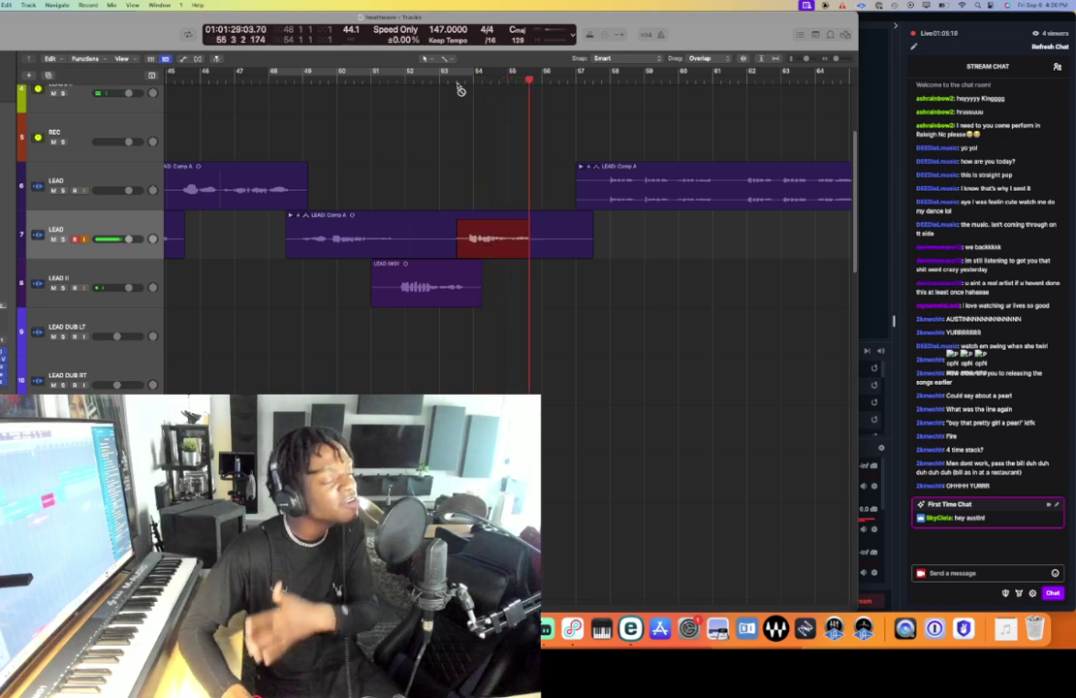
pyautogui.press('space')
pyautogui.click(457, 82)
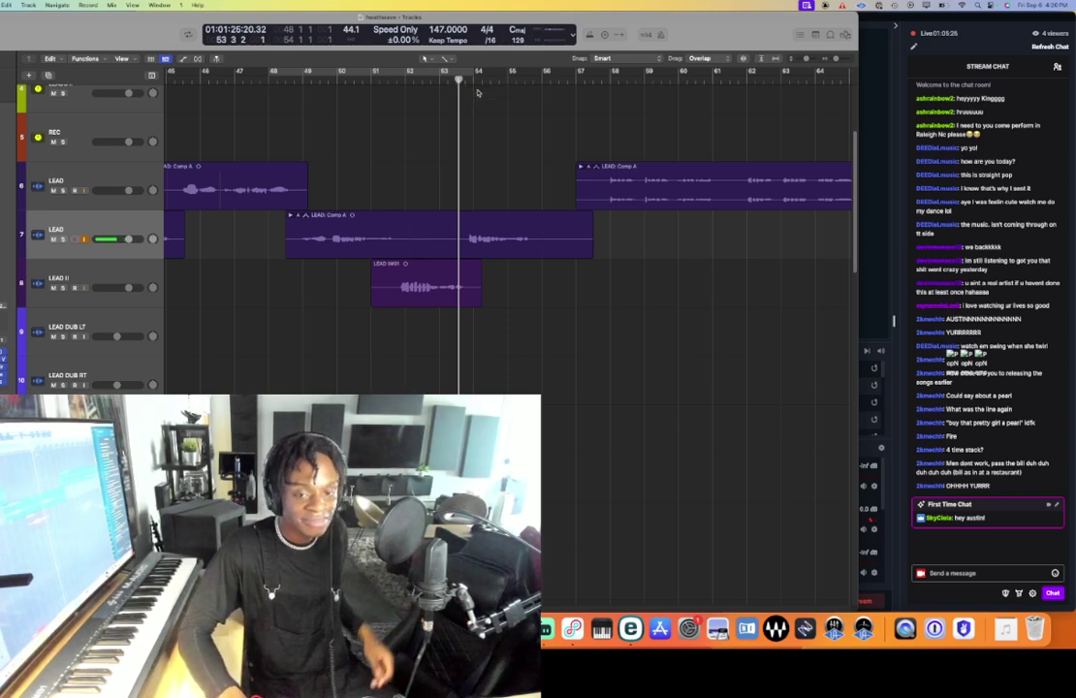
pyautogui.press('r')
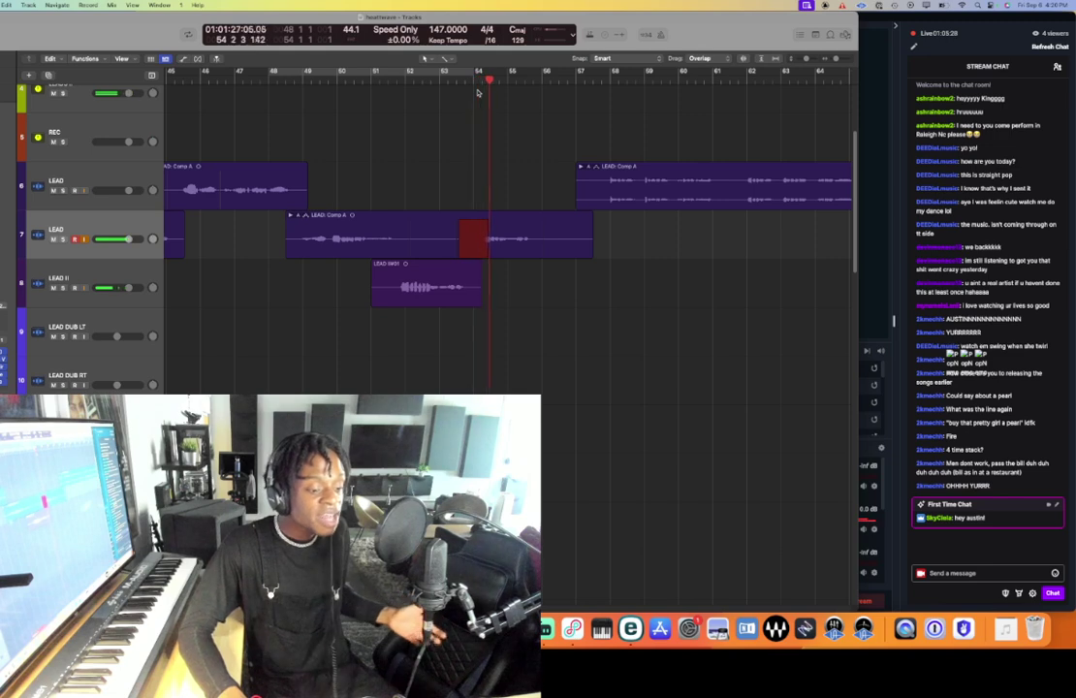
pyautogui.press('space')
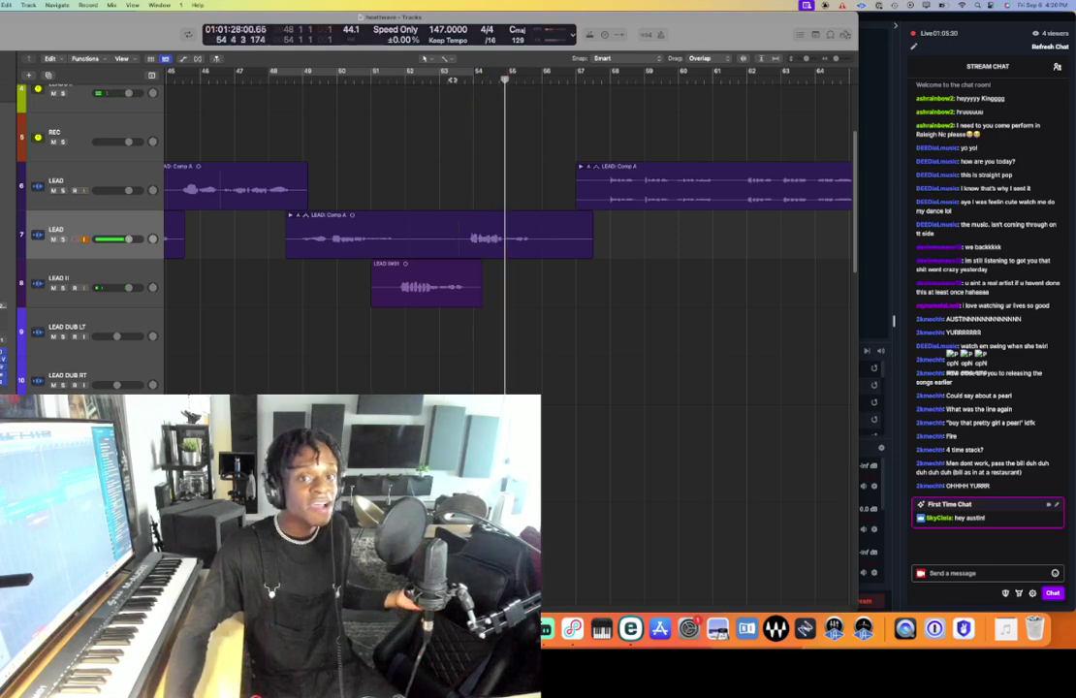
# - Record a LEAD take from bar 53 beat 3 to bar 56 and play the section back from about bar 46
pyautogui.click(459, 80)
pyautogui.press('r')
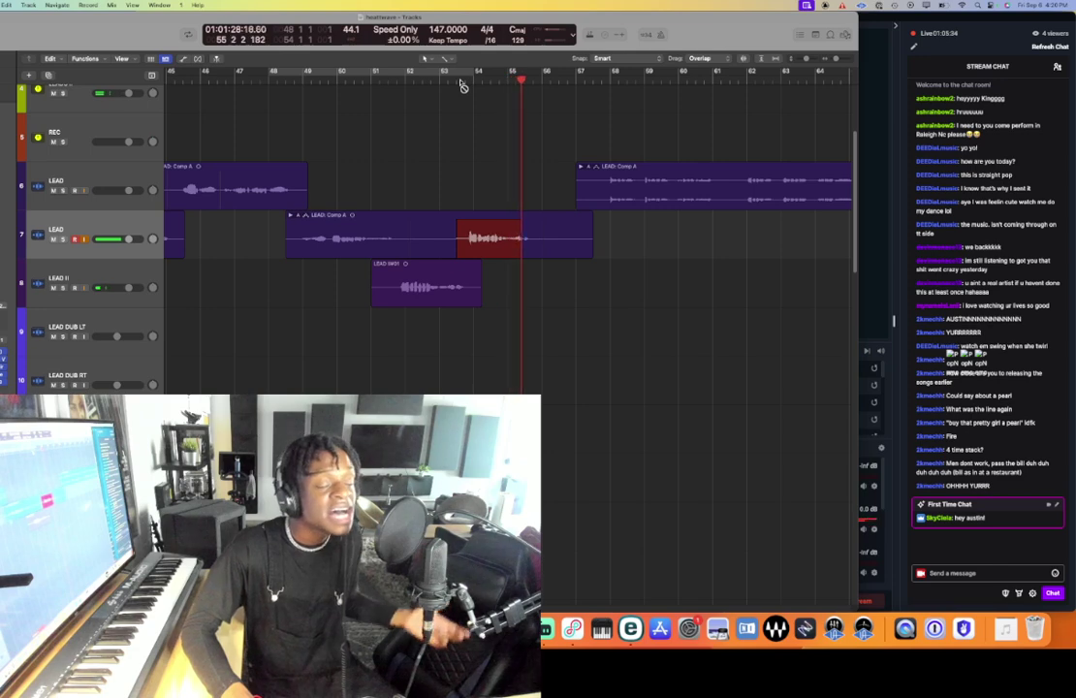
pyautogui.press('space')
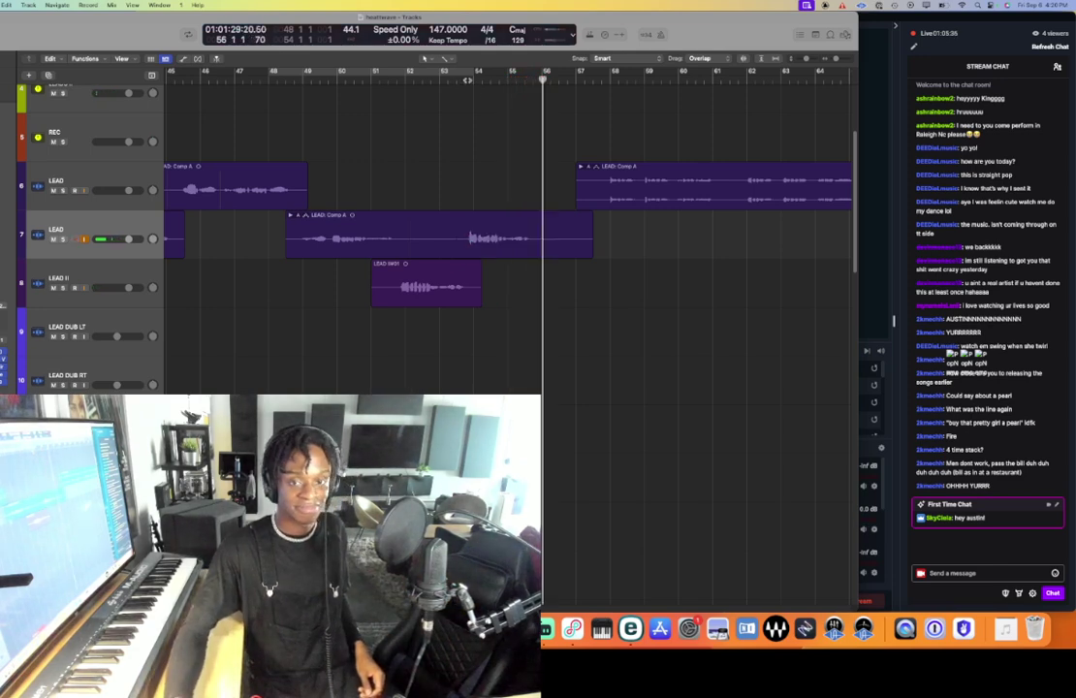
pyautogui.moveTo(258, 84); pyautogui.dragTo(217, 82)
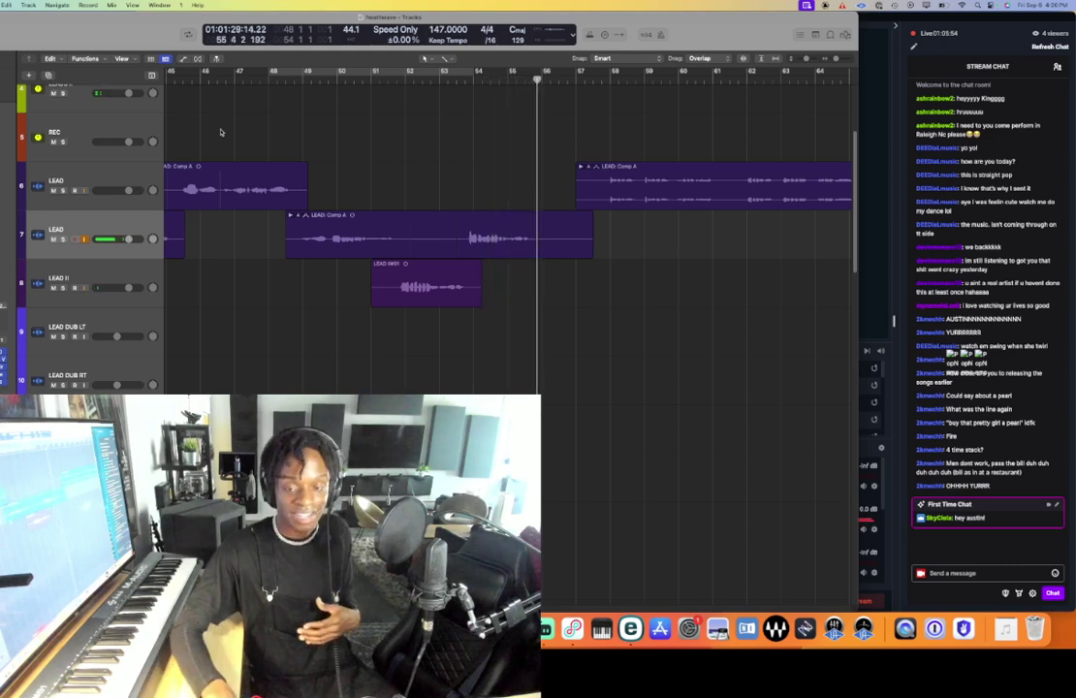
# - Record one more LEAD take of the line from bar 53 beat 3 to the end of bar 55
pyautogui.click(456, 78)
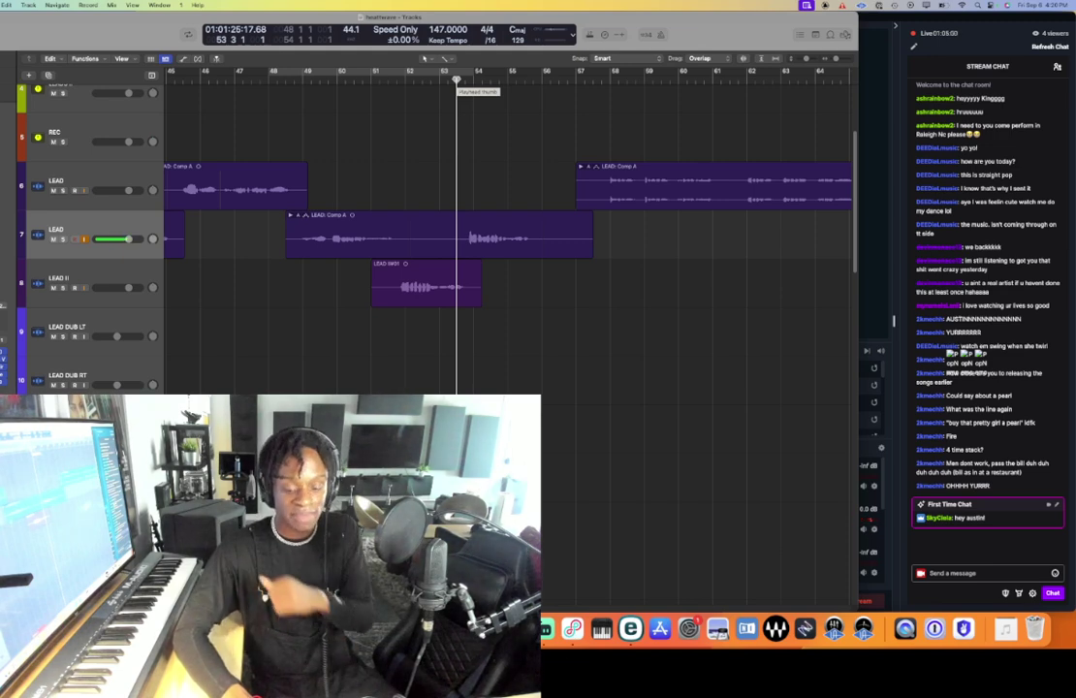
pyautogui.press('r')
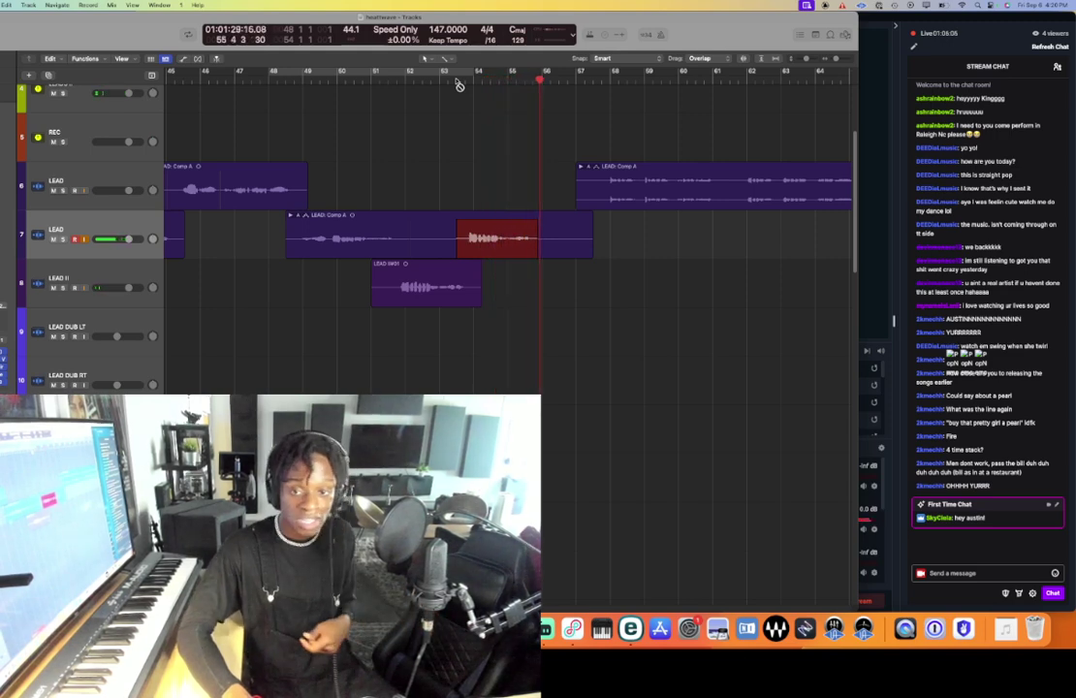
pyautogui.press('space')
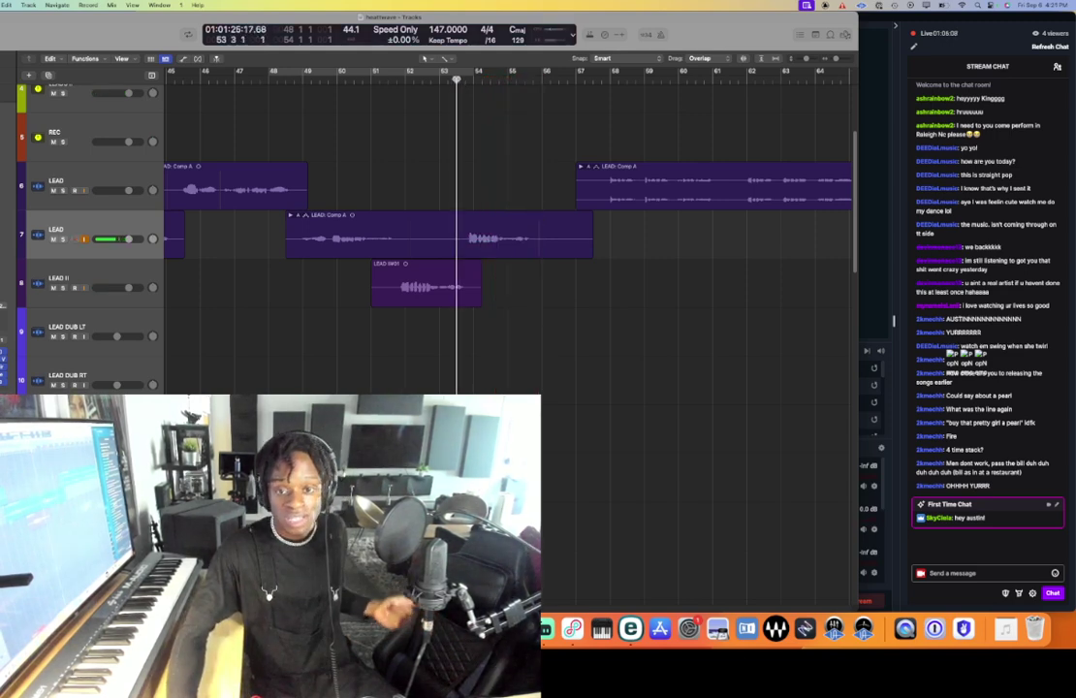
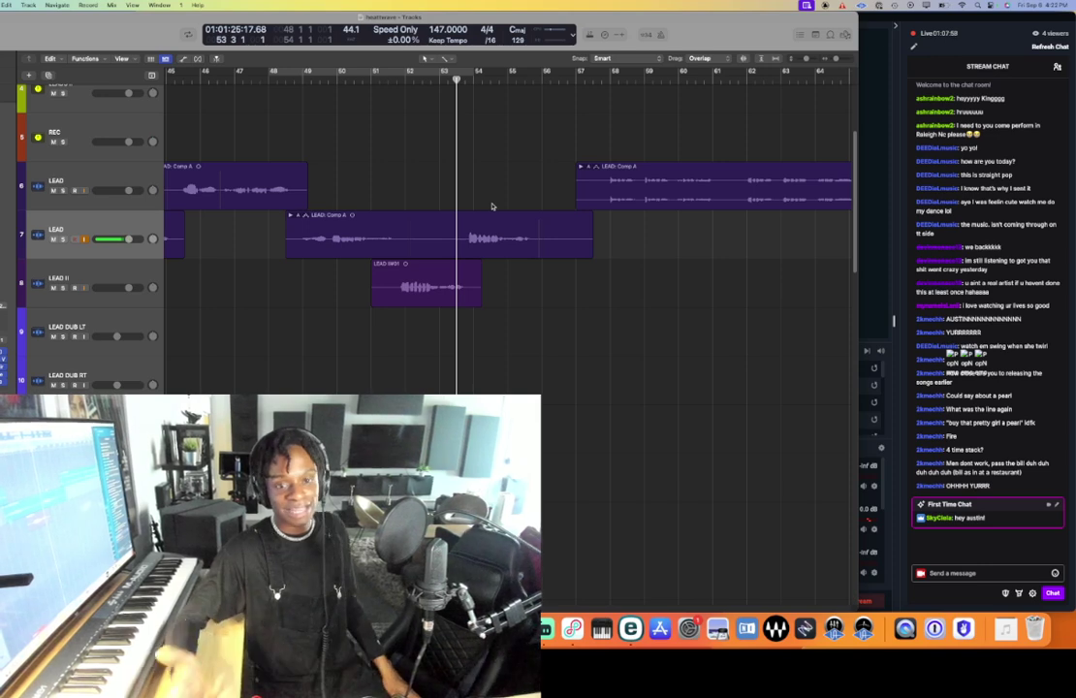
# - Play back the lead vocals from bar 45 through the end of bar 55
pyautogui.click(184, 82)
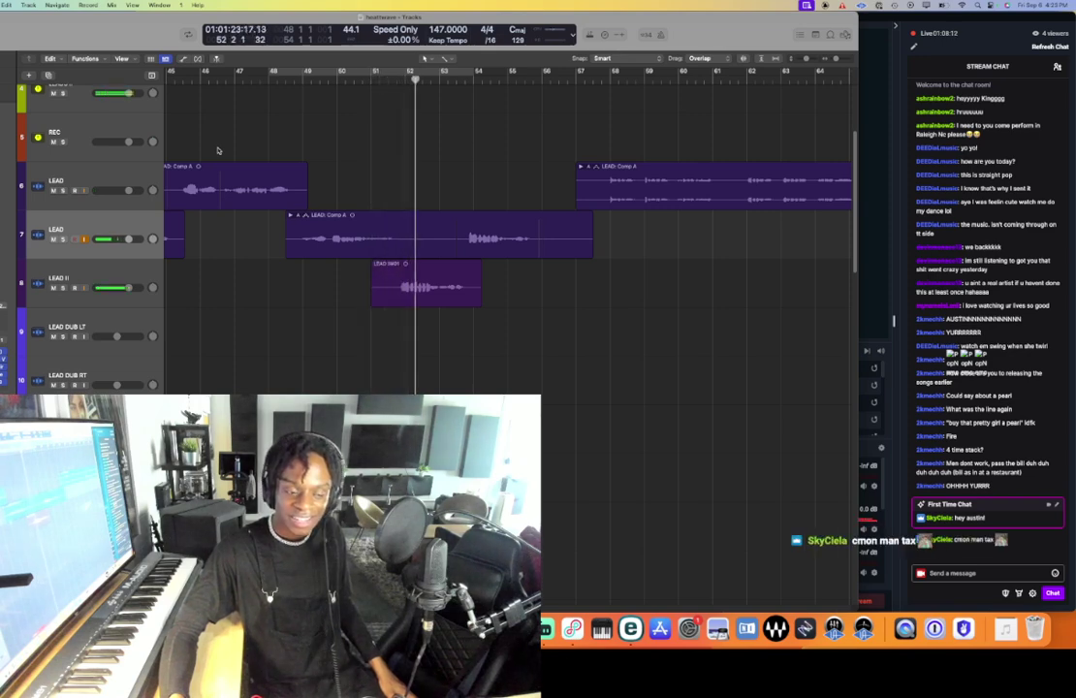
pyautogui.hscroll(-2, 282, 201)
pyautogui.hscroll(-4, 282, 200)
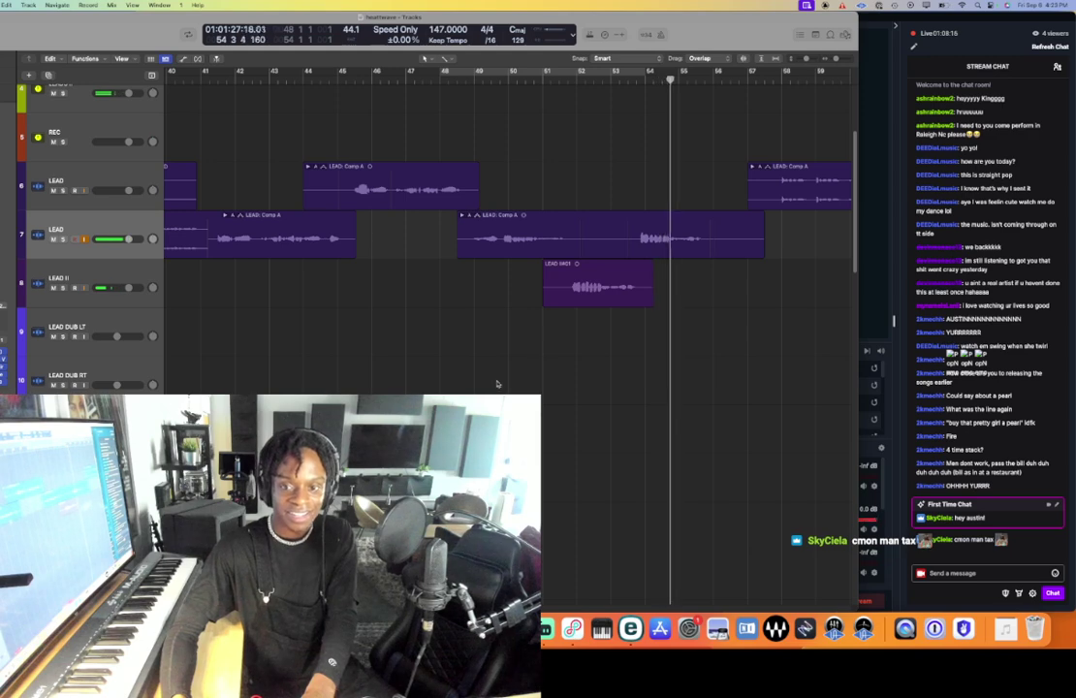
pyautogui.press('space')
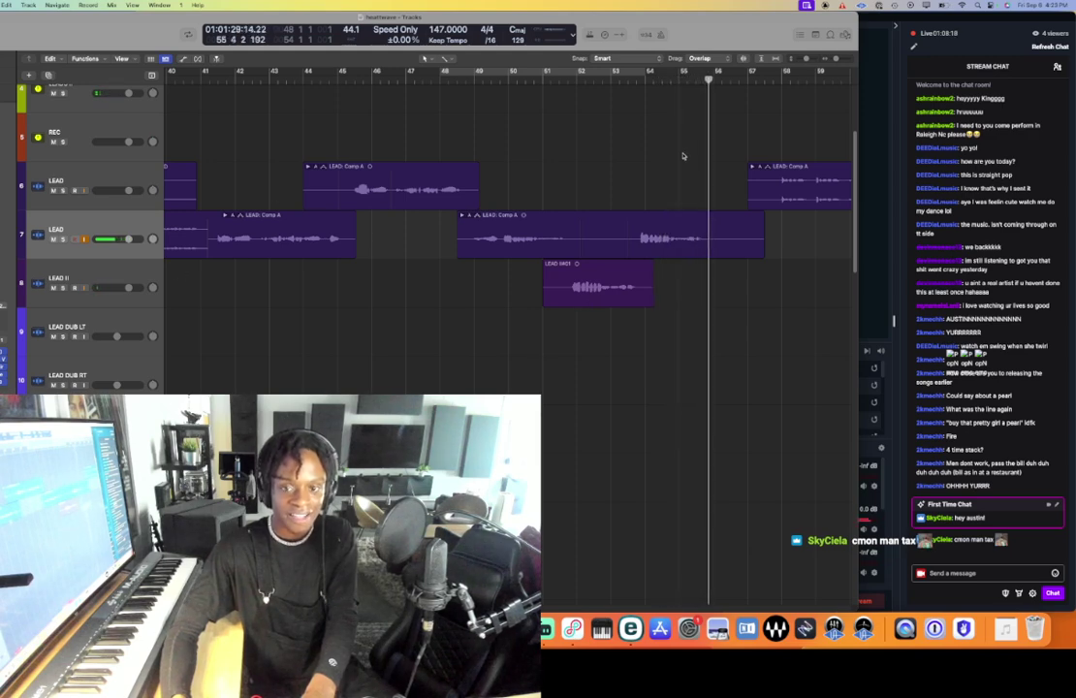
# - Record LEAD takes of the line from bar 53 beat 2, ending with a full take through bar 55
pyautogui.click(628, 81)
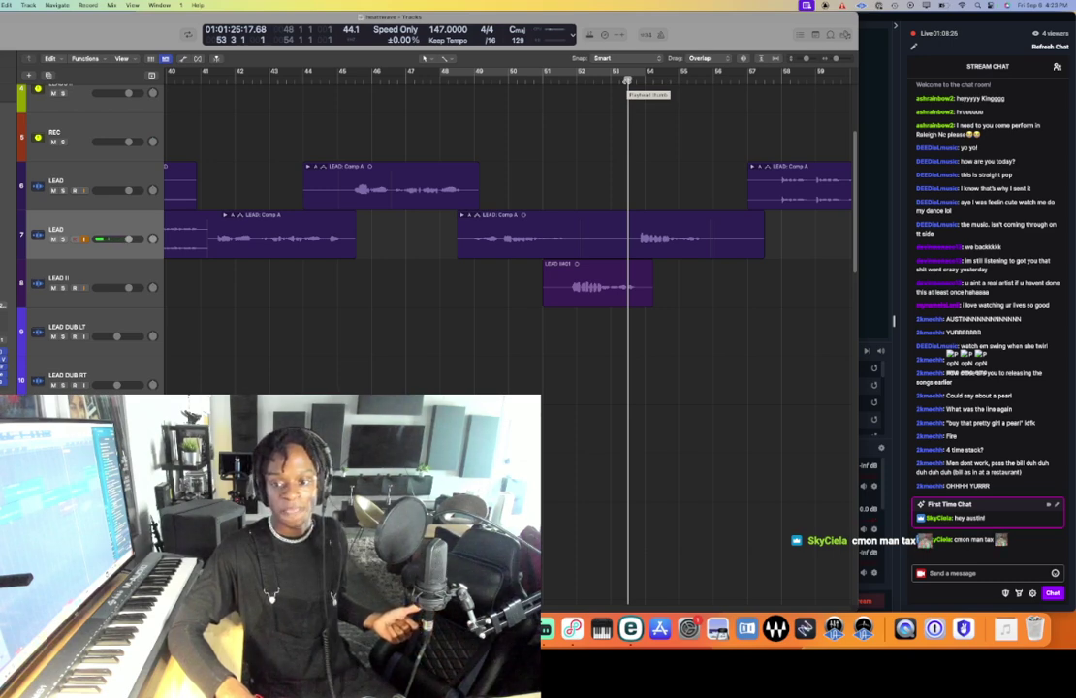
pyautogui.press('space')
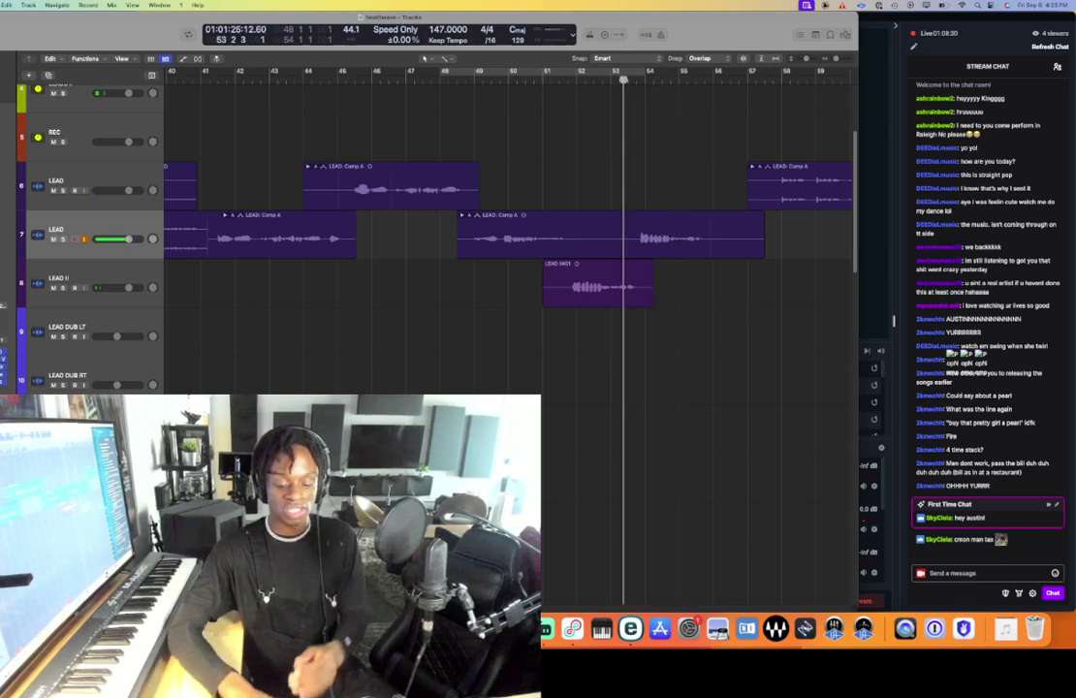
pyautogui.press('r')
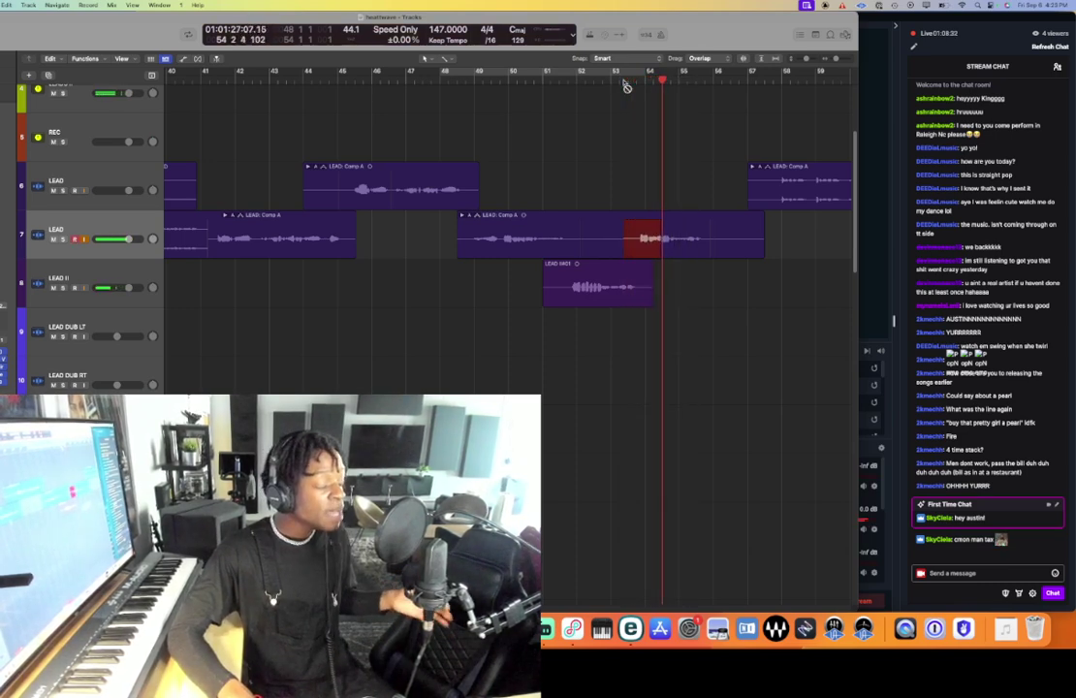
pyautogui.press('space')
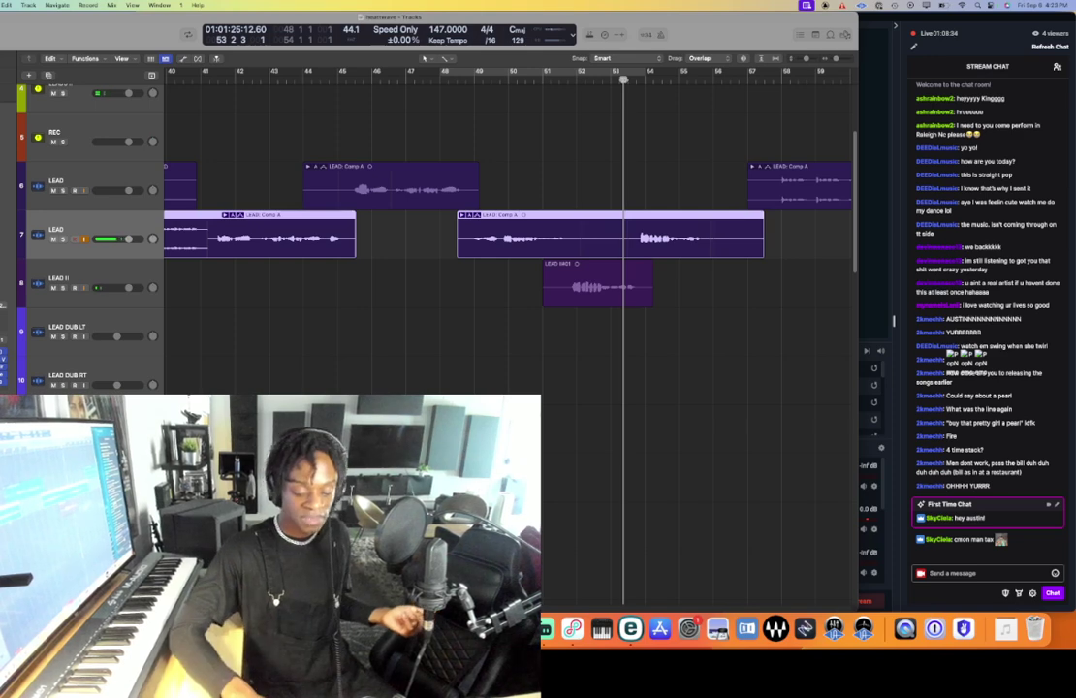
pyautogui.press('r')
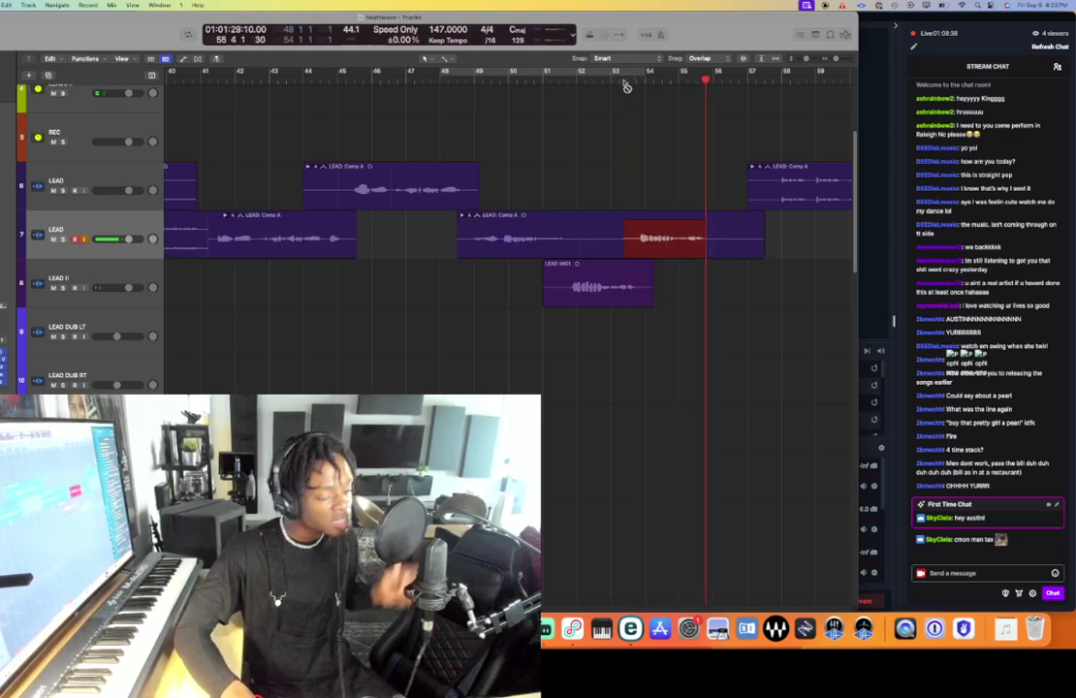
pyautogui.press('space')
# - Comp the first phrase from Take 13 in the LEAD take folder and play it back from bar 53
pyautogui.doubleClick(699, 241)
pyautogui.scroll(10, 681, 304)
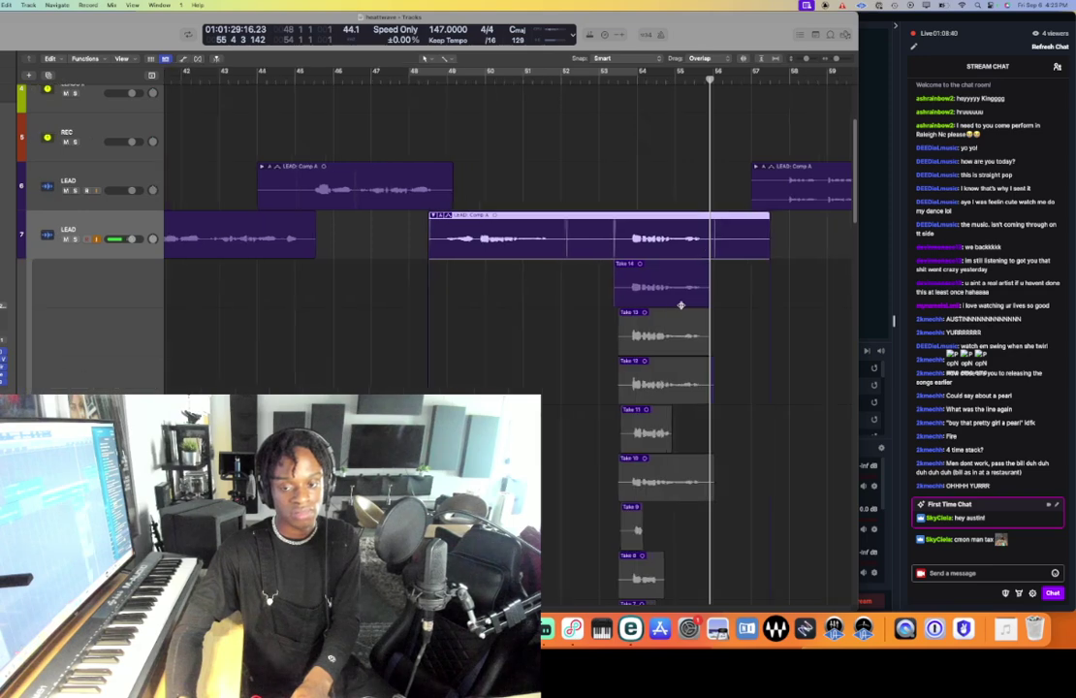
pyautogui.scroll(-4, 681, 306)
pyautogui.moveTo(600, 335); pyautogui.dragTo(405, 337)
pyautogui.click(468, 81)
pyautogui.press('space')
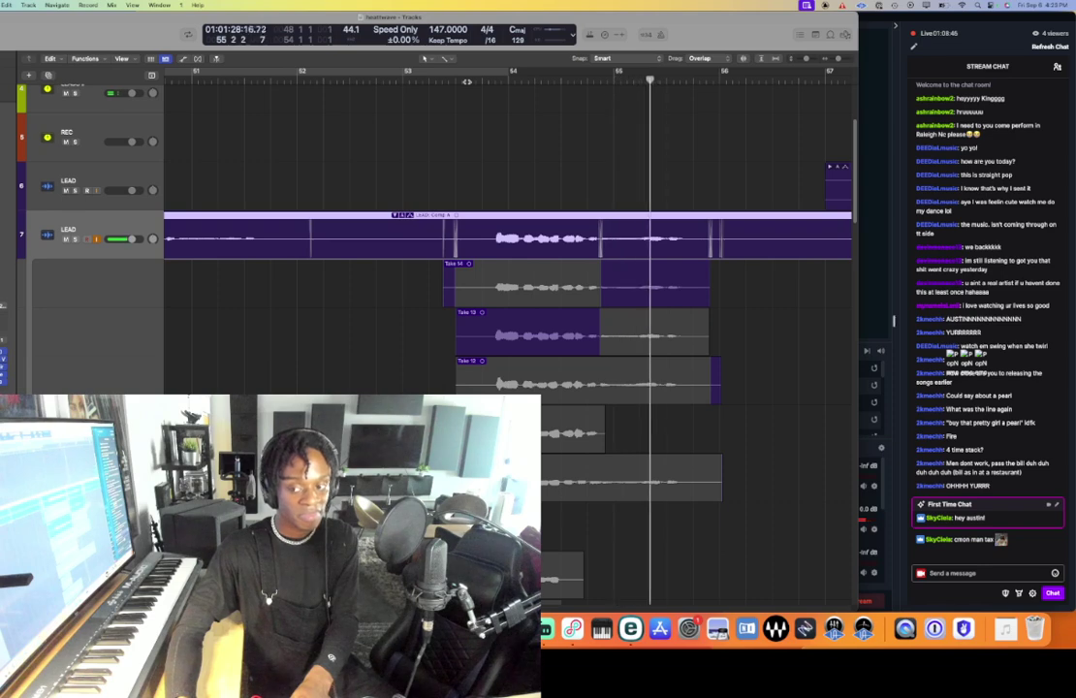
pyautogui.press('space')
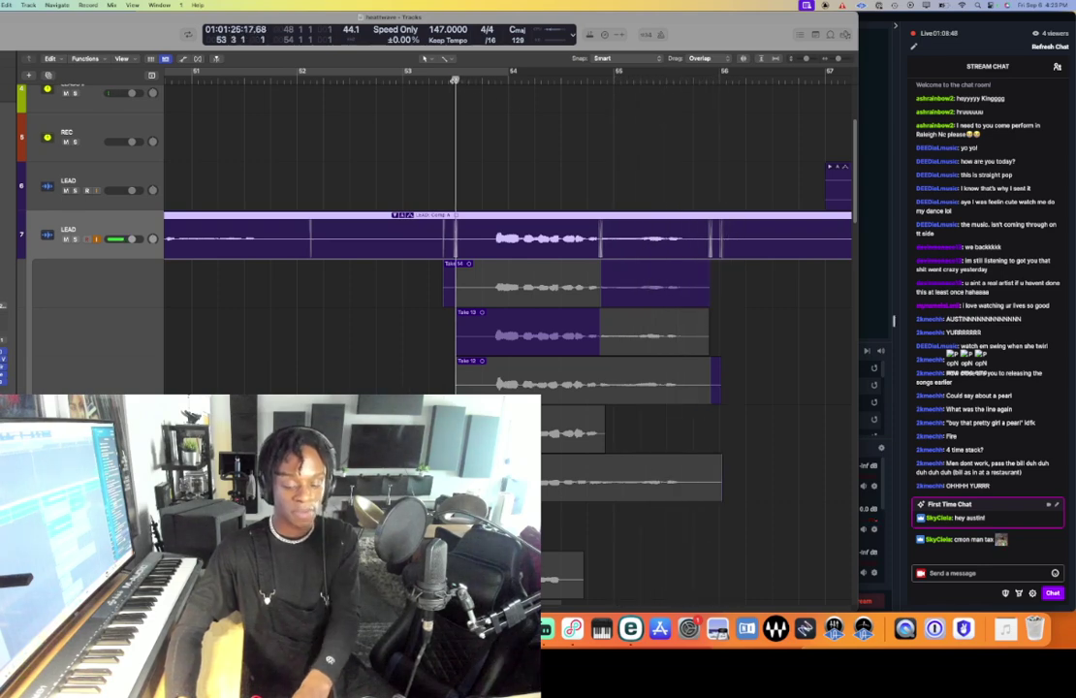
# - Record another LEAD take from bar 53 beat 3 to the end of bar 55 and comp its first phrase from Take 13
pyautogui.press('r')
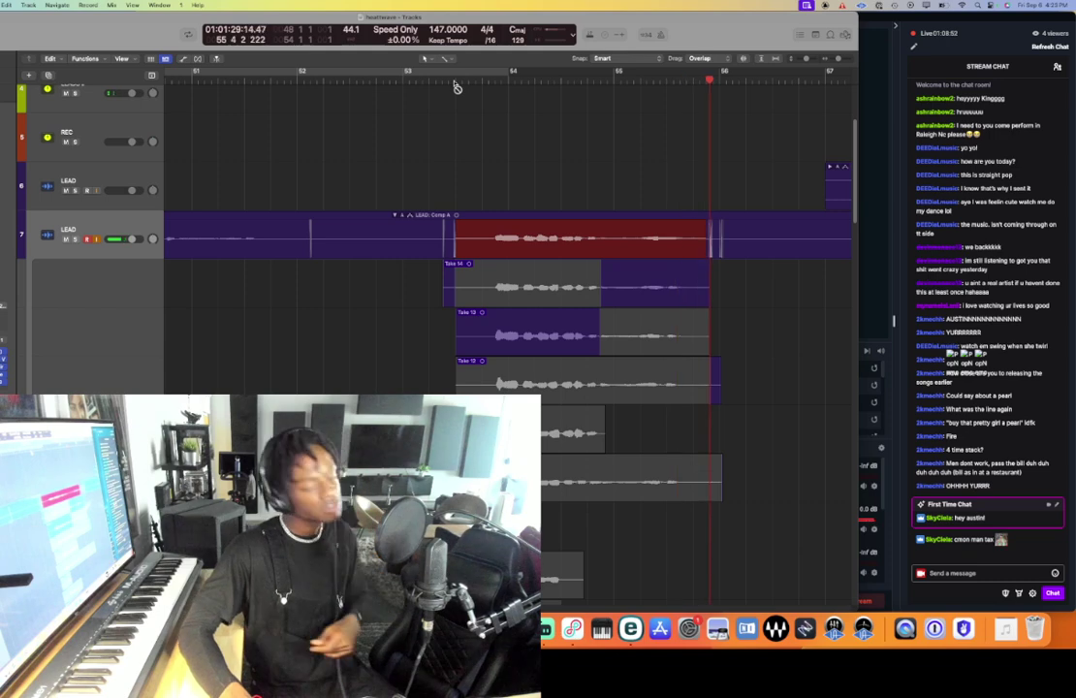
pyautogui.press('space')
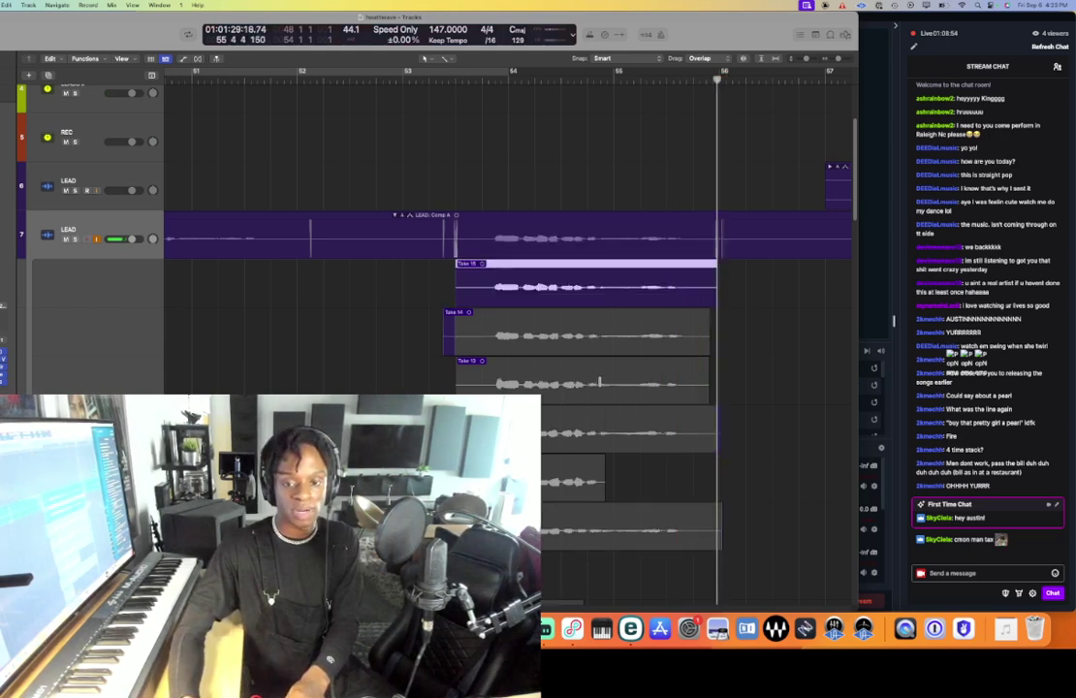
pyautogui.moveTo(599, 379); pyautogui.dragTo(451, 376)
pyautogui.doubleClick(524, 222)
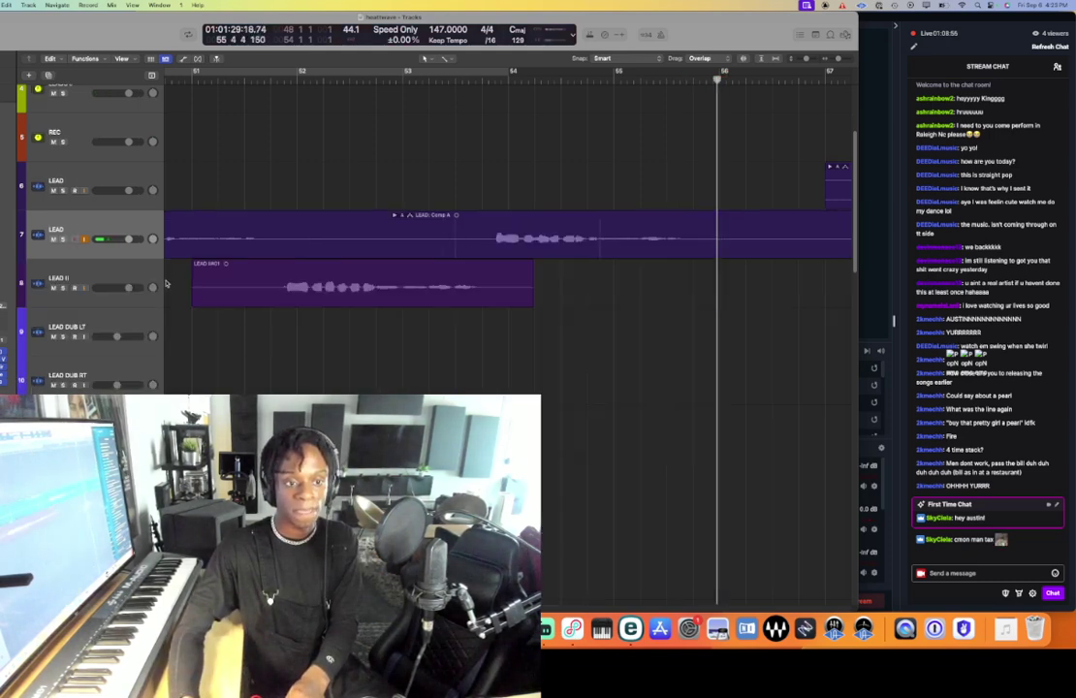
# - Play back the lead vocals from around bar 55 into bar 62 to find the spot for the next line
pyautogui.click(391, 265)
pyautogui.press('super+Left')
pyautogui.press('super+Left')
pyautogui.press('super+Left')
pyautogui.press('super+Left')
pyautogui.press('super+Left')
pyautogui.hscroll(5, 390, 254)
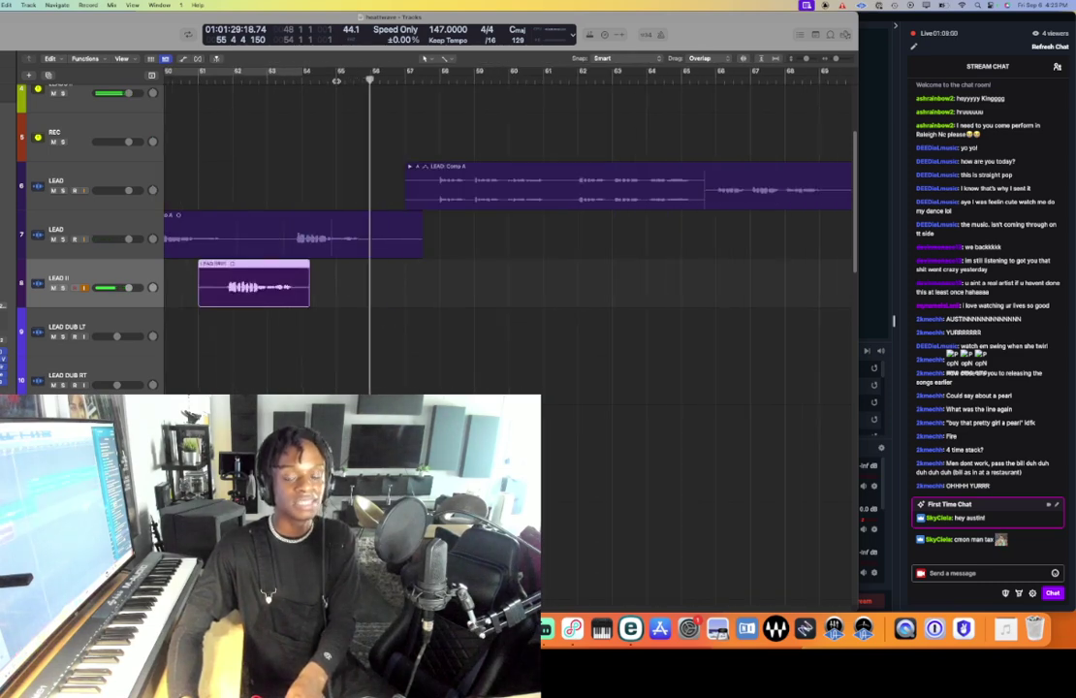
pyautogui.press('space')
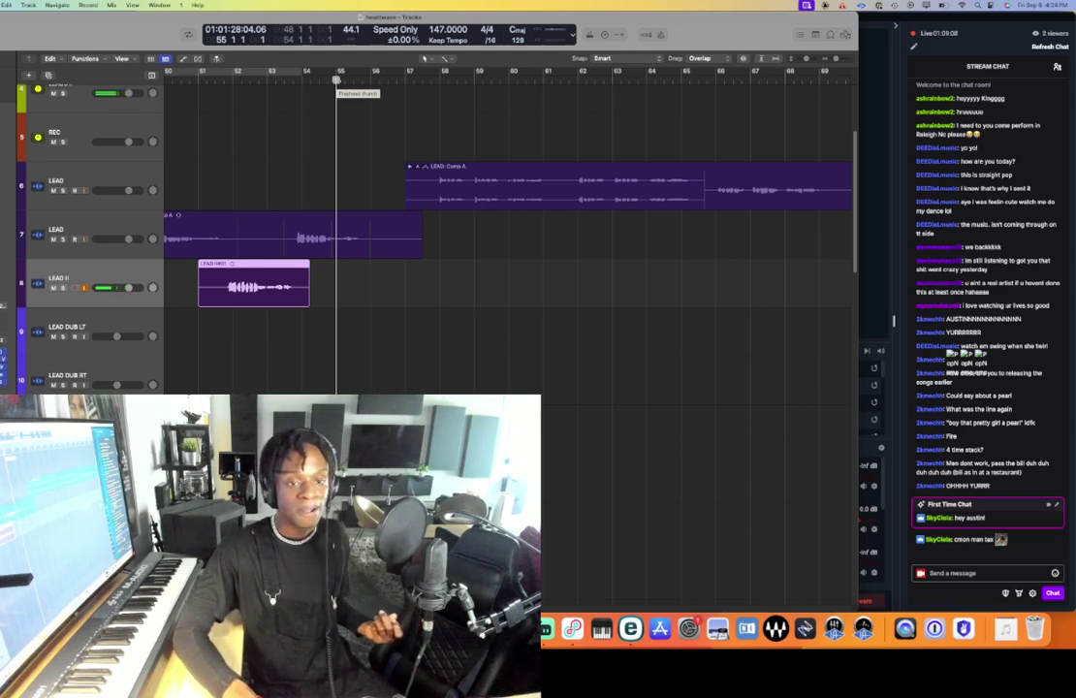
pyautogui.press('space')
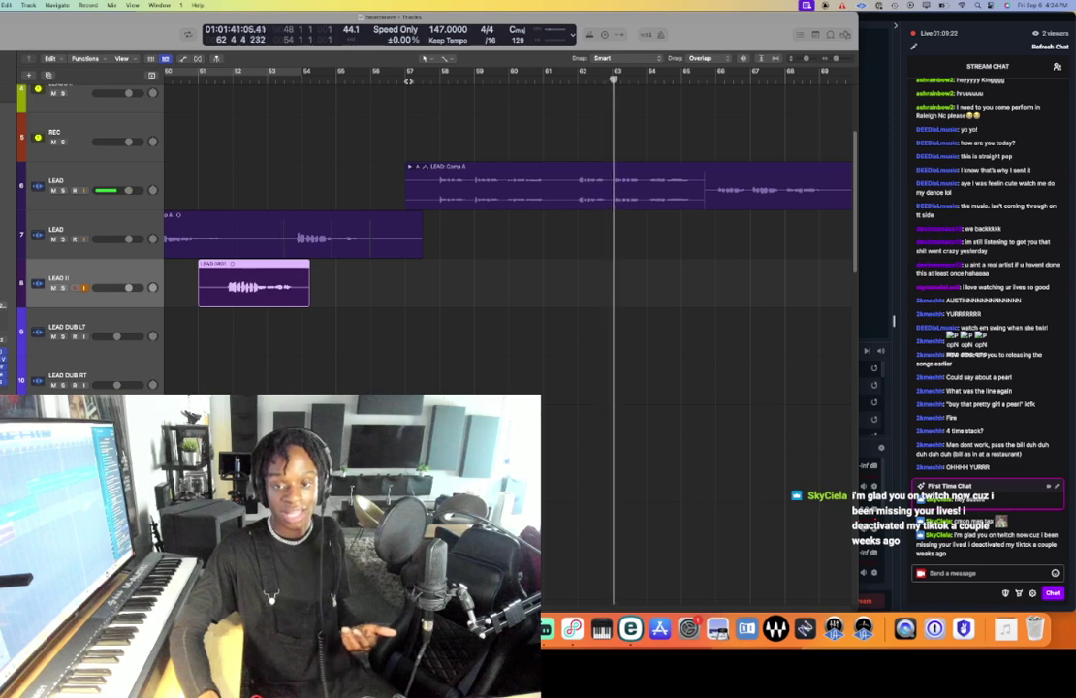
pyautogui.click(68, 169)
pyautogui.click(302, 81)
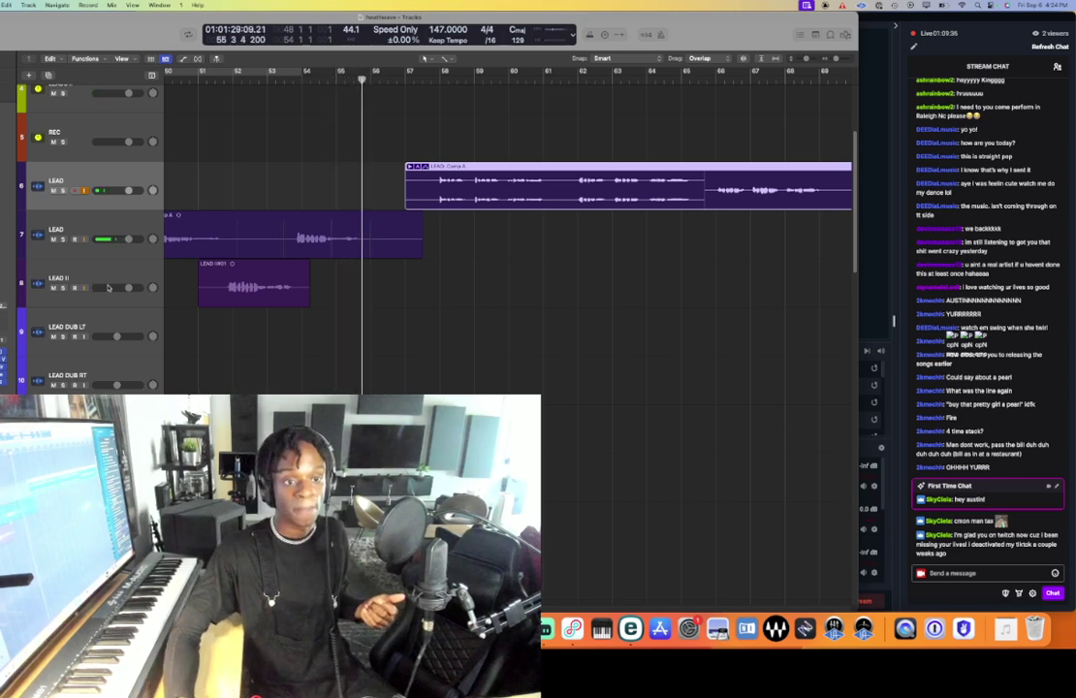
# - Record a LEAD II take from bar 55 to the end of bar 57
pyautogui.click(108, 287)
pyautogui.click(331, 79)
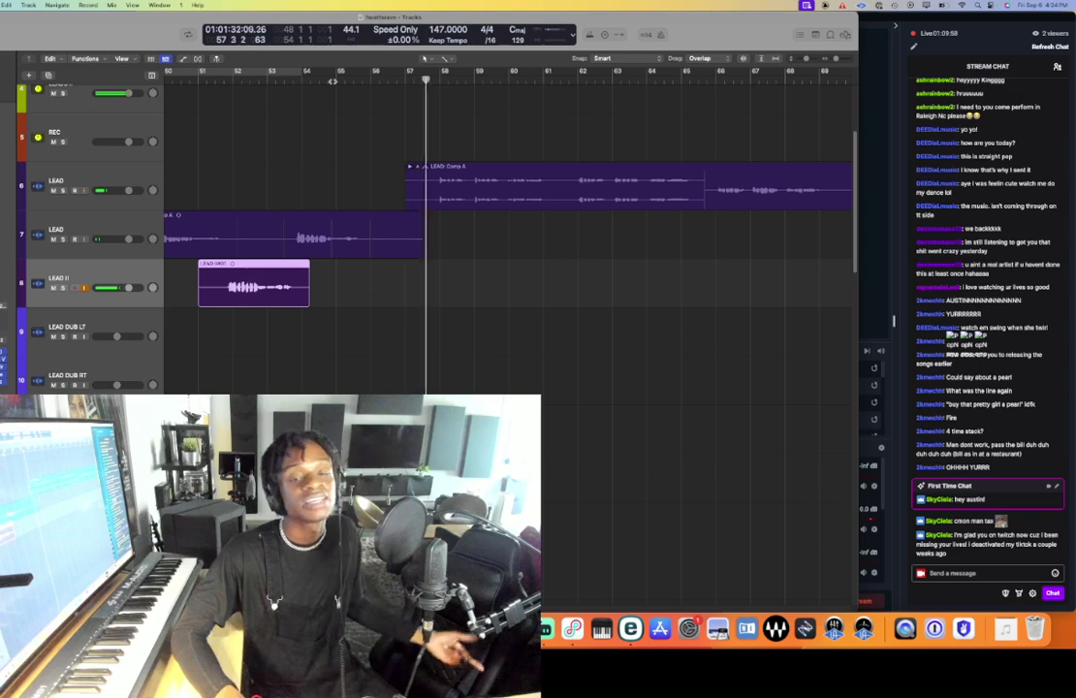
pyautogui.click(338, 80)
pyautogui.press('r')
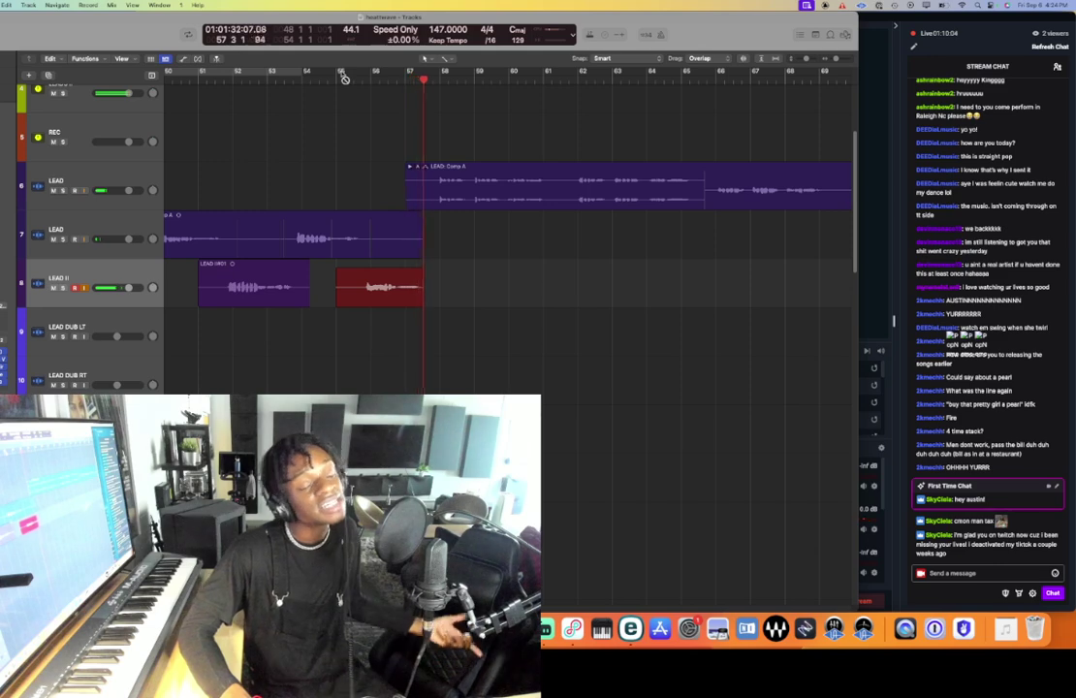
pyautogui.press('space')
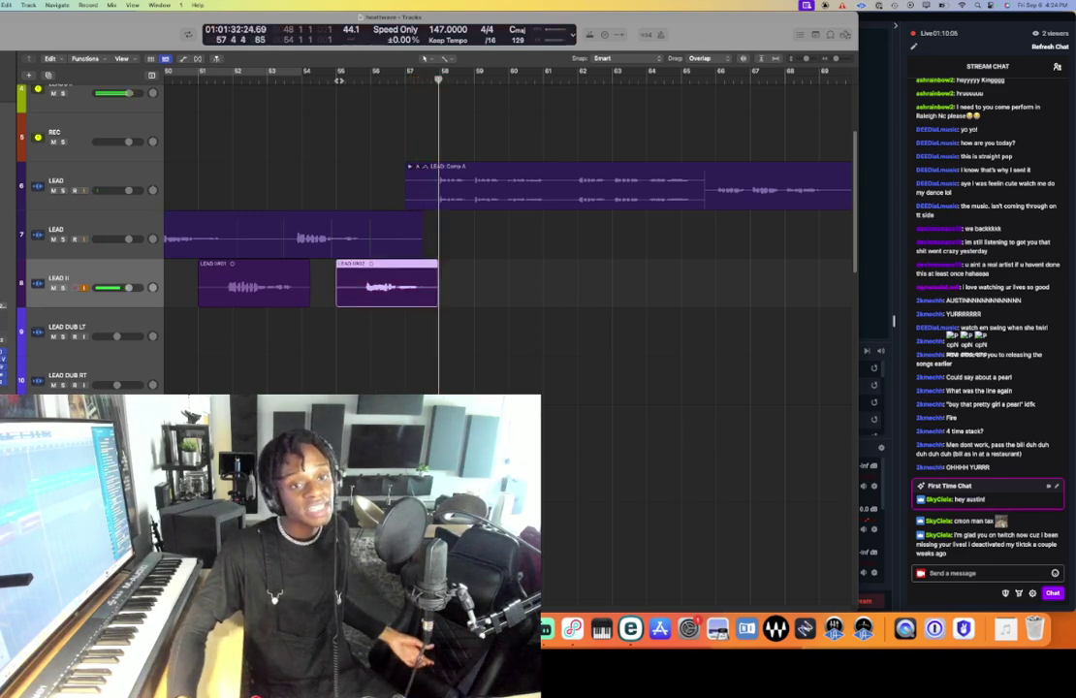
# - Record a second LEAD II take from bar 55 into bar 57 beat 4 and collapse its take folder
pyautogui.click(338, 81)
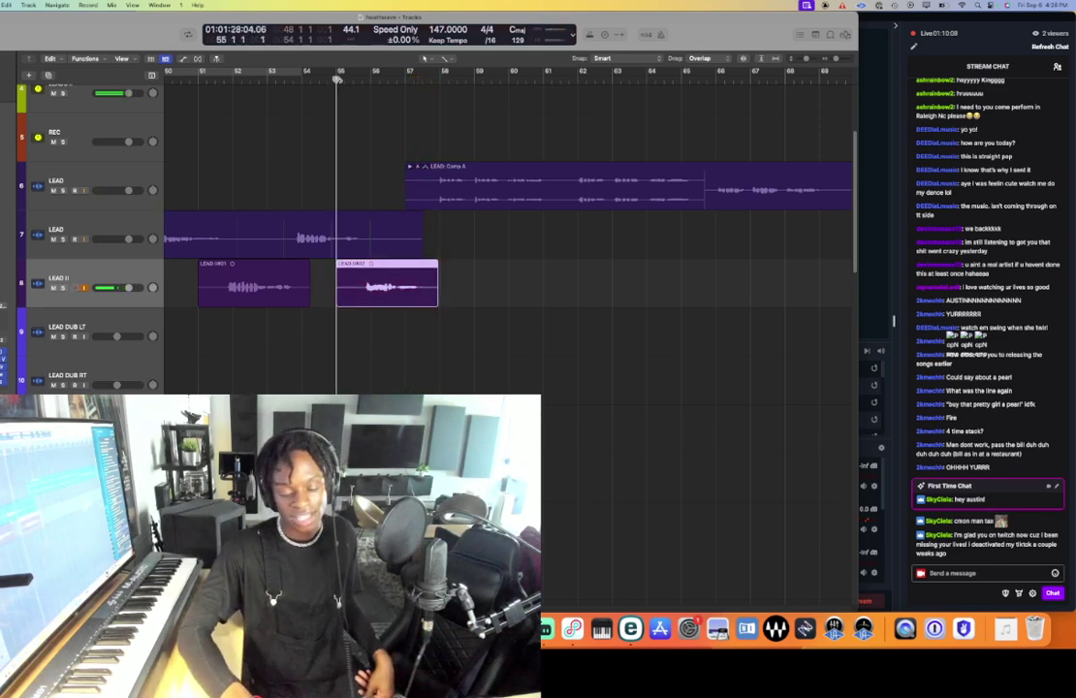
pyautogui.press('r')
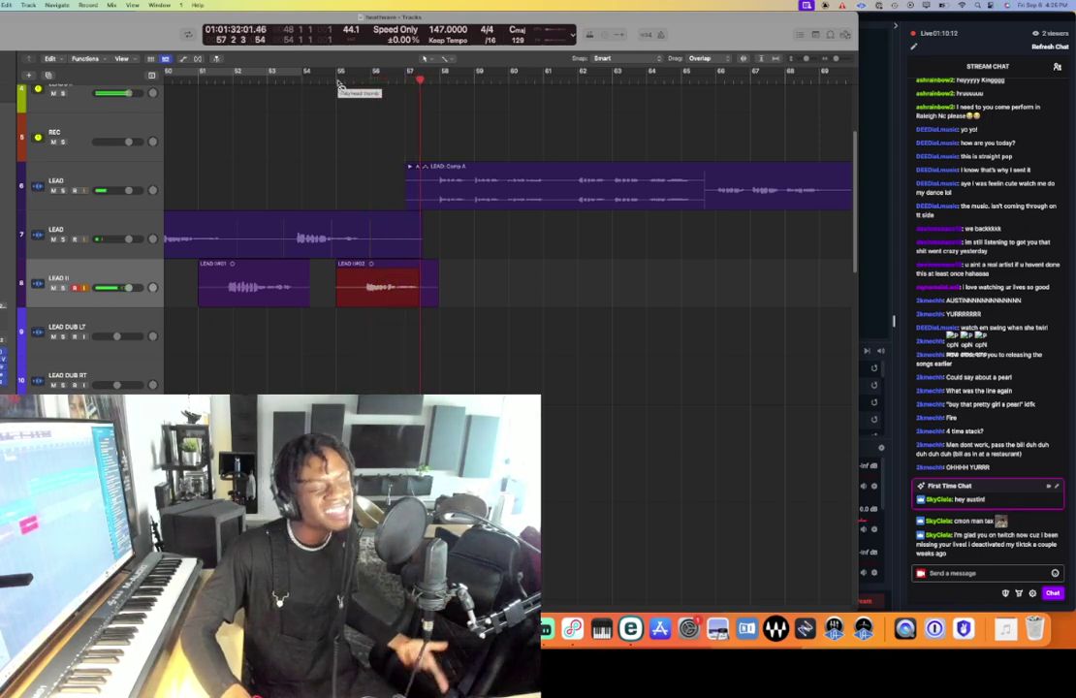
pyautogui.press('space')
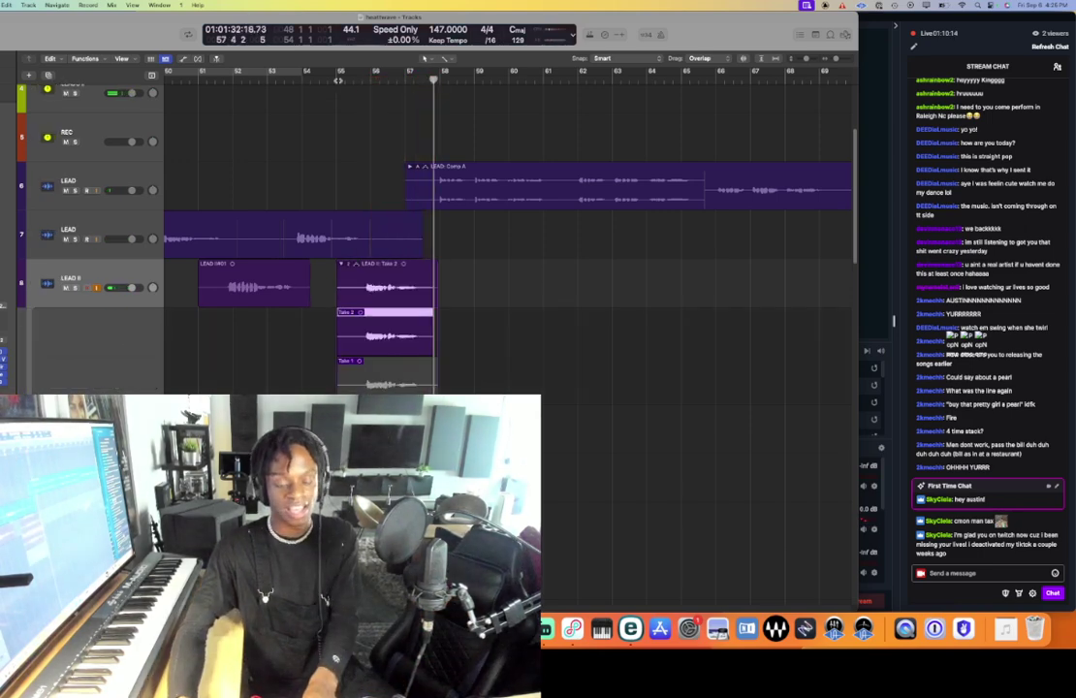
pyautogui.click(342, 265)
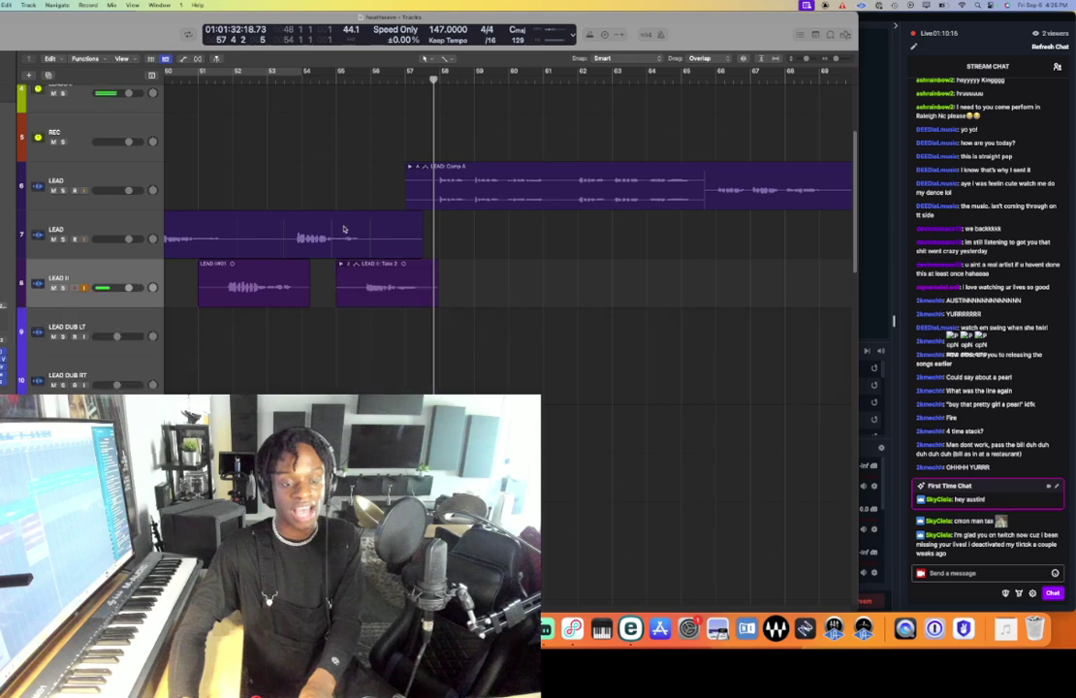
# - Examine the waveform of the newest LEAD II take beside the LEAD regions and play on from bar 57
pyautogui.press('super+Up')
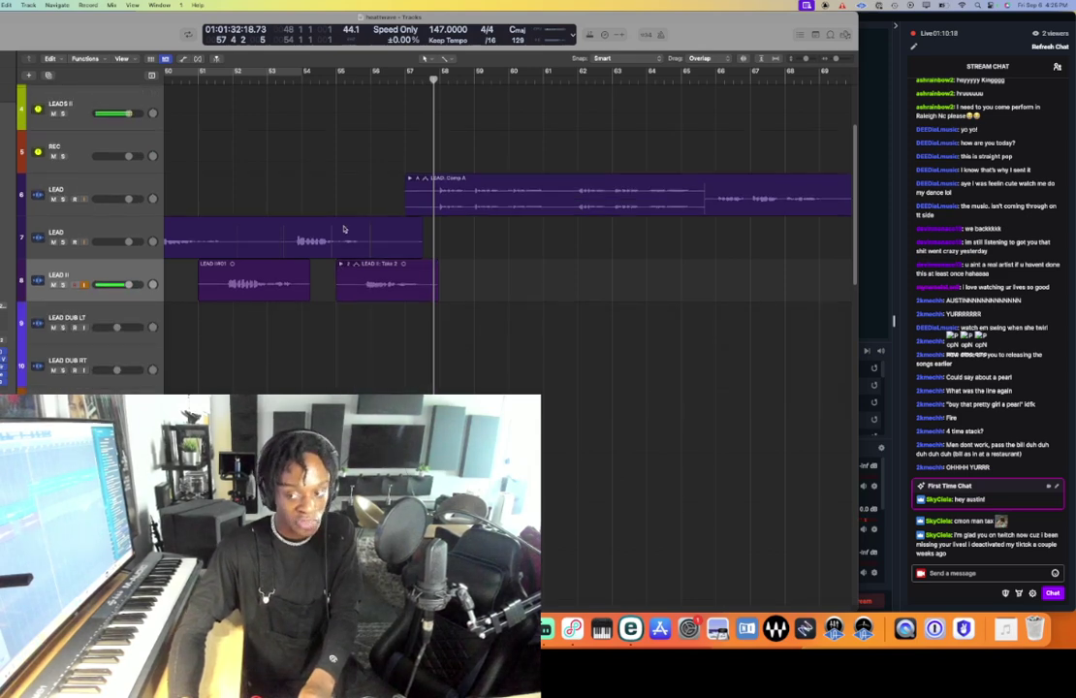
pyautogui.press('z')
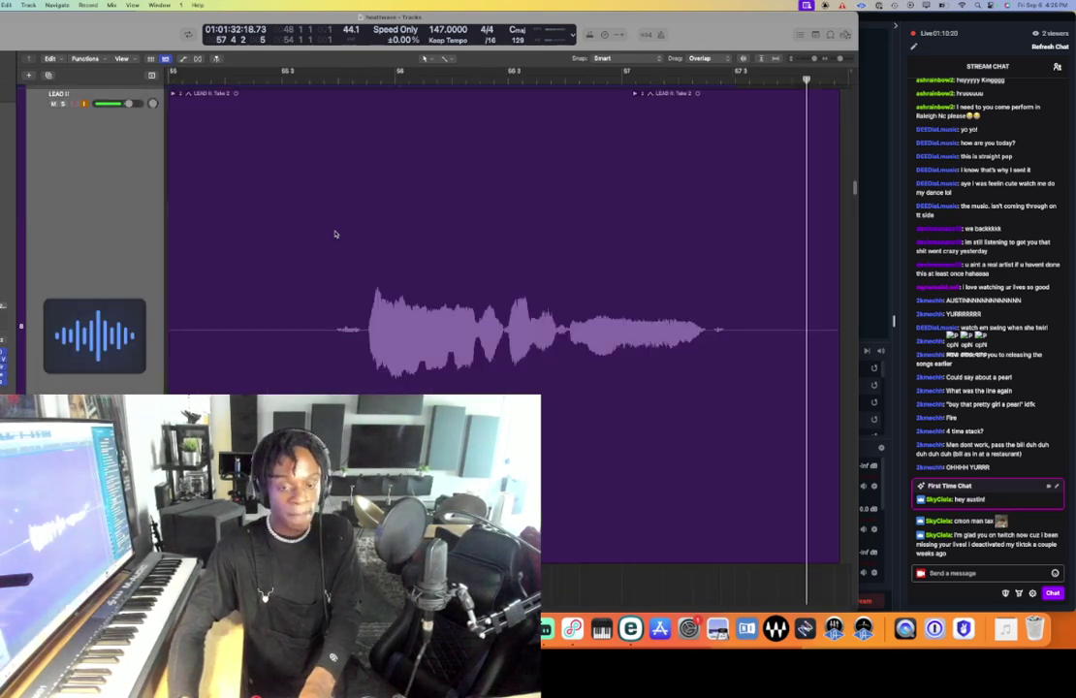
pyautogui.press('x')
pyautogui.press('x')
pyautogui.press('z')
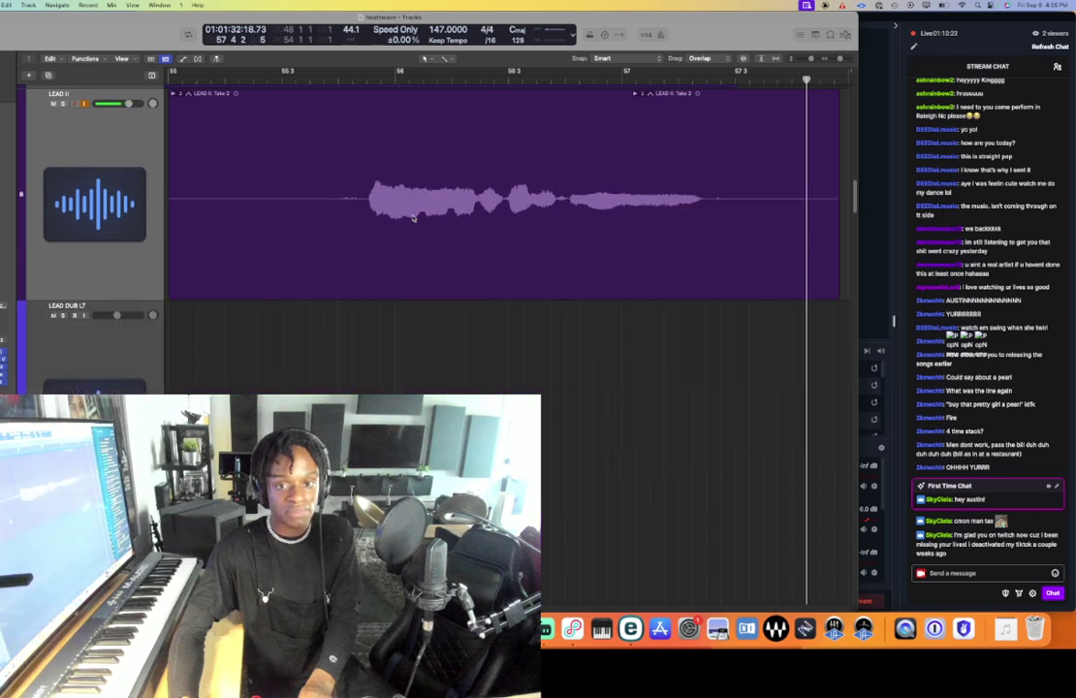
pyautogui.press('super+Left')
pyautogui.press('super+Left')
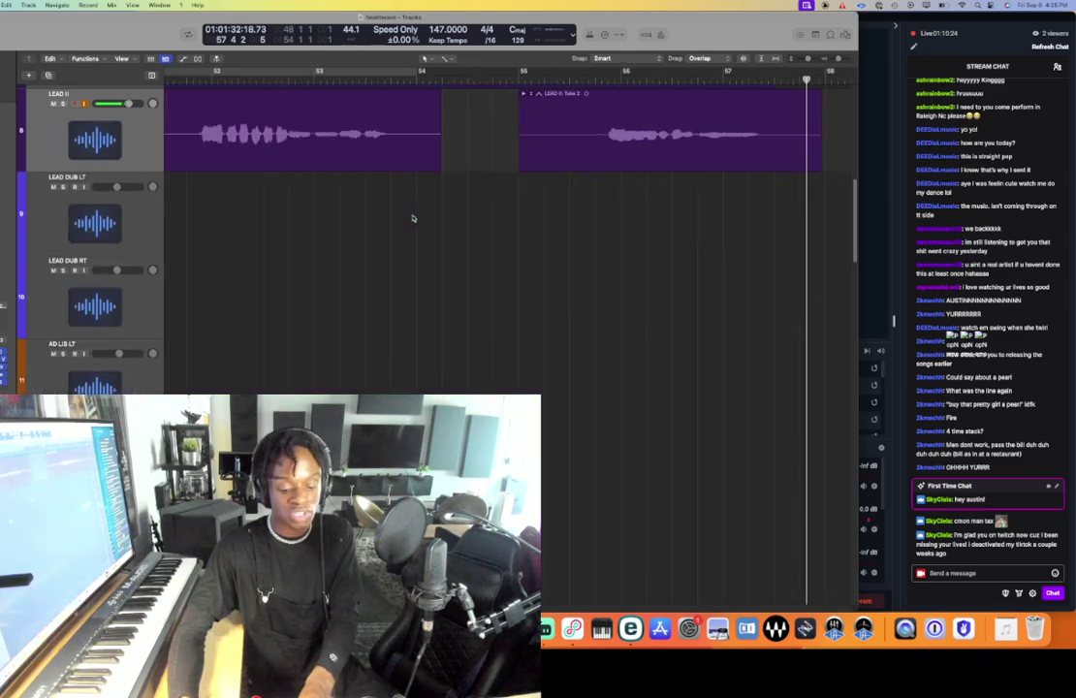
pyautogui.press('super+Up')
pyautogui.press('super+Up')
pyautogui.press('super+Left')
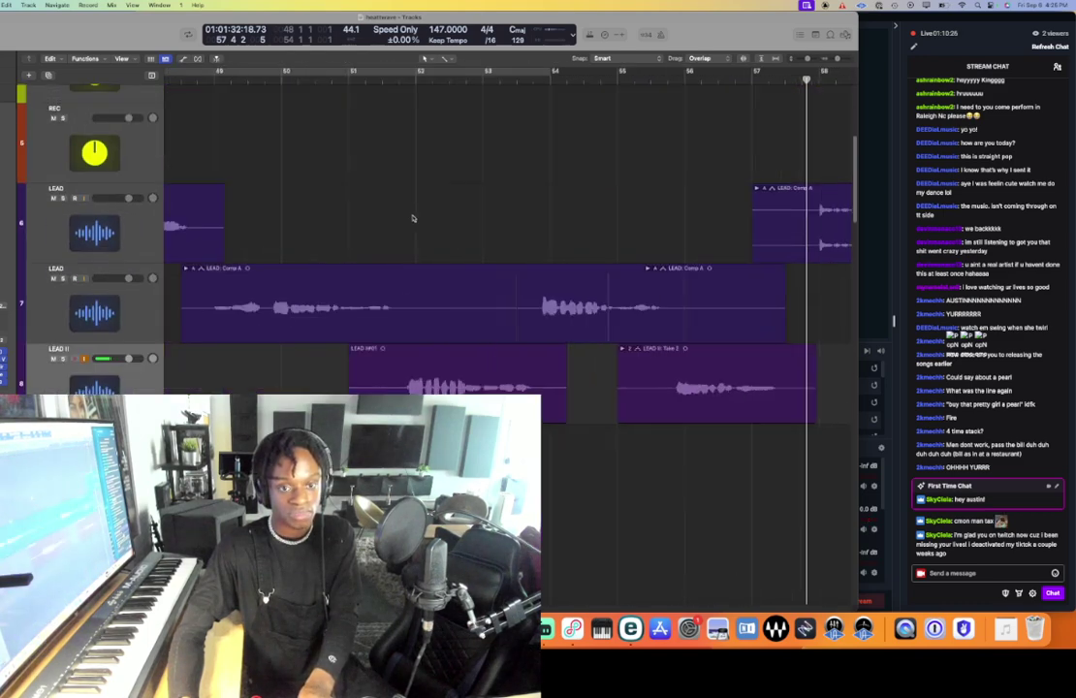
pyautogui.press('space')
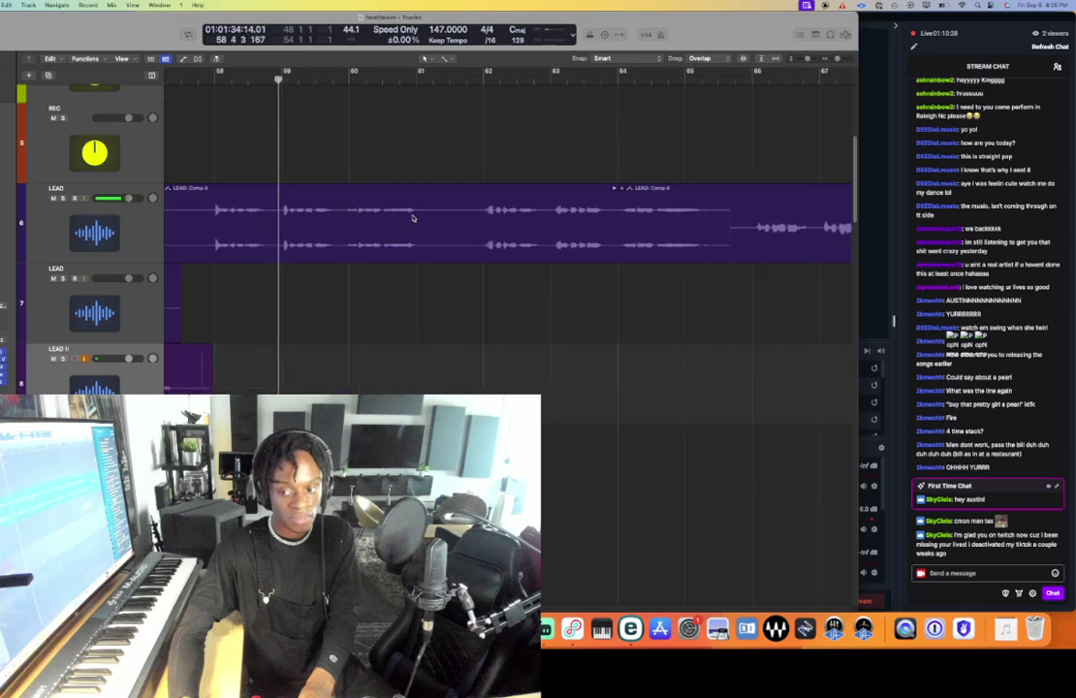
# - Record takes on the upper LEAD track from bar 61 beat 3 to about bar 65 beat 3 and play on through bar 69
pyautogui.click(288, 235)
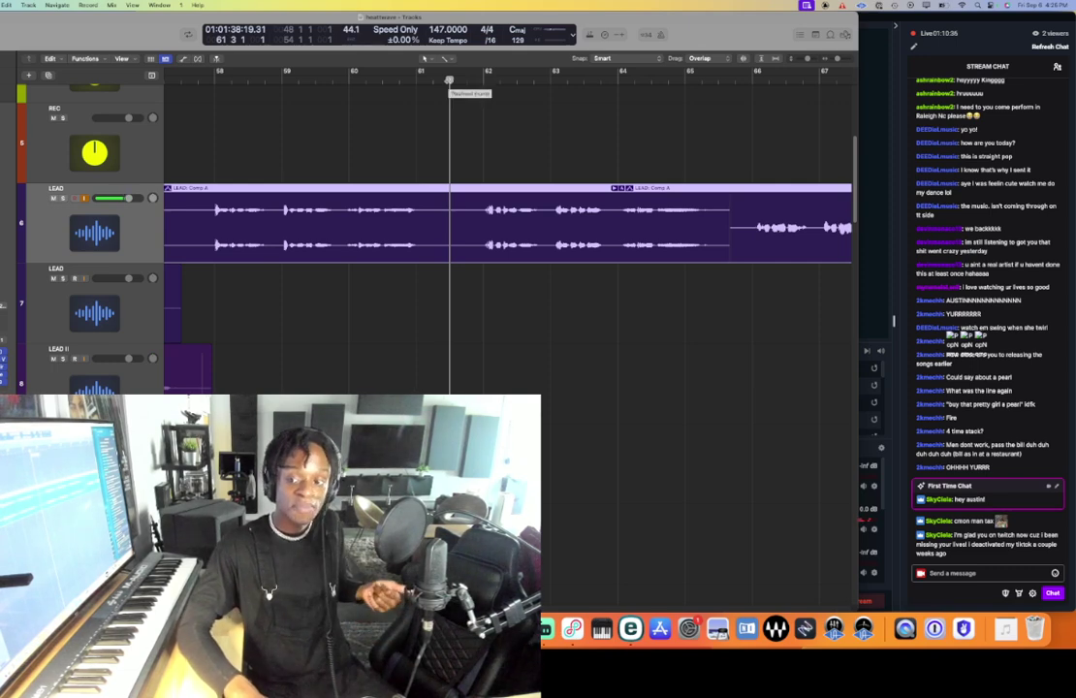
pyautogui.press('r')
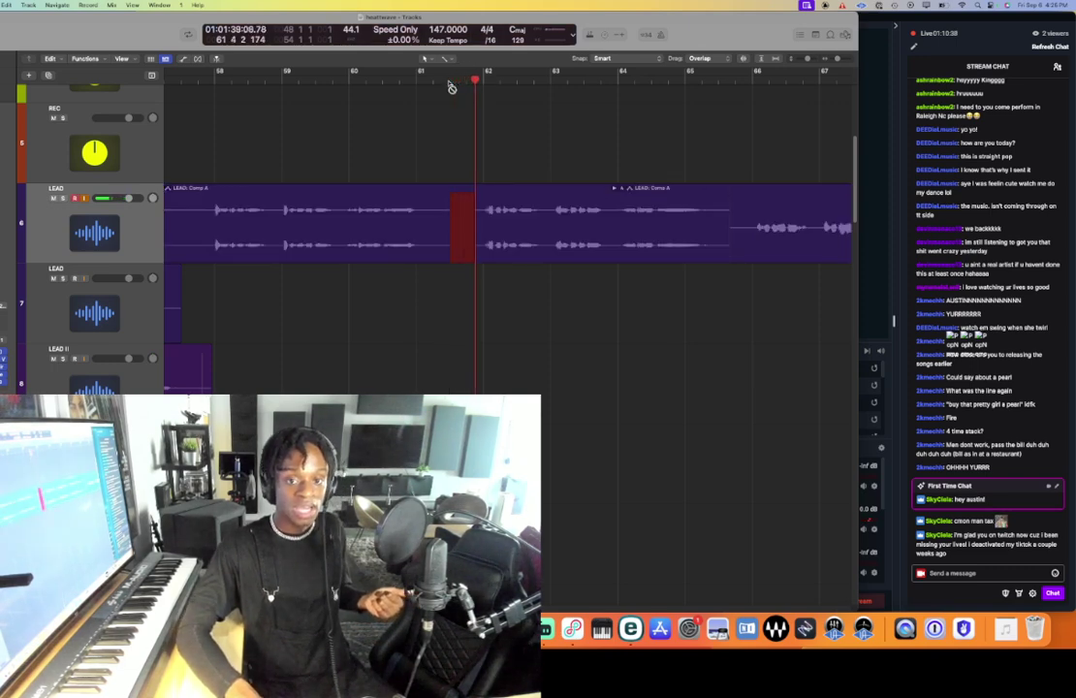
pyautogui.press('space')
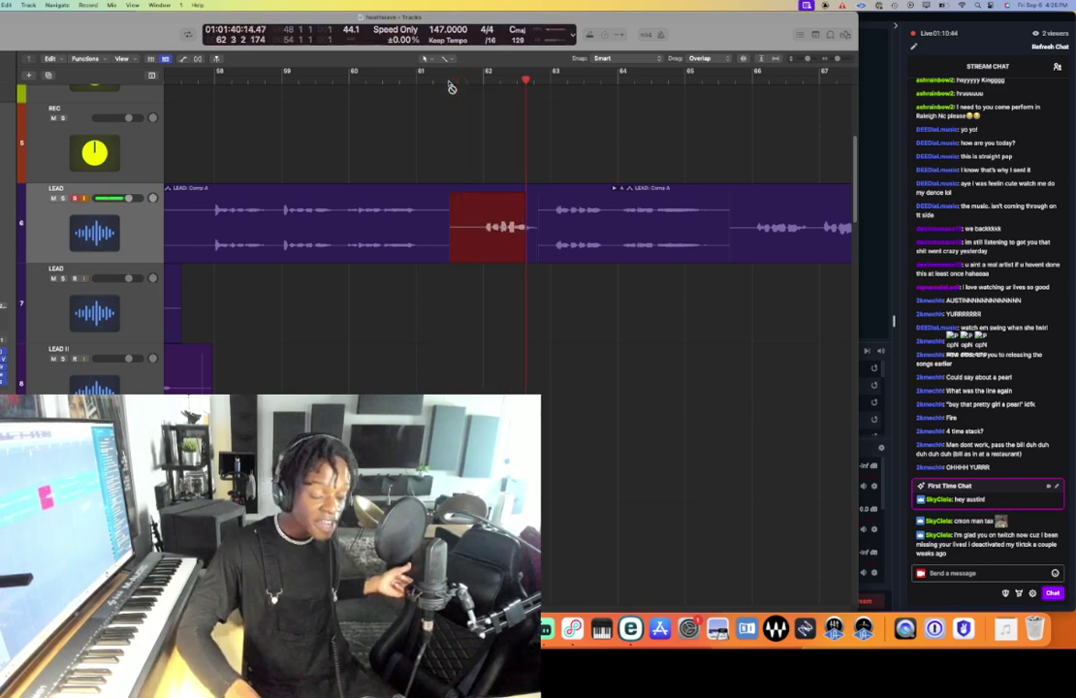
pyautogui.press('space')
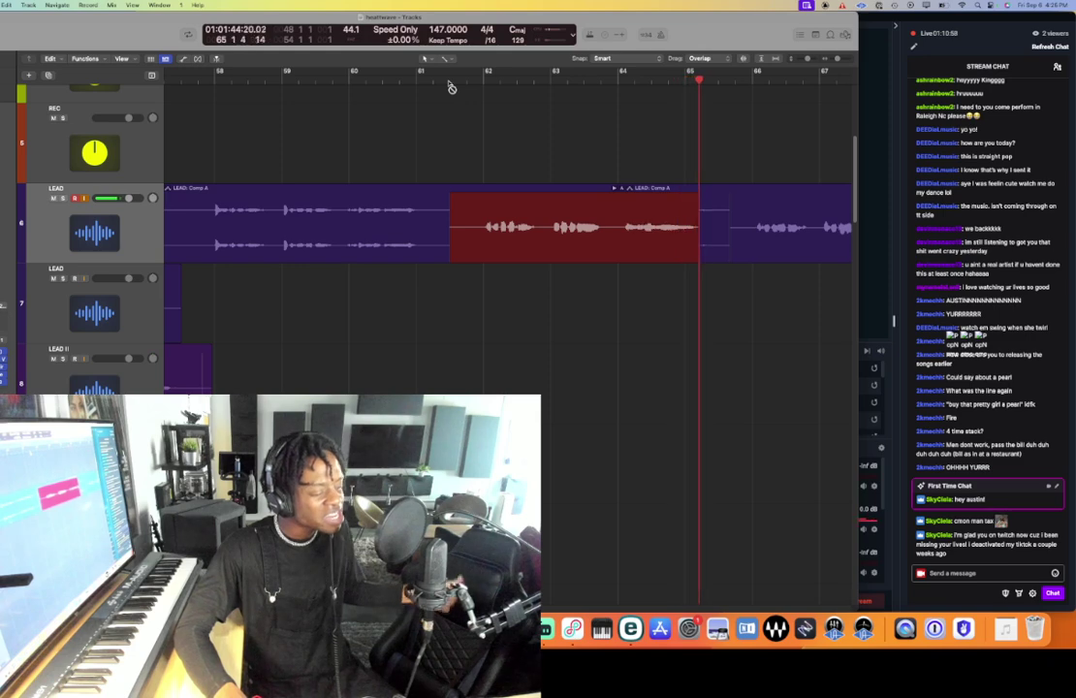
pyautogui.press('space')
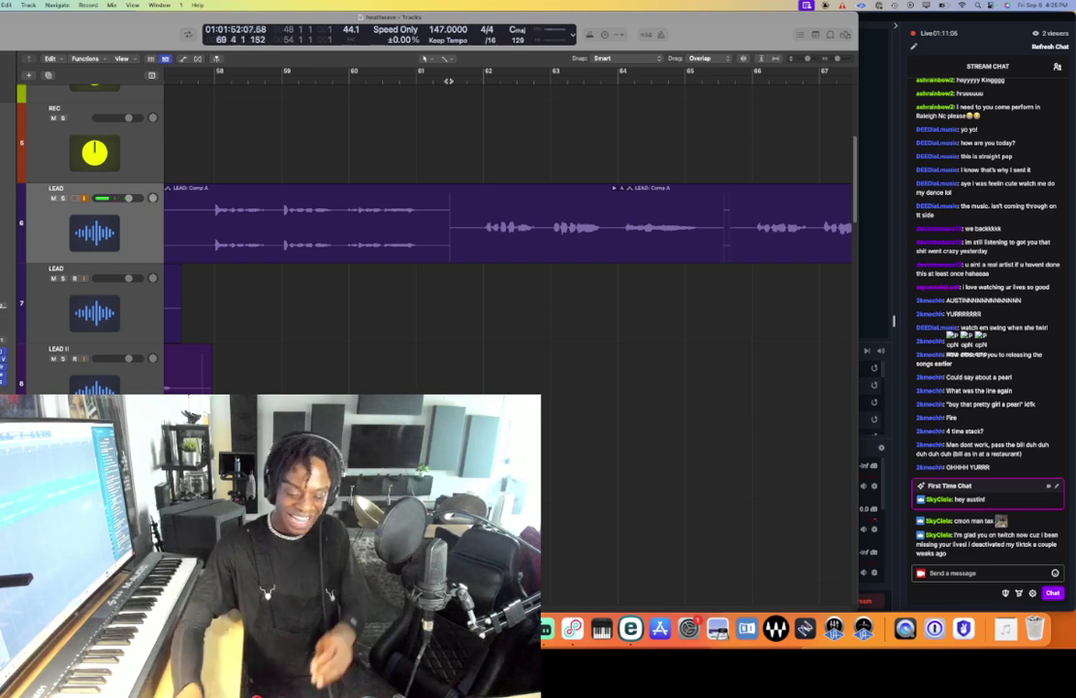
# - Open the upper LEAD track's take folder at bar 57 and examine the take waveforms around bars 69 to 73
pyautogui.press('super+Left')
pyautogui.press('super+Left')
pyautogui.press('super+Left')
pyautogui.press('super+Left')
pyautogui.press('super+Left')
pyautogui.doubleClick(582, 247)
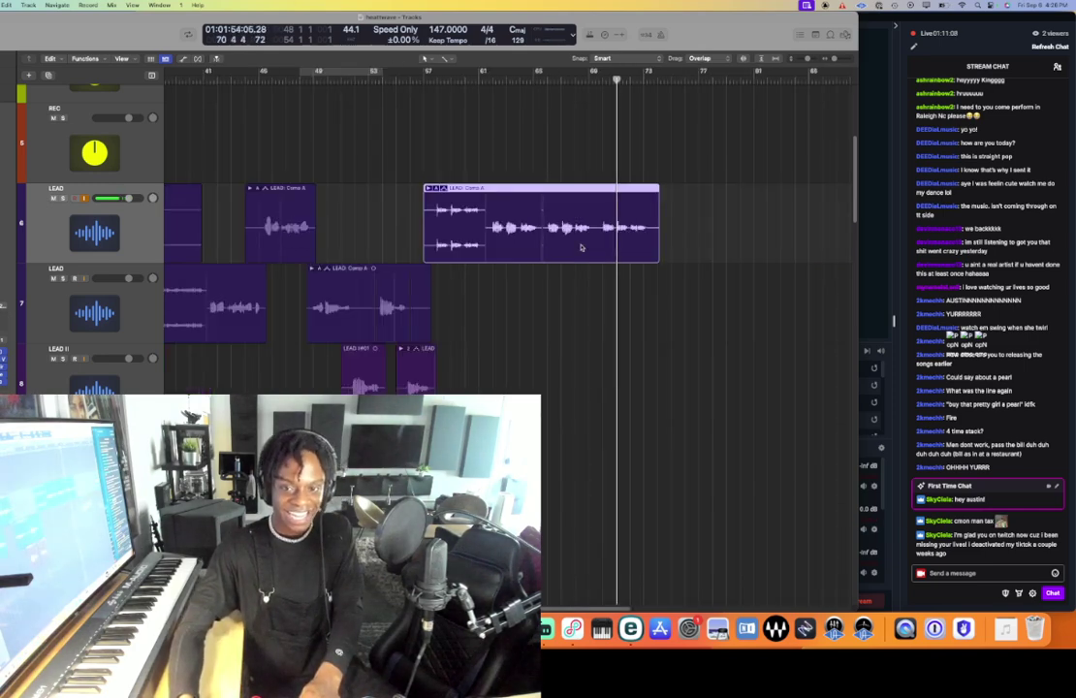
pyautogui.scroll(-4, 602, 325)
pyautogui.press('super+Right')
pyautogui.press('super+Right')
pyautogui.press('super+Right')
pyautogui.press('super+Right')
pyautogui.press('super+Right')
pyautogui.press('super+Right')
pyautogui.press('super+Left')
pyautogui.press('super+Left')
pyautogui.press('super+Left')
pyautogui.press('super+Left')
pyautogui.press('super+Right')
pyautogui.press('super+Right')
pyautogui.press('super+Right')
pyautogui.press('super+Right')
pyautogui.press('super+Right')
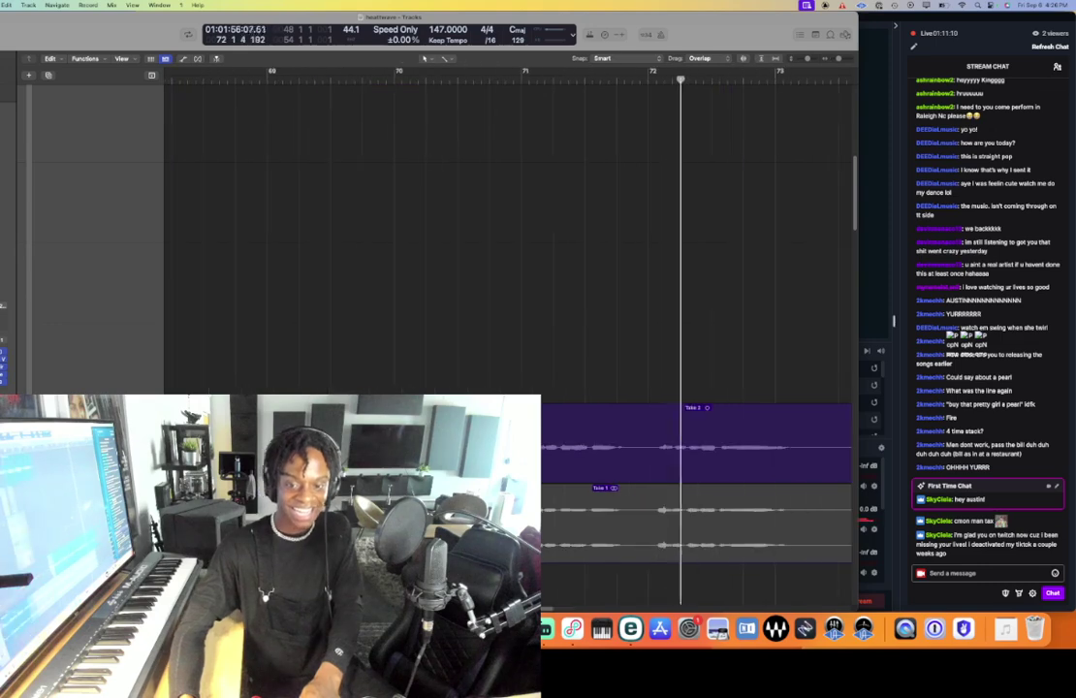
pyautogui.press('super+Left')
pyautogui.press('super+Left')
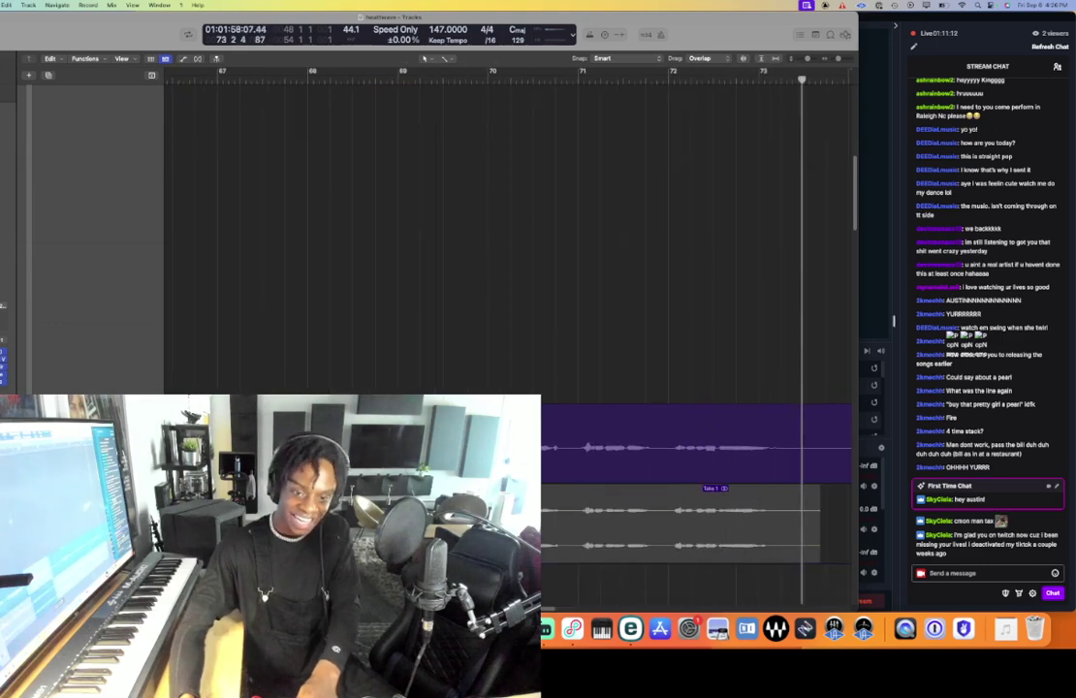
# - Stop playback, review the upper LEAD takes from bar 57 to 74, and collapse the take folder
pyautogui.press('space')
pyautogui.press('super+Left')
pyautogui.press('super+Up')
pyautogui.press('super+Up')
pyautogui.press('super+Up')
pyautogui.press('super+Up')
pyautogui.press('super+Left')
pyautogui.press('super+Left')
pyautogui.press('super+Left')
pyautogui.press('super+Left')
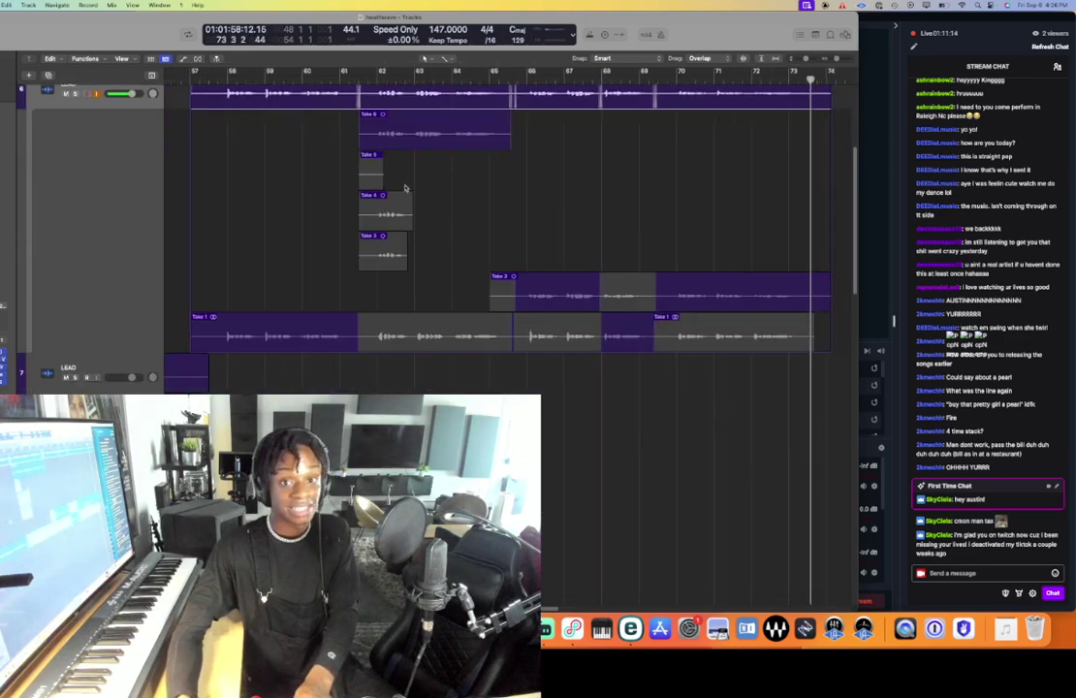
pyautogui.press('super+Up')
pyautogui.press('super+Up')
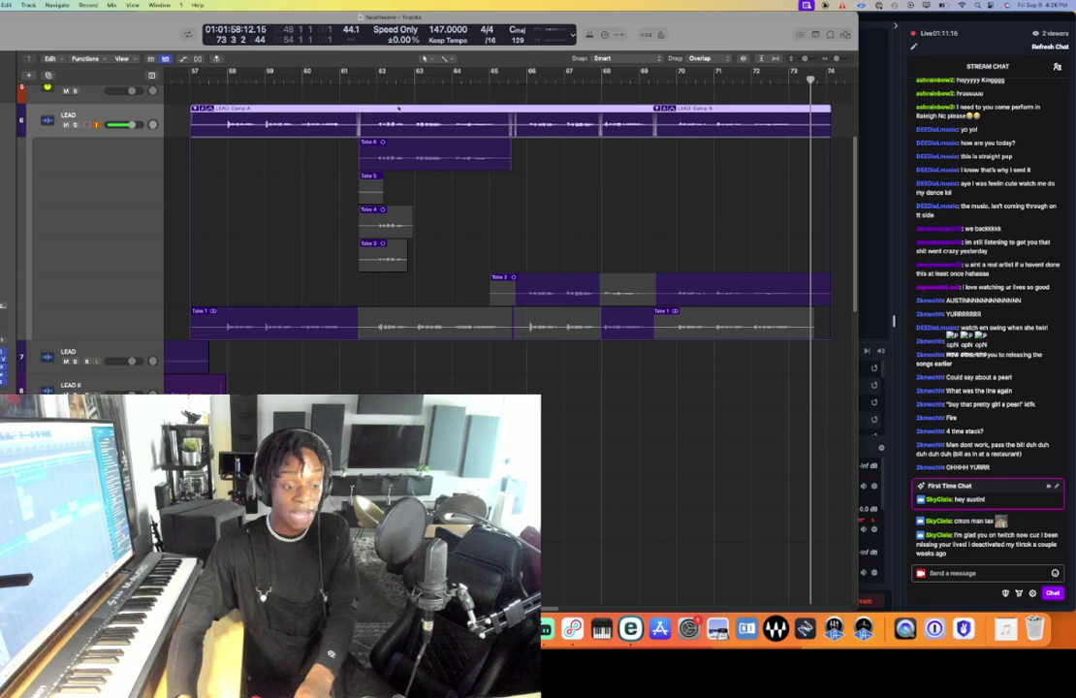
pyautogui.doubleClick(397, 108)
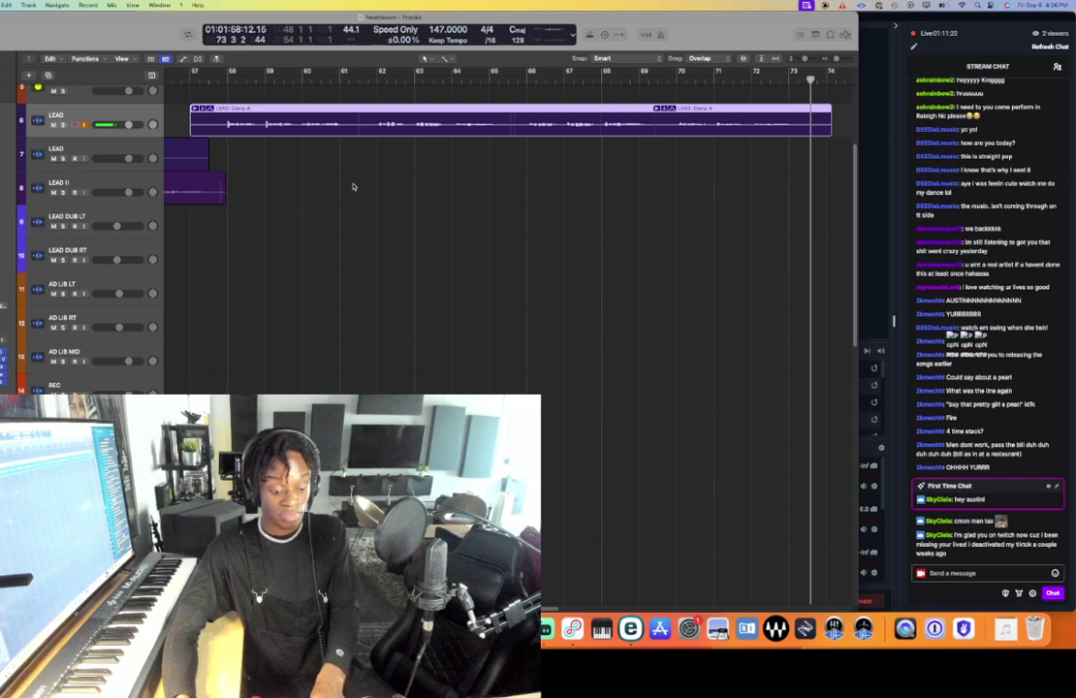
# - Inspect the lower LEAD track's take folder at bars 48 to 57 and collapse it again
pyautogui.hscroll(-10, 353, 186)
pyautogui.click(587, 156)
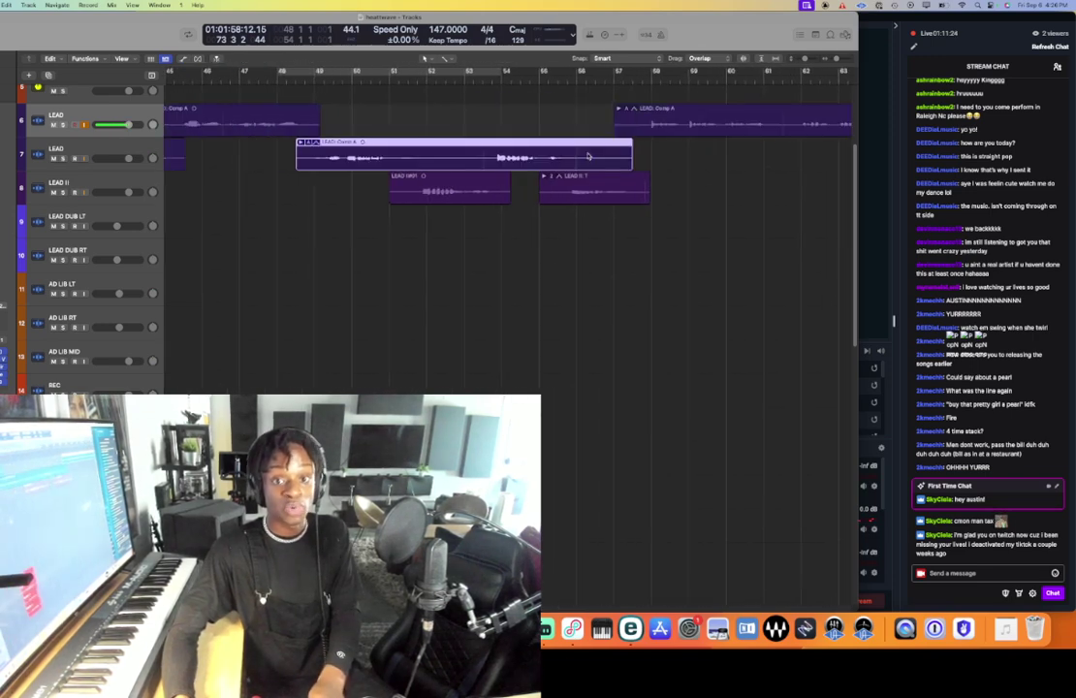
pyautogui.doubleClick(587, 156)
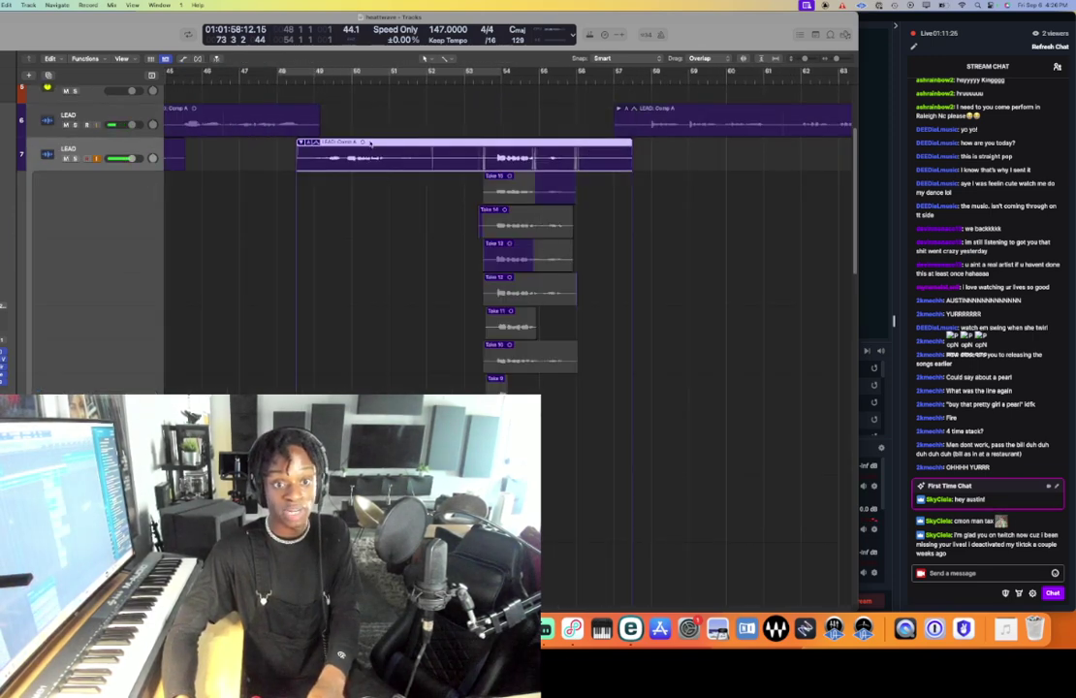
pyautogui.doubleClick(370, 144)
pyautogui.hscroll(-8, 345, 152)
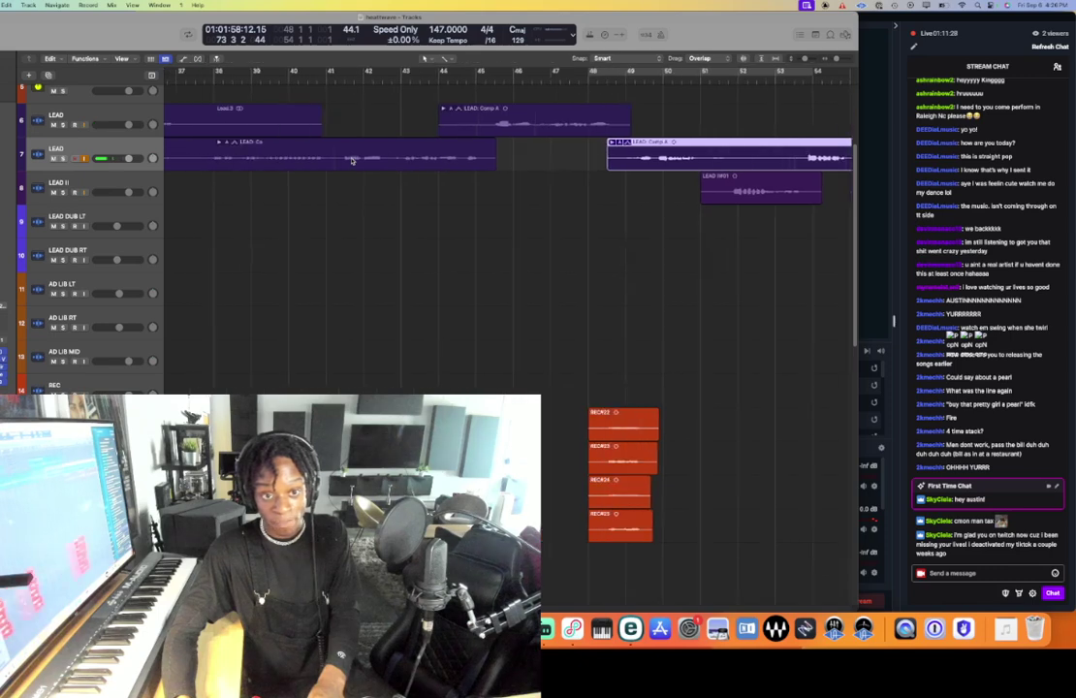
# - Replace the Lead.2 region at bars 9 to 26 on the upper LEAD track with the lower LEAD track's Comp A region
pyautogui.press('super+Left')
pyautogui.press('super+Left')
pyautogui.press('super+Left')
pyautogui.press('super+Left')
pyautogui.hscroll(5, 352, 160)
pyautogui.click(601, 125)
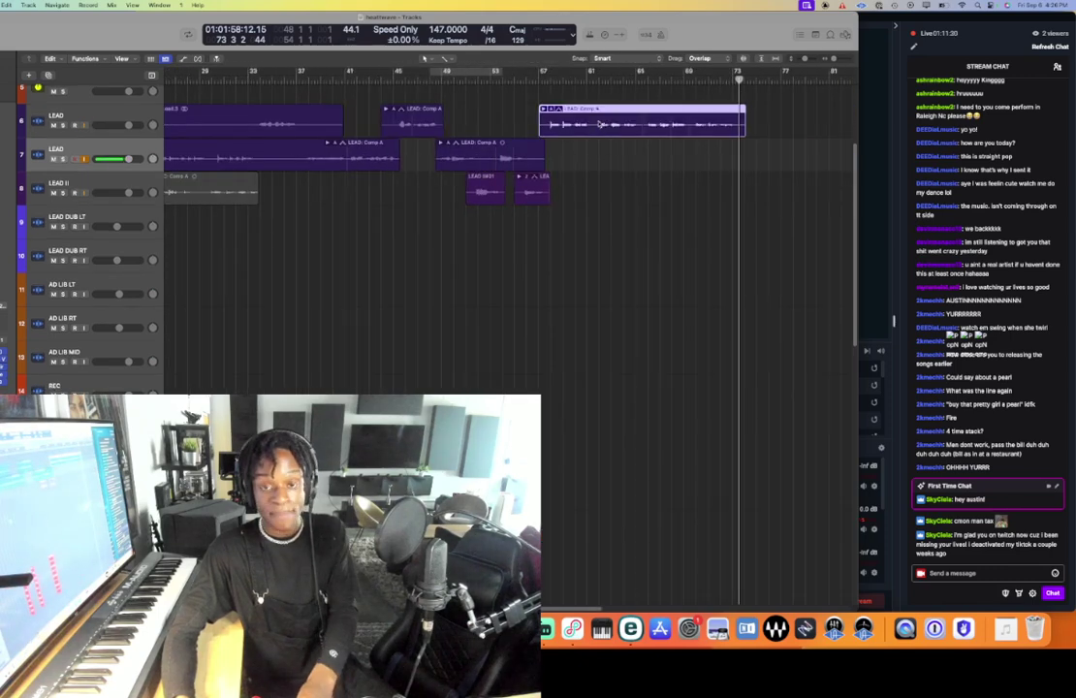
pyautogui.hscroll(-10, 504, 130)
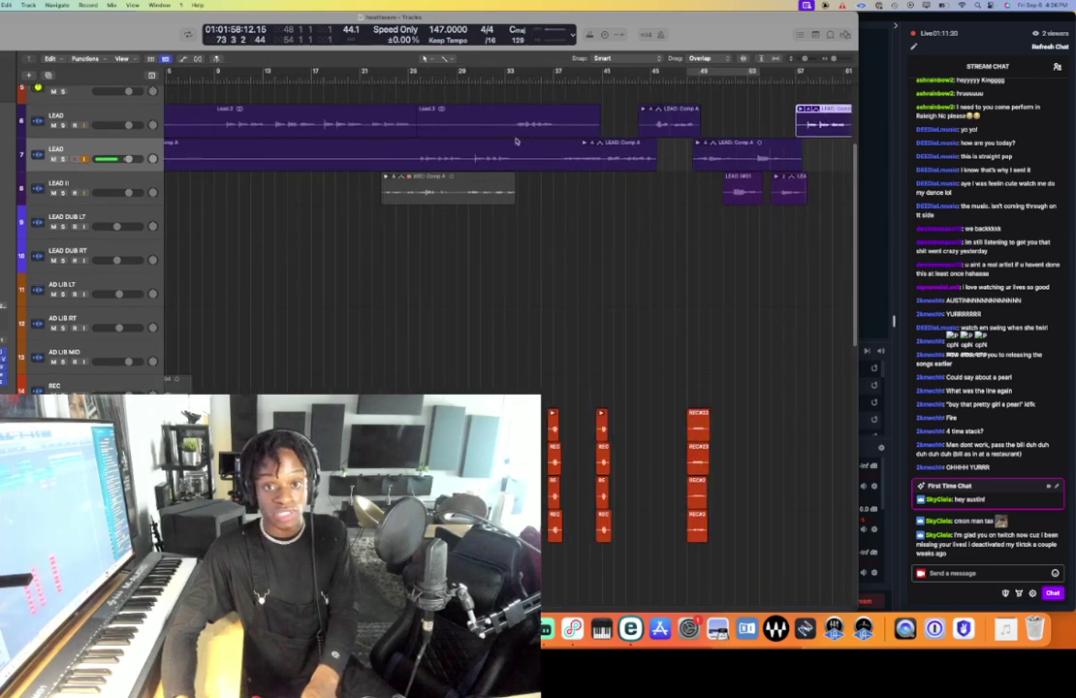
pyautogui.click(312, 117)
pyautogui.press('Delete')
pyautogui.press('super+v')
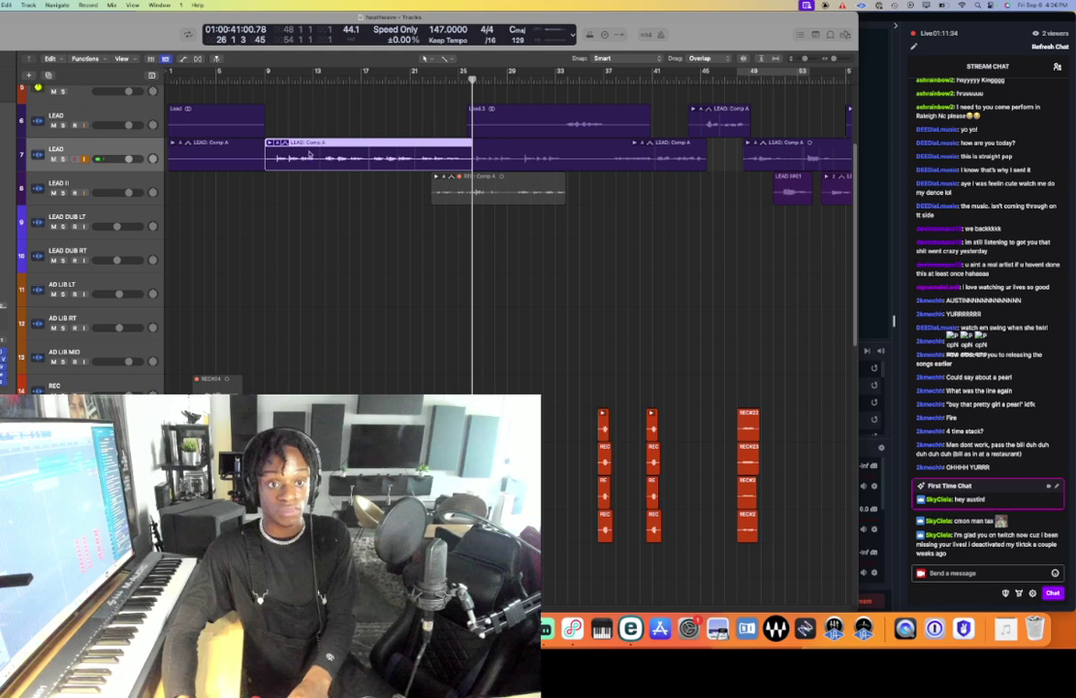
pyautogui.moveTo(309, 153); pyautogui.dragTo(311, 119)
# - Play the moved LEAD vocals from about bar 9 together with the beat
pyautogui.click(269, 78)
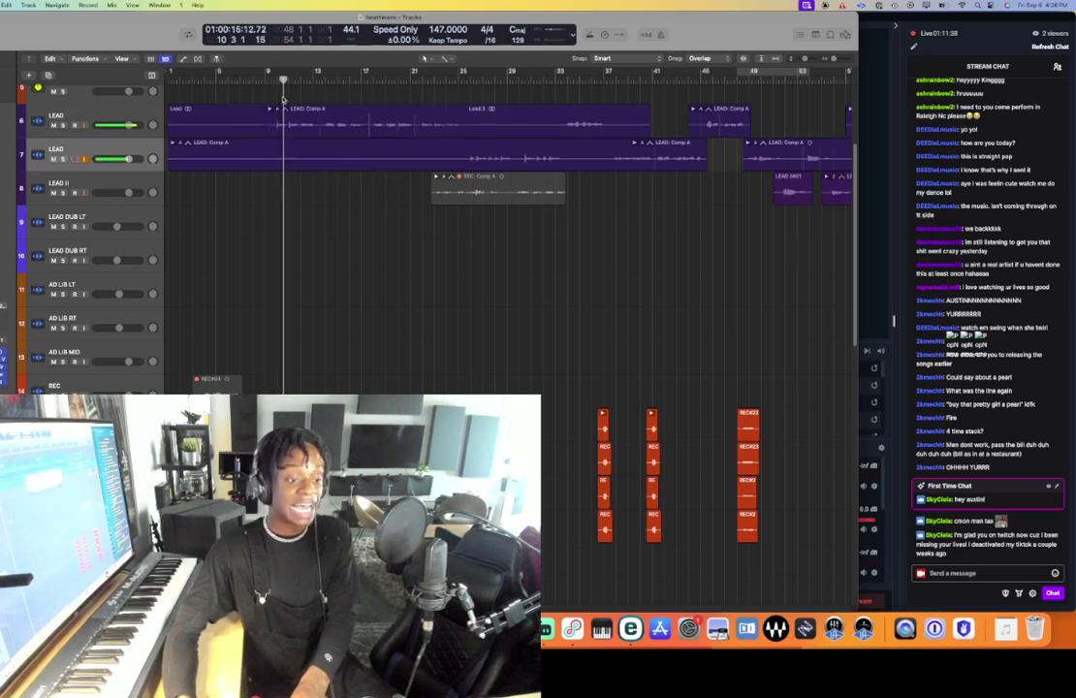
pyautogui.scroll(5, 291, 117)
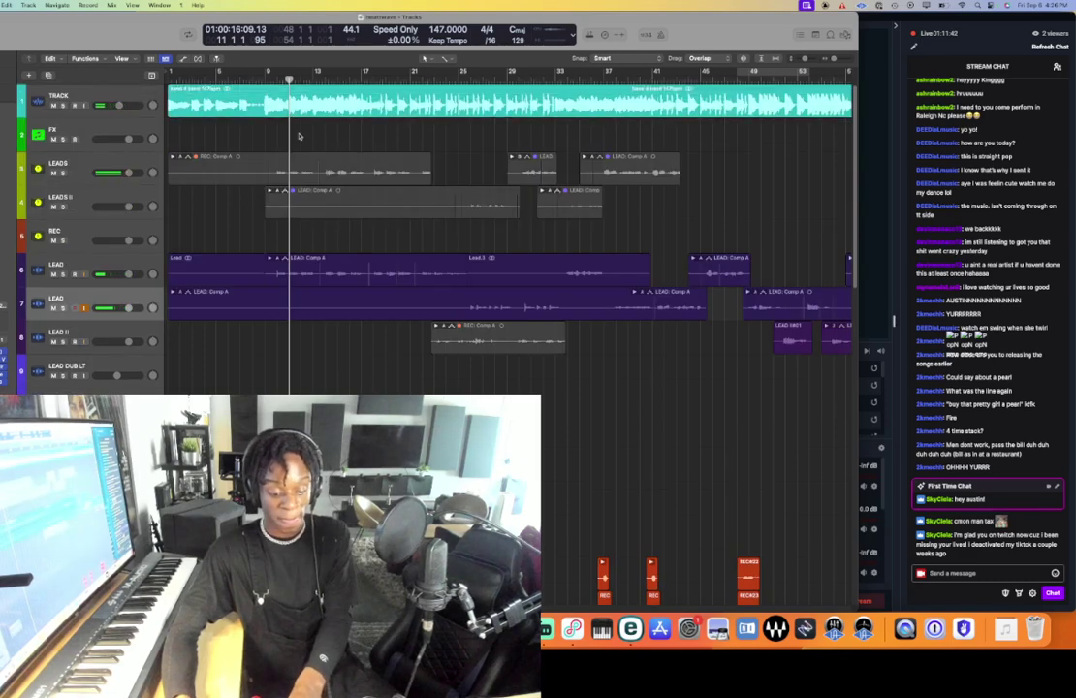
pyautogui.press('Return')
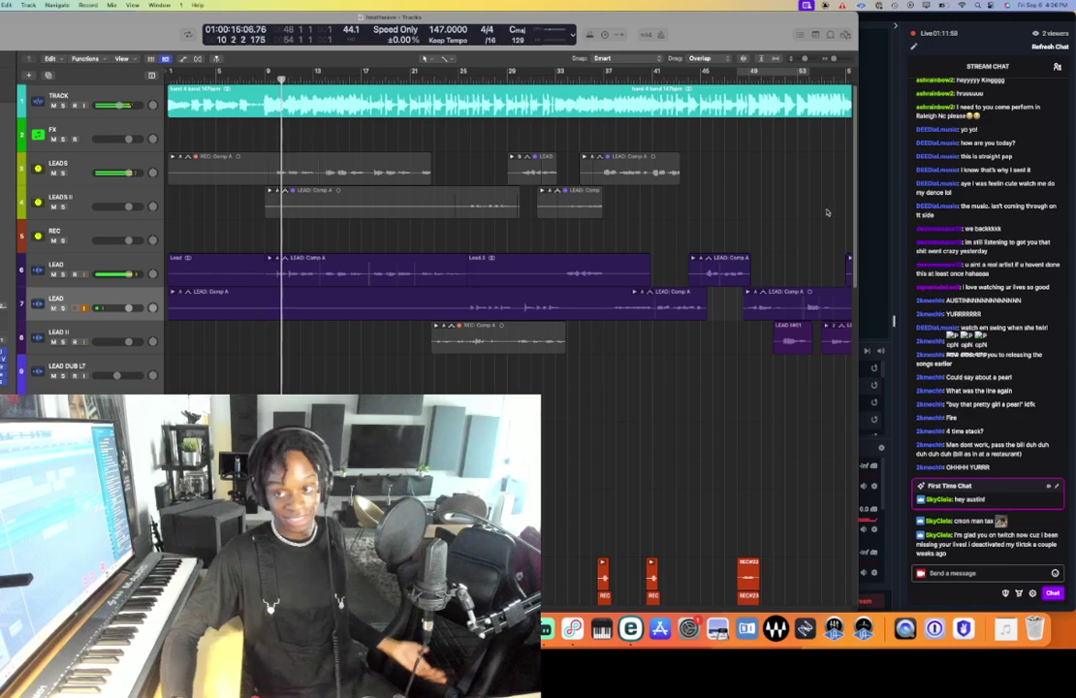
# - Switch to Streamlabs Desktop and move the overlay source over the chat area down in the preview, about 494 px from the scene's upper edge
pyautogui.click(883, 198)
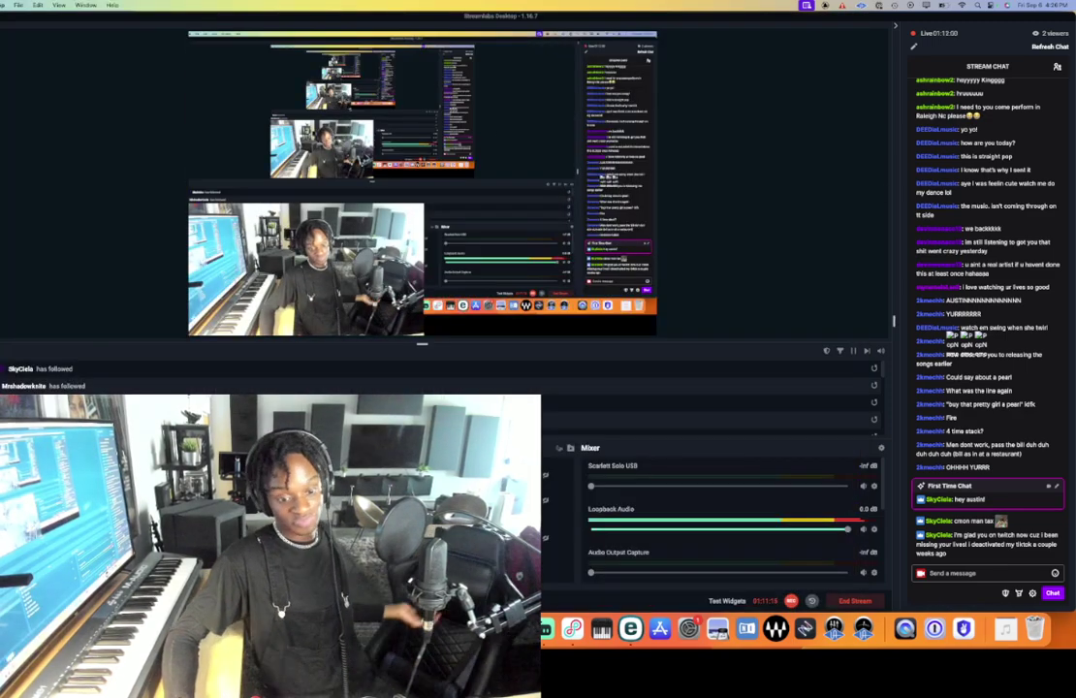
pyautogui.click(593, 191)
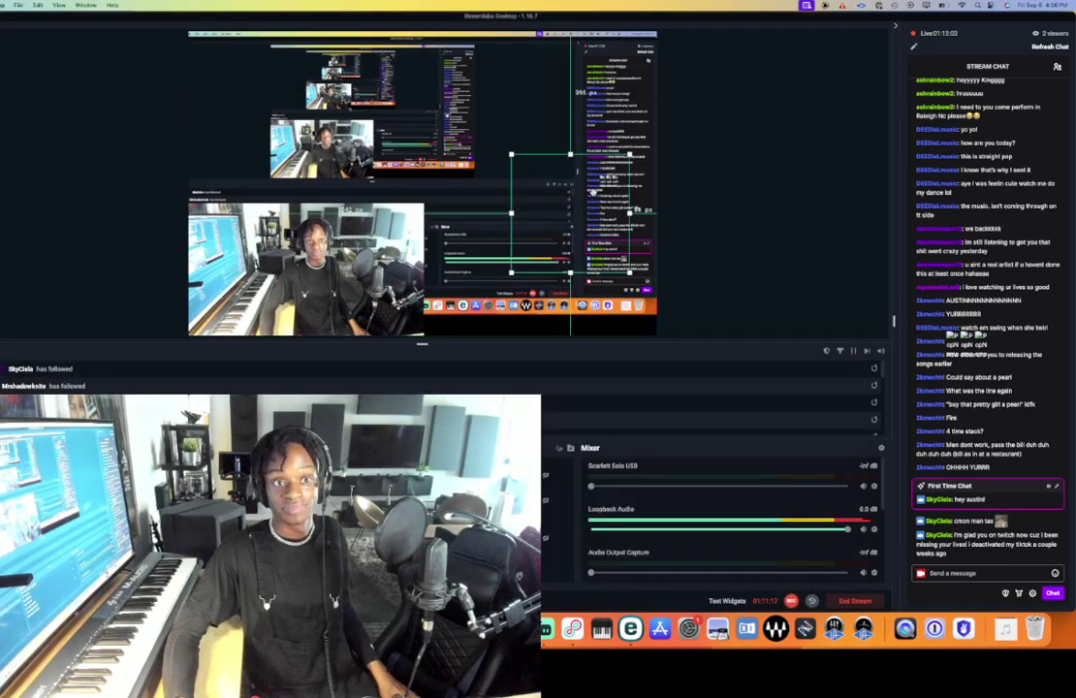
pyautogui.moveTo(592, 192); pyautogui.dragTo(592, 221)
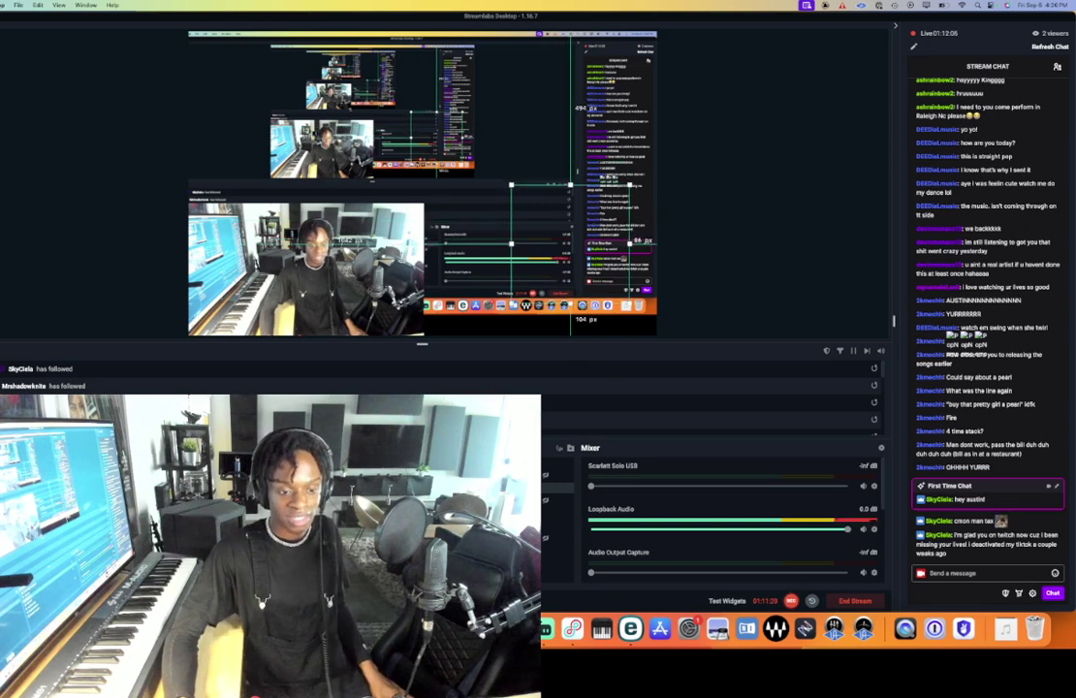
# - Switch back to Logic Pro and play the LEAD vocals around bars 24 to 28
pyautogui.press('super+Tab')
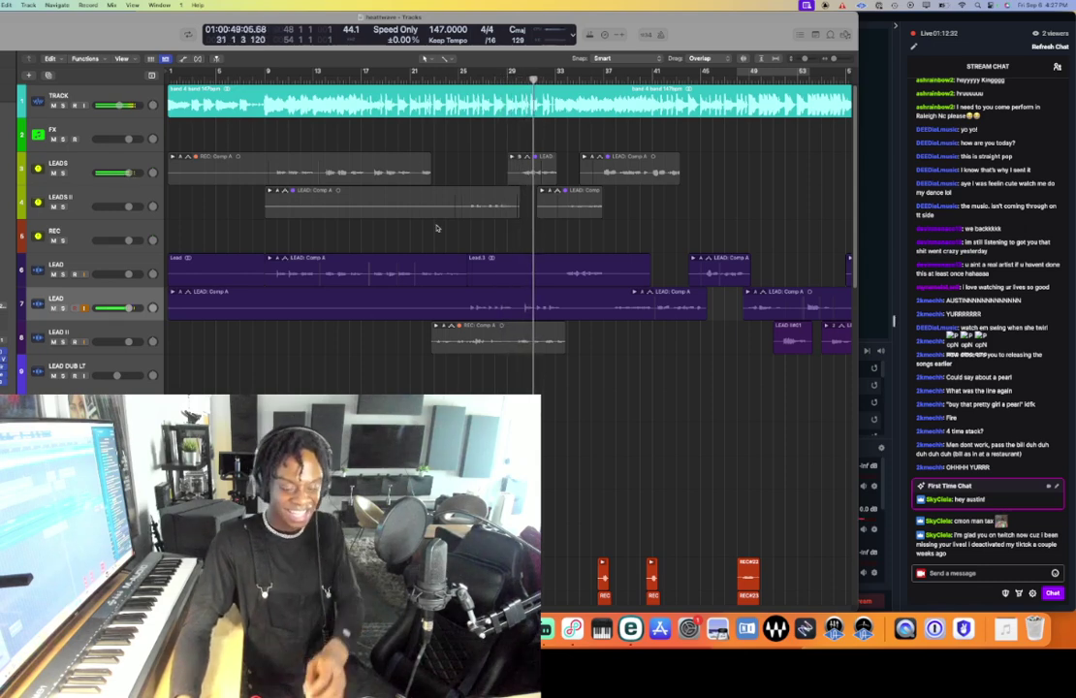
pyautogui.press('super+Right')
pyautogui.press('super+Right')
pyautogui.press('super+Right')
pyautogui.press('super+Right')
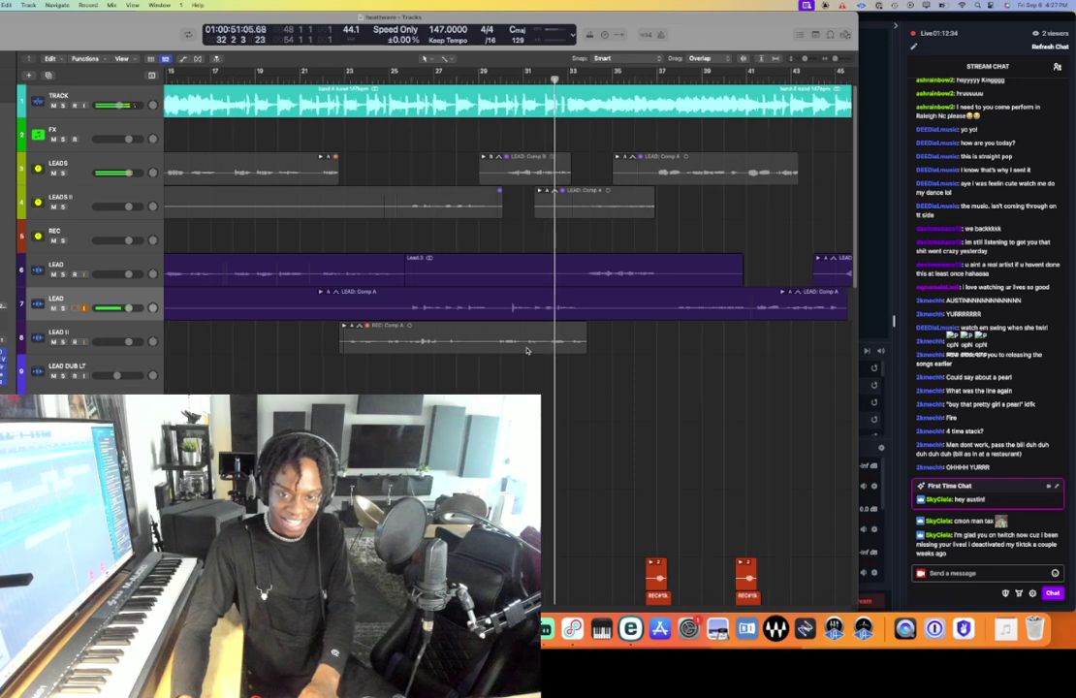
pyautogui.press('space')
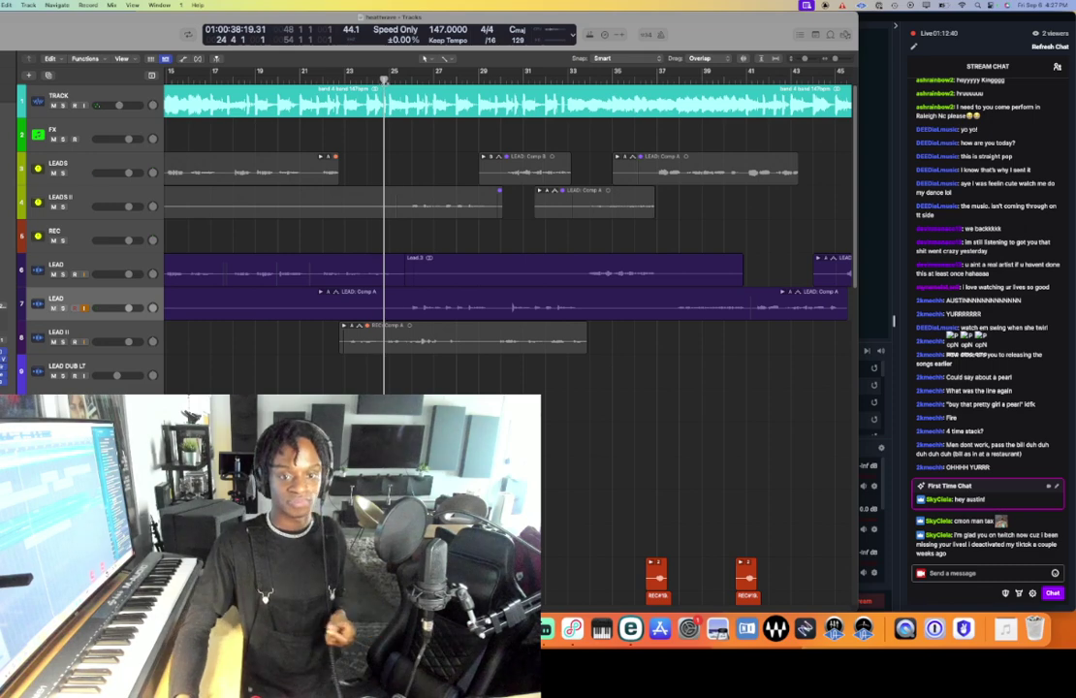
pyautogui.press('space')
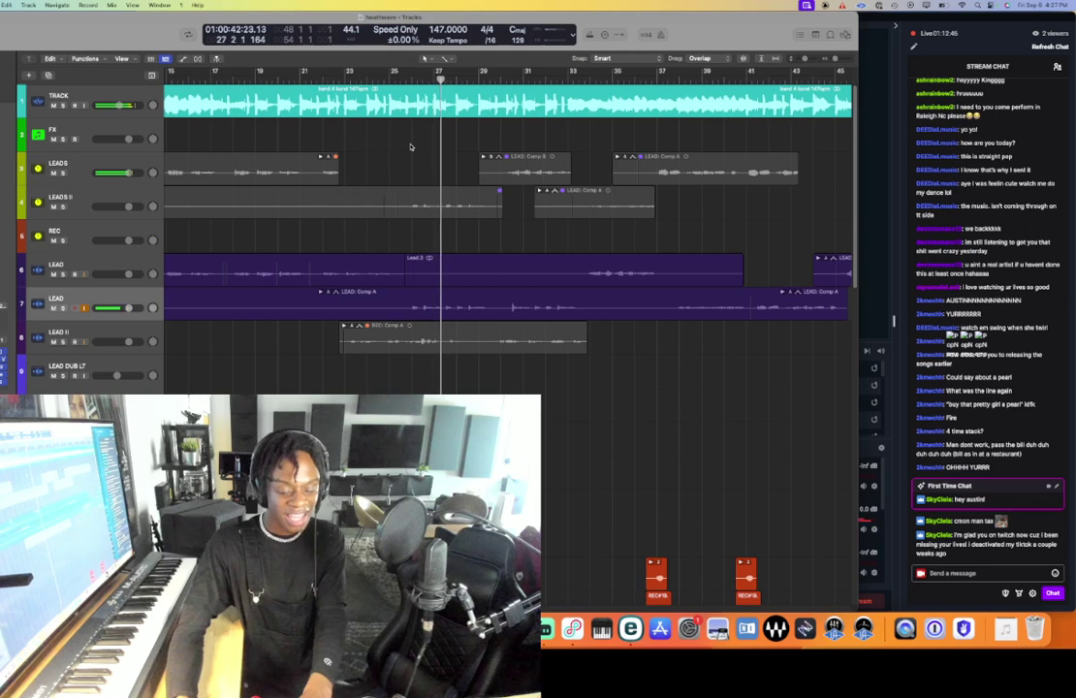
pyautogui.press('super+Right')
pyautogui.press('super+Right')
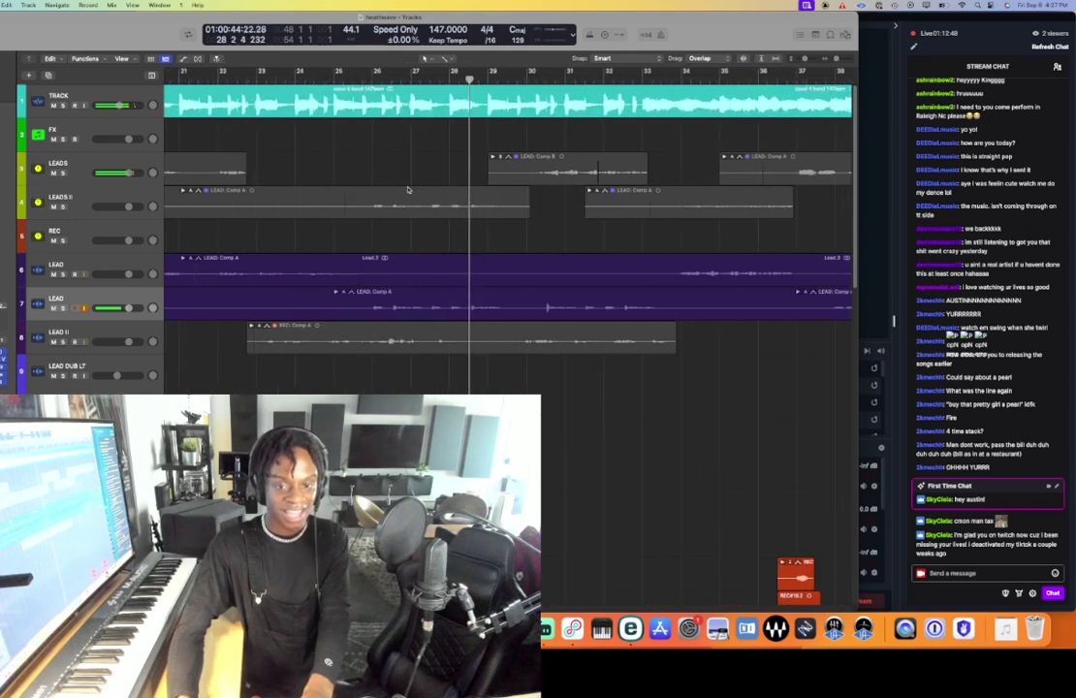
# - Record two takes on the lower LEAD track from bar 29 beat 3, ending at about bar 32 and bar 33 beat 4
pyautogui.click(430, 76)
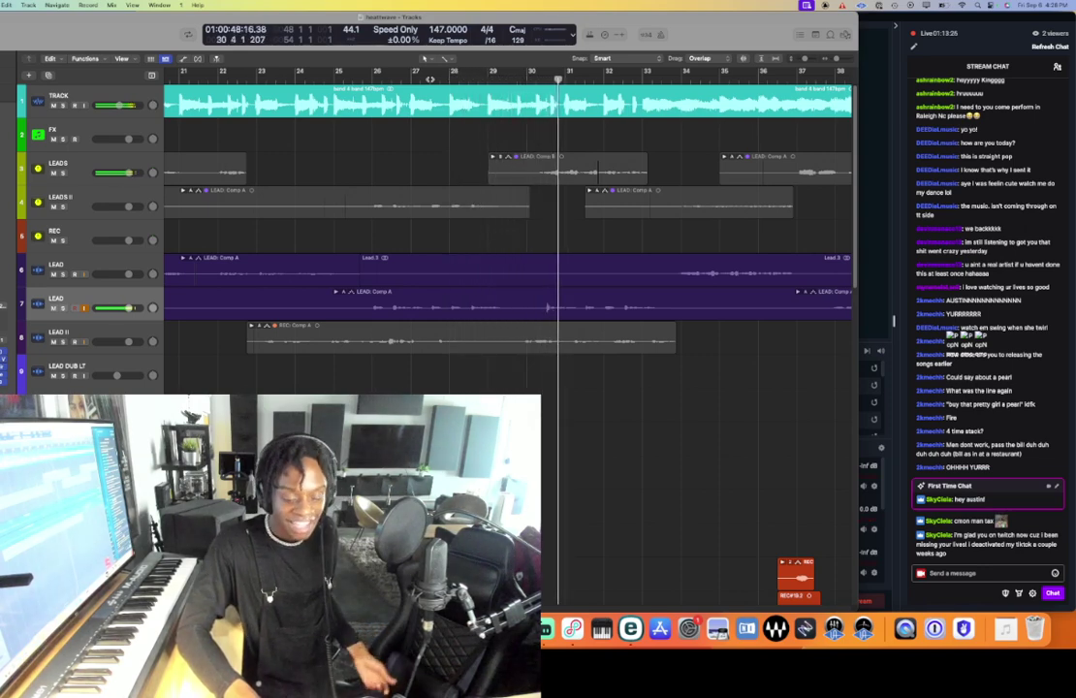
pyautogui.click(507, 77)
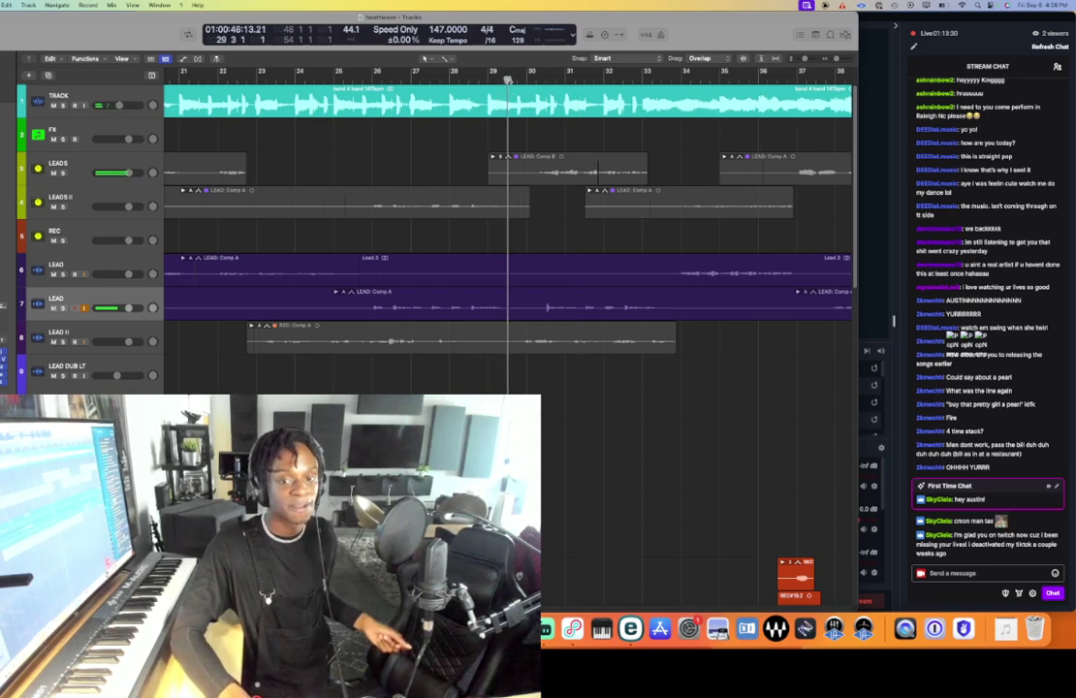
pyautogui.press('r')
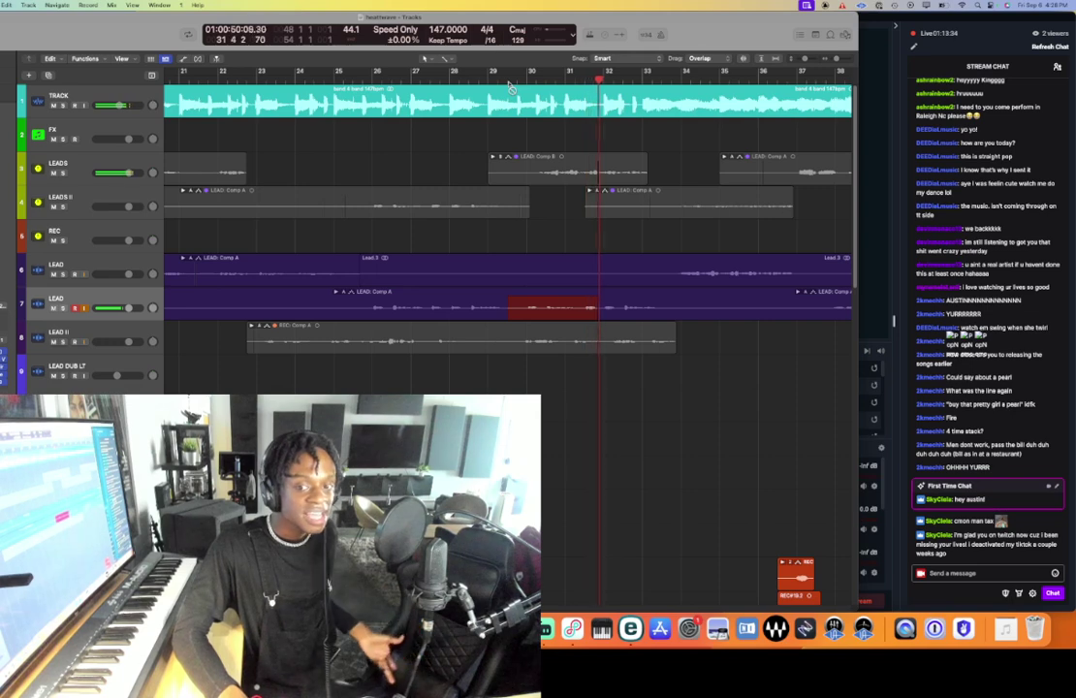
pyautogui.press('super+period')
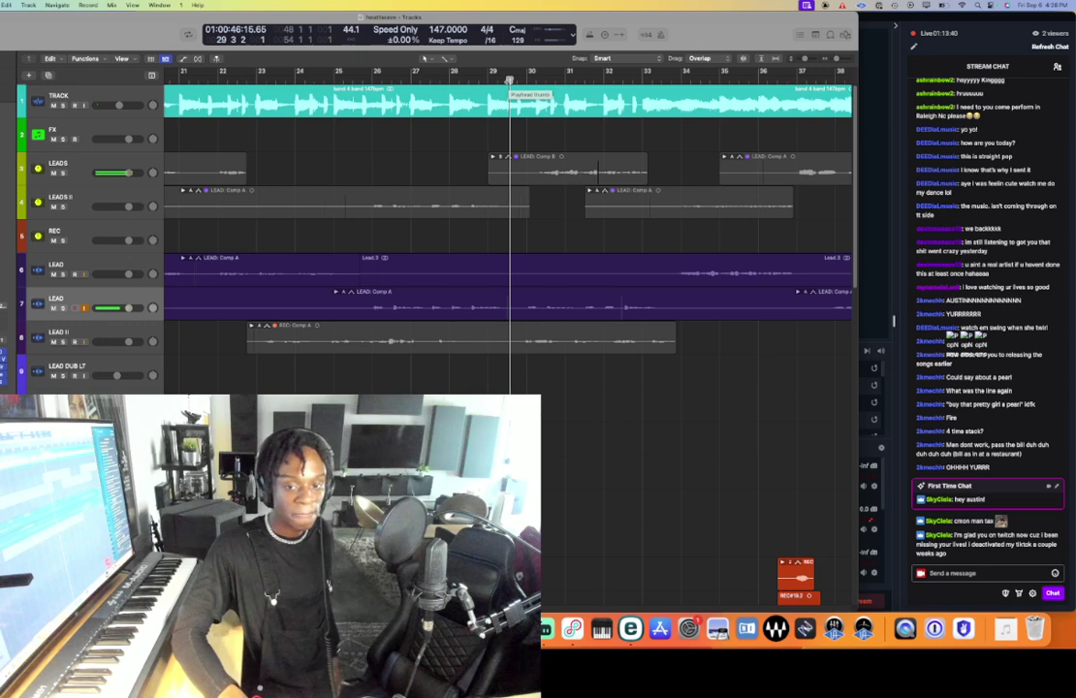
pyautogui.press('r')
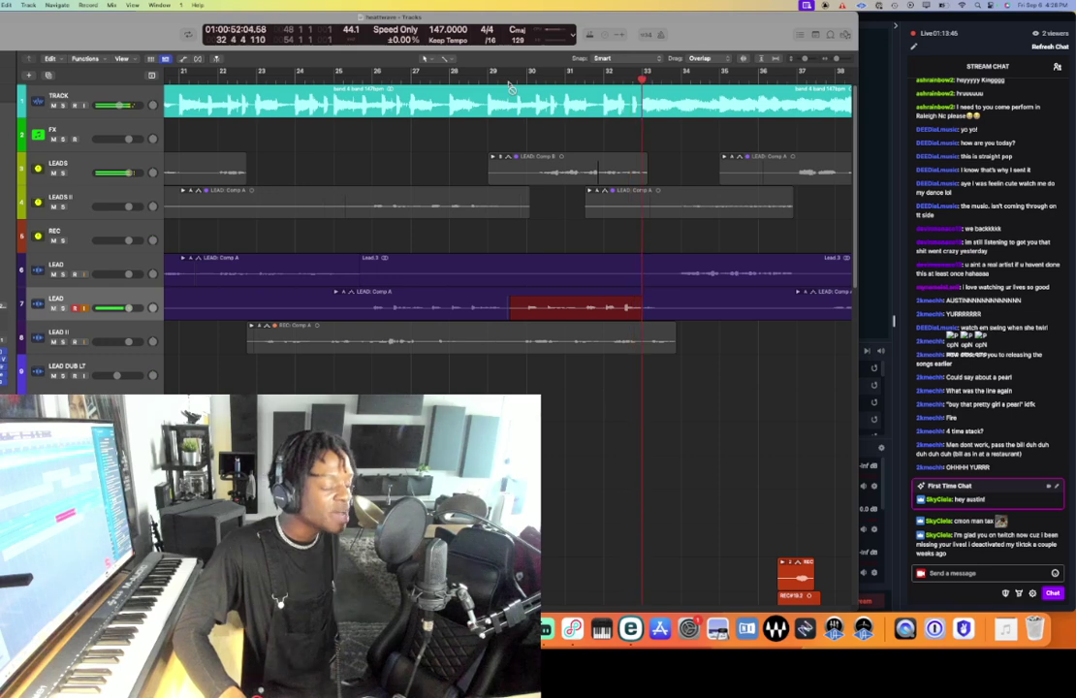
pyautogui.press('space')
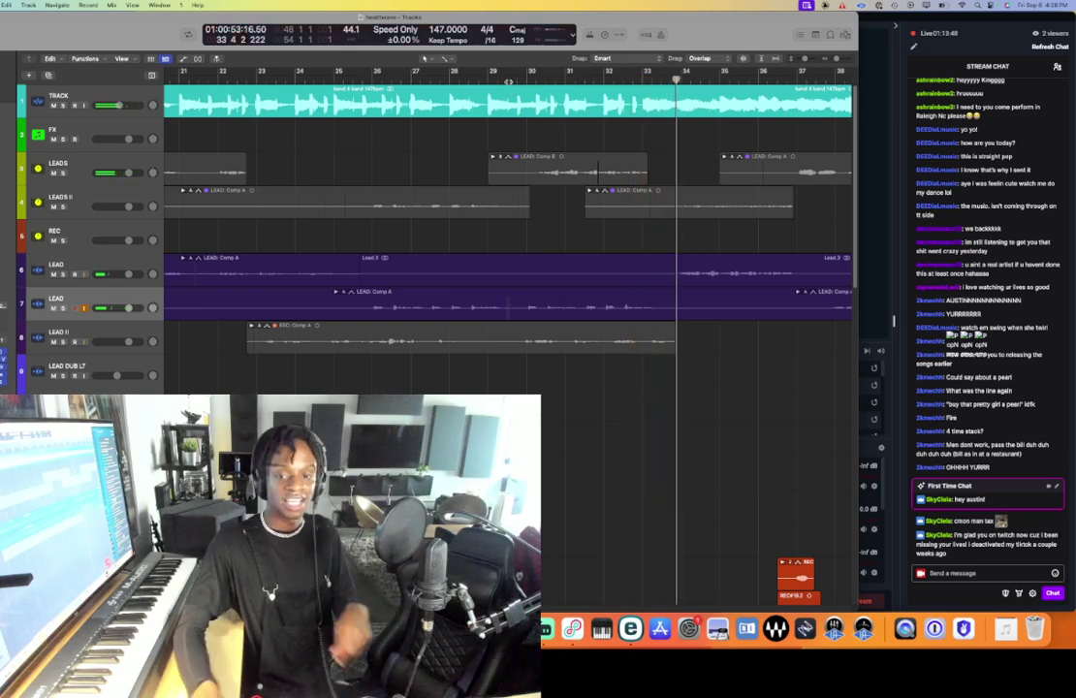
# - Play the arrangement from about bar 22 through the newly recorded LEAD take
pyautogui.press('super+Up')
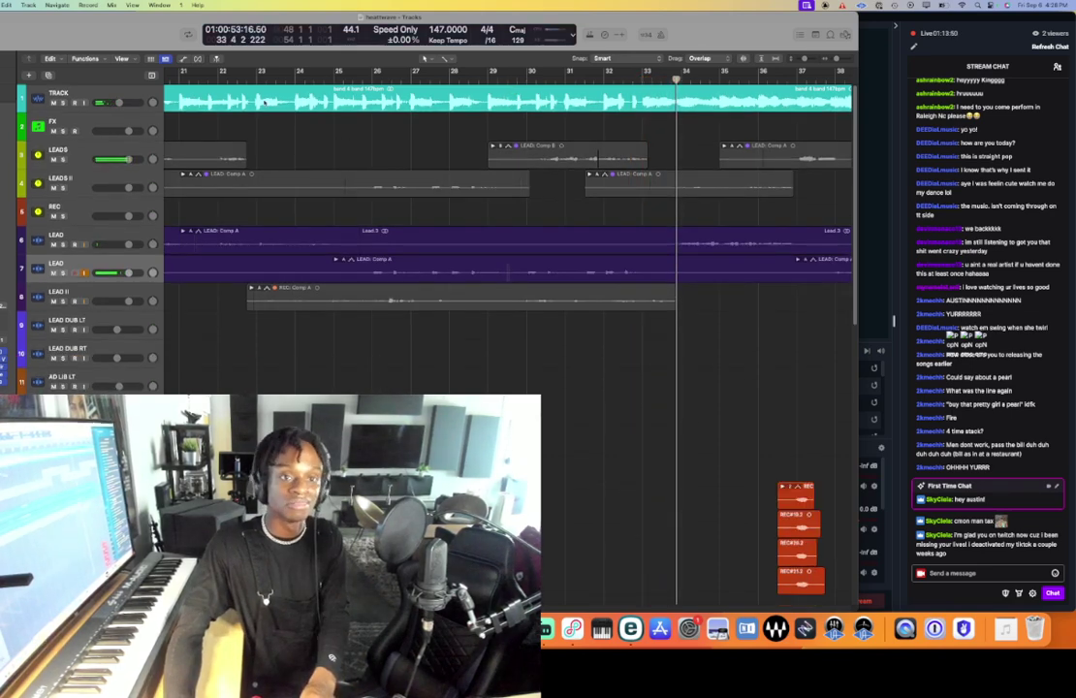
pyautogui.click(219, 77)
pyautogui.press('space')
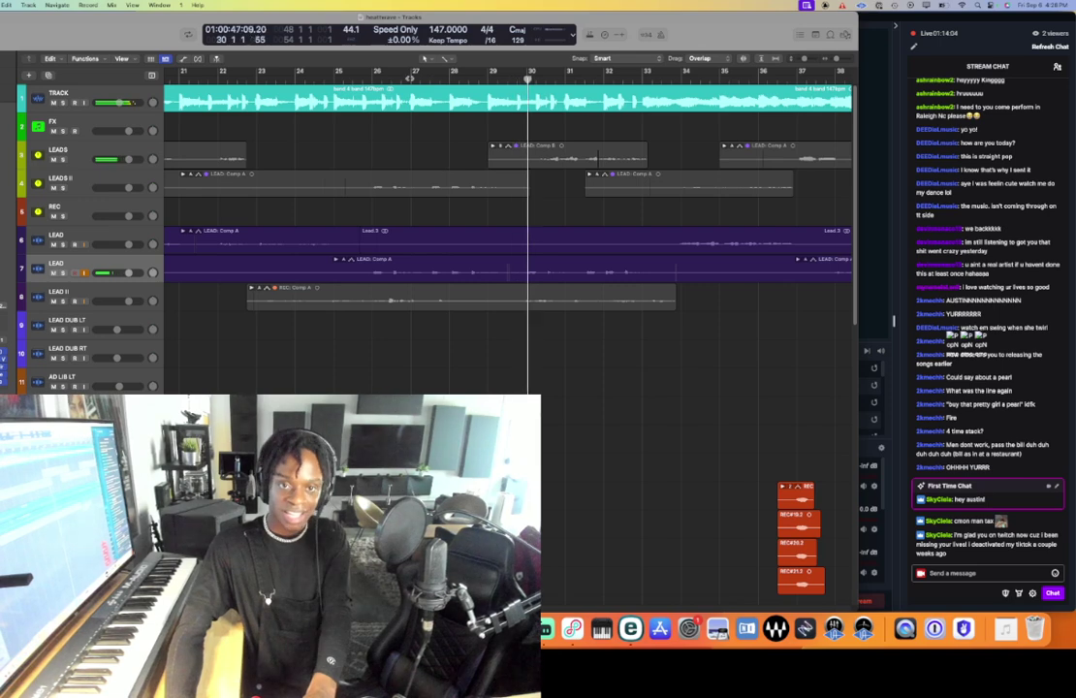
# - Comp the original lower LEAD take back in from about bar 29 to bar 31 beat 2, collapse the folder, and place the playhead at bar 25
pyautogui.doubleClick(539, 274)
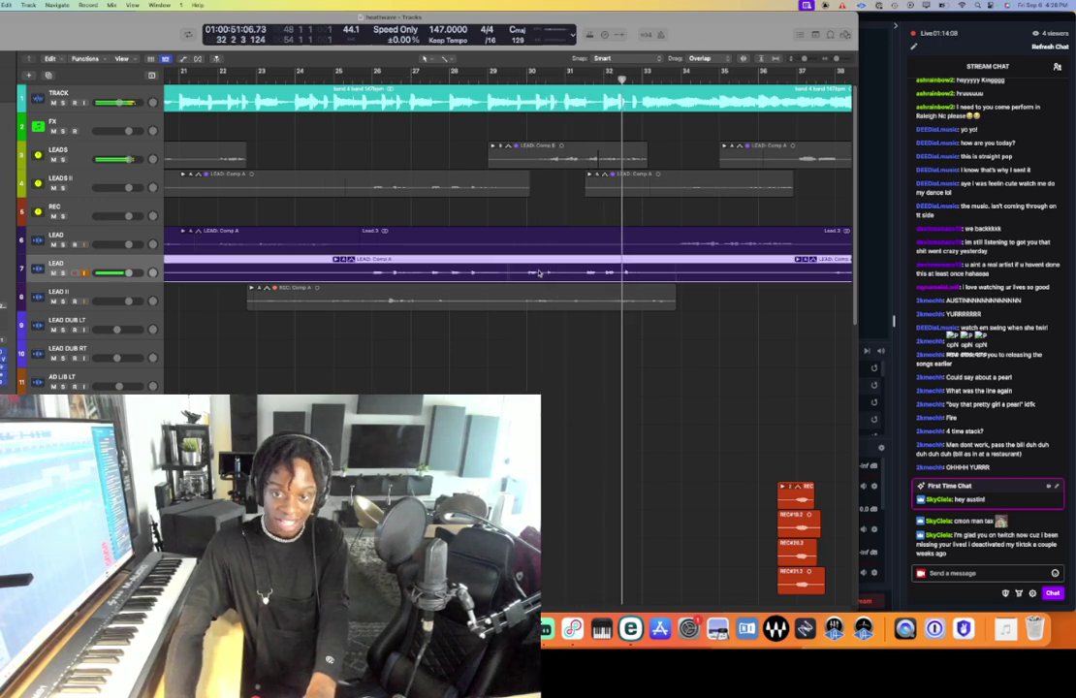
pyautogui.moveTo(581, 349); pyautogui.dragTo(499, 361)
pyautogui.click(333, 78)
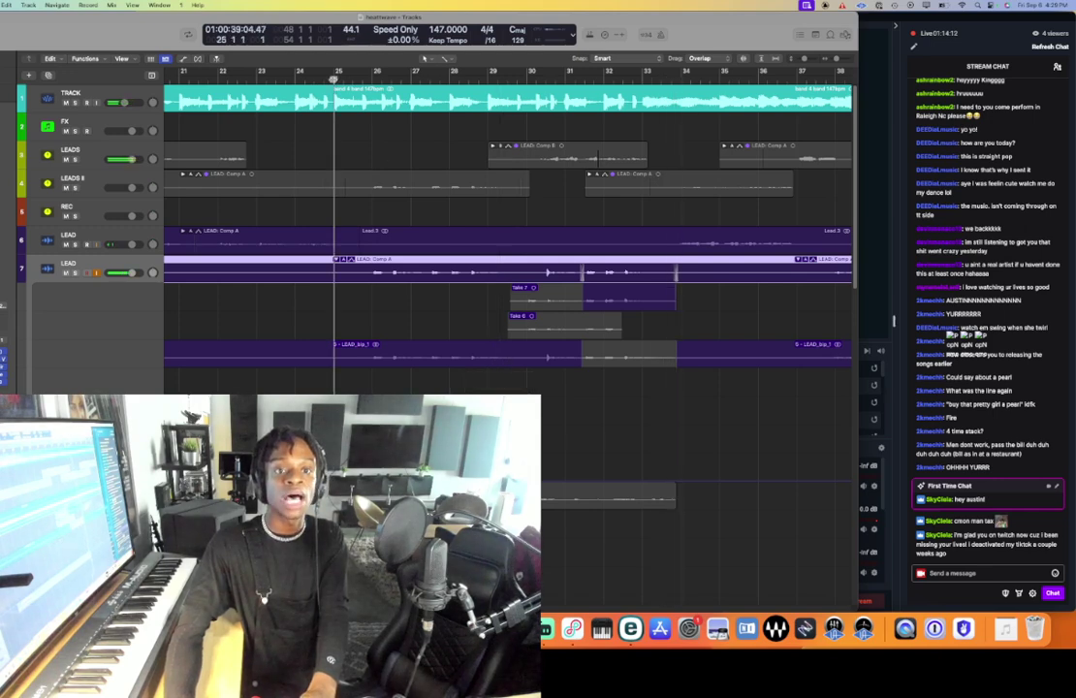
pyautogui.doubleClick(414, 259)
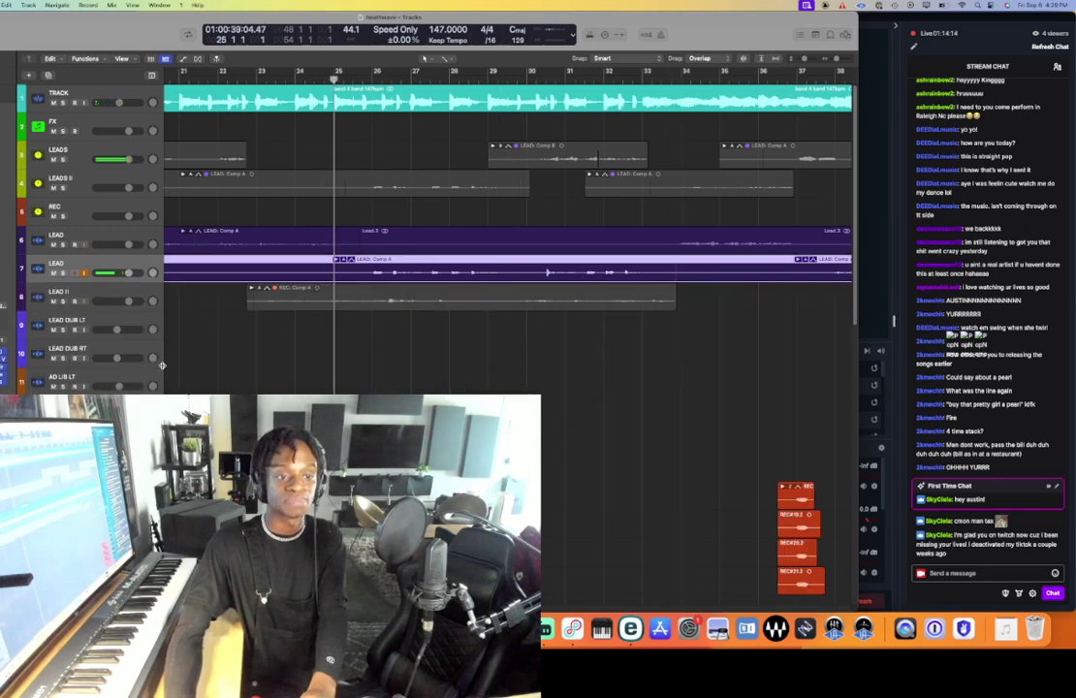
pyautogui.click(417, 467)
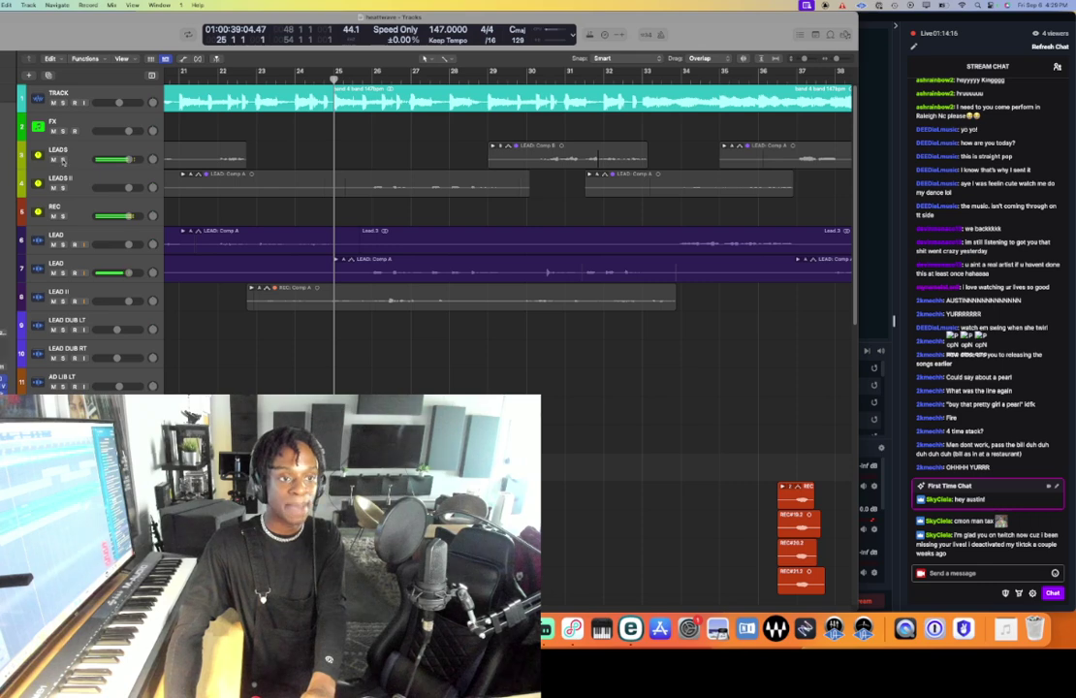
# - Set a cycle range from bar 28 to bar 34 and record a harmony take on REC up to about bar 30 beat 3
pyautogui.scroll(3, 340, 261)
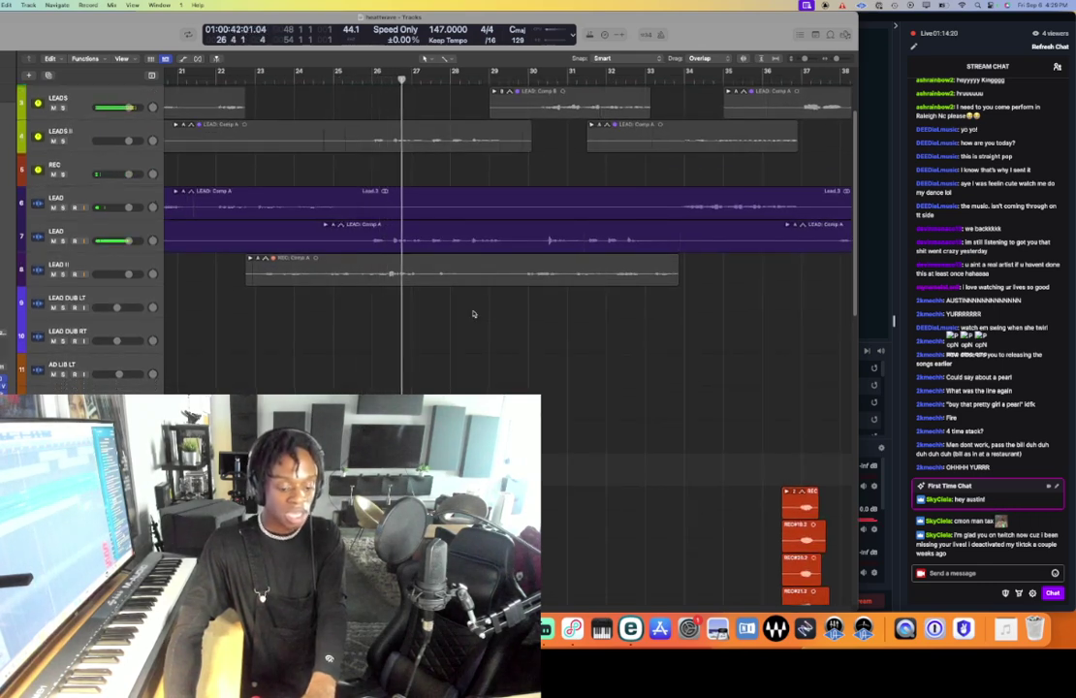
pyautogui.hscroll(4, 468, 314)
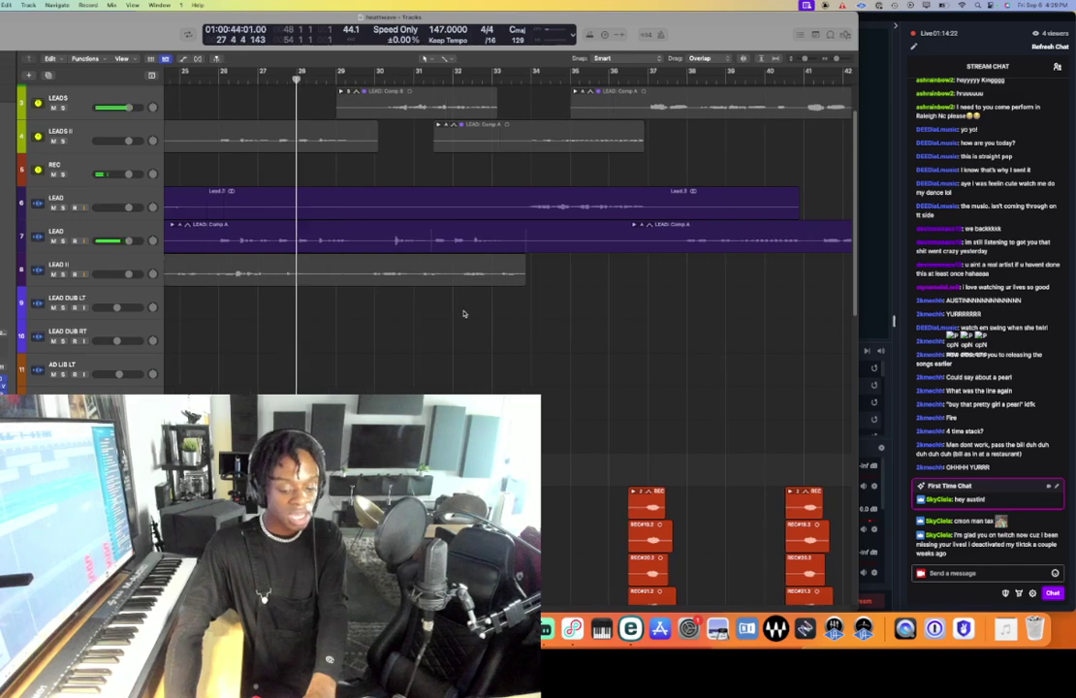
pyautogui.hscroll(-2, 463, 312)
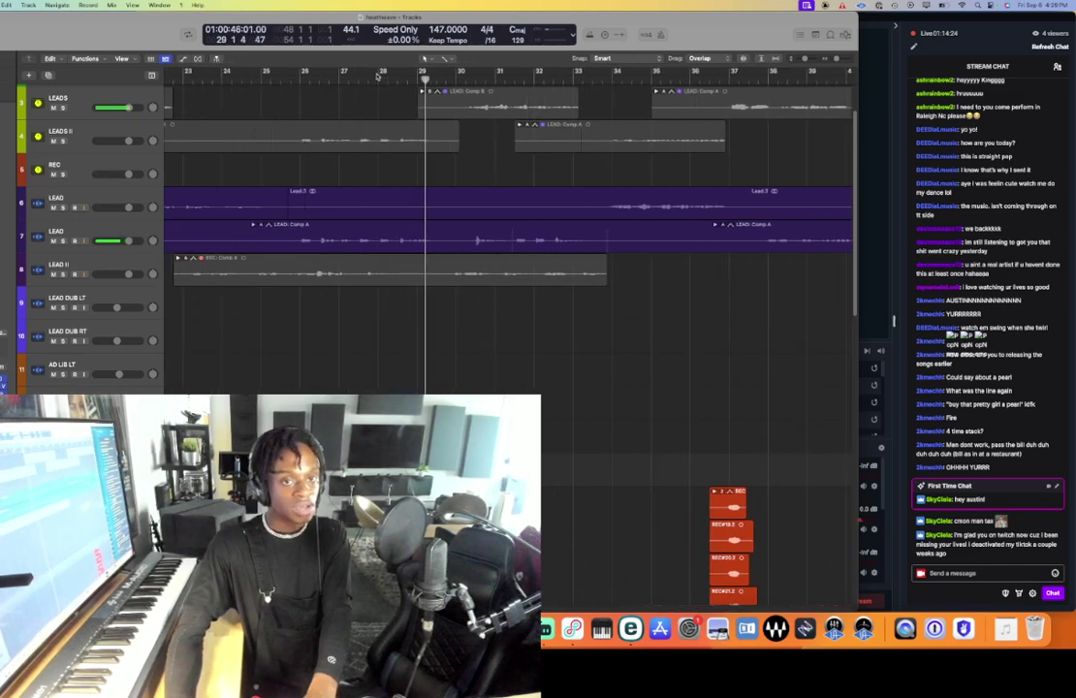
pyautogui.moveTo(381, 73); pyautogui.dragTo(612, 74)
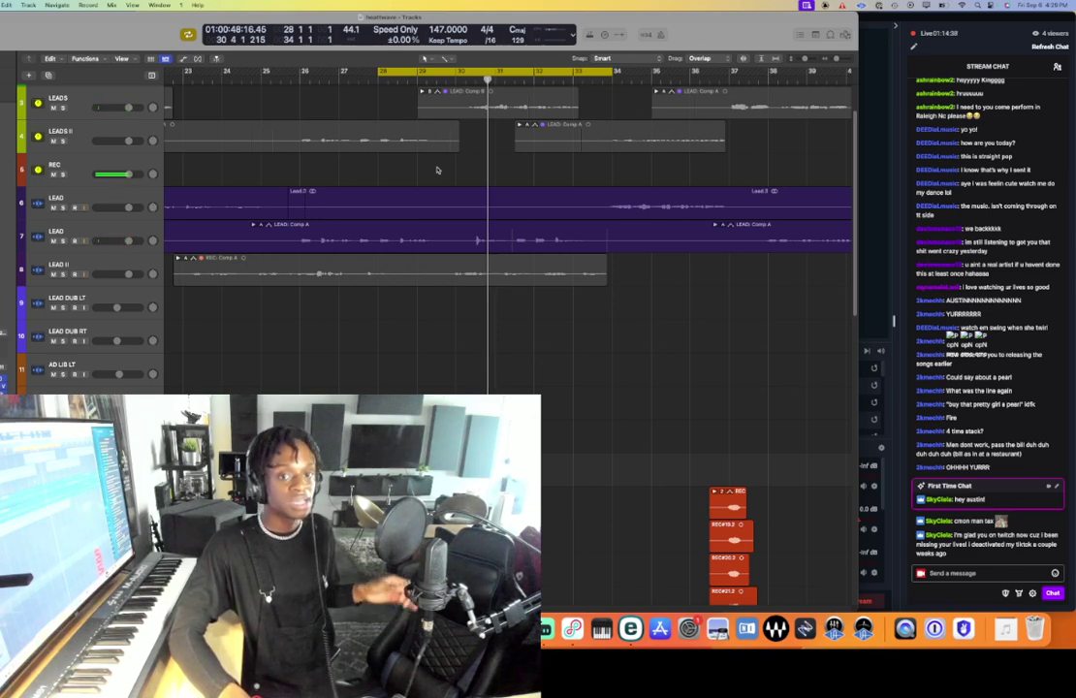
pyautogui.press('r')
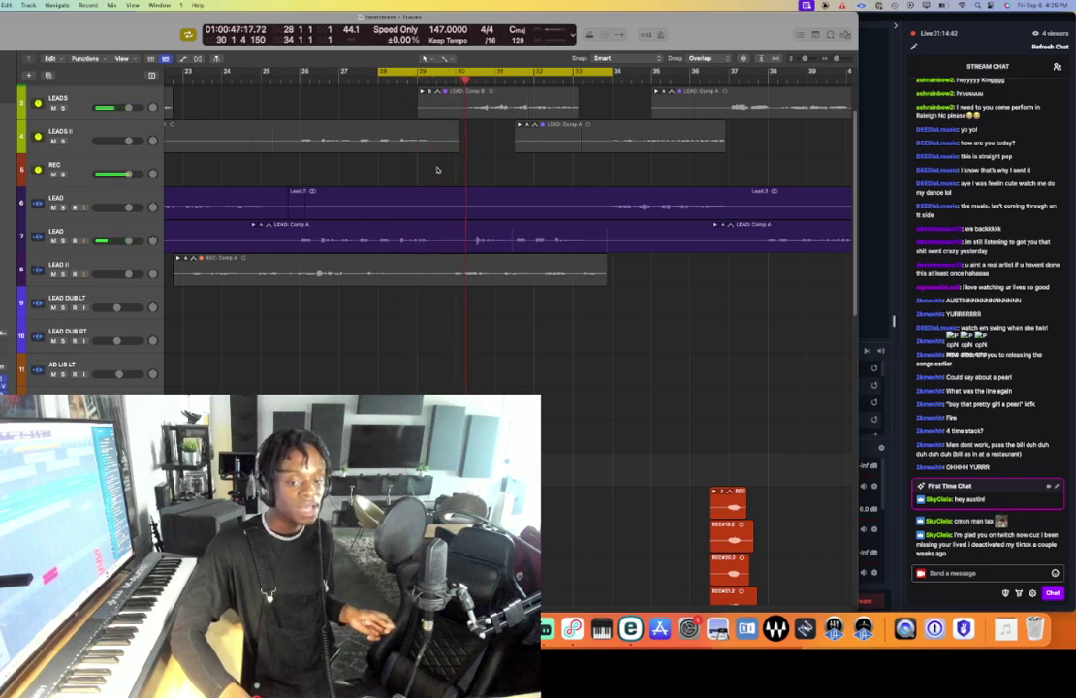
pyautogui.press('space')
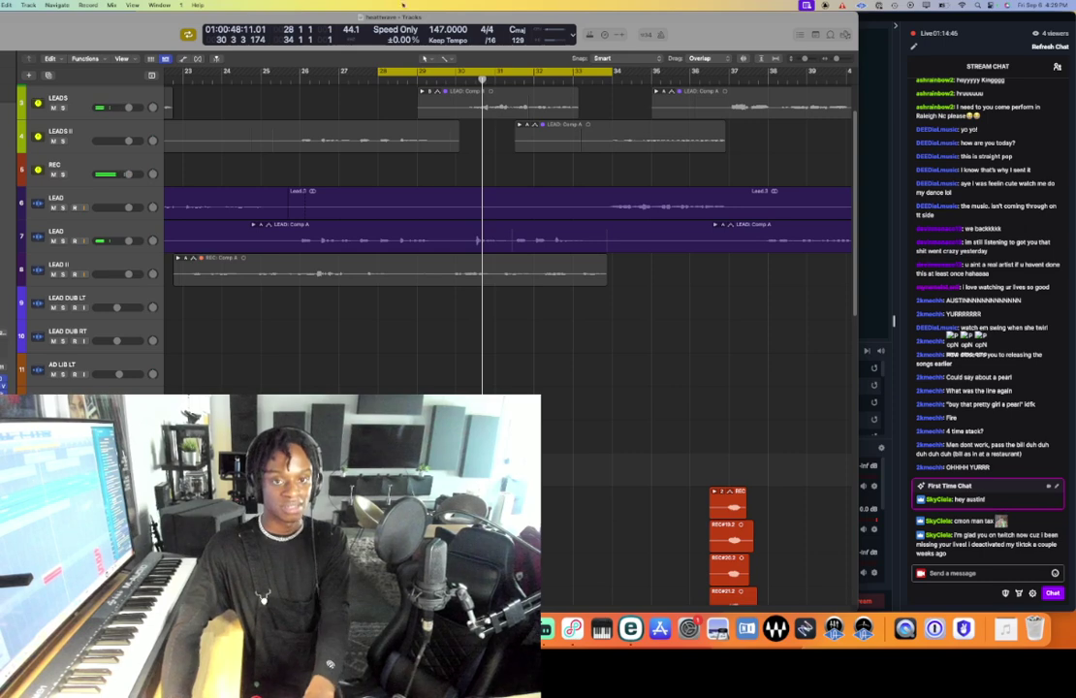
# - Shift the cycle range to bar 28 beat 3 through bar 33 beat 3 and record a second REC take to about bar 30 beat 3
pyautogui.click(409, 66)
pyautogui.moveTo(397, 75); pyautogui.dragTo(594, 75)
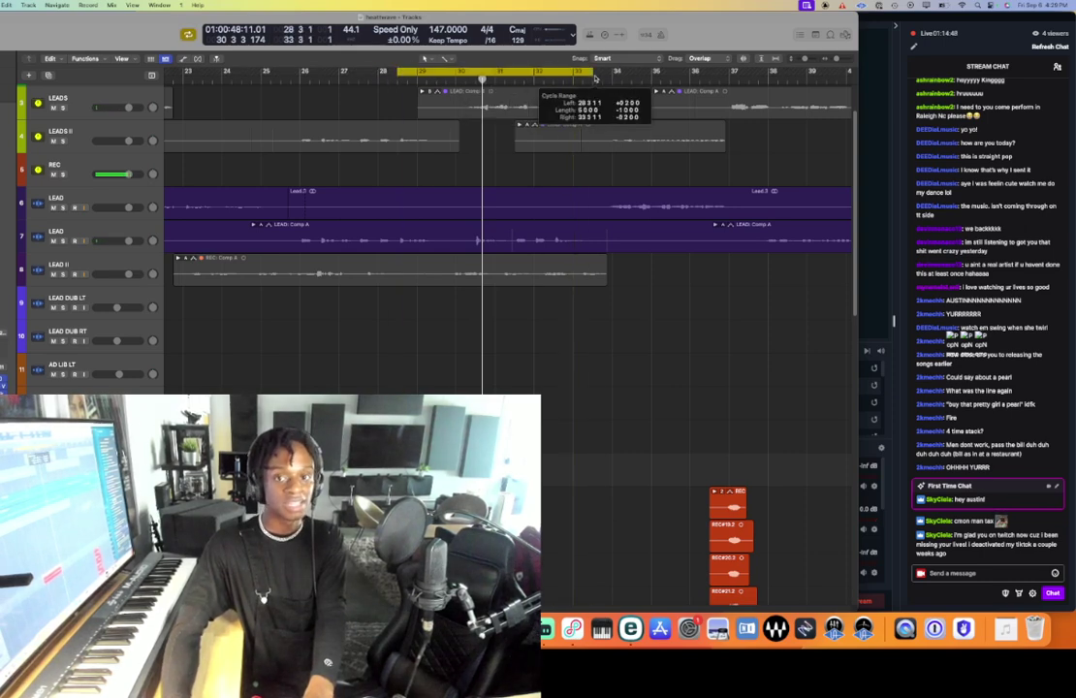
pyautogui.press('r')
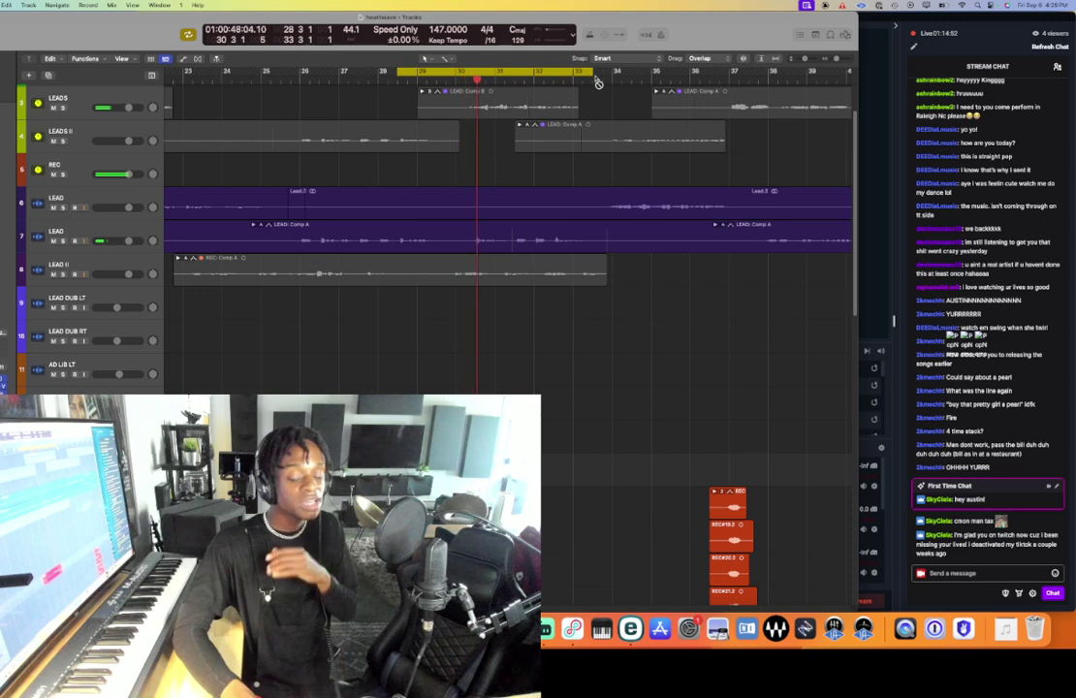
pyautogui.press('space')
pyautogui.scroll(5, 554, 233)
pyautogui.scroll(-5, 545, 240)
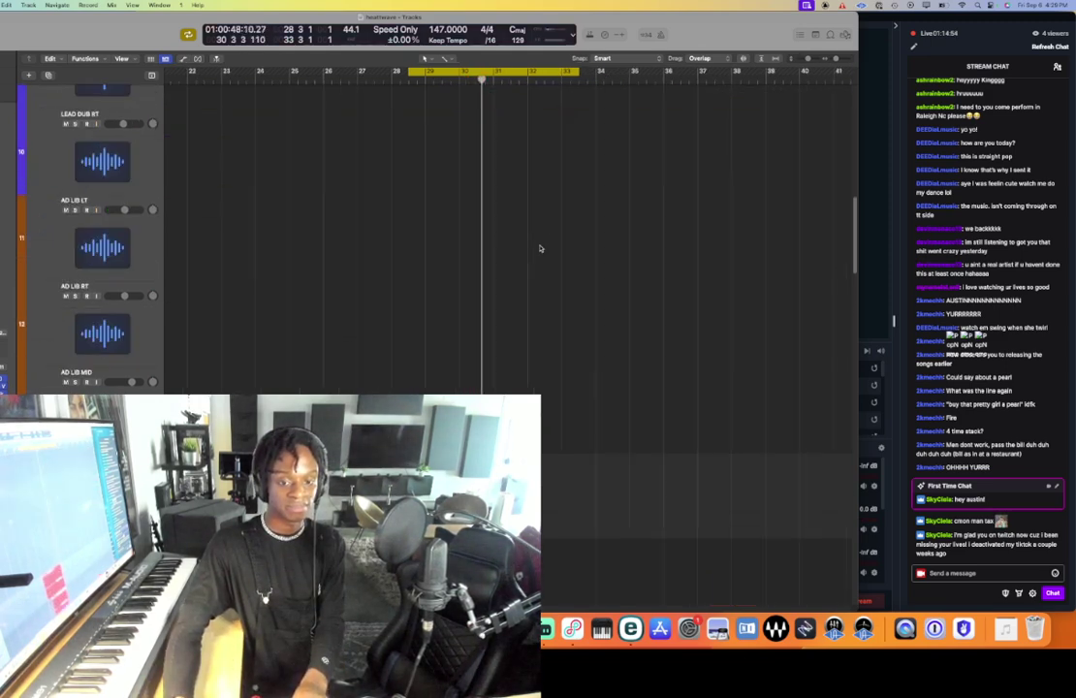
pyautogui.scroll(-3, 439, 312)
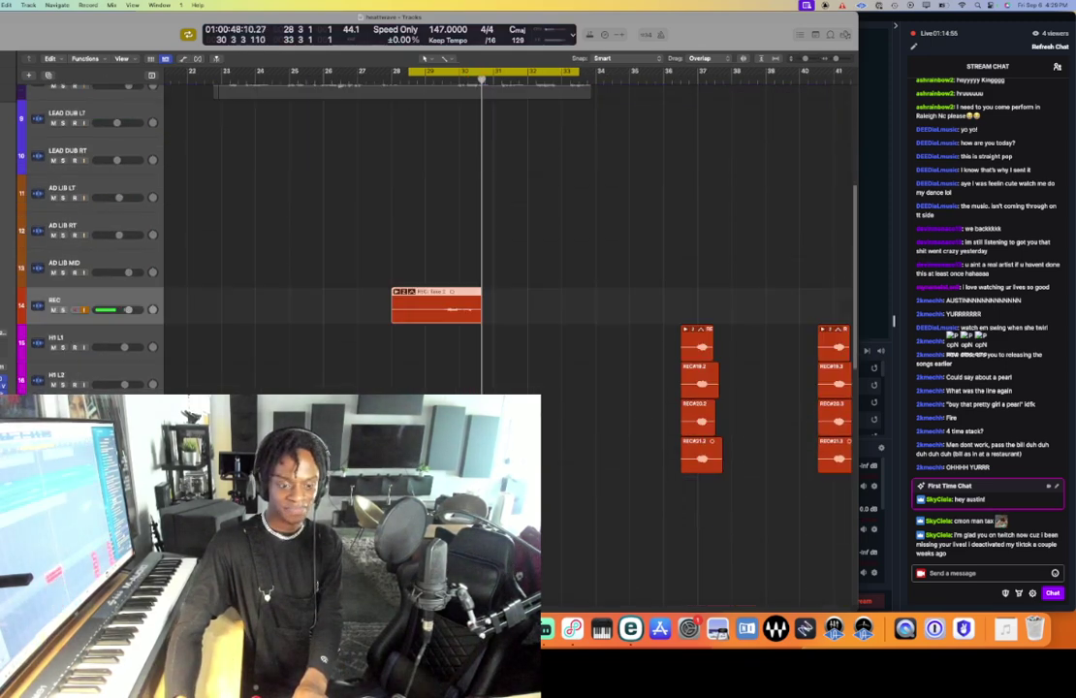
# - Play the newly recorded REC take folder and move it straight down onto the H1 L1 track
pyautogui.click(438, 311)
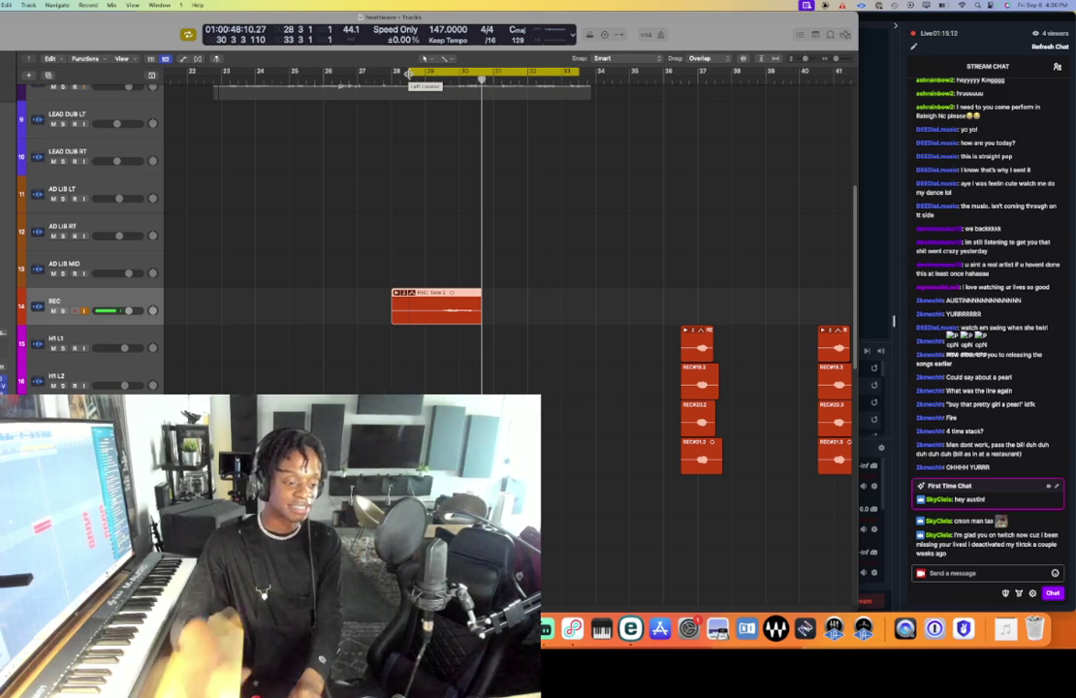
pyautogui.press('space')
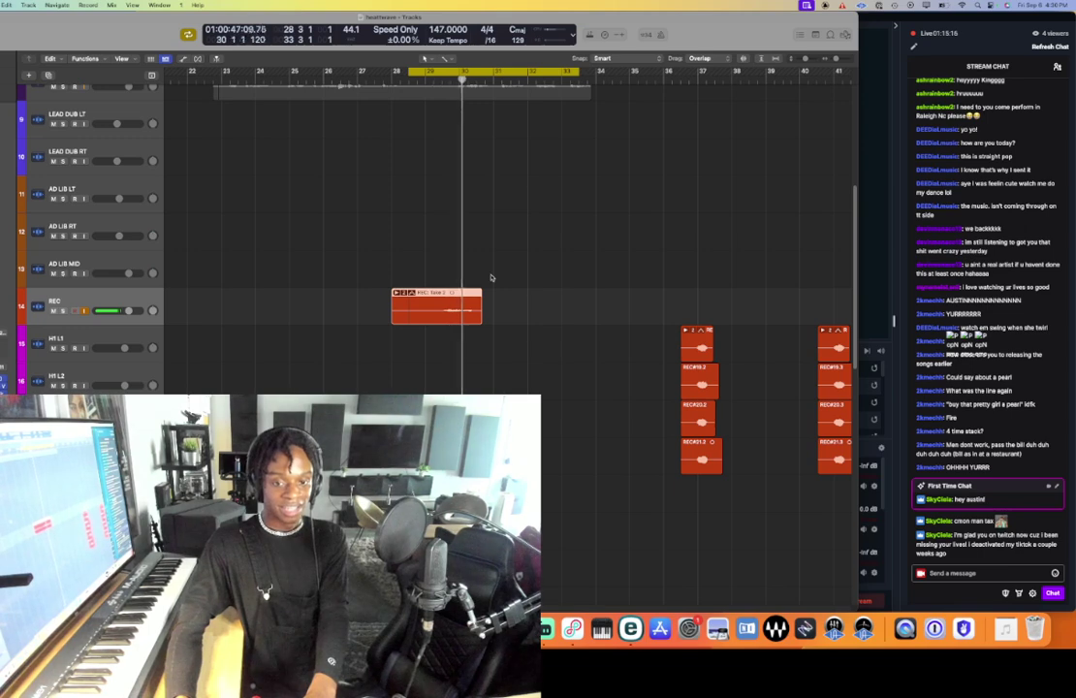
pyautogui.moveTo(453, 317); pyautogui.dragTo(452, 329)
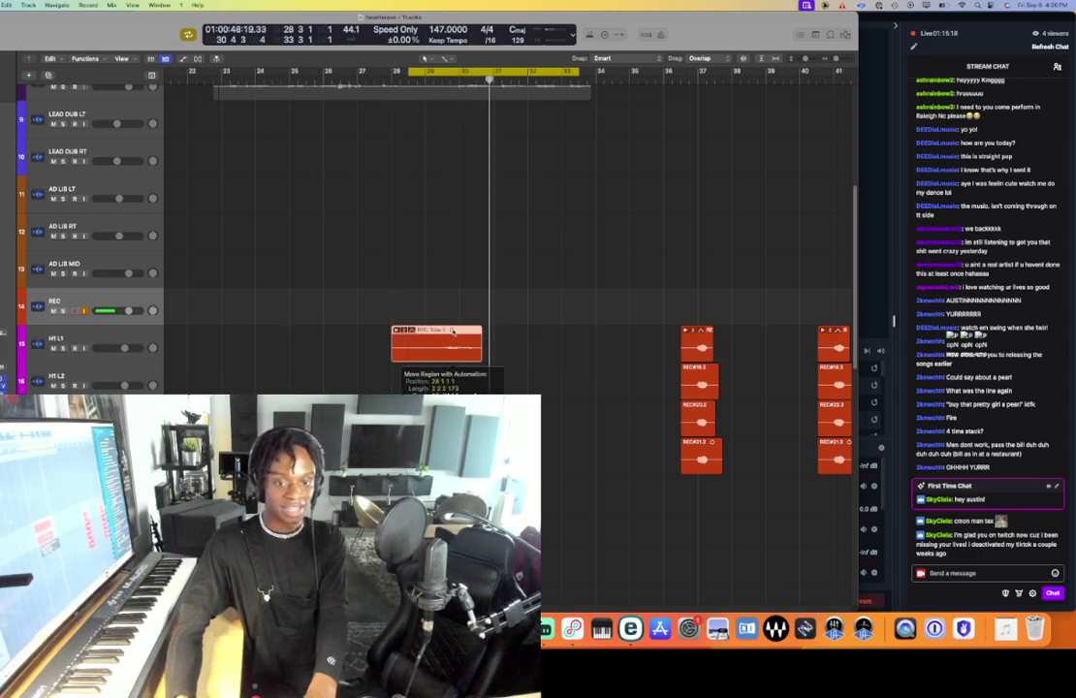
# - Record three more REC takes from bar 28 beat 3 to about bar 30 beat 3, stacking each on the next H1 track below H1 L1
pyautogui.press('r')
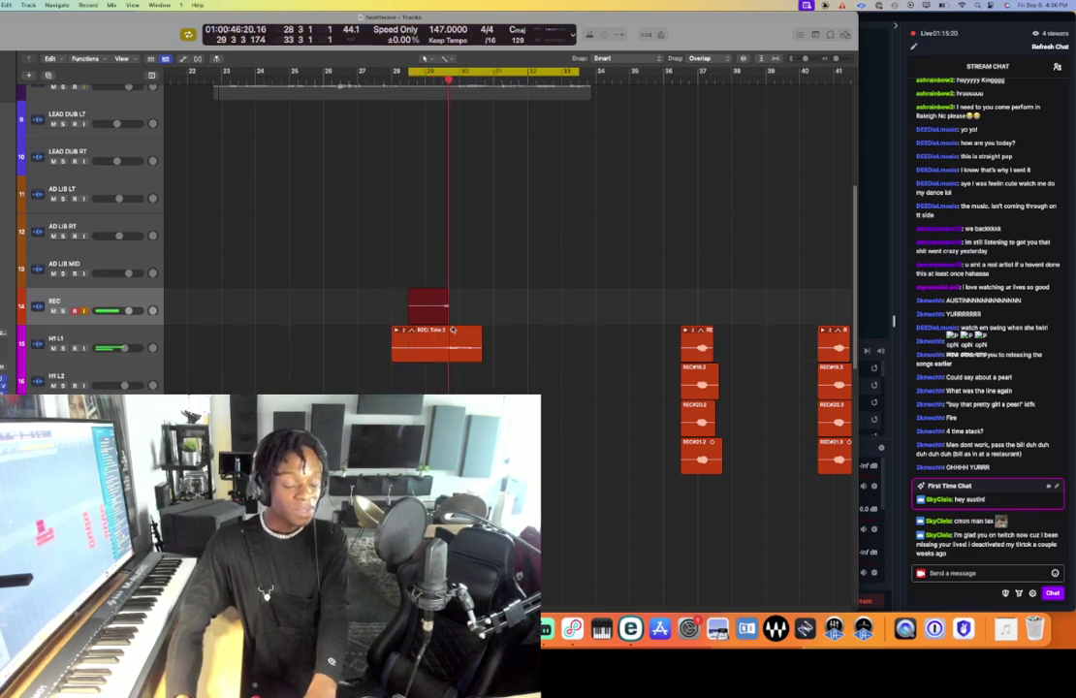
pyautogui.press('space')
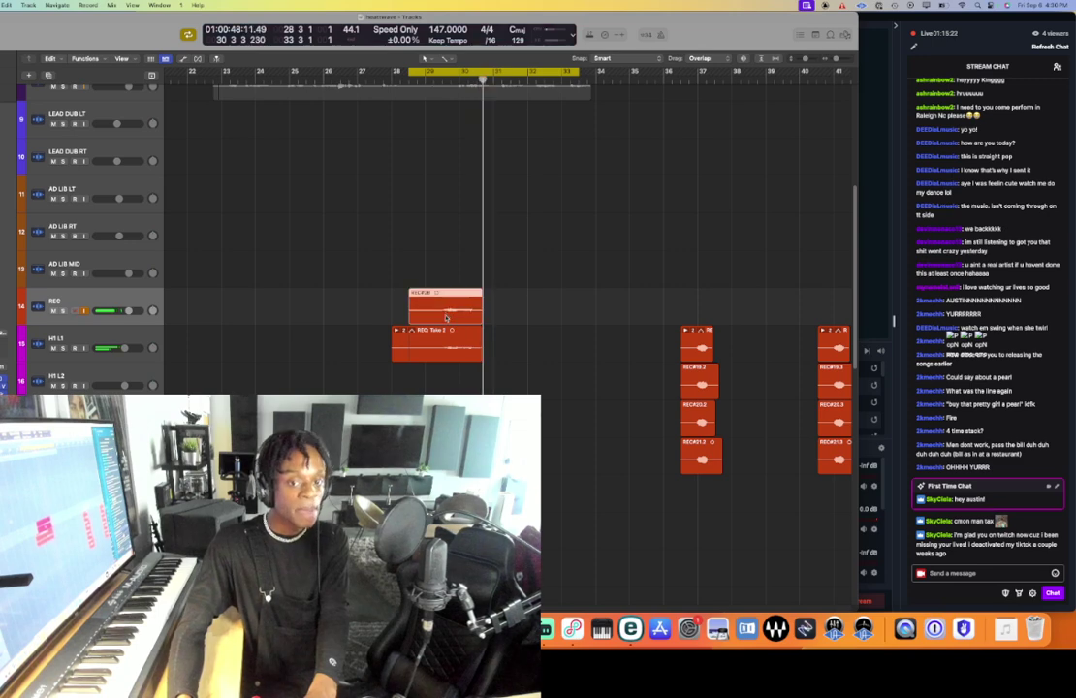
pyautogui.moveTo(447, 319); pyautogui.dragTo(447, 391)
pyautogui.press('r')
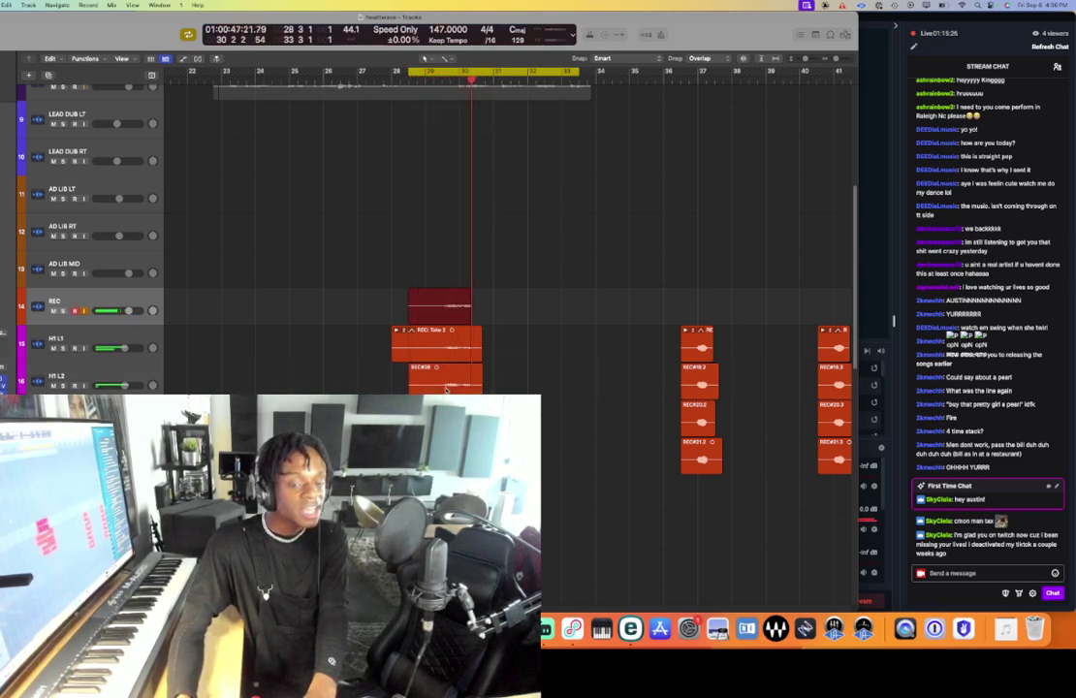
pyautogui.press('space')
pyautogui.press('Delete')
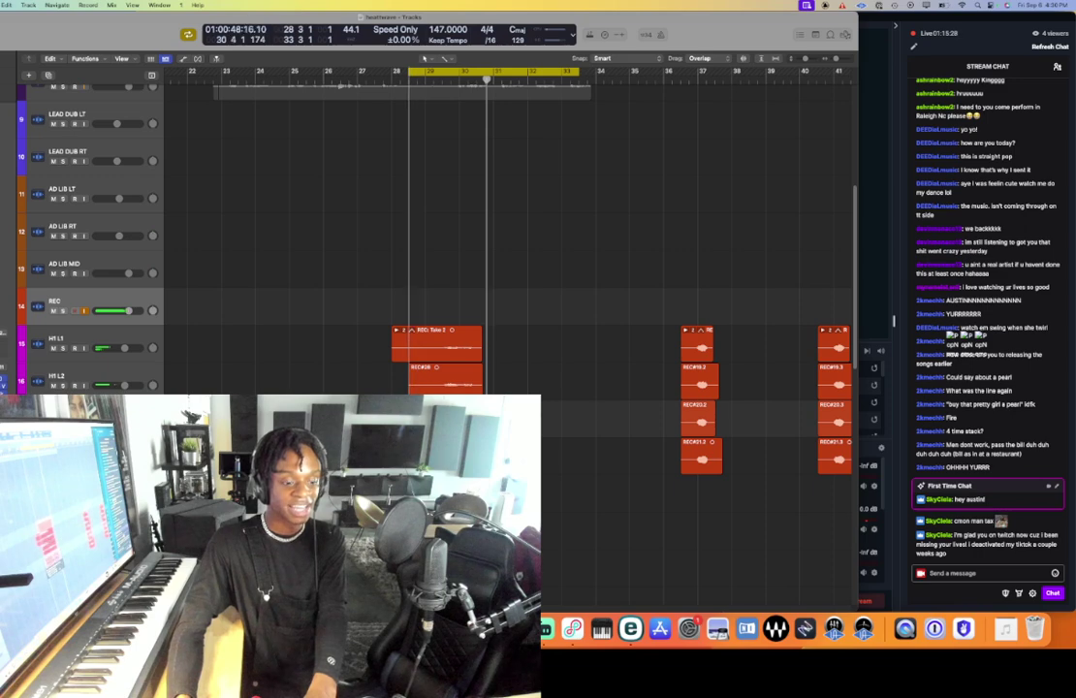
pyautogui.press('r')
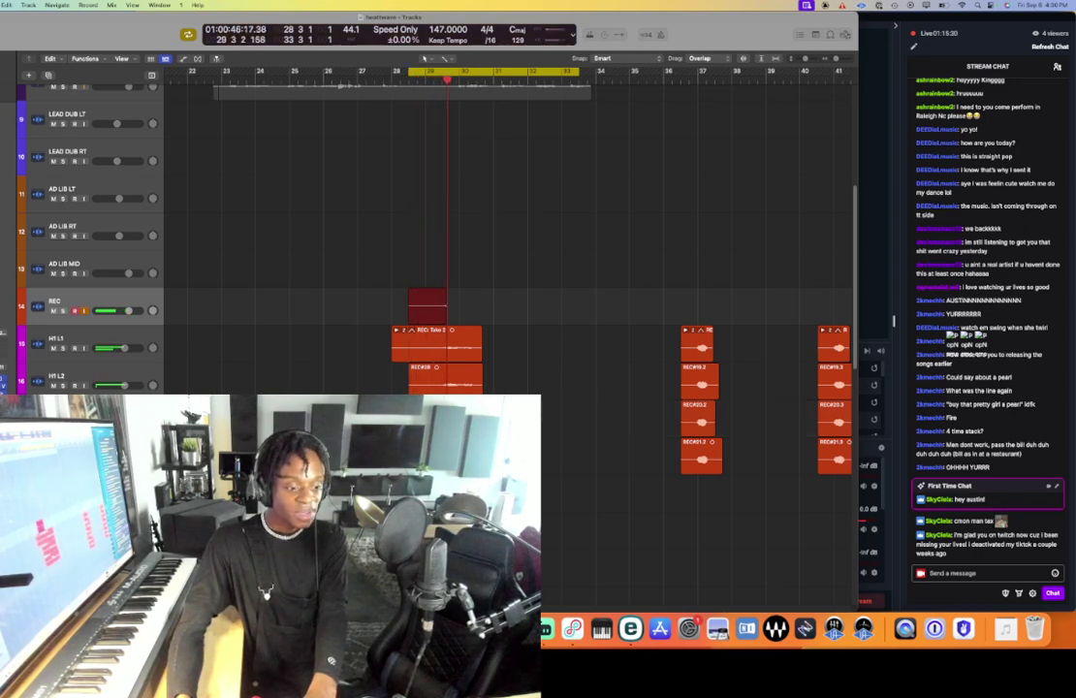
pyautogui.press('space')
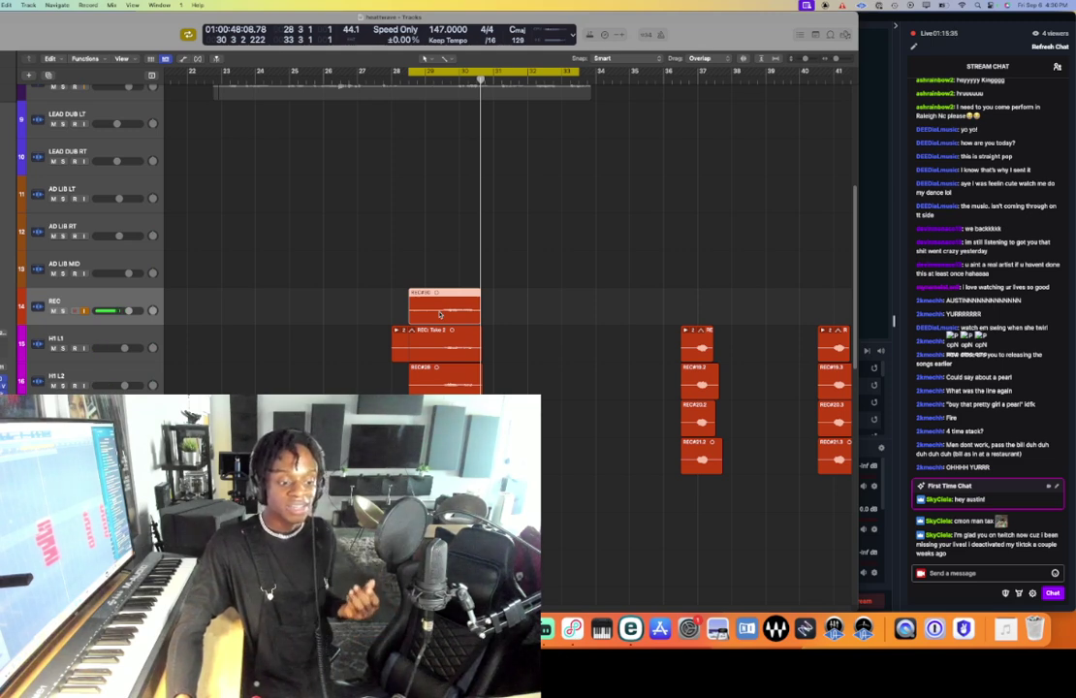
pyautogui.moveTo(439, 313); pyautogui.dragTo(440, 419)
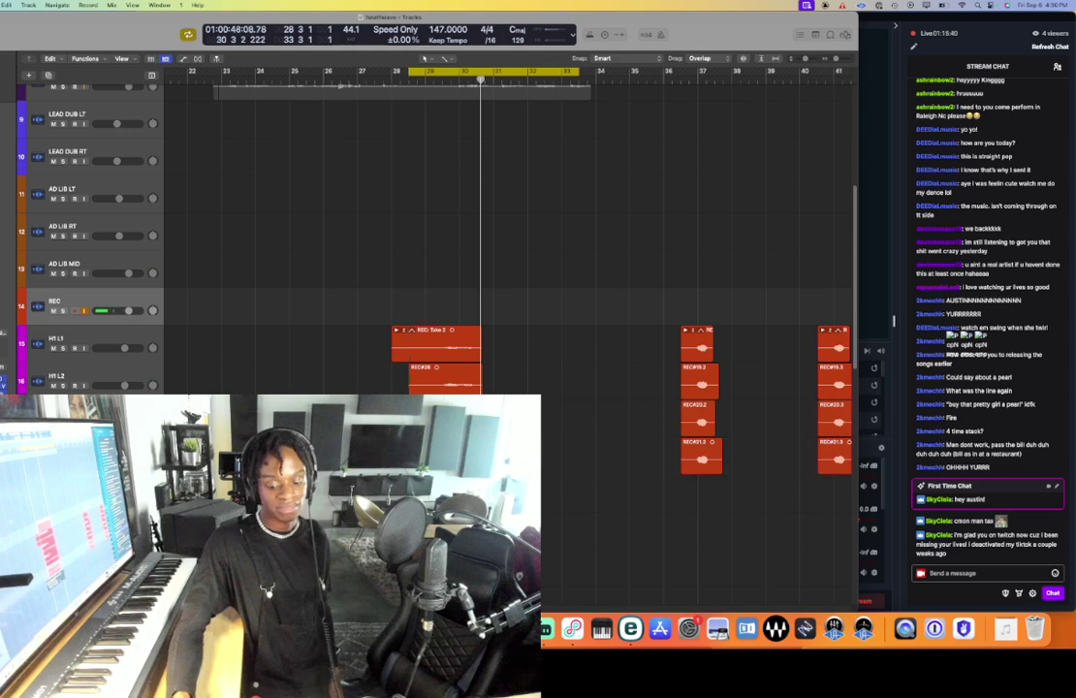
# - Play the stacked H1 harmonies, turn cycle mode off, and listen through the arrangement to about bar 49
pyautogui.press('space')
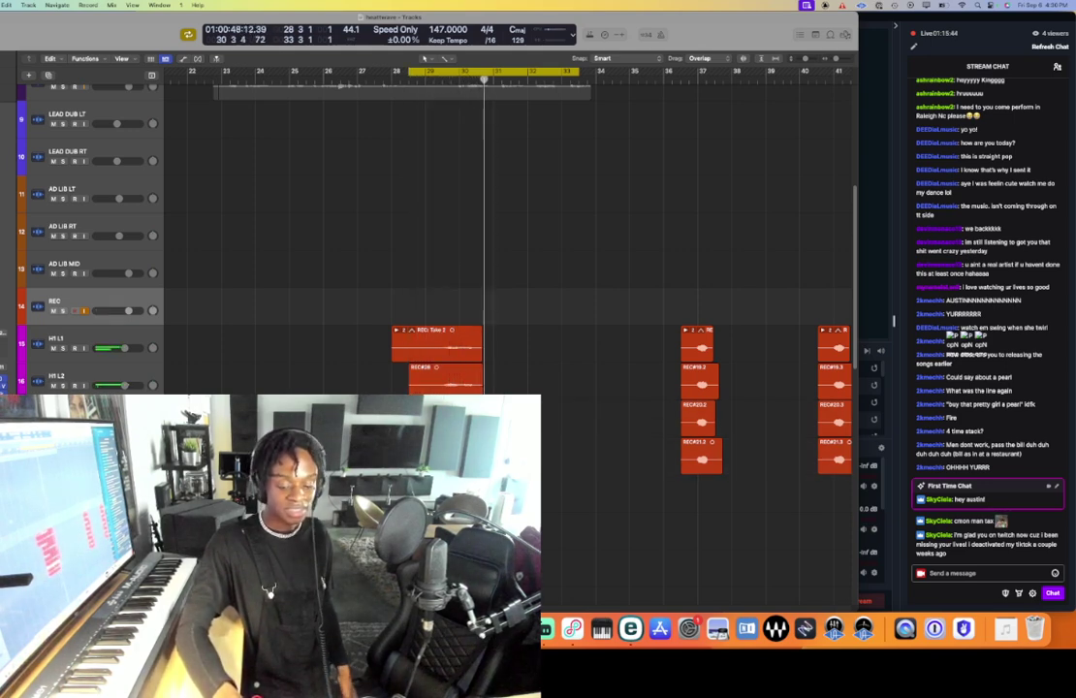
pyautogui.press('c')
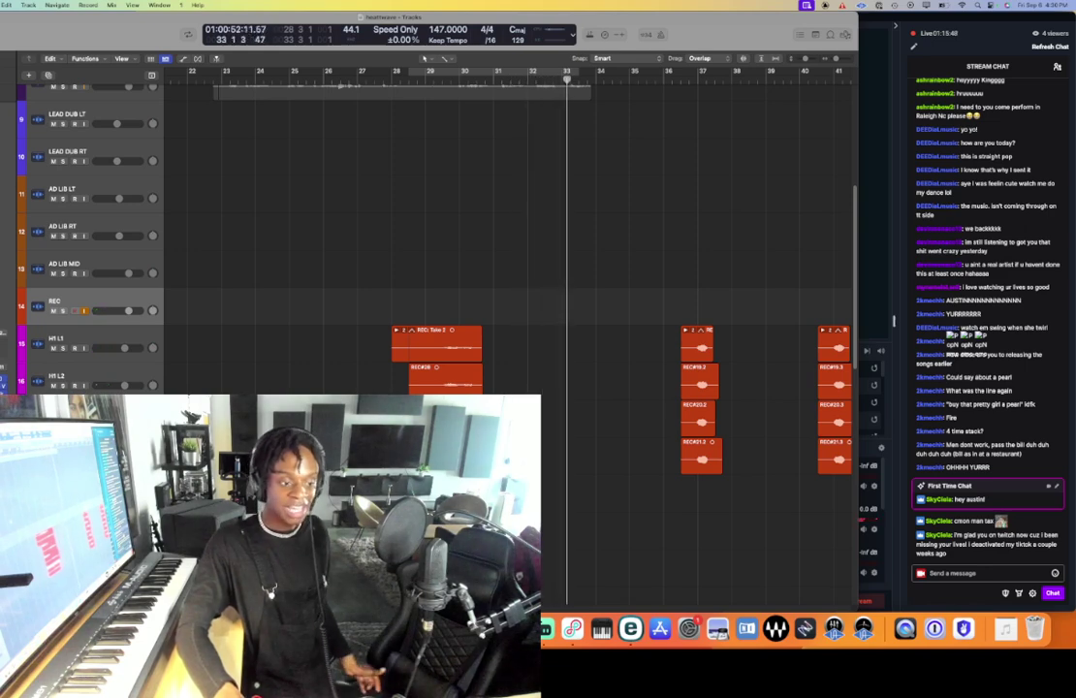
pyautogui.press('super+Left')
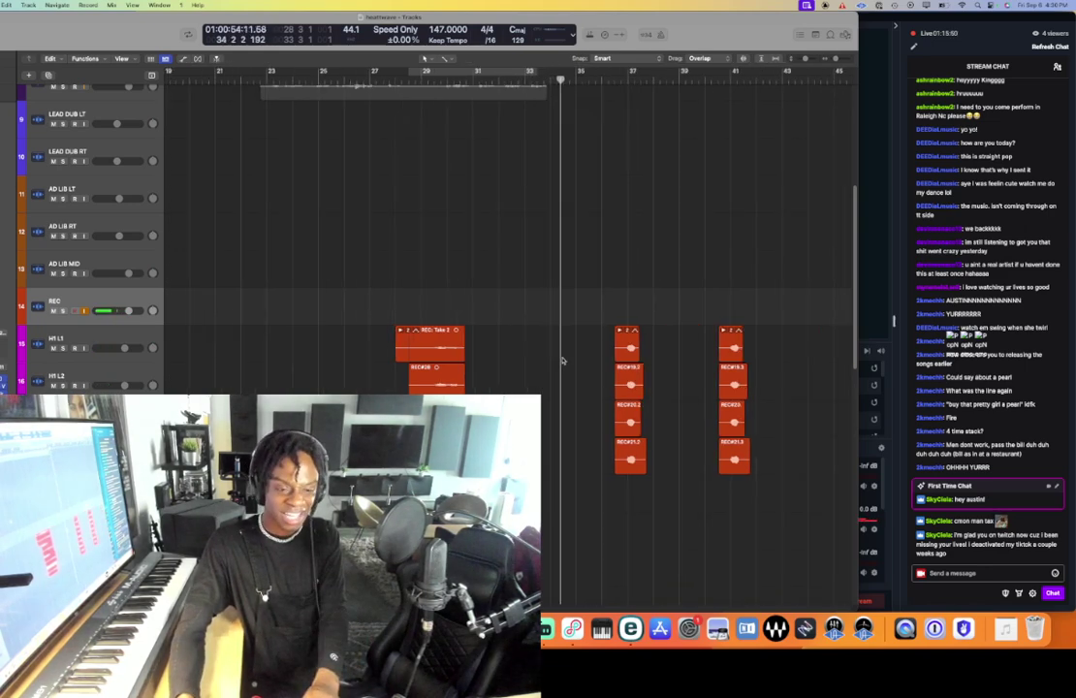
pyautogui.press('super+Left')
pyautogui.scroll(-4, 562, 360)
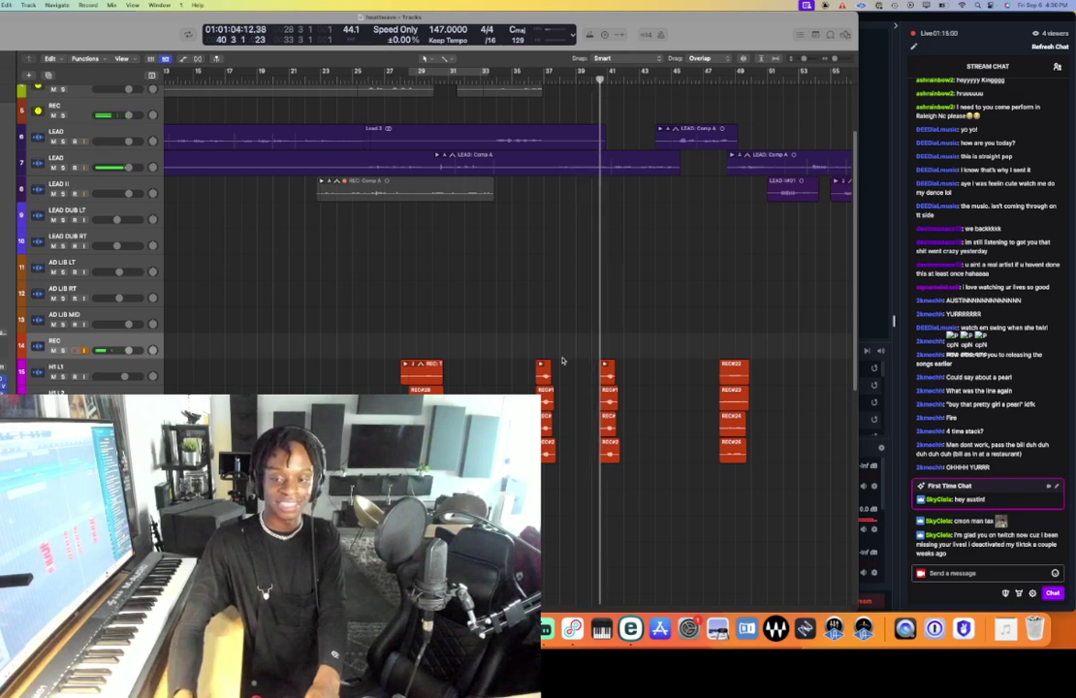
pyautogui.hscroll(5, 562, 361)
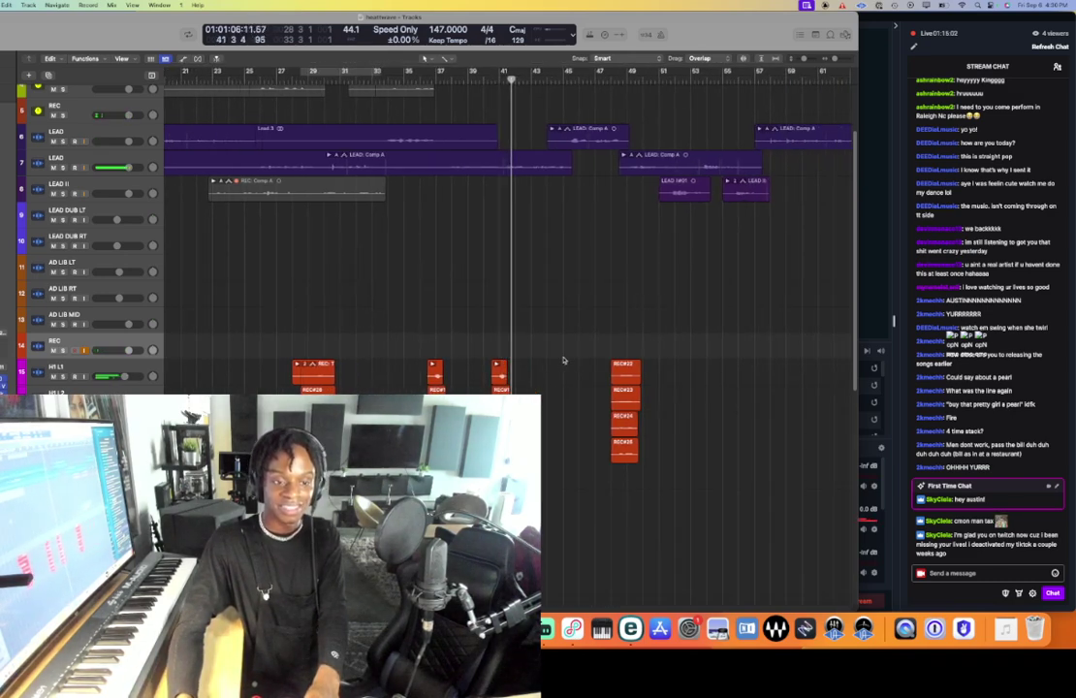
pyautogui.hscroll(5, 435, 325)
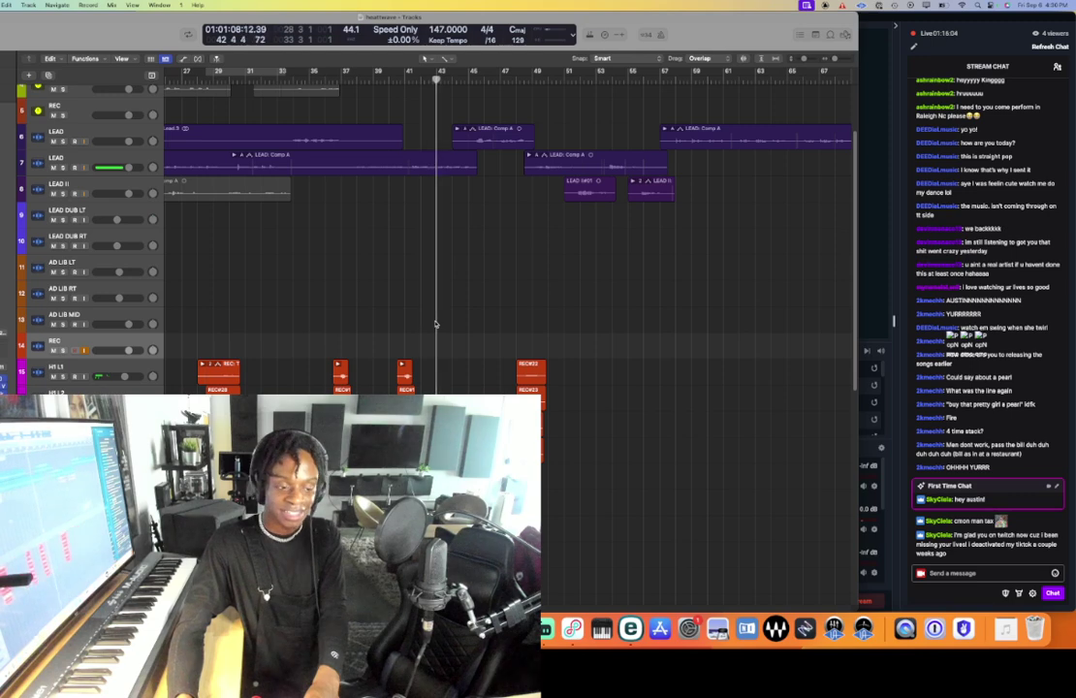
pyautogui.hscroll(5, 436, 325)
pyautogui.press('super+Down')
pyautogui.press('super+Down')
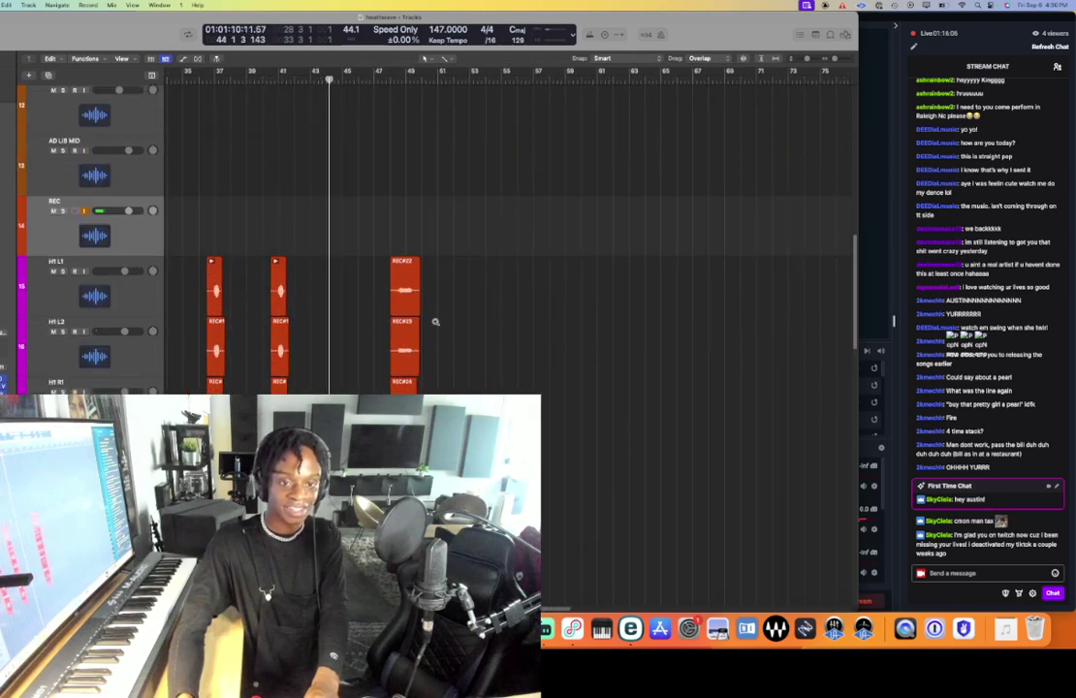
pyautogui.scroll(4, 435, 325)
pyautogui.scroll(5, 435, 324)
pyautogui.hscroll(-4, 435, 324)
pyautogui.press('super+Up')
pyautogui.press('super+Up')
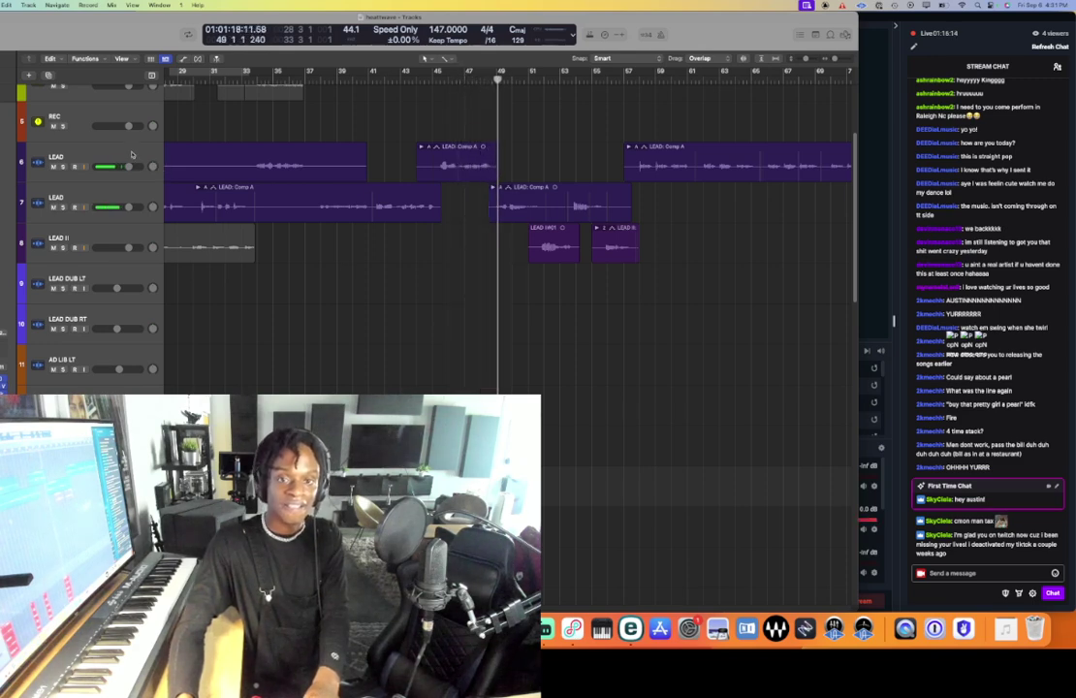
# - Record on the upper LEAD track from bar 46, discarding the first attempt and recording another take to about bar 49
pyautogui.click(131, 154)
pyautogui.scroll(5, 393, 201)
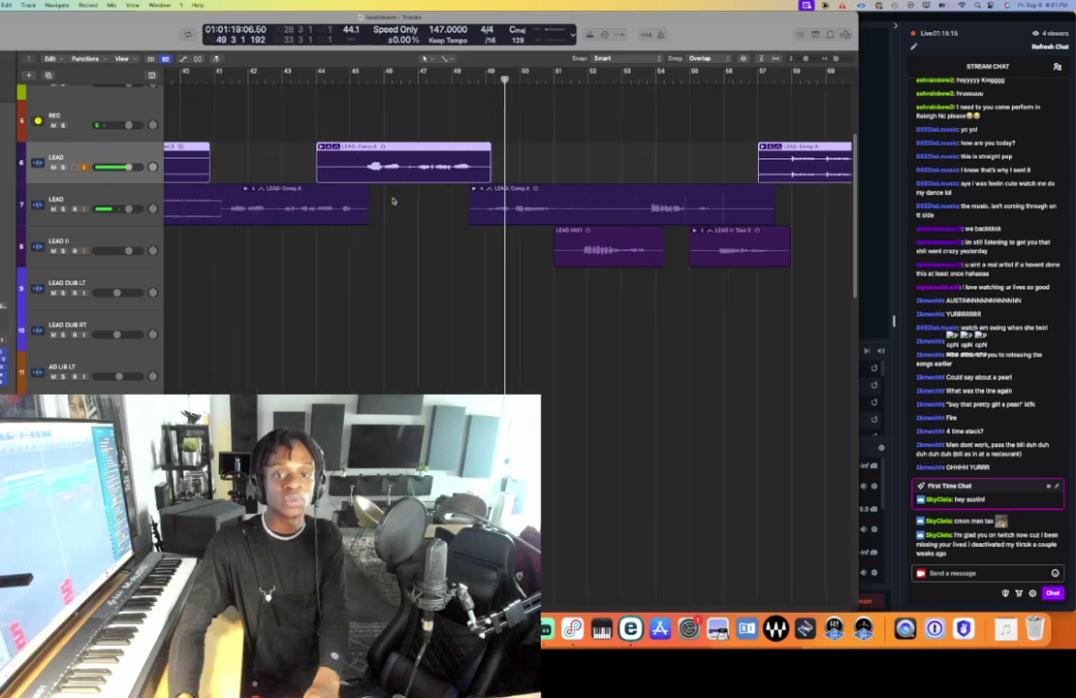
pyautogui.press('r')
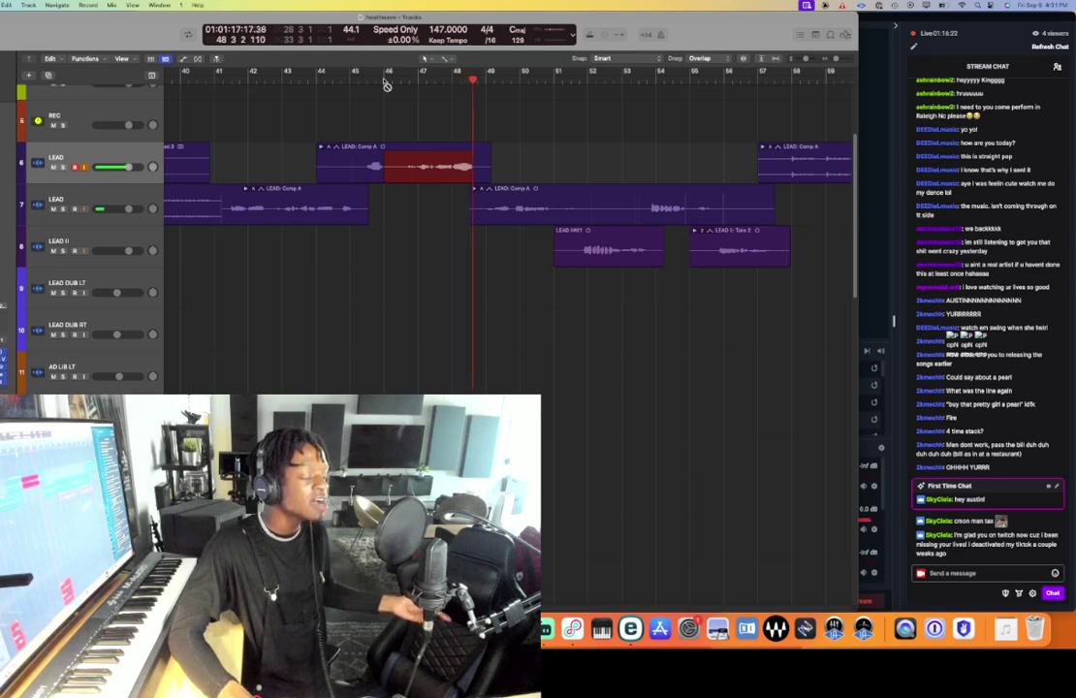
pyautogui.press('super+period')
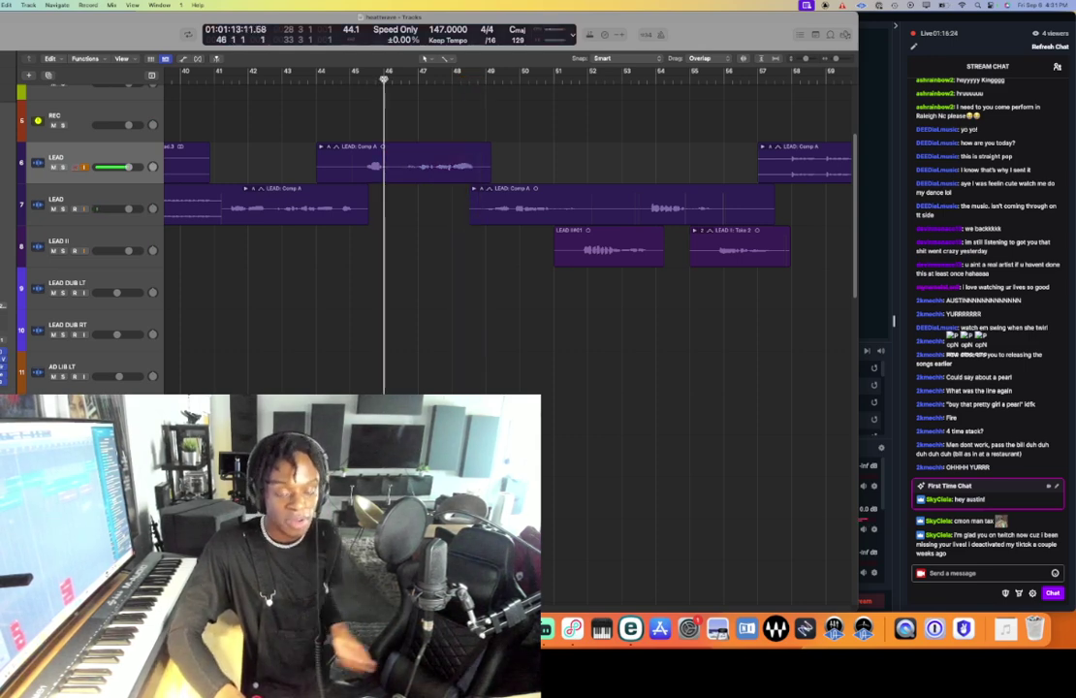
pyautogui.press('r')
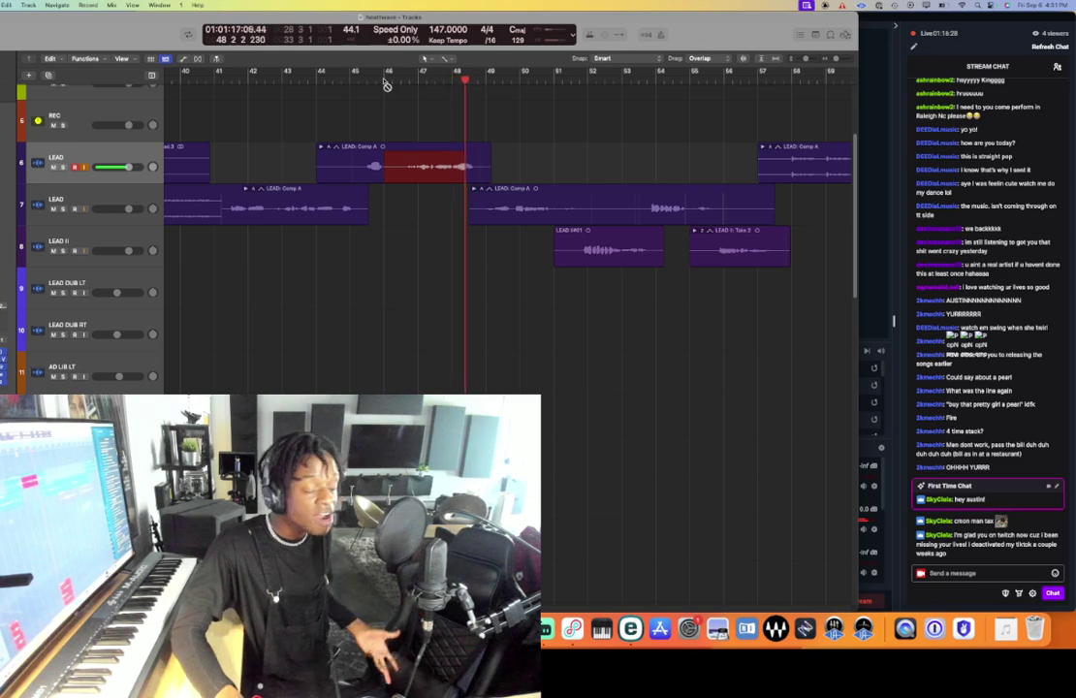
pyautogui.press('space')
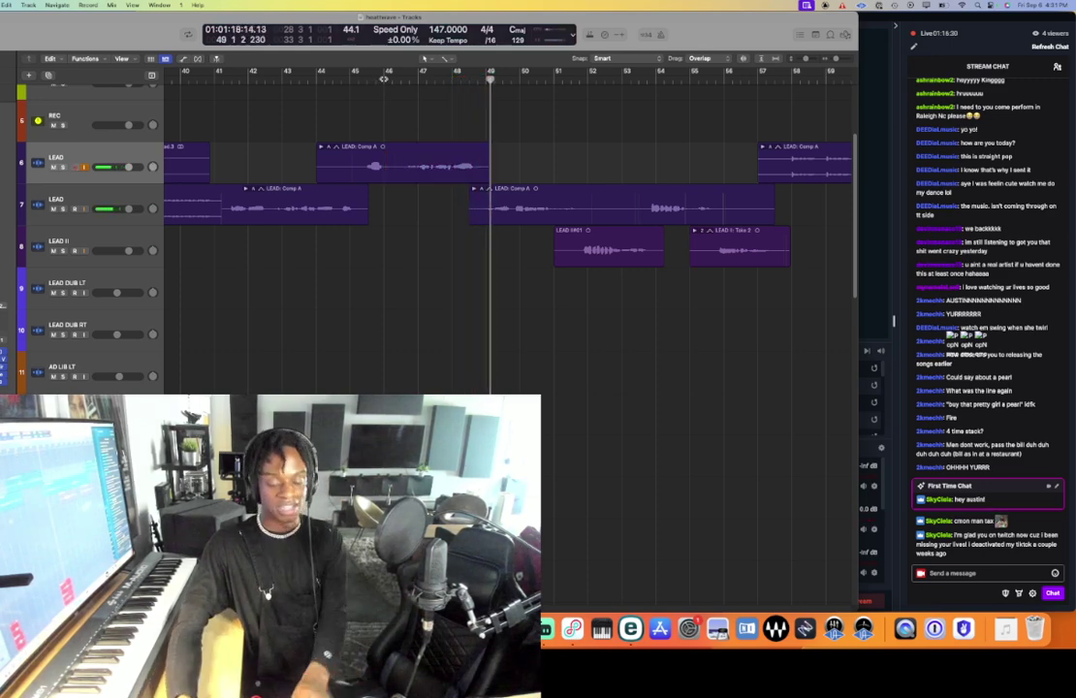
# - Comp Take 11 into the upper LEAD folder from about bar 46 beat 3 to its end and collapse the folder
pyautogui.doubleClick(413, 155)
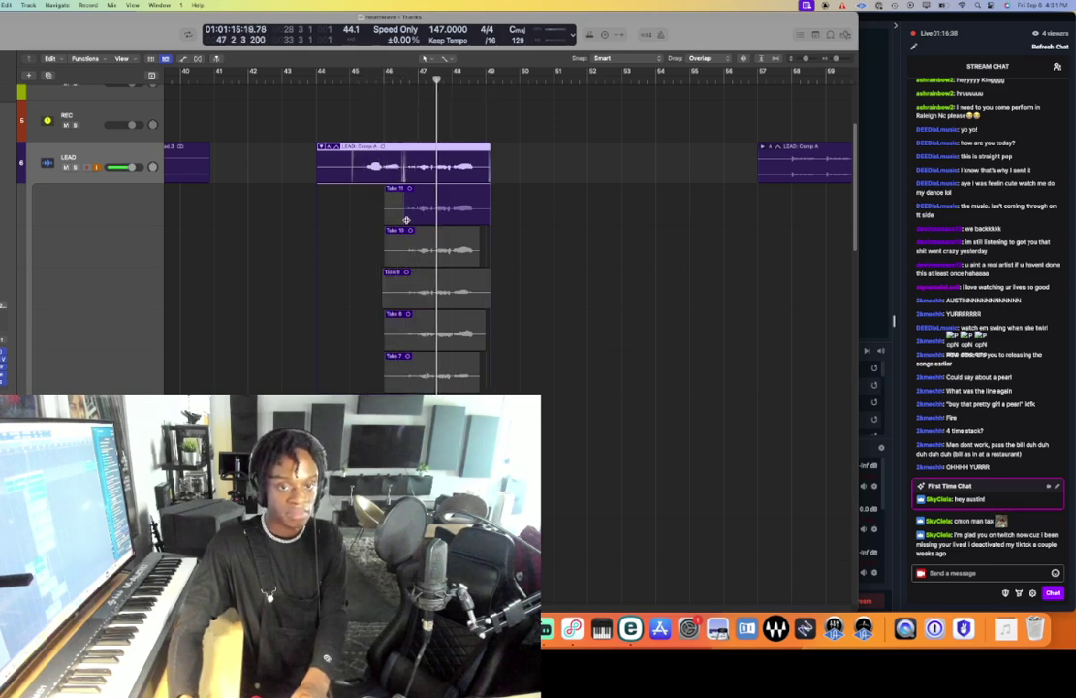
pyautogui.doubleClick(422, 147)
pyautogui.press('super+Left')
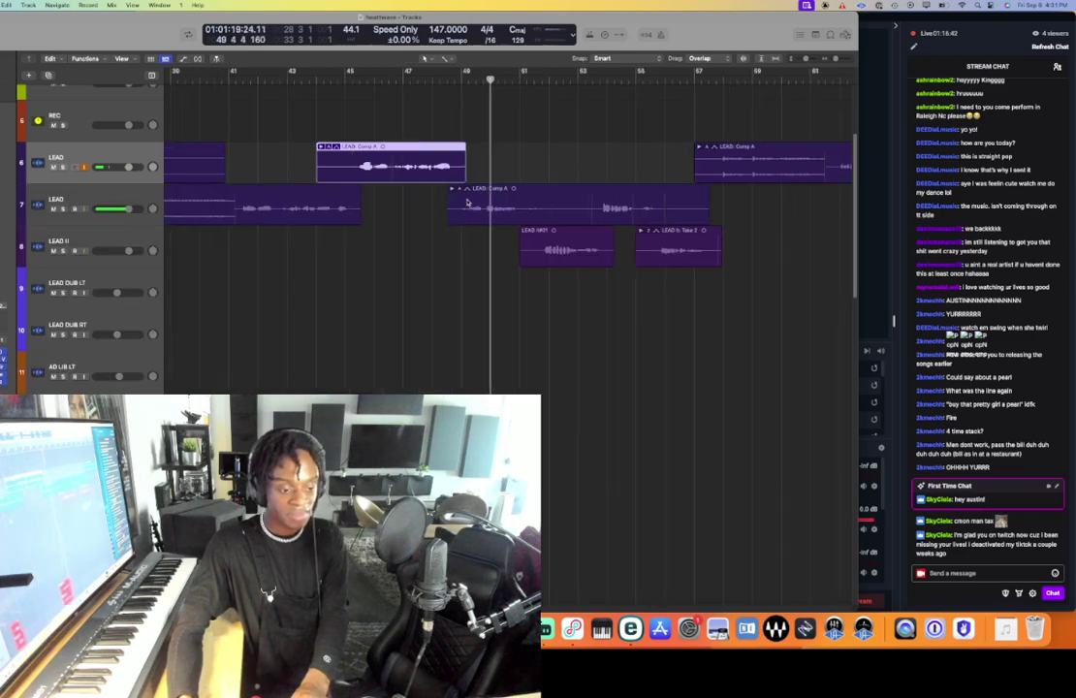
# - Play the arrangement past bar 52 and select the LEAD II track
pyautogui.press('super+Up')
pyautogui.press('super+Up')
pyautogui.press('super+Up')
pyautogui.press('super+Up')
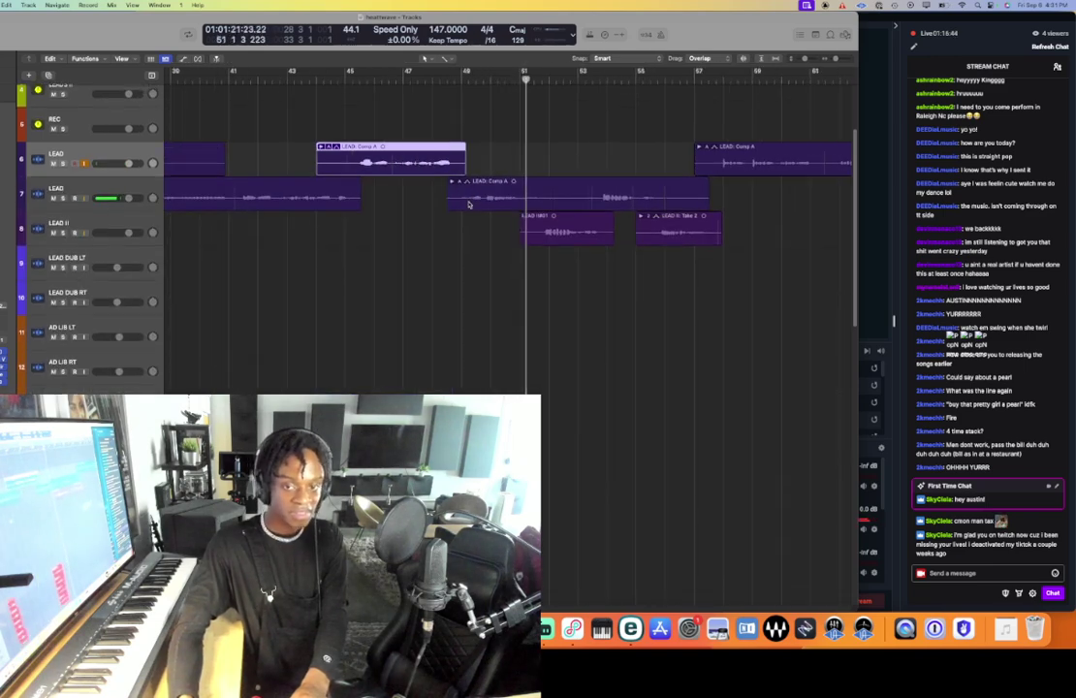
pyautogui.press('super+Up')
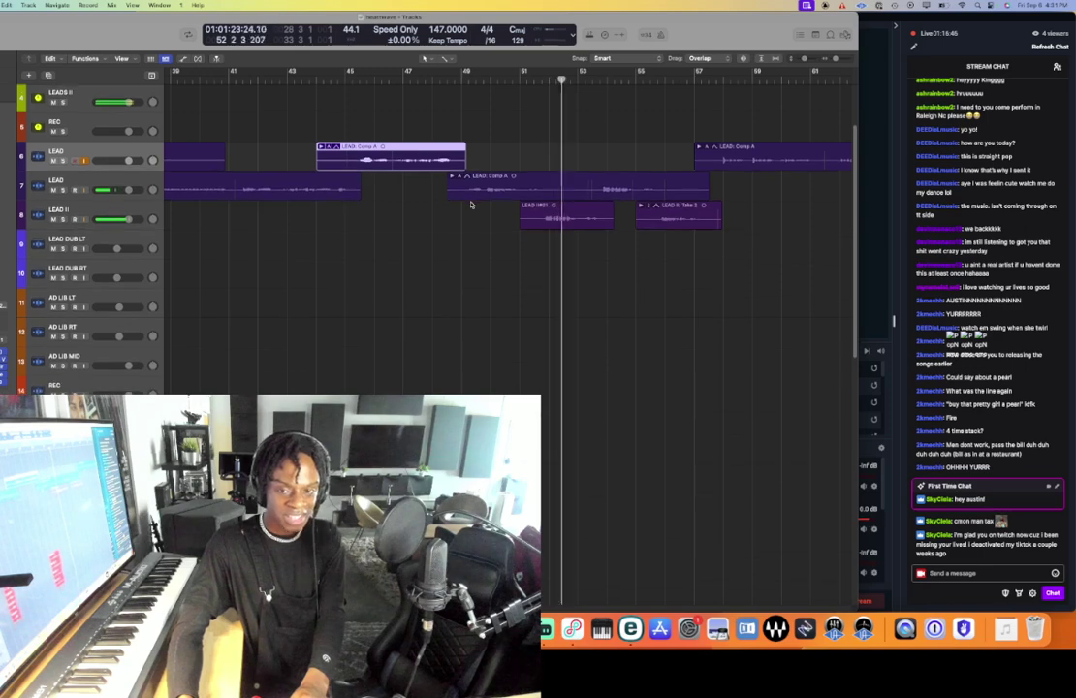
pyautogui.press('super+Up')
pyautogui.click(144, 207)
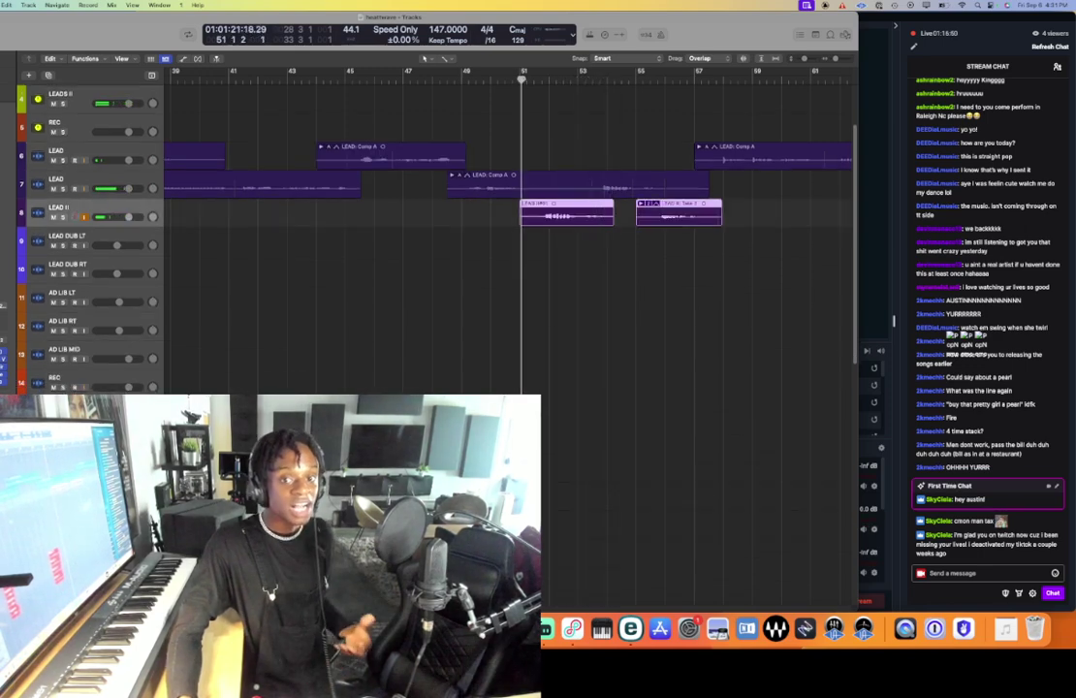
# - Record a take on the LEAD II track from bar 51 to about bar 54
pyautogui.moveTo(521, 81); pyautogui.dragTo(525, 79)
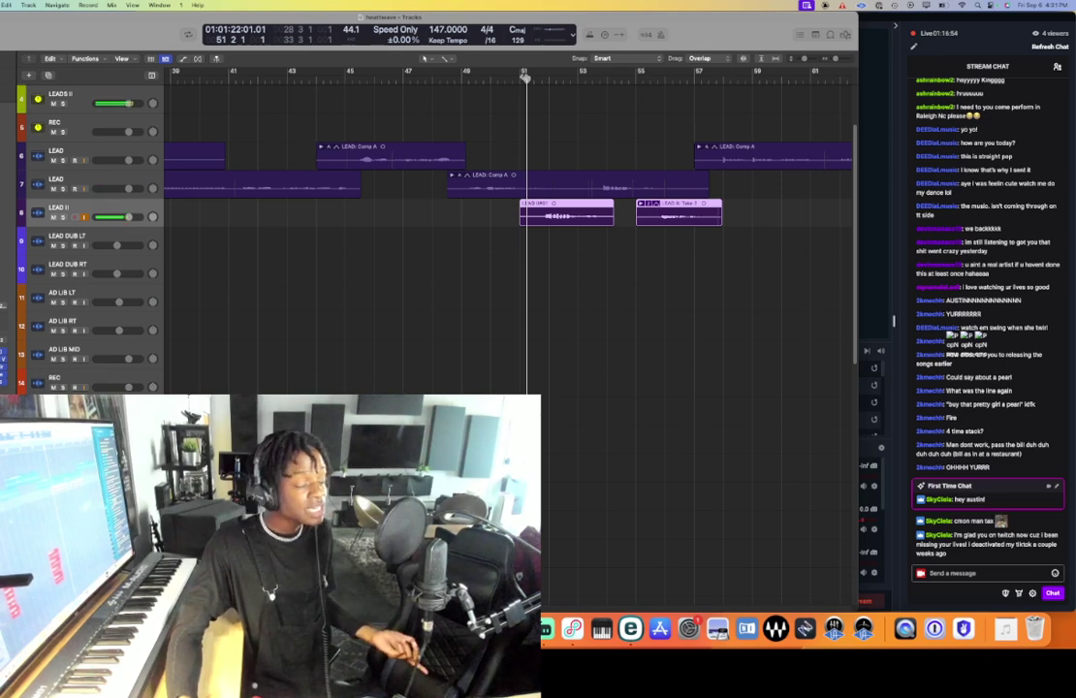
pyautogui.moveTo(523, 79); pyautogui.dragTo(519, 79)
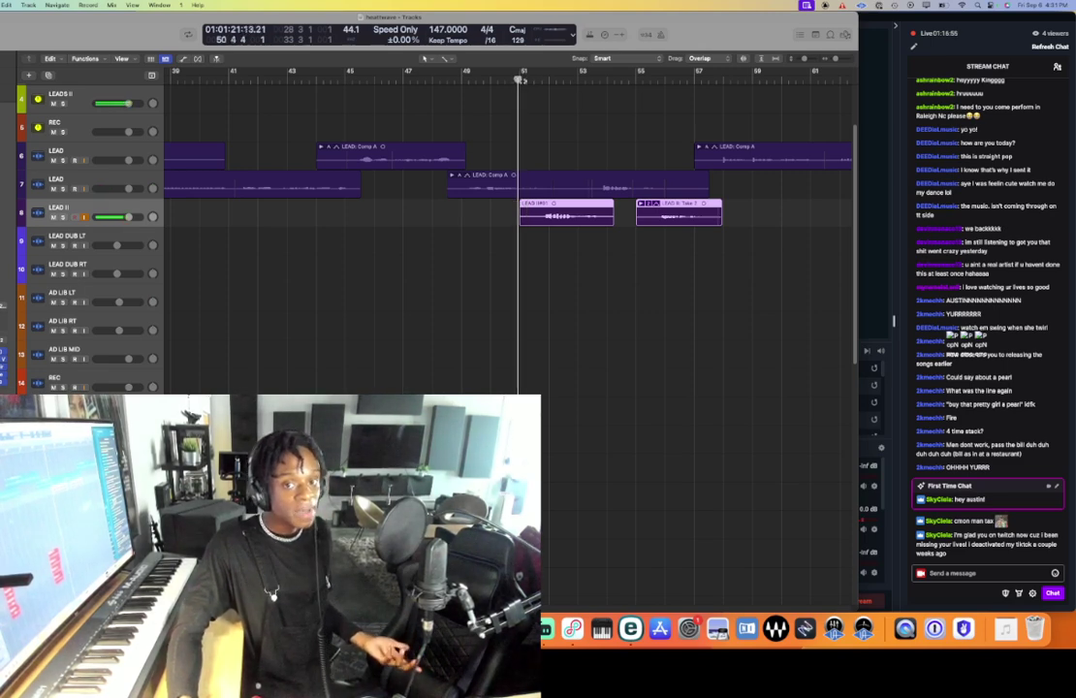
pyautogui.click(535, 81)
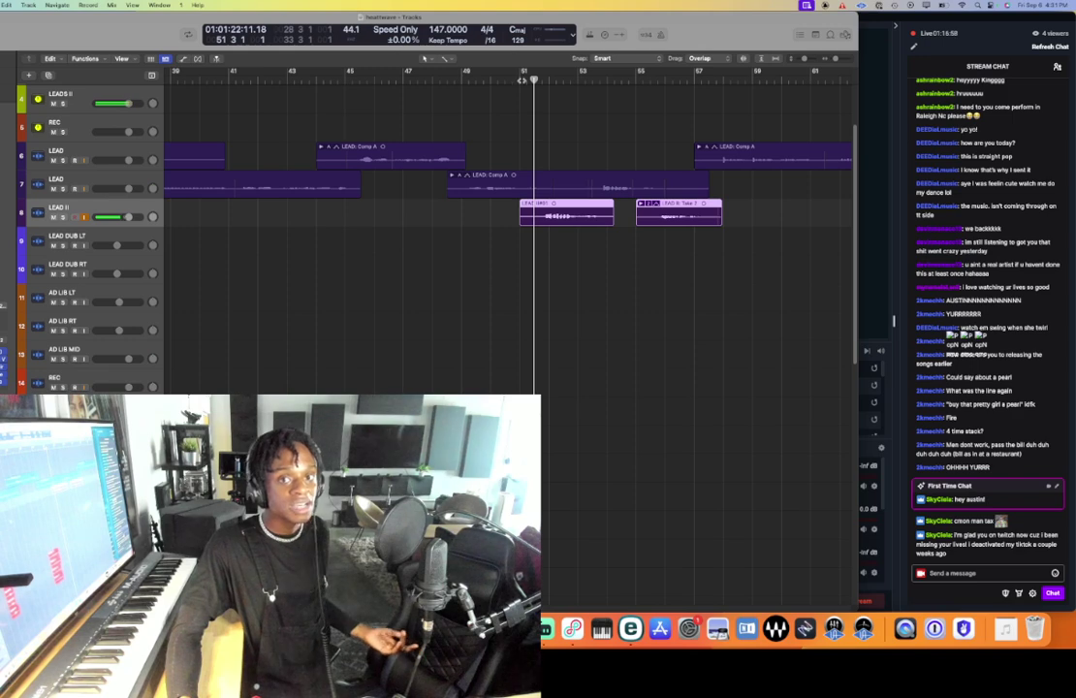
pyautogui.click(527, 80)
pyautogui.click(528, 80)
pyautogui.click(524, 80)
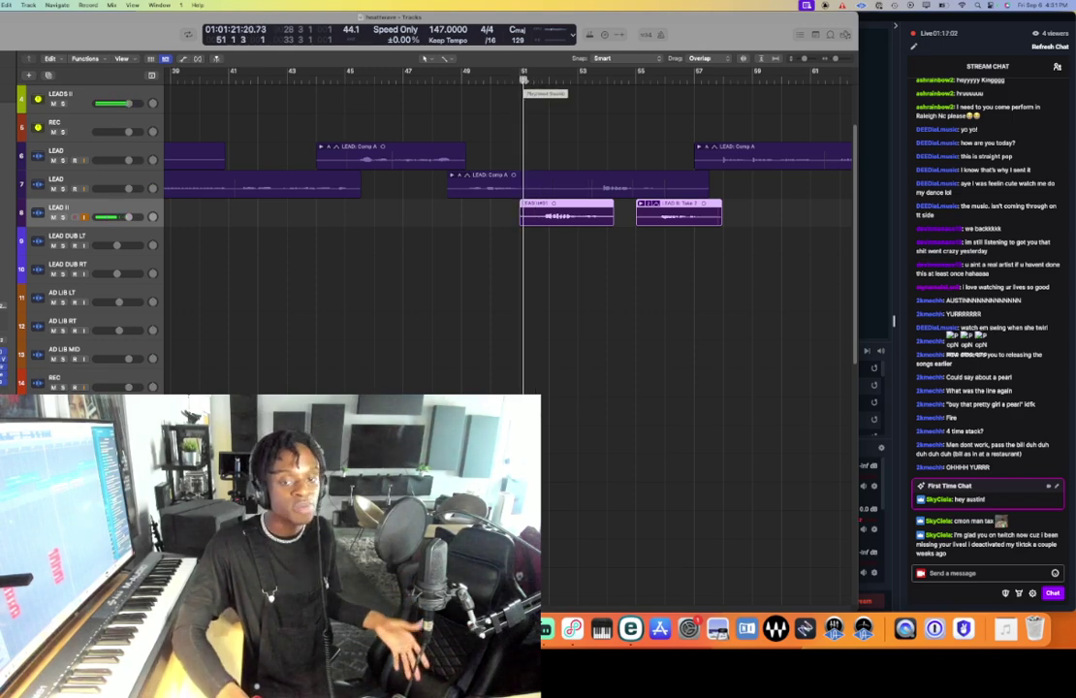
pyautogui.press('r')
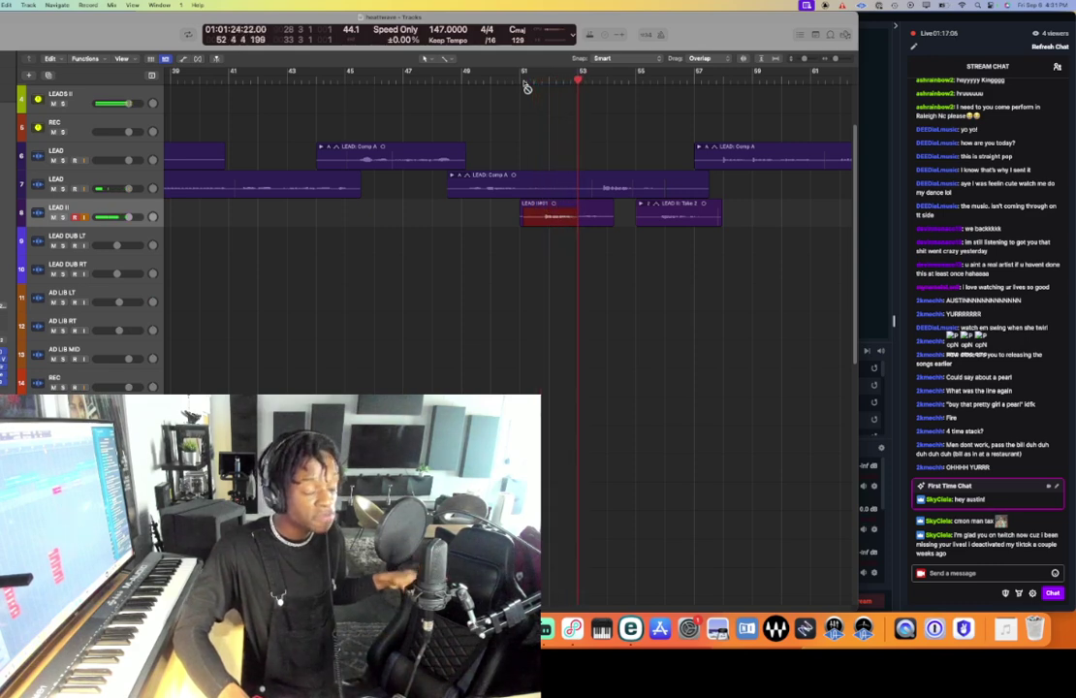
pyautogui.press('space')
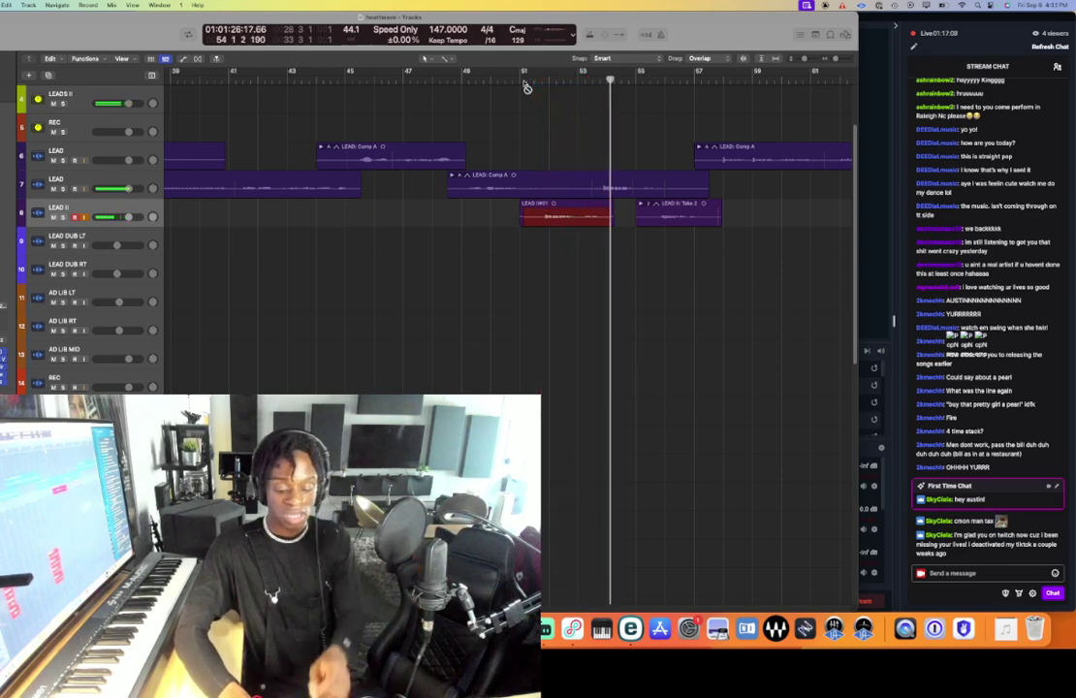
# - Comp Take 1 into the LEAD II folder from about bar 52 beat 4 to its end
pyautogui.press('space')
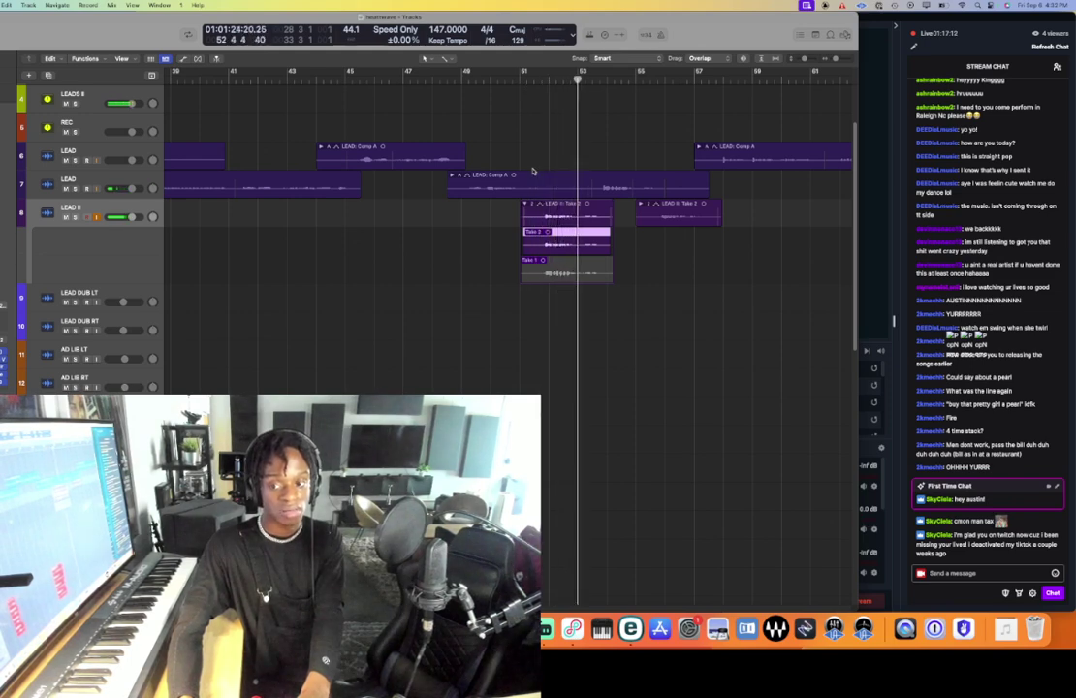
pyautogui.press('super+Right')
pyautogui.press('super+Right')
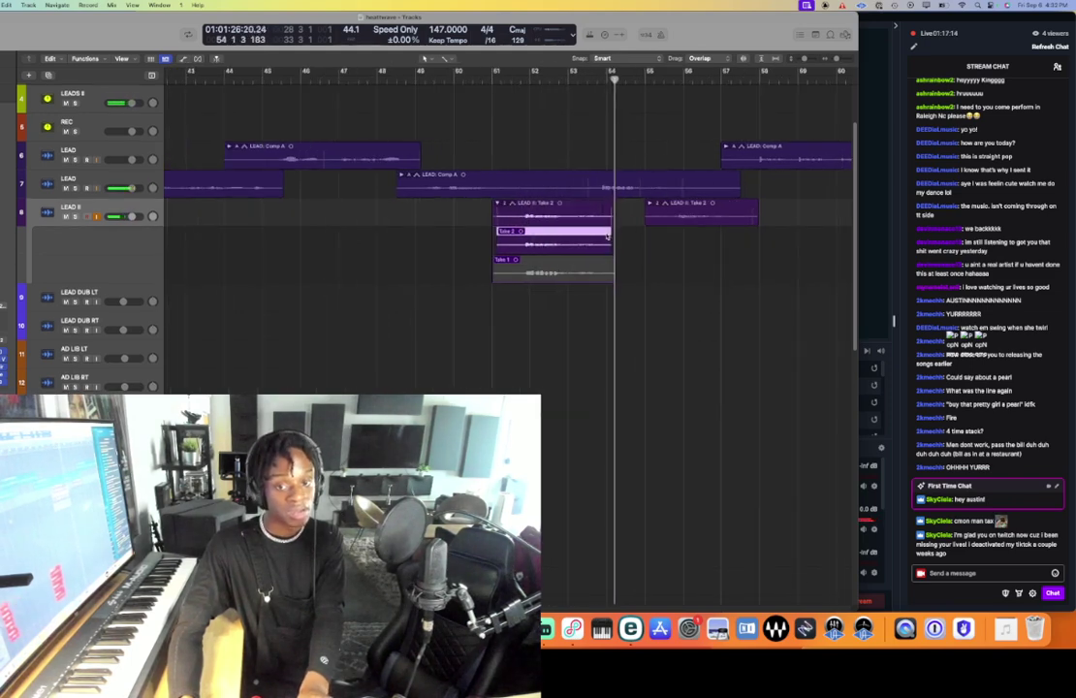
pyautogui.press('super+Right')
pyautogui.press('super+Right')
pyautogui.press('super+Down')
pyautogui.moveTo(640, 289); pyautogui.dragTo(739, 293)
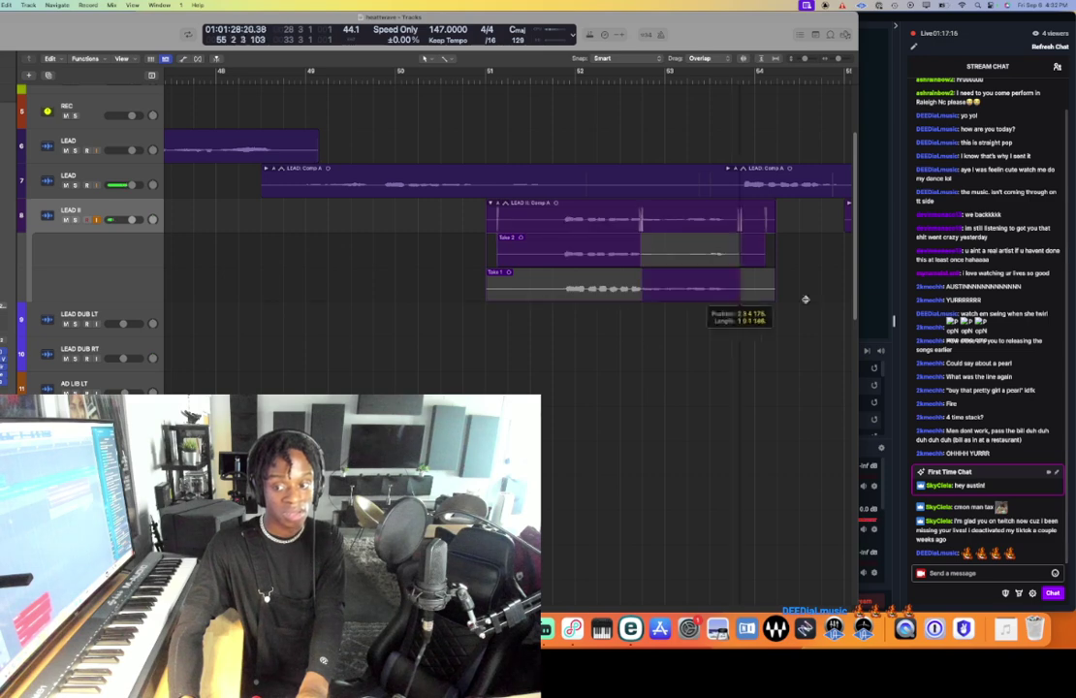
pyautogui.moveTo(805, 299); pyautogui.dragTo(805, 300)
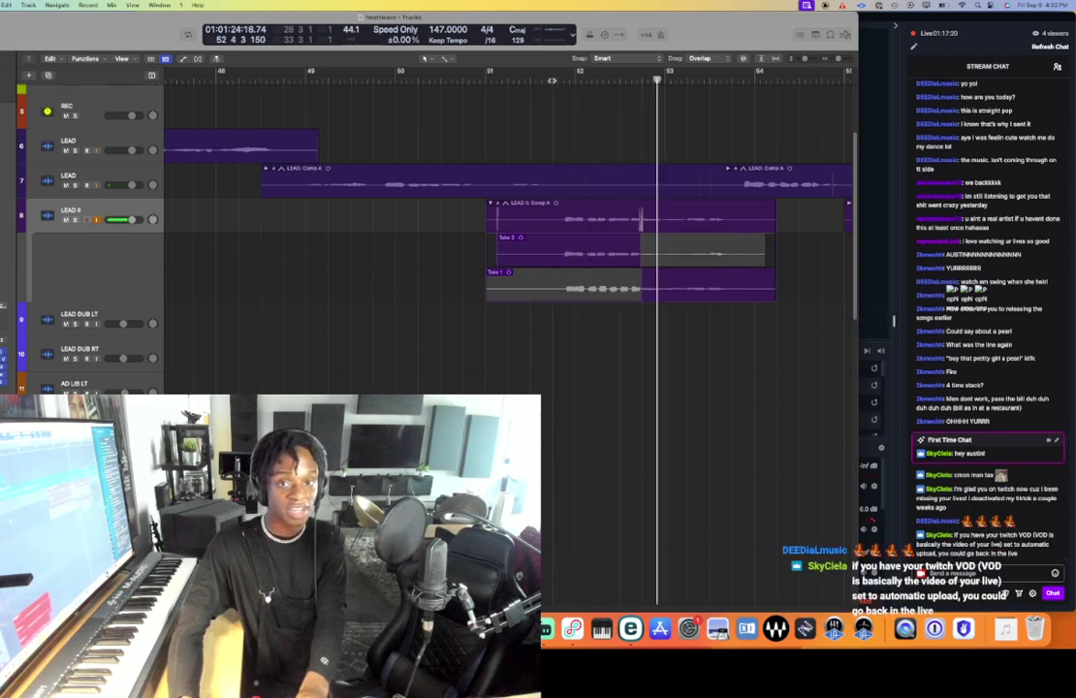
pyautogui.click(552, 80)
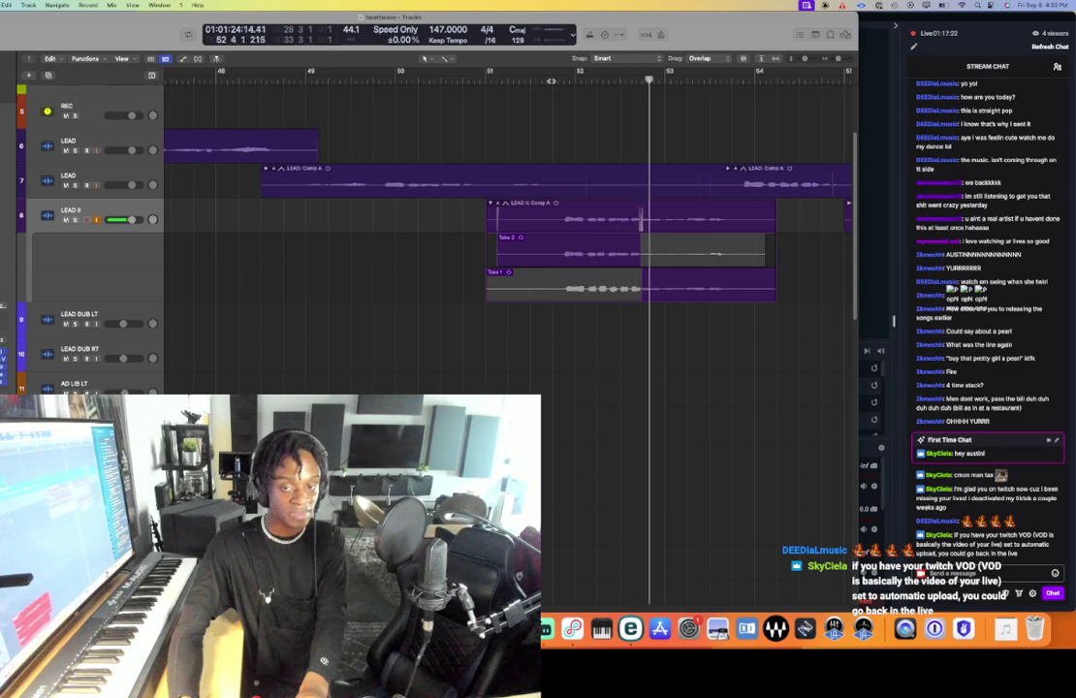
pyautogui.click(492, 80)
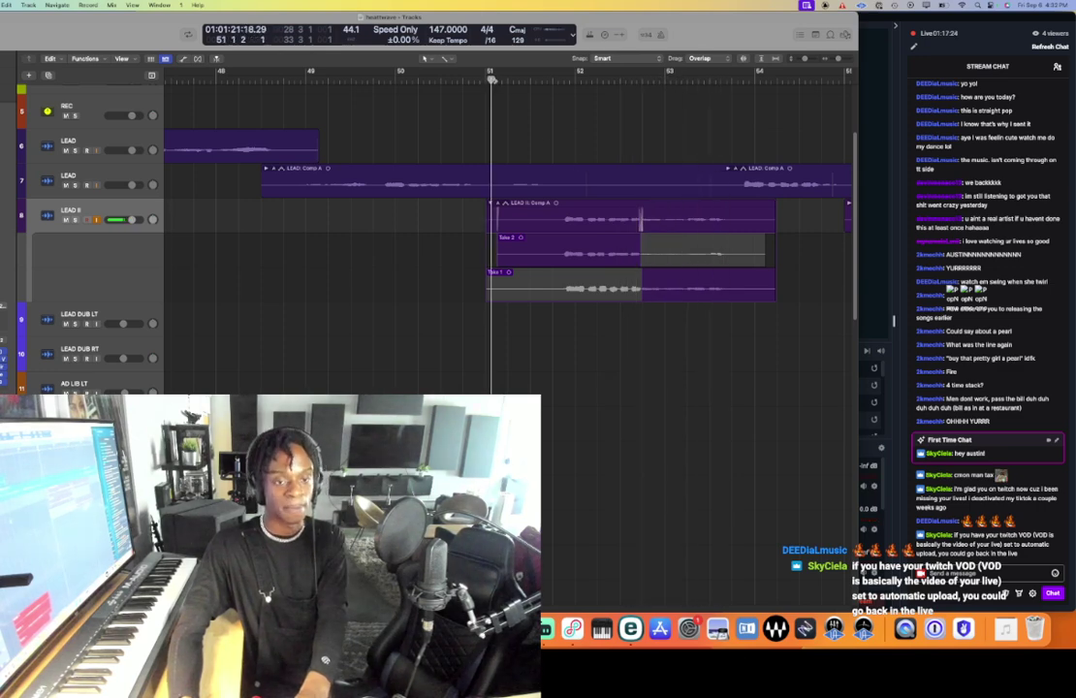
pyautogui.press('r')
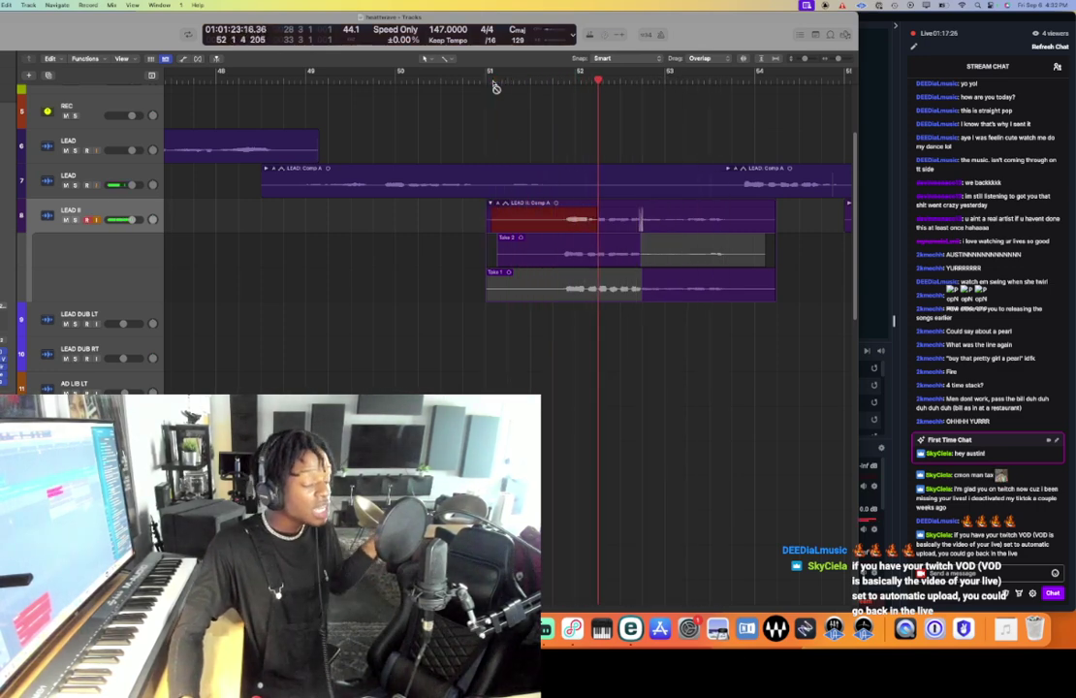
pyautogui.press('space')
pyautogui.press('super+z')
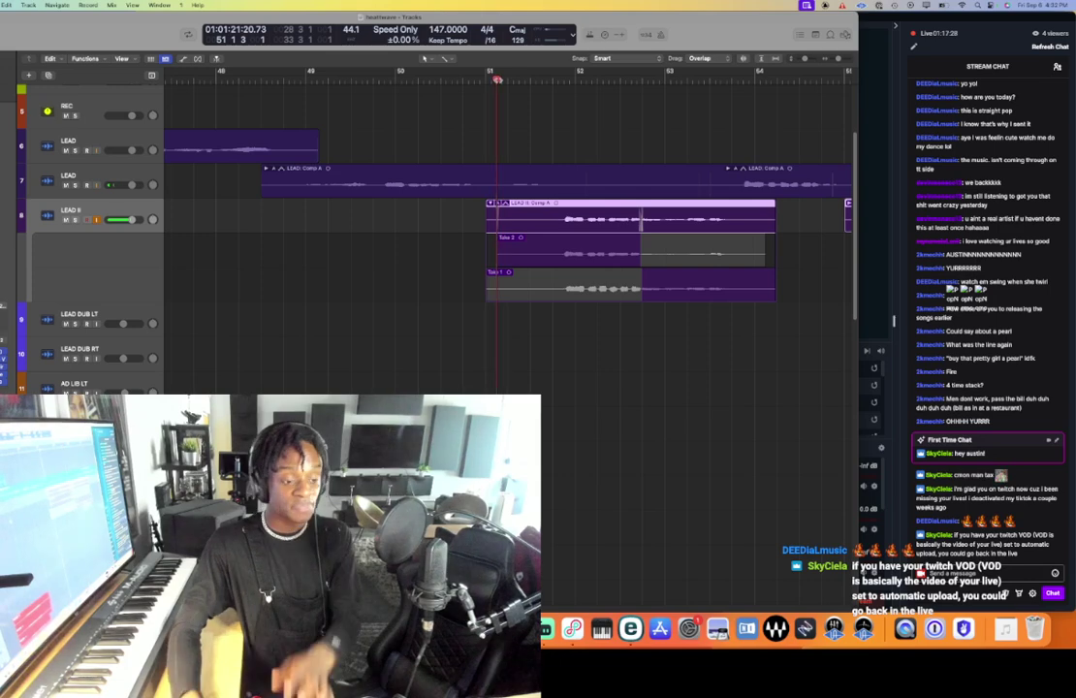
# - Record Take 3 on LEAD II from bar 51 to about bar 54, comping in Take 1 from about bar 53 beat 3 onward
pyautogui.press('r')
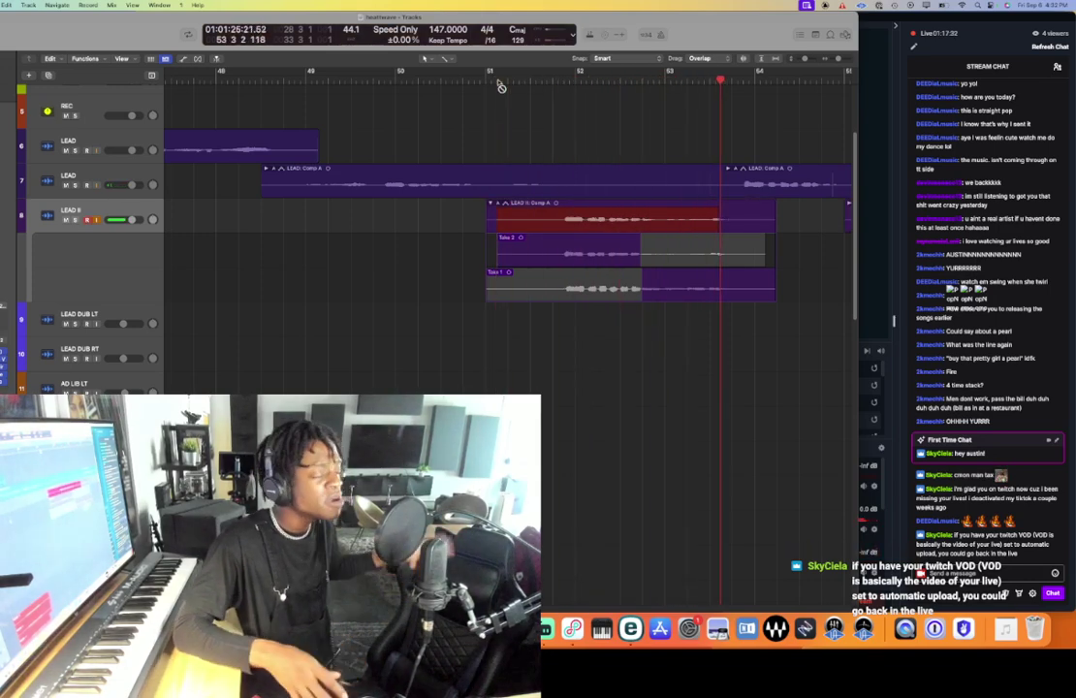
pyautogui.press('space')
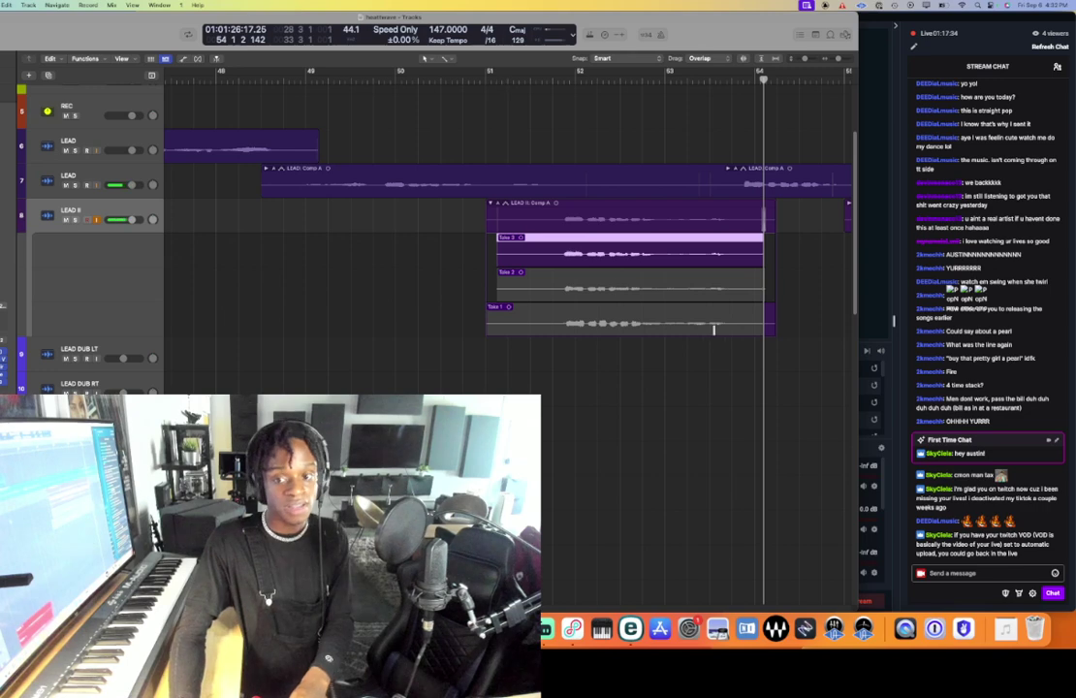
pyautogui.moveTo(708, 324); pyautogui.dragTo(773, 325)
pyautogui.press('space')
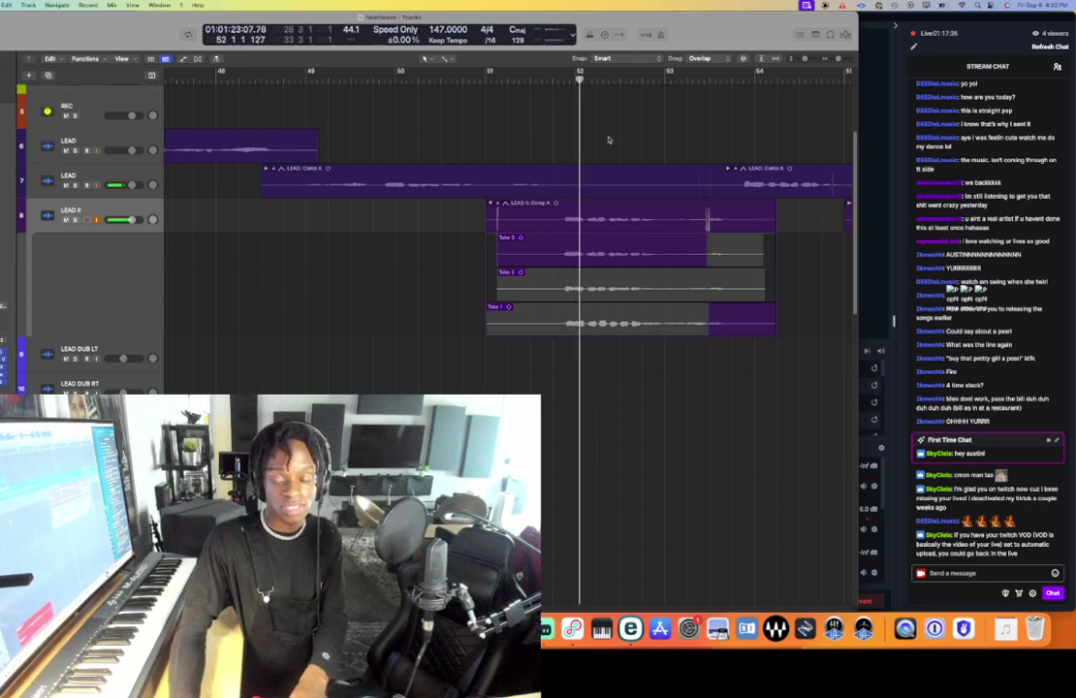
pyautogui.doubleClick(588, 203)
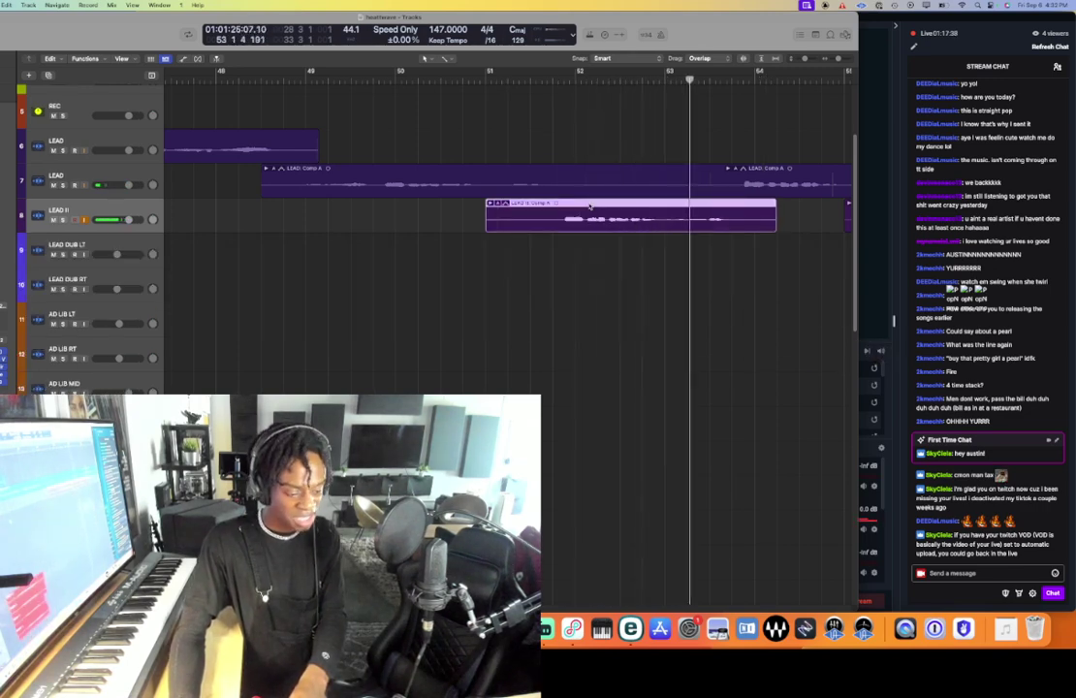
# - Inspect the ends of the takes in the expanded LEAD II folder and collapse it again
pyautogui.hscroll(5, 589, 206)
pyautogui.doubleClick(497, 205)
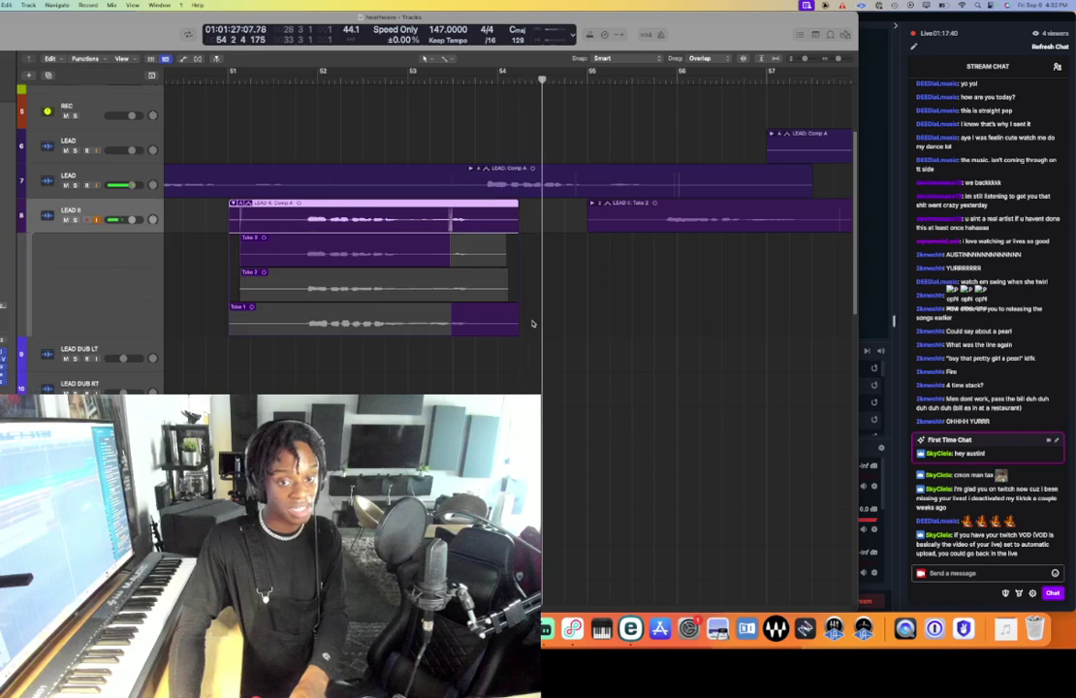
pyautogui.click(502, 259)
pyautogui.click(576, 329)
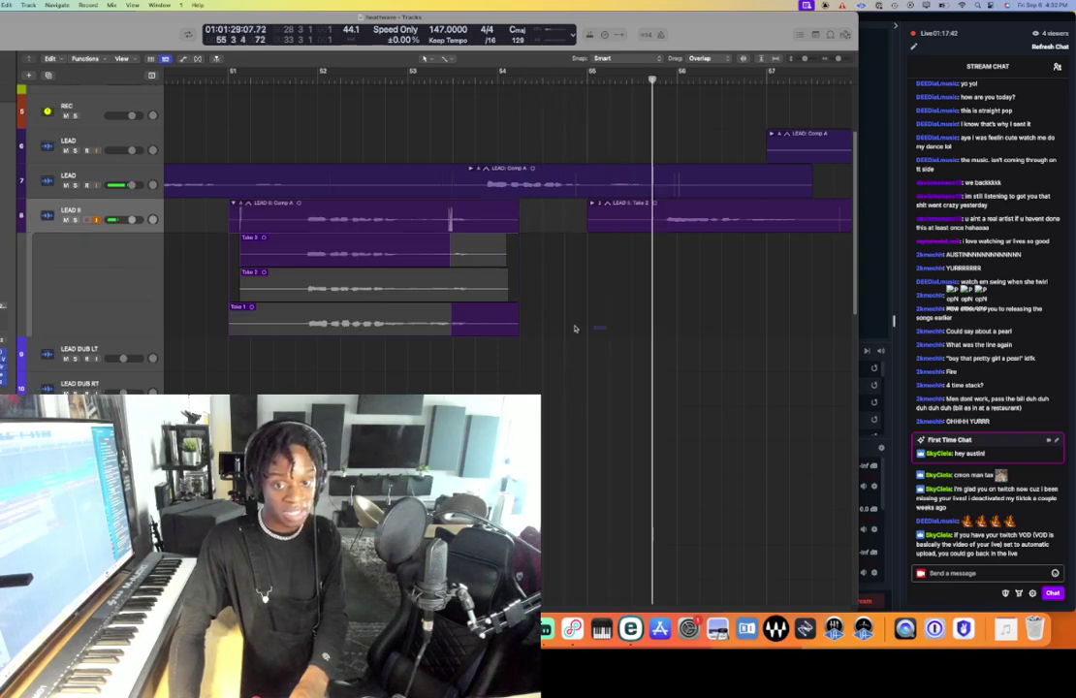
pyautogui.click(509, 315)
pyautogui.click(509, 259)
pyautogui.click(505, 256)
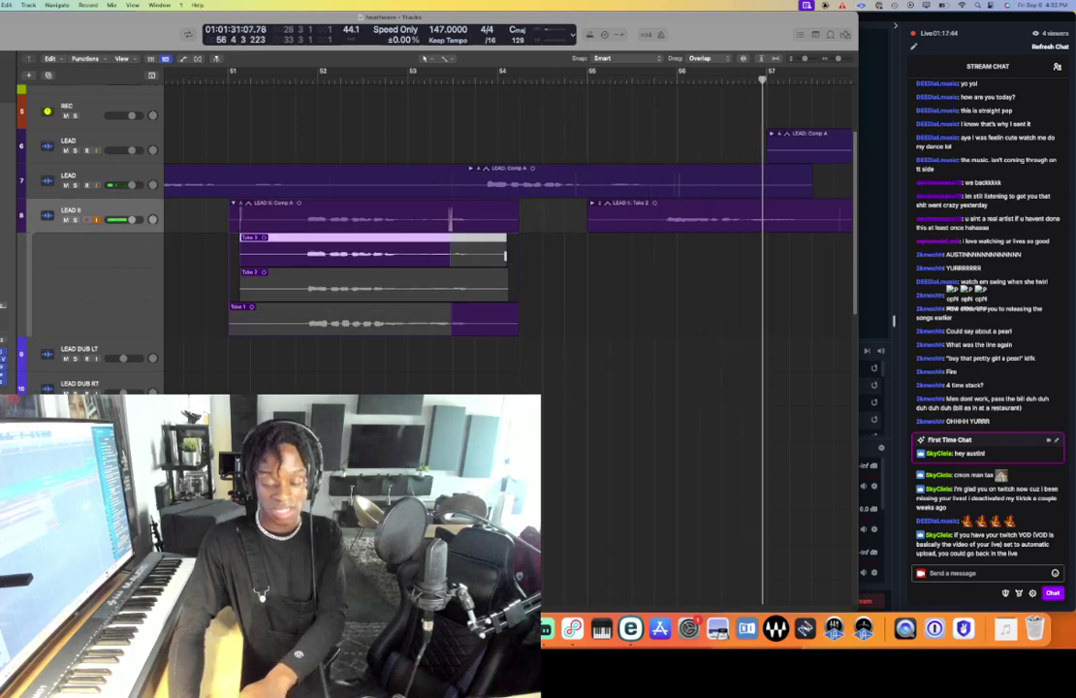
pyautogui.press('space')
pyautogui.press('super+Left')
pyautogui.press('super+Left')
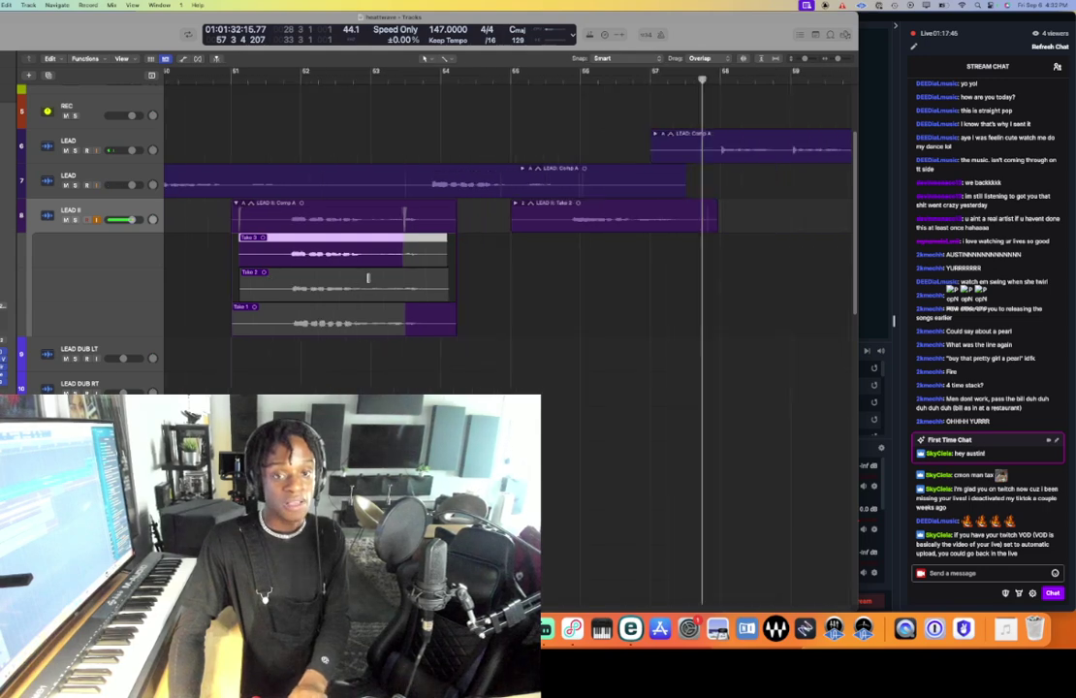
pyautogui.press('super+Up')
pyautogui.doubleClick(297, 211)
# - Delete the LEAD II take folder that runs from bar 55 to about bar 58
pyautogui.hscroll(5, 310, 211)
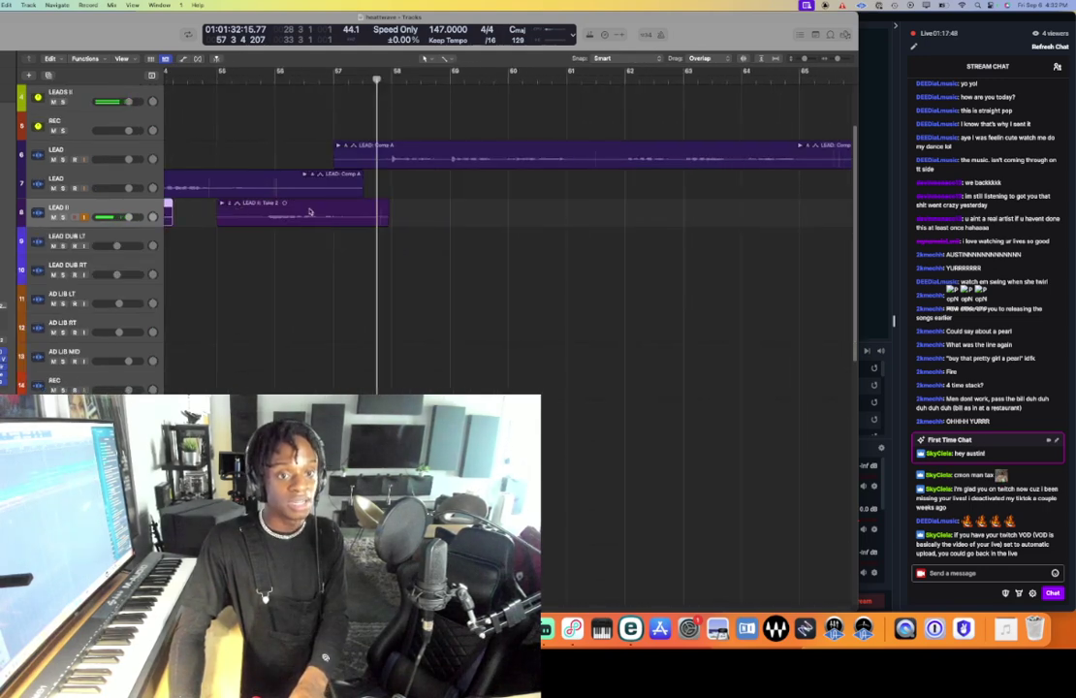
pyautogui.press('super+Down')
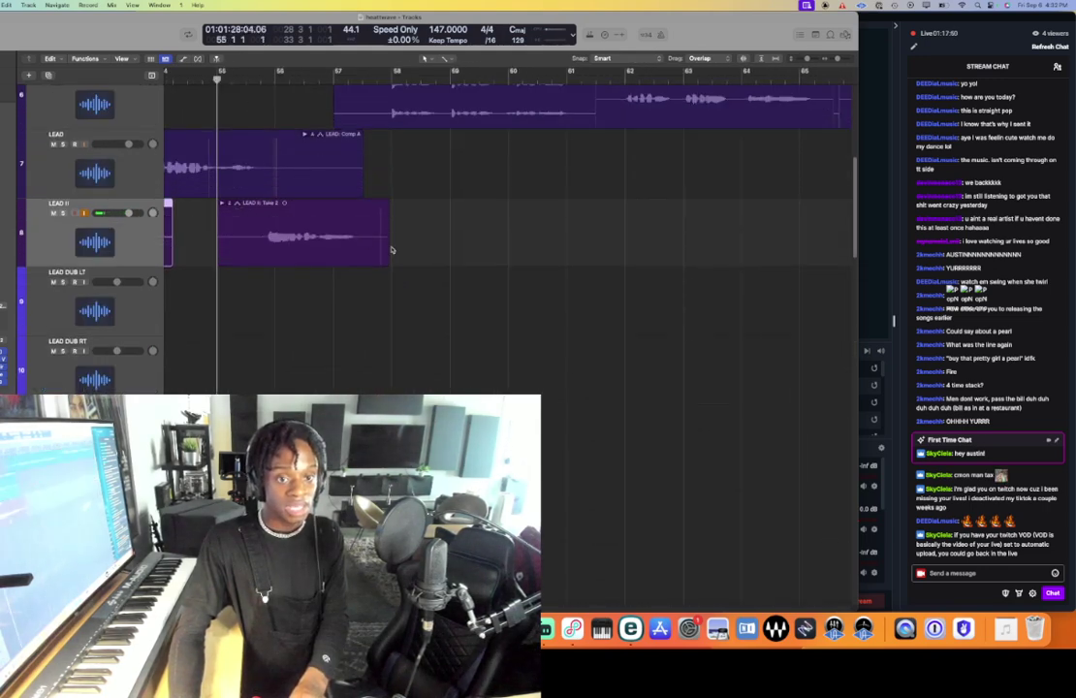
pyautogui.hscroll(-4, 456, 268)
pyautogui.moveTo(626, 284); pyautogui.dragTo(462, 237)
pyautogui.press('Delete')
pyautogui.press('Return')
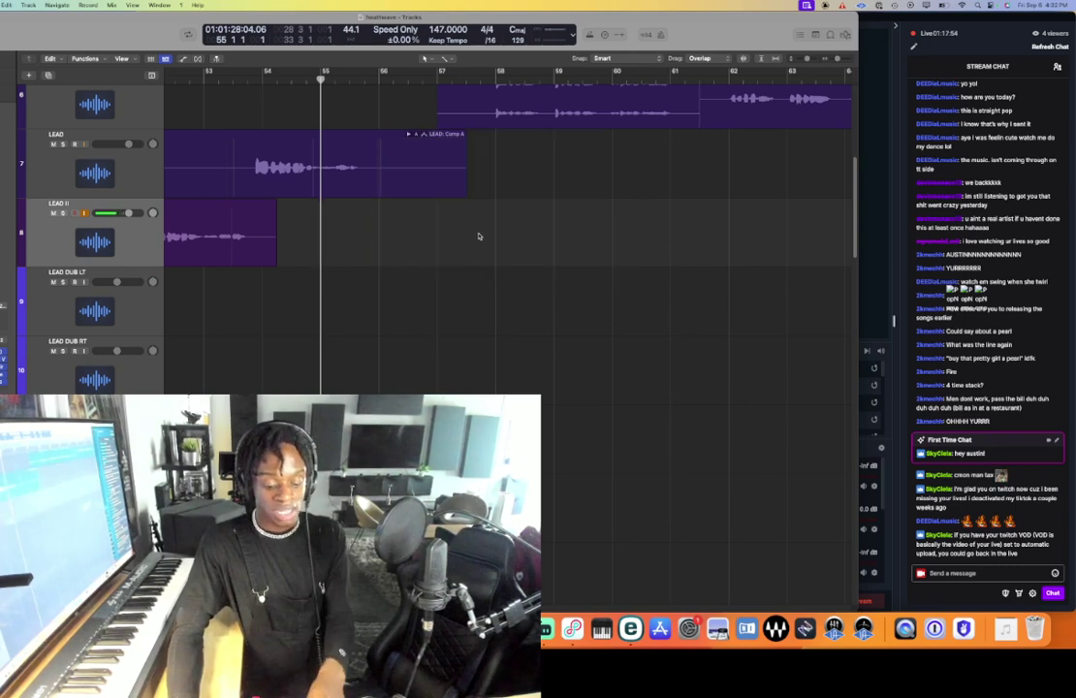
# - Play from about bar 53 beat 3 to nearly bar 57 to check the LEAD and LEAD II vocals against the beat
pyautogui.hscroll(-3, 478, 236)
pyautogui.click(410, 81)
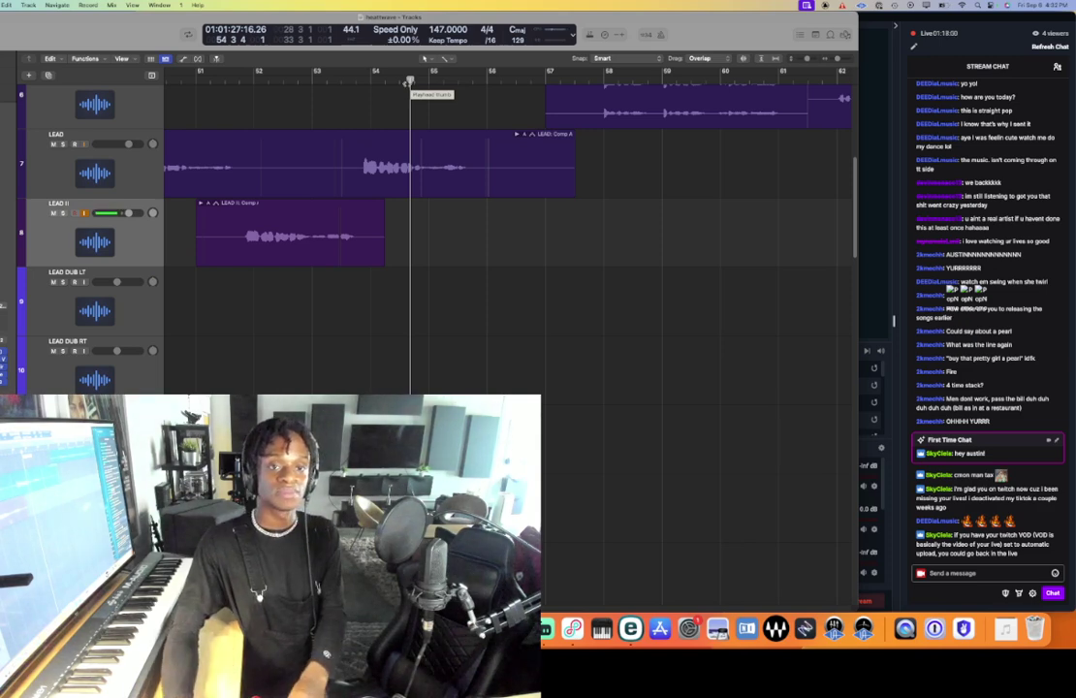
pyautogui.click(344, 83)
pyautogui.press('space')
pyautogui.press('super+Left')
pyautogui.press('super+Up')
pyautogui.press('super+Up')
pyautogui.press('super+Up')
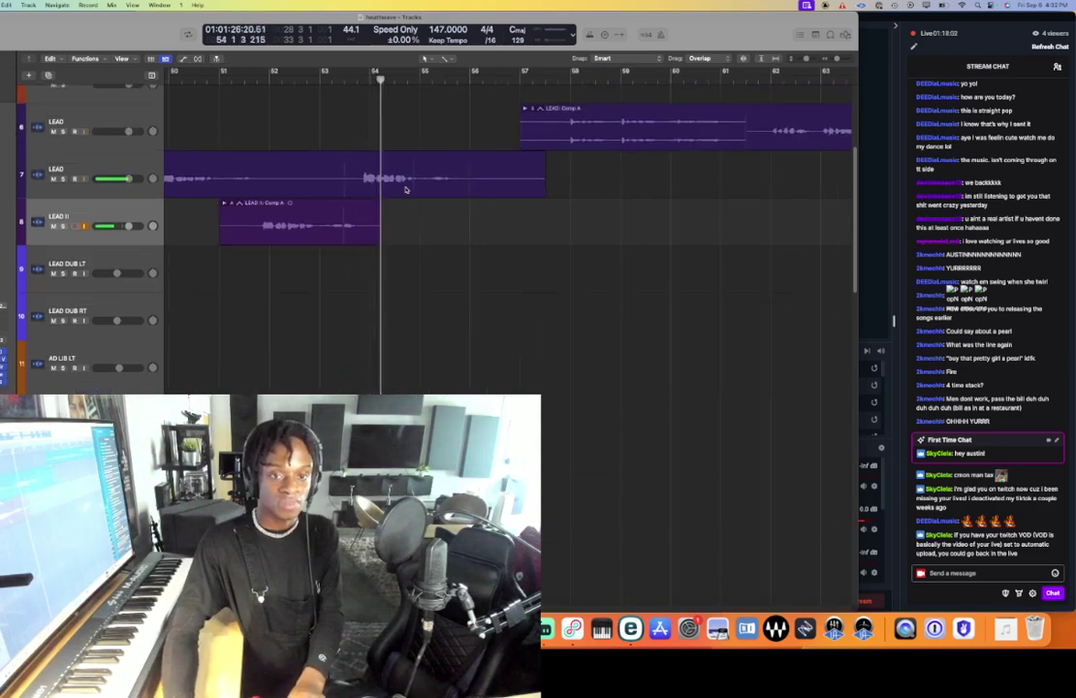
pyautogui.hscroll(2, 409, 194)
pyautogui.scroll(4, 456, 228)
pyautogui.hscroll(3, 470, 236)
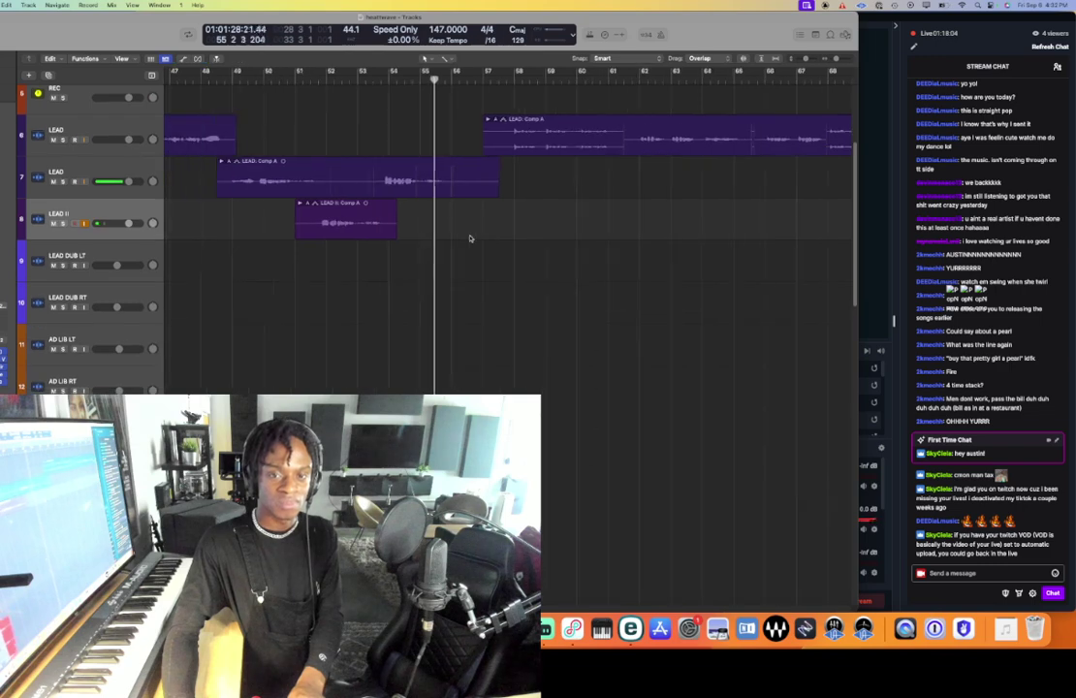
pyautogui.scroll(-4, 470, 236)
pyautogui.hscroll(4, 473, 240)
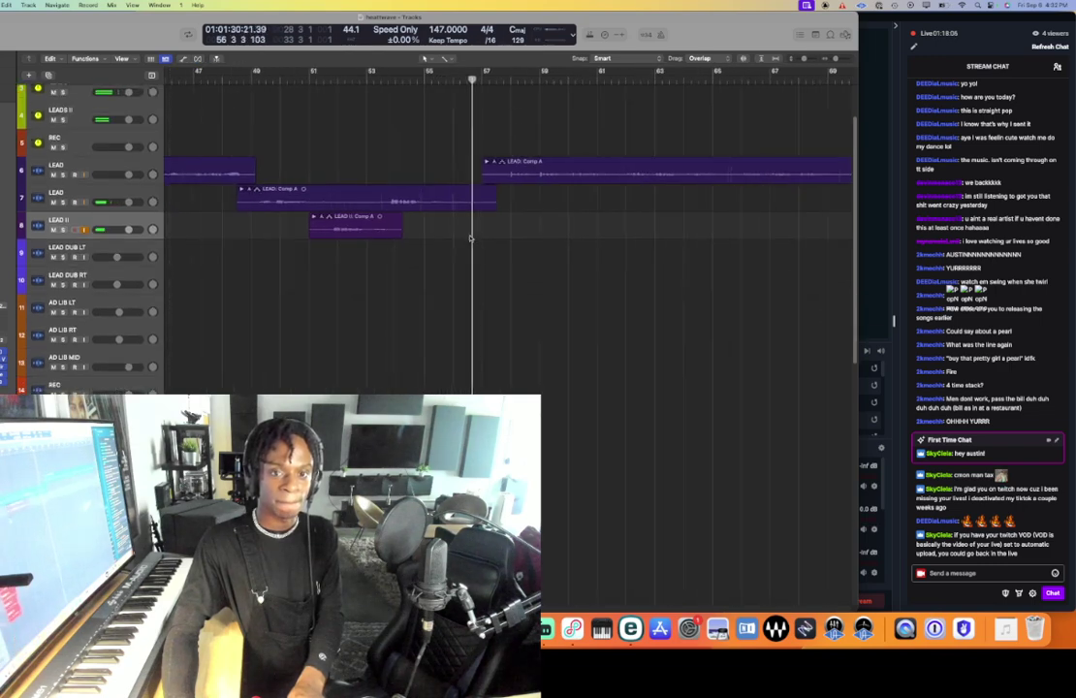
pyautogui.scroll(3, 544, 273)
pyautogui.hscroll(3, 533, 254)
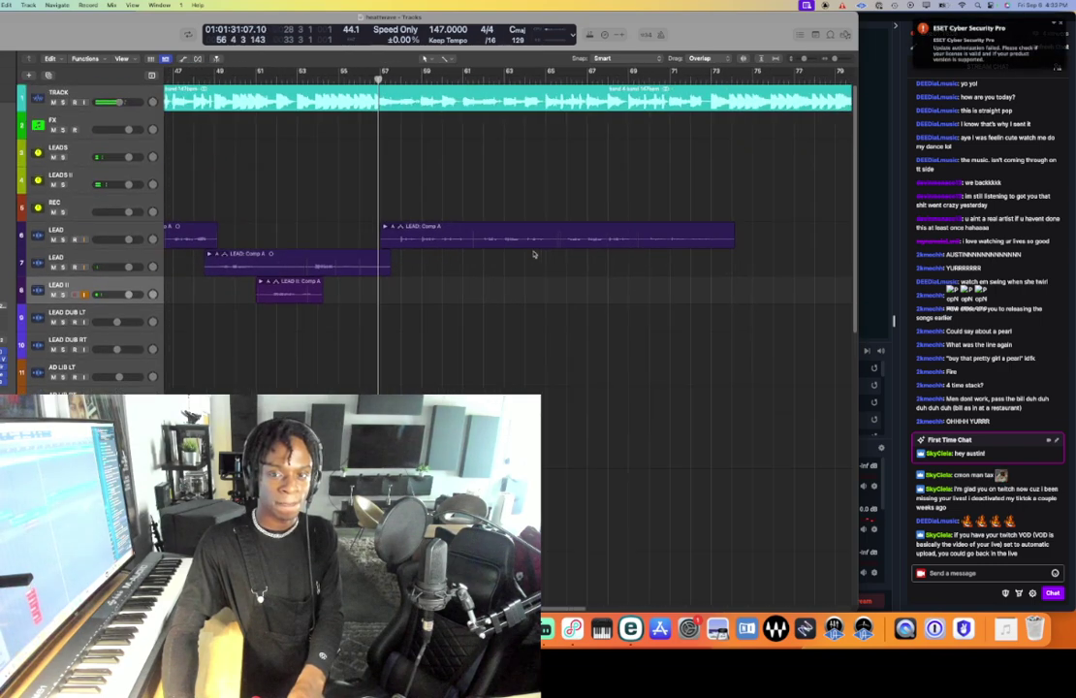
# - Move the upper LEAD track's Comp A folder at bar 57 to bar 65
pyautogui.moveTo(436, 249); pyautogui.dragTo(574, 234)
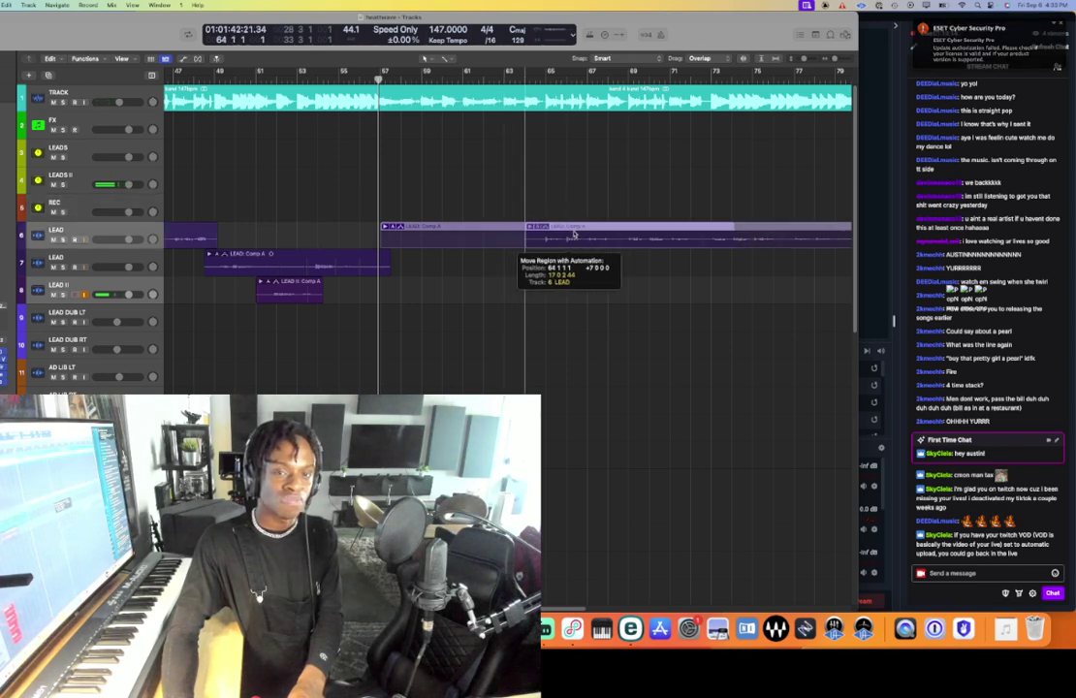
pyautogui.moveTo(574, 234); pyautogui.dragTo(591, 234)
pyautogui.hscroll(-3, 400, 87)
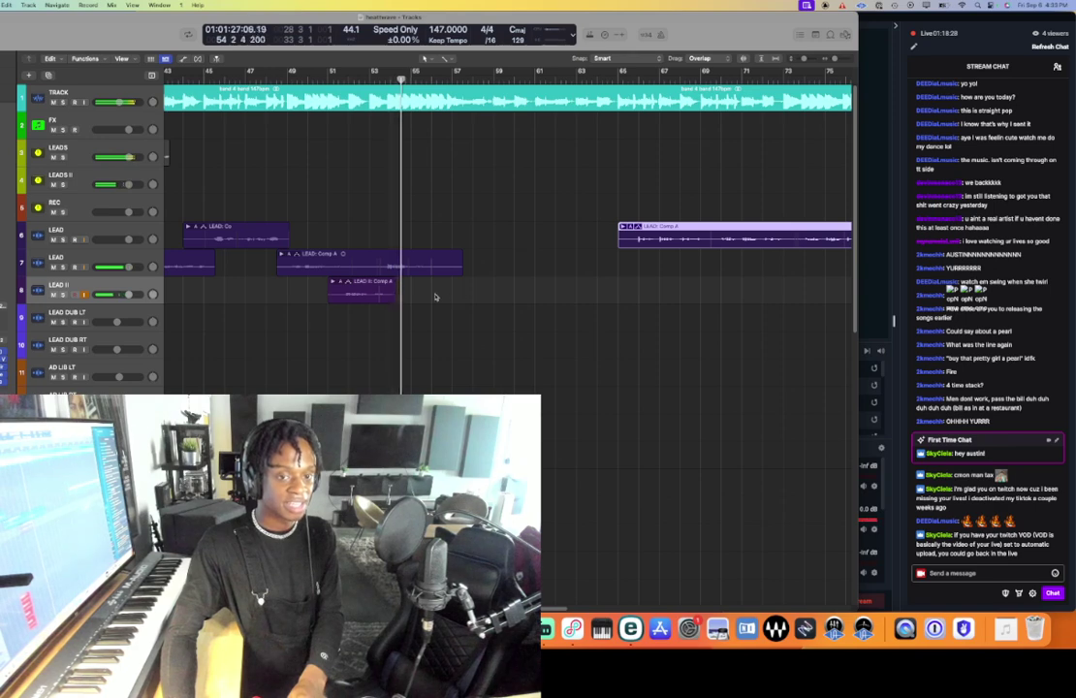
# - Play the LEAD and LEAD II vocals through to about bar 57 and return the playhead to bar 55
pyautogui.scroll(3, 428, 297)
pyautogui.scroll(3, 428, 297)
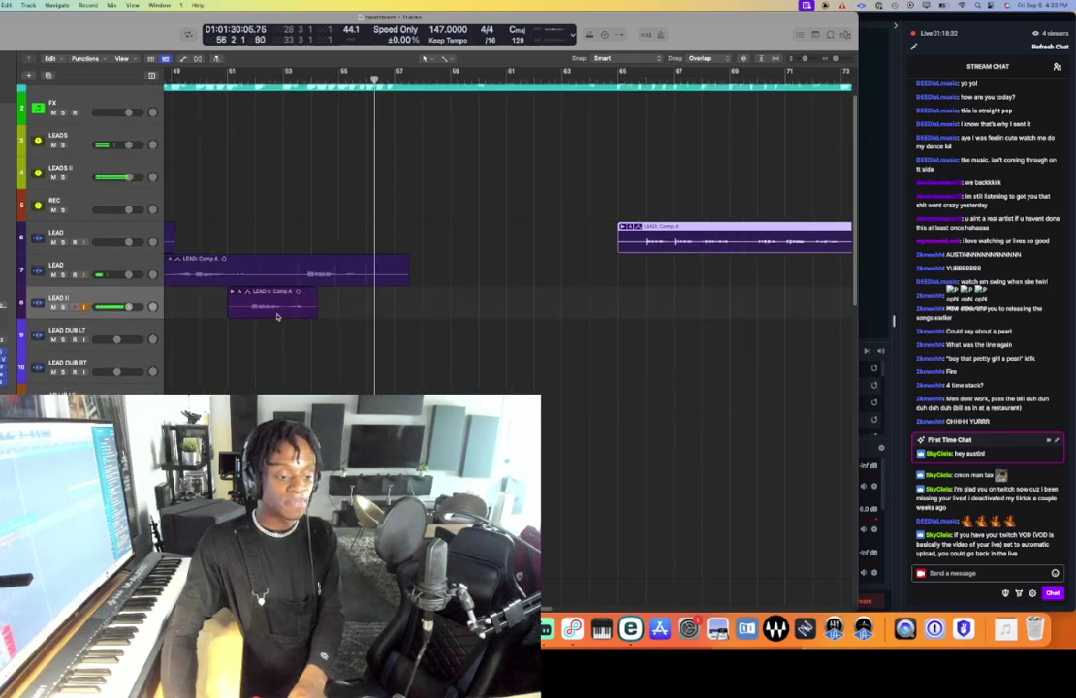
pyautogui.scroll(2, 276, 316)
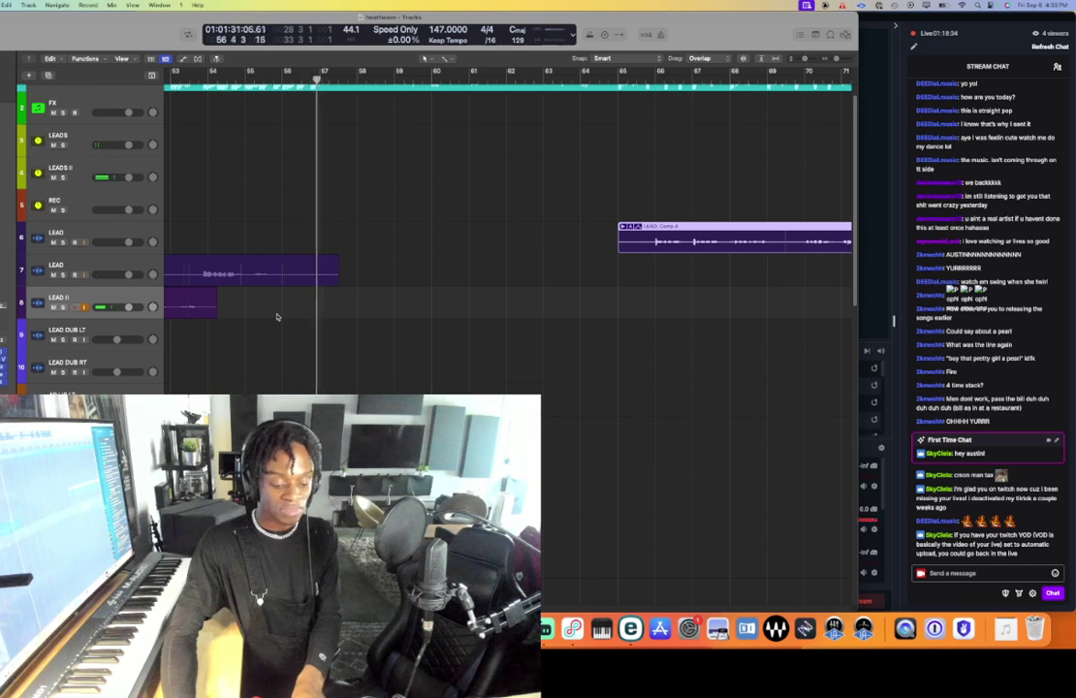
pyautogui.press('space')
pyautogui.hscroll(-2, 276, 233)
pyautogui.click(285, 79)
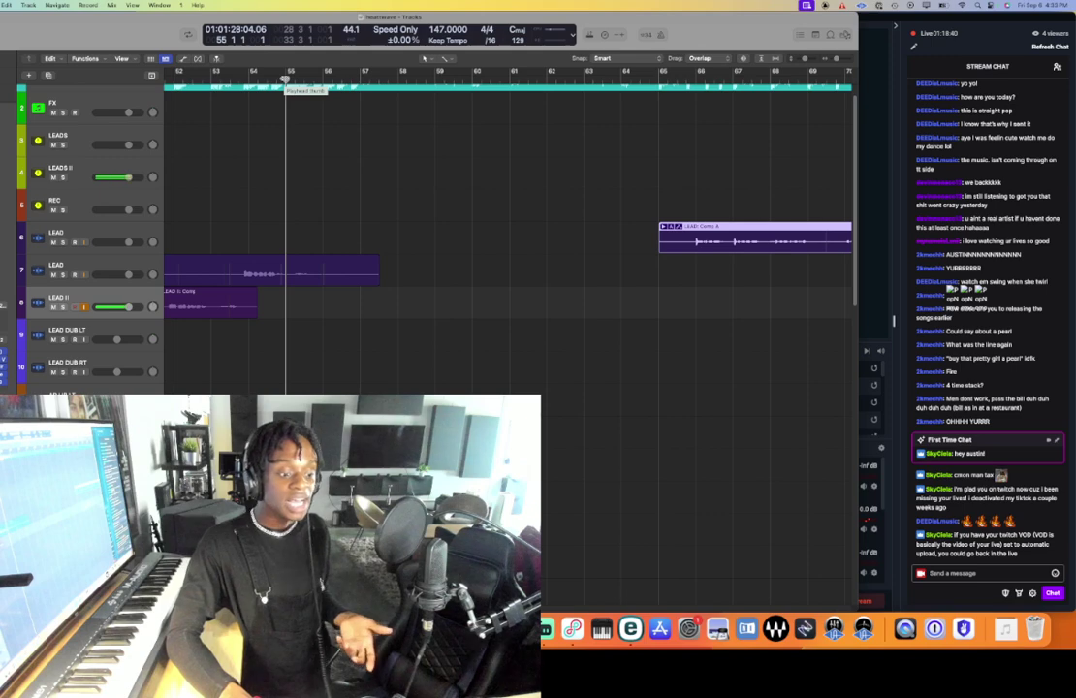
# - Enlarge the track rows and play the LEAD and LEAD II vocals from bar 51 to about bar 53
pyautogui.hscroll(-3, 504, 232)
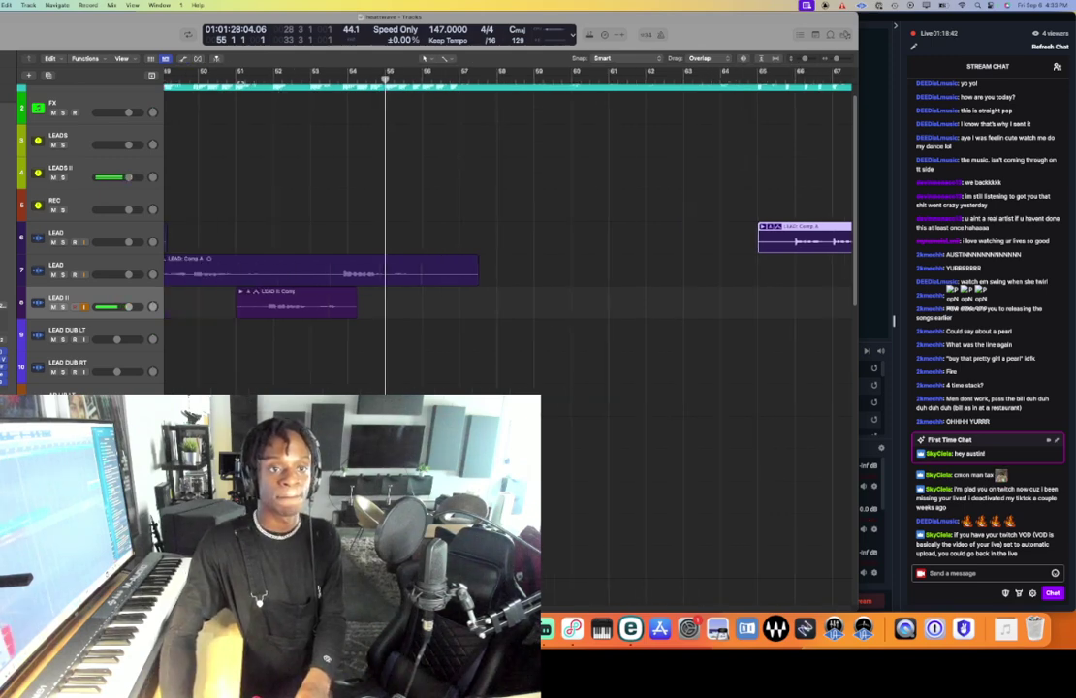
pyautogui.click(239, 80)
pyautogui.press('super+Down')
pyautogui.press('super+Down')
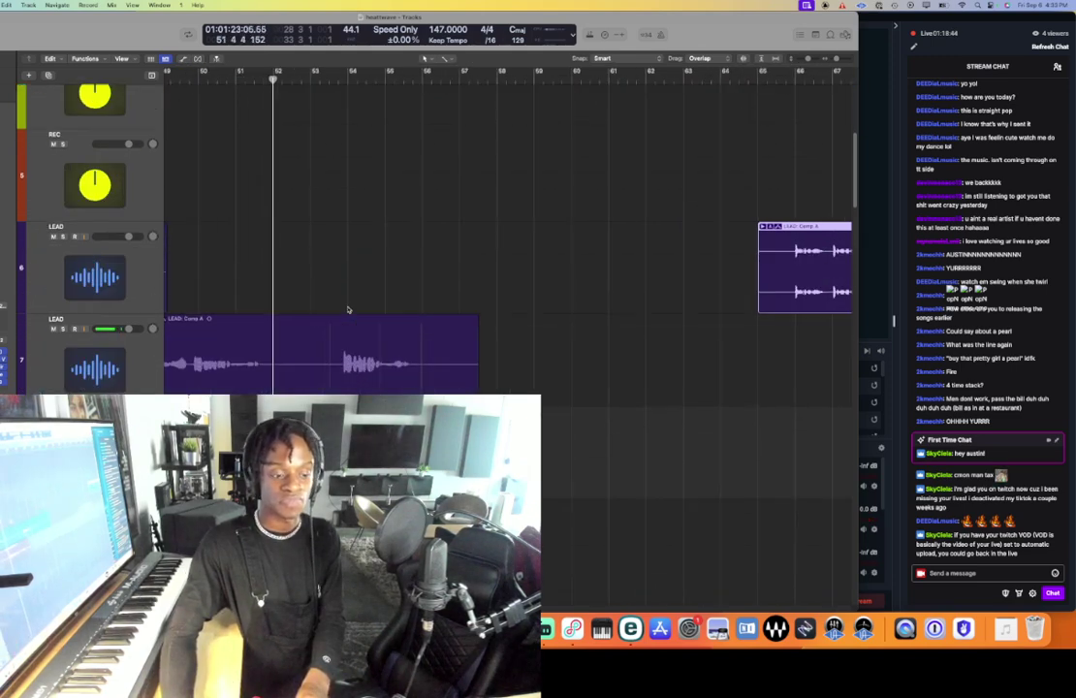
pyautogui.hscroll(-8, 349, 310)
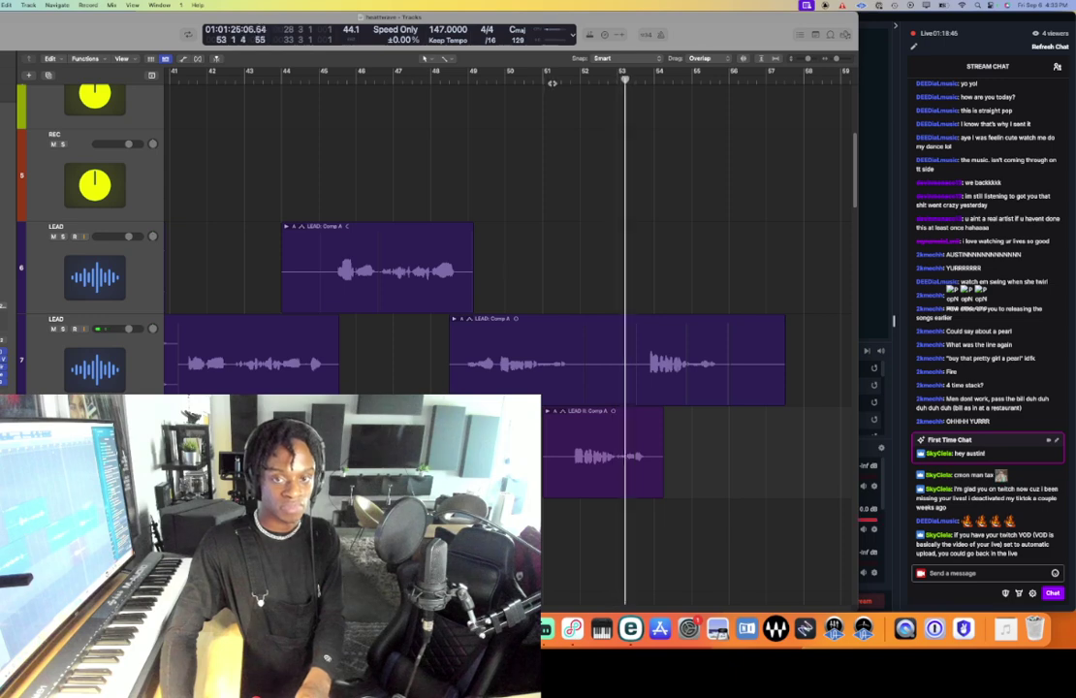
pyautogui.click(543, 81)
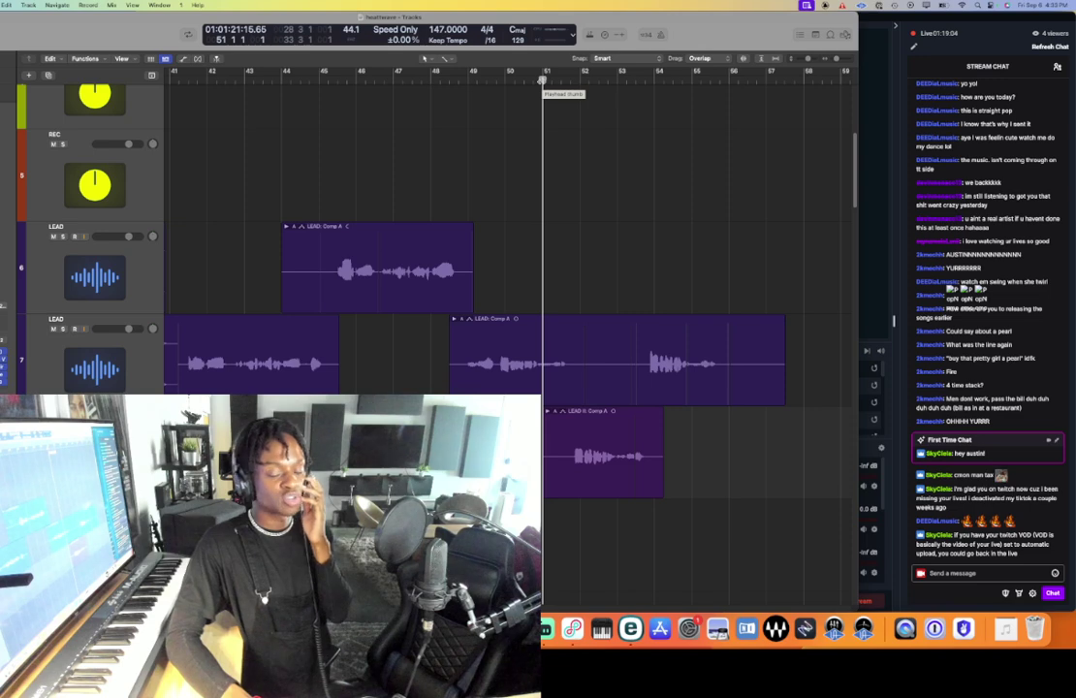
pyautogui.press('space')
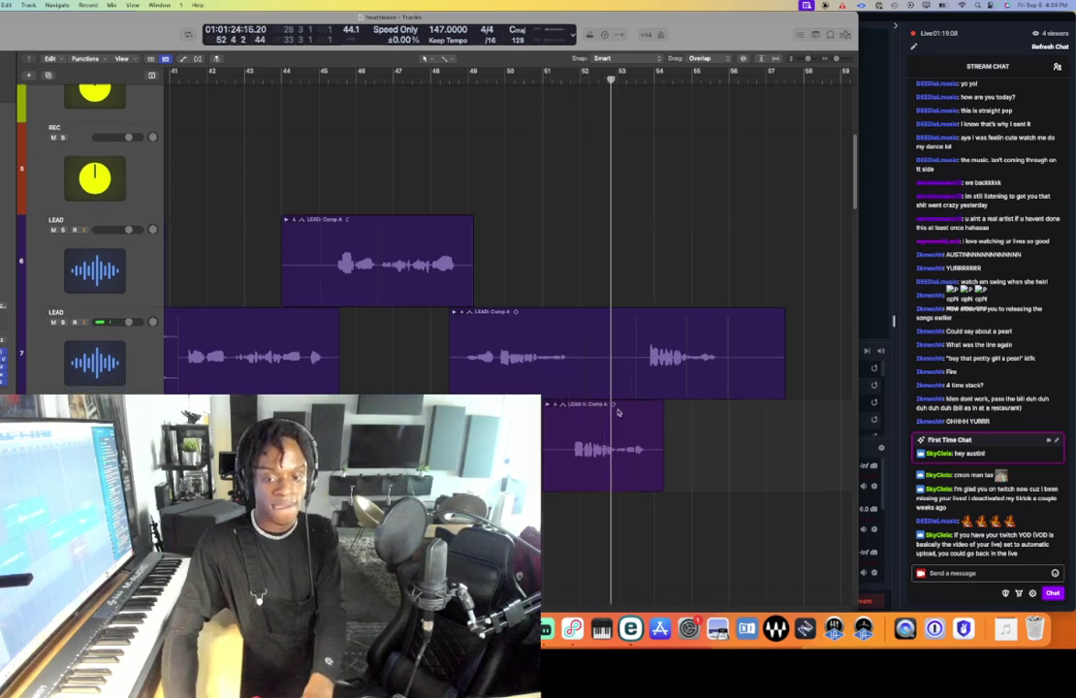
pyautogui.scroll(-2, 618, 412)
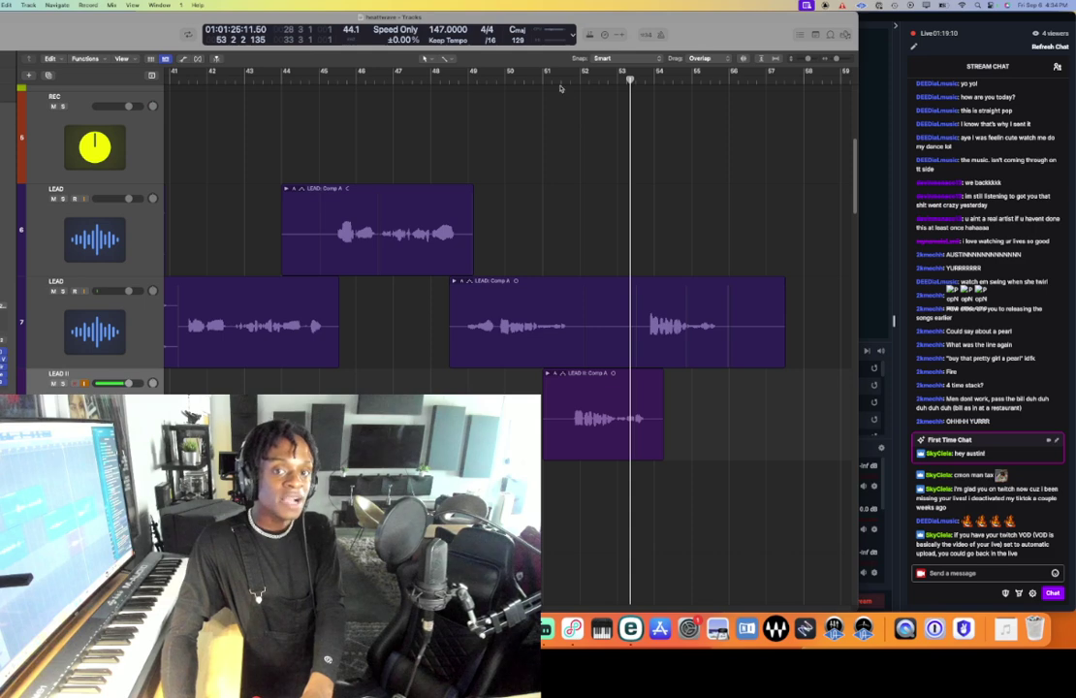
# - Expand the LEAD II take folder at bar 51, audition it from about bar 51 beat 3, and collapse it again
pyautogui.doubleClick(583, 426)
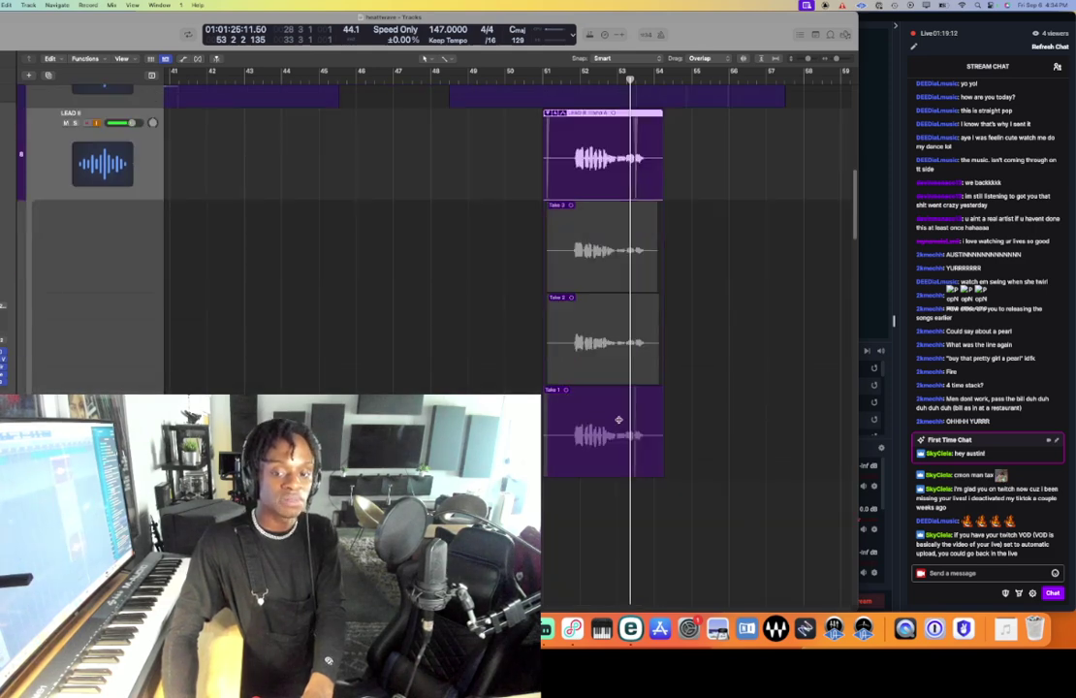
pyautogui.click(566, 82)
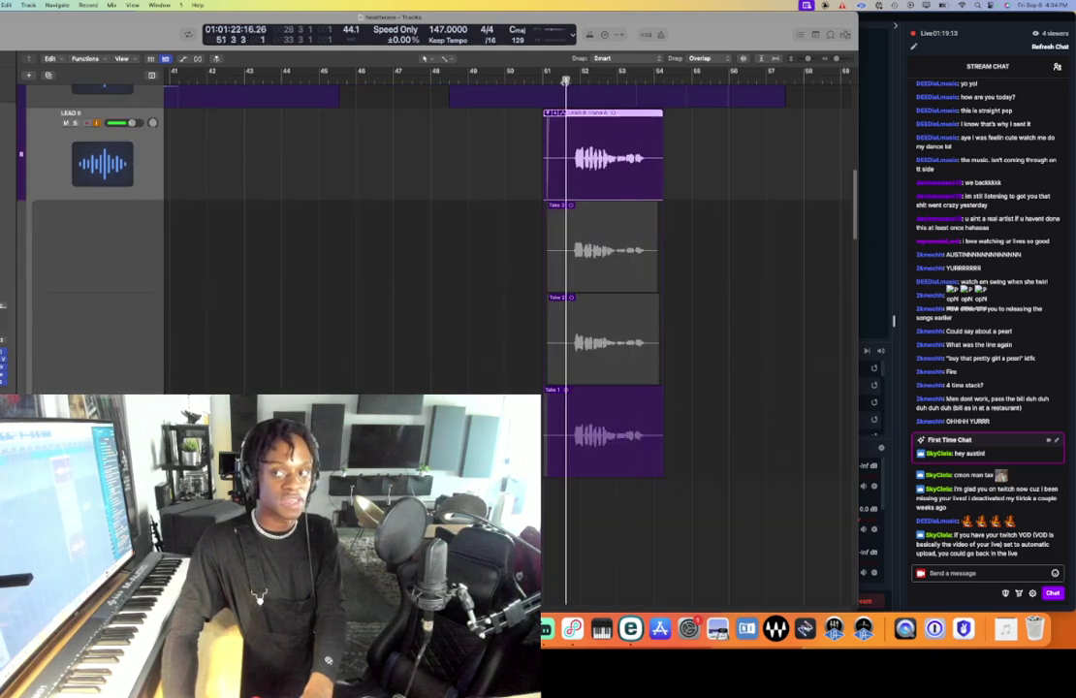
pyautogui.doubleClick(578, 113)
pyautogui.press('space')
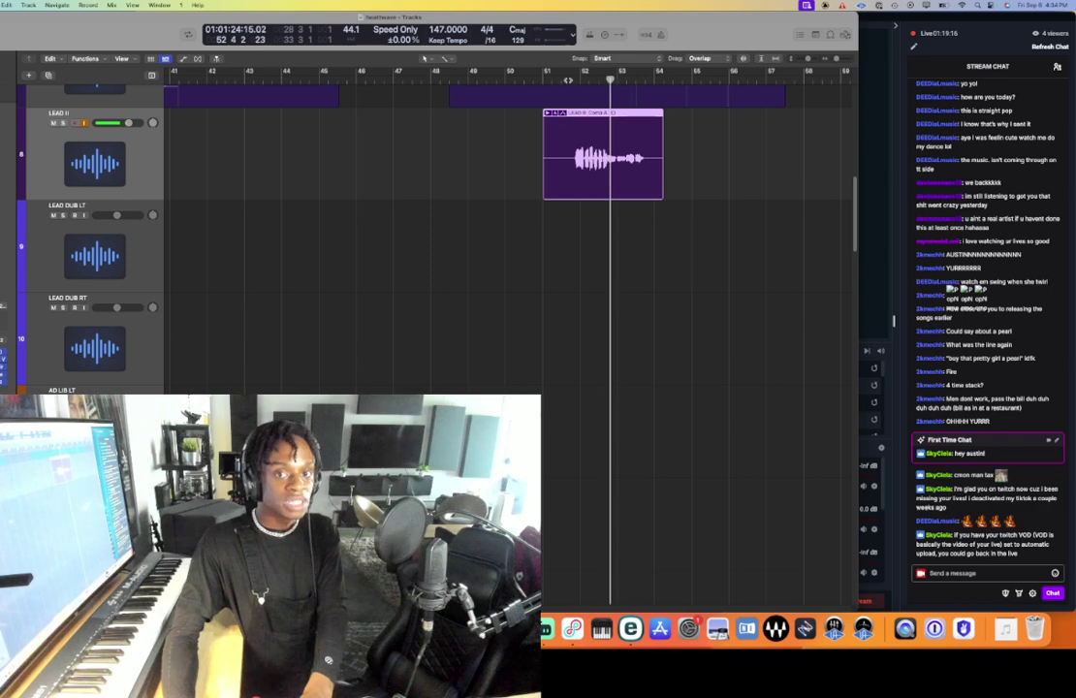
# - Place the playhead at bar 51 beat 2 and select the LEAD II track
pyautogui.moveTo(569, 81); pyautogui.dragTo(561, 80)
pyautogui.click(572, 89)
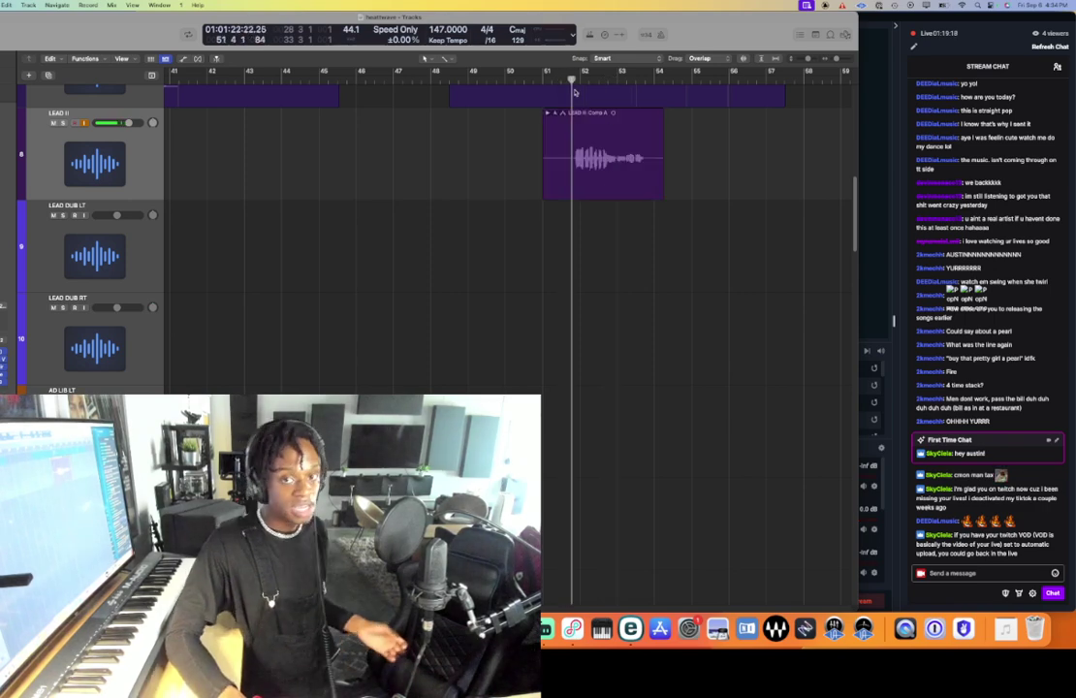
pyautogui.click(556, 80)
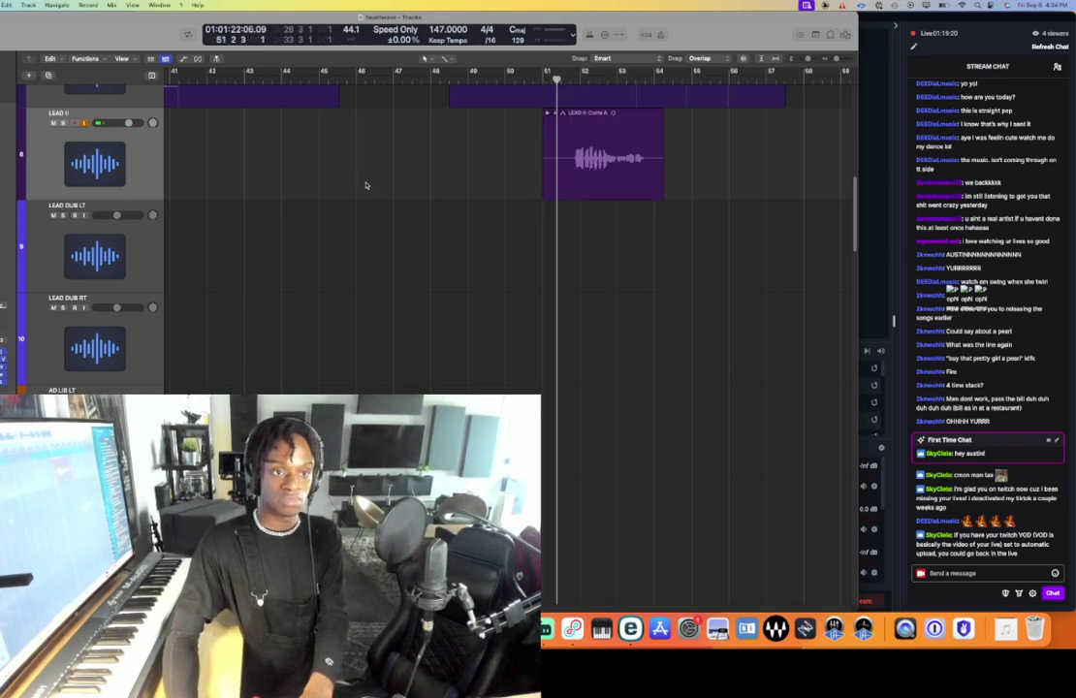
pyautogui.scroll(5, 366, 185)
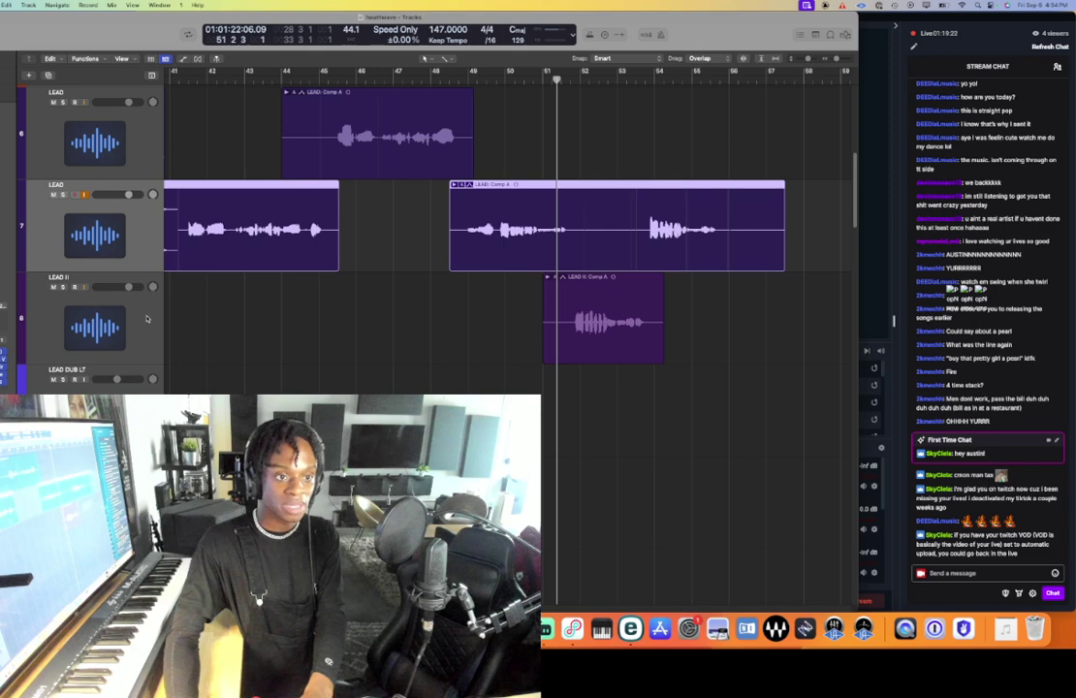
pyautogui.click(147, 317)
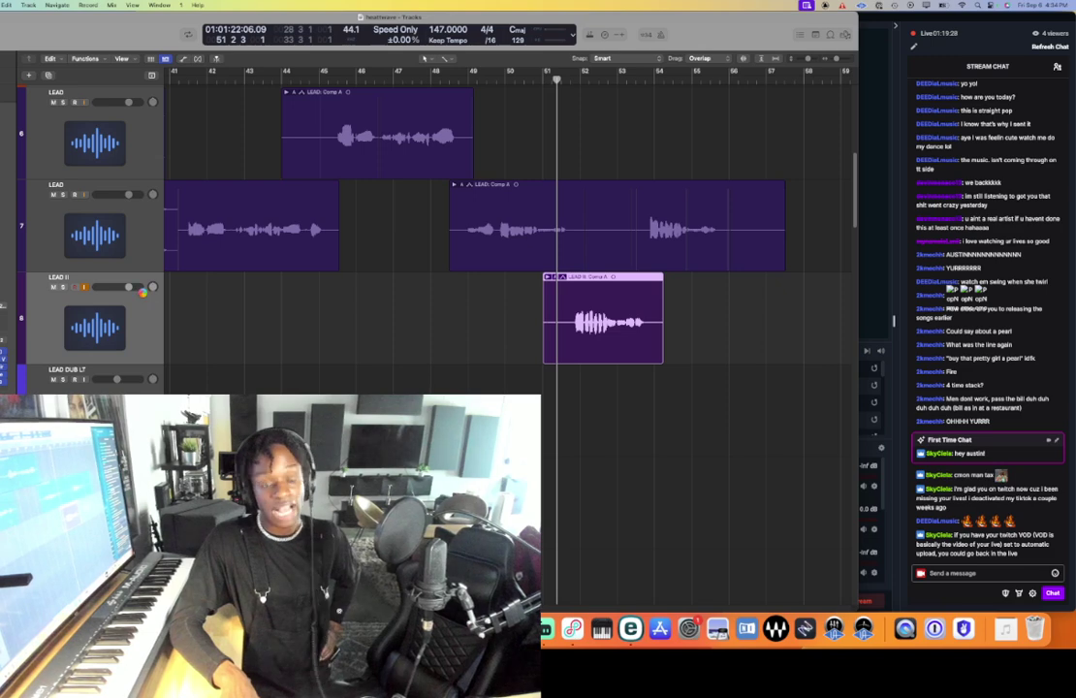
# - Switch to Streamlabs Desktop, raise the Scarlett Solo USB level to 0.0 dB, and reopen Logic Pro from its problem report
pyautogui.press('super+Tab')
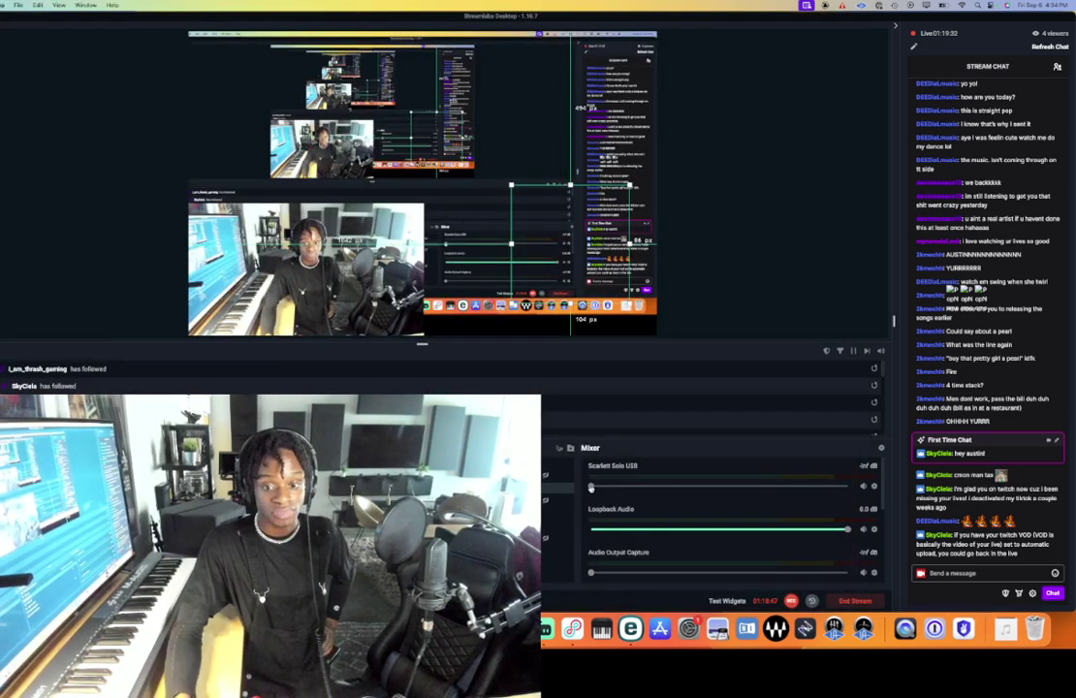
pyautogui.moveTo(591, 486); pyautogui.dragTo(849, 487)
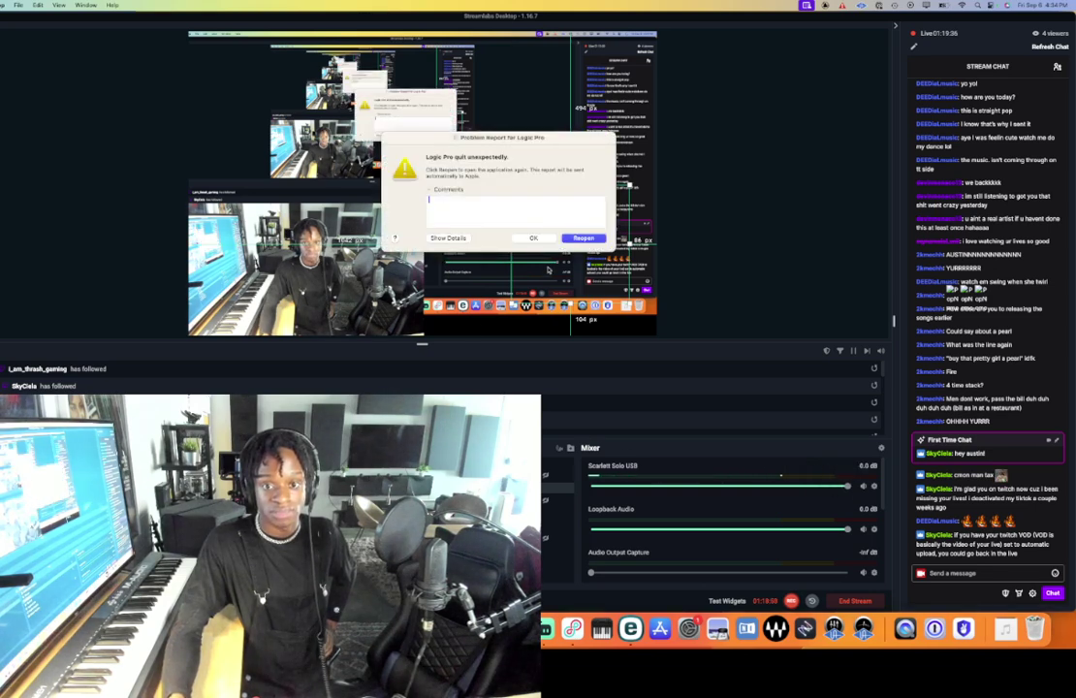
pyautogui.click(567, 239)
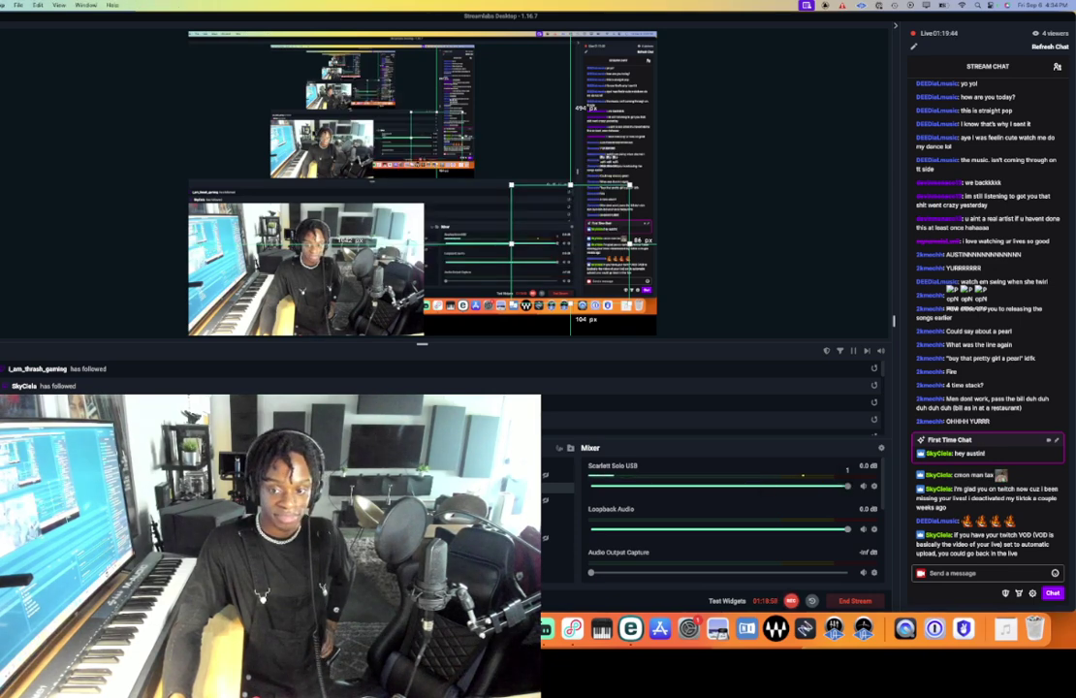
# - Lower the Scarlett Solo USB level to -inf dB and open the first recent Logic Pro project, heatwave
pyautogui.moveTo(847, 487); pyautogui.dragTo(590, 487)
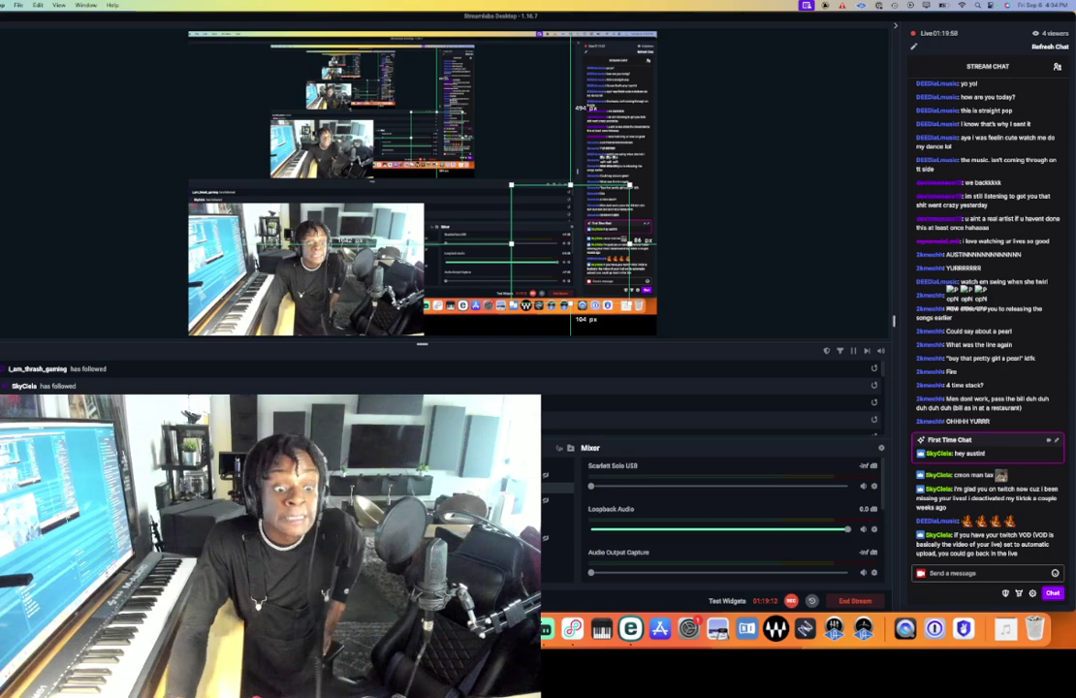
pyautogui.press('super+n')
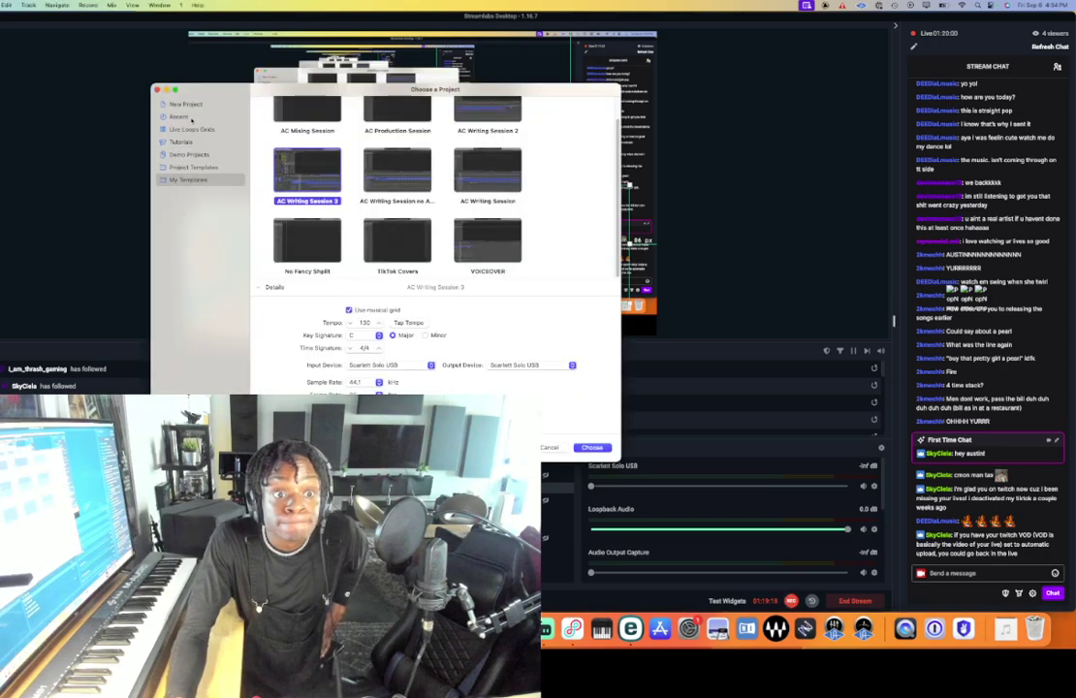
pyautogui.click(191, 119)
pyautogui.doubleClick(307, 127)
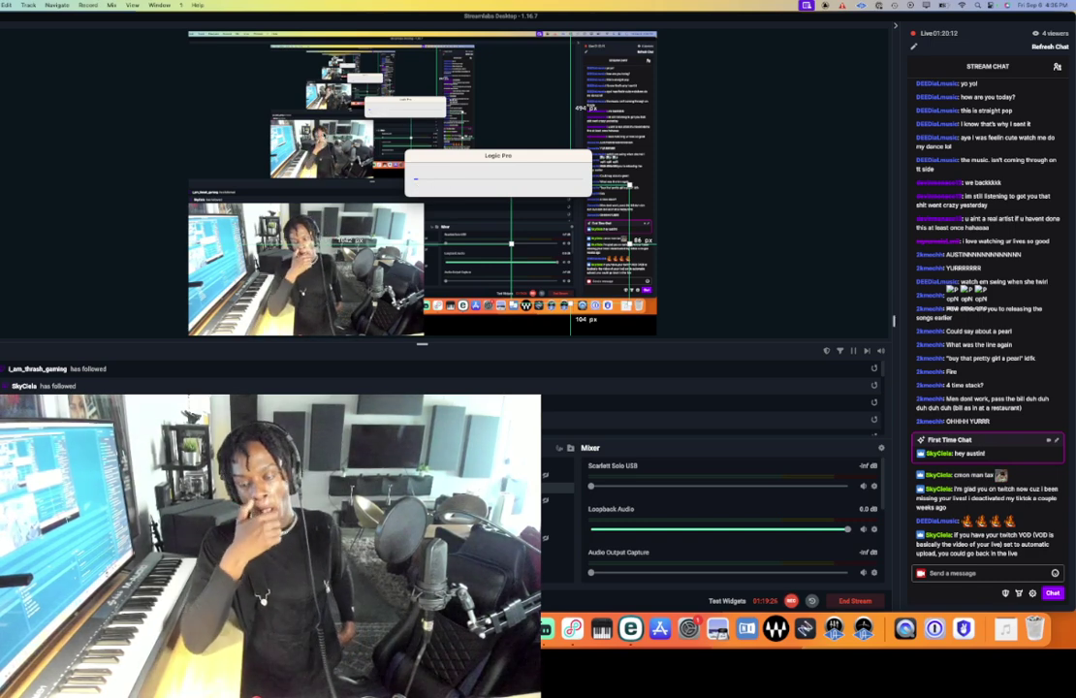
# - Switch back to the reopened Logic Pro project and deselect the LEAD II take folder
pyautogui.click(784, 492)
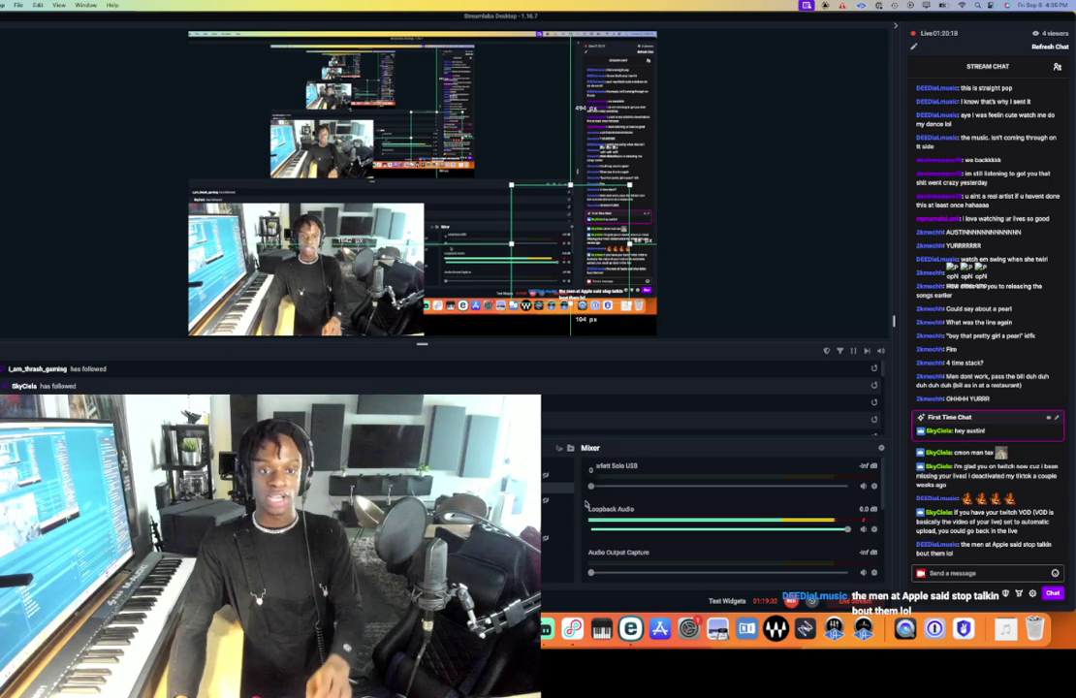
pyautogui.press('super+Tab')
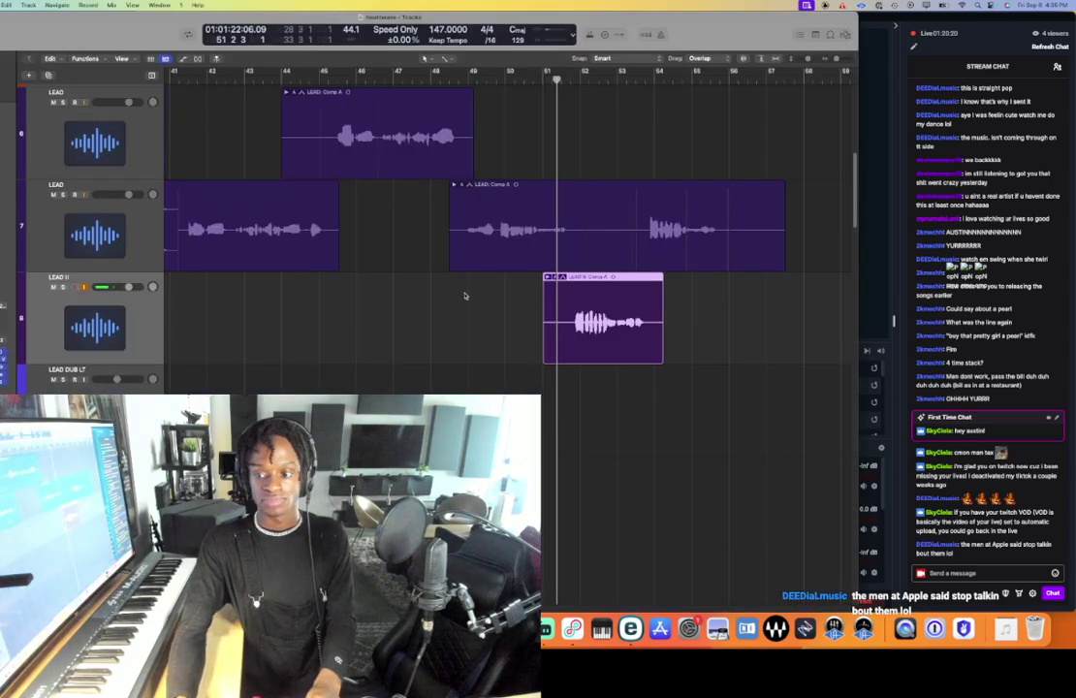
pyautogui.click(458, 320)
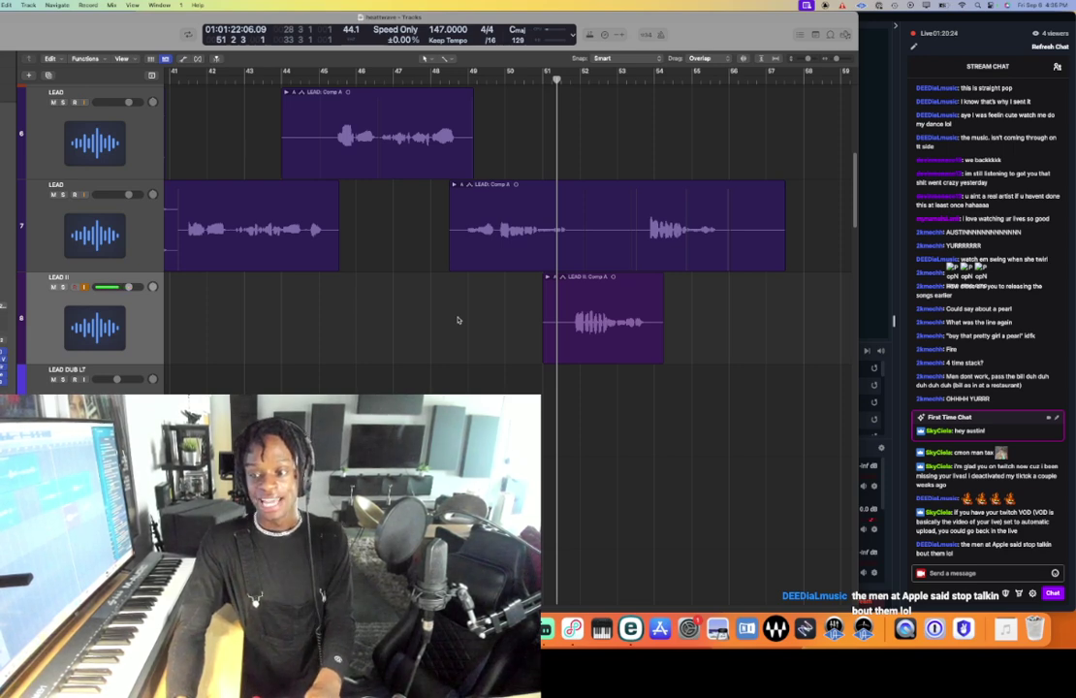
# - Play the LEAD and LEAD II vocals from about bar 44 to about bar 54
pyautogui.hscroll(-1, 457, 320)
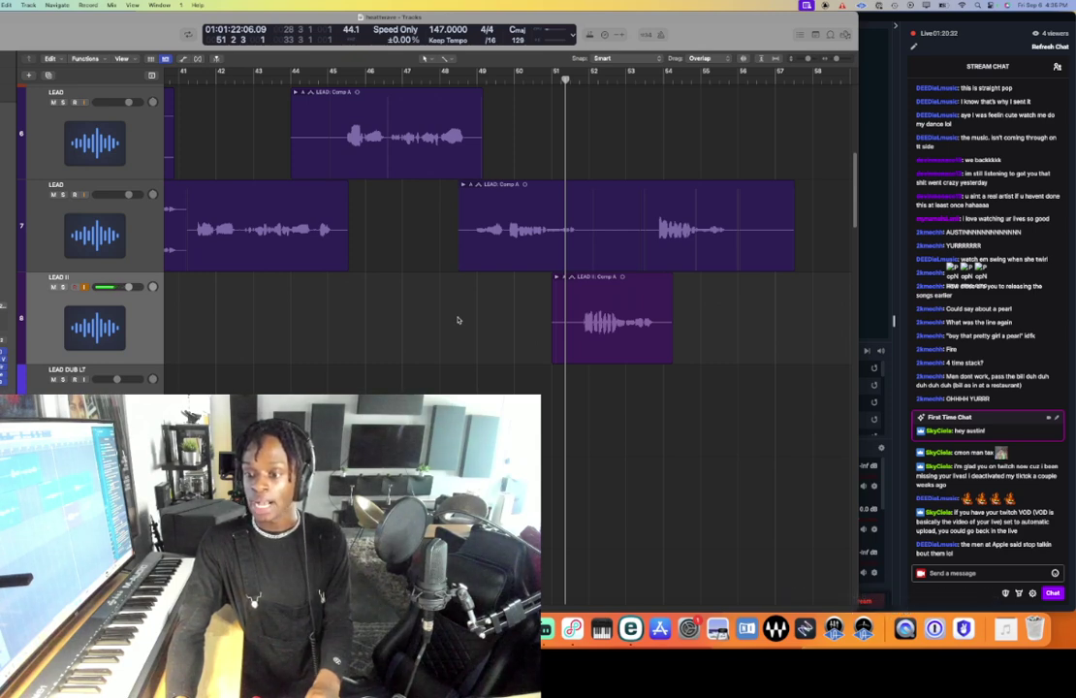
pyautogui.click(299, 79)
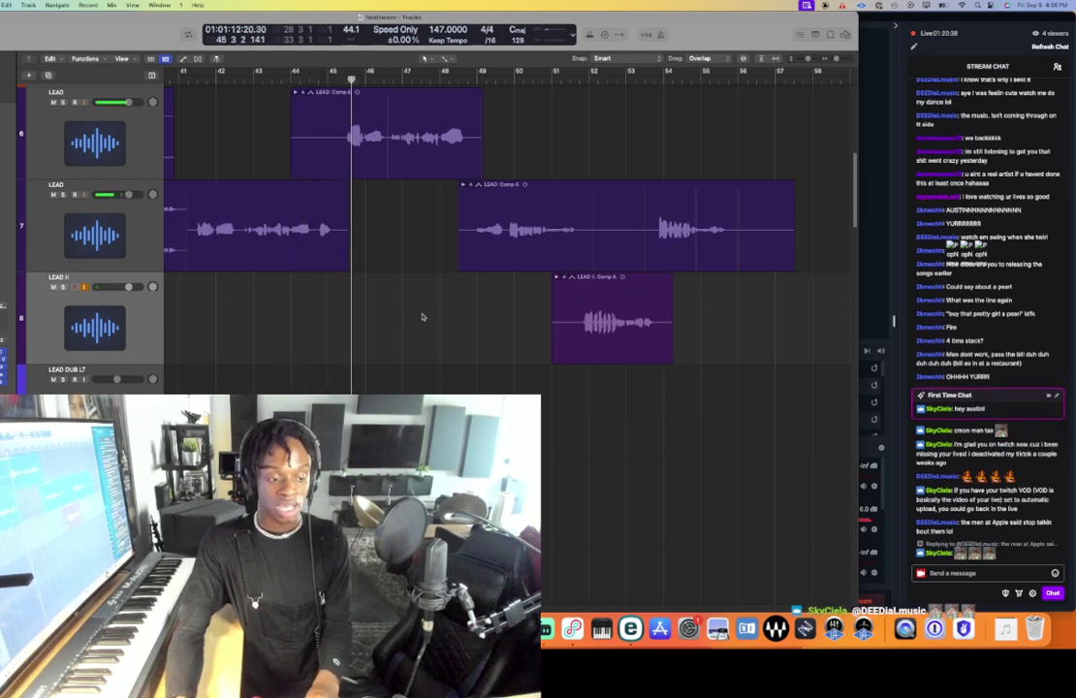
pyautogui.hscroll(3, 422, 316)
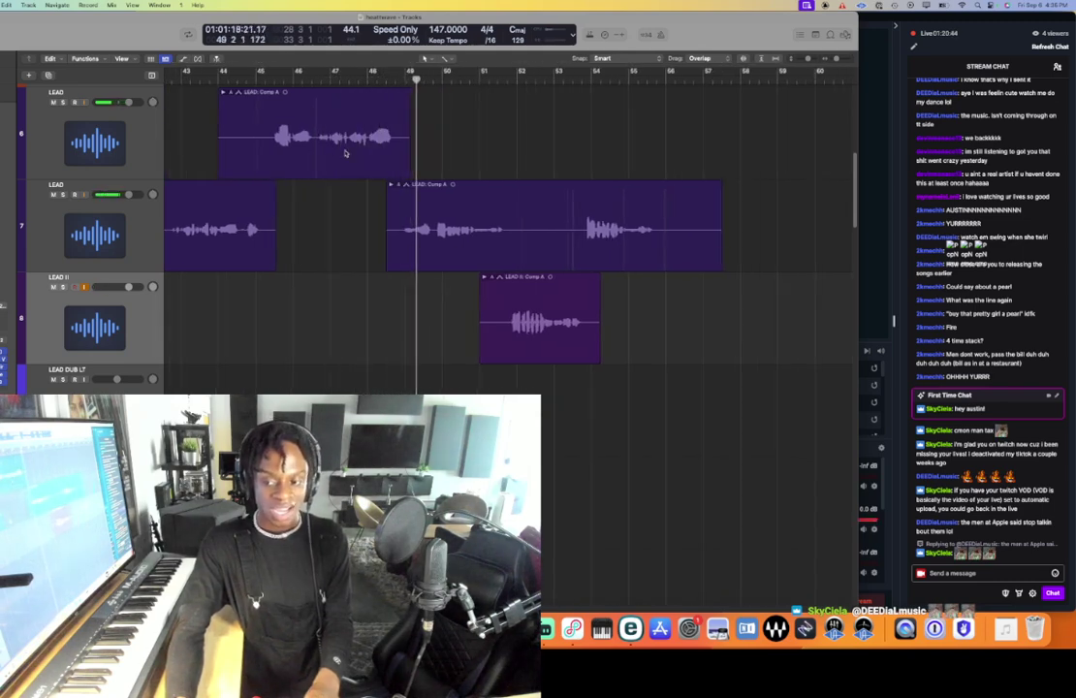
pyautogui.hscroll(4, 344, 153)
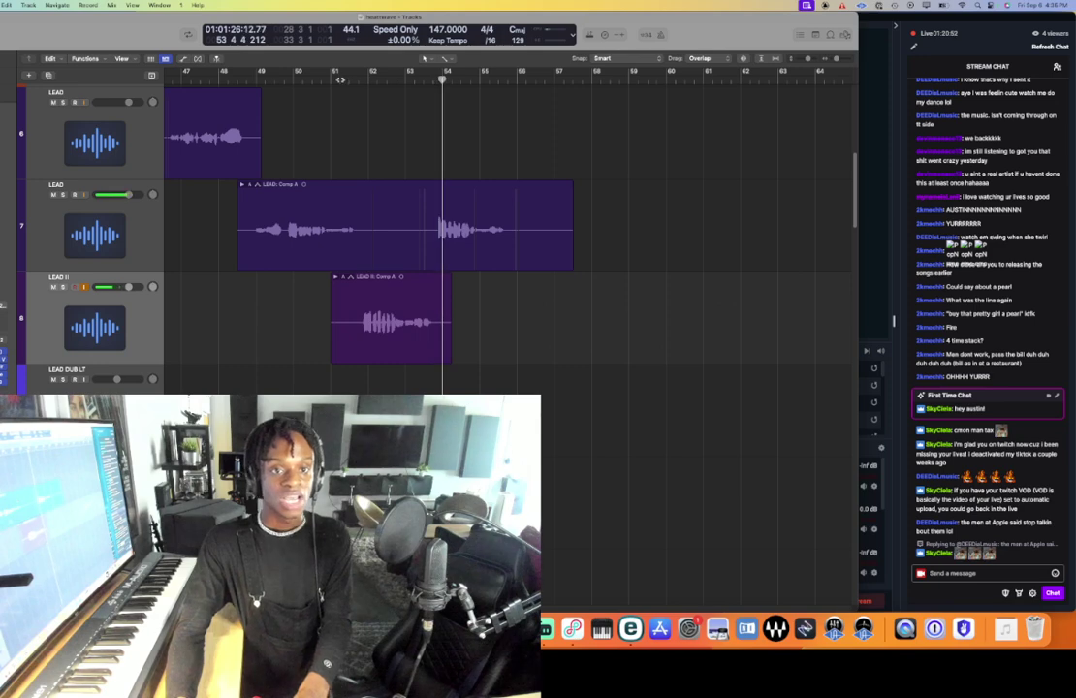
# - Record a new take on the LEAD II track from bar 51 beat 2 to about bar 54
pyautogui.click(340, 79)
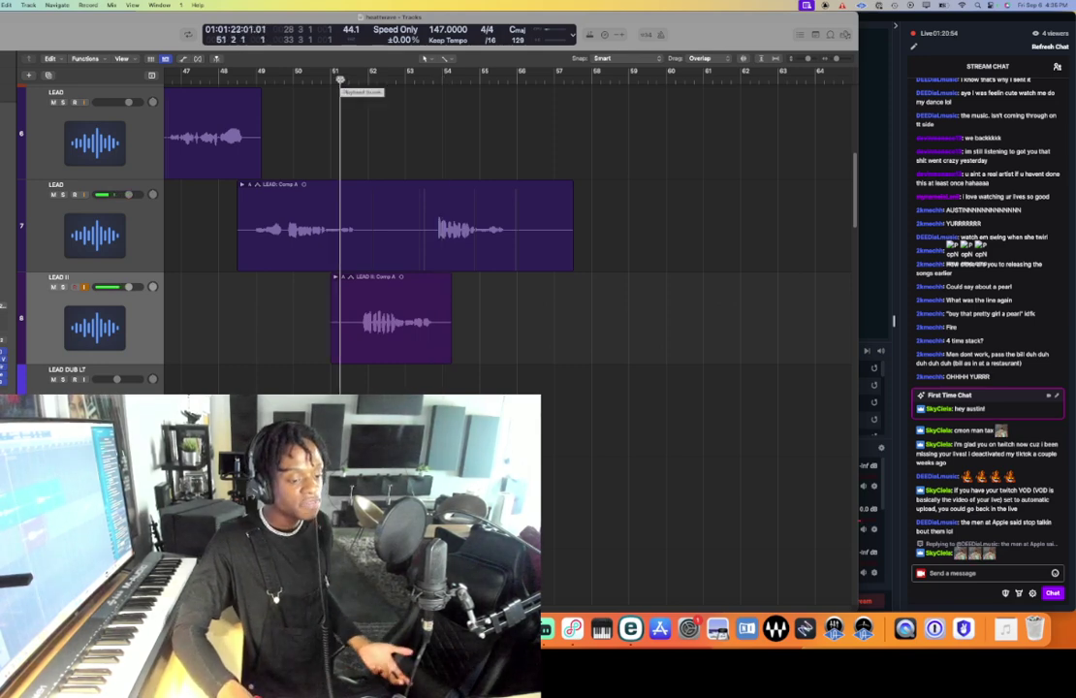
pyautogui.press('r')
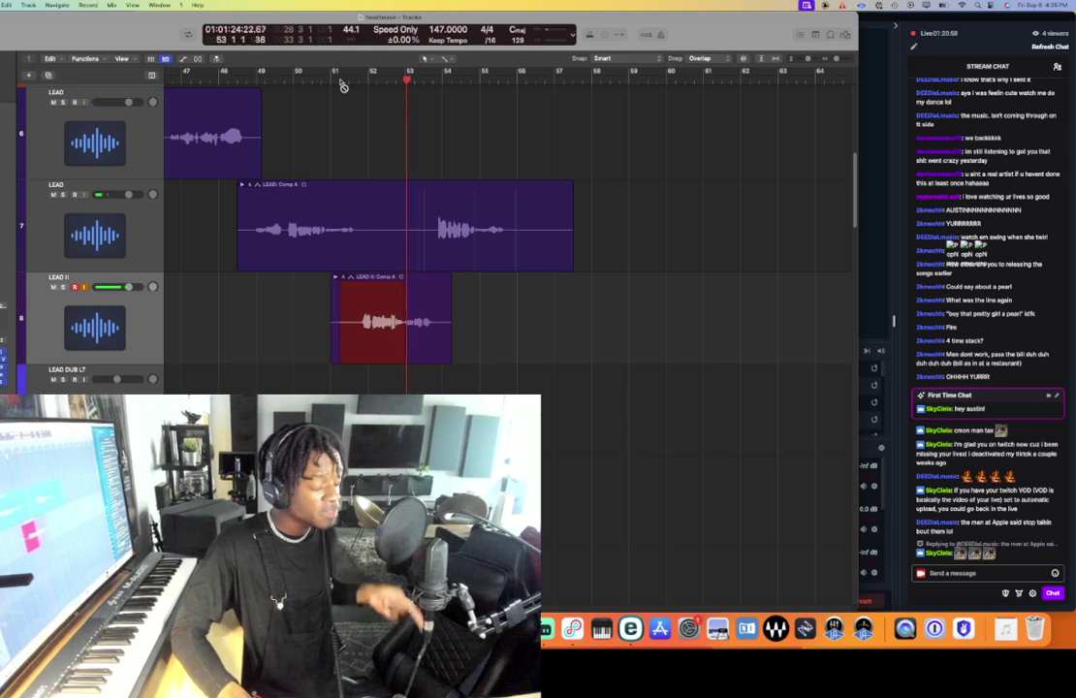
pyautogui.press('space')
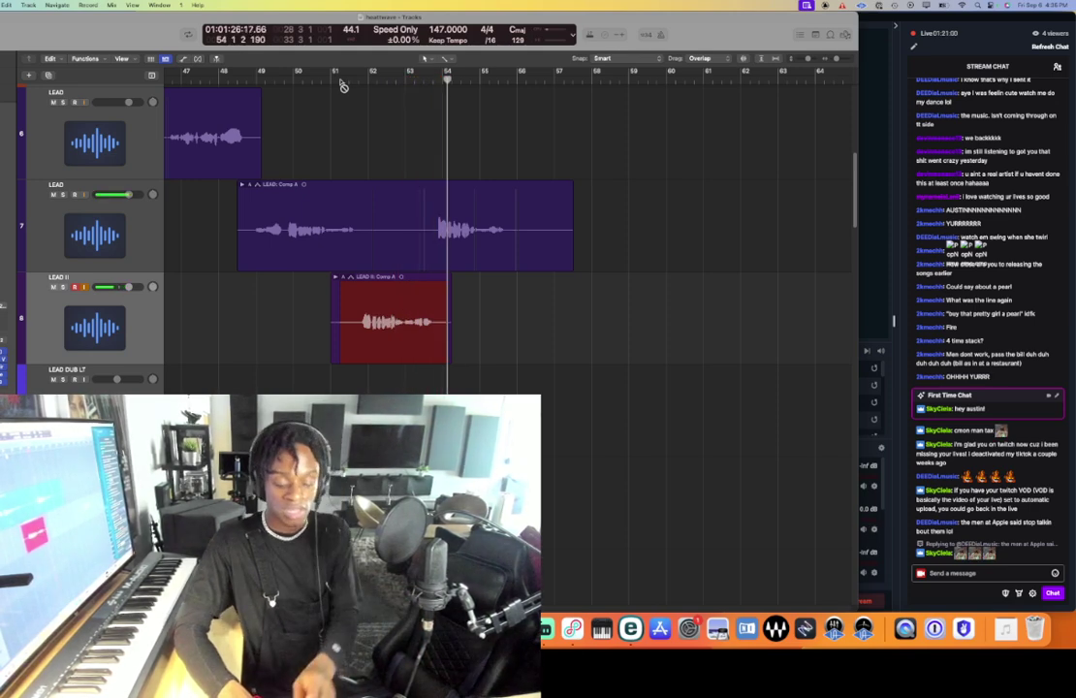
# - Play back the new LEAD II take with the lead from about bar 51 beat 2 to nearly bar 58
pyautogui.click(340, 81)
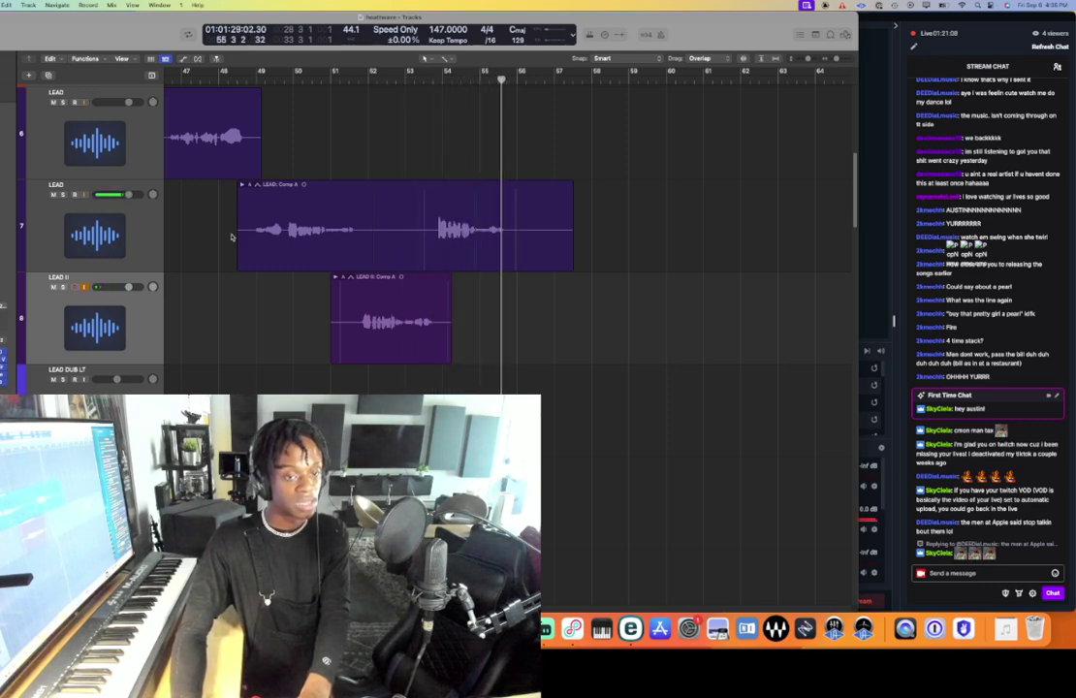
pyautogui.hscroll(3, 230, 232)
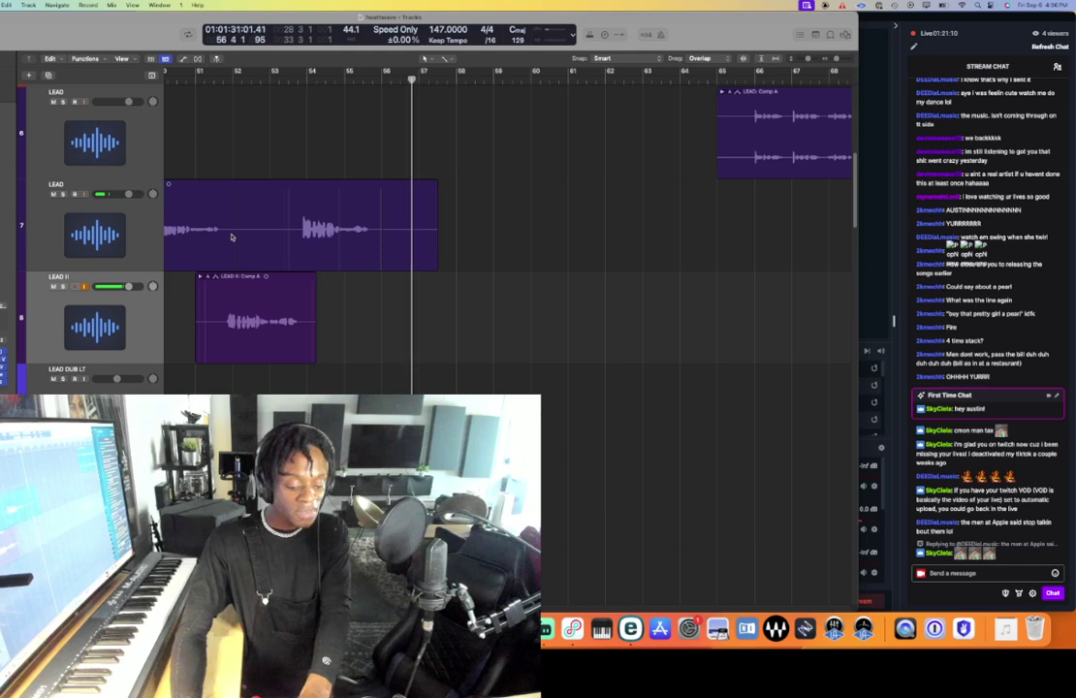
pyautogui.scroll(3, 401, 187)
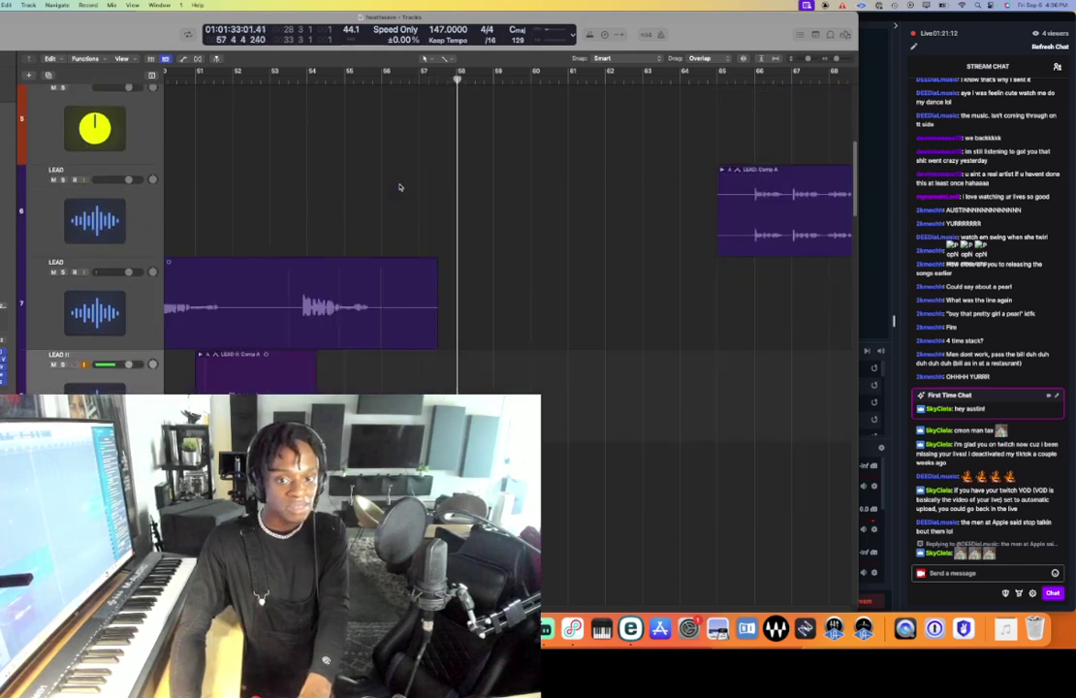
# - Record two successive takes on the LEAD II track starting at about bar 55, running the second one to about bar 58
pyautogui.scroll(-3, 393, 165)
pyautogui.click(343, 79)
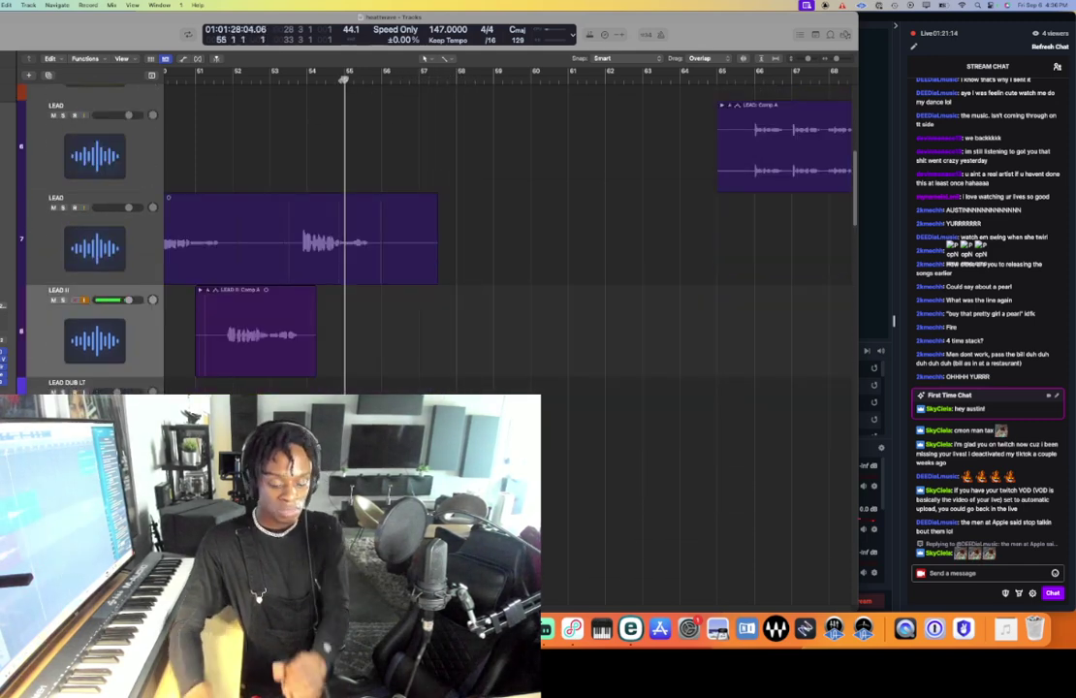
pyautogui.press('r')
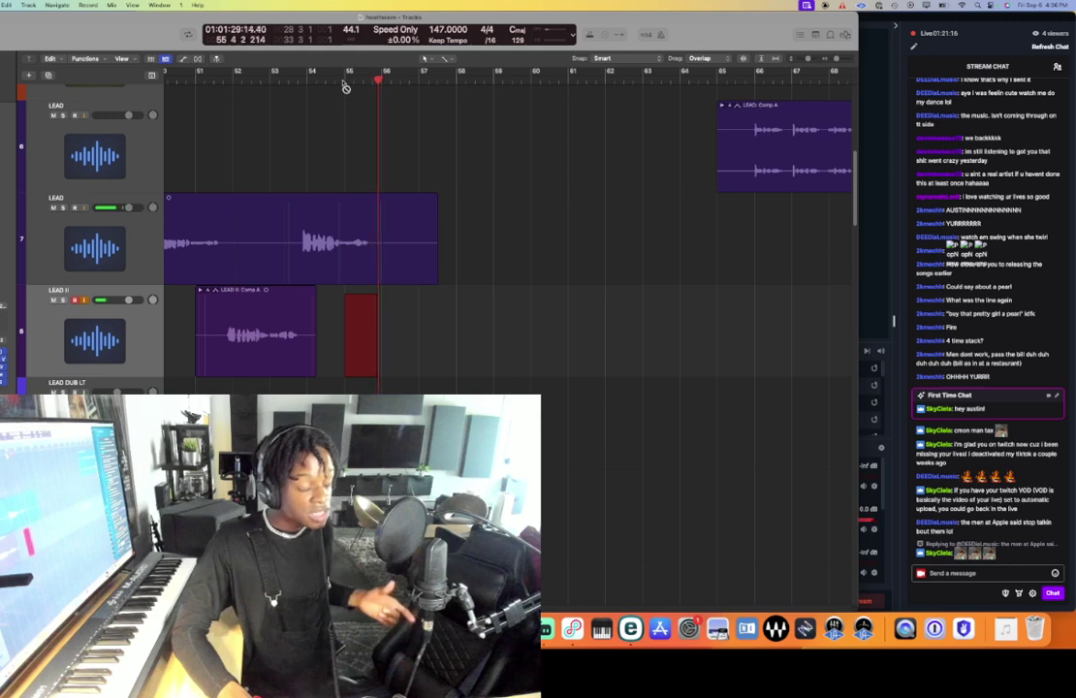
pyautogui.press('space')
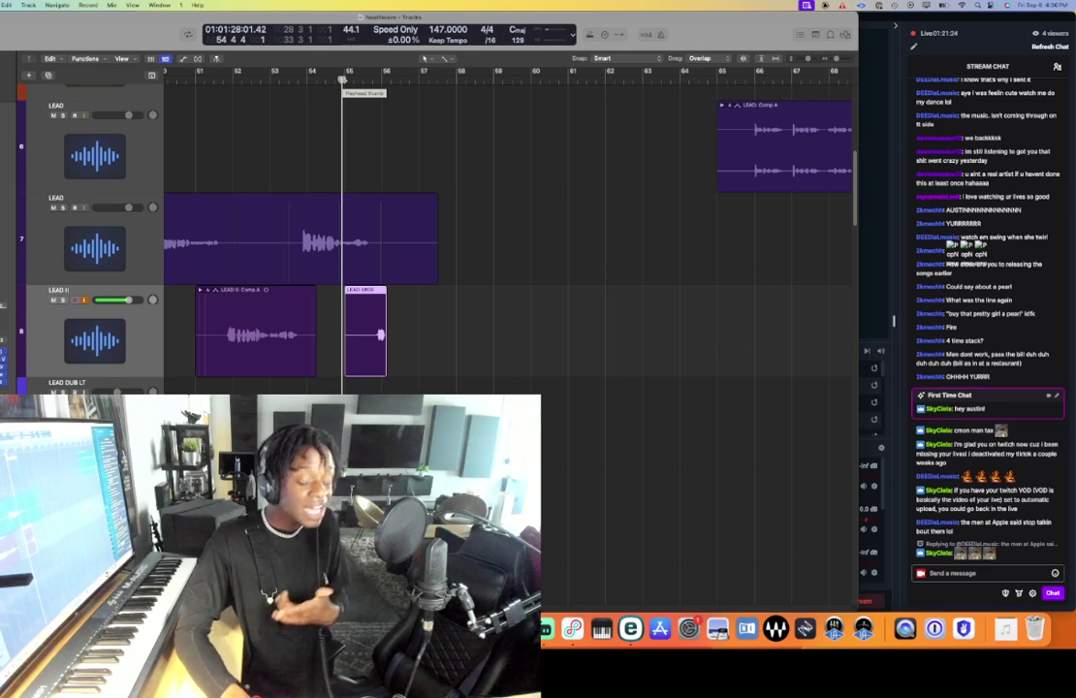
pyautogui.press('r')
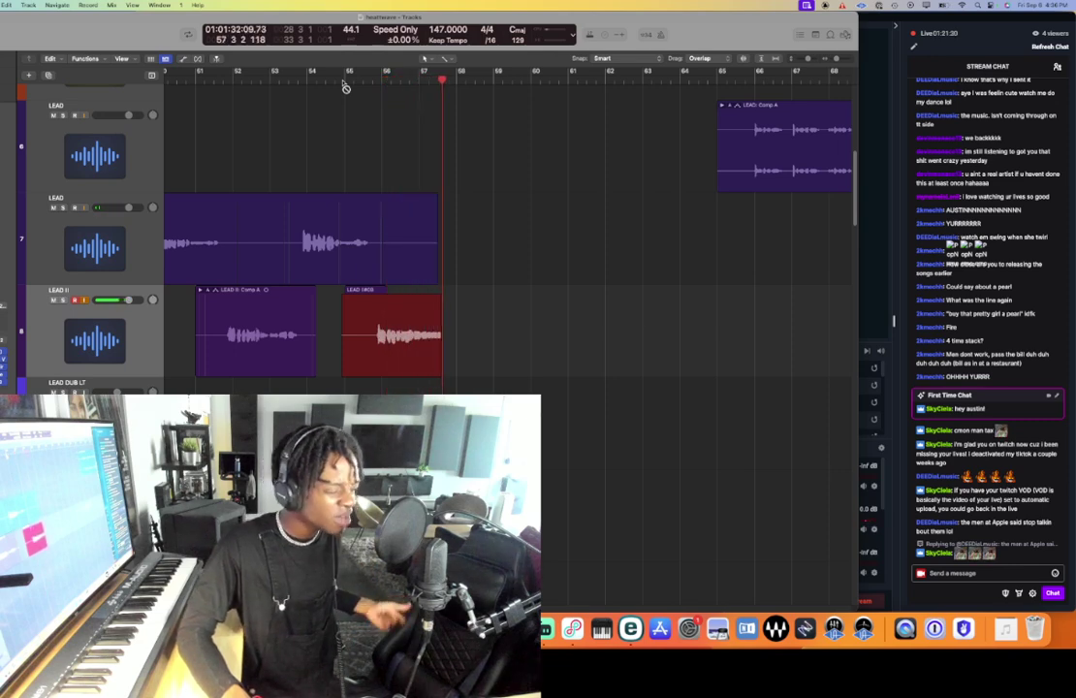
pyautogui.press('space')
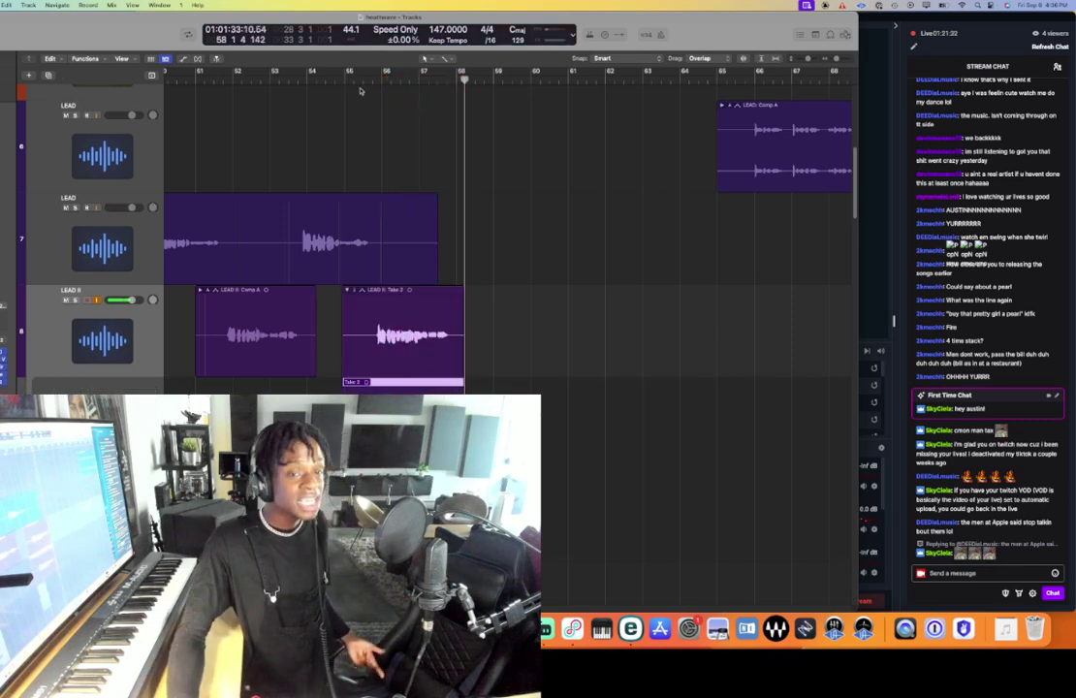
# - Record a third LEAD II take from about bar 55 beat 3 to bar 58 beat 3
pyautogui.click(361, 81)
pyautogui.press('r')
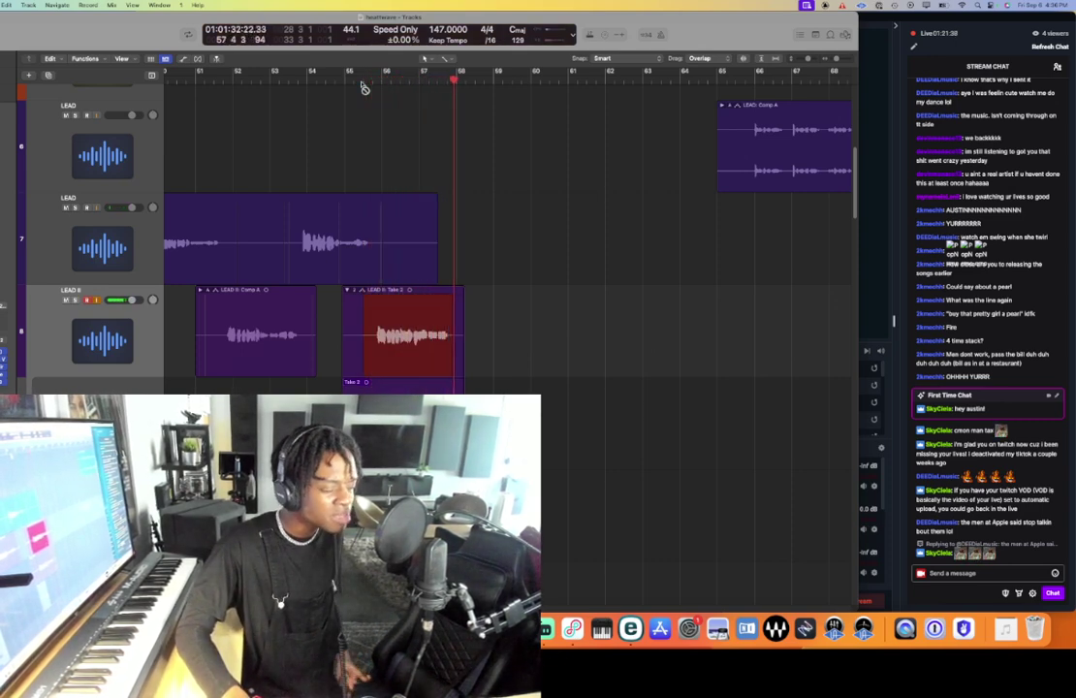
pyautogui.press('space')
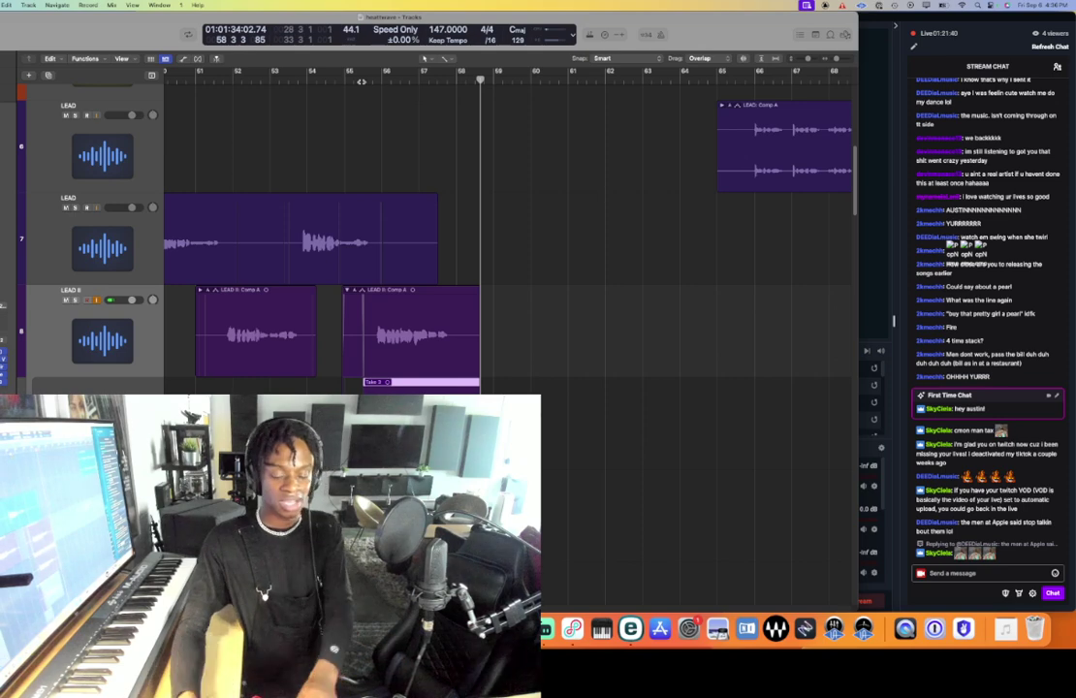
# - Select the LEAD region on track 7, play the vocals from about bar 53 to bar 57, and return the playhead to bar 55 beat 3
pyautogui.click(330, 225)
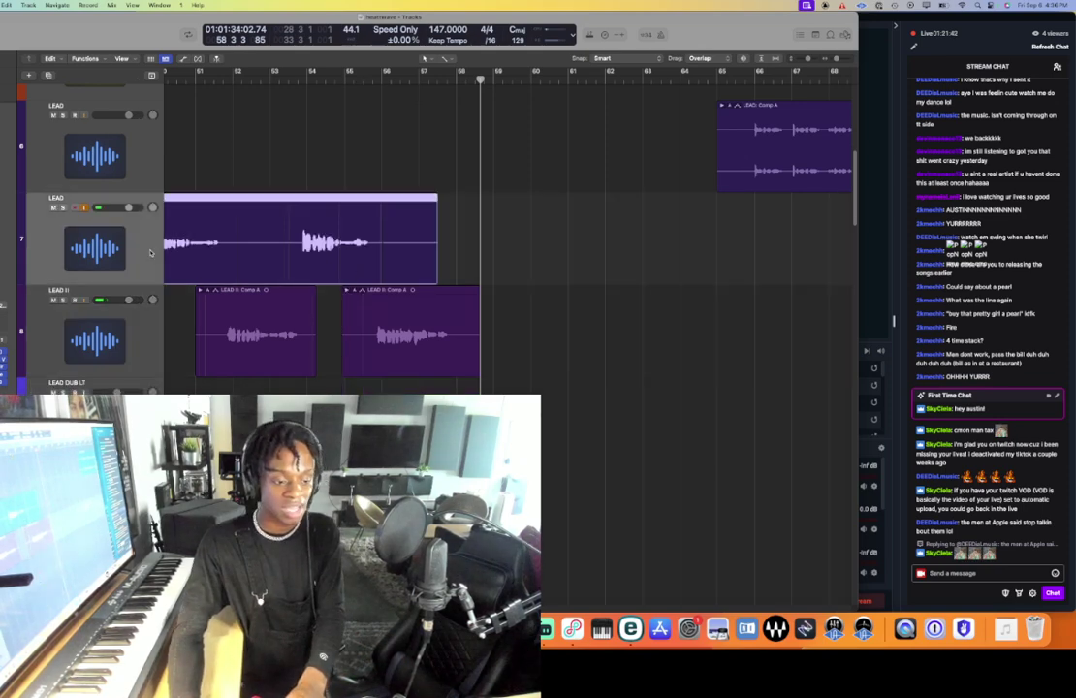
pyautogui.click(274, 82)
pyautogui.press('space')
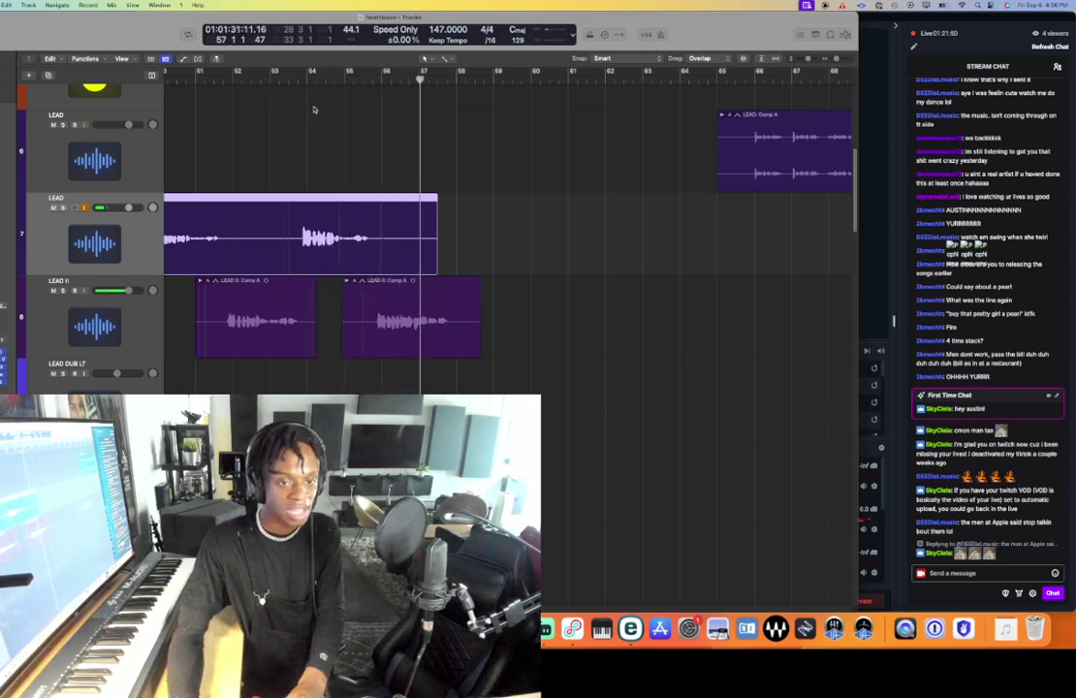
pyautogui.click(362, 82)
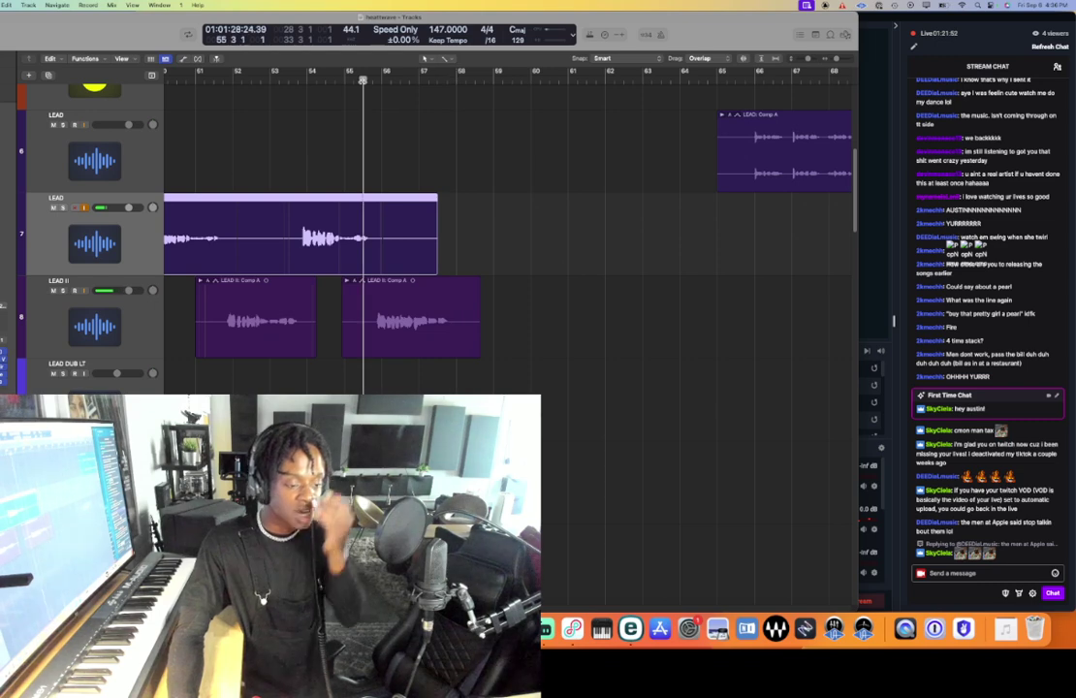
# - Record a new vocal take on the LEAD II track starting just after bar 55, over its second region
pyautogui.click(358, 81)
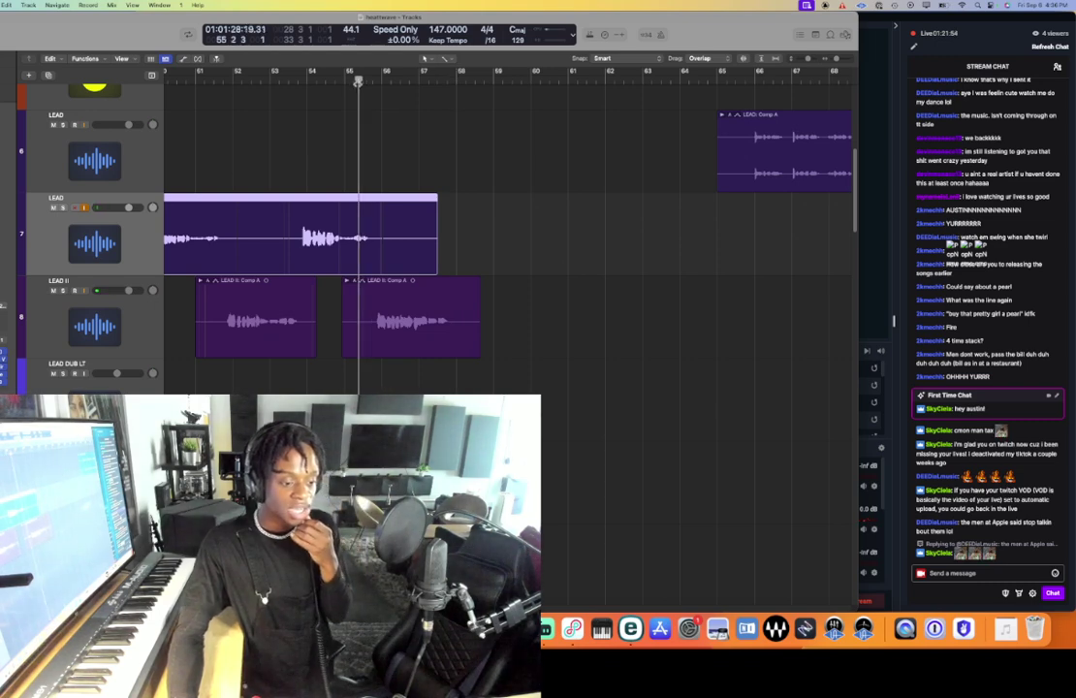
pyautogui.click(418, 161)
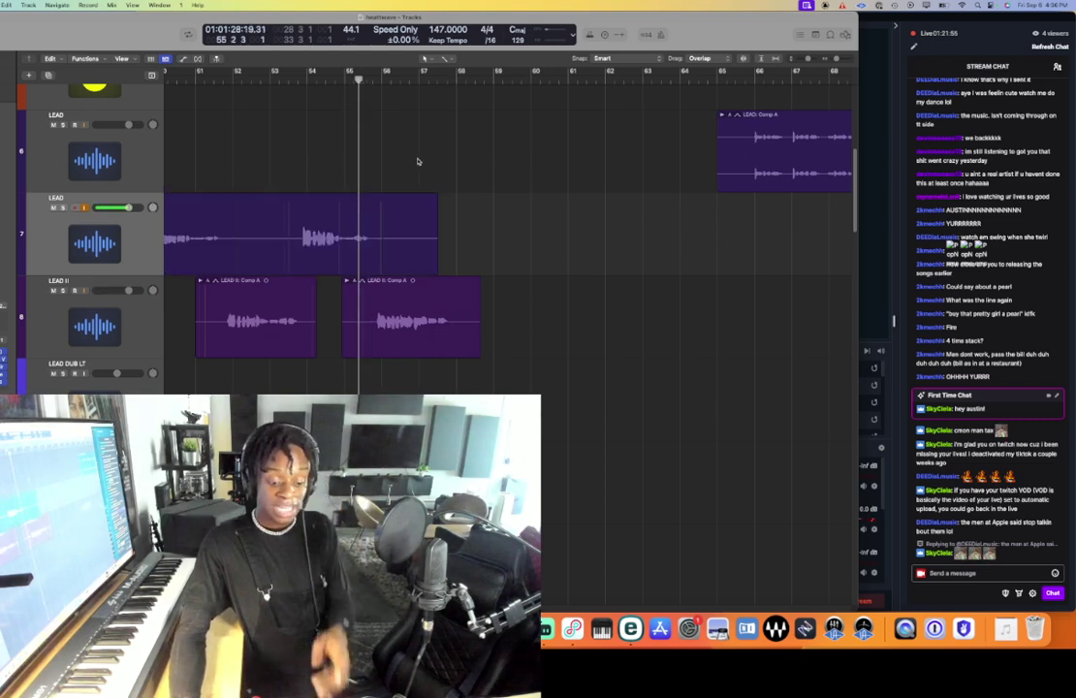
pyautogui.press('super+Up')
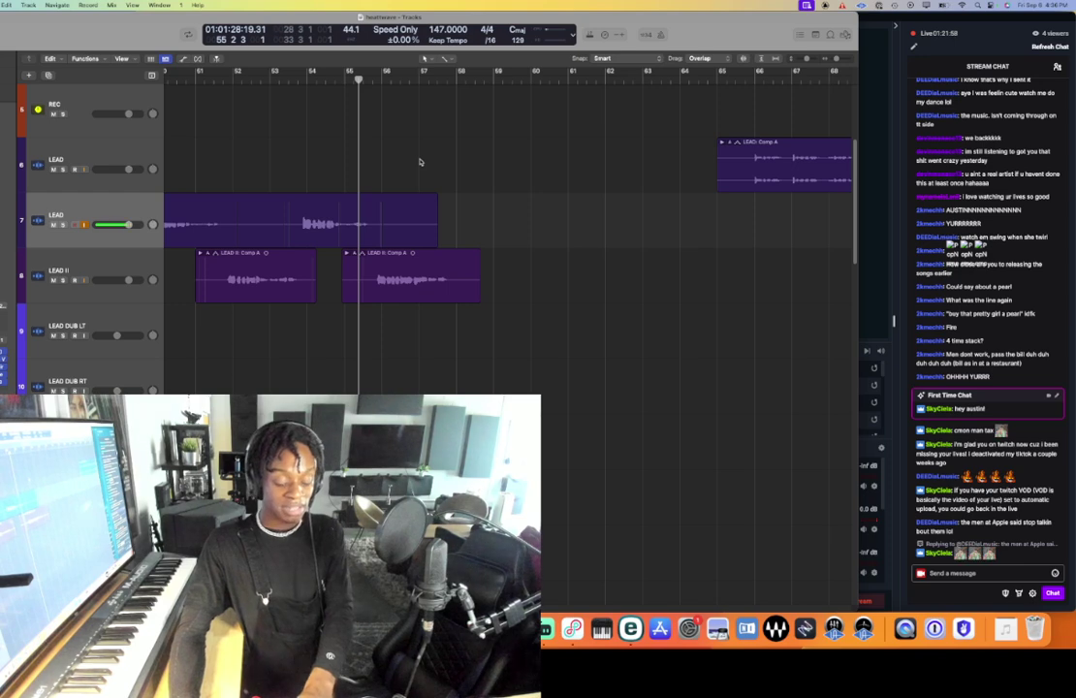
pyautogui.press('super+Down')
pyautogui.press('super+Right')
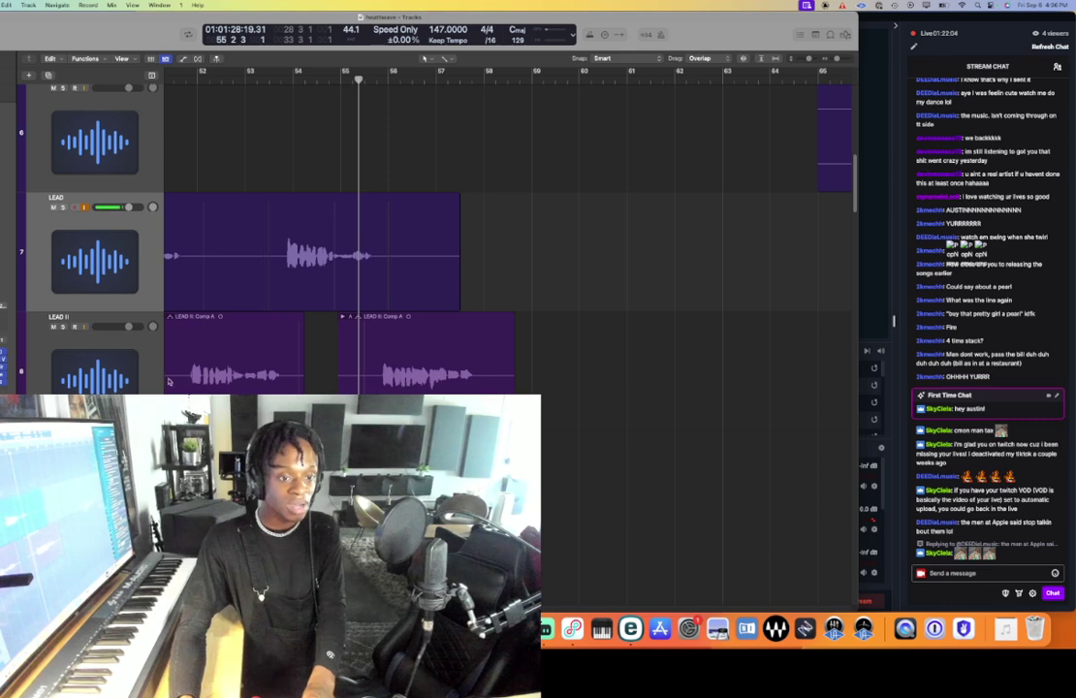
pyautogui.click(168, 381)
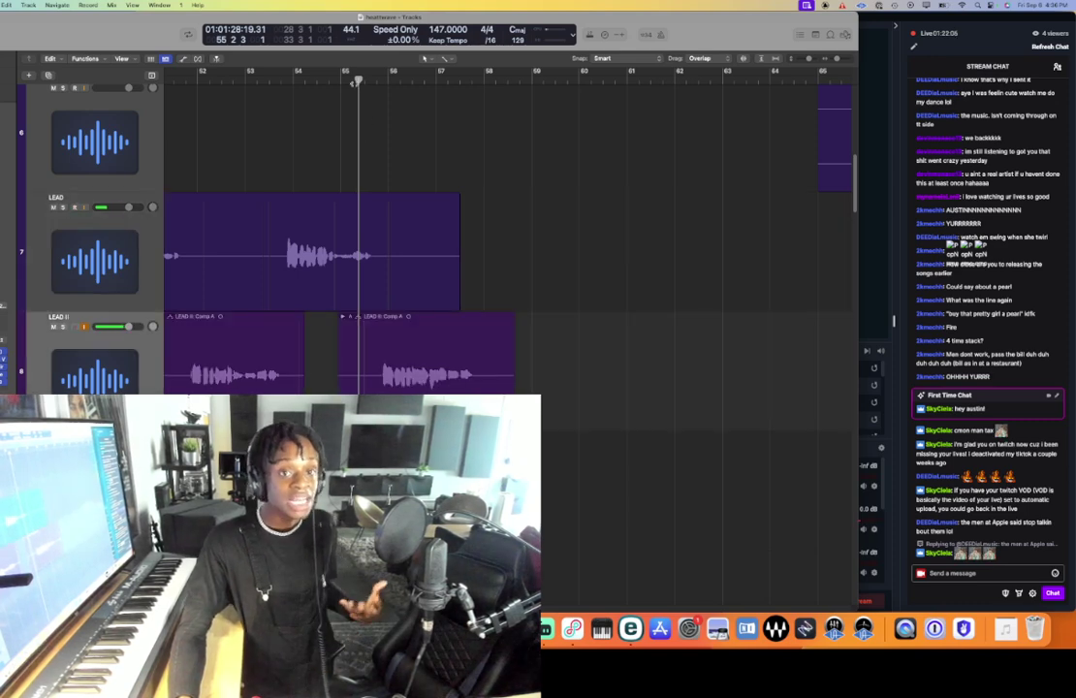
pyautogui.moveTo(357, 82); pyautogui.dragTo(353, 81)
pyautogui.press('r')
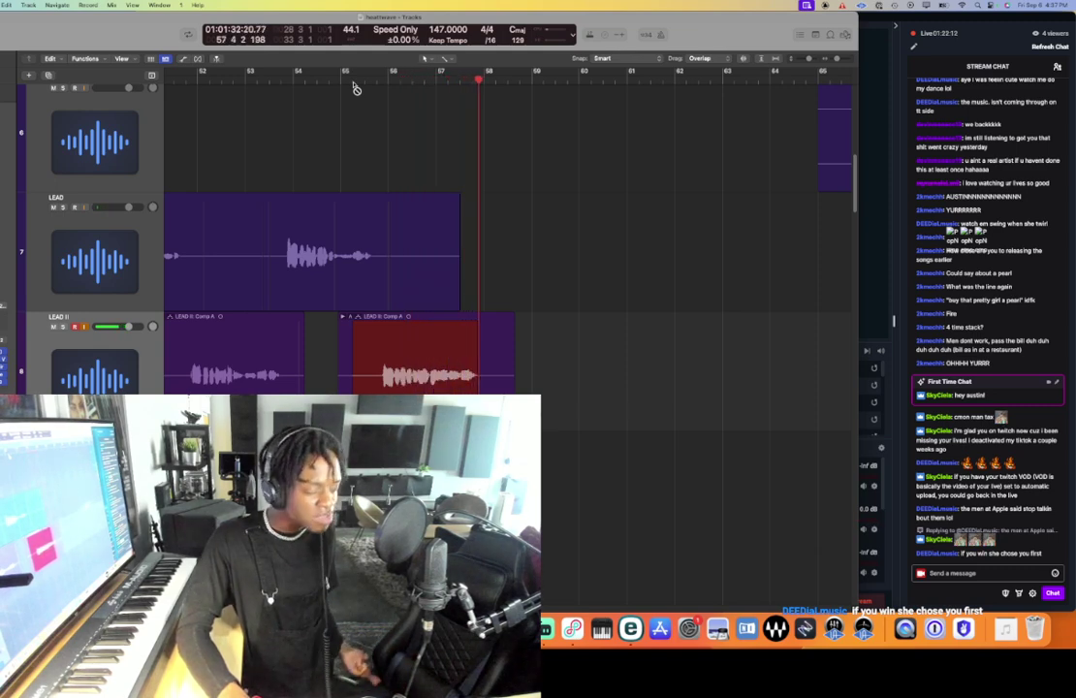
pyautogui.press('space')
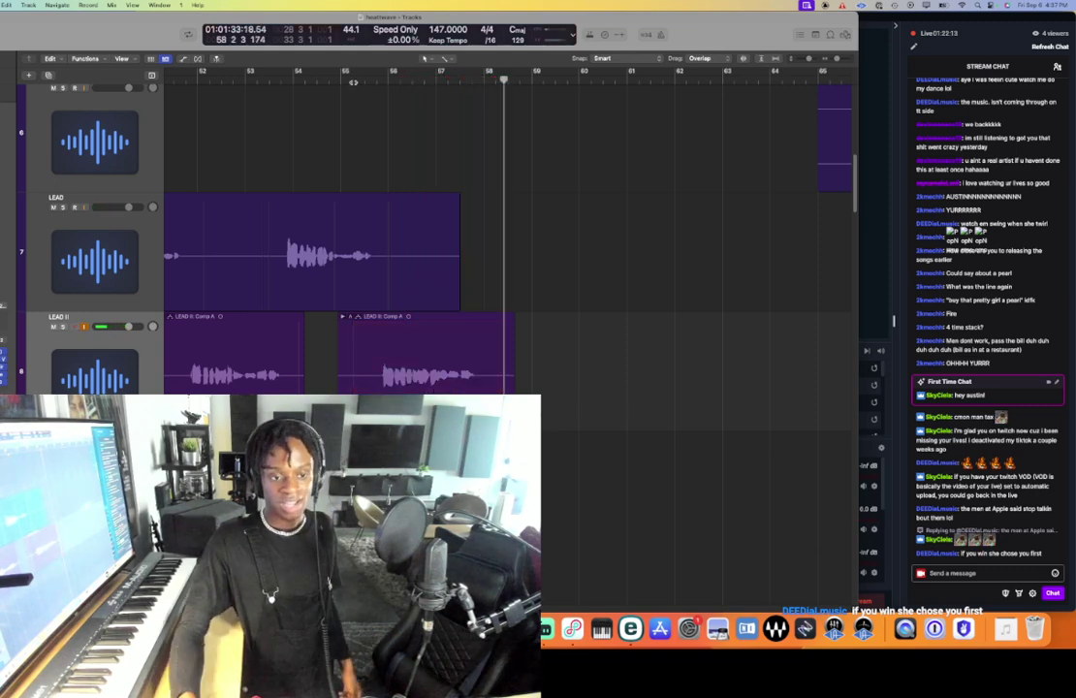
# - Record a vocal take on the LEAD track starting at 57 1 1
pyautogui.click(125, 252)
pyautogui.click(460, 77)
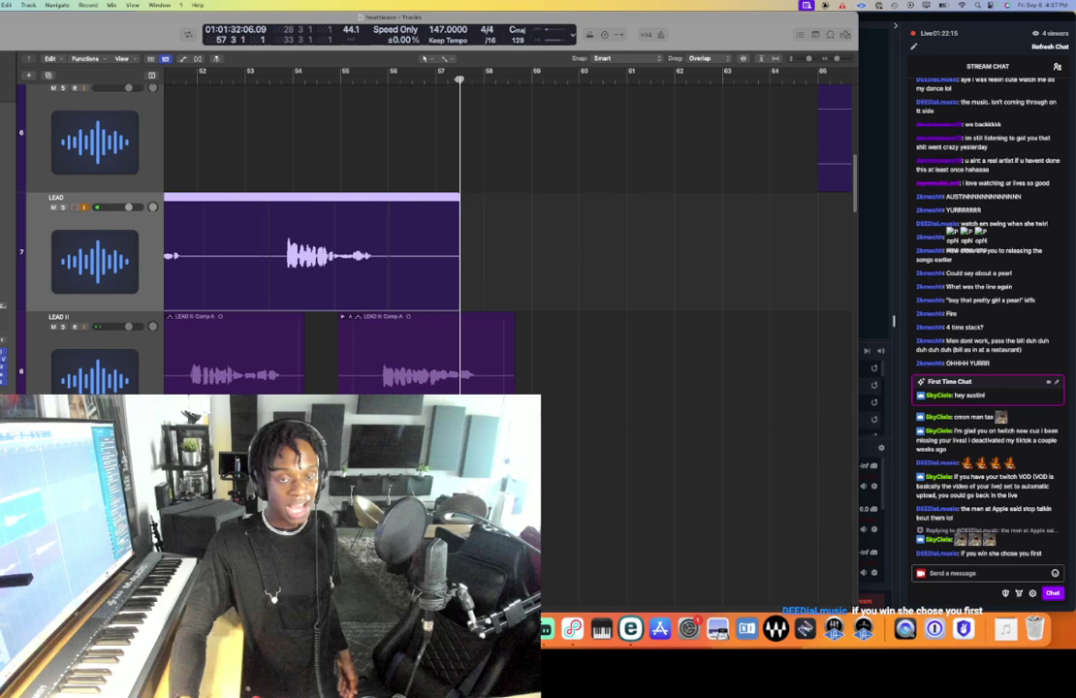
pyautogui.click(544, 174)
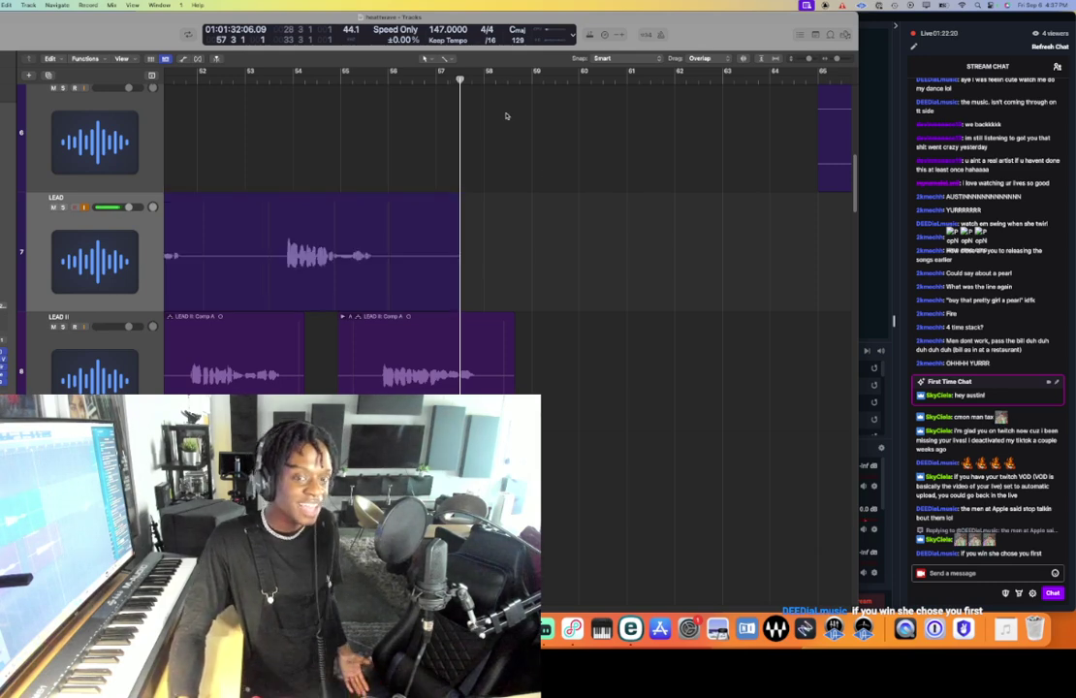
pyautogui.click(436, 81)
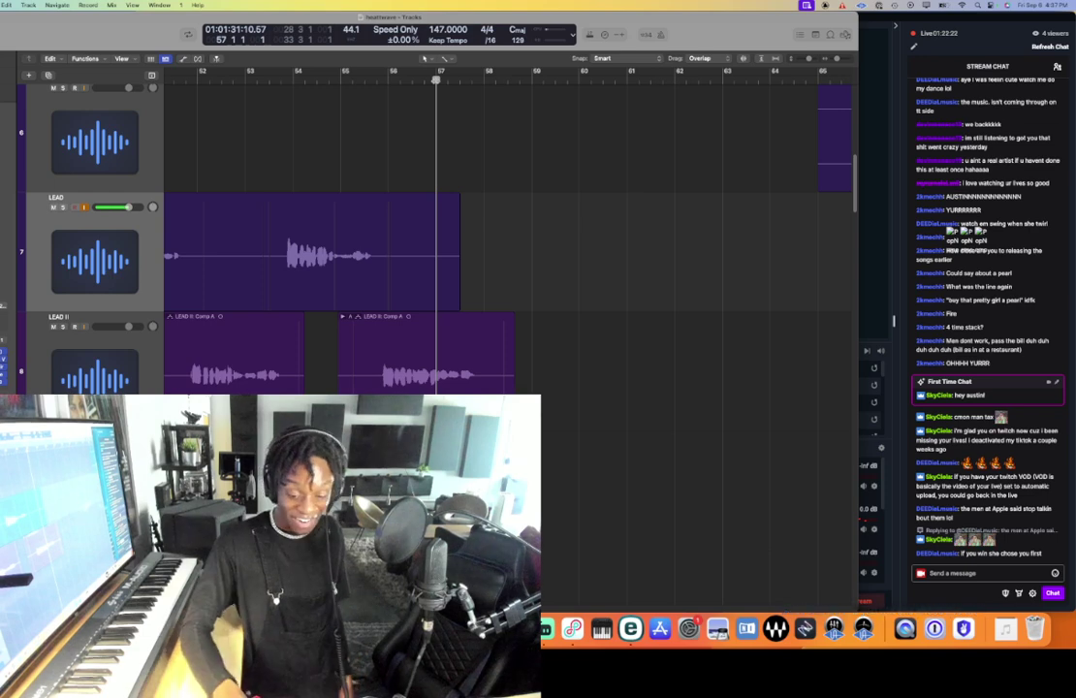
pyautogui.press('r')
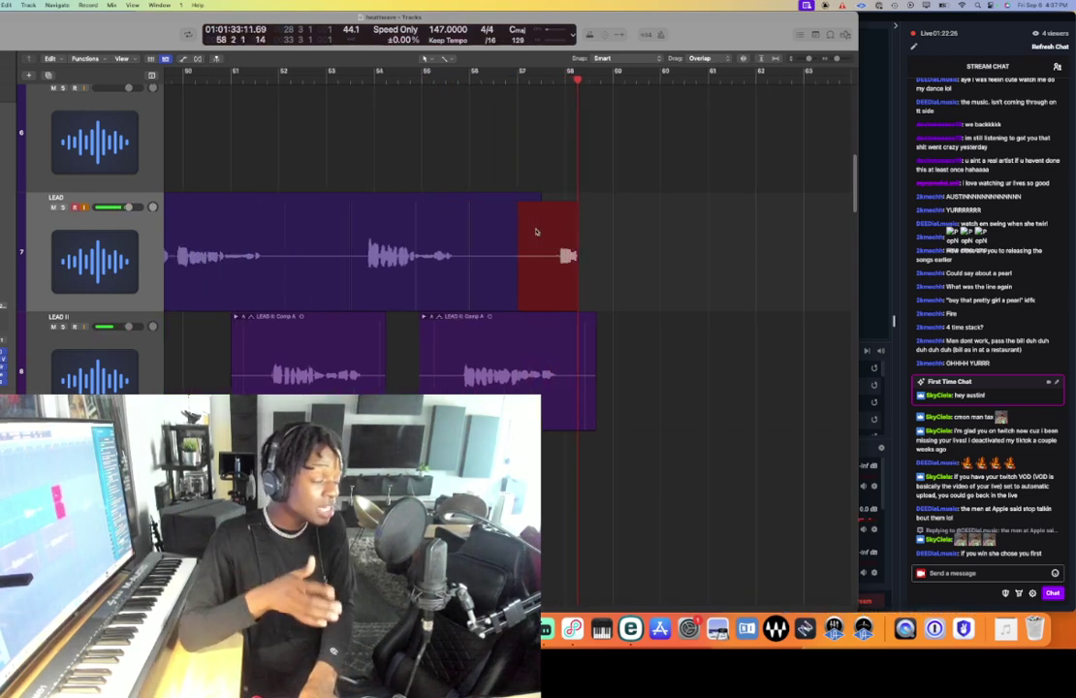
pyautogui.press('space')
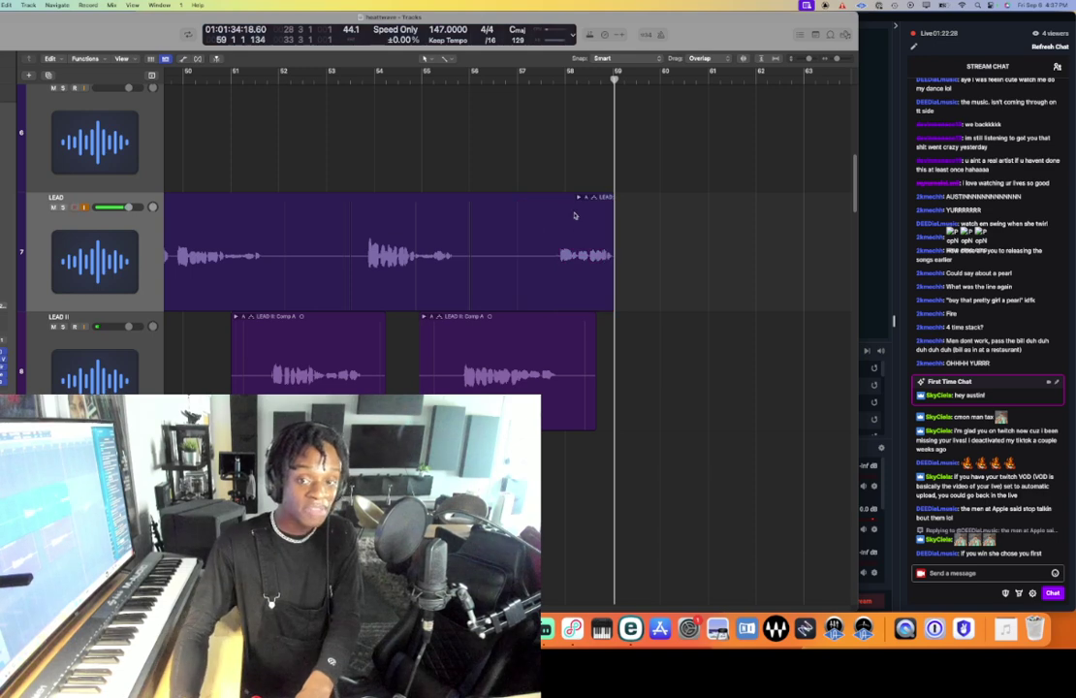
# - Record three further takes of the same LEAD phrase, each starting at 57 2 1
pyautogui.click(530, 81)
pyautogui.press('r')
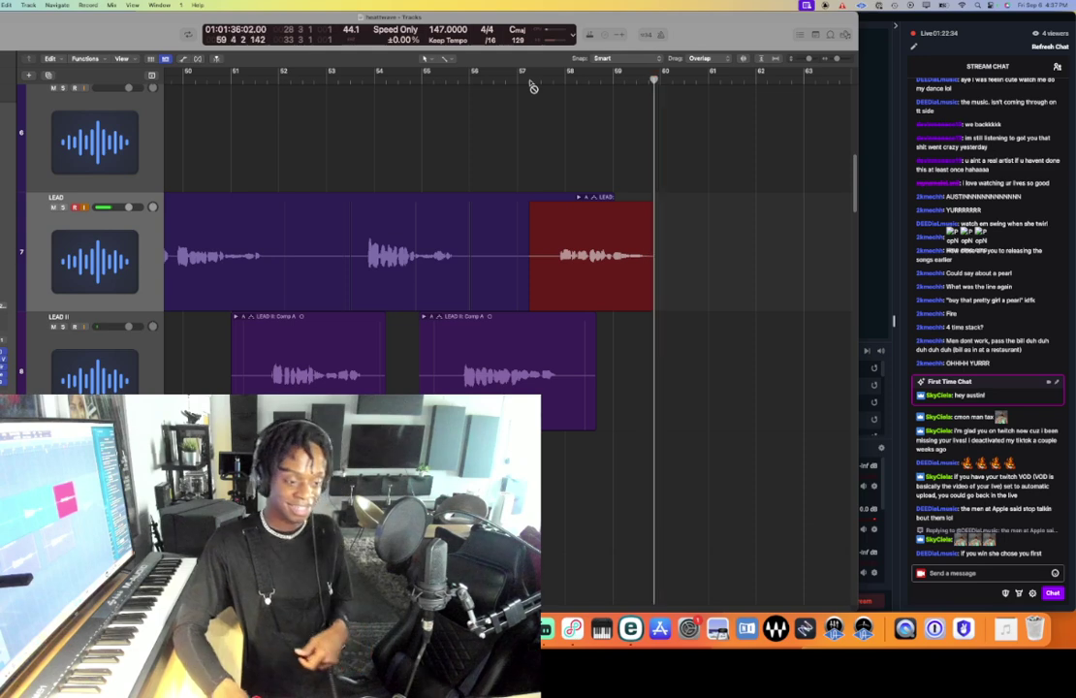
pyautogui.press('space')
pyautogui.click(532, 84)
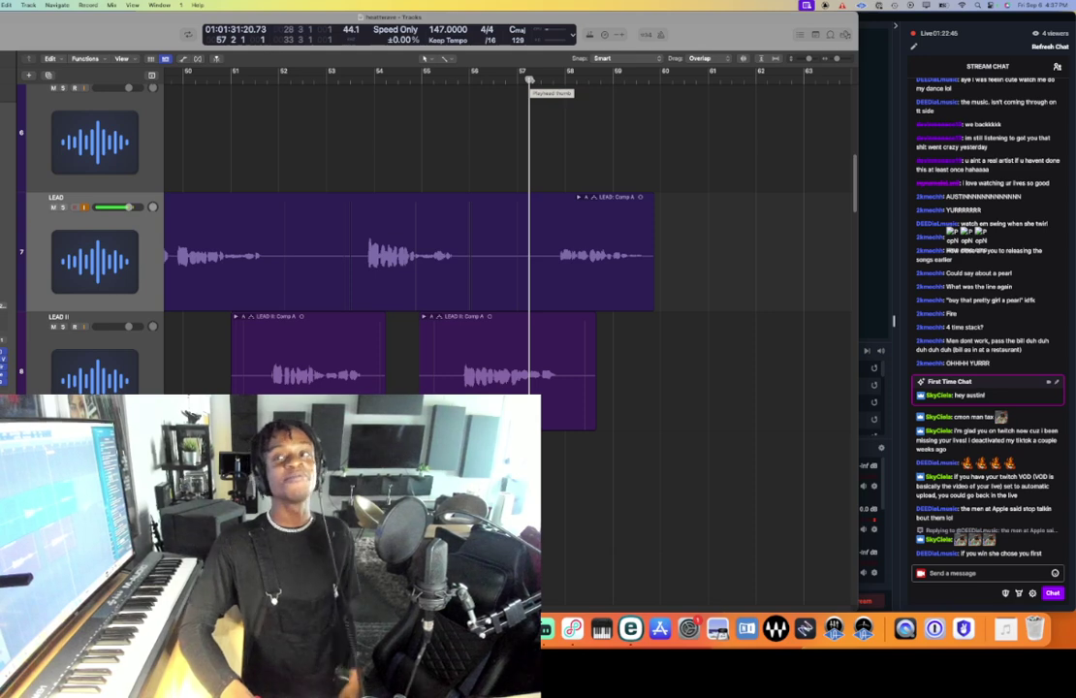
pyautogui.press('r')
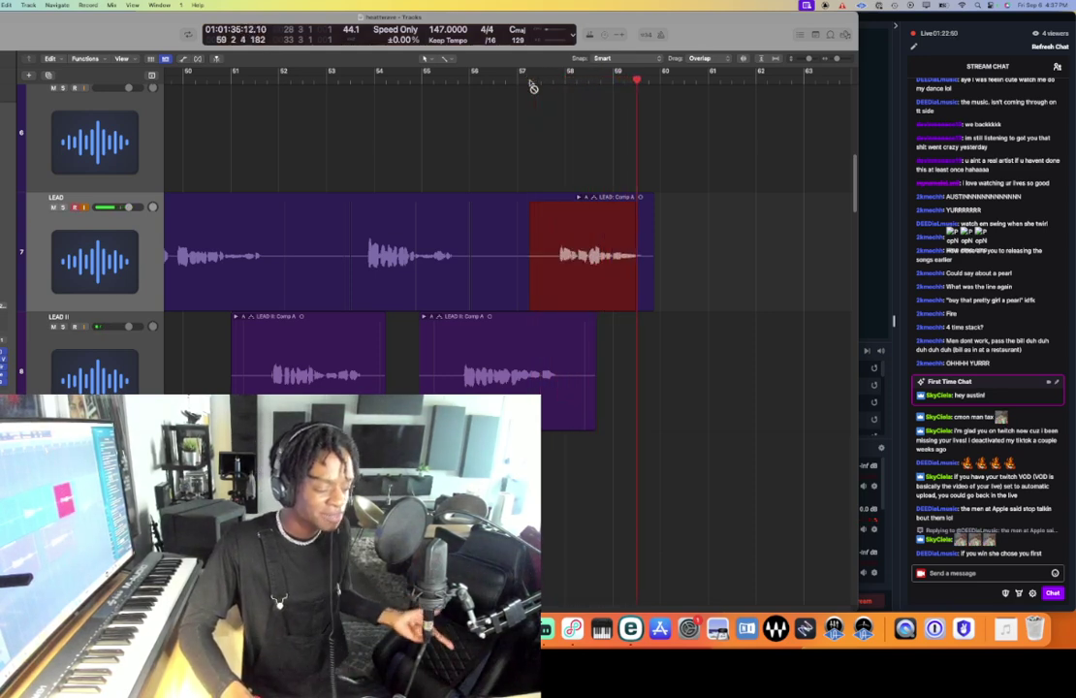
pyautogui.press('super+period')
pyautogui.press('r')
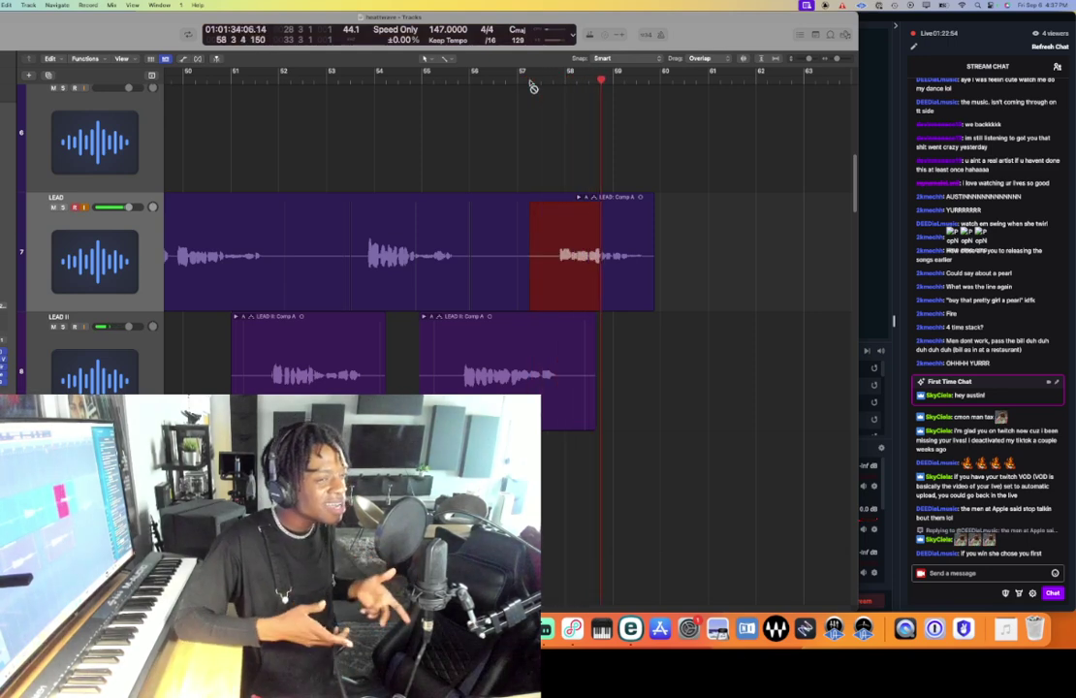
pyautogui.press('space')
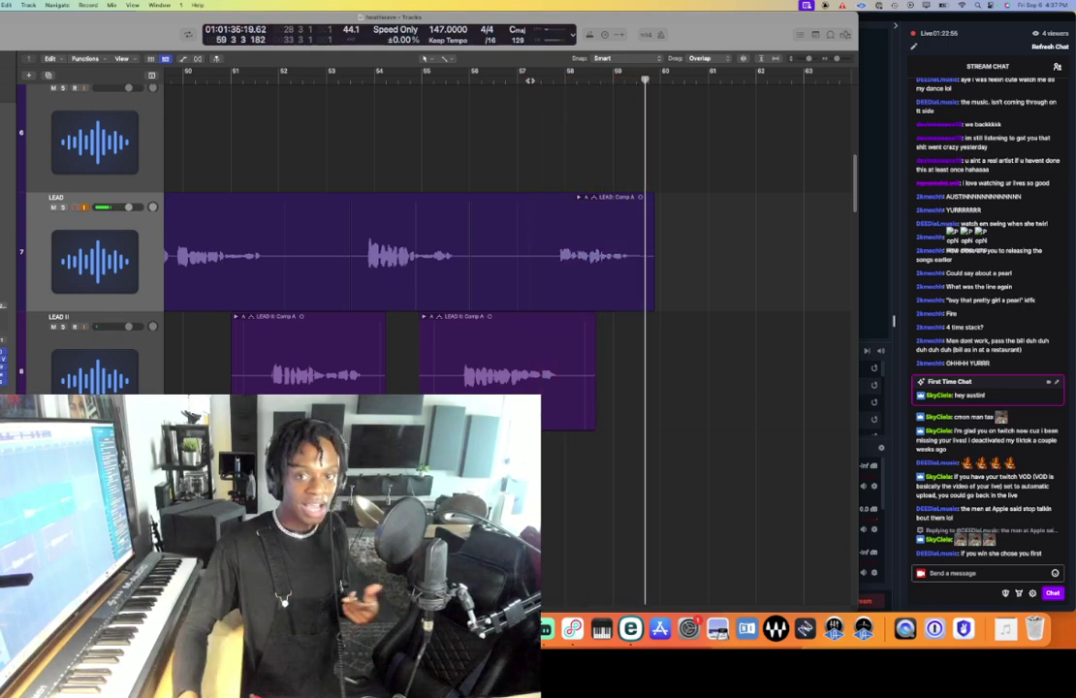
# - Record two more LEAD takes of the phrase from 57 2 1
pyautogui.click(531, 81)
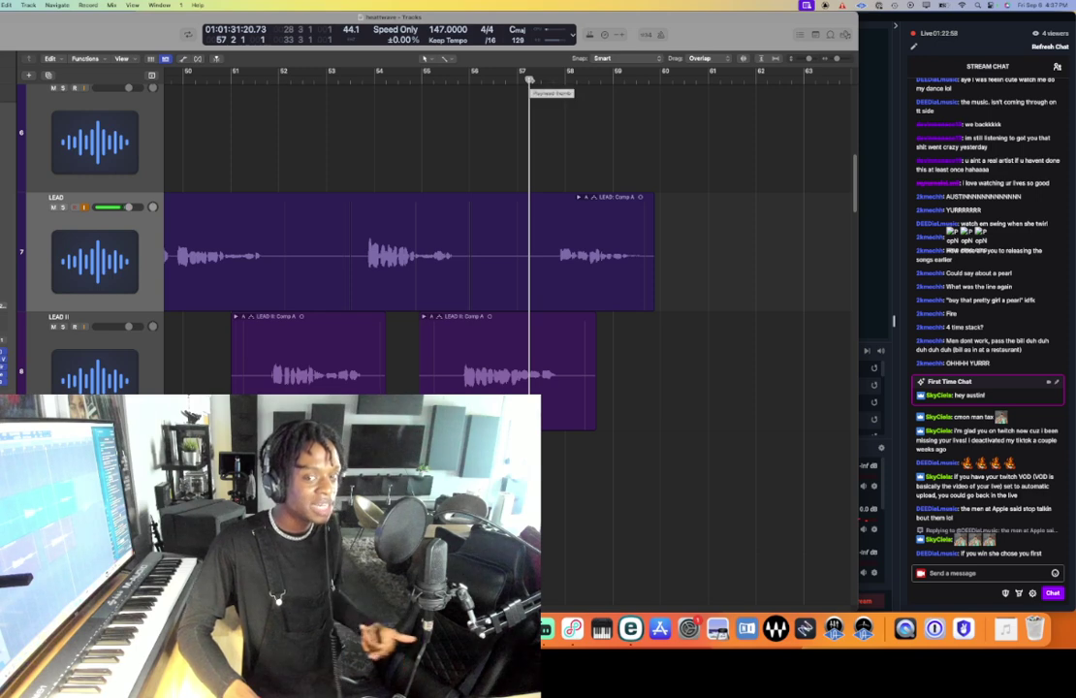
pyautogui.press('r')
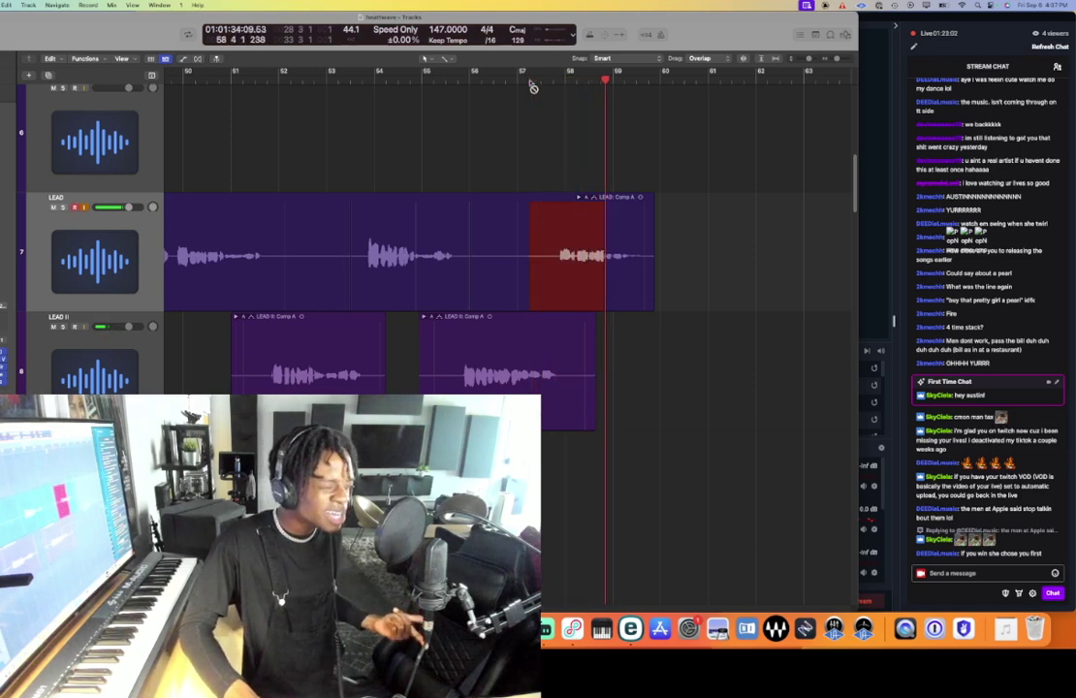
pyautogui.press('super+period')
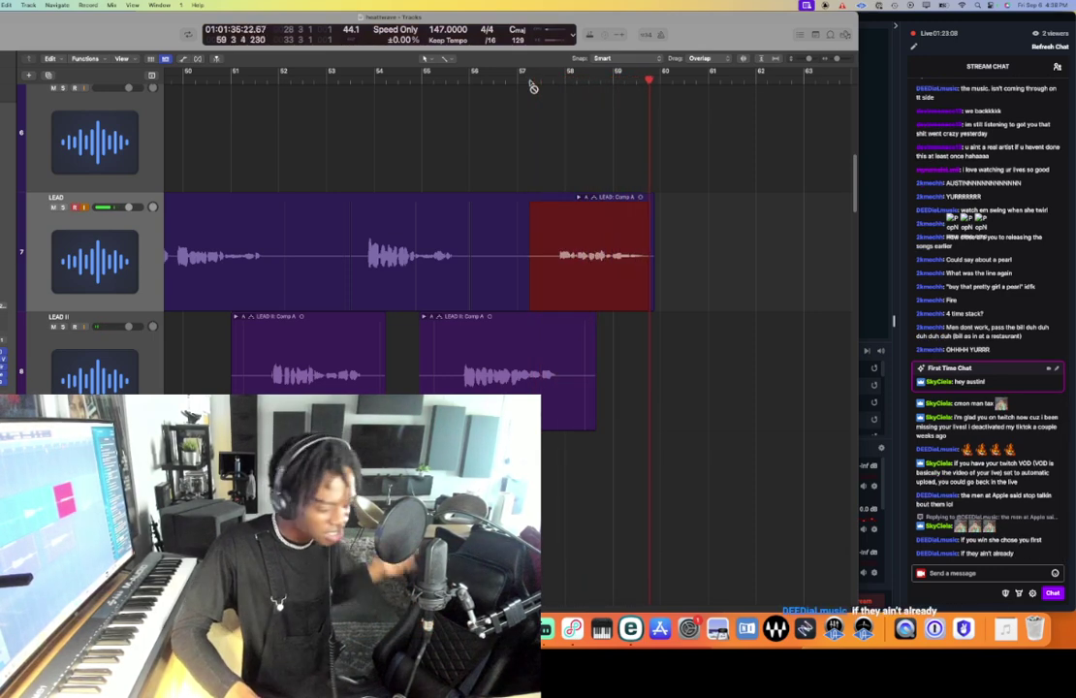
pyautogui.press('space')
# - Open the LEAD take folder, audition Take 18 for the phrase ending just after bar 59, and comp that ending from Take 17
pyautogui.doubleClick(620, 288)
pyautogui.scroll(-5, 638, 334)
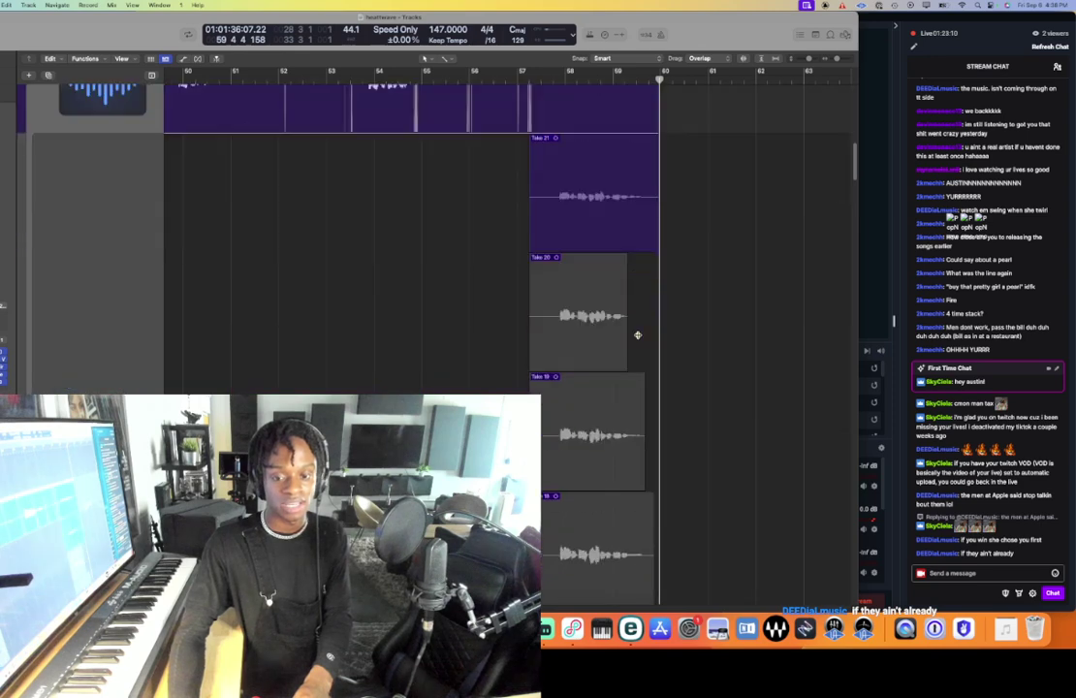
pyautogui.scroll(-3, 638, 334)
pyautogui.moveTo(644, 398); pyautogui.dragTo(621, 397)
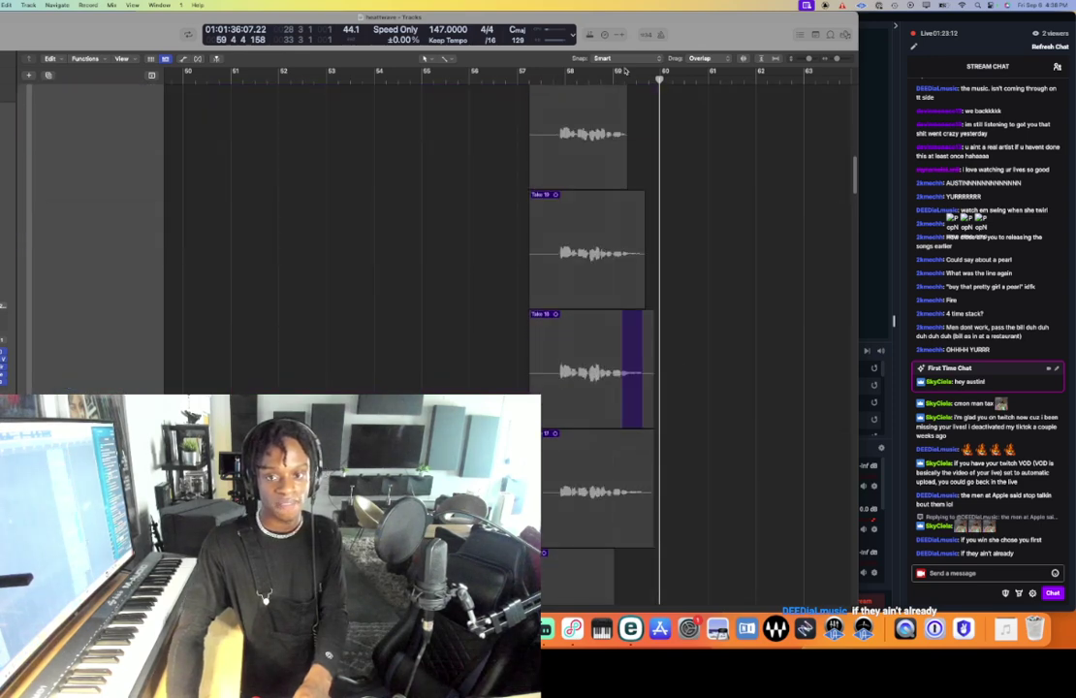
pyautogui.click(611, 78)
pyautogui.press('space')
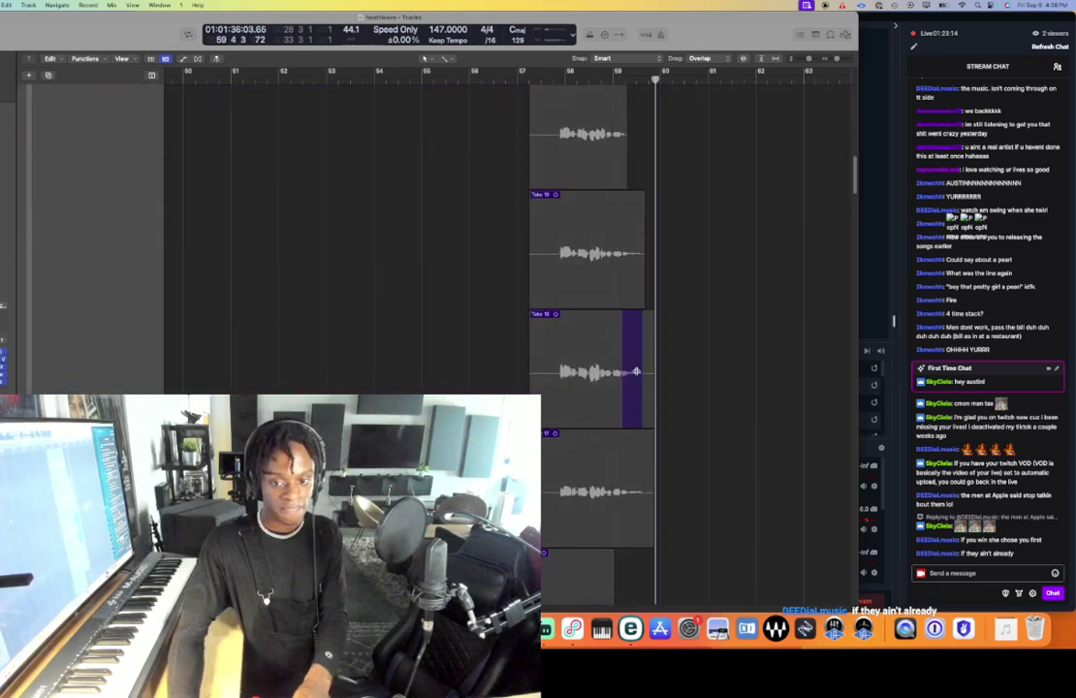
pyautogui.click(638, 434)
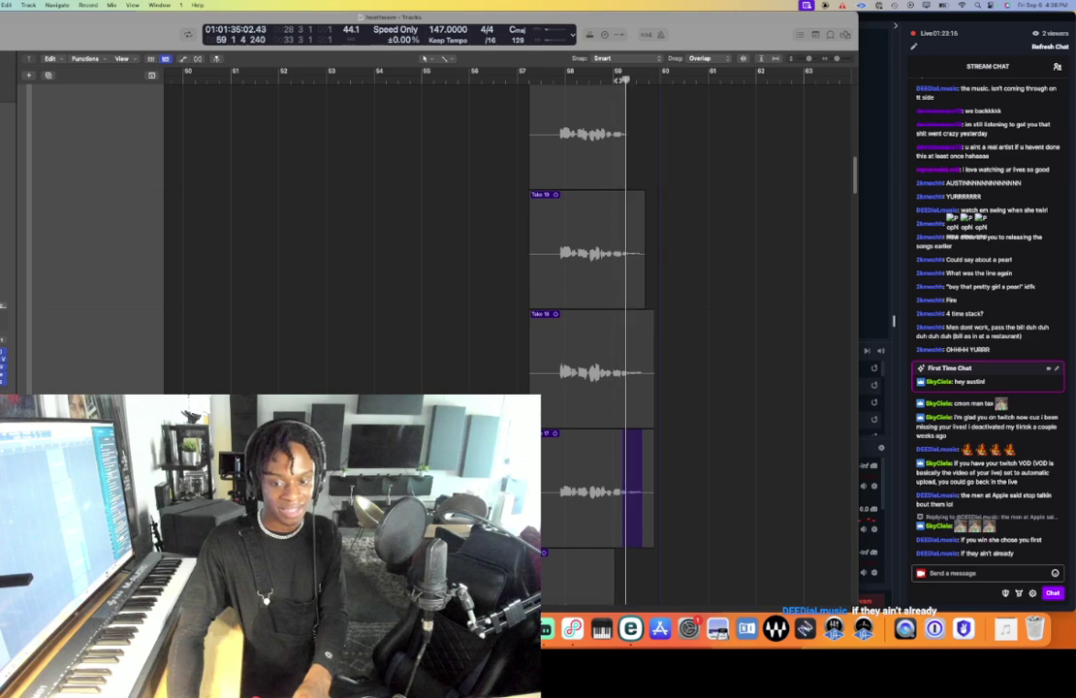
# - Play back the comped LEAD phrase from just after bar 57 and collapse the take folder
pyautogui.scroll(5, 546, 87)
pyautogui.click(547, 83)
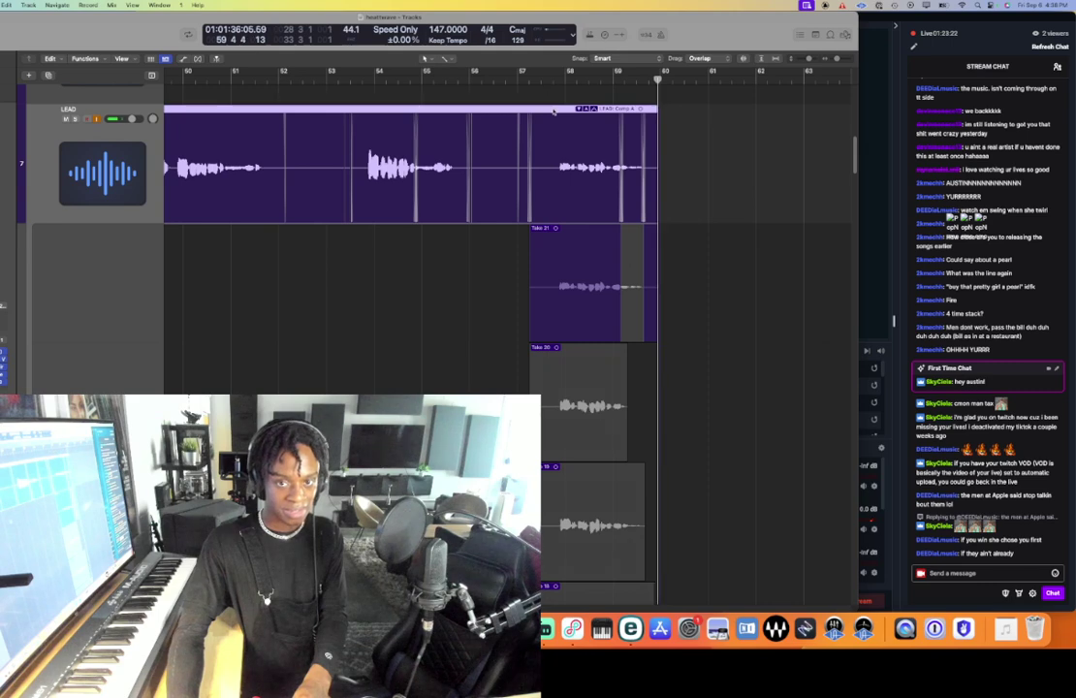
pyautogui.doubleClick(305, 174)
# - Cut the end of the second LEAD II region at 58 3 1 and record a new vocal part from that point
pyautogui.click(158, 270)
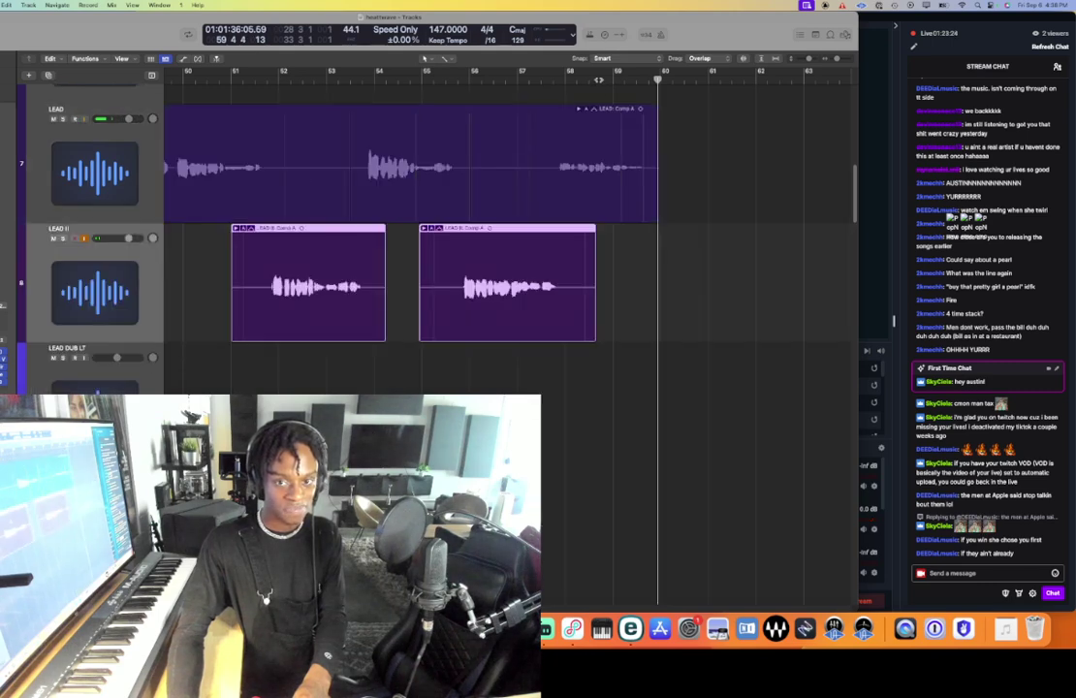
pyautogui.press('space')
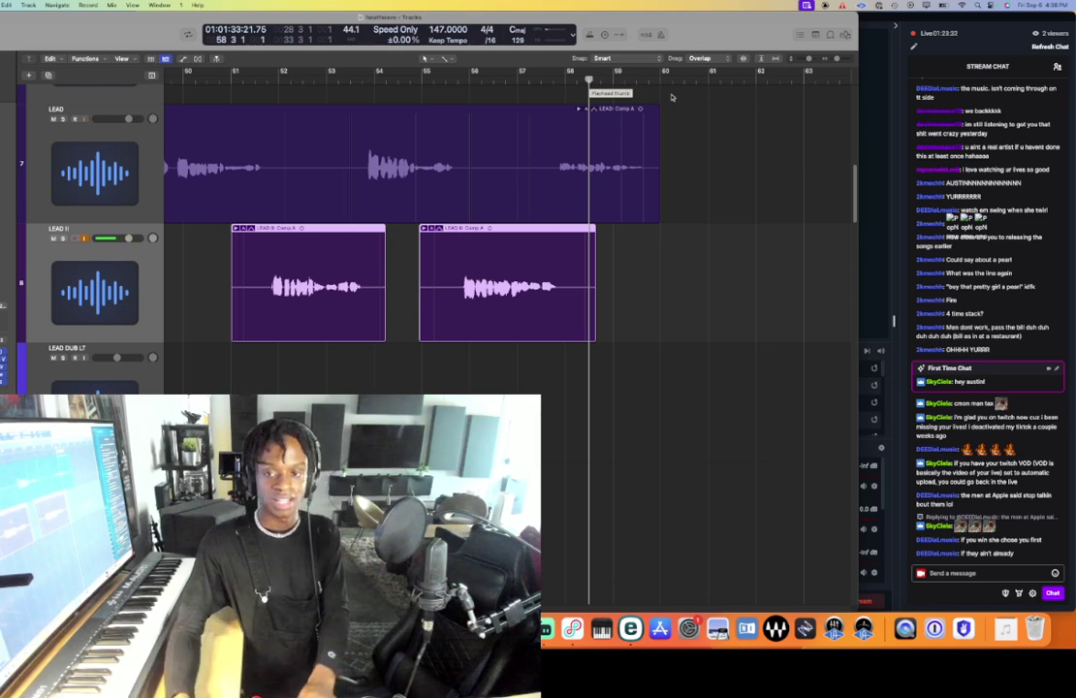
pyautogui.press('super+Left')
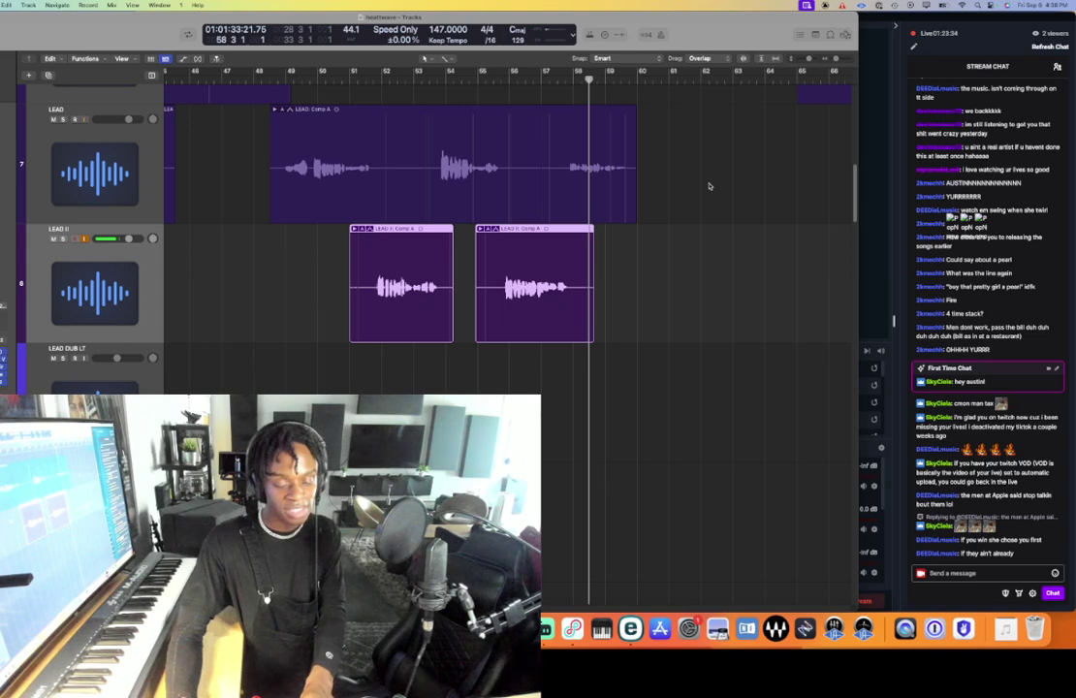
pyautogui.hscroll(3, 708, 186)
pyautogui.click(471, 263)
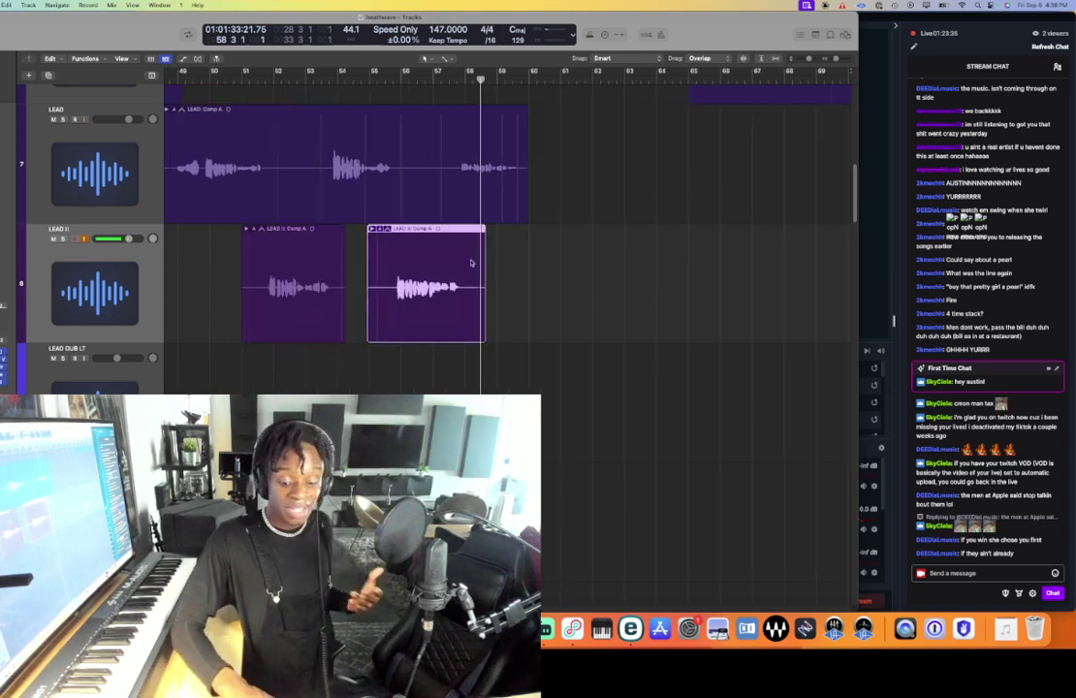
pyautogui.press('super+t')
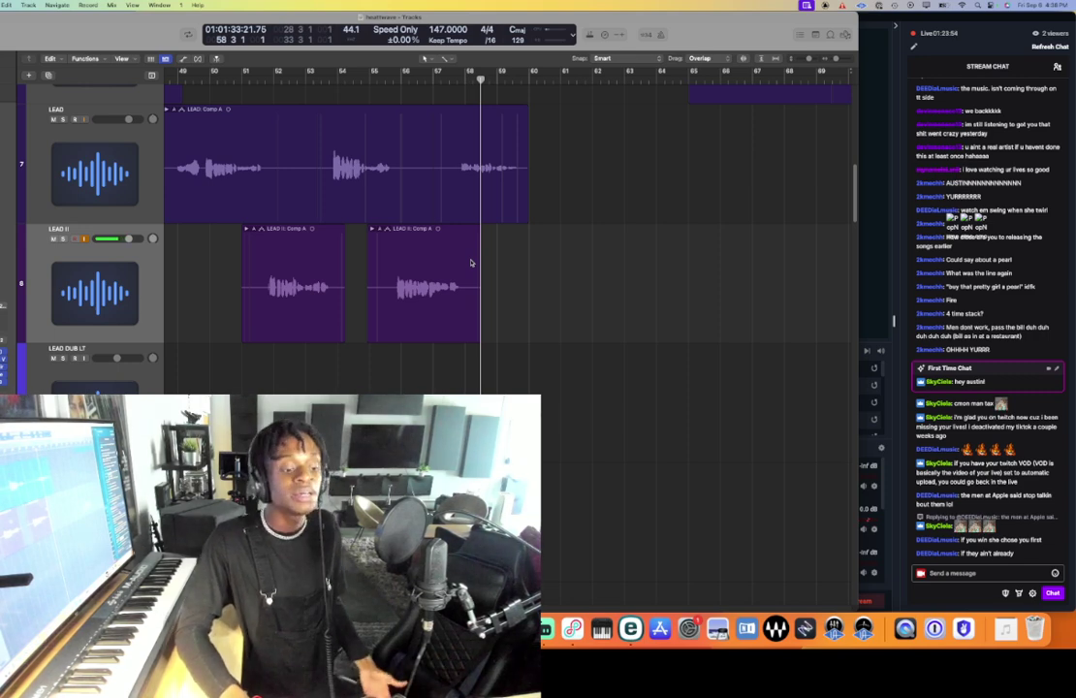
pyautogui.press('r')
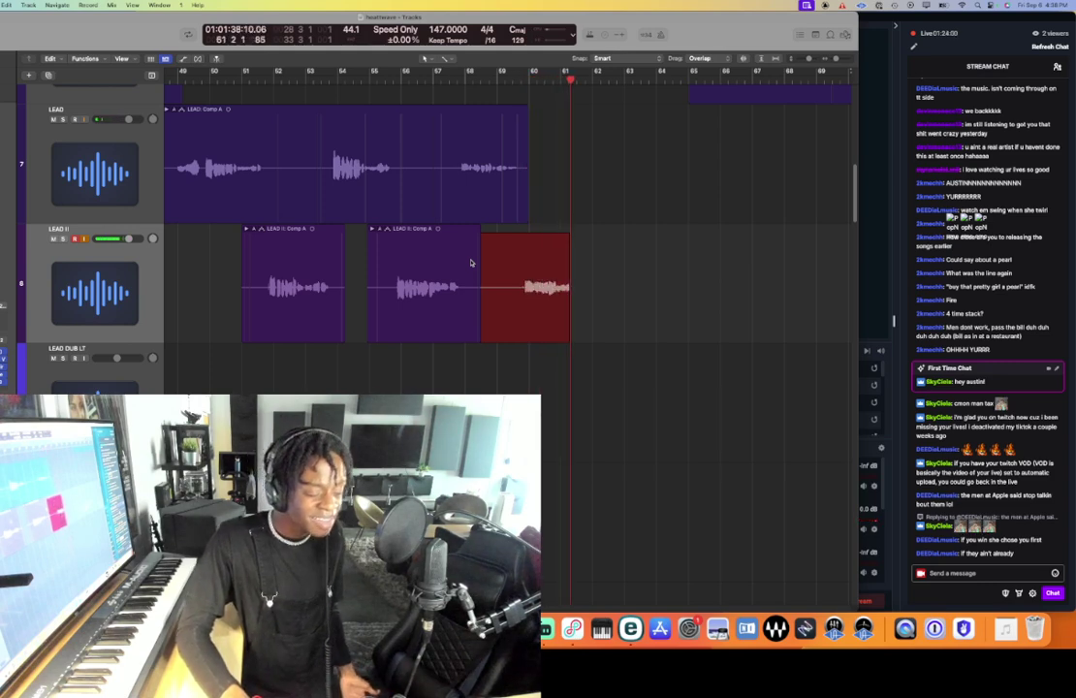
pyautogui.press('space')
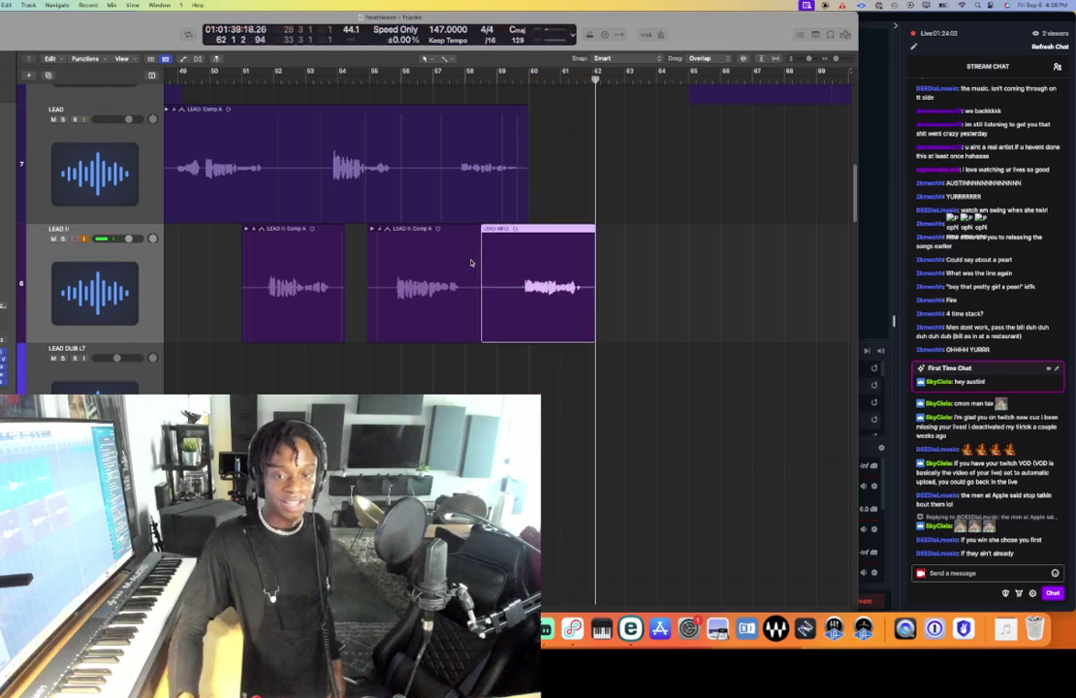
# - Record a second LEAD II take of the last phrase from 59 1 1 and collapse its take folder
pyautogui.click(495, 80)
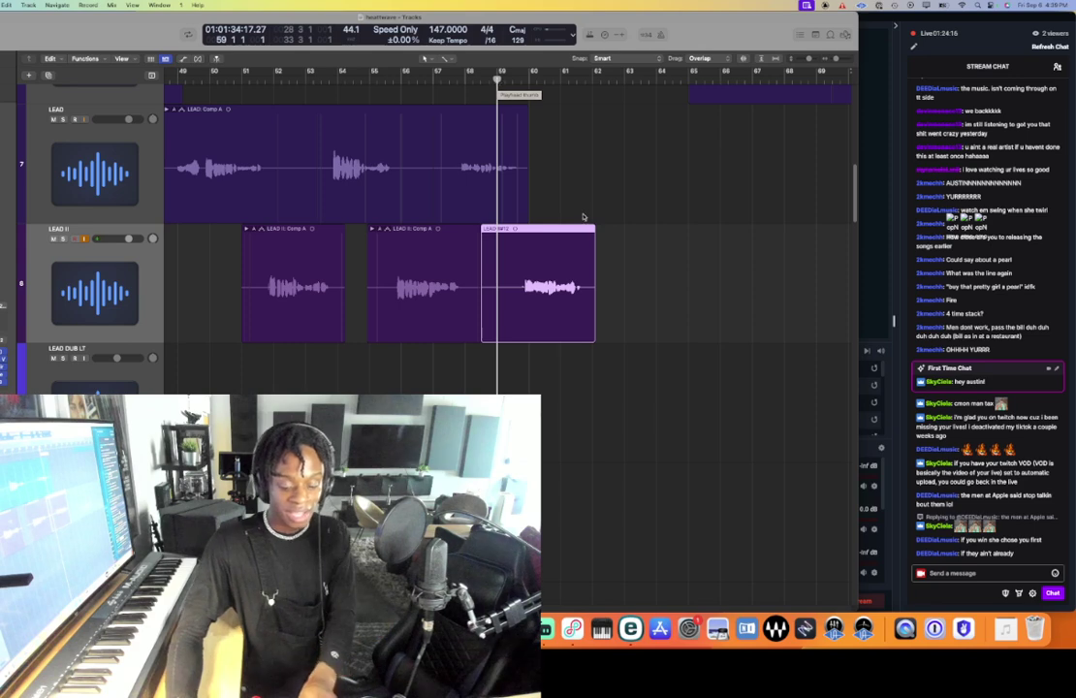
pyautogui.press('super+Down')
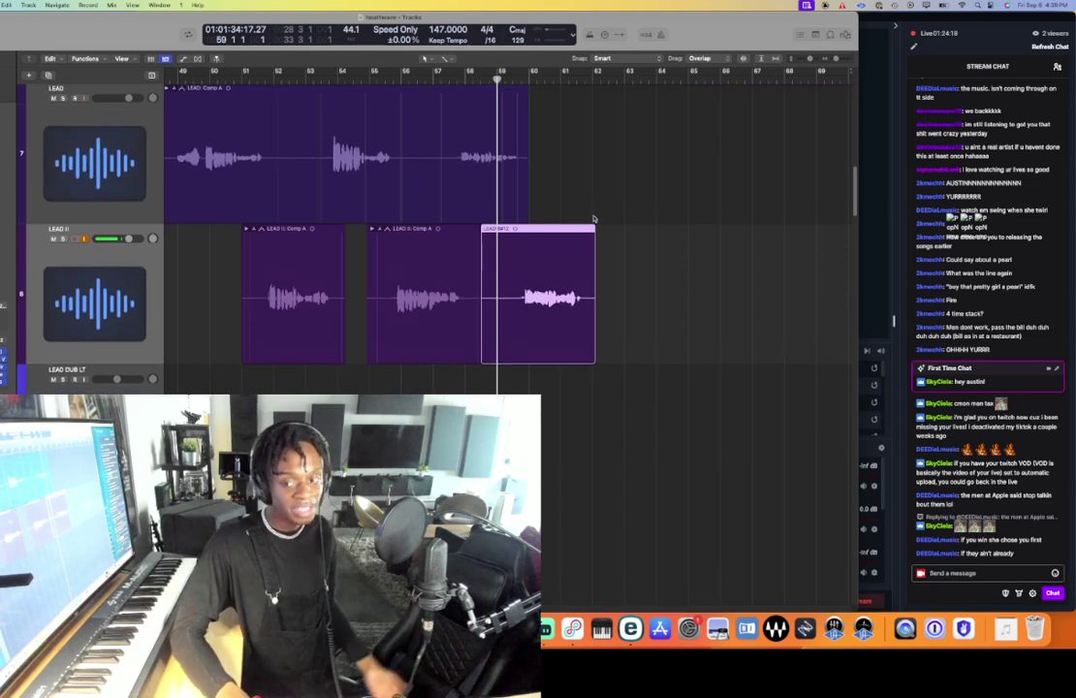
pyautogui.press('r')
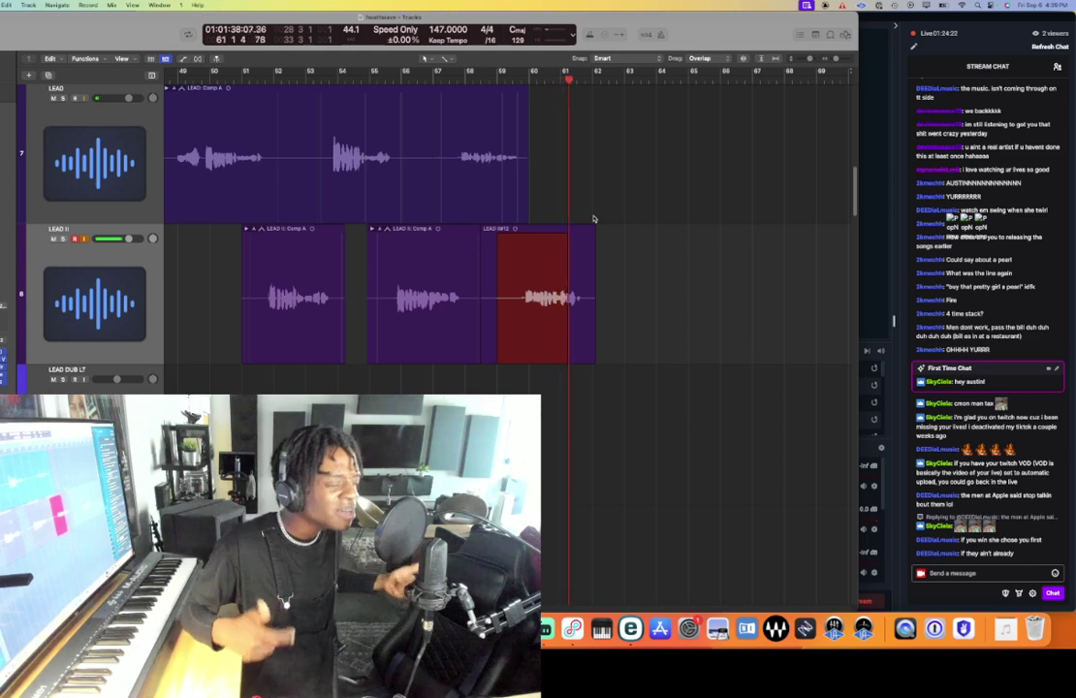
pyautogui.press('space')
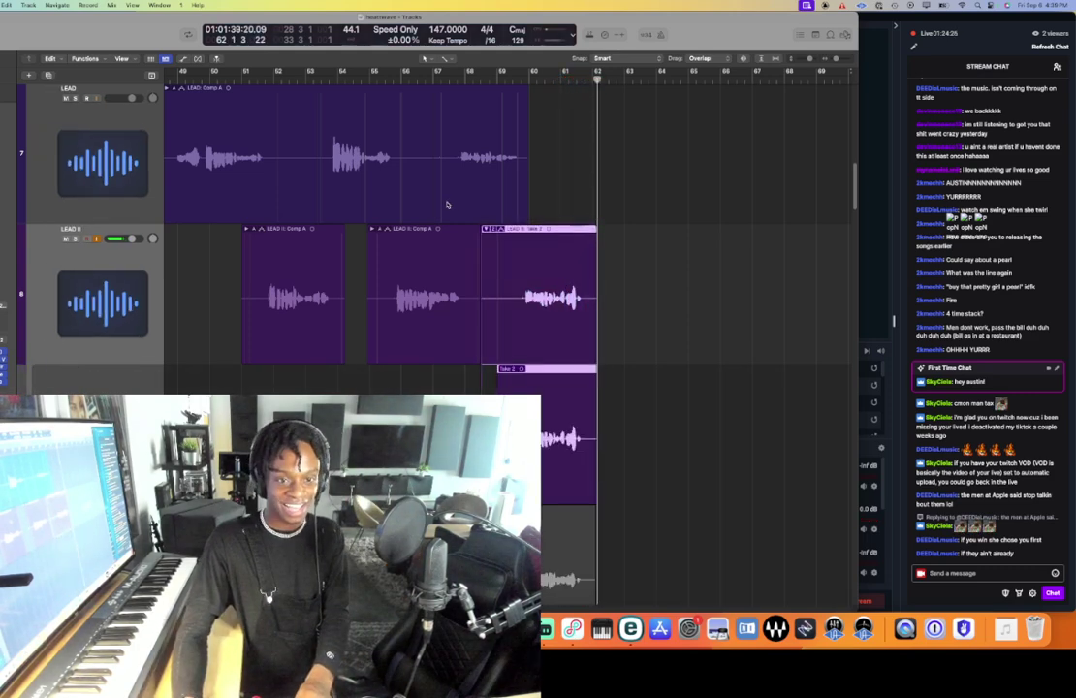
pyautogui.doubleClick(517, 232)
# - Play back the LEAD and LEAD II phrases from the LEAD region's start just after bar 48 through the new LEAD II take
pyautogui.hscroll(-5, 389, 192)
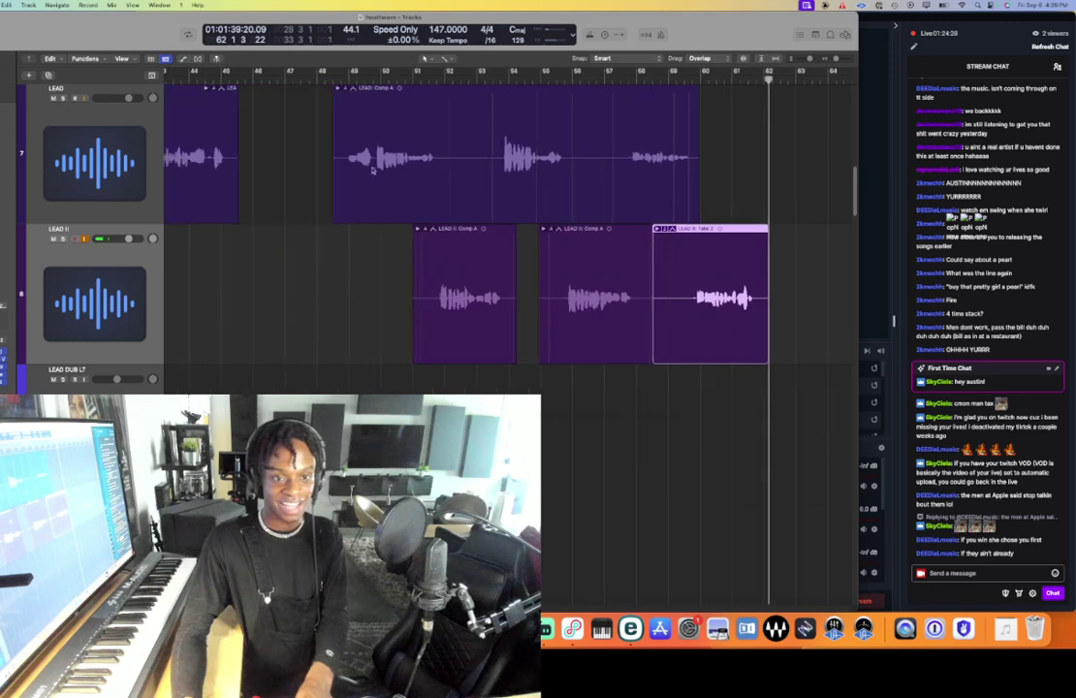
pyautogui.click(335, 79)
pyautogui.press('space')
pyautogui.scroll(-1, 449, 253)
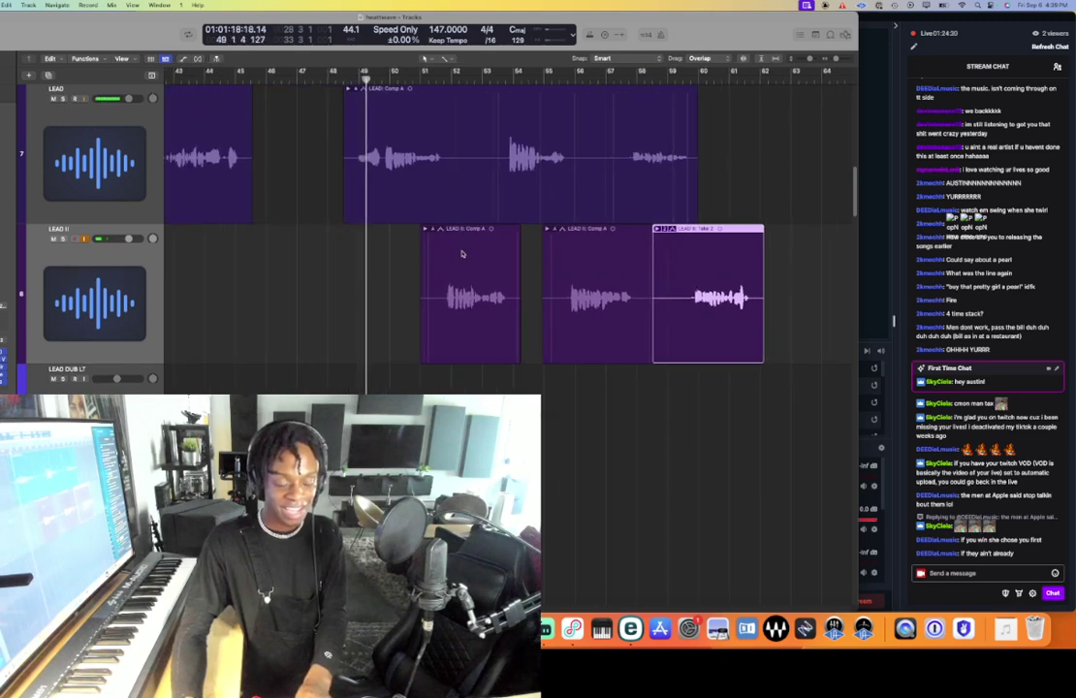
pyautogui.hscroll(4, 462, 254)
pyautogui.scroll(1, 461, 254)
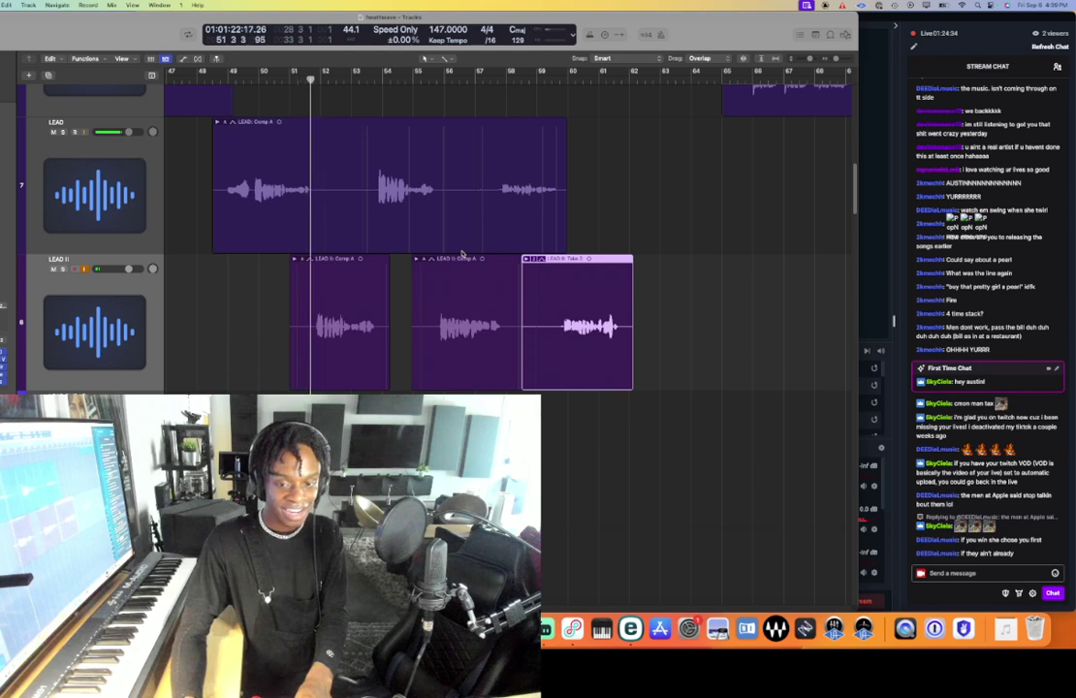
pyautogui.hscroll(-3, 461, 254)
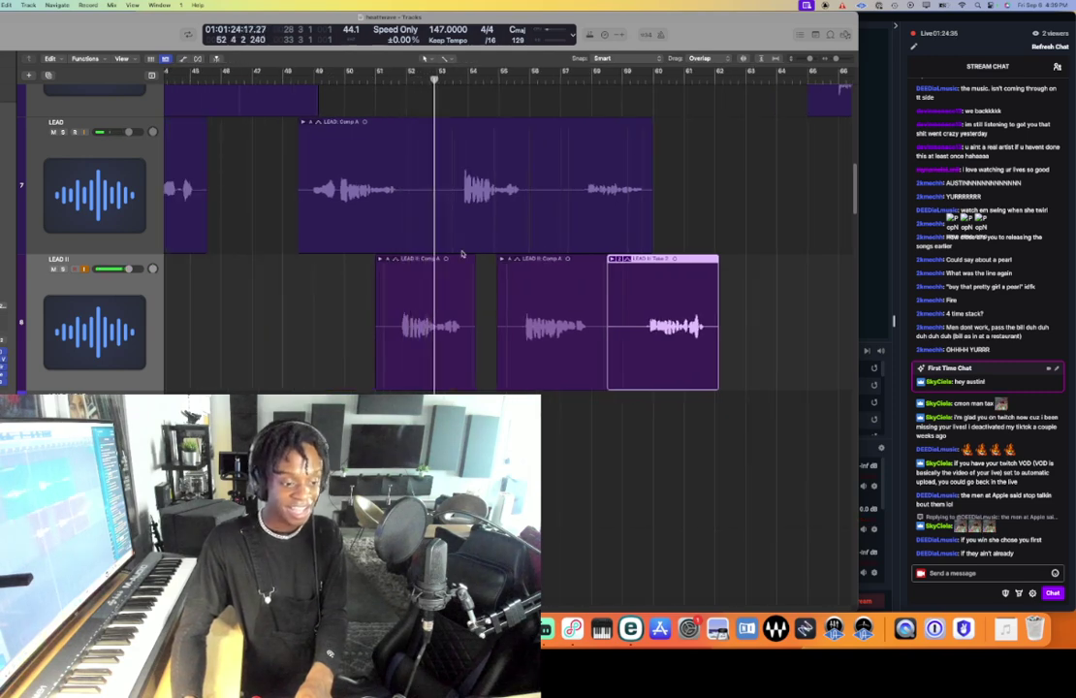
pyautogui.scroll(-8, 115, 207)
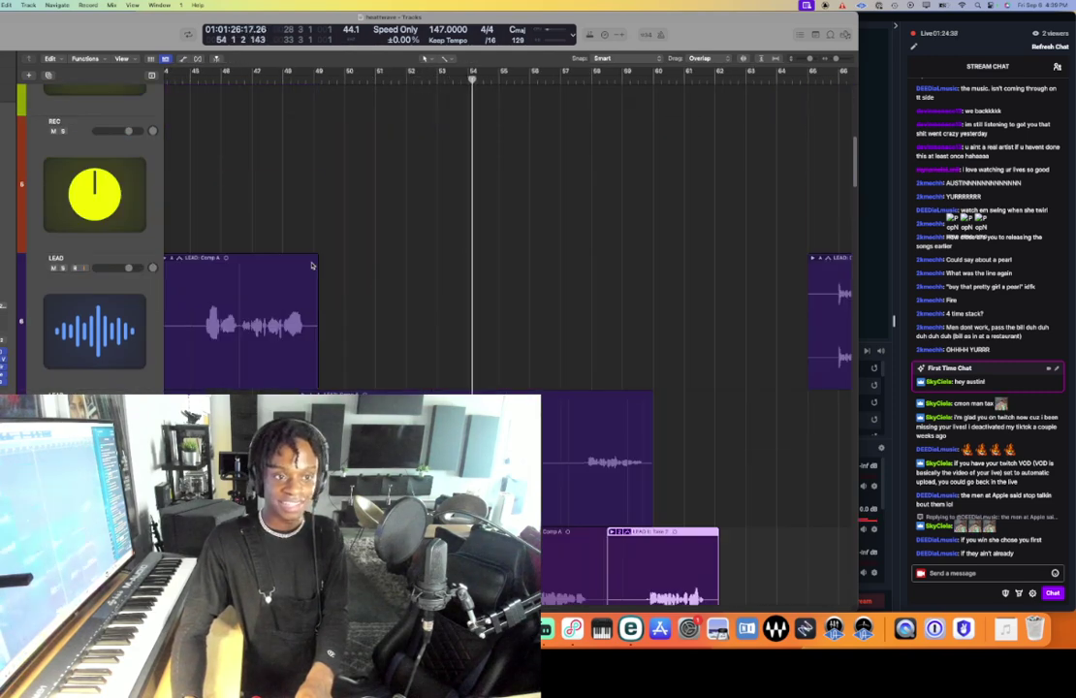
pyautogui.scroll(5, 114, 206)
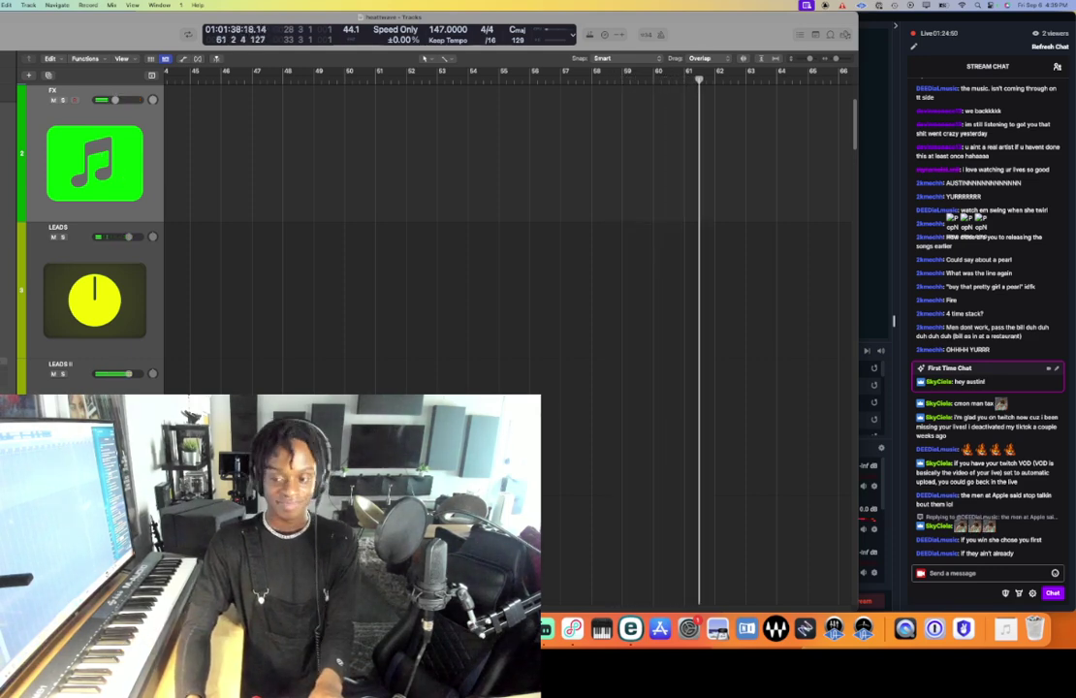
pyautogui.scroll(-8, 150, 371)
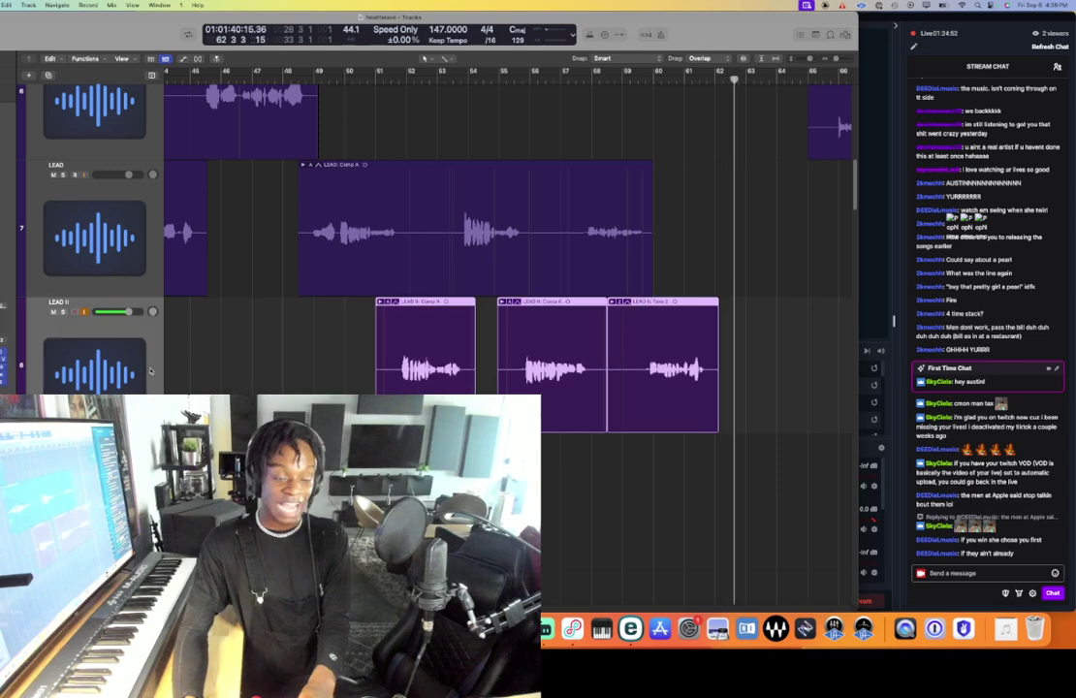
# - Try out notes on the FX instrument track for the next vocal phrase and return to the first LEAD track
pyautogui.scroll(10, 150, 372)
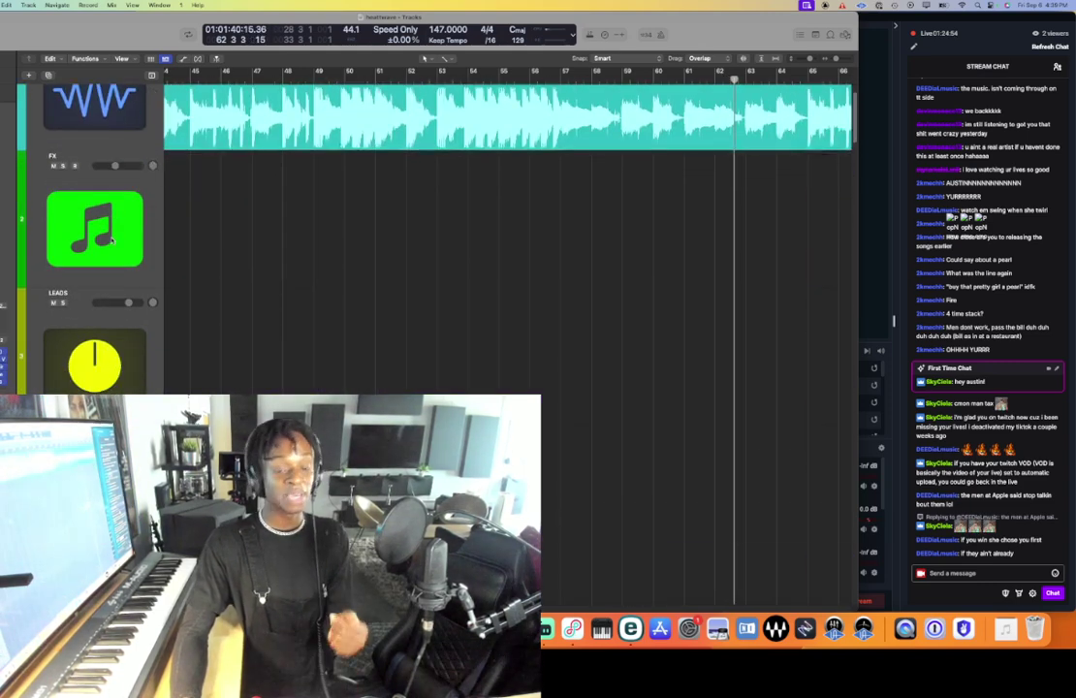
pyautogui.click(111, 240)
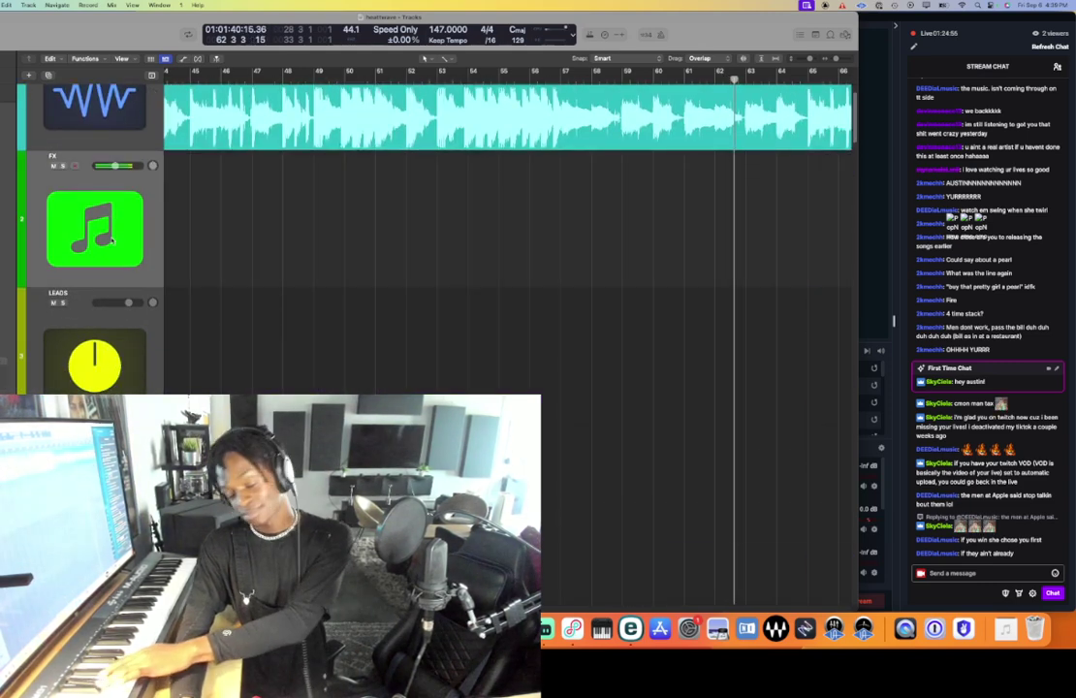
pyautogui.scroll(-4, 107, 242)
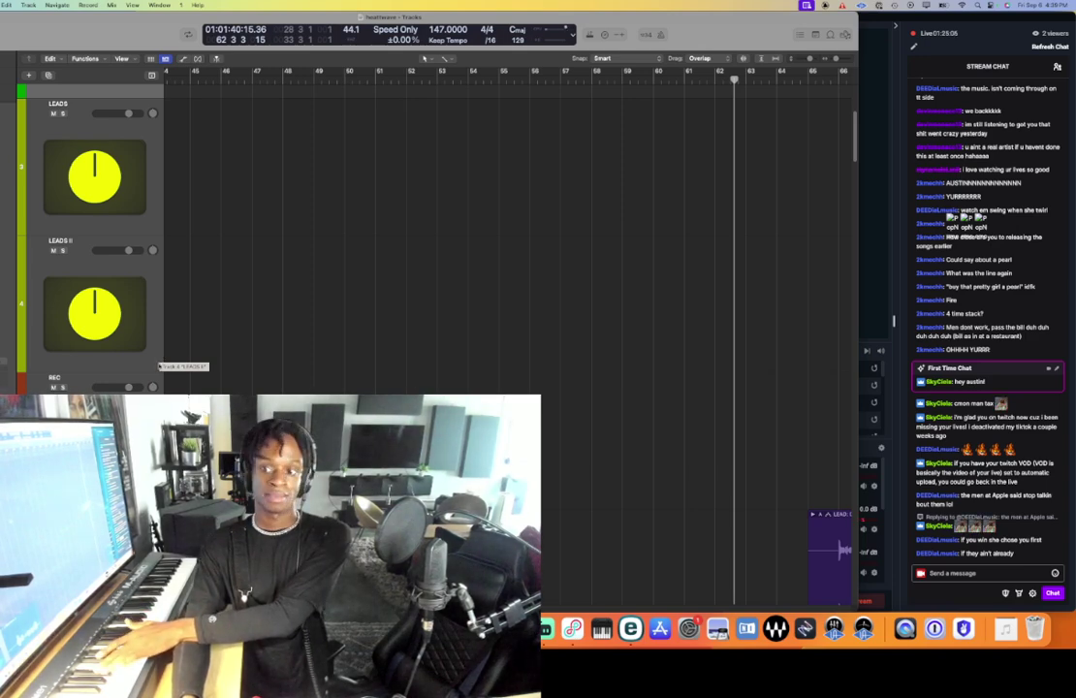
pyautogui.scroll(-5, 437, 242)
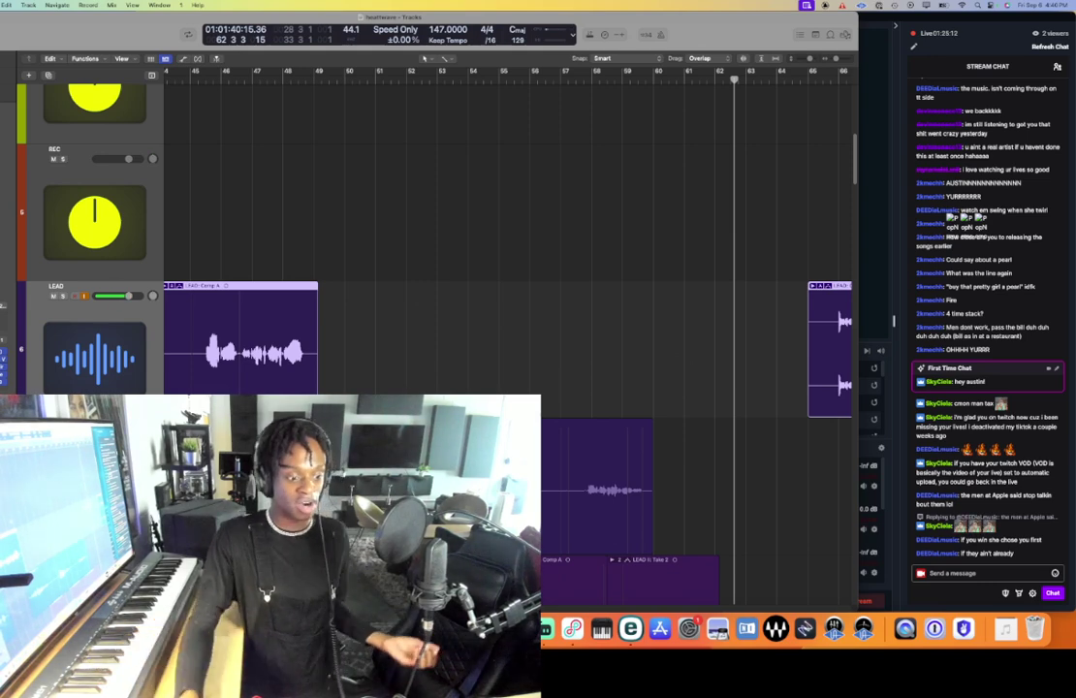
pyautogui.scroll(-1, 385, 324)
pyautogui.scroll(5, 54, 226)
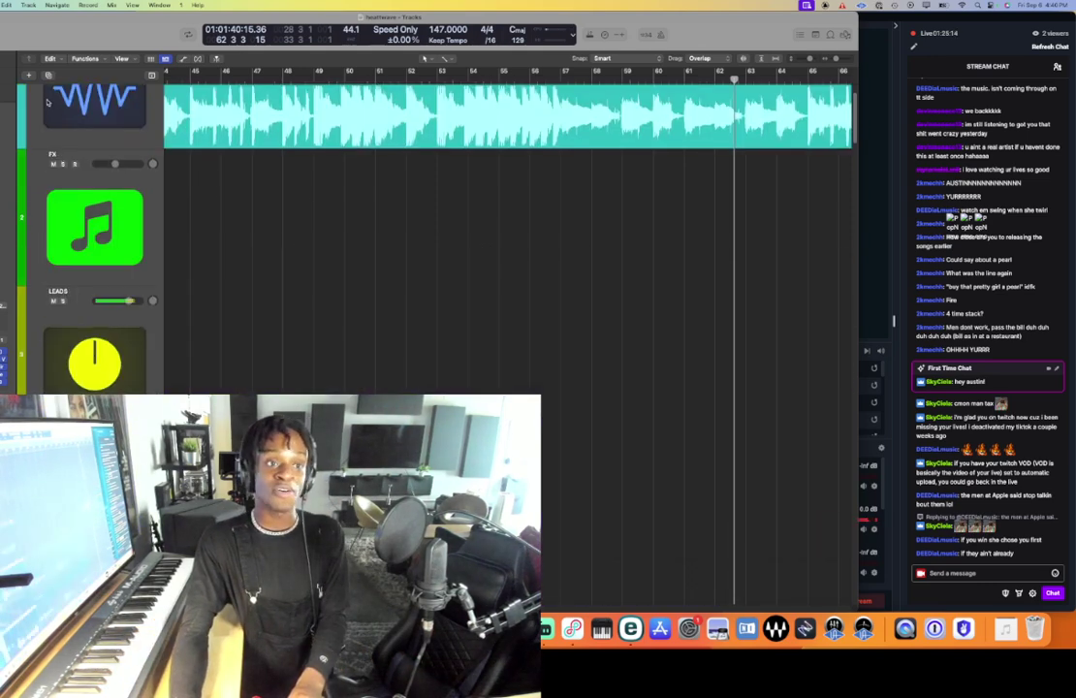
pyautogui.click(53, 226)
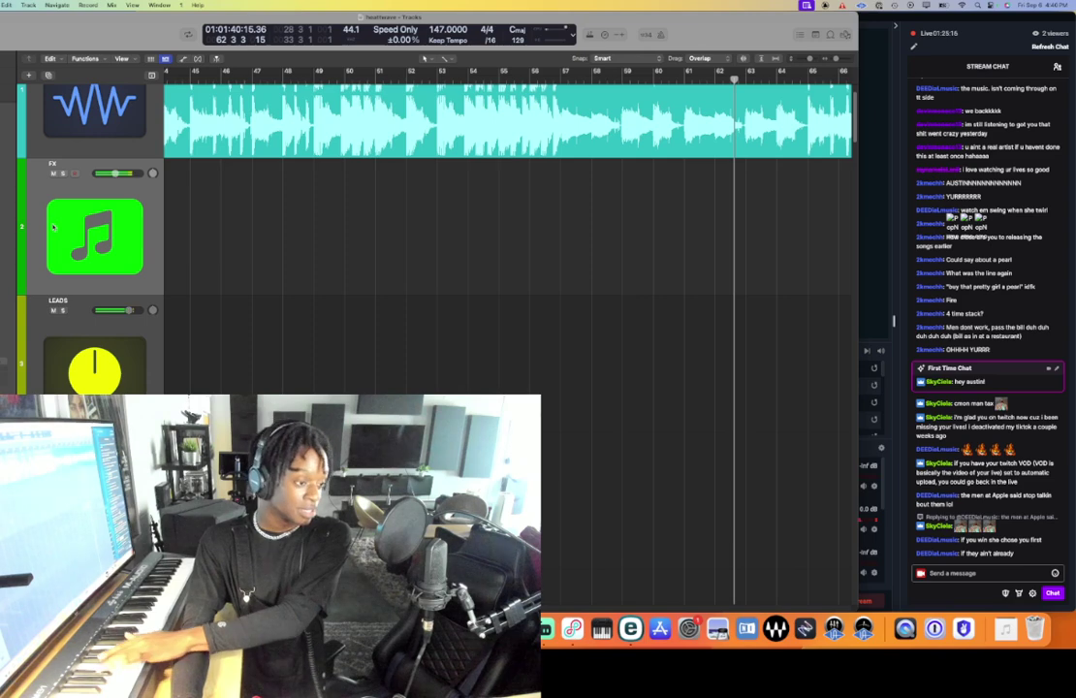
pyautogui.scroll(-8, 54, 226)
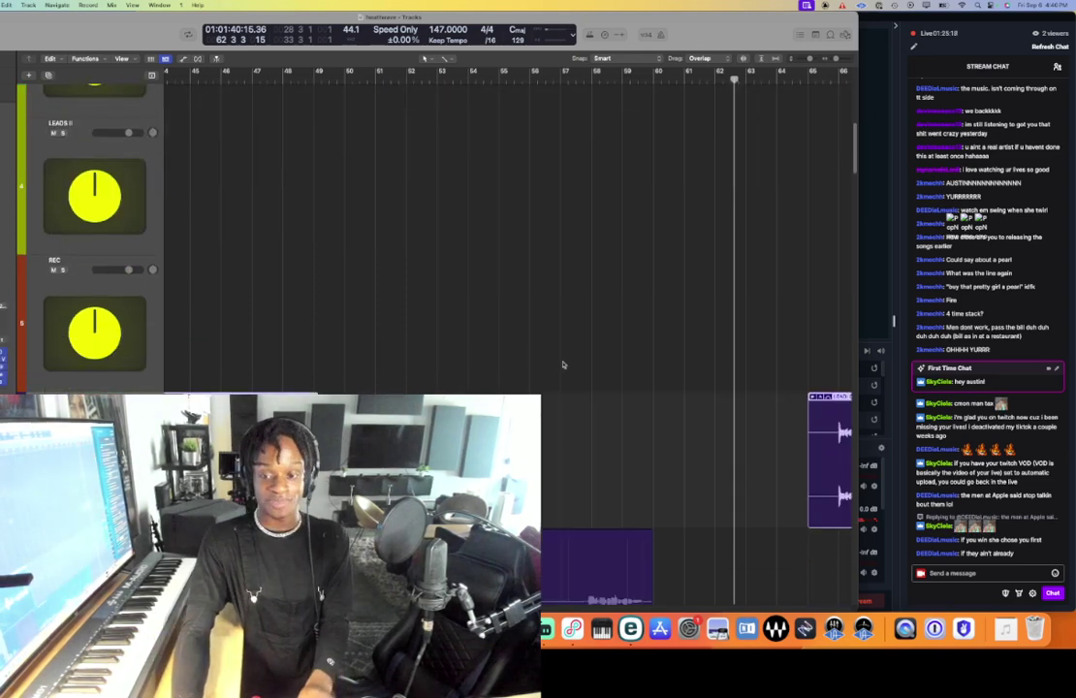
pyautogui.scroll(-5, 563, 364)
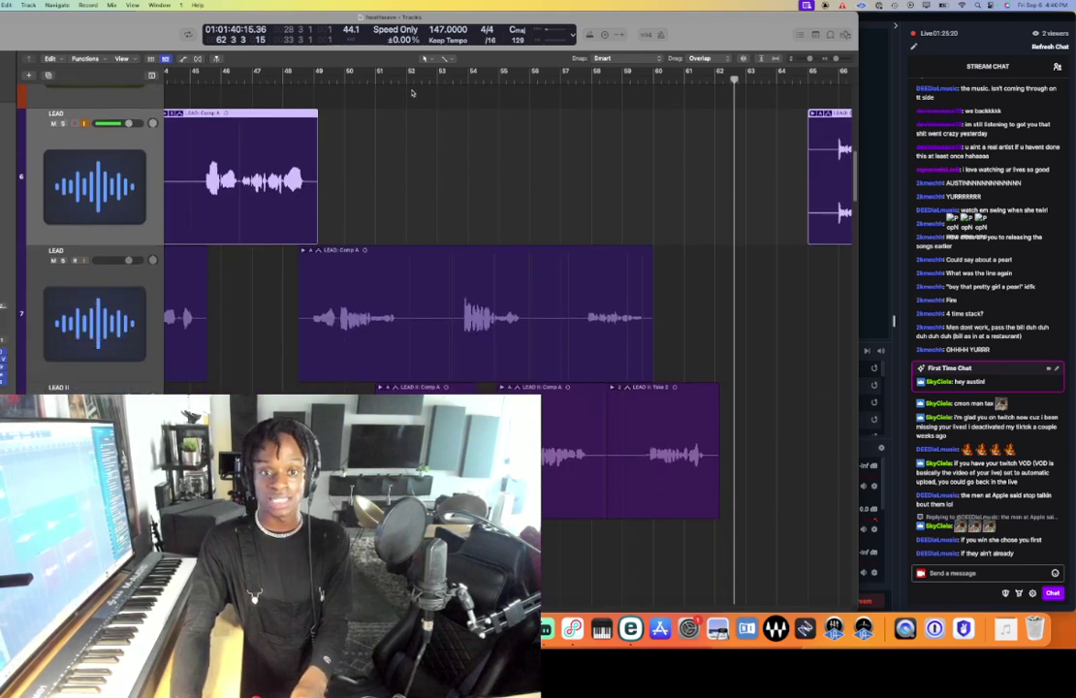
# - Play back the LEAD and LEAD II phrases from about bar 56 to just before bar 62
pyautogui.click(539, 80)
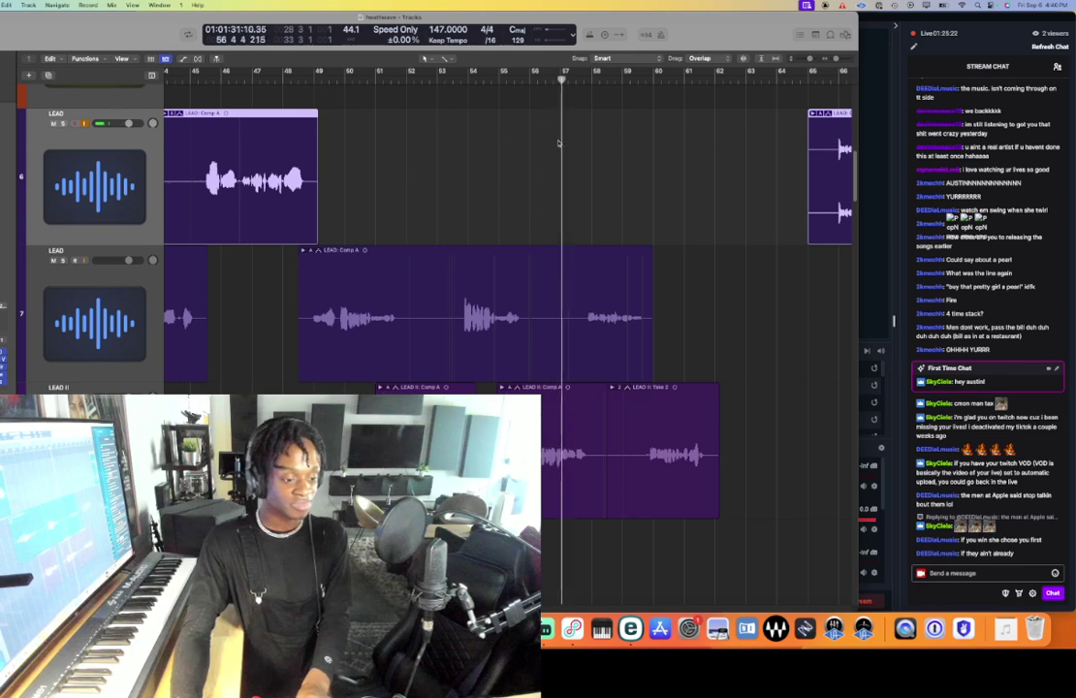
pyautogui.scroll(-2, 557, 145)
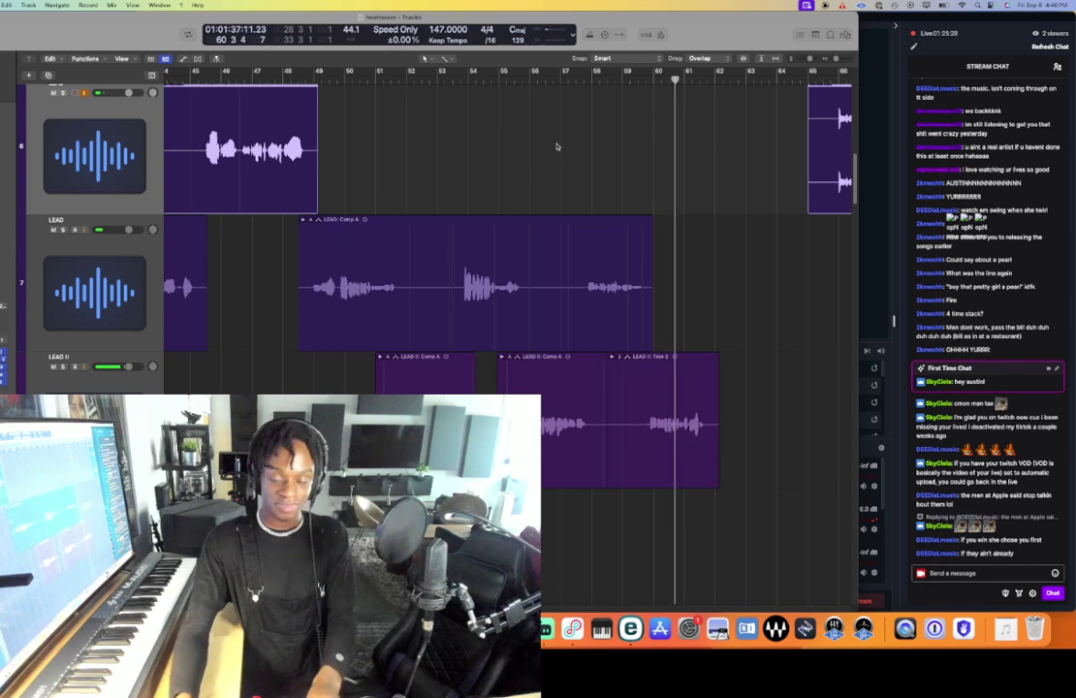
pyautogui.hscroll(5, 557, 146)
pyautogui.hscroll(1, 557, 146)
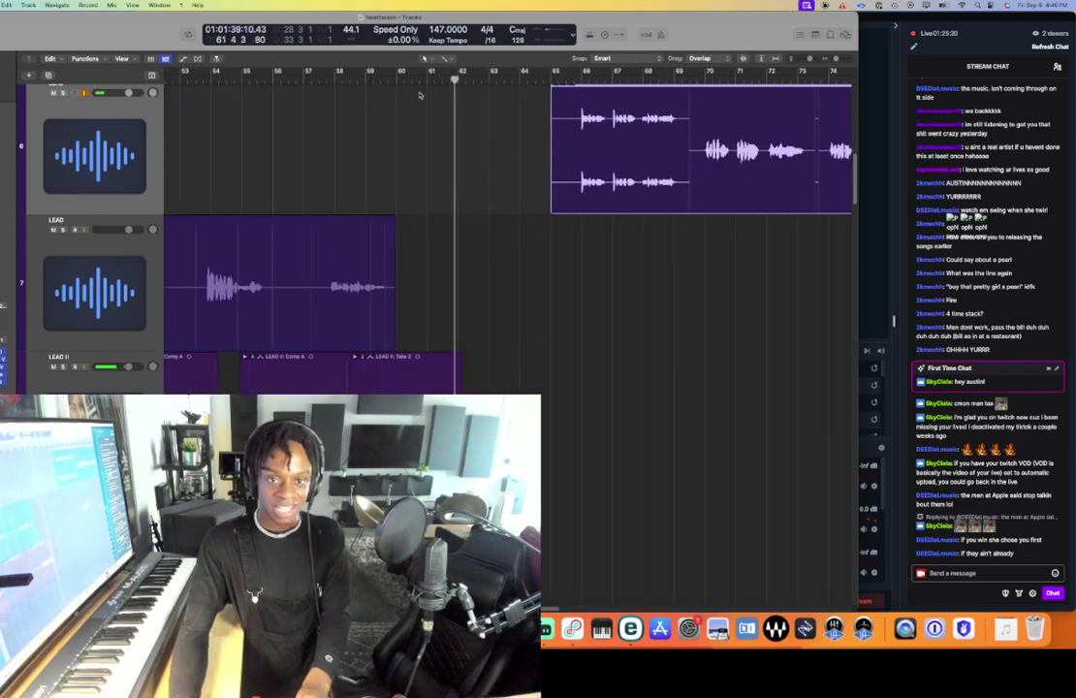
pyautogui.press('space')
# - Record a new vocal phrase on the second LEAD track from 61 1 1 to just after bar 64
pyautogui.click(427, 80)
pyautogui.click(156, 258)
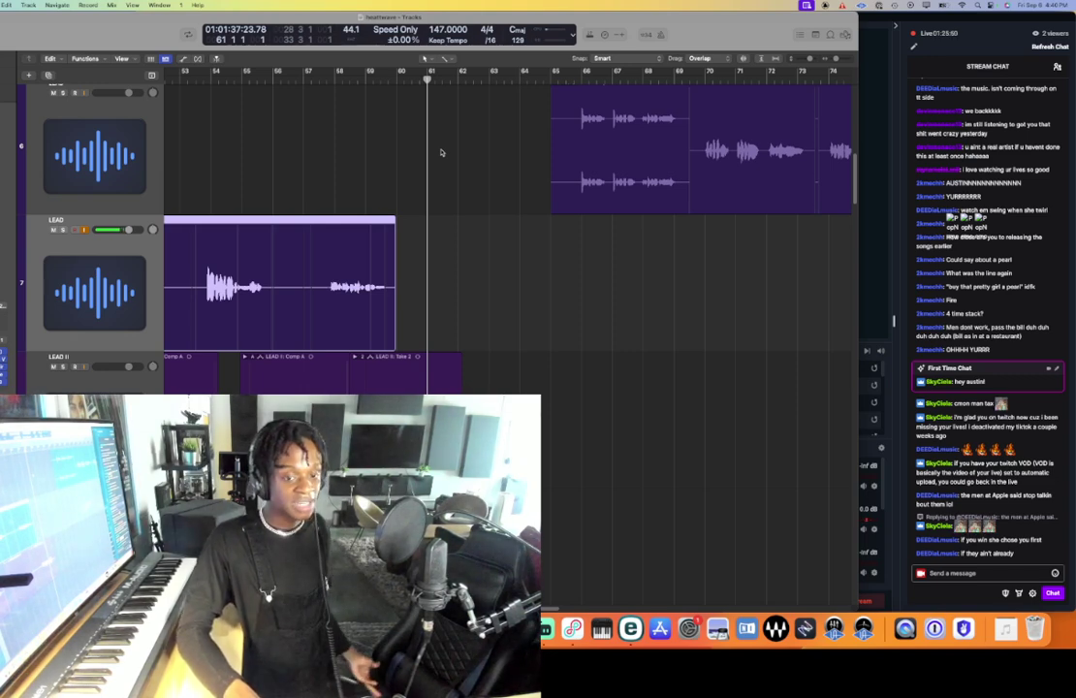
pyautogui.press('r')
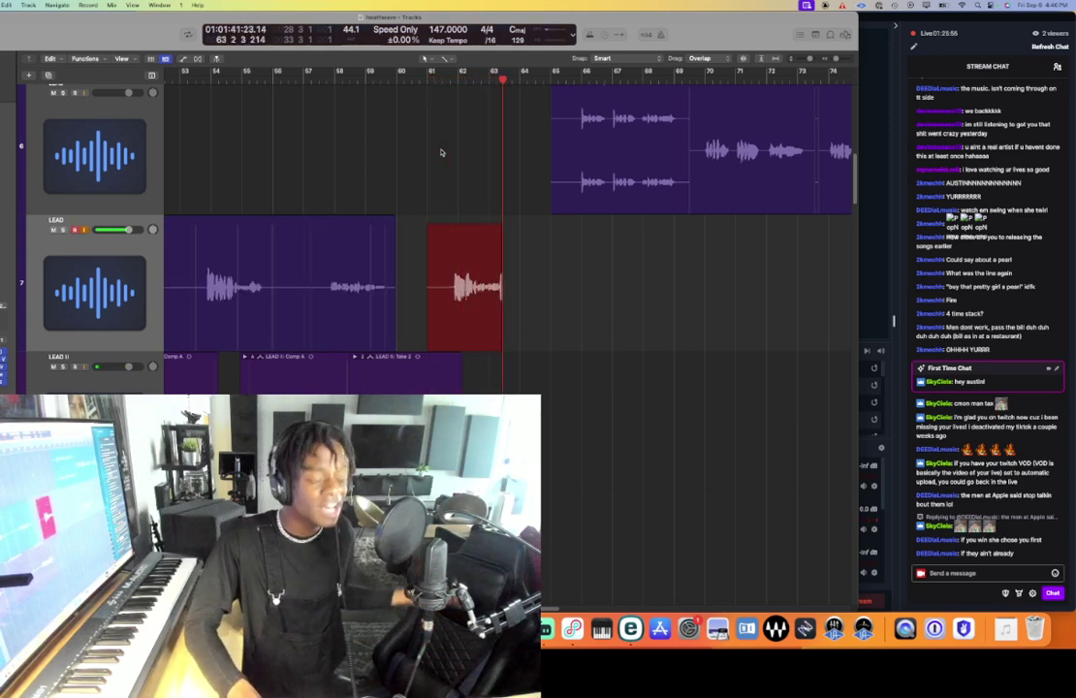
pyautogui.press('space')
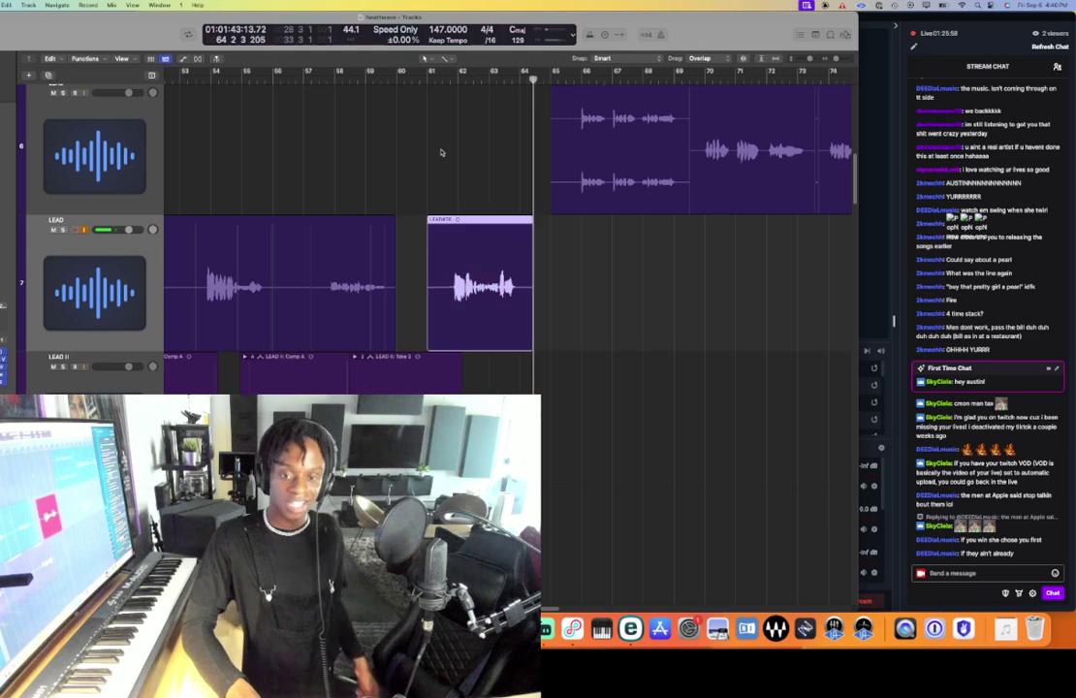
# - Start playback just after bar 48 and try notes along with the vocals on the FX instrument track
pyautogui.press('super+Left')
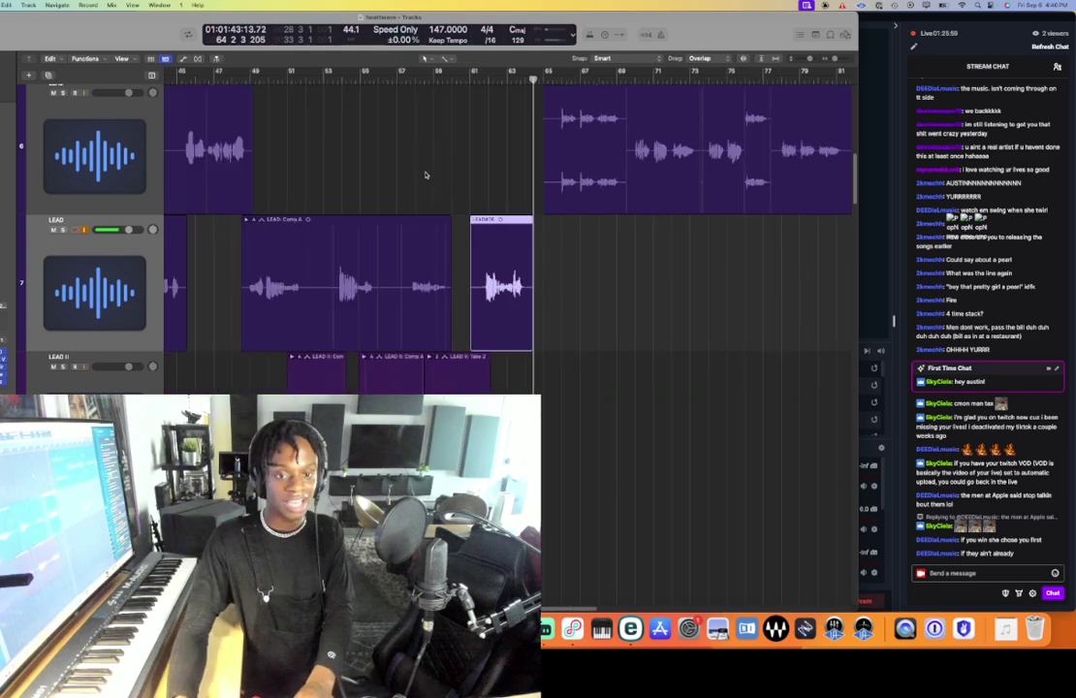
pyautogui.click(241, 79)
pyautogui.press('space')
pyautogui.click(386, 157)
pyautogui.press('a')
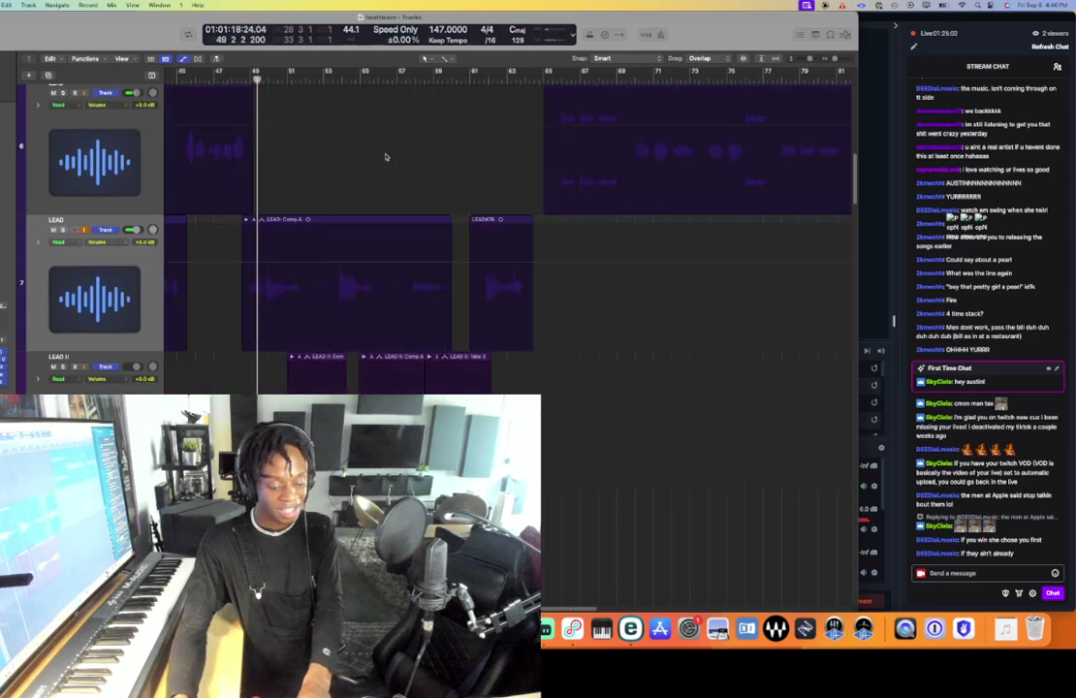
pyautogui.scroll(5, 145, 260)
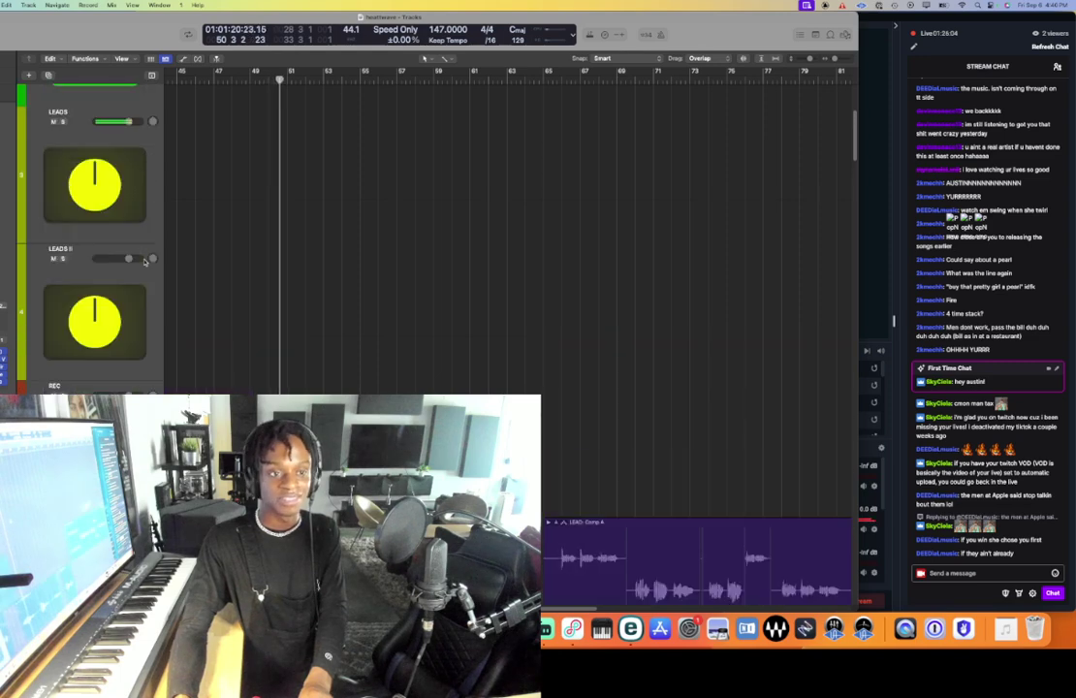
pyautogui.scroll(3, 146, 259)
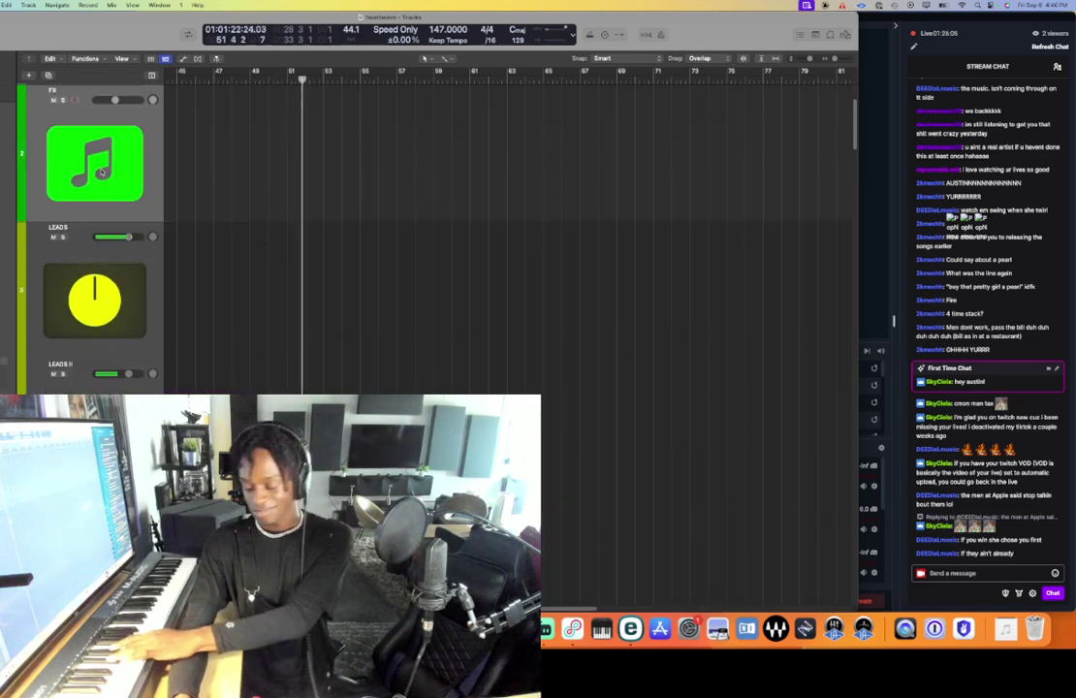
pyautogui.scroll(-5, 101, 171)
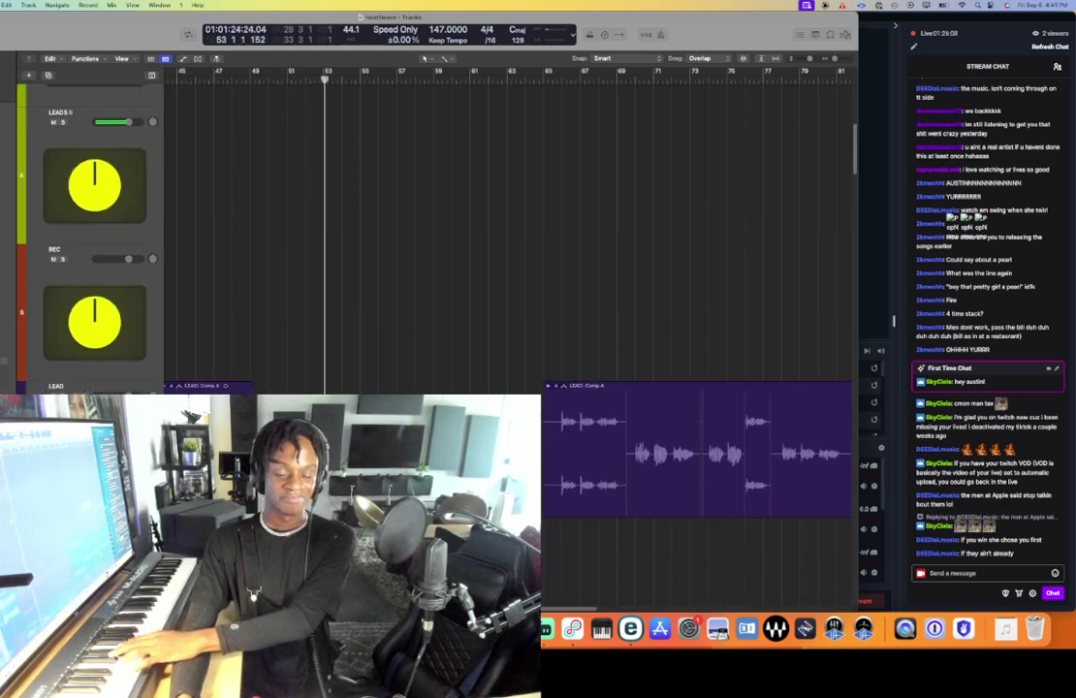
pyautogui.scroll(-3, 96, 233)
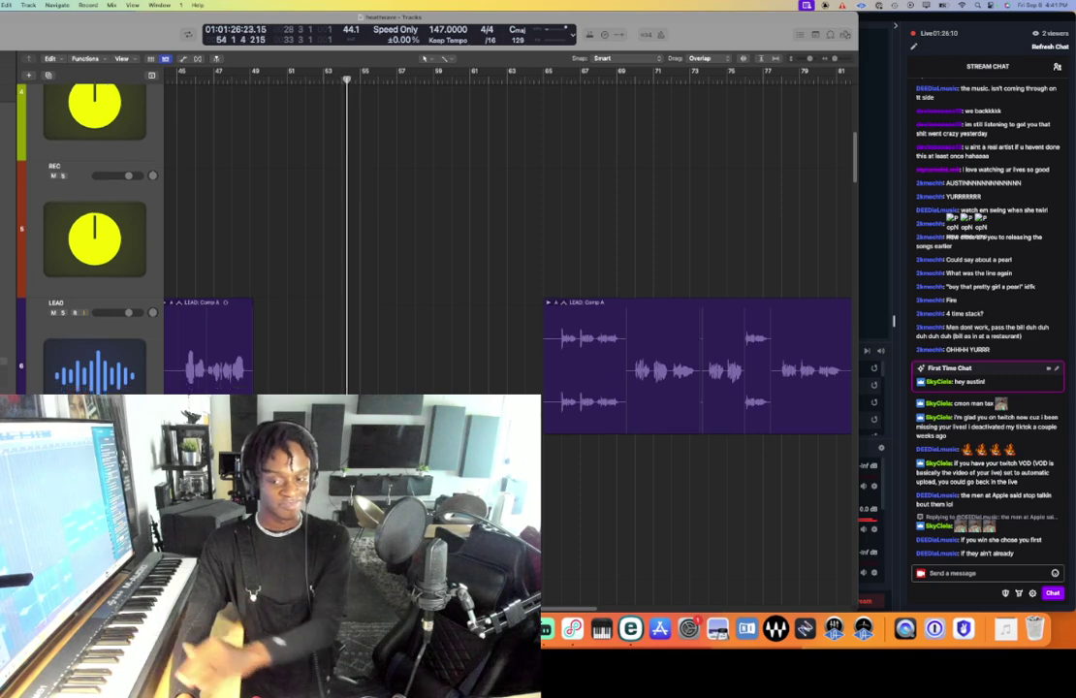
# - Listen to the alternating LEAD and LEAD II phrases from bar 56 through the new LEAD recording that starts at bar 61
pyautogui.scroll(-5, 97, 232)
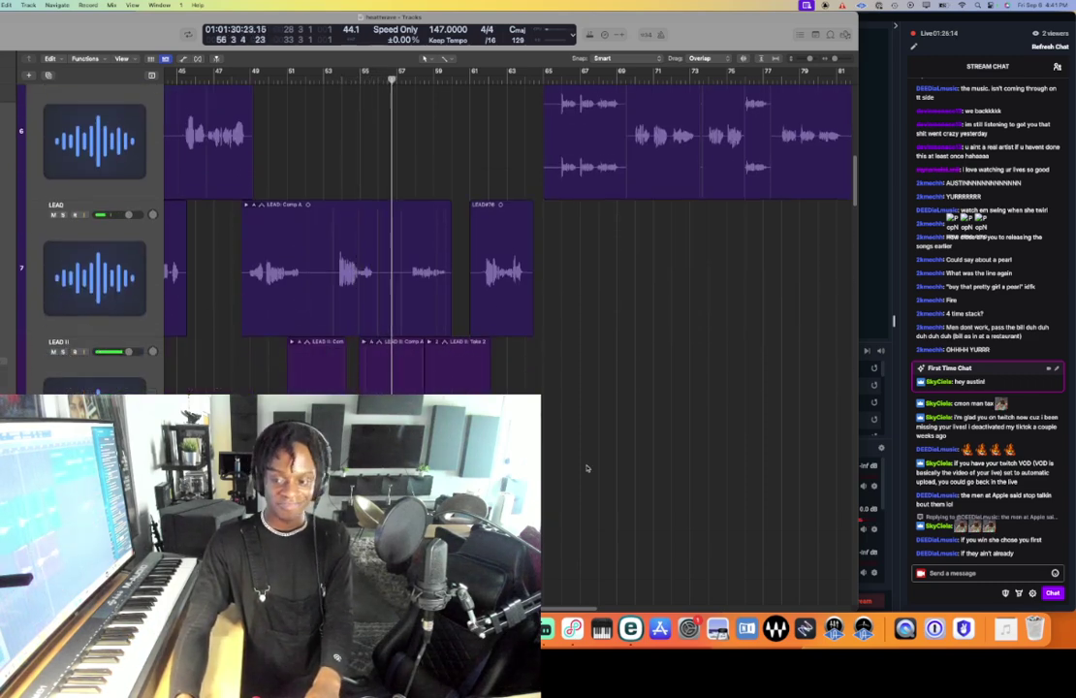
pyautogui.scroll(-2, 586, 468)
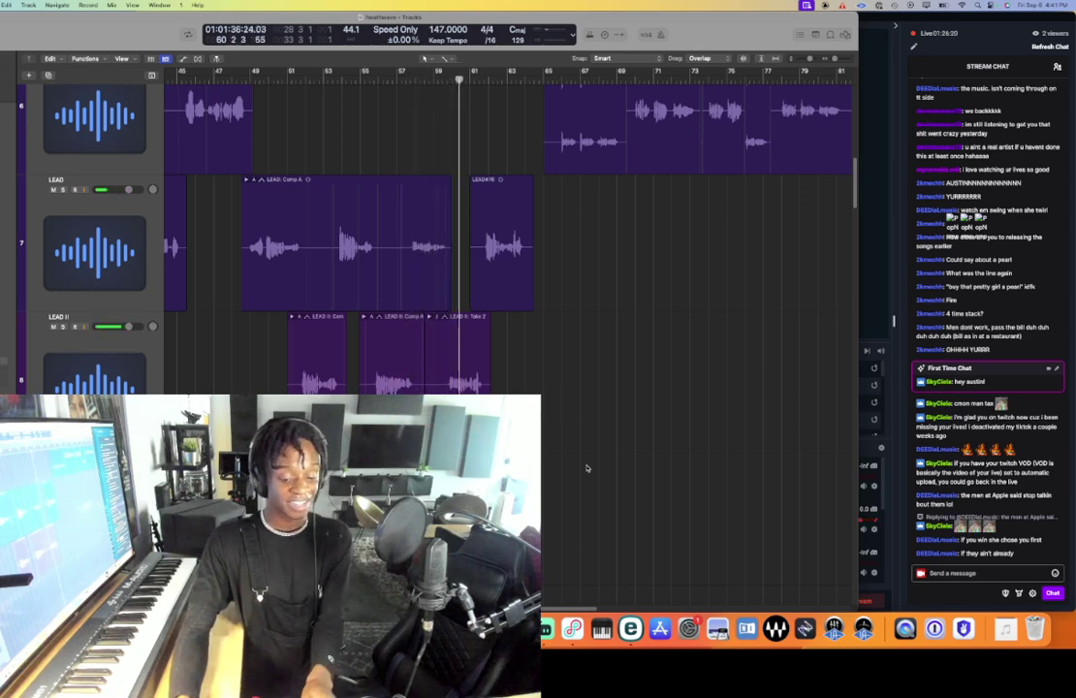
pyautogui.hscroll(-5, 587, 469)
pyautogui.press('super+Right')
pyautogui.press('super+Right')
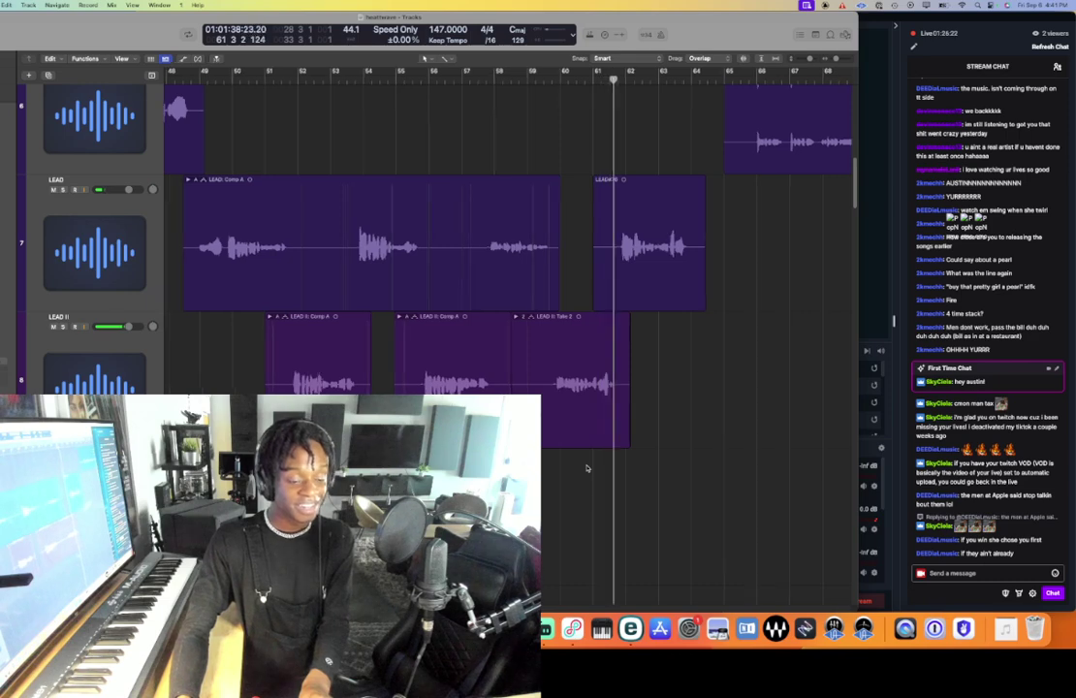
pyautogui.press('super+Right')
pyautogui.hscroll(5, 586, 469)
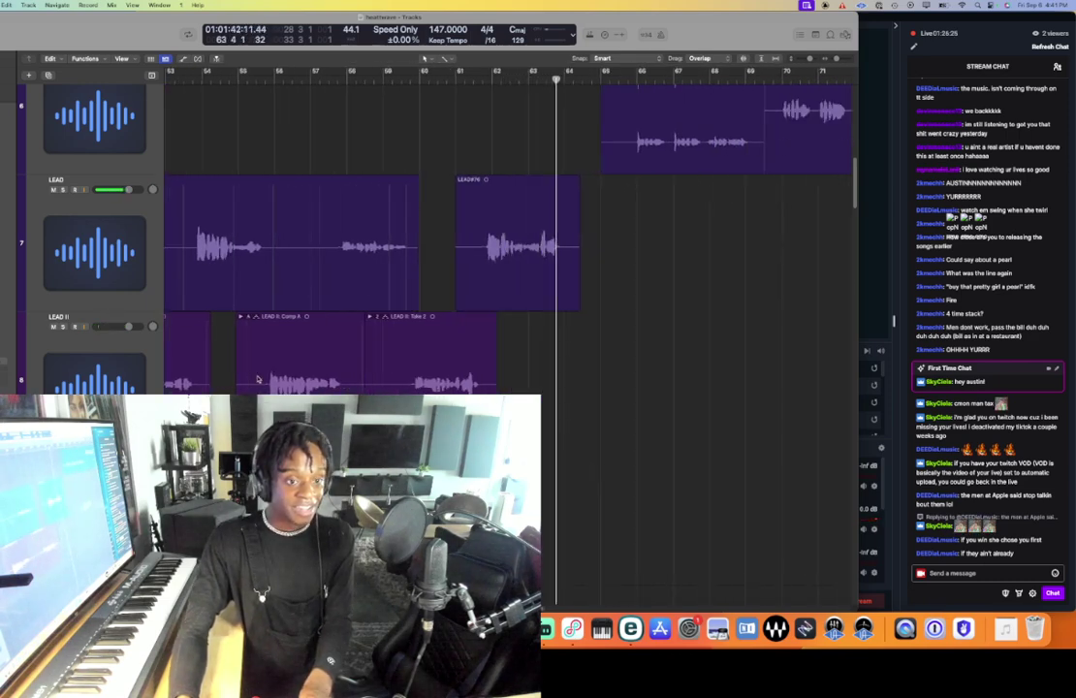
# - Try a vocal take on the LEAD II track from 63 1 1 to just past bar 66 and discard it
pyautogui.click(149, 339)
pyautogui.click(528, 80)
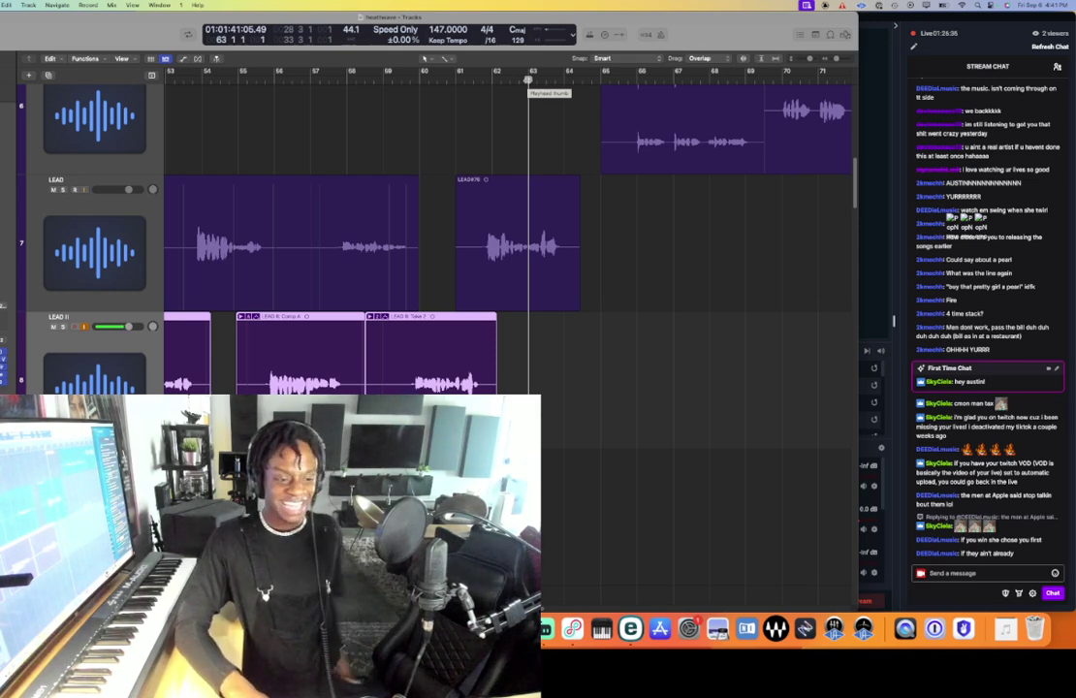
pyautogui.press('r')
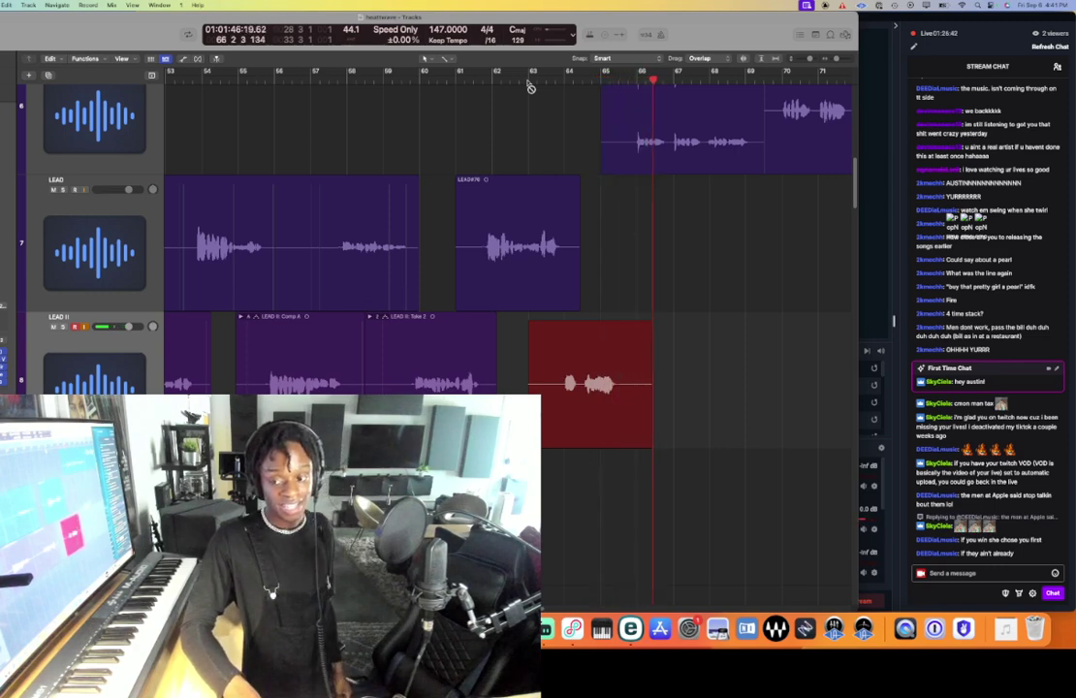
pyautogui.press('space')
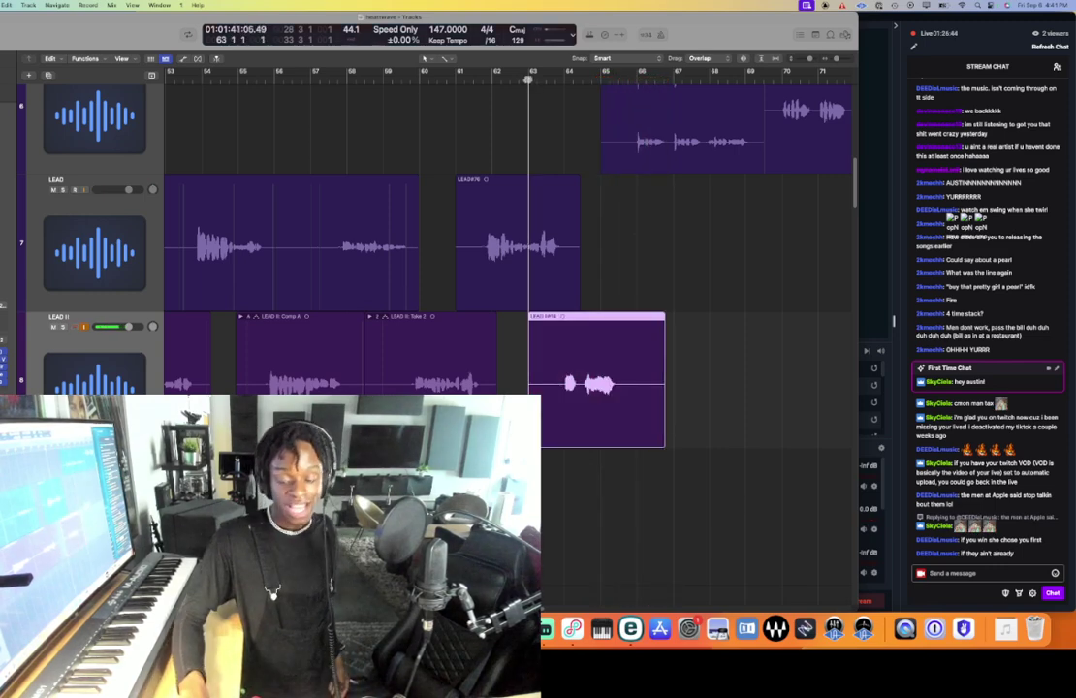
pyautogui.press('BackSpace')
pyautogui.press('Return')
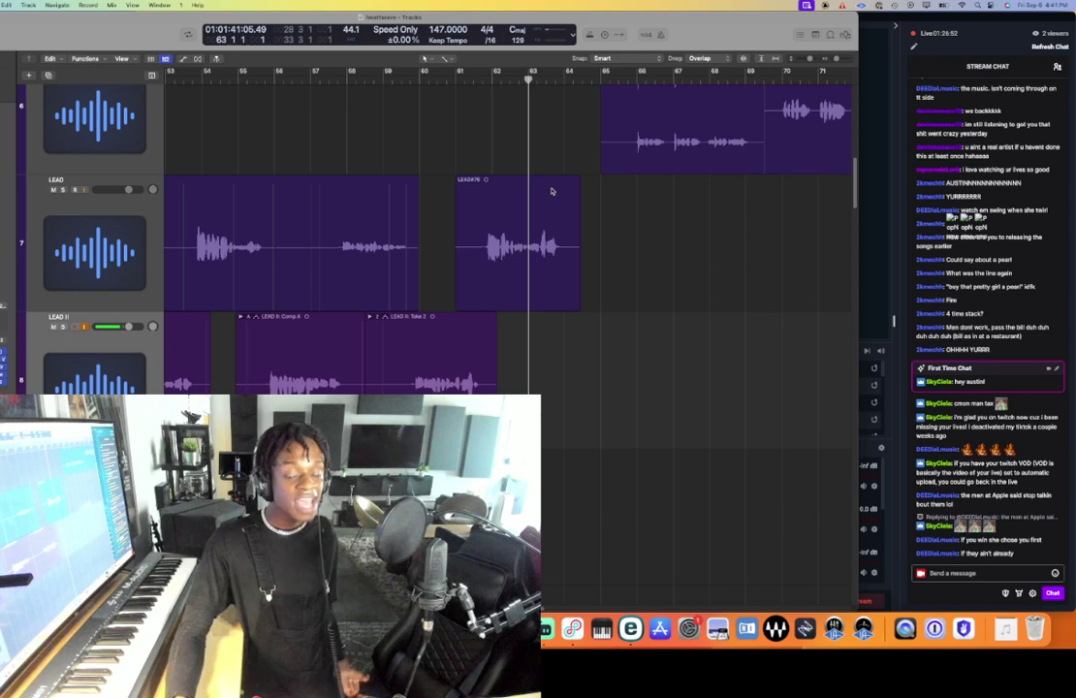
# - Try another vocal take on LEAD II from 63 1 1 to about the middle of bar 65 and delete the recording
pyautogui.press('r')
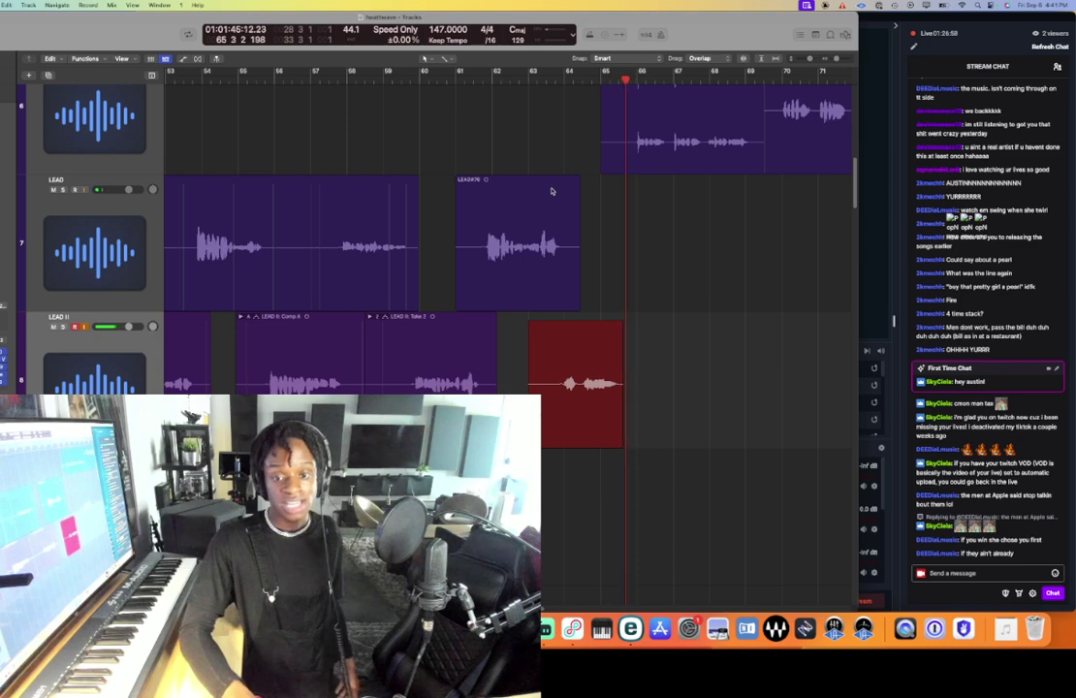
pyautogui.press('space')
pyautogui.click(534, 82)
pyautogui.moveTo(649, 378); pyautogui.dragTo(608, 385)
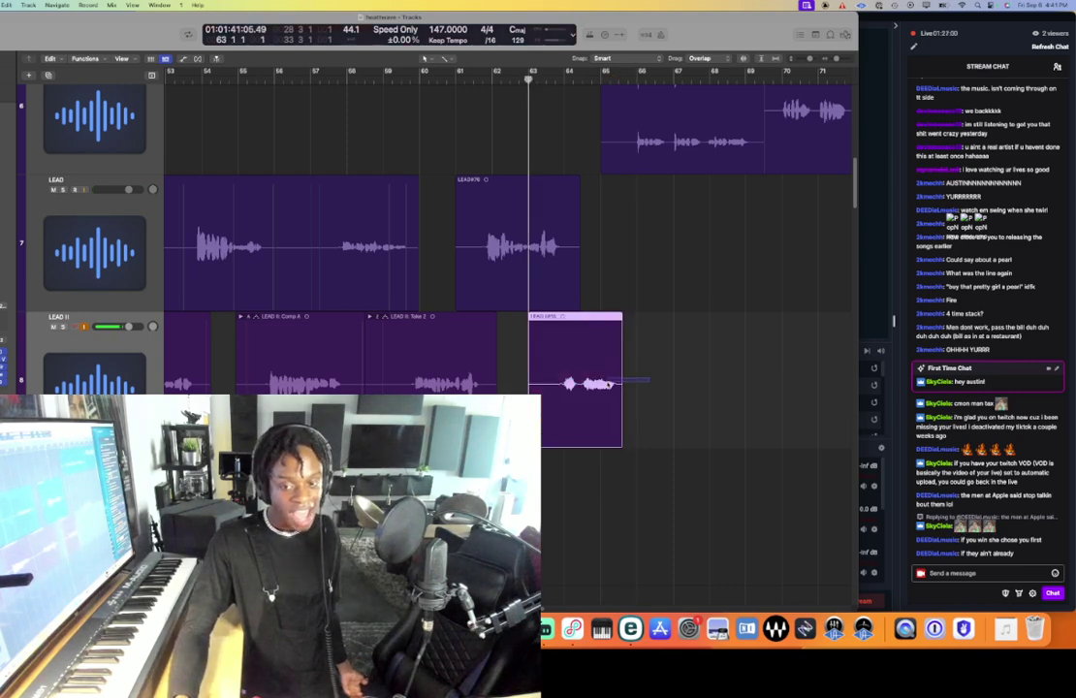
pyautogui.press('Delete')
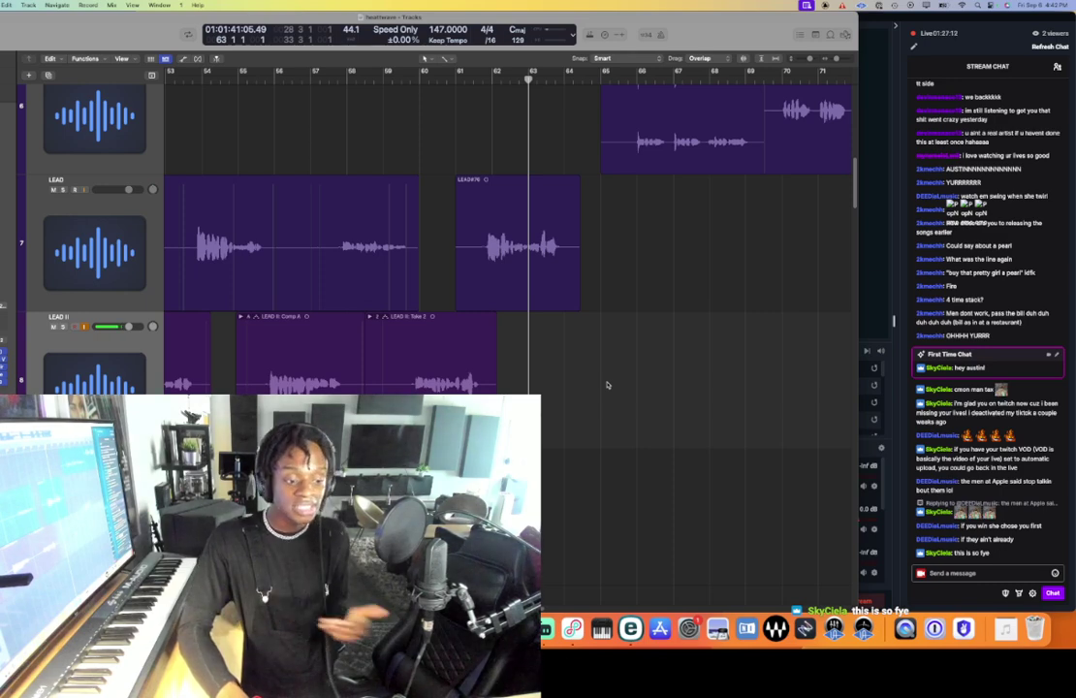
# - Record a short vocal phrase on LEAD II from 63 1 1 to about 64 4
pyautogui.press('r')
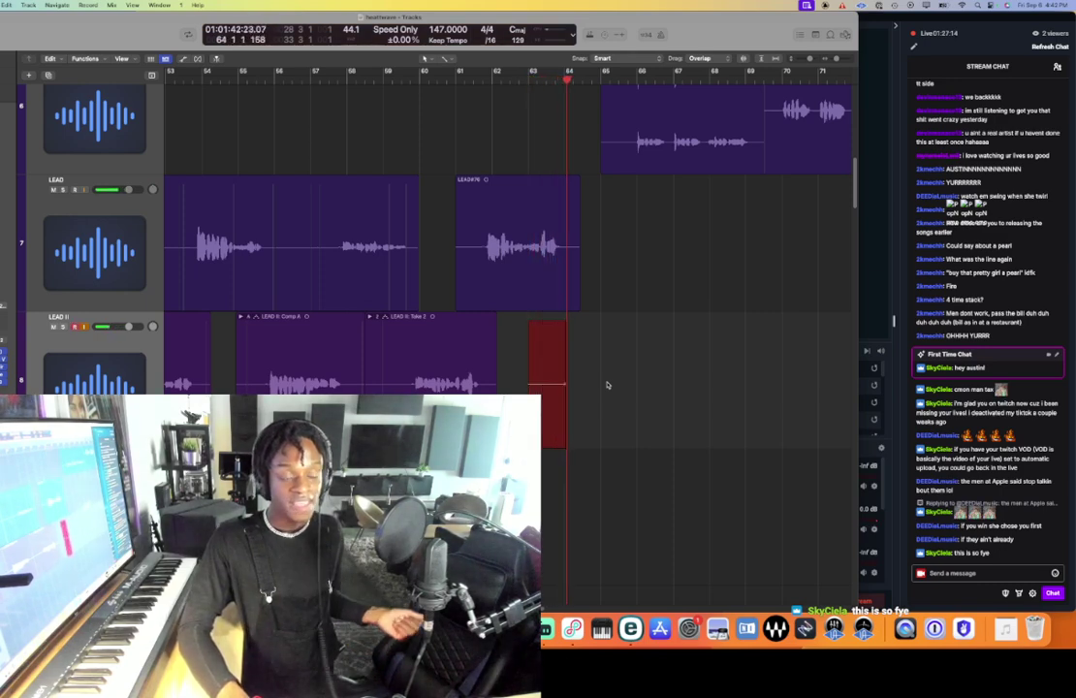
pyautogui.press('space')
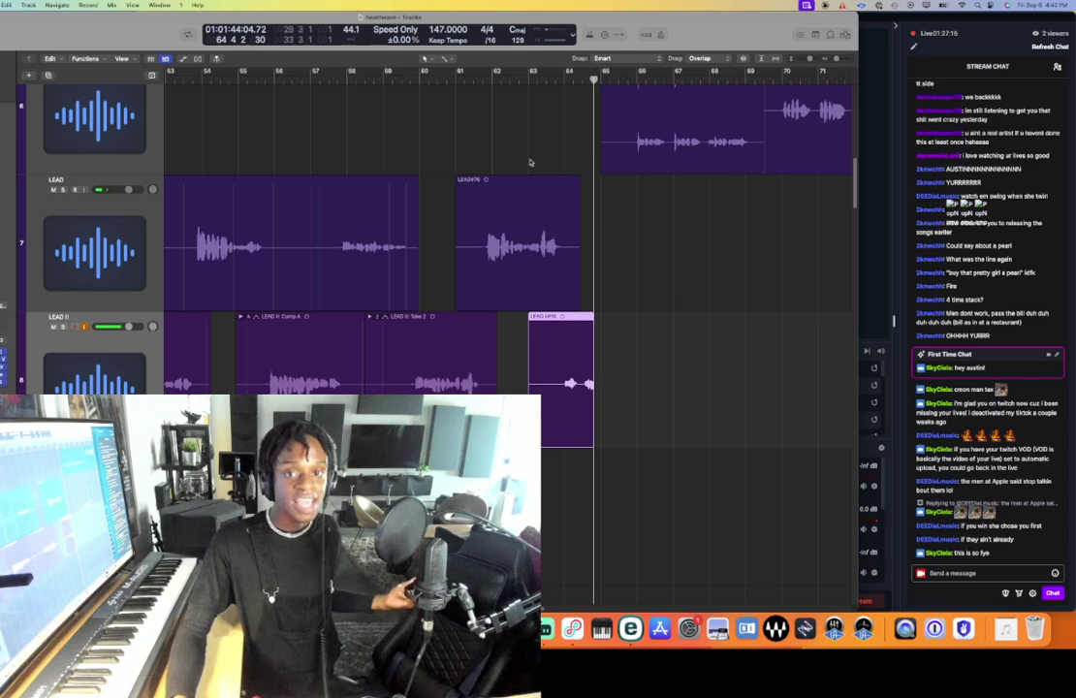
pyautogui.press('space')
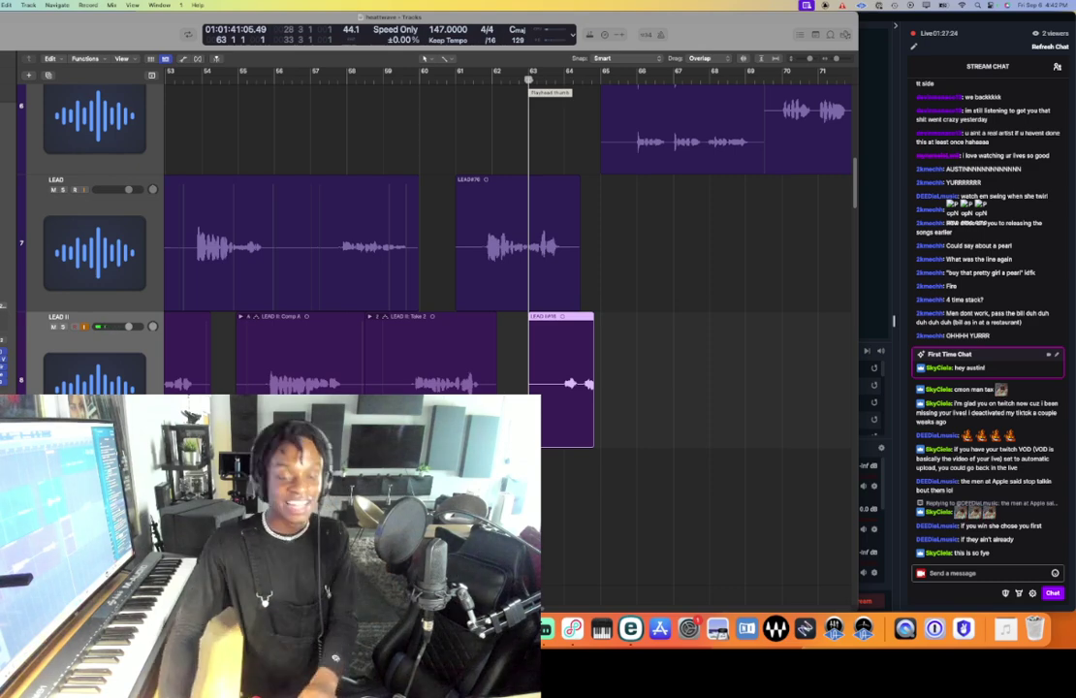
# - Play the song from about bar 25 to just before bar 64 to review the LEAD and LEAD II phrases
pyautogui.scroll(-5, 529, 82)
pyautogui.scroll(3, 271, 103)
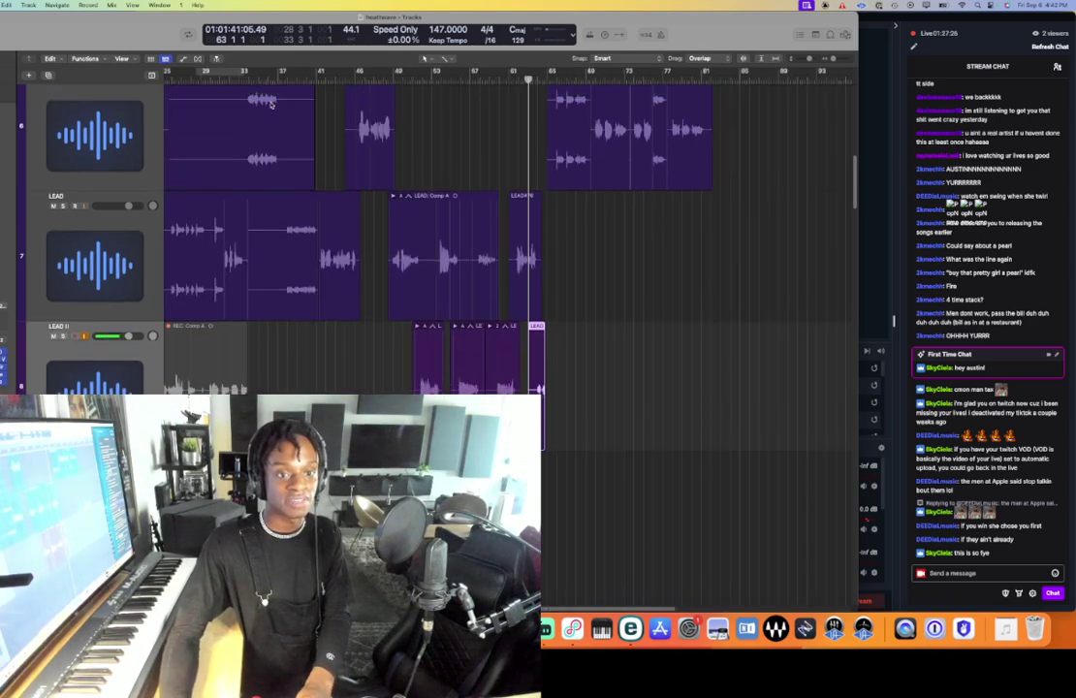
pyautogui.hscroll(-6, 273, 100)
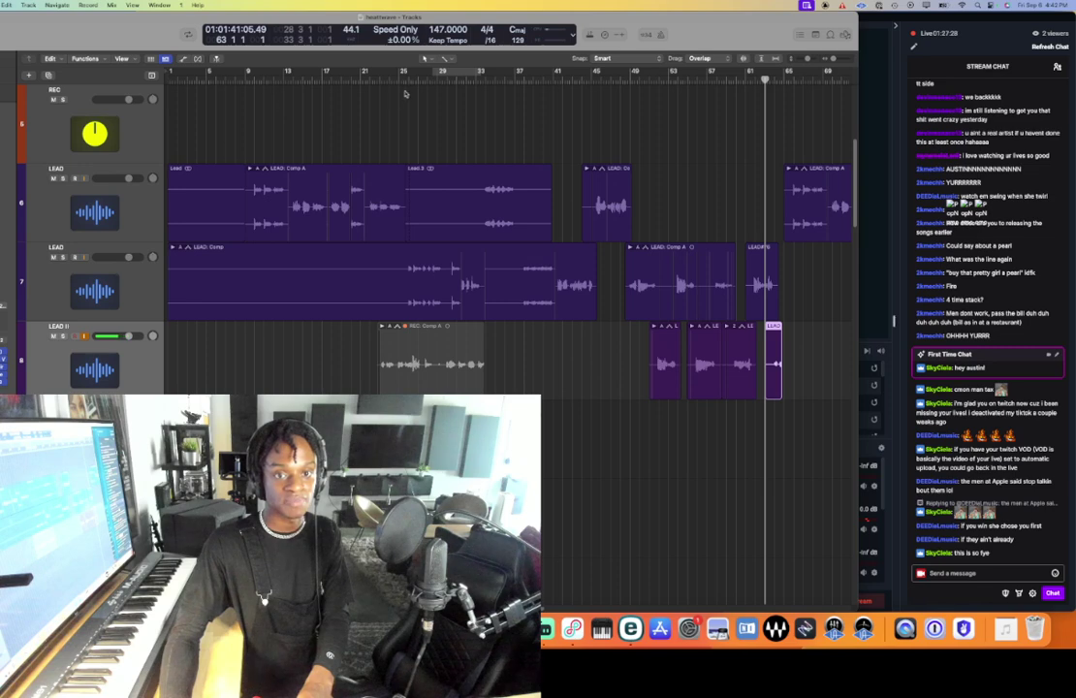
pyautogui.click(399, 73)
pyautogui.hscroll(4, 450, 186)
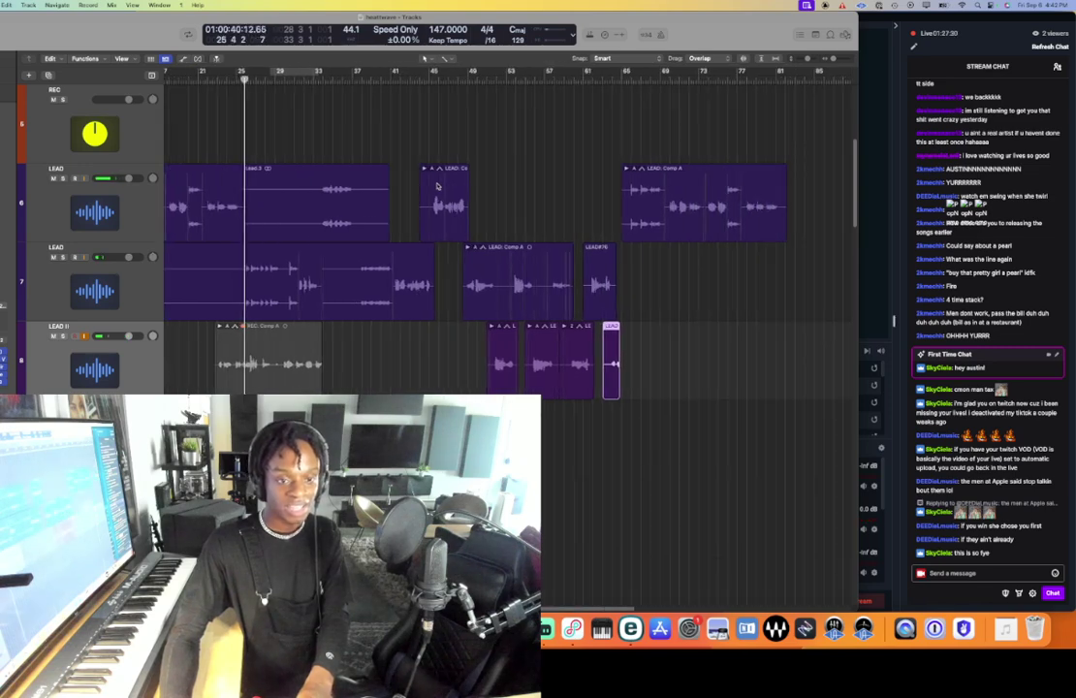
pyautogui.hscroll(-1, 438, 186)
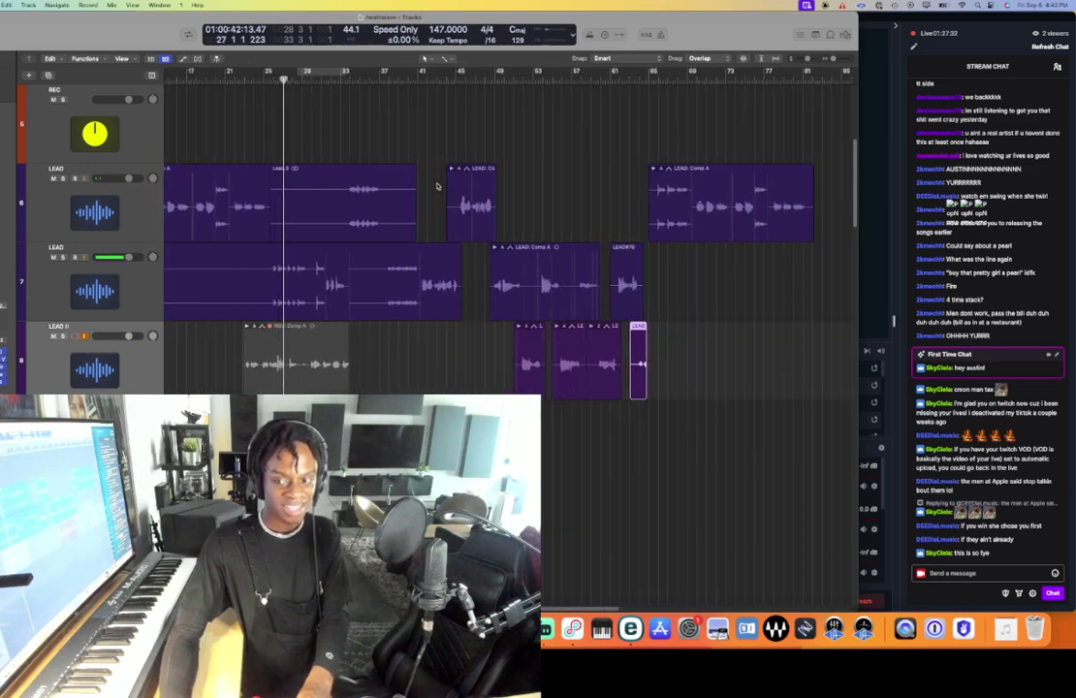
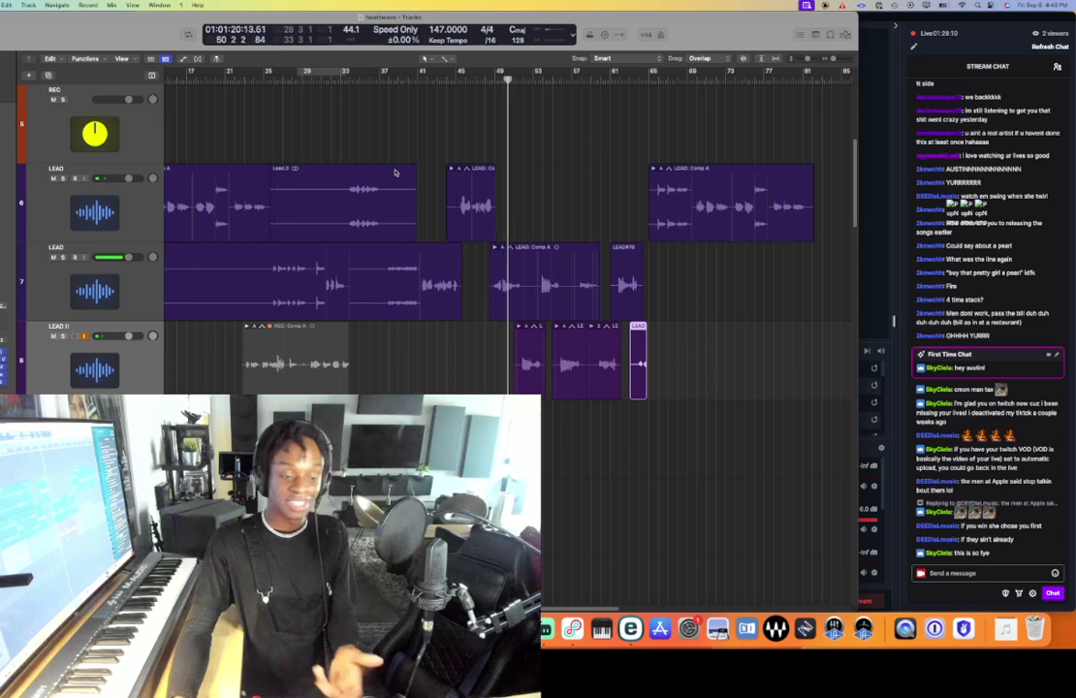
pyautogui.scroll(5, 118, 166)
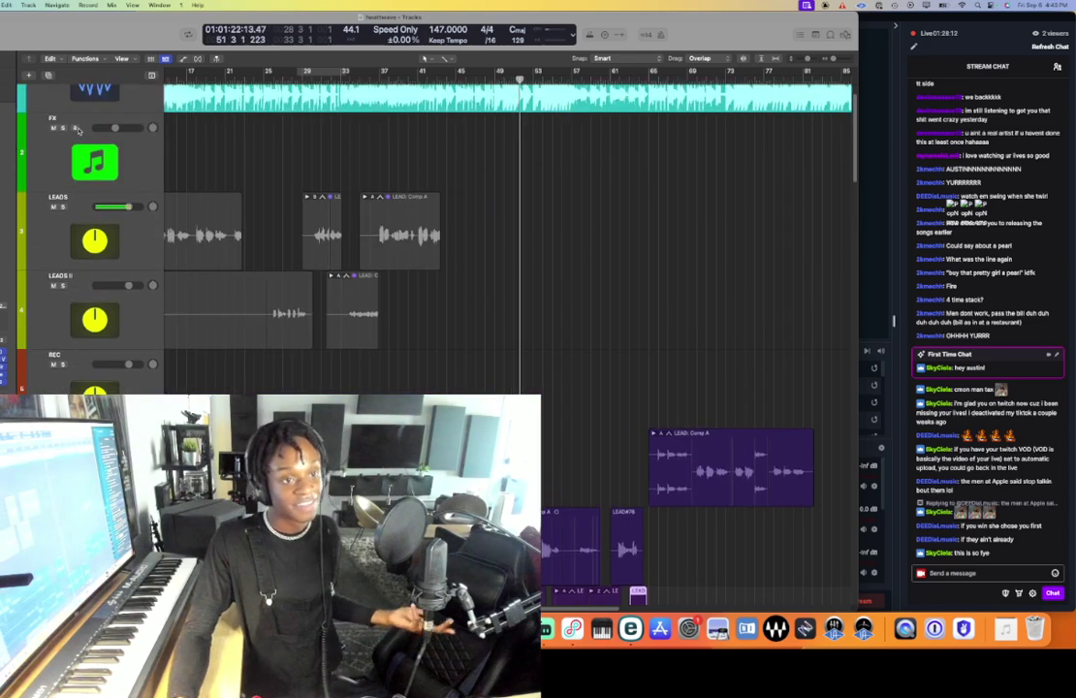
pyautogui.scroll(-4, 265, 195)
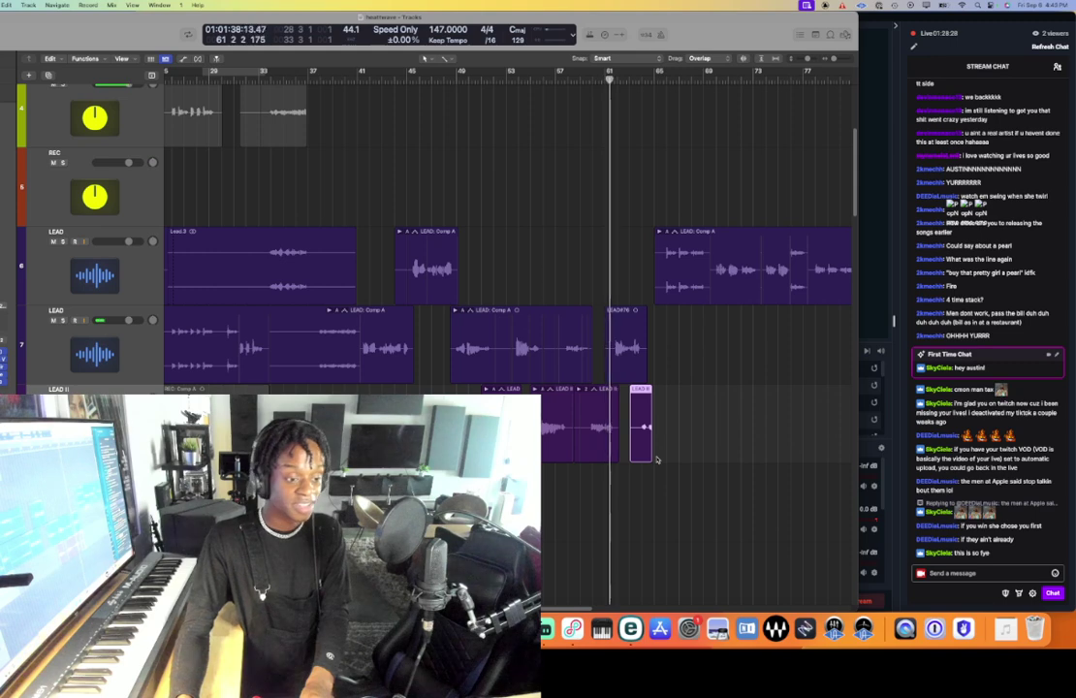
pyautogui.press('super+Right')
pyautogui.press('super+Right')
pyautogui.press('super+Right')
pyautogui.press('super+Right')
pyautogui.press('super+Right')
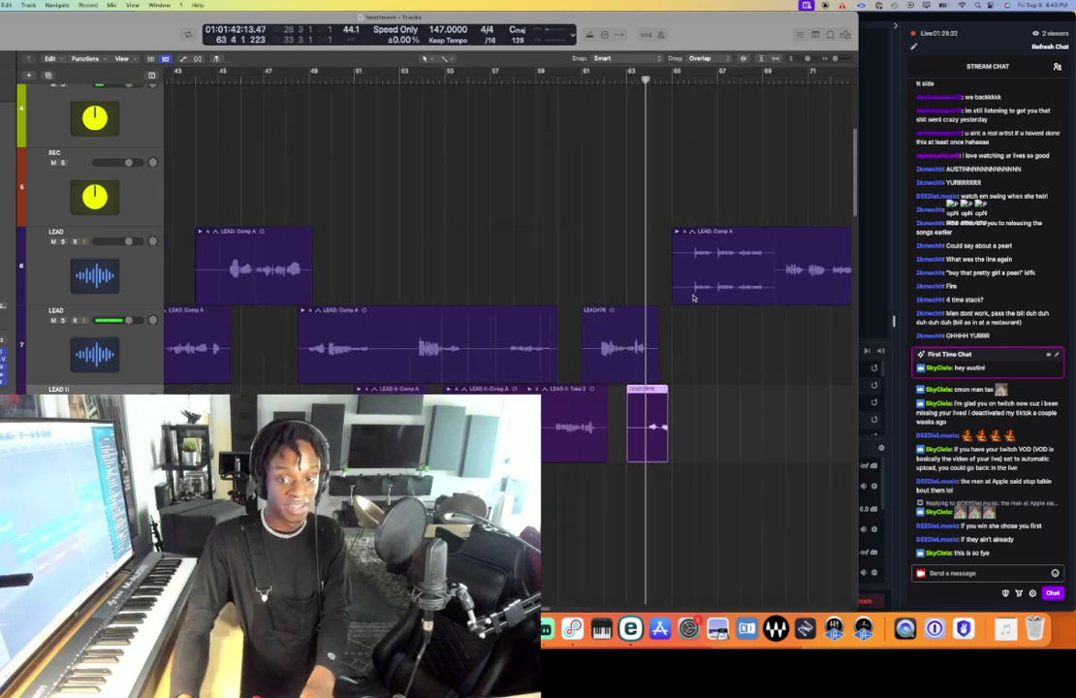
pyautogui.press('space')
# - Record a second take on LEAD II over the short phrase, from 63 1 1 to just before bar 66
pyautogui.moveTo(641, 80); pyautogui.dragTo(626, 80)
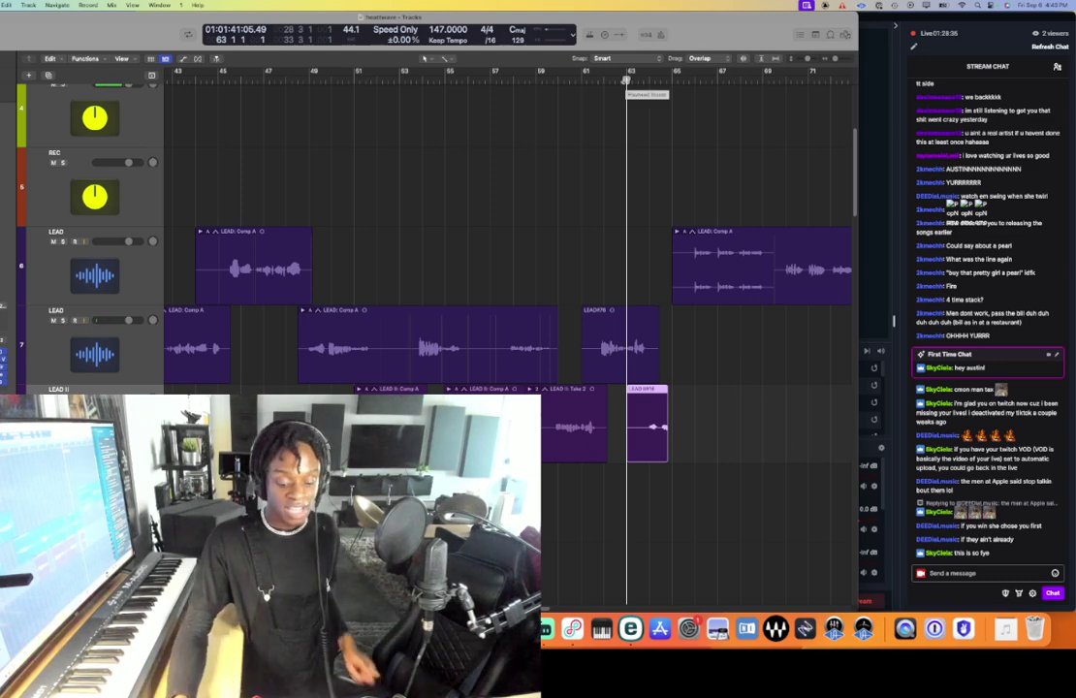
pyautogui.hscroll(1, 611, 269)
pyautogui.press('super+Right')
pyautogui.press('super+Right')
pyautogui.press('super+Right')
pyautogui.press('super+Right')
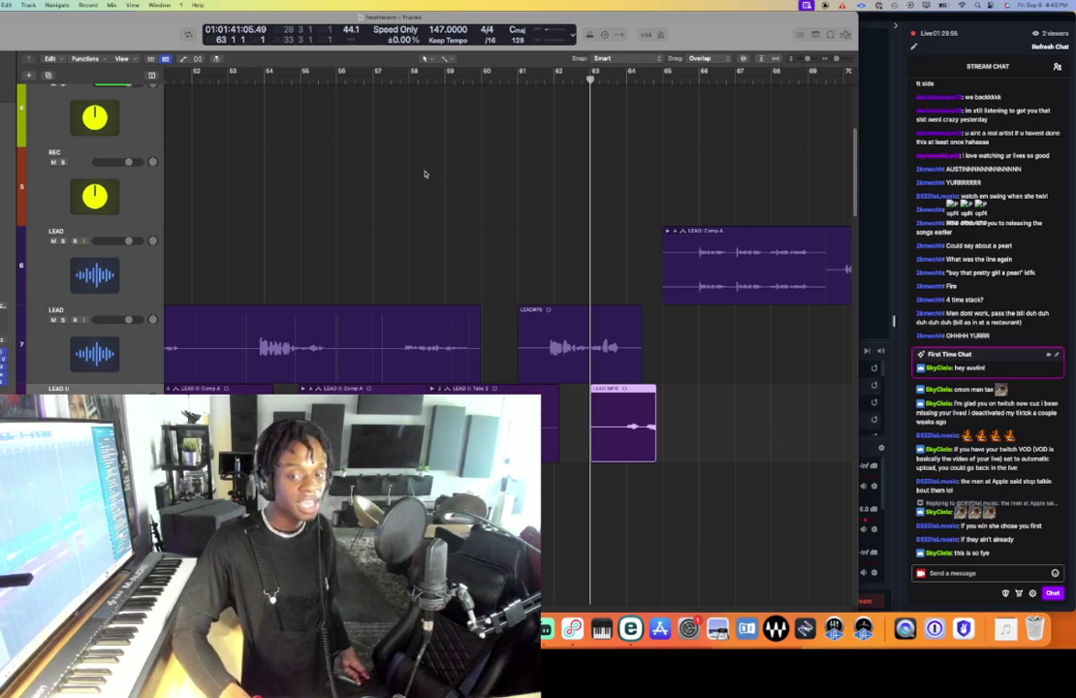
pyautogui.press('r')
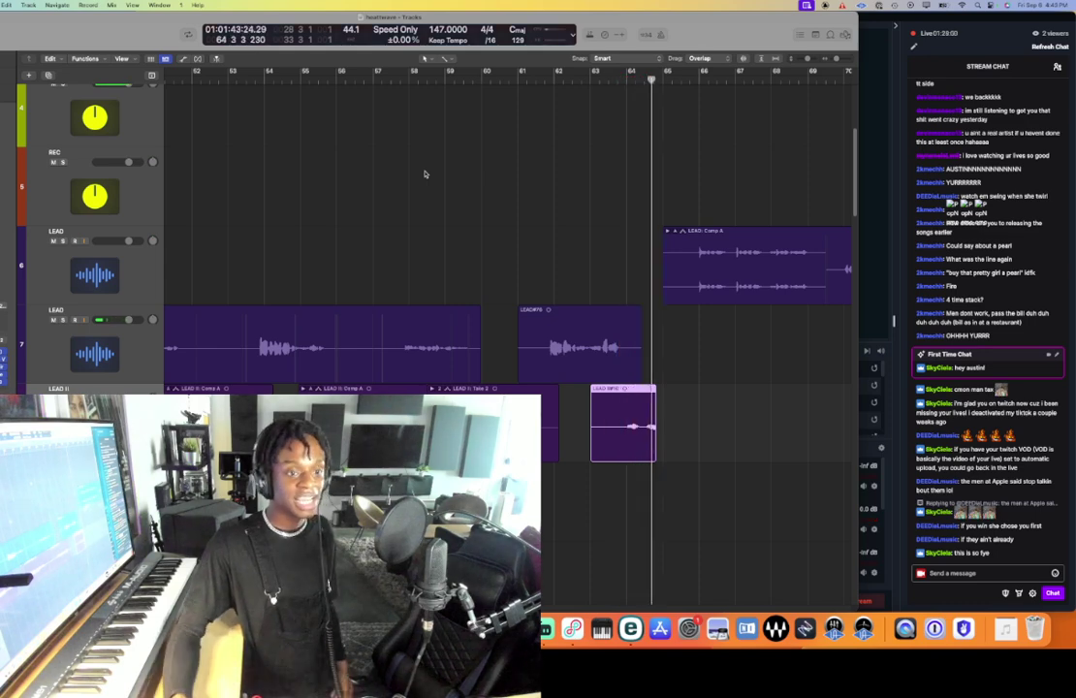
pyautogui.scroll(5, 425, 174)
pyautogui.scroll(-9, 621, 142)
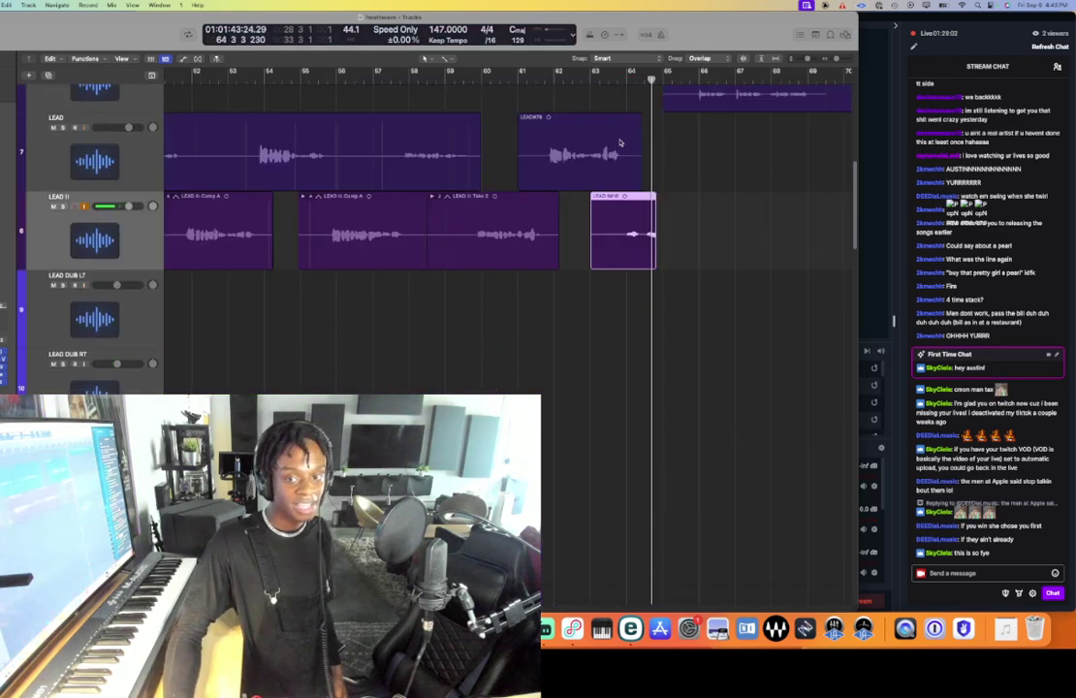
pyautogui.click(593, 82)
pyautogui.press('r')
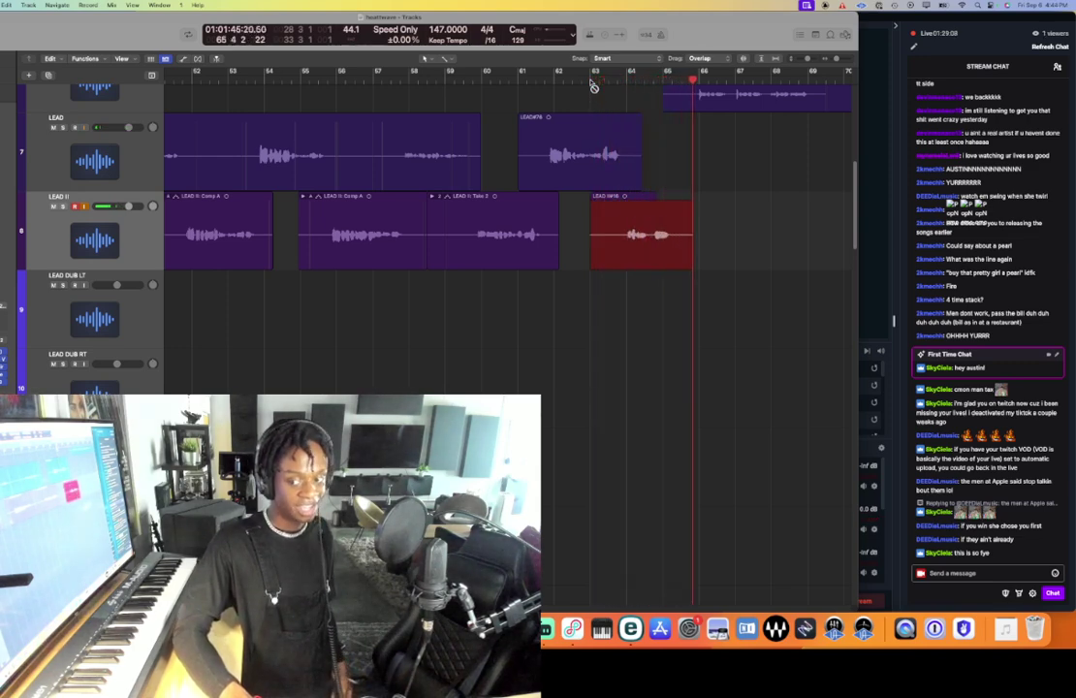
pyautogui.press('space')
# - Play back the new LEAD II take from bar 63 into the following LEAD phrases, and collapse its take folder
pyautogui.click(591, 80)
pyautogui.press('space')
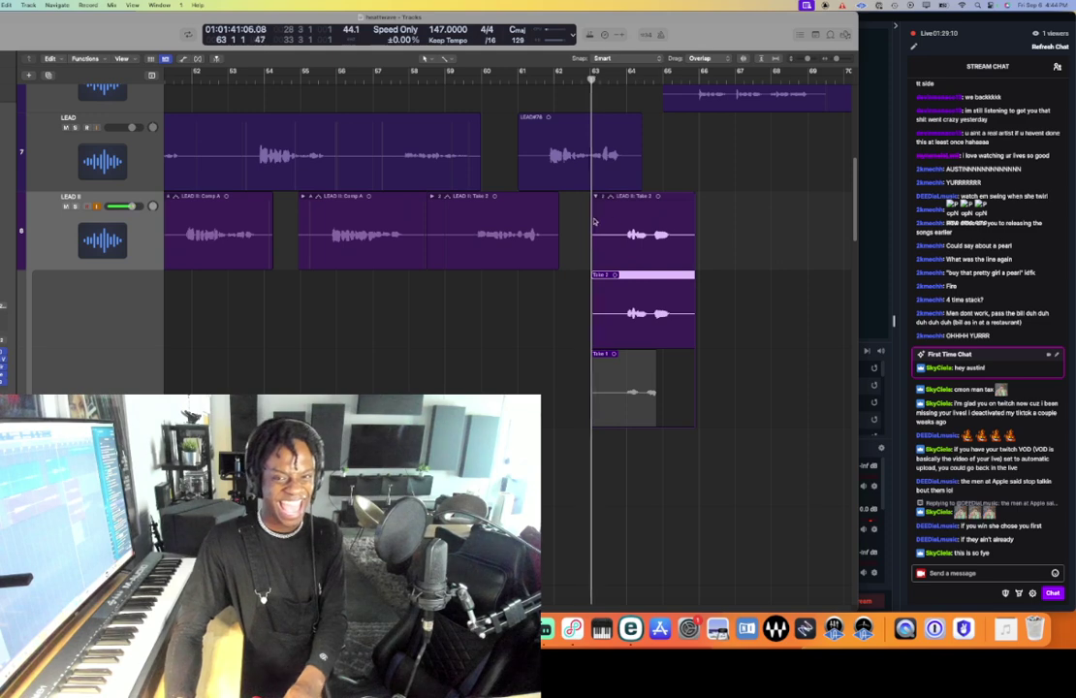
pyautogui.click(596, 197)
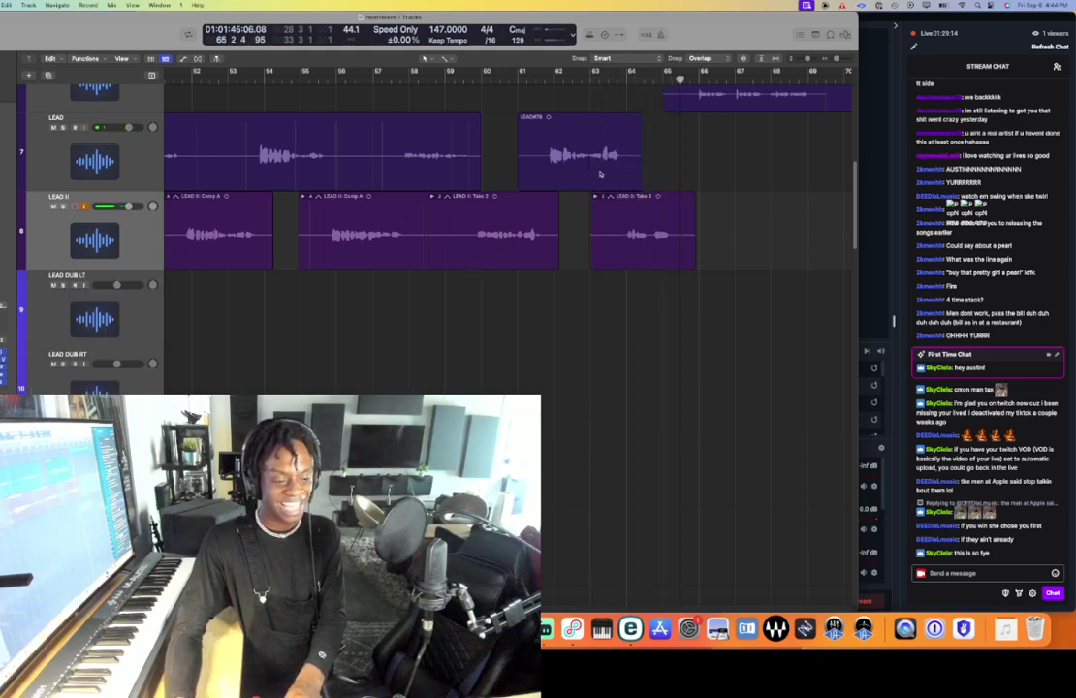
pyautogui.scroll(-3, 572, 196)
pyautogui.scroll(-3, 572, 196)
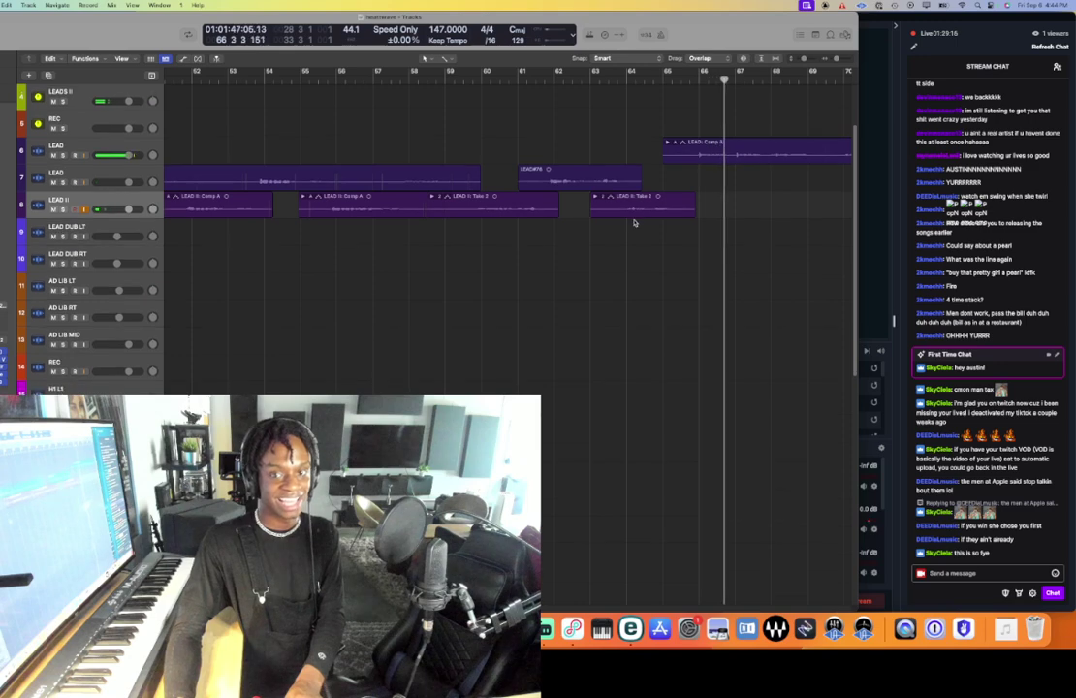
pyautogui.hscroll(5, 417, 221)
# - Open the take folder on the first LEAD track at bar 65 and choose Take 1 for the section from about bar 69 to 73
pyautogui.click(369, 158)
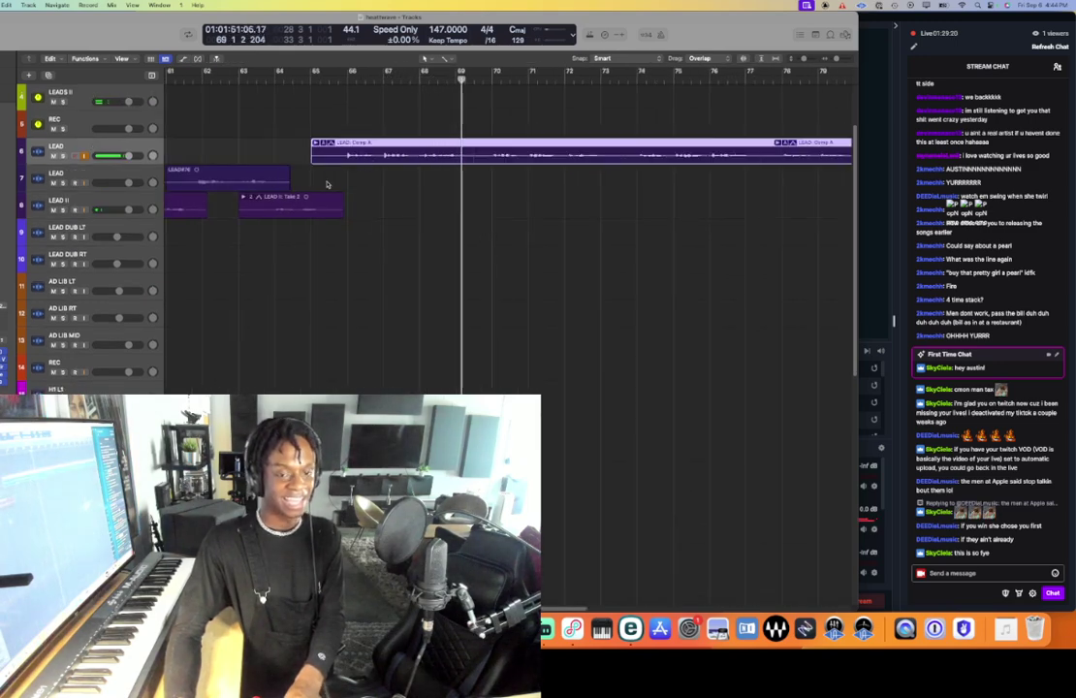
pyautogui.doubleClick(472, 160)
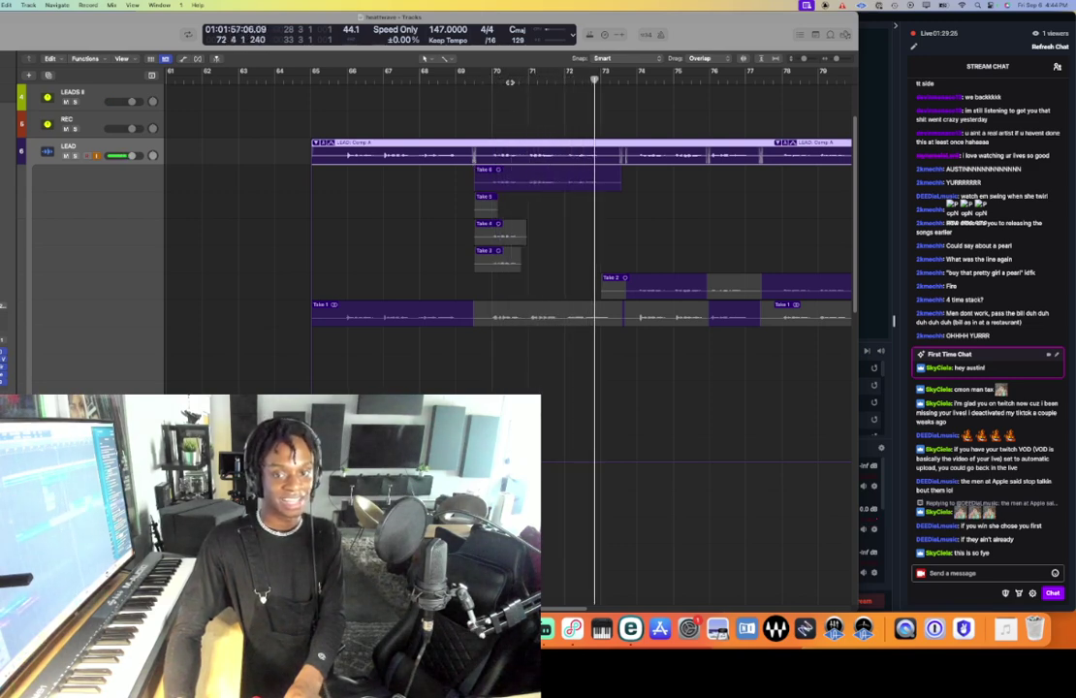
pyautogui.click(510, 81)
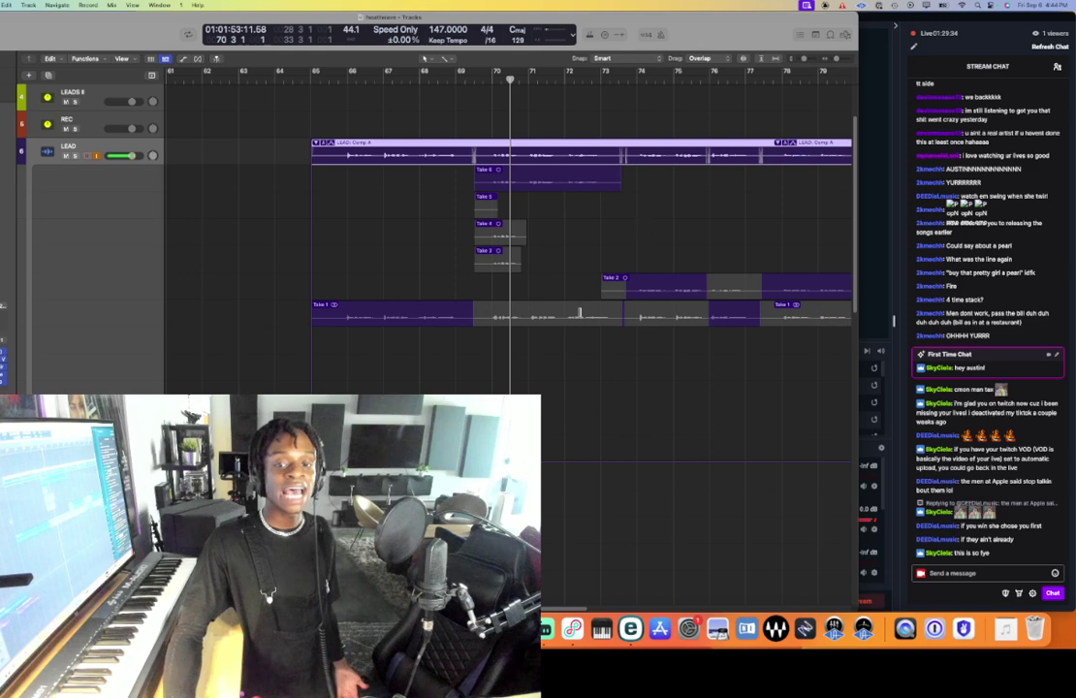
pyautogui.click(579, 312)
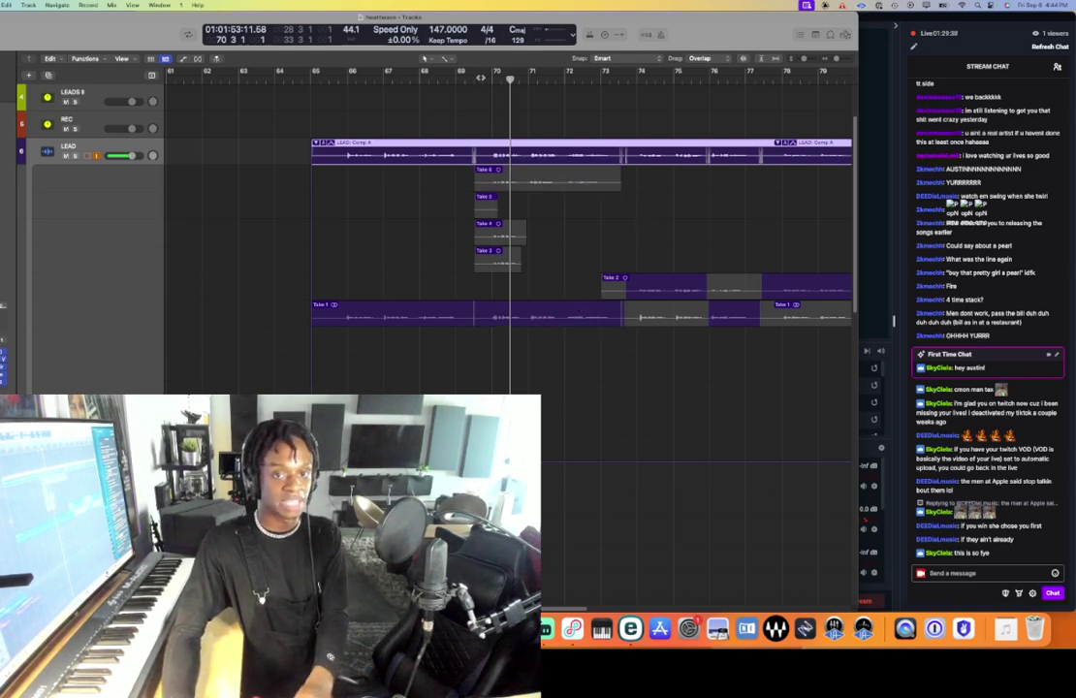
# - Play back the revised LEAD comp from about the middle of bar 69 to about bar 71
pyautogui.click(476, 80)
pyautogui.press('space')
pyautogui.press('super+Down')
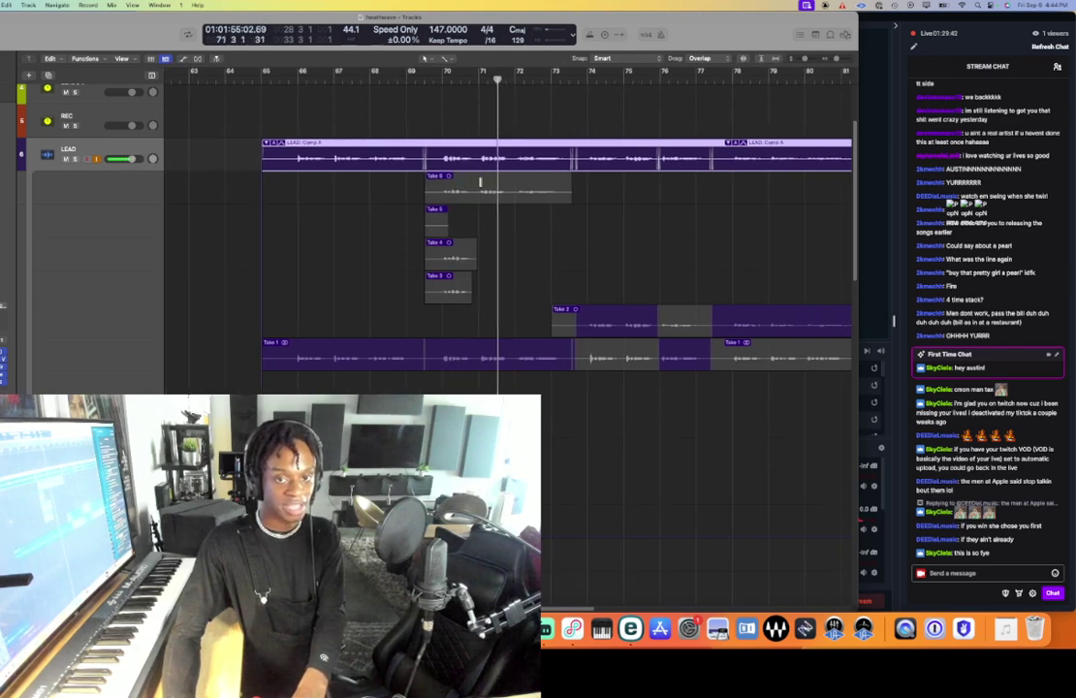
# - Record a new take on the first LEAD track from 71 4 1 1 to about 73 3, and collapse the take folder
pyautogui.click(506, 79)
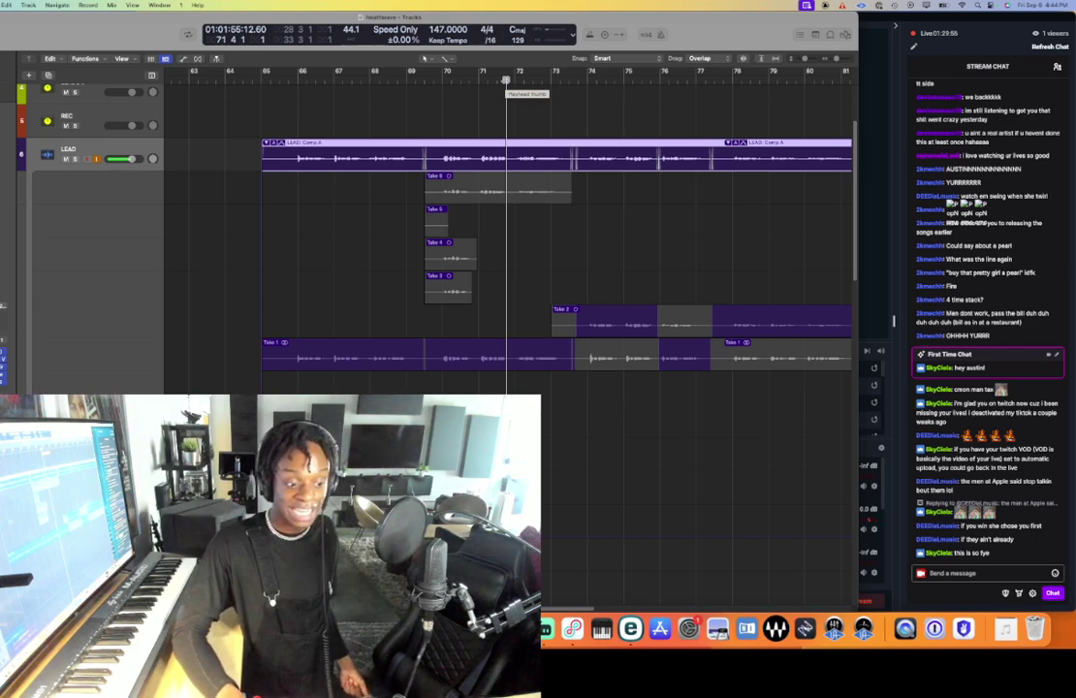
pyautogui.press('r')
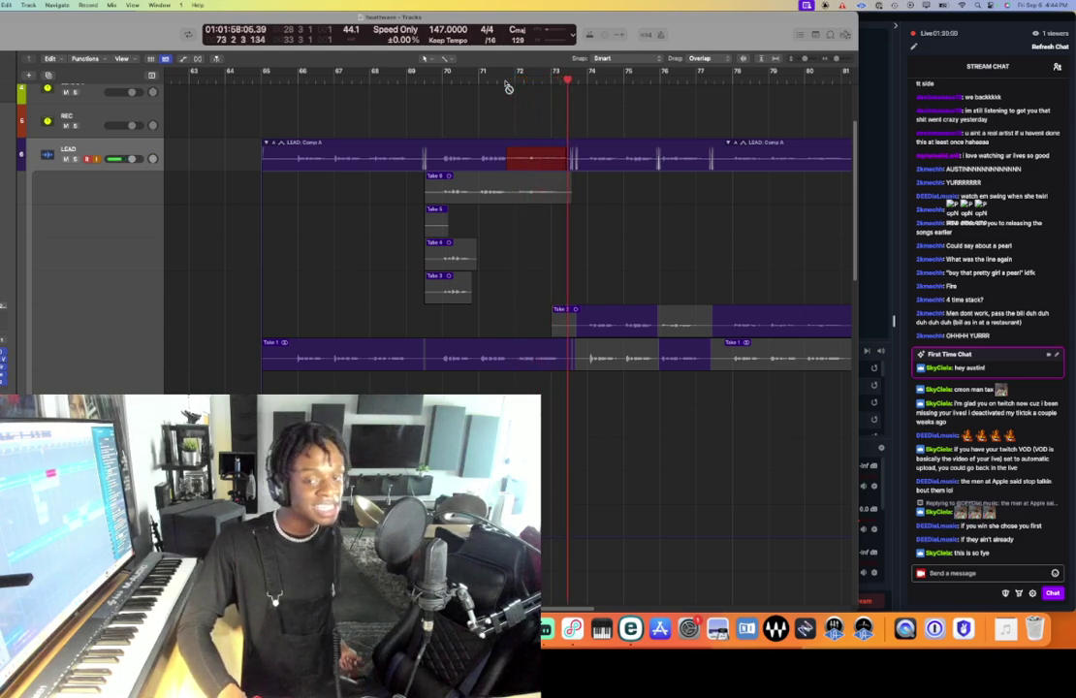
pyautogui.press('space')
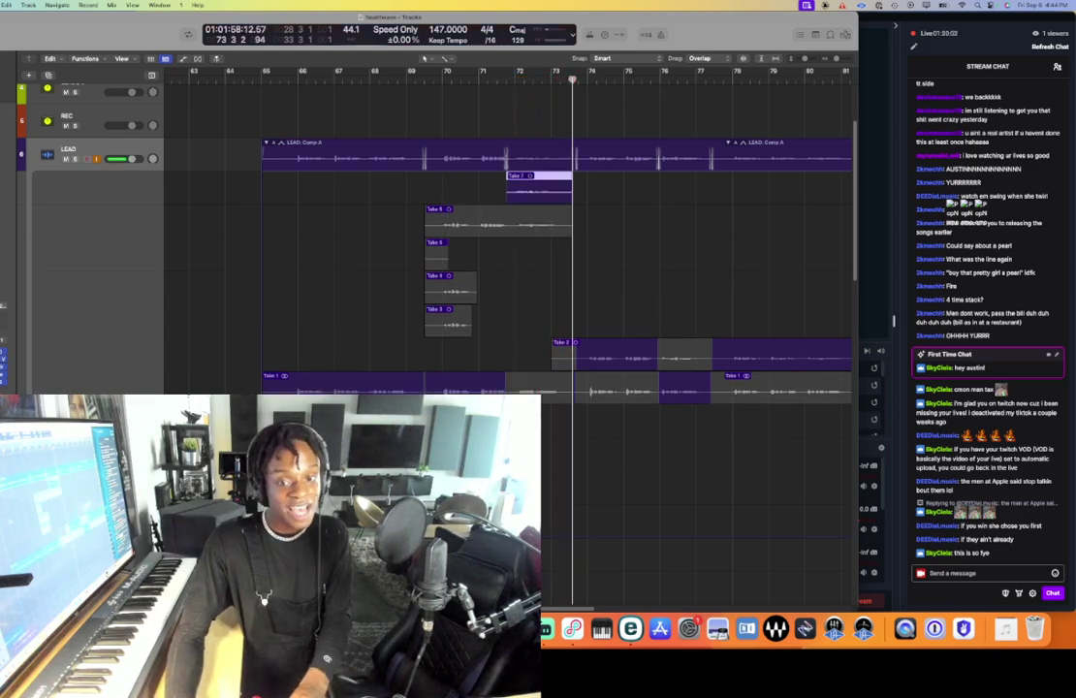
pyautogui.doubleClick(463, 150)
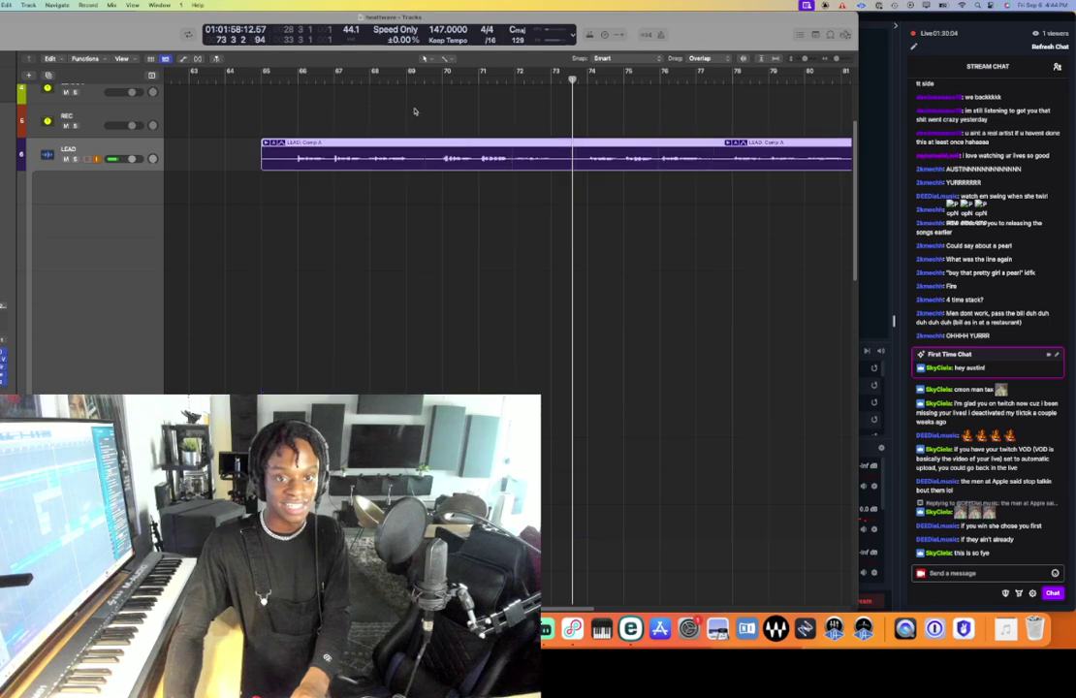
# - Record a new take on the first LEAD track from 70 4 1 1 to about bar 72, and trim its comp section to start just before bar 71
pyautogui.click(446, 78)
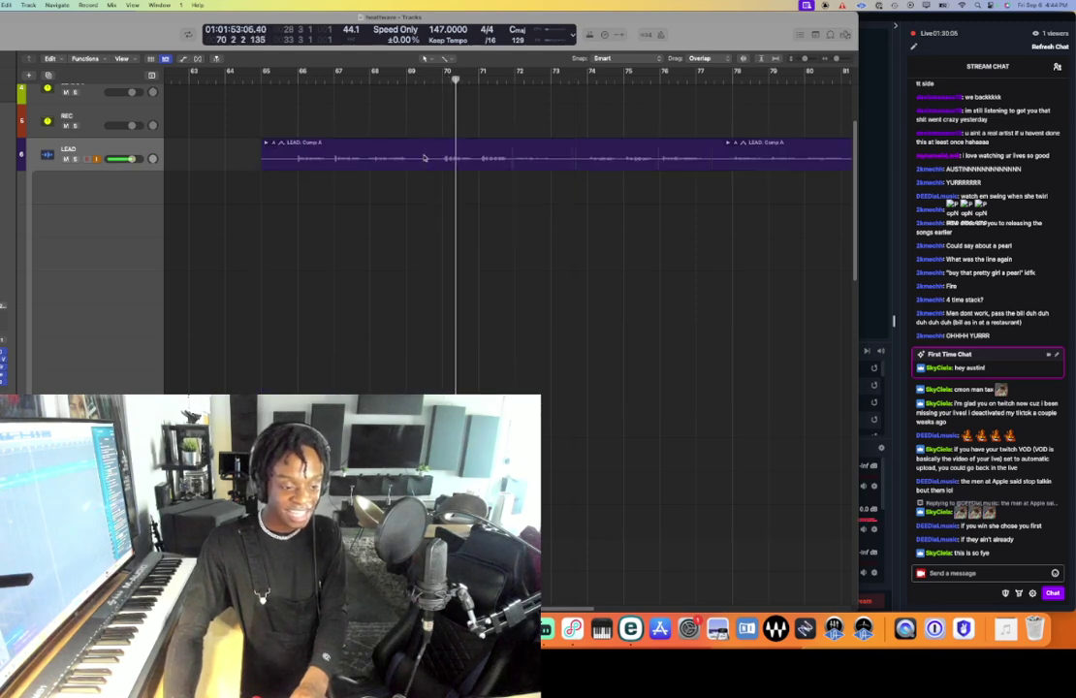
pyautogui.click(470, 80)
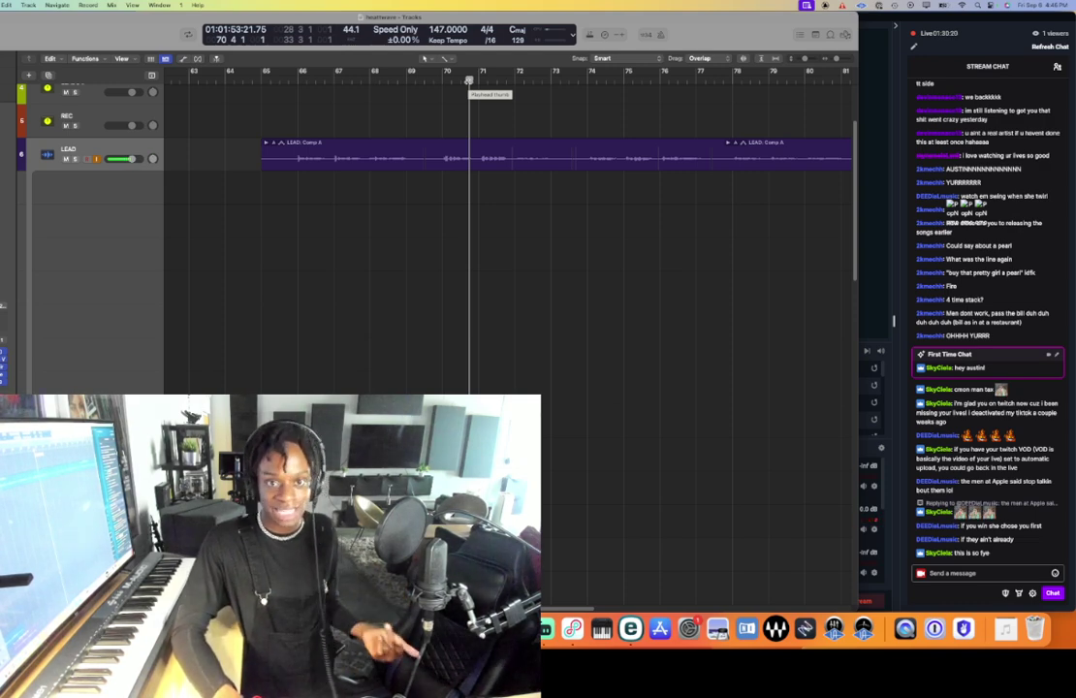
pyautogui.press('r')
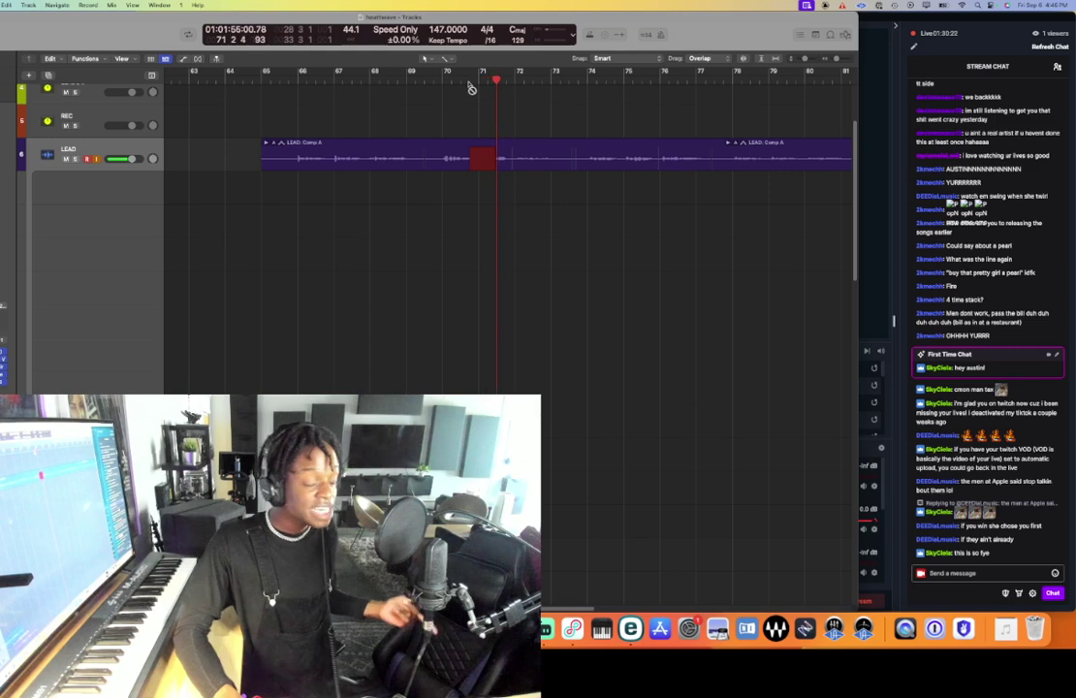
pyautogui.press('space')
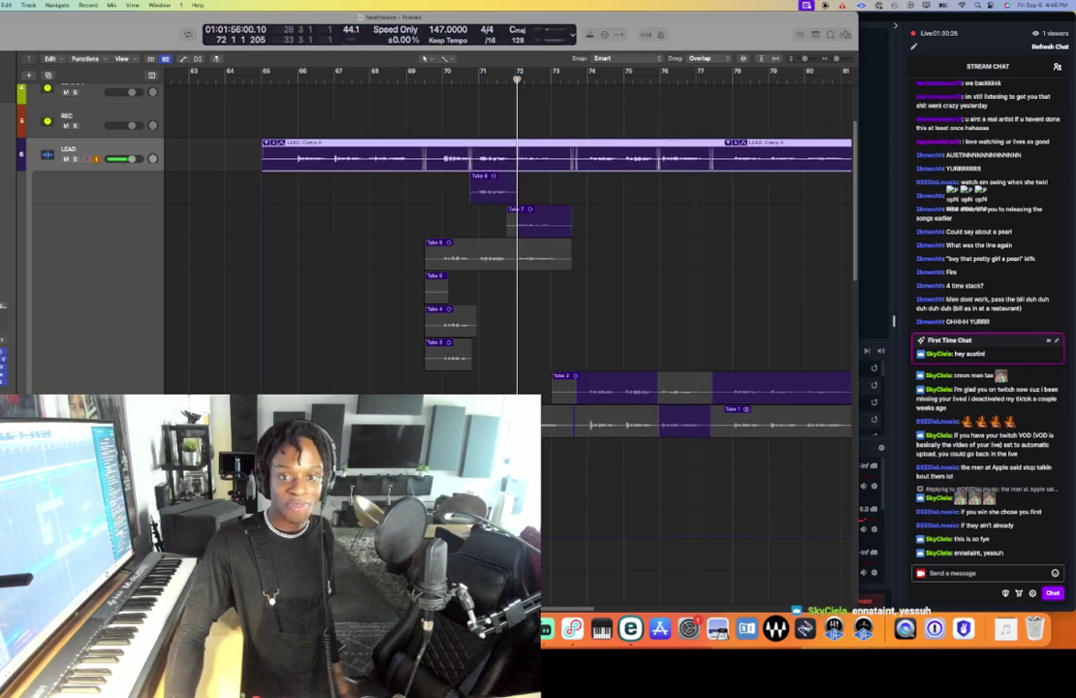
pyautogui.moveTo(518, 217); pyautogui.dragTo(519, 218)
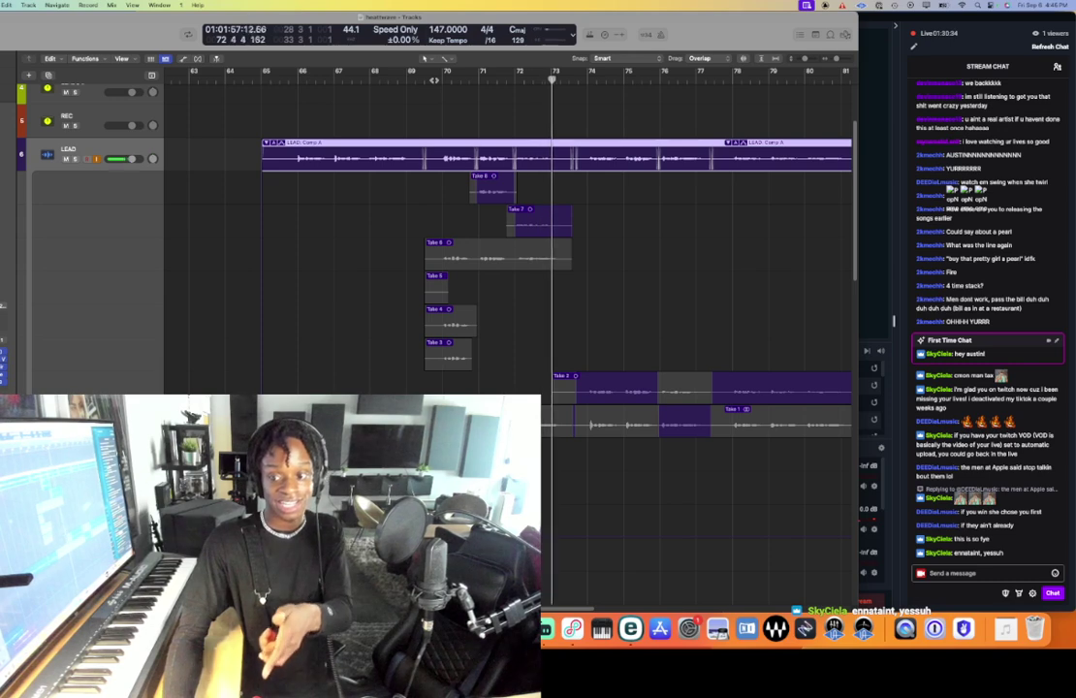
# - Record another LEAD take from 71 4 1 1 to about 73 3, and move its comp boundary with Take 8 to just before bar 72
pyautogui.click(505, 82)
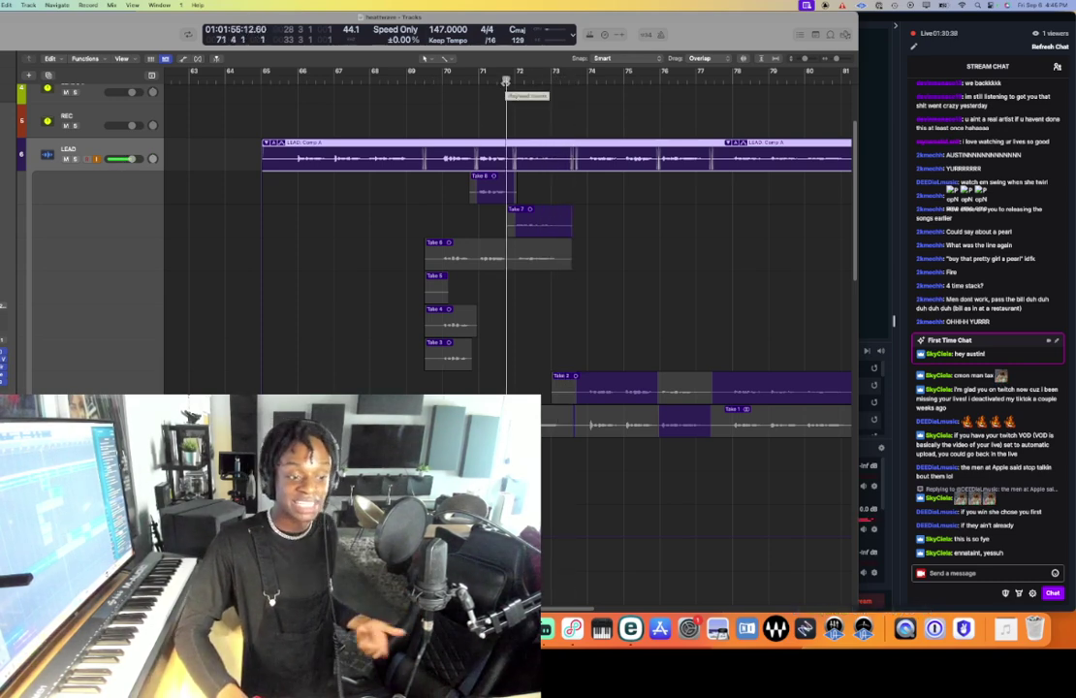
pyautogui.press('r')
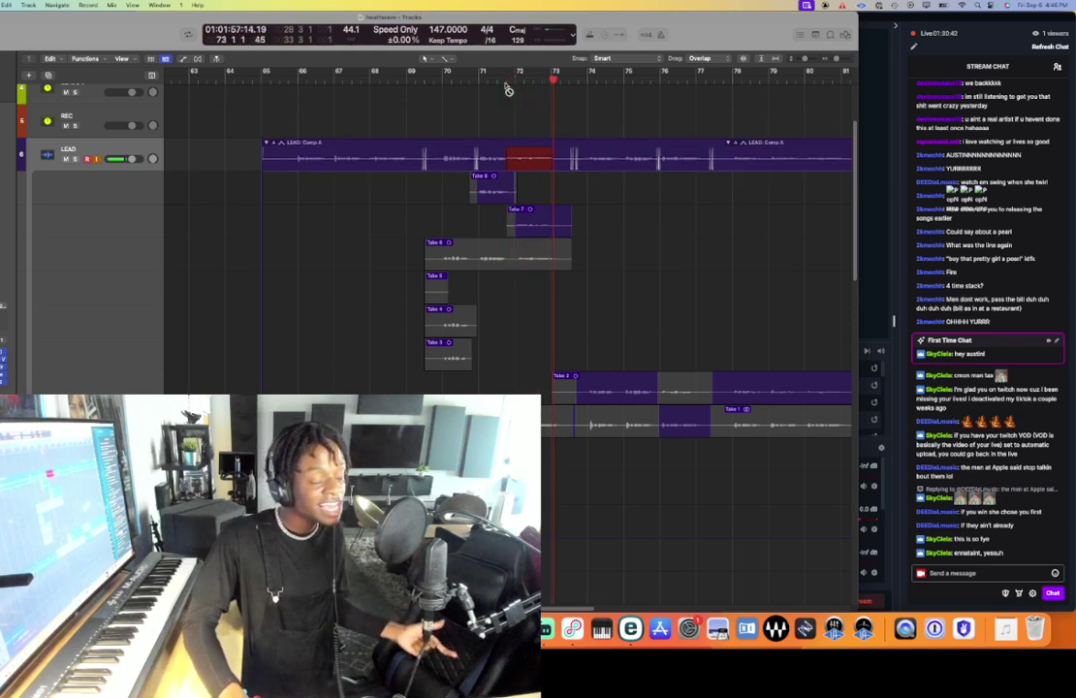
pyautogui.press('space')
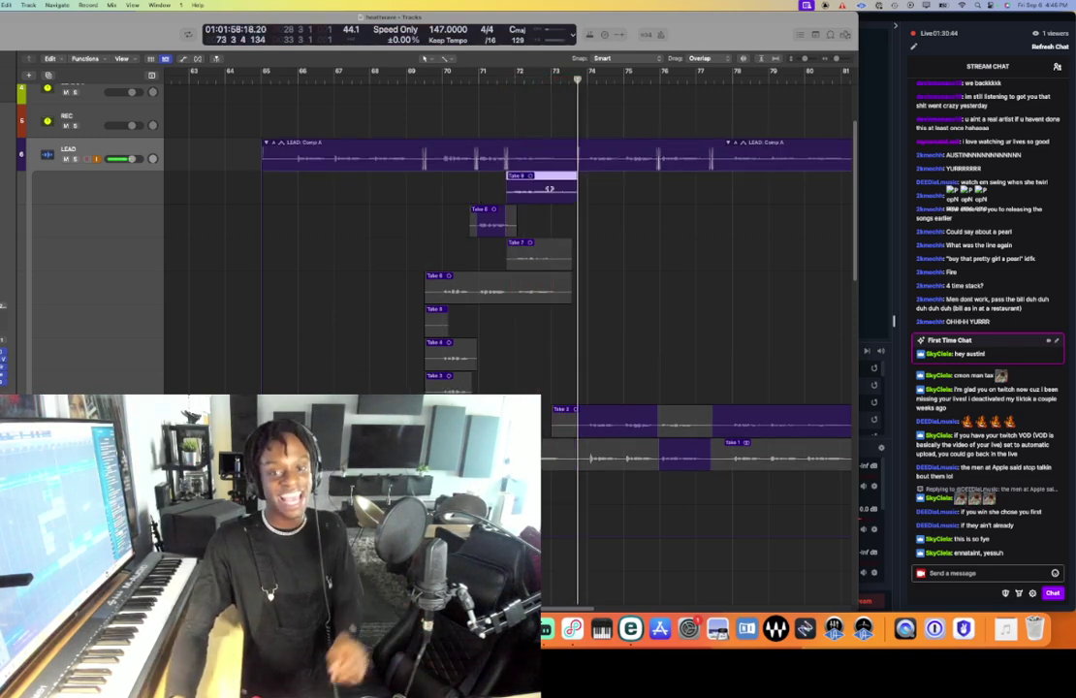
pyautogui.moveTo(500, 209); pyautogui.dragTo(507, 208)
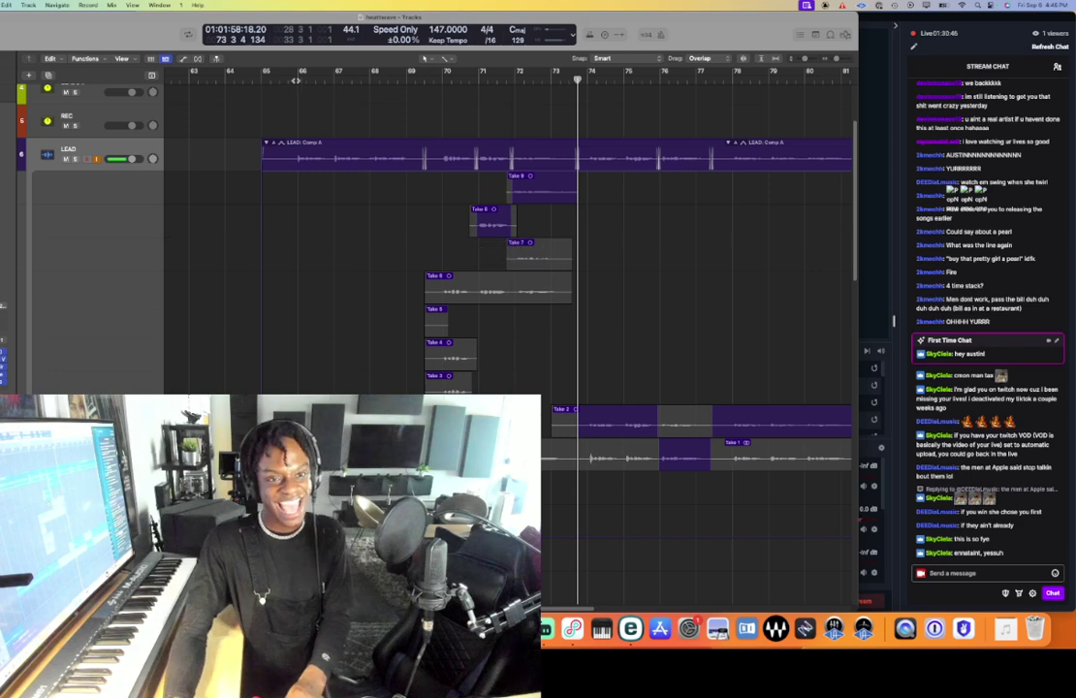
# - Record a new take of the opening phrases on the first LEAD track from bar 65 to about 69 3
pyautogui.click(294, 80)
pyautogui.scroll(-4, 407, 223)
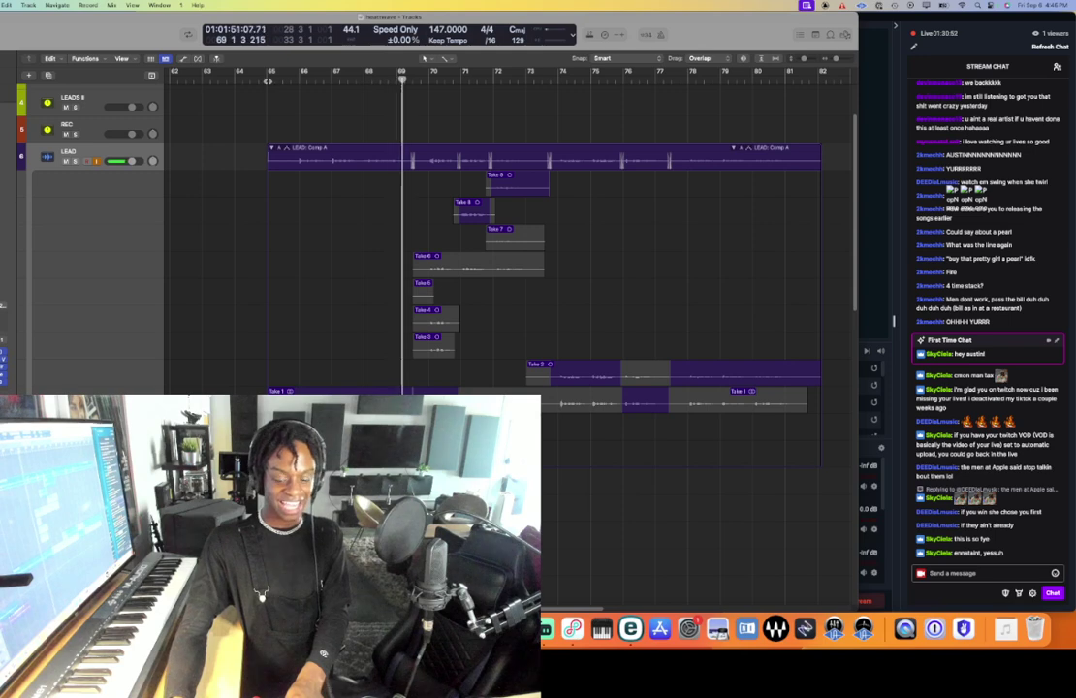
pyautogui.click(276, 81)
pyautogui.press('f')
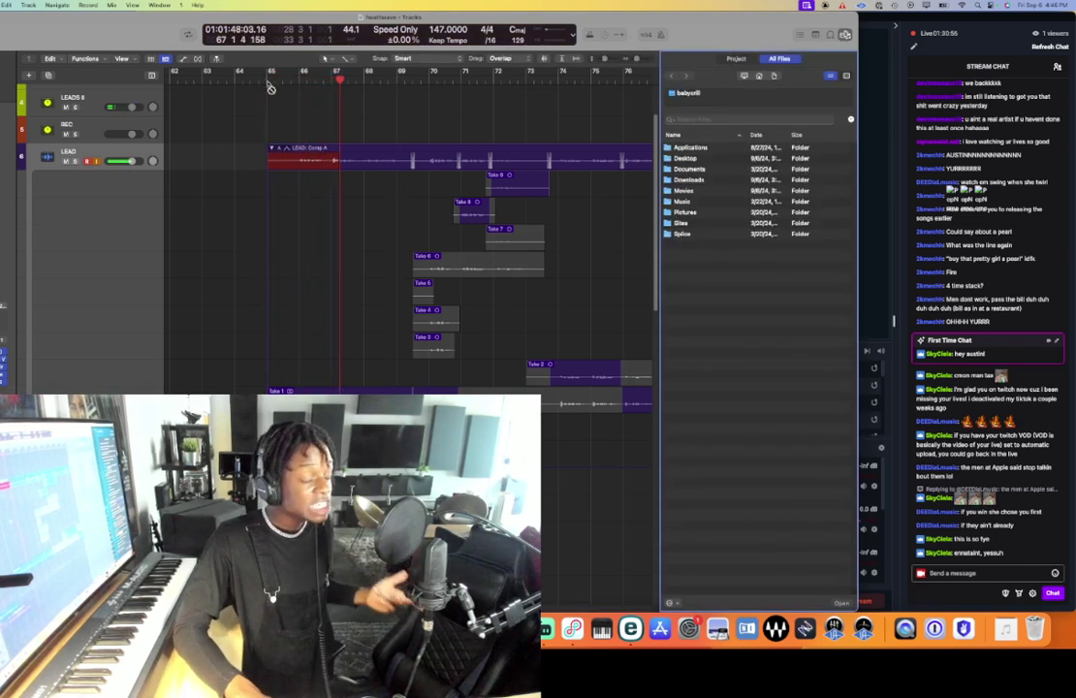
pyautogui.press('e')
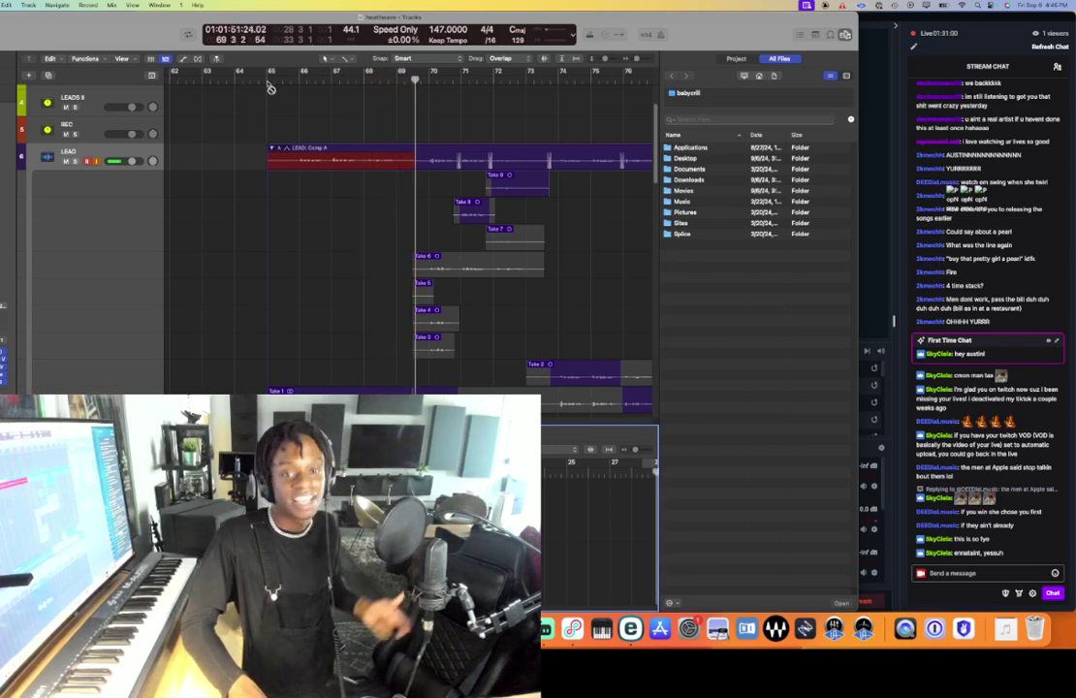
pyautogui.press('space')
# - Play back Take 10 from 65 1 1 1, close the audio editor and file browser, and collapse the LEAD take folder
pyautogui.click(268, 82)
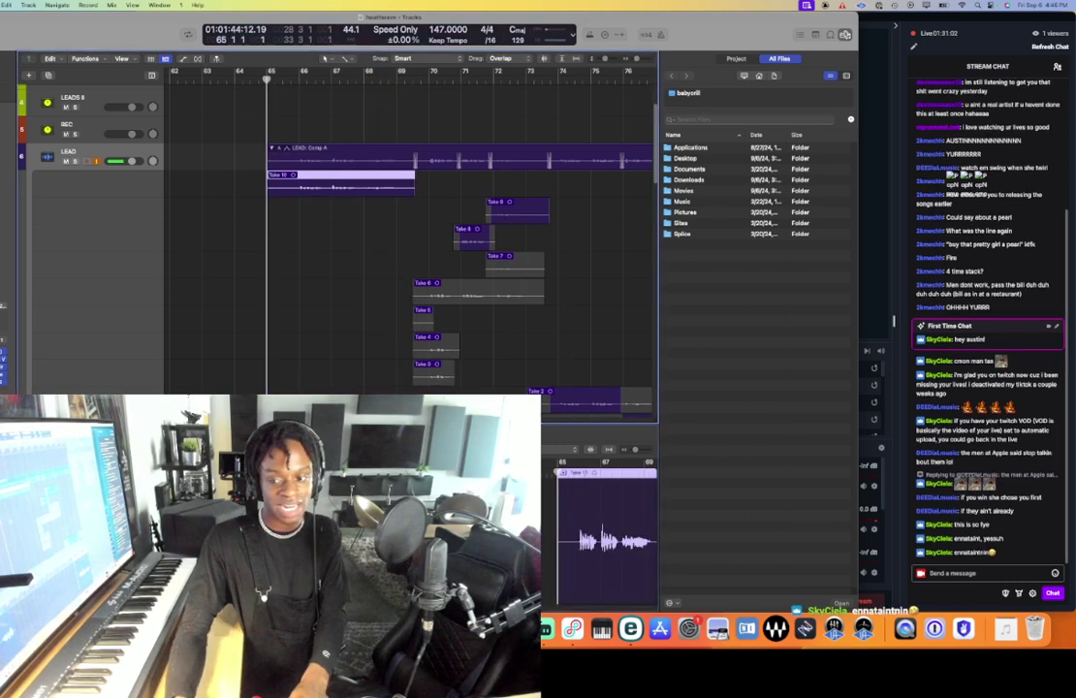
pyautogui.press('e')
pyautogui.press('space')
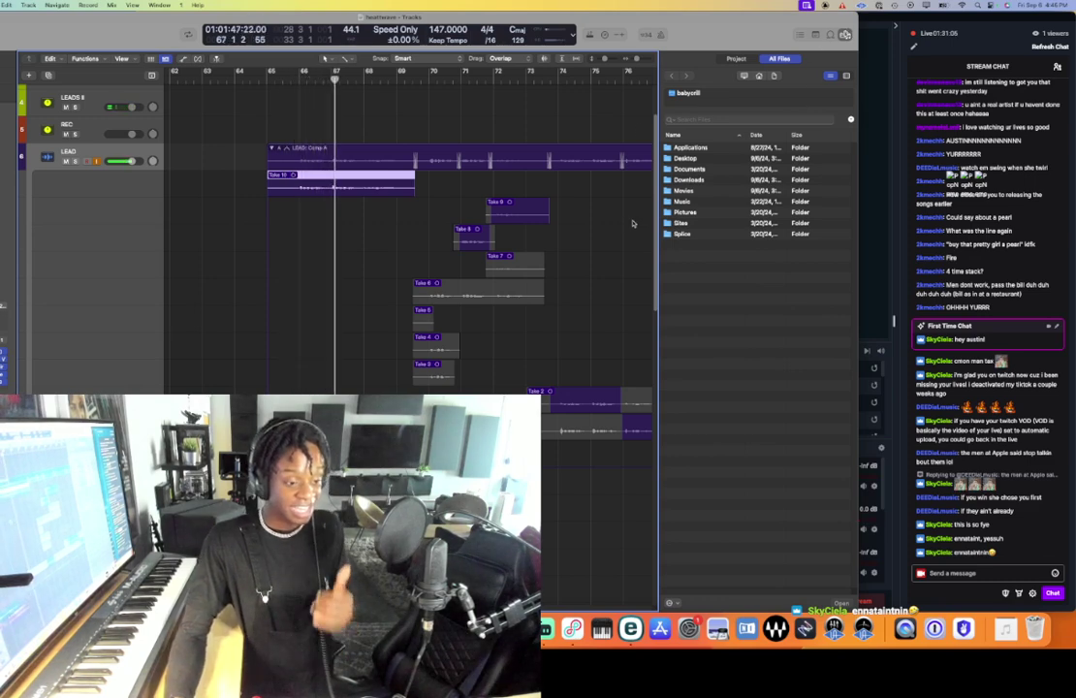
pyautogui.hscroll(-1, 471, 297)
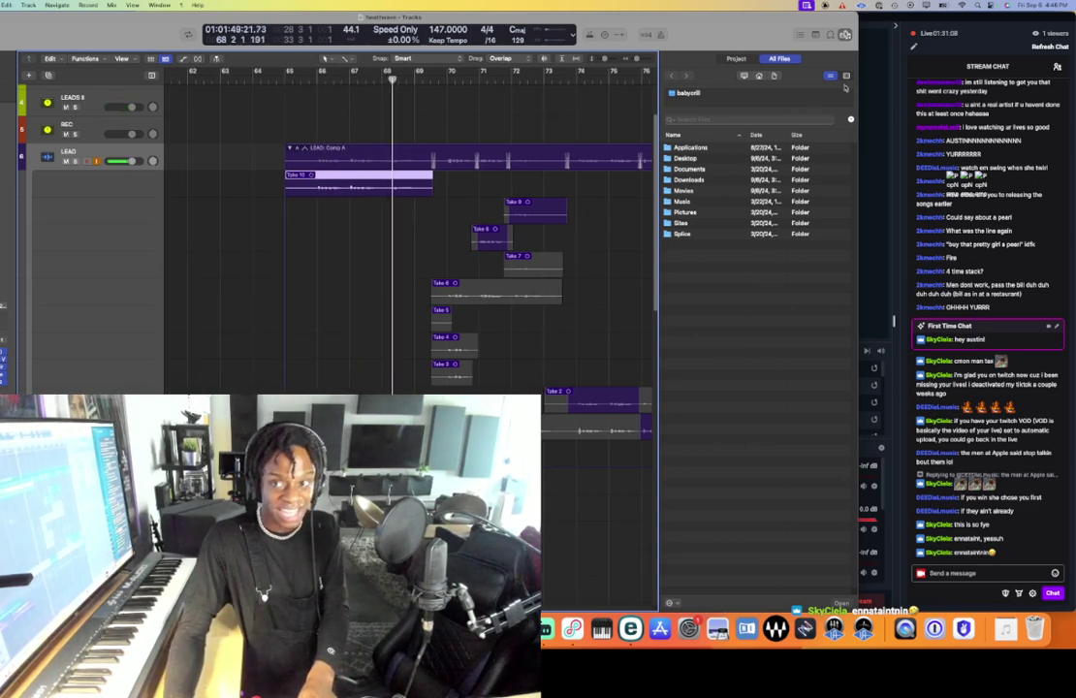
pyautogui.click(846, 36)
pyautogui.doubleClick(478, 149)
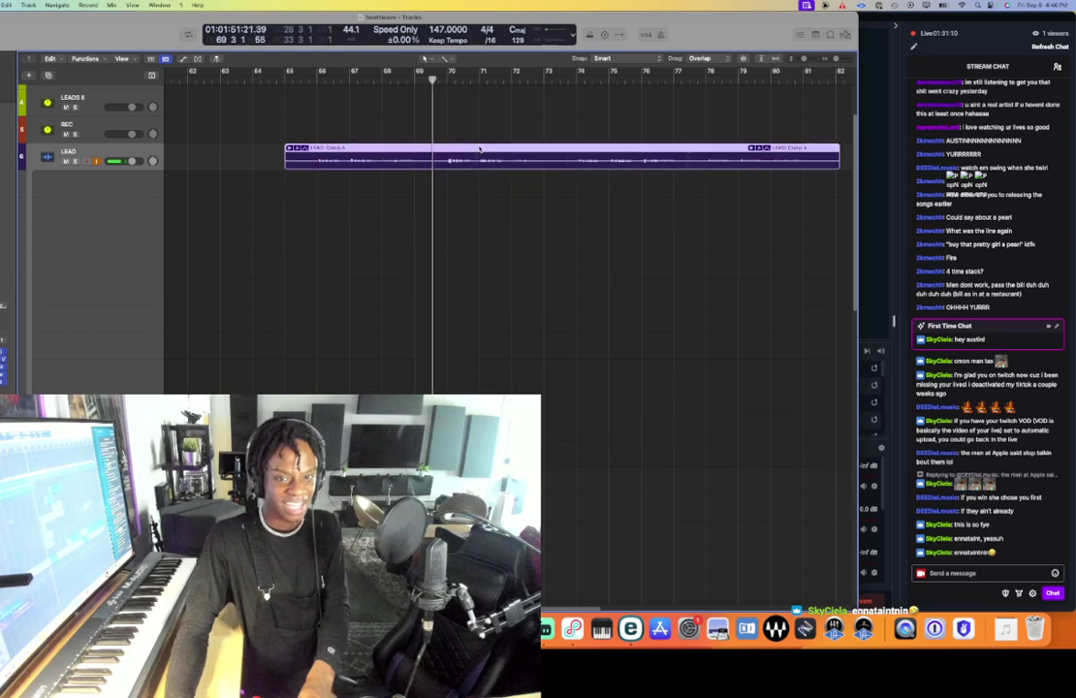
# - Examine the LEAD comp's enlarged waveform and its neighbouring regions while playback runs on to about bar 84
pyautogui.scroll(3, 502, 176)
pyautogui.scroll(8, 503, 177)
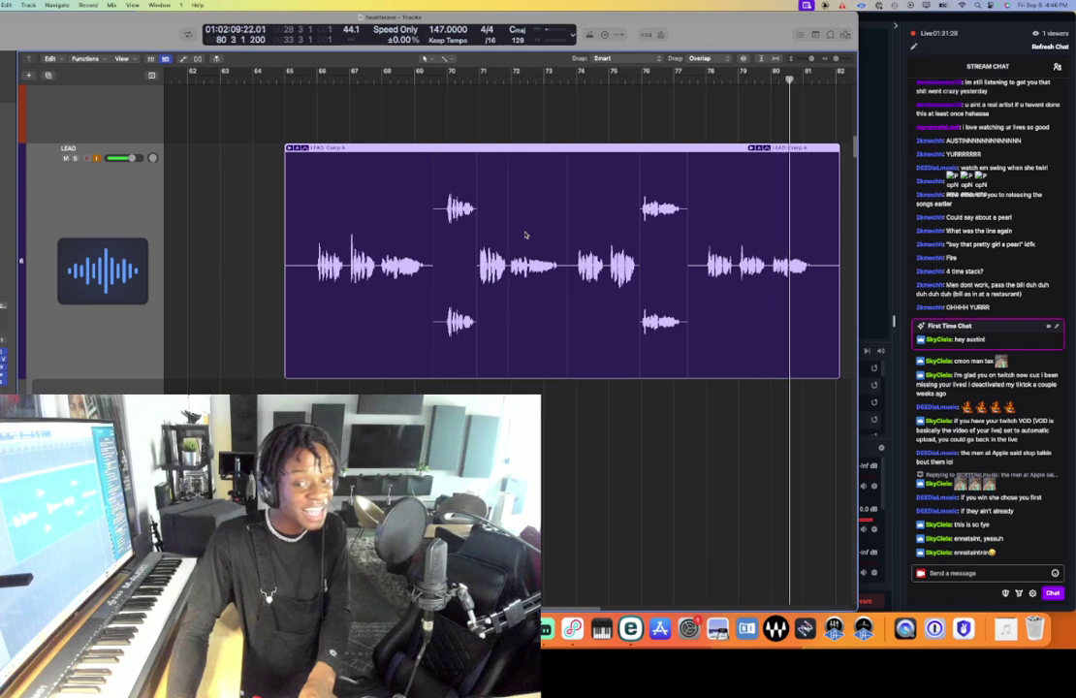
pyautogui.press('z')
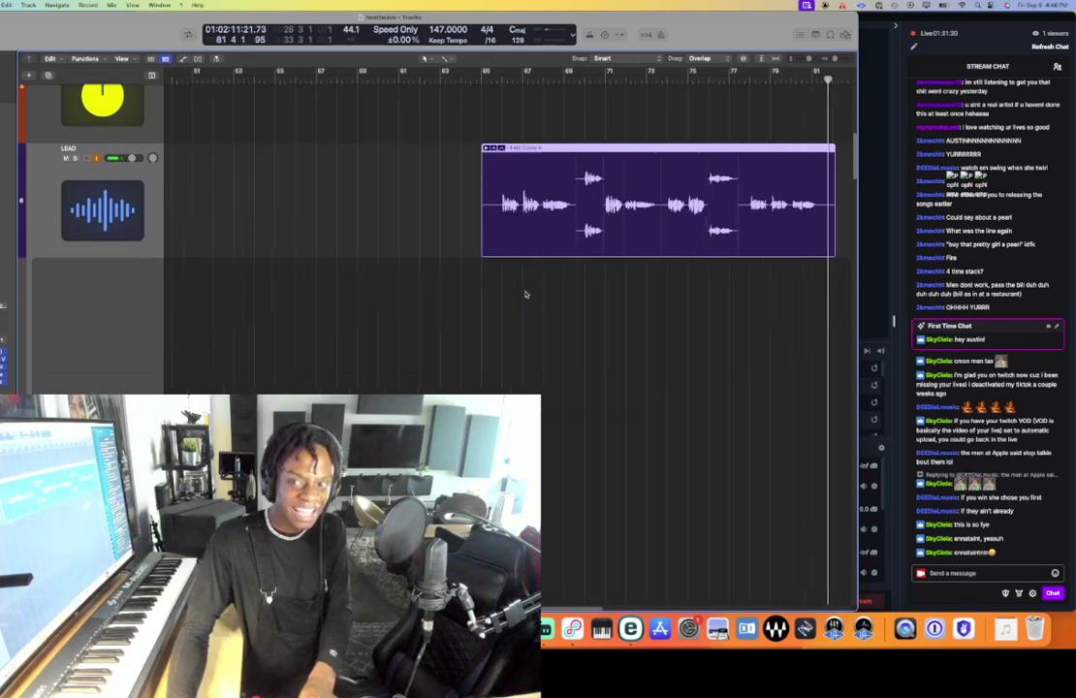
pyautogui.press('super+Left')
pyautogui.click(379, 149)
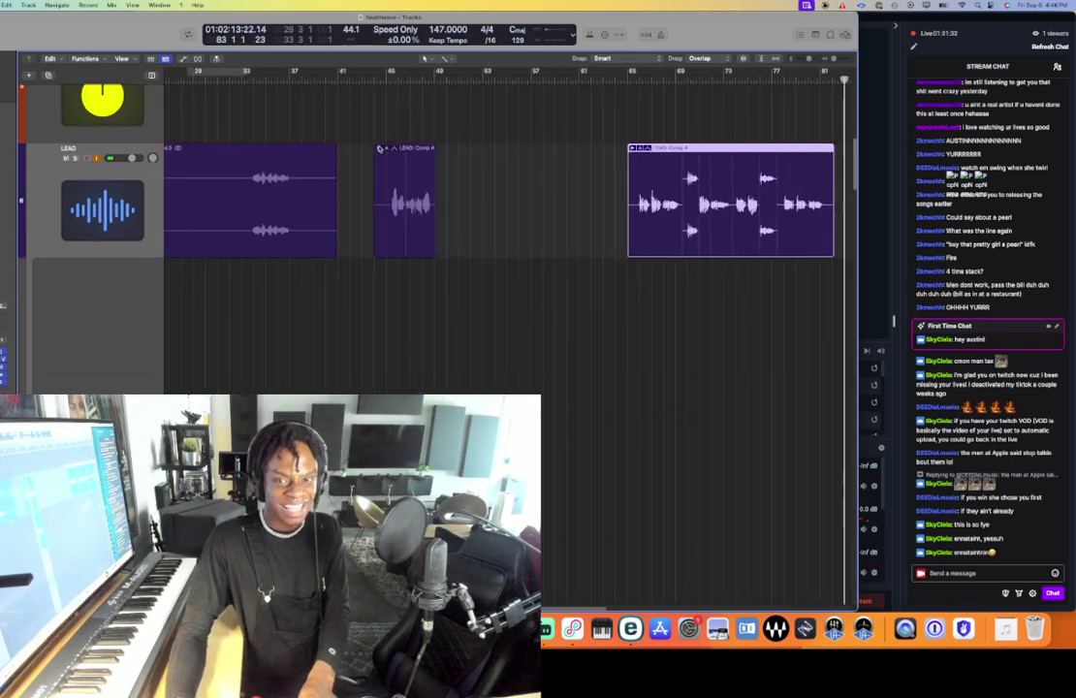
pyautogui.hscroll(5, 538, 235)
pyautogui.scroll(-2, 524, 252)
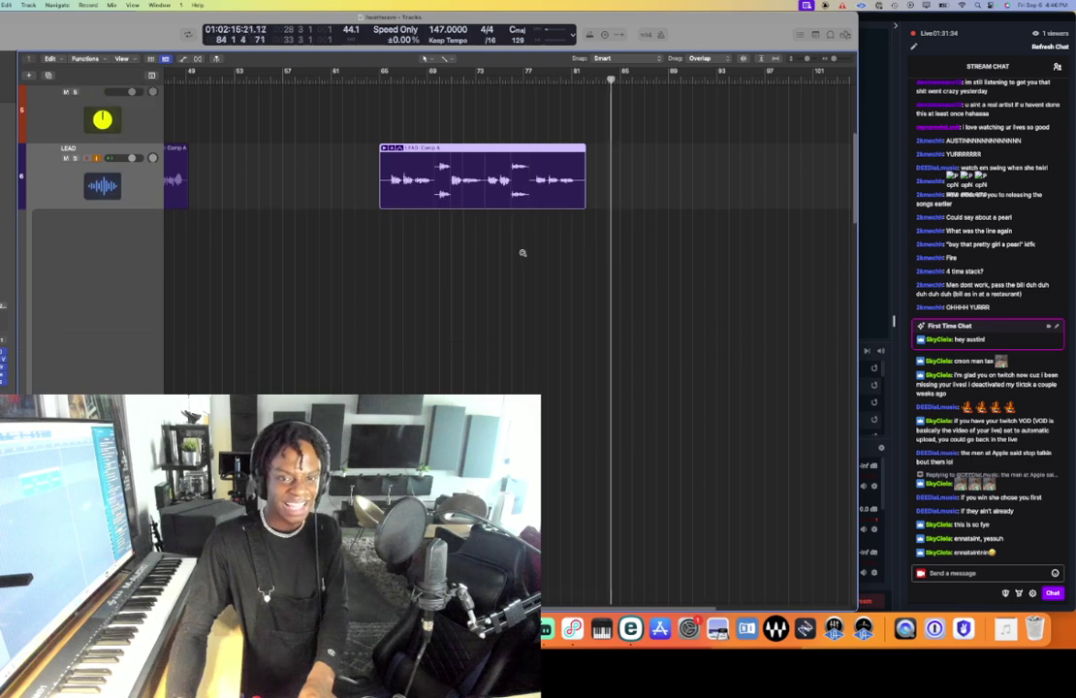
pyautogui.scroll(-2, 522, 252)
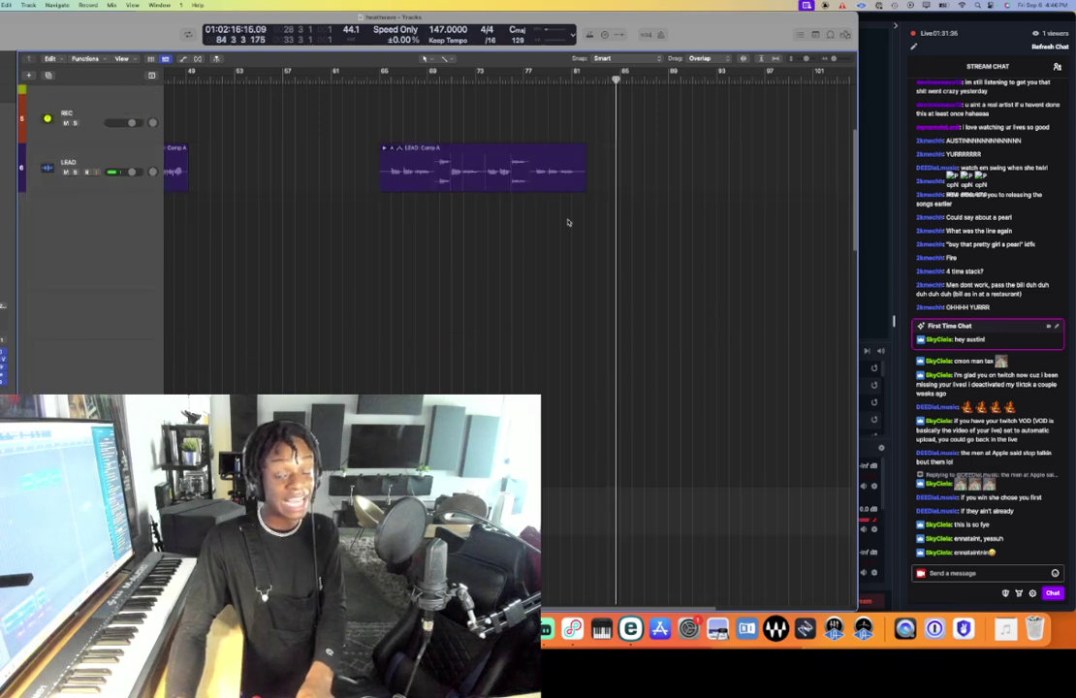
pyautogui.scroll(-3, 568, 222)
pyautogui.scroll(2, 568, 222)
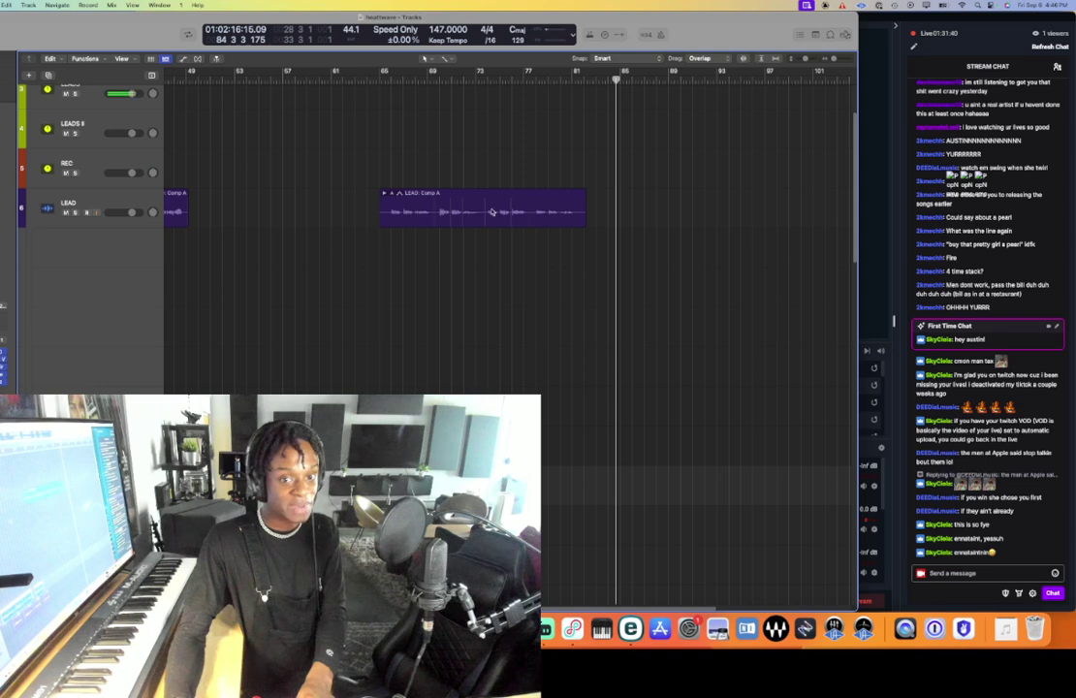
pyautogui.scroll(2, 487, 212)
# - Play back the LEAD comp from bar 70, select its track, and record a new take from about bar 71 to 73 3
pyautogui.click(357, 79)
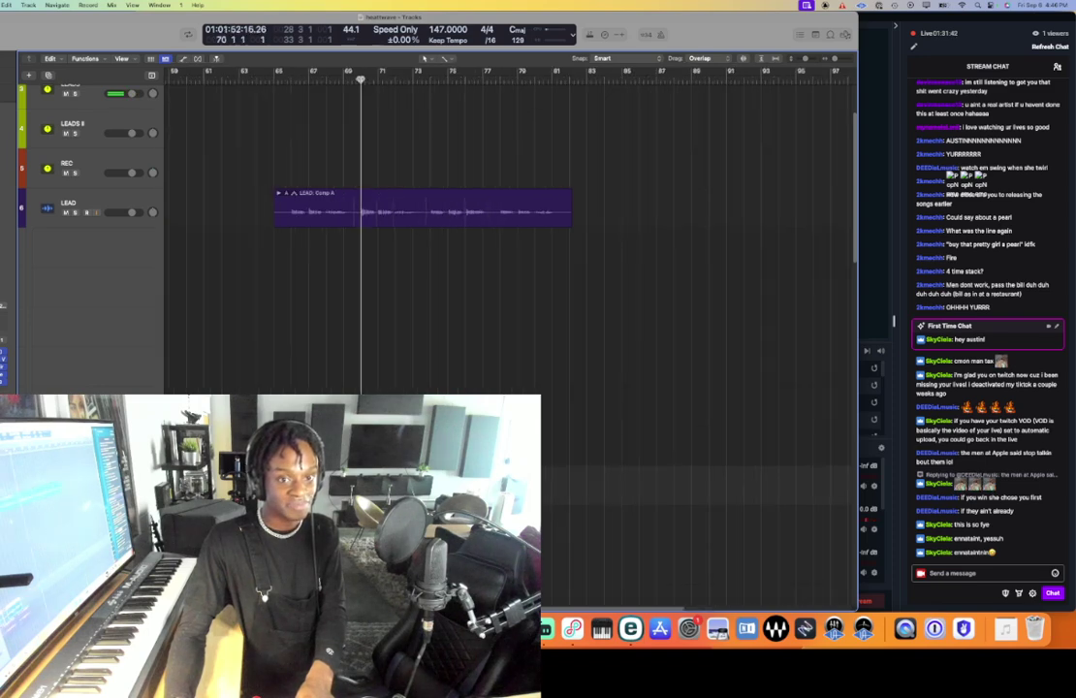
pyautogui.click(76, 209)
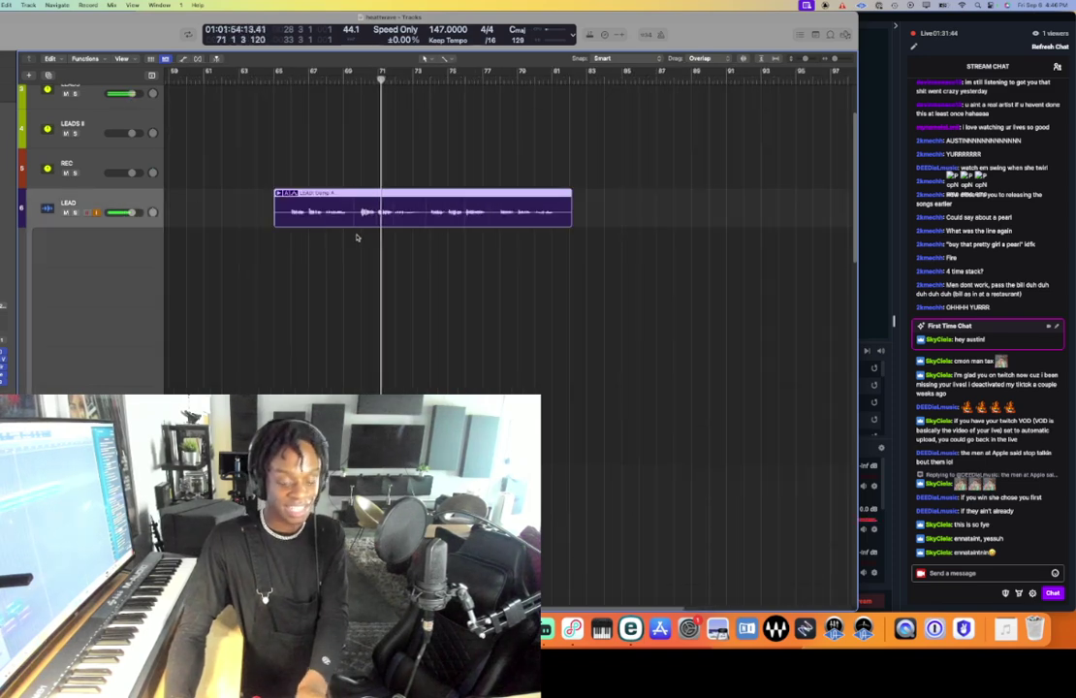
pyautogui.scroll(-1, 357, 235)
pyautogui.scroll(2, 357, 235)
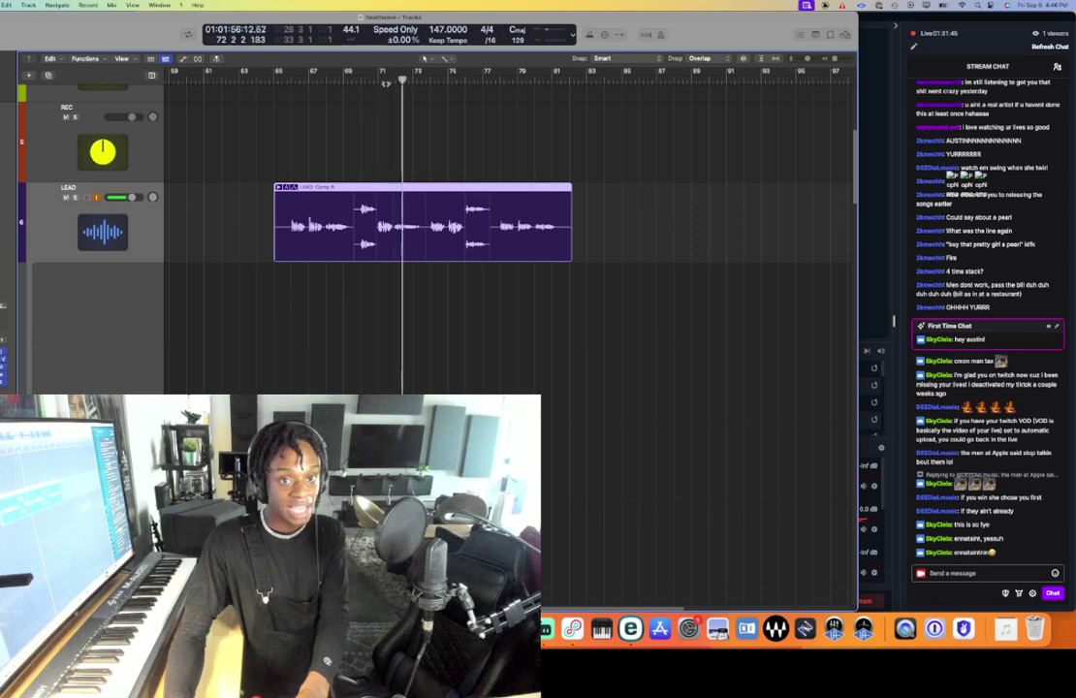
pyautogui.click(386, 81)
pyautogui.press('r')
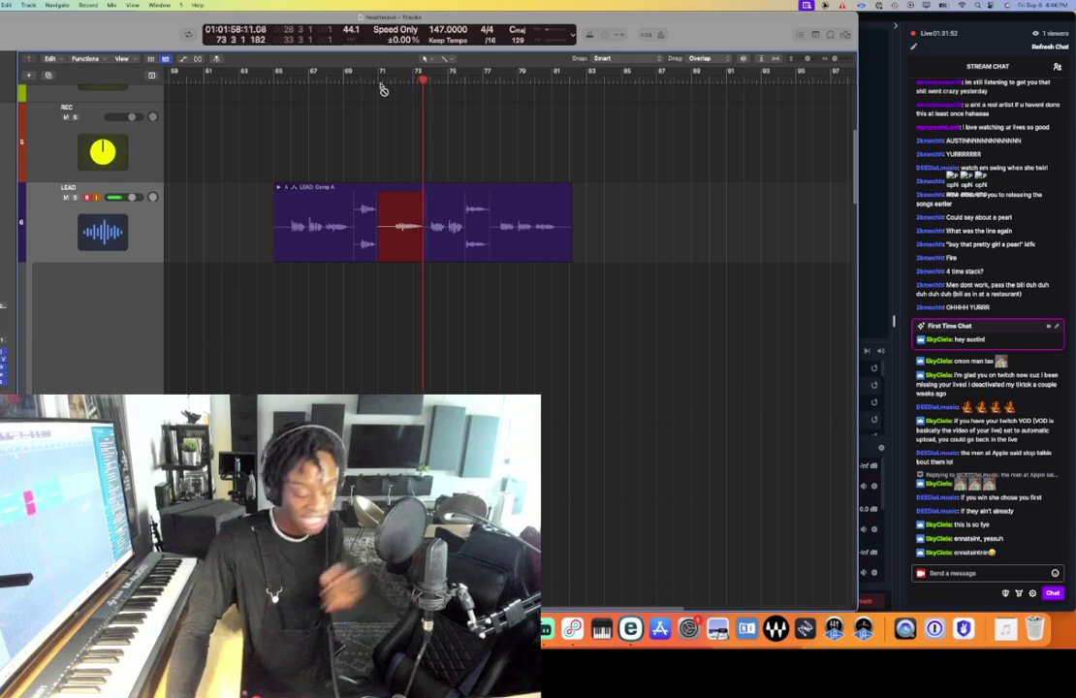
pyautogui.press('space')
# - Open the LEAD take folder and trim the used section of Take 11 to start just before bar 72
pyautogui.scroll(-3, 391, 207)
pyautogui.doubleClick(392, 143)
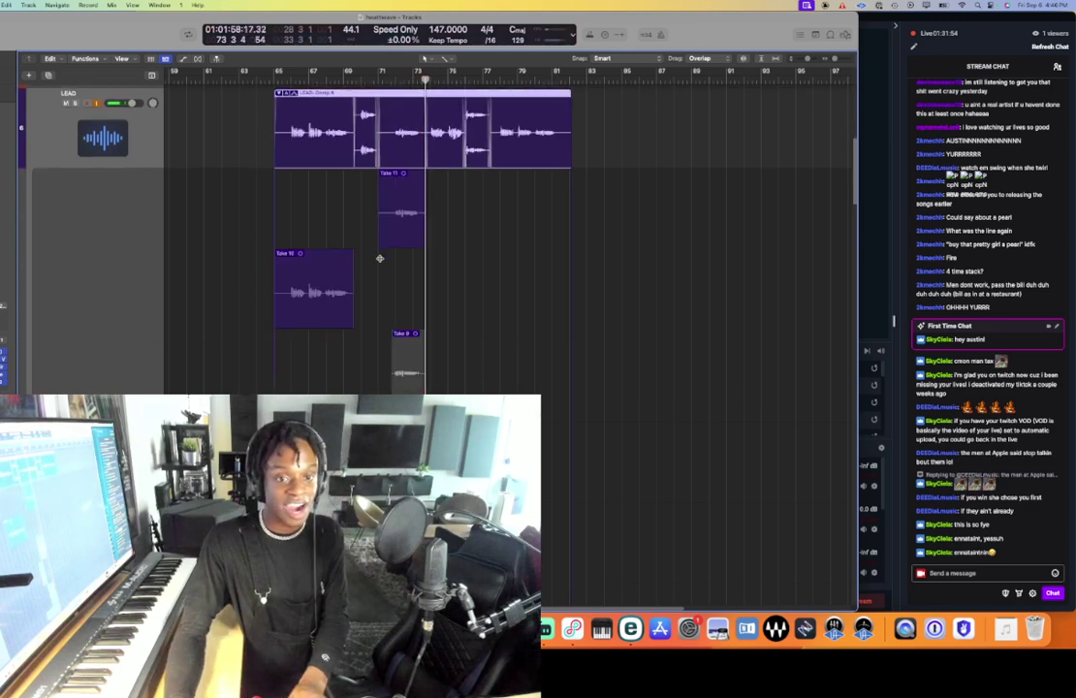
pyautogui.moveTo(385, 239); pyautogui.dragTo(390, 231)
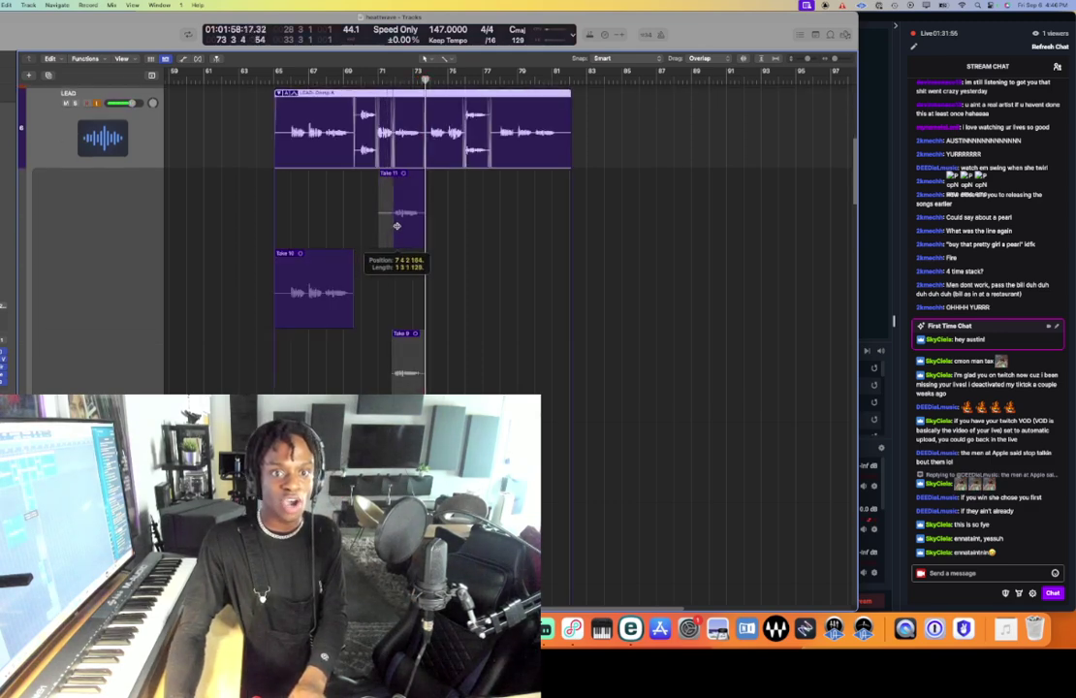
# - Choose Take 9 in the LEAD comp for the section from just after bar 72 to about 73 3
pyautogui.press('super+Right')
pyautogui.press('super+Right')
pyautogui.press('super+Right')
pyautogui.press('super+Right')
pyautogui.press('super+Right')
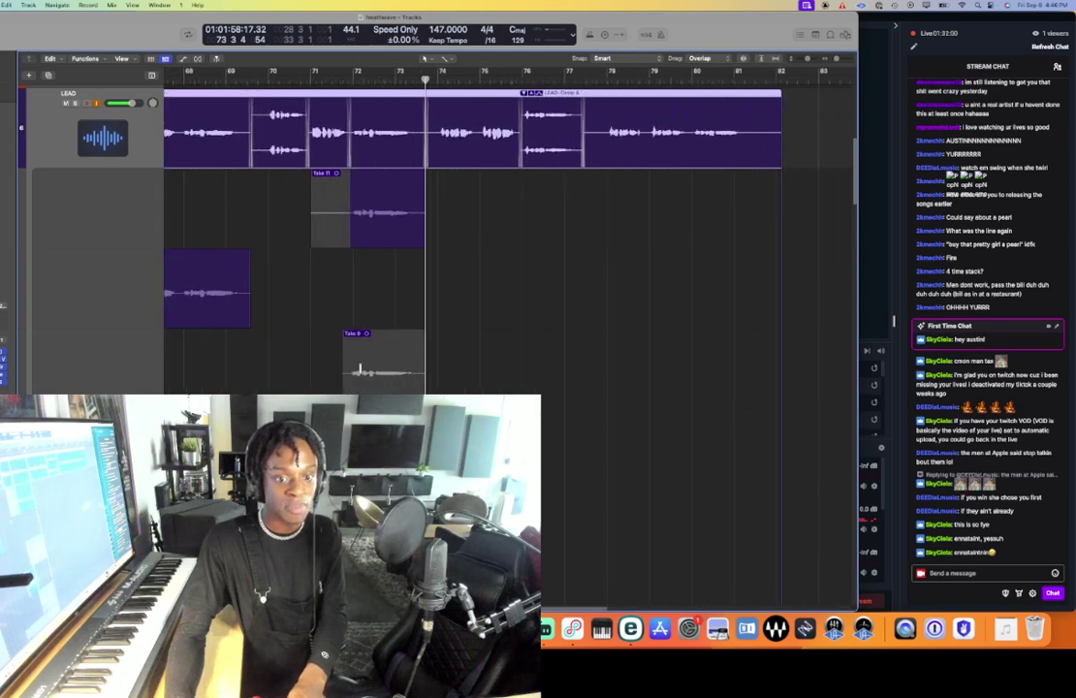
pyautogui.moveTo(361, 370); pyautogui.dragTo(498, 360)
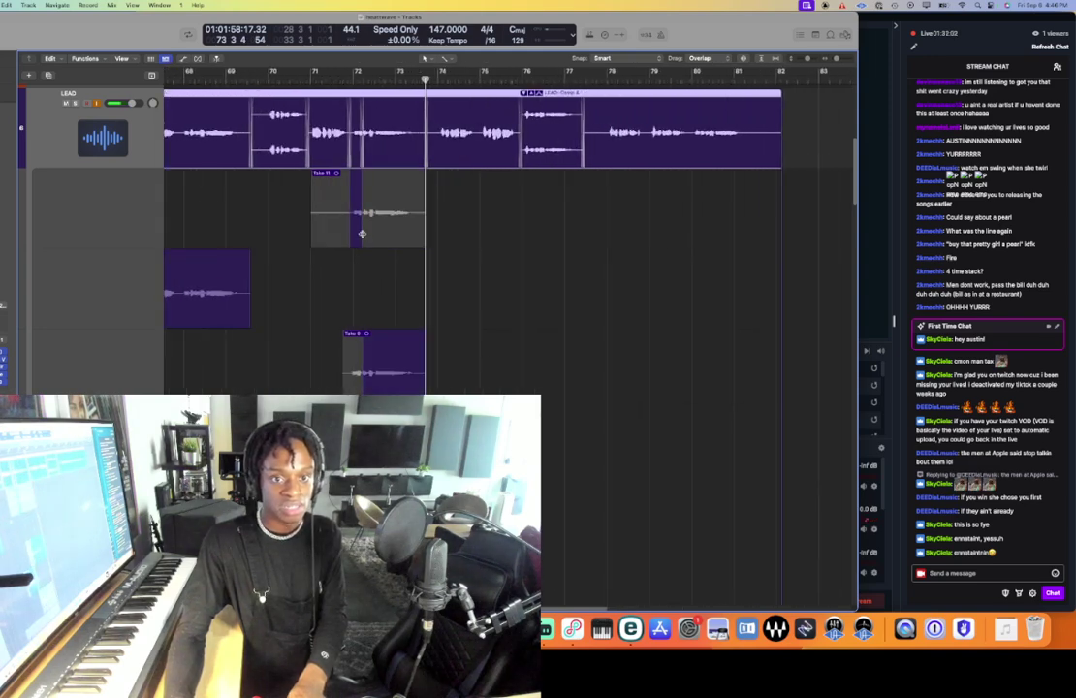
# - Collapse the LEAD take folder and play back the revised comp from bar 65 through about bar 72
pyautogui.hscroll(-5, 362, 234)
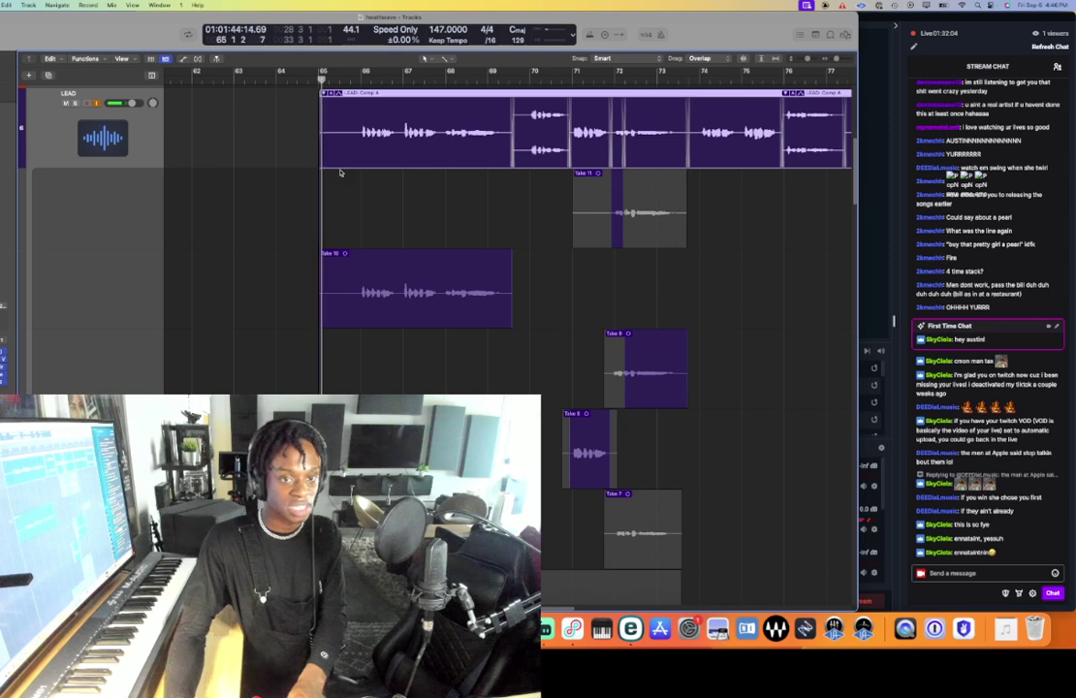
pyautogui.click(324, 94)
pyautogui.scroll(-5, 373, 262)
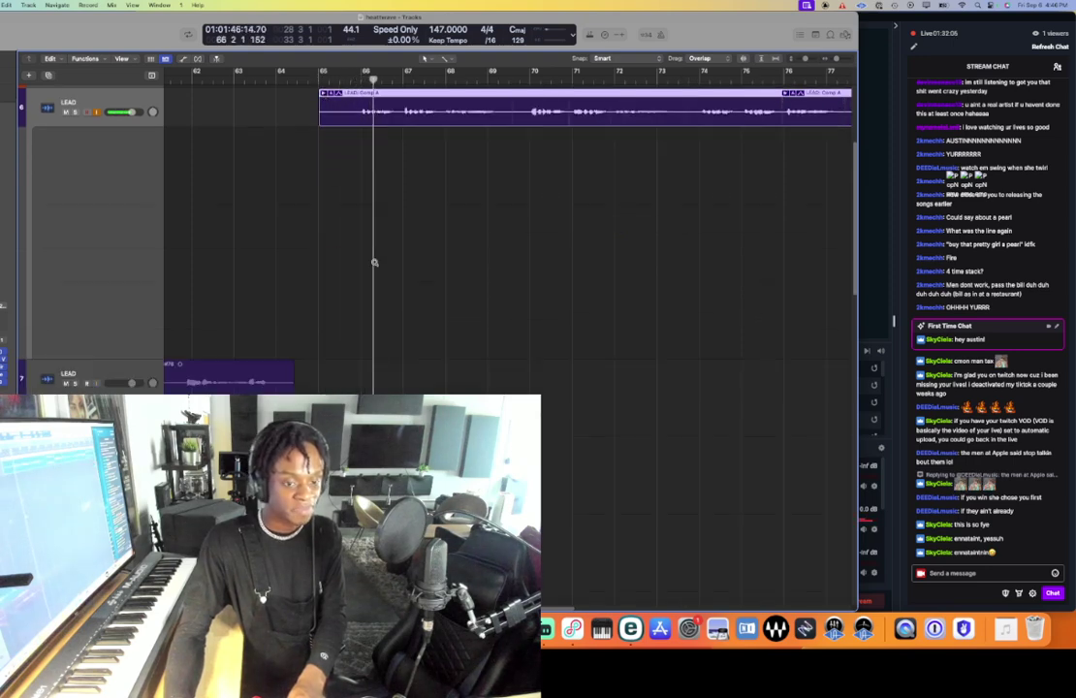
pyautogui.scroll(-3, 374, 263)
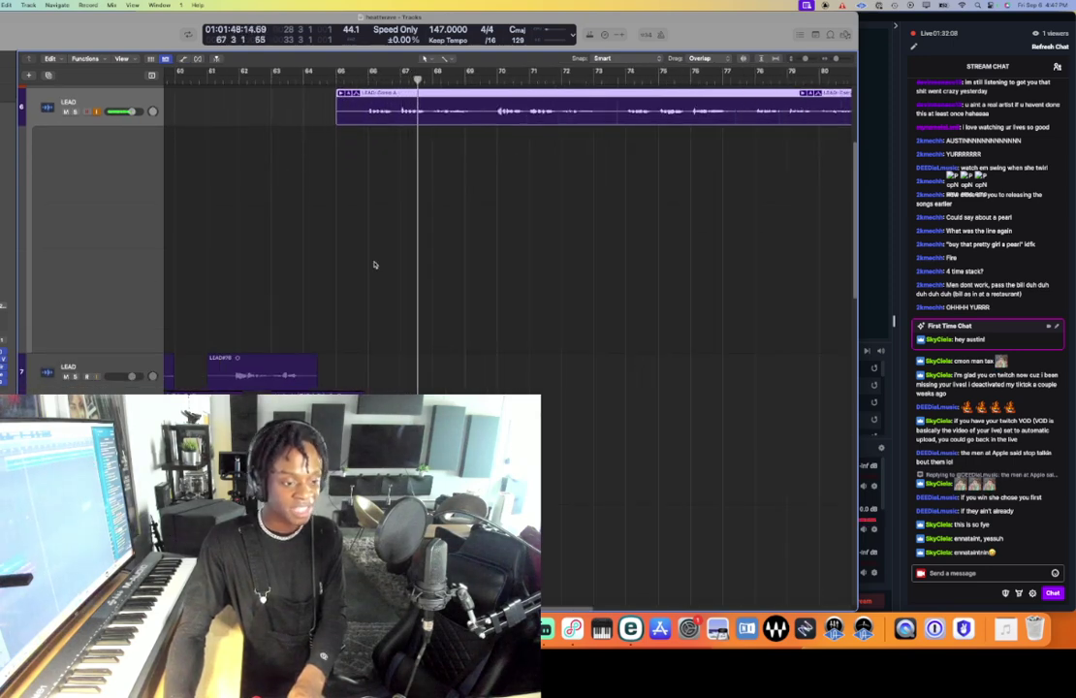
pyautogui.hscroll(-3, 374, 265)
pyautogui.scroll(5, 440, 288)
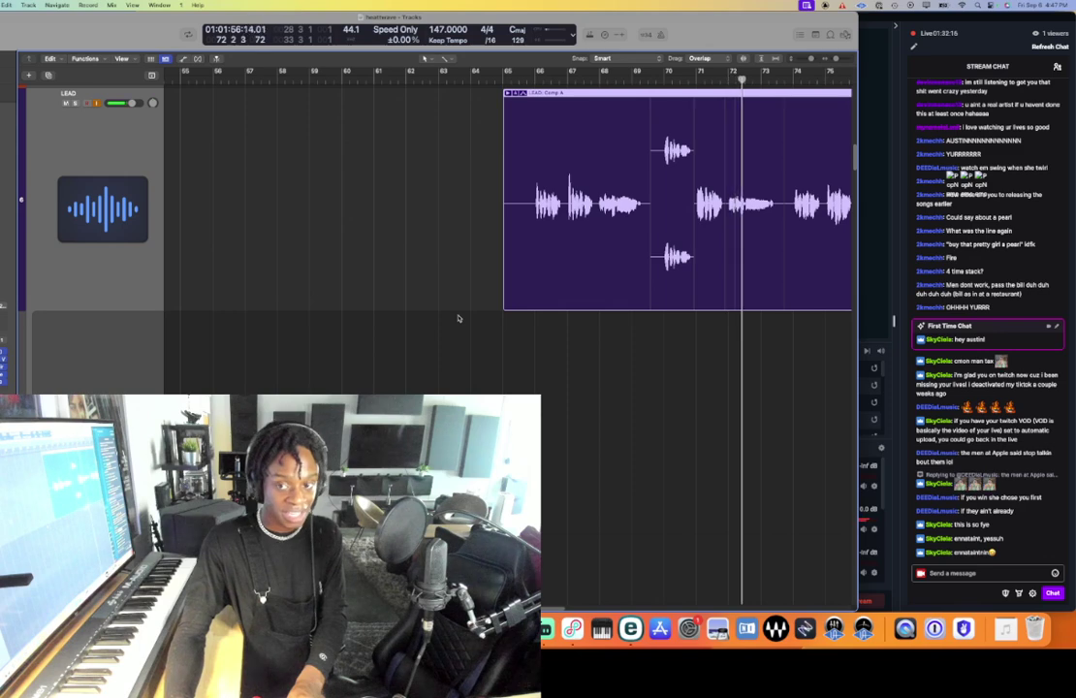
# - Open the LEAD take folder at bar 65, examine its takes, and collapse the folder
pyautogui.doubleClick(772, 286)
pyautogui.scroll(-5, 776, 397)
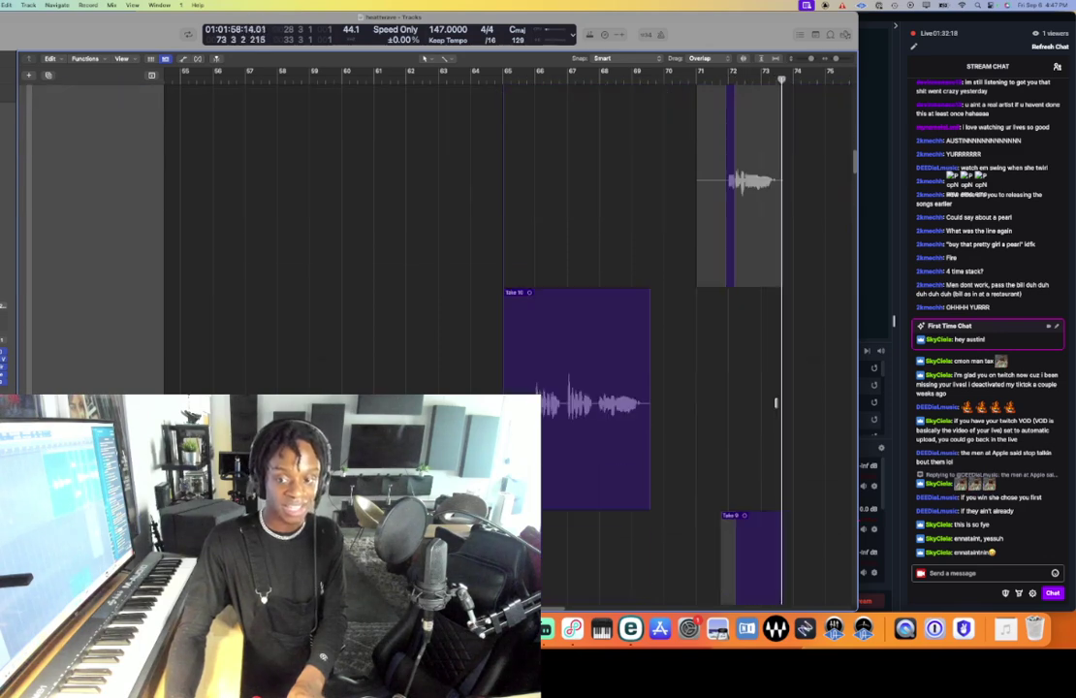
pyautogui.scroll(-5, 776, 403)
pyautogui.scroll(3, 757, 283)
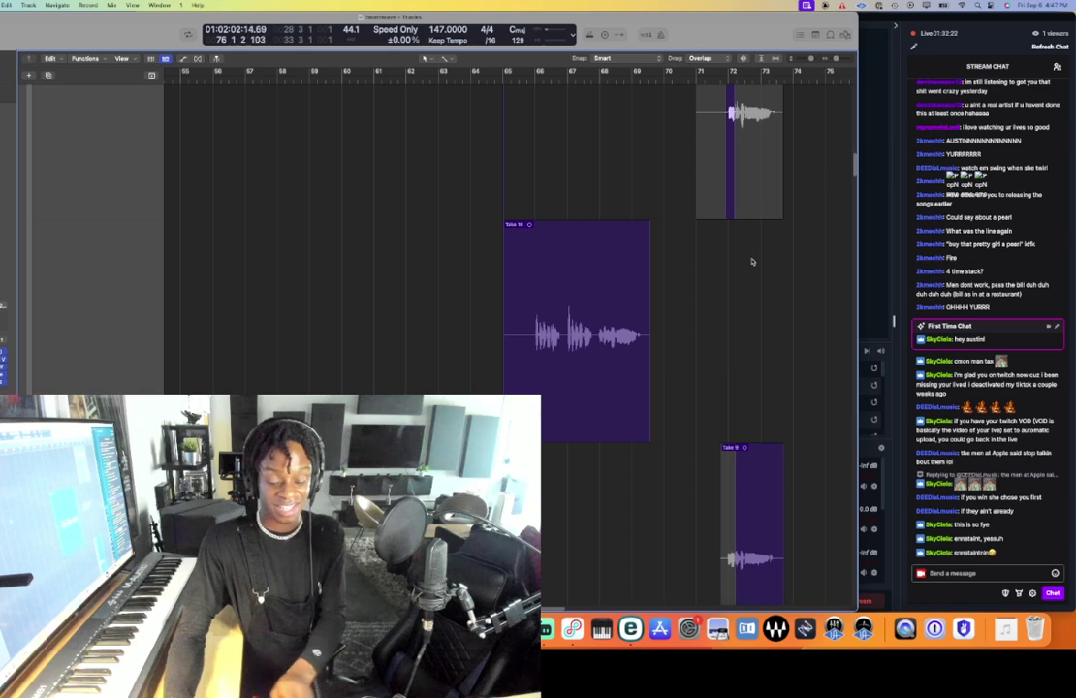
pyautogui.press('super+Up')
pyautogui.press('super+Up')
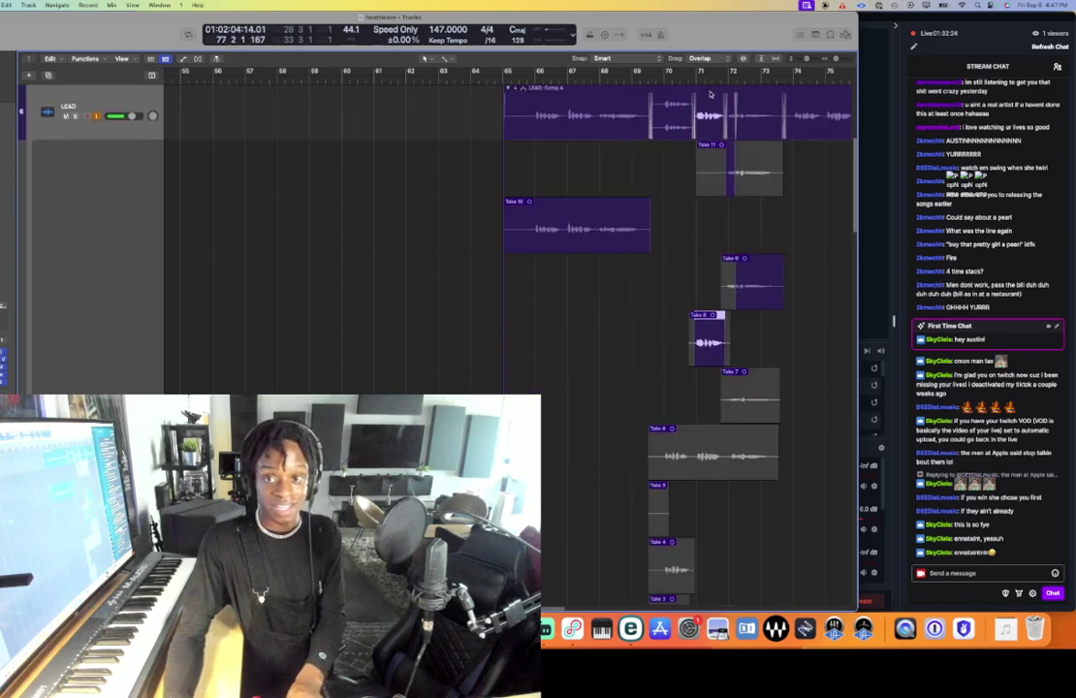
pyautogui.doubleClick(710, 94)
pyautogui.scroll(-5, 711, 161)
pyautogui.scroll(2, 711, 161)
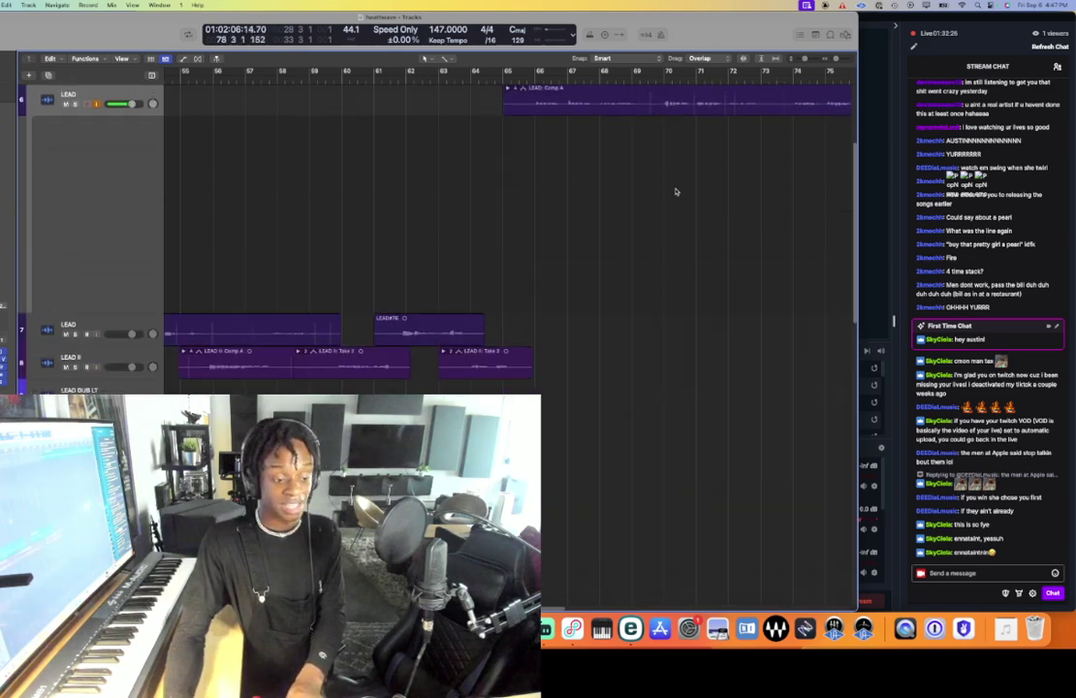
# - Collapse the expanded take folder starting at bar 9 on the first LEAD track
pyautogui.scroll(-5, 676, 192)
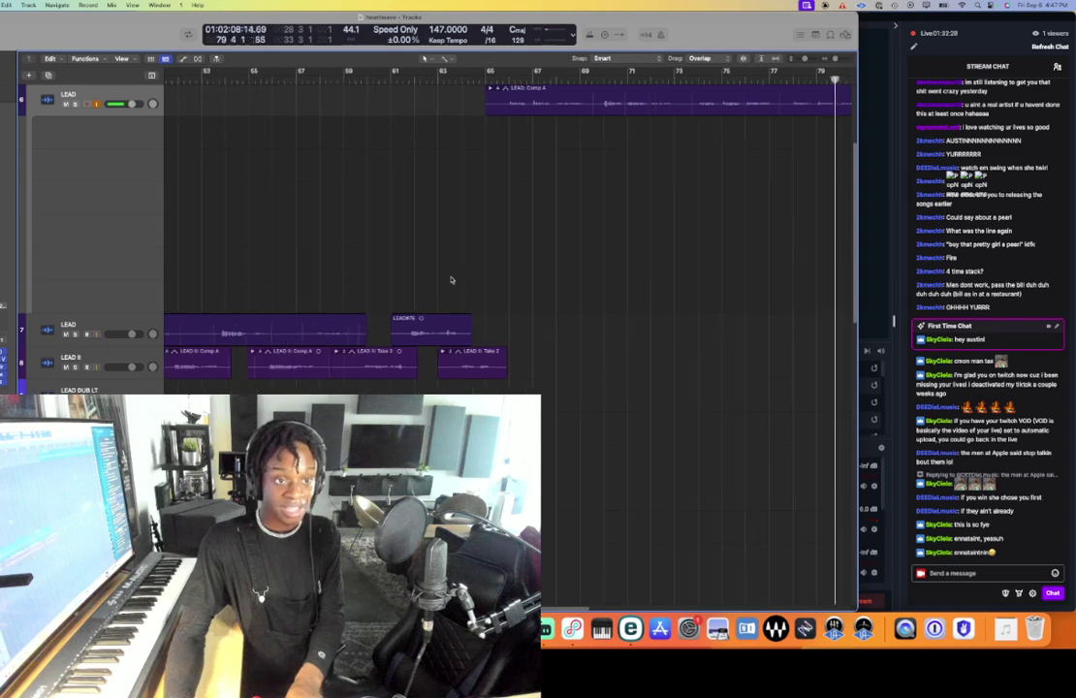
pyautogui.scroll(-2, 451, 280)
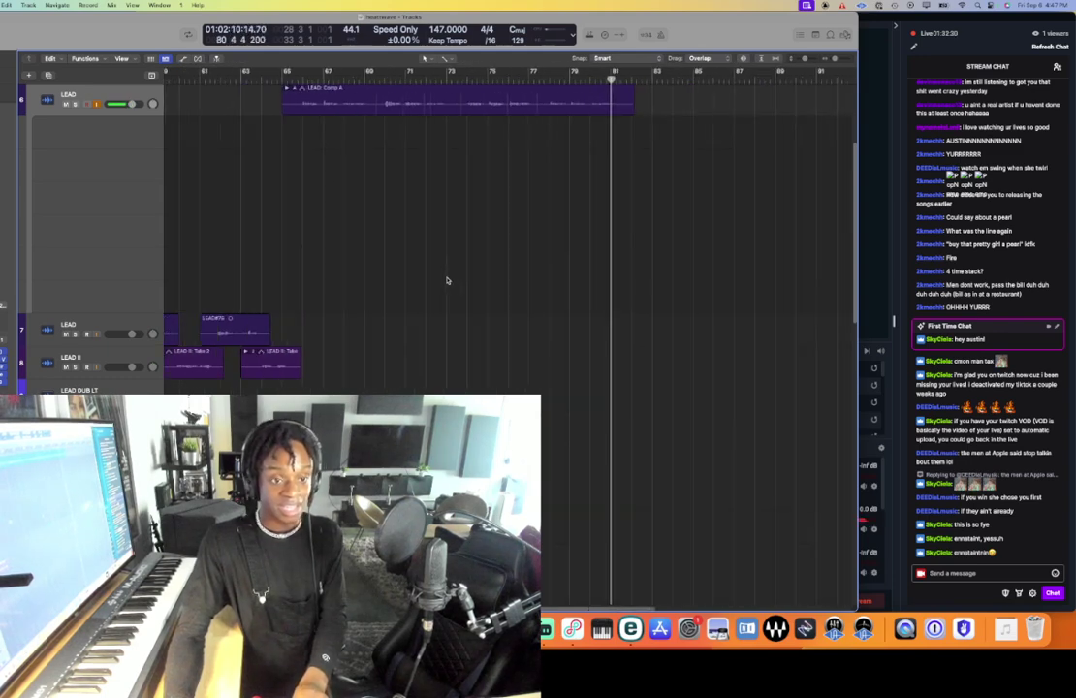
pyautogui.hscroll(-15, 447, 280)
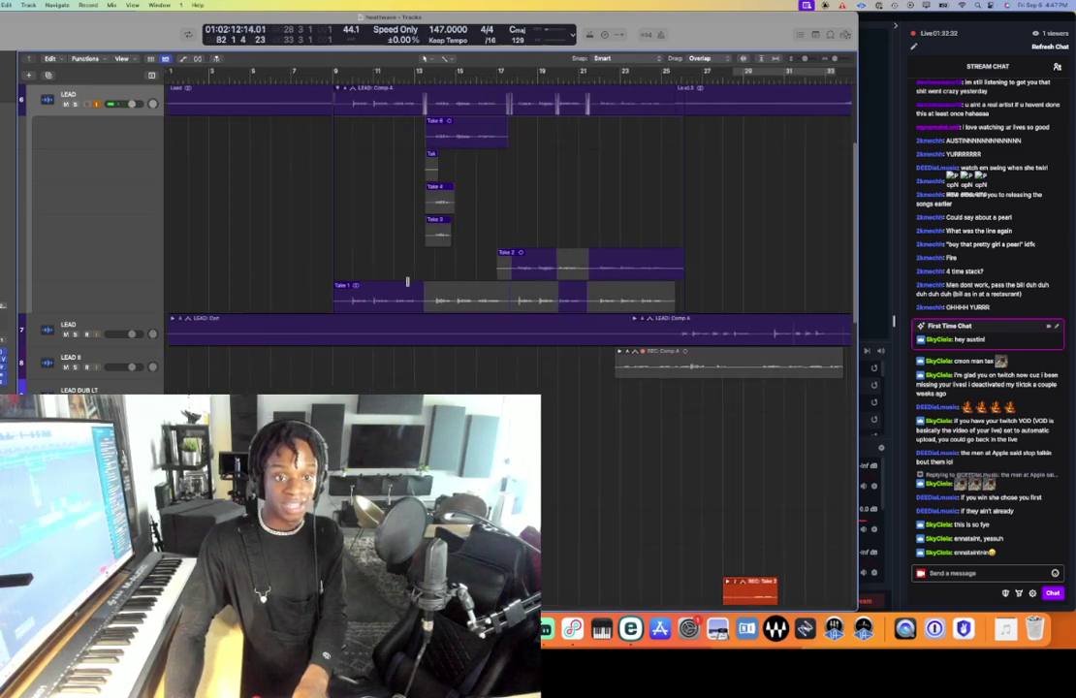
pyautogui.scroll(4, 427, 116)
pyautogui.doubleClick(444, 203)
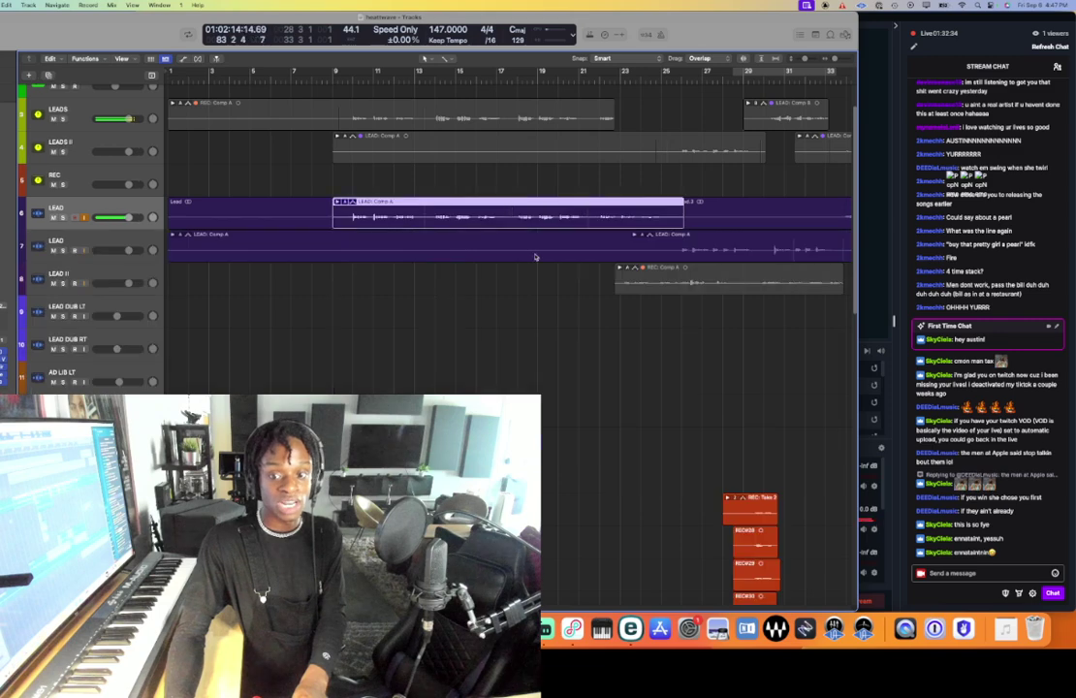
# - Split the second LEAD track's comp at bars 25 and 34, and copy the section between the cuts
pyautogui.hscroll(6, 538, 257)
pyautogui.click(499, 244)
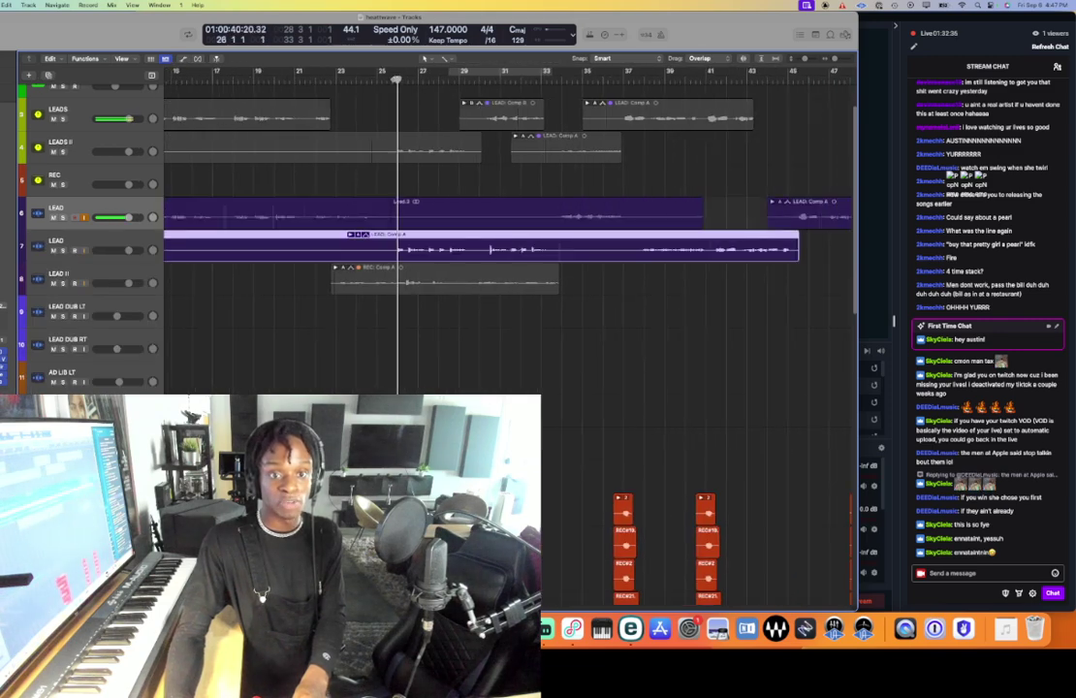
pyautogui.press('super+t')
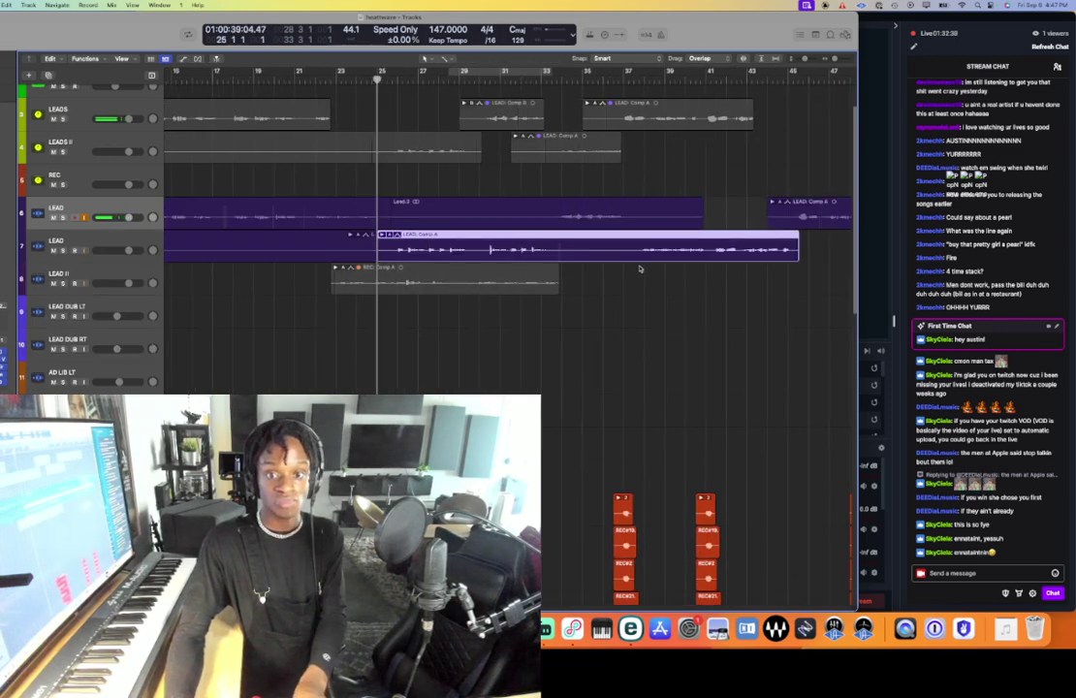
pyautogui.scroll(-1, 640, 269)
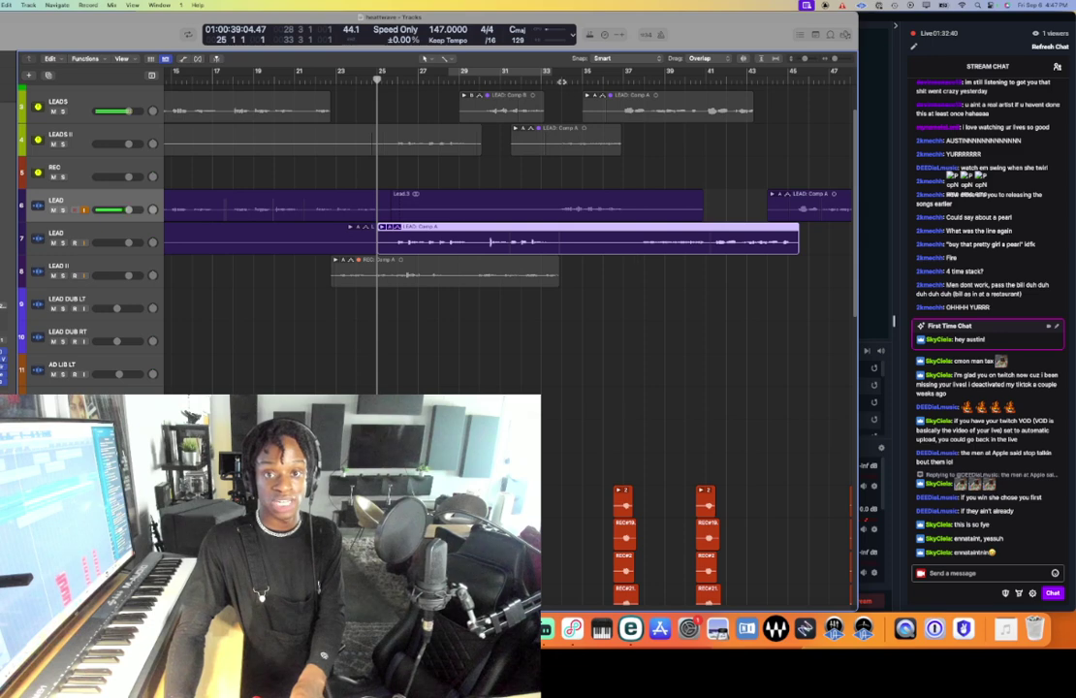
pyautogui.click(562, 83)
pyautogui.press('super+t')
pyautogui.click(531, 235)
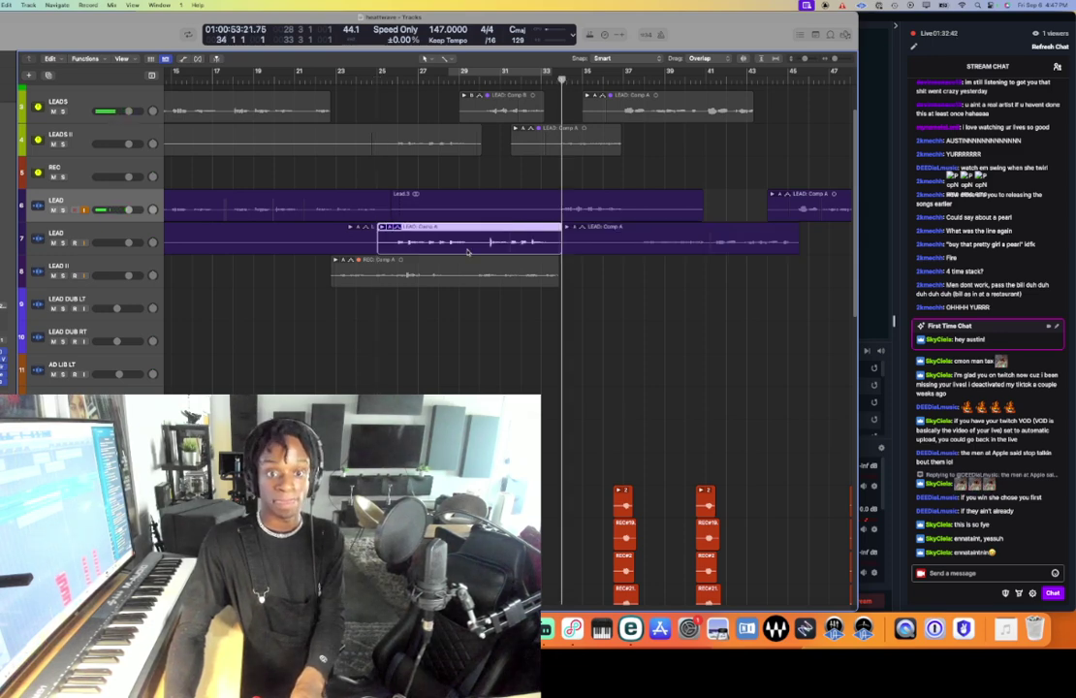
# - Paste the copied LEAD comp section at bar 81 and move it onto the second LEAD track
pyautogui.hscroll(10, 467, 252)
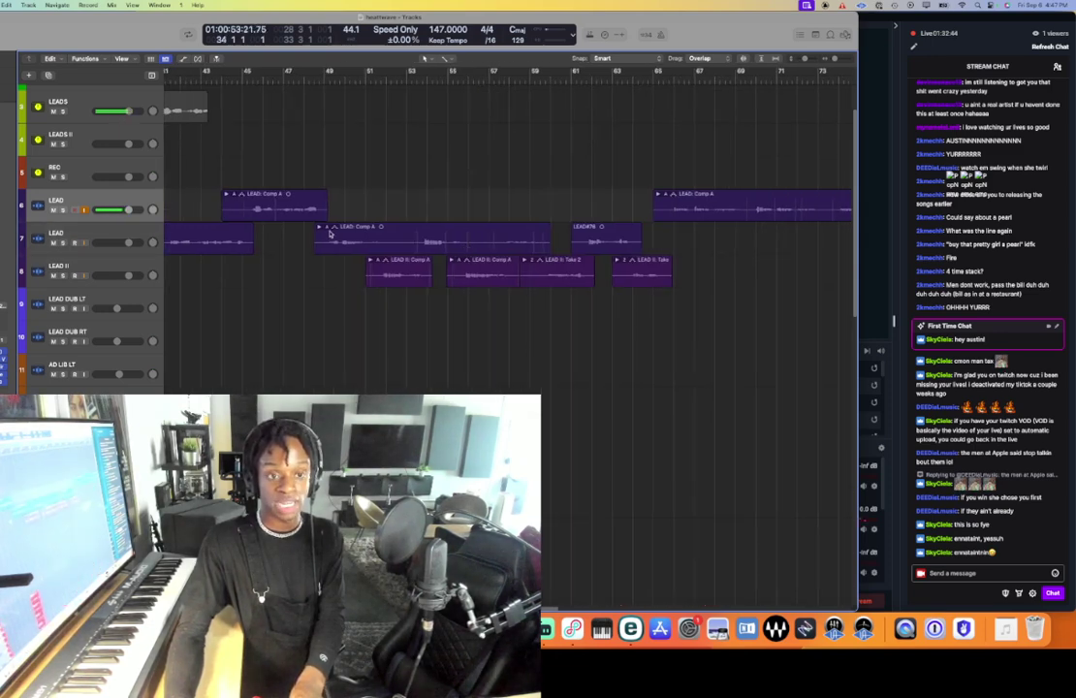
pyautogui.scroll(2, 328, 233)
pyautogui.hscroll(-8, 330, 242)
pyautogui.hscroll(9, 332, 253)
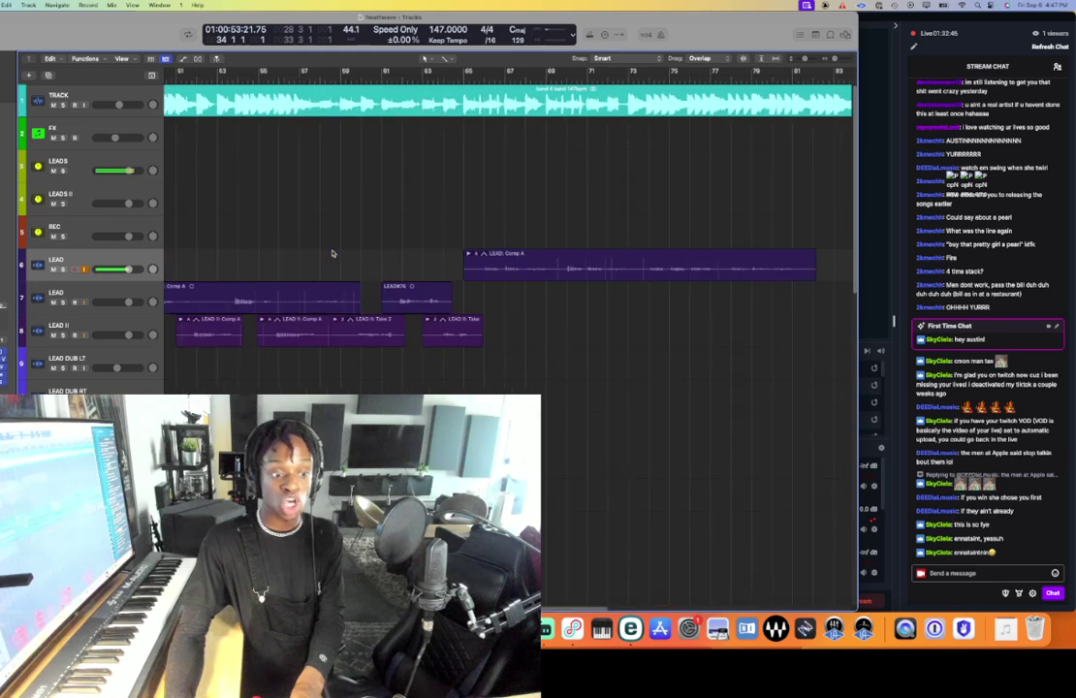
pyautogui.hscroll(10, 331, 253)
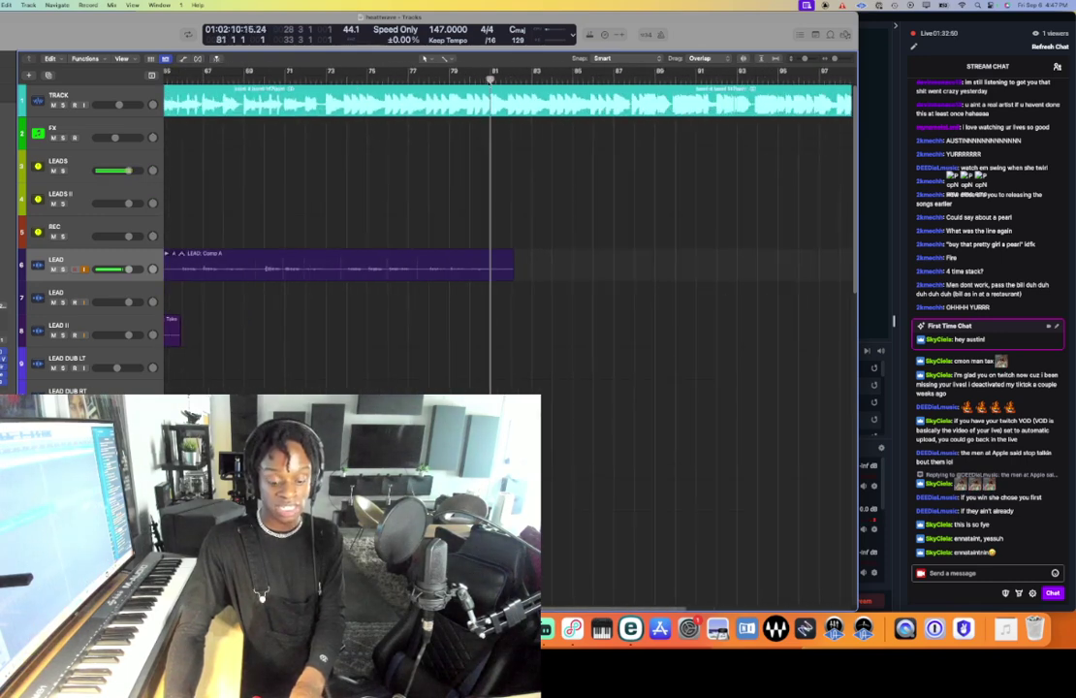
pyautogui.press('super+v')
pyautogui.click(470, 80)
pyautogui.moveTo(507, 277); pyautogui.dragTo(507, 310)
# - Play back the pasted comp around bars 80 to 87, enlarge the tracks, and select the second LEAD track
pyautogui.press('space')
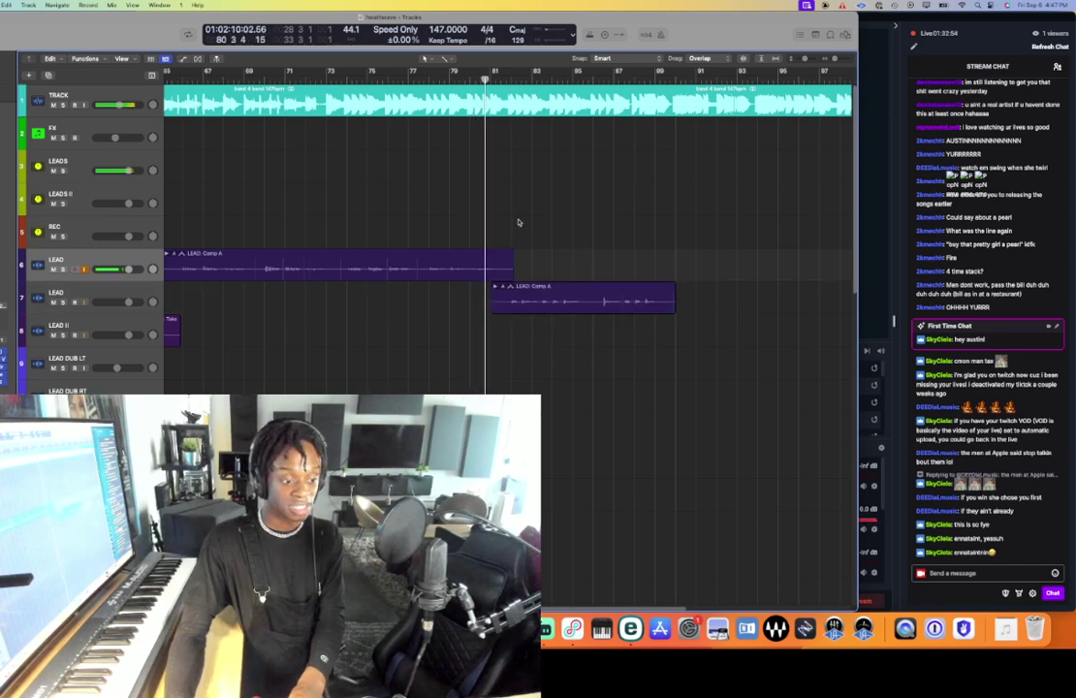
pyautogui.scroll(1, 519, 221)
pyautogui.scroll(4, 518, 221)
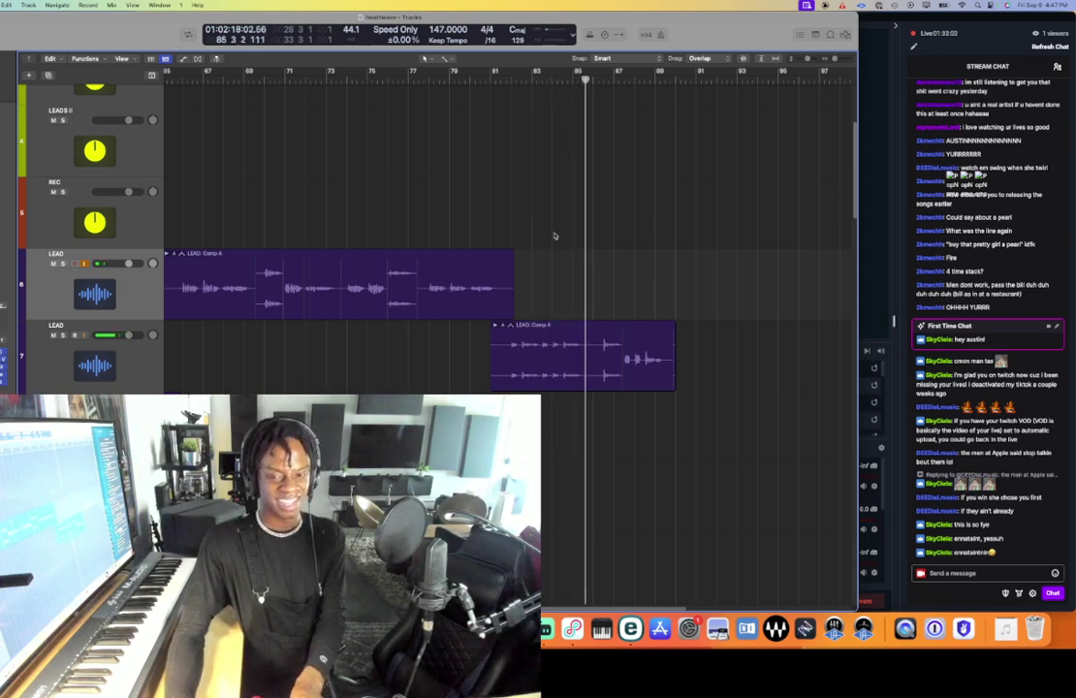
pyautogui.scroll(5, 554, 235)
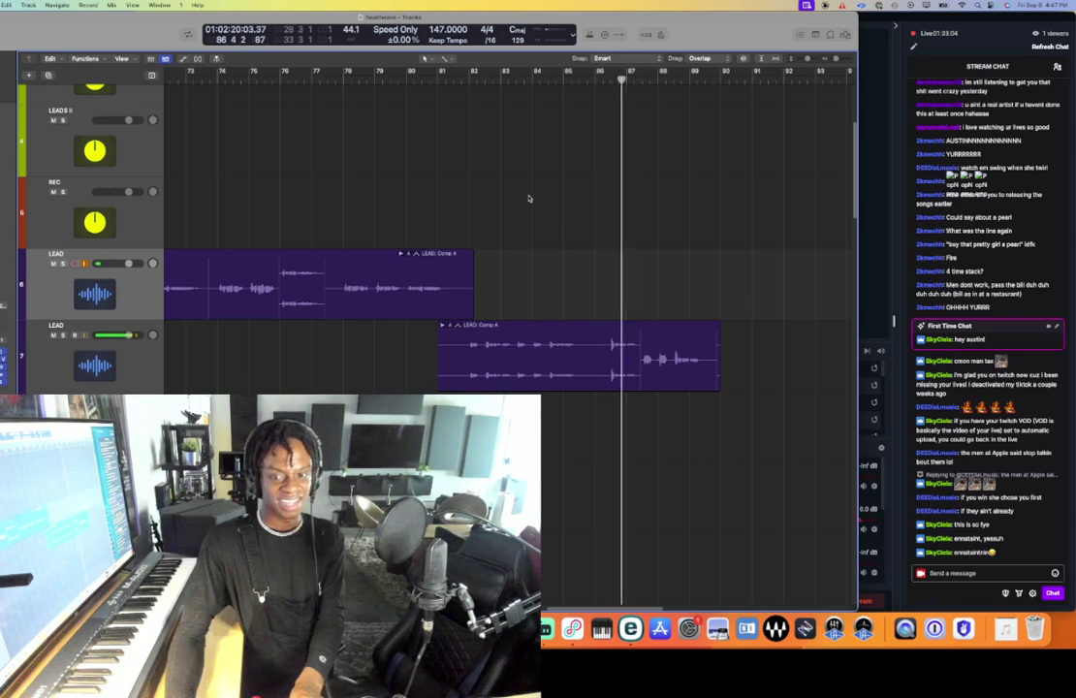
pyautogui.click(453, 80)
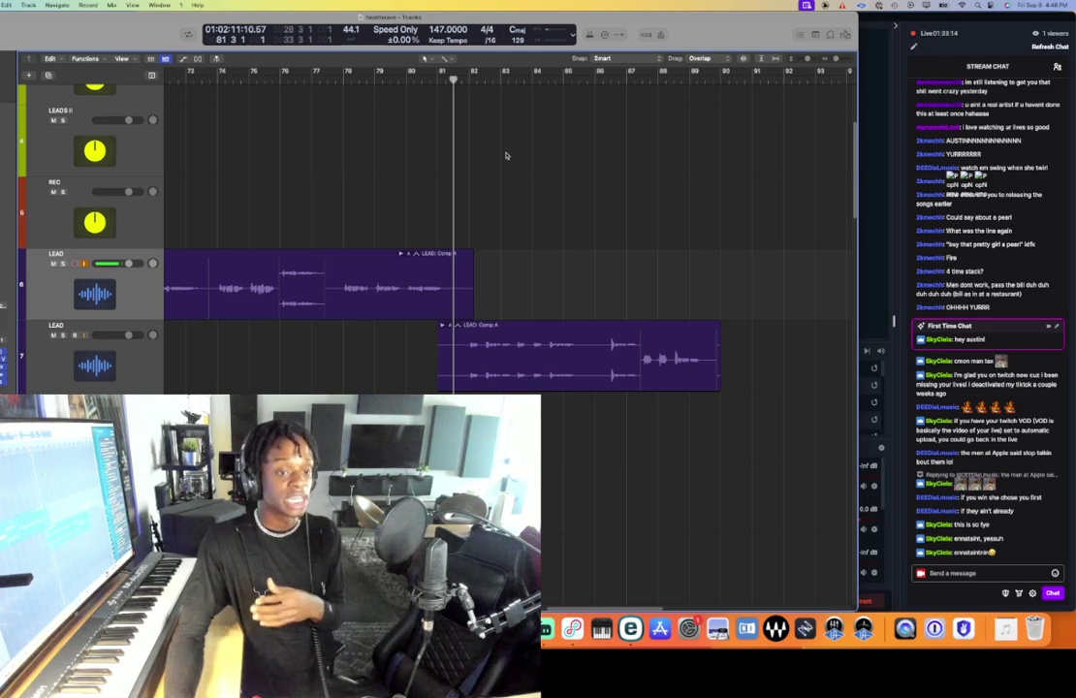
pyautogui.click(145, 366)
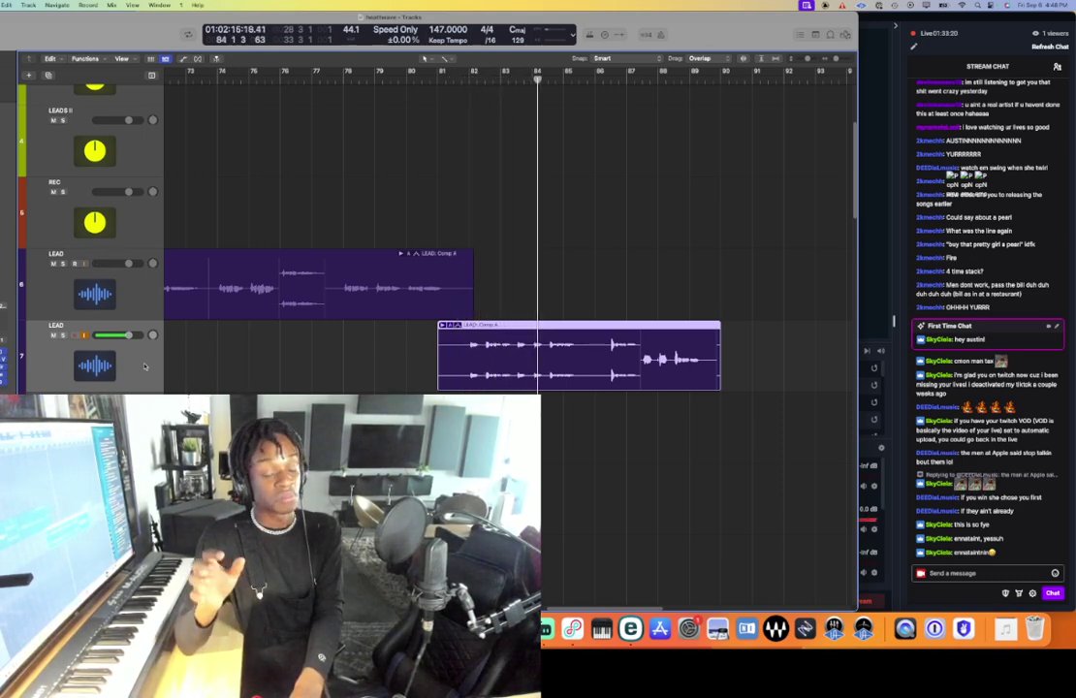
# - Record a new take on the second LEAD track from 83 3 to about 85 4, and trim its used section to start just before bar 84
pyautogui.click(516, 81)
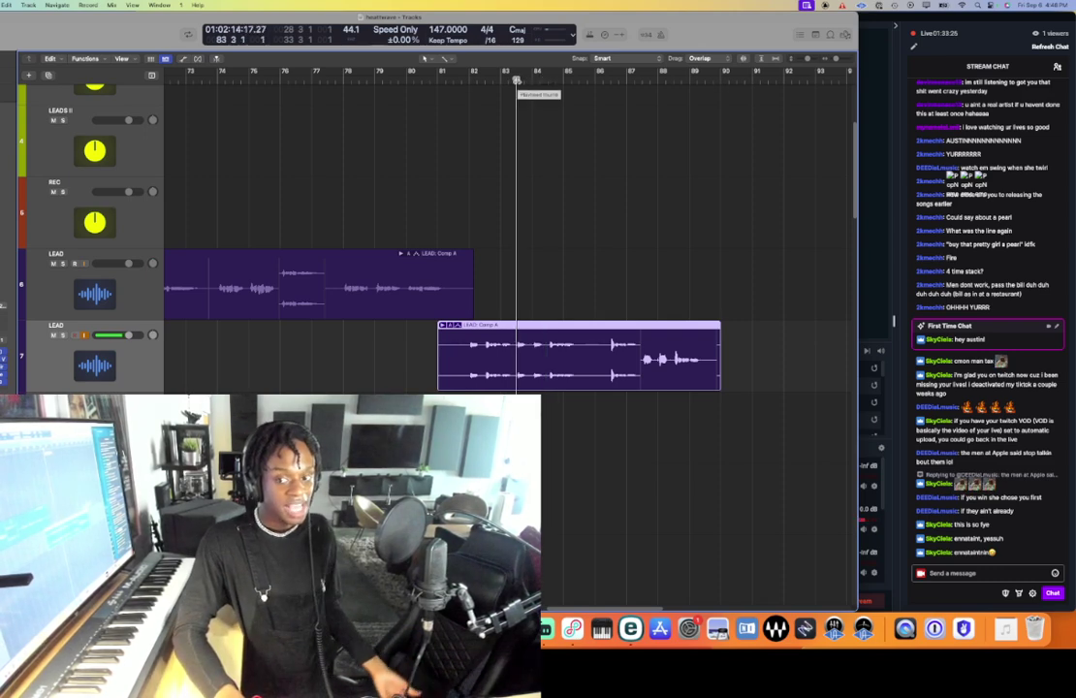
pyautogui.press('r')
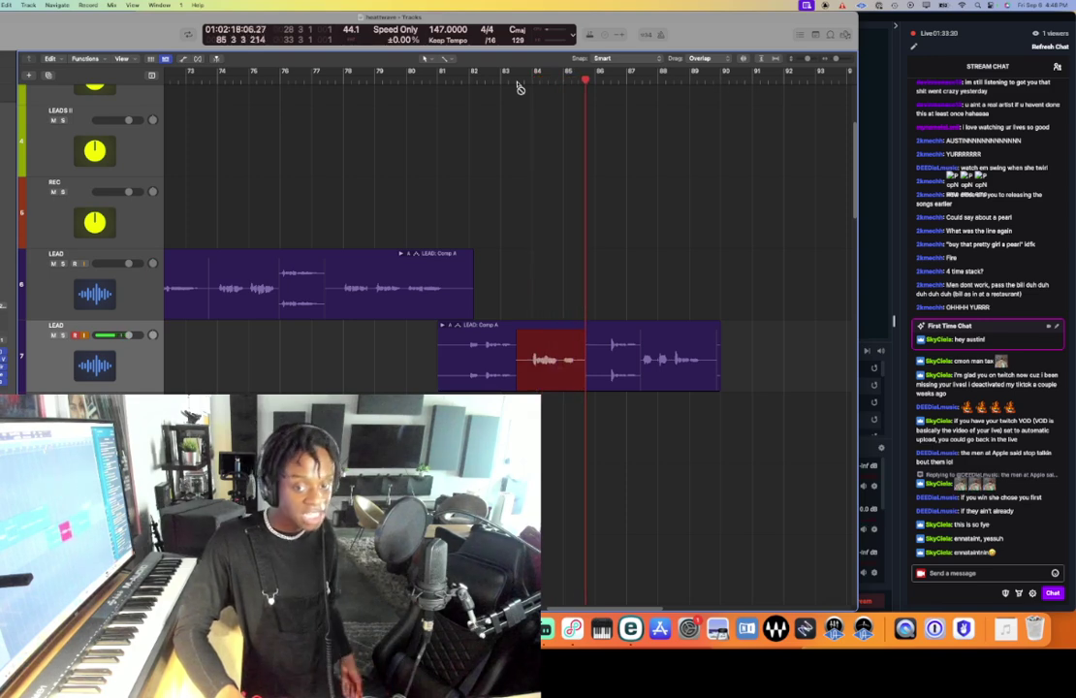
pyautogui.press('space')
pyautogui.doubleClick(537, 366)
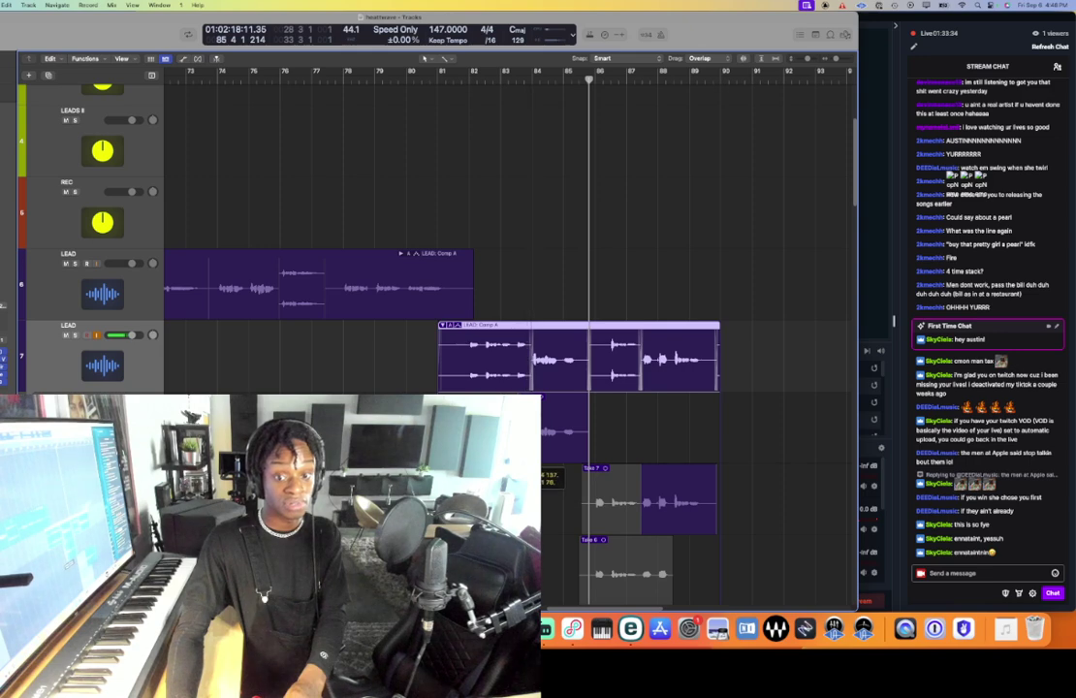
pyautogui.doubleClick(458, 86)
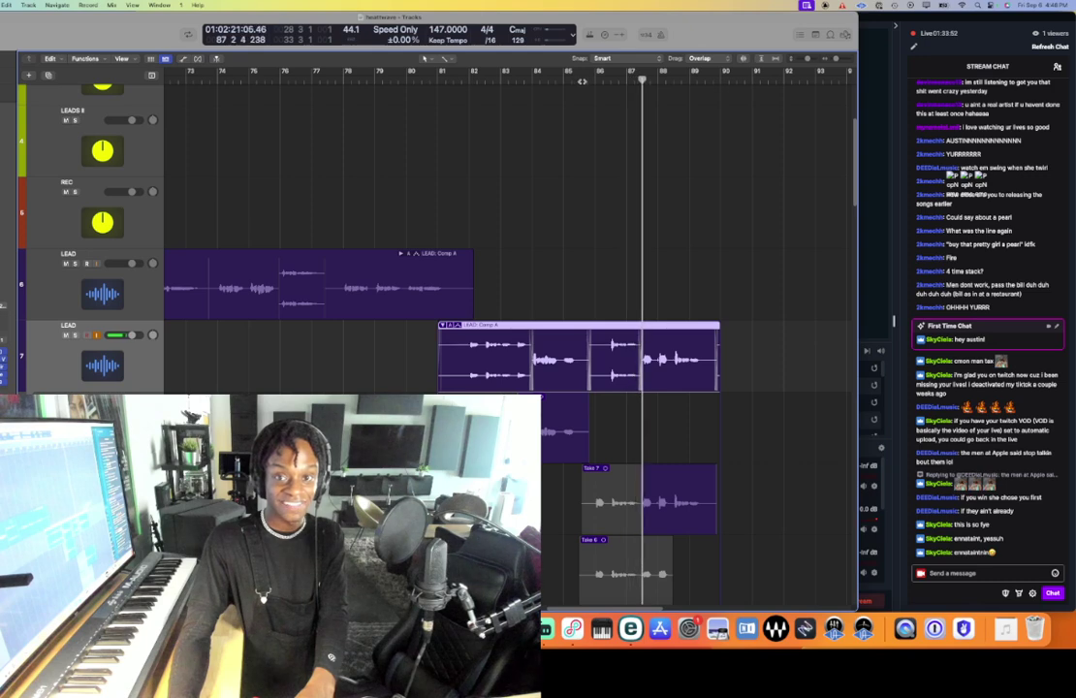
# - Record another take on the second LEAD track from 85 3 to about bar 90
pyautogui.click(580, 81)
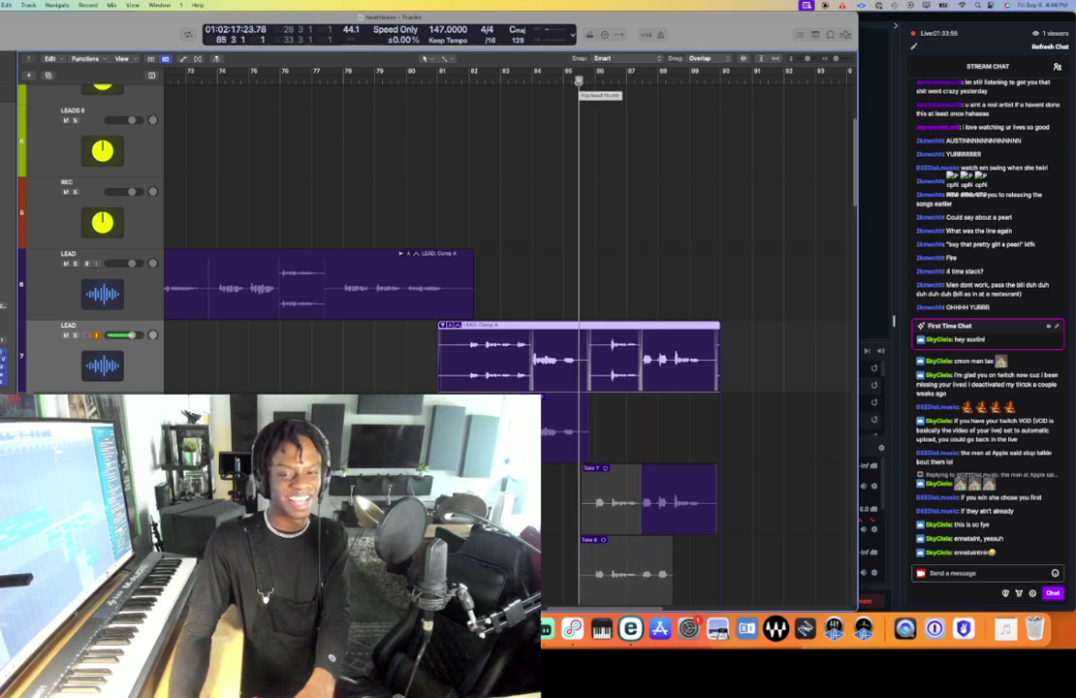
pyautogui.press('r')
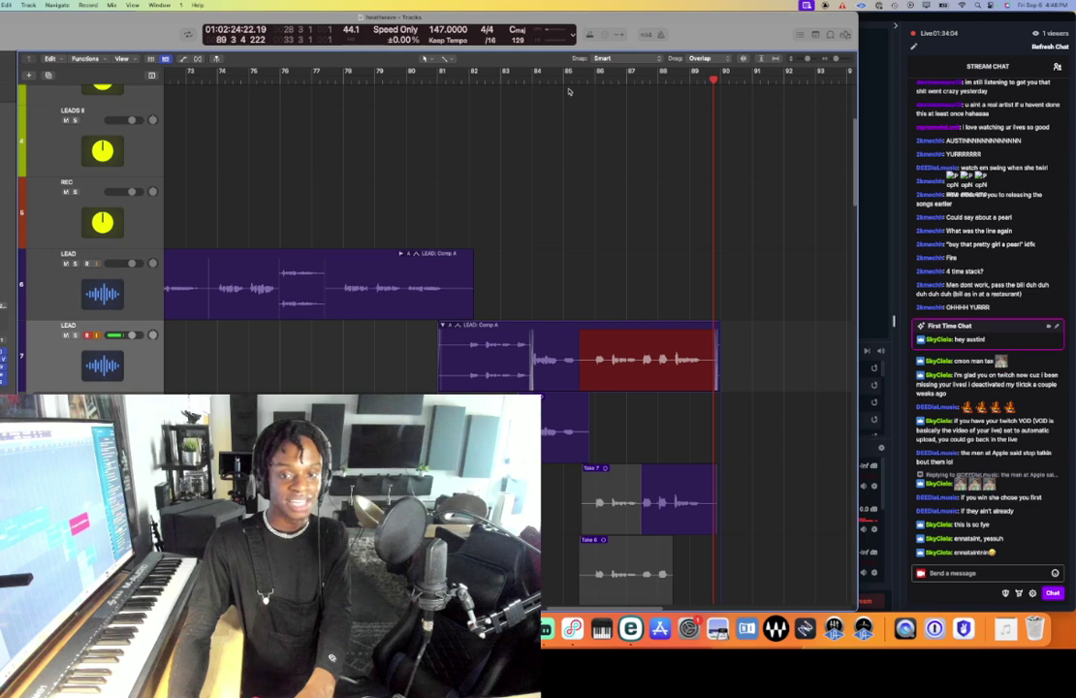
pyautogui.press('space')
pyautogui.press('b')
# - Play back the second LEAD track's revised comp from 81 3 with its takes enlarged
pyautogui.click(454, 80)
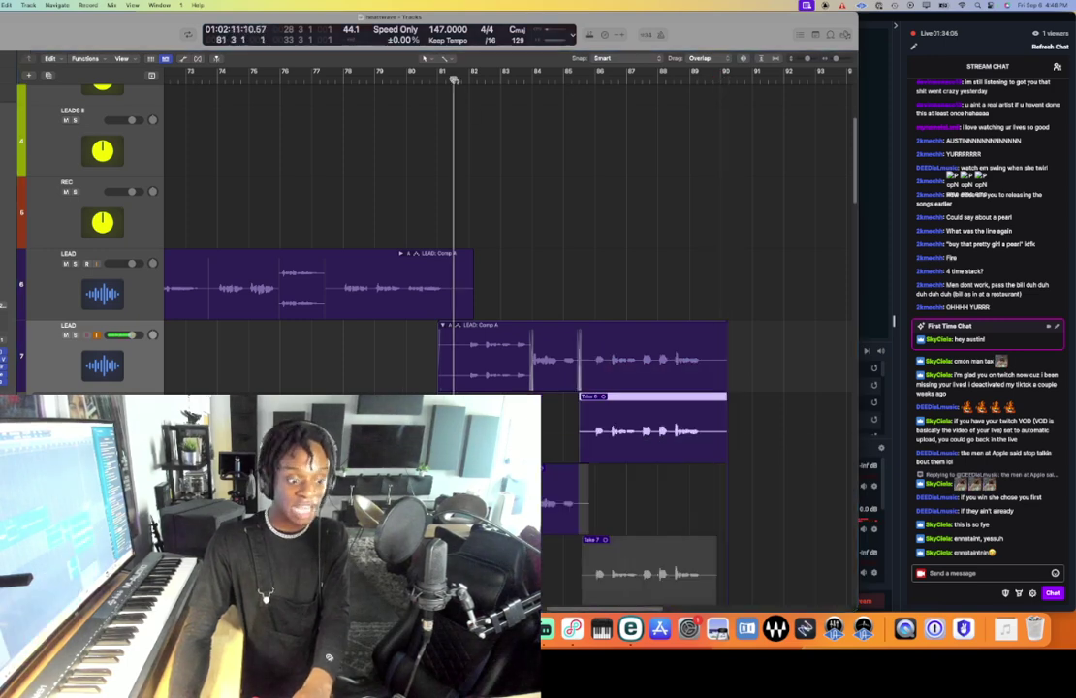
pyautogui.press('super+Down')
pyautogui.press('super+Down')
pyautogui.press('super+Down')
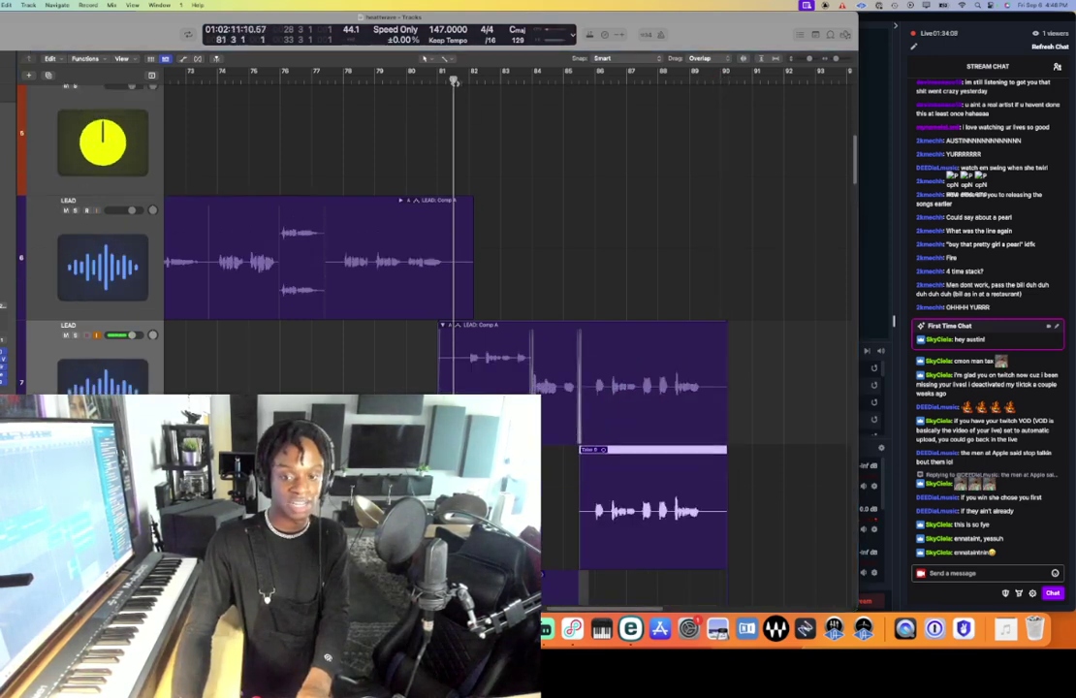
pyautogui.press('space')
pyautogui.scroll(-5, 516, 175)
pyautogui.scroll(1, 516, 175)
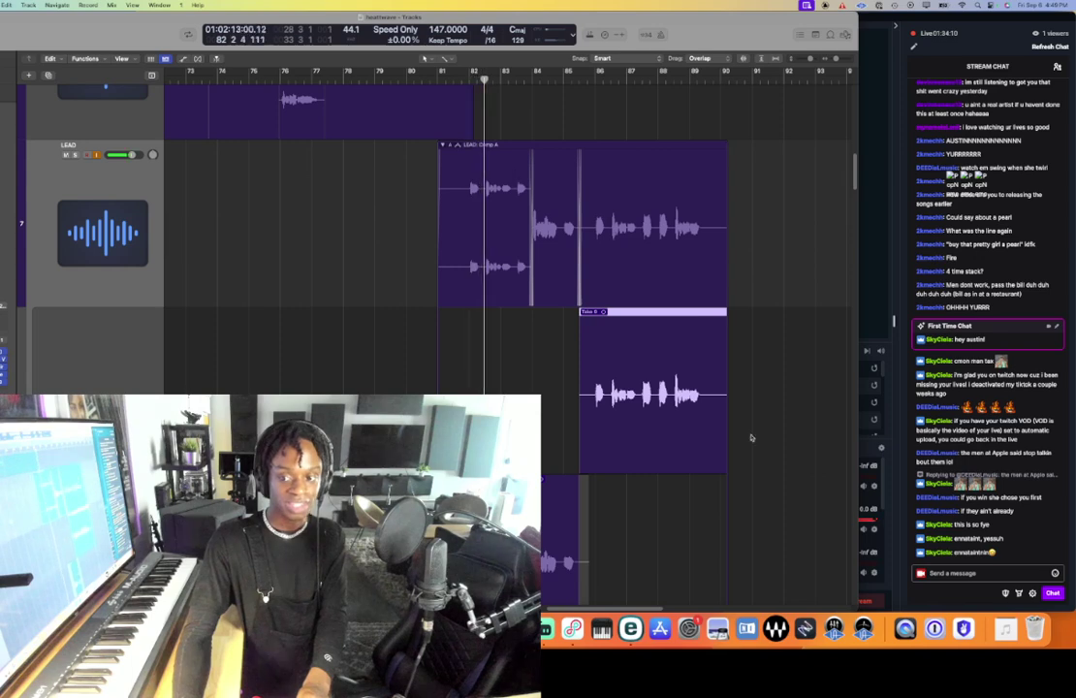
# - Switch to Streamlabs Desktop and adjust the capture sources so the stream shows the project window instead of the whole desktop
pyautogui.moveTo(857, 475); pyautogui.dragTo(901, 475)
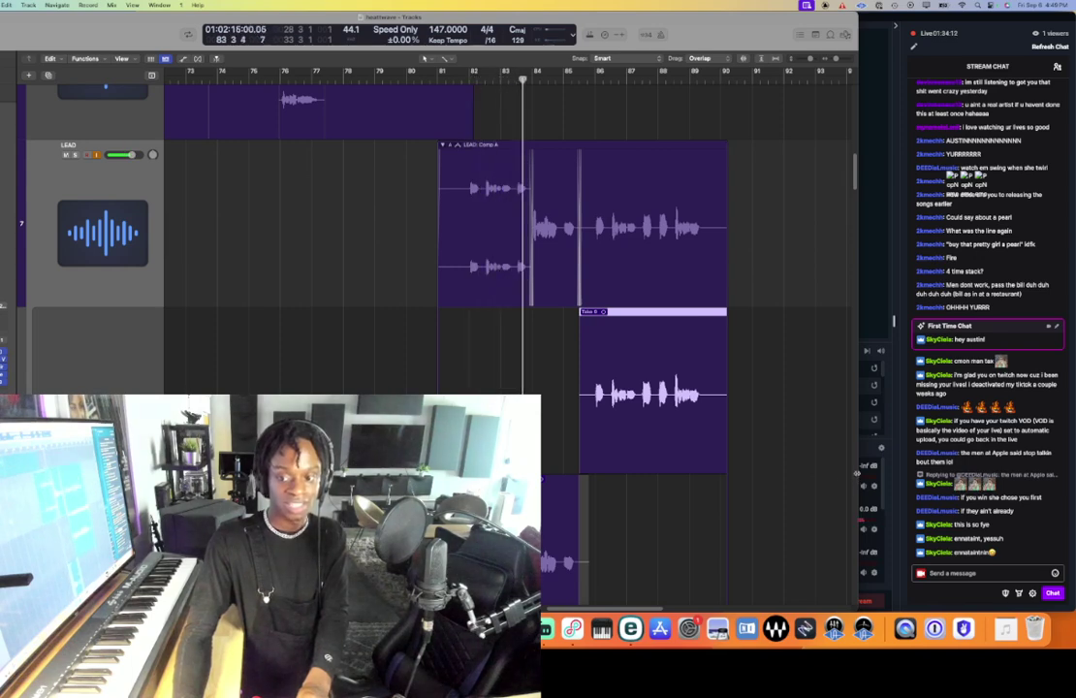
pyautogui.click(1001, 336)
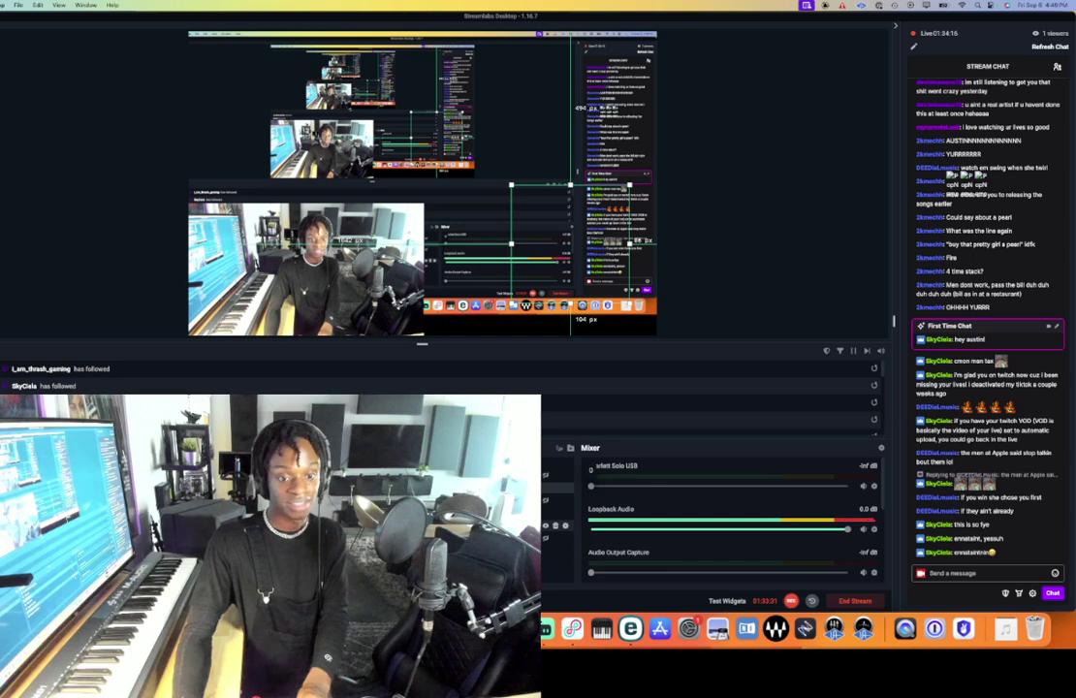
pyautogui.click(551, 538)
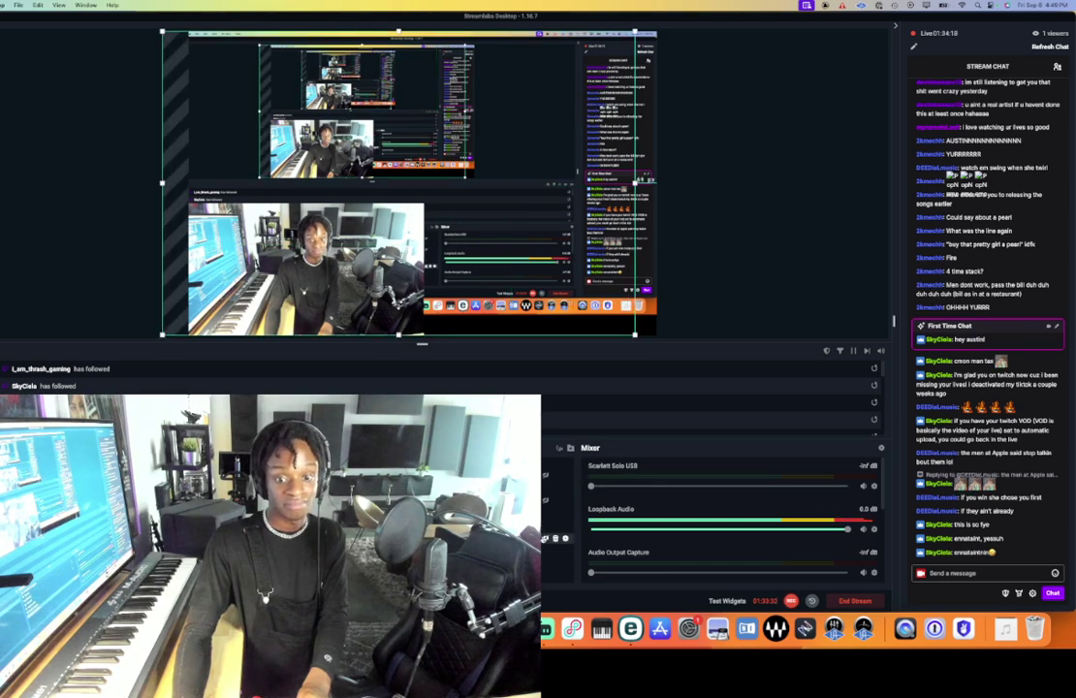
pyautogui.click(545, 539)
pyautogui.moveTo(162, 335); pyautogui.dragTo(155, 313)
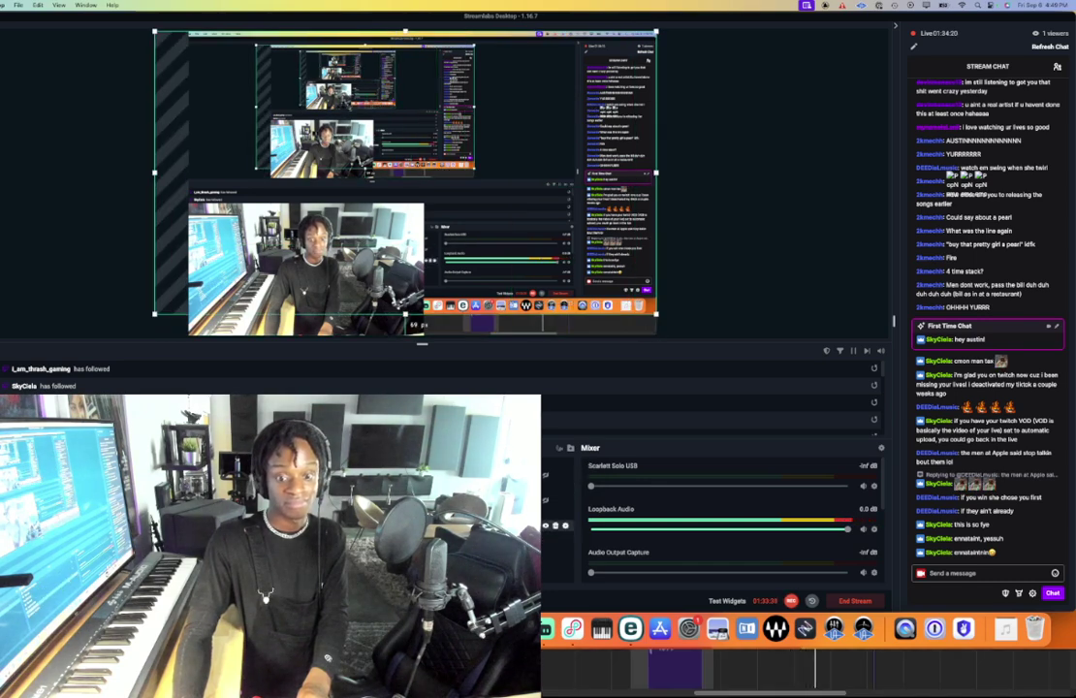
pyautogui.click(546, 526)
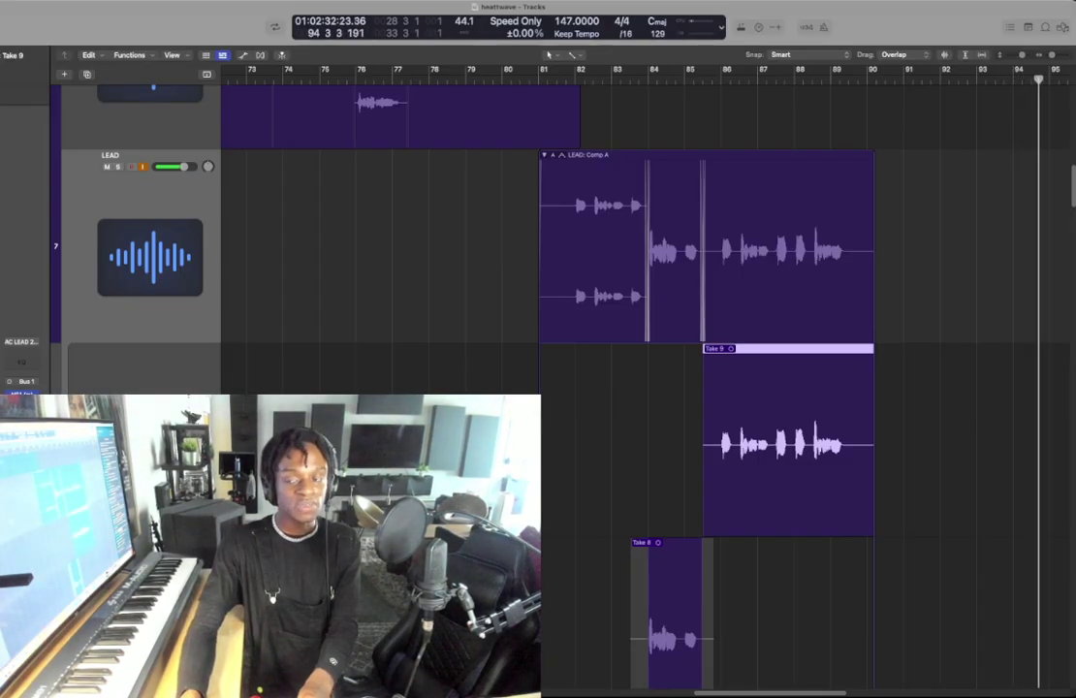
# - Reduce the track heights and collapse the take folder on the second LEAD track
pyautogui.press('super+Up')
pyautogui.press('super+Up')
pyautogui.press('super+Up')
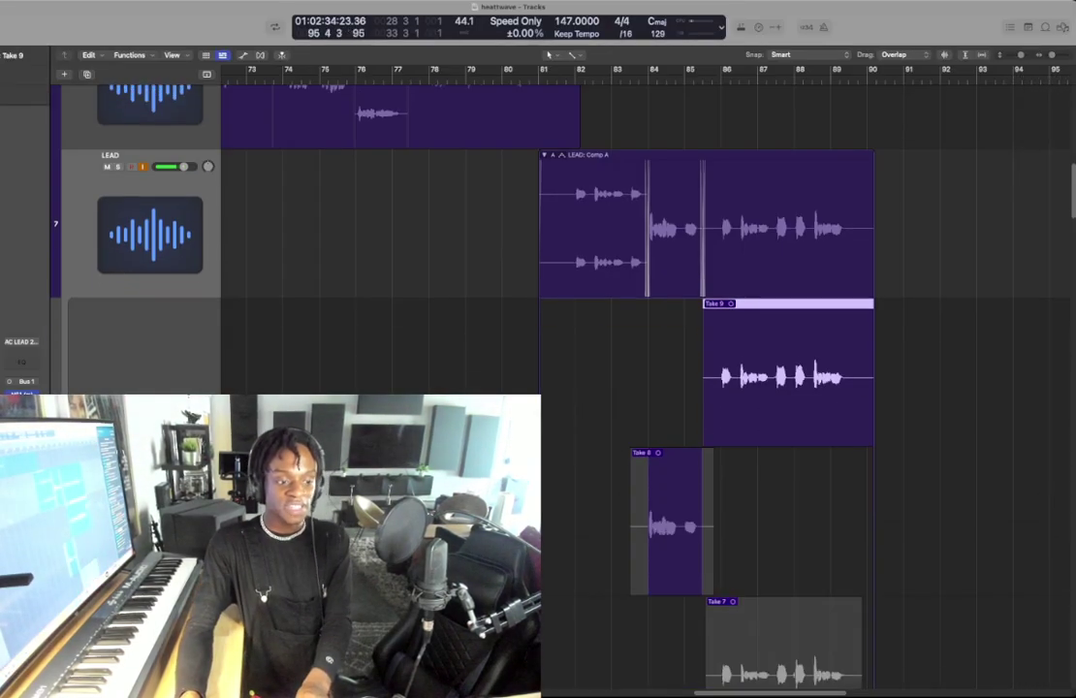
pyautogui.press('super+Up')
pyautogui.press('super+Up')
pyautogui.press('super+Up')
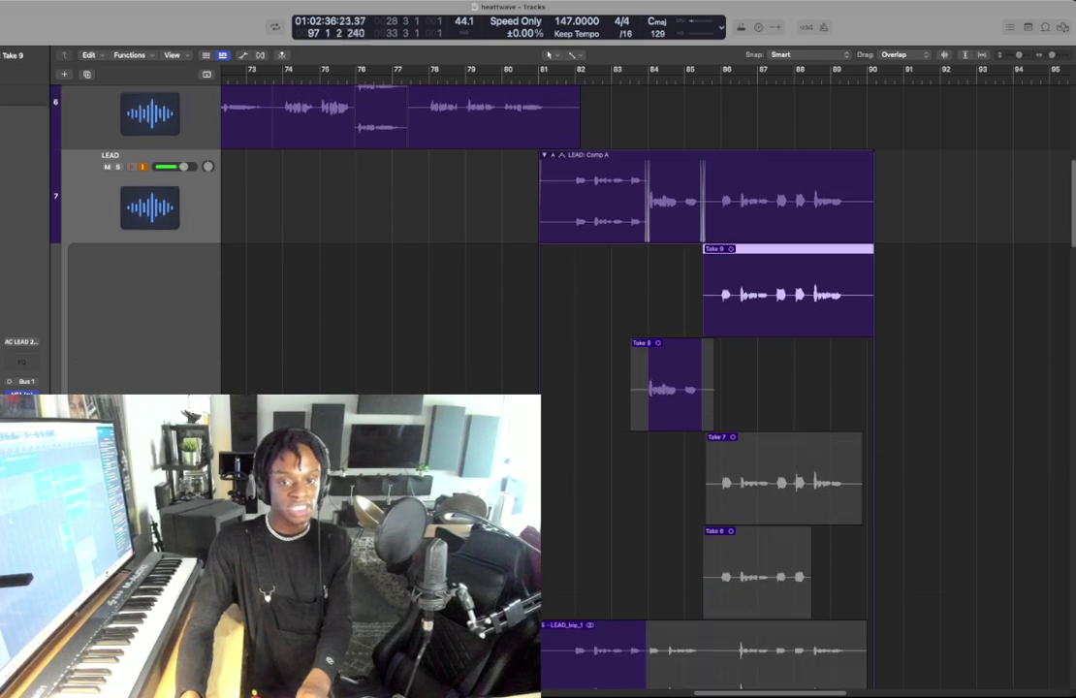
pyautogui.hotkey('ctrl', 'f')
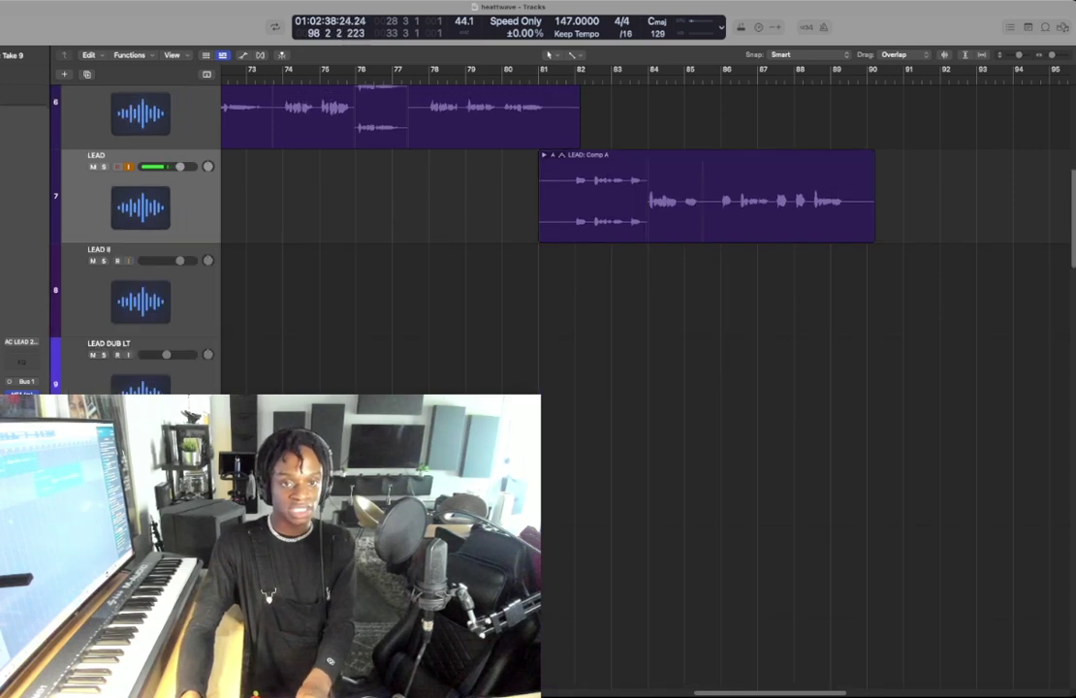
# - Play back the first LEAD track's comp and continue into the second LEAD track's comp up to about bar 85
pyautogui.hscroll(-6, 647, 291)
pyautogui.press('super+Up')
pyautogui.press('super+Up')
pyautogui.press('super+Up')
pyautogui.press('super+Up')
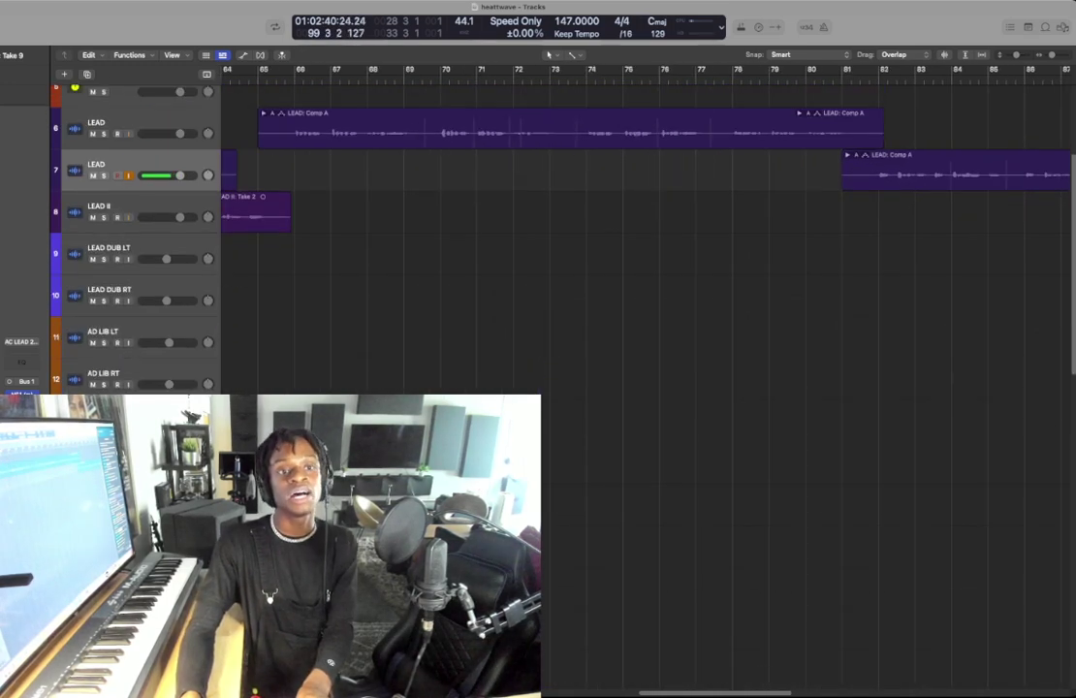
pyautogui.scroll(5, 648, 242)
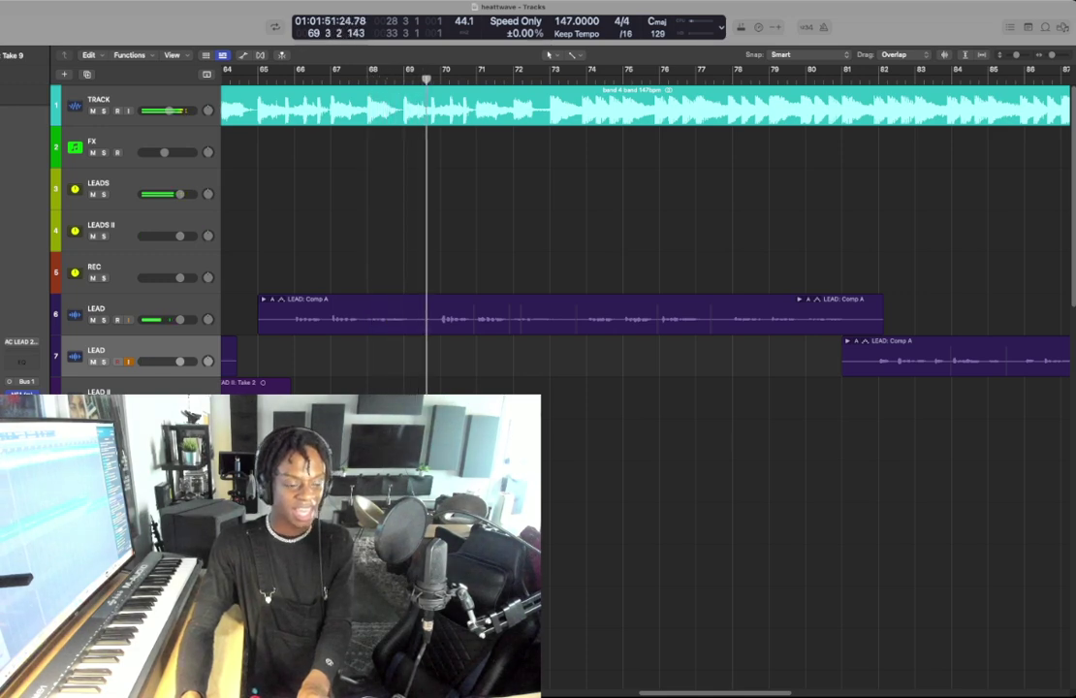
pyautogui.press('z')
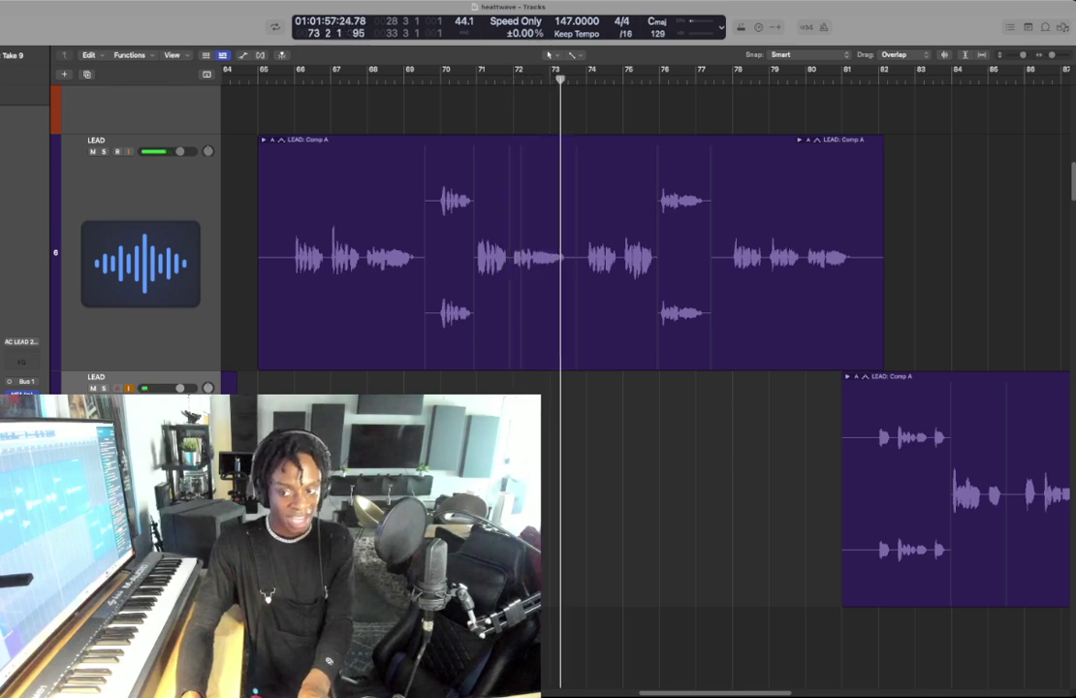
pyautogui.press('super+Left')
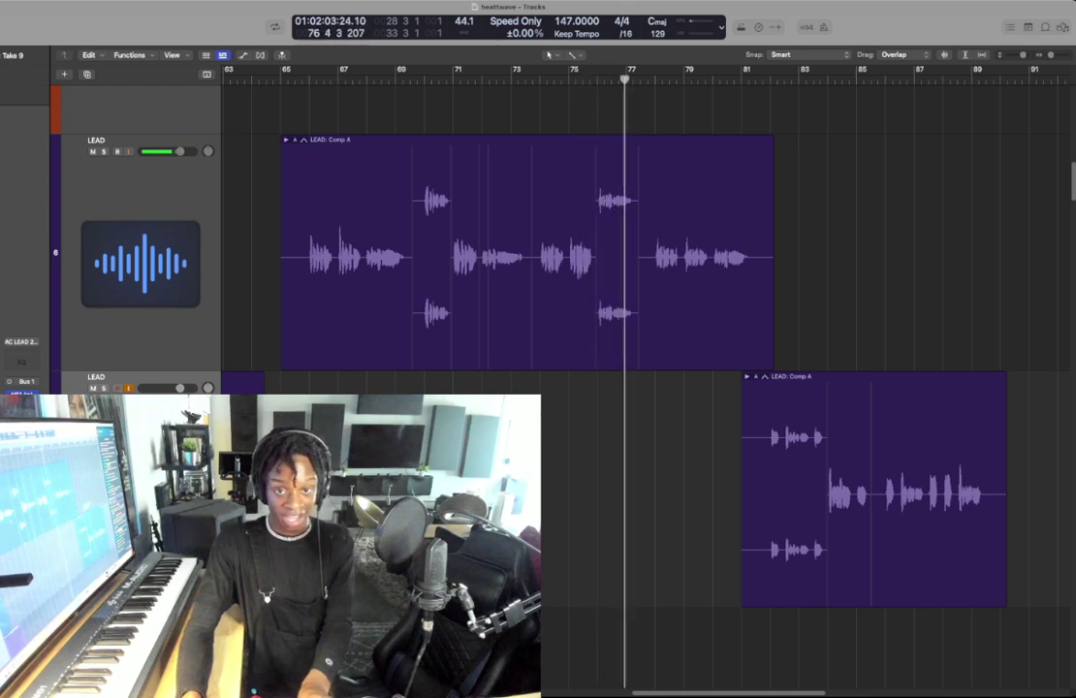
pyautogui.press('super+Up')
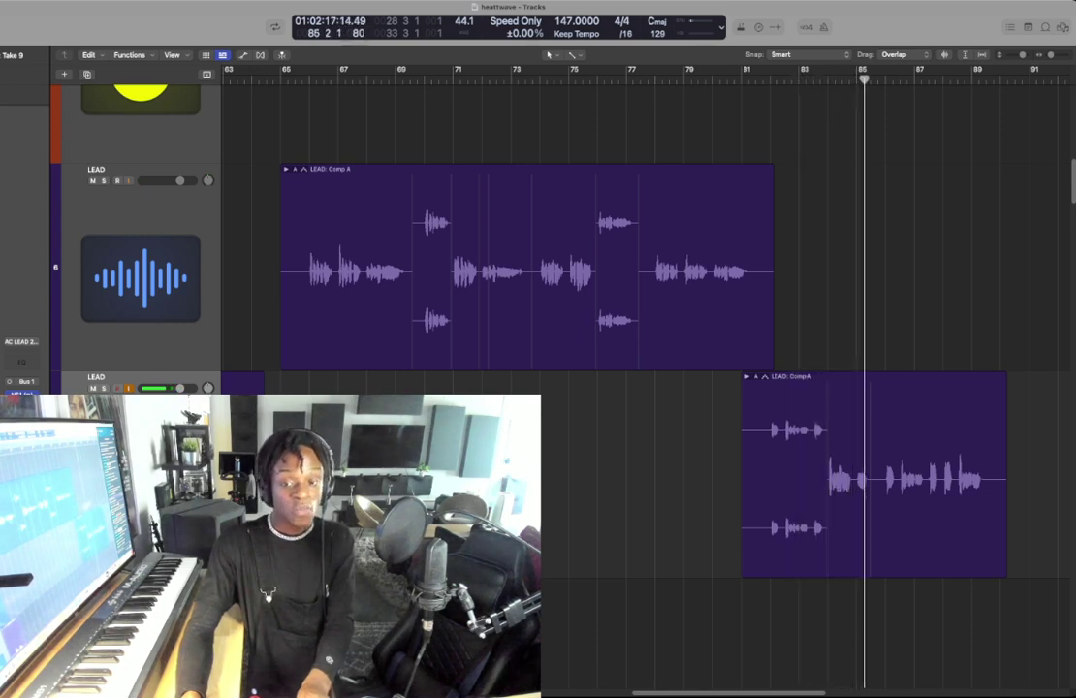
# - Record a take on the second LEAD track from 83 3 to about 85 3, and trim its used section to start just before bar 84
pyautogui.press('super+Right')
pyautogui.press('super+Right')
pyautogui.click(781, 79)
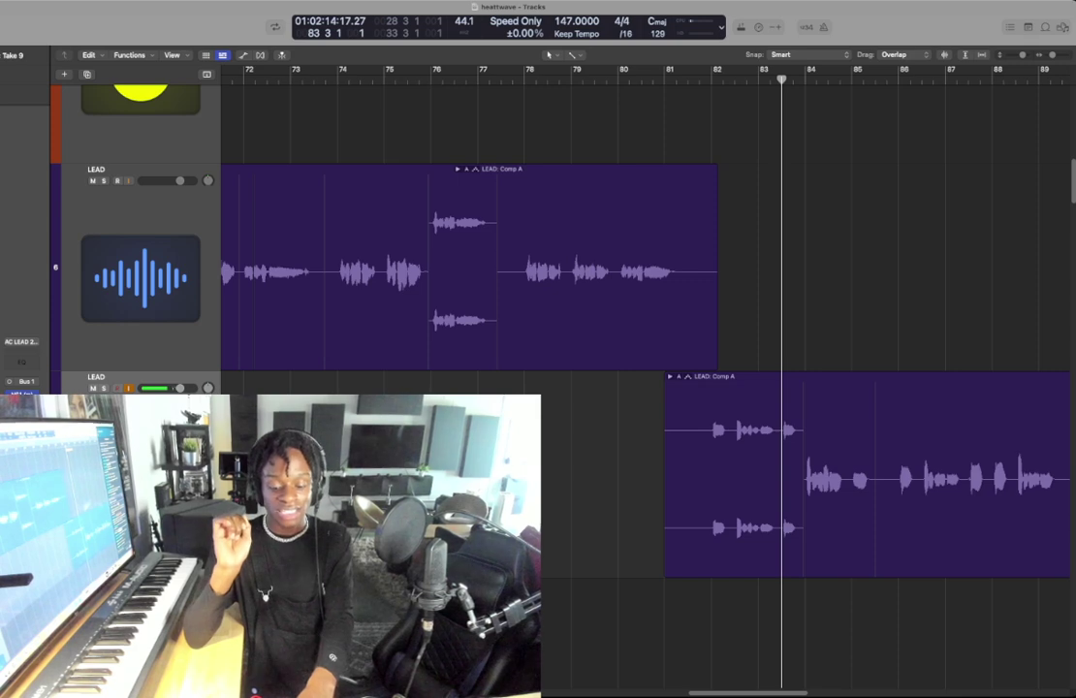
pyautogui.press('r')
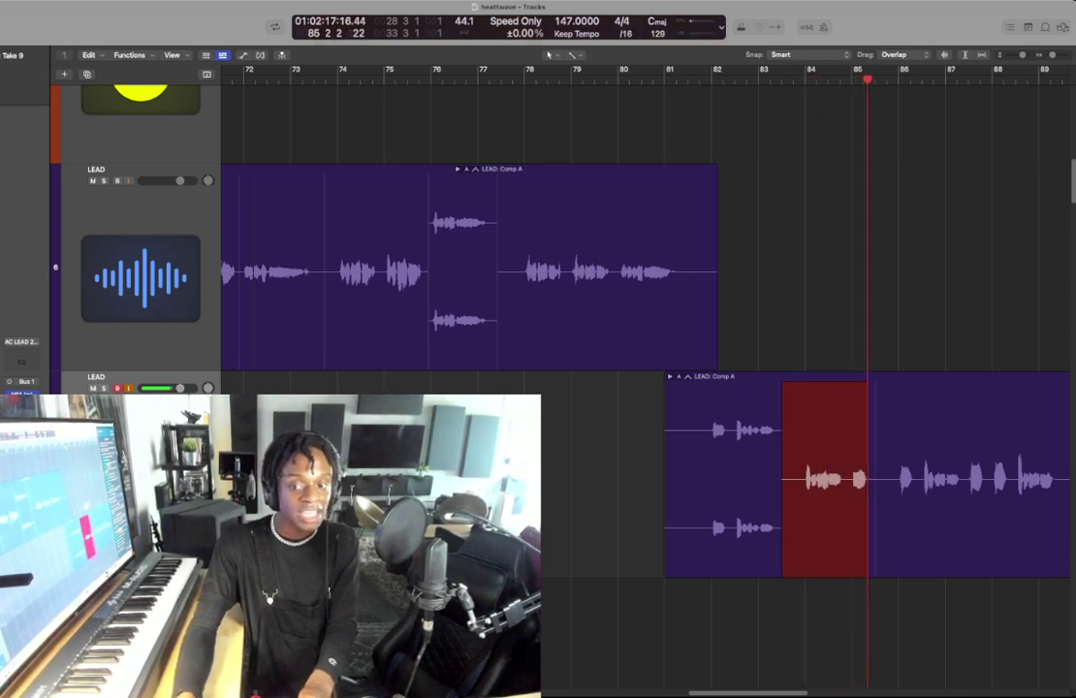
pyautogui.press('space')
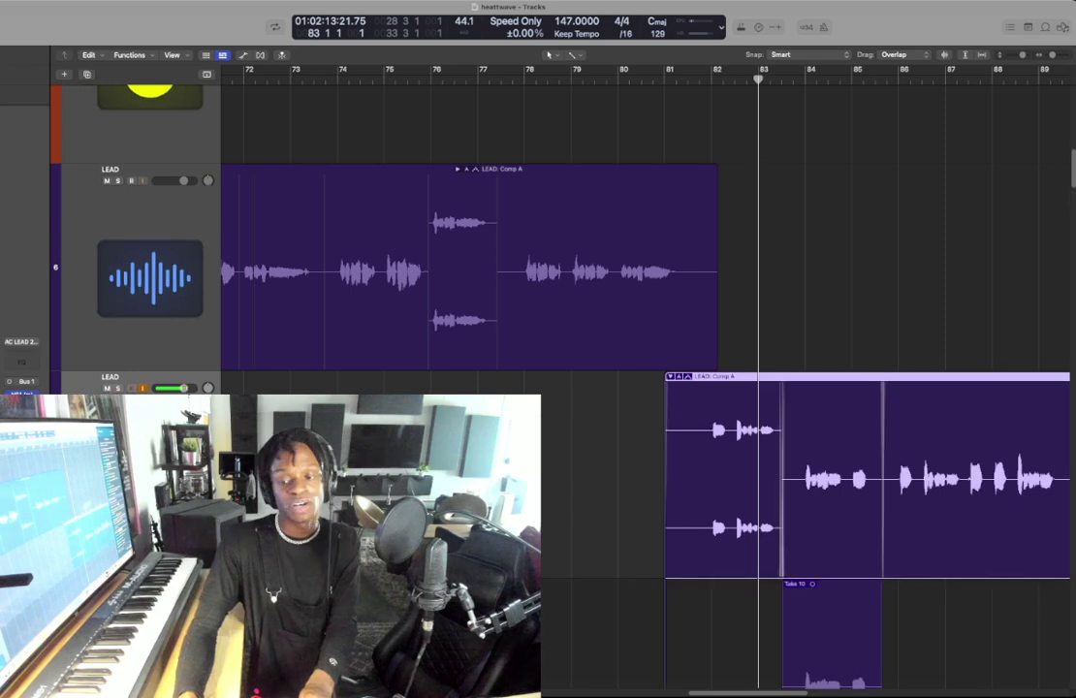
pyautogui.moveTo(784, 521); pyautogui.dragTo(801, 522)
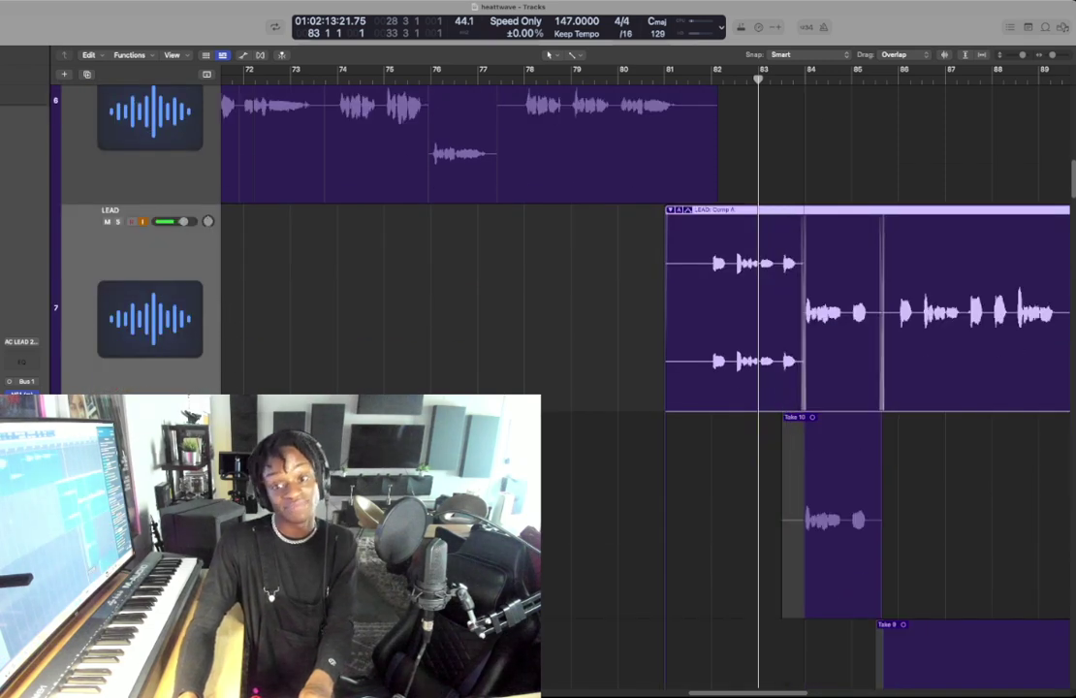
pyautogui.moveTo(881, 522); pyautogui.dragTo(877, 522)
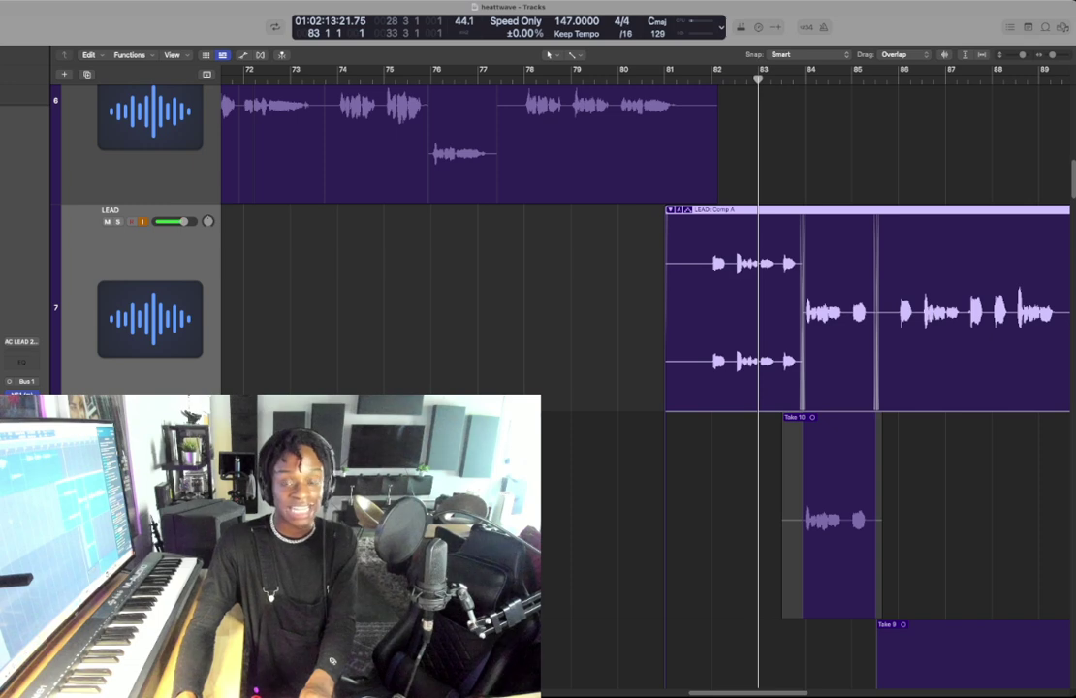
# - Collapse the second LEAD track's take folder, clear the selection, and play back its comp from bar 81 to about 84 4
pyautogui.press(',')
pyautogui.press(',')
pyautogui.hotkey('ctrl', 'f')
pyautogui.hotkey('alt', 'shift', 'd')
pyautogui.press('space')
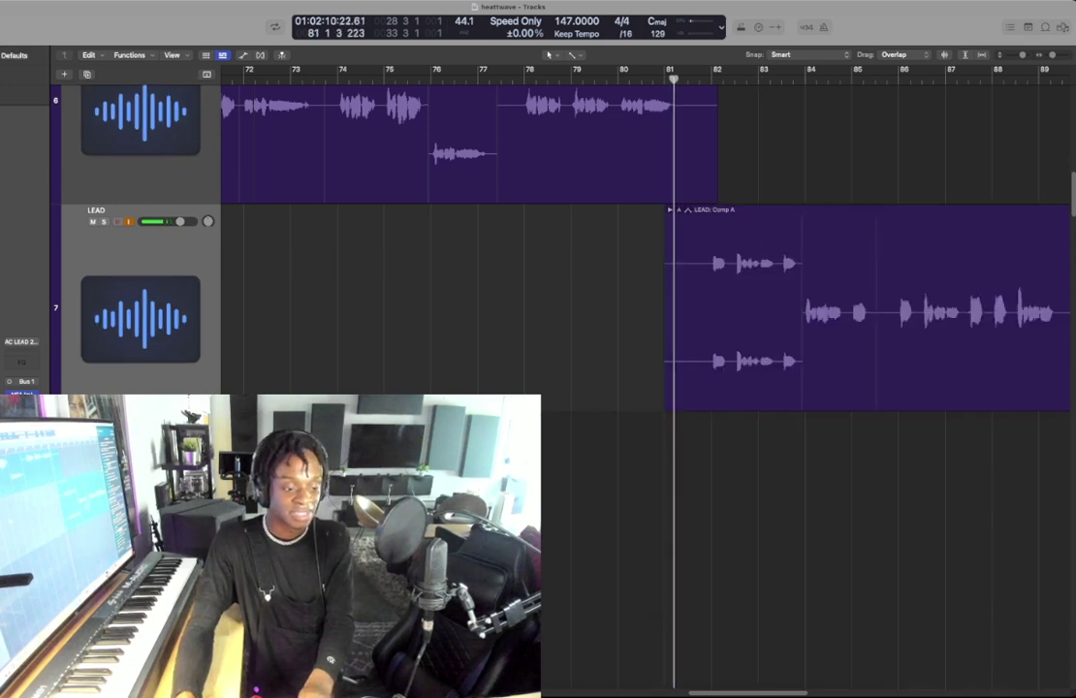
pyautogui.press('super+Up')
pyautogui.press('super+Up')
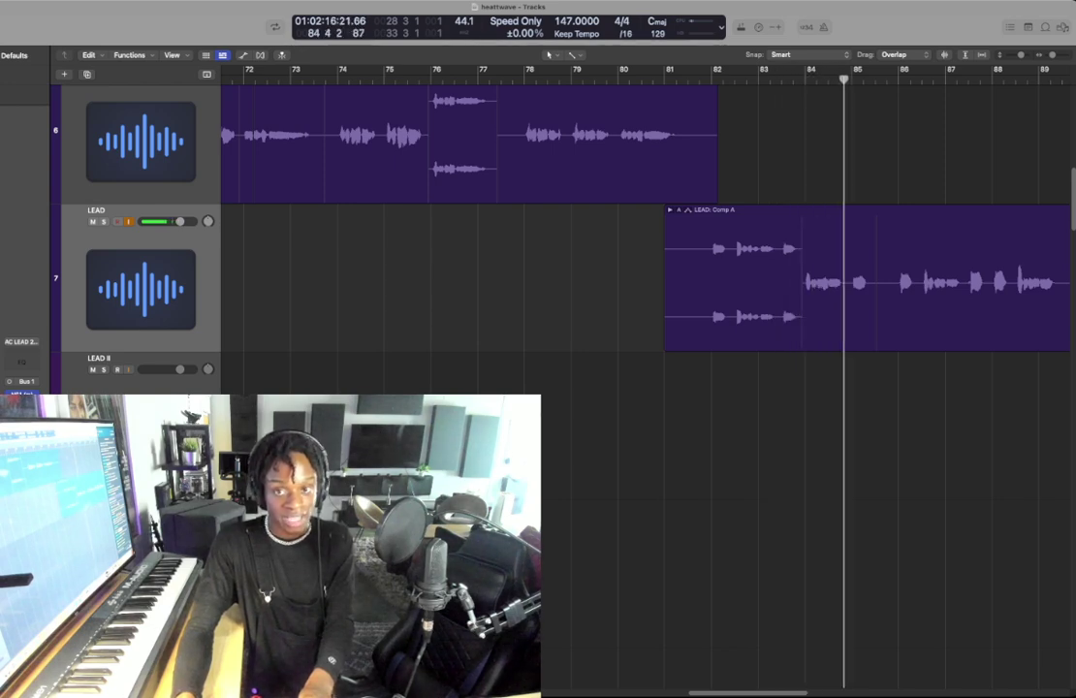
pyautogui.press(',')
pyautogui.press('r')
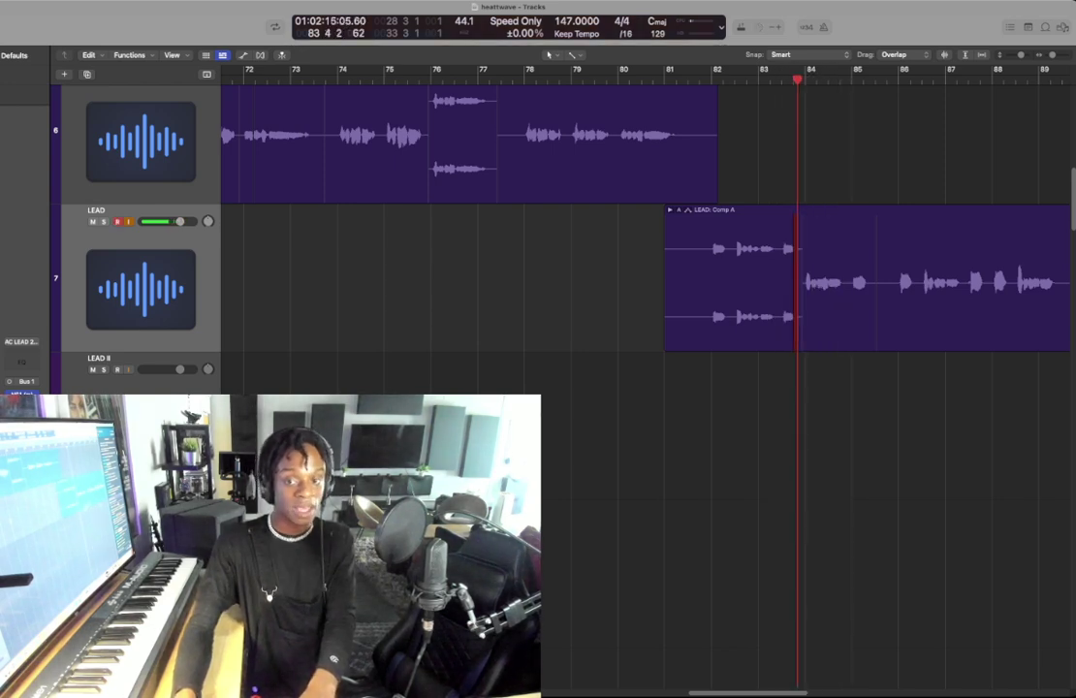
pyautogui.press('space')
pyautogui.press(',')
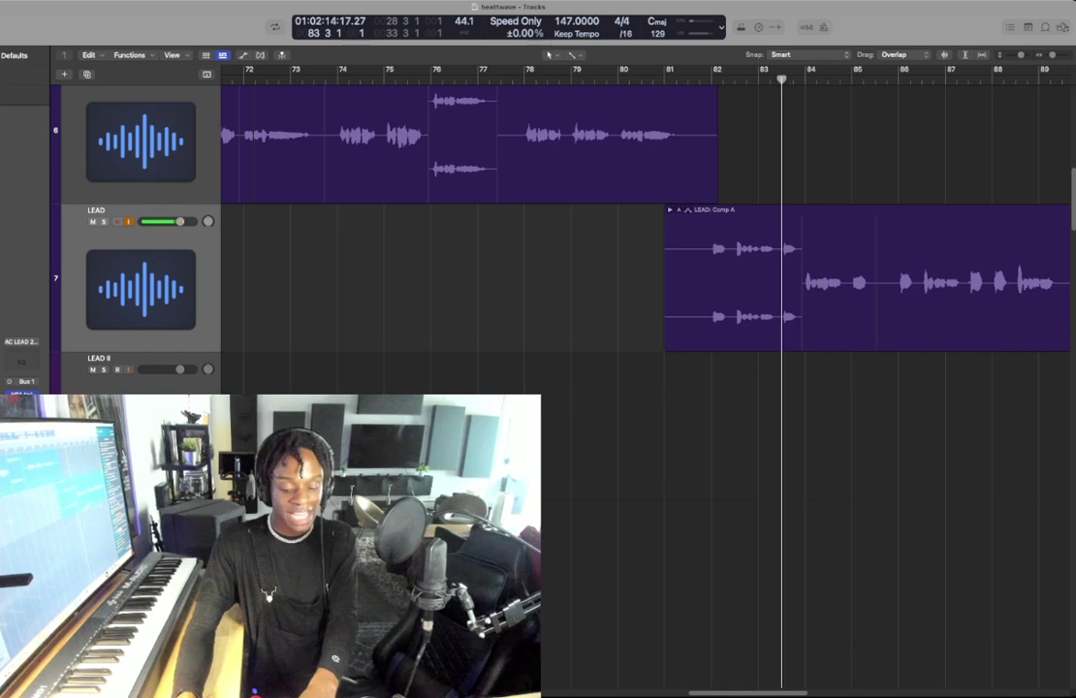
# - Re-record the second LEAD track's phrase from 83 3 to about 85 3, moving the new take's used start to just before bar 84
pyautogui.press('r')
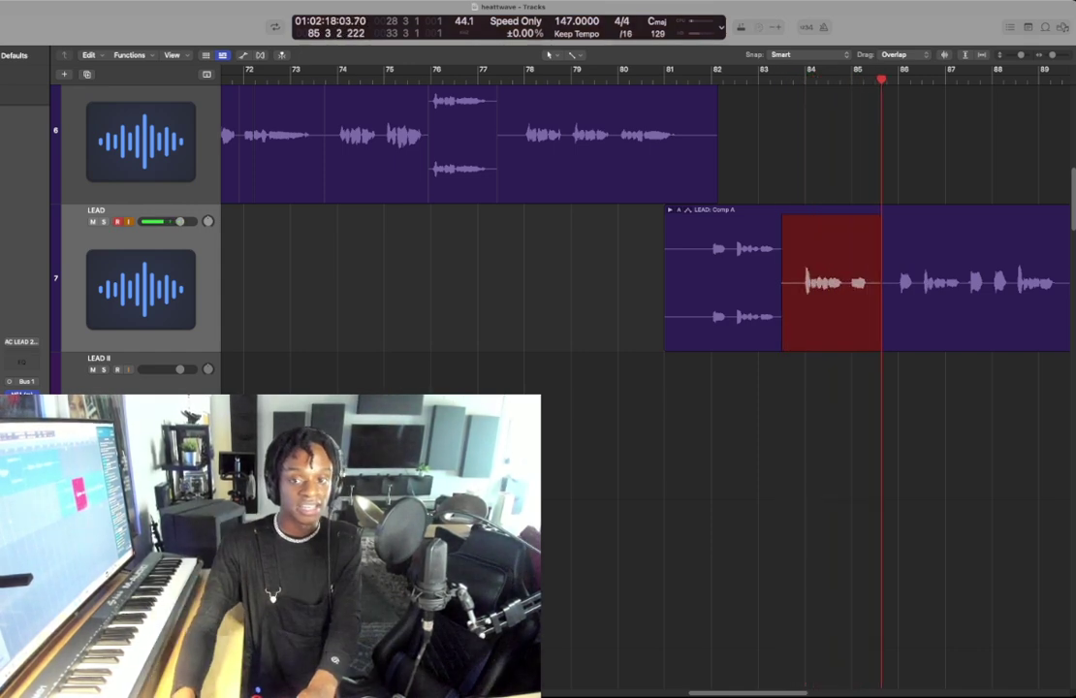
pyautogui.press('space')
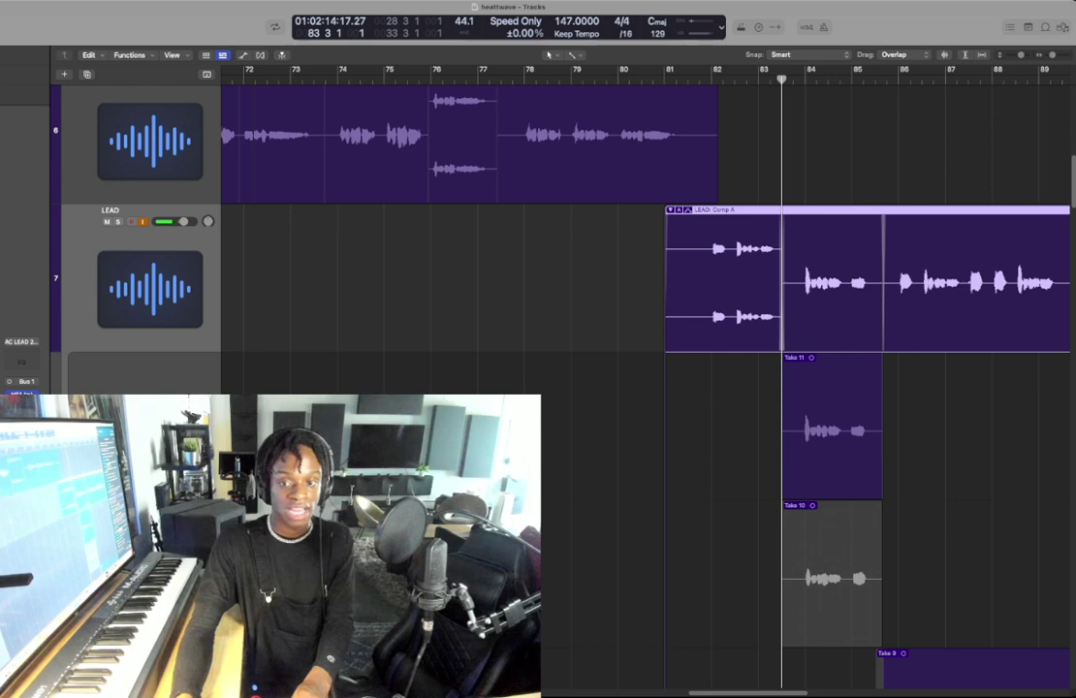
pyautogui.moveTo(782, 431); pyautogui.dragTo(796, 431)
# - Replay the second LEAD track's comp from bar 81 with its take folder collapsed and the whole comp in view
pyautogui.hotkey('shift', 'space')
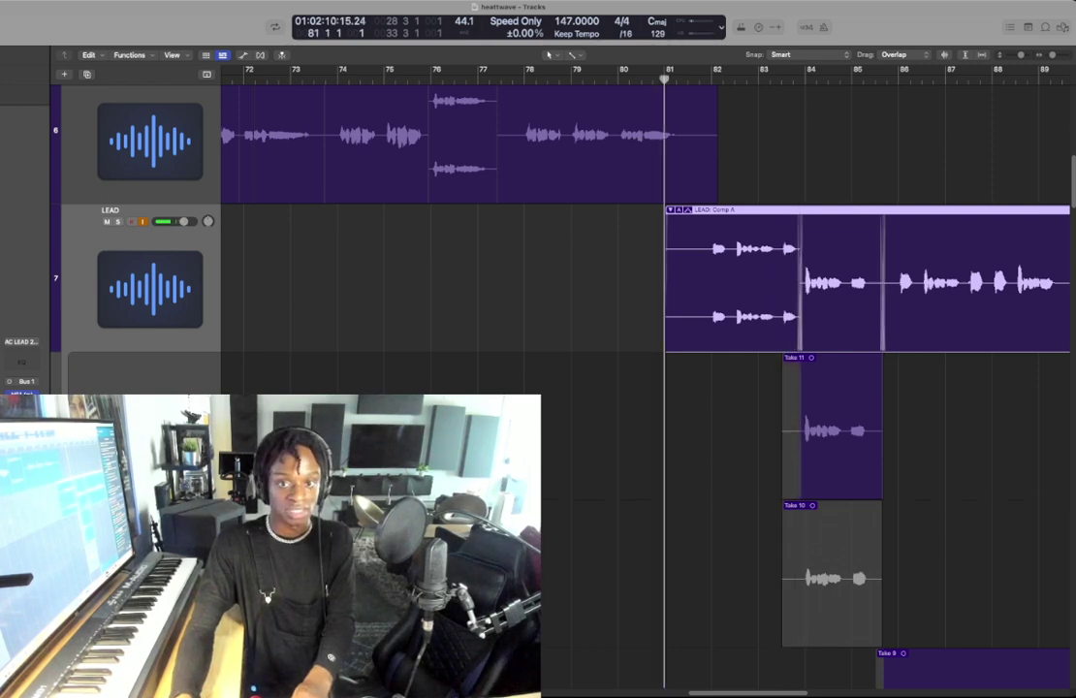
pyautogui.hotkey('ctrl', 'f')
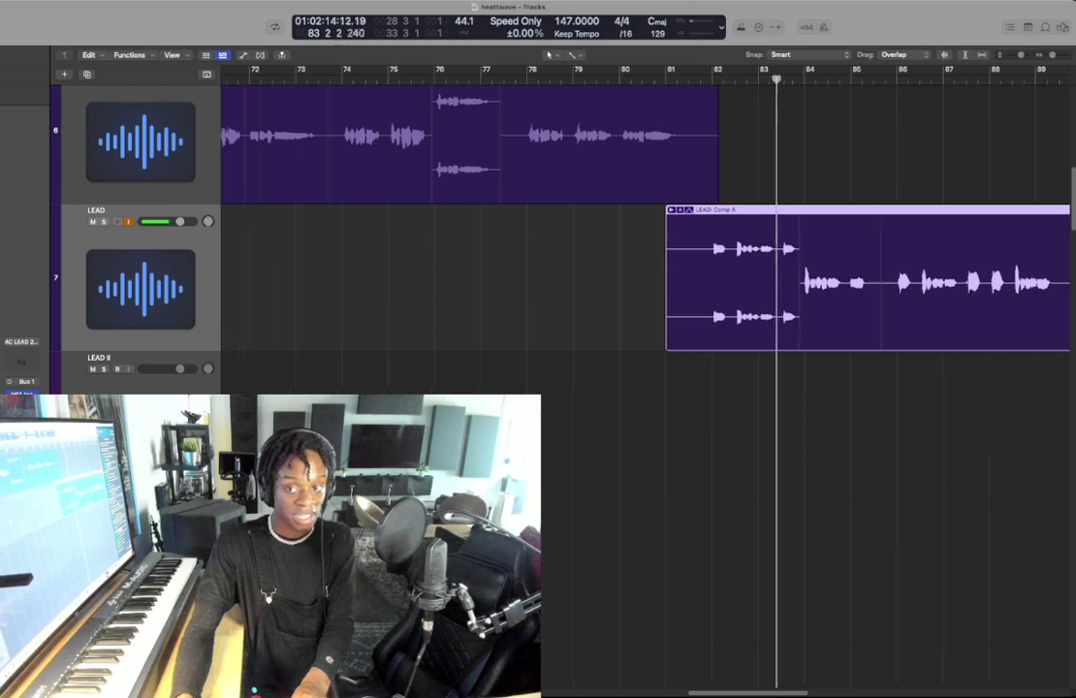
pyautogui.press('super+Left')
pyautogui.press('super+Left')
pyautogui.press('super+Left')
pyautogui.press('super+Right')
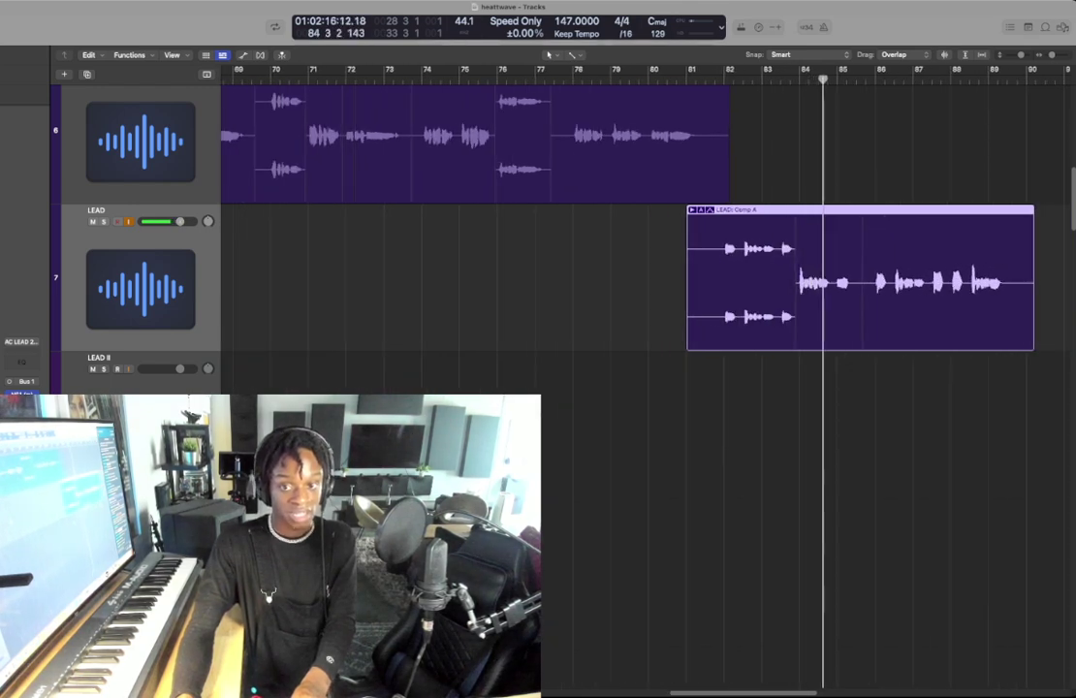
# - Expand the second LEAD track's take folder and set the playhead to 87 4
pyautogui.hotkey('ctrl', 'f')
pyautogui.press('Down')
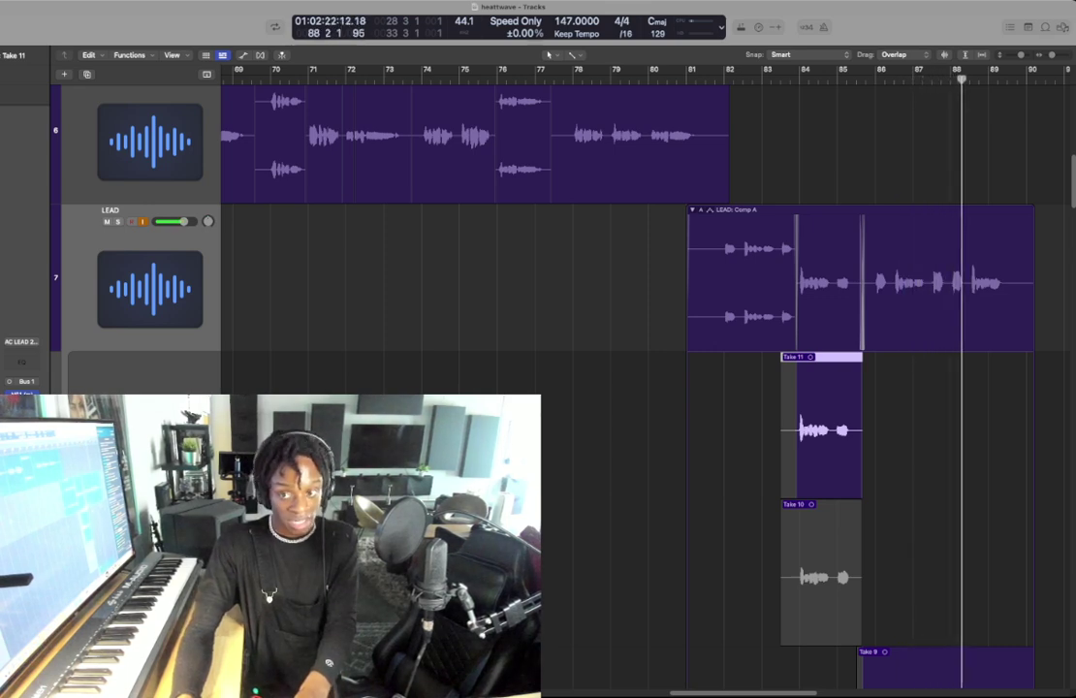
pyautogui.scroll(-3, 620, 388)
pyautogui.scroll(3, 620, 387)
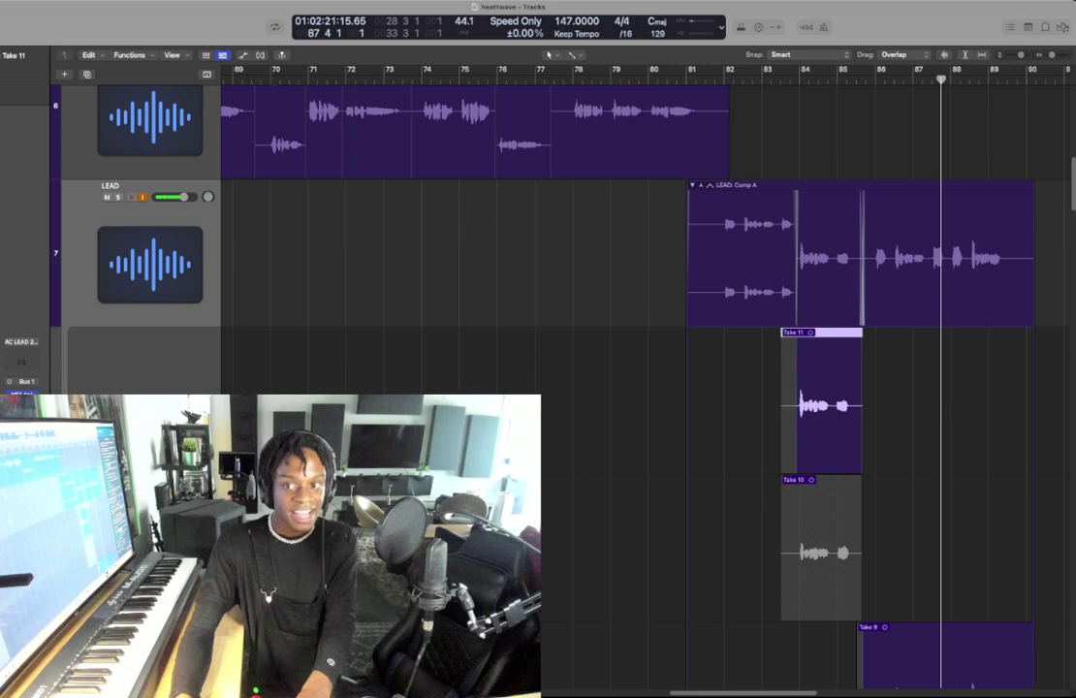
pyautogui.press('r')
pyautogui.press('space')
pyautogui.press('super+z')
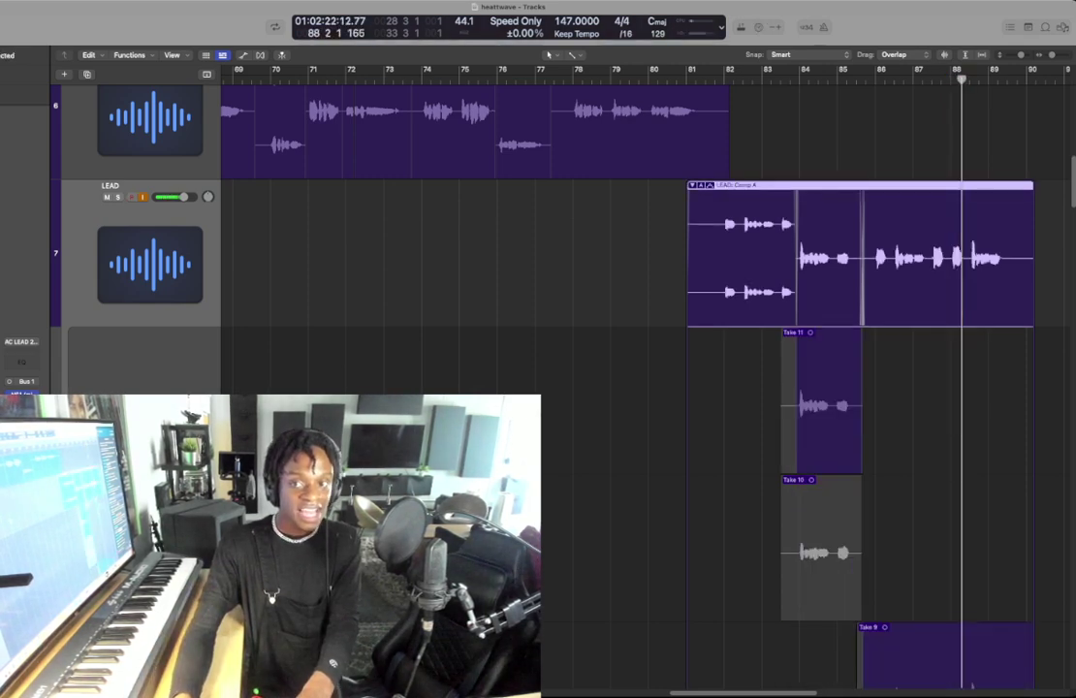
# - Record a take on the second LEAD track from 87 4 to about 89 3, and collapse its take folder
pyautogui.press('r')
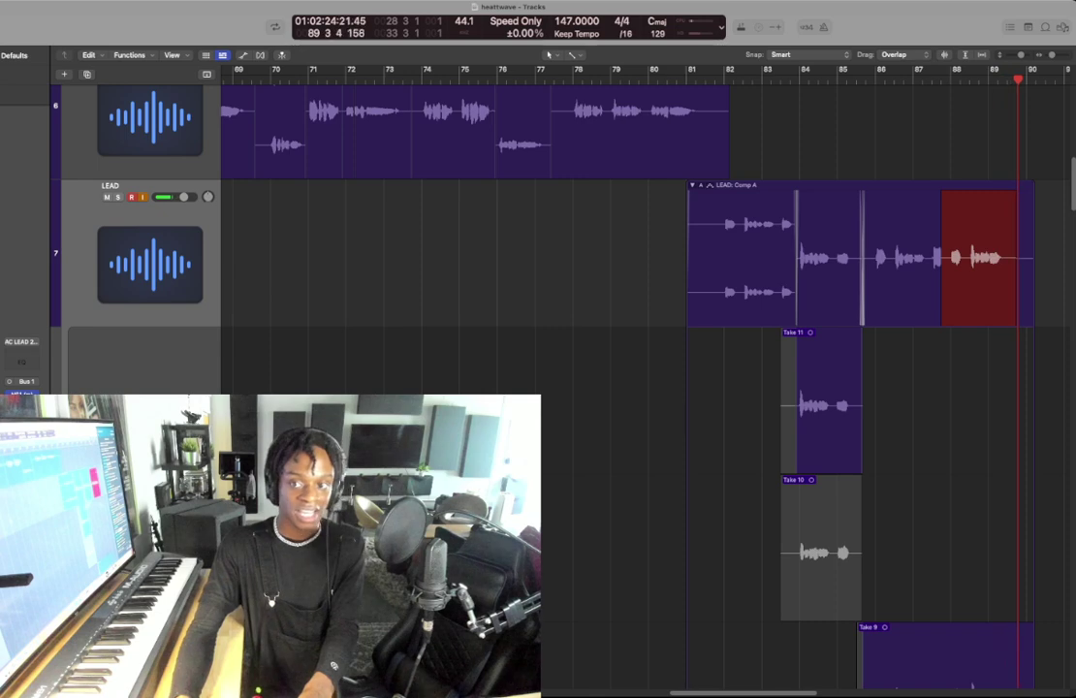
pyautogui.press('space')
pyautogui.click(692, 185)
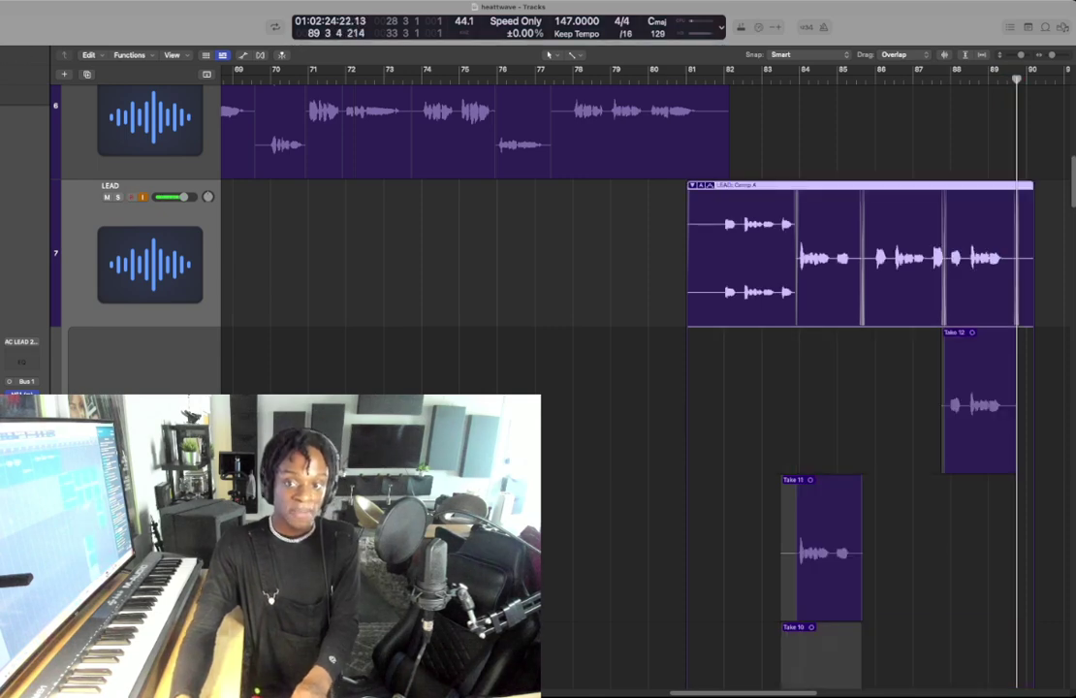
pyautogui.scroll(2, 834, 257)
pyautogui.press('super+Up')
pyautogui.press('super+Up')
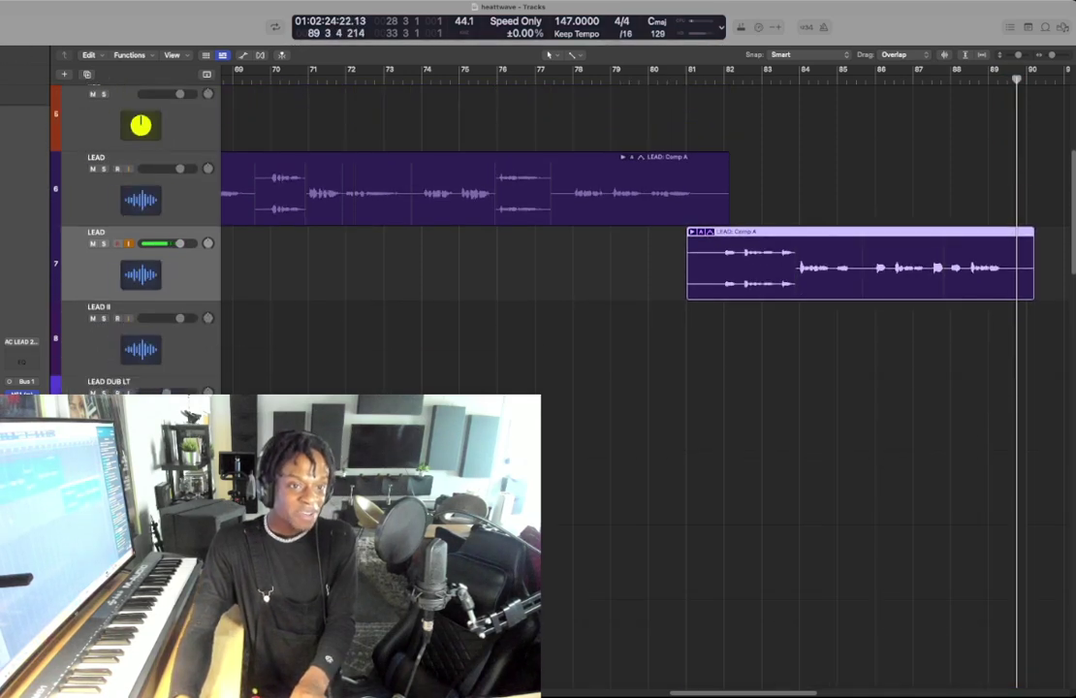
# - Record vocals on the first LEAD track from 88 3 to about bar 93, and another take from bar 87 to about bar 90
pyautogui.press('Up')
pyautogui.press('r')
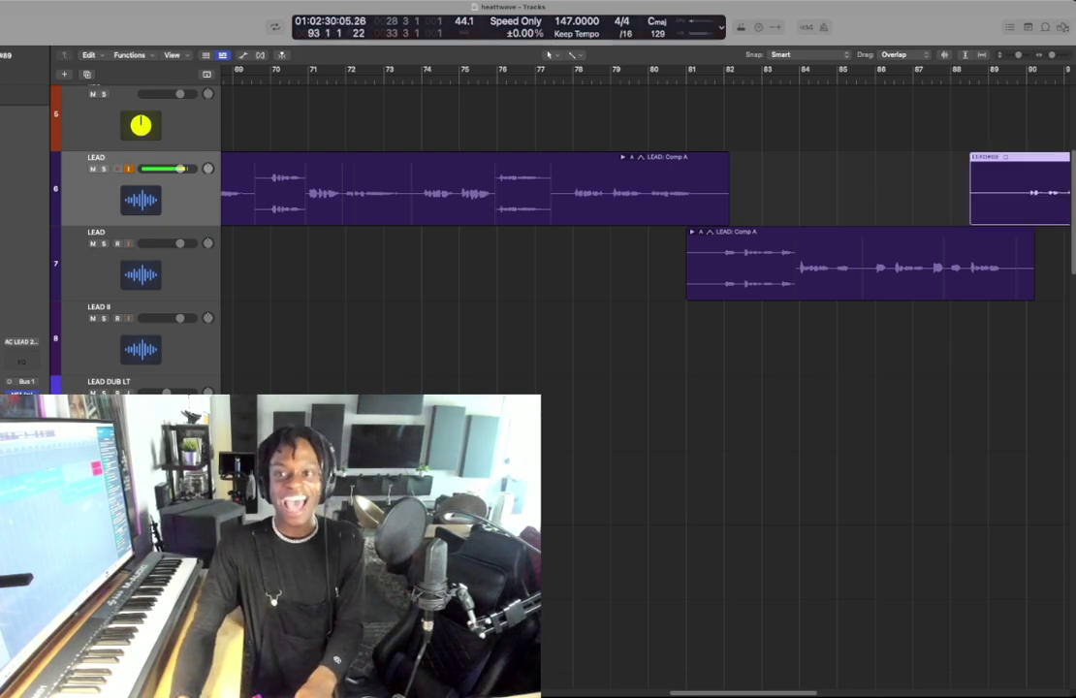
pyautogui.press('r')
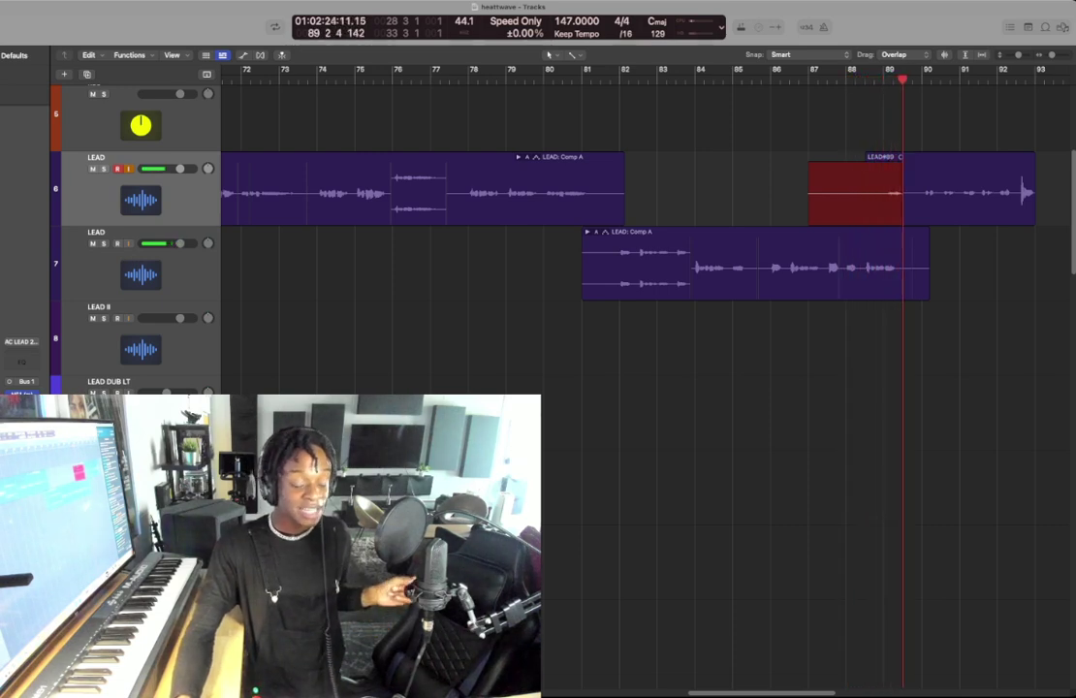
pyautogui.press('space')
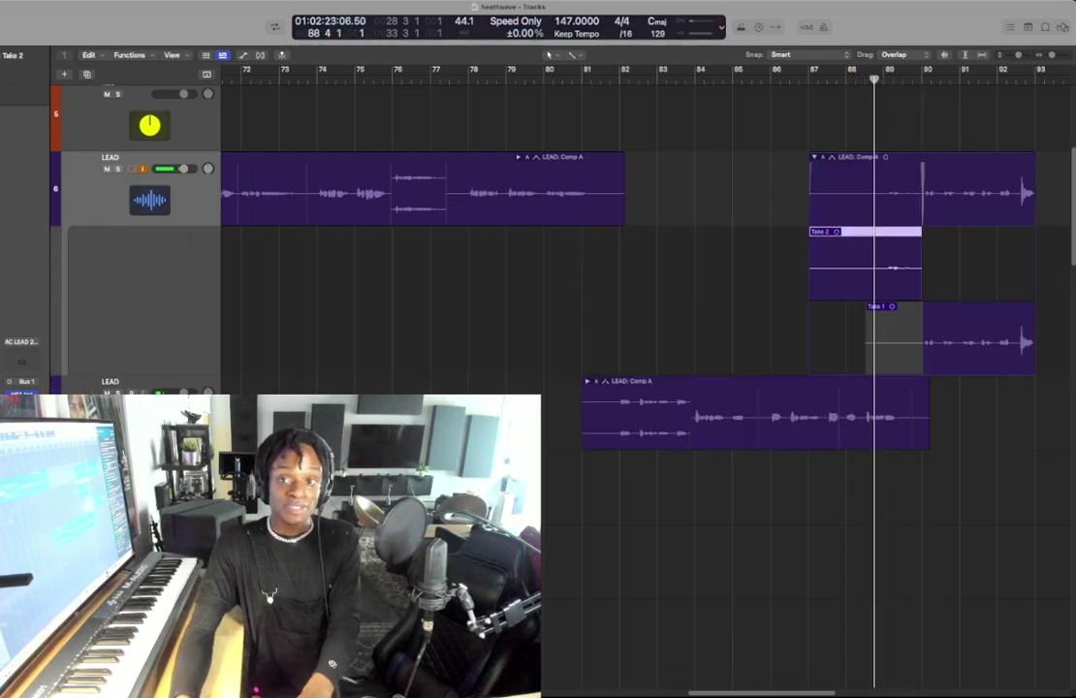
# - Record a short take on the first LEAD track from 88 3 to about 89 2, and return the playhead to bar 87
pyautogui.press(',')
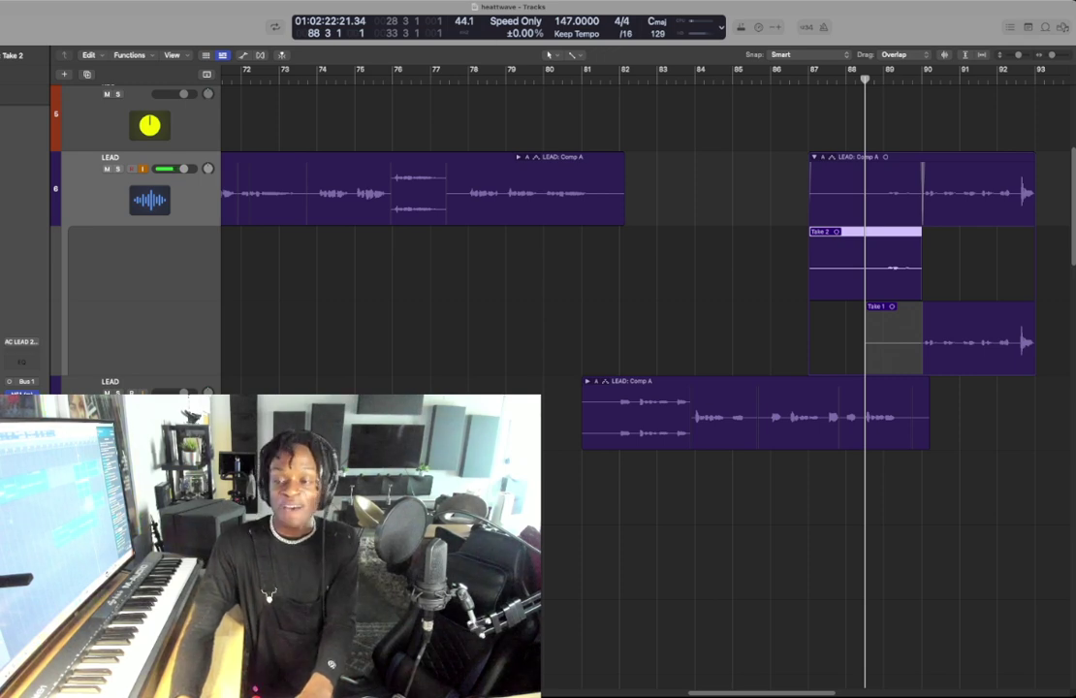
pyautogui.press('r')
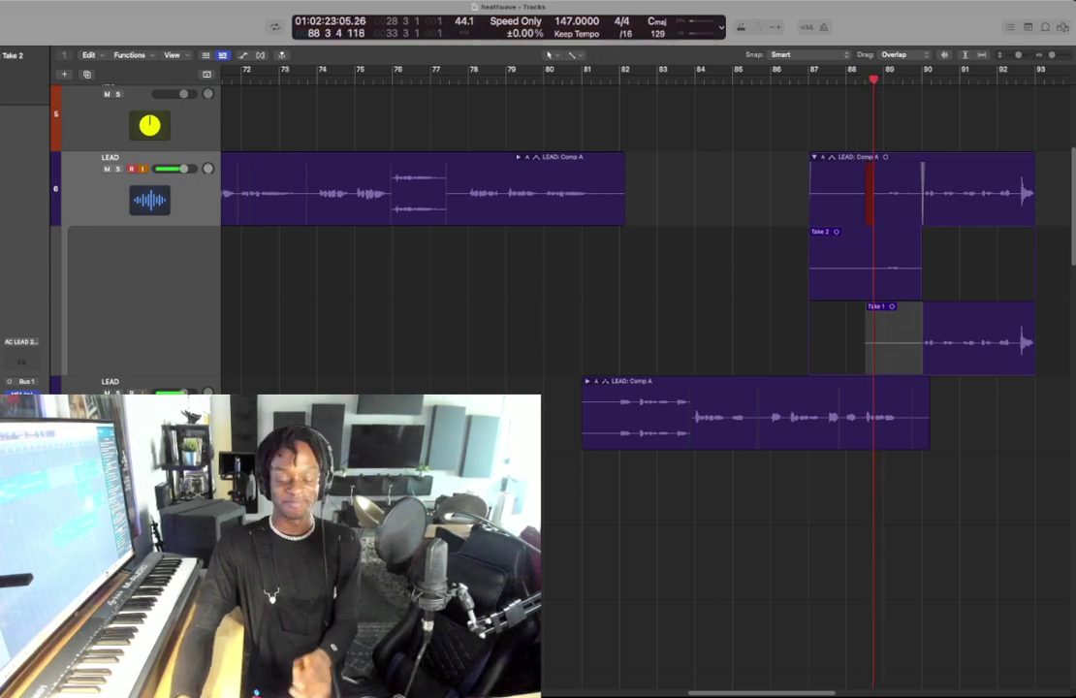
pyautogui.press('space')
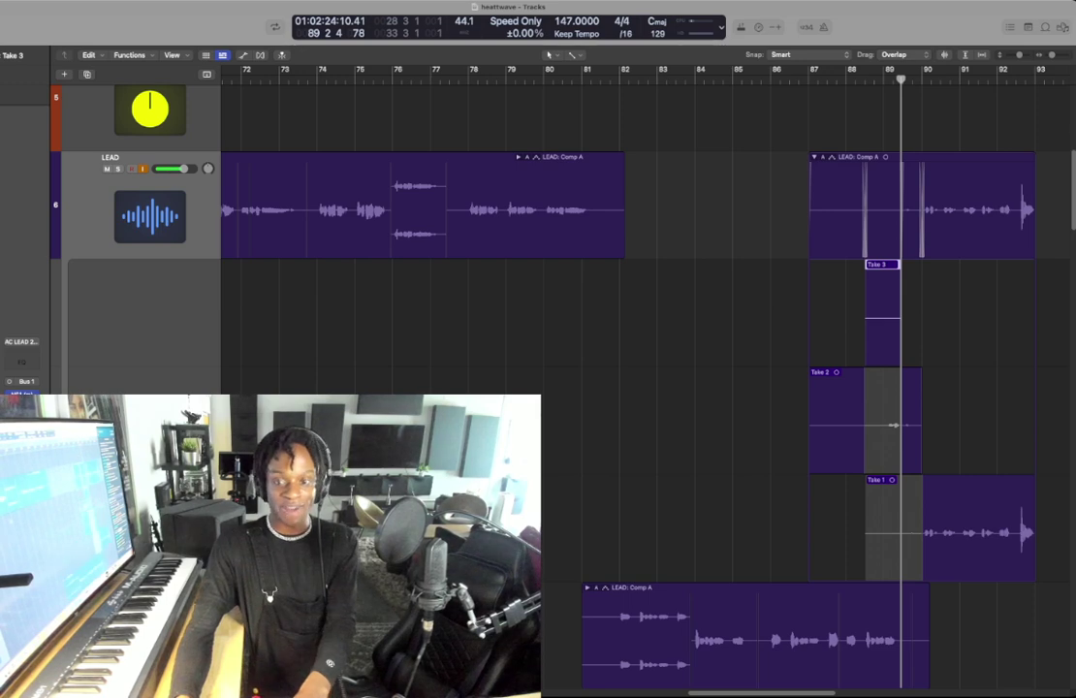
pyautogui.press(',')
pyautogui.press(',')
pyautogui.press(',')
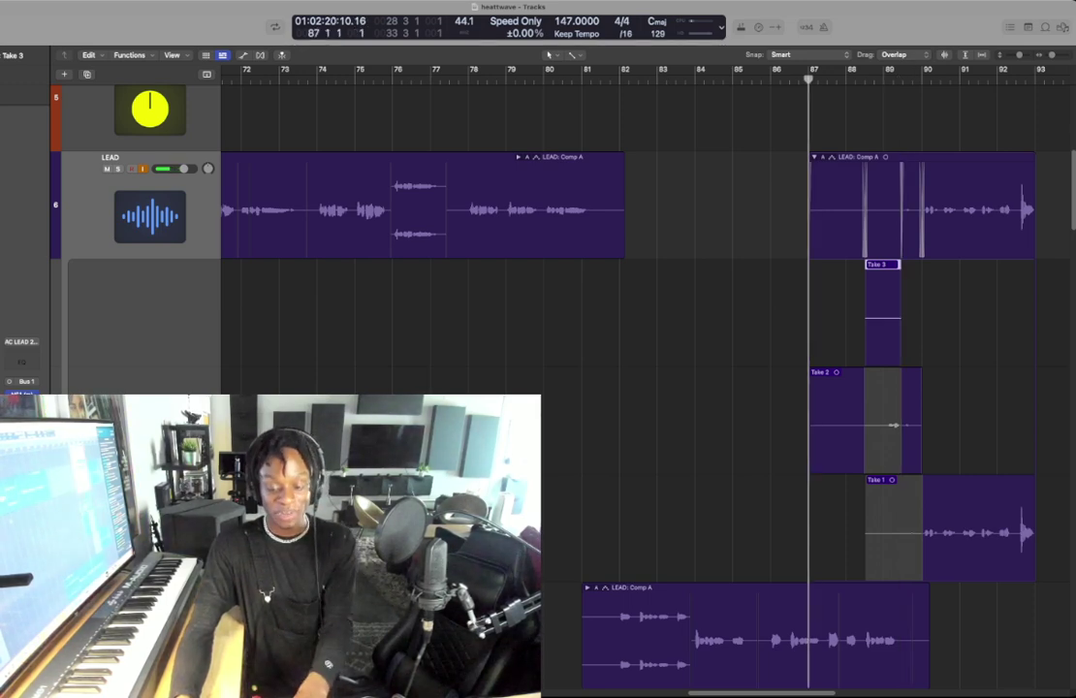
# - Record a take on the first LEAD track from bar 87 to about 105 2, and comp out its opening sound before about bar 88
pyautogui.press('r')
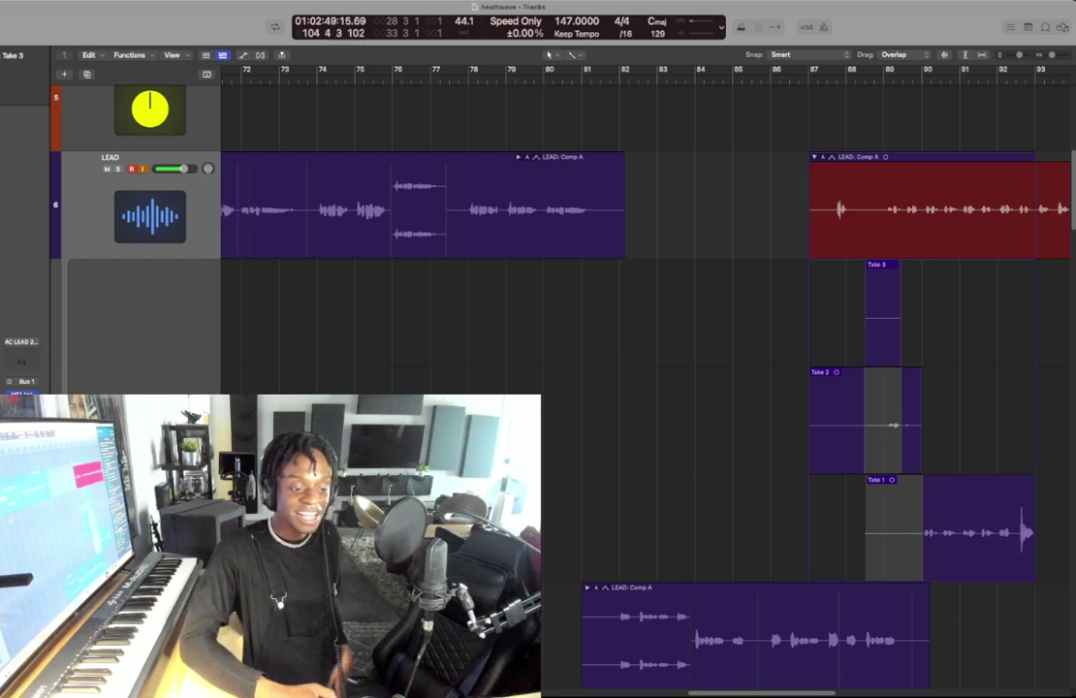
pyautogui.press('space')
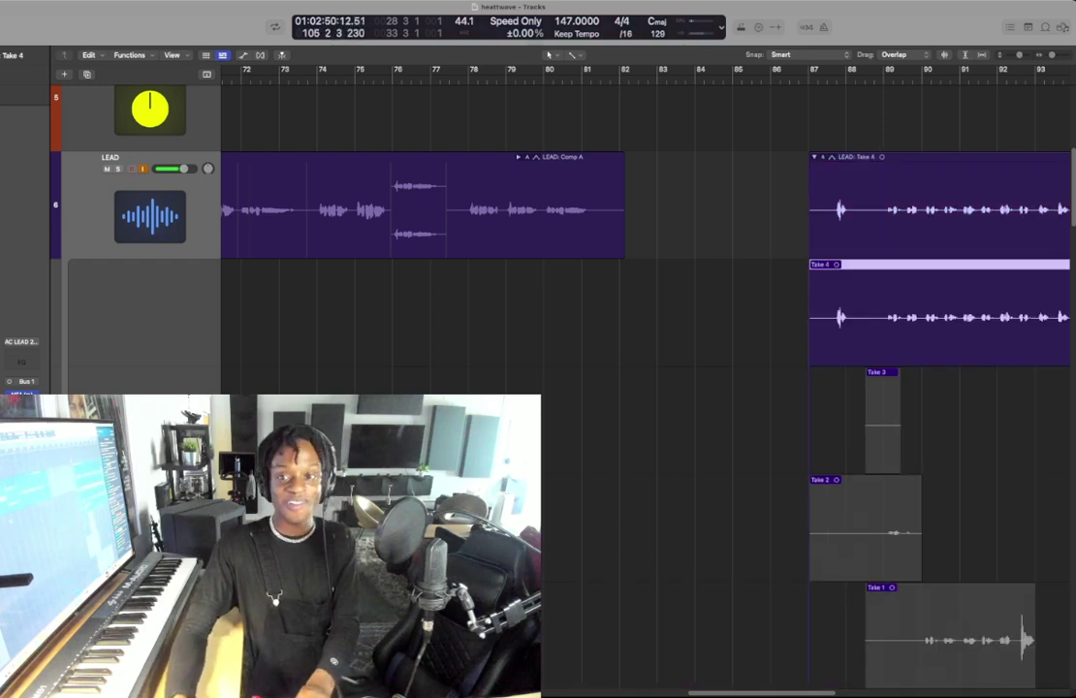
pyautogui.click(814, 157)
pyautogui.doubleClick(902, 194)
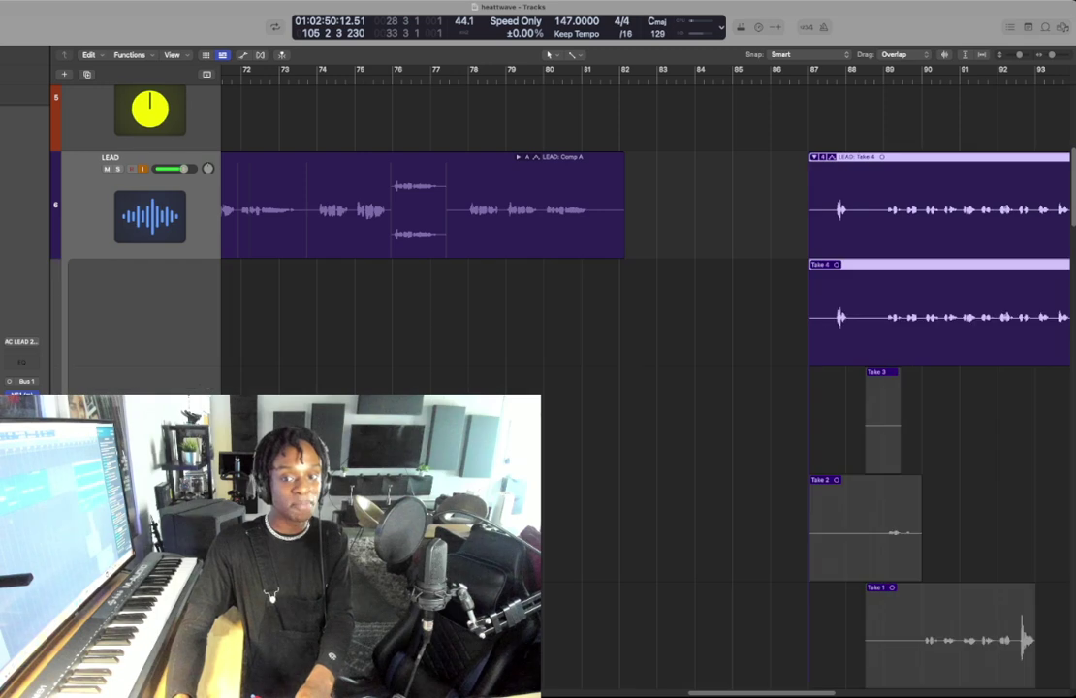
pyautogui.moveTo(811, 325); pyautogui.dragTo(859, 325)
pyautogui.click(815, 157)
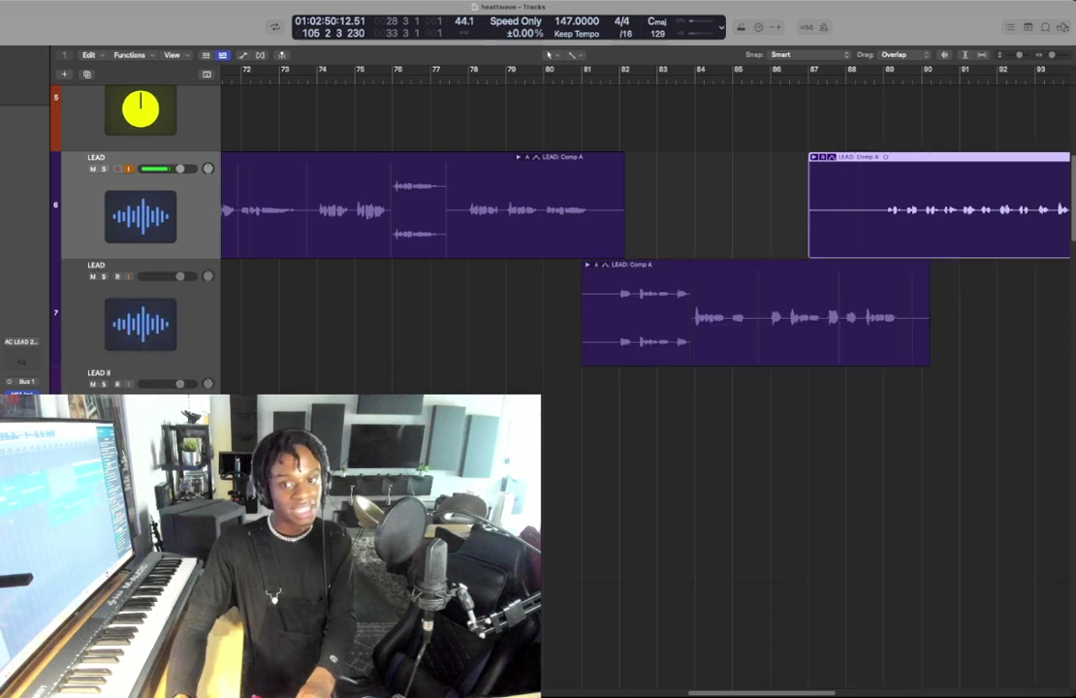
# - Play back the comped LEAD section from 87 3 through to its end and review the new vocal
pyautogui.press('super+Up')
pyautogui.press('super+Left')
pyautogui.scroll(5, 814, 291)
pyautogui.hscroll(-5, 645, 387)
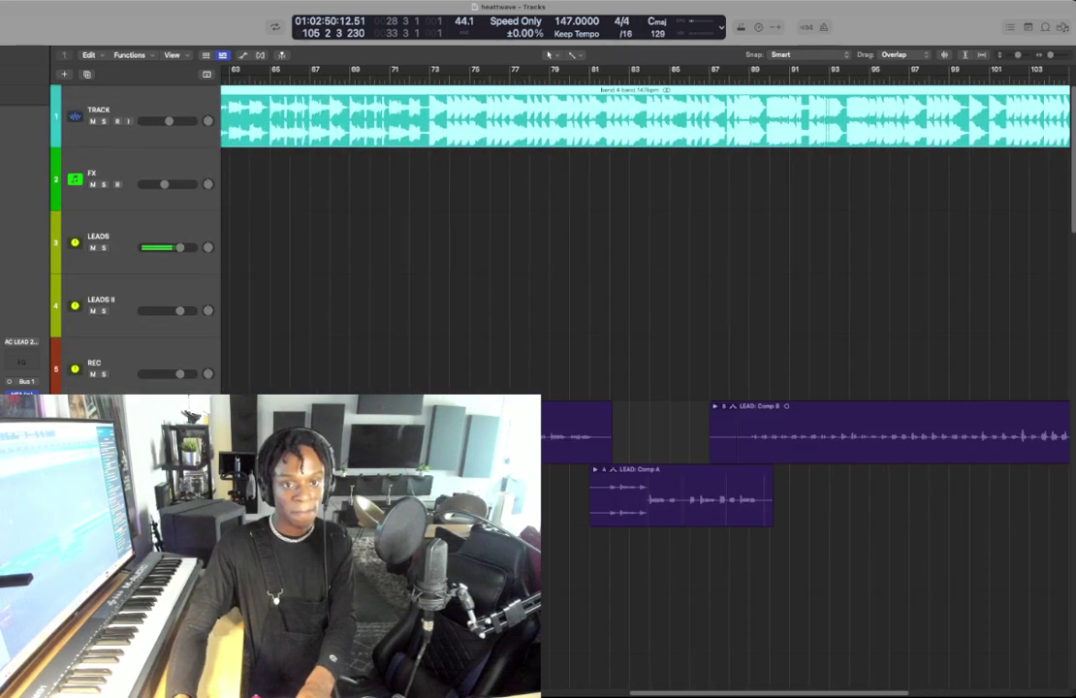
pyautogui.moveTo(538, 80); pyautogui.dragTo(719, 79)
pyautogui.press('super+Left')
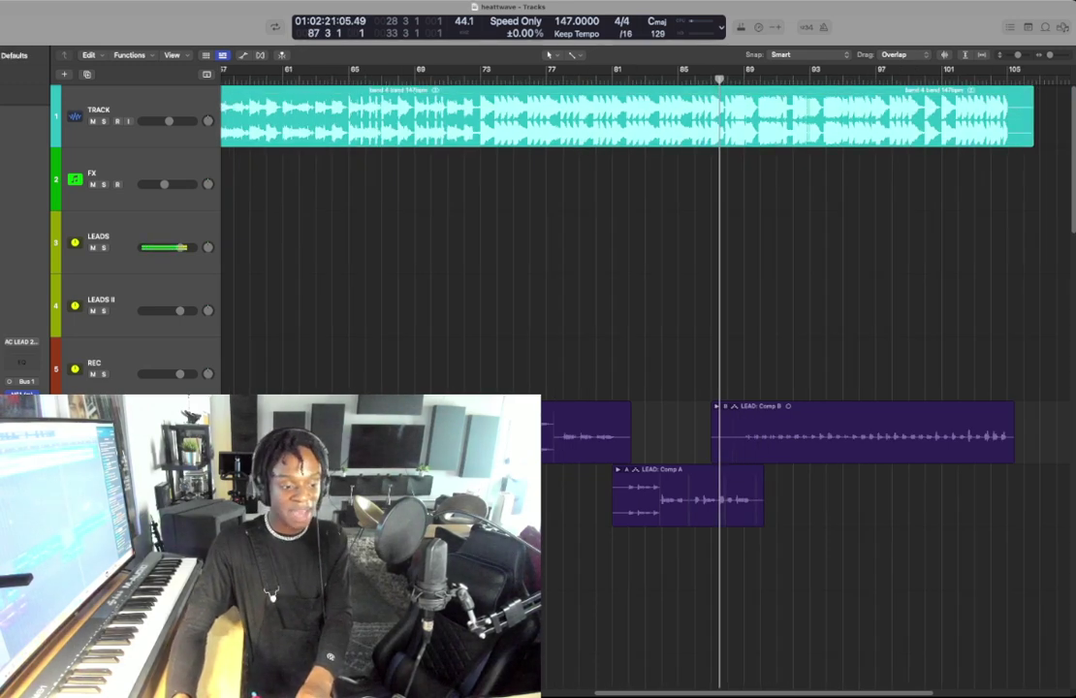
pyautogui.press('super+Down')
pyautogui.press('super+Right')
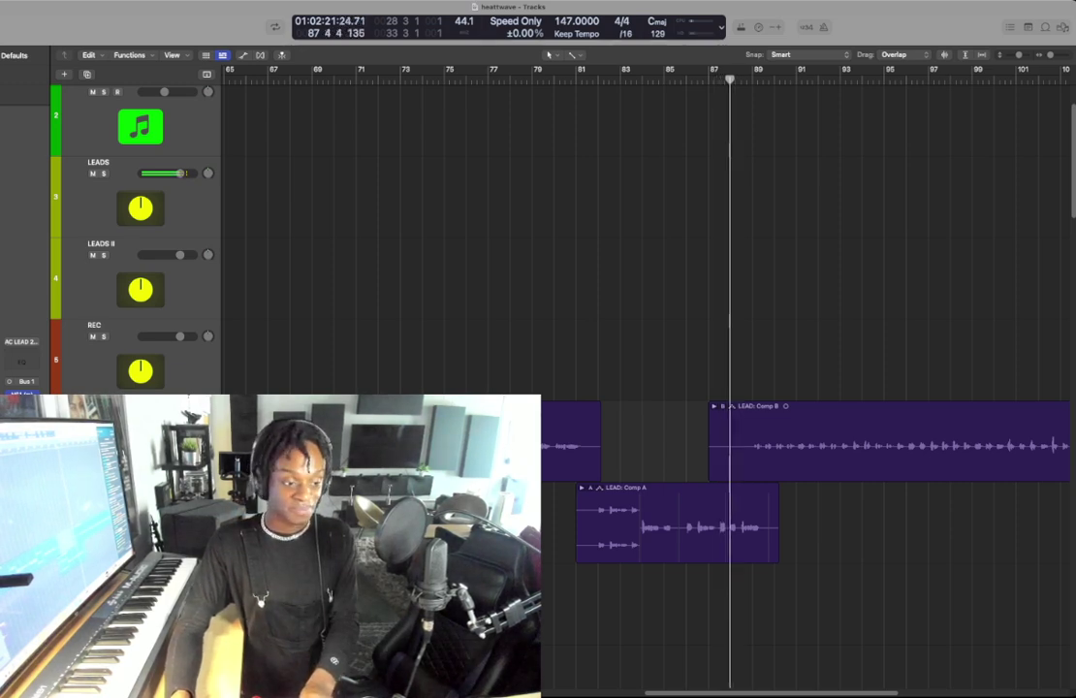
pyautogui.press('super+Down')
pyautogui.press('super+Right')
pyautogui.press('super+Up')
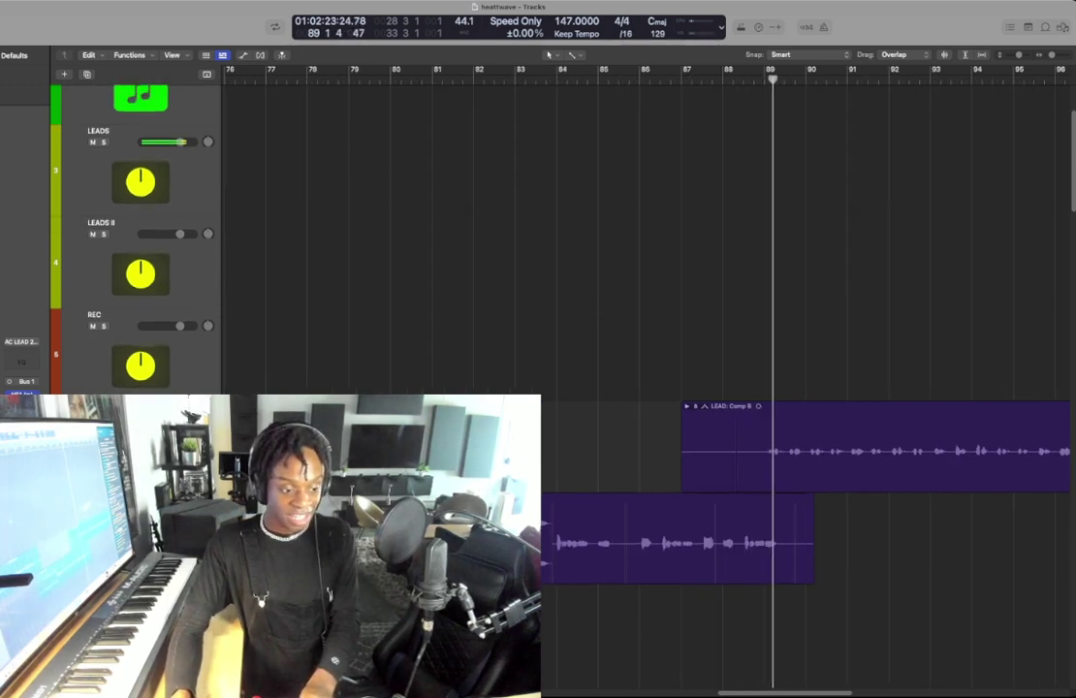
pyautogui.hscroll(3, 646, 388)
pyautogui.hscroll(1, 646, 388)
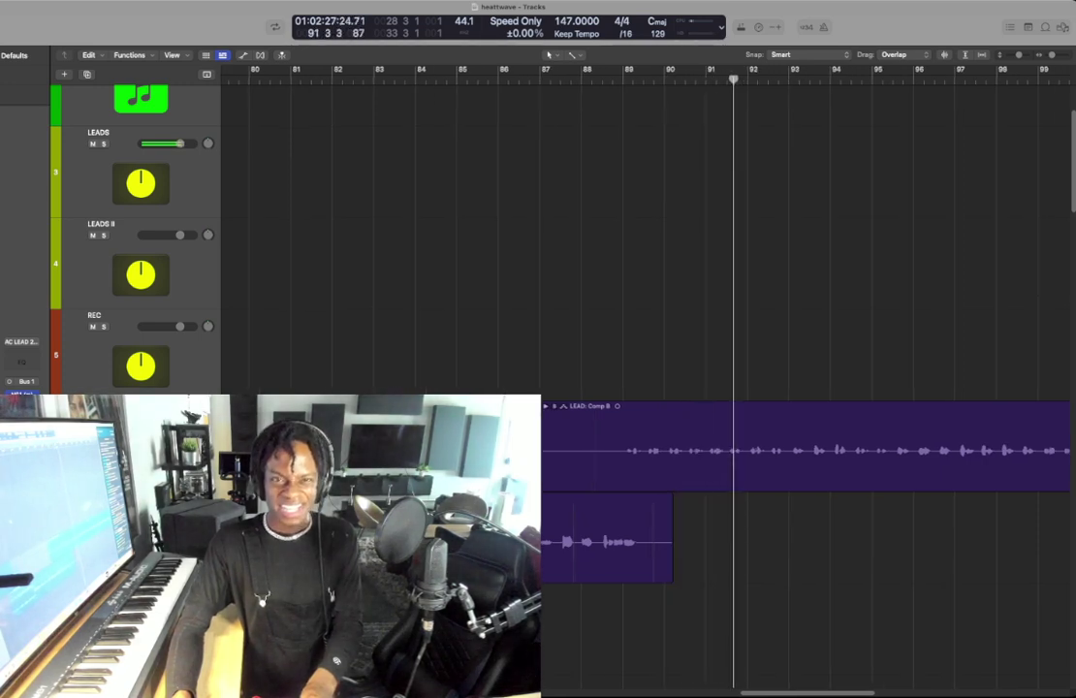
pyautogui.hscroll(2, 646, 388)
pyautogui.hscroll(2, 646, 388)
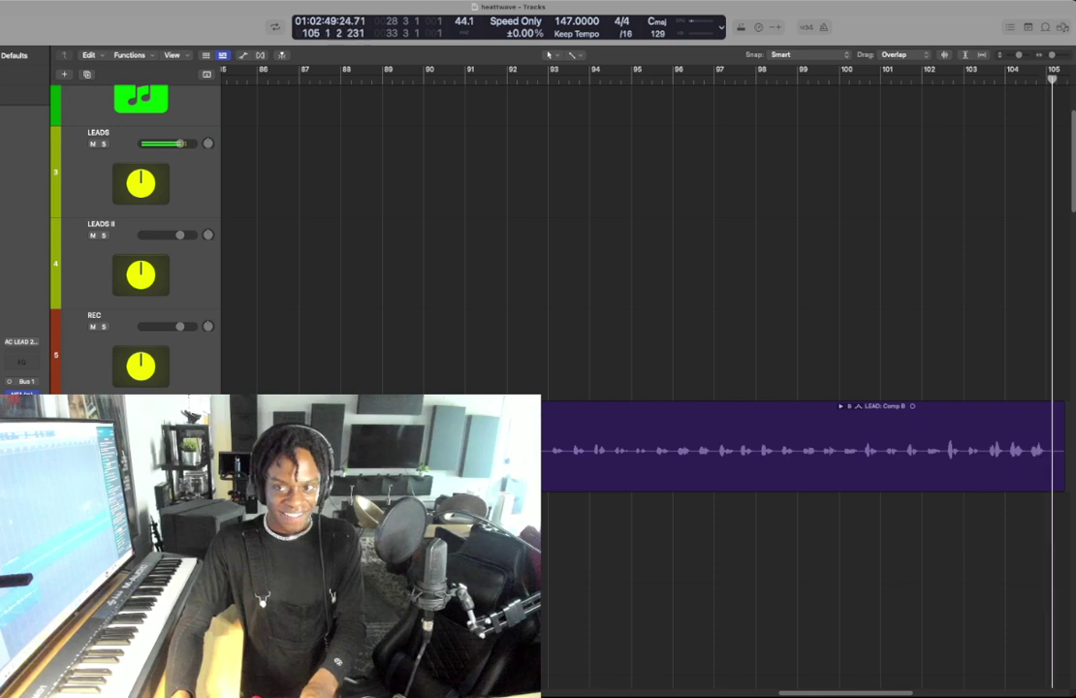
# - Open the project notes, replay the section, and write the lyric lines "2 steppin" and "no seatin"
pyautogui.press('super+Up')
pyautogui.press('super+Up')
pyautogui.press('super+Up')
pyautogui.press('super+Up')
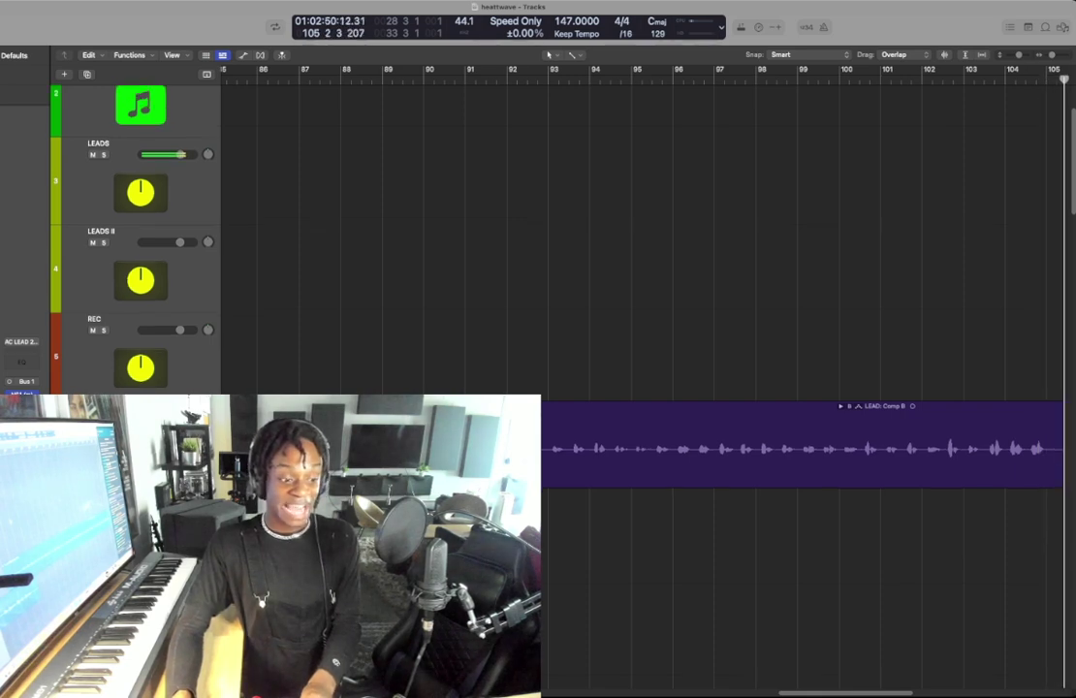
pyautogui.press('super+Up')
pyautogui.press('super+Up')
pyautogui.press('super+Up')
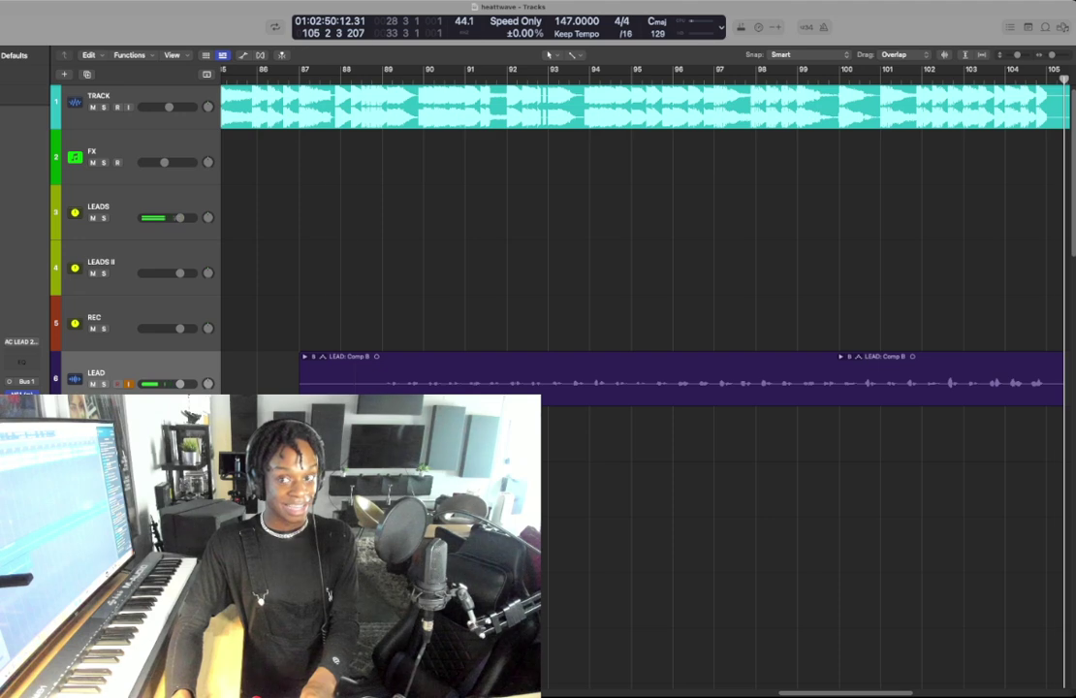
pyautogui.press('alt+super+p')
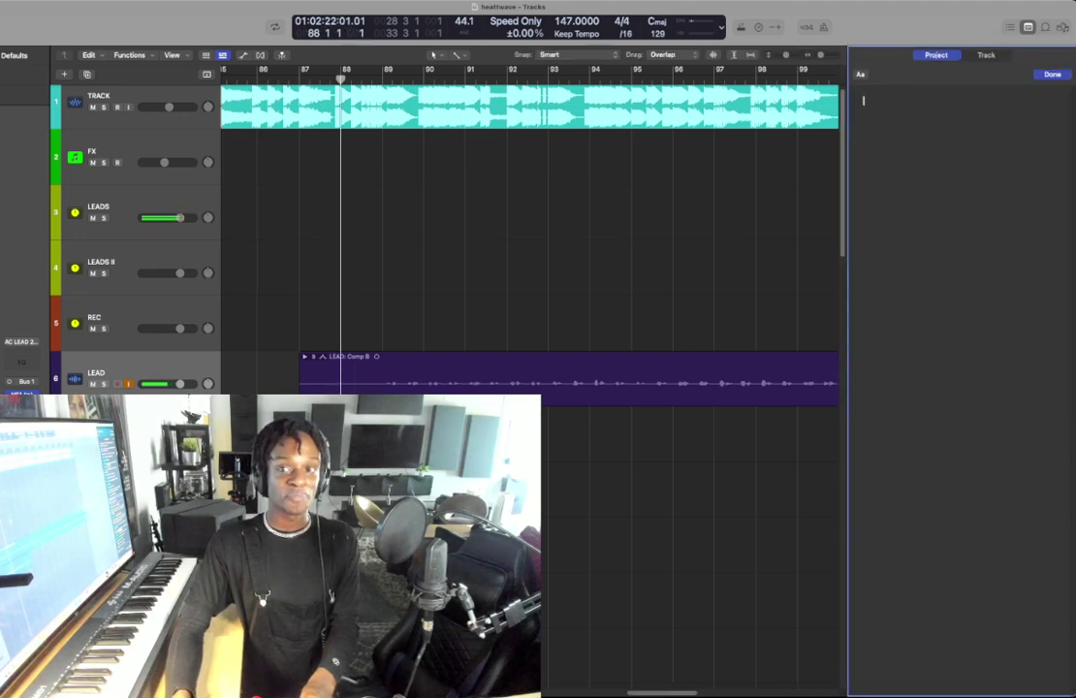
pyautogui.press('space')
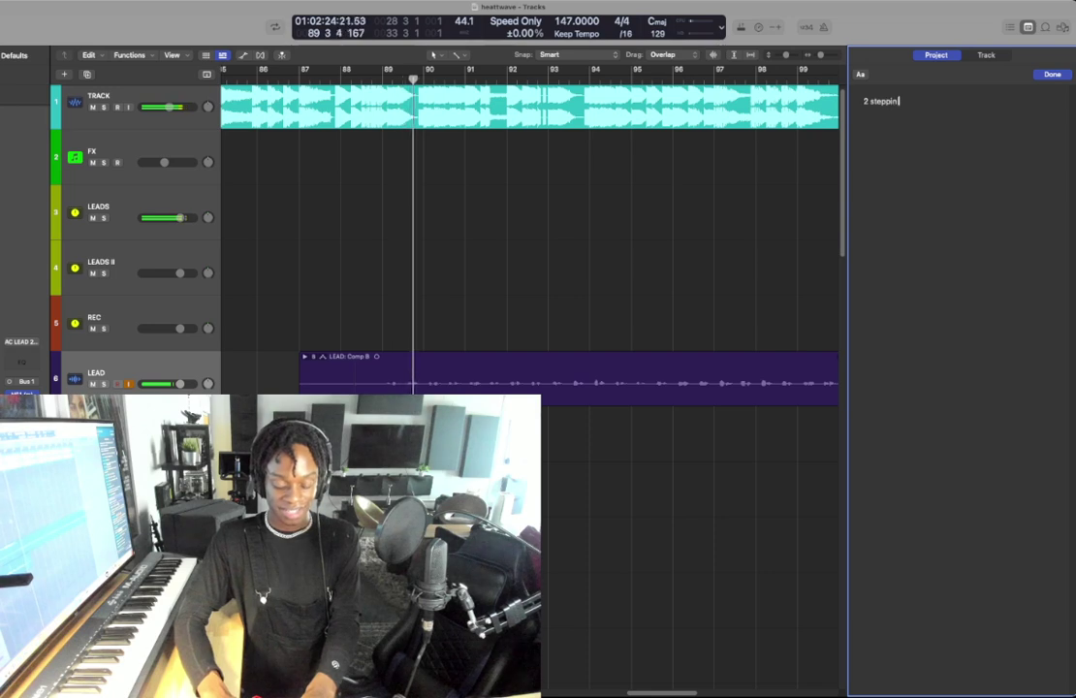
pyautogui.write('2 steppin')
pyautogui.press('Return')
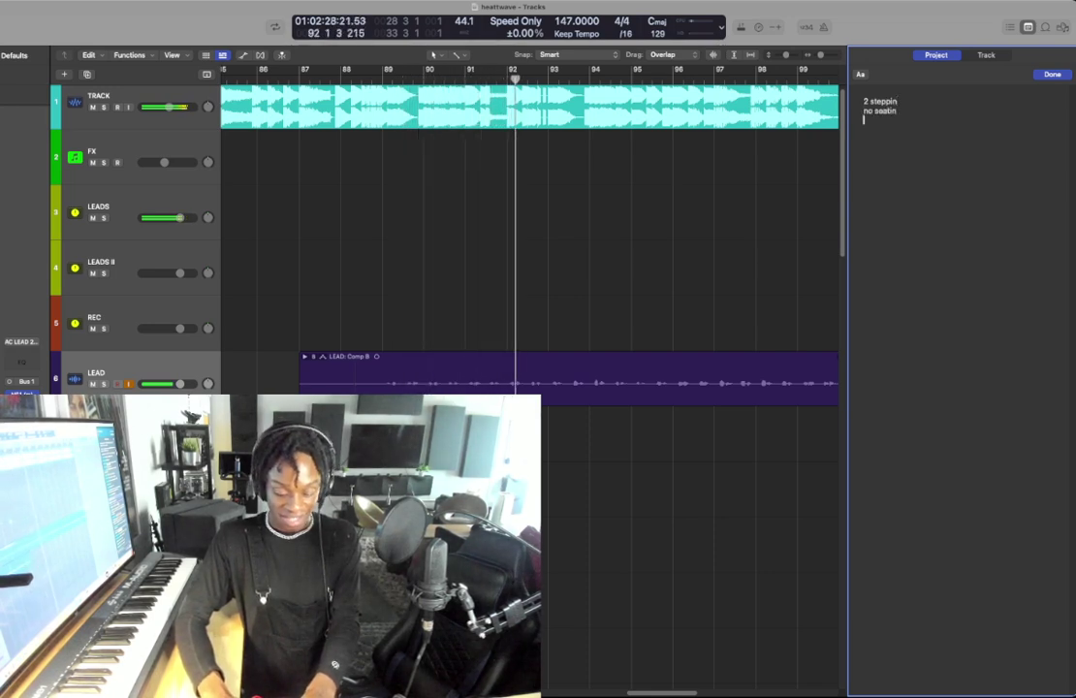
# - Add the lyric lines "im here w" plus the woman's name, "she in here" and "she dippin" to the project notes
pyautogui.write('im here w')
pyautogui.write('eisha')
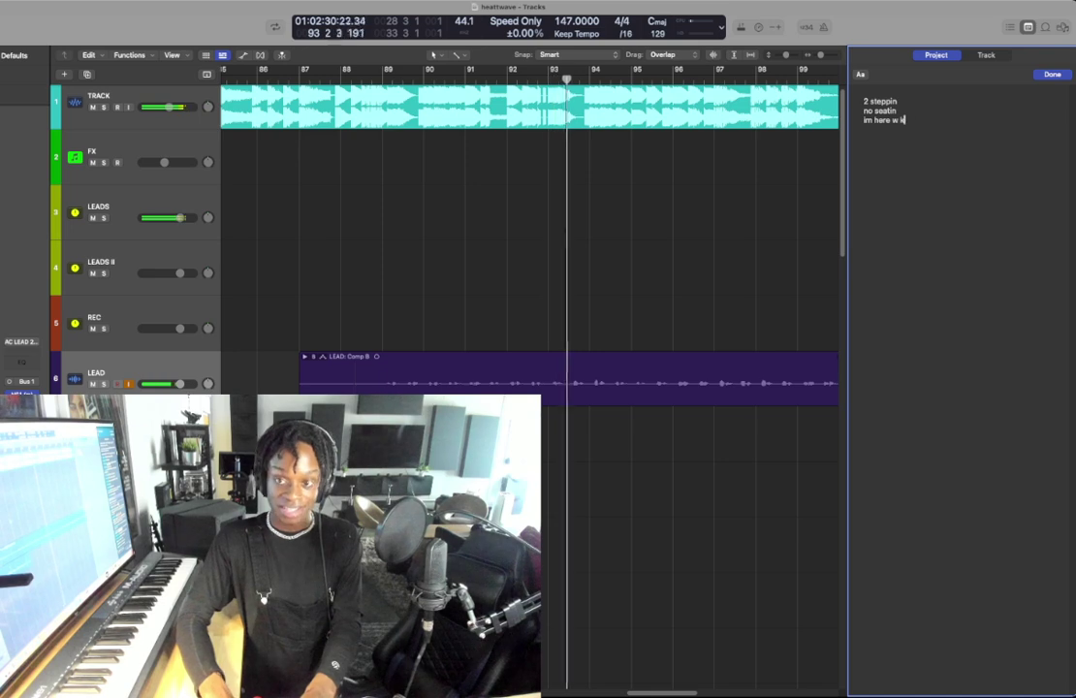
pyautogui.press('Return')
pyautogui.write('she in here')
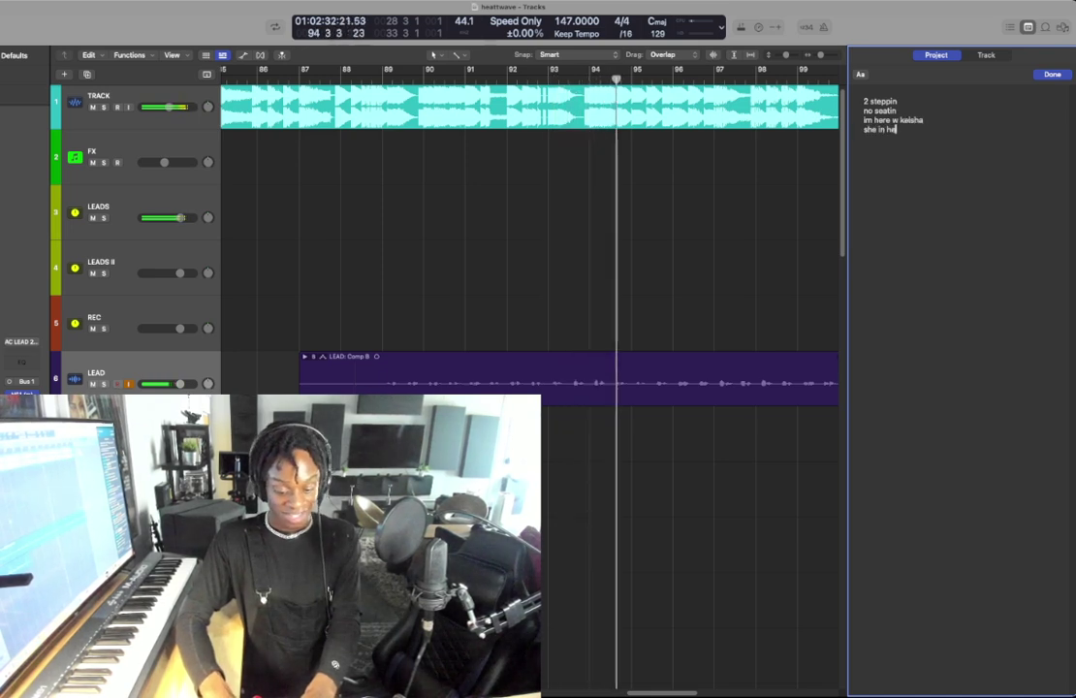
pyautogui.press('Return')
pyautogui.write('she dip')
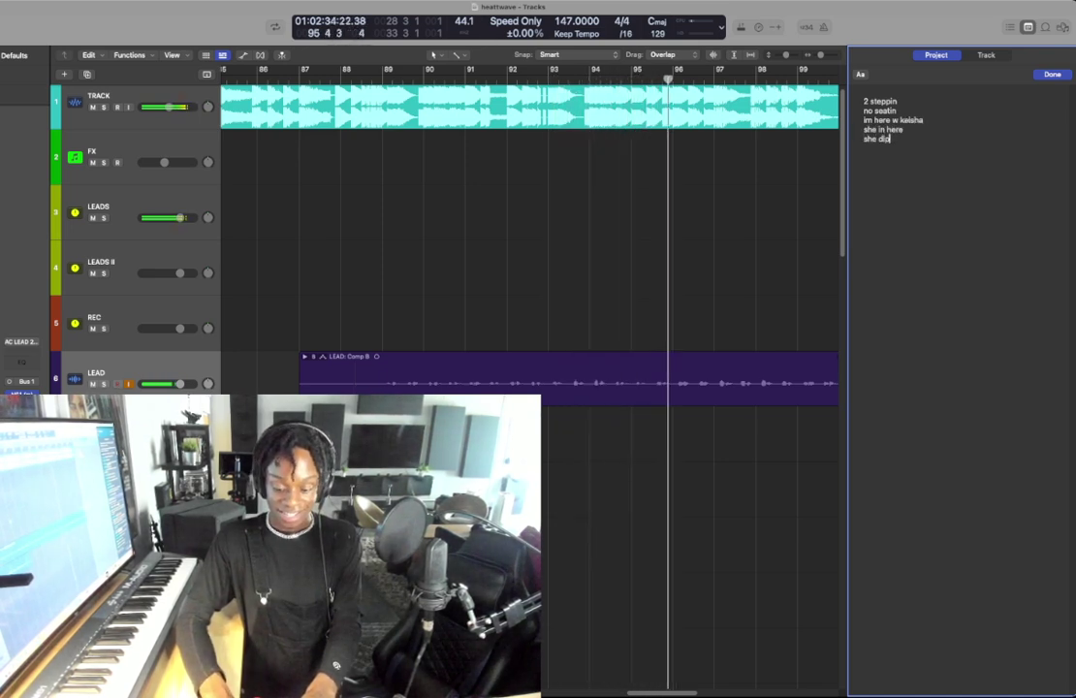
pyautogui.write('pin')
pyautogui.press('Escape')
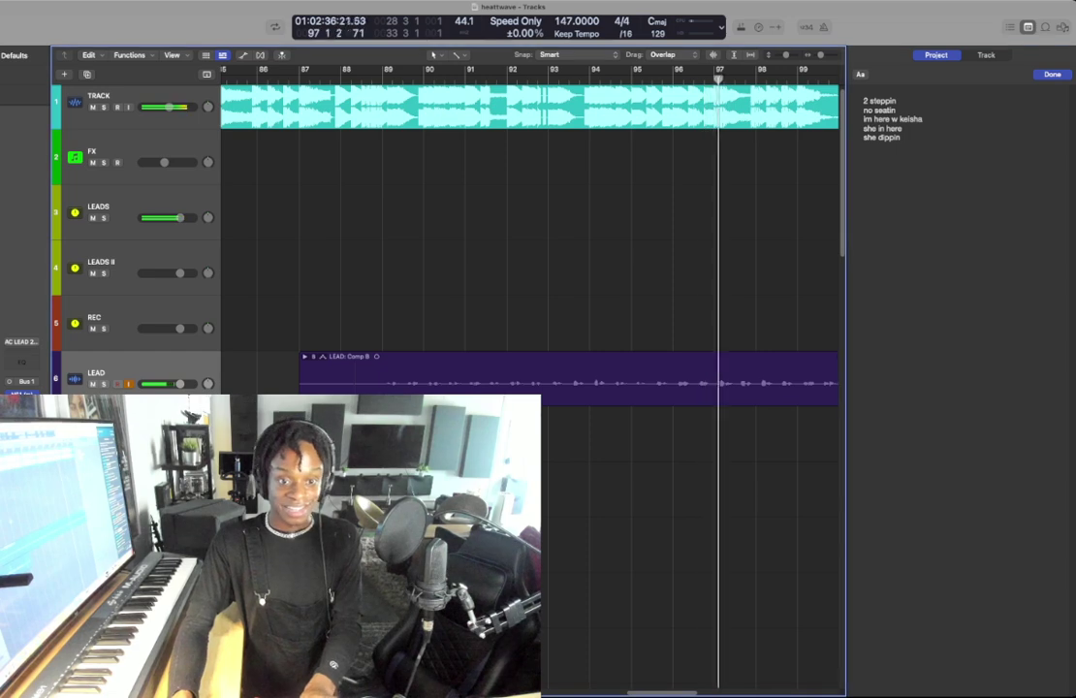
# - Replay from about bar 88 and change the lyric line "she in here" to "she twirlin"
pyautogui.press('super+Left')
pyautogui.press('super+Left')
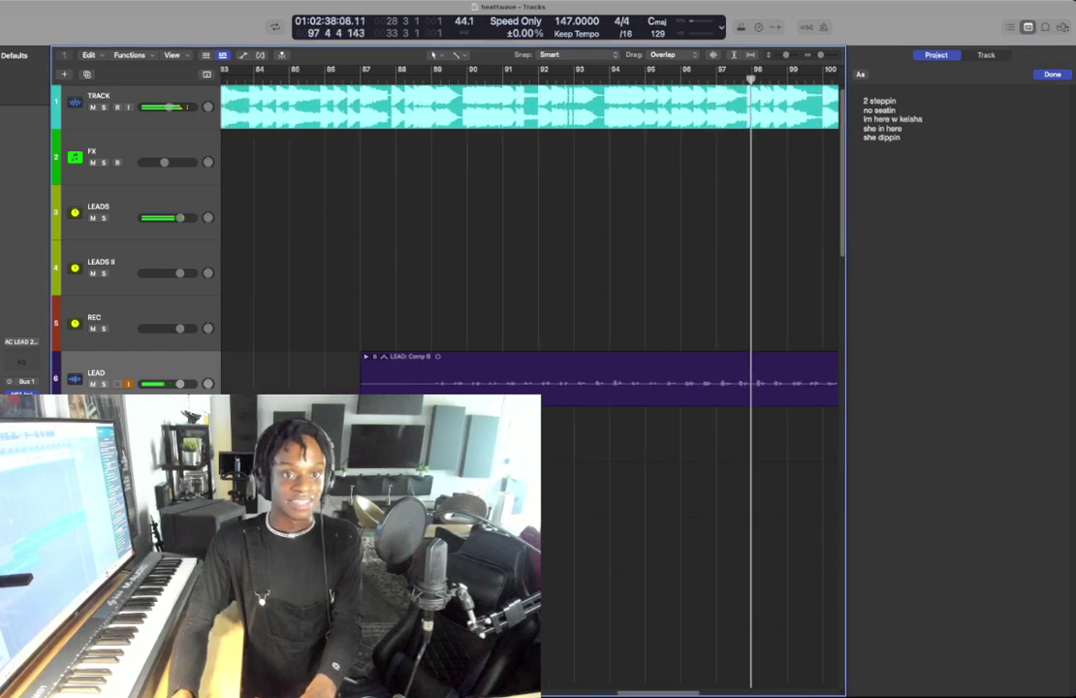
pyautogui.click(398, 80)
pyautogui.click(901, 138)
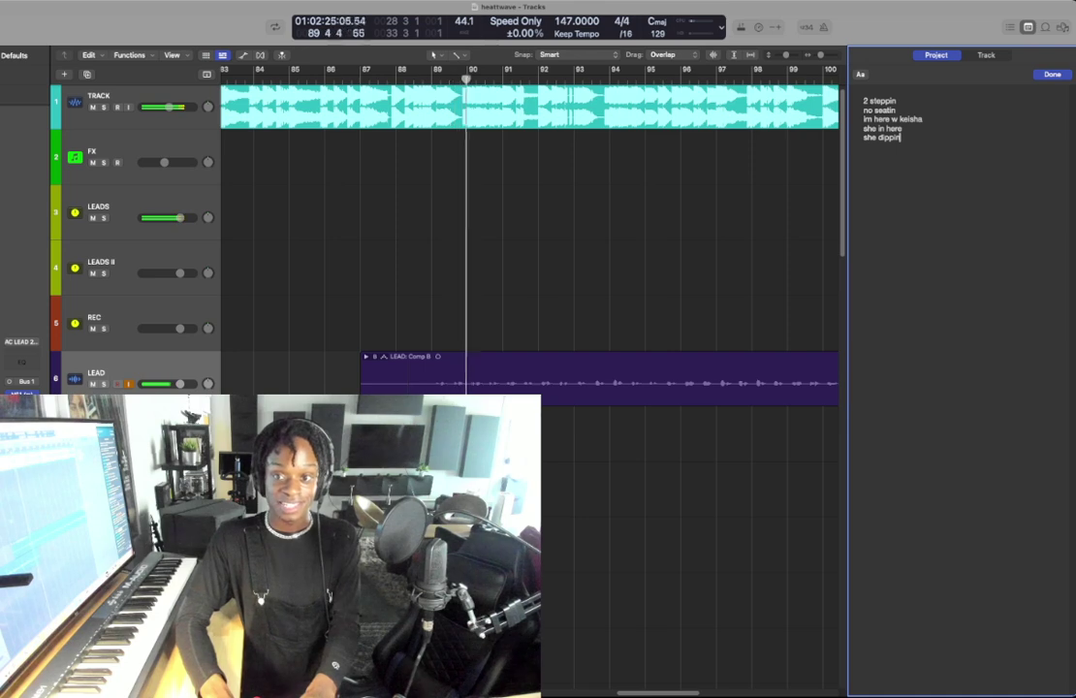
pyautogui.press('Return')
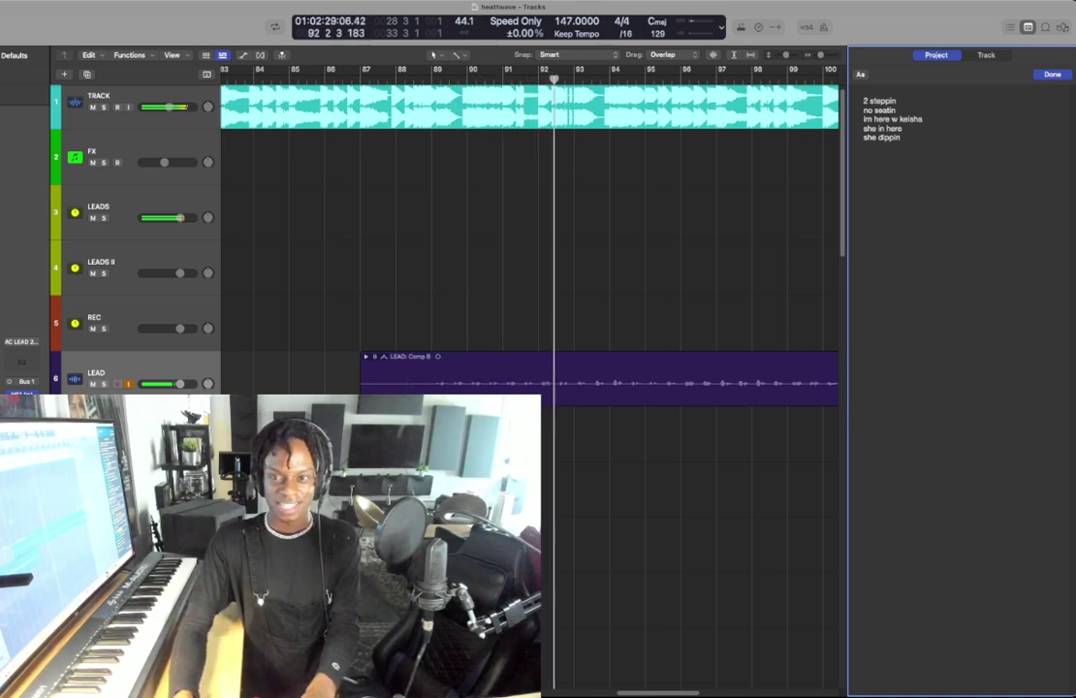
pyautogui.moveTo(903, 129); pyautogui.dragTo(876, 129)
pyautogui.write('twirlin')
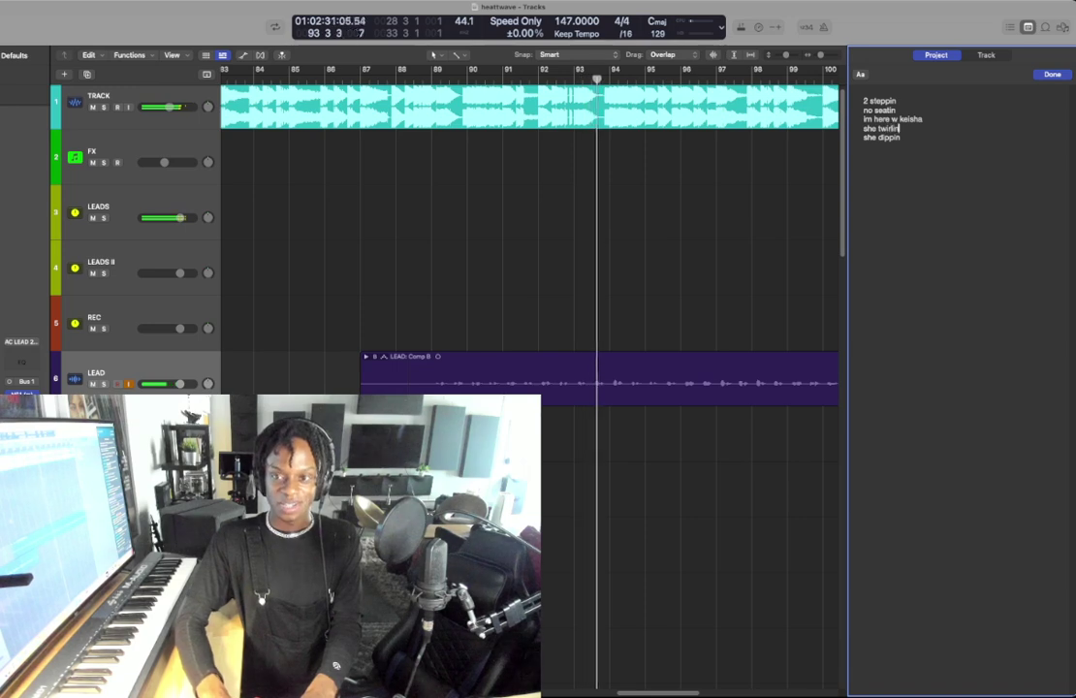
# - Stop playback and add the lyric lines "she twerkin" and "she flippin" at the end of the project notes
pyautogui.click(757, 242)
pyautogui.press('space')
pyautogui.click(865, 148)
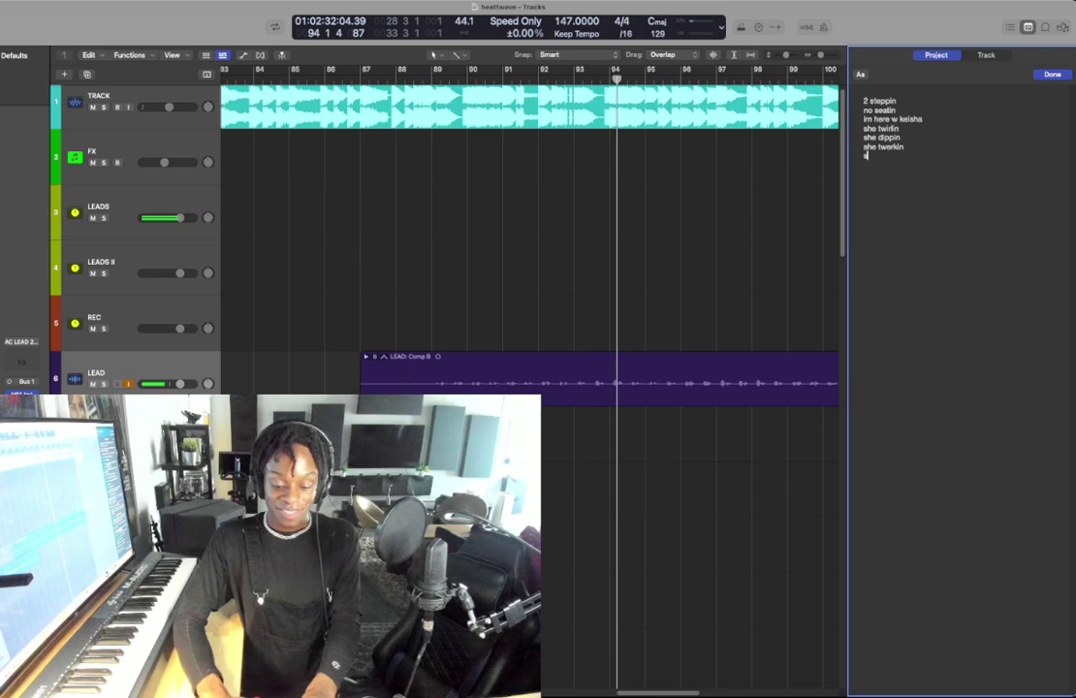
pyautogui.write('he t')
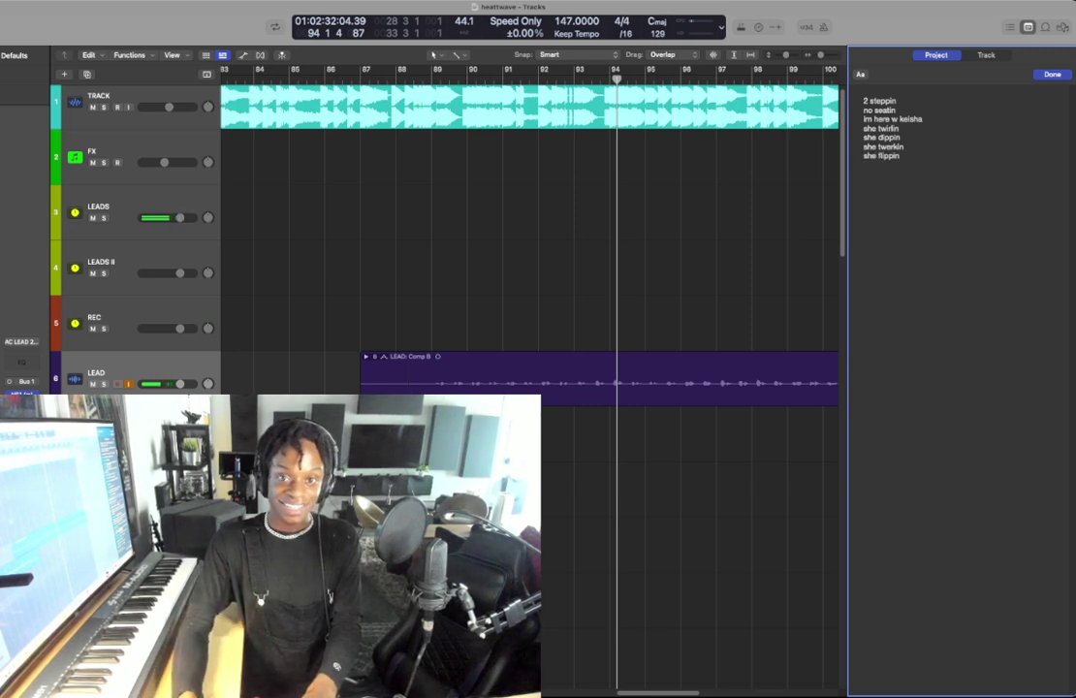
# - Replay from about 92 3 and add the lyric lines "i need it" and "i want it"
pyautogui.click(556, 79)
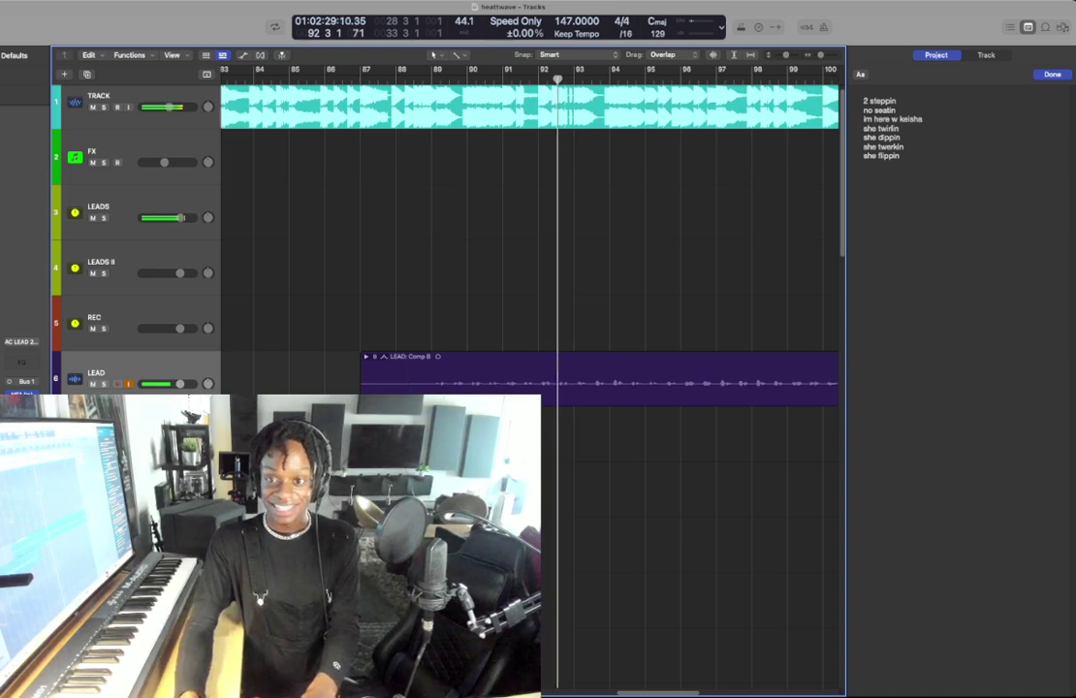
pyautogui.click(865, 165)
pyautogui.write('i need it')
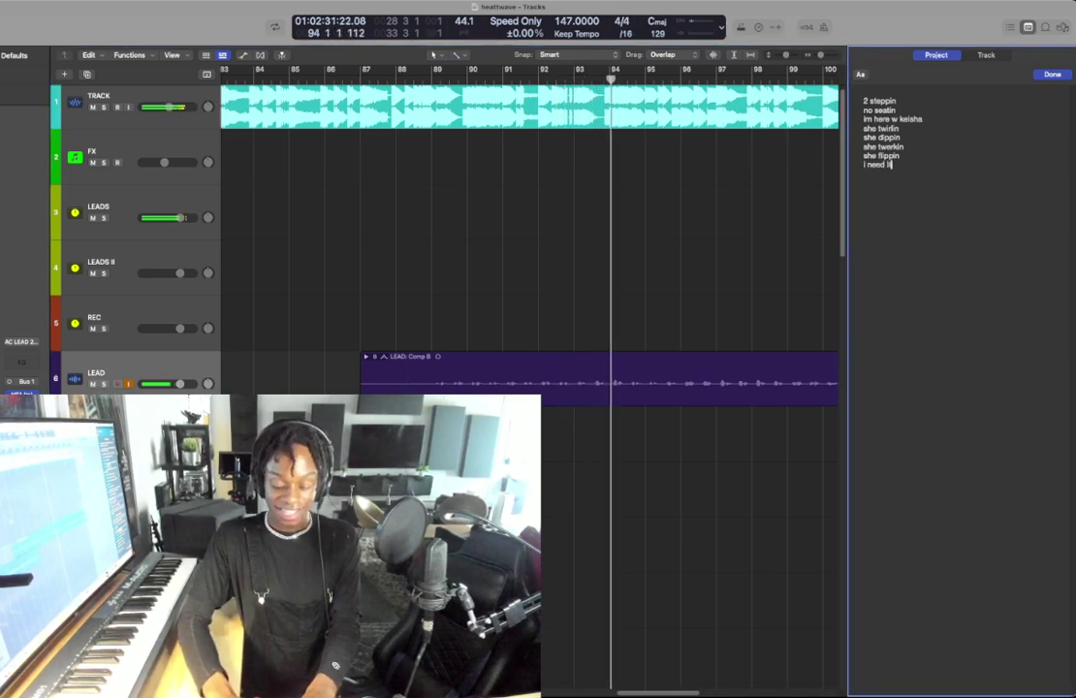
pyautogui.press('Return')
pyautogui.write('i want it')
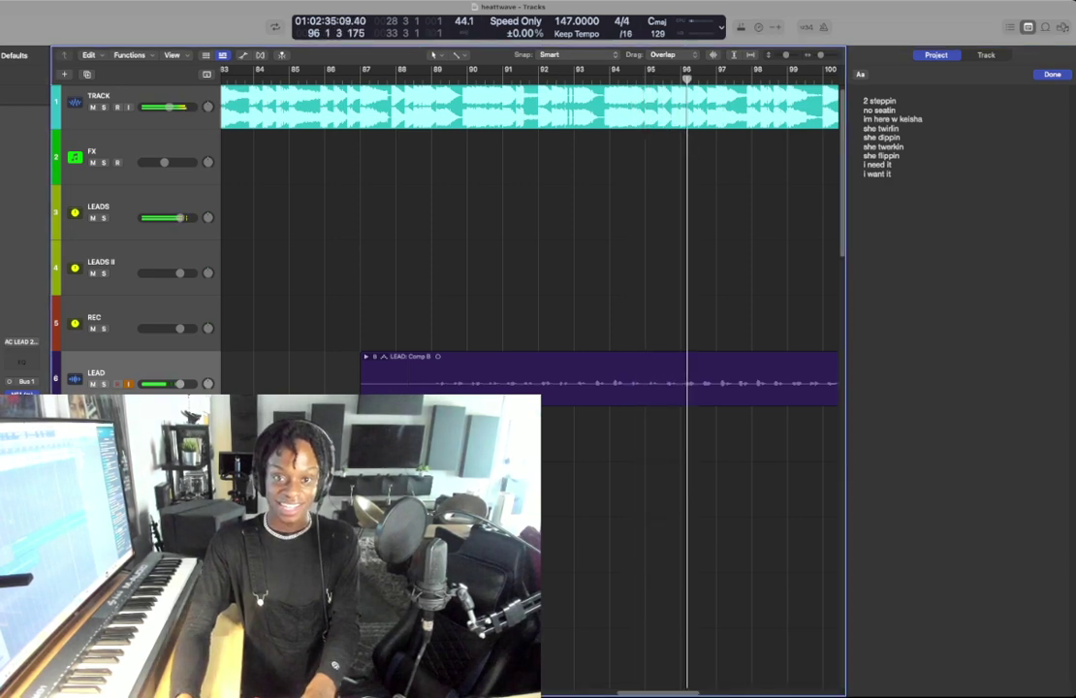
# - Rewind two bars to hear the next phrase, and add the lyric lines "i got it", "you freaky" and "i noticed"
pyautogui.press(',')
pyautogui.press(',')
pyautogui.click(866, 182)
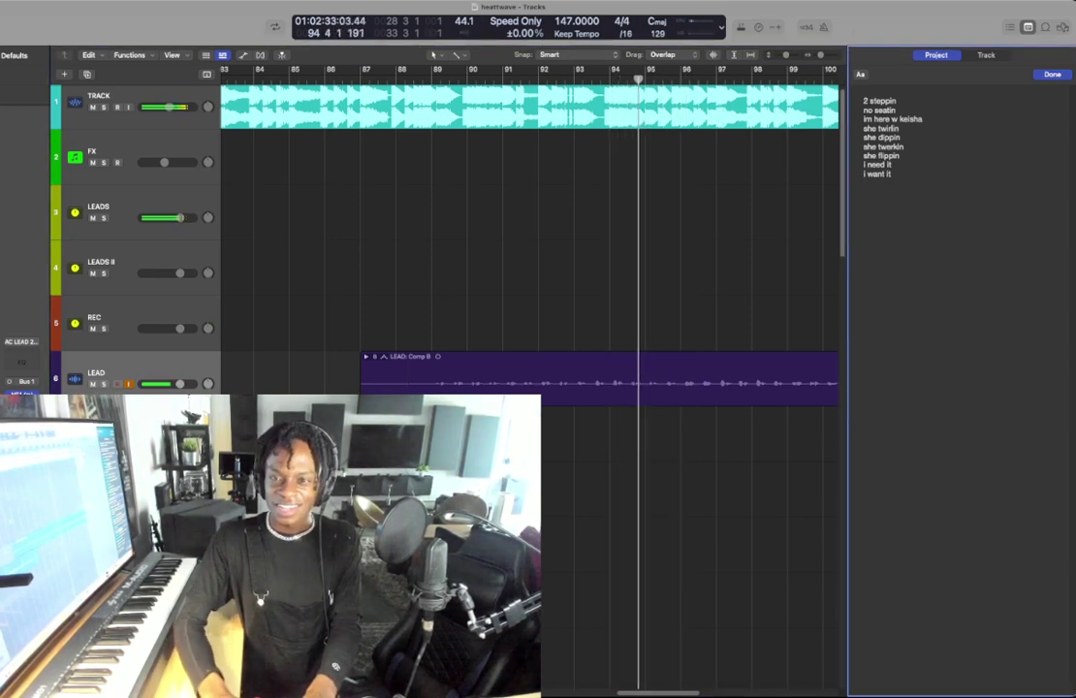
pyautogui.click(737, 465)
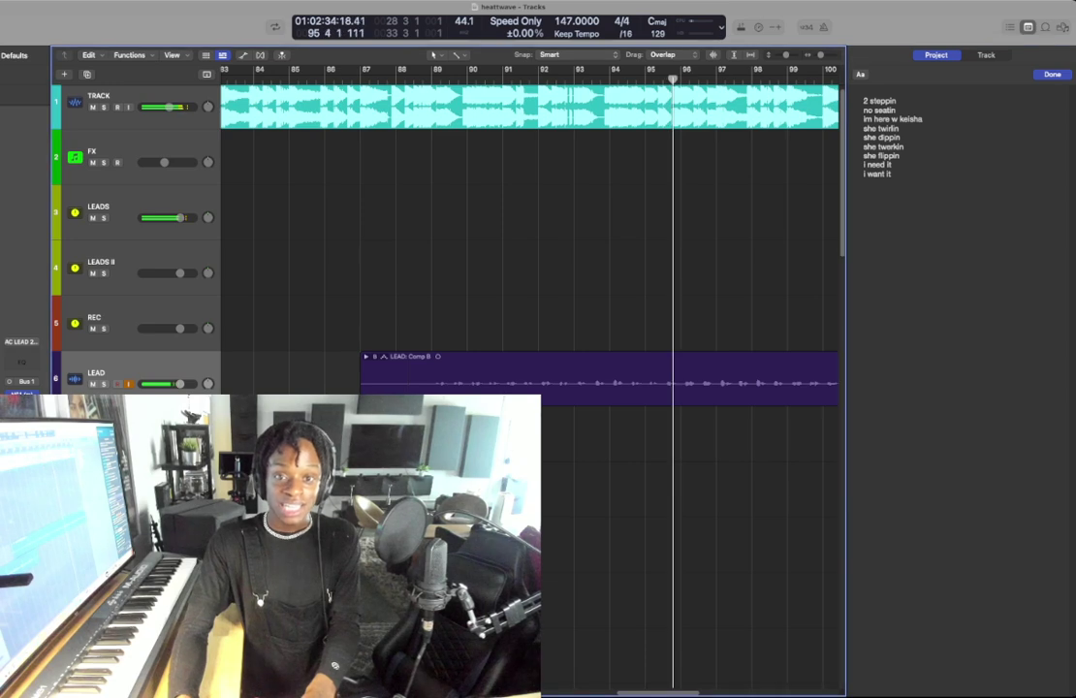
pyautogui.click(866, 183)
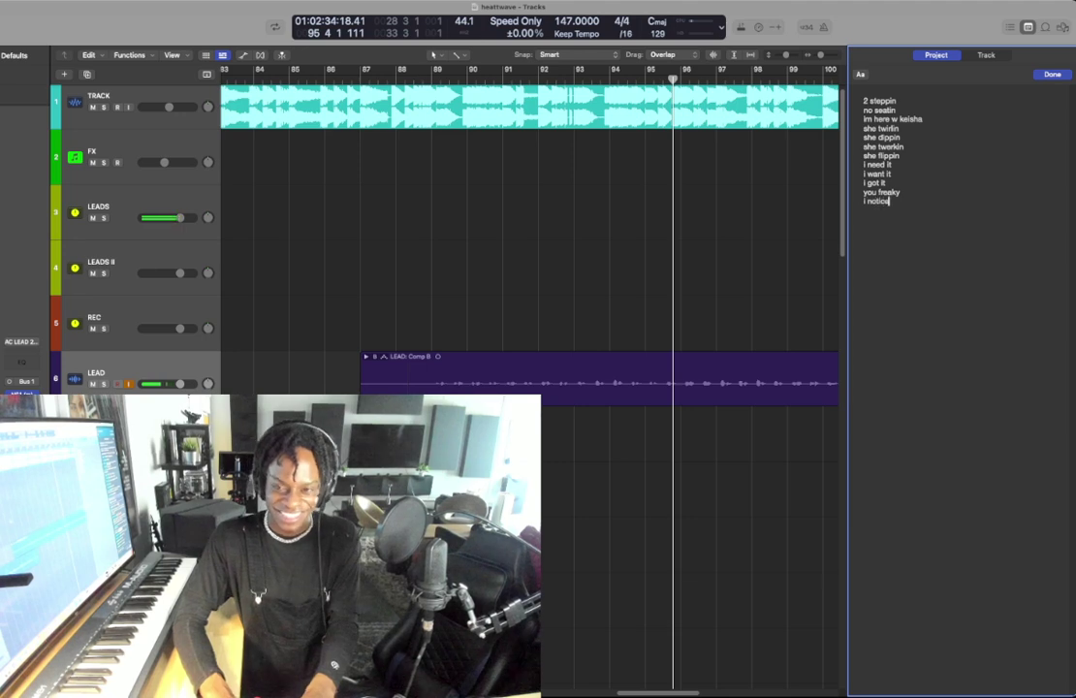
# - Replay from about bar 95 to bar 97 and add the lyric lines "admit iit" and "im on it"
pyautogui.click(648, 80)
pyautogui.press('space')
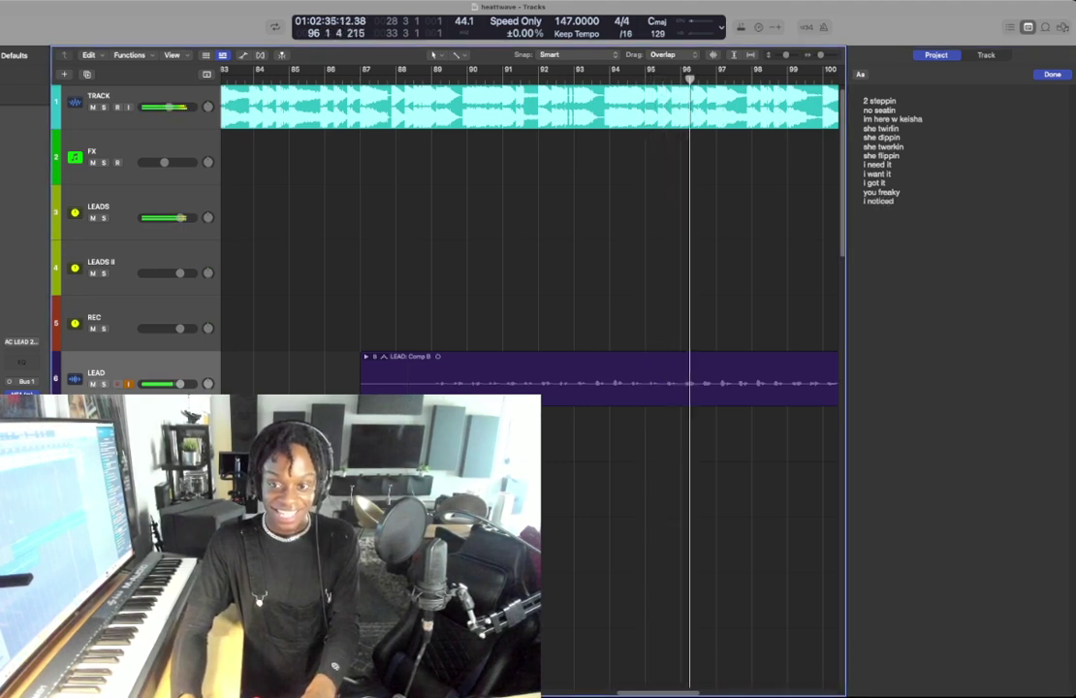
pyautogui.press('space')
pyautogui.click(864, 210)
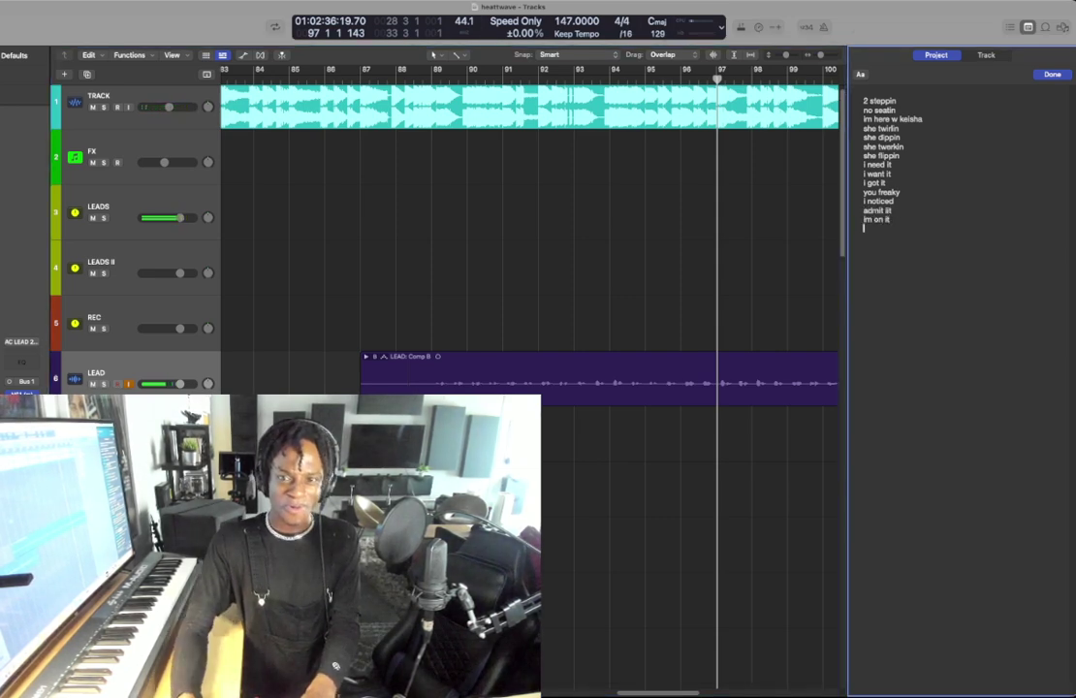
# - Resume playback from bar 97 and add the lyric line "say shawty" to the project notes
pyautogui.click(695, 504)
pyautogui.press('space')
pyautogui.click(865, 229)
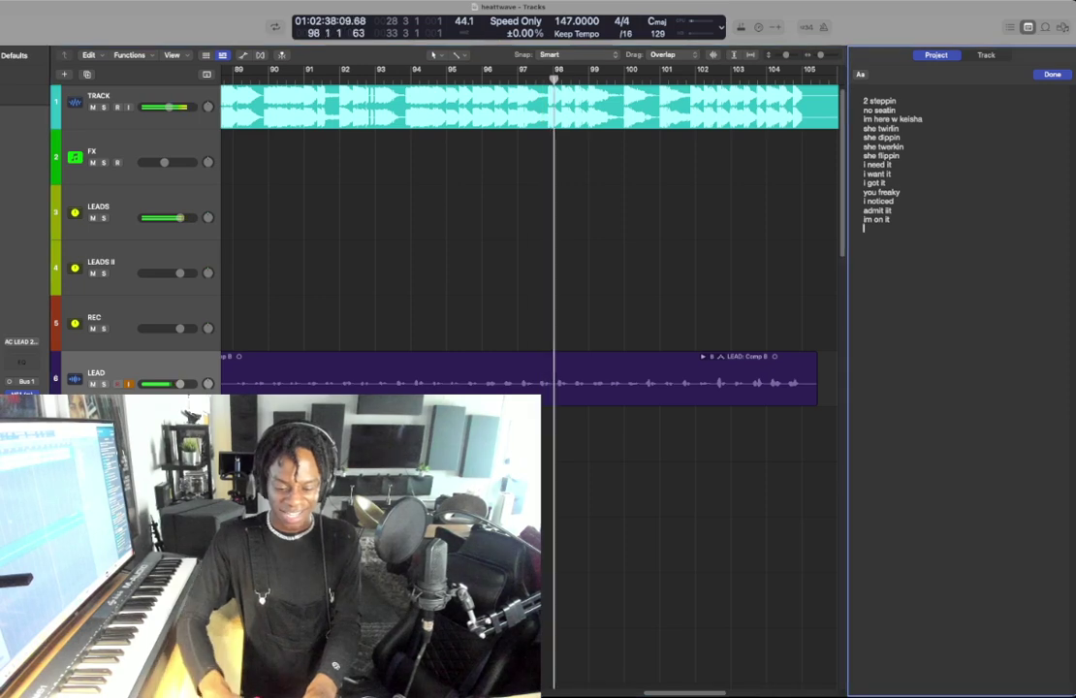
pyautogui.write('say shawty')
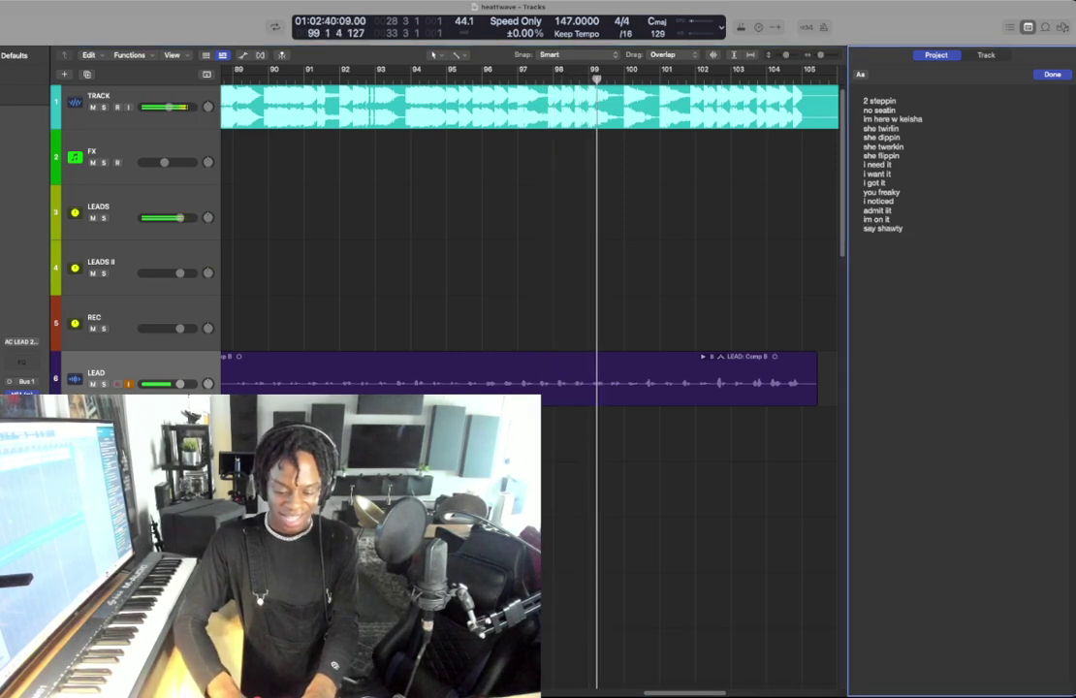
# - Append "(4x)" to the "say shawty" lyric line in the project notes and stop playback at about bar 101
pyautogui.write(' (4x)')
pyautogui.press('Return')
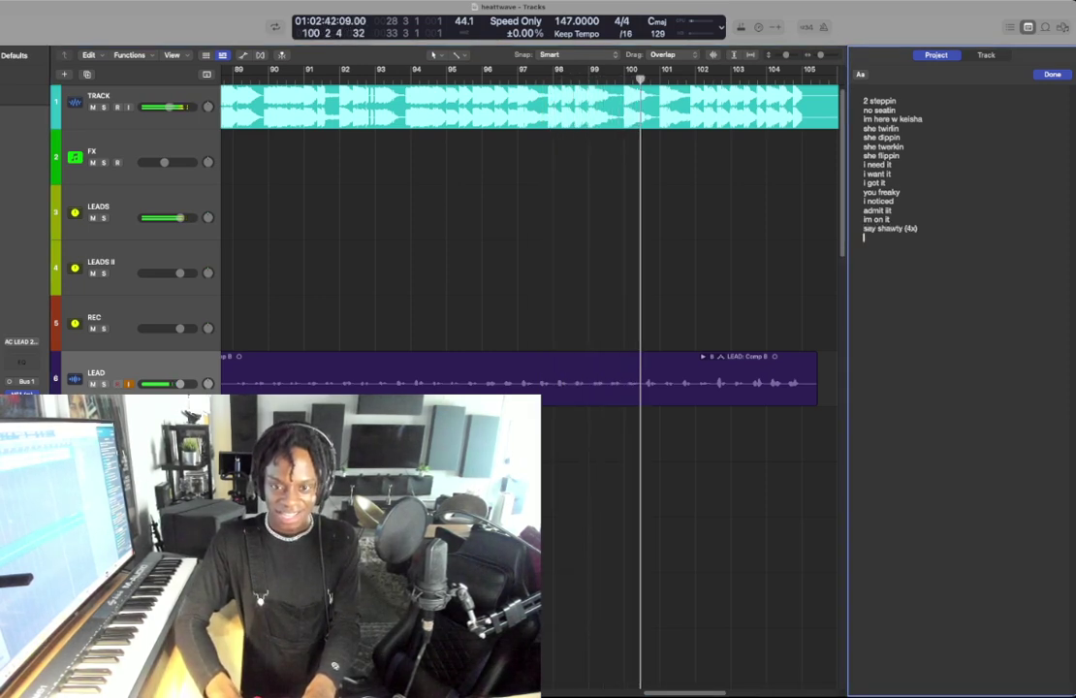
pyautogui.click(694, 504)
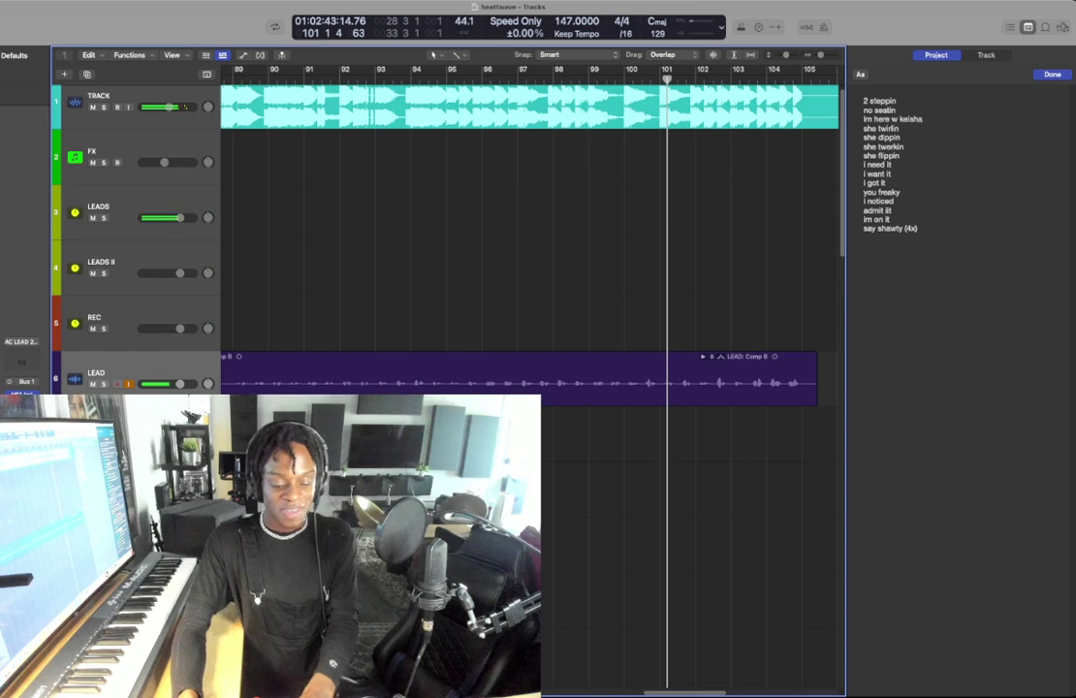
pyautogui.hscroll(-5, 694, 504)
pyautogui.hscroll(4, 694, 504)
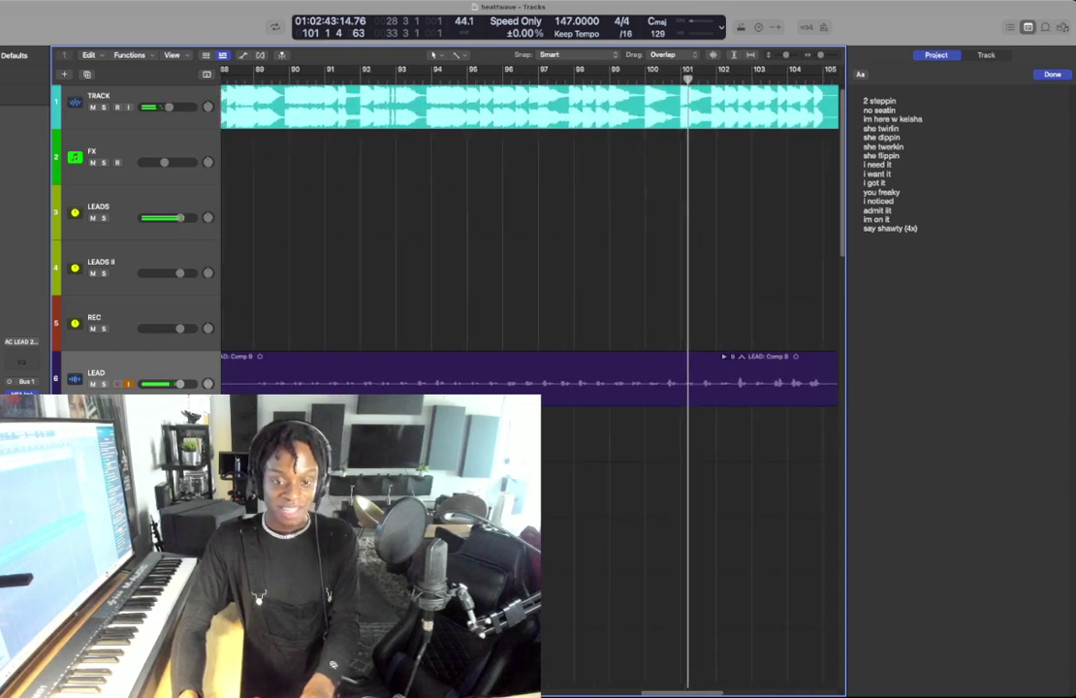
pyautogui.hscroll(-1, 694, 504)
pyautogui.press('super+Left')
pyautogui.press('super+Left')
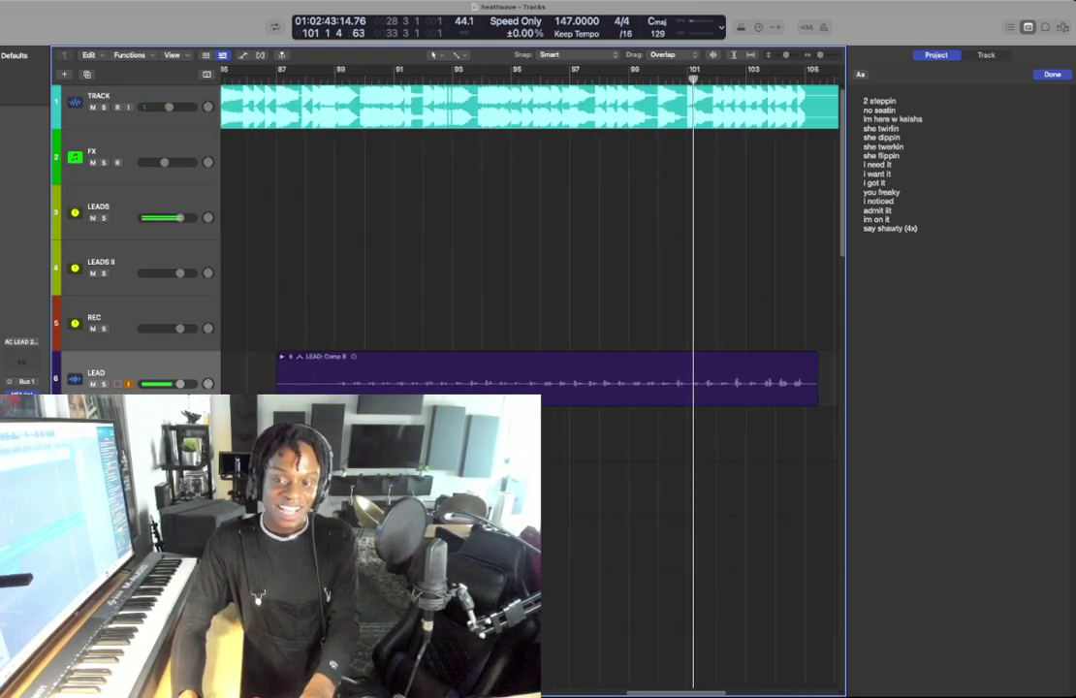
# - Write out "say shawty" on four lines and add the lyric lines "you beg me" twice, "you want it" and "you got it"
pyautogui.click(864, 238)
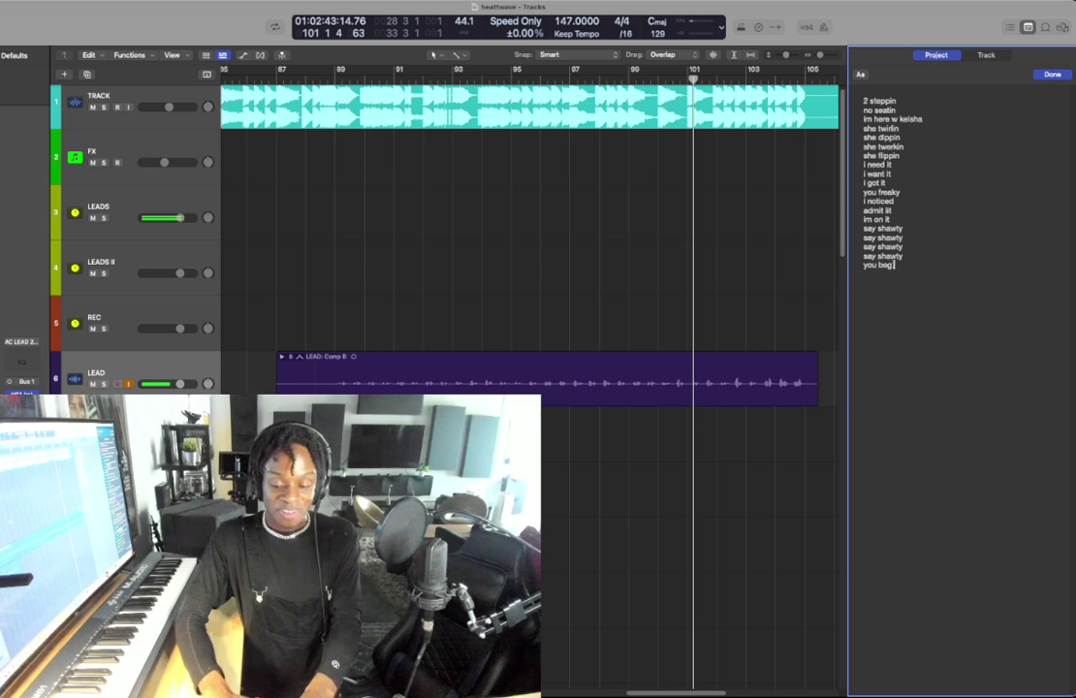
pyautogui.write('you')
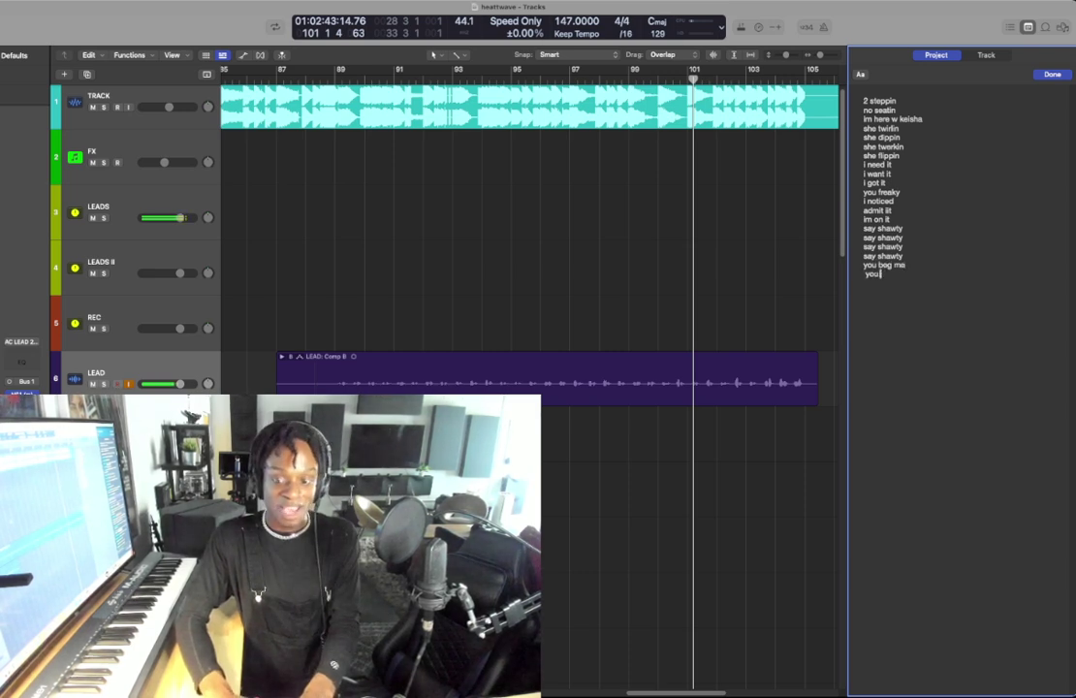
pyautogui.write(' d beg me')
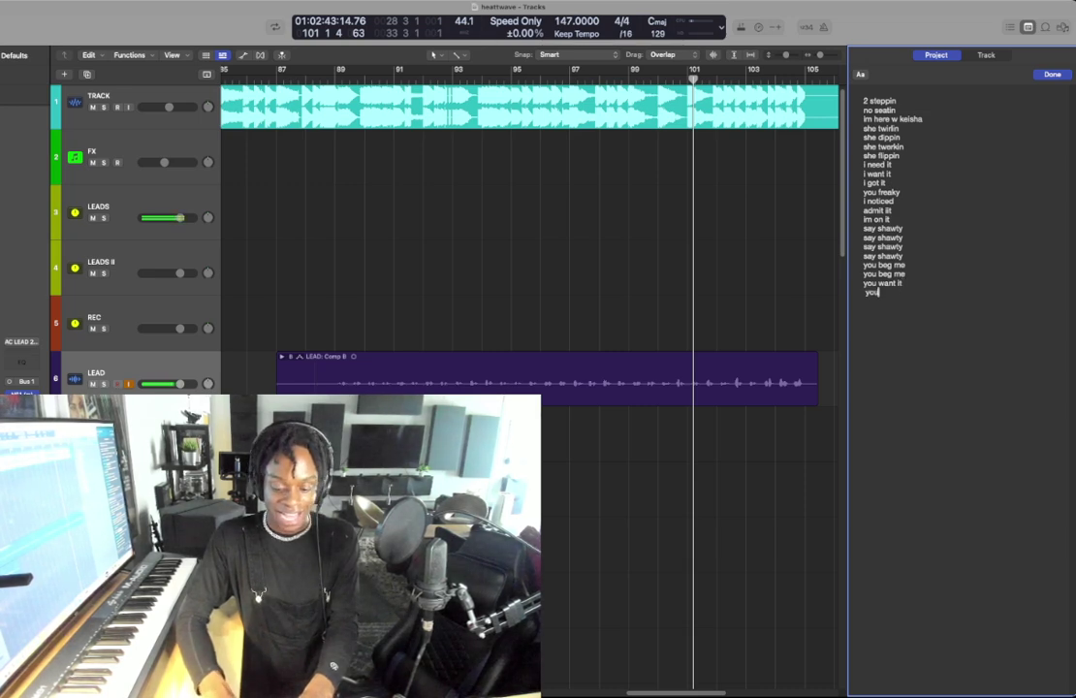
pyautogui.press('BackSpace')
pyautogui.press('BackSpace')
pyautogui.press('BackSpace')
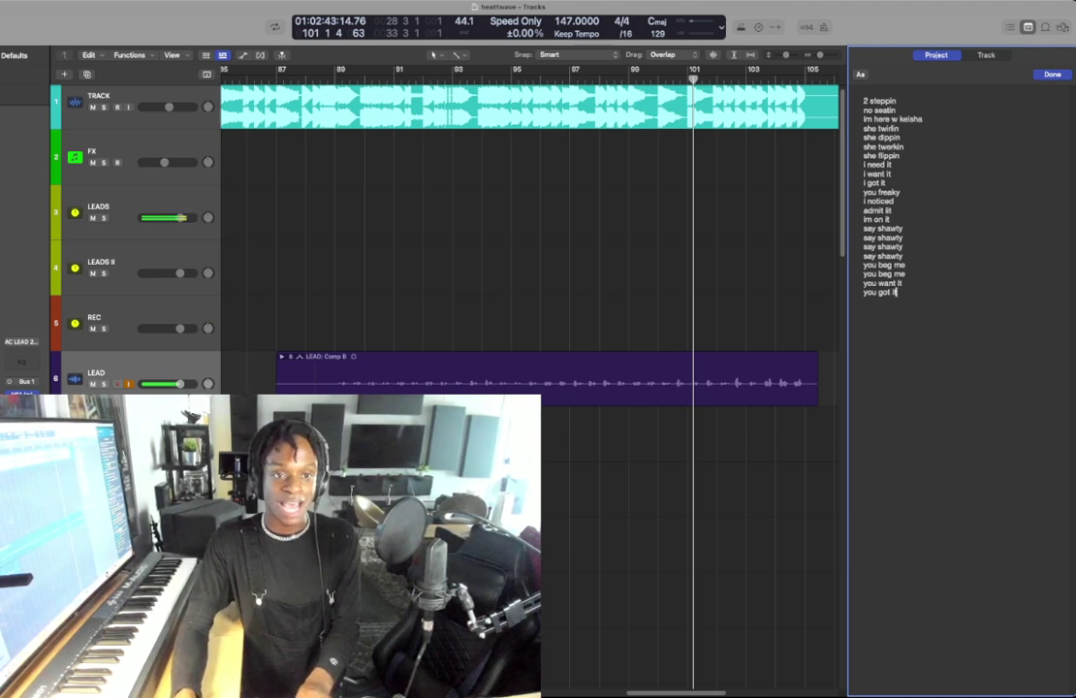
# - Play the section from bar 88 to about bar 104 and rewind to the start of the section
pyautogui.click(305, 80)
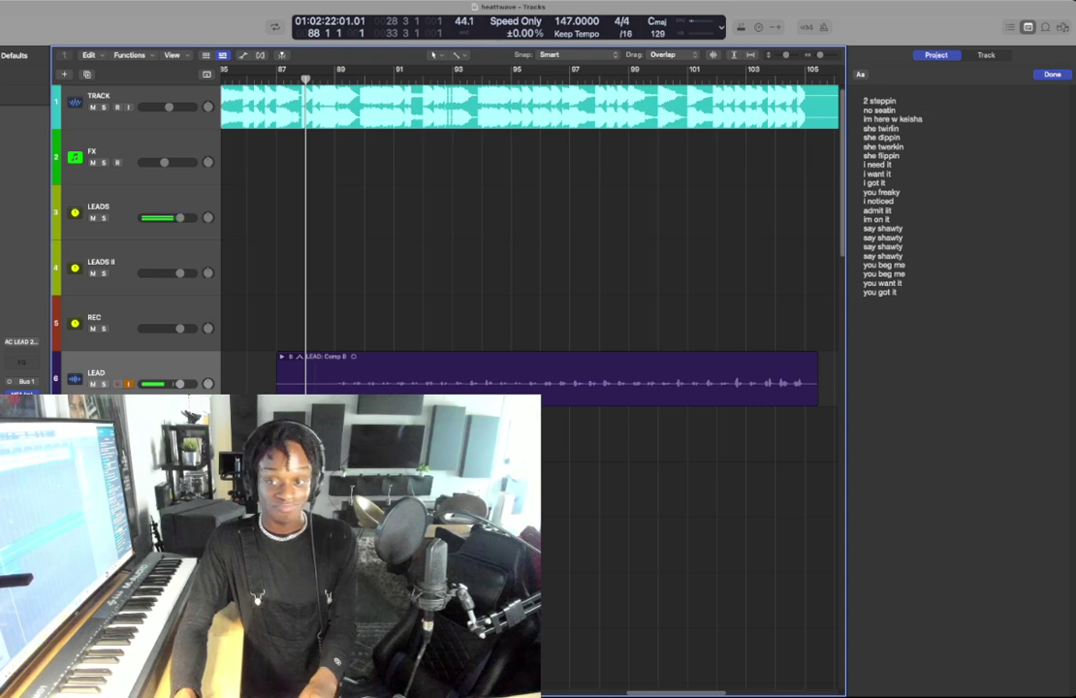
pyautogui.press('r')
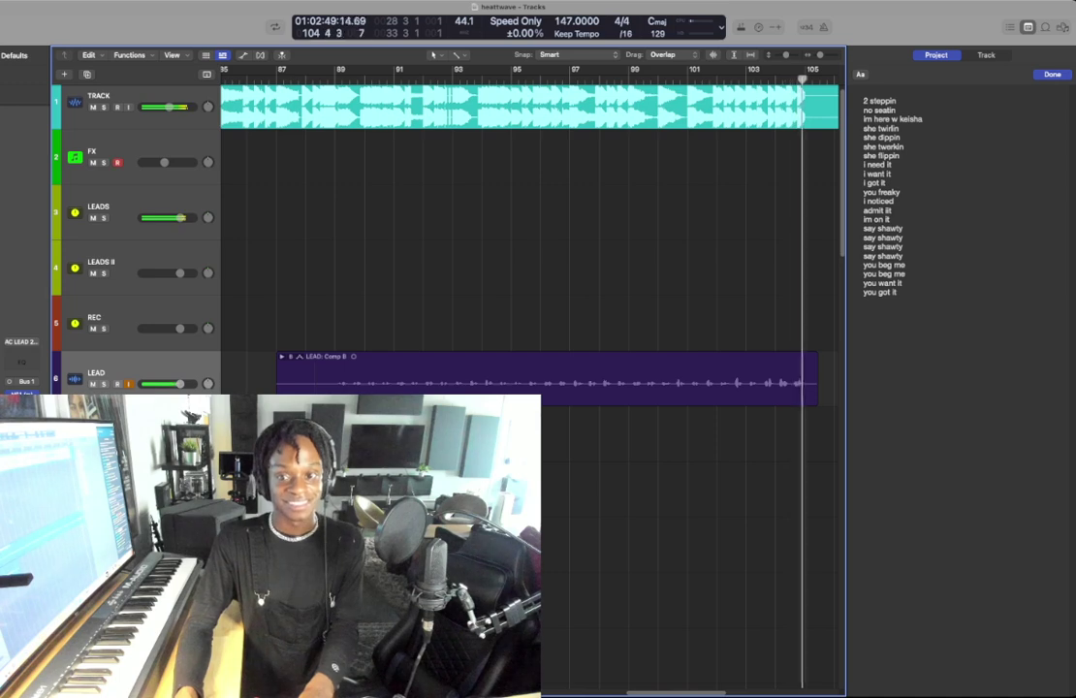
pyautogui.press(',')
pyautogui.press(',')
pyautogui.press(',')
pyautogui.press(',')
pyautogui.press(',')
pyautogui.press(',')
pyautogui.press(',')
pyautogui.press(',')
pyautogui.press(',')
pyautogui.press(',')
pyautogui.press(',')
pyautogui.press(',')
pyautogui.press(',')
pyautogui.press(',')
pyautogui.press(',')
pyautogui.press(',')
pyautogui.press(',')
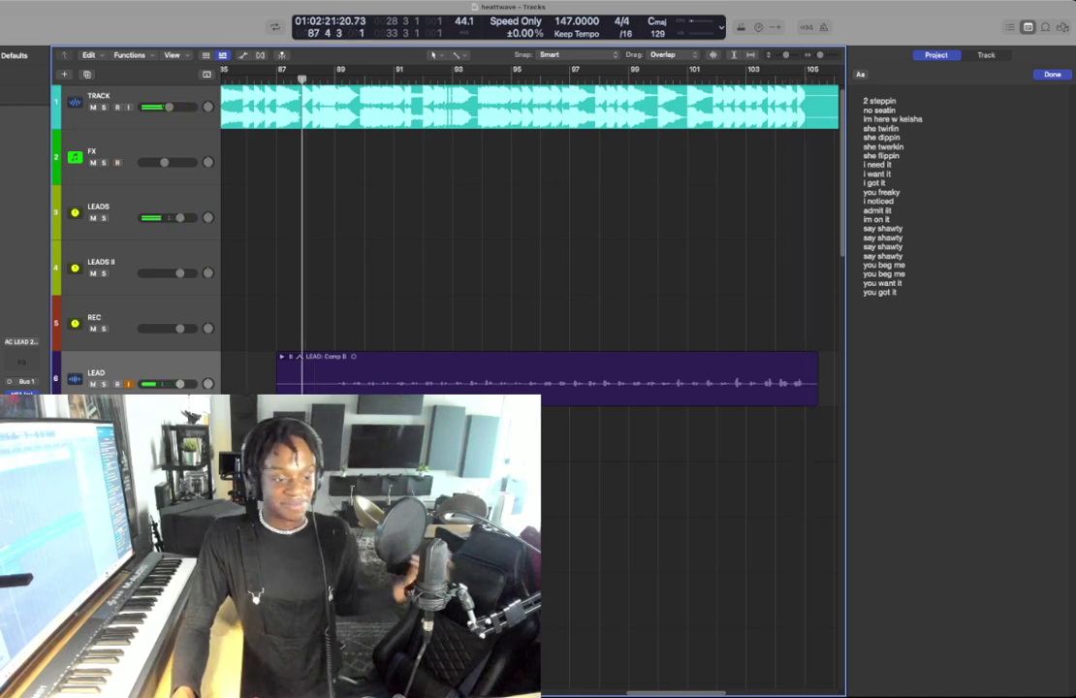
# - Try recording a LEAD vocal take from just before bar 87, stopping at about bar 90
pyautogui.moveTo(302, 79); pyautogui.dragTo(269, 79)
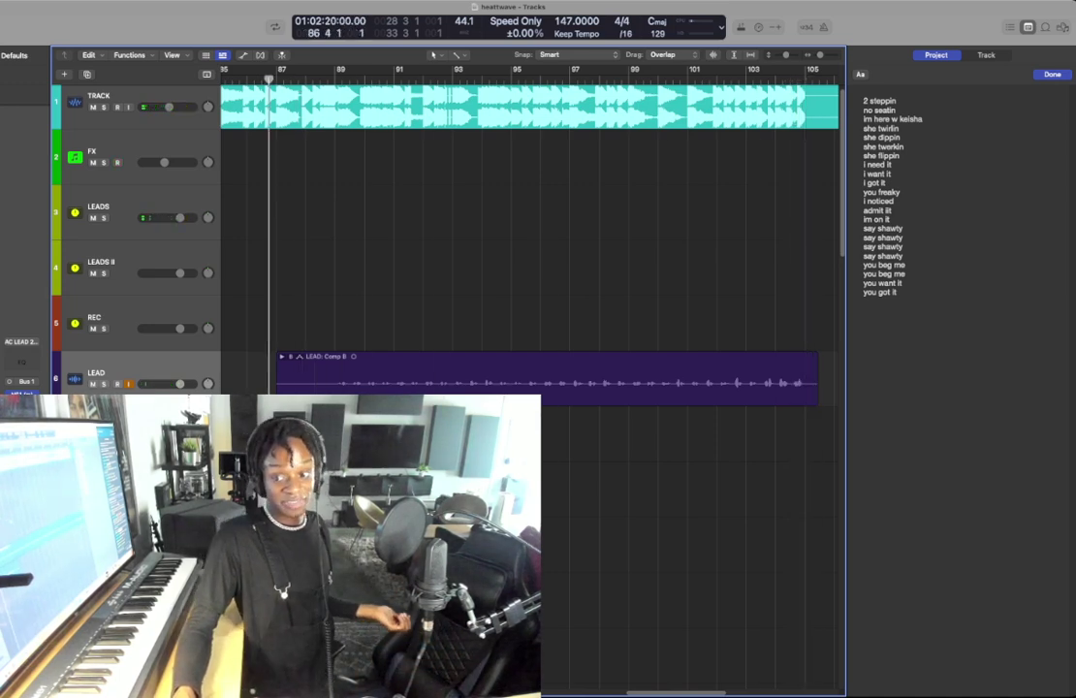
pyautogui.press('space')
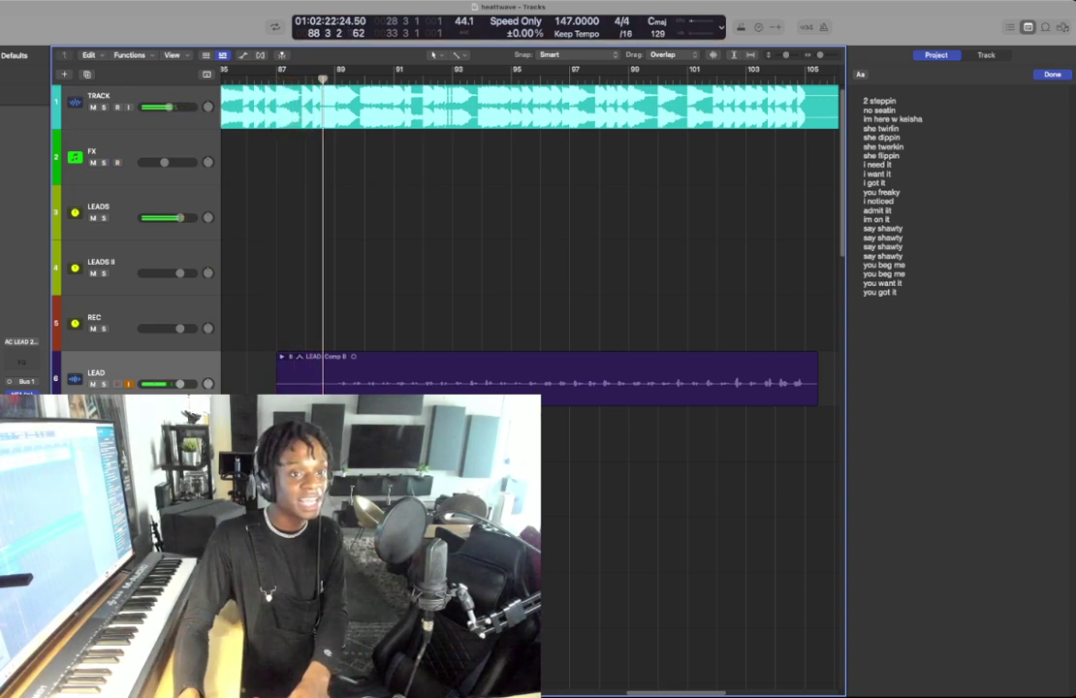
pyautogui.press('r')
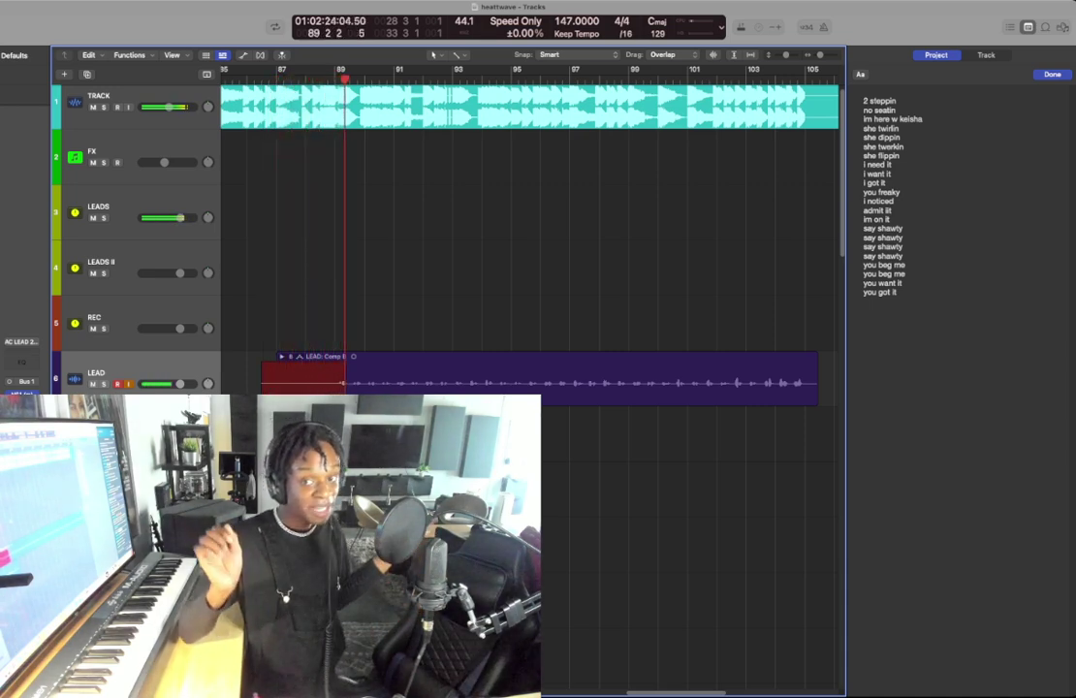
pyautogui.press('space')
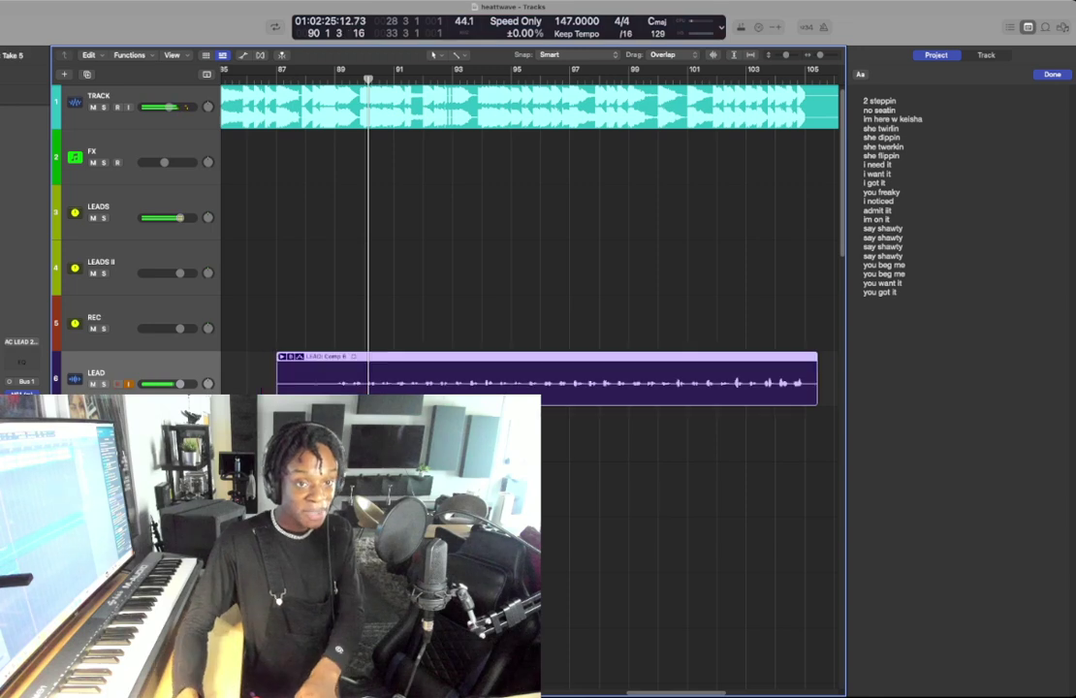
# - Try recording a LEAD take from about bar 88 to bar 92, and rewind three bars for playback
pyautogui.press('r')
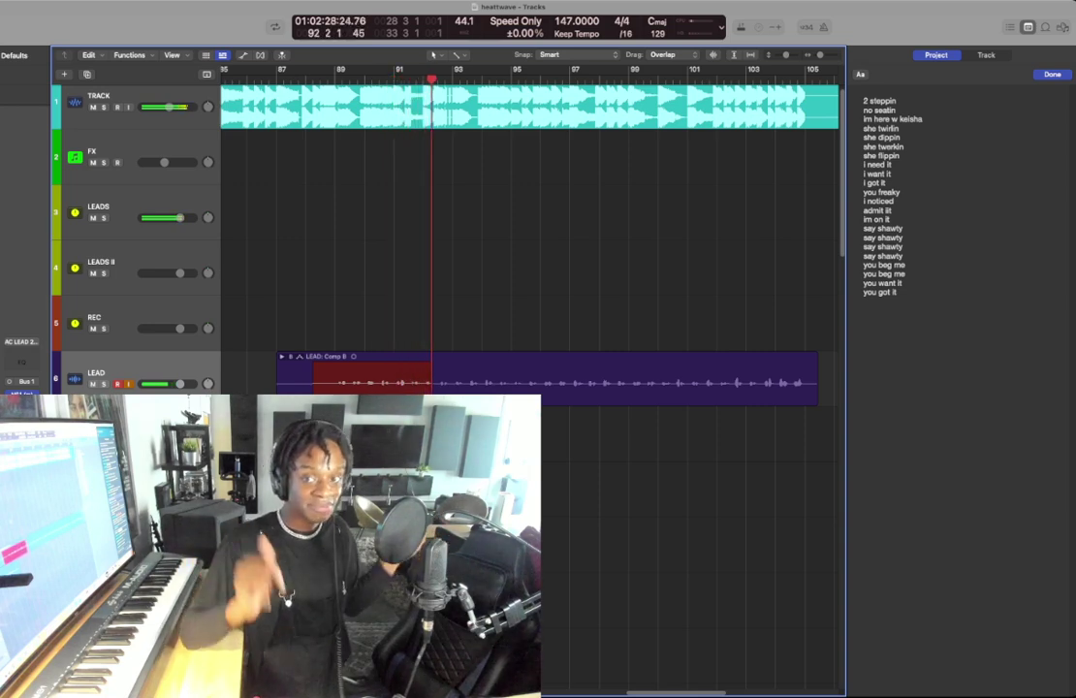
pyautogui.press('space')
pyautogui.press(',')
pyautogui.press(',')
pyautogui.press(',')
pyautogui.press('space')
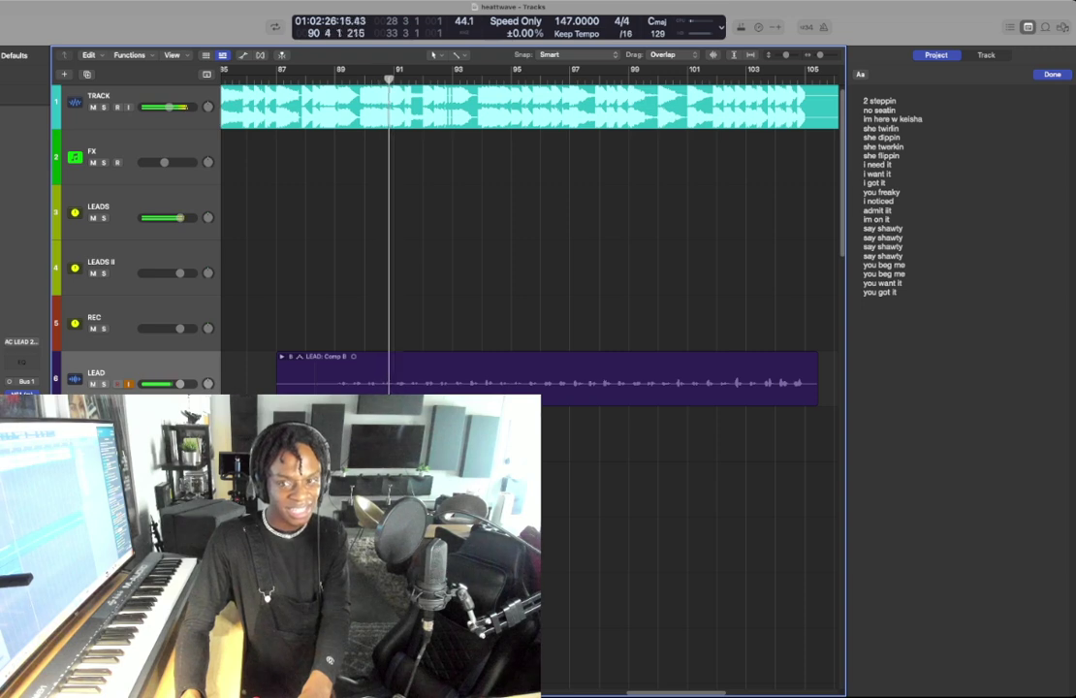
# - Rewind three bars and try another LEAD vocal take from bar 88 to about bar 96
pyautogui.press('space')
pyautogui.press(',')
pyautogui.press(',')
pyautogui.press(',')
pyautogui.press('r')
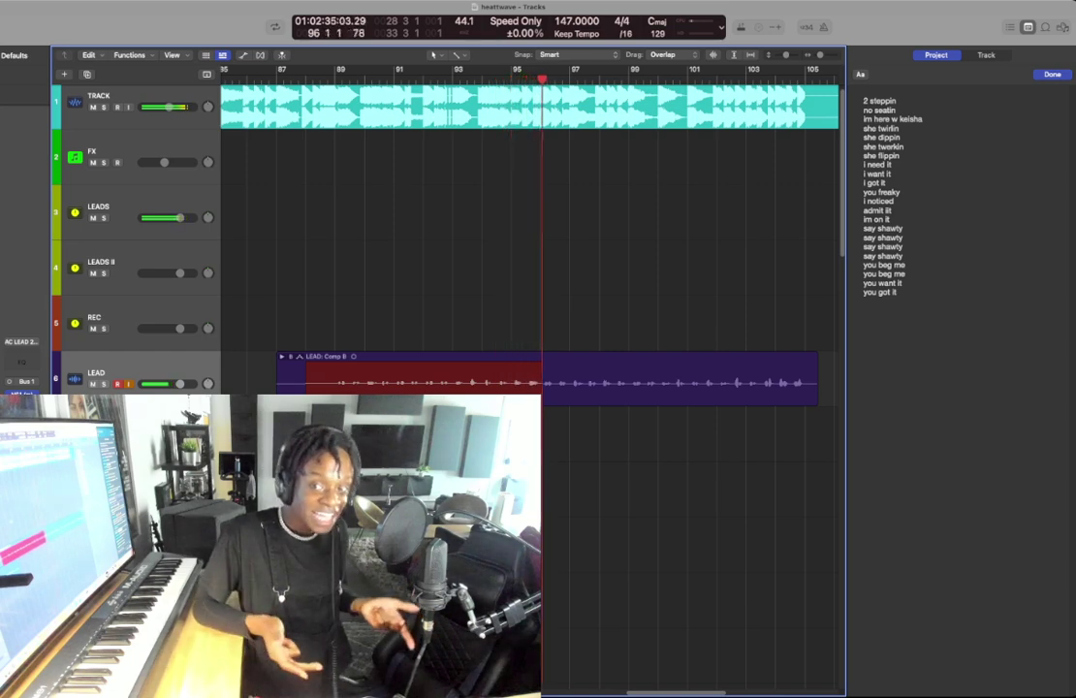
pyautogui.press('space')
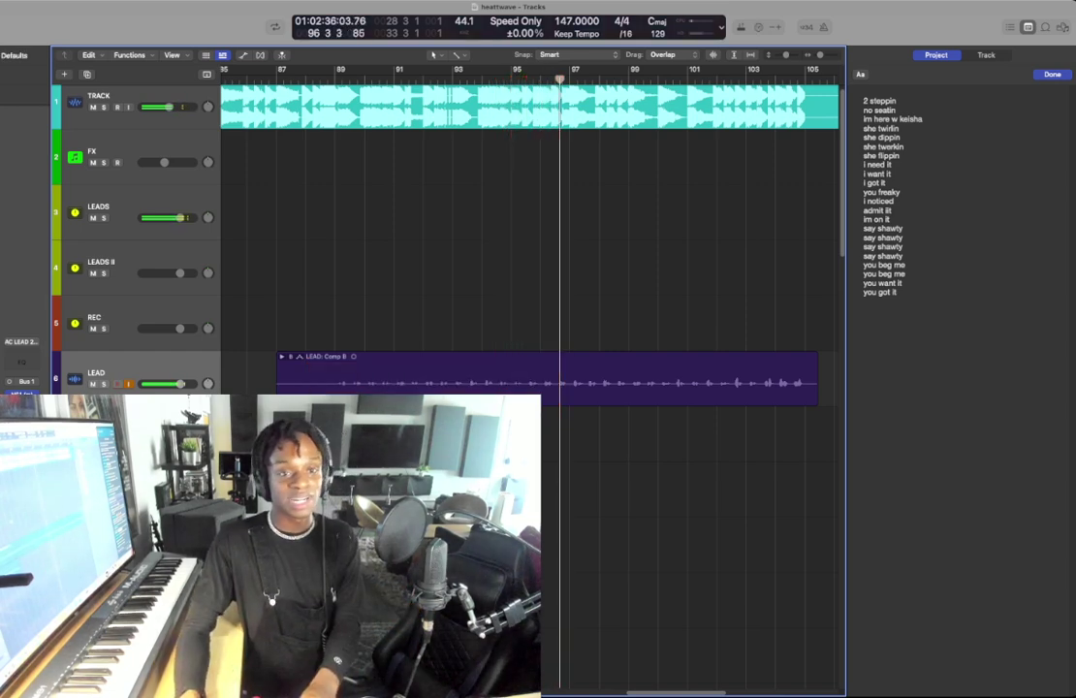
# - Replay the section from 86 4 and add a second "you freaky" lyric line below the first one
pyautogui.click(327, 79)
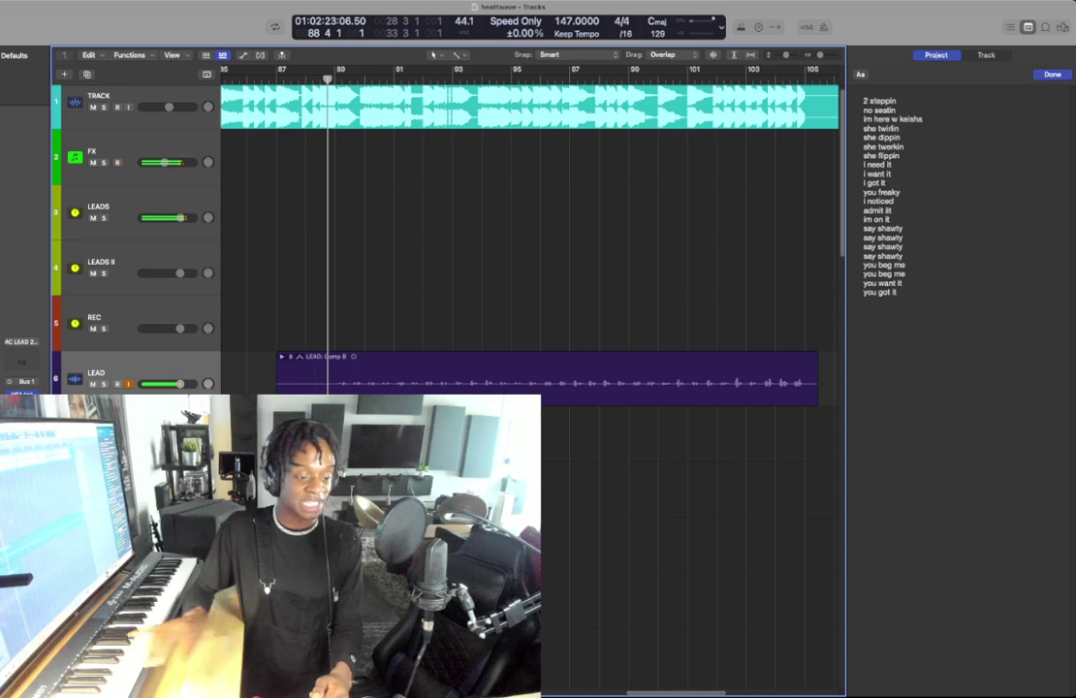
pyautogui.press(',')
pyautogui.press(',')
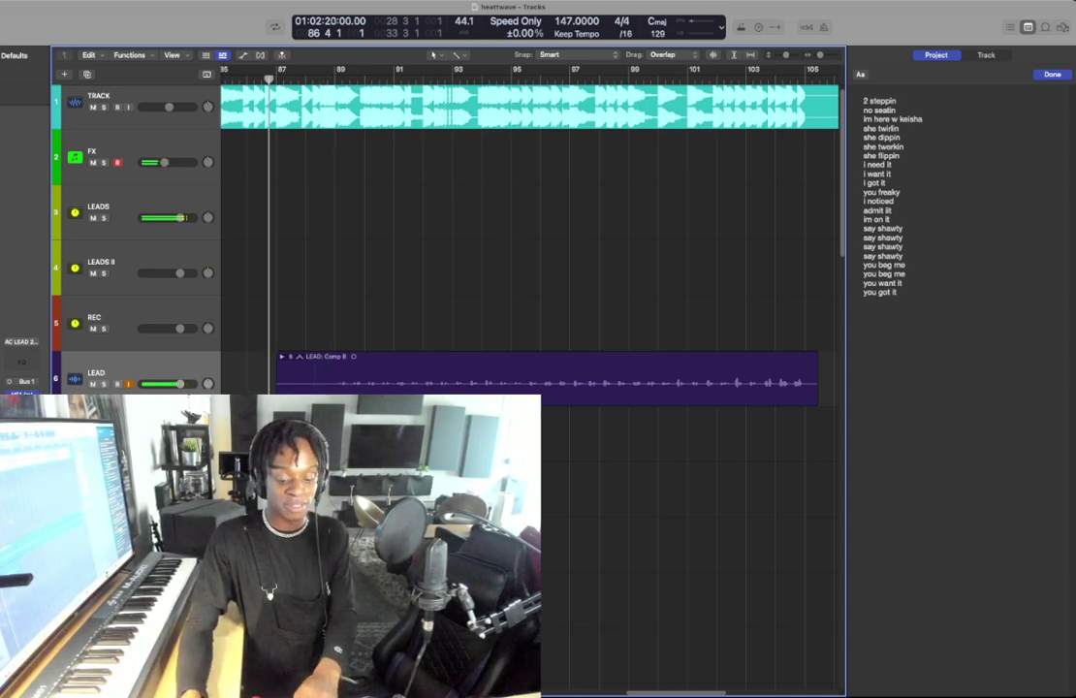
pyautogui.press('space')
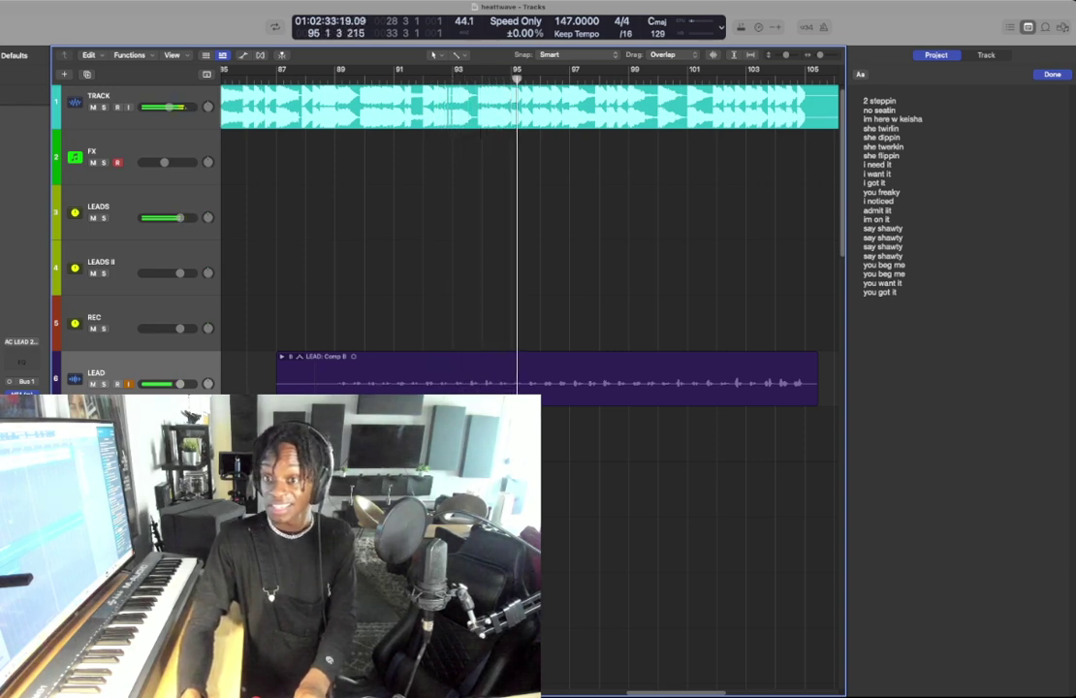
pyautogui.click(900, 192)
pyautogui.press('Return')
pyautogui.write('you')
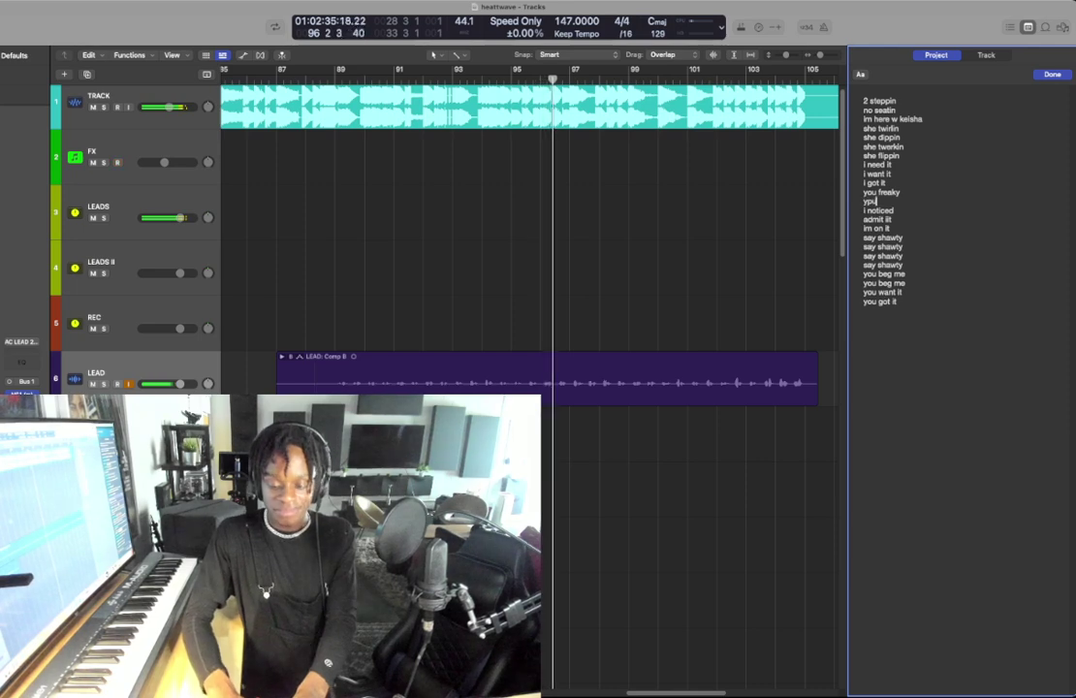
pyautogui.write(' freaky')
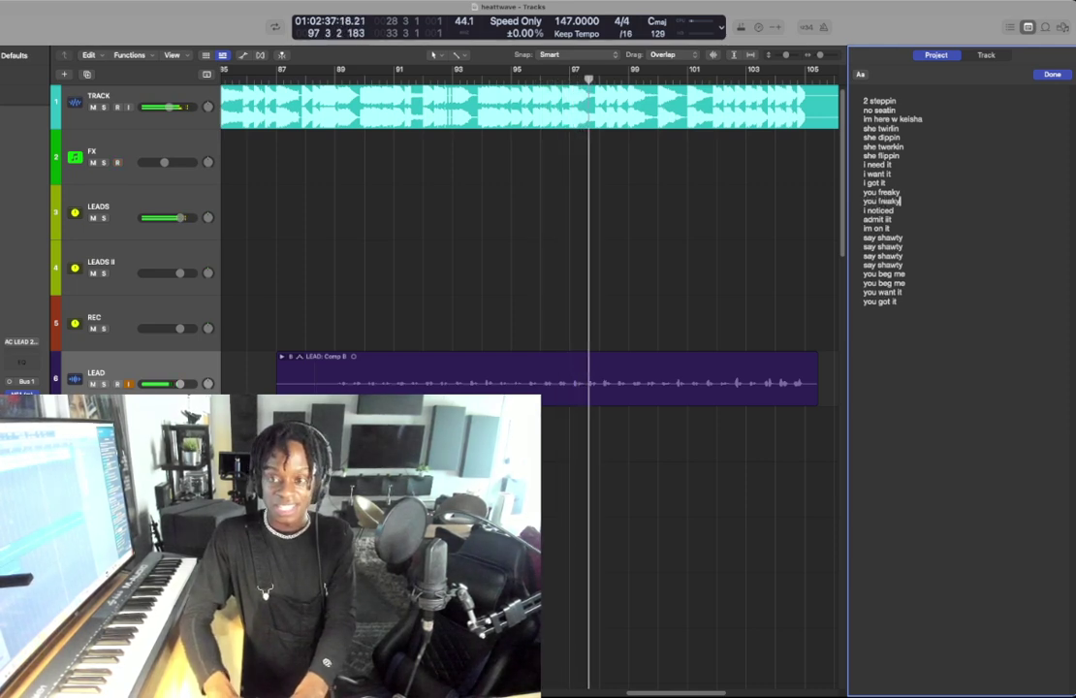
pyautogui.write(' it\\\\\\')
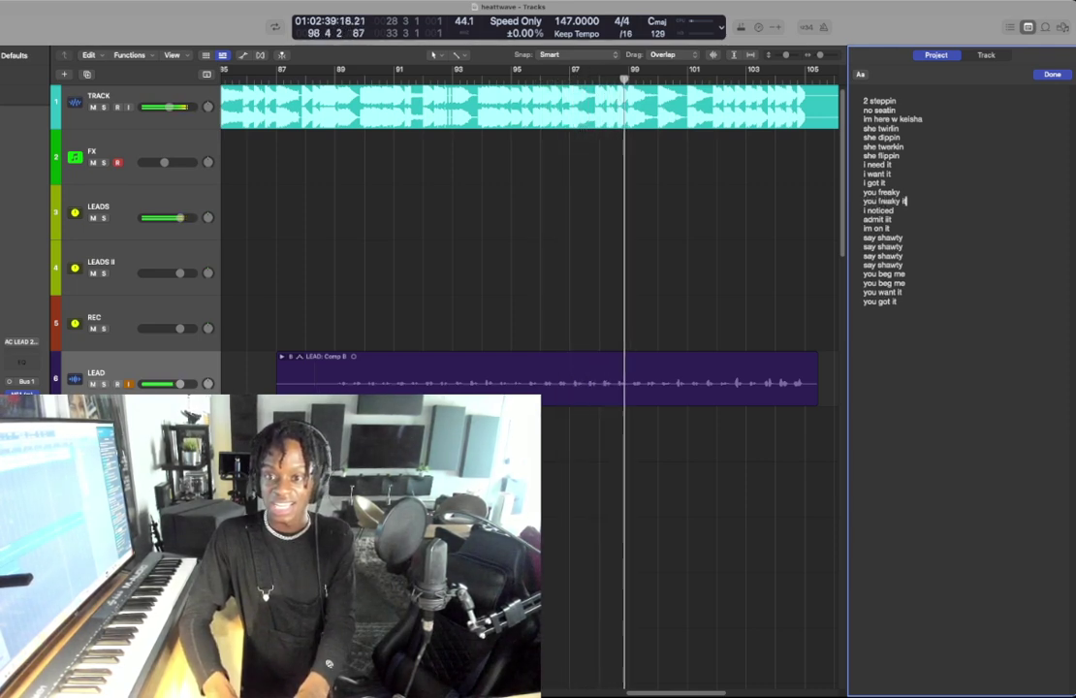
pyautogui.press('BackSpace')
pyautogui.press('BackSpace')
pyautogui.press('BackSpace')
pyautogui.press('BackSpace')
pyautogui.press('BackSpace')
pyautogui.press('BackSpace')
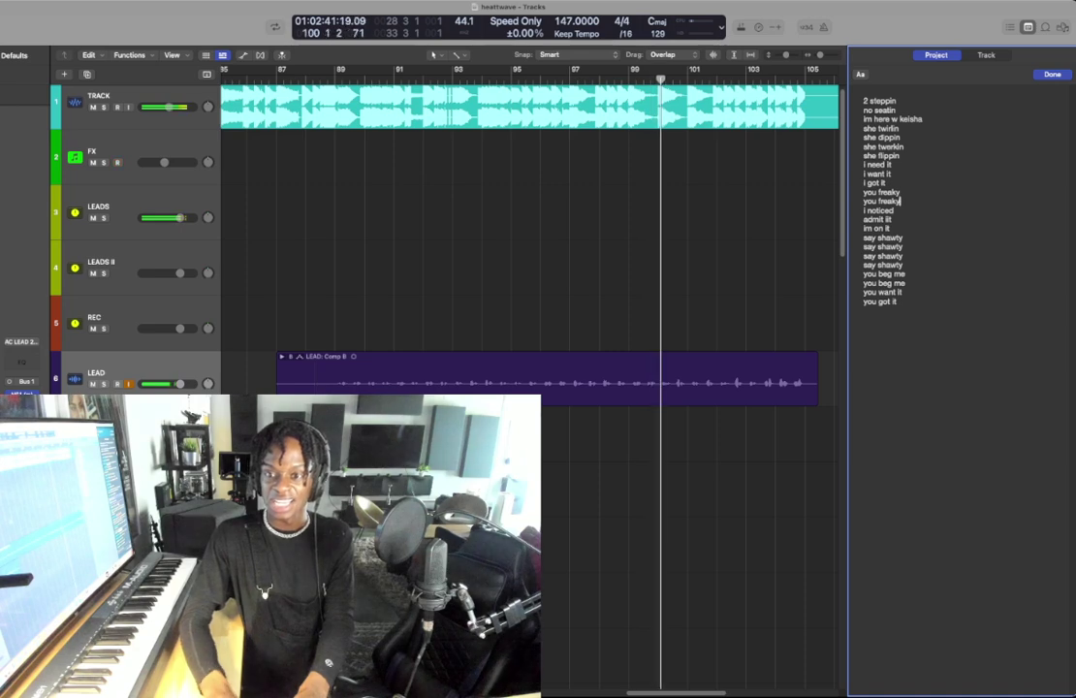
# - Replace the lyric line "im on it" with "i need it" in the project notes
pyautogui.click(698, 485)
pyautogui.click(891, 229)
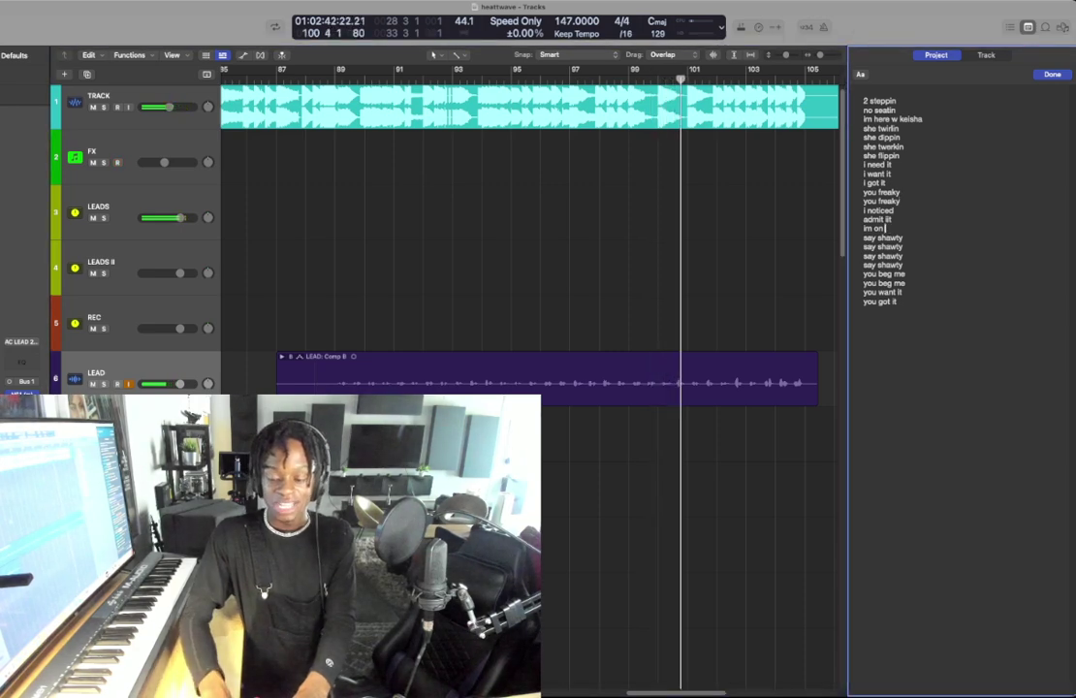
pyautogui.write('need it')
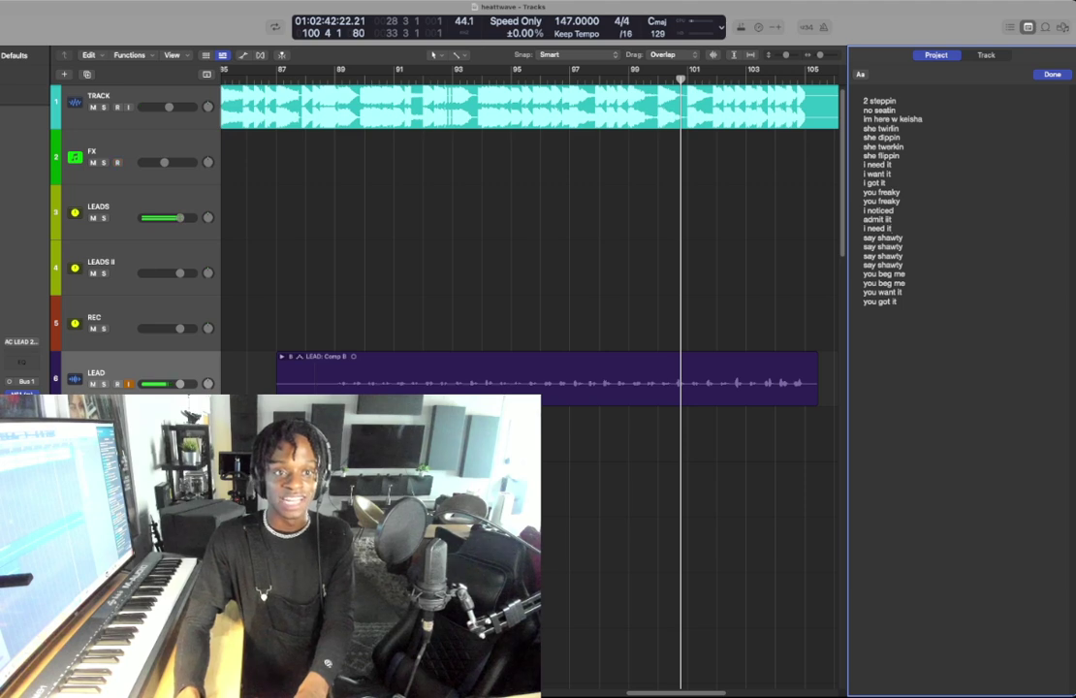
# - Try recording a vocal take from bar 87, stopping at about bar 90
pyautogui.click(277, 79)
pyautogui.press('r')
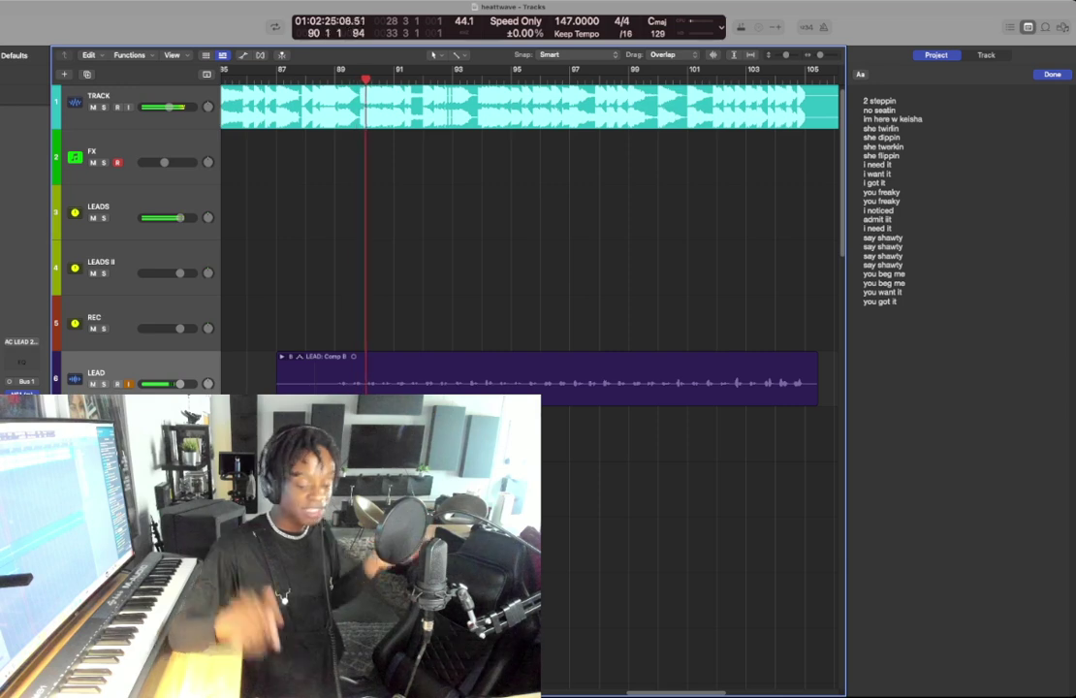
pyautogui.press('space')
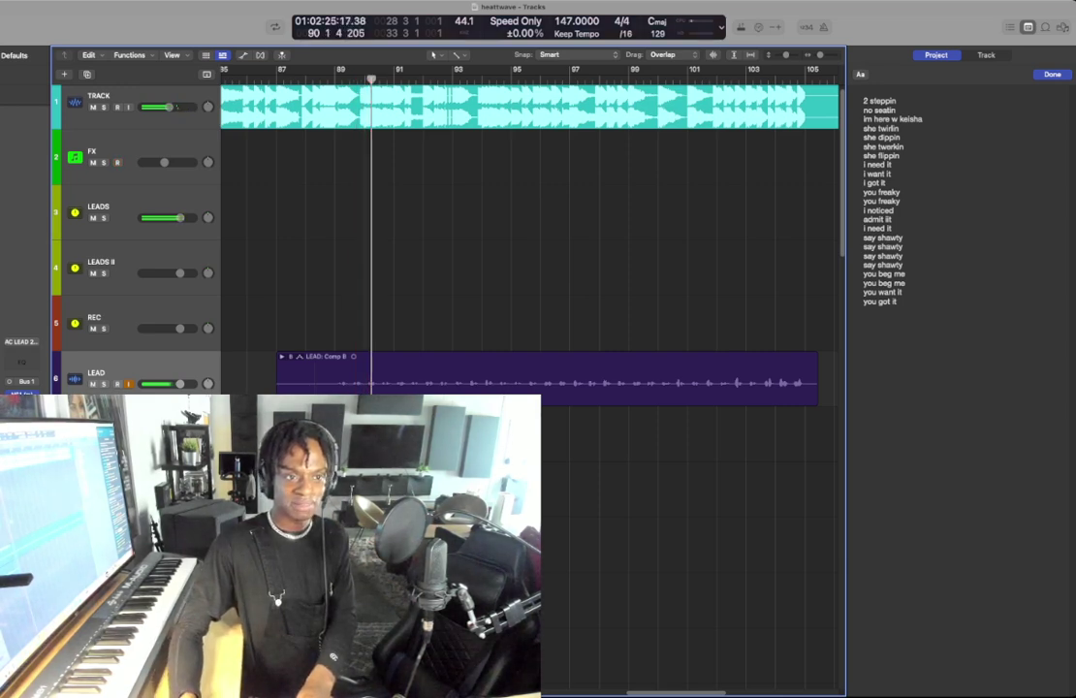
# - Record a new LEAD vocal take from bar 86 to about bar 101
pyautogui.click(248, 80)
pyautogui.hscroll(-2, 247, 79)
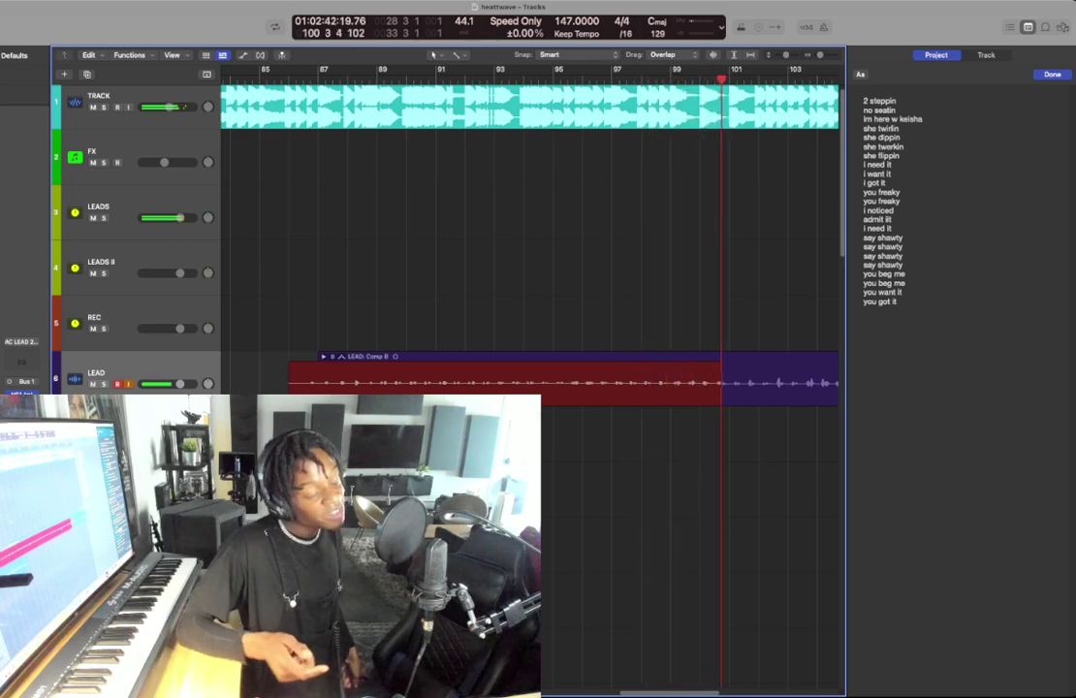
pyautogui.press('space')
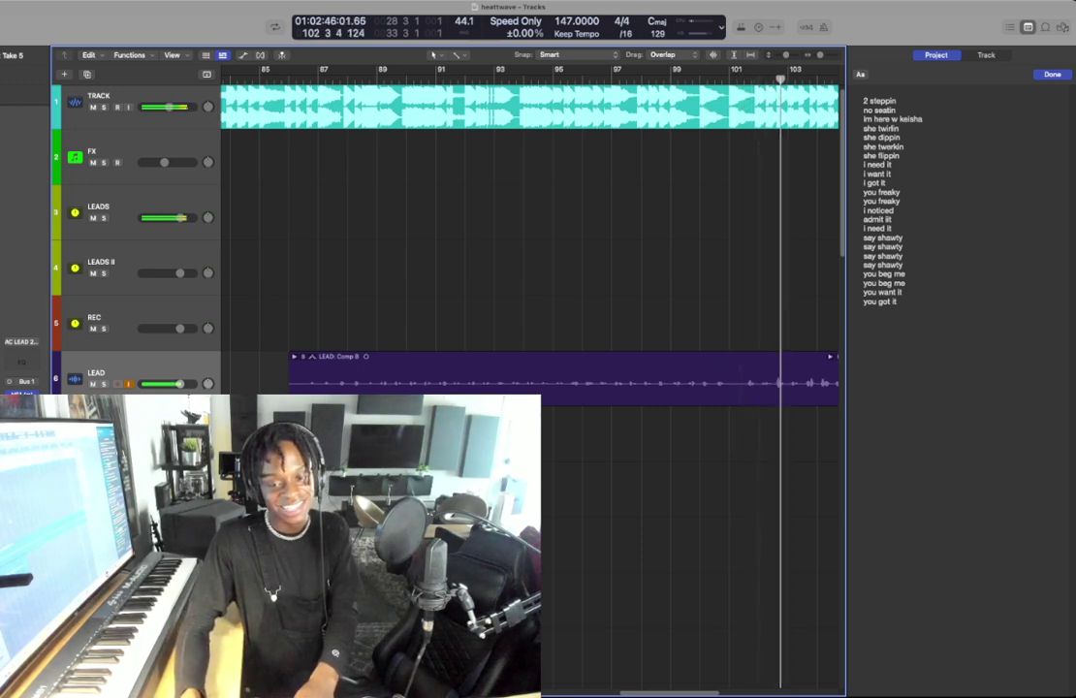
# - Expand the LEAD take folder, move the comp boundary between Take 5 and the older take to bar 101, and play the transition
pyautogui.doubleClick(620, 378)
pyautogui.scroll(-3, 740, 446)
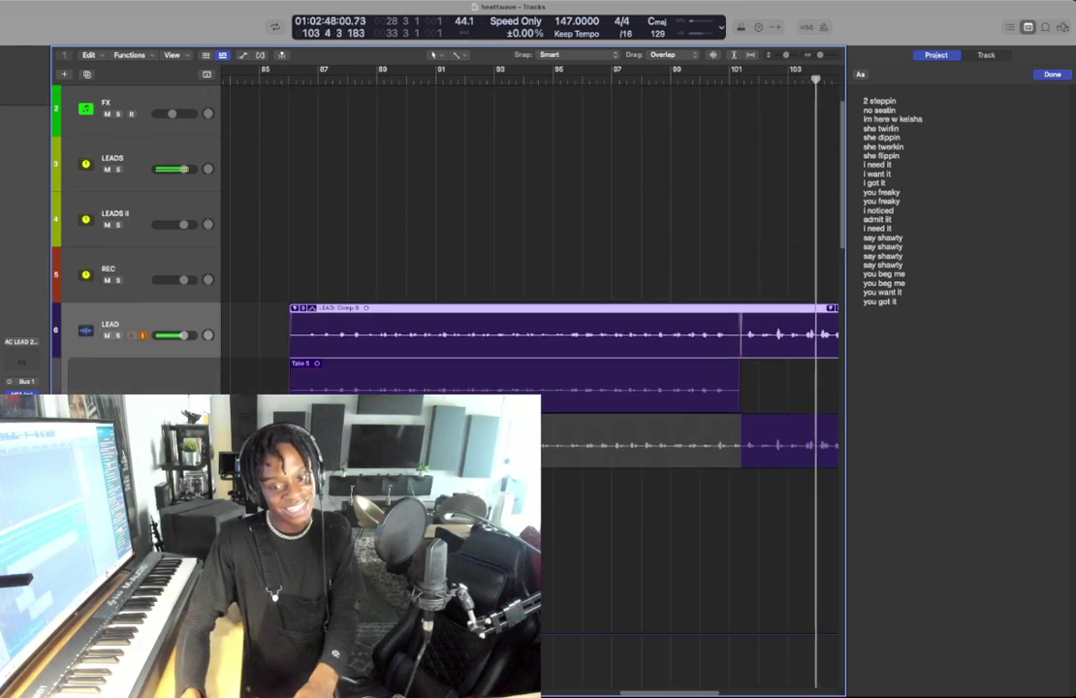
pyautogui.moveTo(740, 442); pyautogui.dragTo(729, 442)
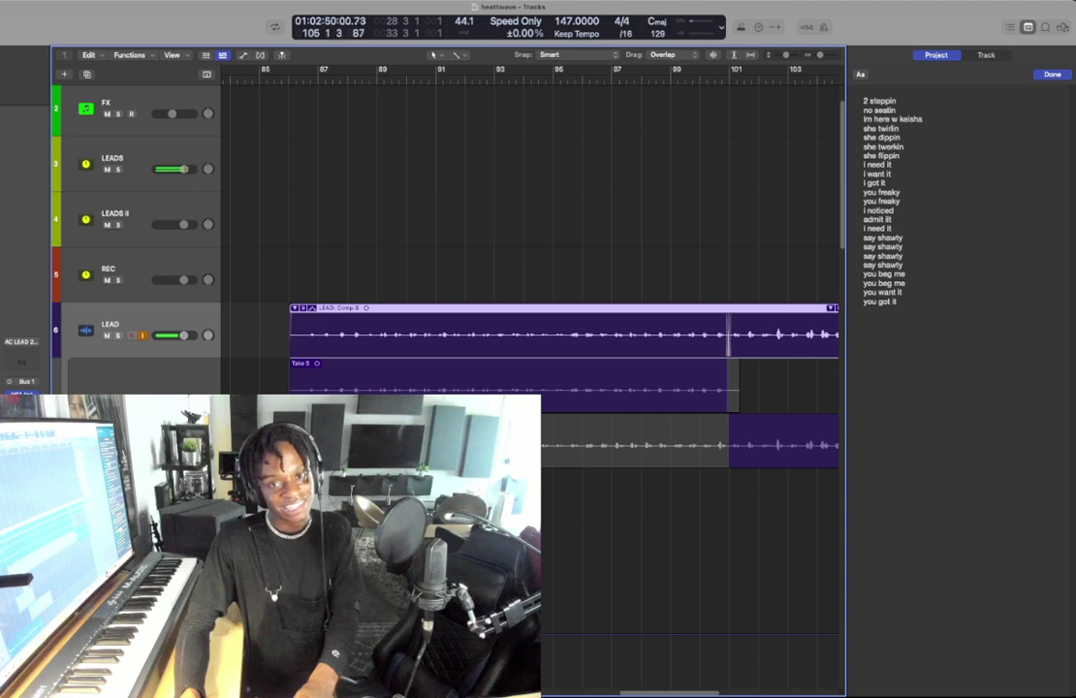
pyautogui.press('space')
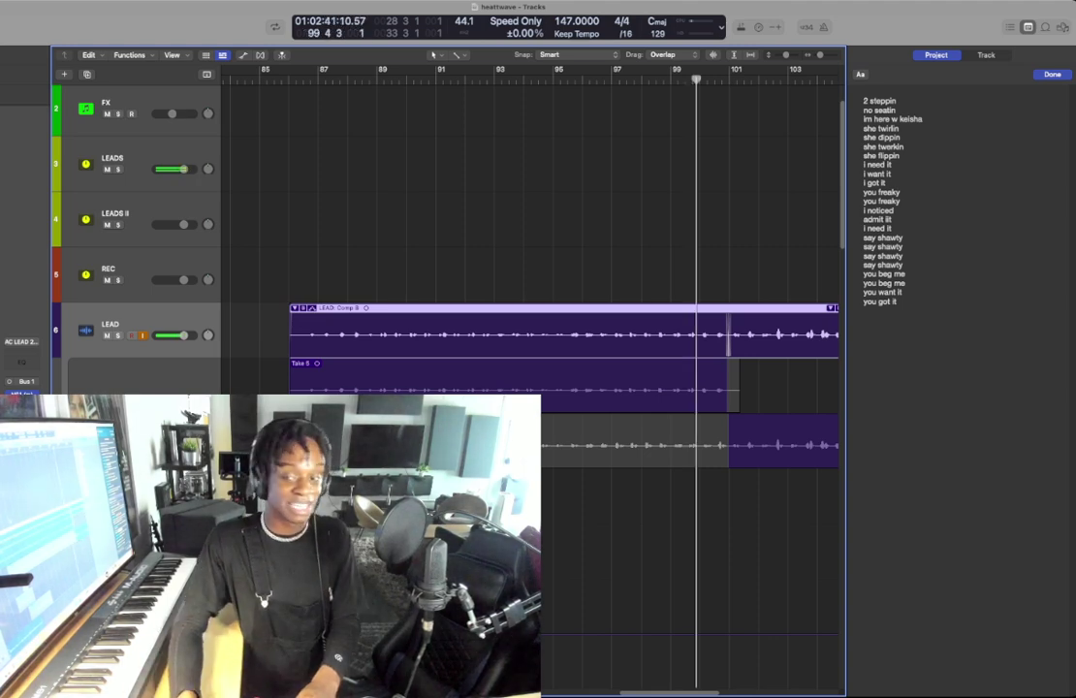
# - Move the LEAD comp boundary between Take 5 and Take 4 to about bar 100.5 and play the transition
pyautogui.press('space')
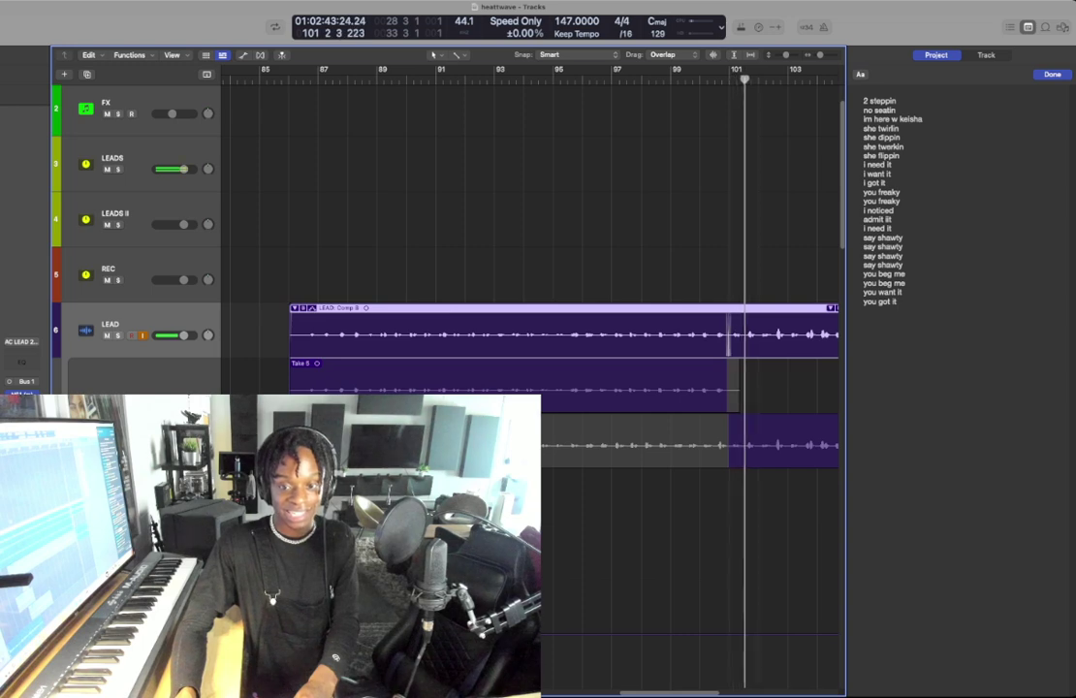
pyautogui.moveTo(728, 442); pyautogui.dragTo(716, 442)
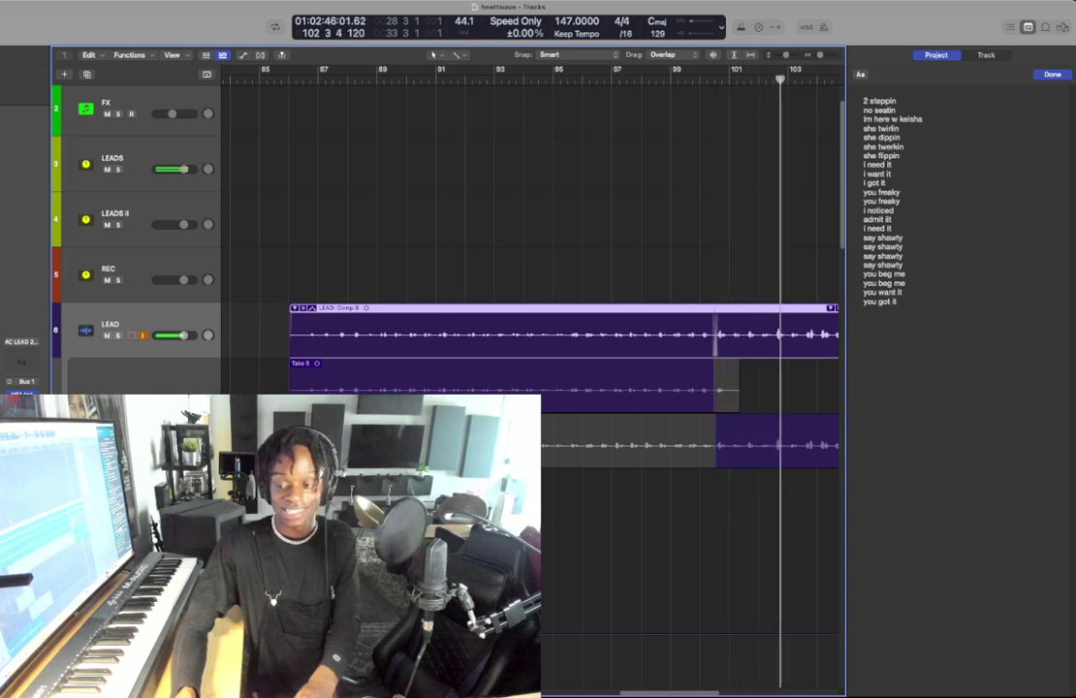
pyautogui.hotkey('ctrl', 'f')
pyautogui.hotkey('ctrl', 'f')
pyautogui.click(678, 363)
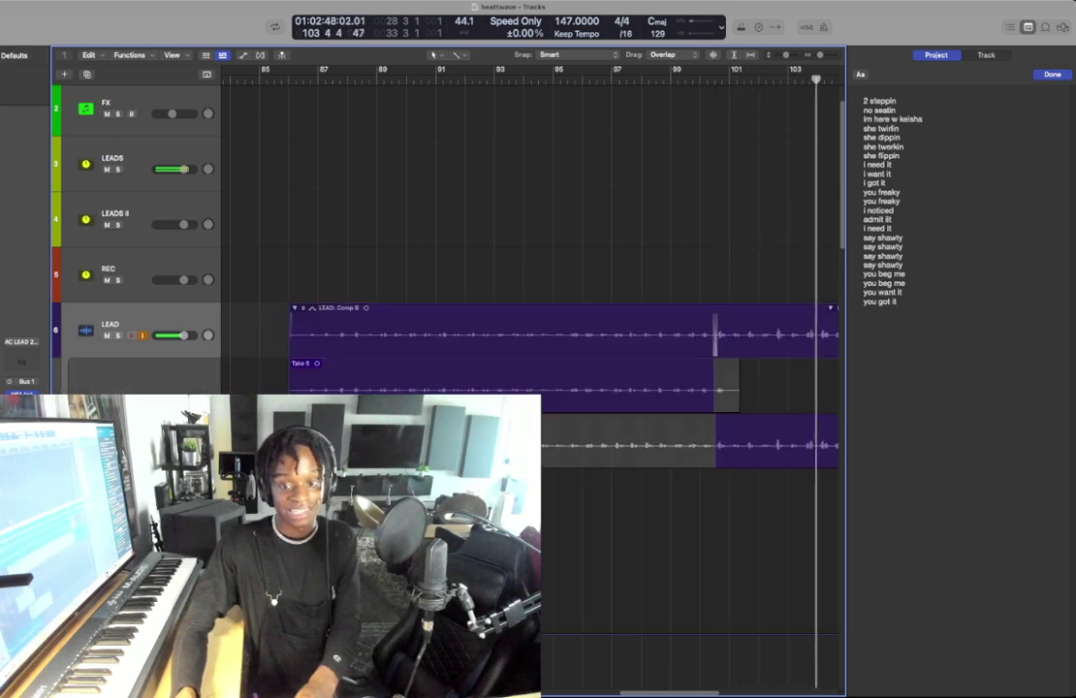
# - Trim the start of Take 5's comp section to about bar 89
pyautogui.press('super+Down')
pyautogui.press('super+Down')
pyautogui.press('super+Right')
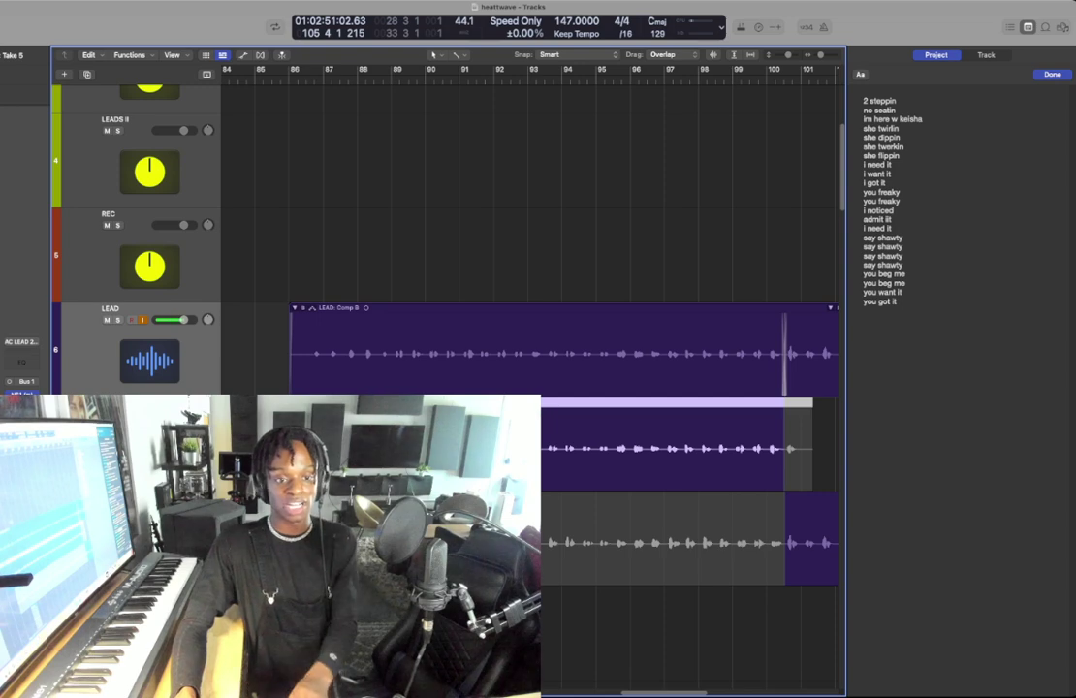
pyautogui.moveTo(292, 449); pyautogui.dragTo(431, 449)
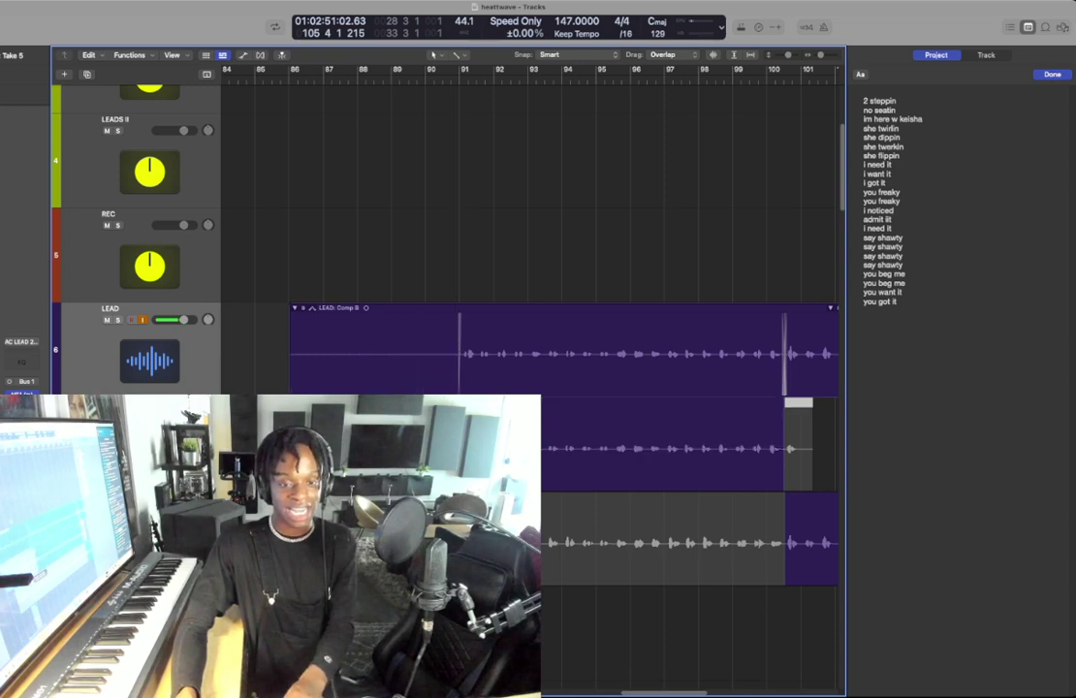
# - Record another LEAD vocal take from bar 86 to about bar 101
pyautogui.click(391, 79)
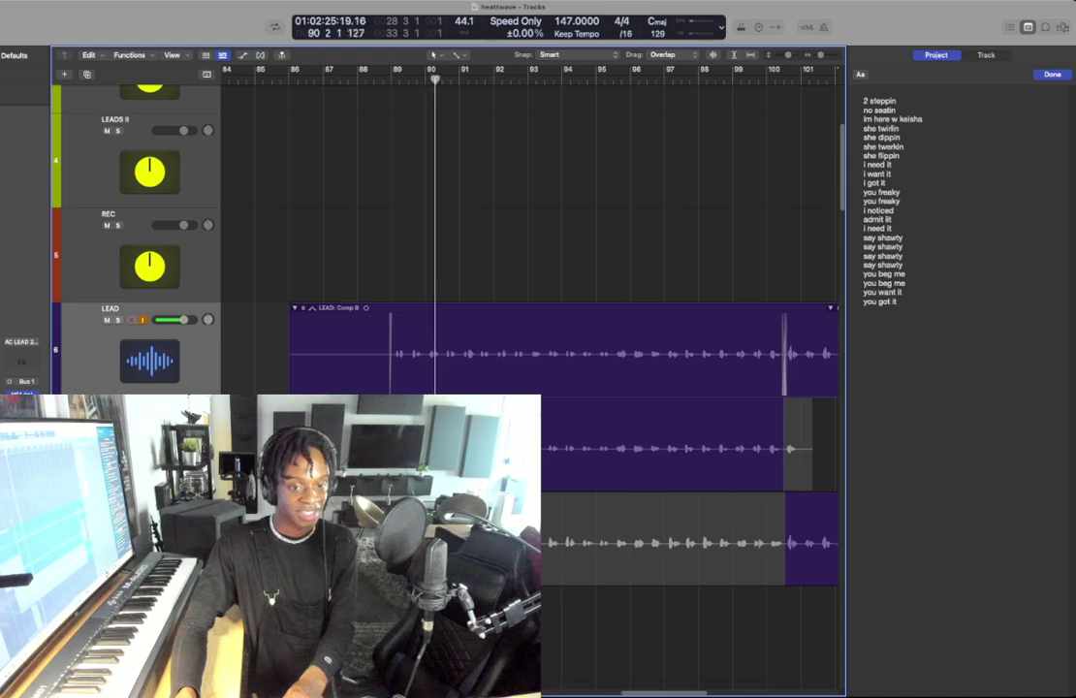
pyautogui.moveTo(392, 79); pyautogui.dragTo(348, 79)
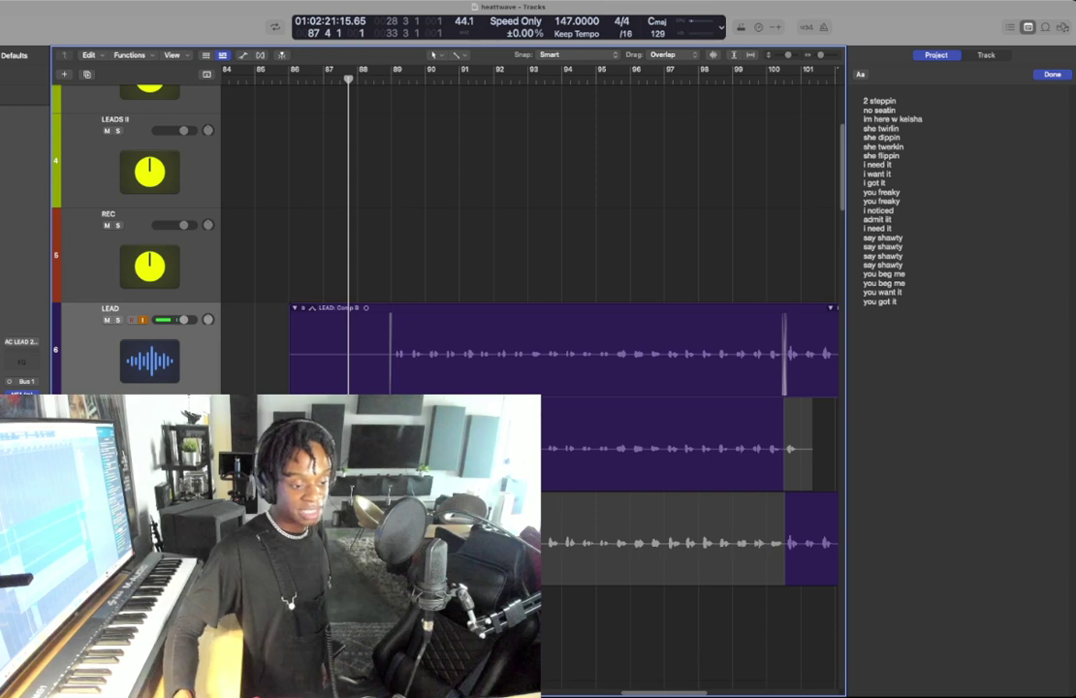
pyautogui.moveTo(348, 79); pyautogui.dragTo(294, 79)
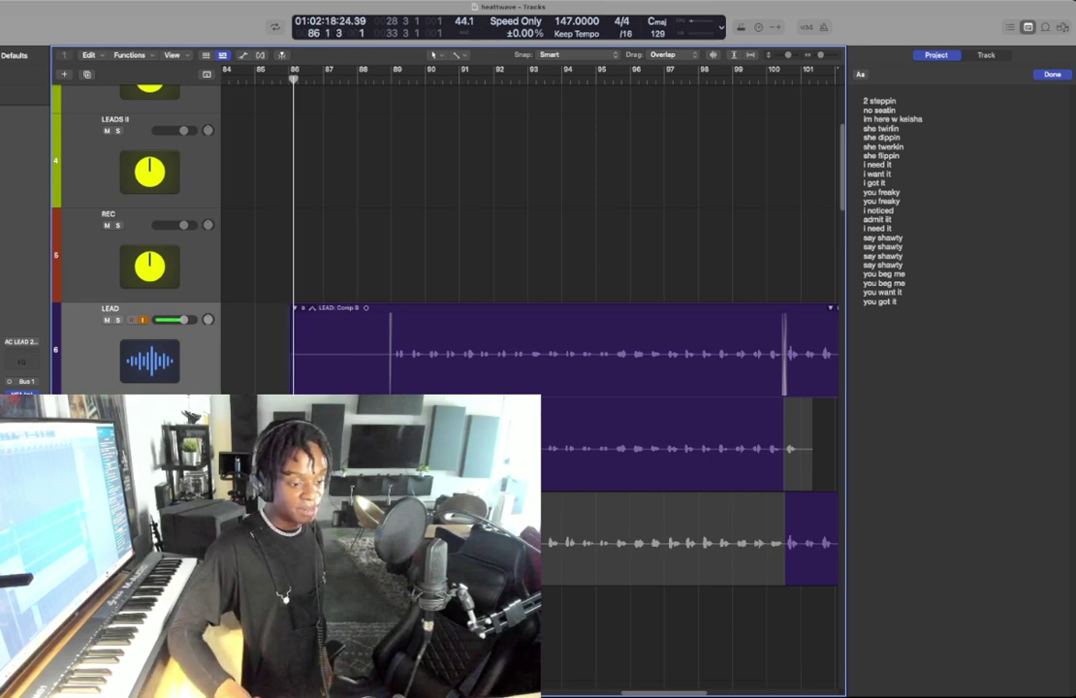
pyautogui.press('r')
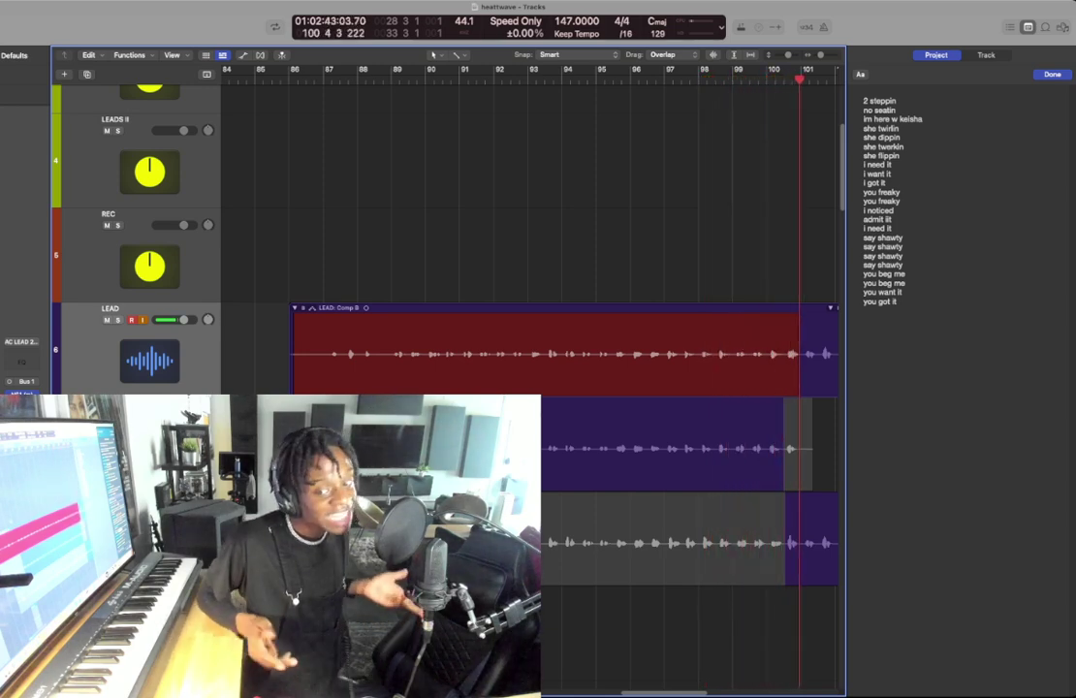
pyautogui.press('space')
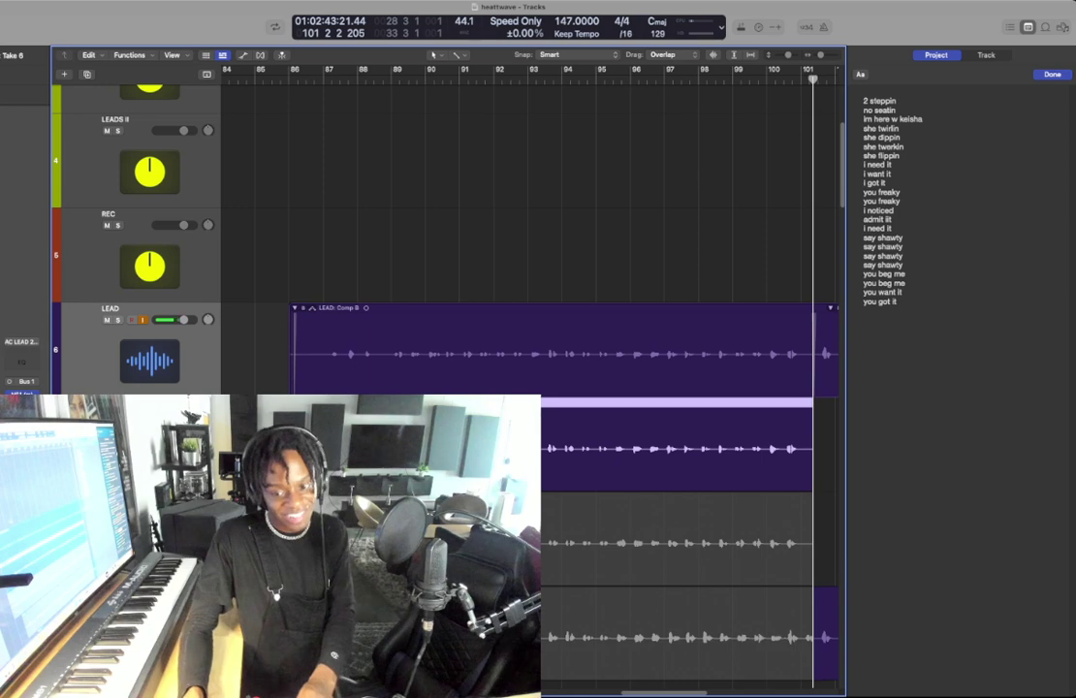
# - Trim Take 6's comp section on LEAD so it runs from about bar 89 to bar 101
pyautogui.scroll(-4, 530, 368)
pyautogui.moveTo(294, 306); pyautogui.dragTo(386, 307)
pyautogui.hscroll(5, 529, 291)
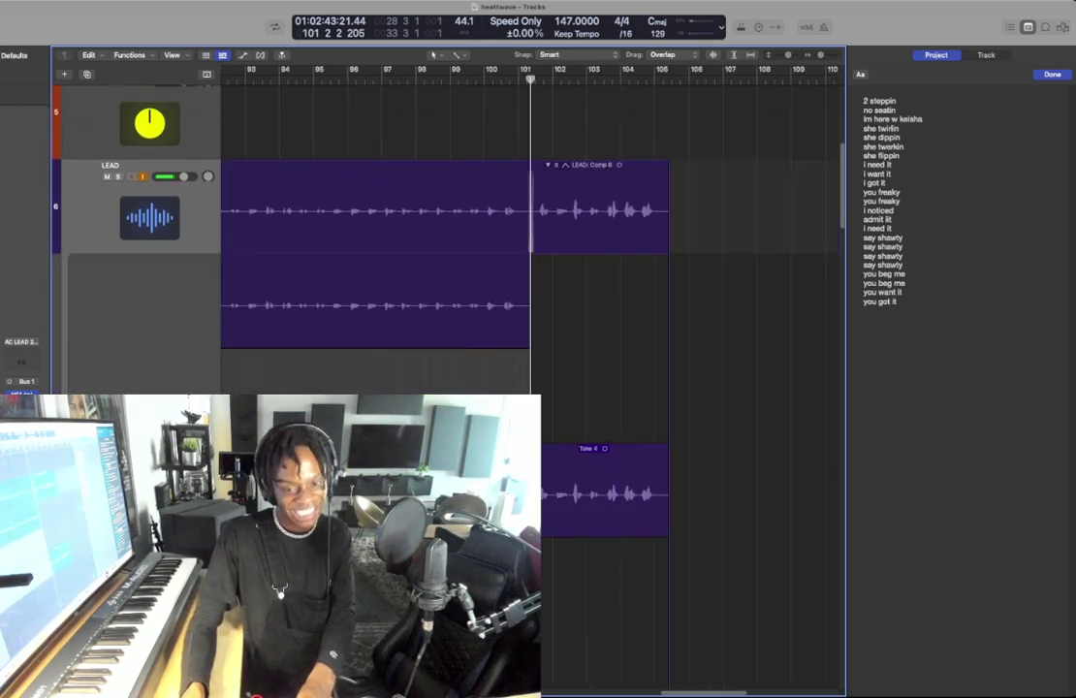
pyautogui.moveTo(518, 306); pyautogui.dragTo(515, 306)
pyautogui.hscroll(-4, 515, 307)
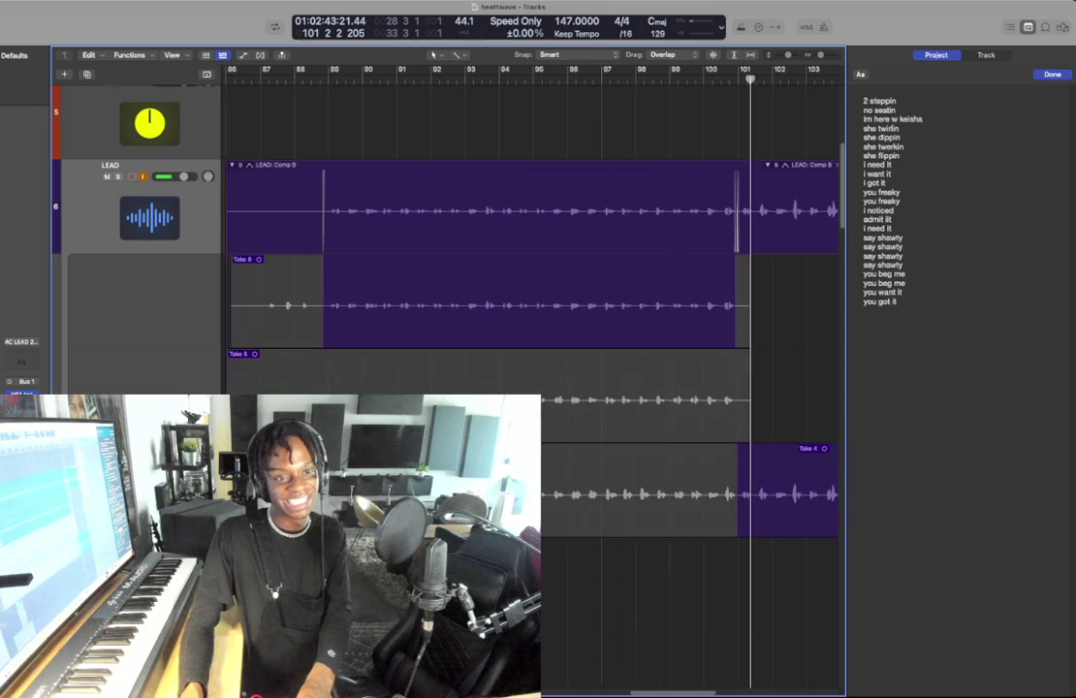
# - Play back the comped Take 6 vocal from about bar 87, and return the playhead to about bar 86
pyautogui.moveTo(332, 79); pyautogui.dragTo(269, 79)
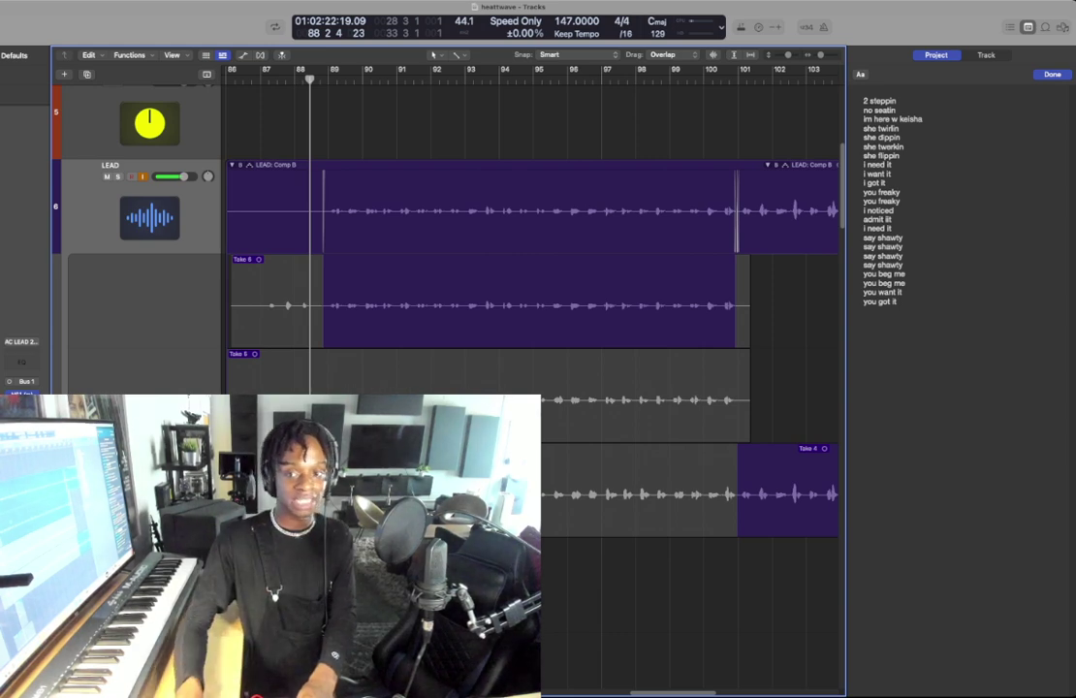
pyautogui.press('space')
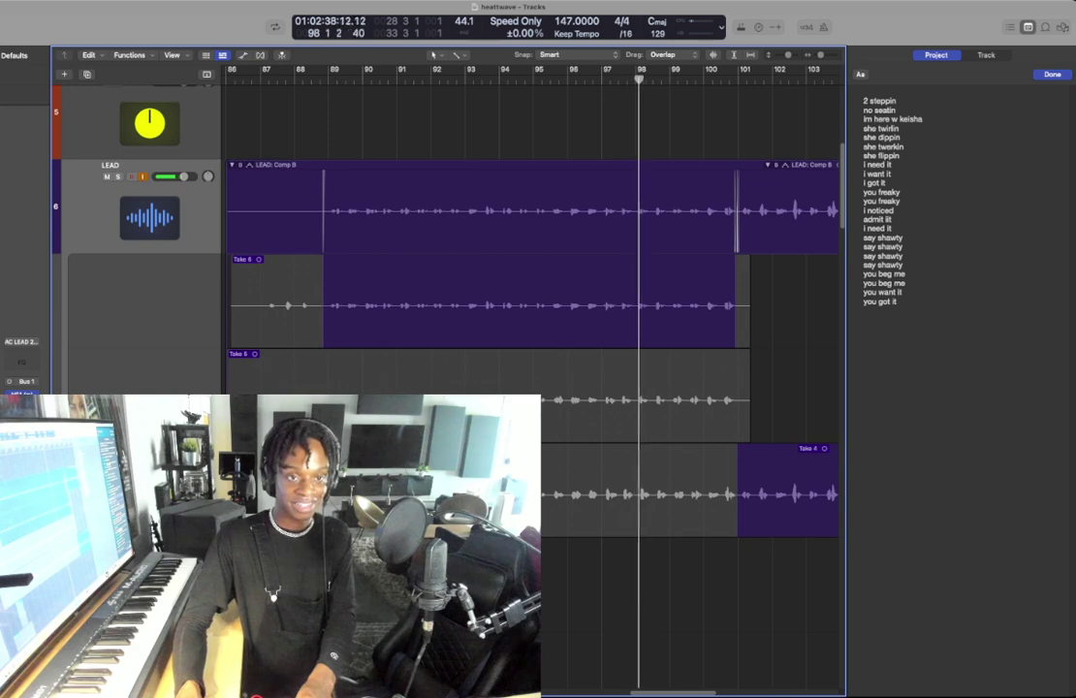
pyautogui.moveTo(282, 79); pyautogui.dragTo(229, 80)
# - Switch the comp section between about bars 89 and 101 to Take 4 and play it from bar 89
pyautogui.click(524, 493)
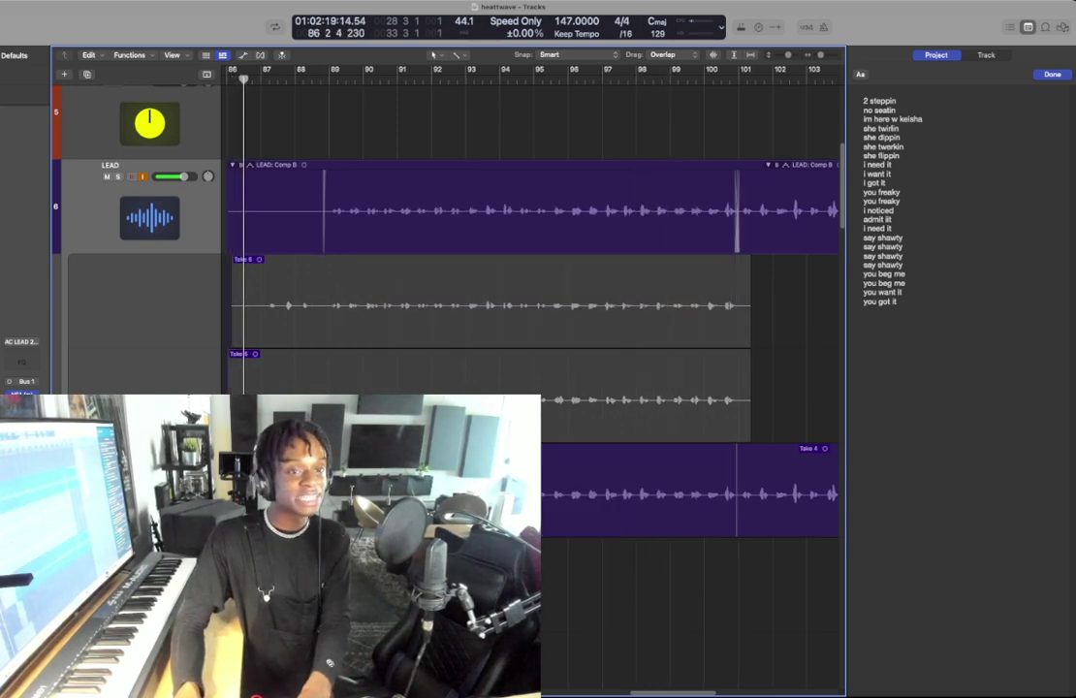
pyautogui.click(328, 80)
pyautogui.press('space')
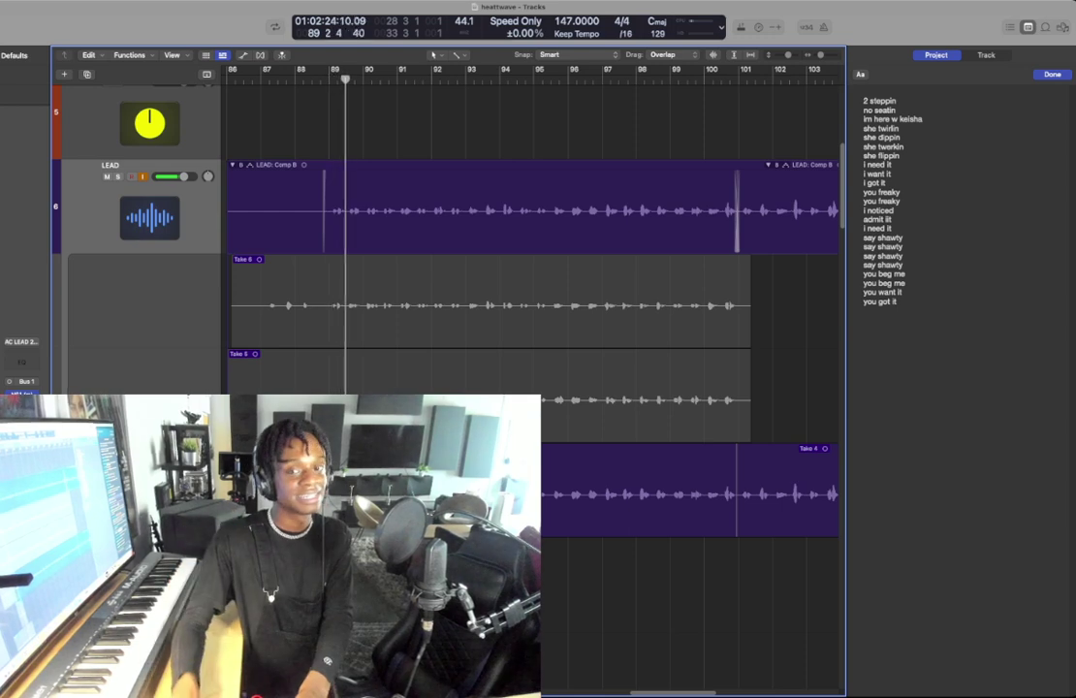
pyautogui.hscroll(-3, 533, 300)
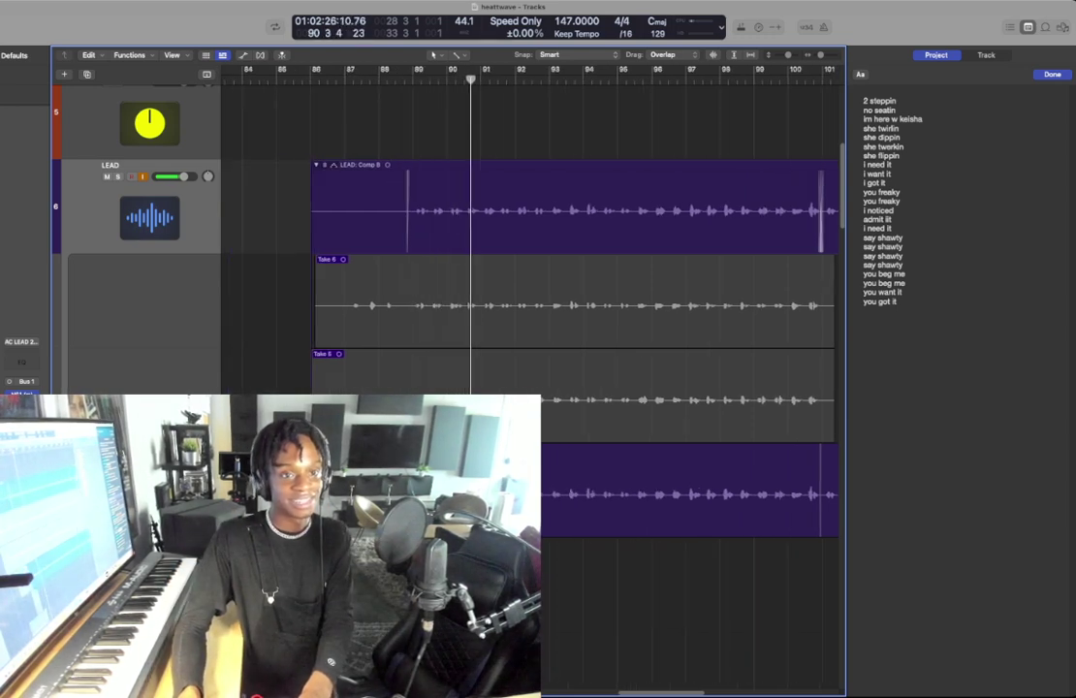
pyautogui.press('space')
# - Change the third lyric line in the project notes to "im in here" and put "w keisha" on its own line
pyautogui.click(874, 118)
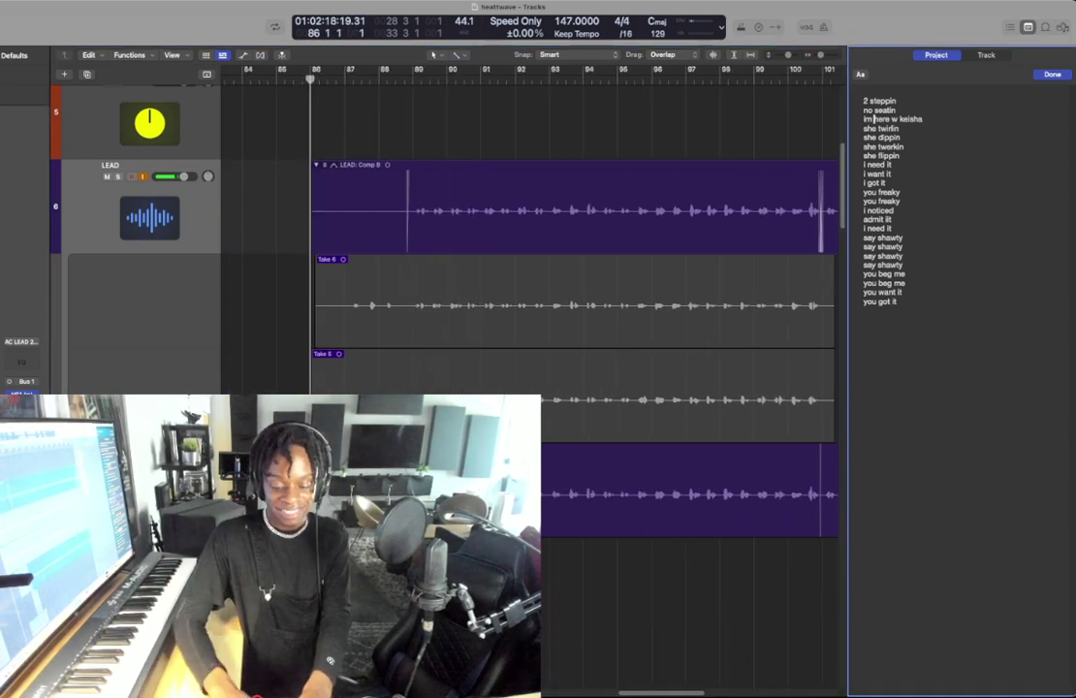
pyautogui.write('in')
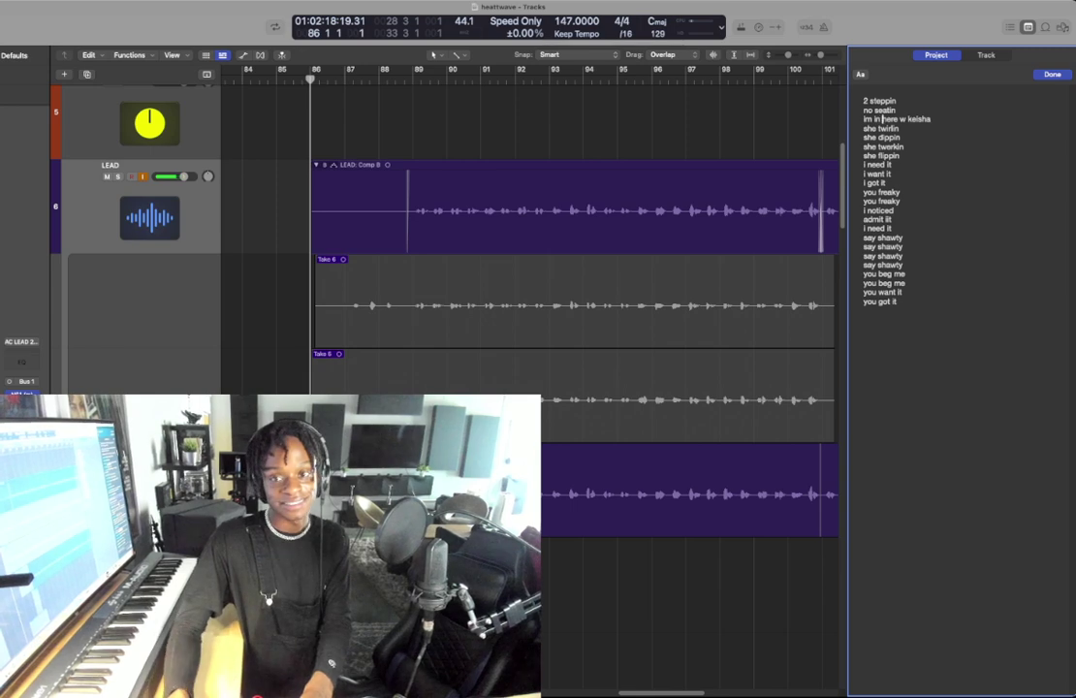
pyautogui.press('Return')
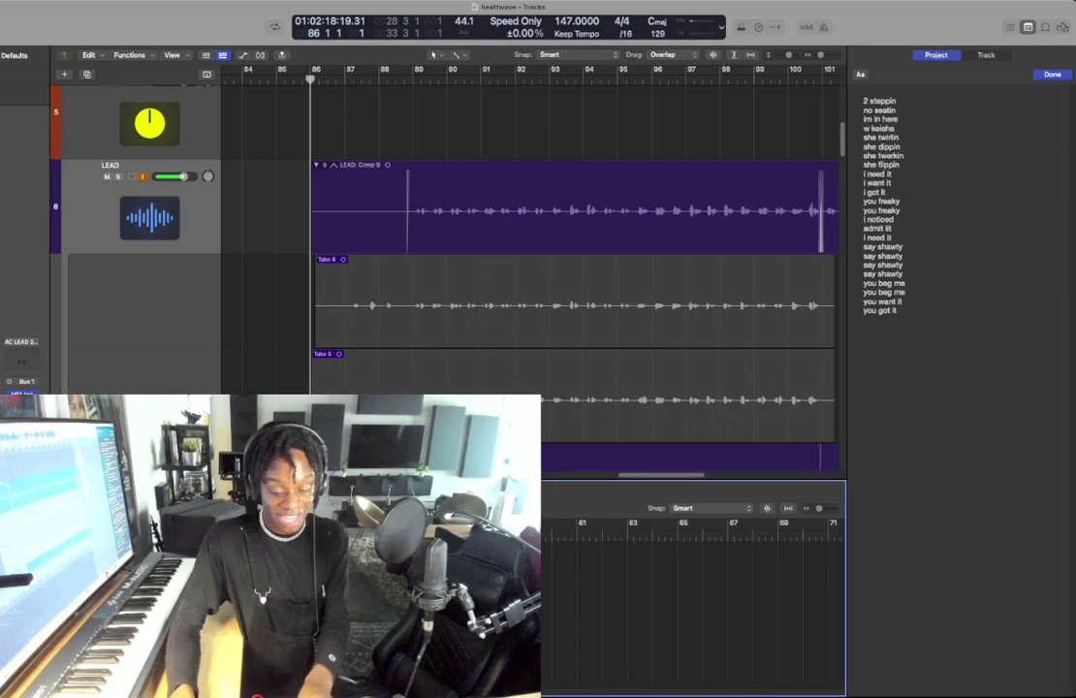
# - Record a LEAD vocal take with the revised lyrics from bar 86 to about bar 107
pyautogui.press('r')
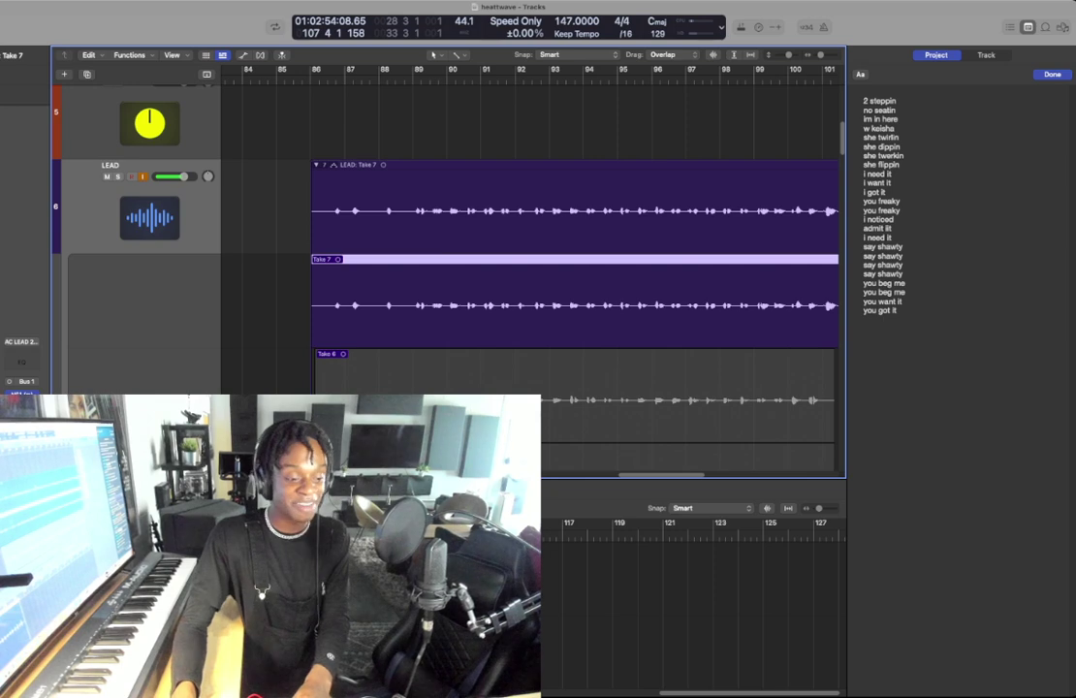
pyautogui.press('super+Left')
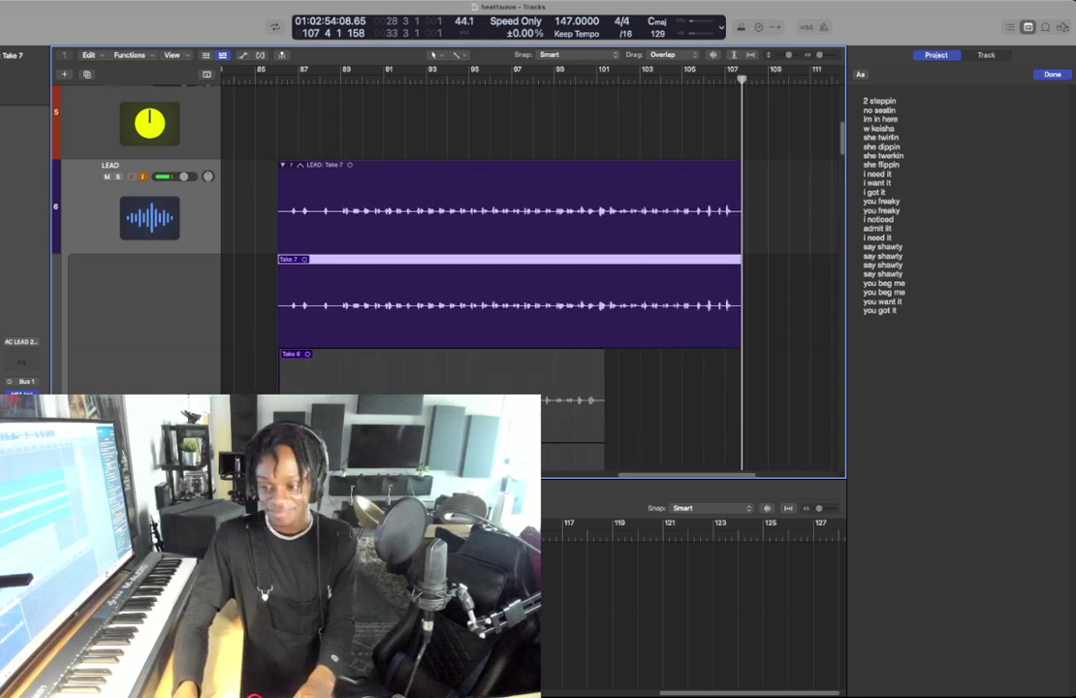
# - Trim Take 7's comp section to run from about bar 88.7 to bar 101.5, playing it back from bar 88
pyautogui.moveTo(740, 305); pyautogui.dragTo(618, 306)
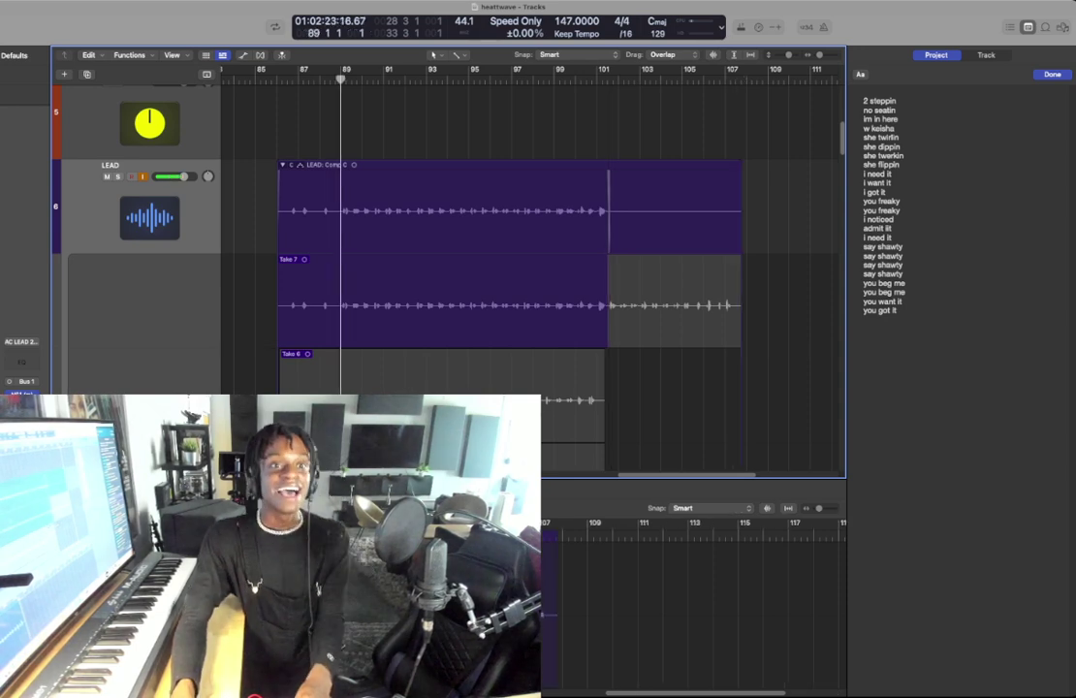
pyautogui.press(',')
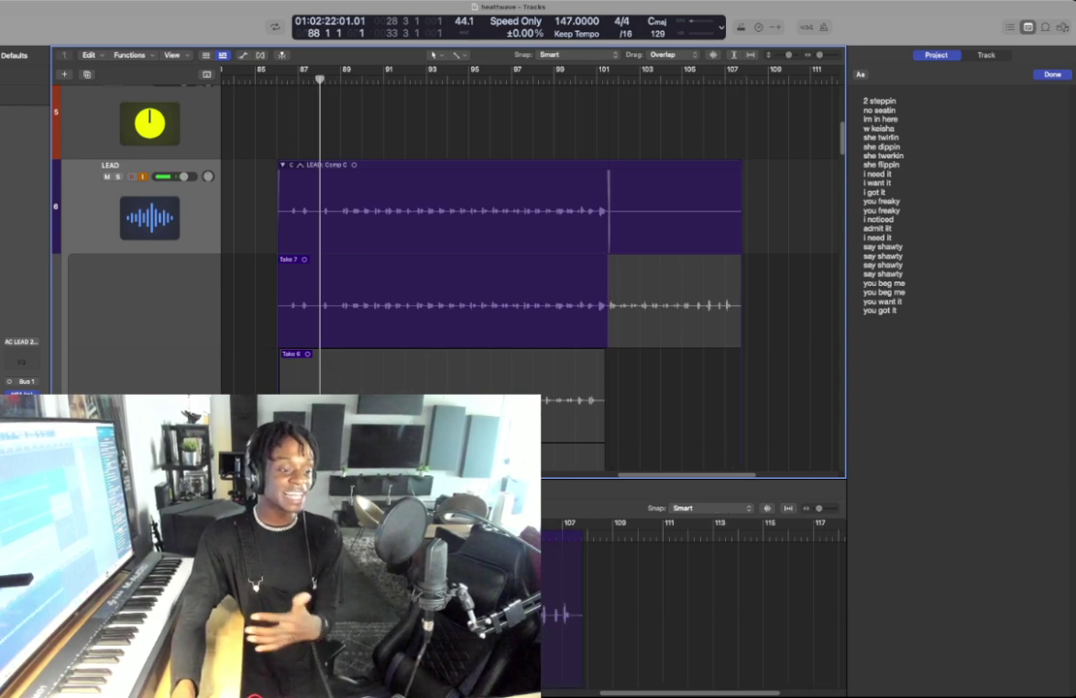
pyautogui.press('x')
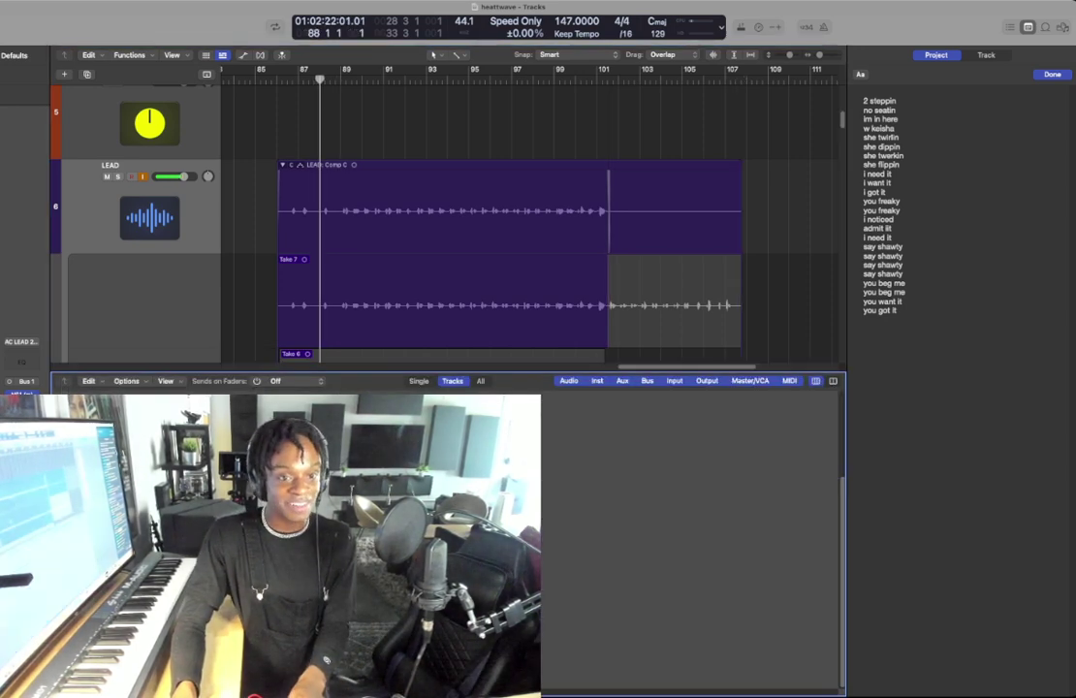
pyautogui.press('x')
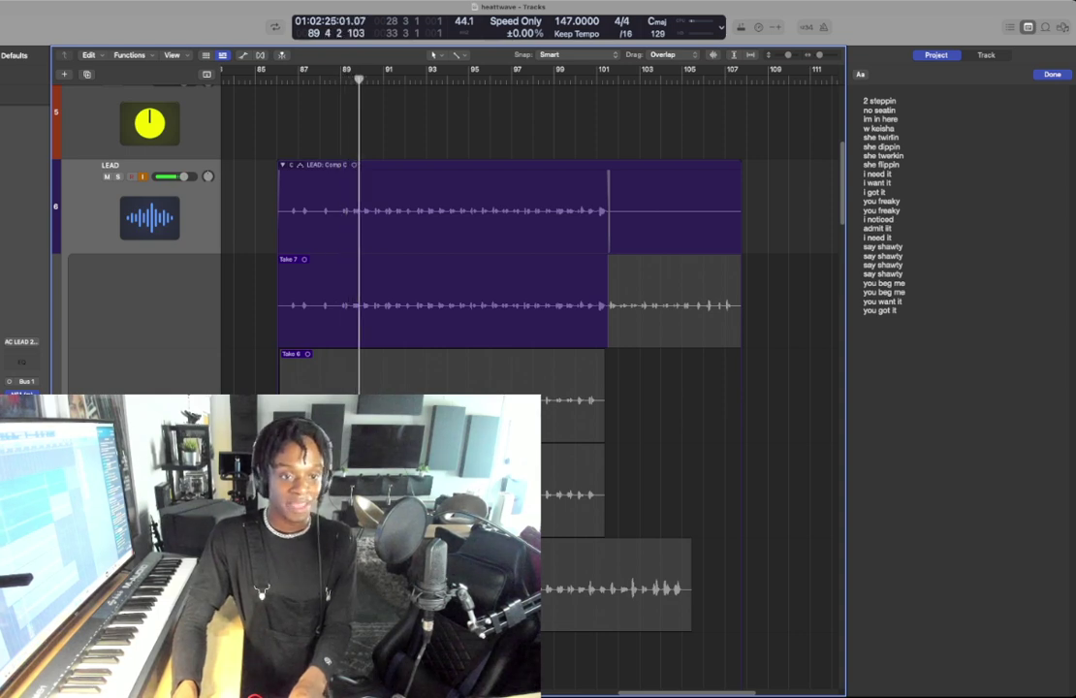
pyautogui.moveTo(278, 305); pyautogui.dragTo(336, 305)
# - Swap the comp section between about bars 89.4 and 90.5 to Take 4 and listen through to bar 101
pyautogui.press('super+Down')
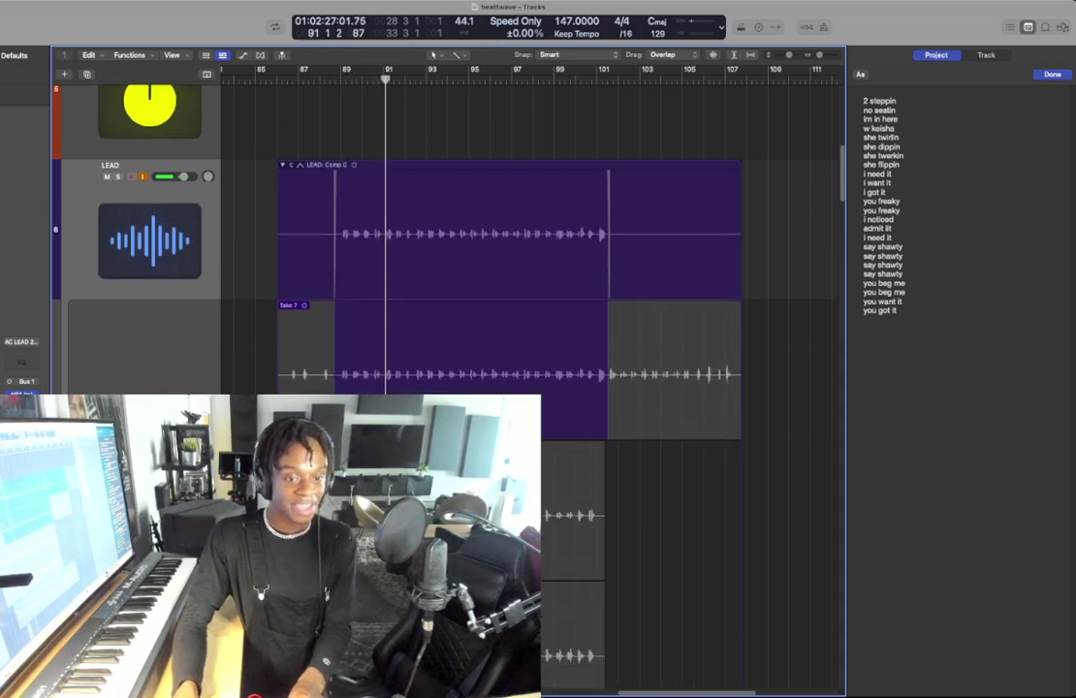
pyautogui.press('super+Right')
pyautogui.scroll(-5, 531, 271)
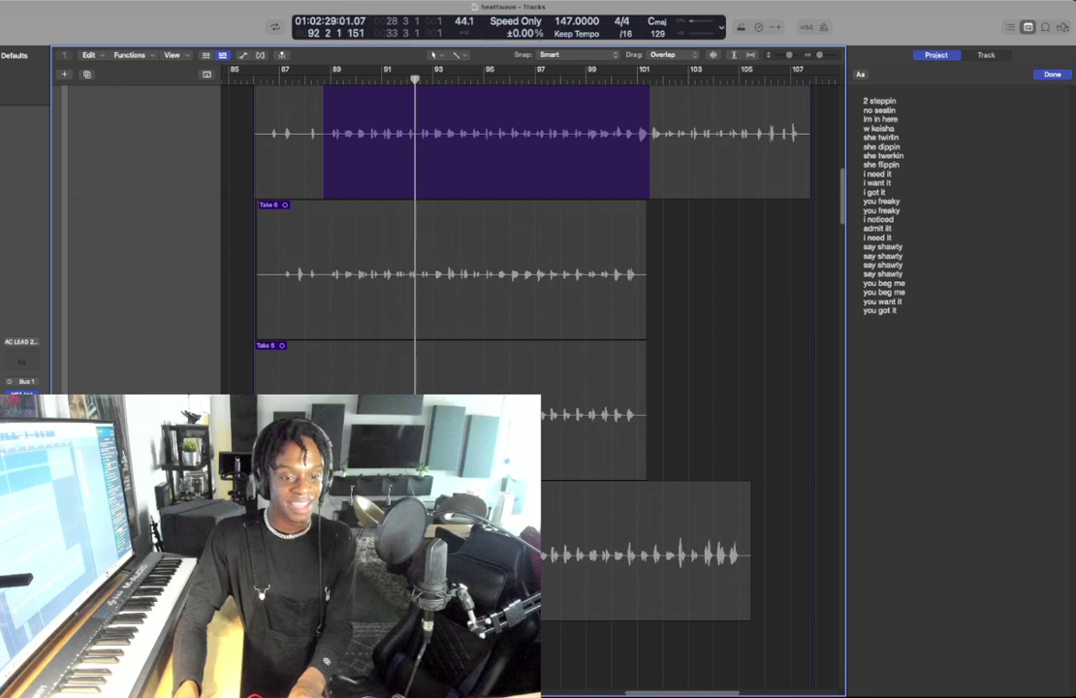
pyautogui.moveTo(342, 552); pyautogui.dragTo(369, 553)
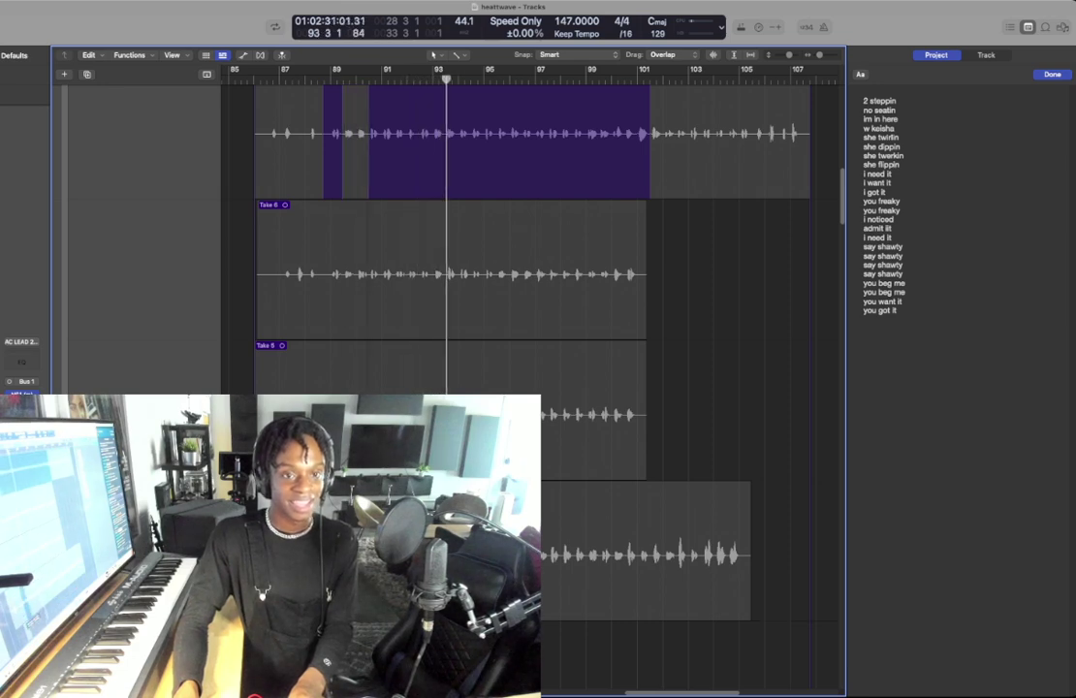
pyautogui.scroll(3, 531, 242)
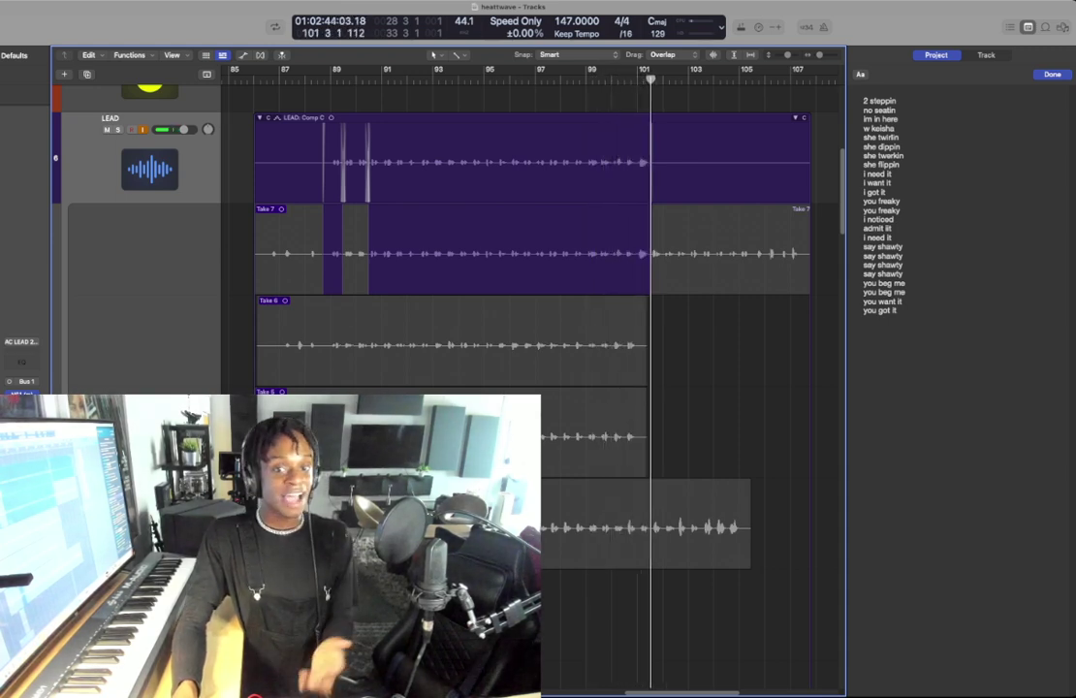
# - Extend the LEAD comp to about bar 103 and switch the section after bar 90.5 to Take 4
pyautogui.moveTo(656, 254); pyautogui.dragTo(687, 254)
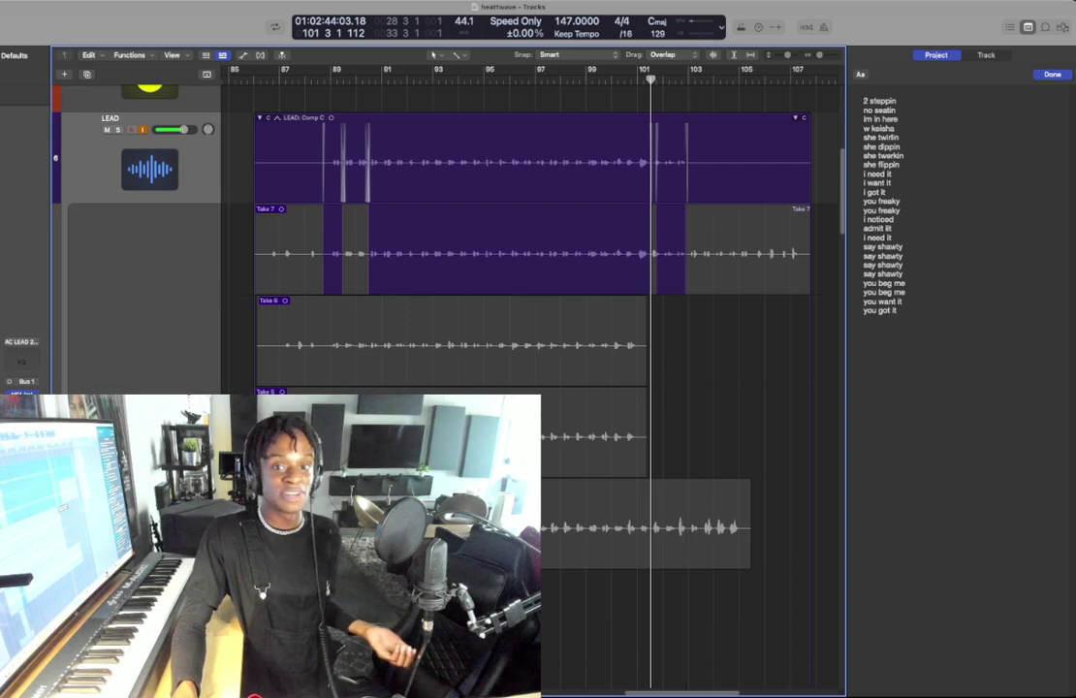
pyautogui.press('super+z')
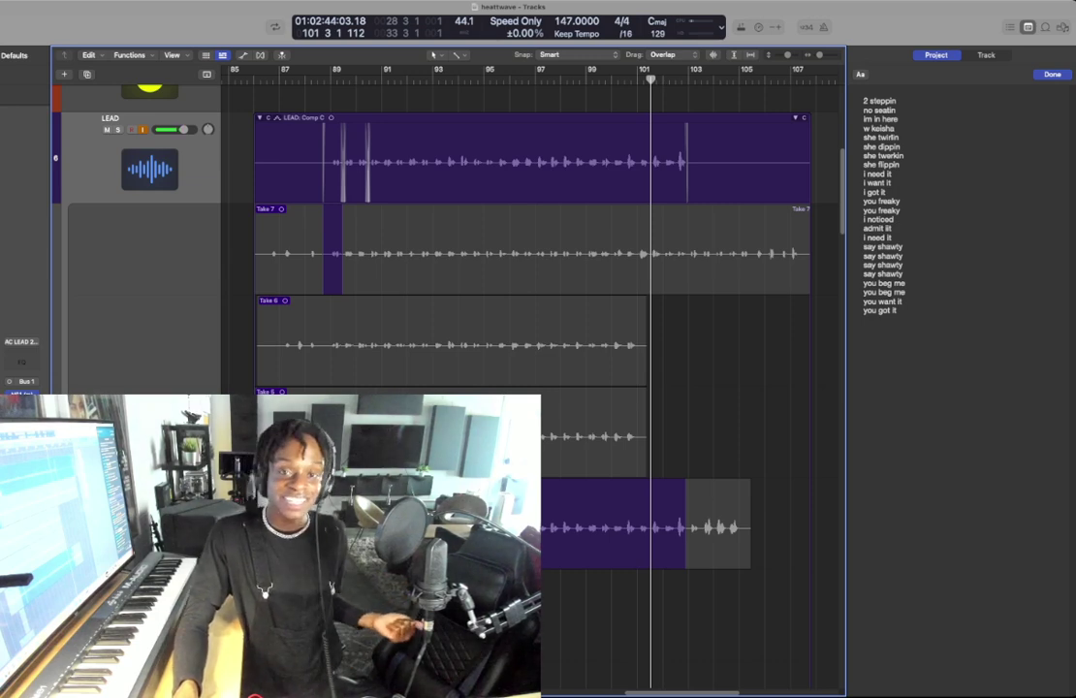
# - Try a short LEAD recording from about bar 100.5, and switch the comp between about bars 90.5 and 103 to Take 7
pyautogui.press(',')
pyautogui.press('r')
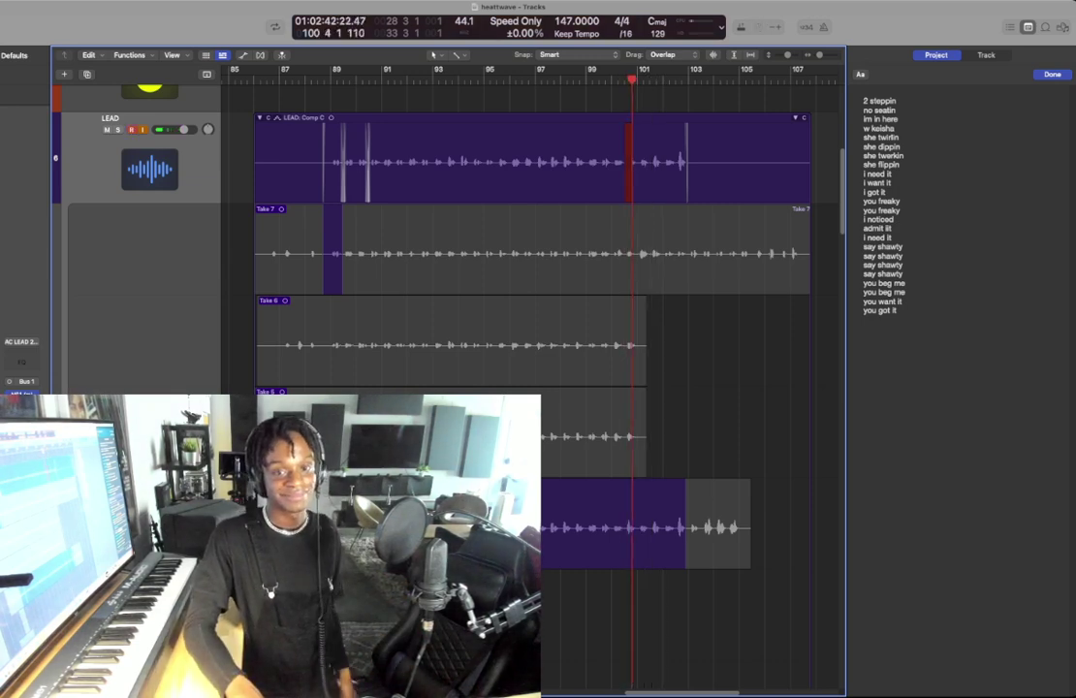
pyautogui.press('space')
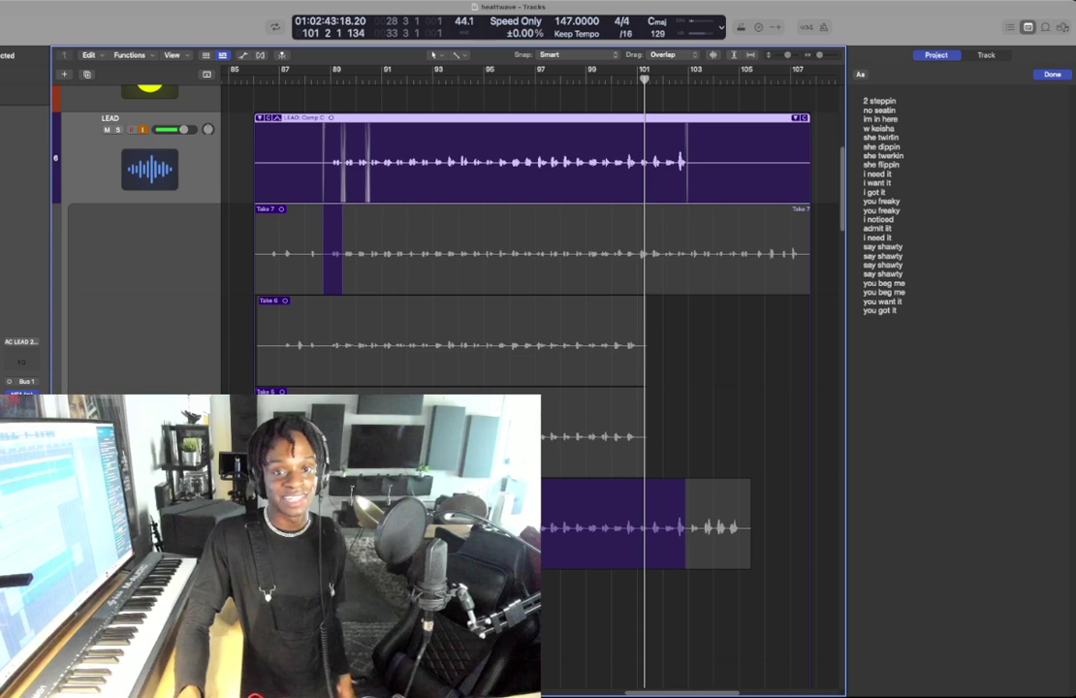
pyautogui.click(649, 254)
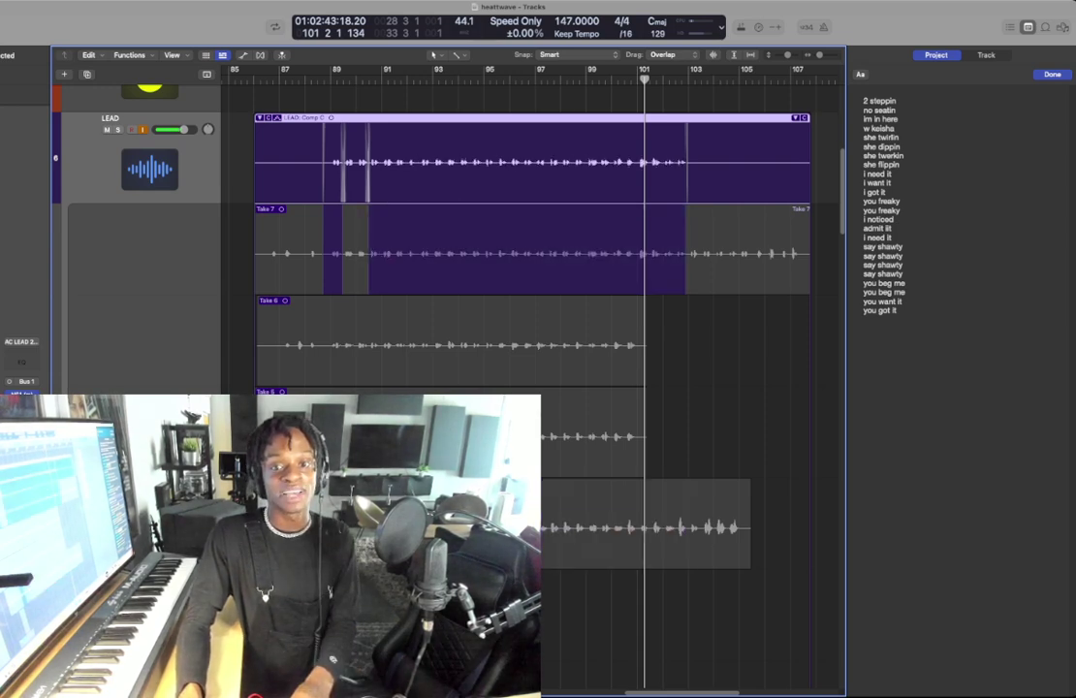
# - Trim the LEAD comp's Take 7 section to end at about bar 101 and play from about bar 99
pyautogui.moveTo(685, 254); pyautogui.dragTo(654, 254)
pyautogui.press(',')
pyautogui.press(',')
pyautogui.press('space')
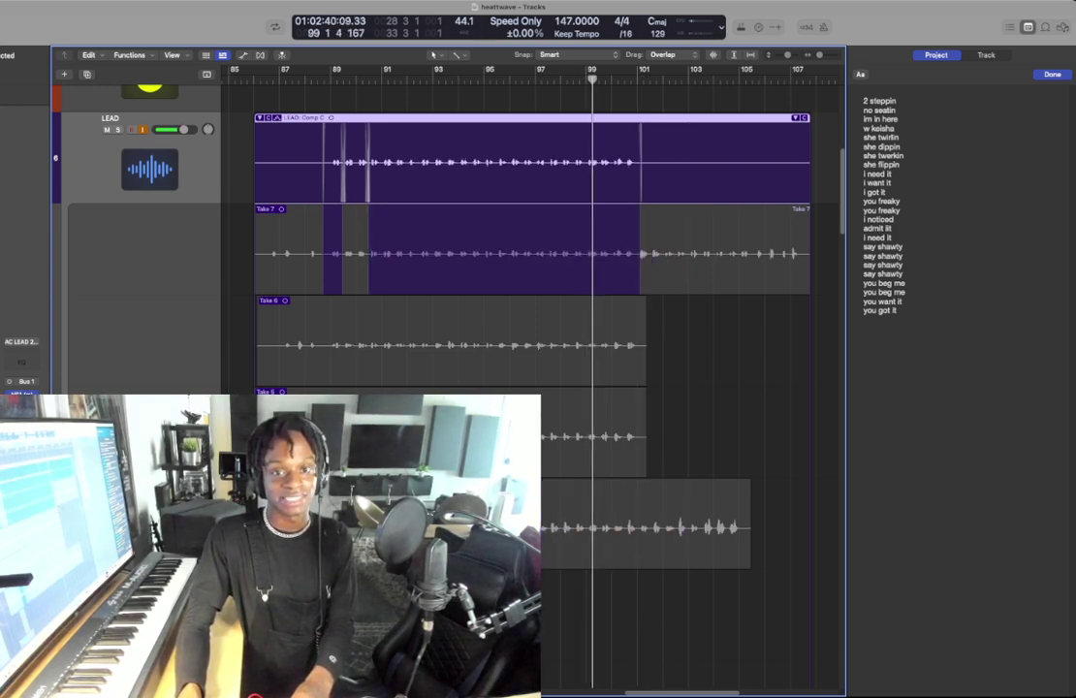
# - Collapse the LEAD take folder and record a new take on the second LEAD track from about bar 99 to bar 105
pyautogui.hotkey('ctrl', 'f')
pyautogui.press('Down')
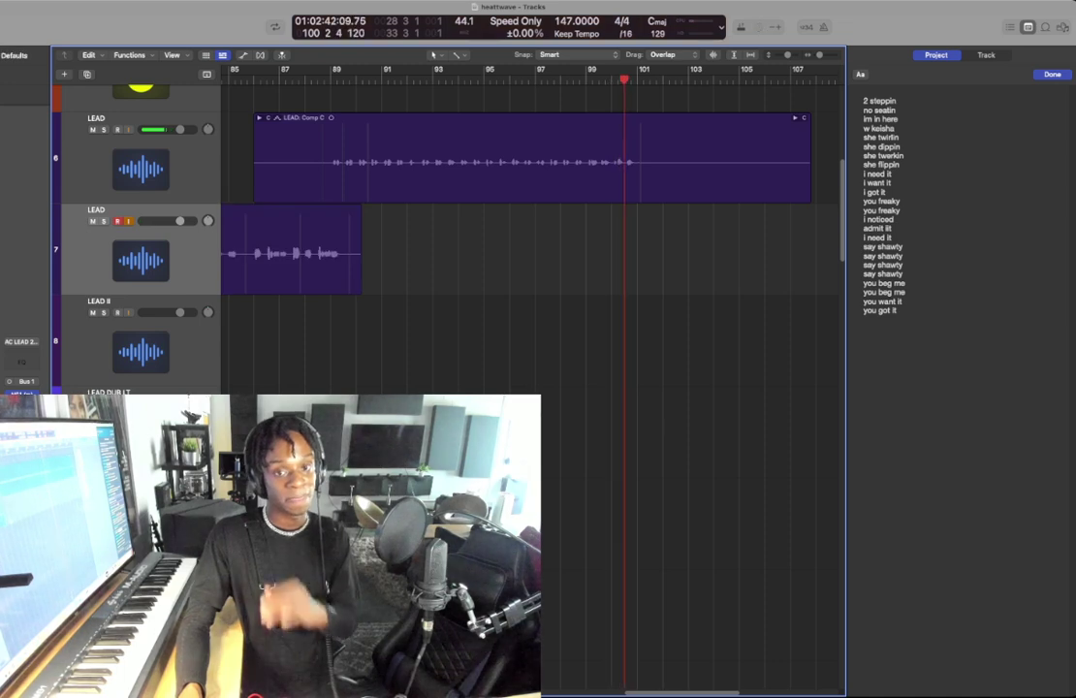
pyautogui.press('r')
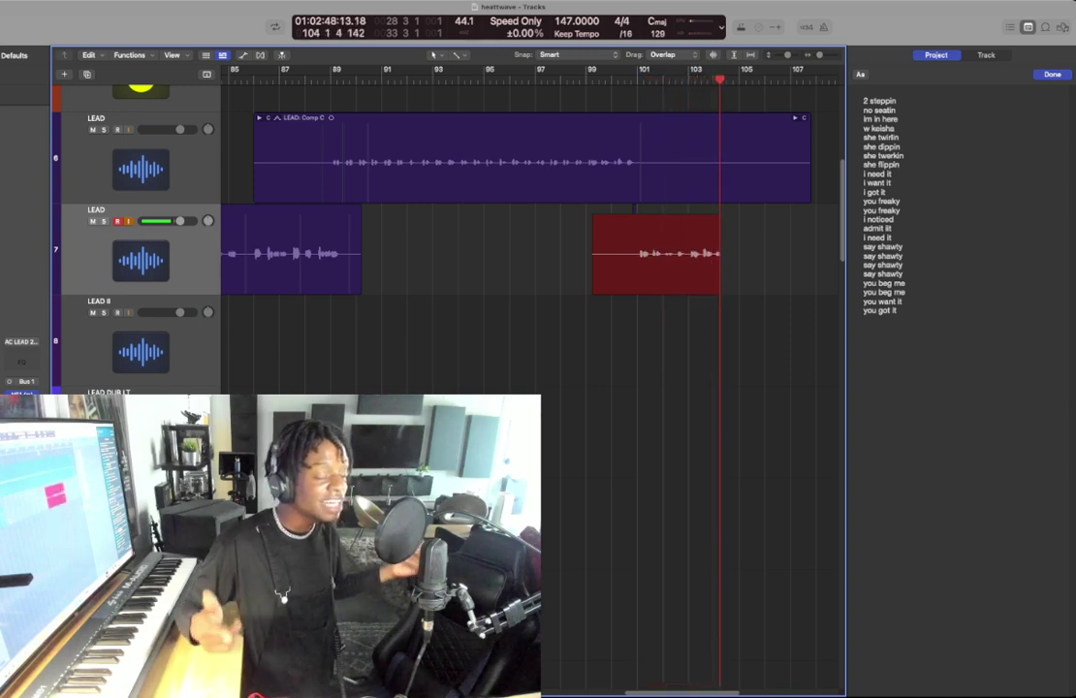
pyautogui.press('space')
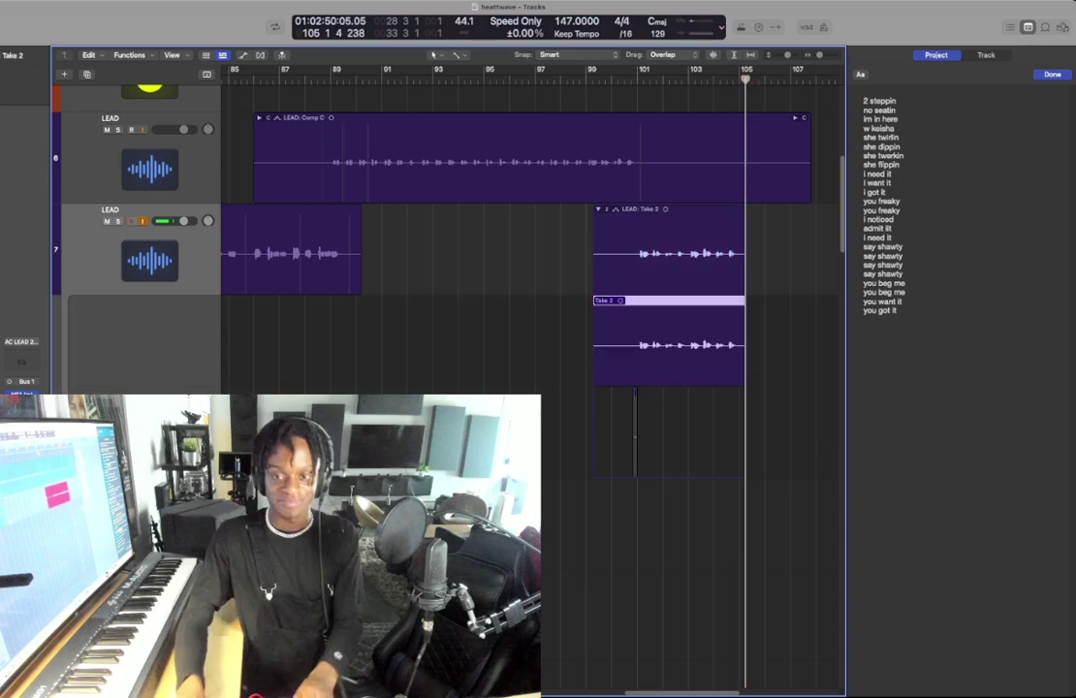
# - Switch the first LEAD track's comp between about bars 90.5 and 101 to Take 4
pyautogui.doubleClick(669, 225)
pyautogui.doubleClick(659, 145)
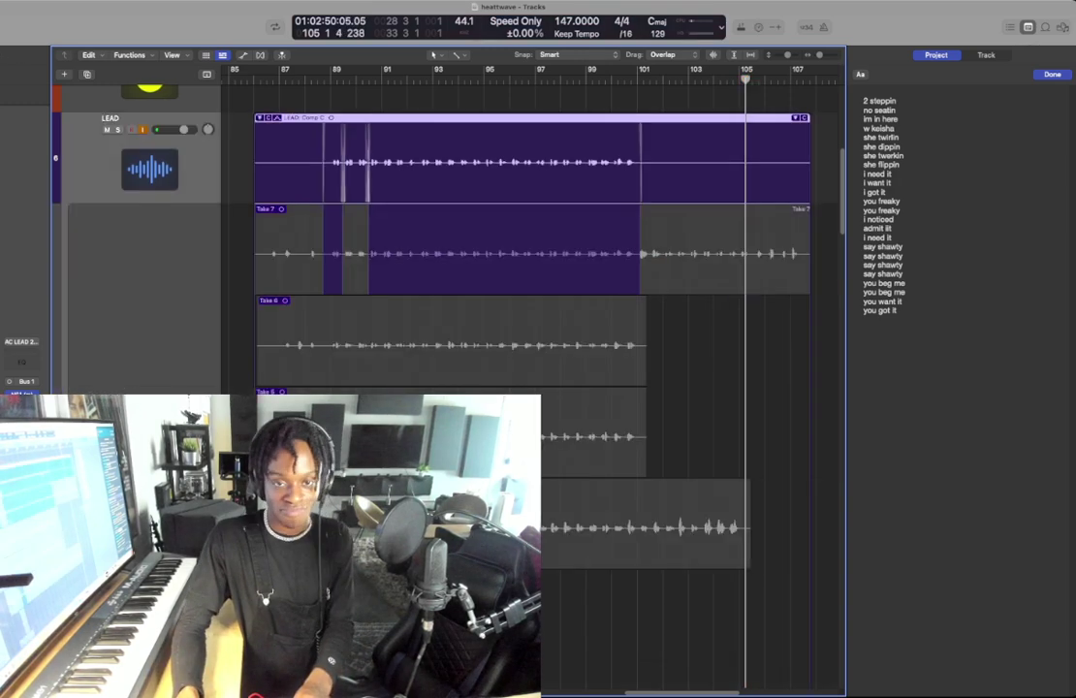
pyautogui.click(585, 524)
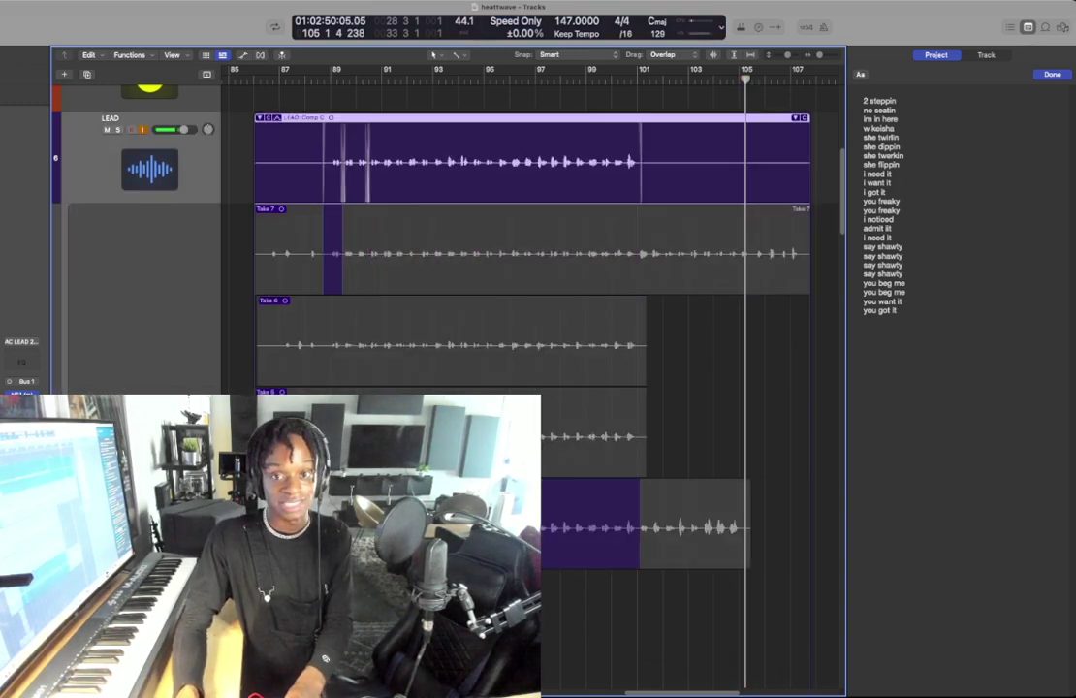
# - Collapse the LEAD comp's take folder and mute the new recording at bar 99 on the second LEAD track
pyautogui.doubleClick(664, 150)
pyautogui.click(669, 238)
pyautogui.hotkey('ctrl', 'm')
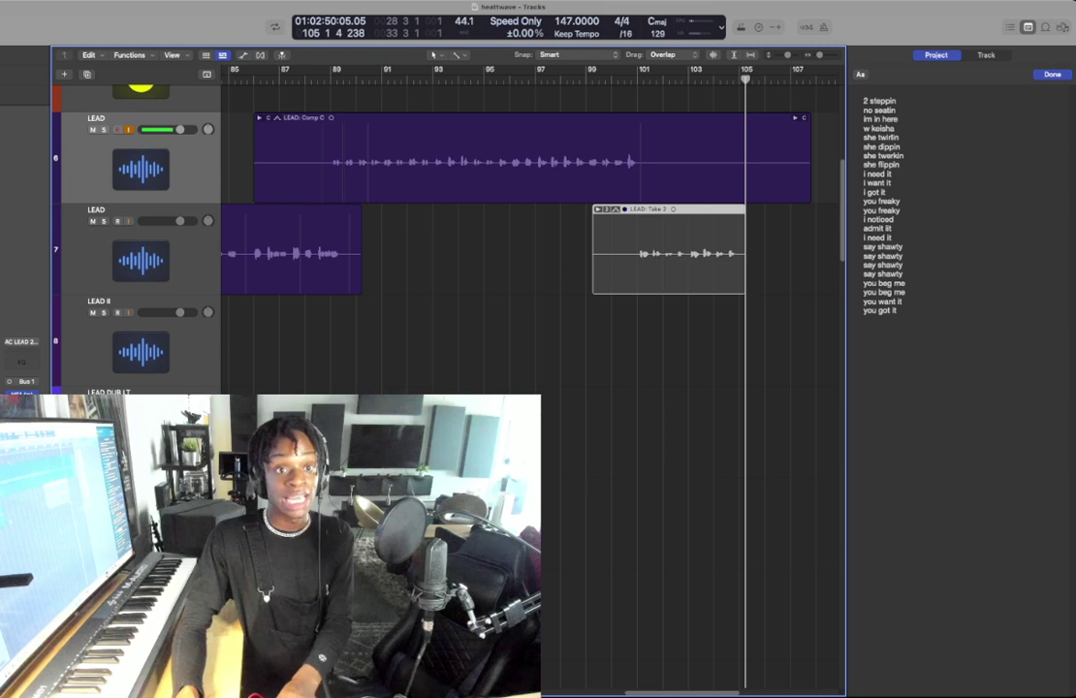
# - Play the LEAD comp from about bar 88.5 and examine its takes and splices up to about bar 96
pyautogui.click(324, 79)
pyautogui.doubleClick(504, 143)
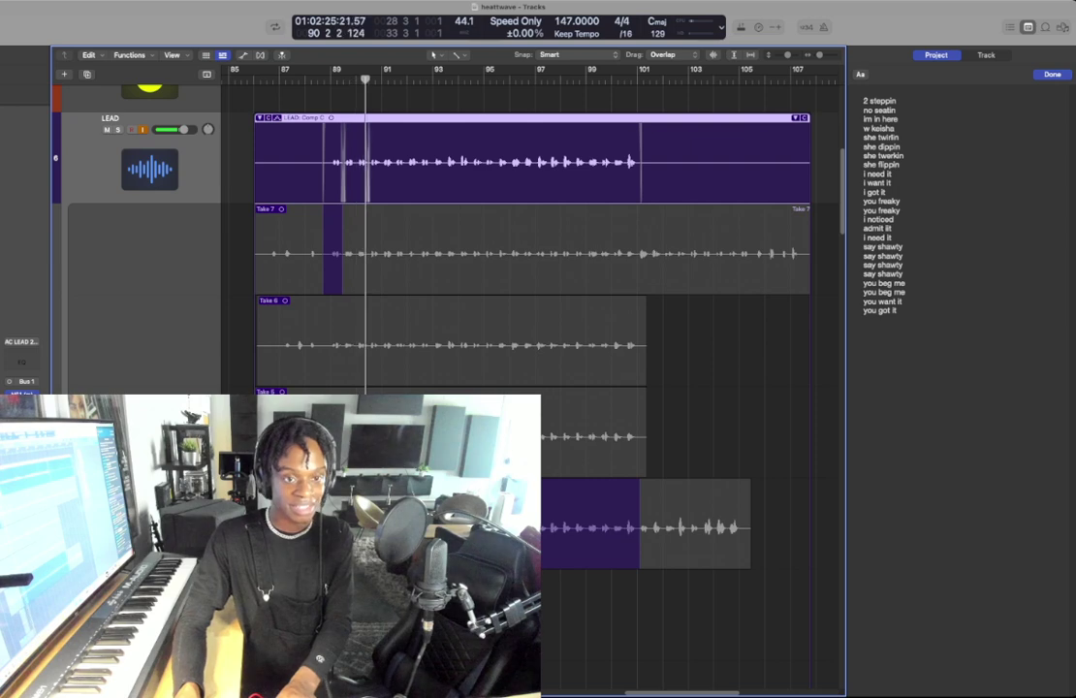
pyautogui.hscroll(-5, 530, 291)
pyautogui.press('super+Down')
pyautogui.press('super+Down')
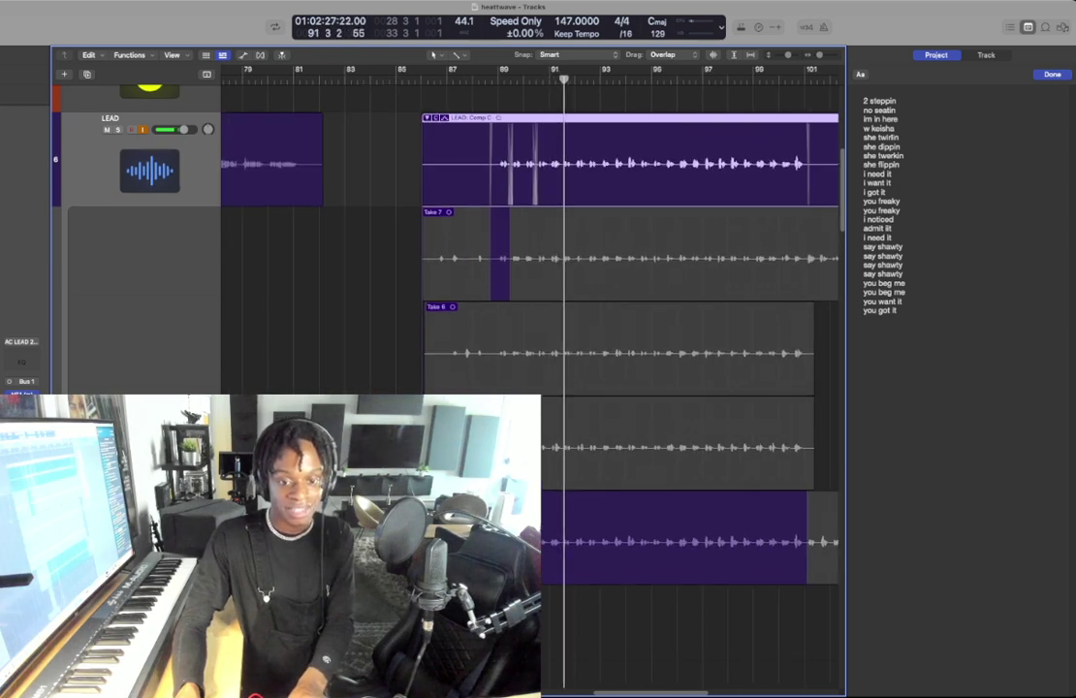
pyautogui.scroll(-8, 543, 369)
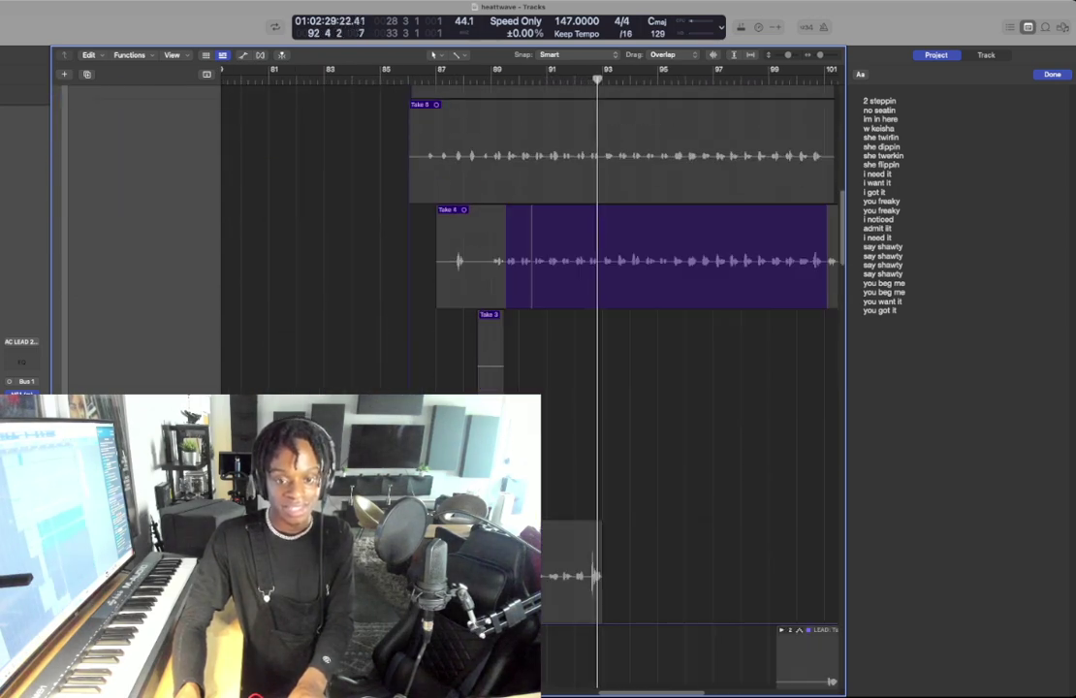
pyautogui.scroll(7, 543, 368)
pyautogui.scroll(3, 615, 291)
pyautogui.hscroll(2, 614, 291)
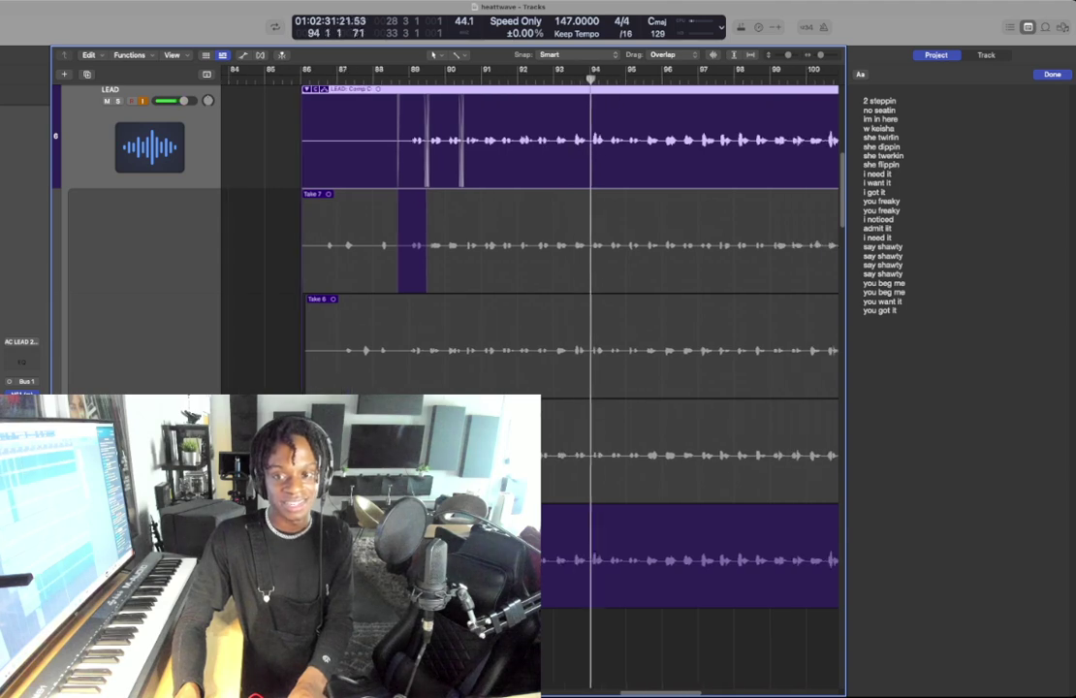
pyautogui.scroll(1, 614, 291)
pyautogui.hscroll(3, 582, 291)
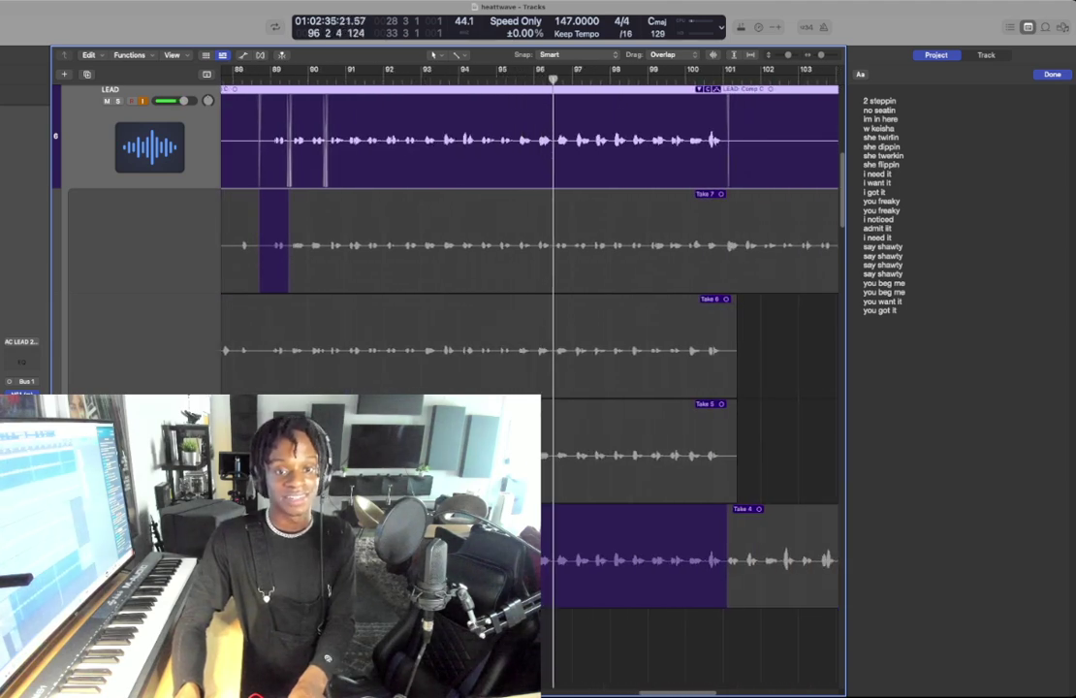
# - Audition Takes 7 and 5 in the LEAD comp from about bar 95.5, and use Take 6 between about bars 95.5 and 96.5
pyautogui.moveTo(519, 245); pyautogui.dragTo(536, 246)
pyautogui.click(503, 80)
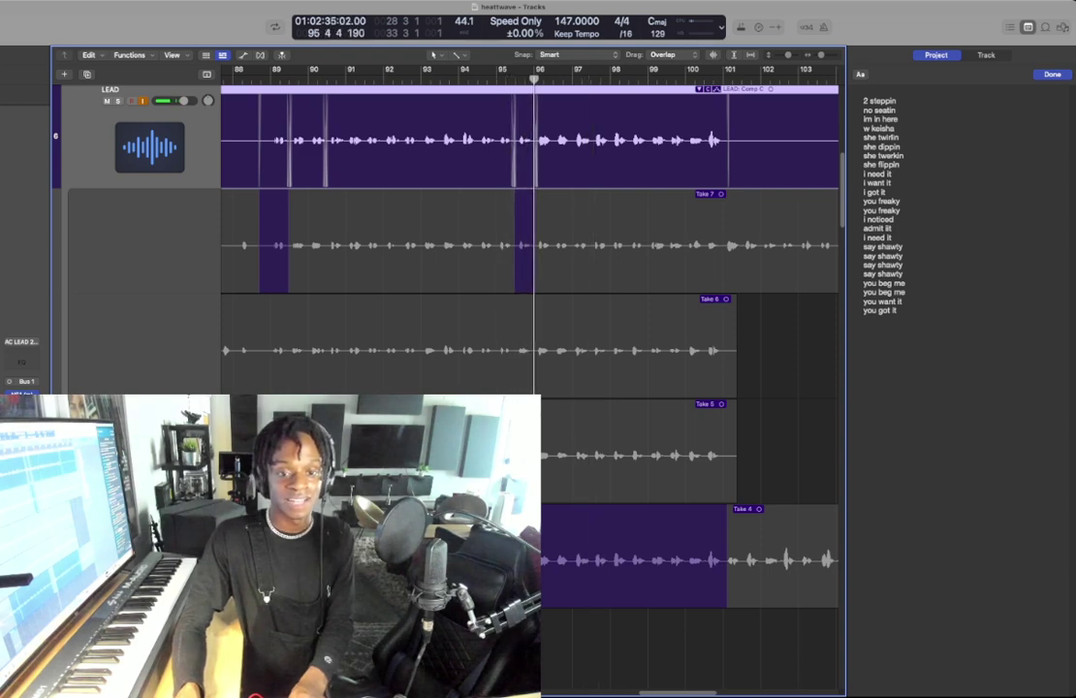
pyautogui.click(525, 455)
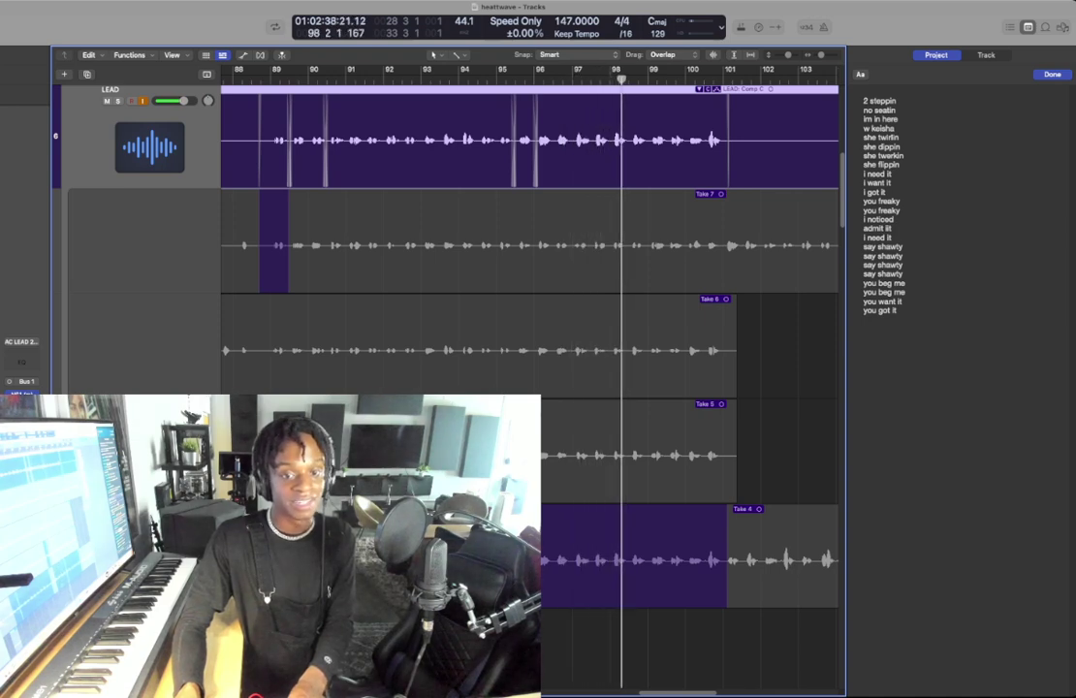
pyautogui.moveTo(533, 350); pyautogui.dragTo(553, 350)
pyautogui.click(523, 350)
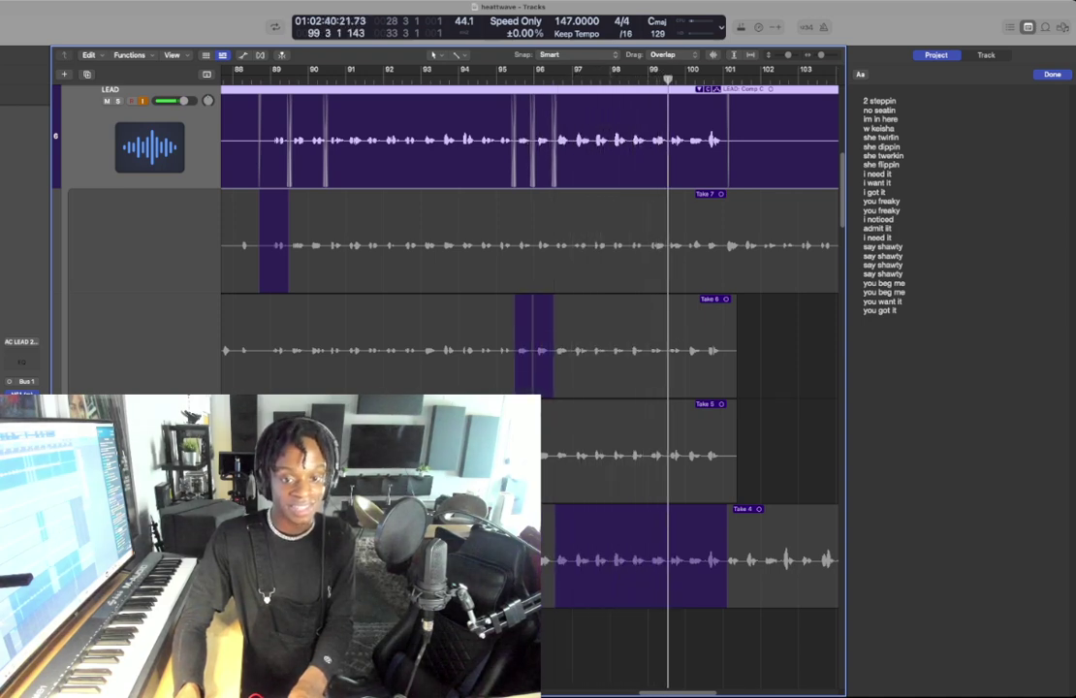
# - Extend the LEAD comp's Take 4 section to about bar 105 and play it back from about bar 100.5
pyautogui.hscroll(3, 523, 350)
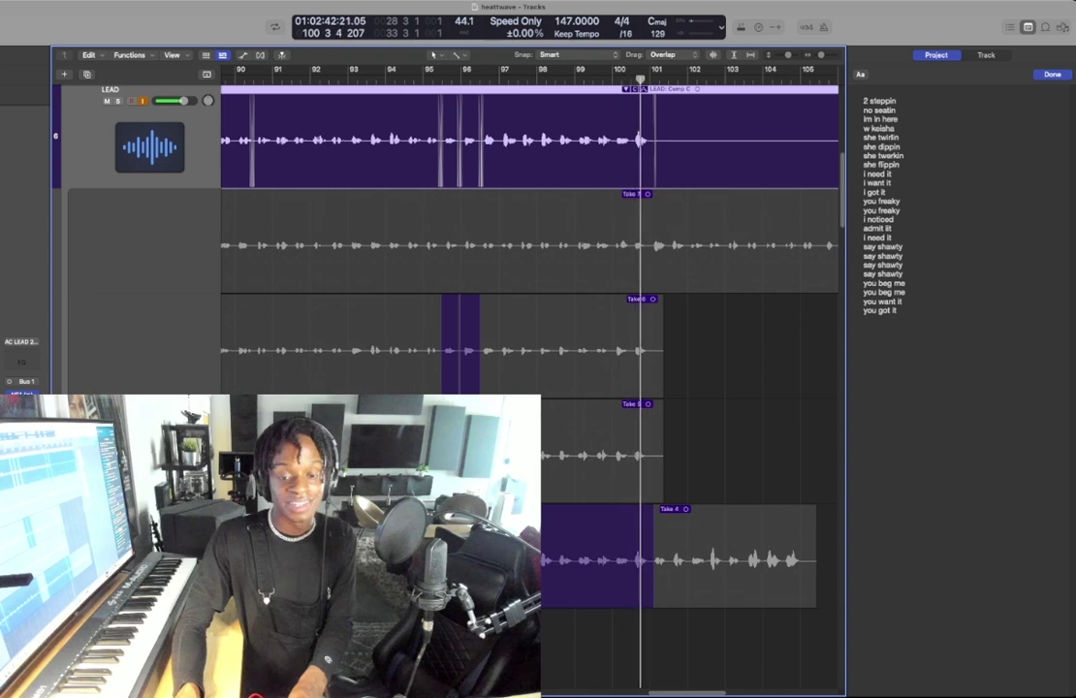
pyautogui.press('space')
pyautogui.hotkey('ctrl', 'f')
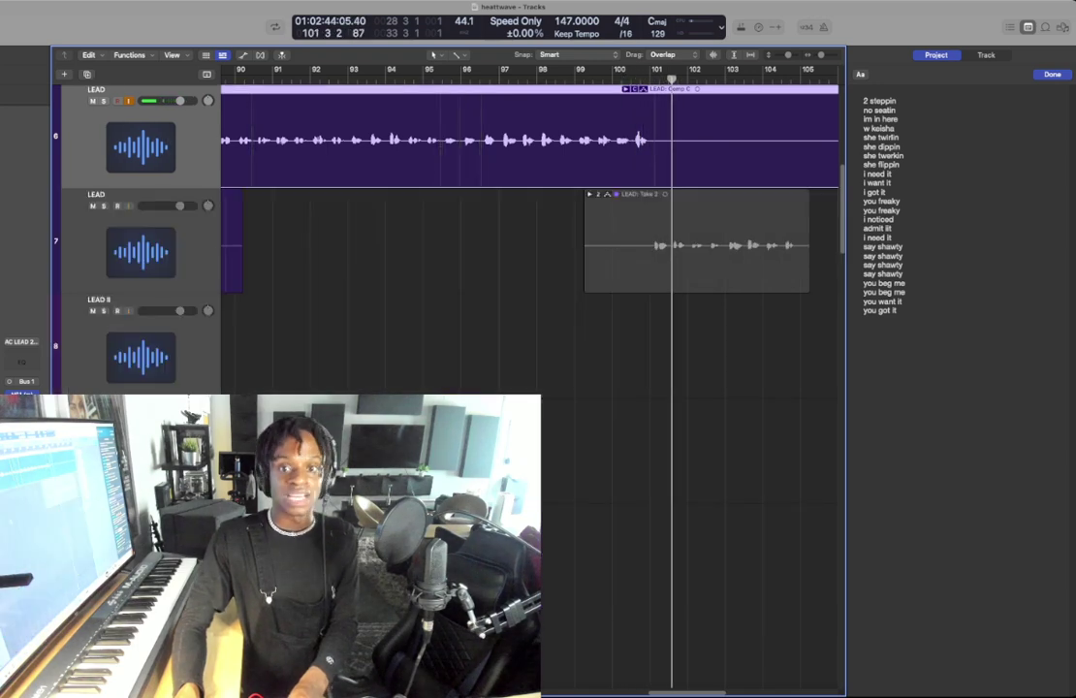
pyautogui.hotkey('ctrl', 'f')
pyautogui.moveTo(654, 560); pyautogui.dragTo(804, 561)
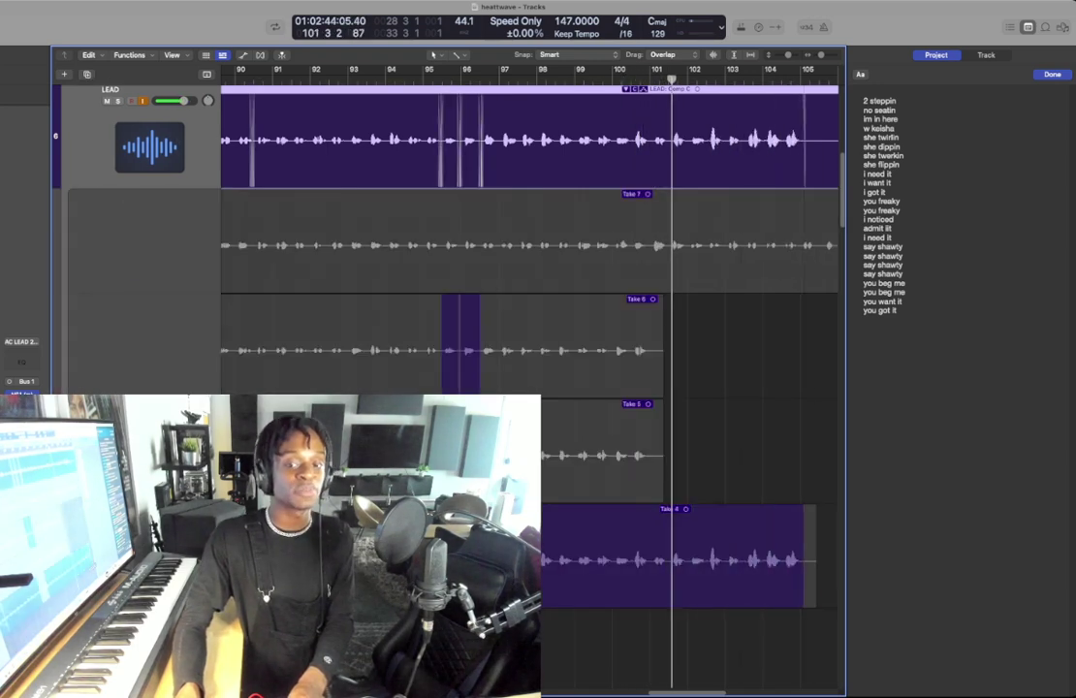
pyautogui.click(636, 80)
pyautogui.press('space')
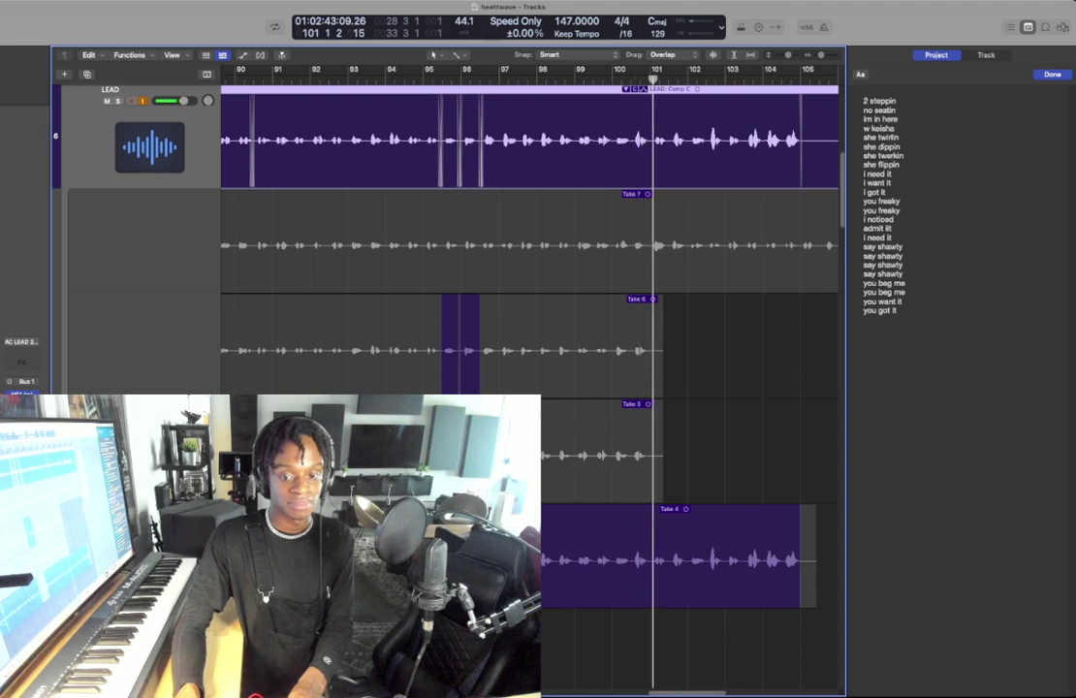
# - Listen to the LEAD comp through to about bar 105 and collapse its take folder to show the surrounding tracks
pyautogui.press('super+Left')
pyautogui.press('super+Left')
pyautogui.press('super+Left')
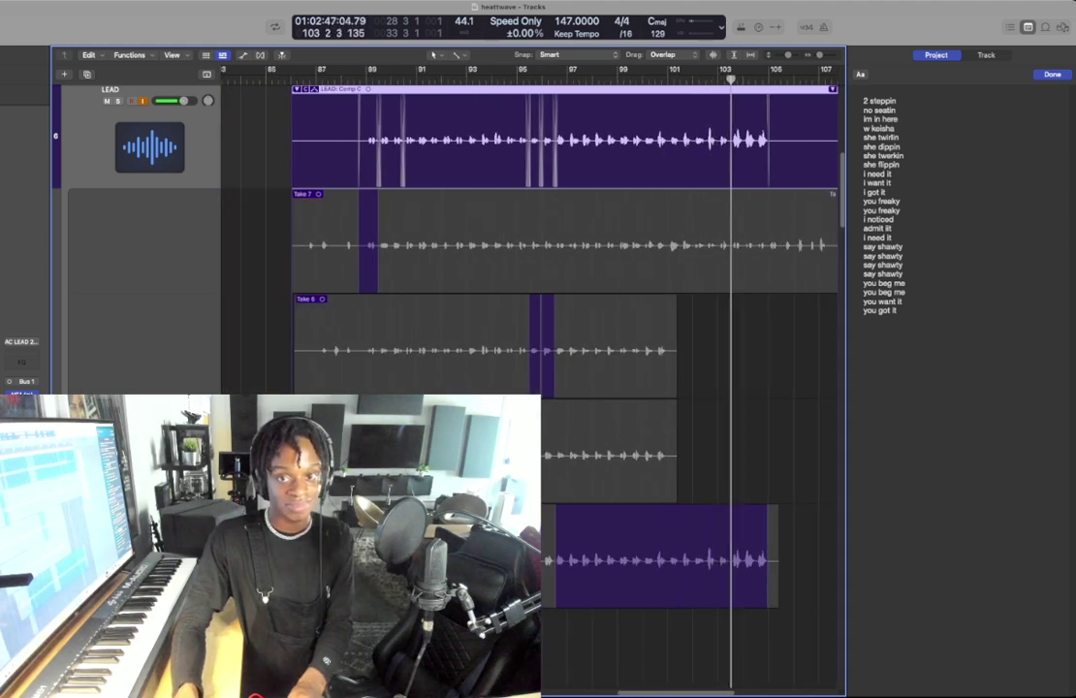
pyautogui.hotkey('ctrl', 'f')
pyautogui.press('super+Up')
pyautogui.hotkey('ctrl', 'f')
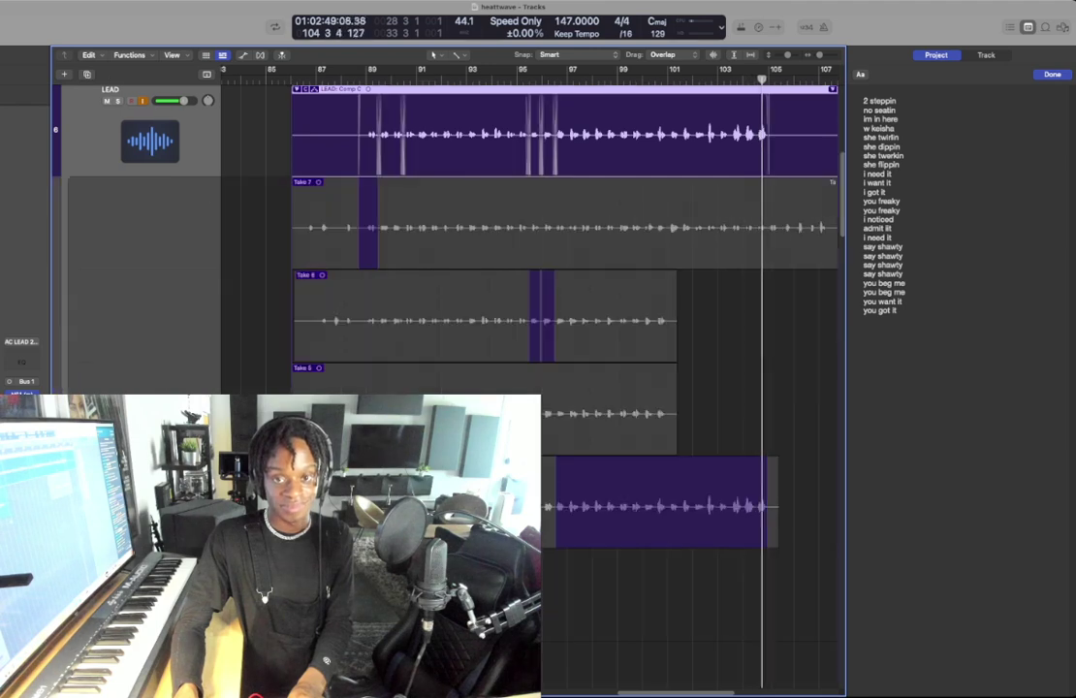
pyautogui.press('super+Down')
pyautogui.hotkey('ctrl', 'f')
pyautogui.press('super+Up')
pyautogui.press('super+Up')
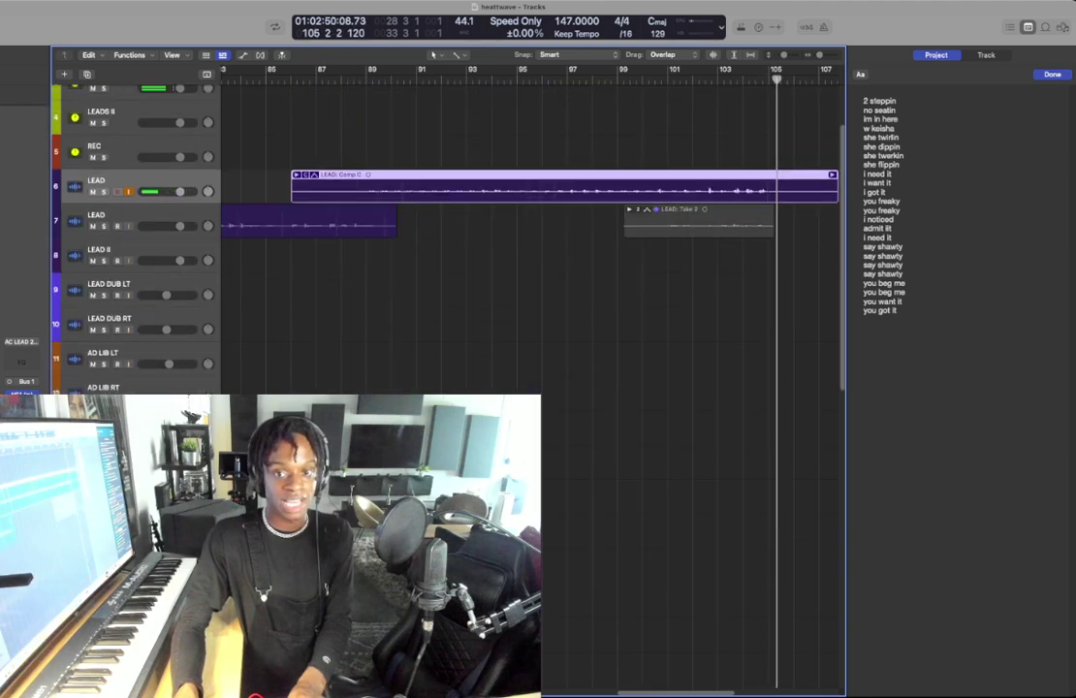
# - Deselect everything, play the song from the beginning and review the arrangement from bar 1
pyautogui.hotkey('alt', 'shift', 'd')
pyautogui.press('Return')
pyautogui.press('space')
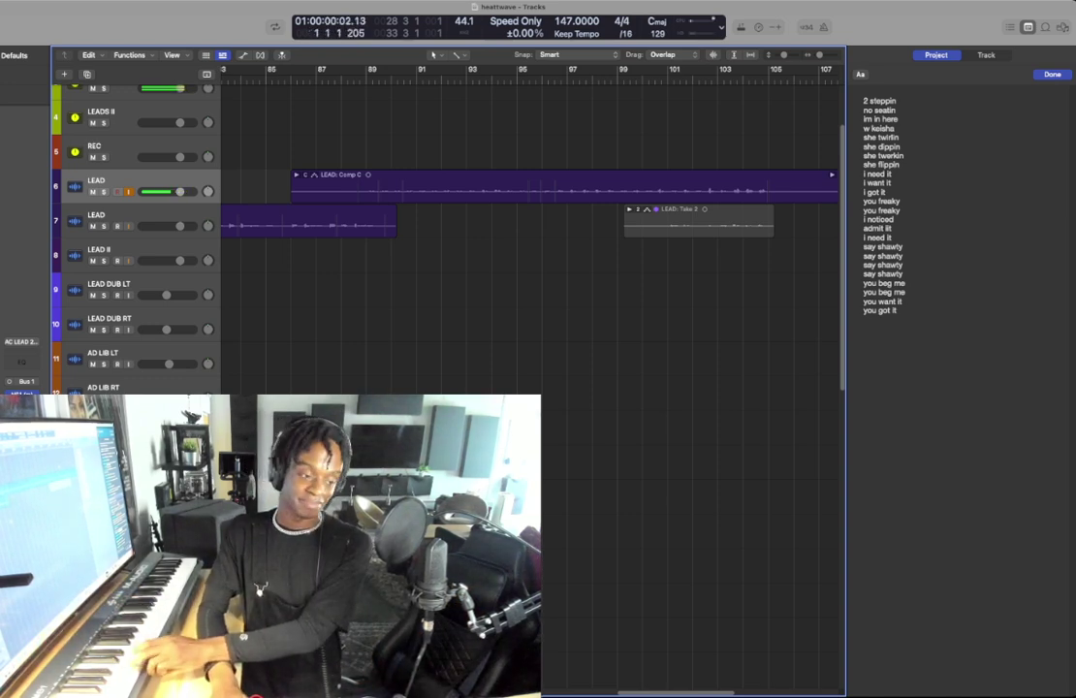
pyautogui.scroll(3, 530, 239)
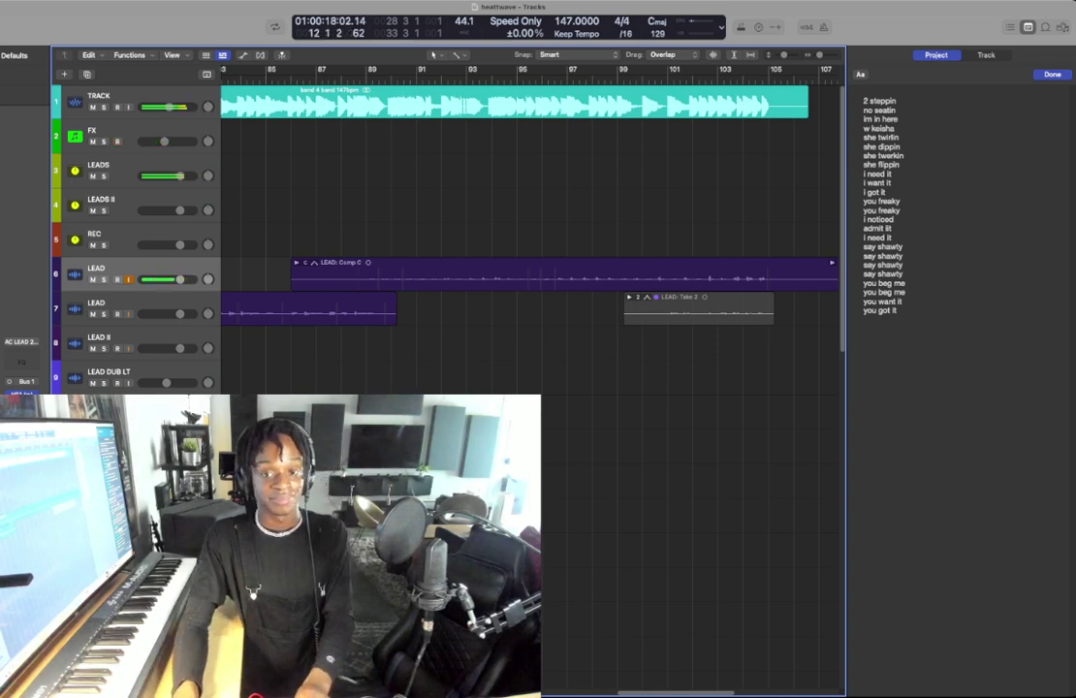
pyautogui.press('super+Down')
pyautogui.hscroll(-15, 531, 291)
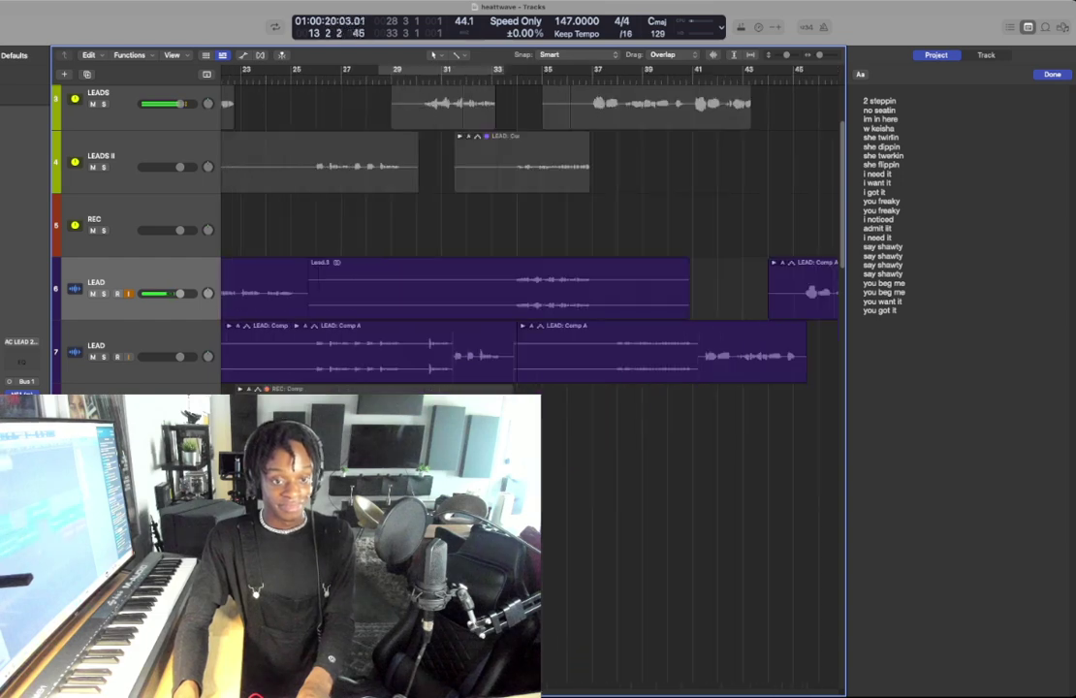
pyautogui.press('super+Up')
pyautogui.press('super+Up')
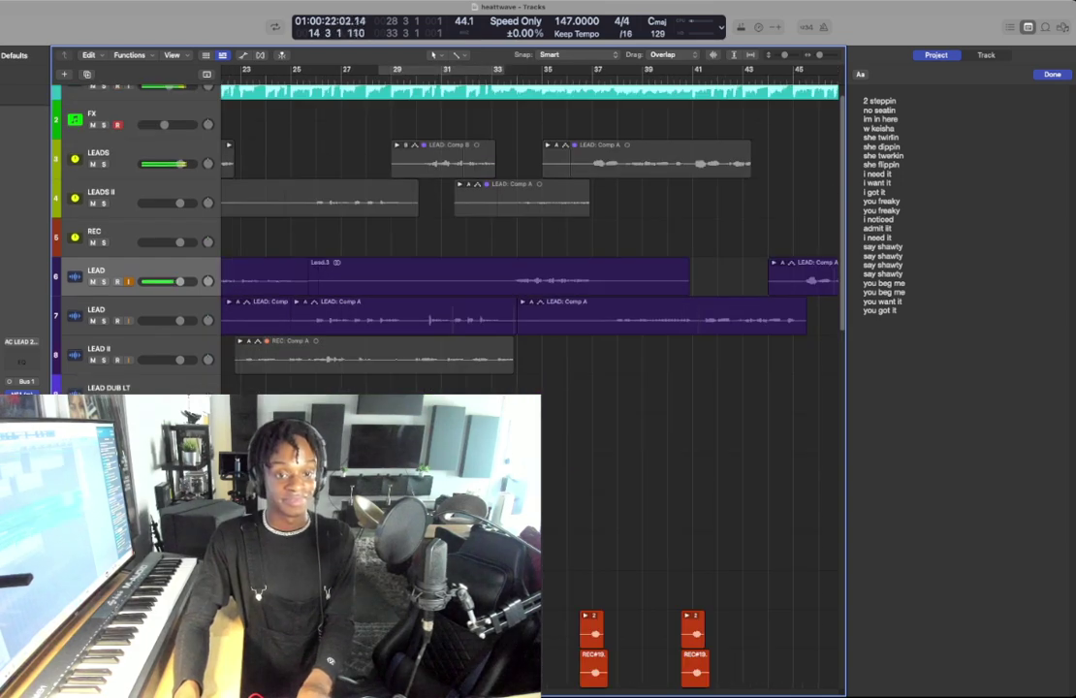
pyautogui.press('super+Left')
pyautogui.press('super+Left')
pyautogui.press('super+Left')
pyautogui.press('super+Left')
pyautogui.press('super+Left')
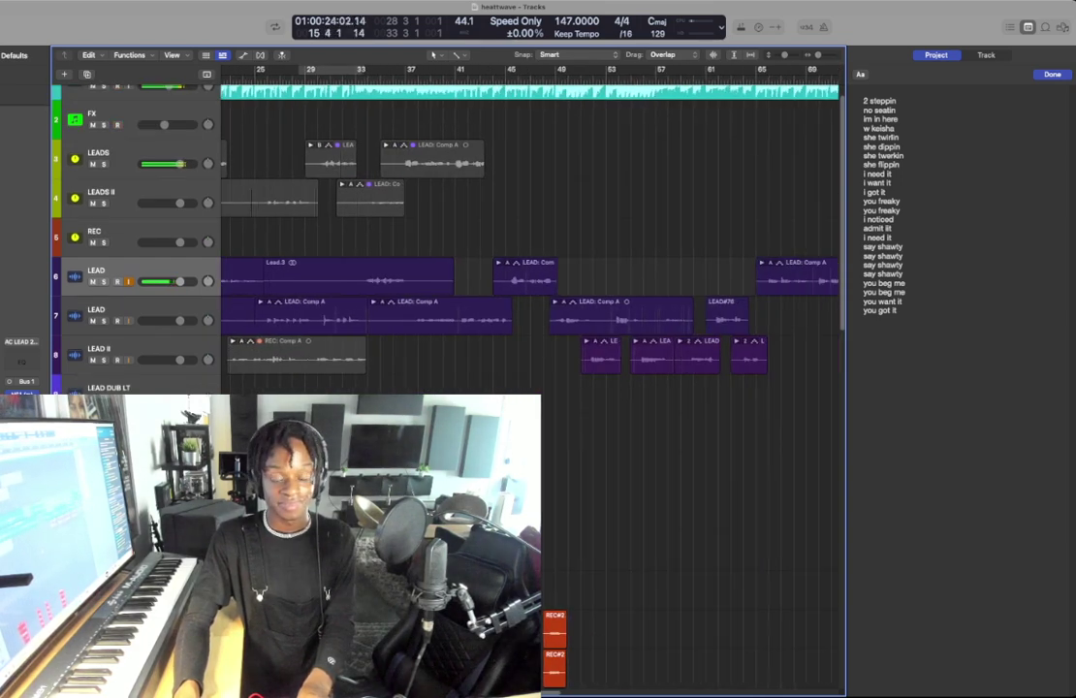
pyautogui.hscroll(-8, 531, 233)
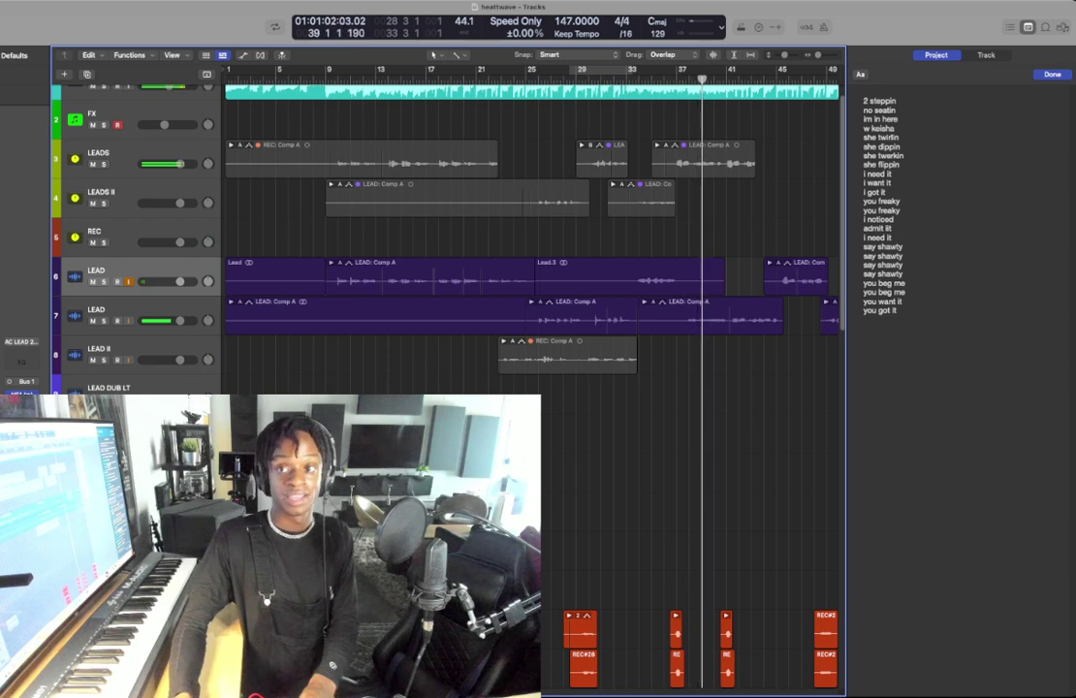
# - Hide the project notes and follow the song's playback to about bar 58 with the LEAD tracks enlarged
pyautogui.press('alt+super+p')
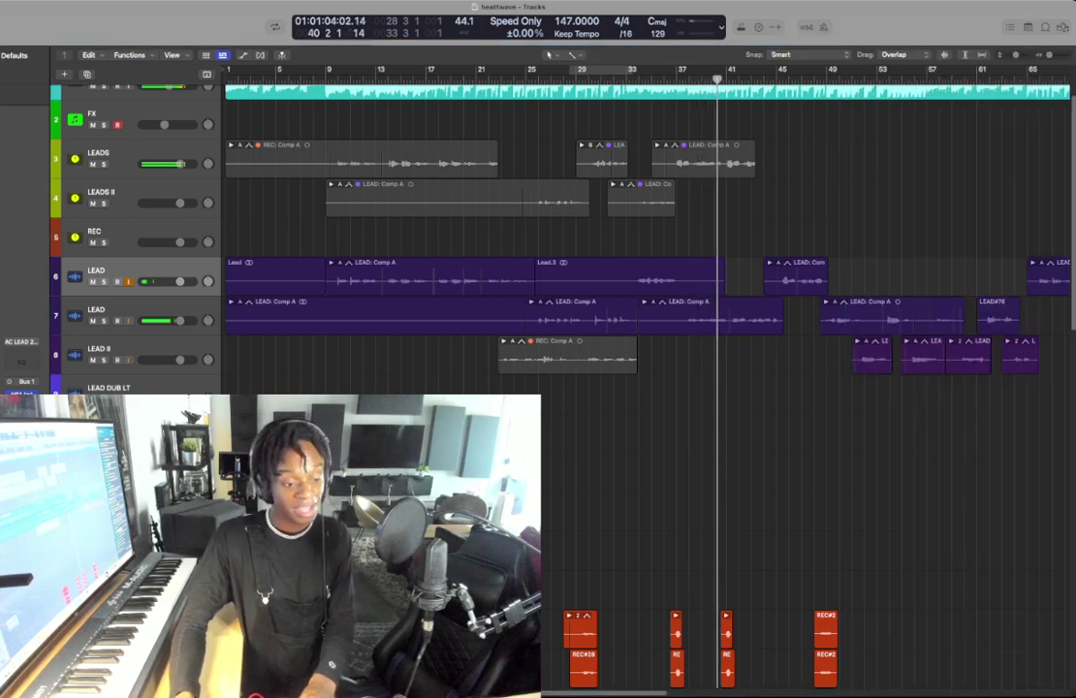
pyautogui.press('super+Down')
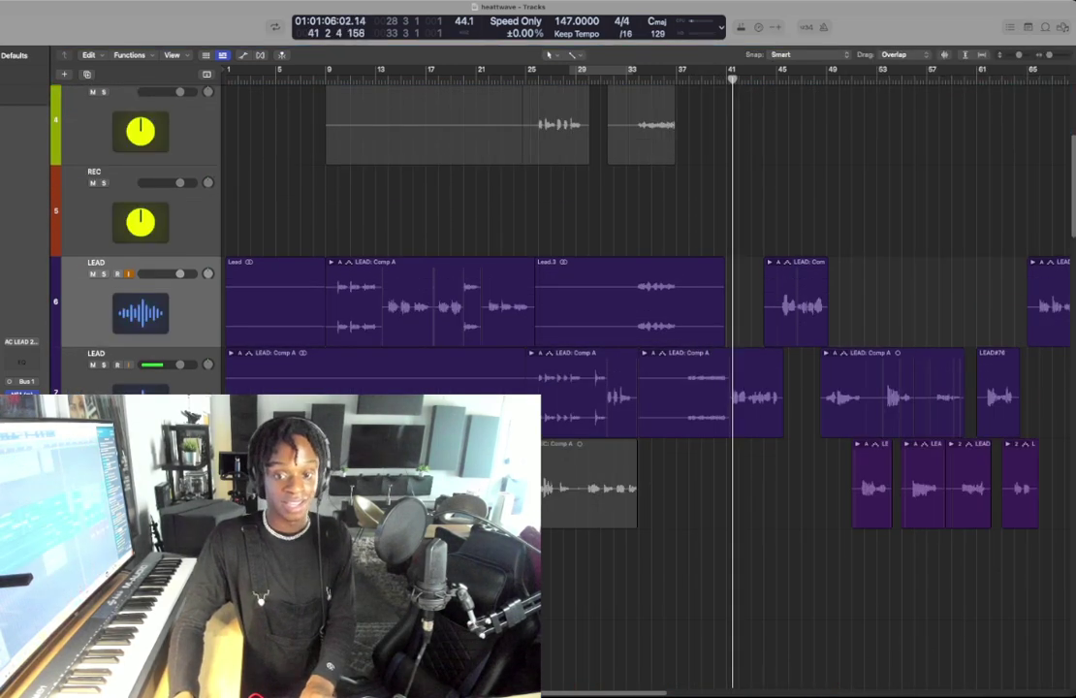
pyautogui.press('super+Down')
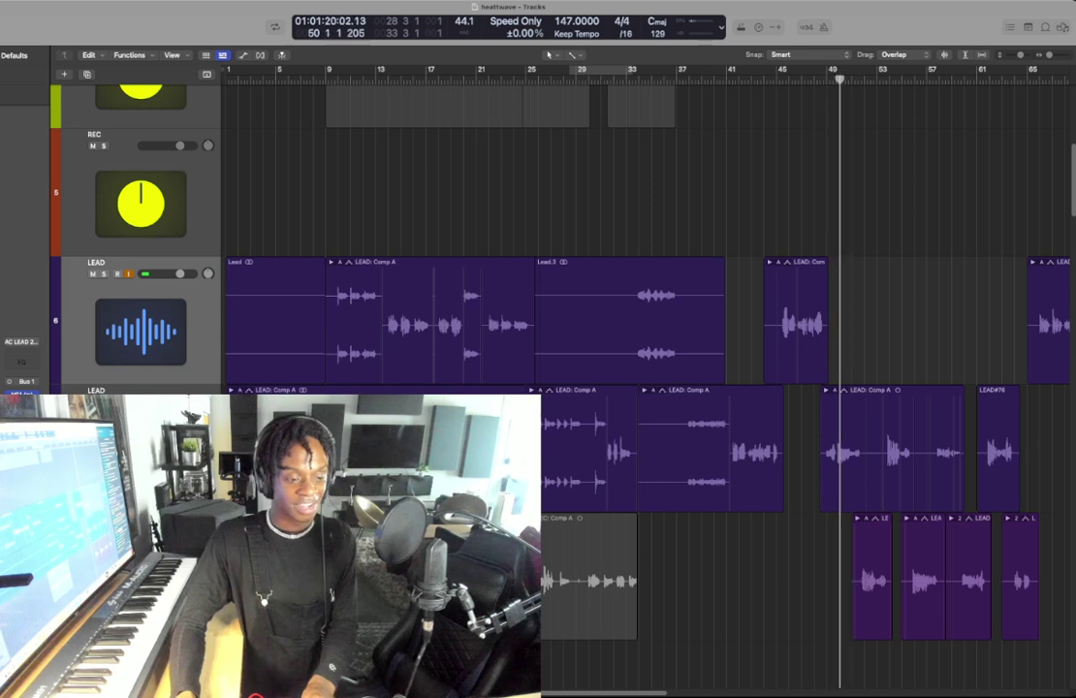
pyautogui.press('super+Right')
pyautogui.press('super+Right')
pyautogui.press('super+Right')
pyautogui.press('super+Right')
pyautogui.press('super+Right')
pyautogui.press('super+Right')
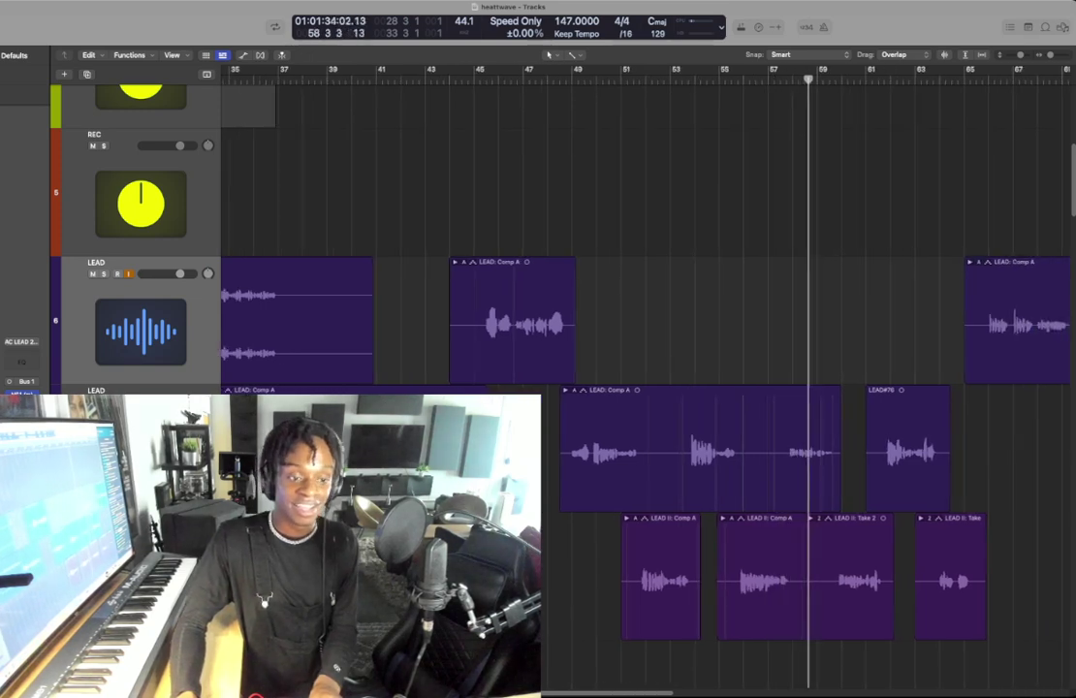
# - Check the mixer channels briefly and listen to the rest of the song's vocals through about bar 118
pyautogui.press('x')
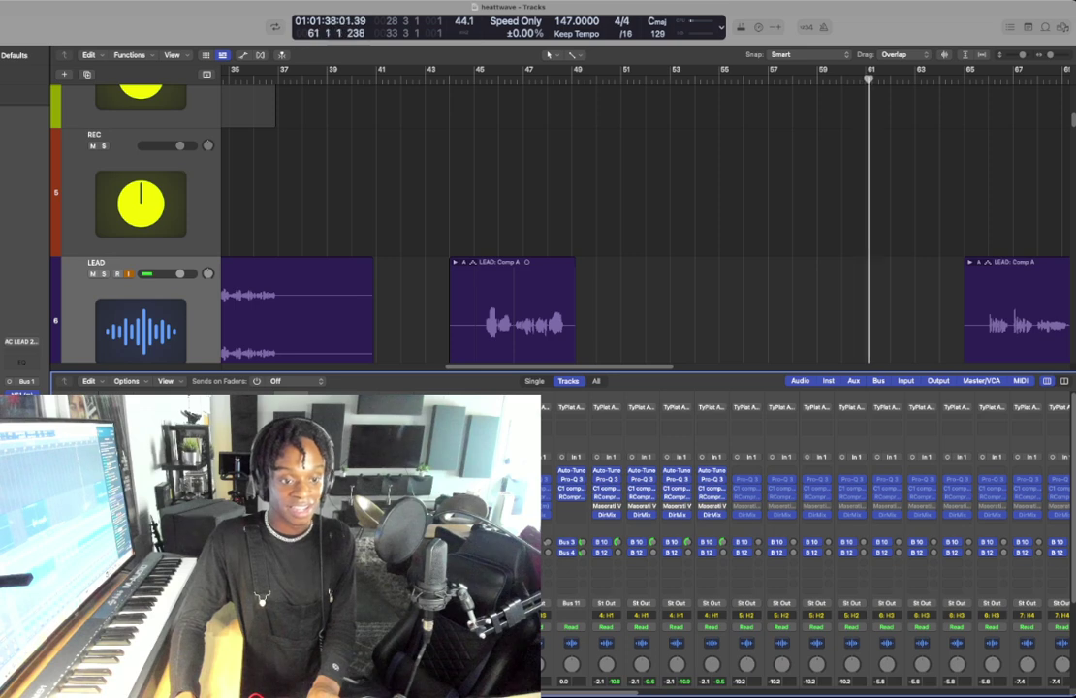
pyautogui.press('x')
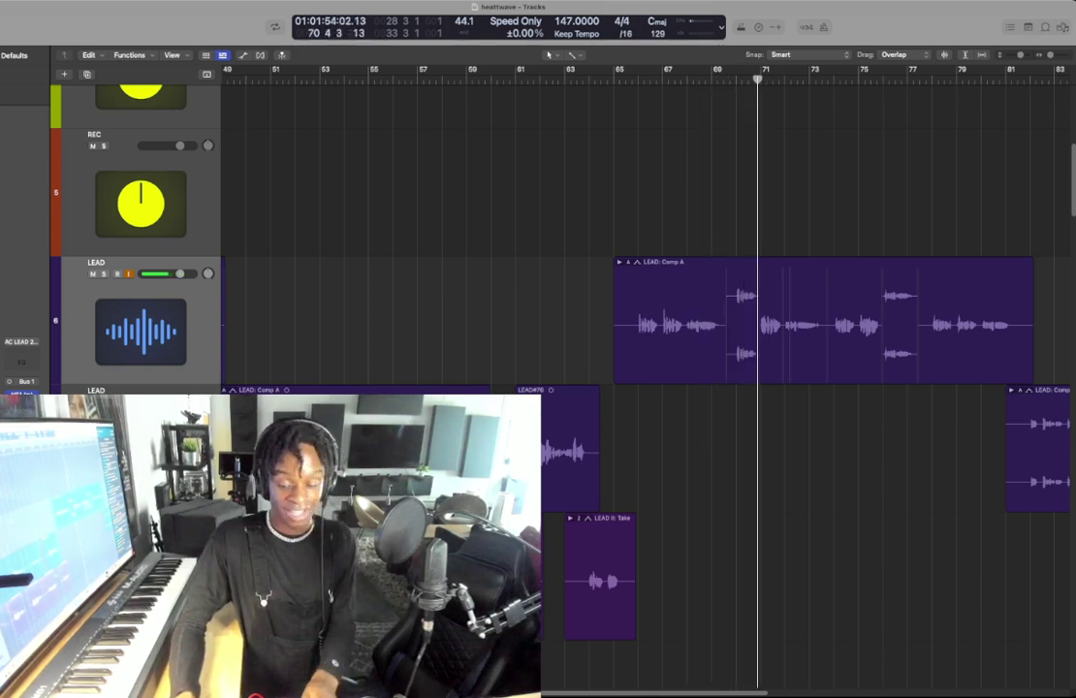
pyautogui.press('super+Down')
pyautogui.press('super+Right')
pyautogui.press('super+Right')
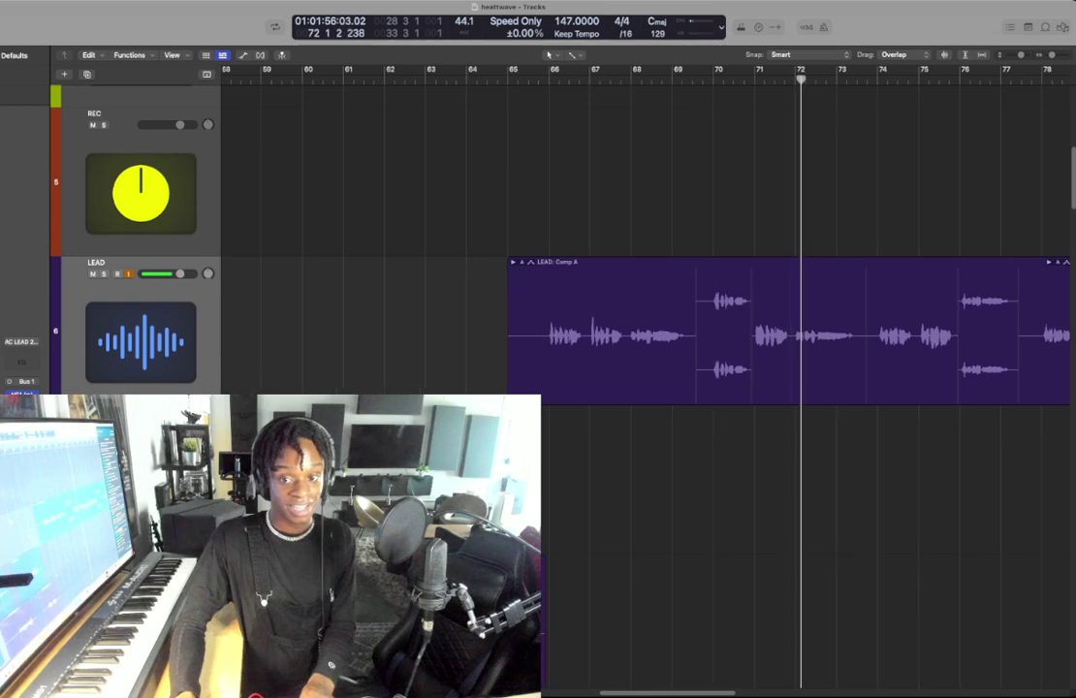
pyautogui.press('super+Left')
pyautogui.press('super+Left')
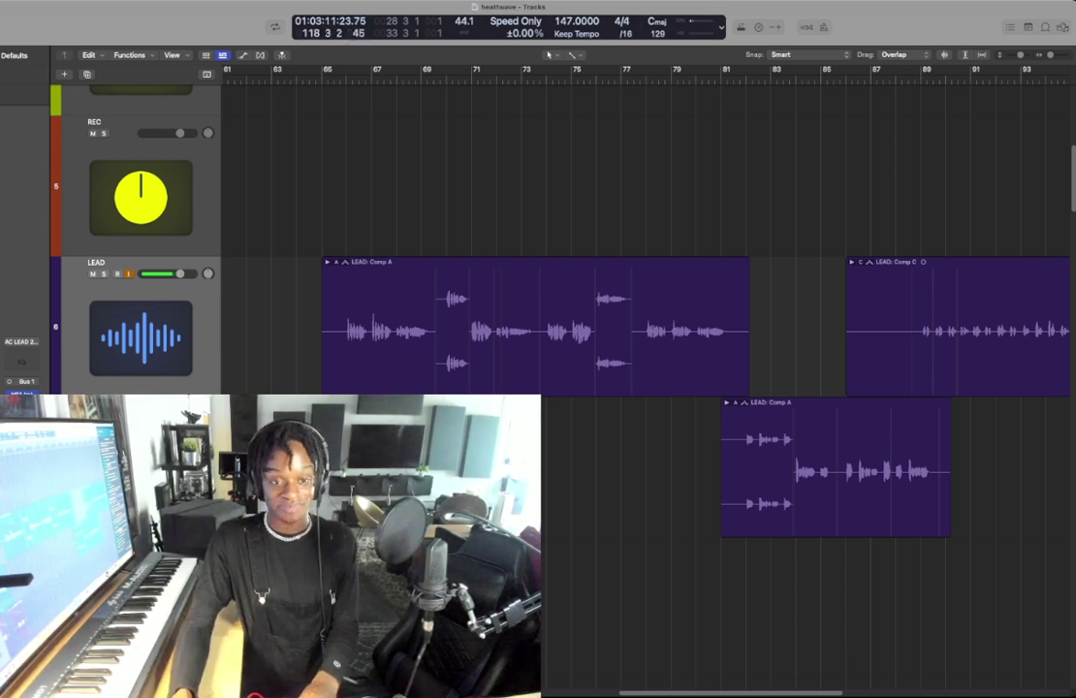
# - Bring the LEAD DUB RT, AD LIB LT and AD LIB RT tracks into view
pyautogui.press('super+Up')
pyautogui.press('super+Up')
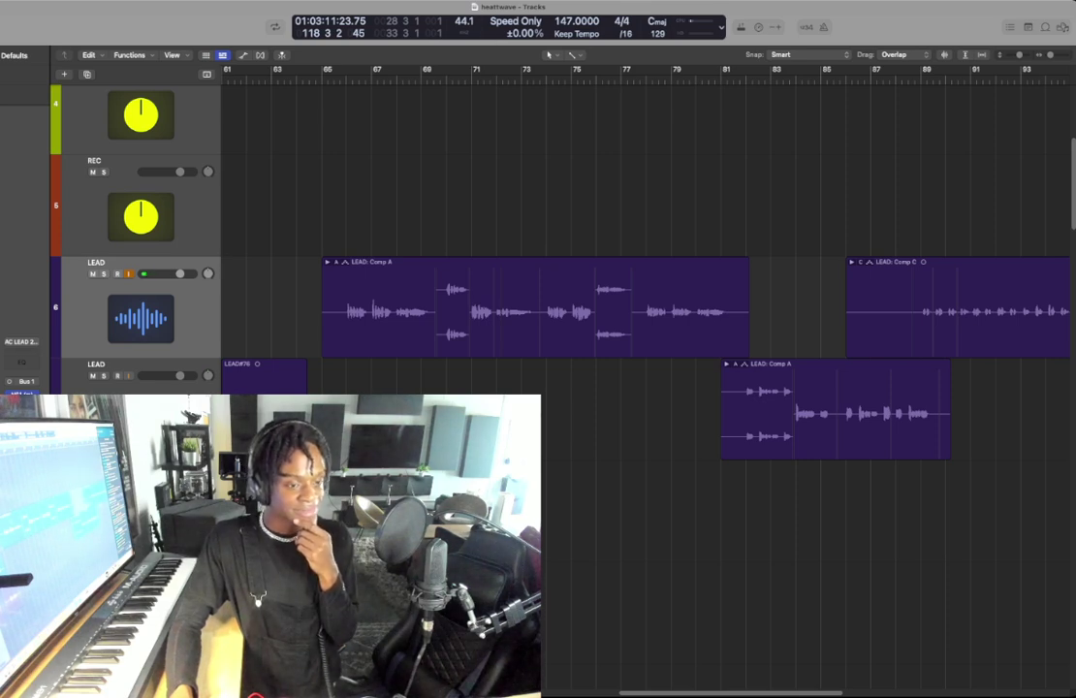
pyautogui.scroll(-10, 640, 233)
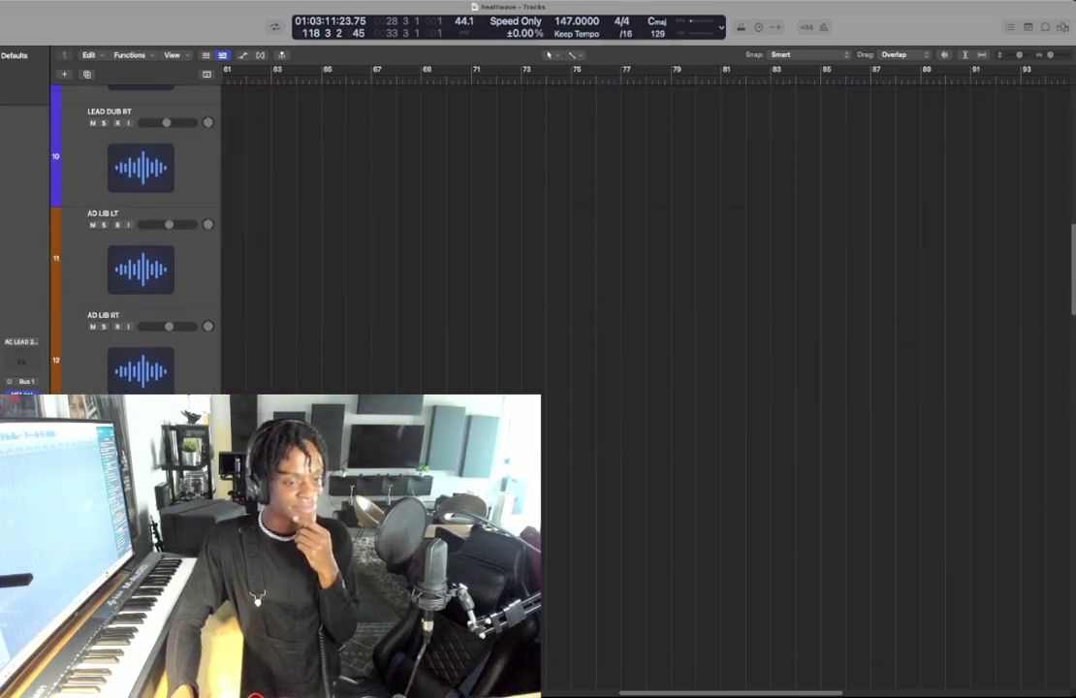